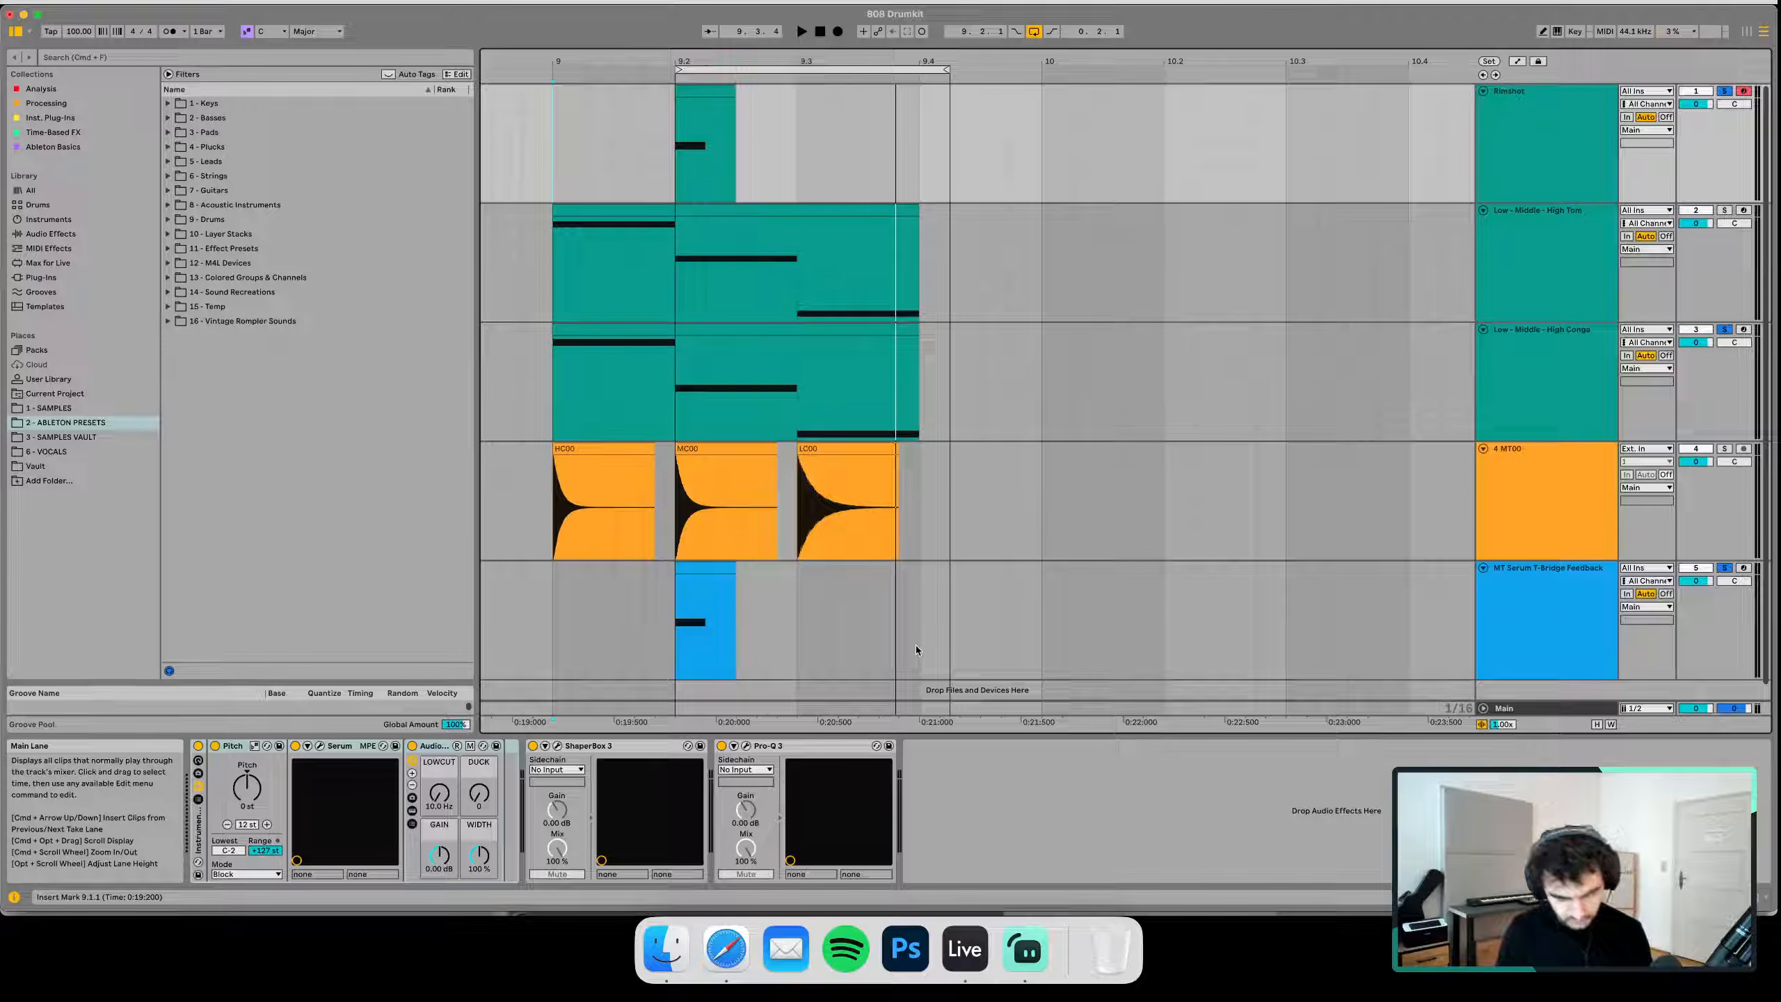
Check the live stream in Streamlabs Desktop and return to the Ableton Live set
left_click(1025, 949)
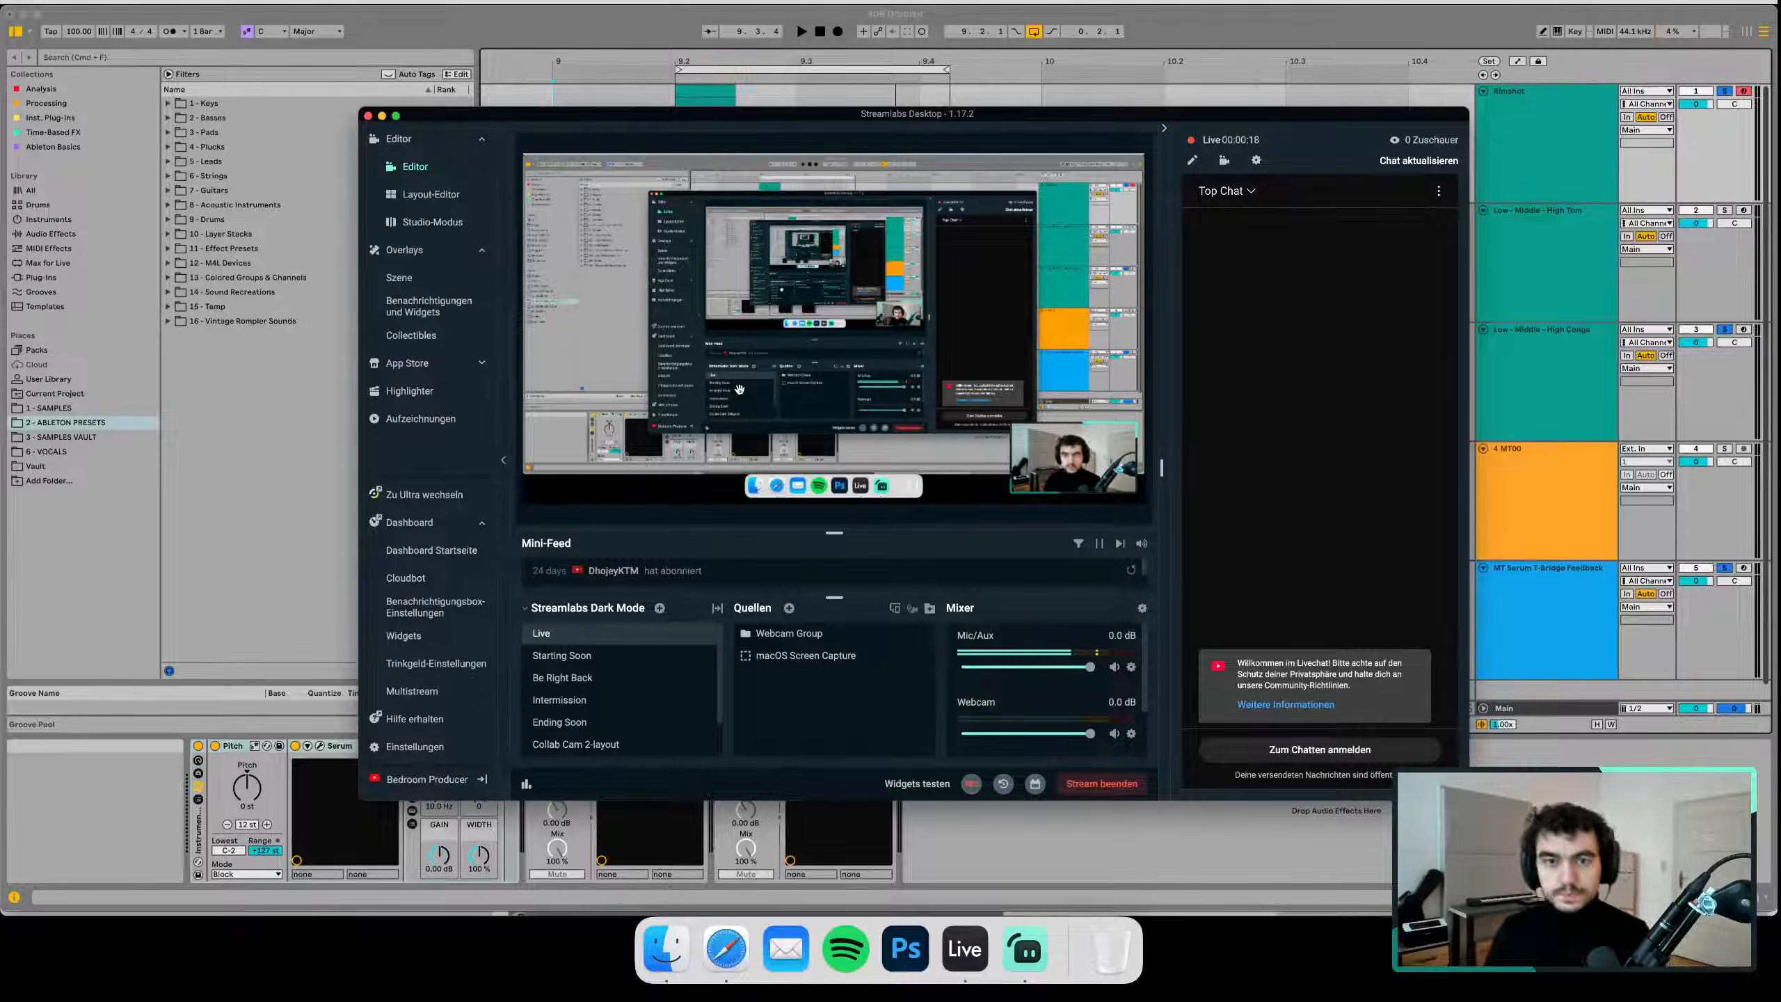
left_click(531, 23)
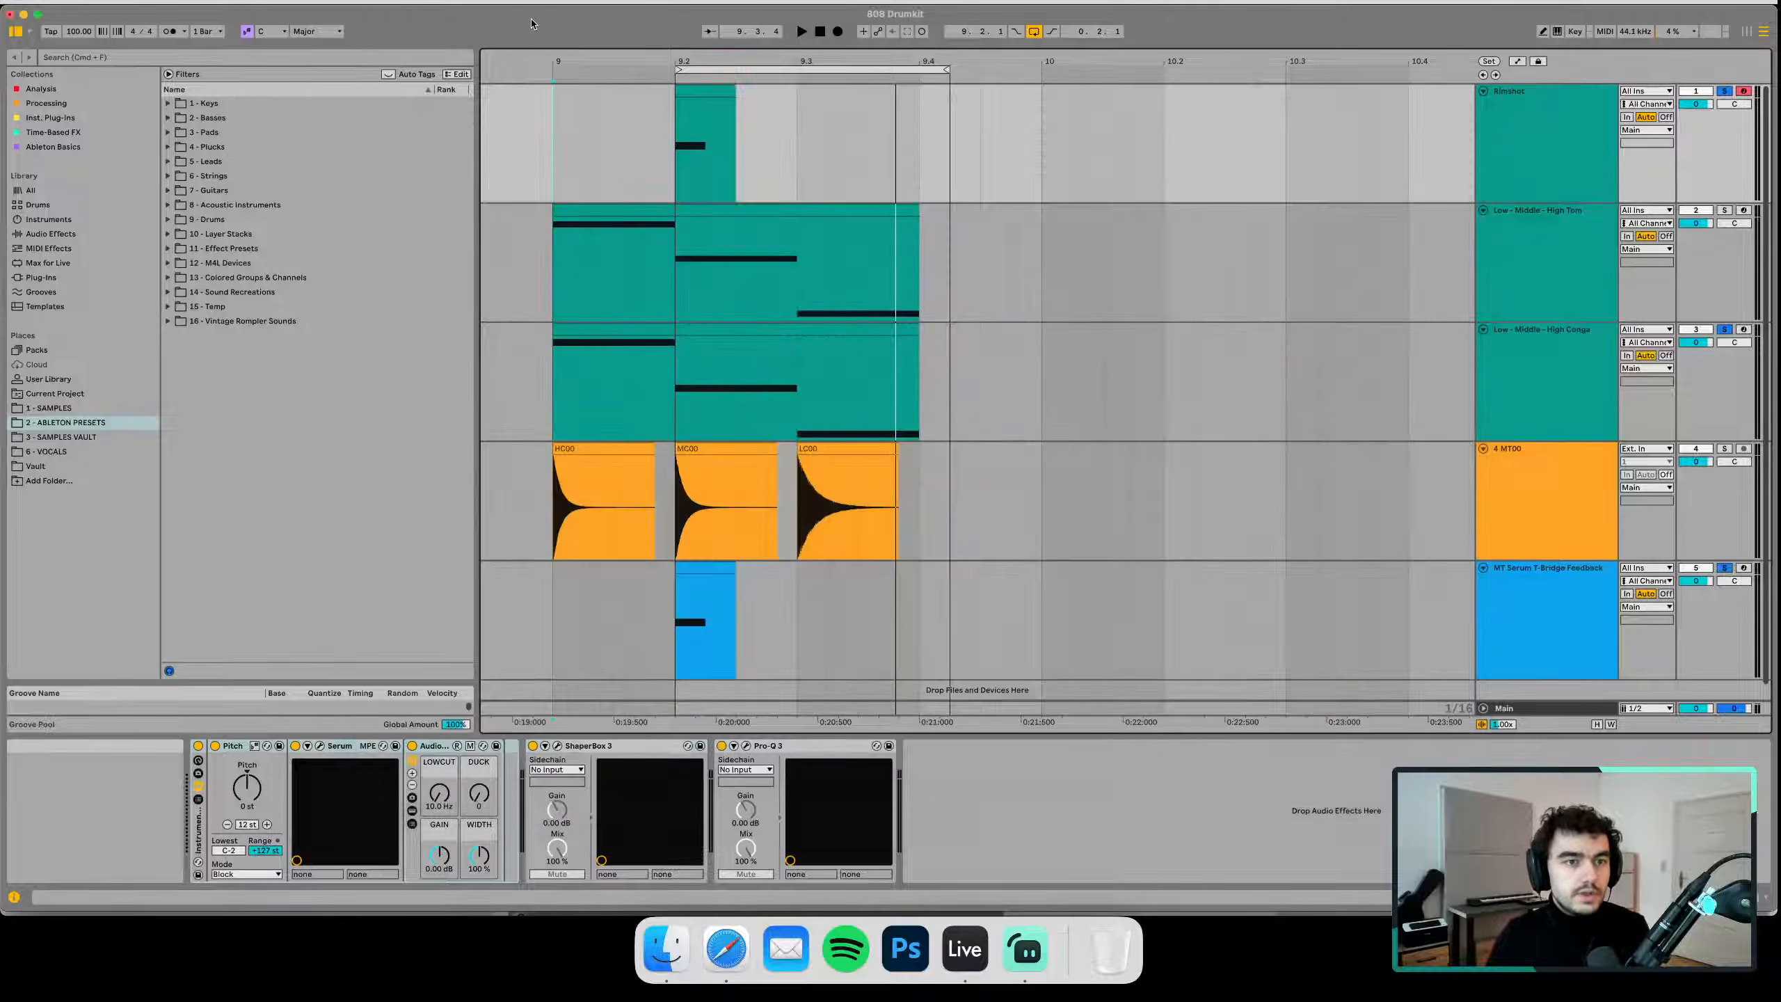
Hide the device view and the browser, and fit all tracks to the arrangement's height
key("super+alt+l")
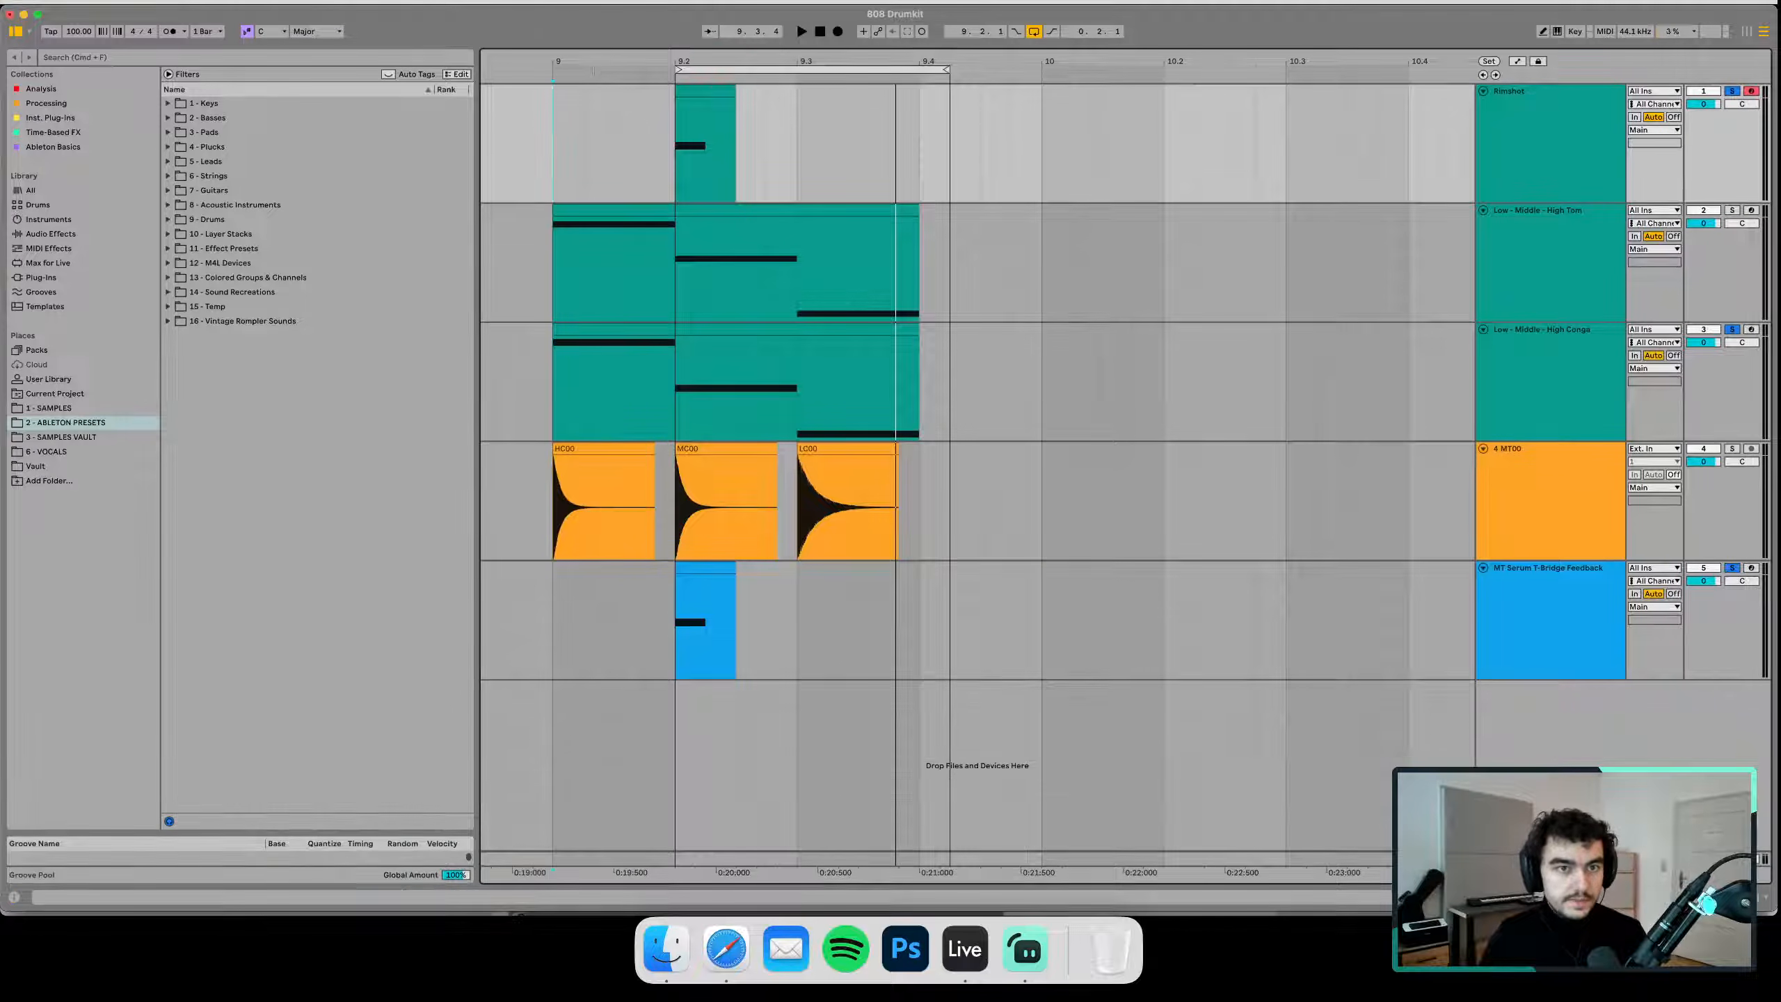
key("super+alt+b")
left_click_drag(571, 66, 1150, 98)
key("h")
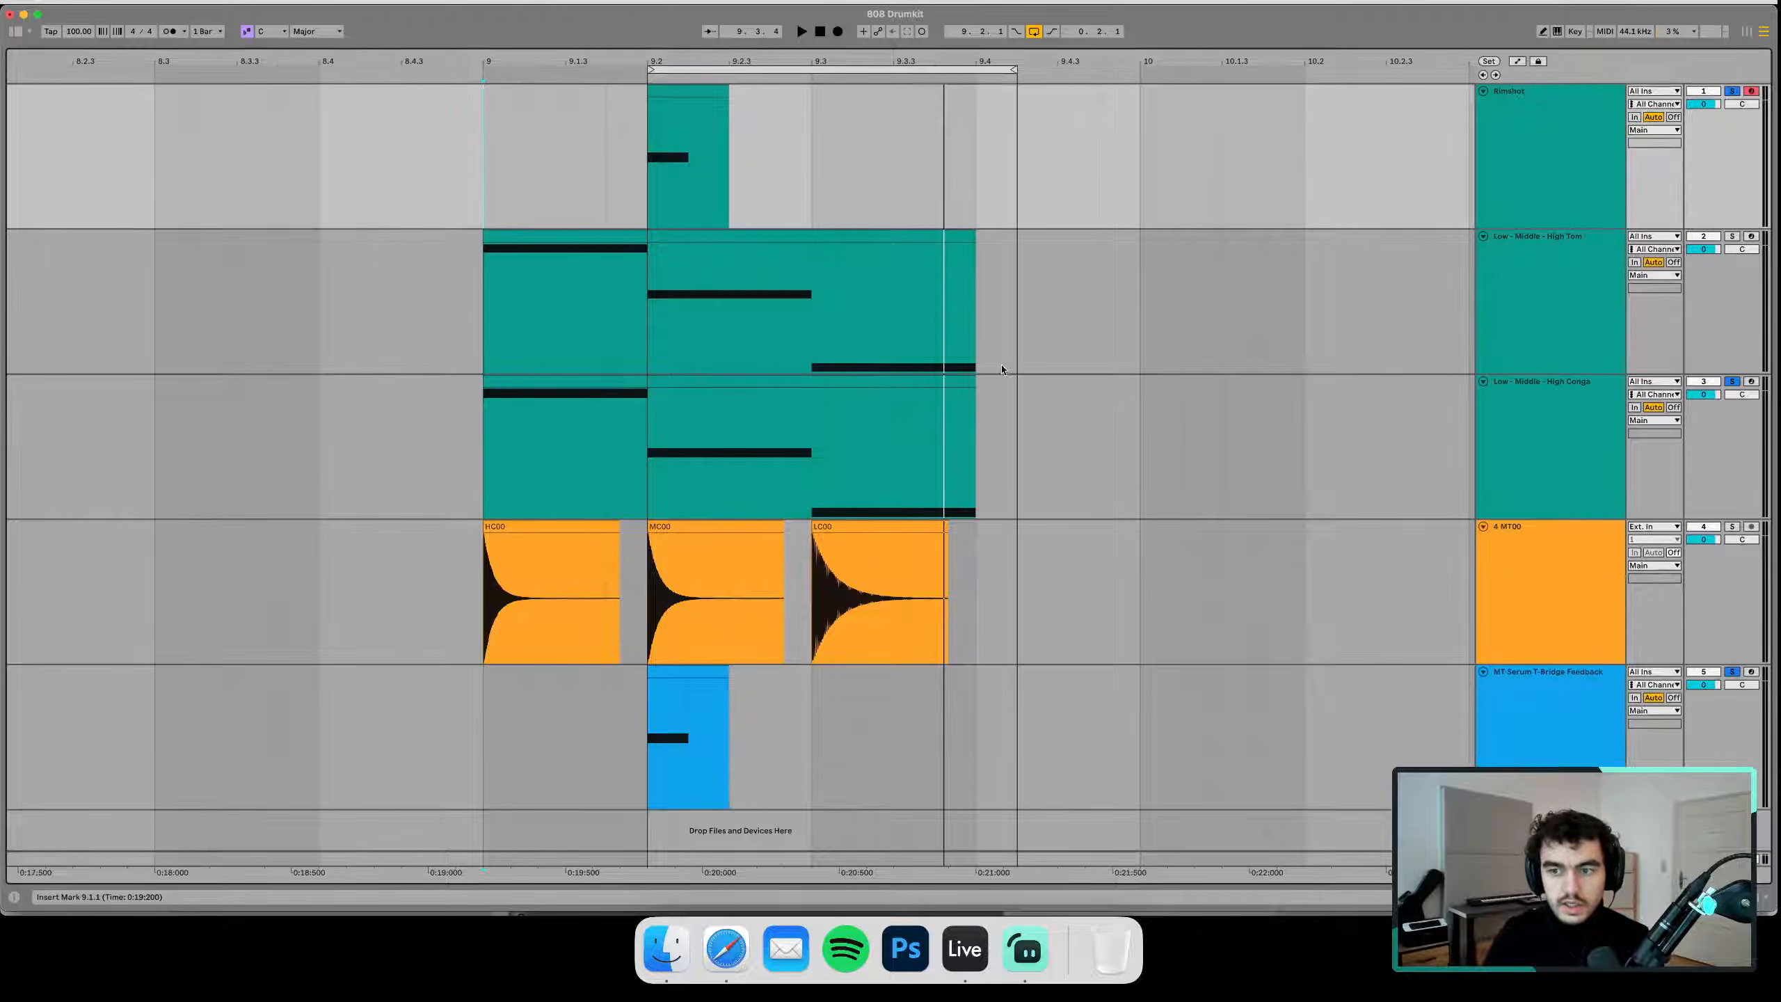
Reduce the height of the first four tracks, from Rimshot through 4 MT00, together
left_click(1554, 620)
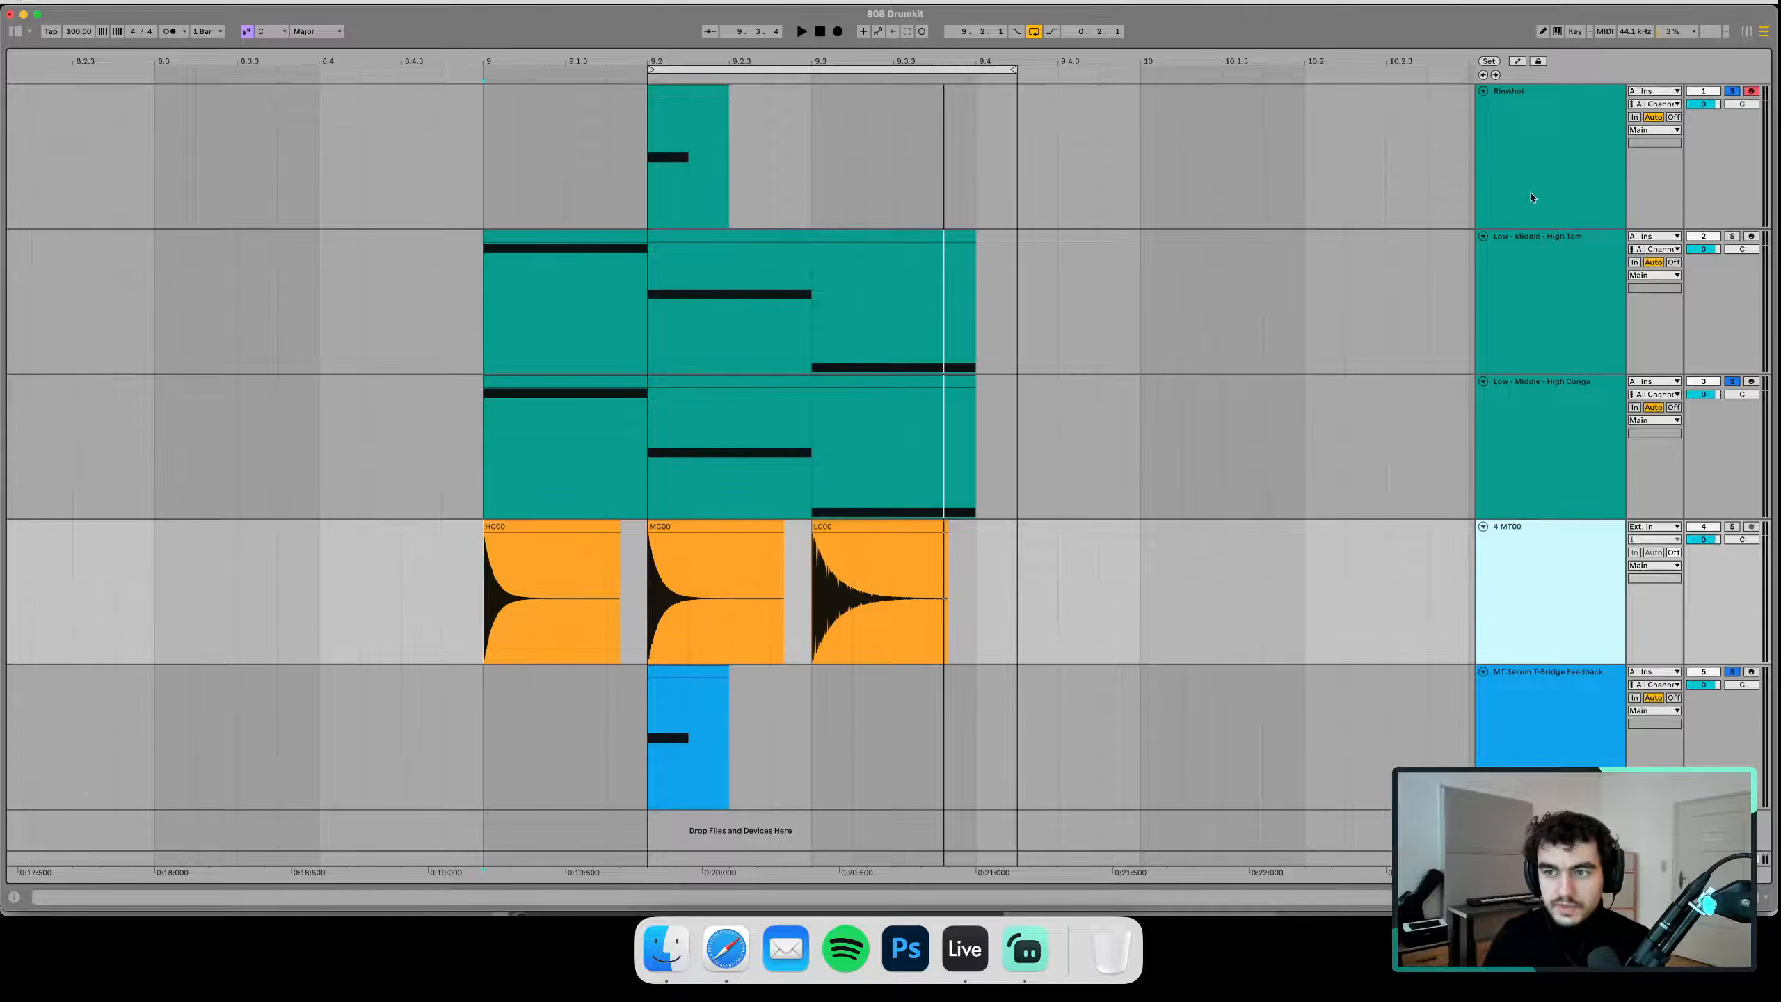
left_click(1540, 176, "shift")
scroll(1541, 174, "up", 3)
scroll(1540, 174, "down", 4)
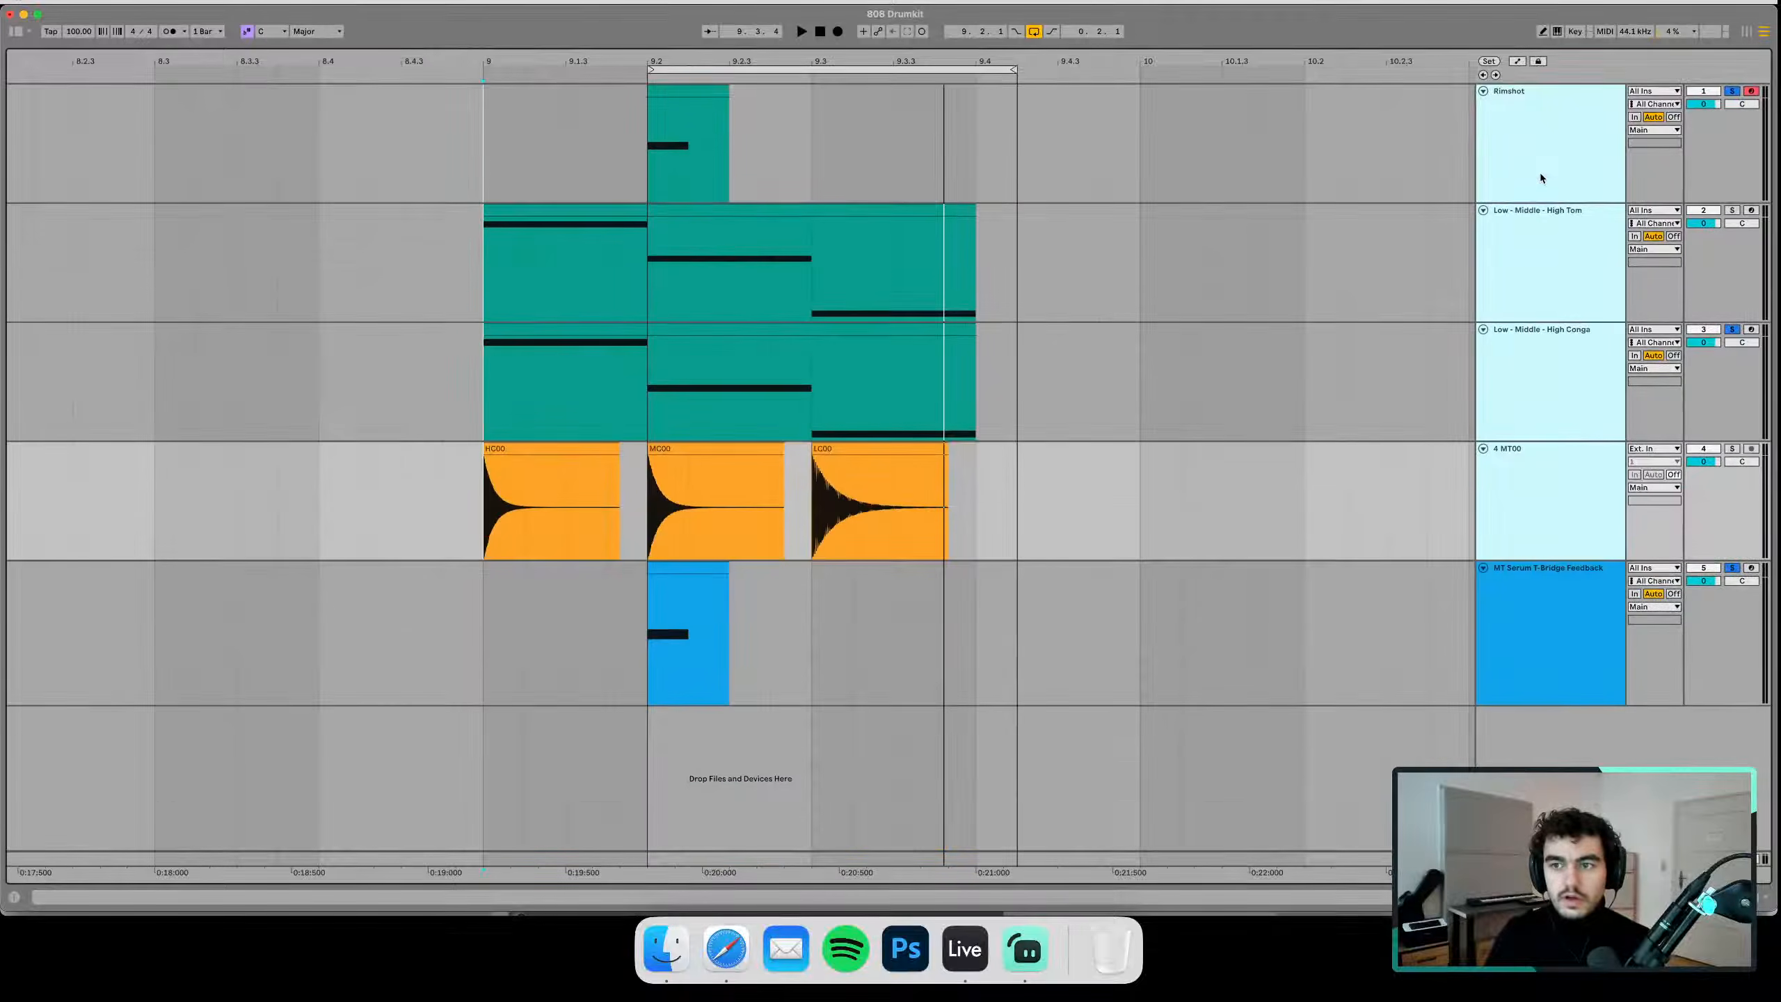
scroll(1540, 177, "down", 2)
Solo and play the Low - Middle - High Tom track, followed by the Low - Middle - High Conga track
left_click(1529, 219)
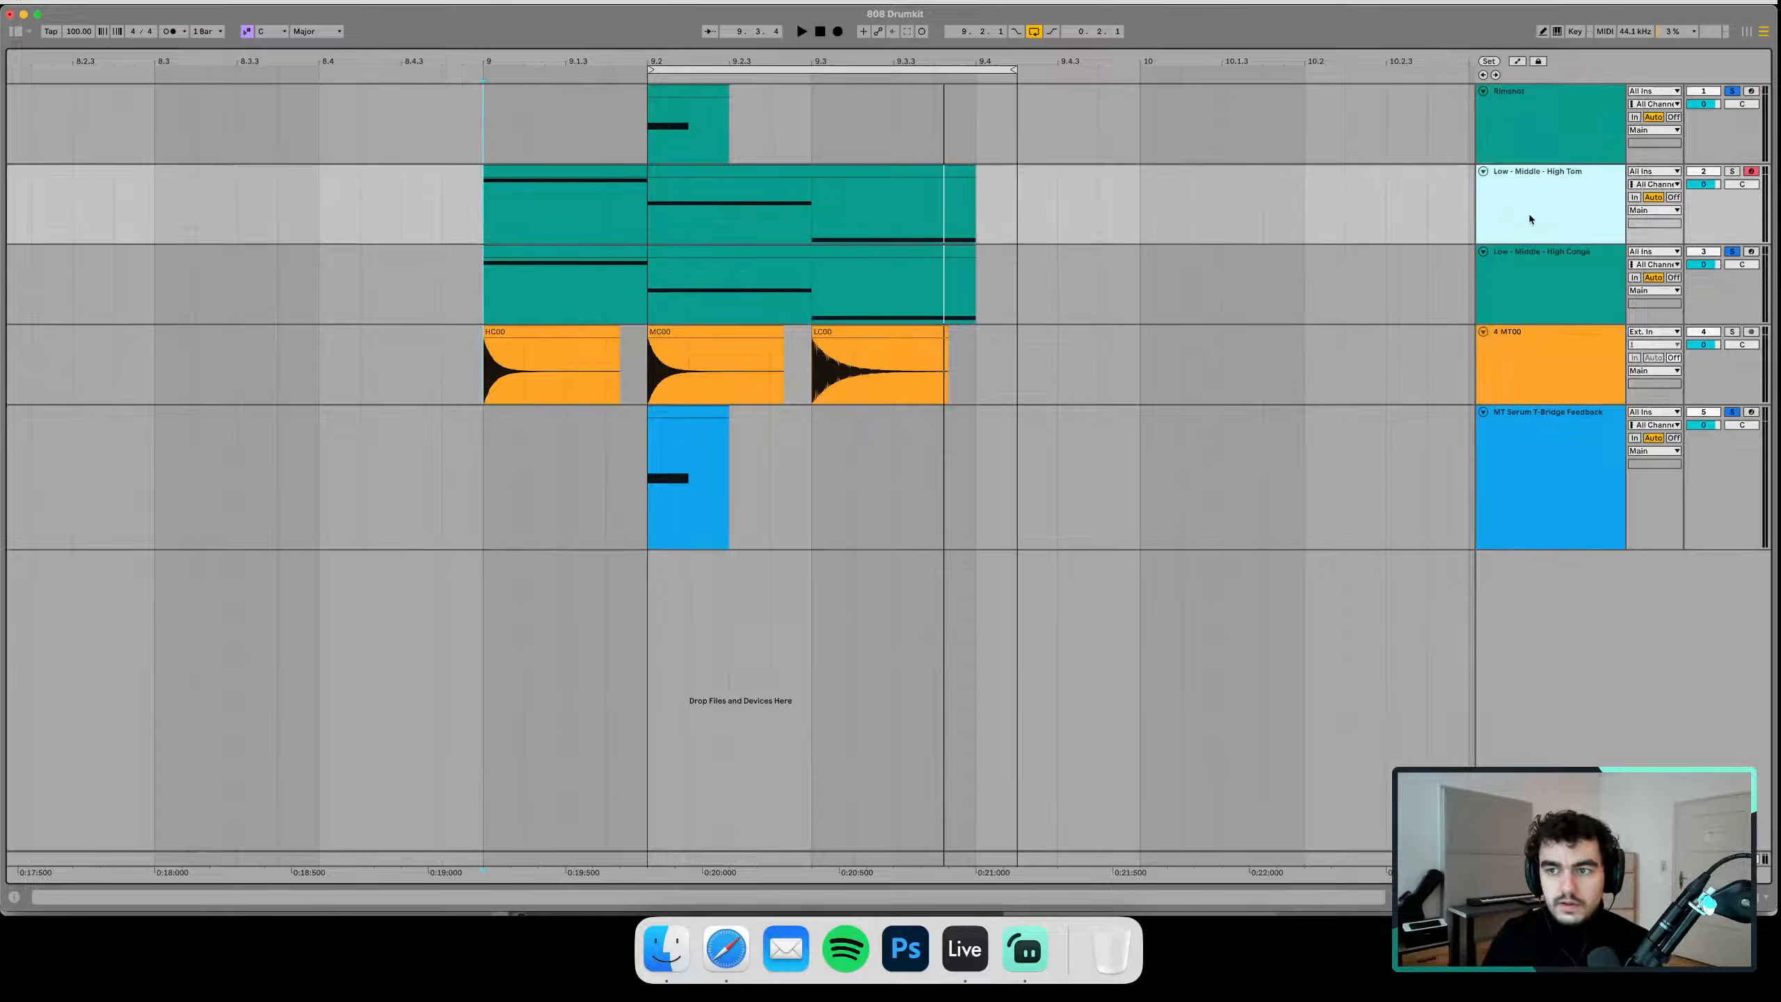
left_click(1731, 172)
key("space")
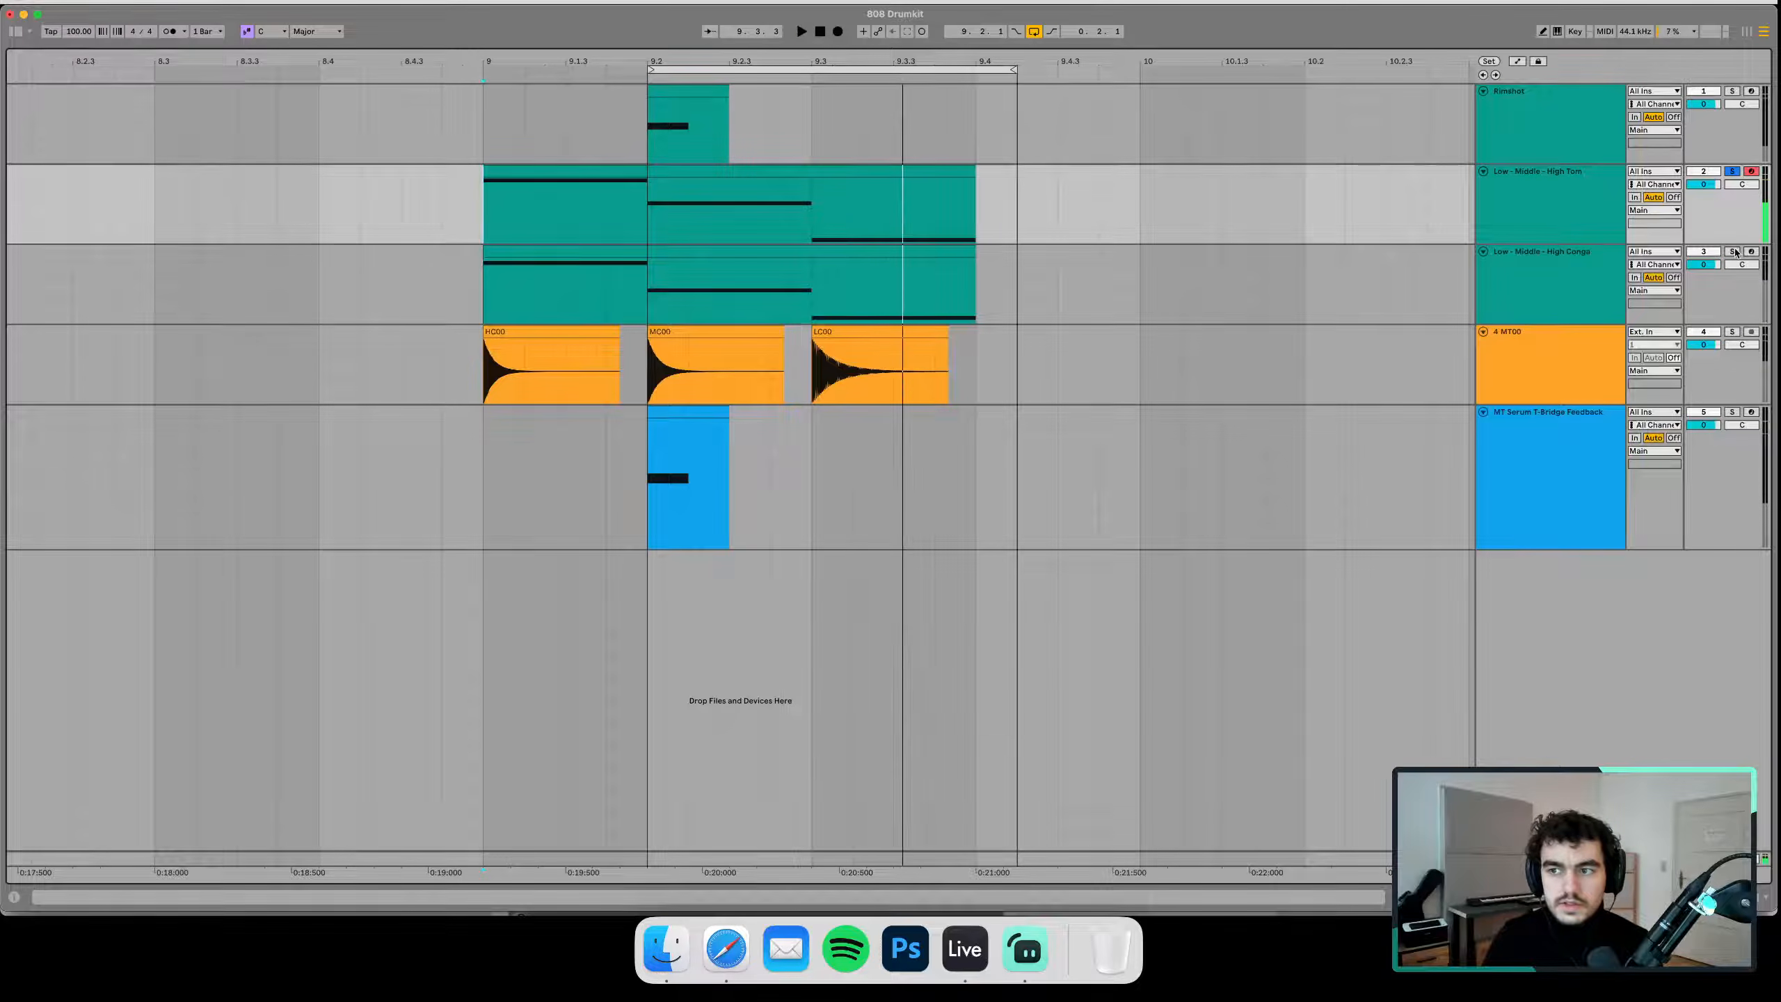
left_click(1733, 252)
key("space")
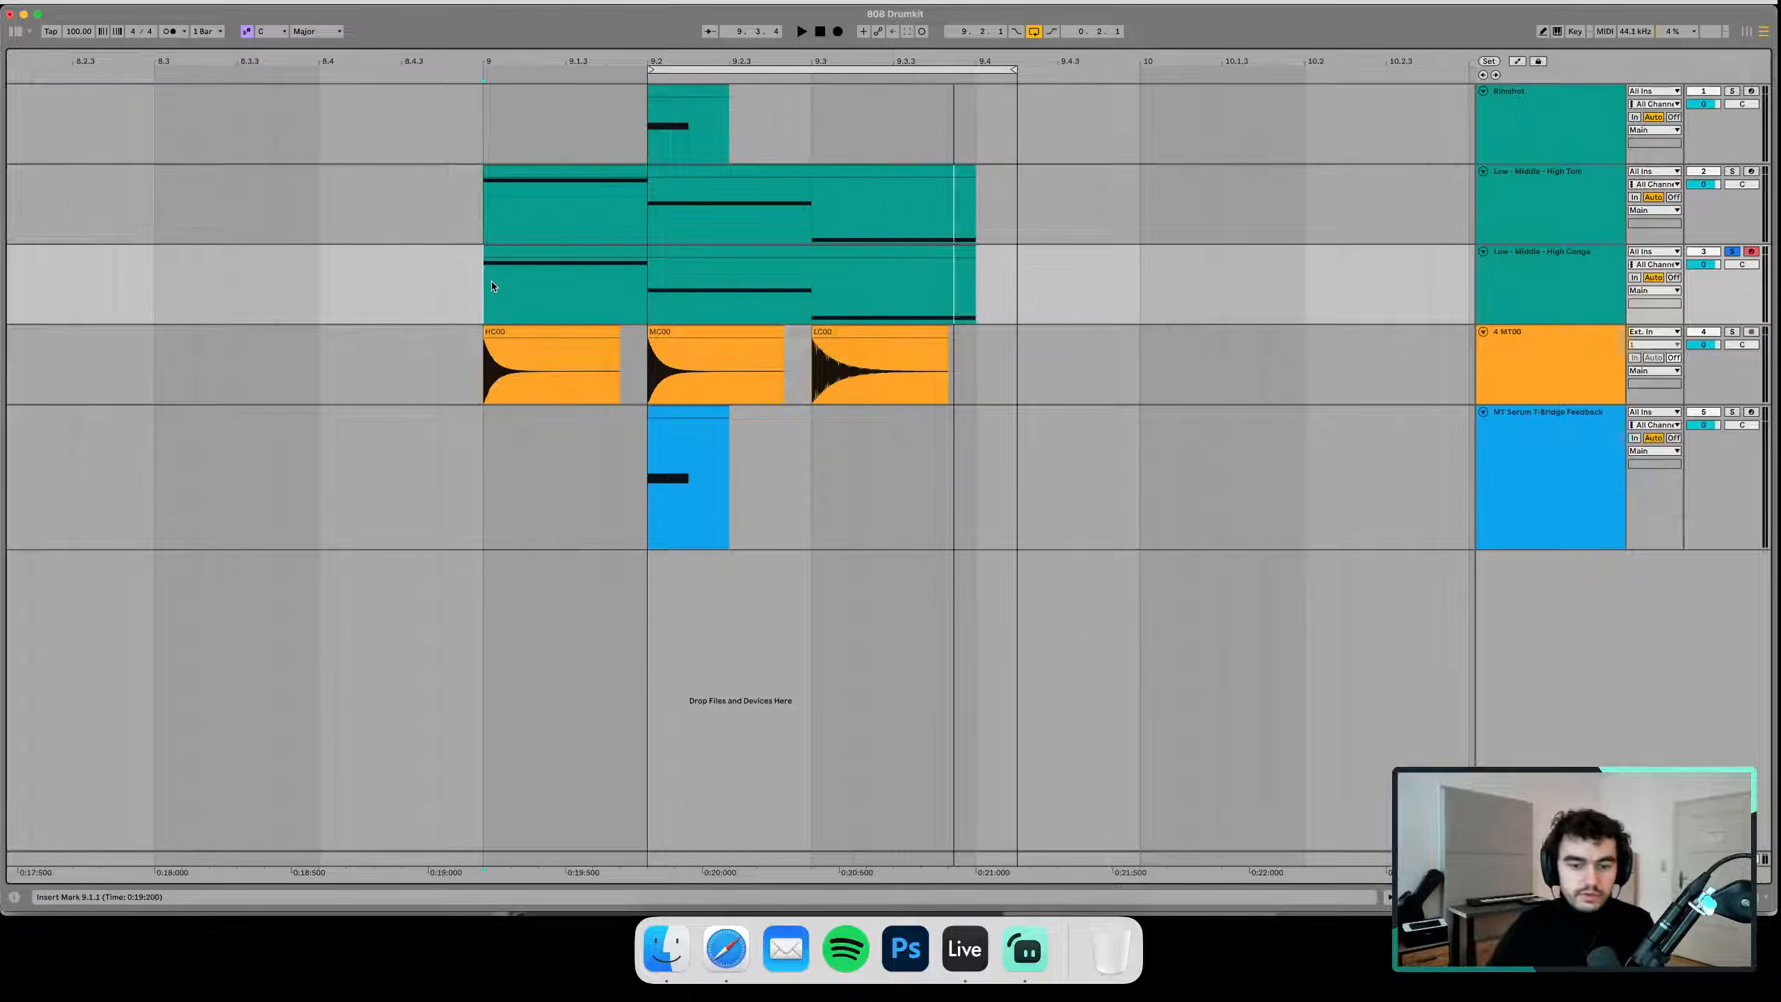
Open the stream's YouTube Studio dashboard from Streamlabs Desktop and bring it up in Safari
left_click(1026, 948)
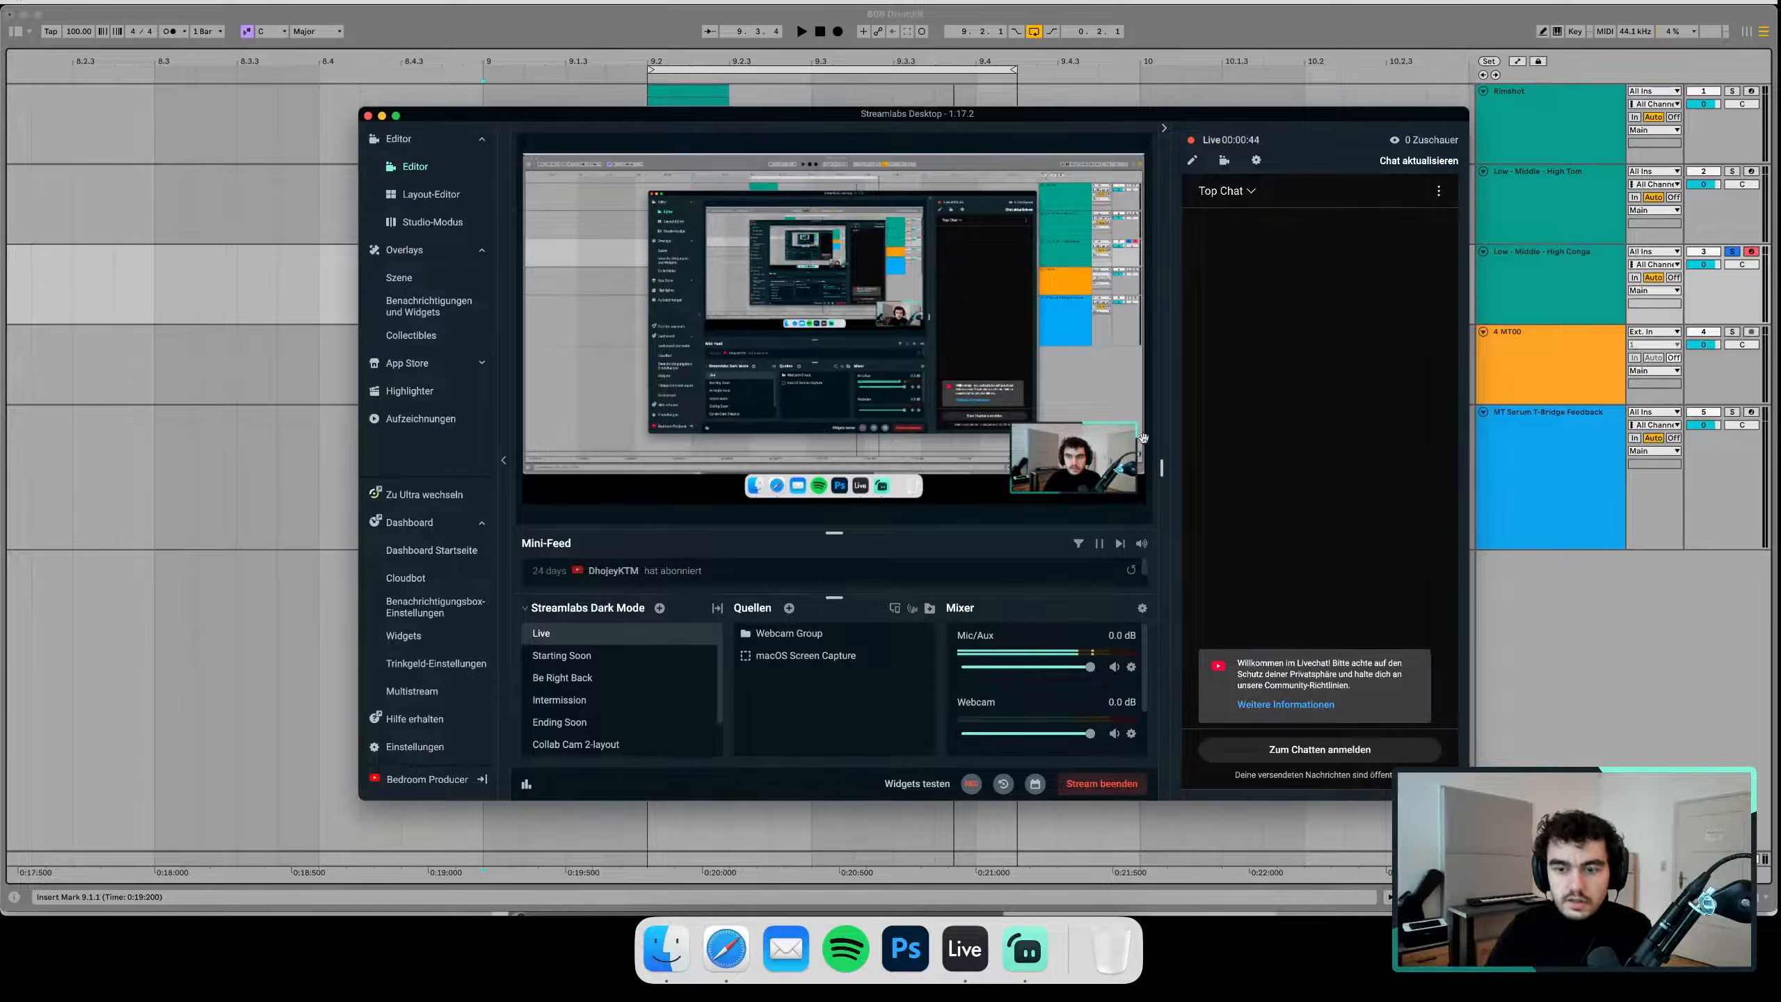
left_click(1255, 161)
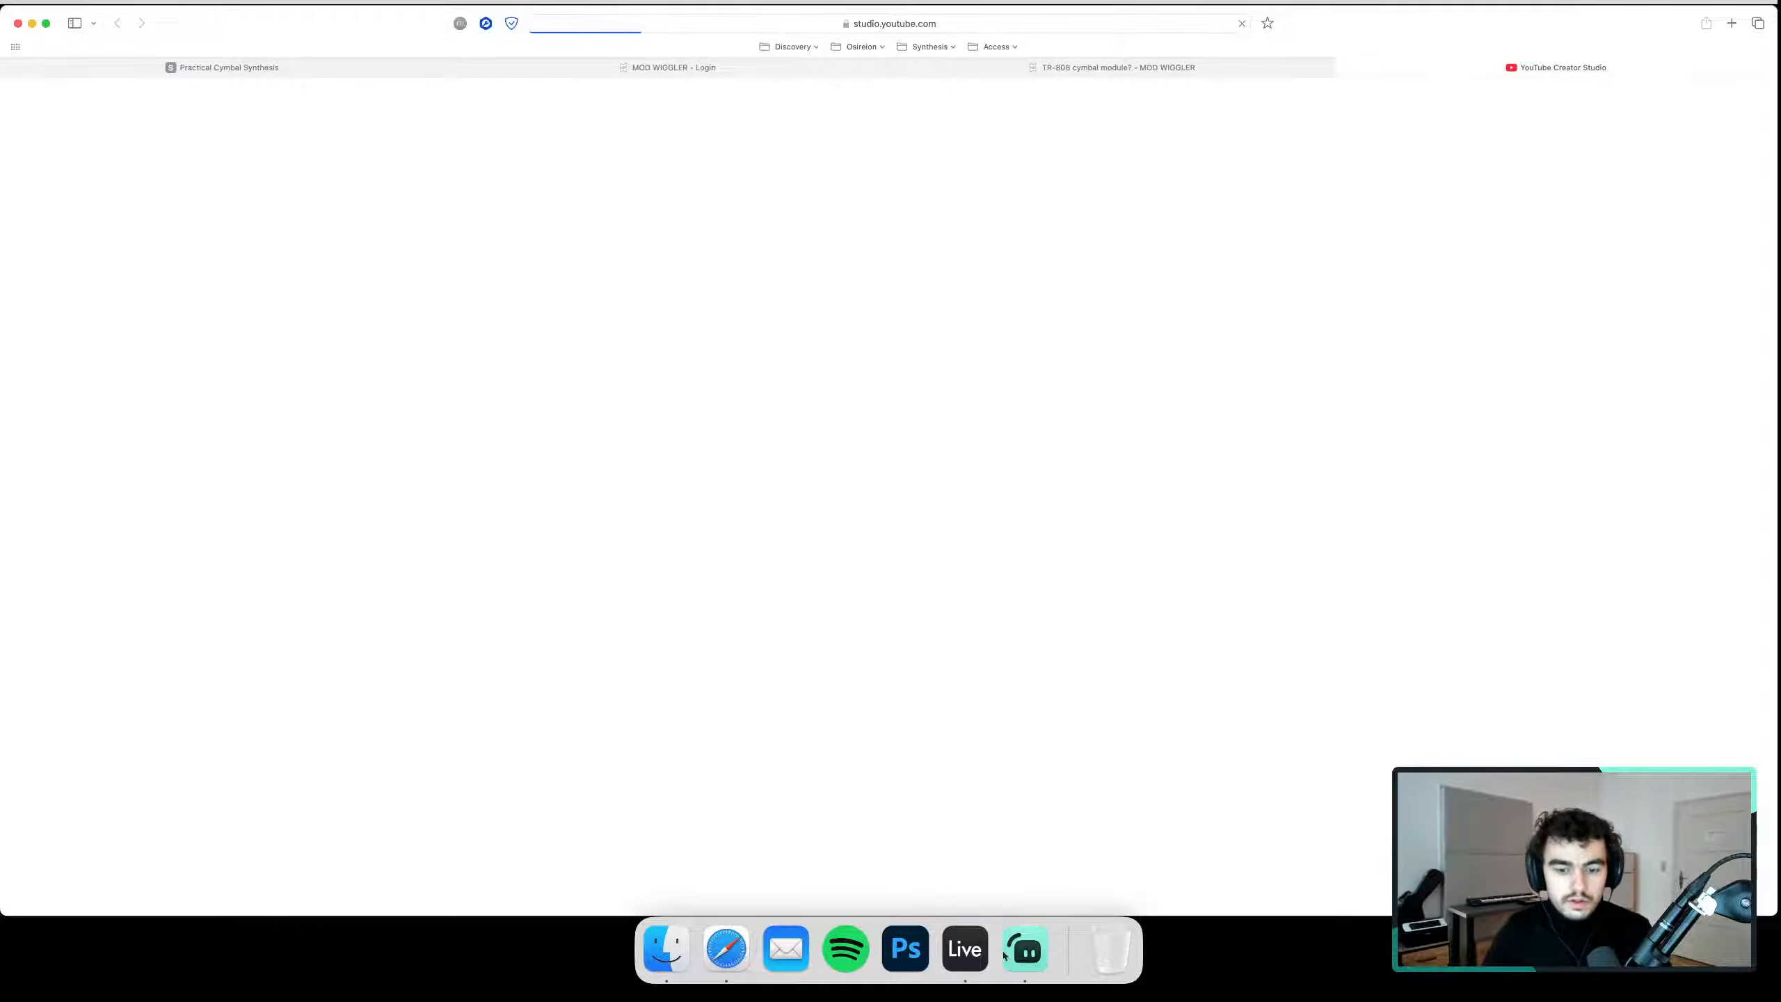
left_click(976, 957)
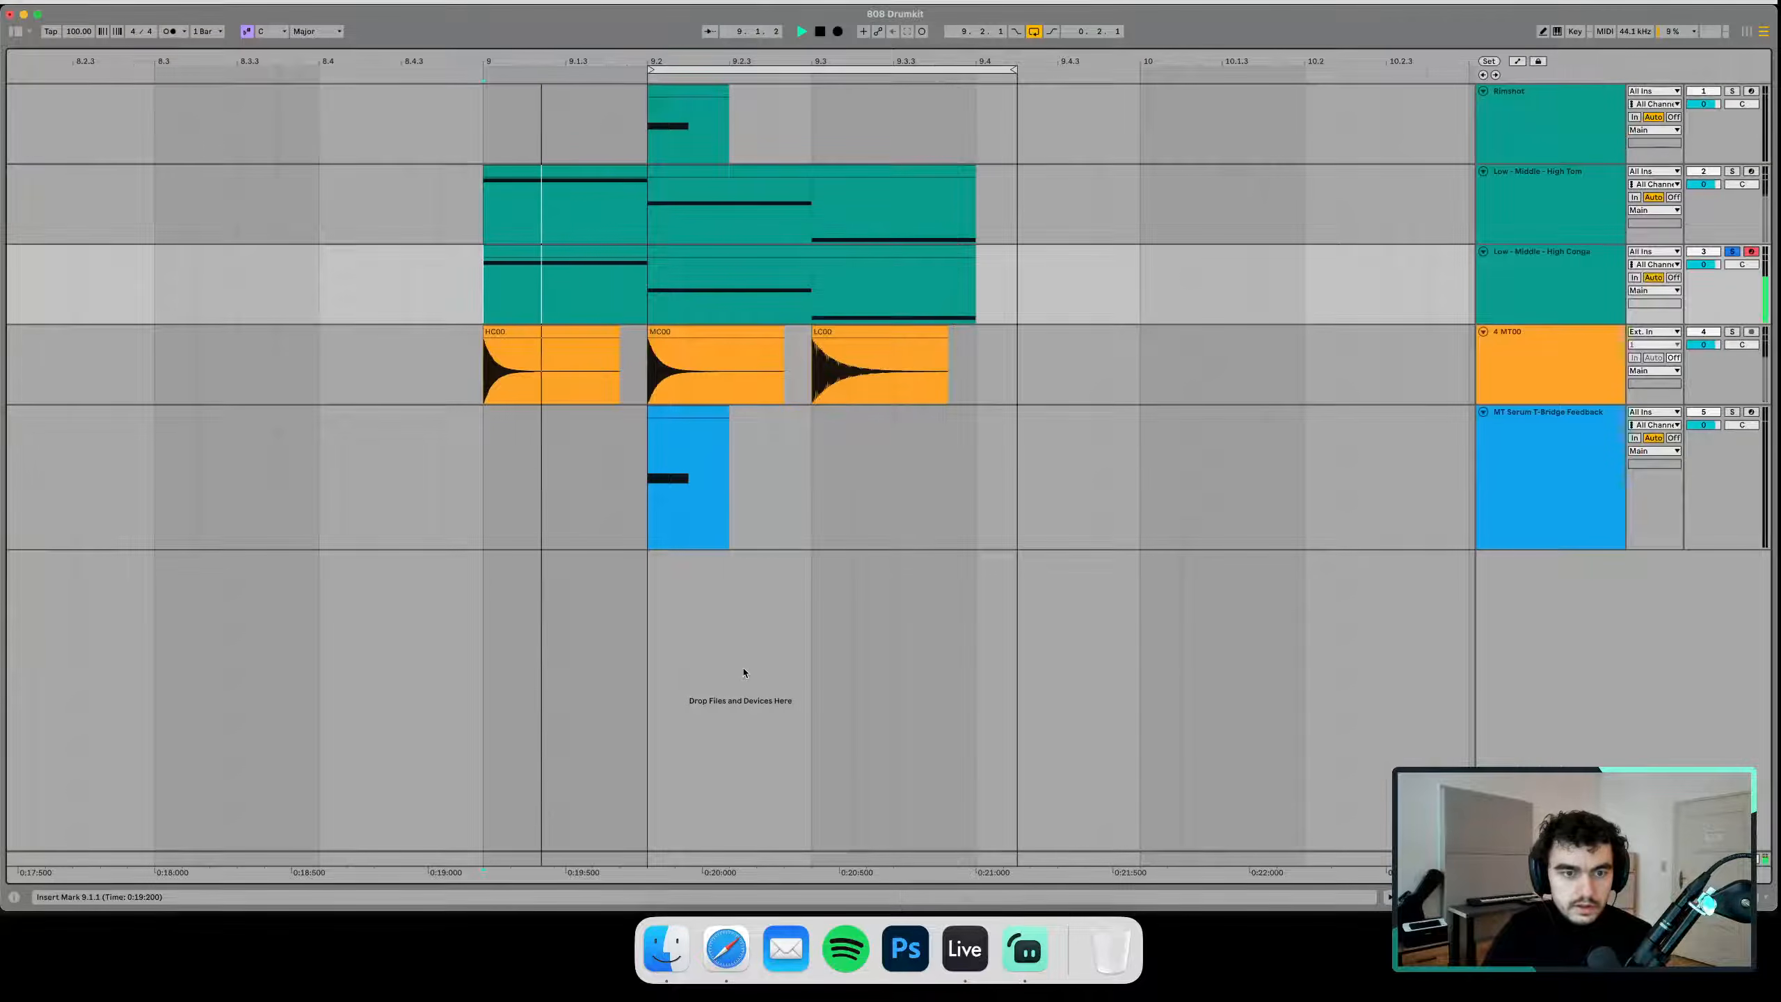
left_click(1029, 927)
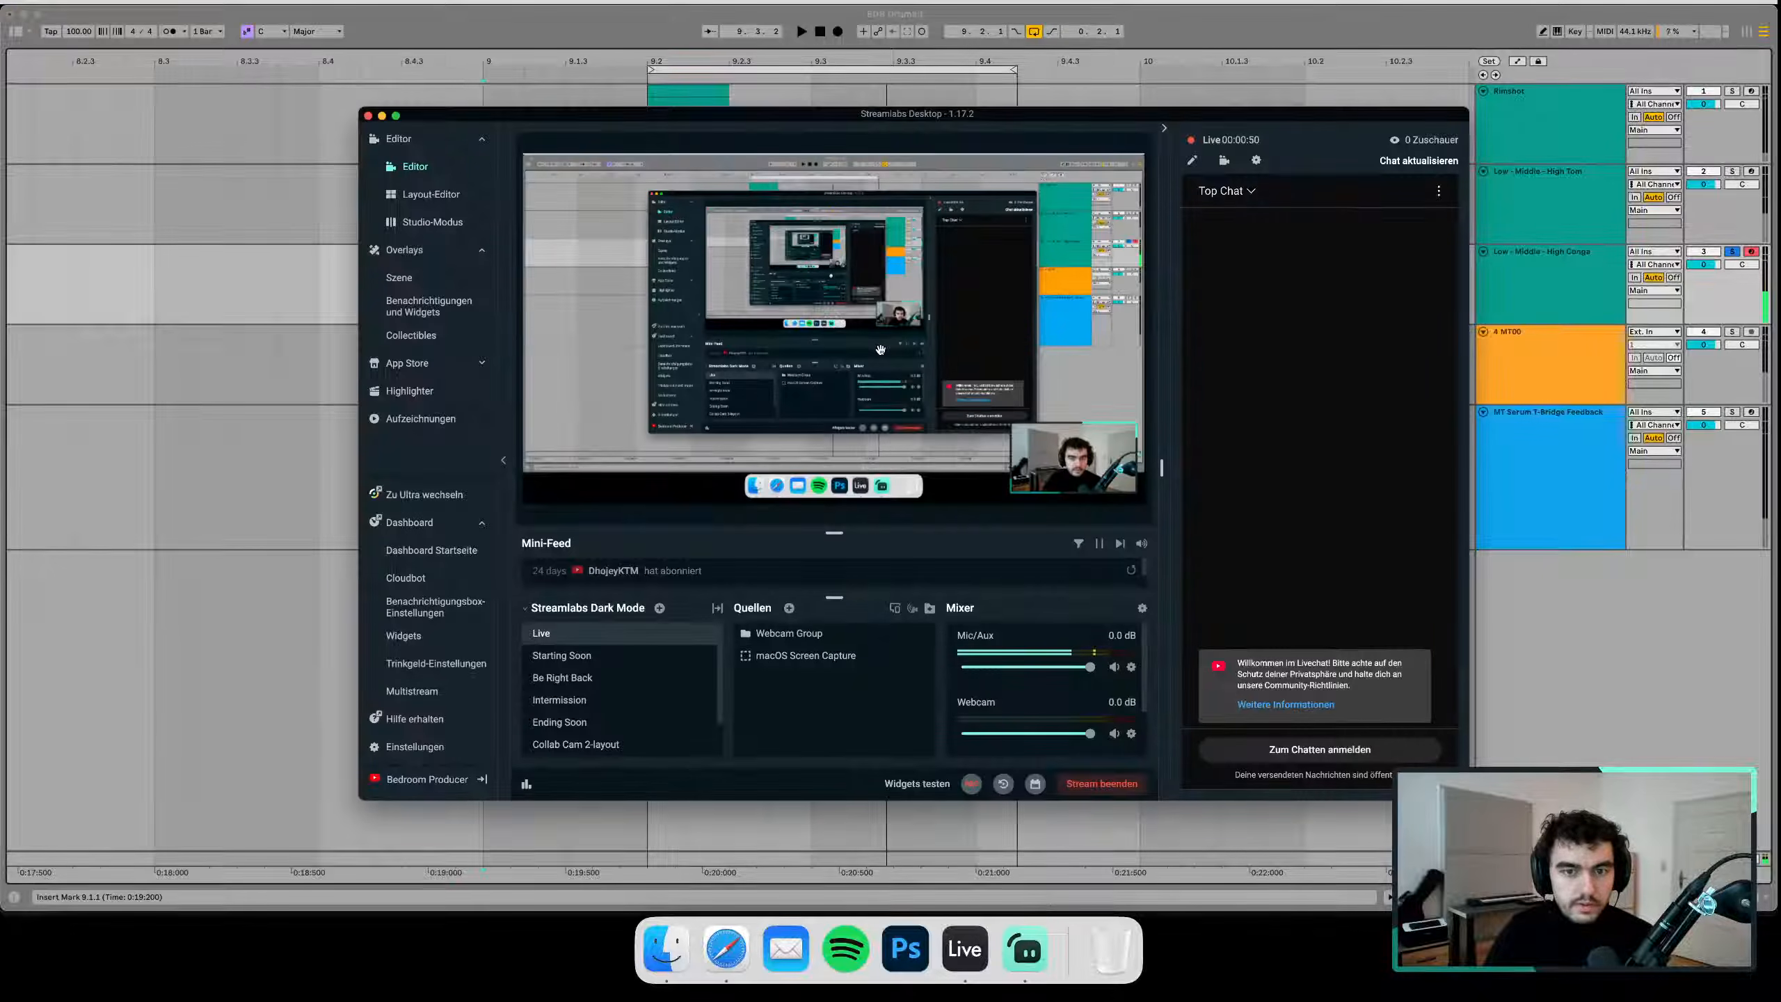
left_click(722, 961)
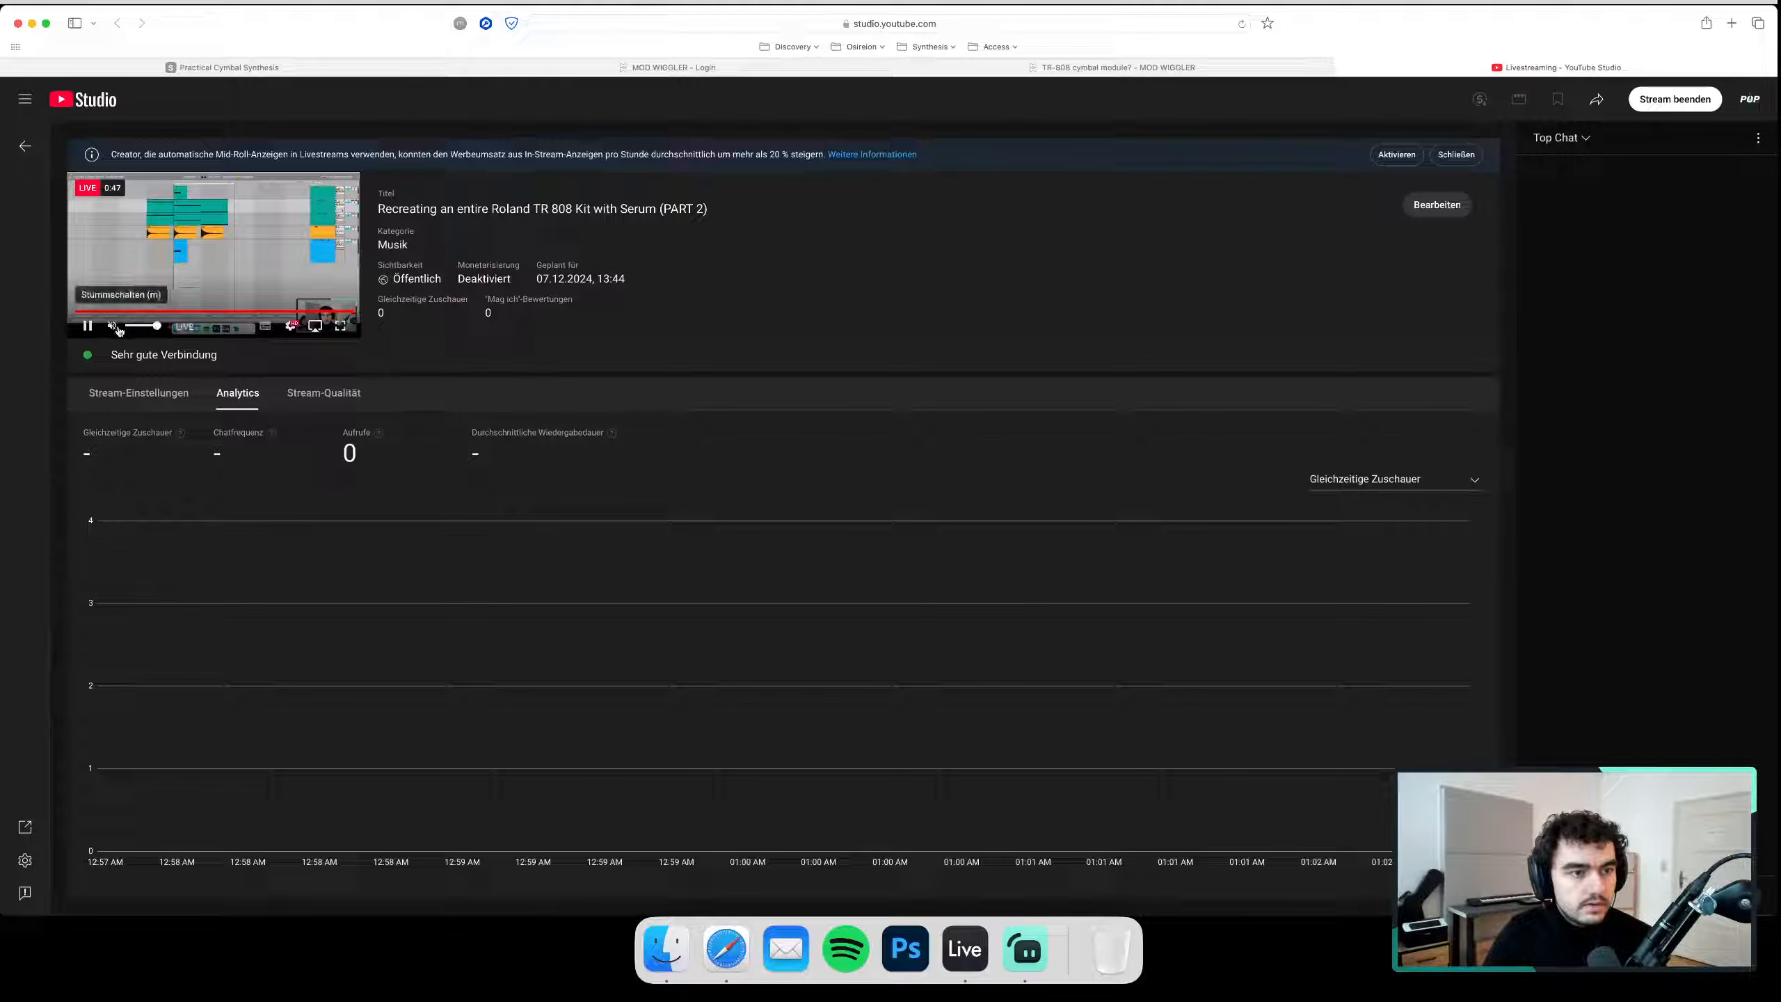
Pause the stream preview, close the YouTube Studio page, and return to Ableton Live via Streamlabs Desktop
left_click(87, 326)
left_click(1342, 67)
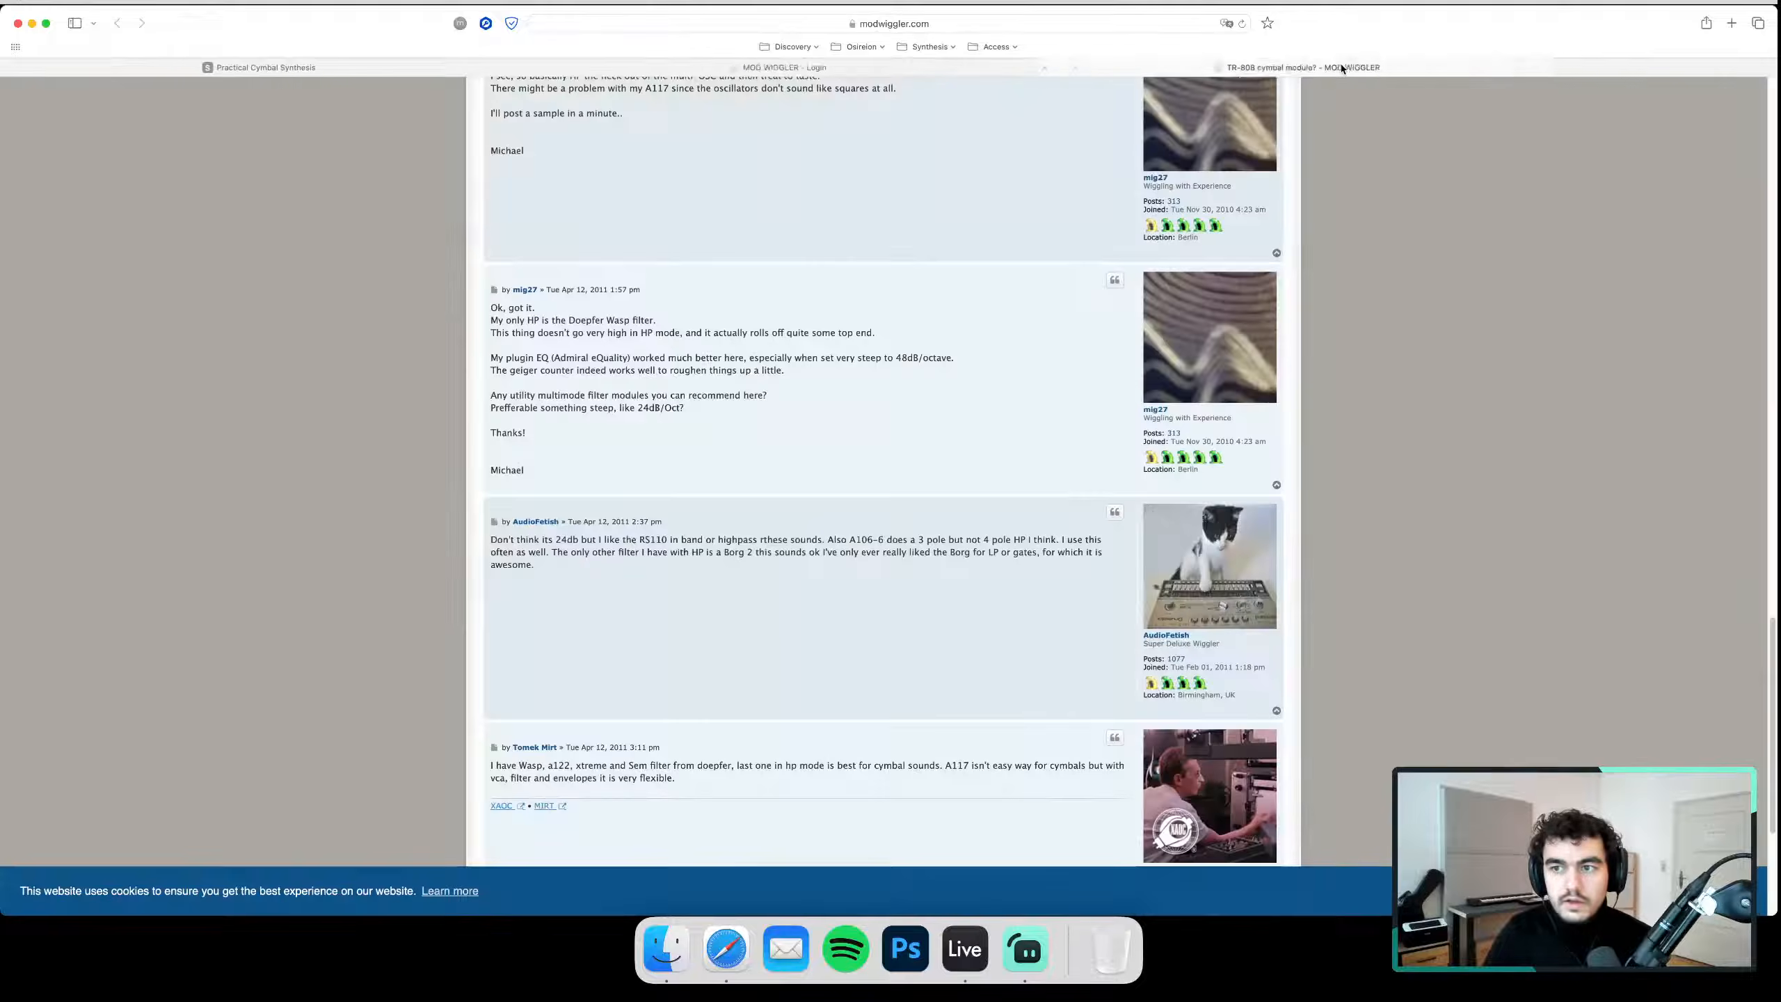
left_click(1027, 954)
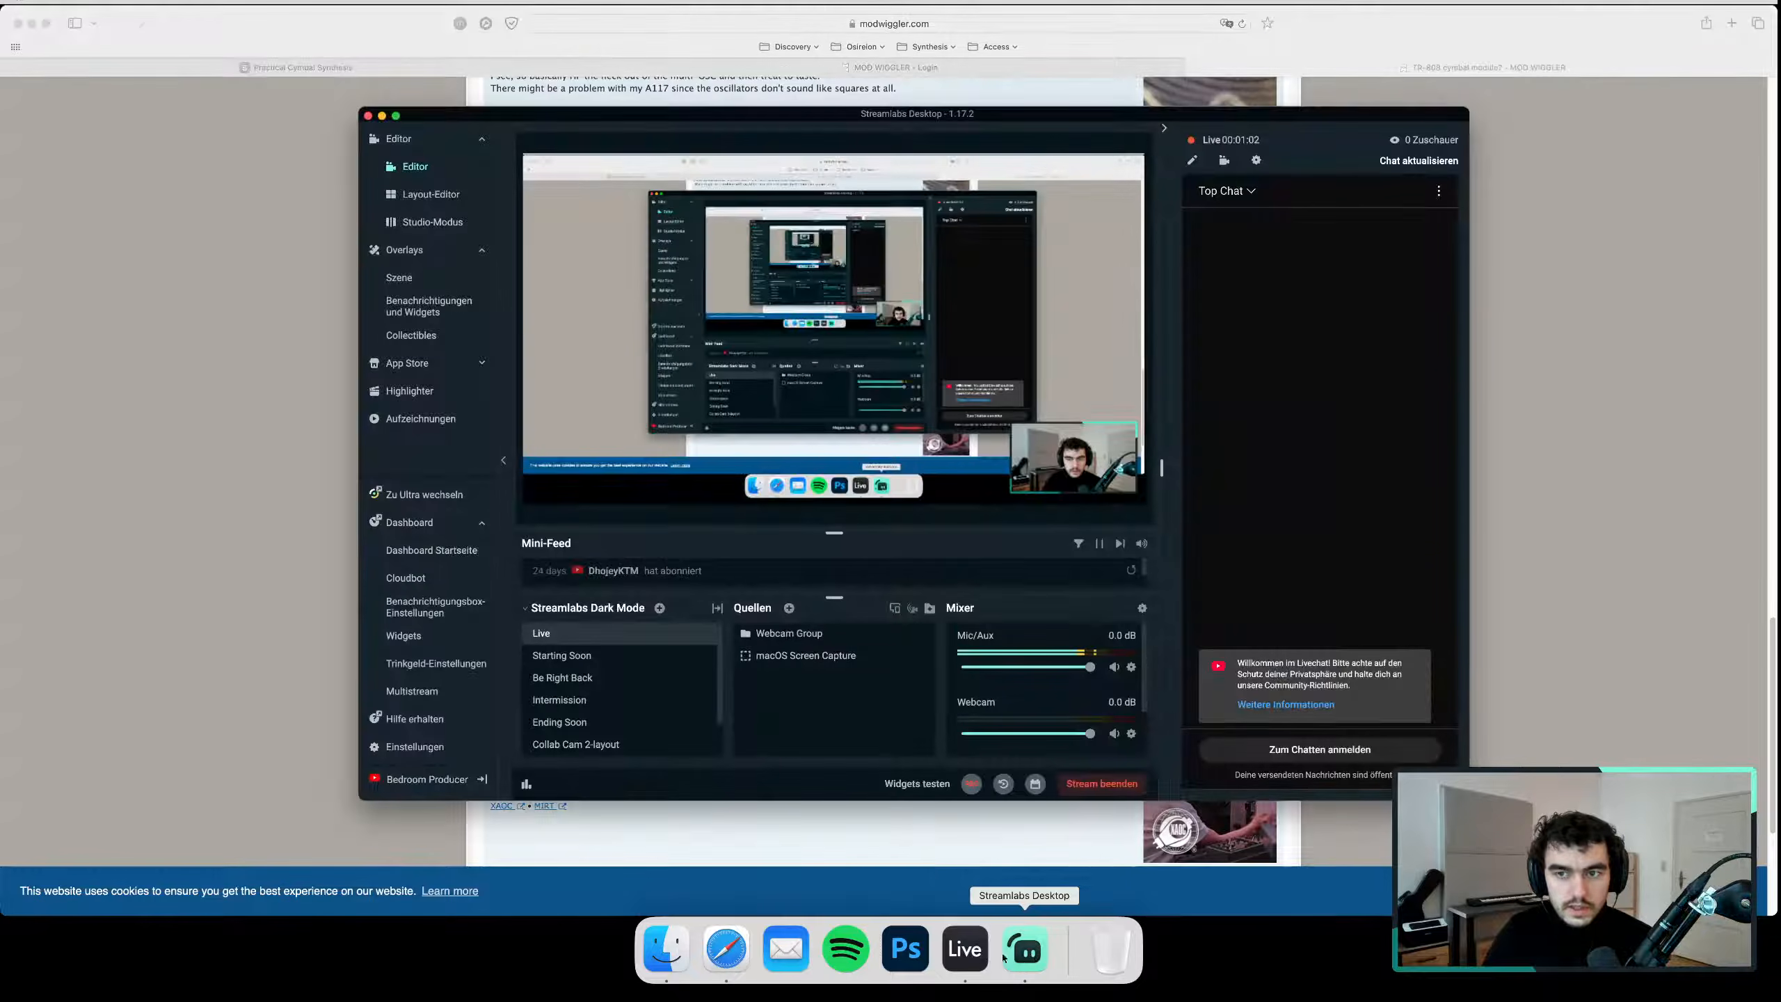
left_click(965, 948)
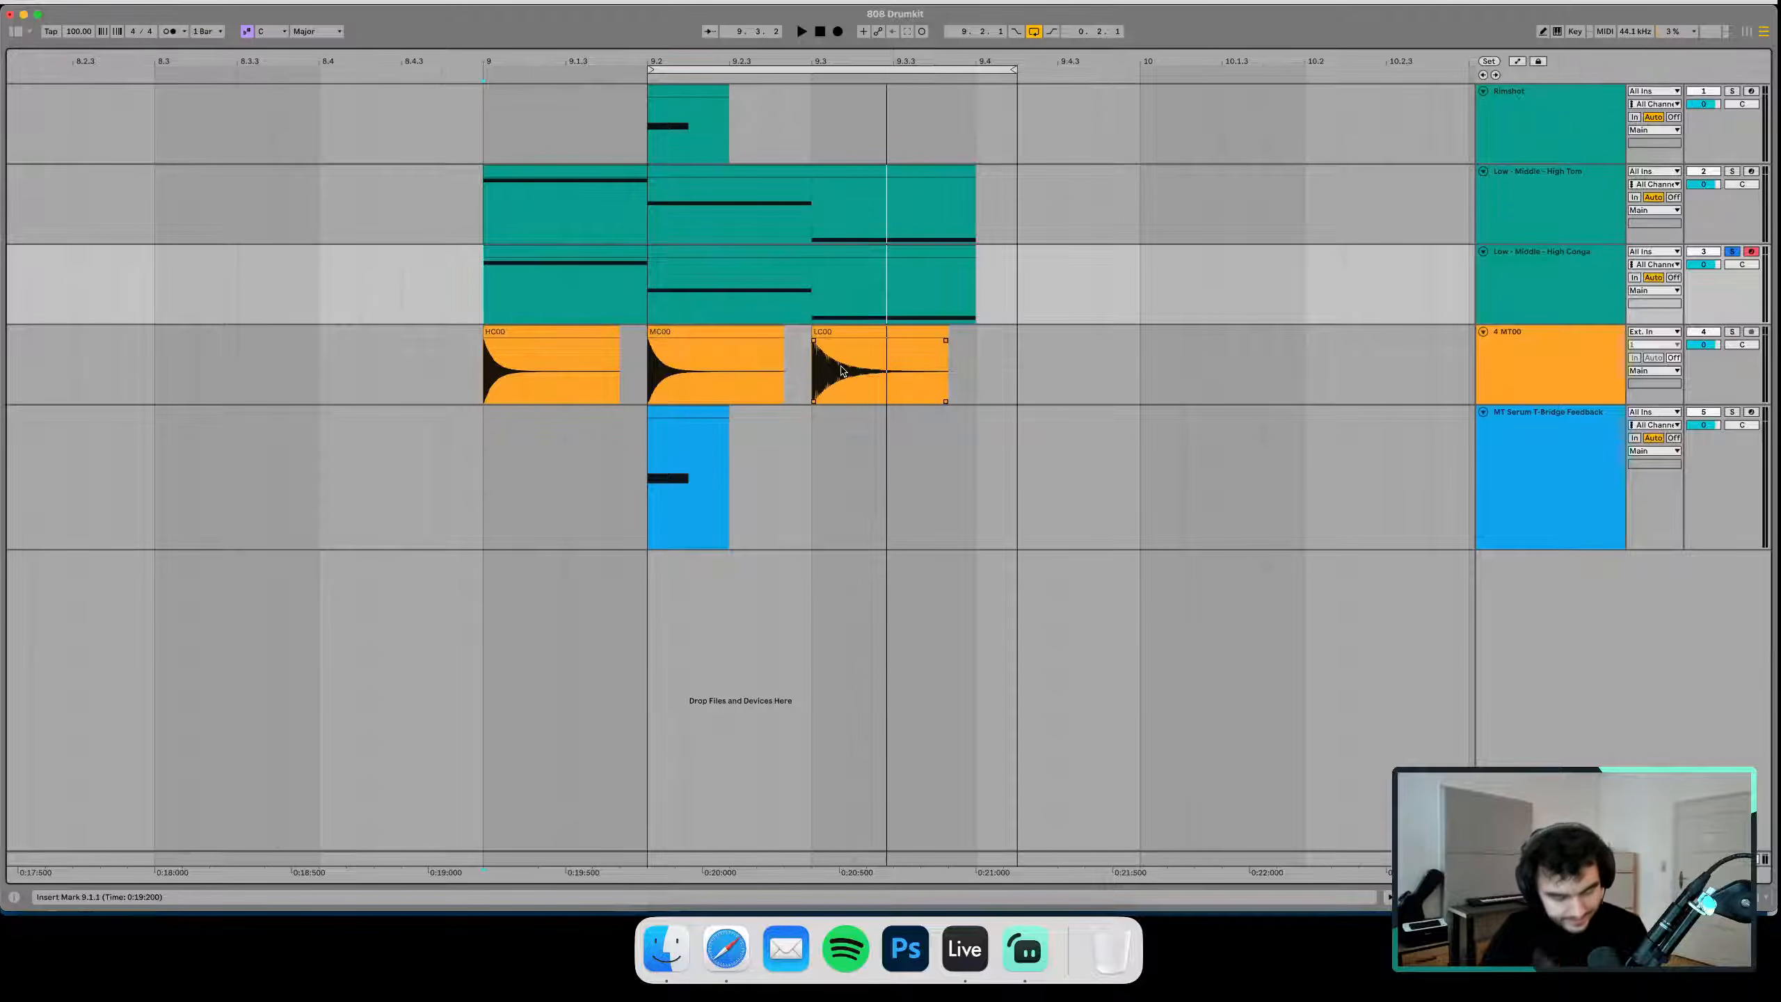
Search the sample browser for bd25, reveal BD2510.WAV in its place, and collapse its BD folder
key("super+alt+b")
key("super+f")
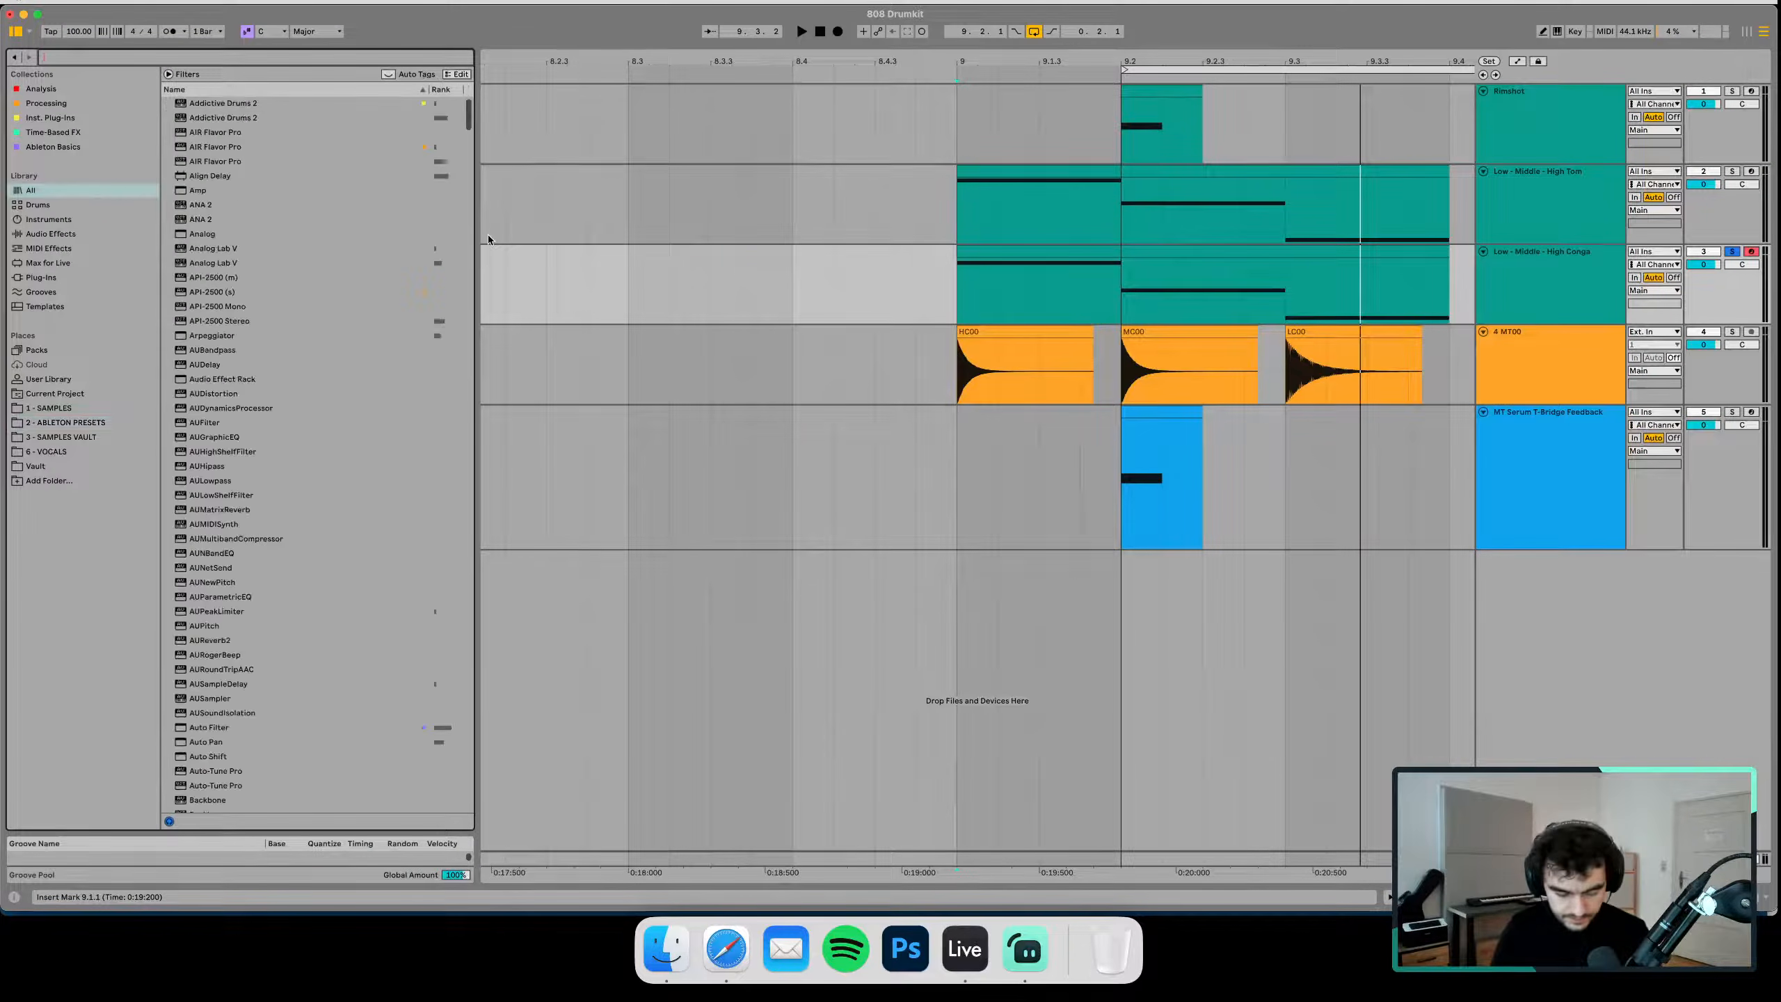
type("bd25")
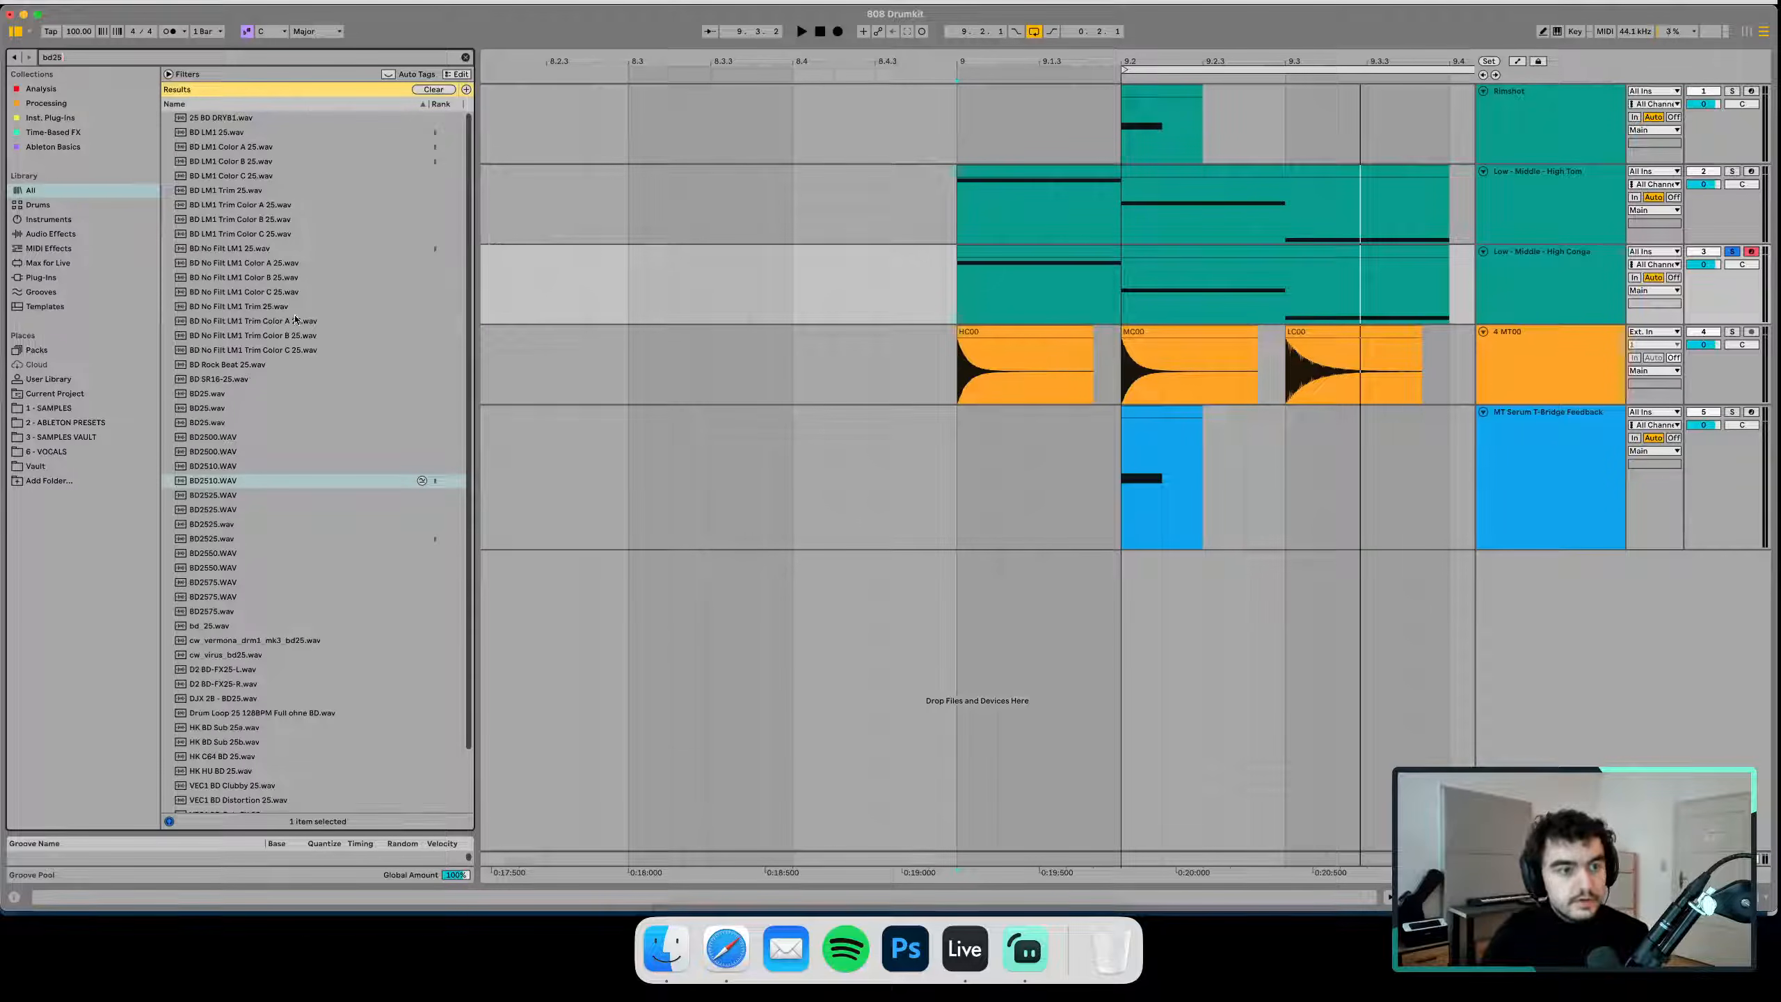
right_click(231, 483)
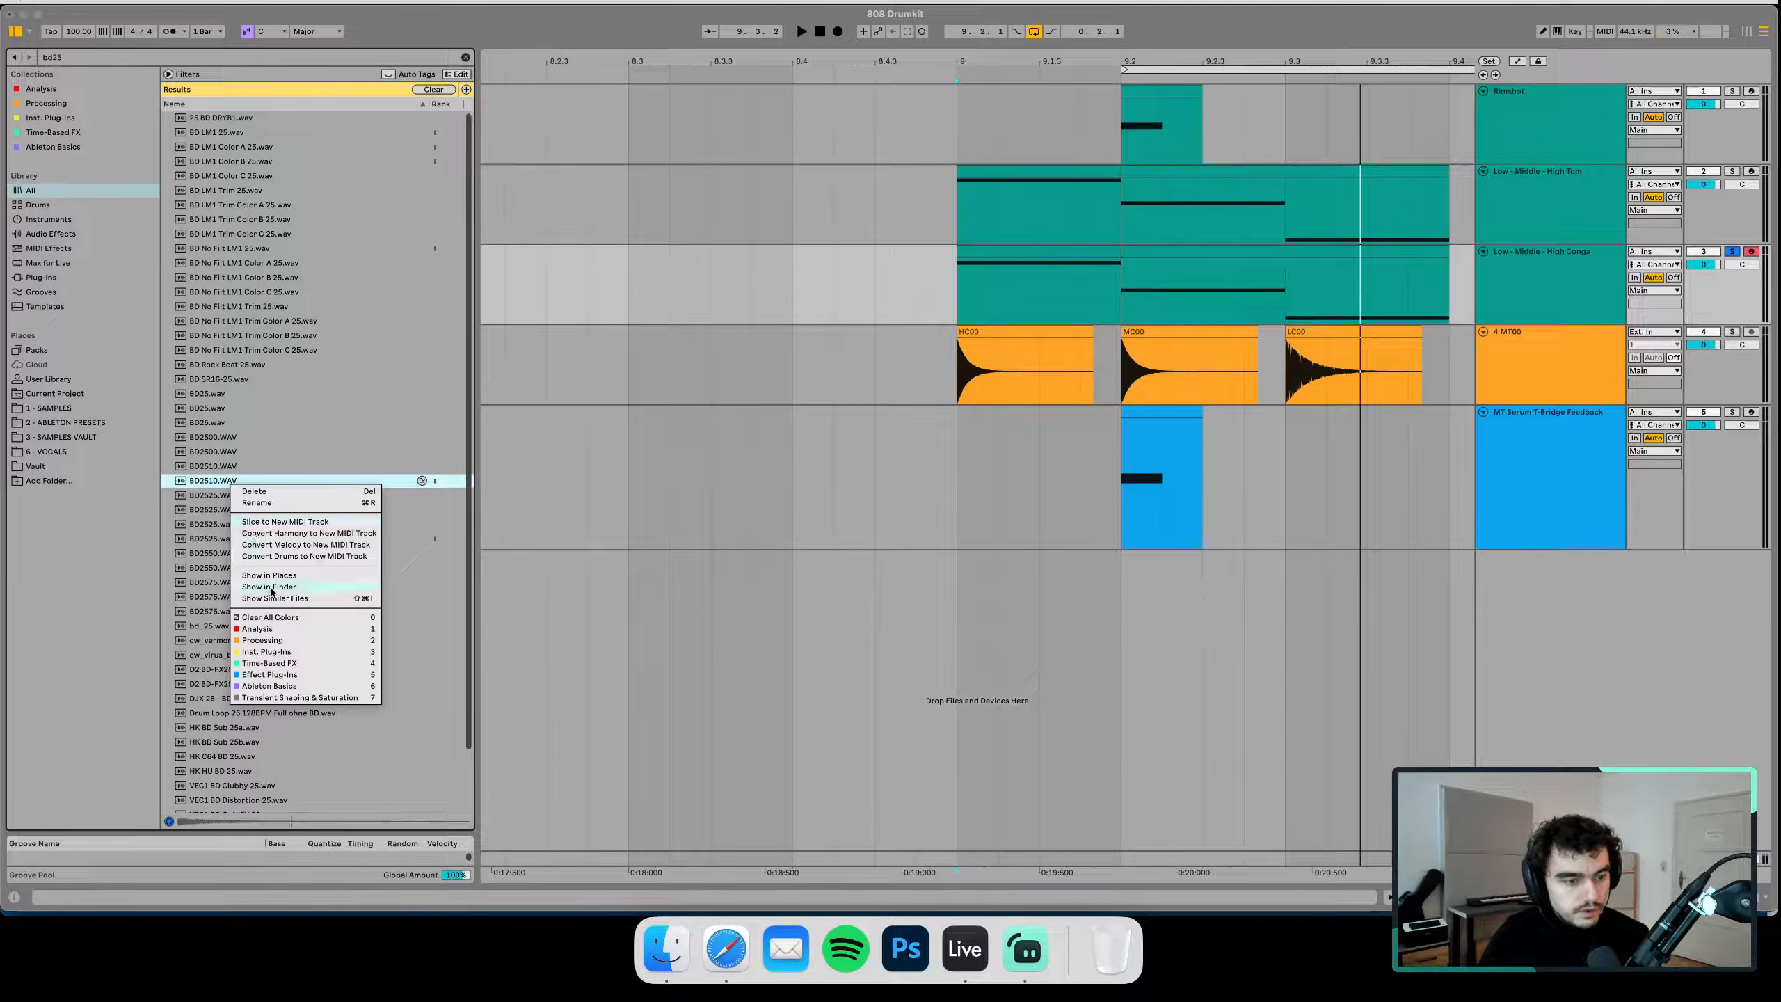
left_click(275, 576)
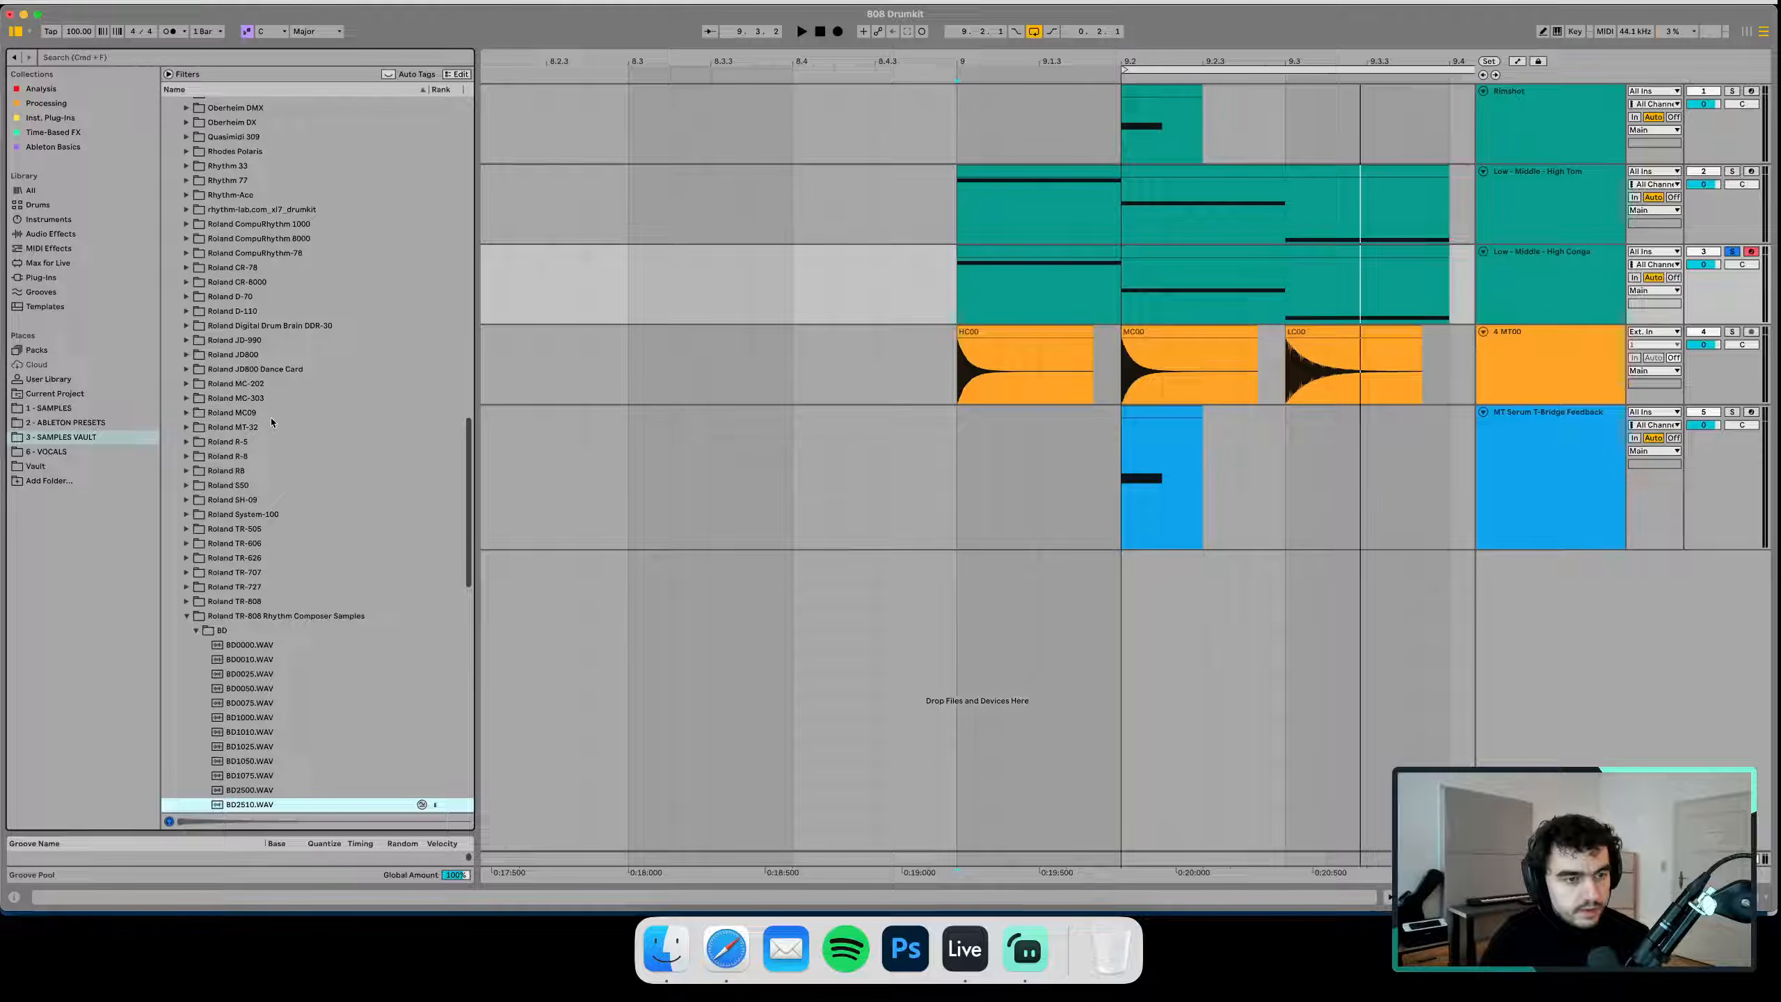
left_click(254, 644)
left_click(195, 632)
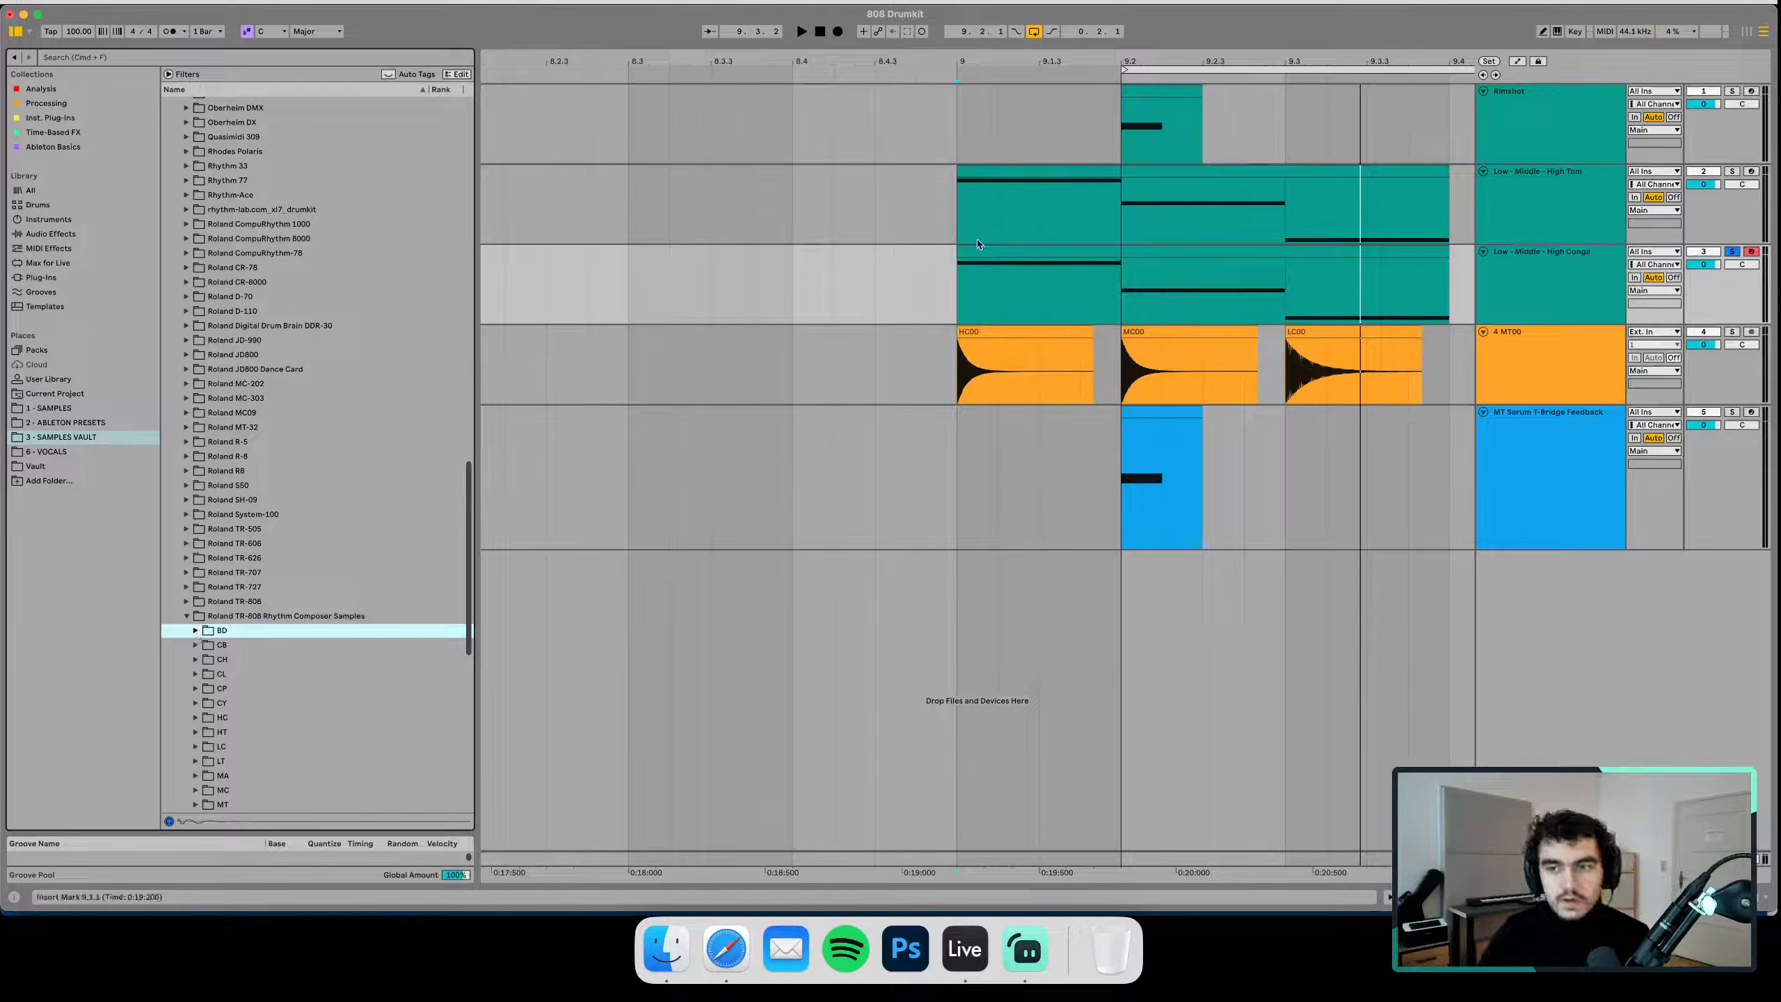
Open the CL folder of the Roland TR-808 Rhythm Composer Samples and preview CL.WAV
left_click_drag(872, 60, 797, 45)
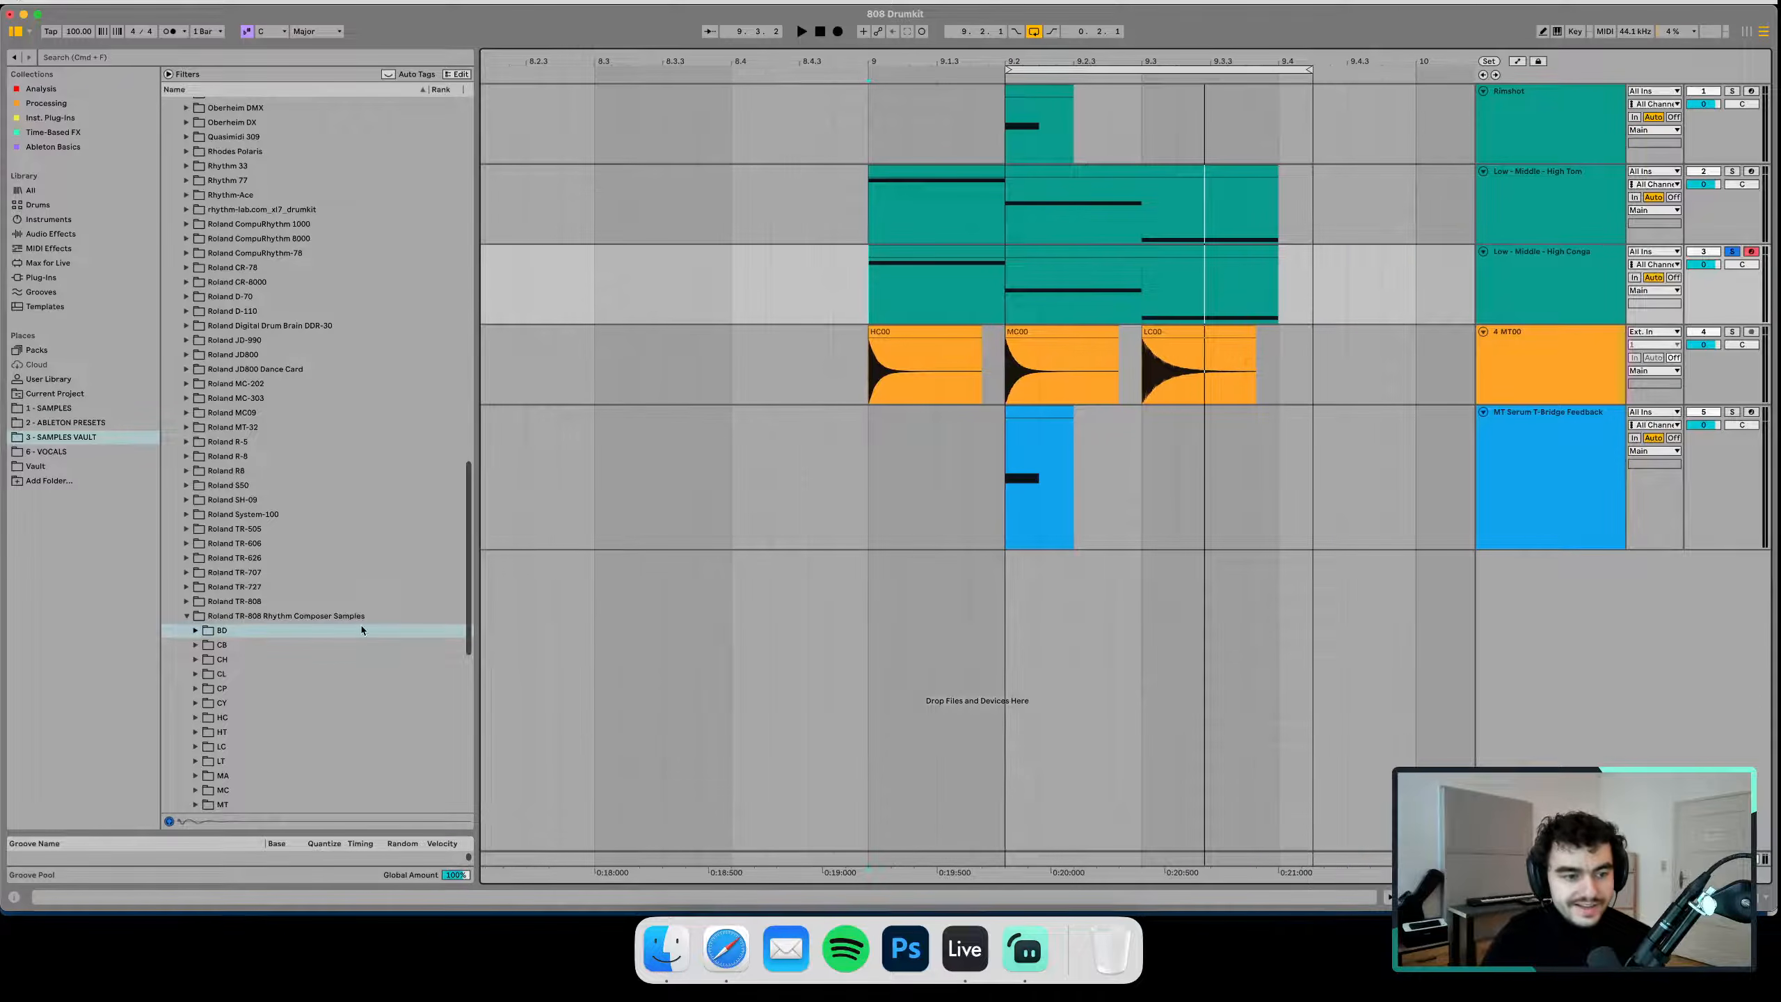
scroll(361, 631, "down", 2)
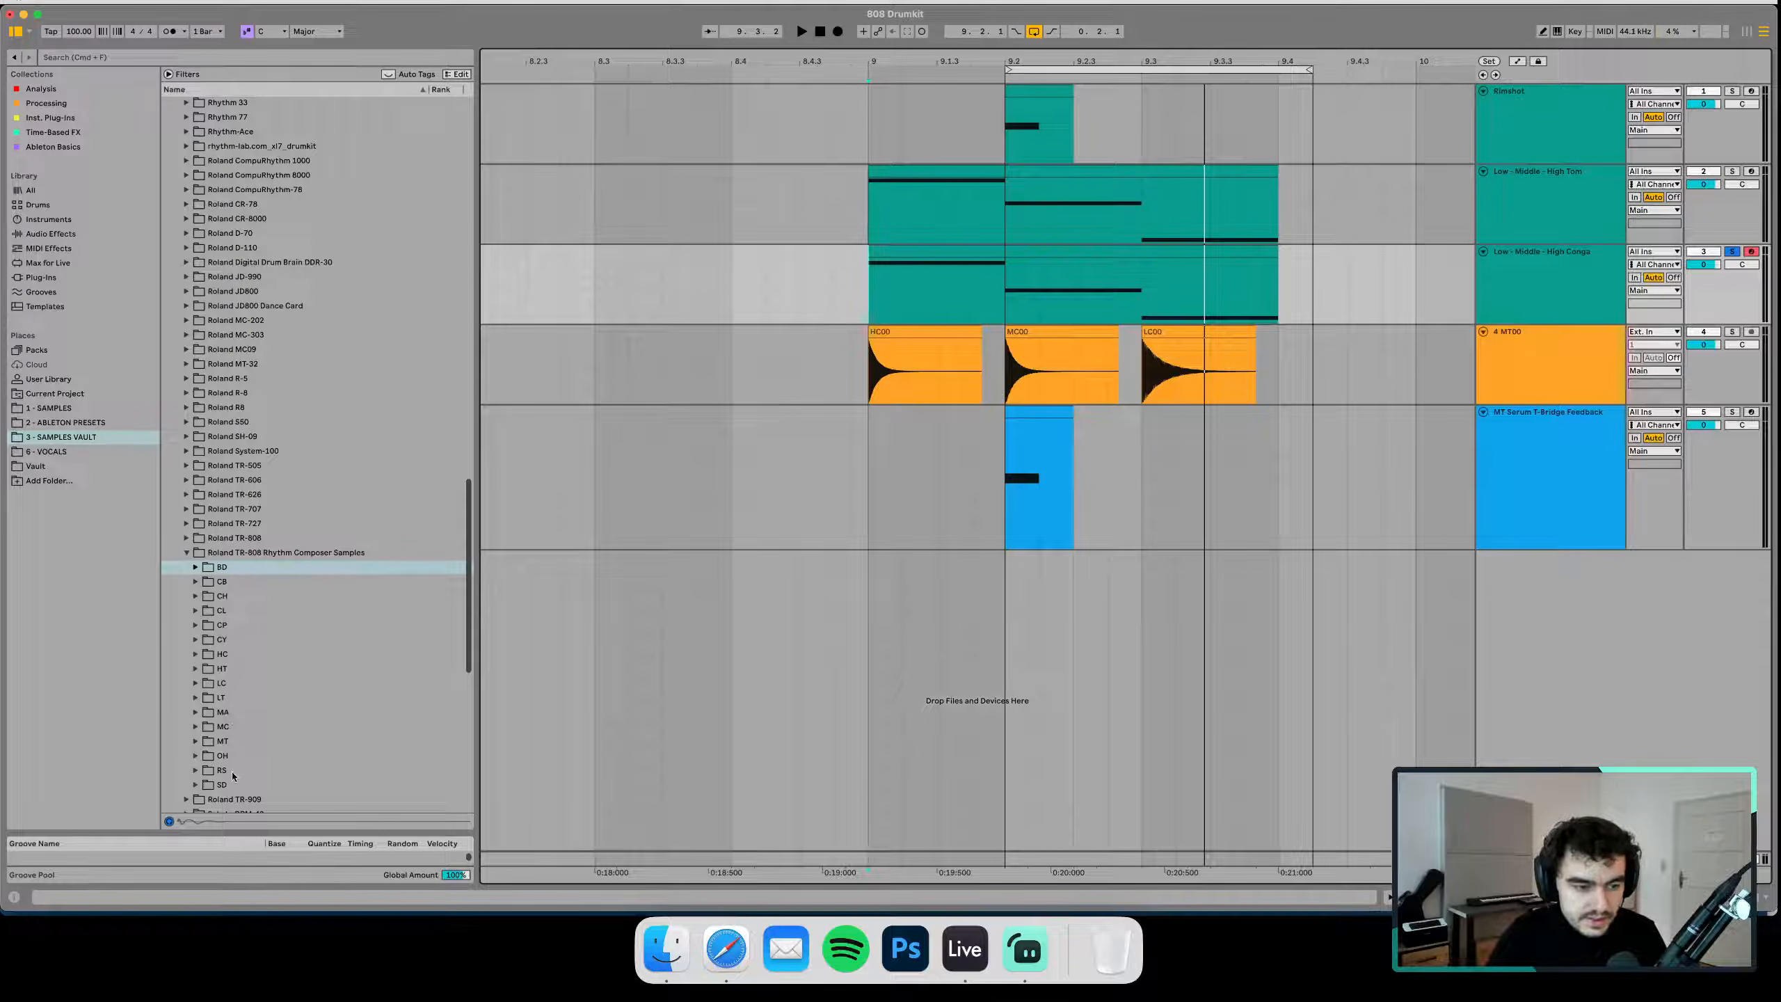
left_click(221, 611)
left_click(235, 623)
left_click(235, 616)
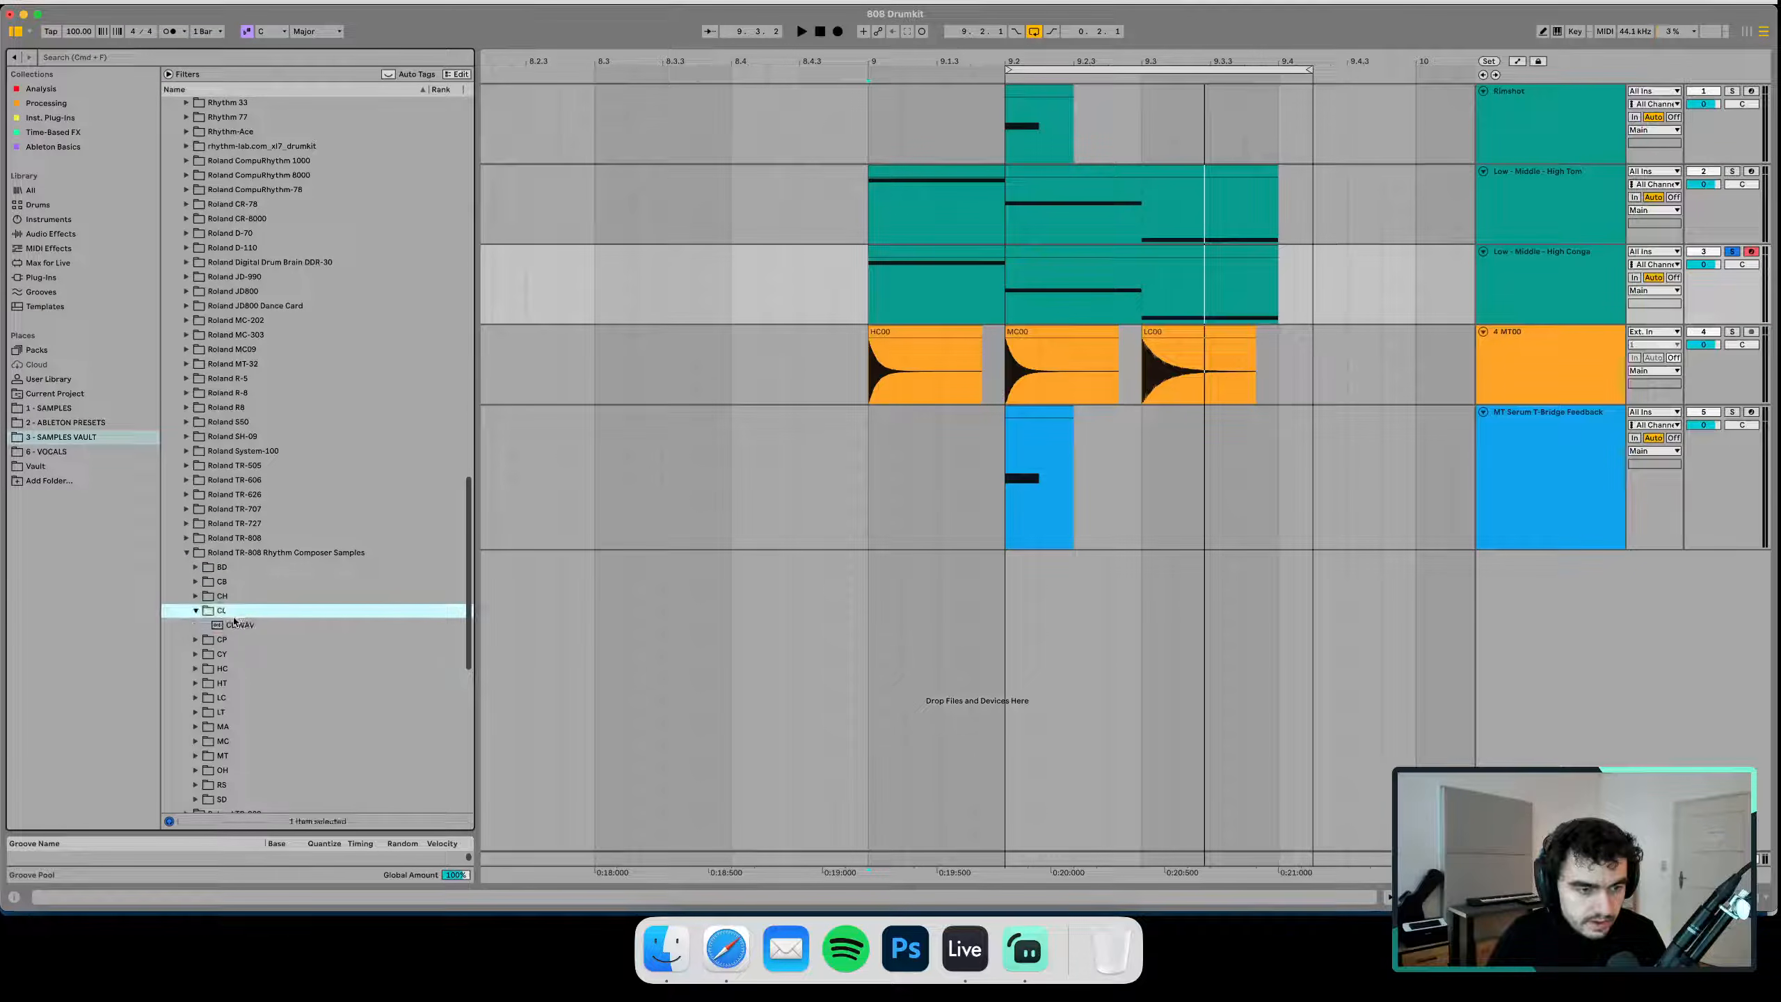
left_click(234, 616)
left_click(234, 624)
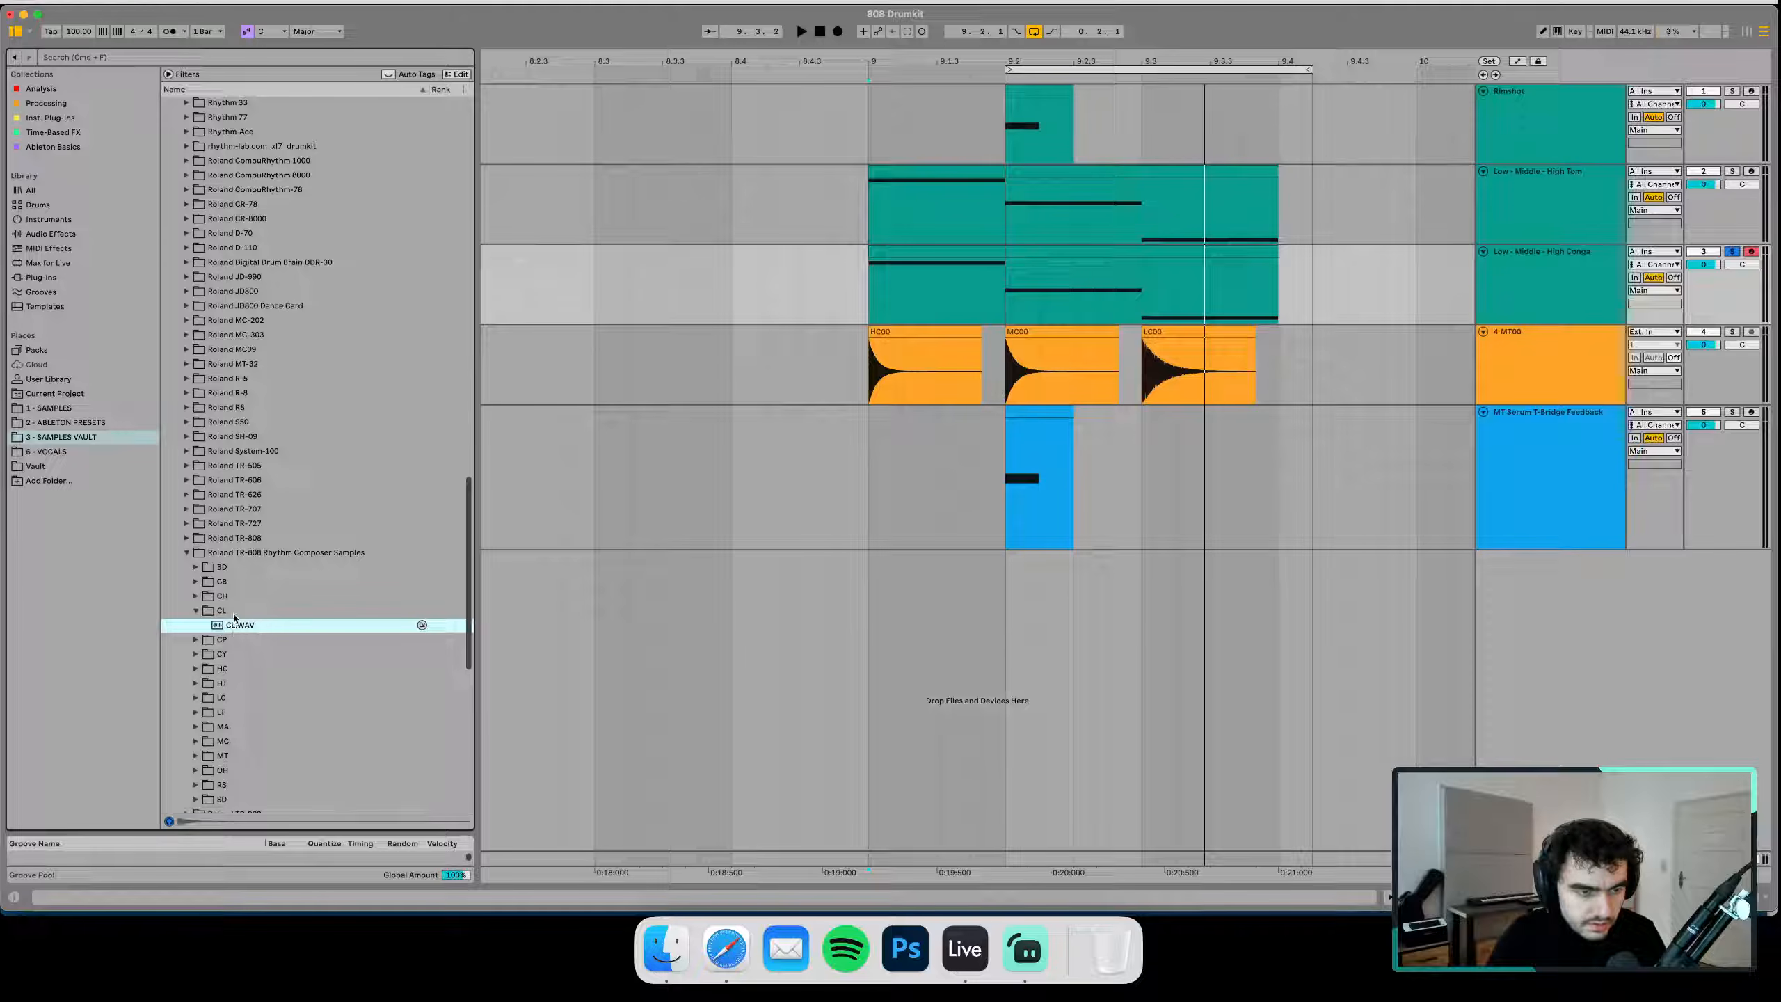
Open the CB folder of the TR-808 samples and preview CB.WAV
left_click(235, 599)
left_click(240, 610)
left_click(239, 599)
key("Up")
key("Right")
key("Down")
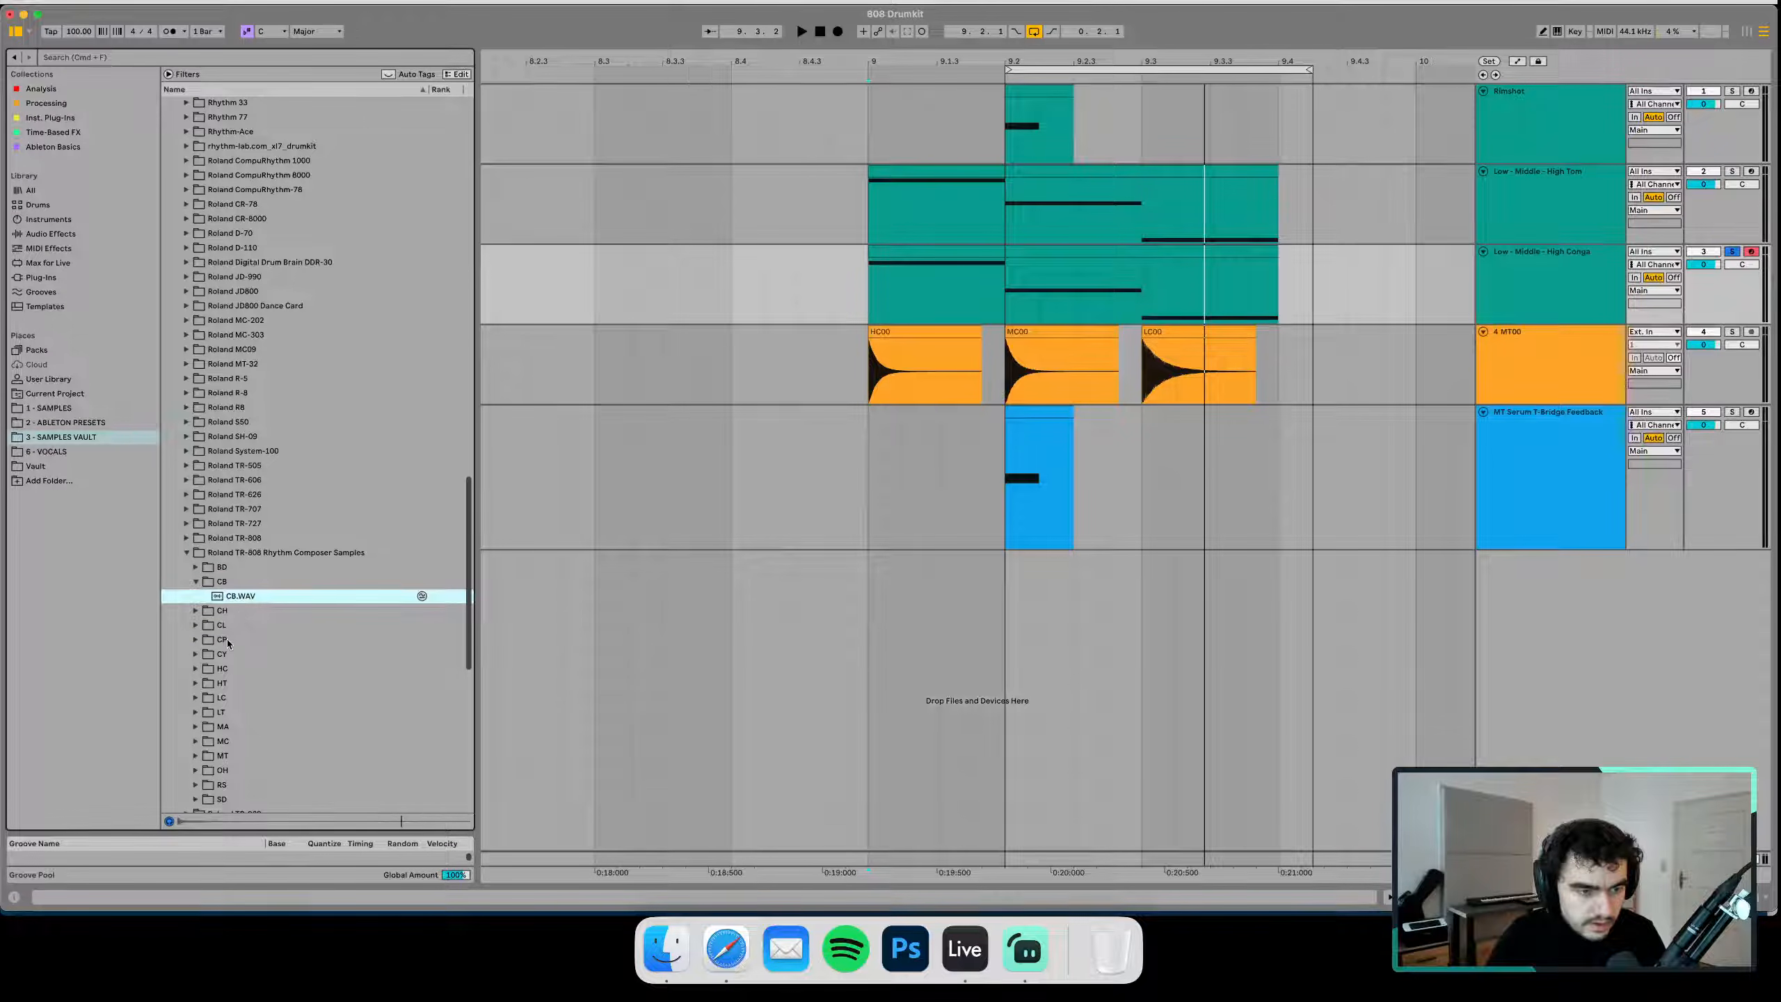
Open the CP folder for comparison, and return to CL.WAV in the CL folder to preview it again
left_click(227, 639)
left_click(237, 639)
left_click(238, 615)
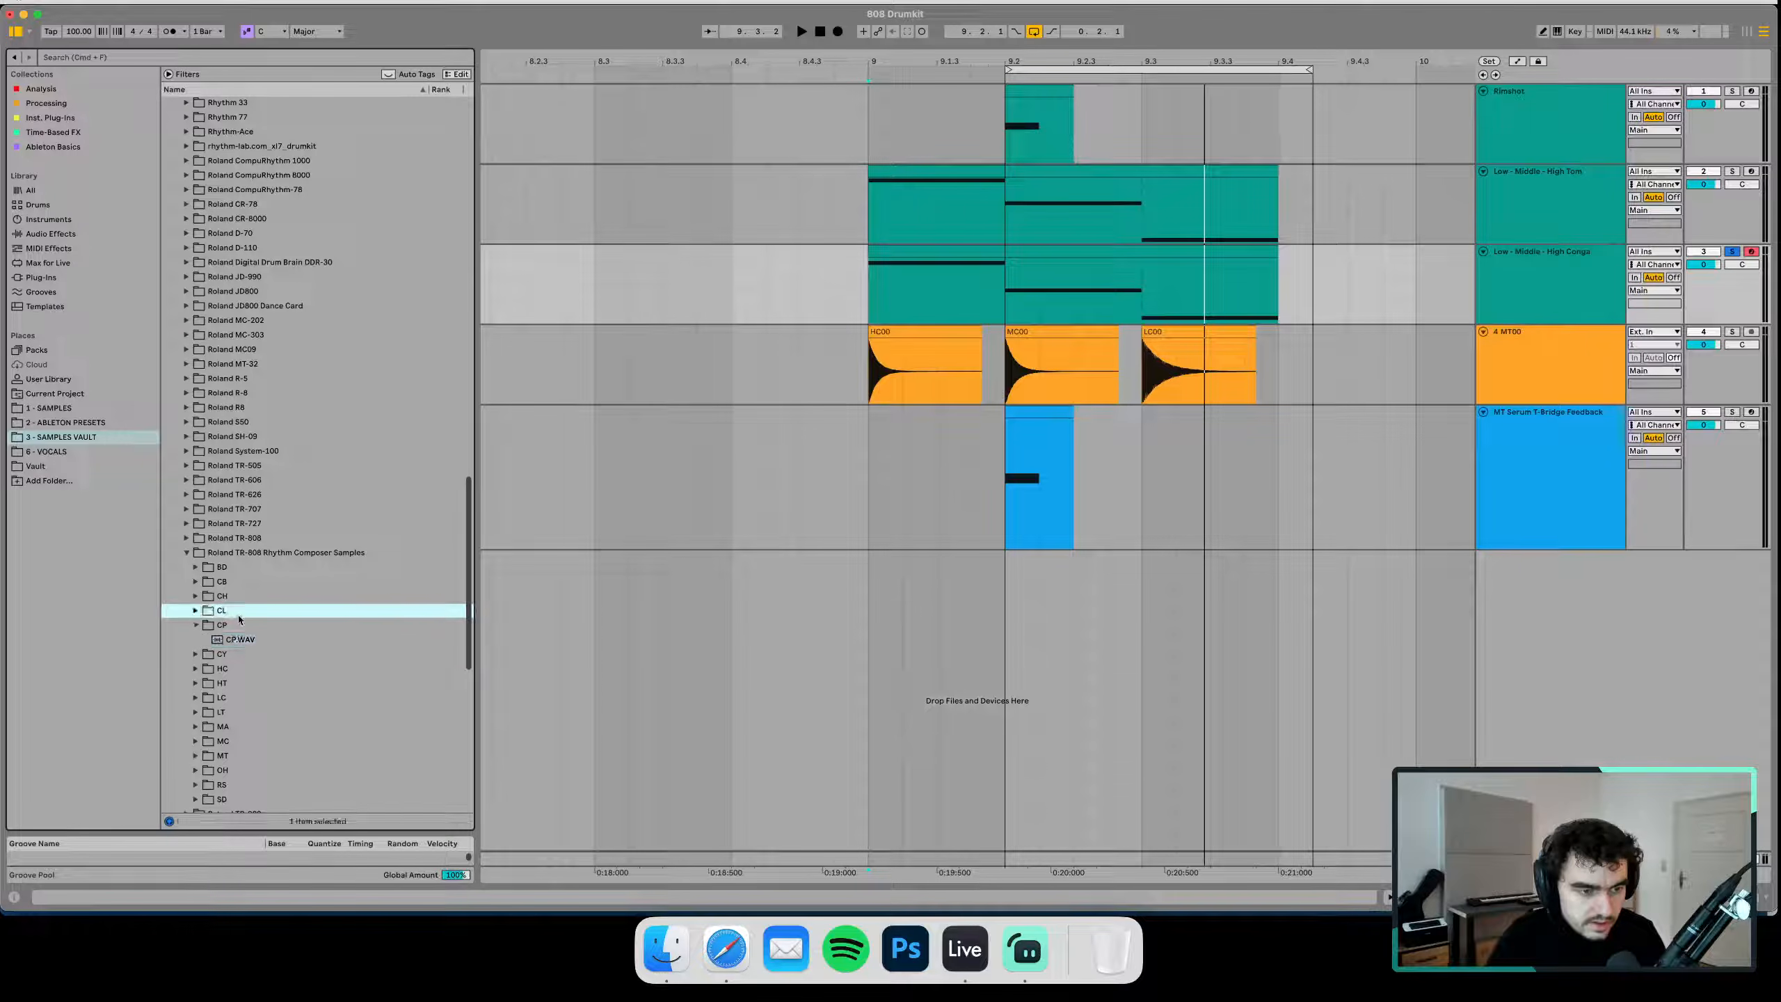
left_click(239, 625)
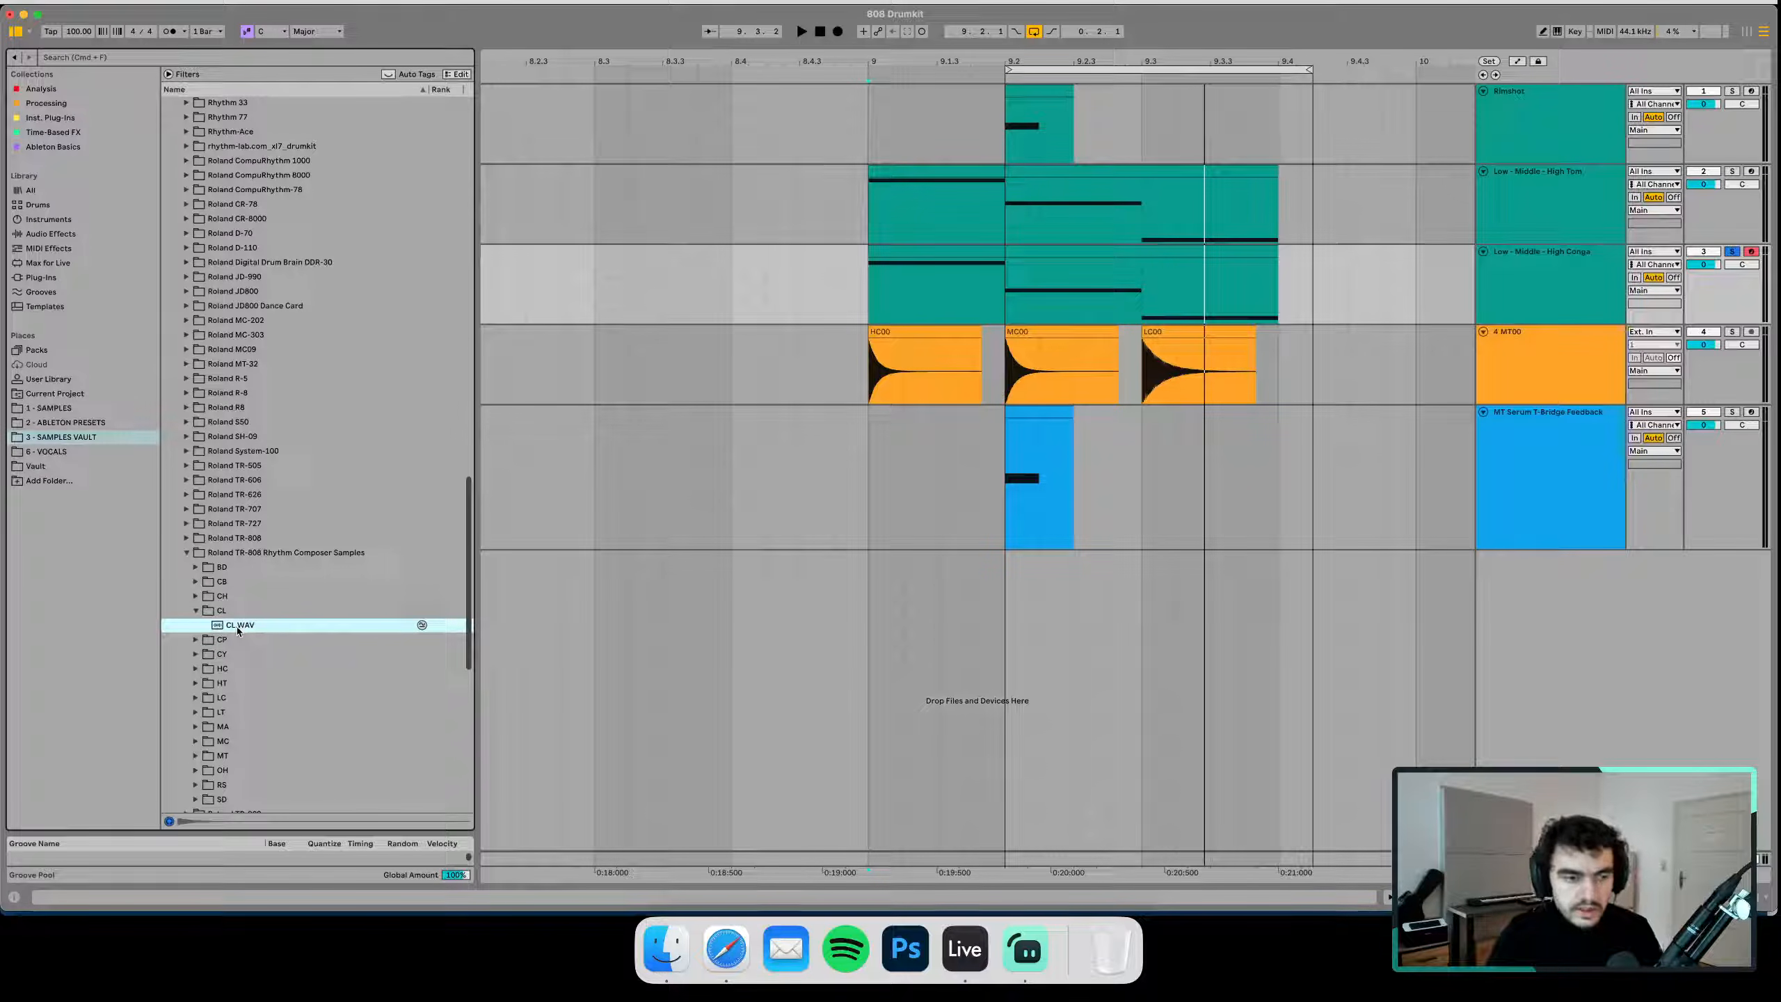
Place CL.WAV on the 4 MT00 track at bar 9 and delete the track's HC00, MC00 and LC00 clips
left_click_drag(237, 629, 896, 382)
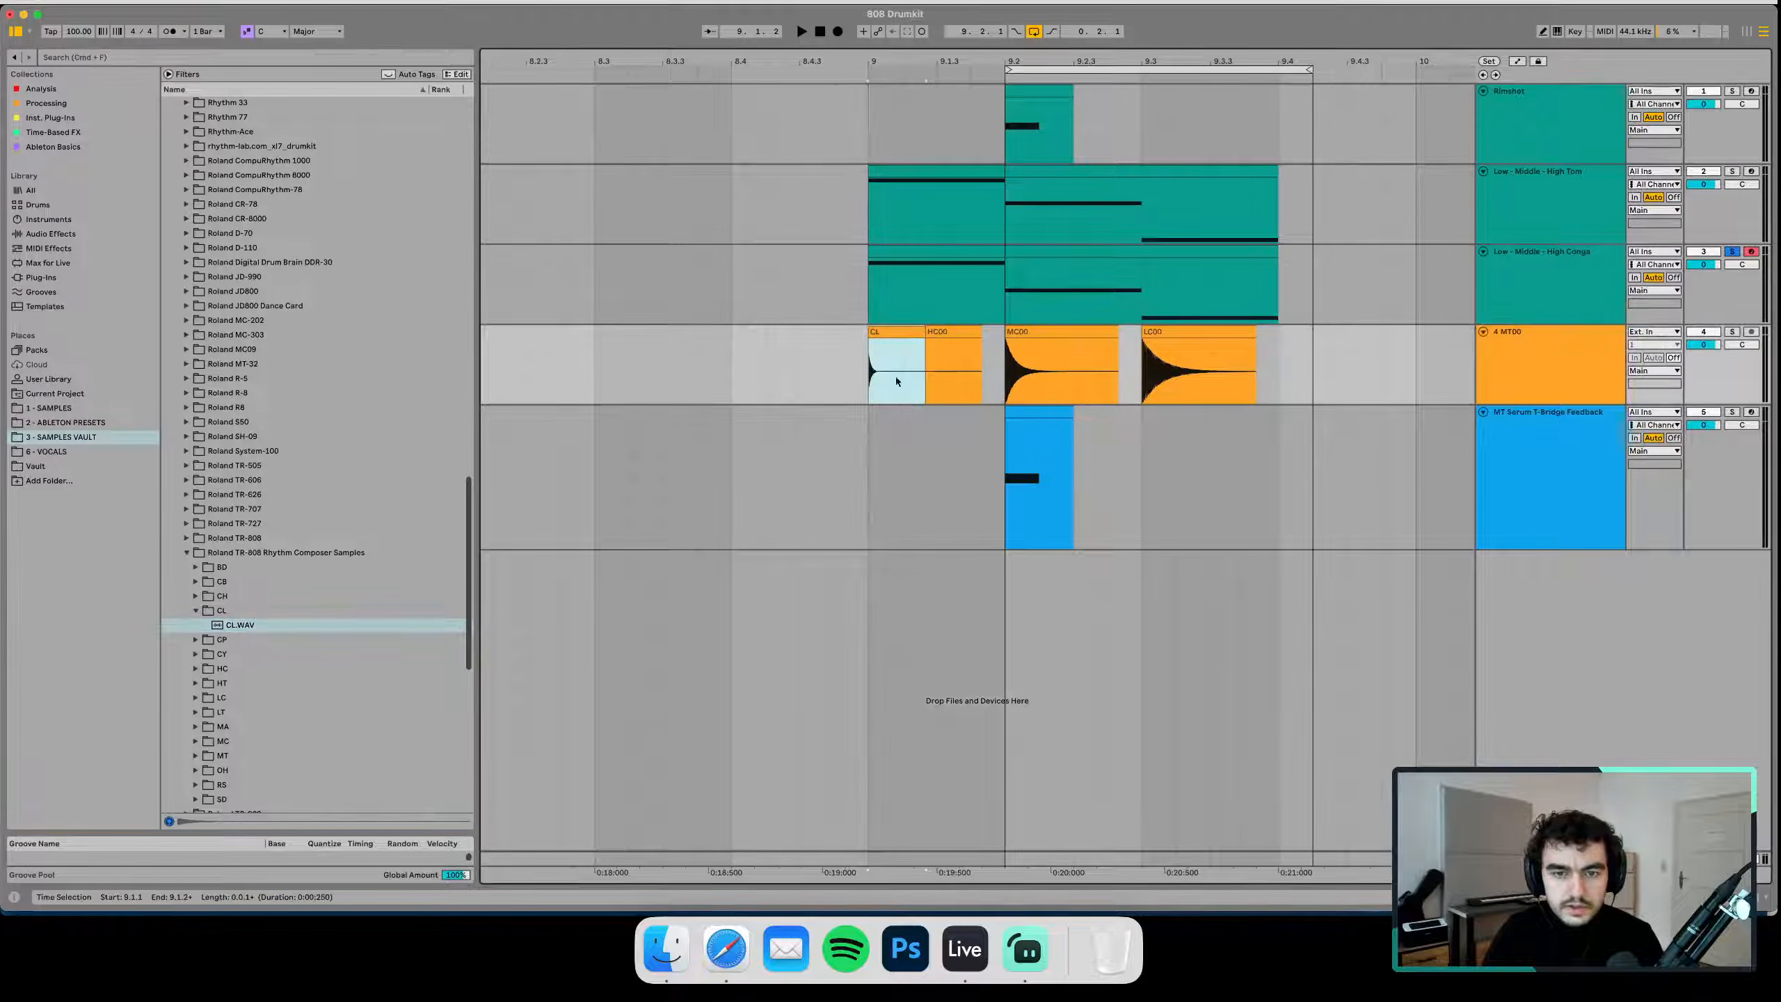
left_click(1040, 349)
key("Delete")
left_click(1192, 350)
key("Delete")
left_click(931, 341)
key("Delete")
Move the CL clip to beat 9.2, inspect its waveform up close, and select the 4 CL track
left_click_drag(912, 344, 1049, 342)
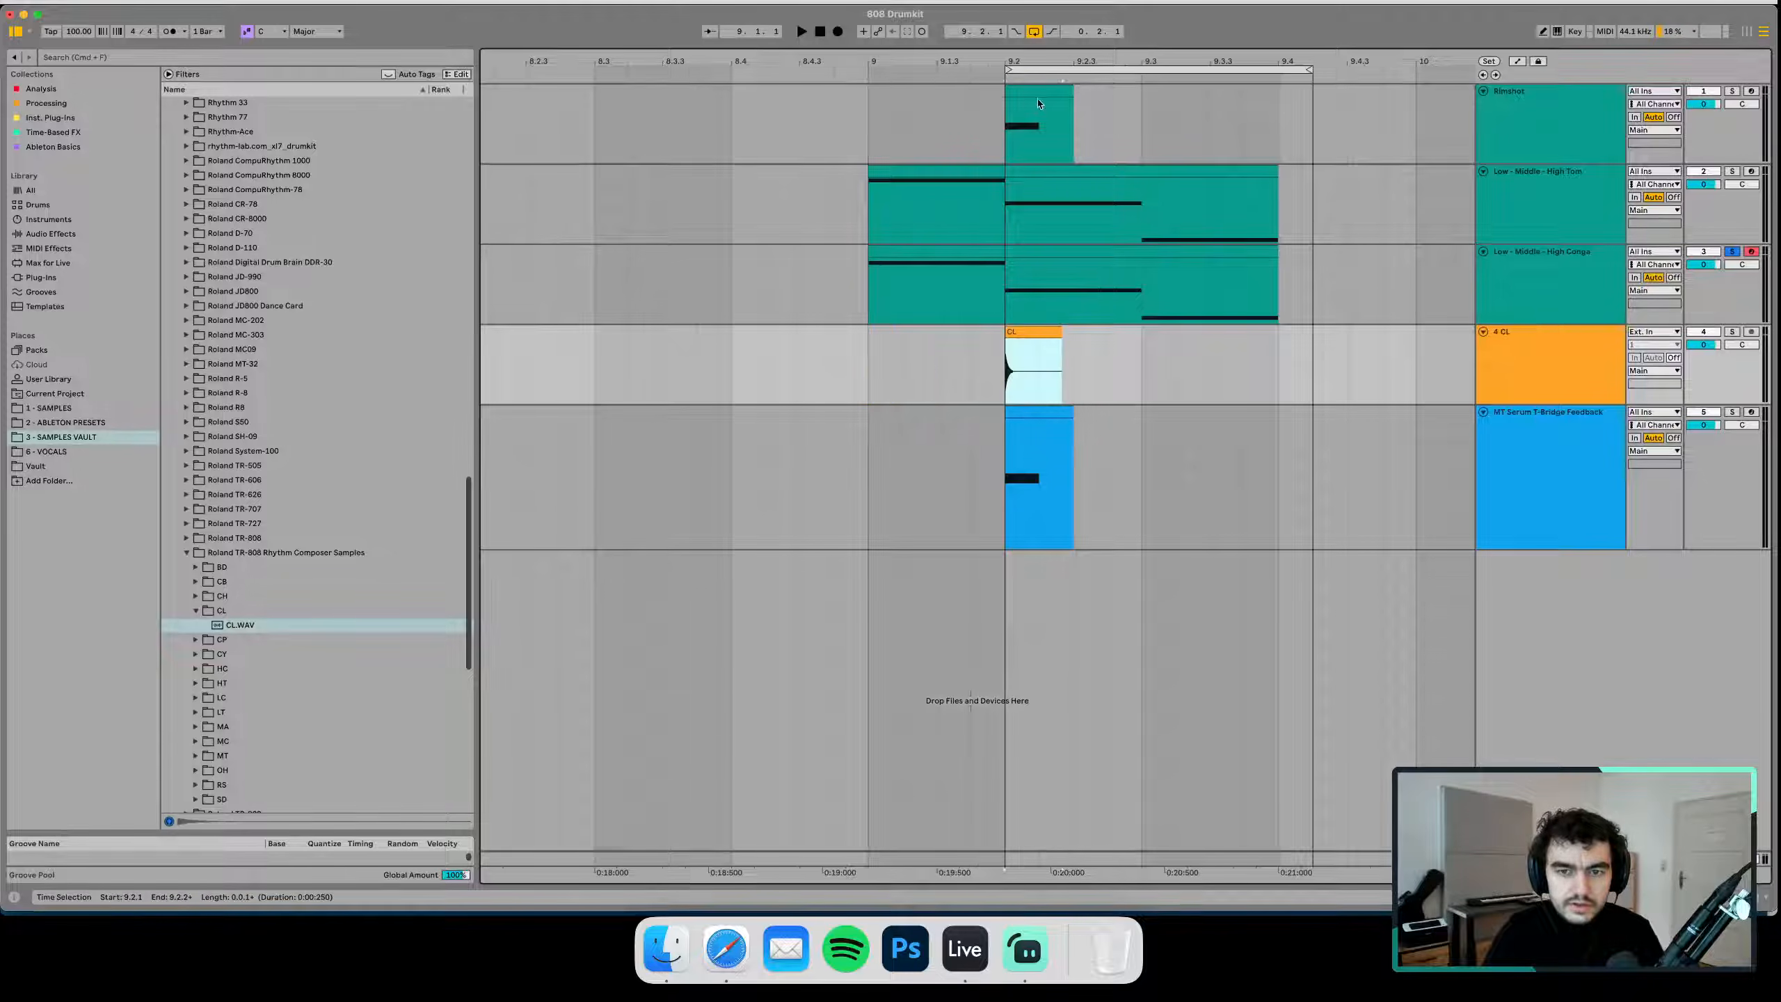
key("z")
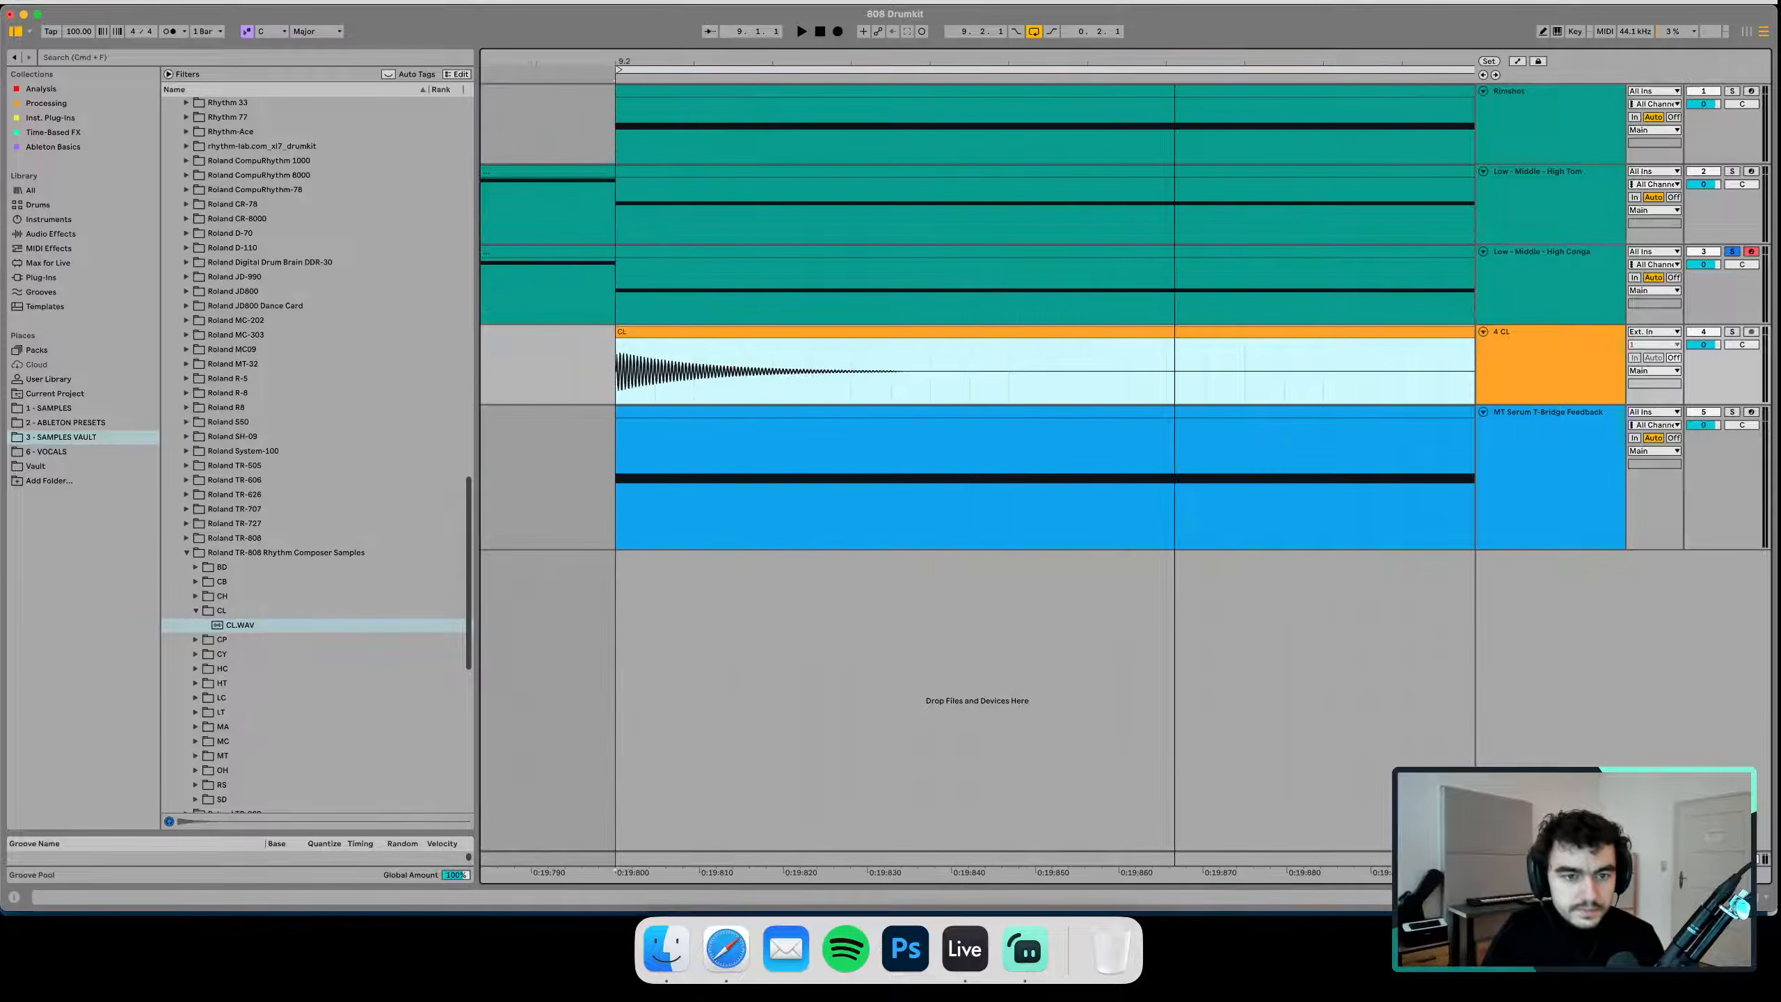
key("x")
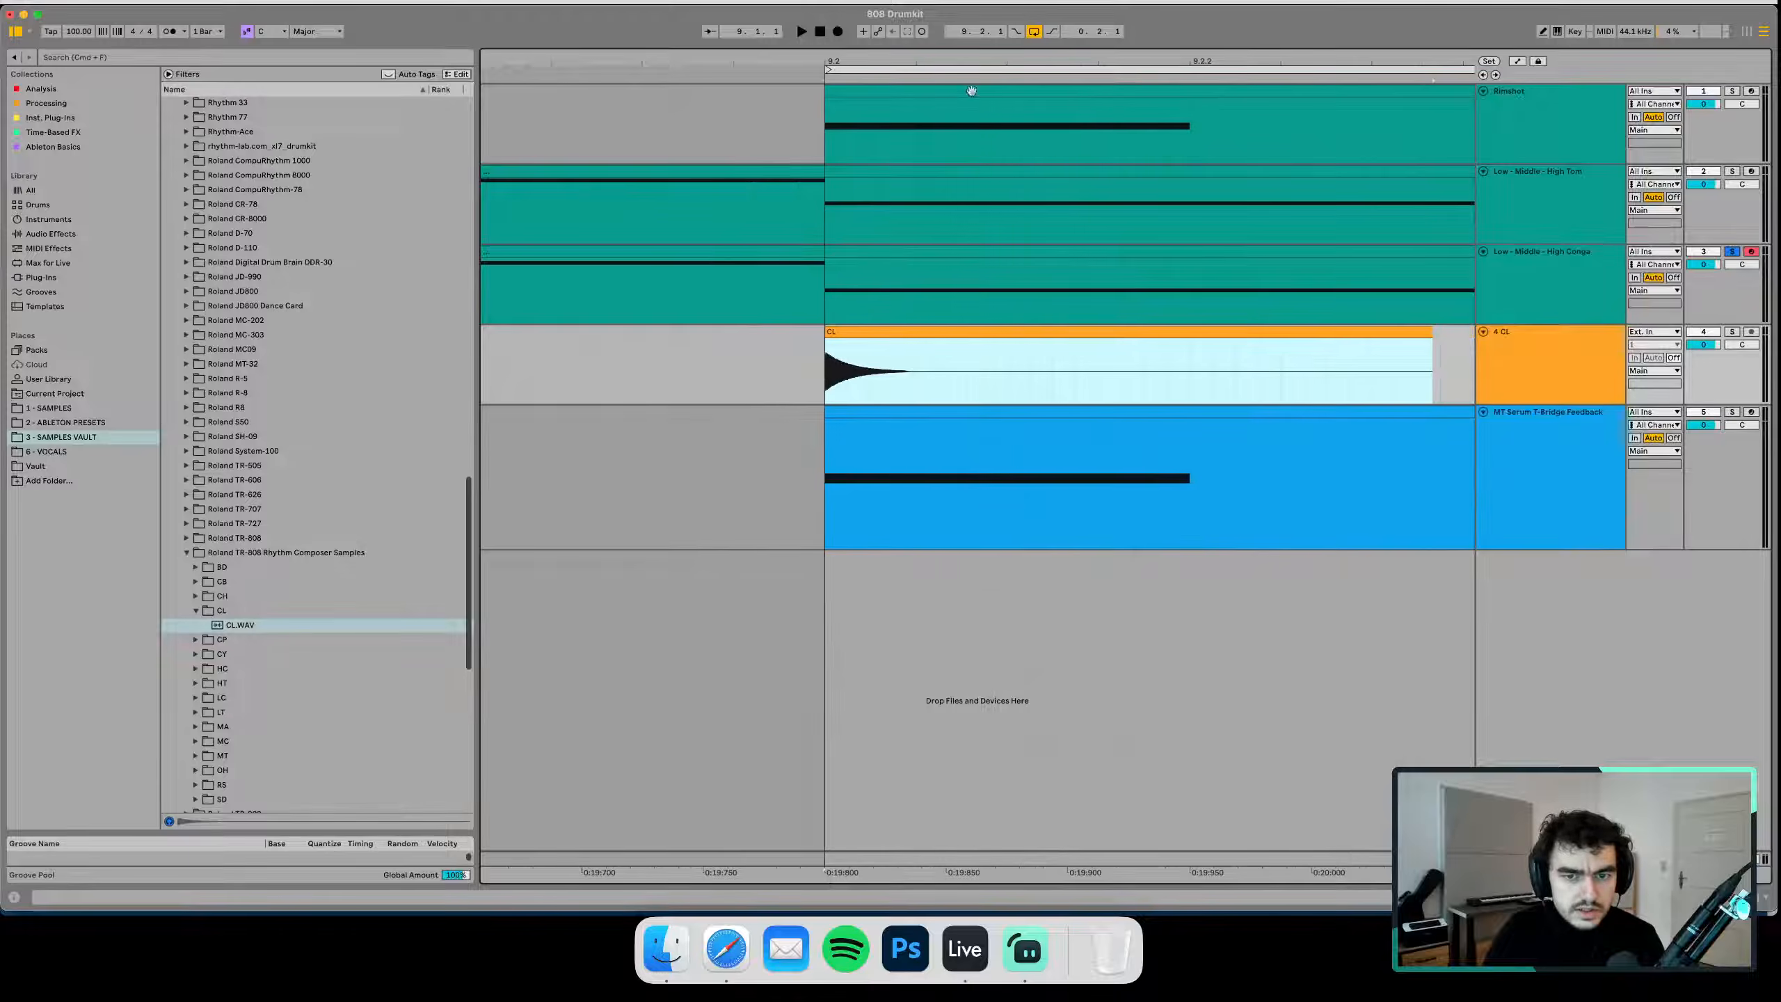
left_click(832, 363)
left_click(1521, 469)
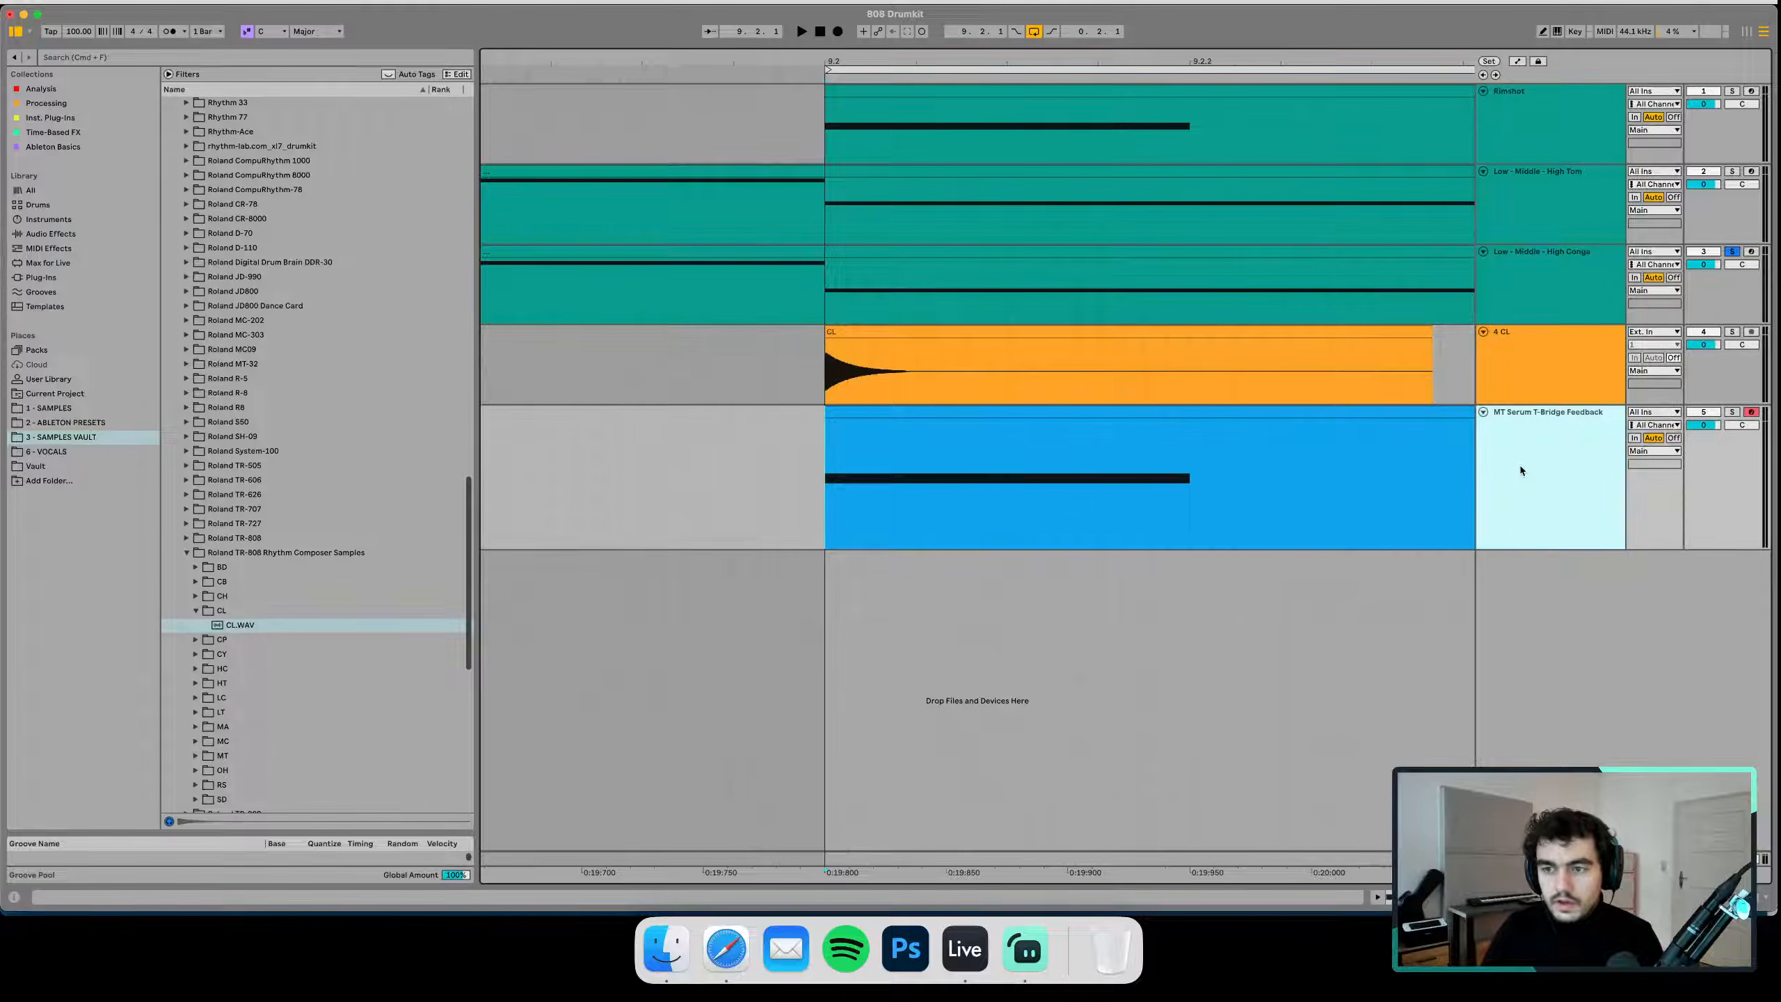
left_click(1527, 344)
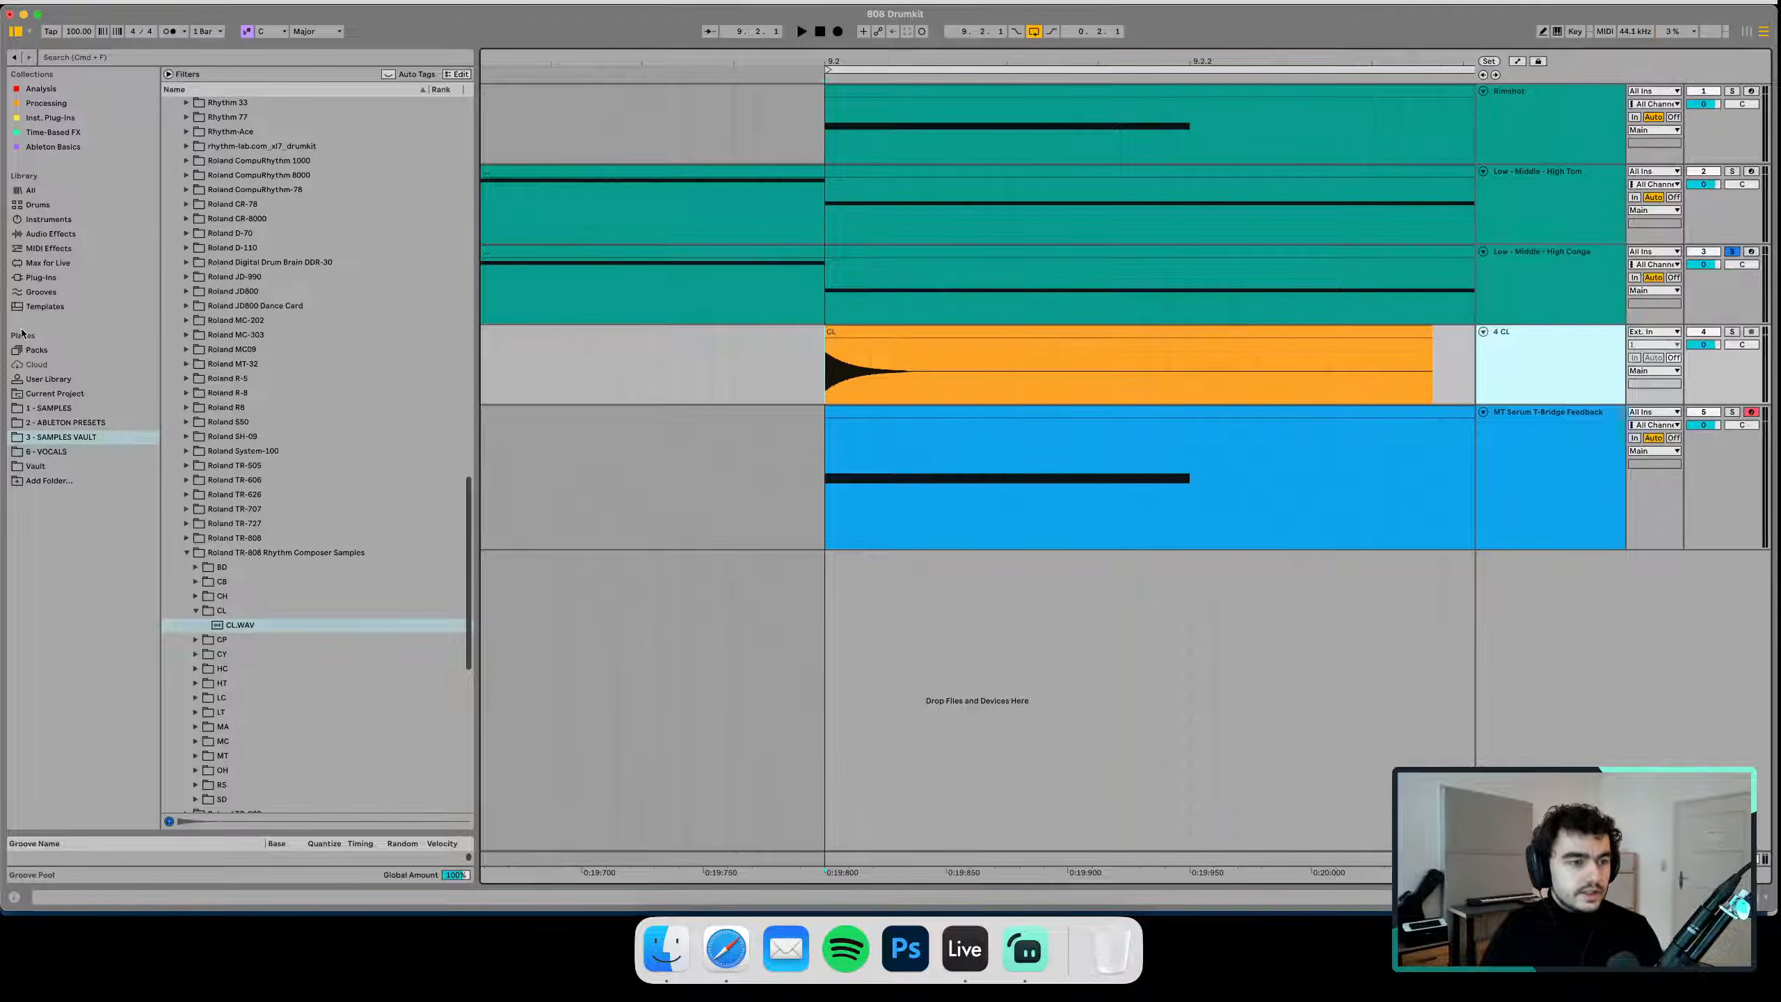
Replace the MT Serum T-Bridge Feedback track with Serum Recreation Start.adg from the 14 - Sound Recreations presets folder, closing its plug-in windows and unfolding the new track
left_click(65, 421)
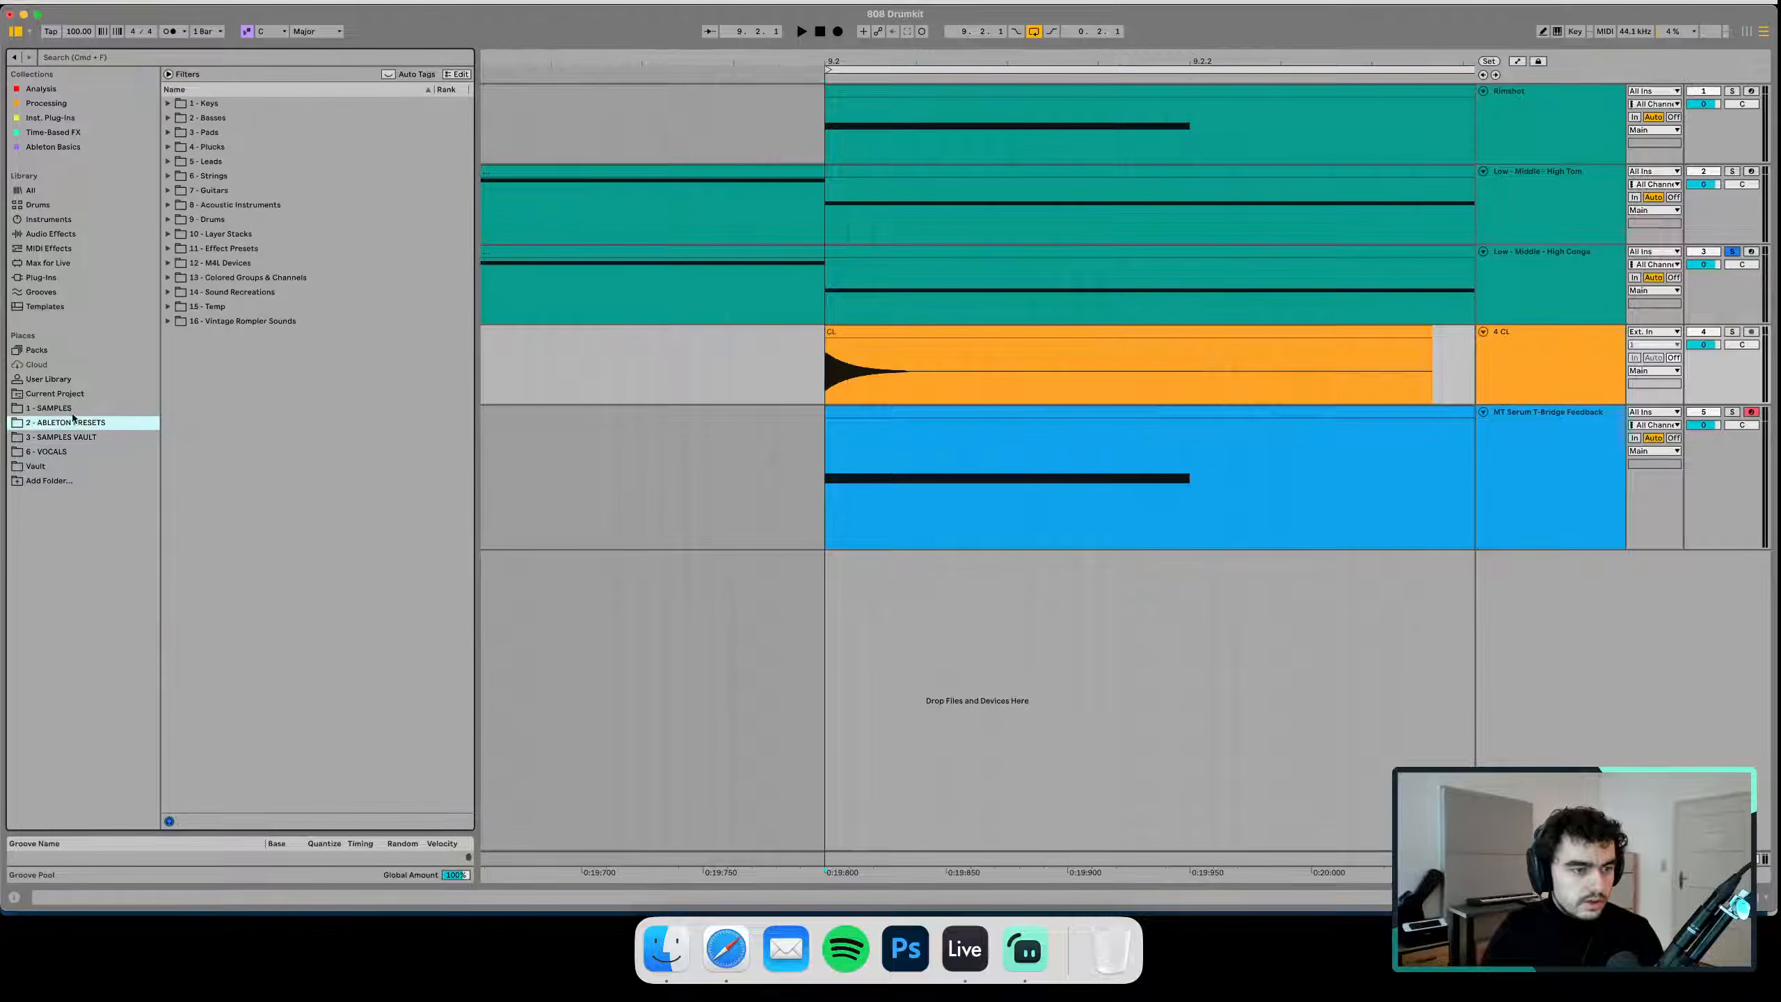
left_click(179, 293)
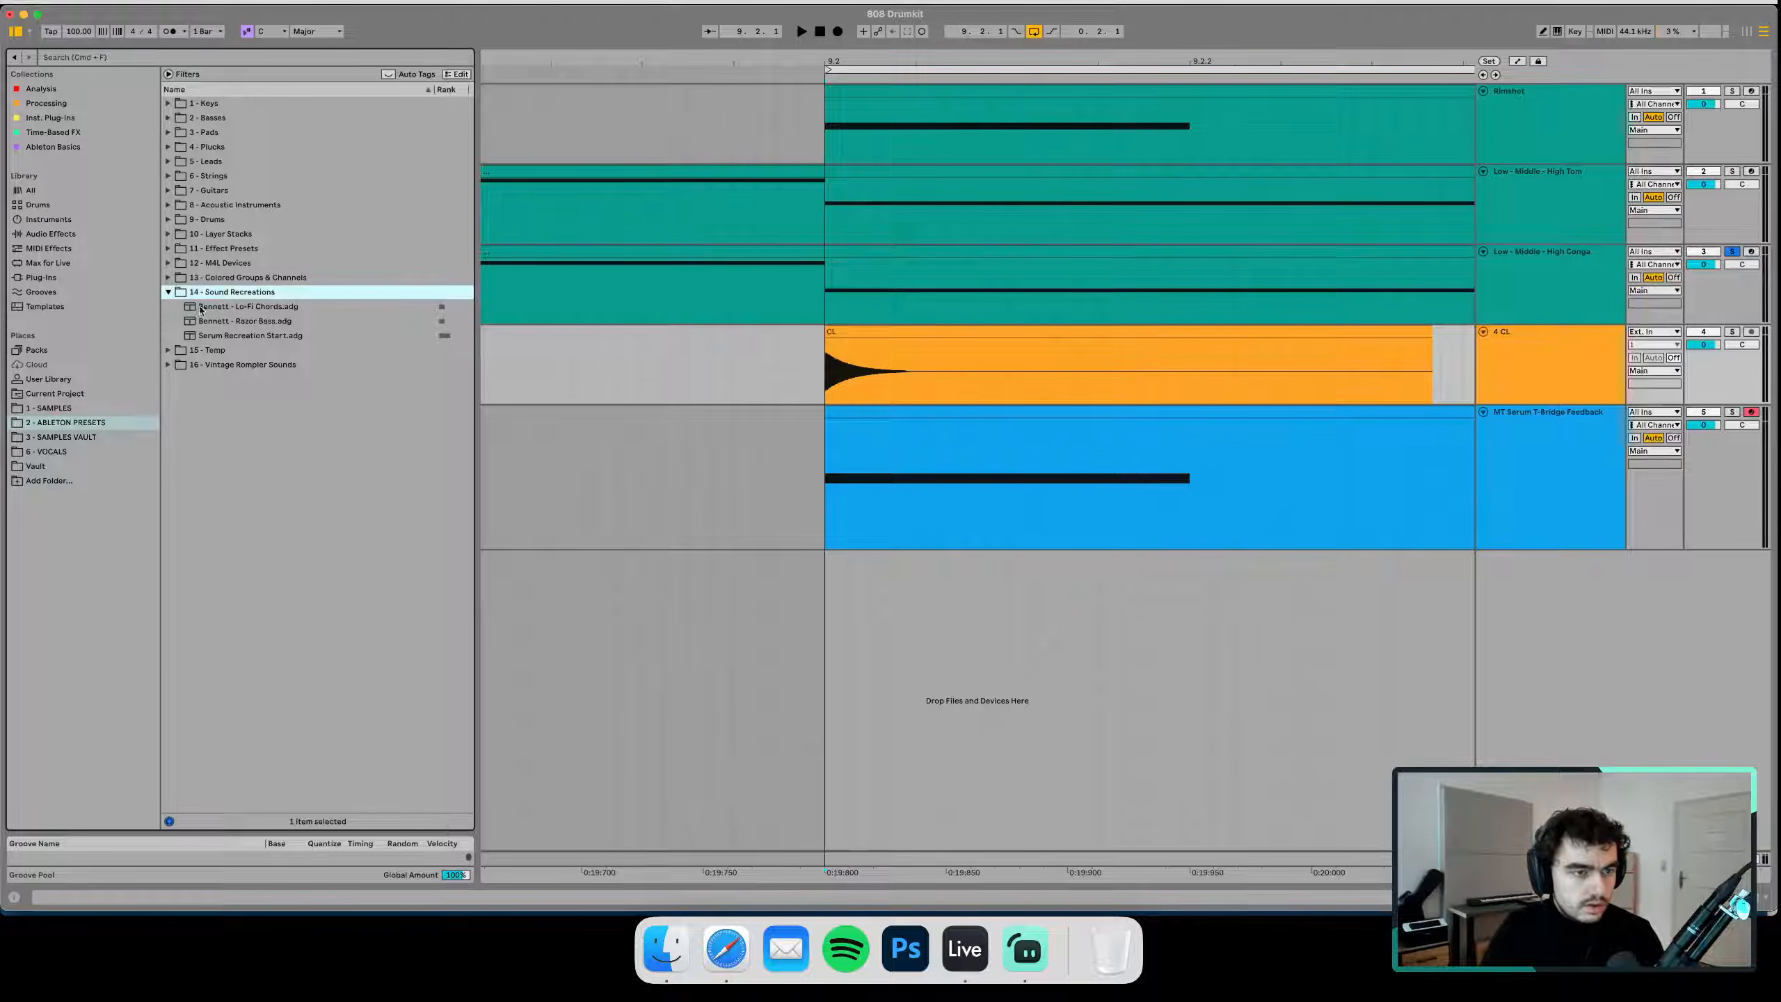
left_click(239, 337)
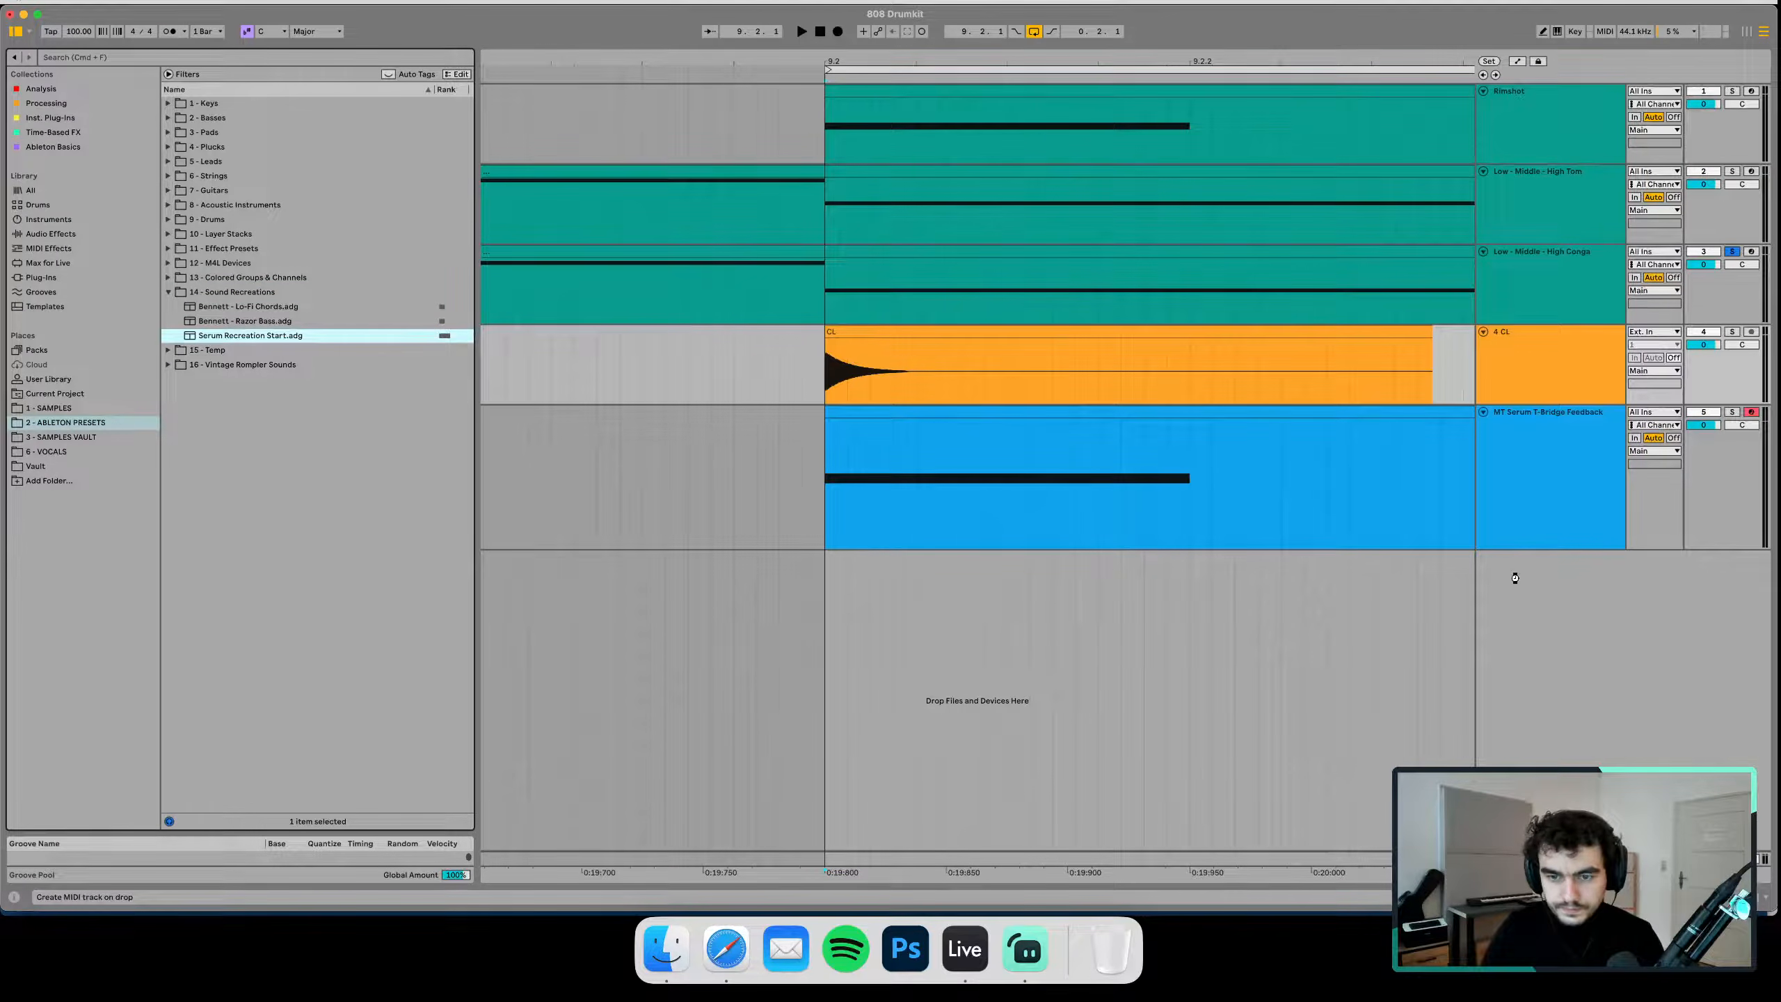
left_click_drag(1514, 577, 1518, 589)
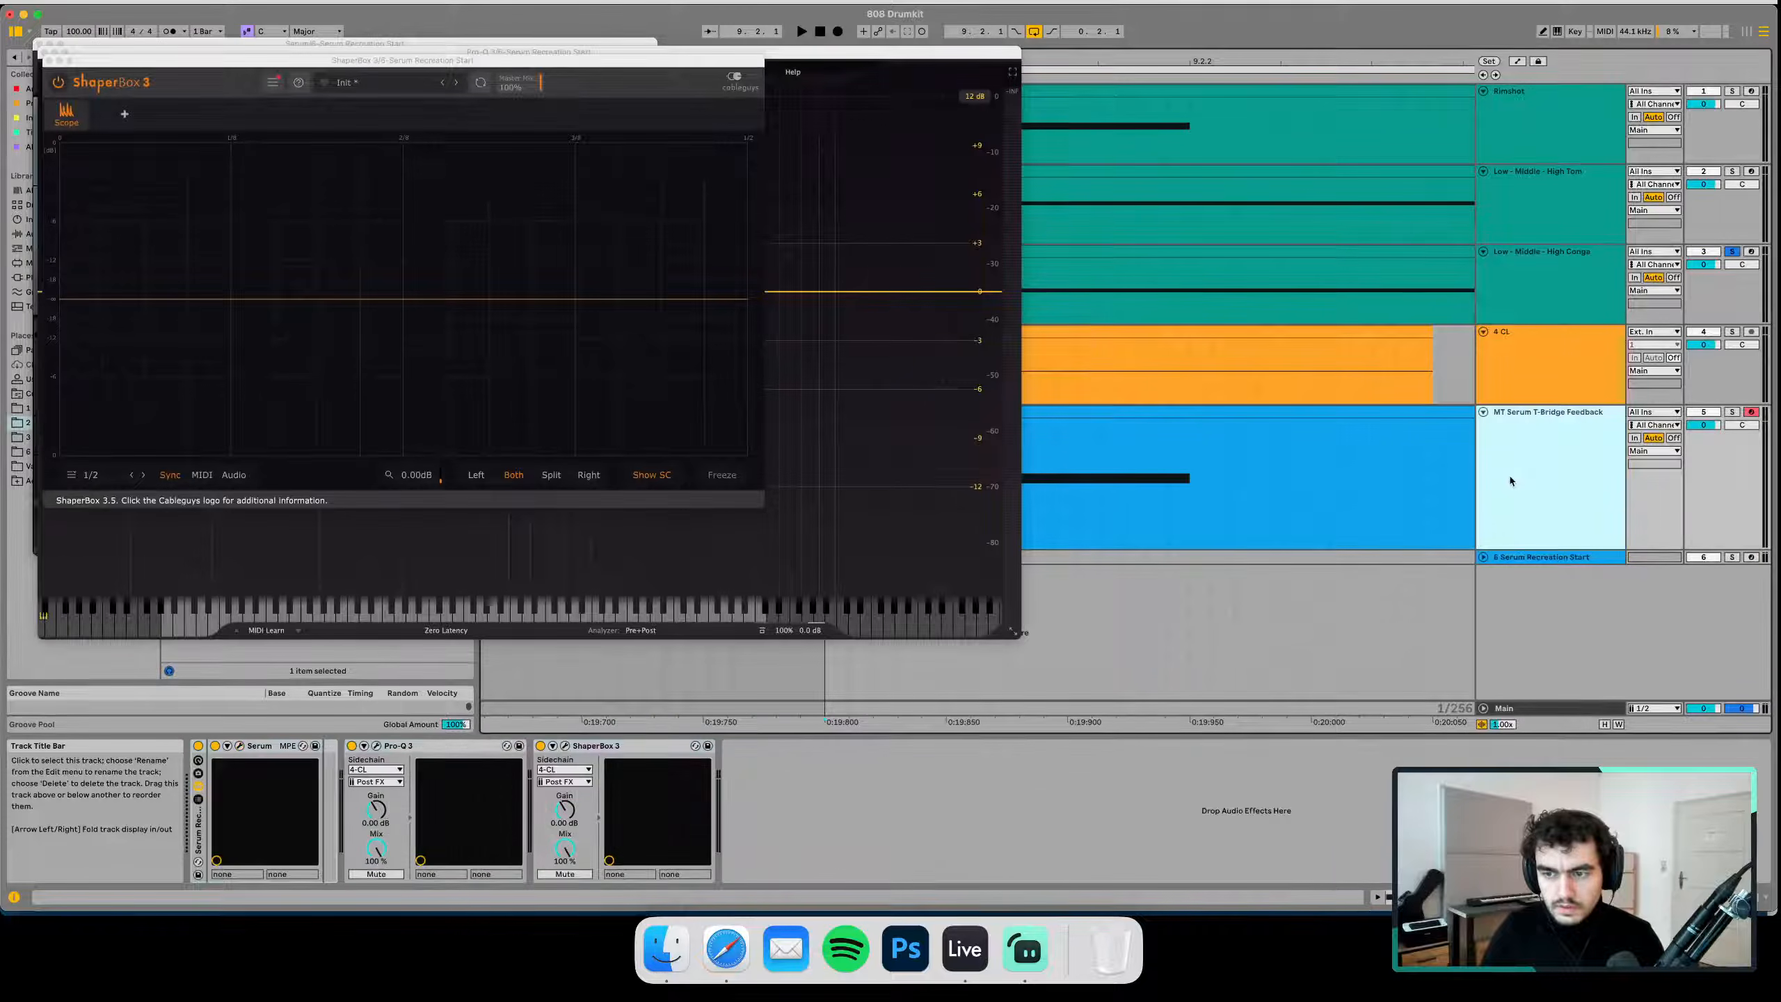
left_click(46, 61)
left_click(44, 53)
left_click(40, 43)
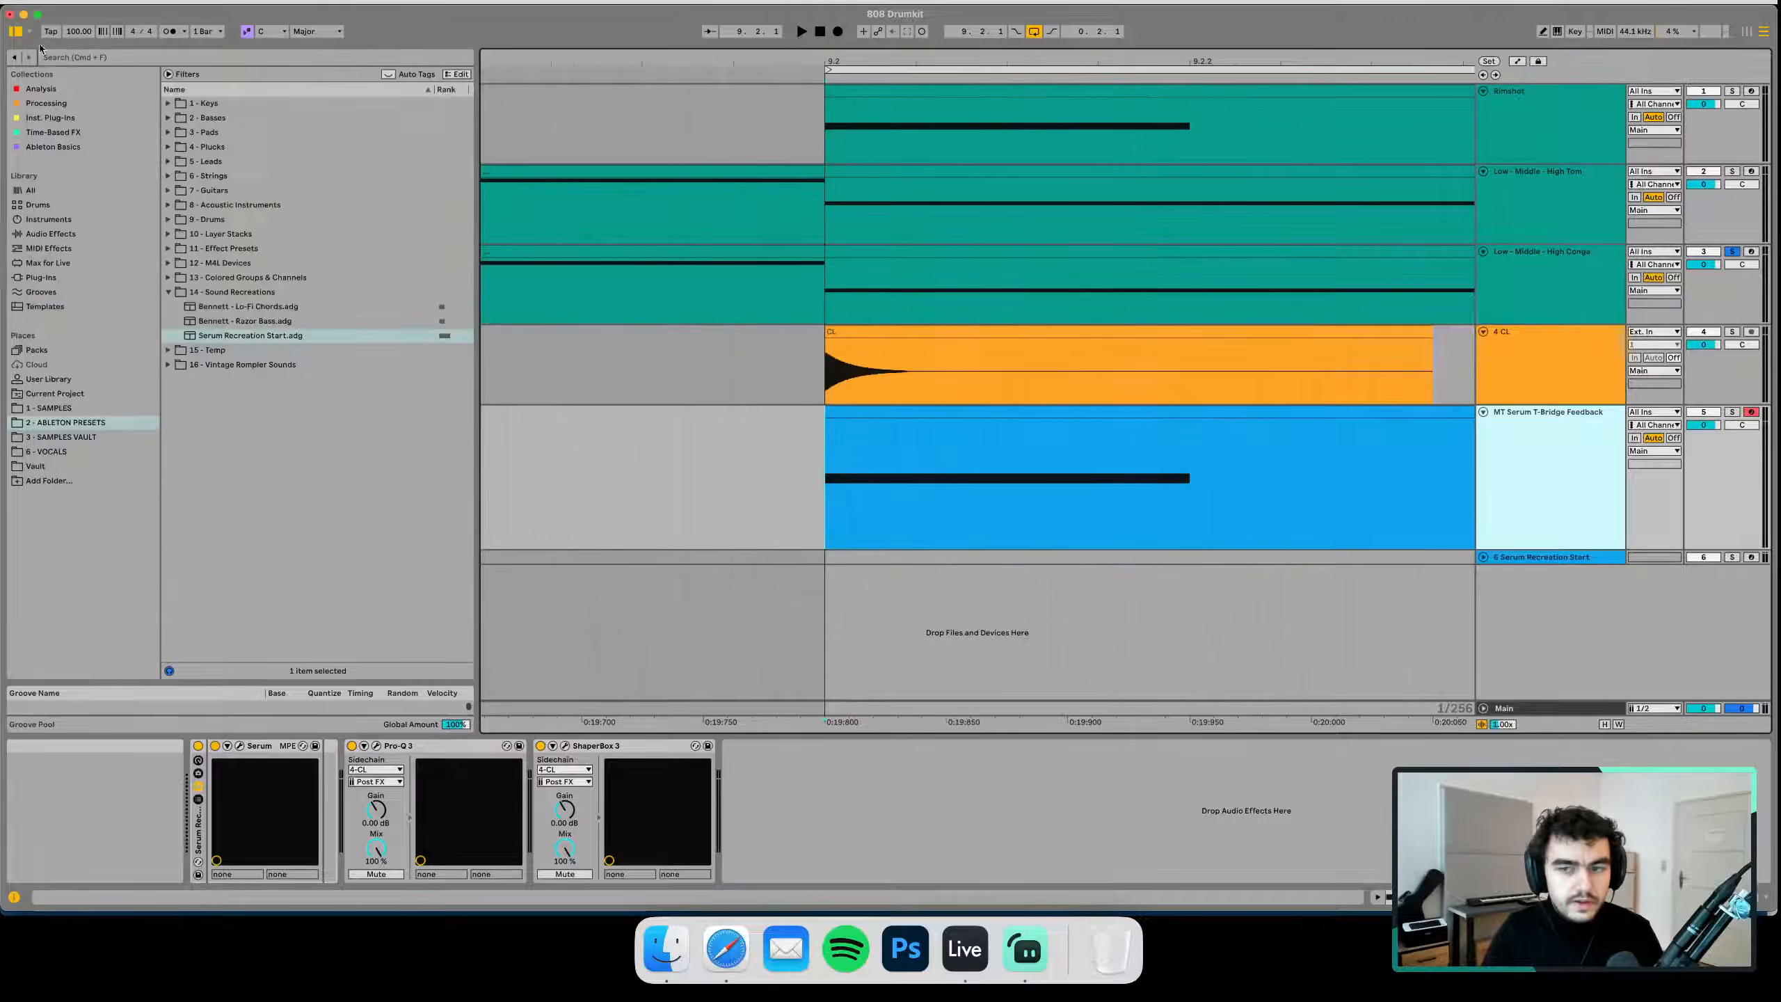
key("Delete")
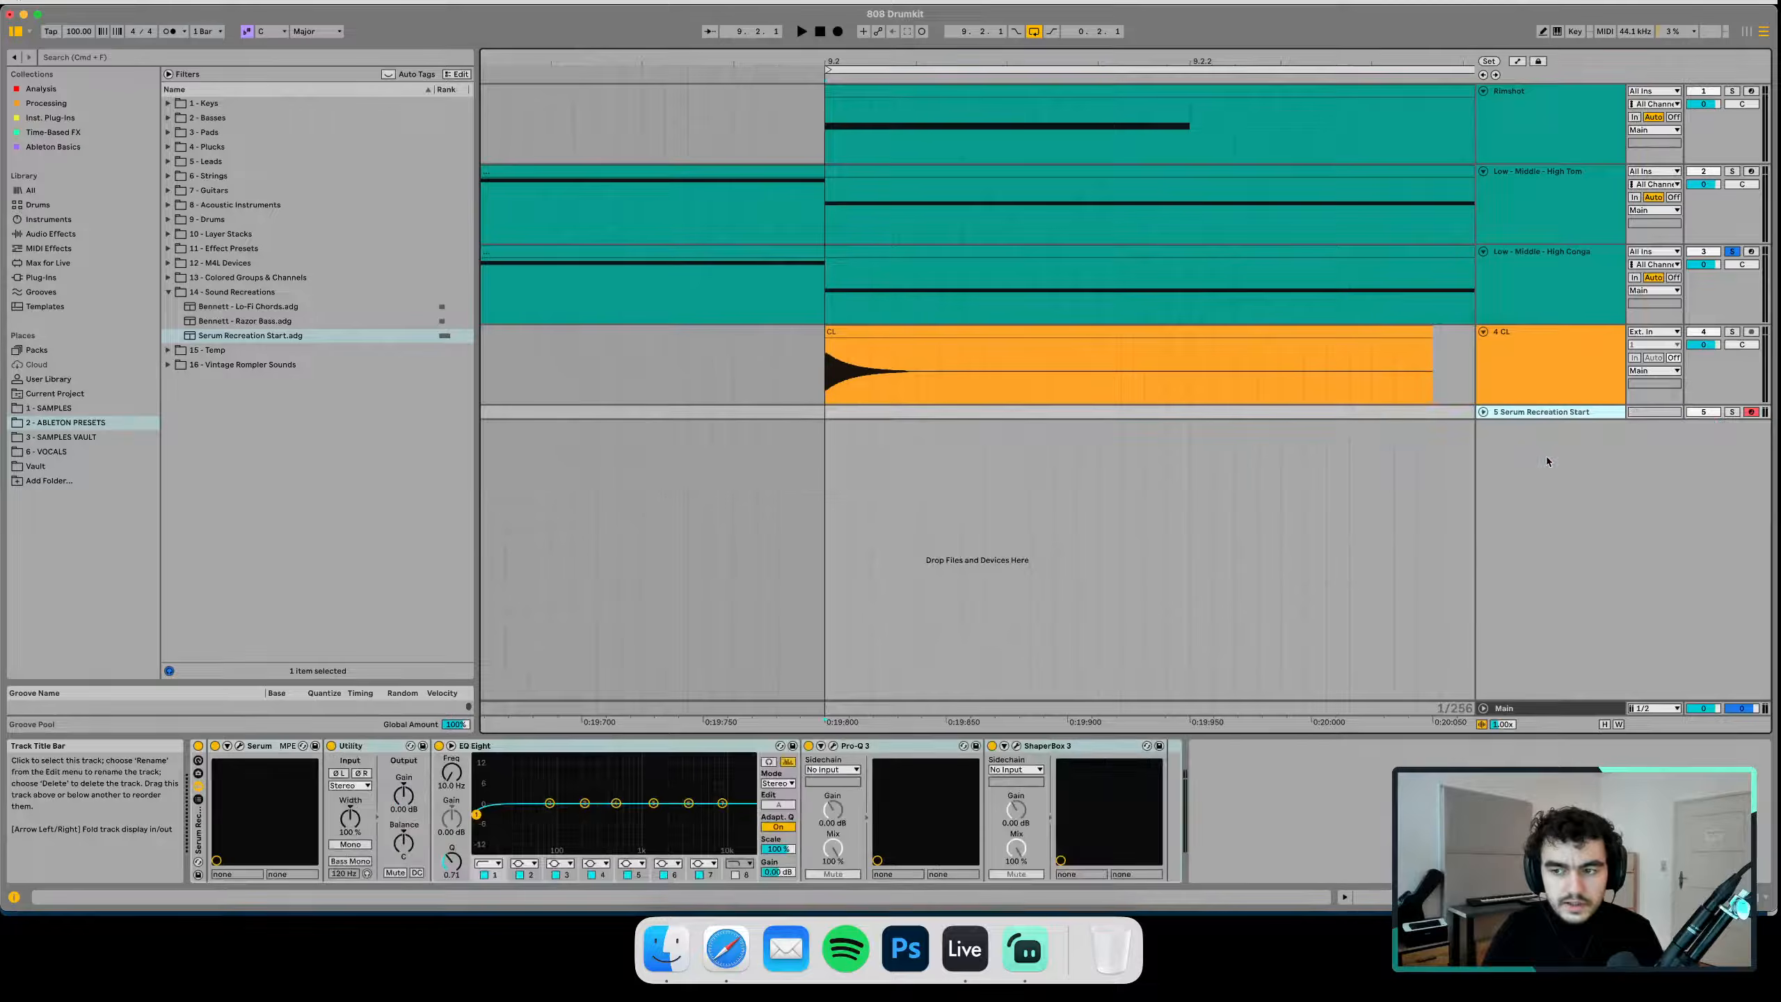
left_click(1484, 413)
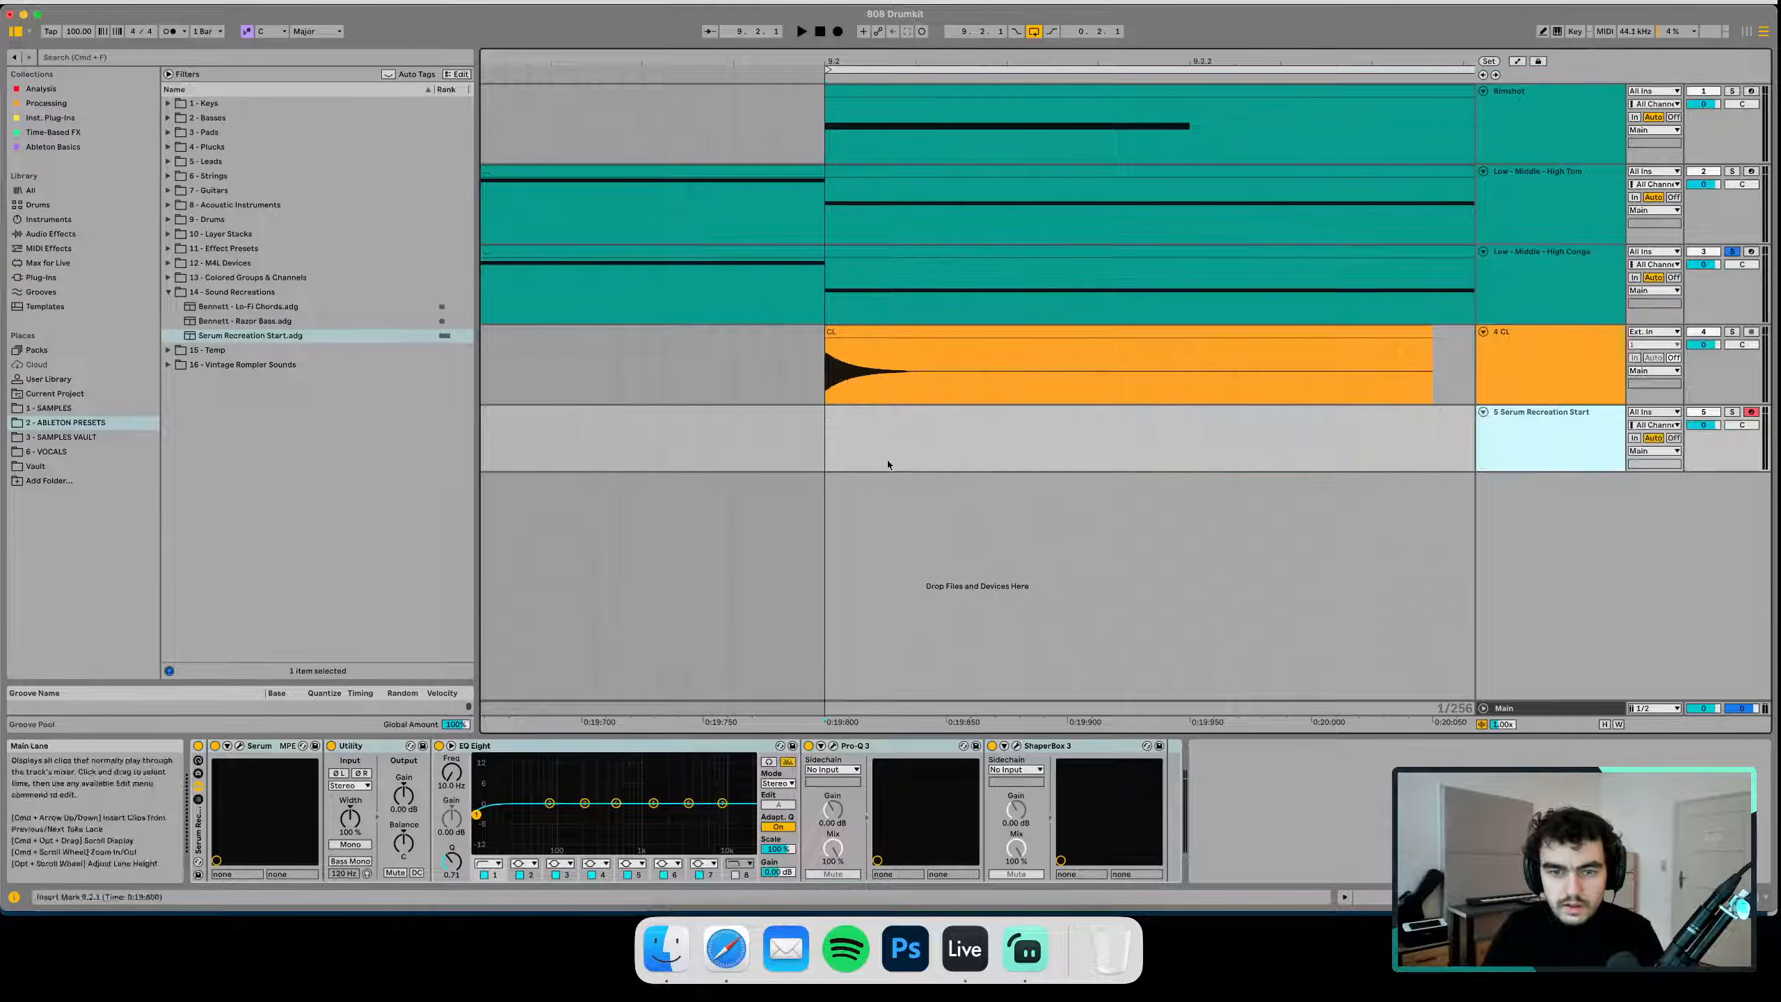
Open Serum on the Serum Recreation Start track and move oscillator A's Basic Shapes wavetable position to the sine wave
left_click(239, 746)
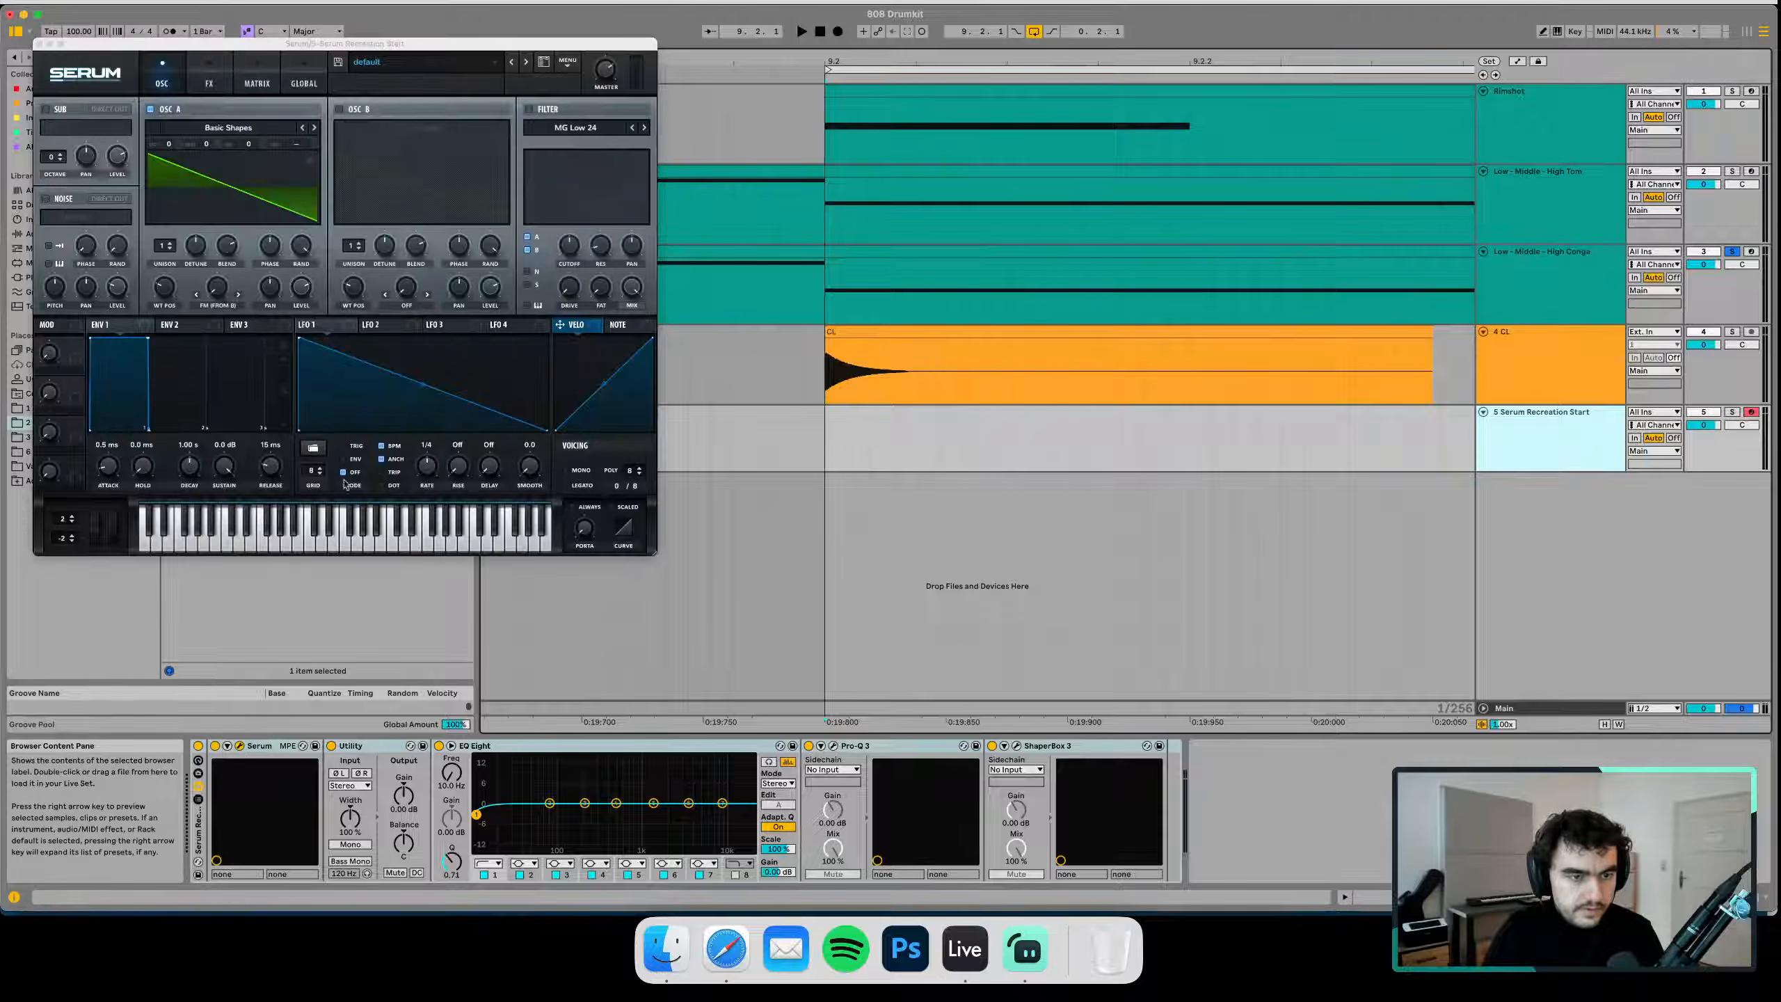
left_click_drag(169, 281, 264, 393)
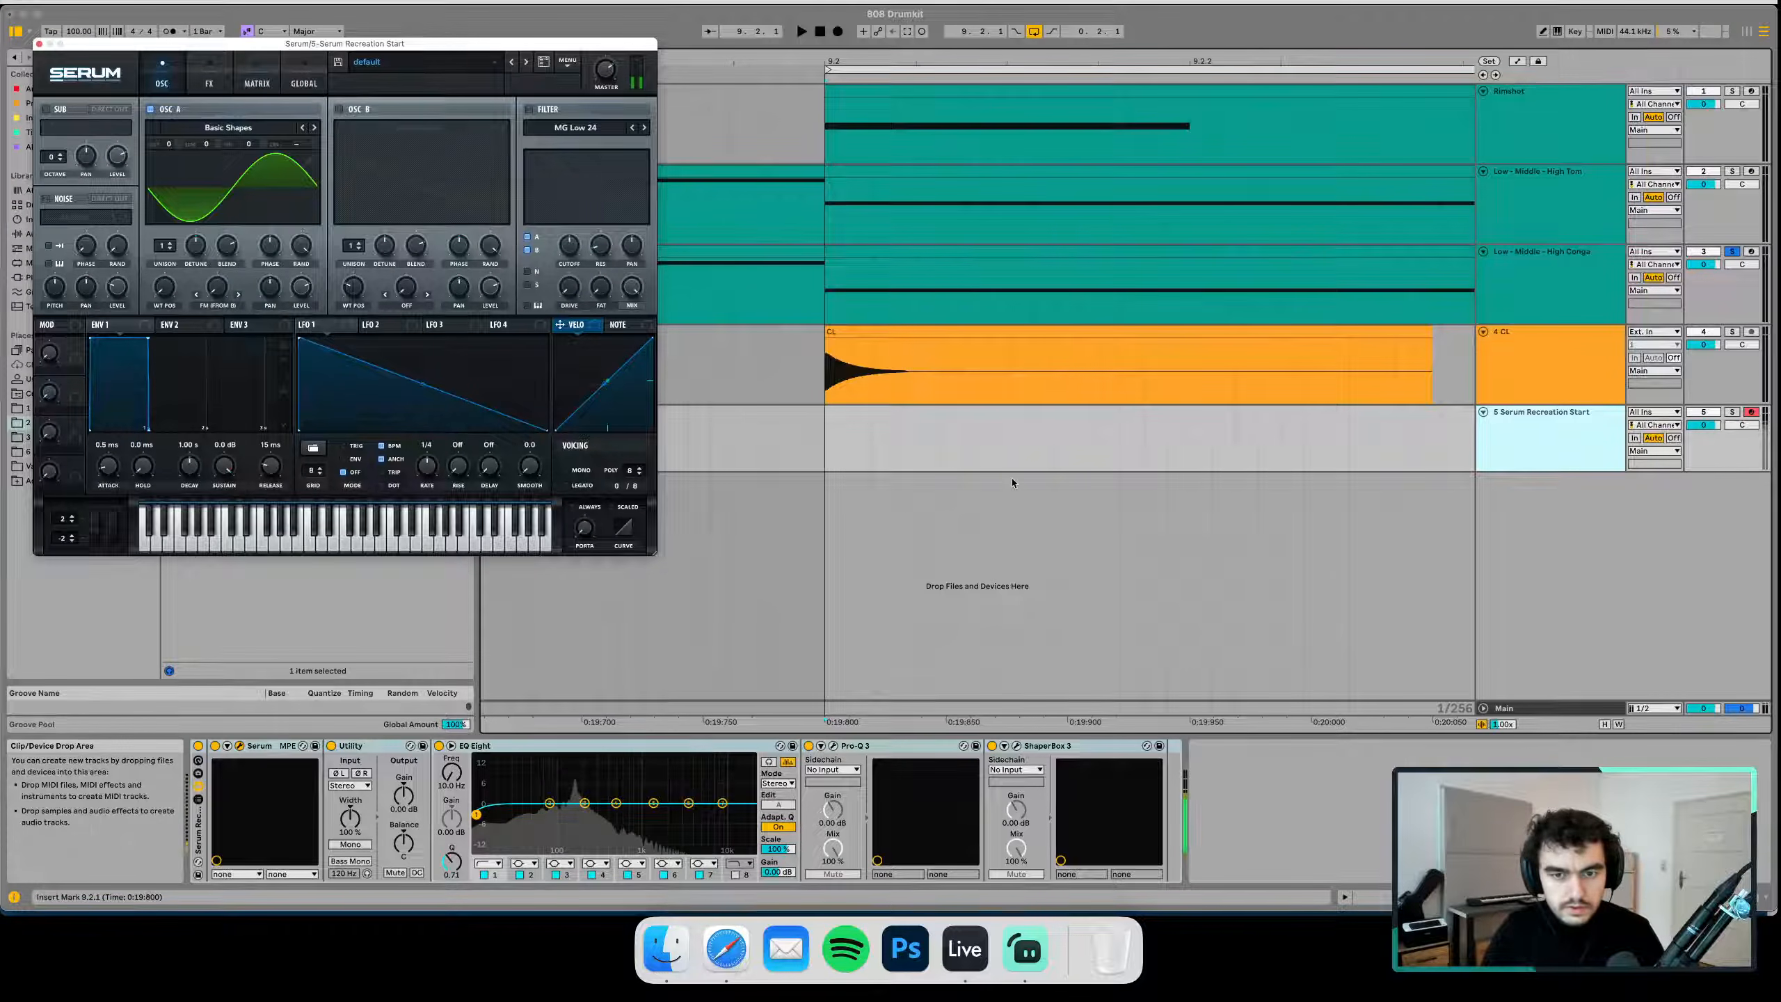
Solo the 4 CL and Serum Recreation Start tracks together, and select the Serum track to show its devices
left_click(1731, 412)
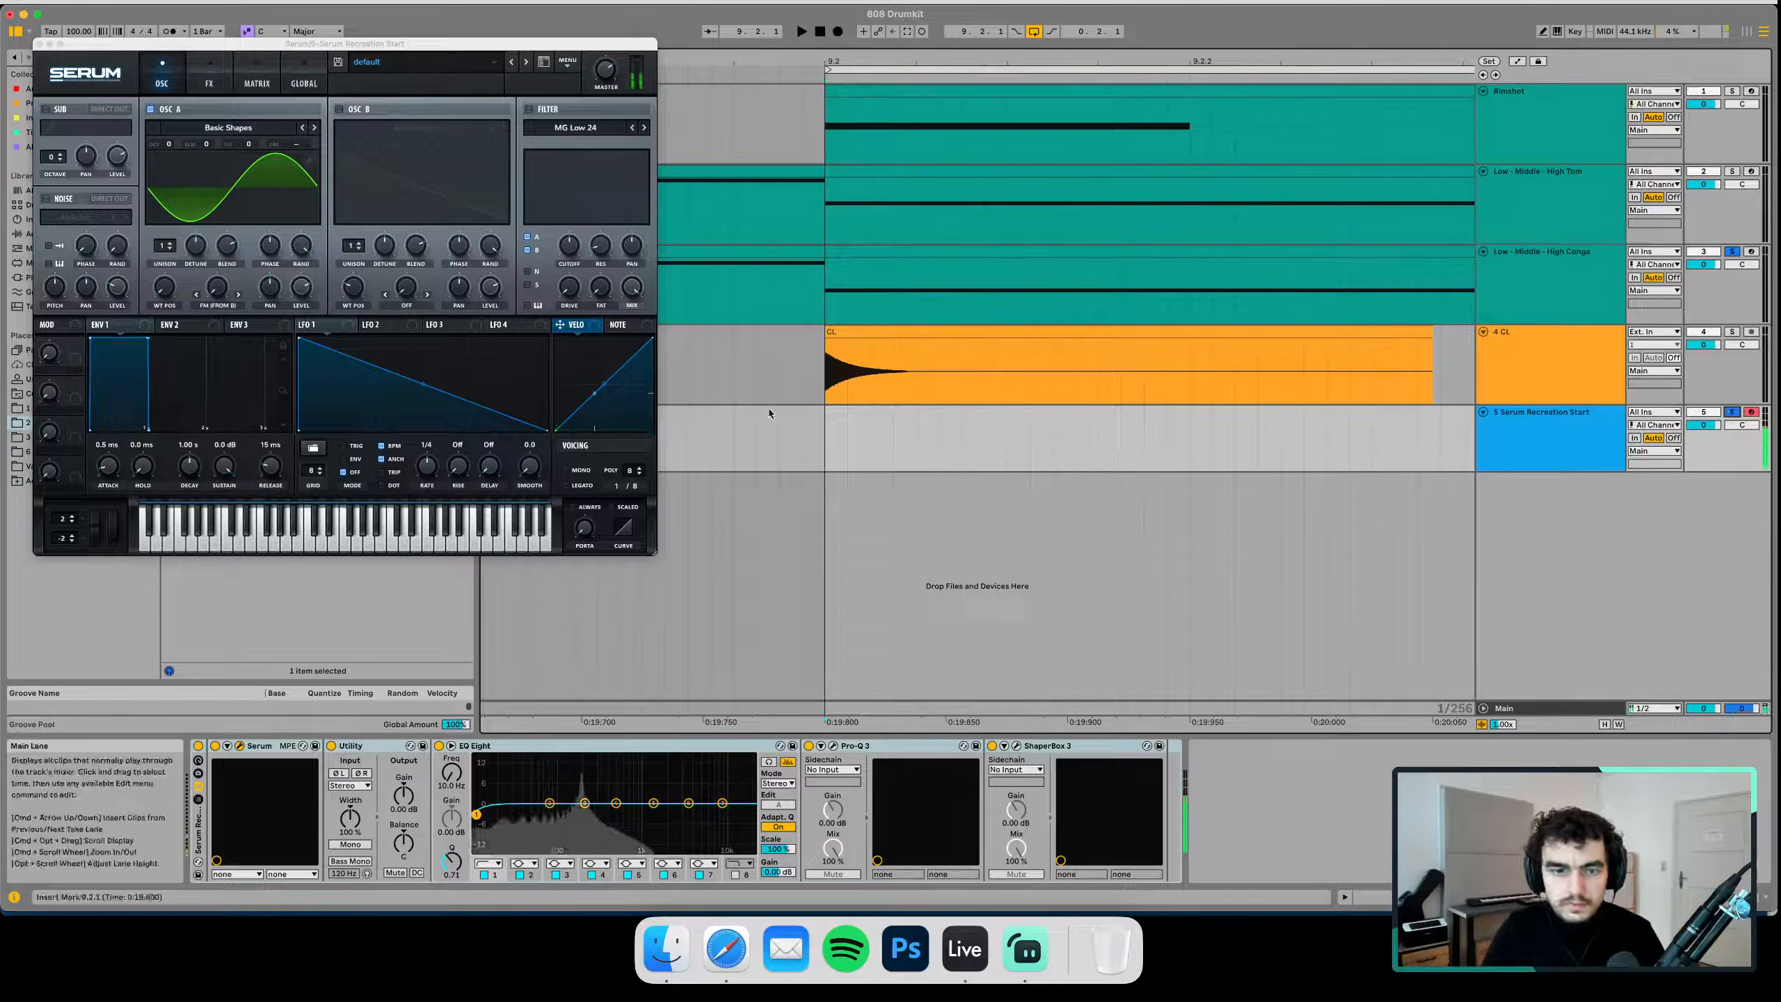
left_click(1574, 397)
left_click(1731, 331)
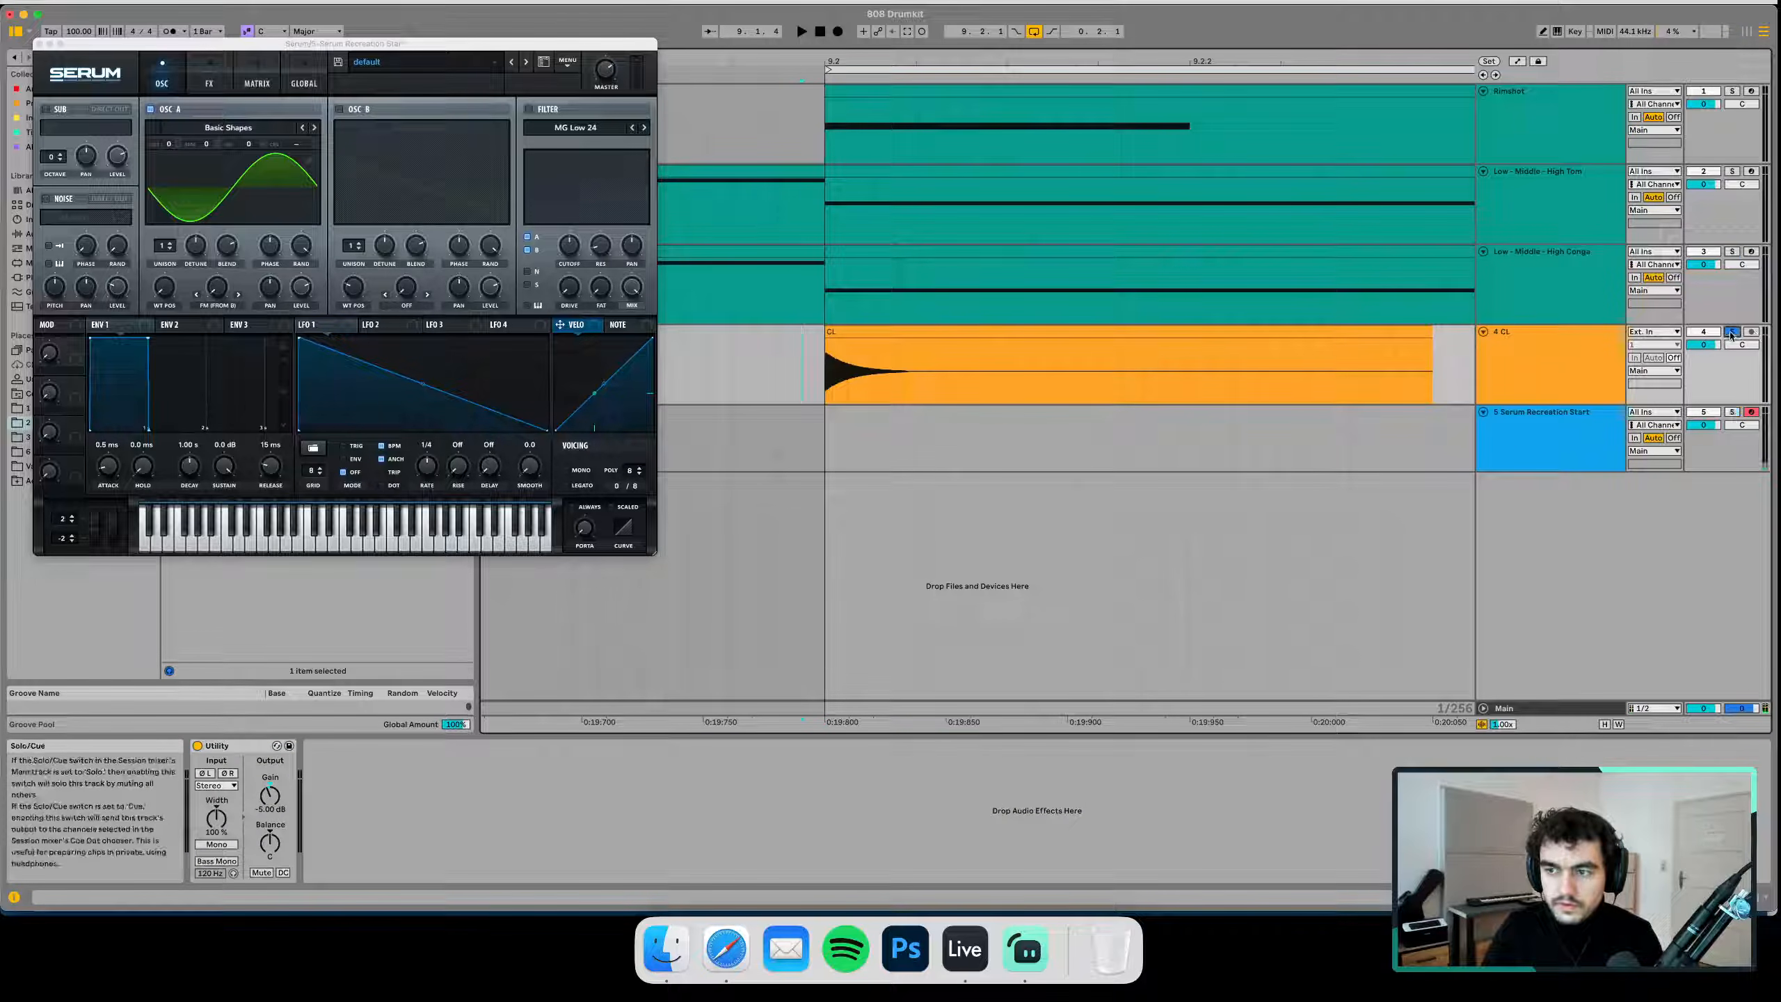
left_click(1731, 412, "super")
left_click(1553, 419)
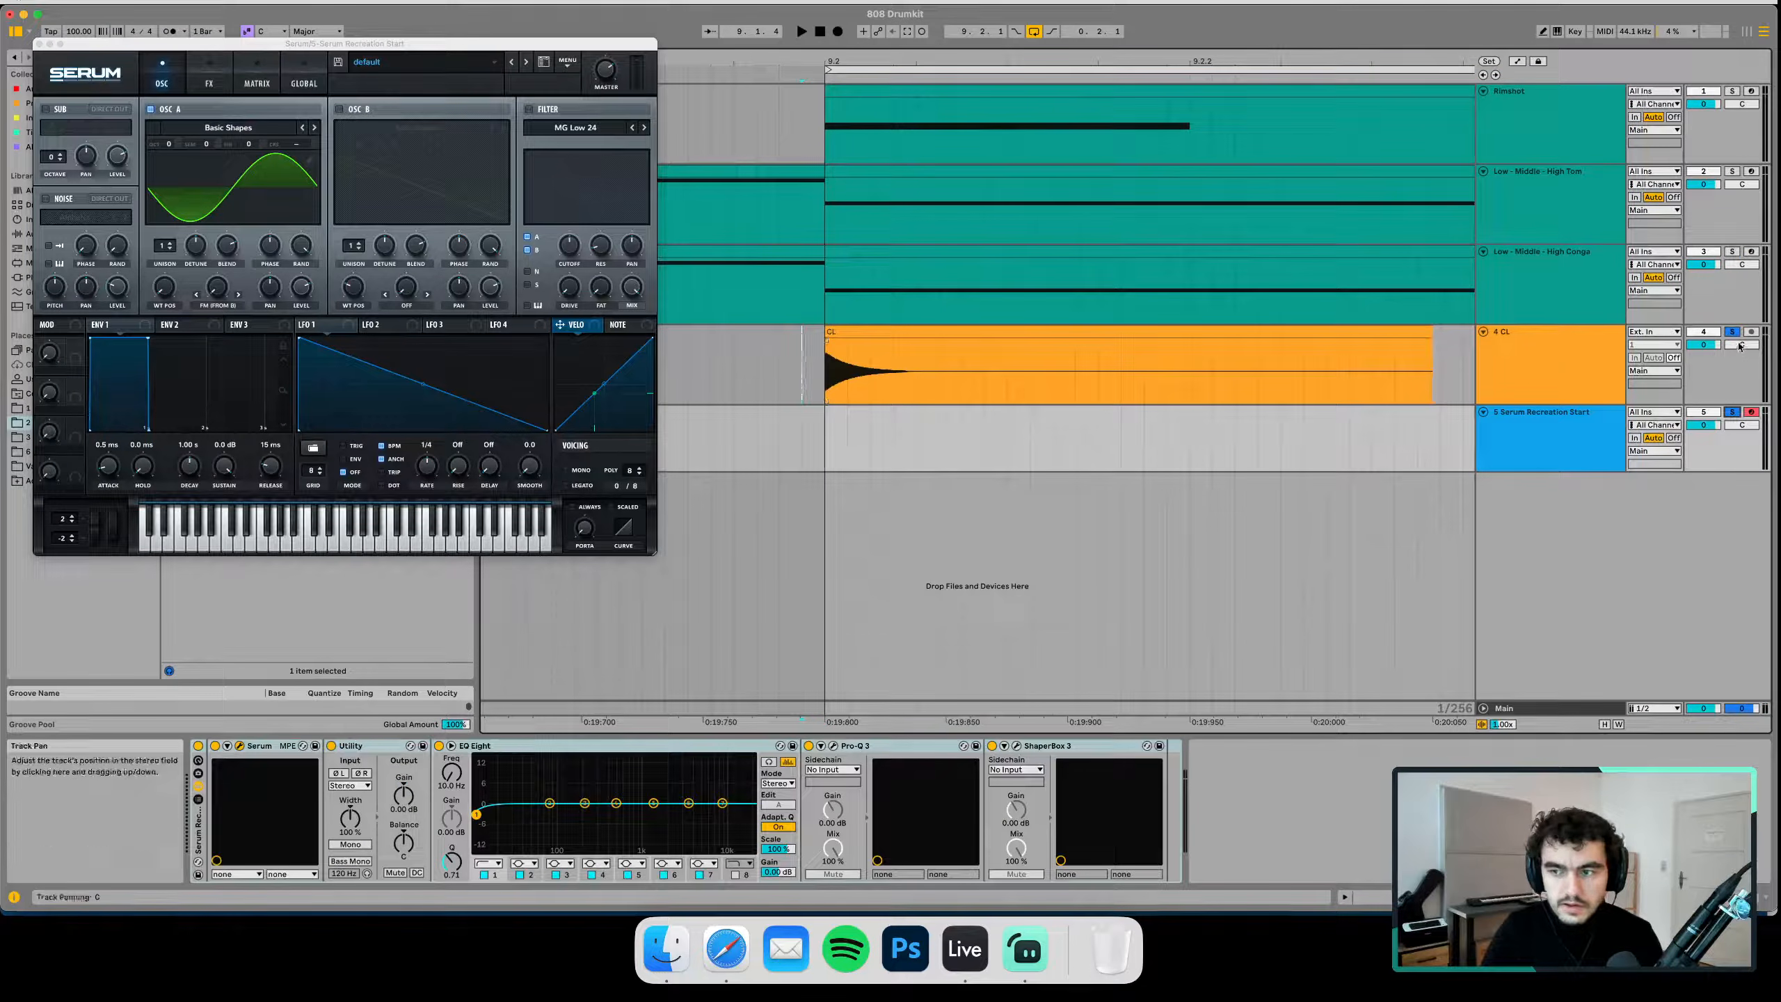
left_click(1542, 431)
Set Pro-Q 3's sidechain source to 4-CL and play the sample from just before beat 9.2
left_click(830, 769)
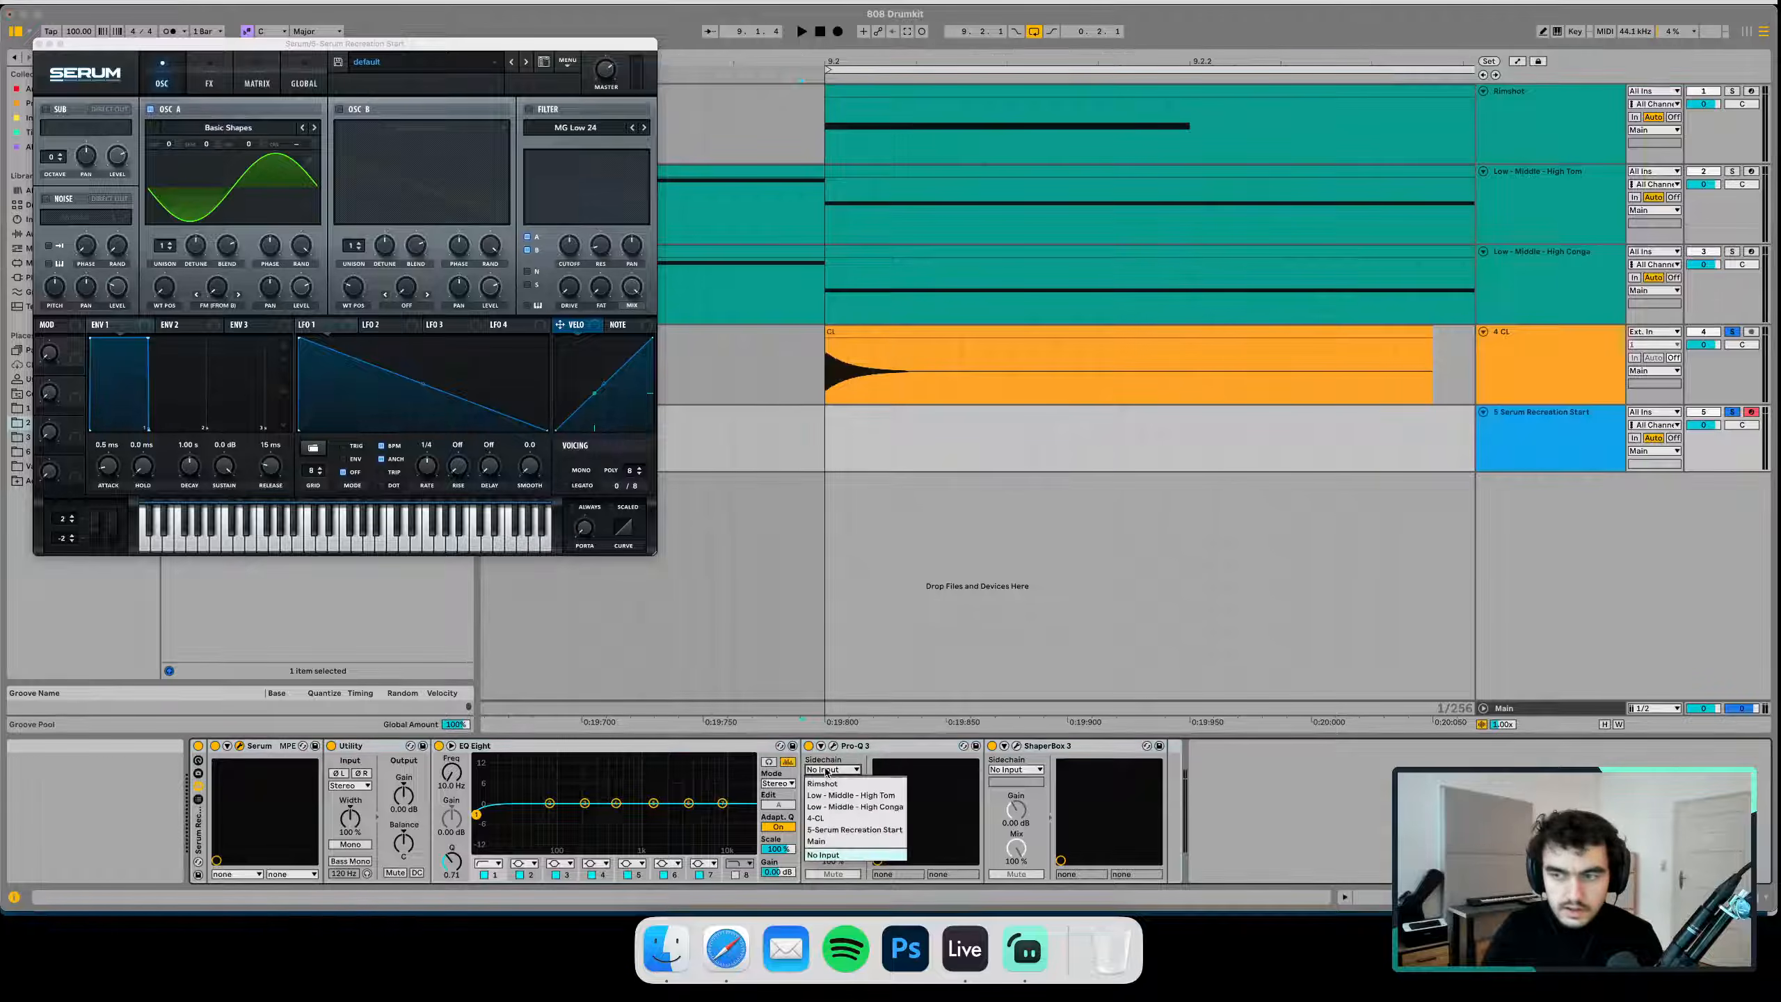
left_click(817, 818)
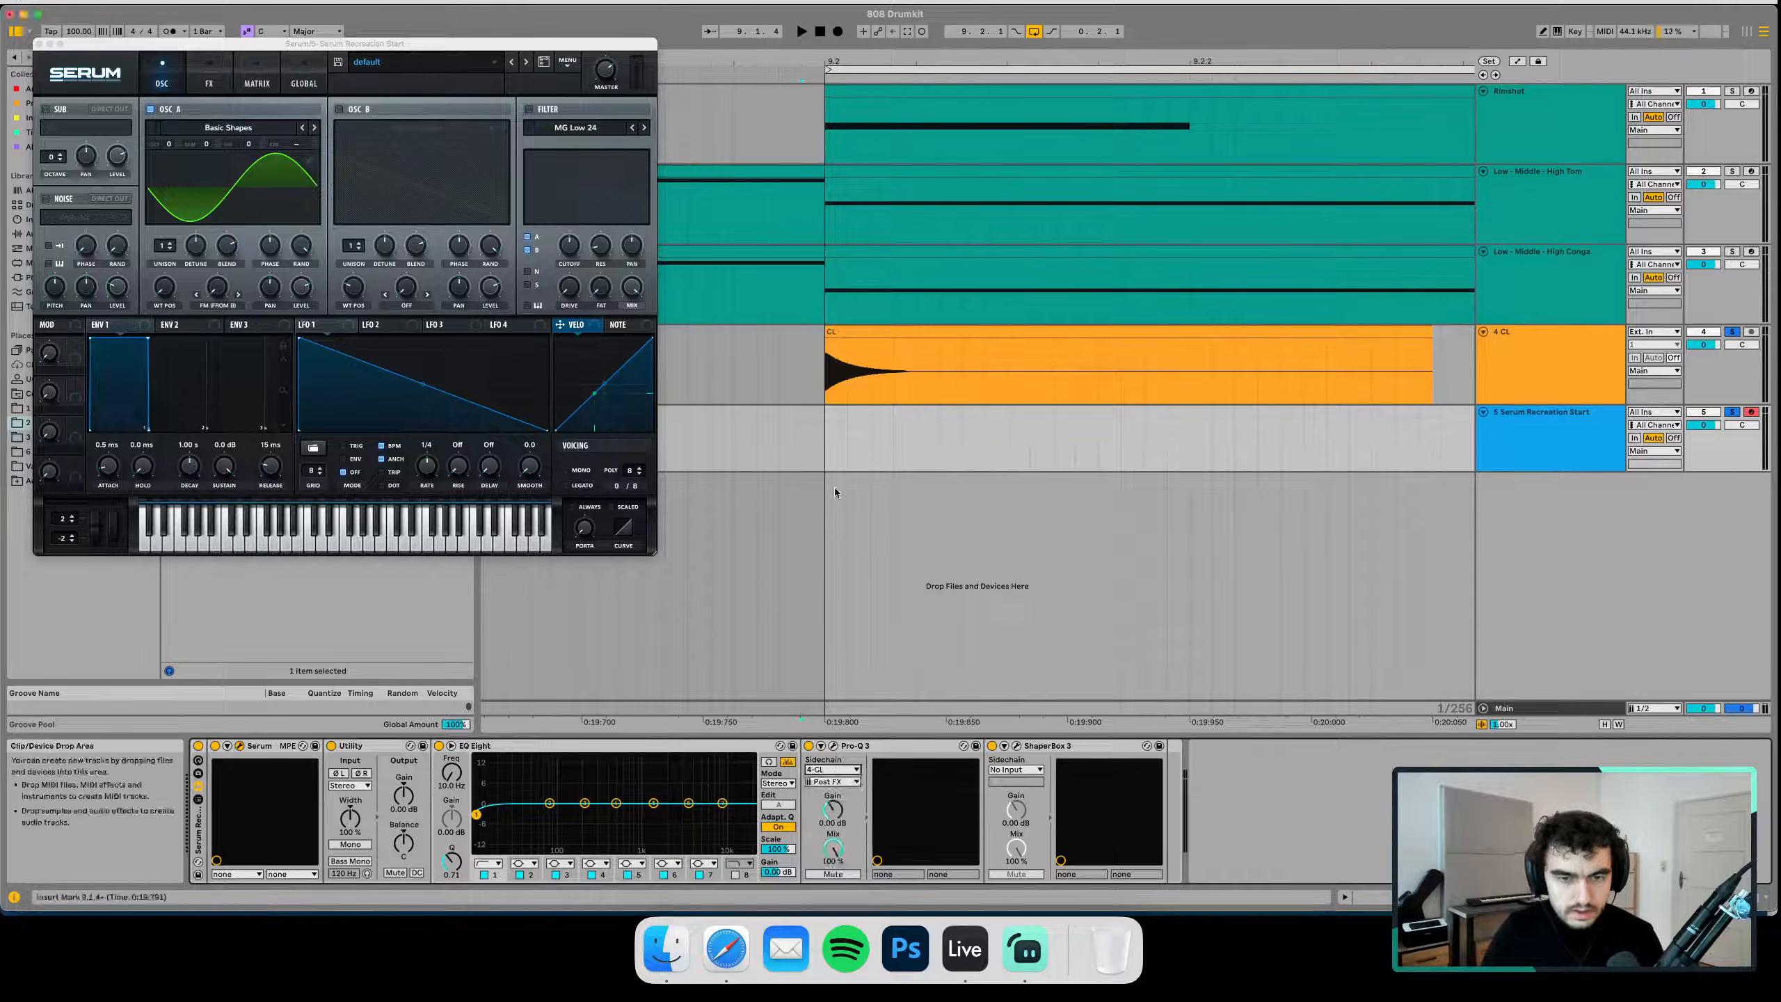
left_click(813, 384)
key("space")
left_click(1570, 438)
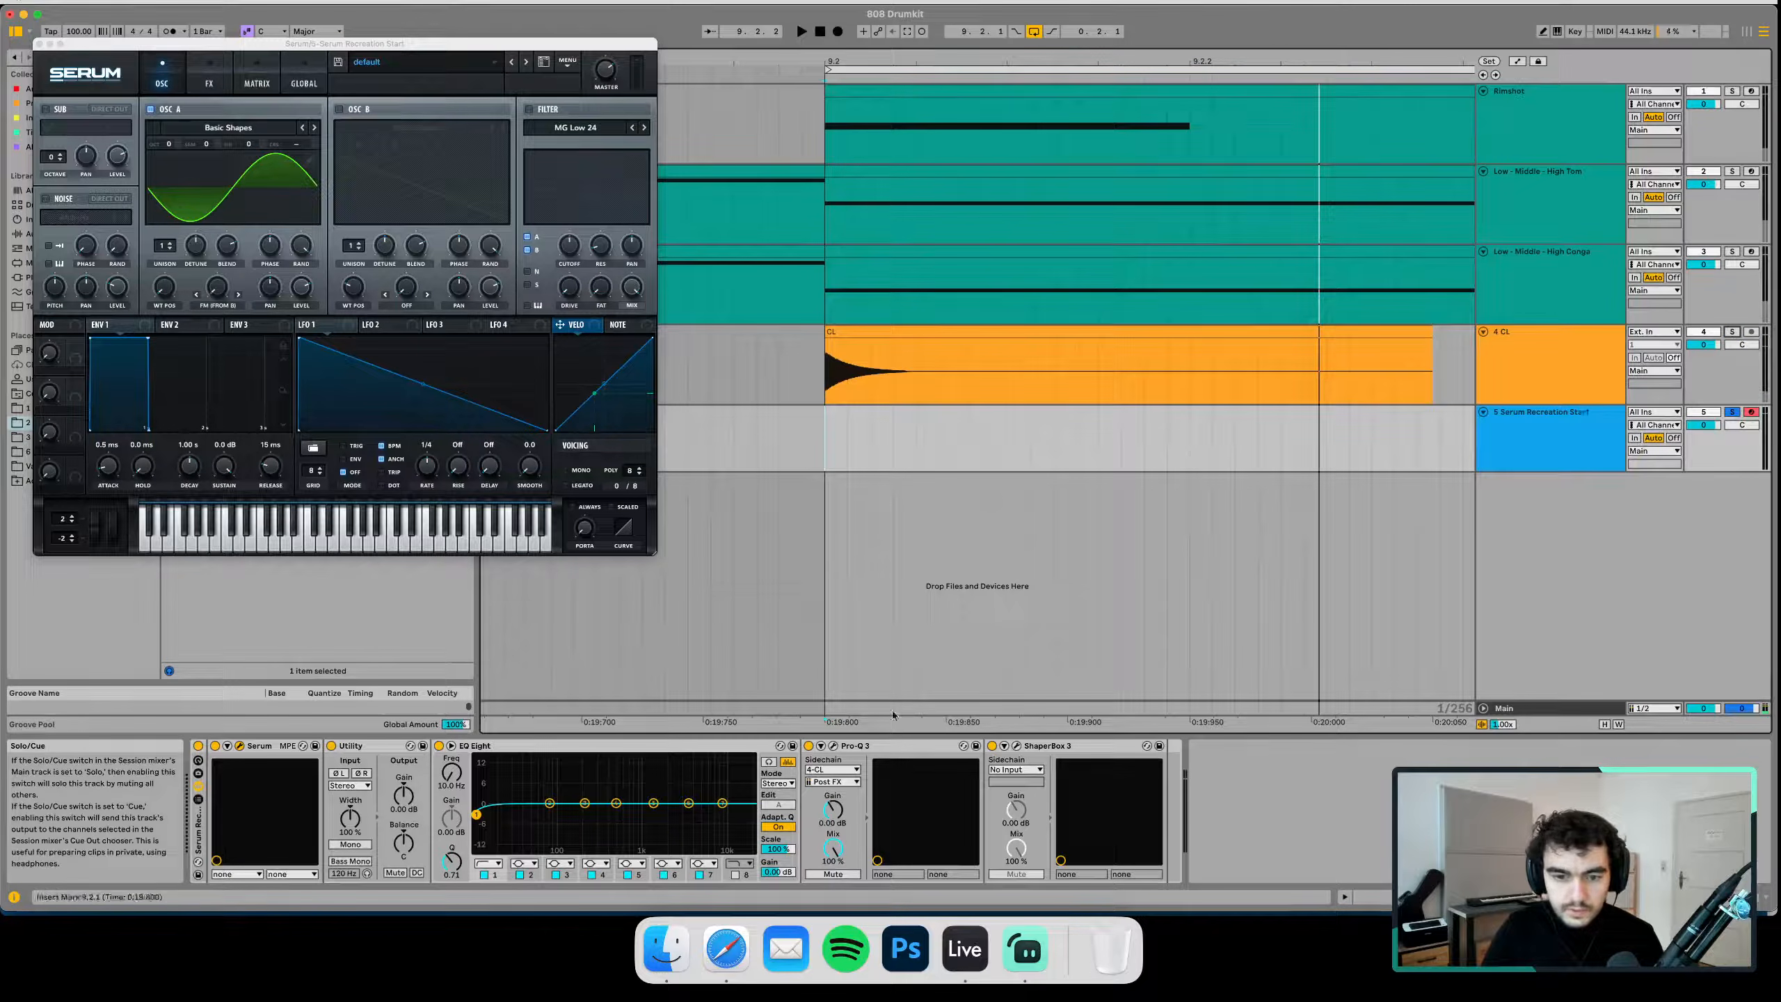
Open Pro-Q 3, show the Side Chain spectrum in its analyzer, and change the analyzer's resolution
left_click(832, 745)
key("space")
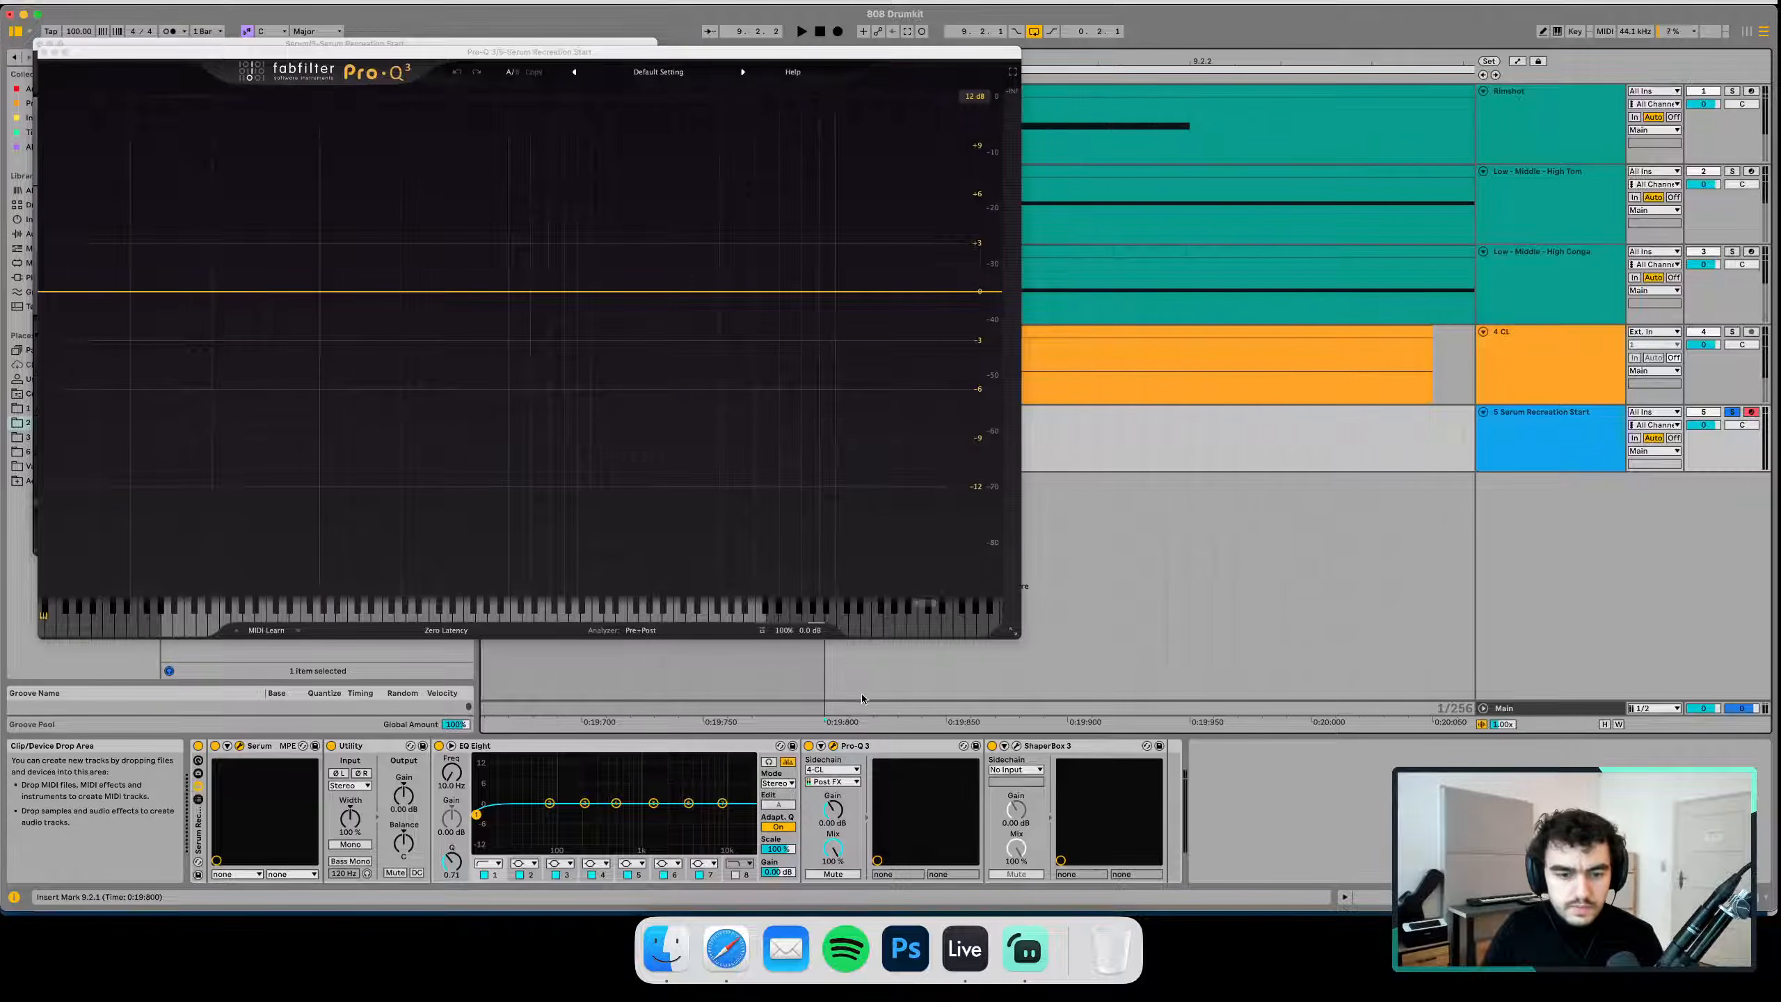
left_click(640, 630)
left_click(590, 470)
left_click(688, 610)
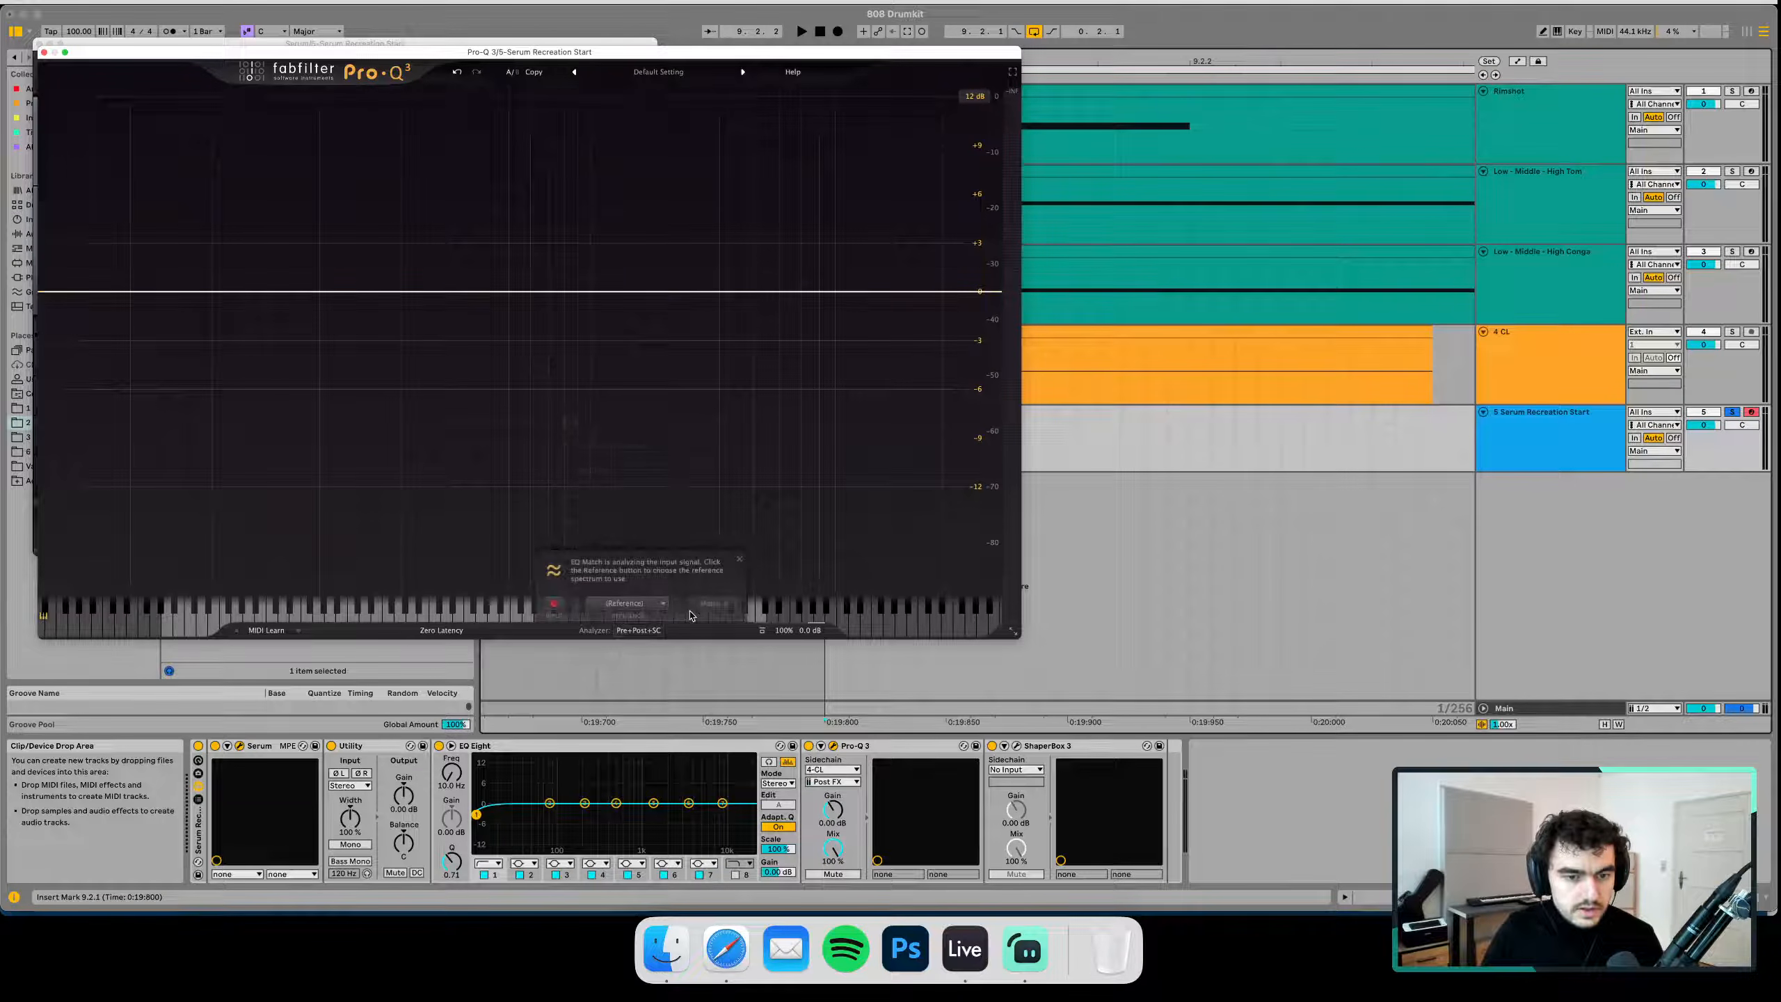
left_click(739, 560)
mouse_move(636, 631)
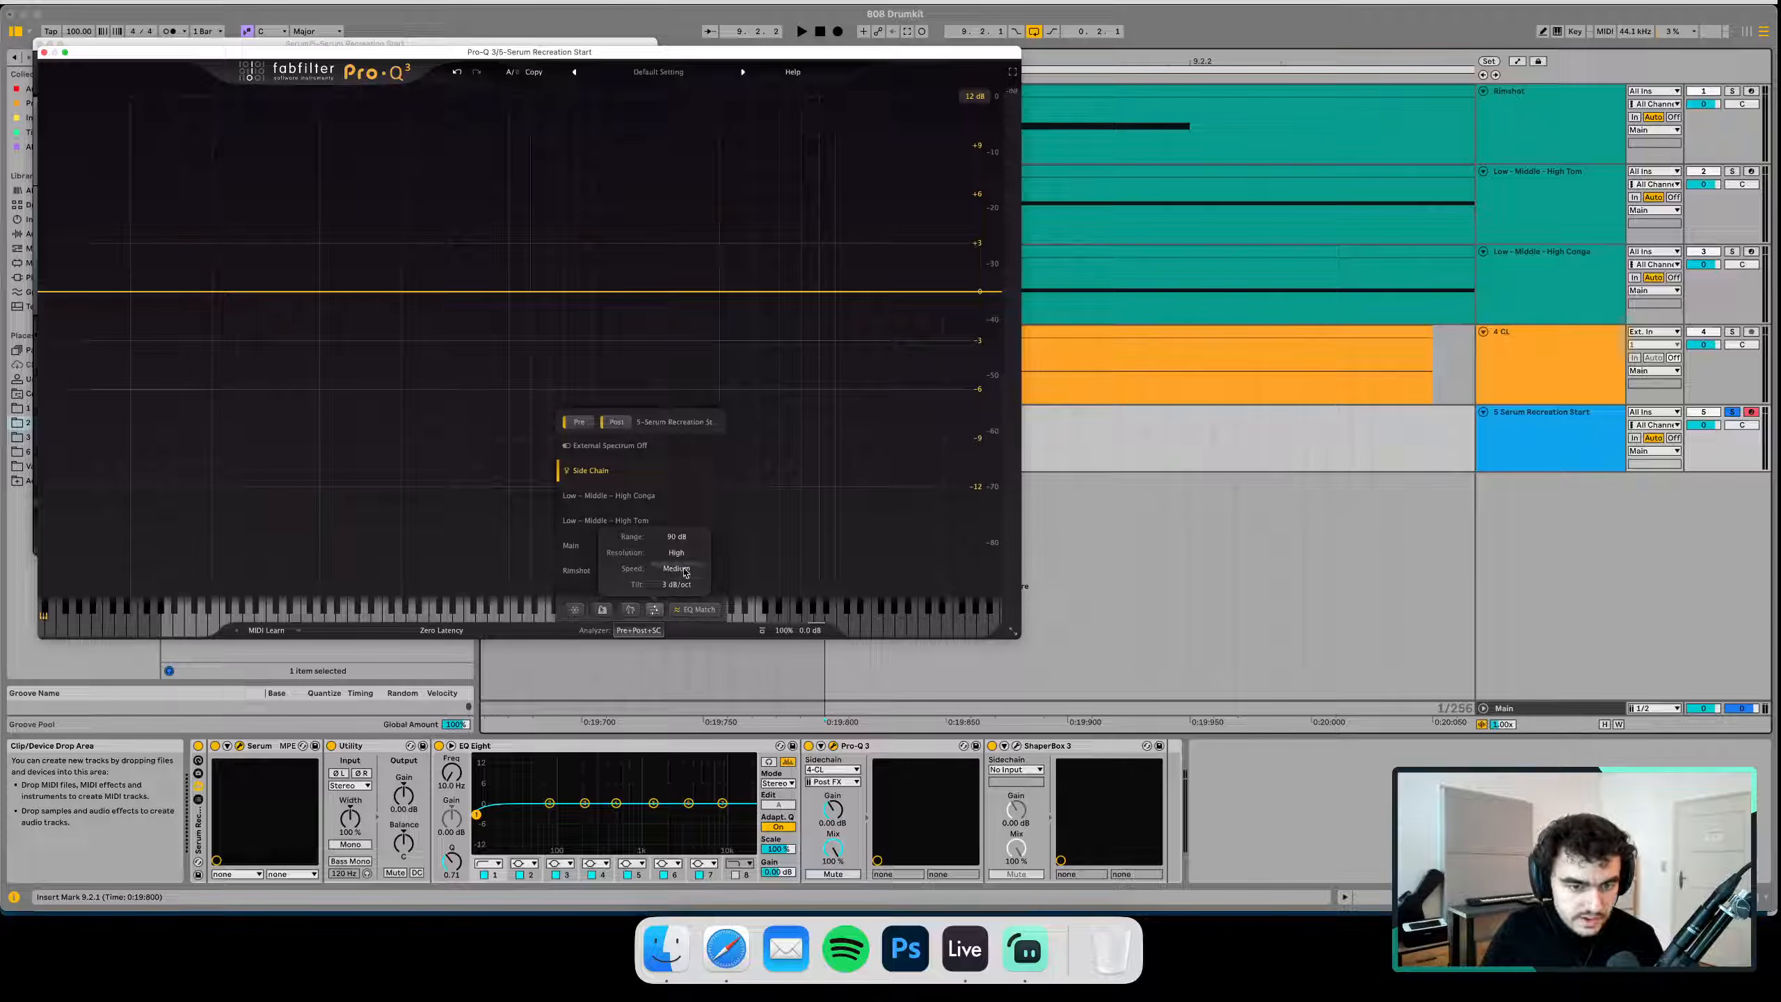
left_click(681, 554)
left_click(680, 617)
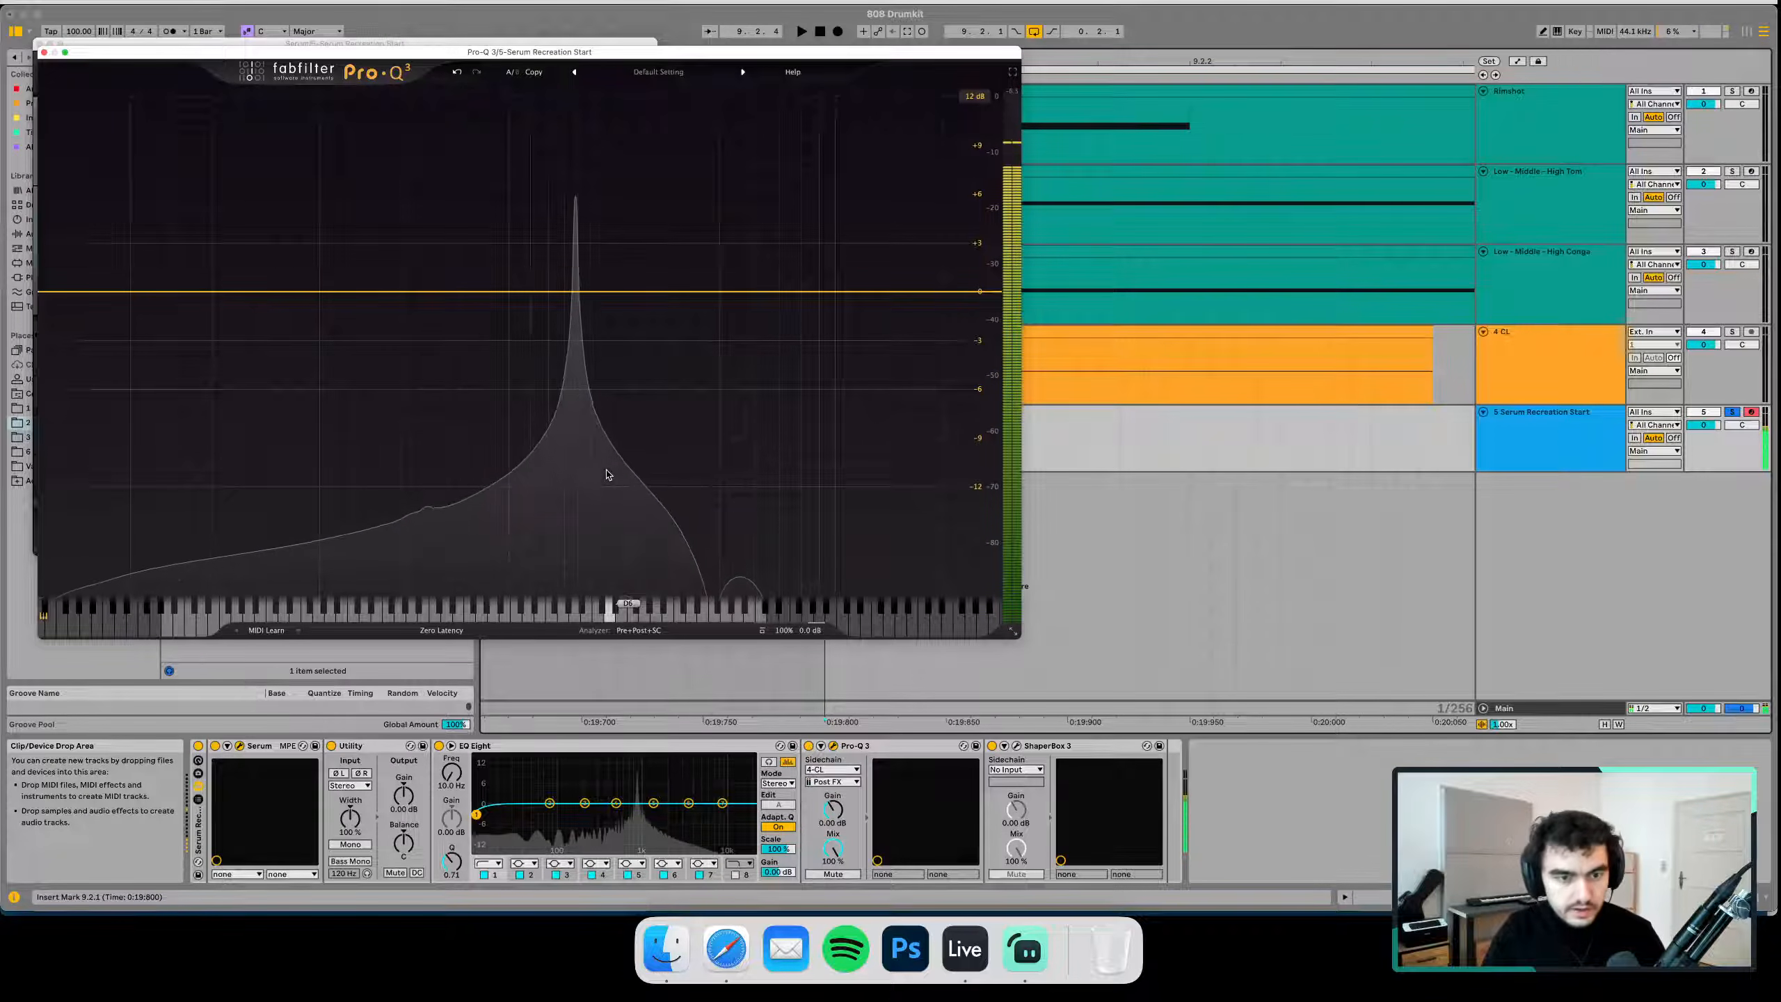
Play the CL sample repeatedly against Serum notes, compare their peaks in Pro-Q 3's analyzer, and close the plug-in windows
key("space")
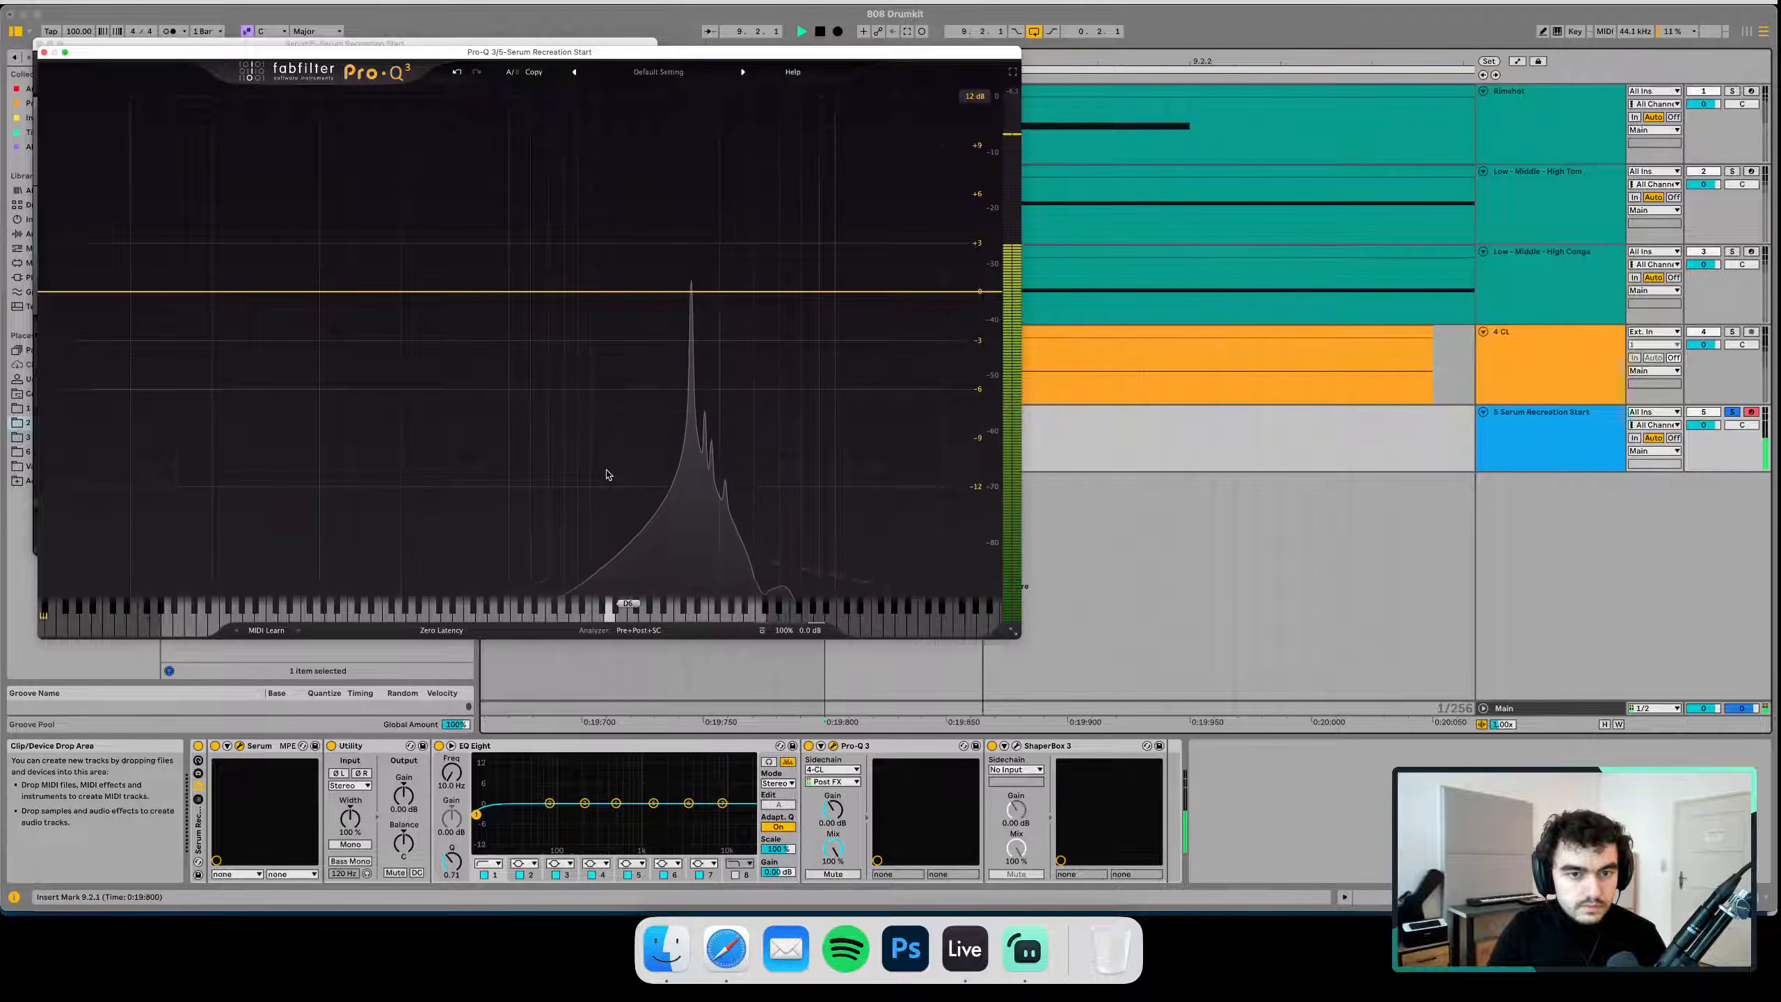
key("space")
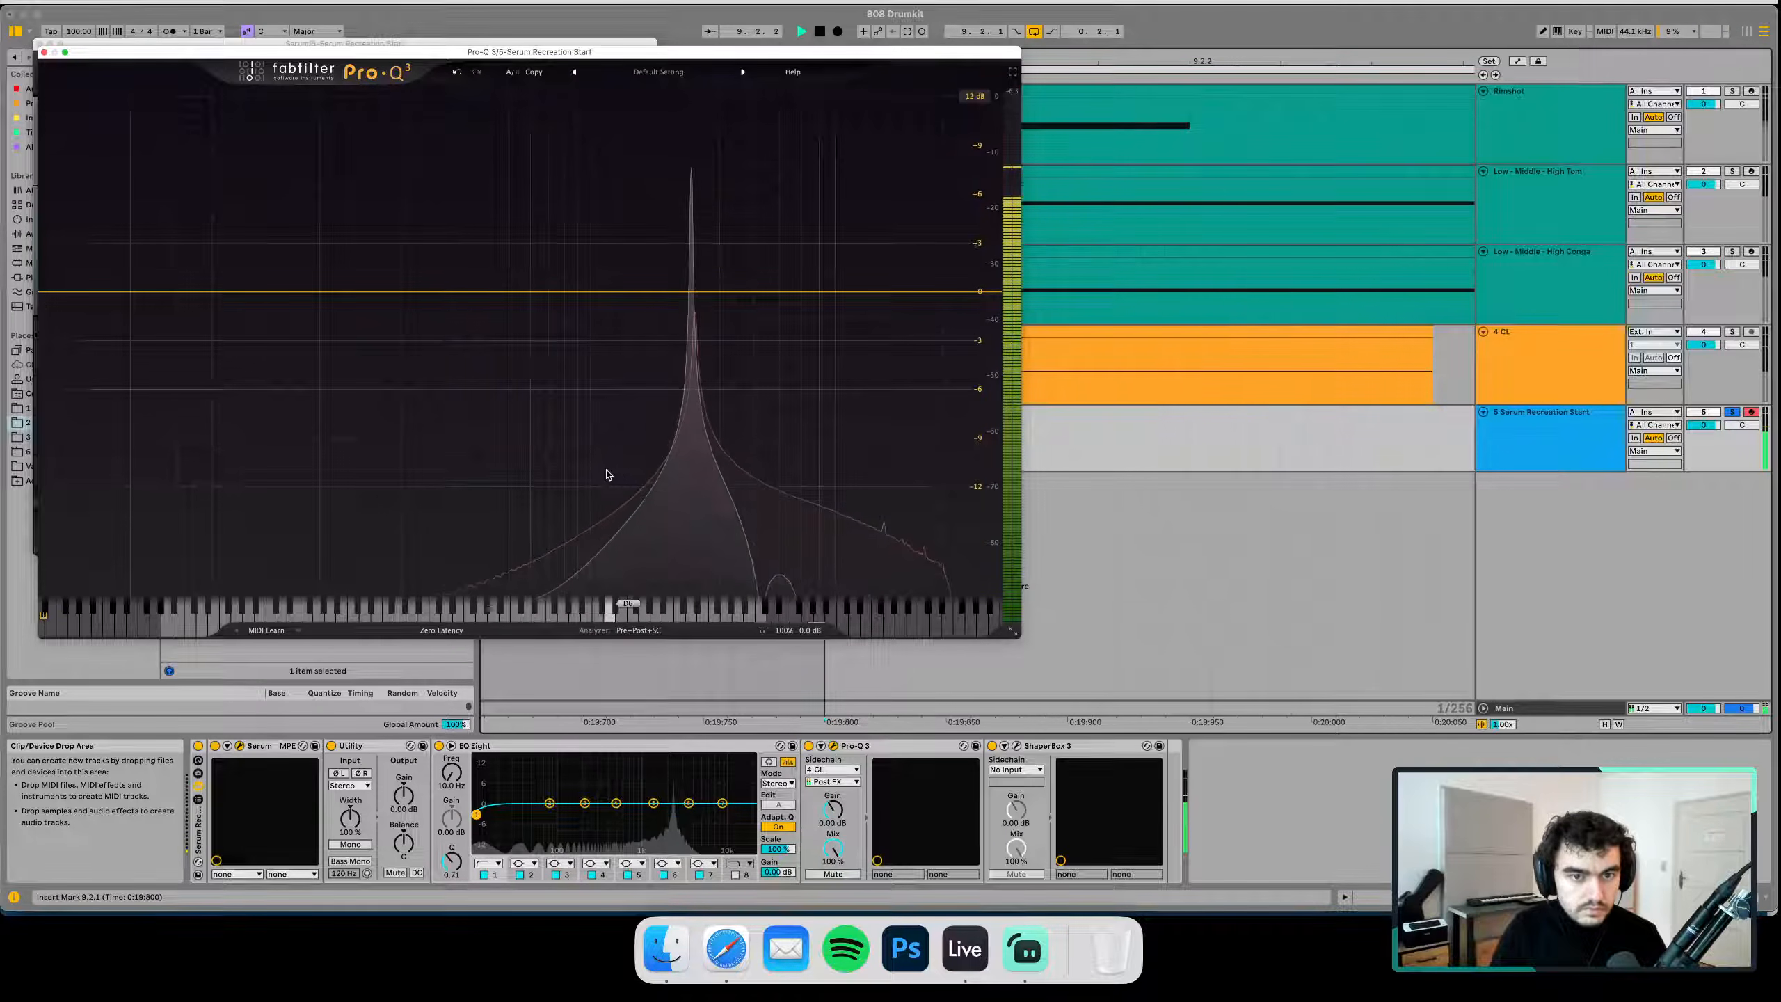
key("space")
key("space")
key("space")
key("space")
key("space")
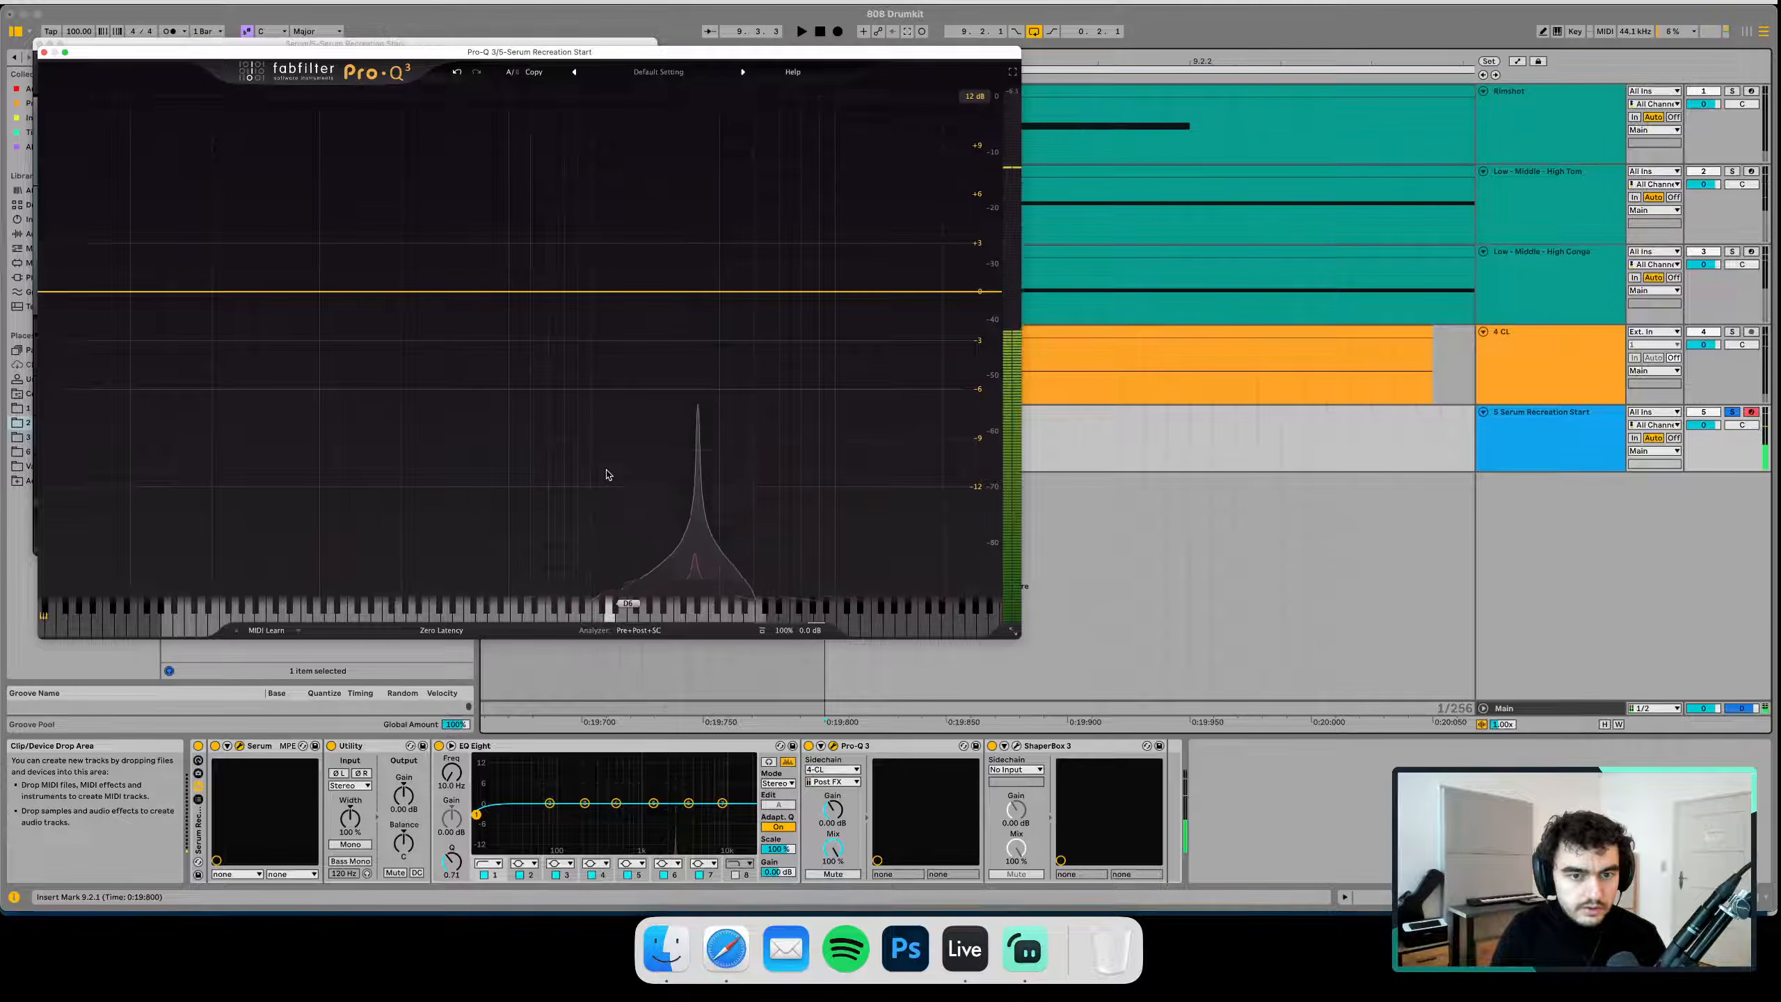
key("space")
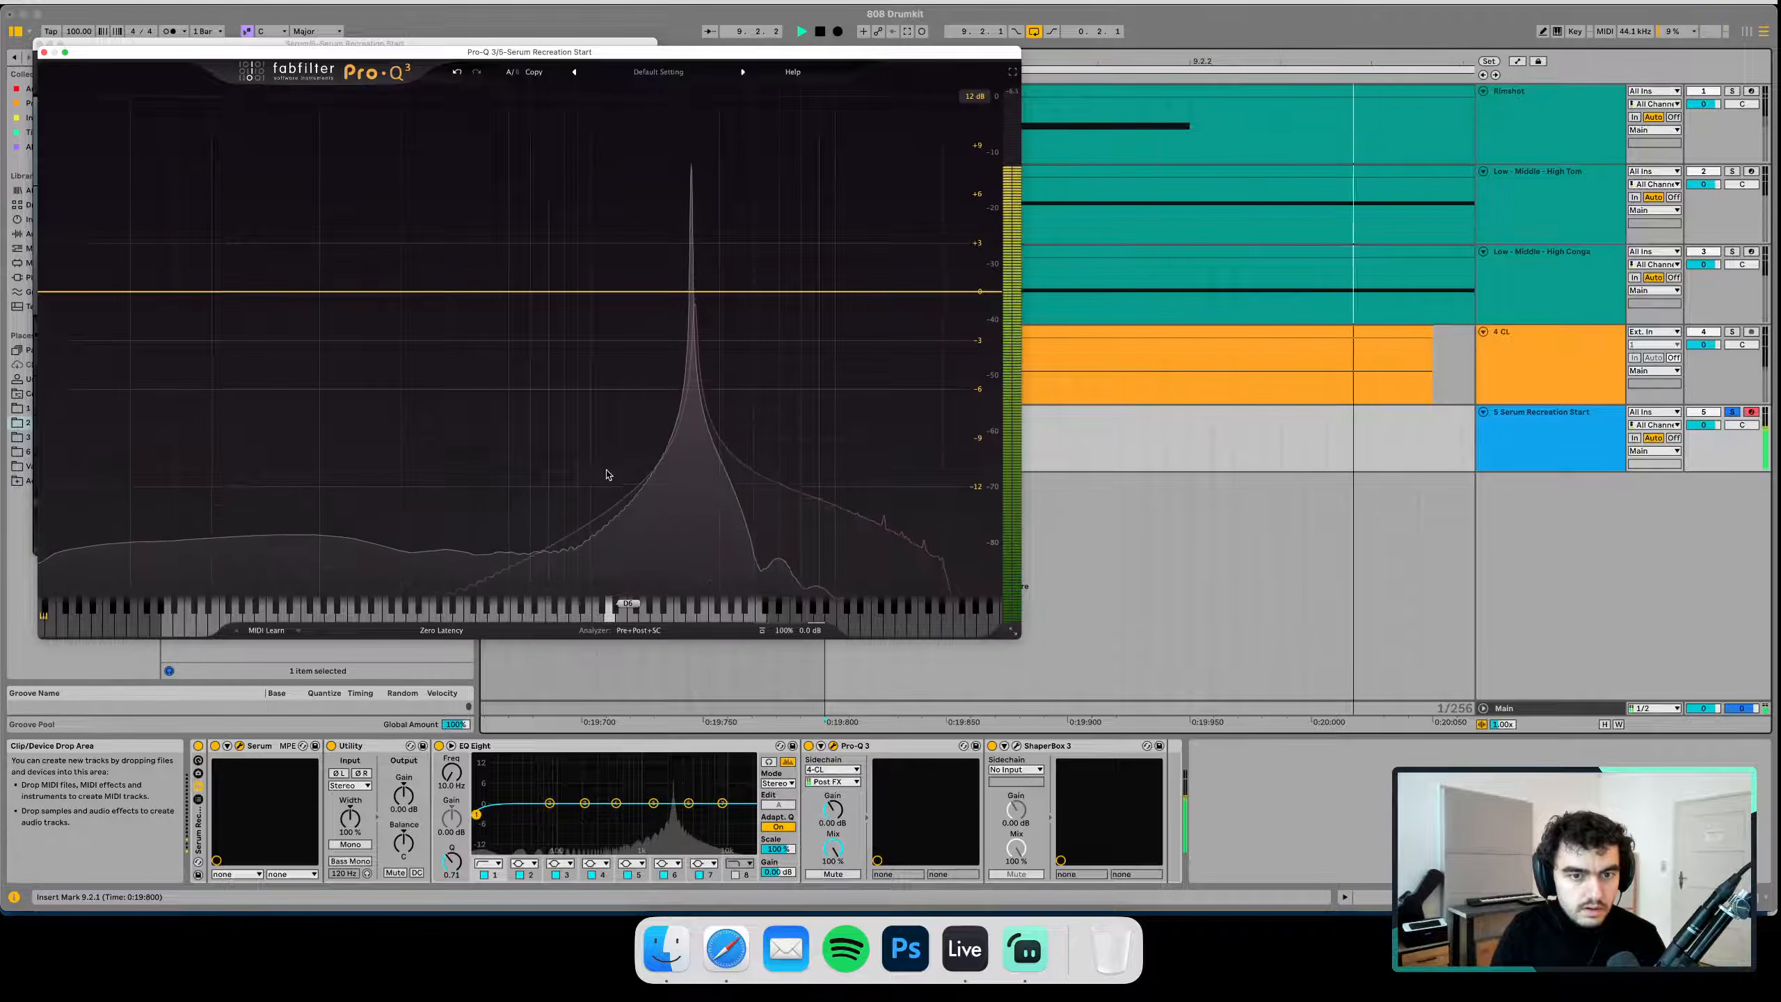
left_click(43, 52)
left_click(43, 45)
Create a MIDI clip at beat 9.2 on the Serum Recreation Start track and add a D6 note filling it
left_click_drag(840, 465, 993, 453)
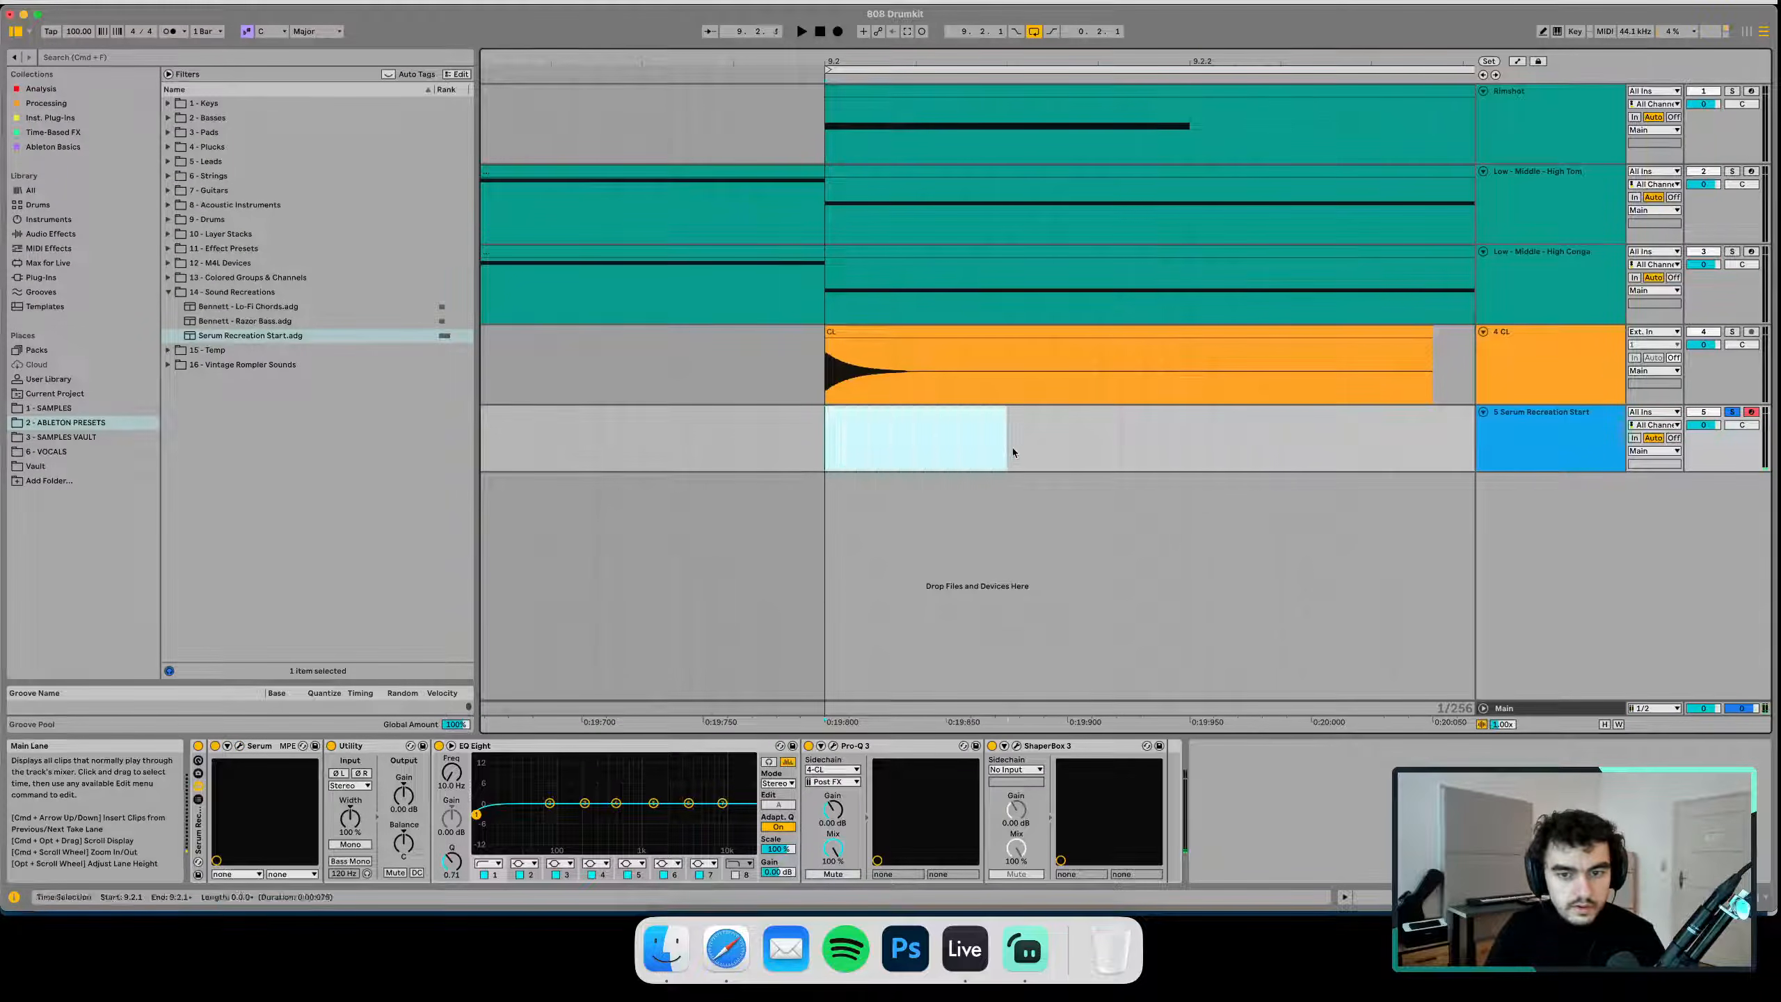
left_click_drag(892, 247, 894, 312)
left_click_drag(834, 438, 1164, 440)
key("super+shift+m")
scroll(583, 720, "up", 6)
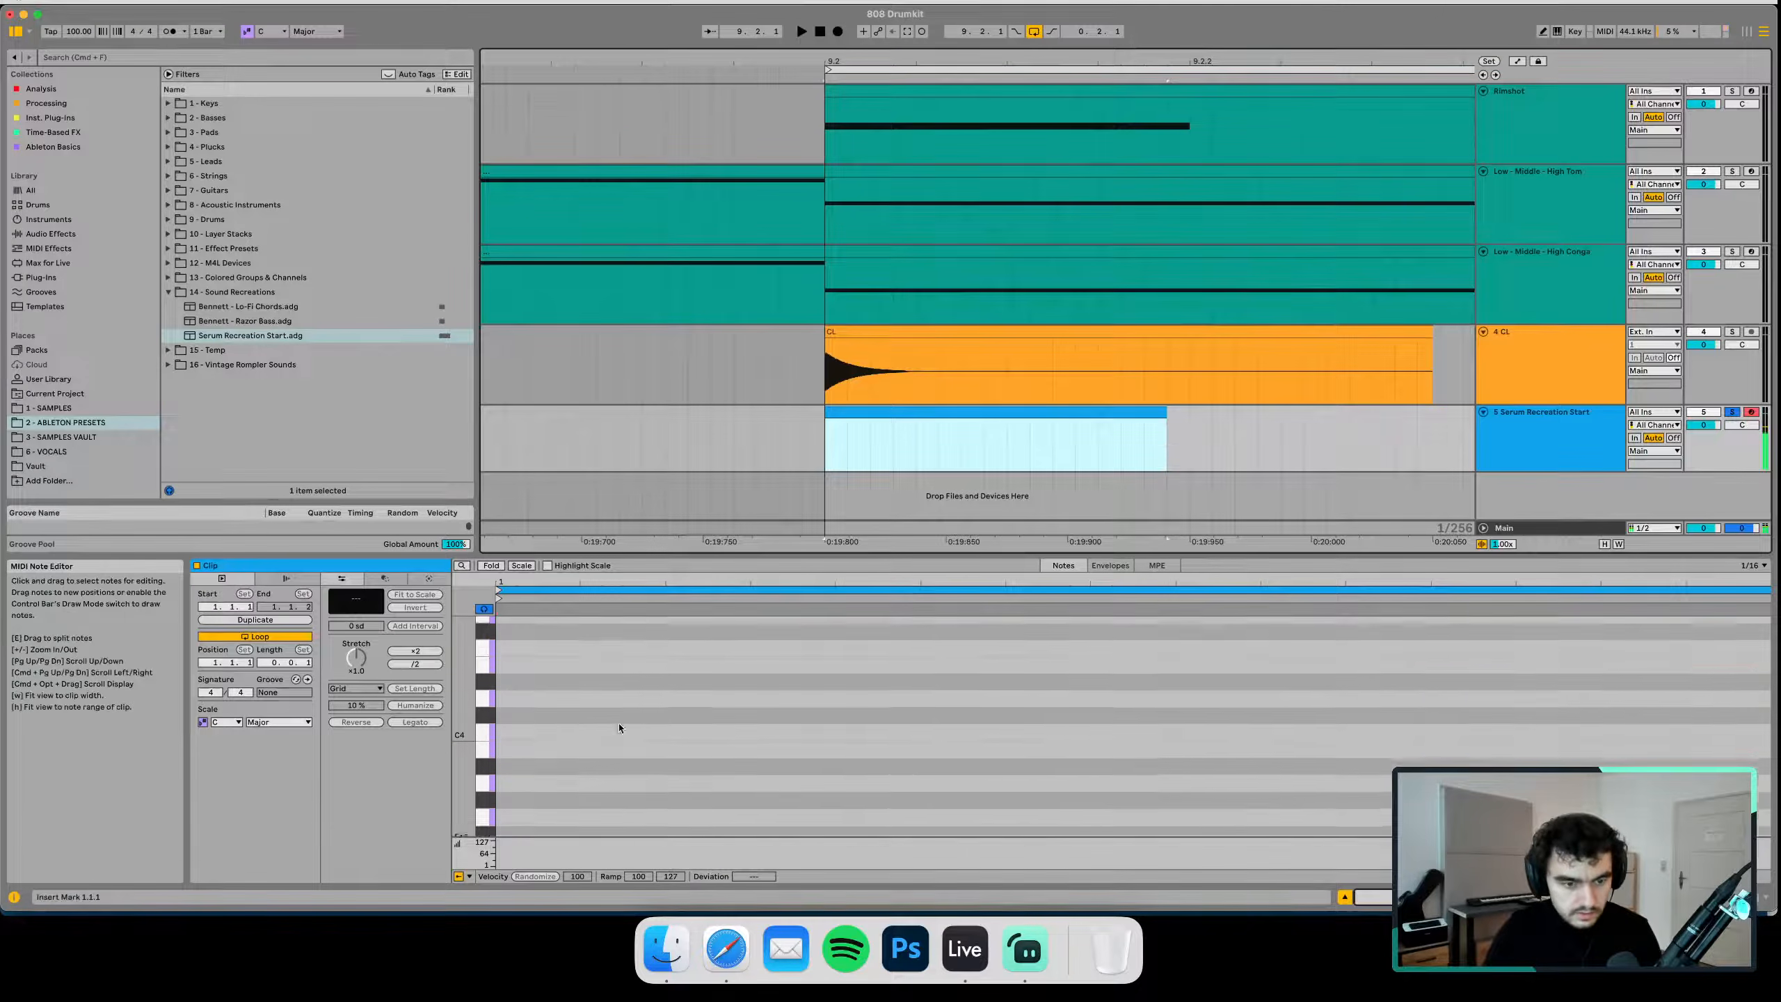
scroll(582, 721, "up", 3)
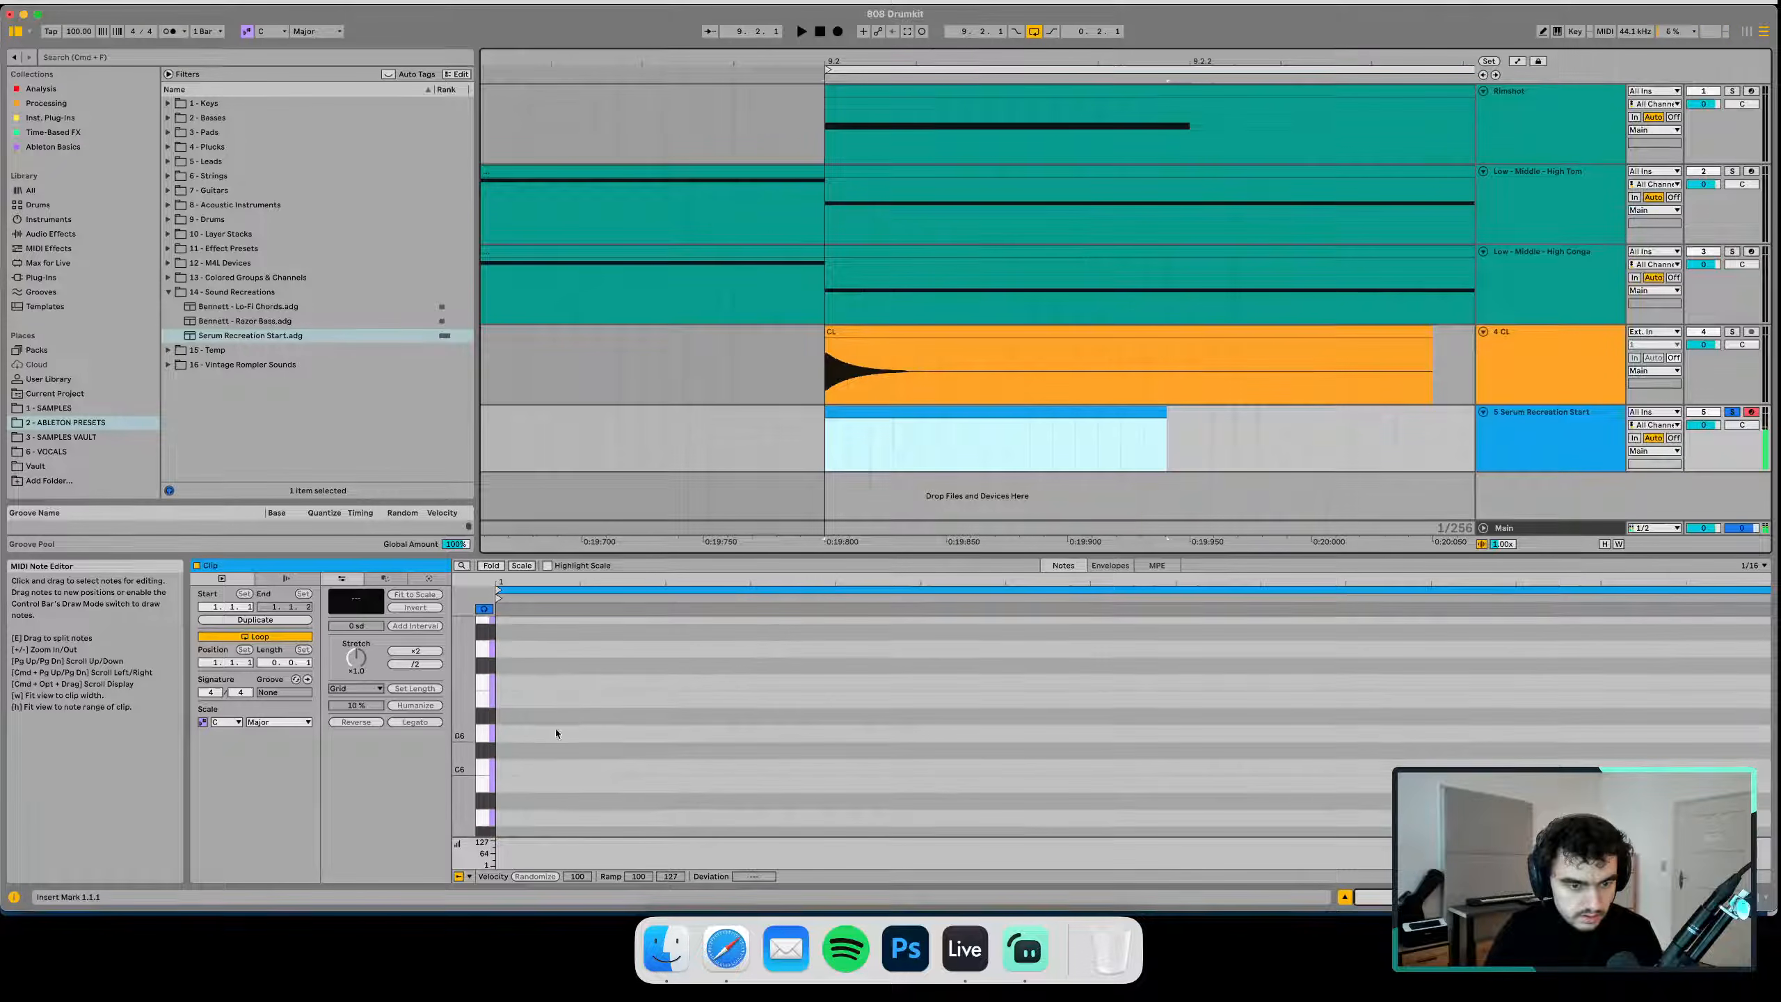
double_click(555, 734)
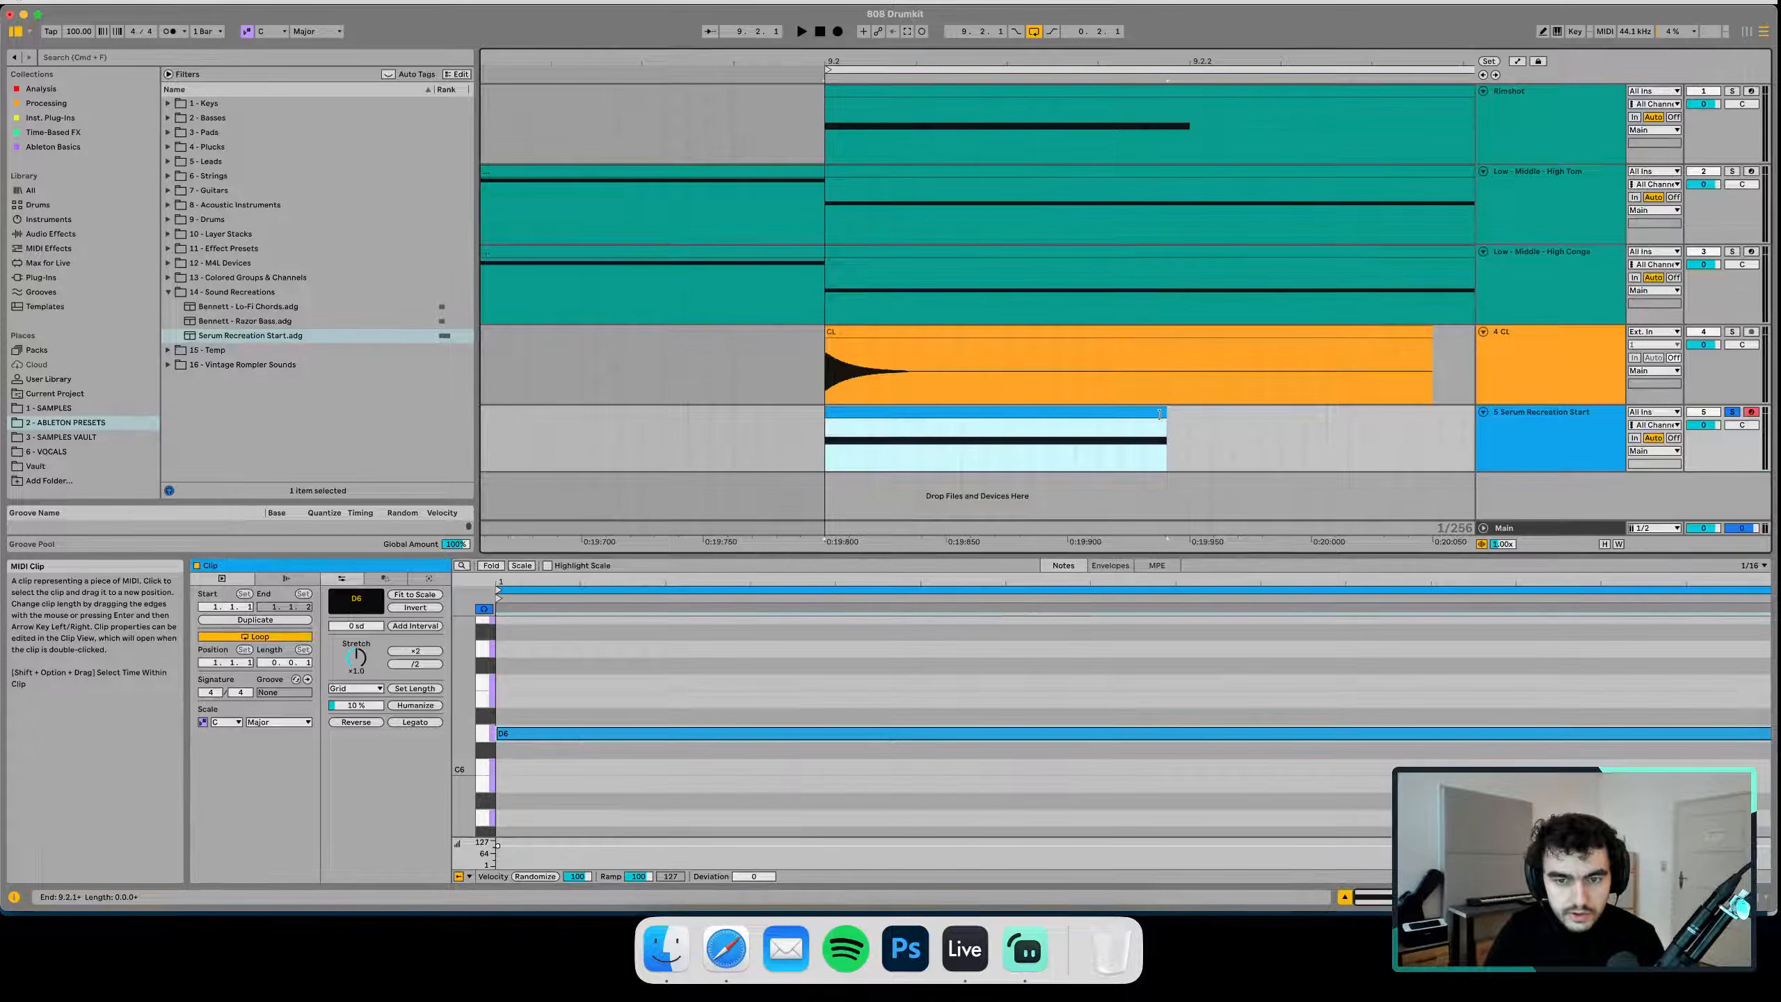
Shorten the D6 note to about a third of the clip's length and trim the MIDI clip to match it
left_click(978, 660)
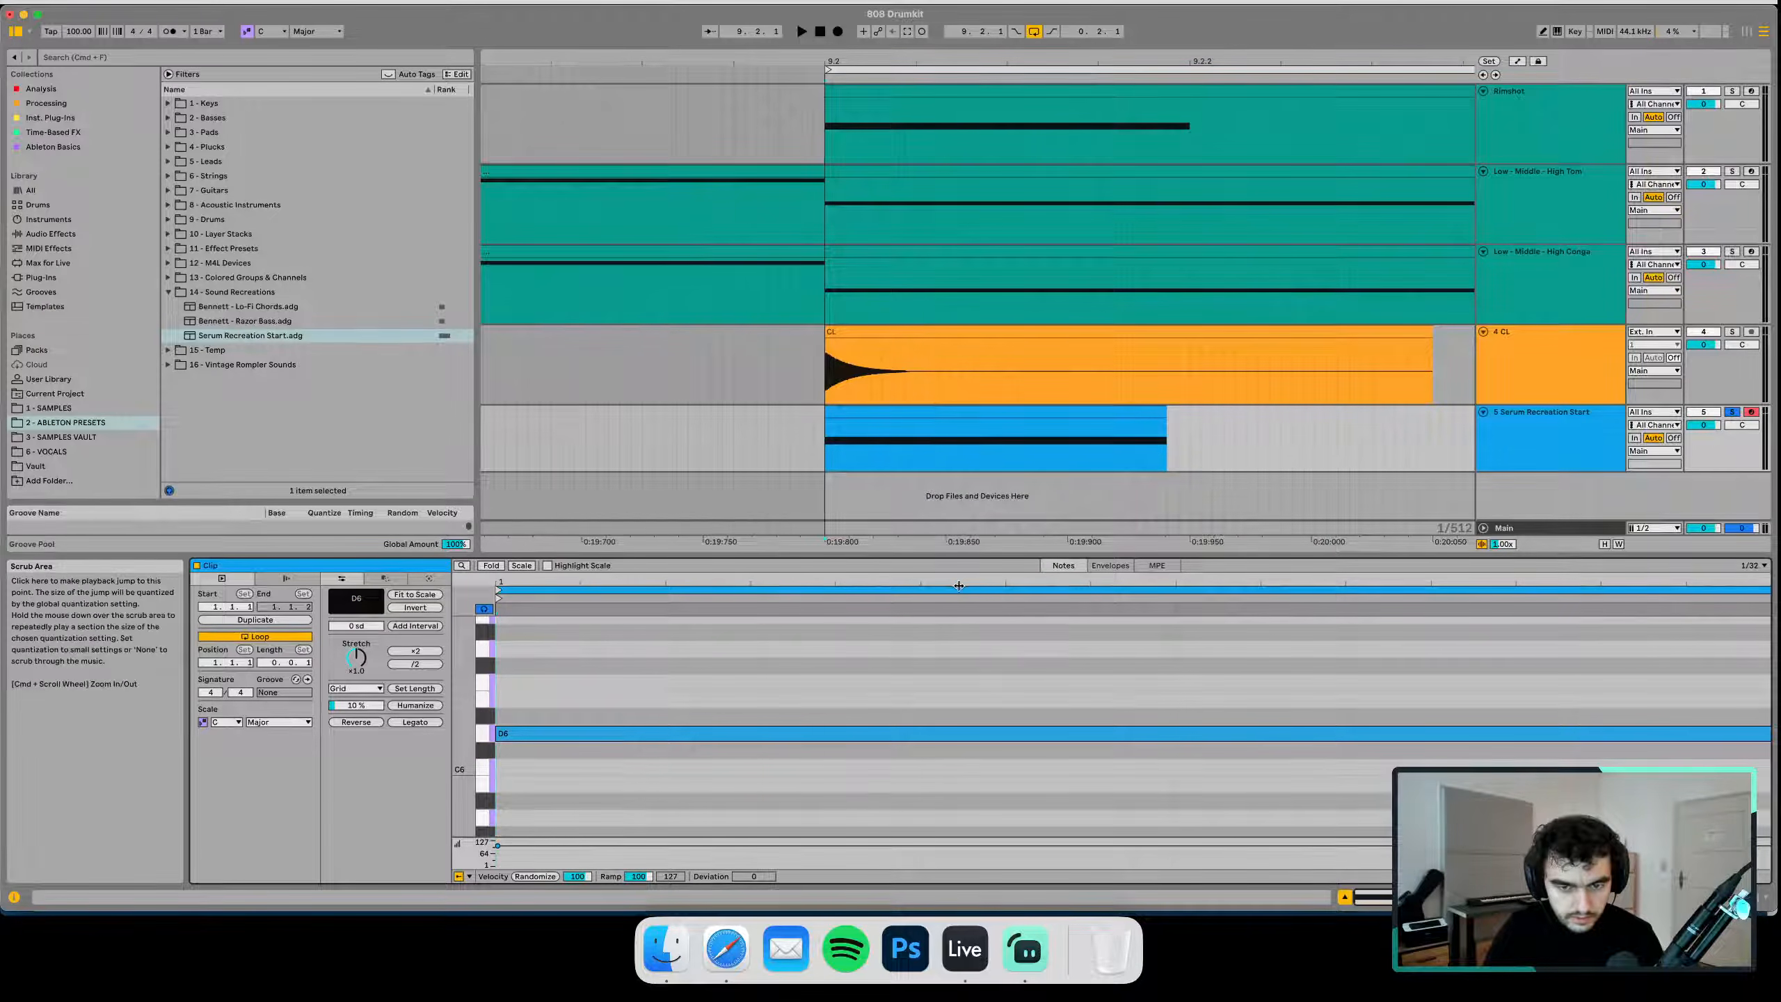
left_click_drag(960, 583, 960, 572)
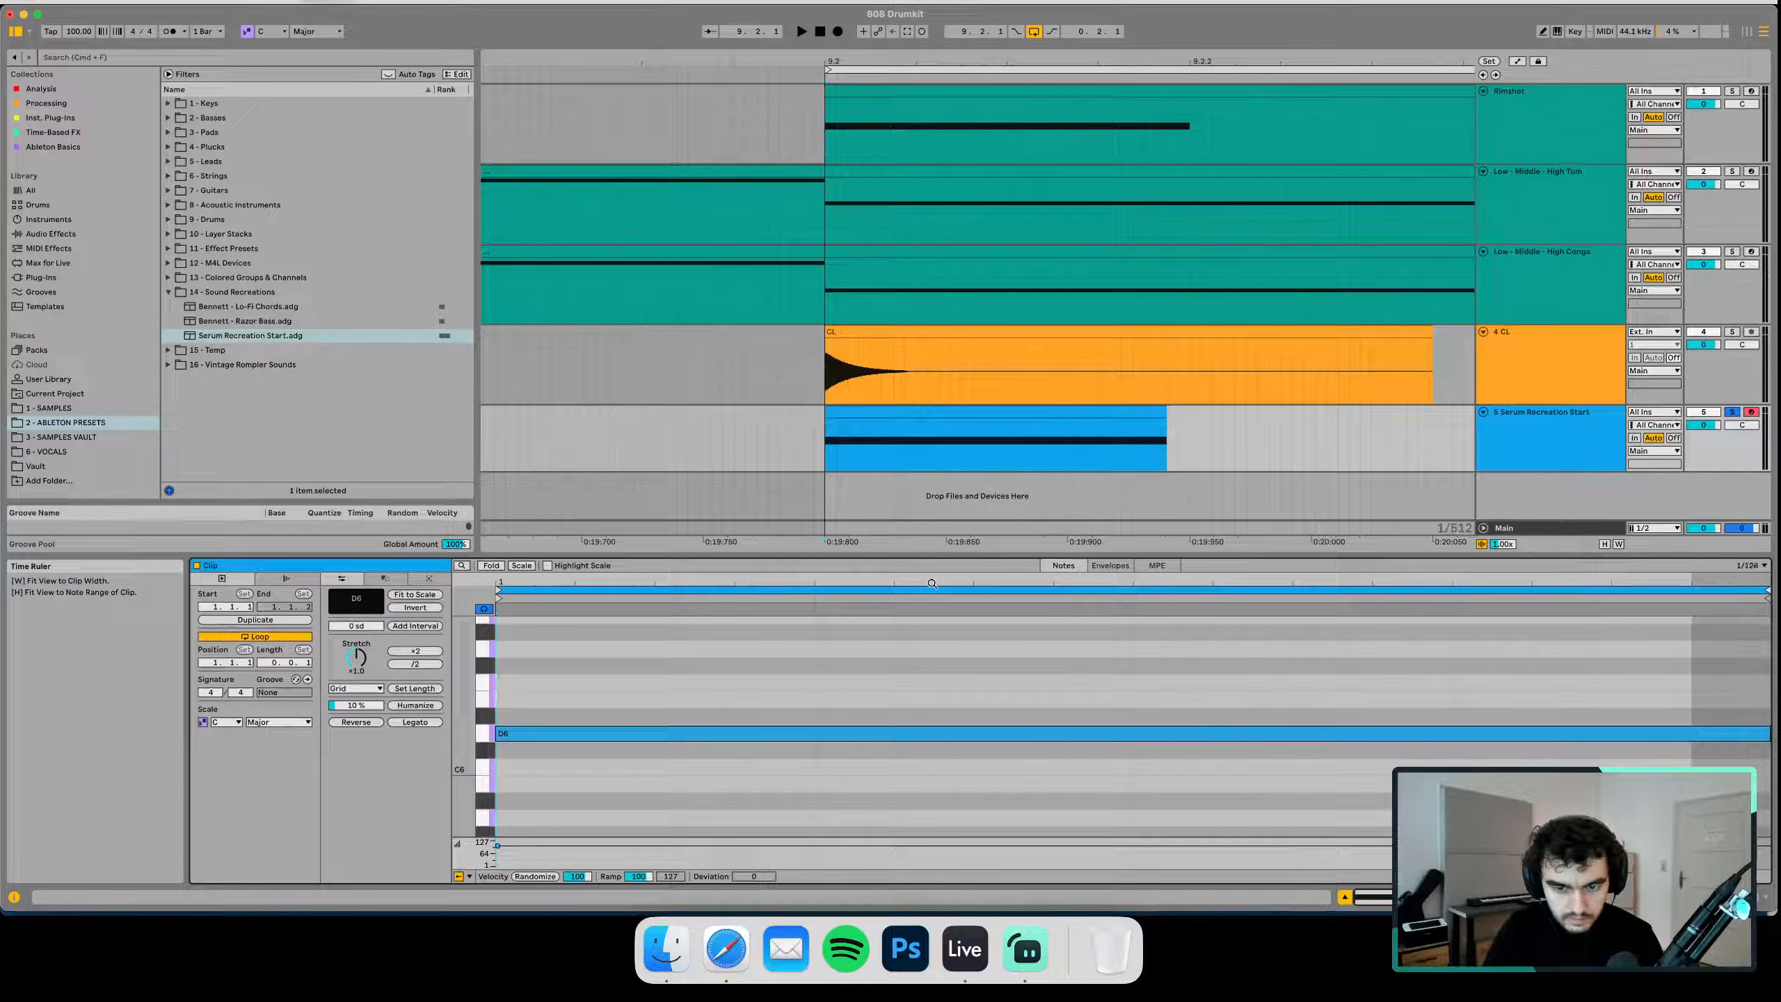
left_click(1768, 733)
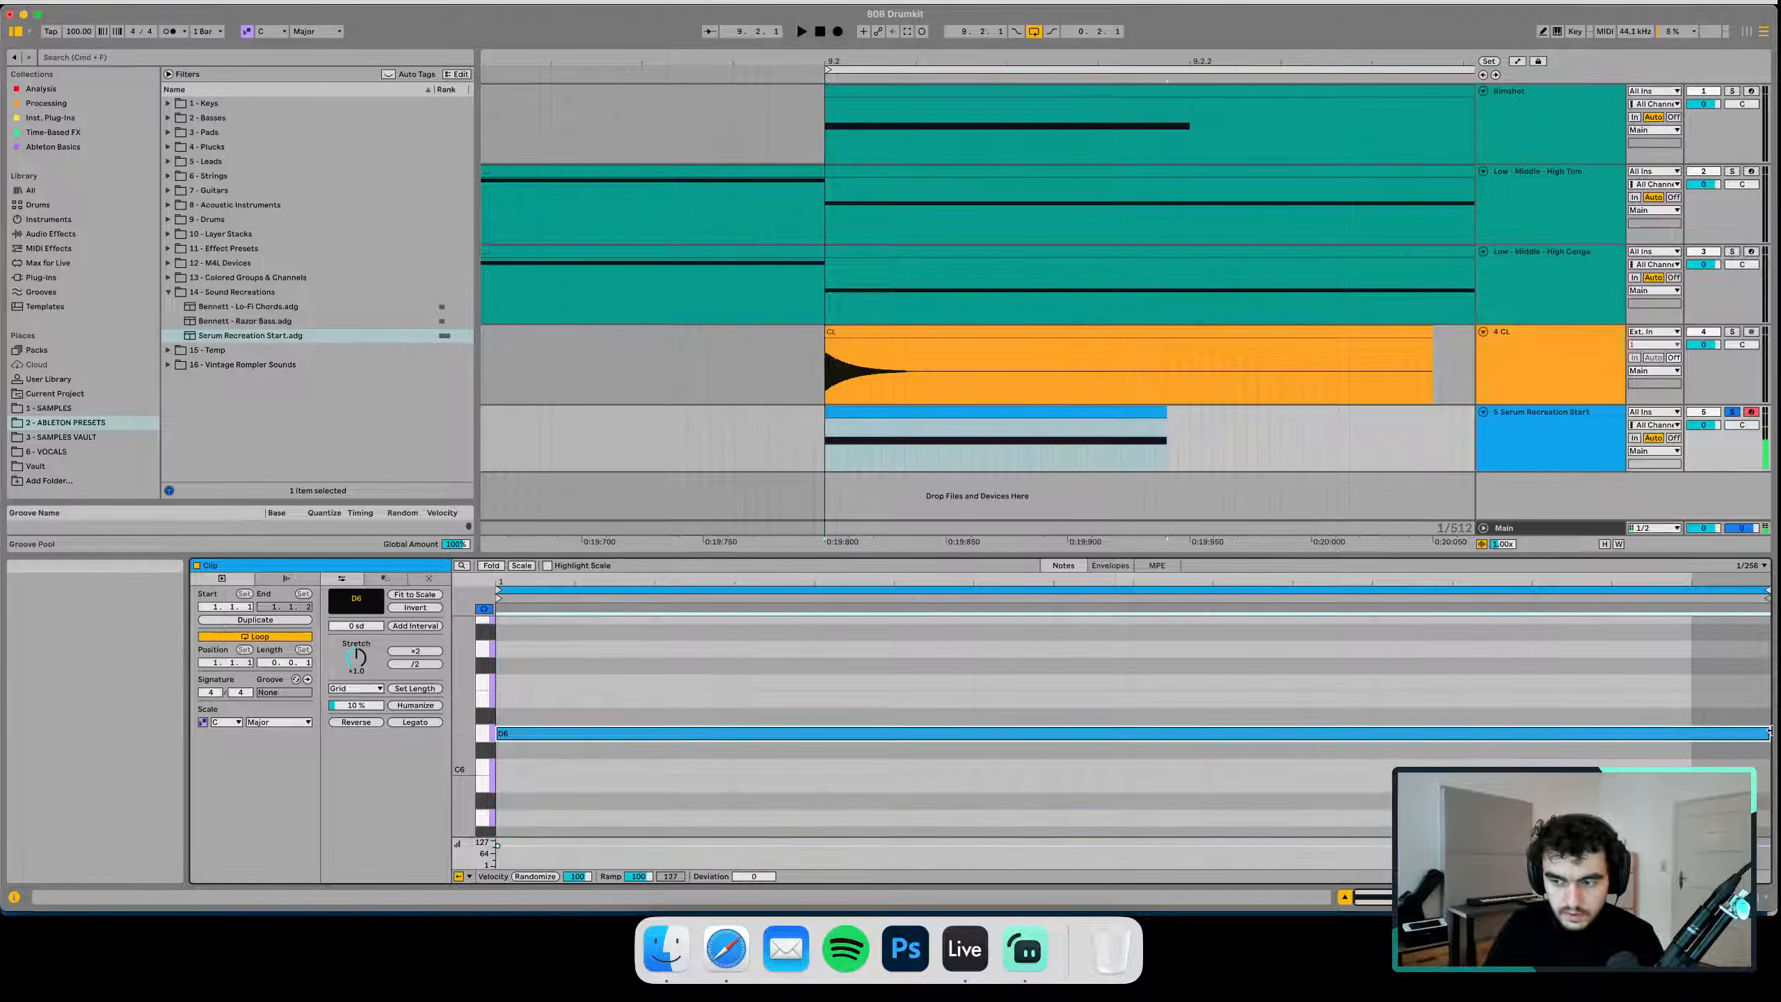
left_click_drag(1768, 733, 923, 745)
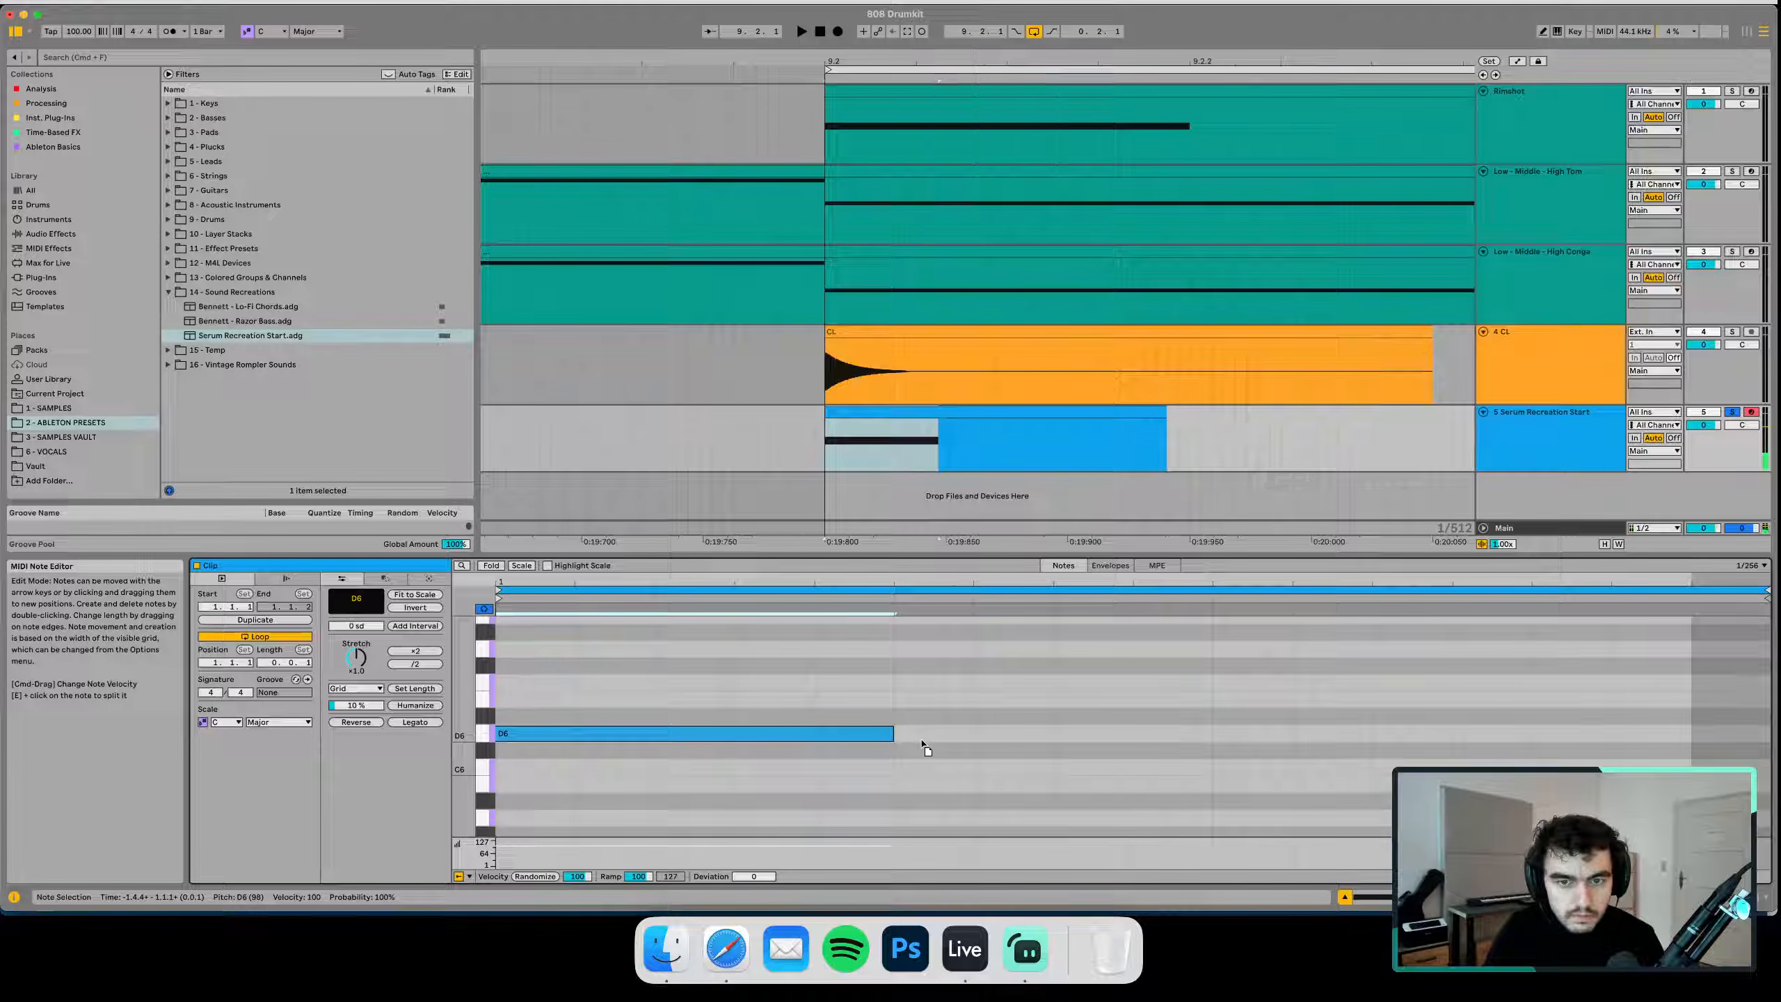
left_click_drag(1165, 415, 936, 420)
left_click(1007, 441)
mouse_move(895, 62)
left_mouse_down()
mouse_move(895, 17)
mouse_move(895, 66)
left_mouse_up()
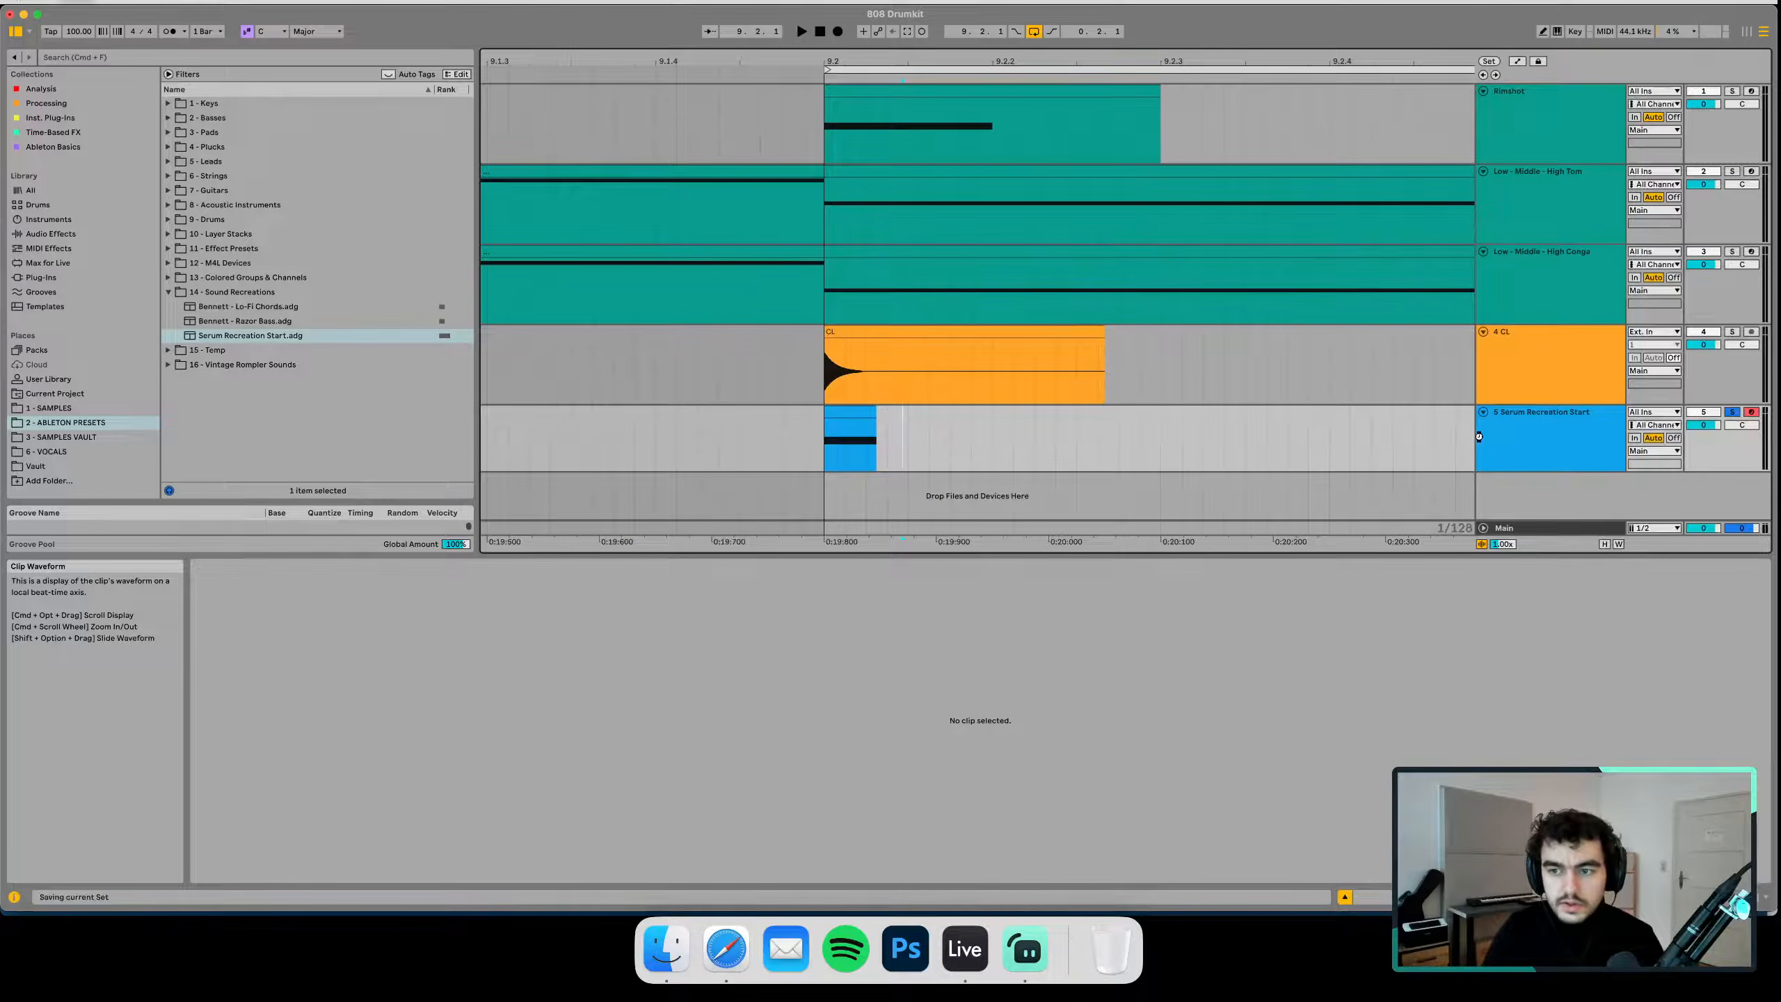
Rename the Serum Recreation Start track as Clave, and open its Serum and Pro-Q 3 devices
left_click(1526, 439)
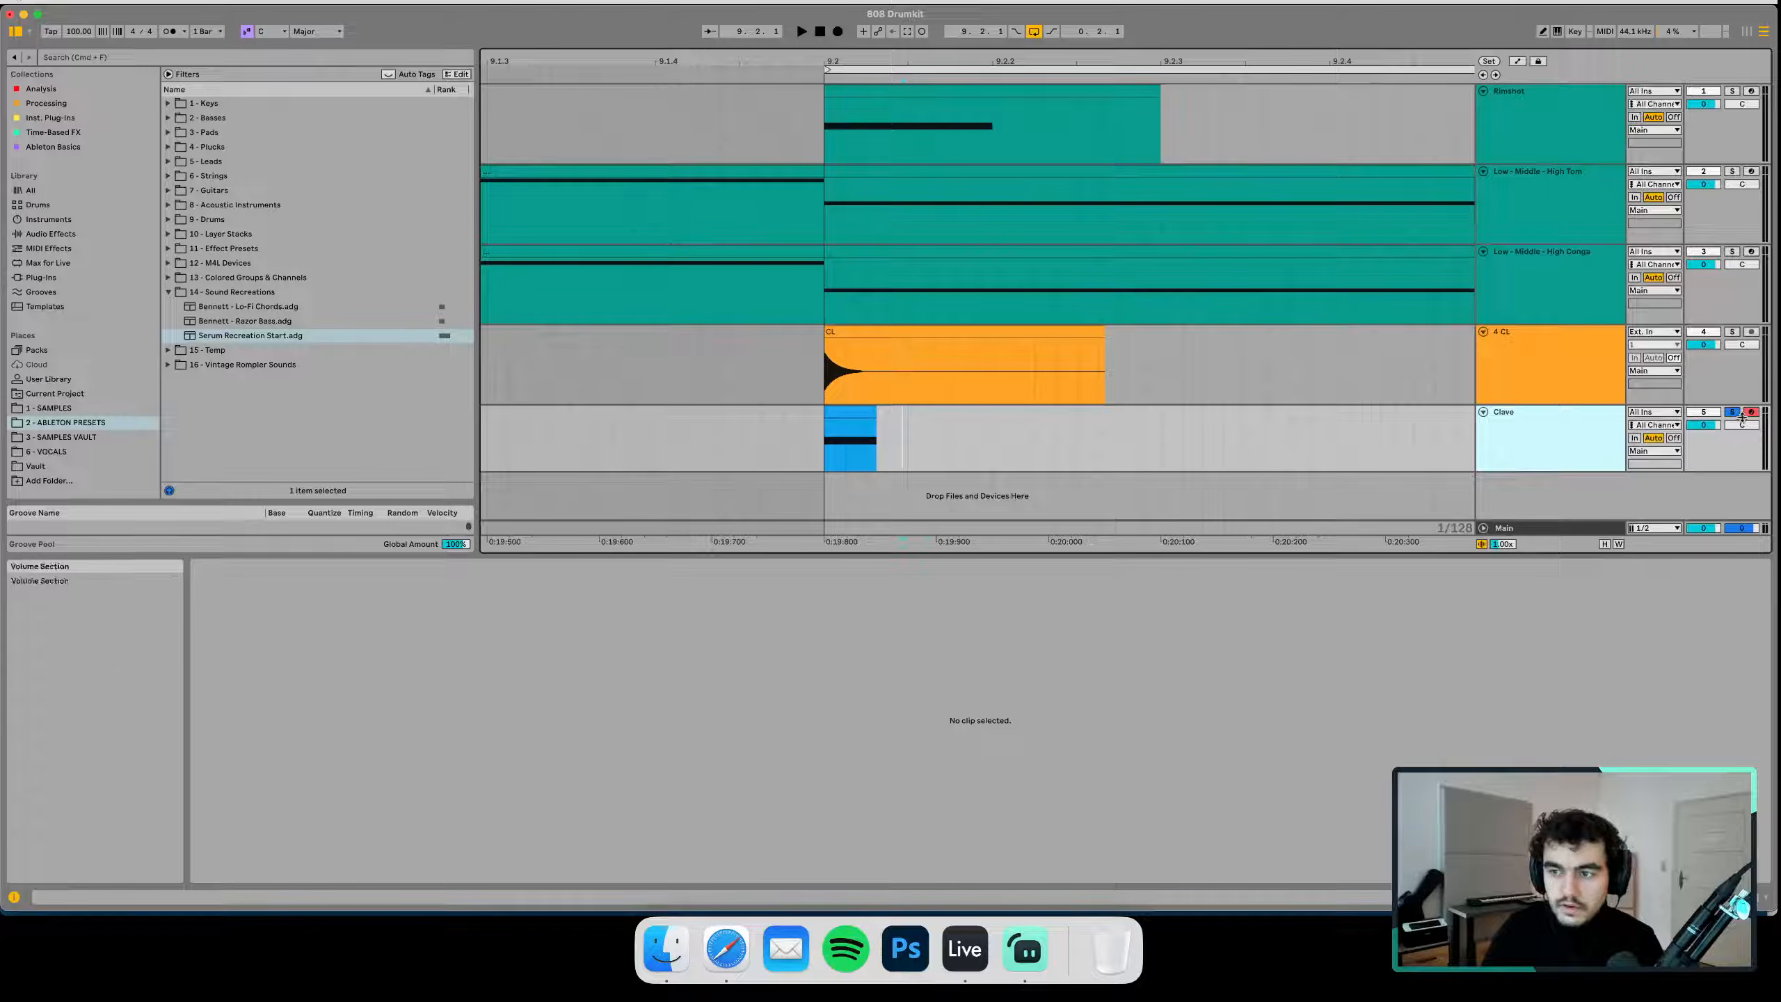
double_click(1530, 440)
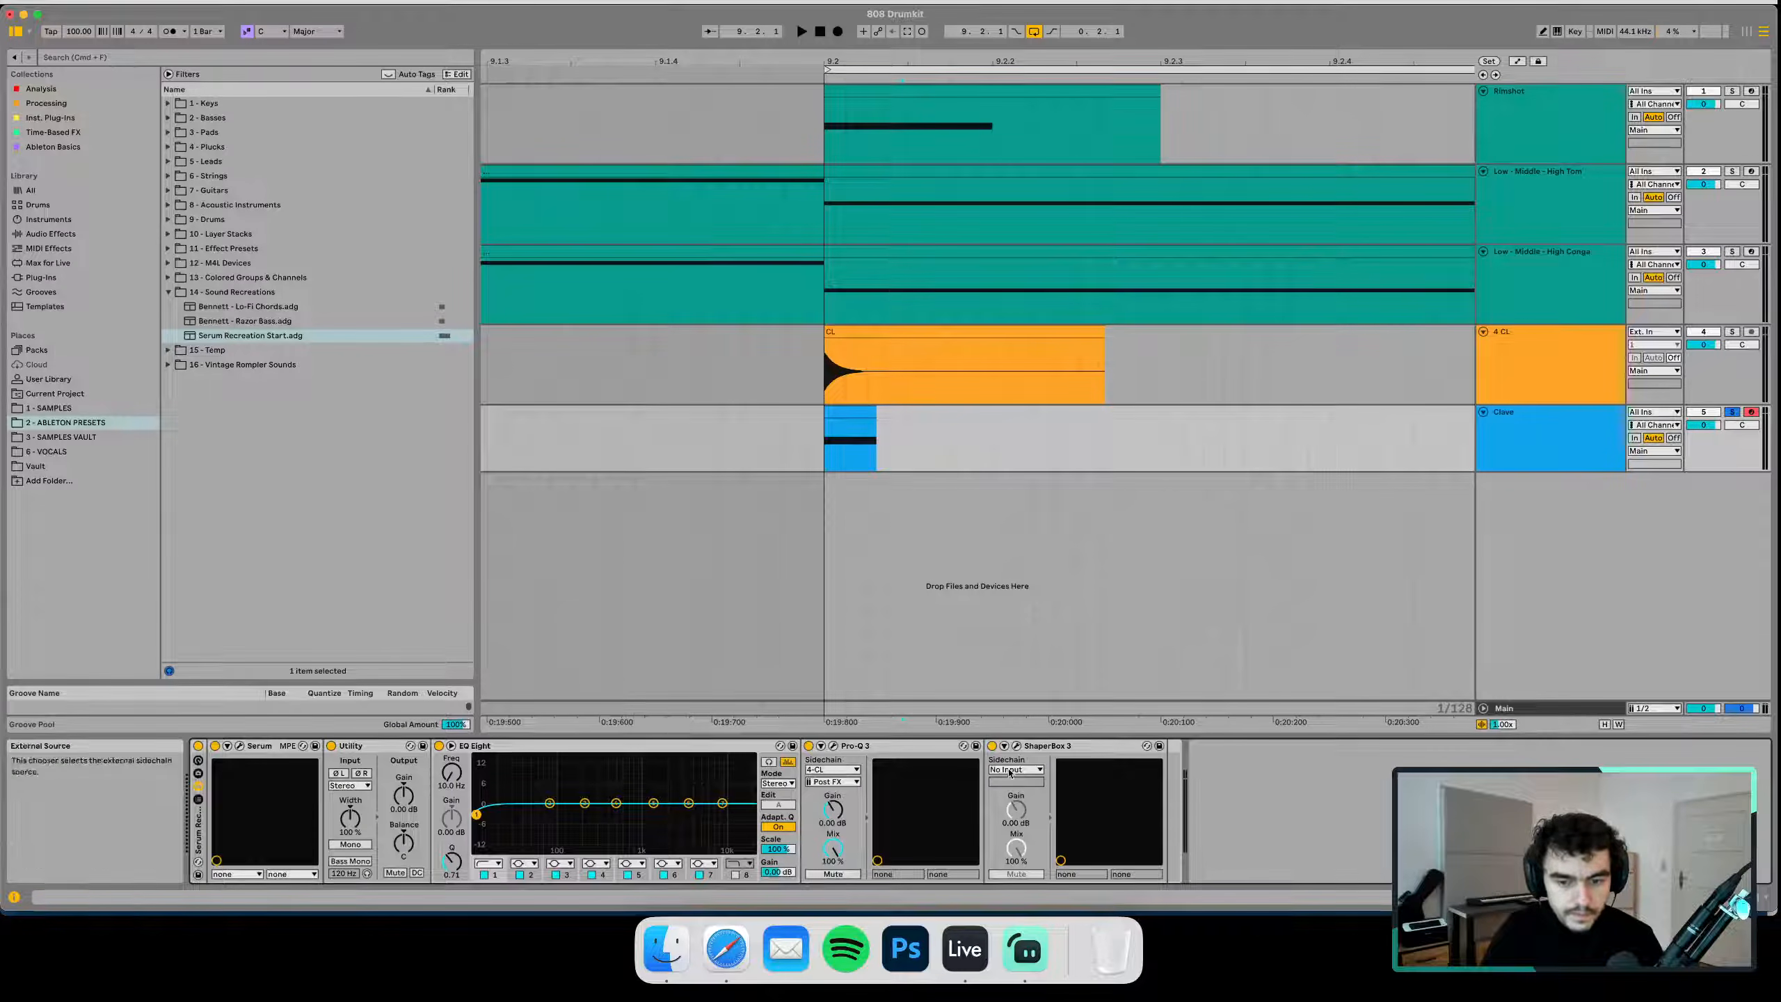
left_click(239, 746)
left_click(833, 750)
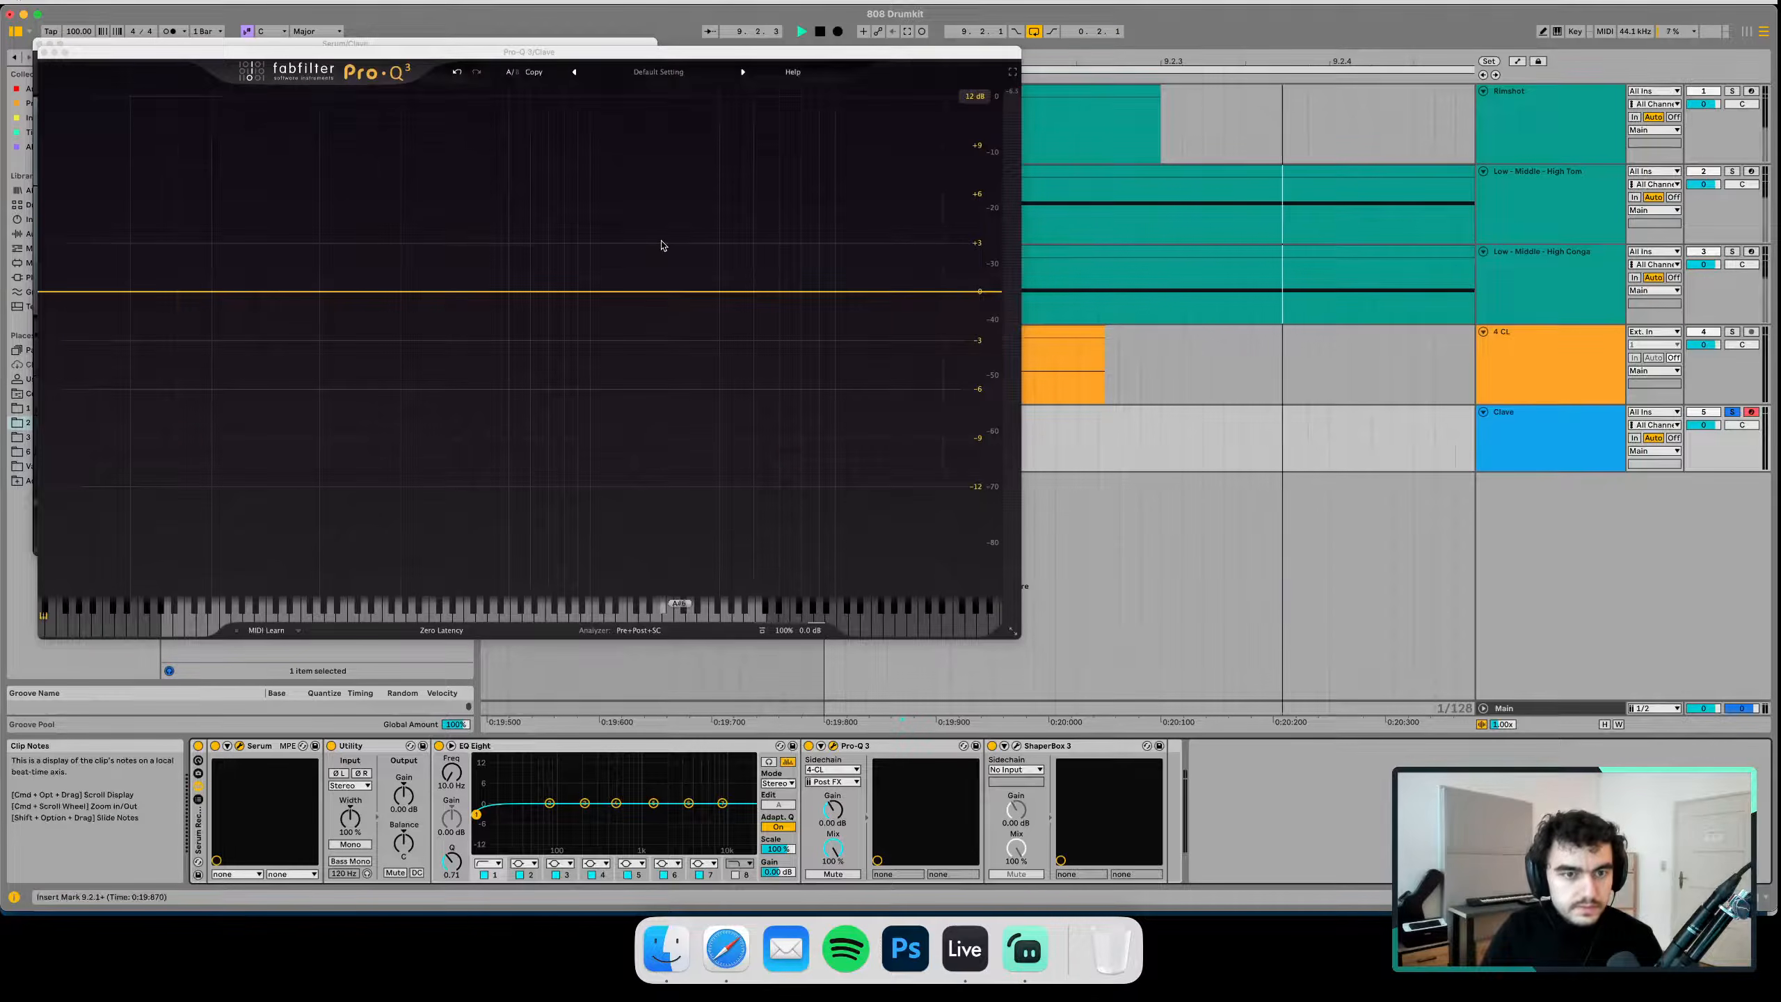
Arrange the Pro-Q 3 window clear of Serum and the Clave clip, and play the loop to view the spectrum
left_click_drag(778, 50, 1065, 420)
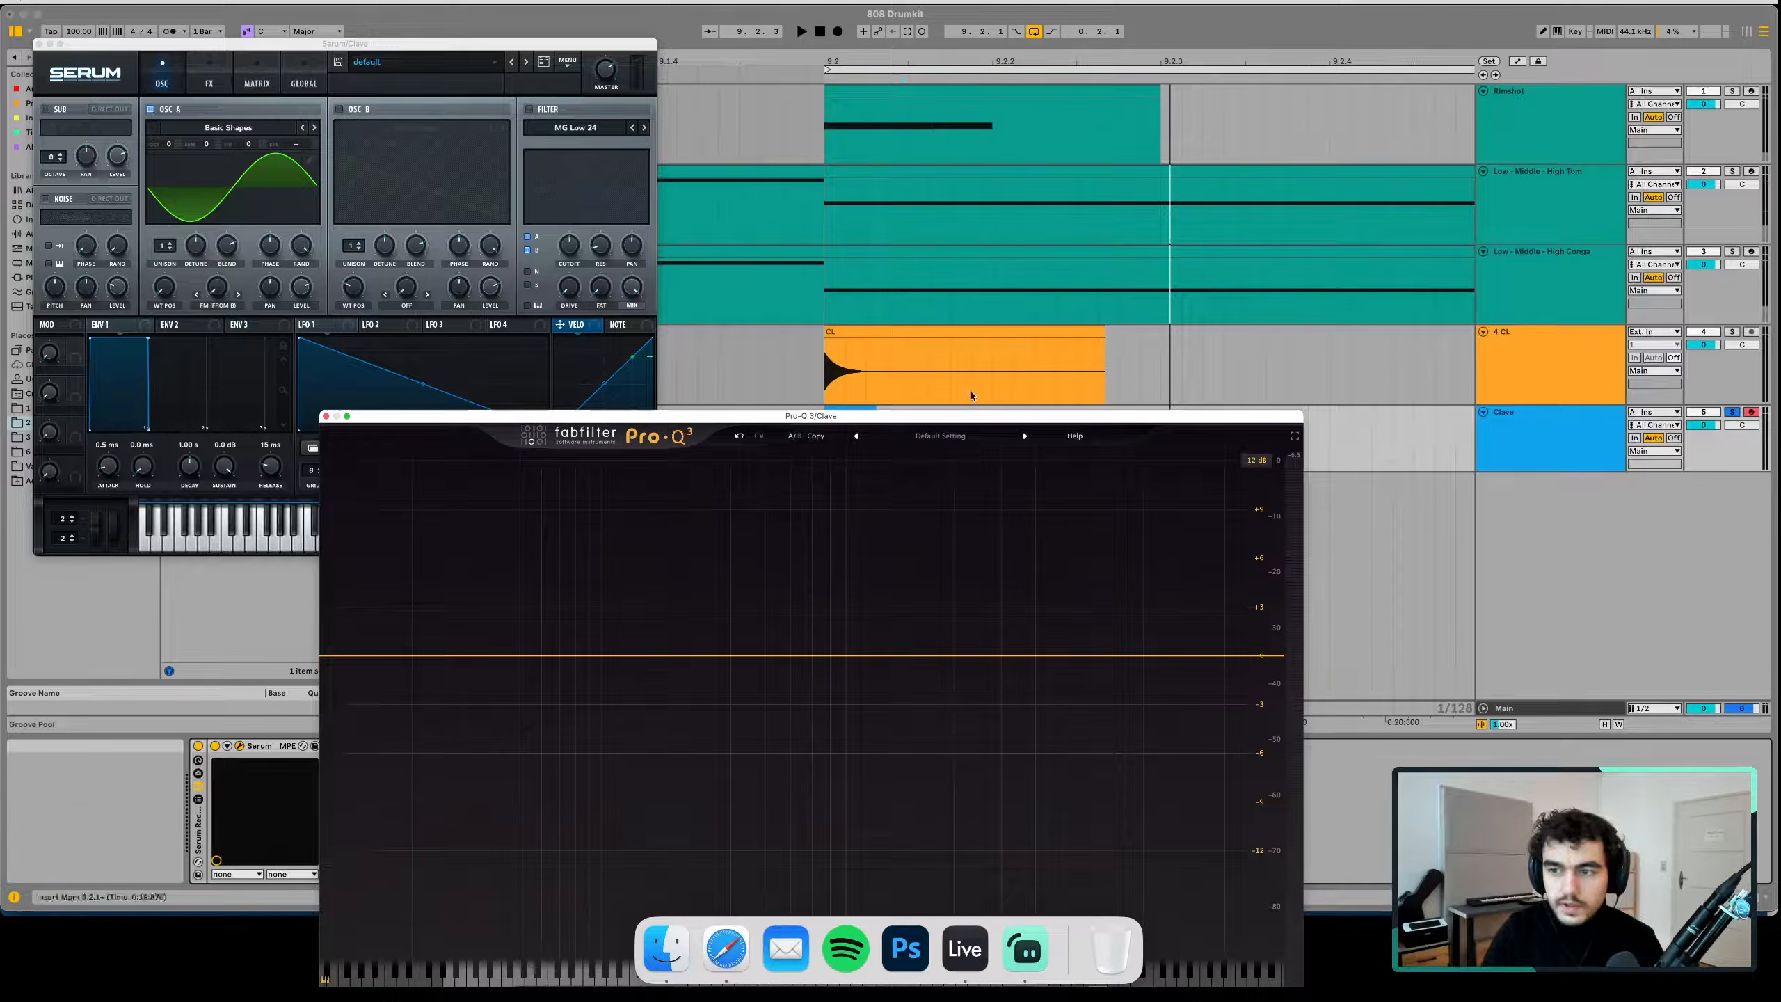
left_click_drag(841, 416, 891, 449)
key("space")
left_click(834, 431)
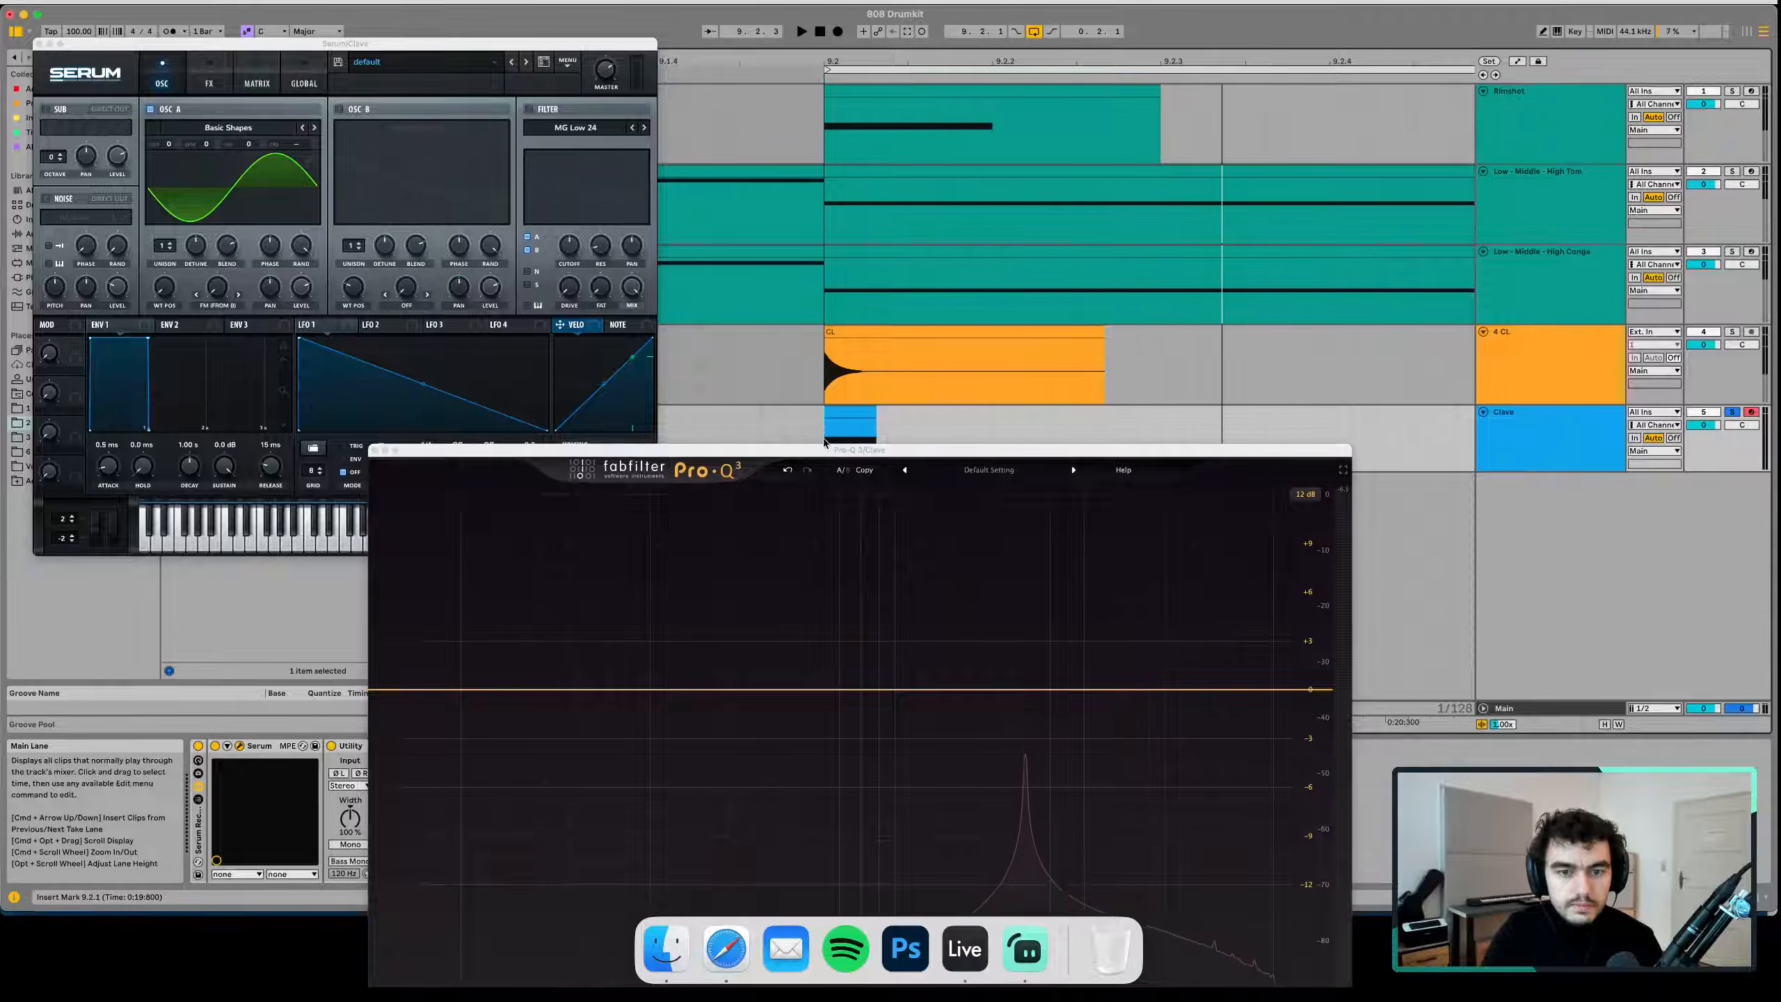
key("space")
left_click(971, 448)
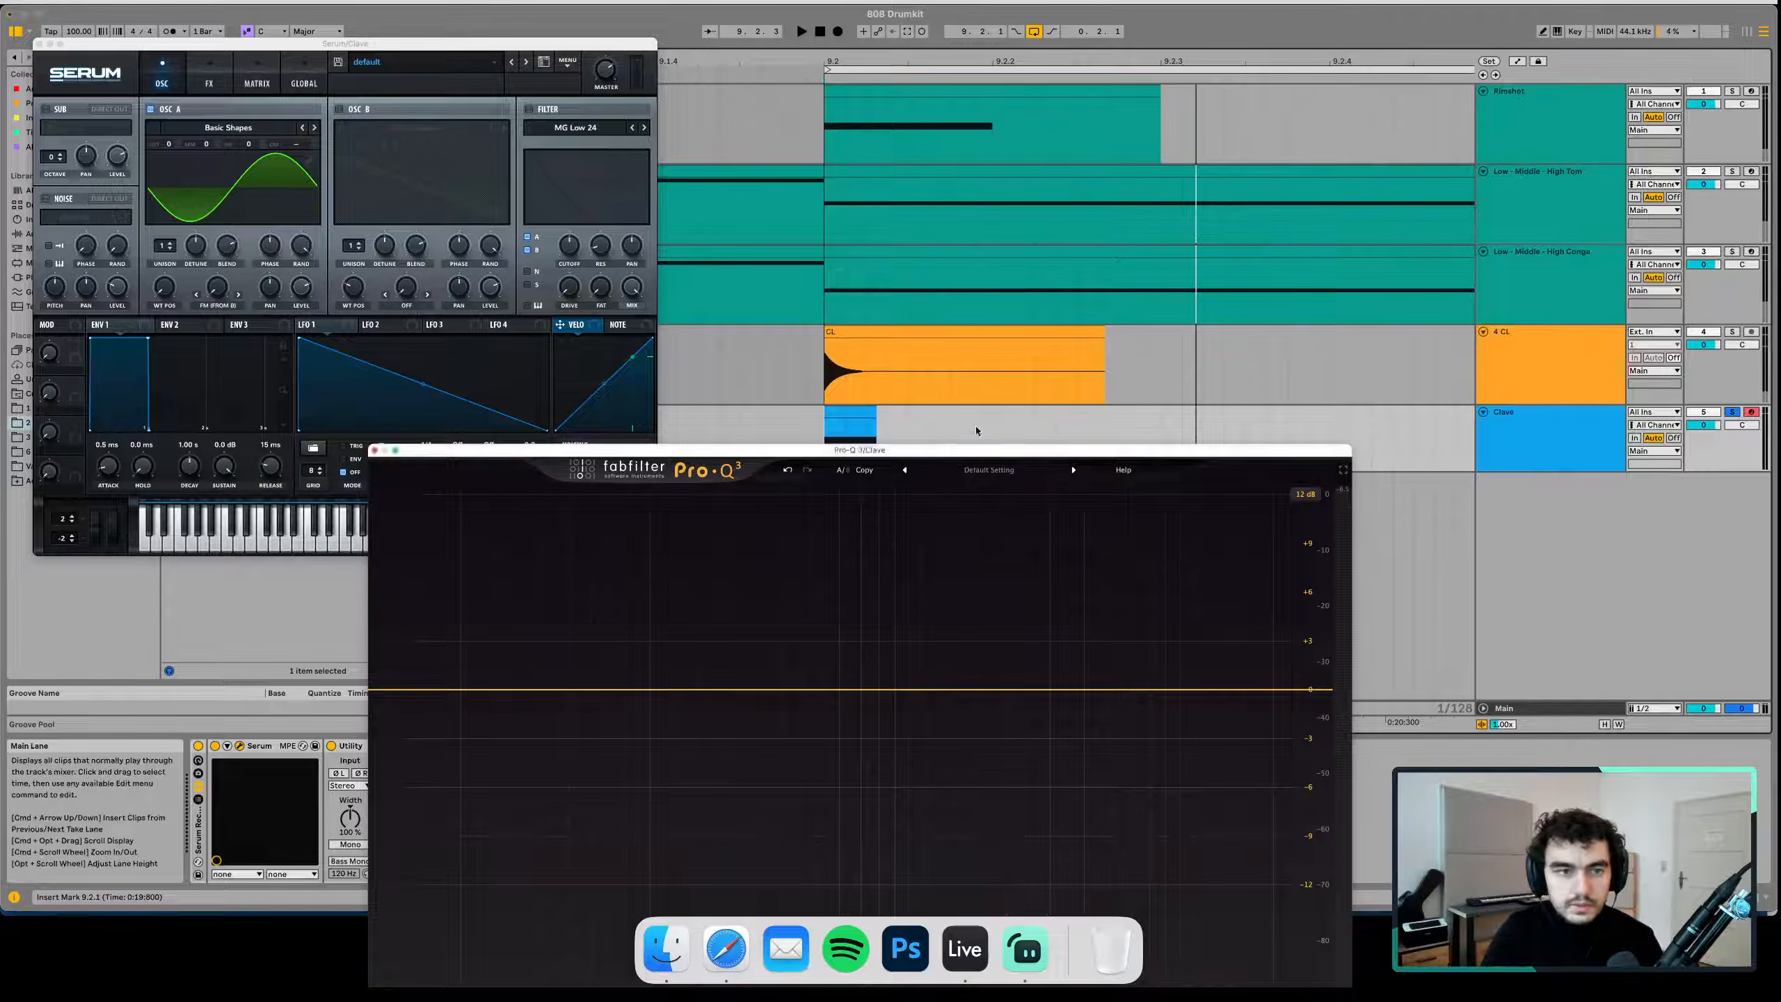
left_click_drag(967, 457, 1071, 581)
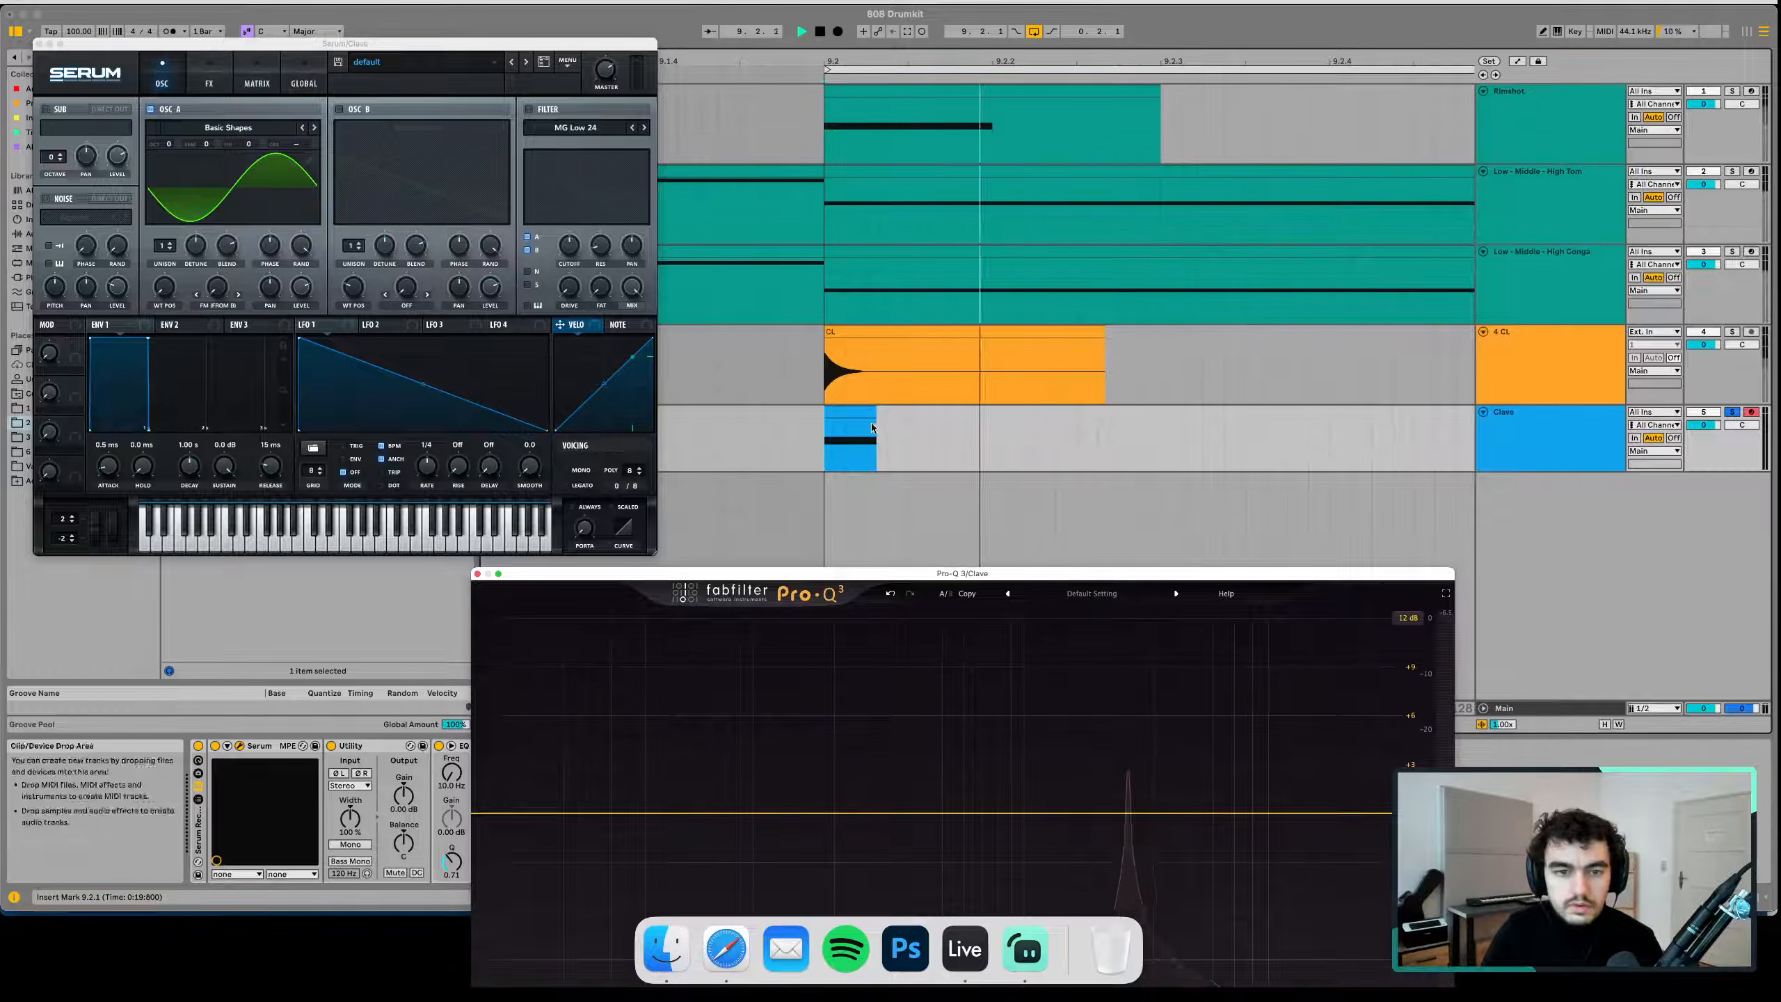
Open the Clave MIDI clip and replace its D#6 note with a short D6 note at the clip's start
left_click(842, 416)
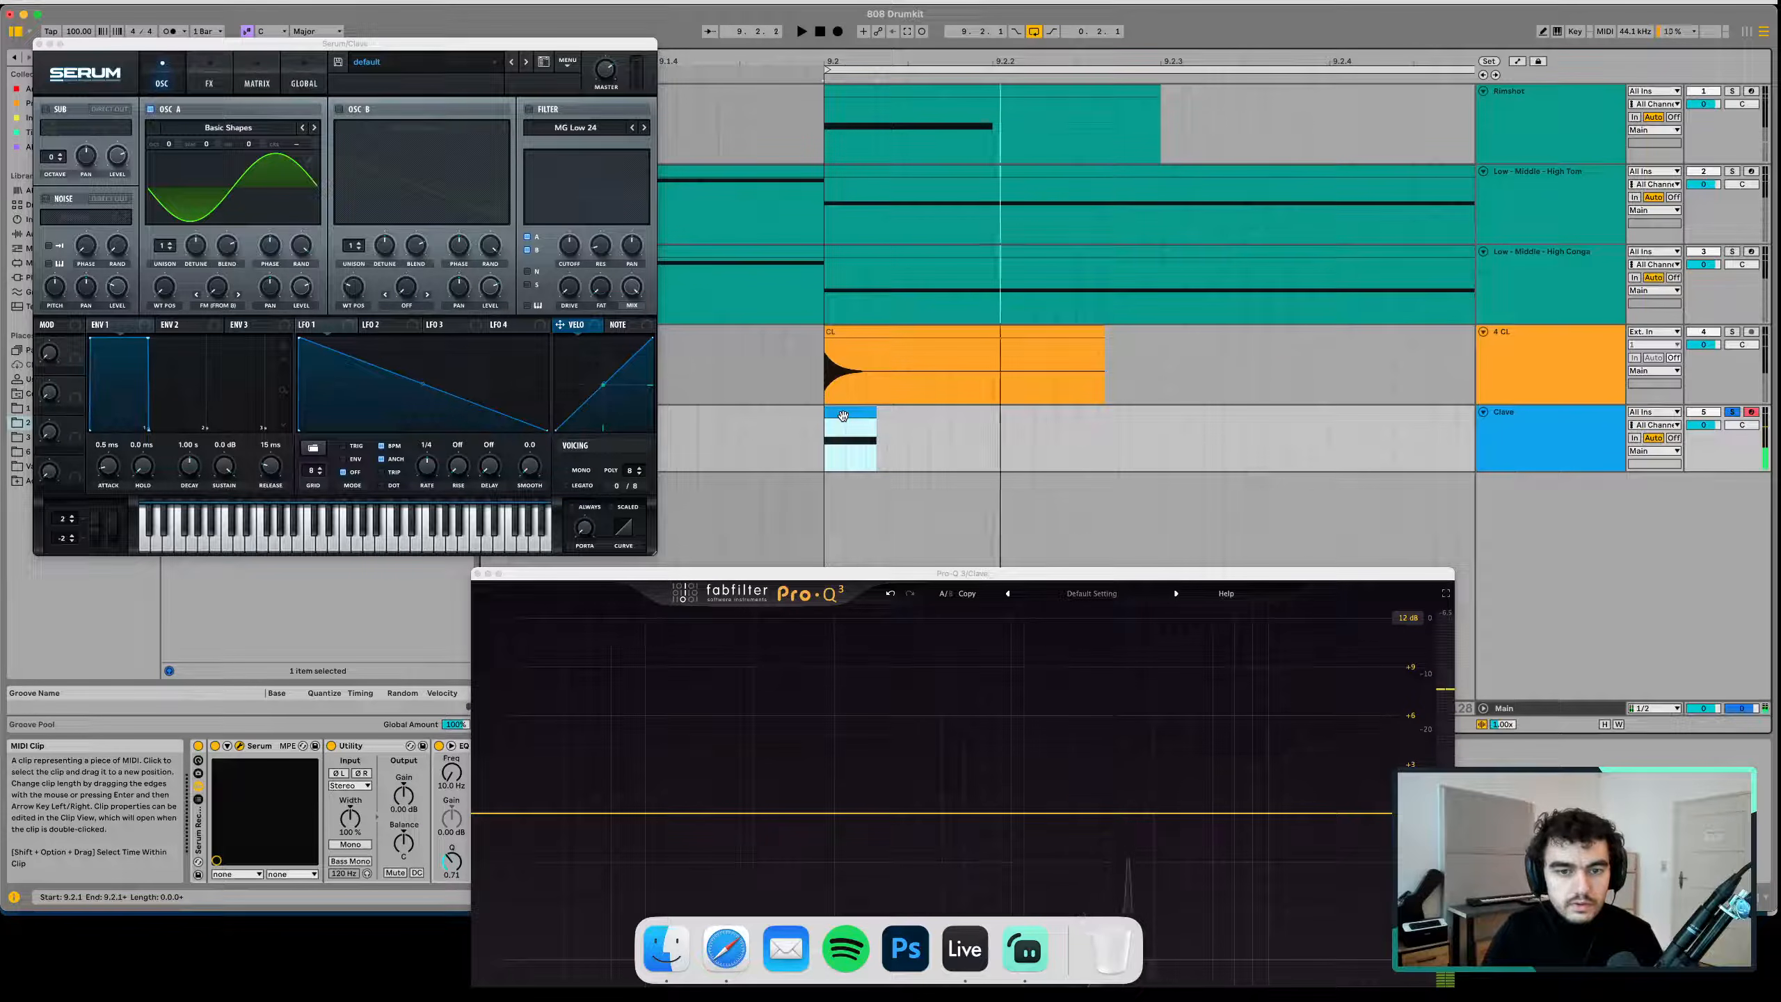
double_click(842, 416)
left_click(605, 733)
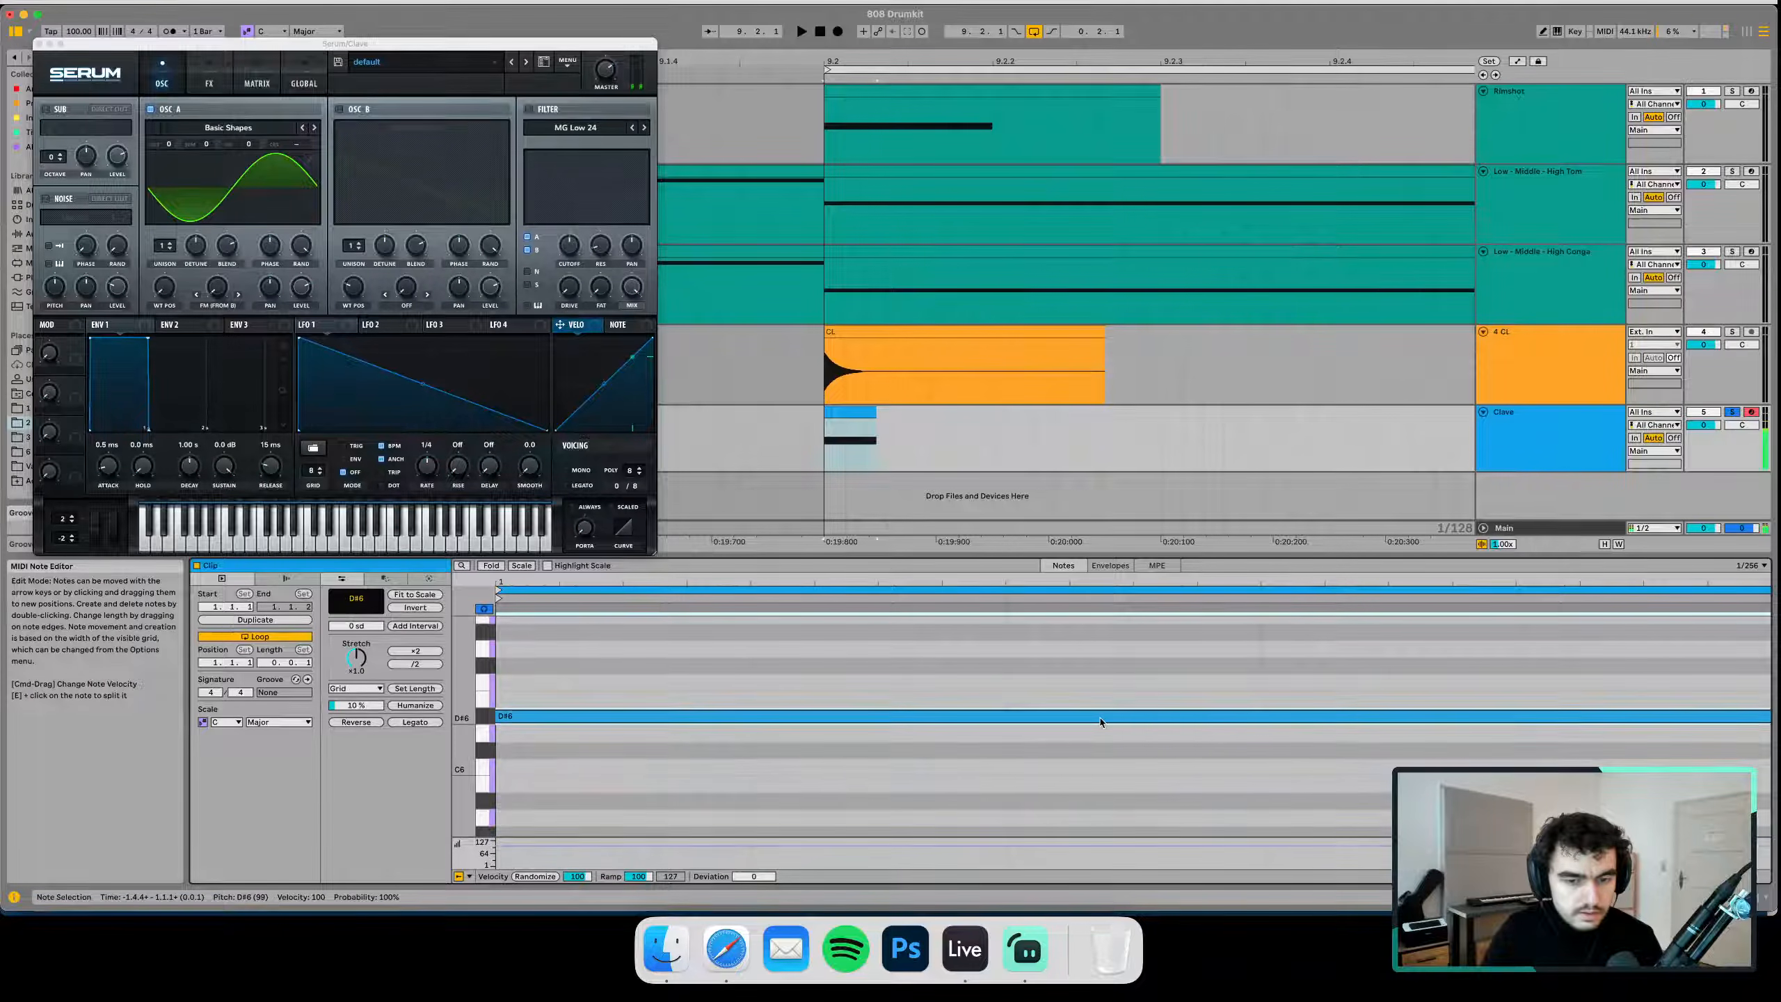
key("Delete")
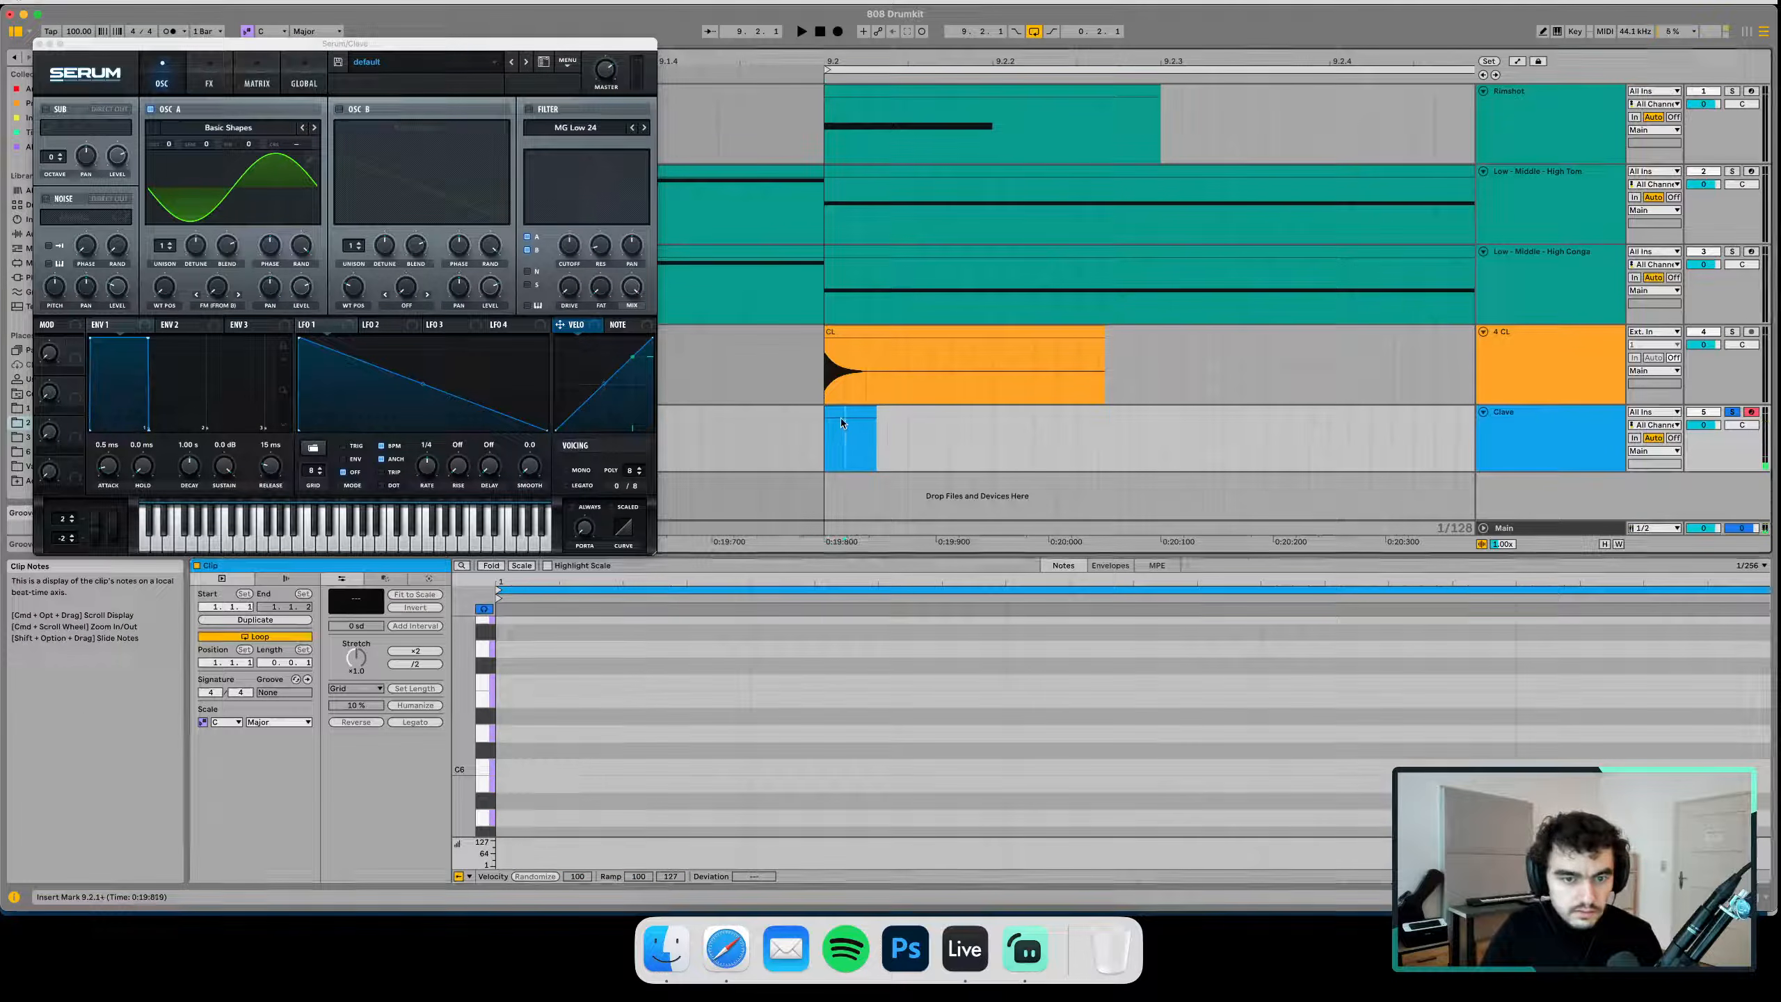
key("super+z")
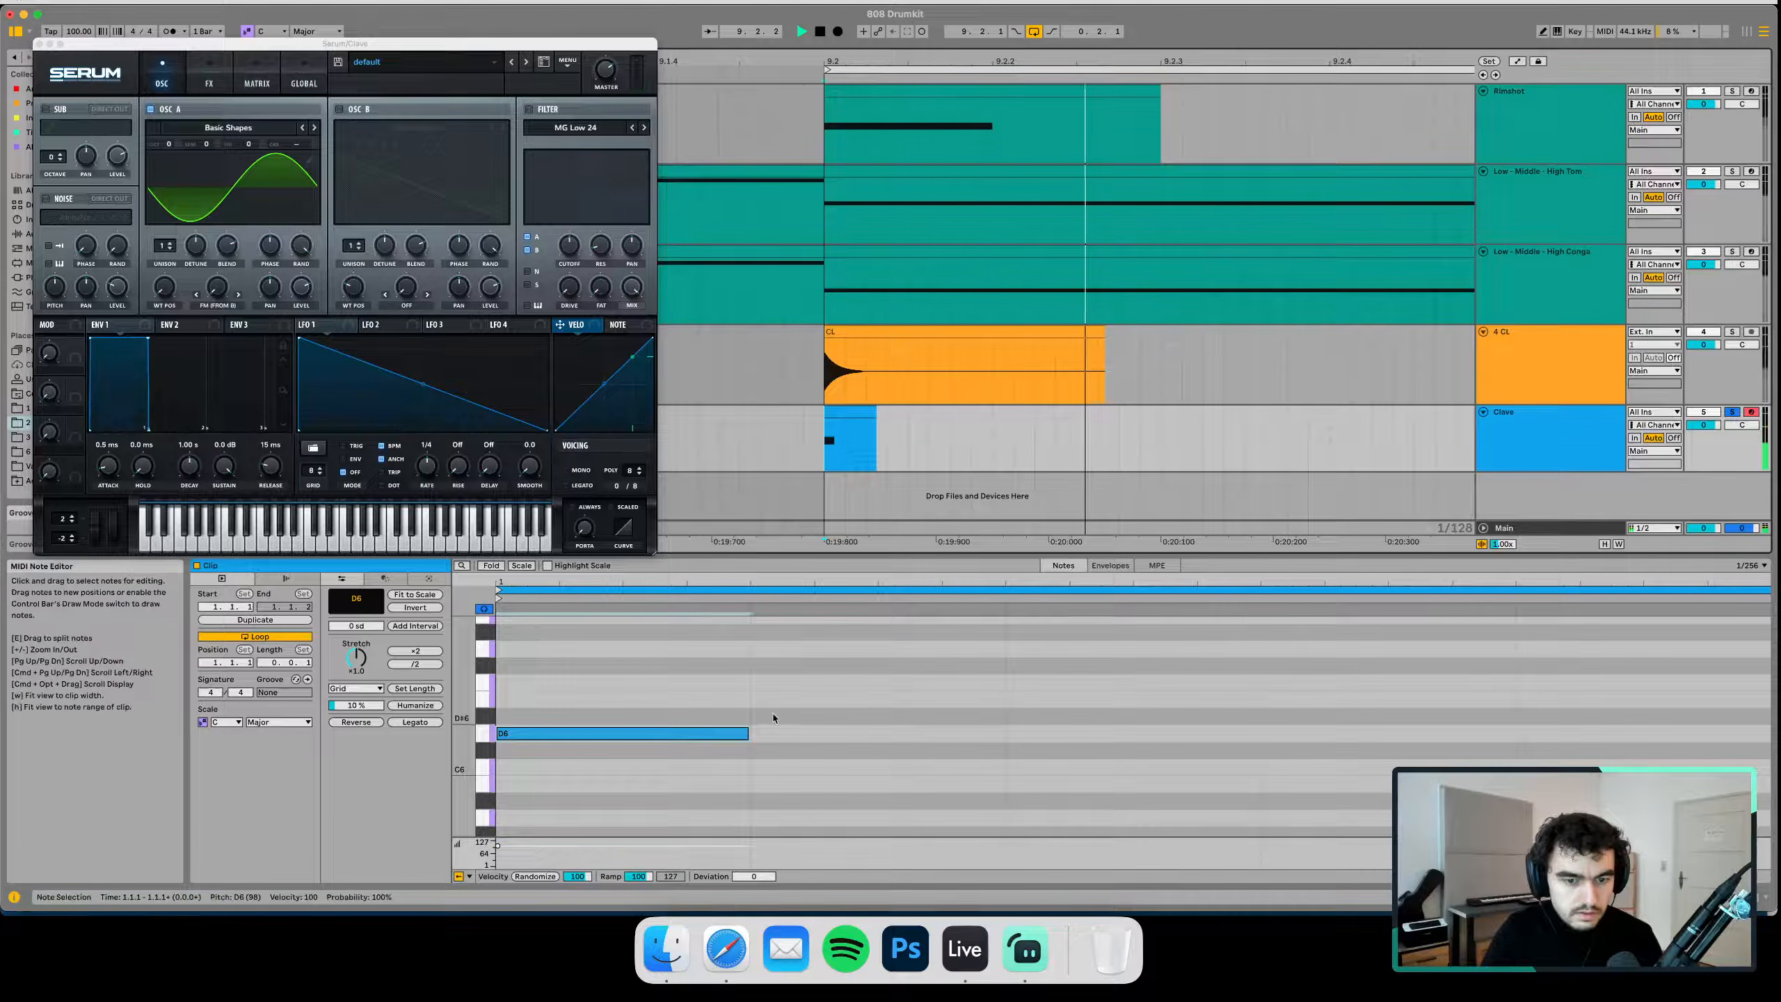
Extend the D6 note to fill the whole Clave clip and play it back
left_click_drag(746, 734, 1682, 712)
key("space")
key("space")
key("space")
key("space")
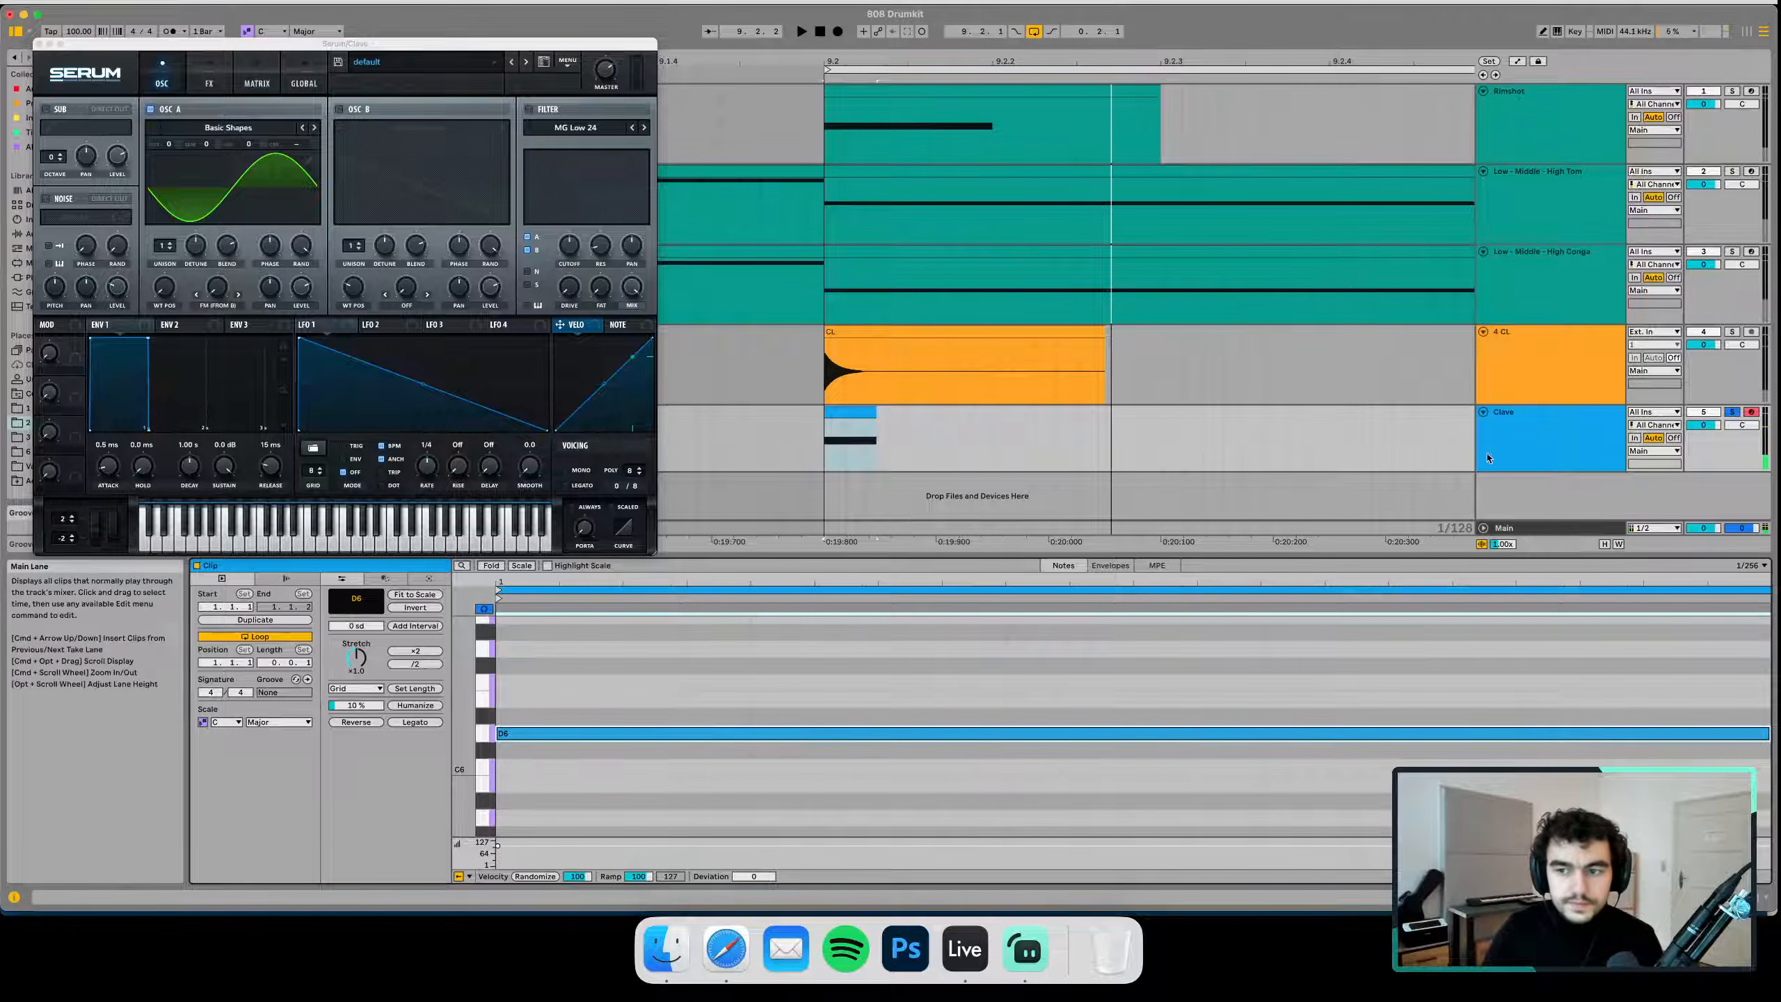
Show the Clave track's devices, reopen Pro-Q 3, and arrange its window beside the Serum window
left_click(1532, 434)
double_click(1540, 425)
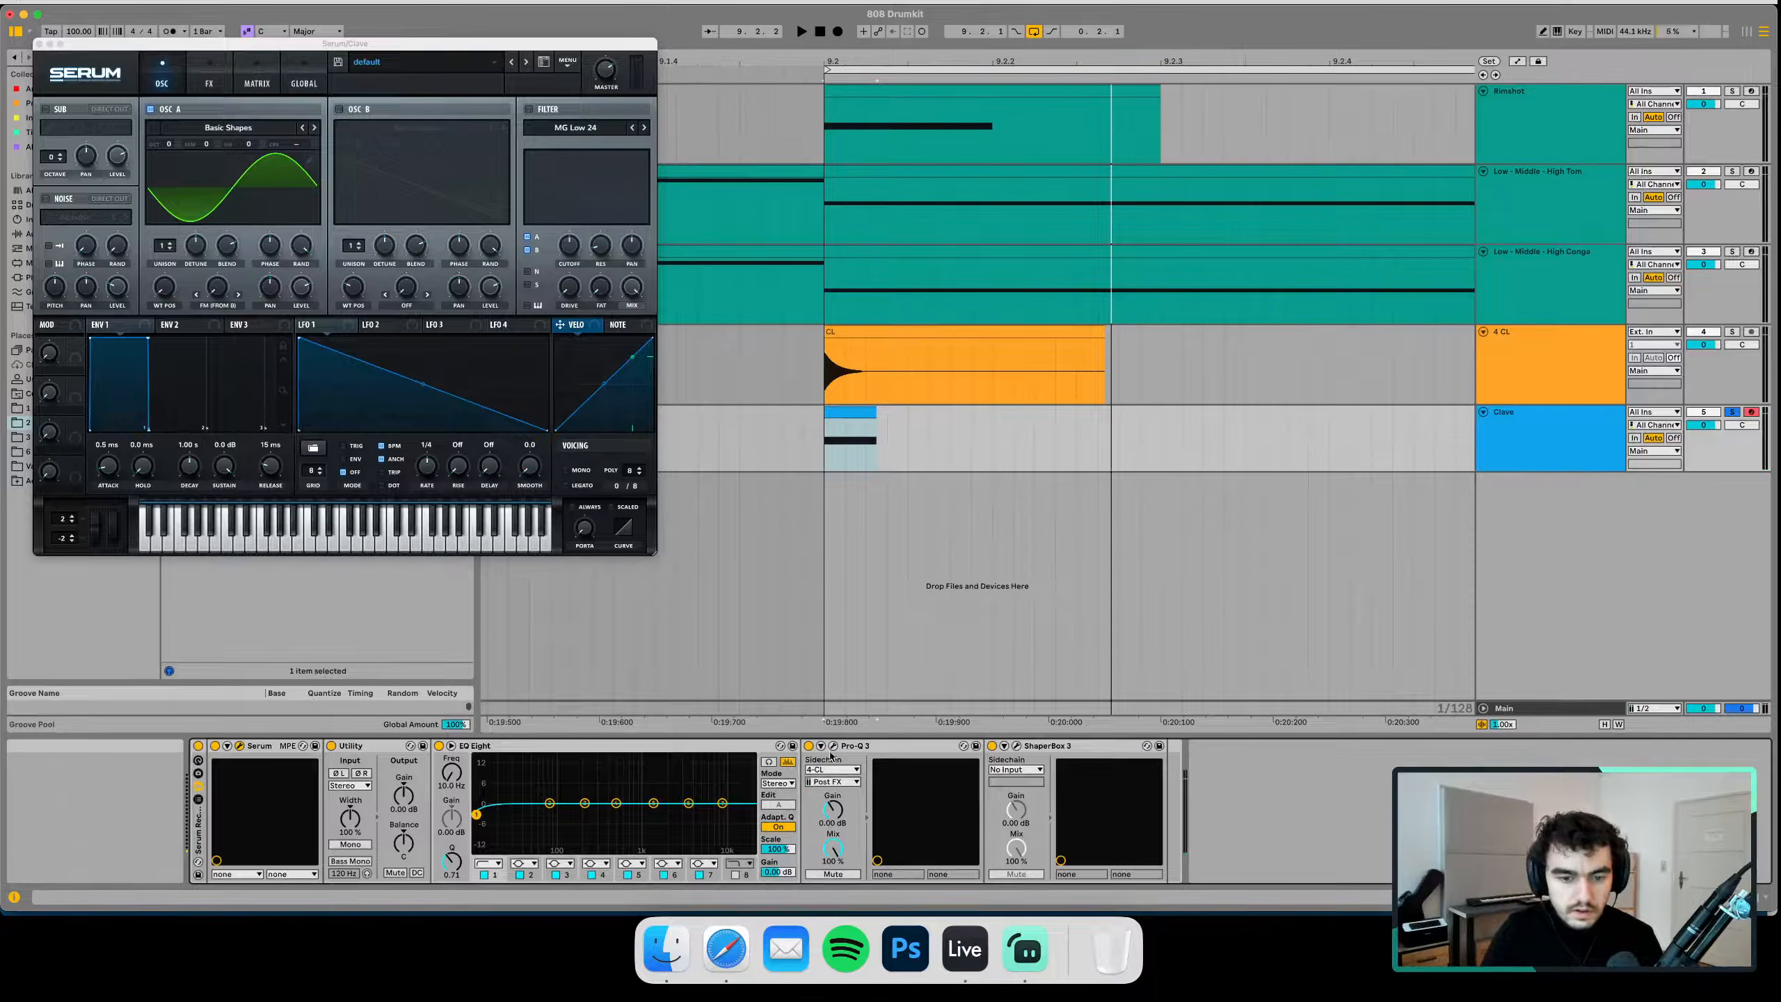
left_click(847, 747)
left_click_drag(644, 330, 742, 167)
left_click_drag(275, 56, 532, 442)
Set the Pro-Q 3 analyzer speed to Slow
left_click(1204, 735)
left_click(1191, 745)
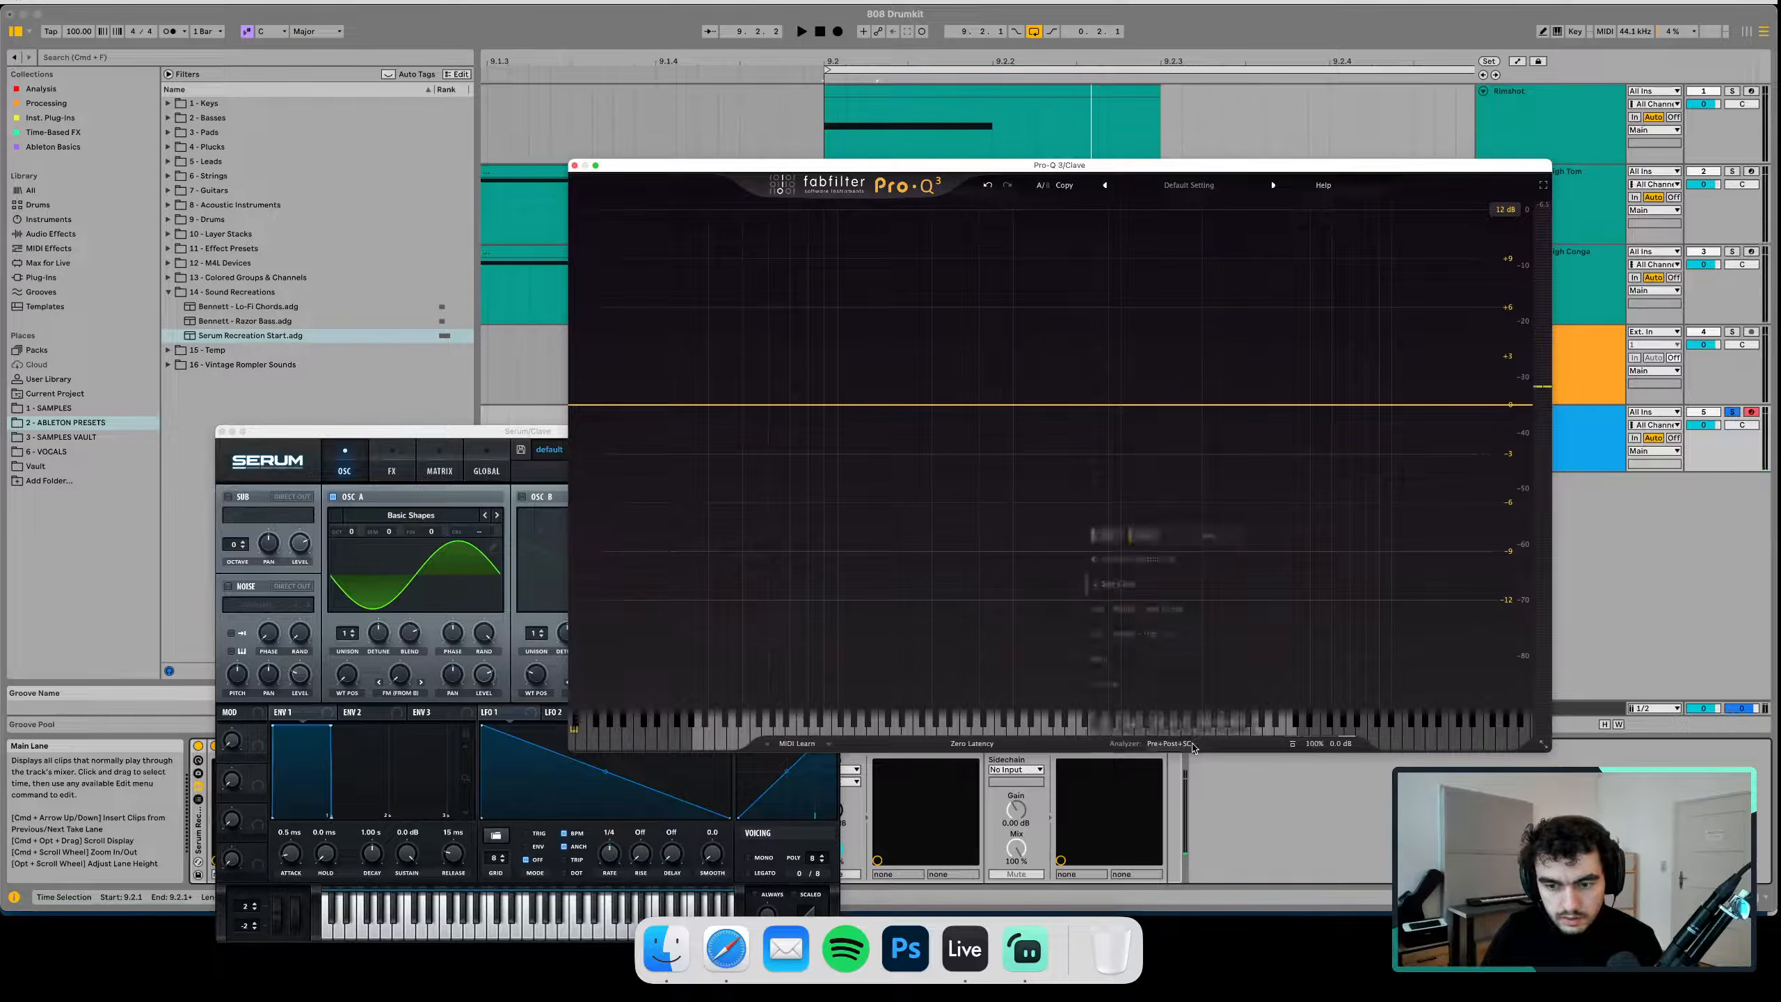
left_click(1185, 723)
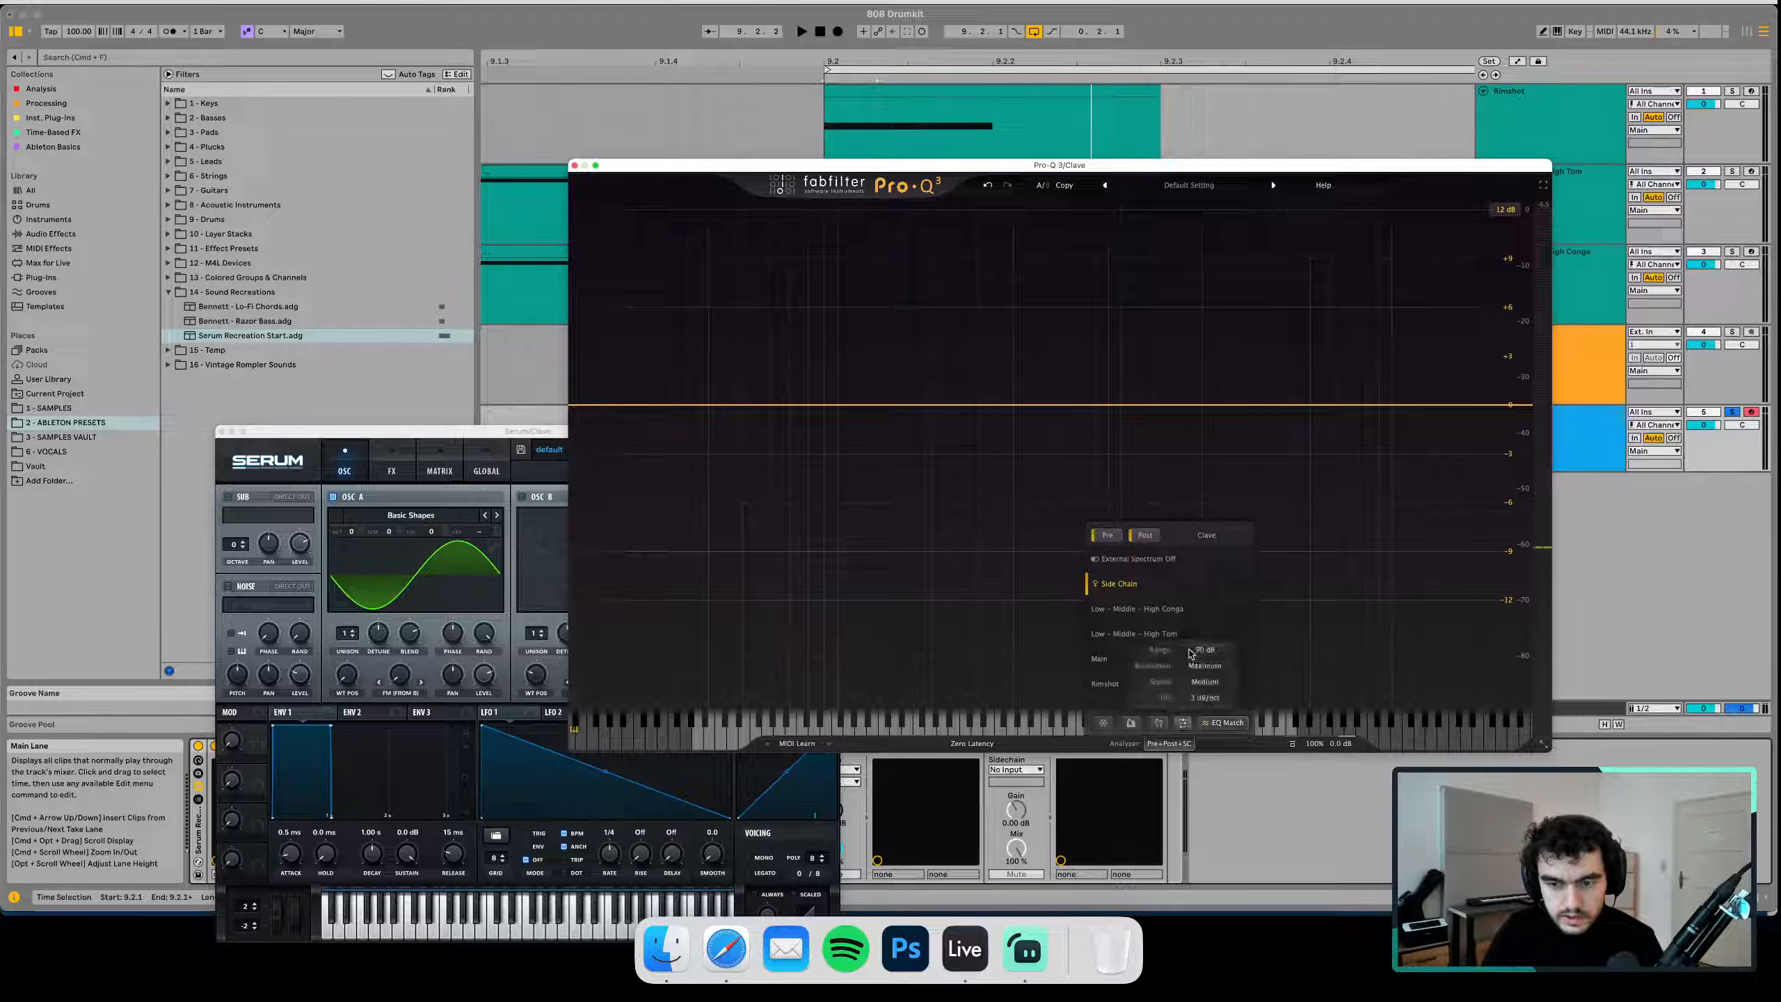
left_click(1205, 683)
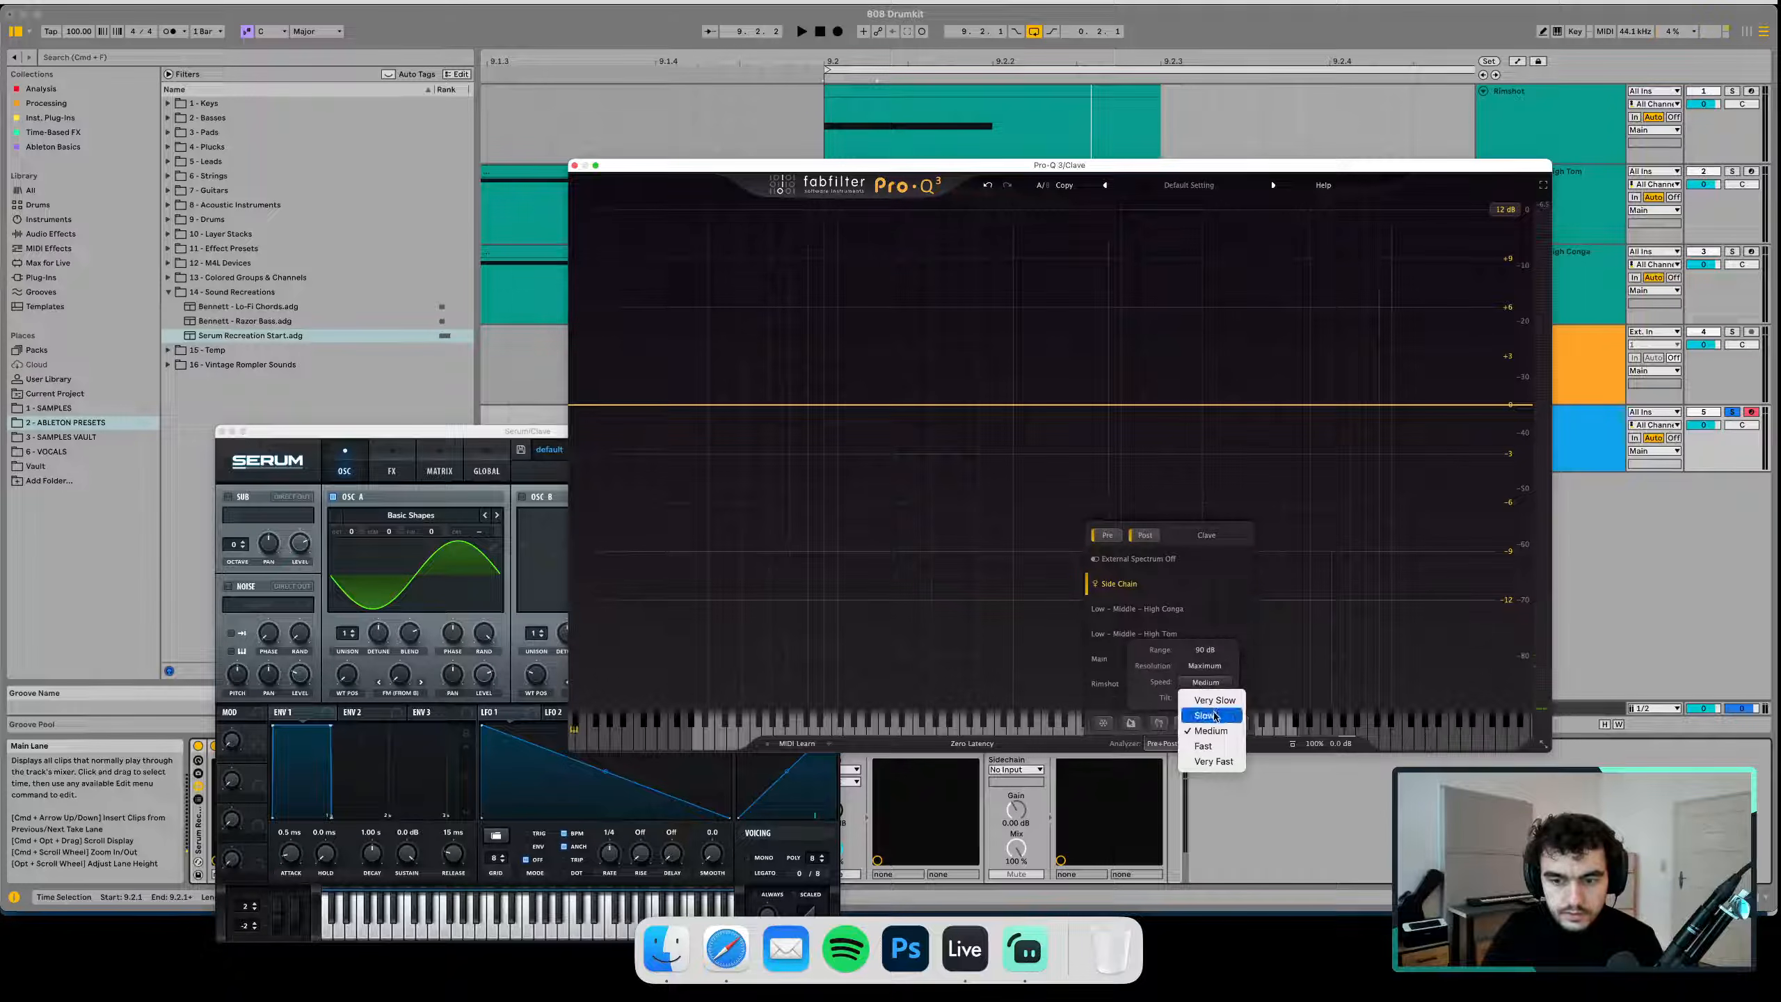
left_click(1208, 716)
Set Serum's Oscillator A fine tuning to 50 cents while comparing its playback with the CL reference
left_click(525, 442)
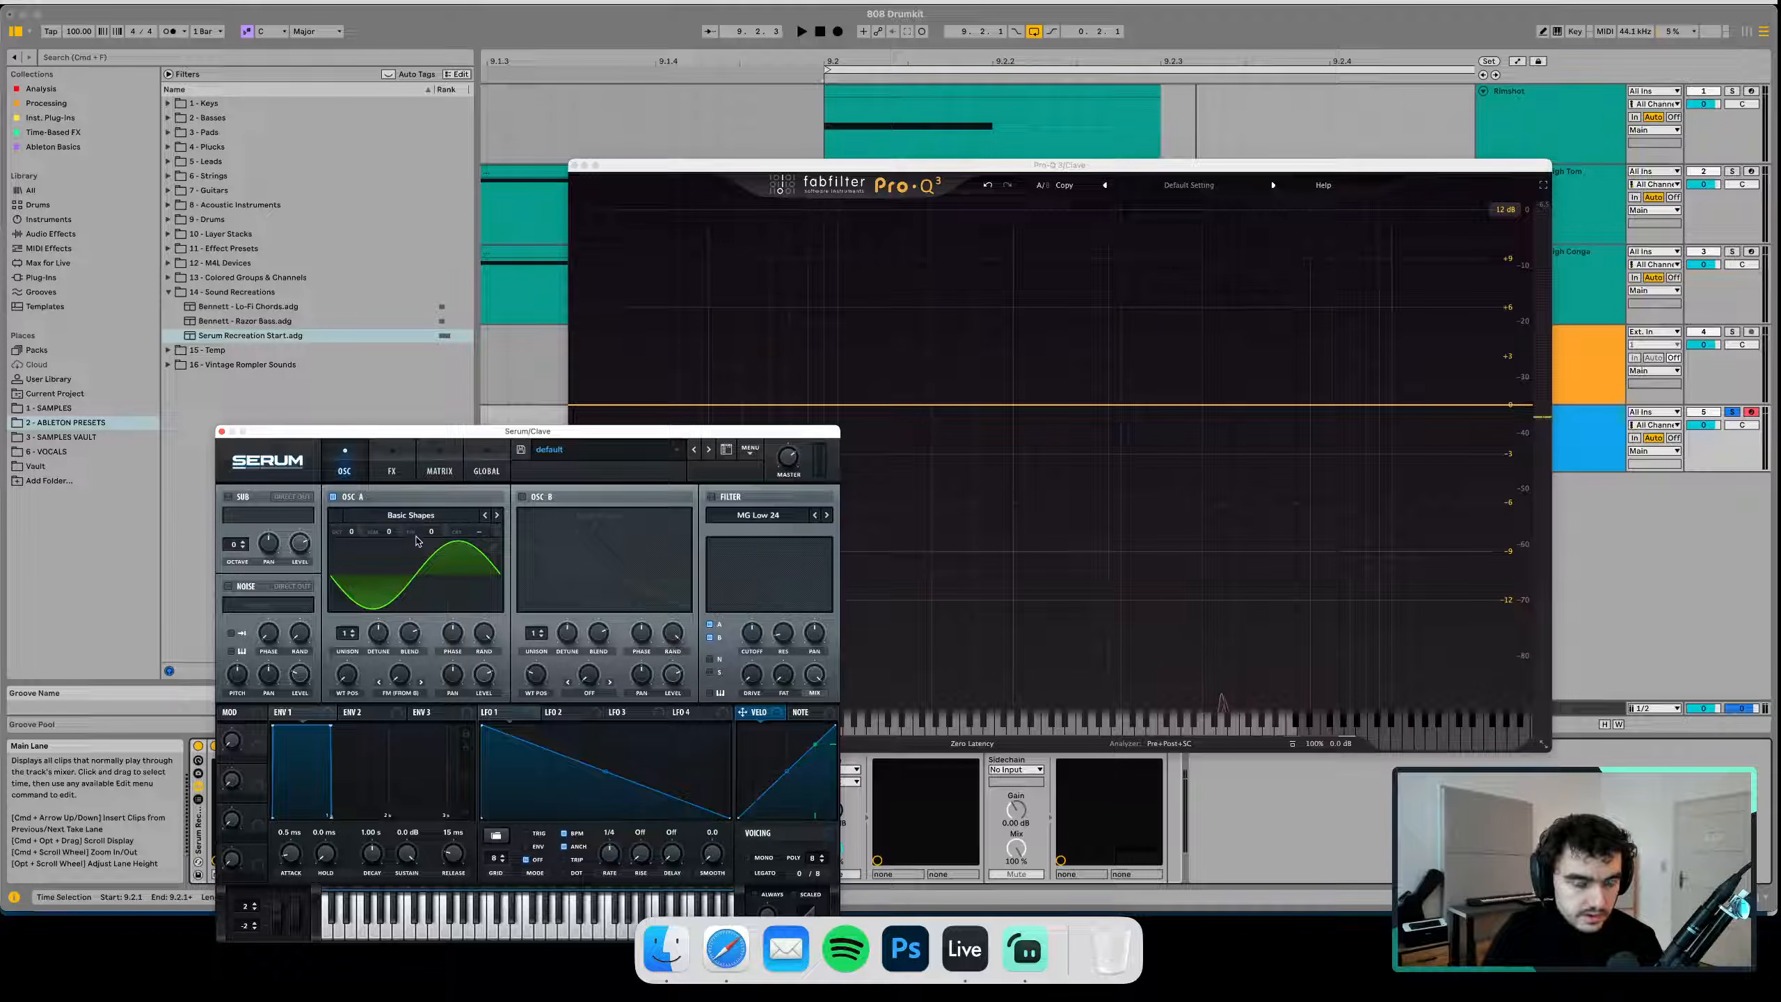
key("space")
left_click_drag(430, 537, 426, 490)
key("space")
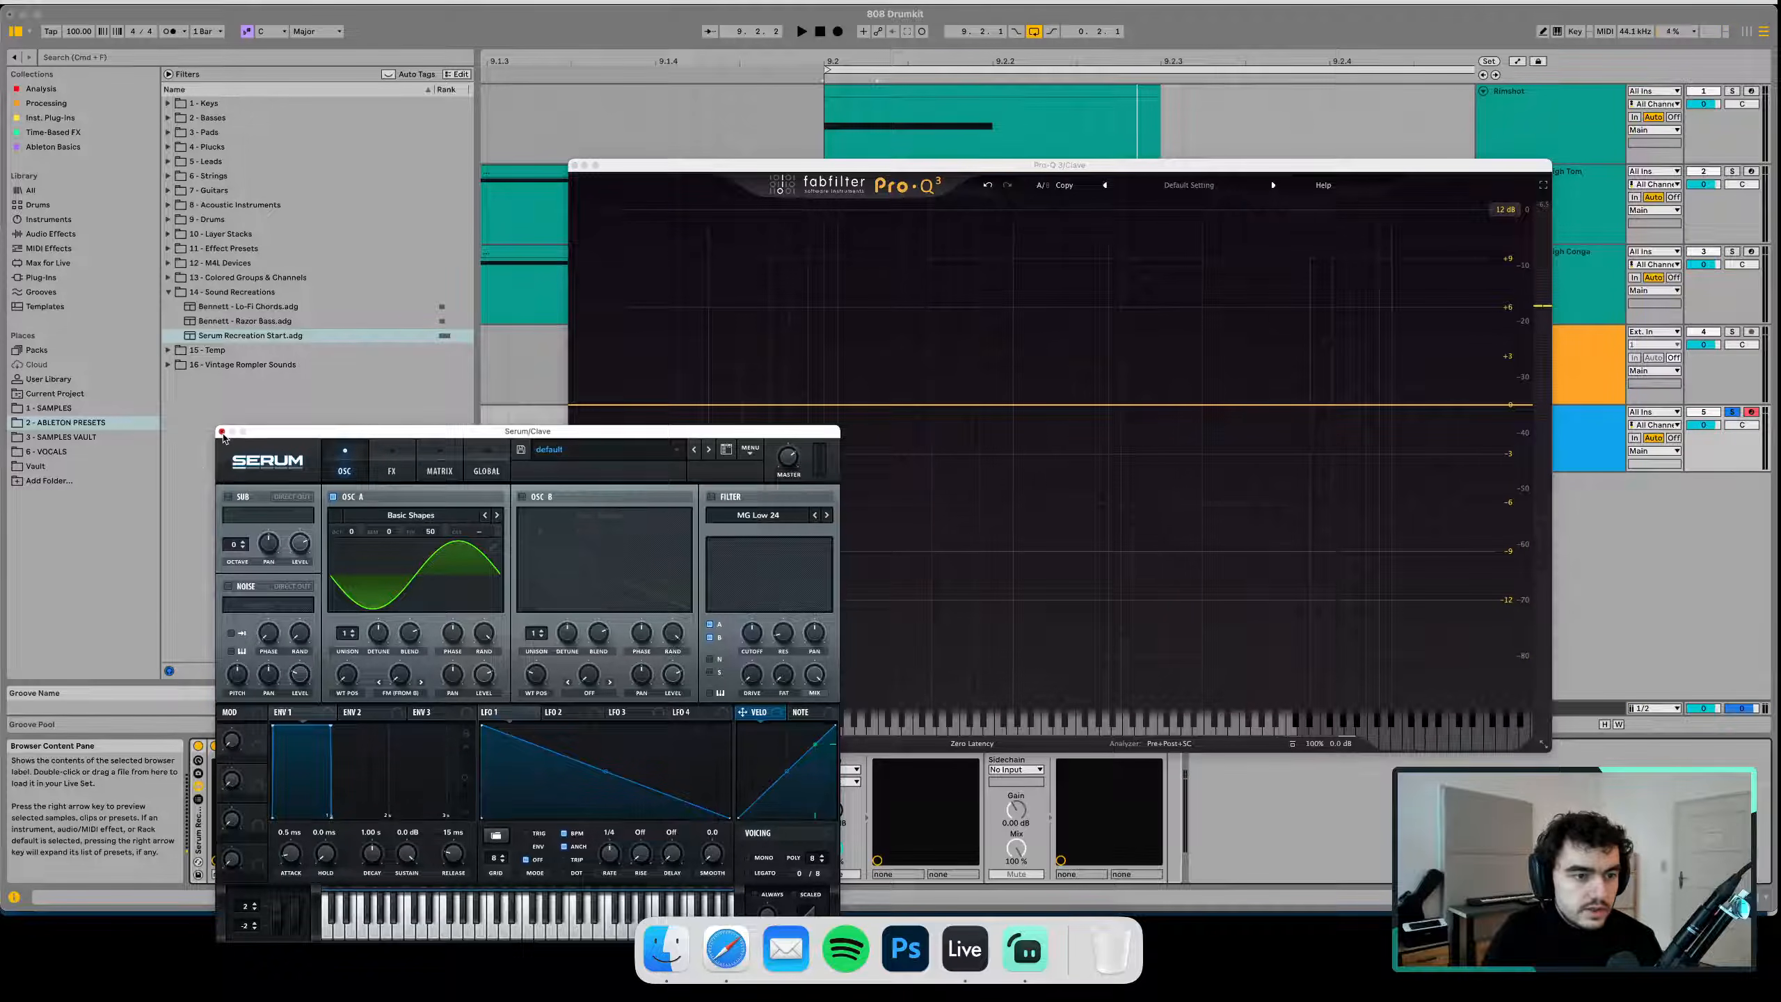
Close the Serum and Pro-Q 3 windows and briefly check the running stream in Streamlabs Desktop
left_click(222, 433)
left_click(574, 165)
left_click(1026, 948)
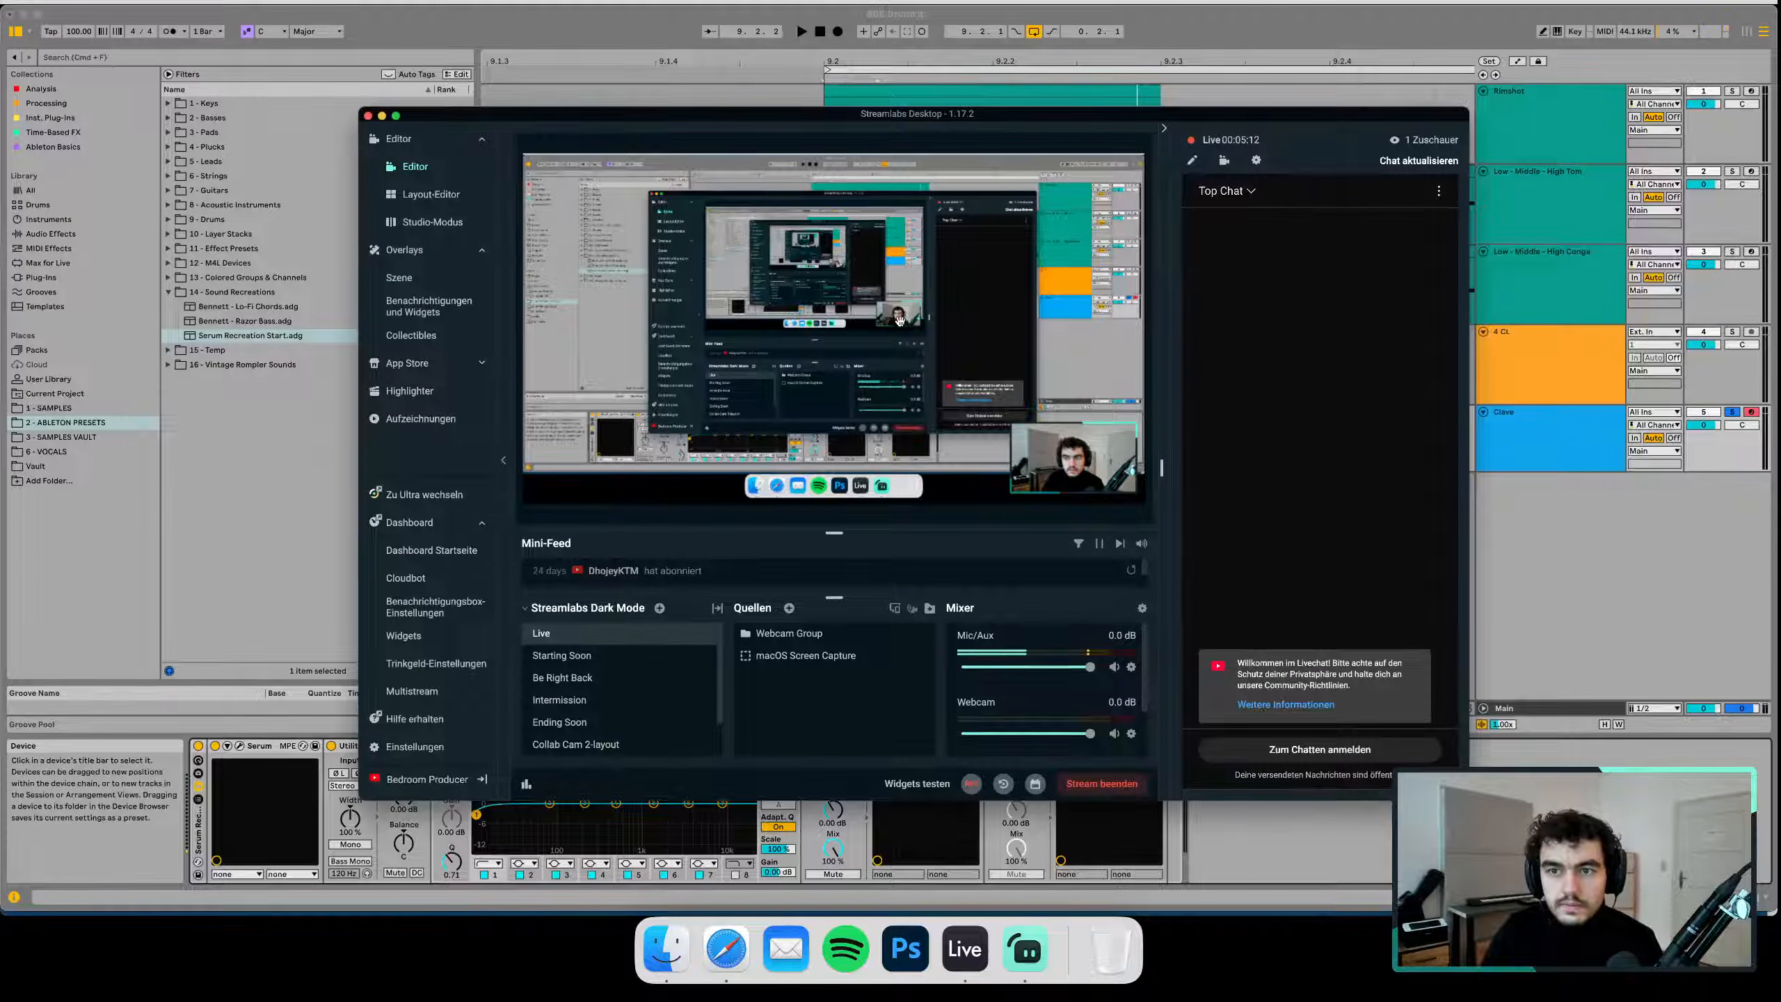
left_click(654, 71)
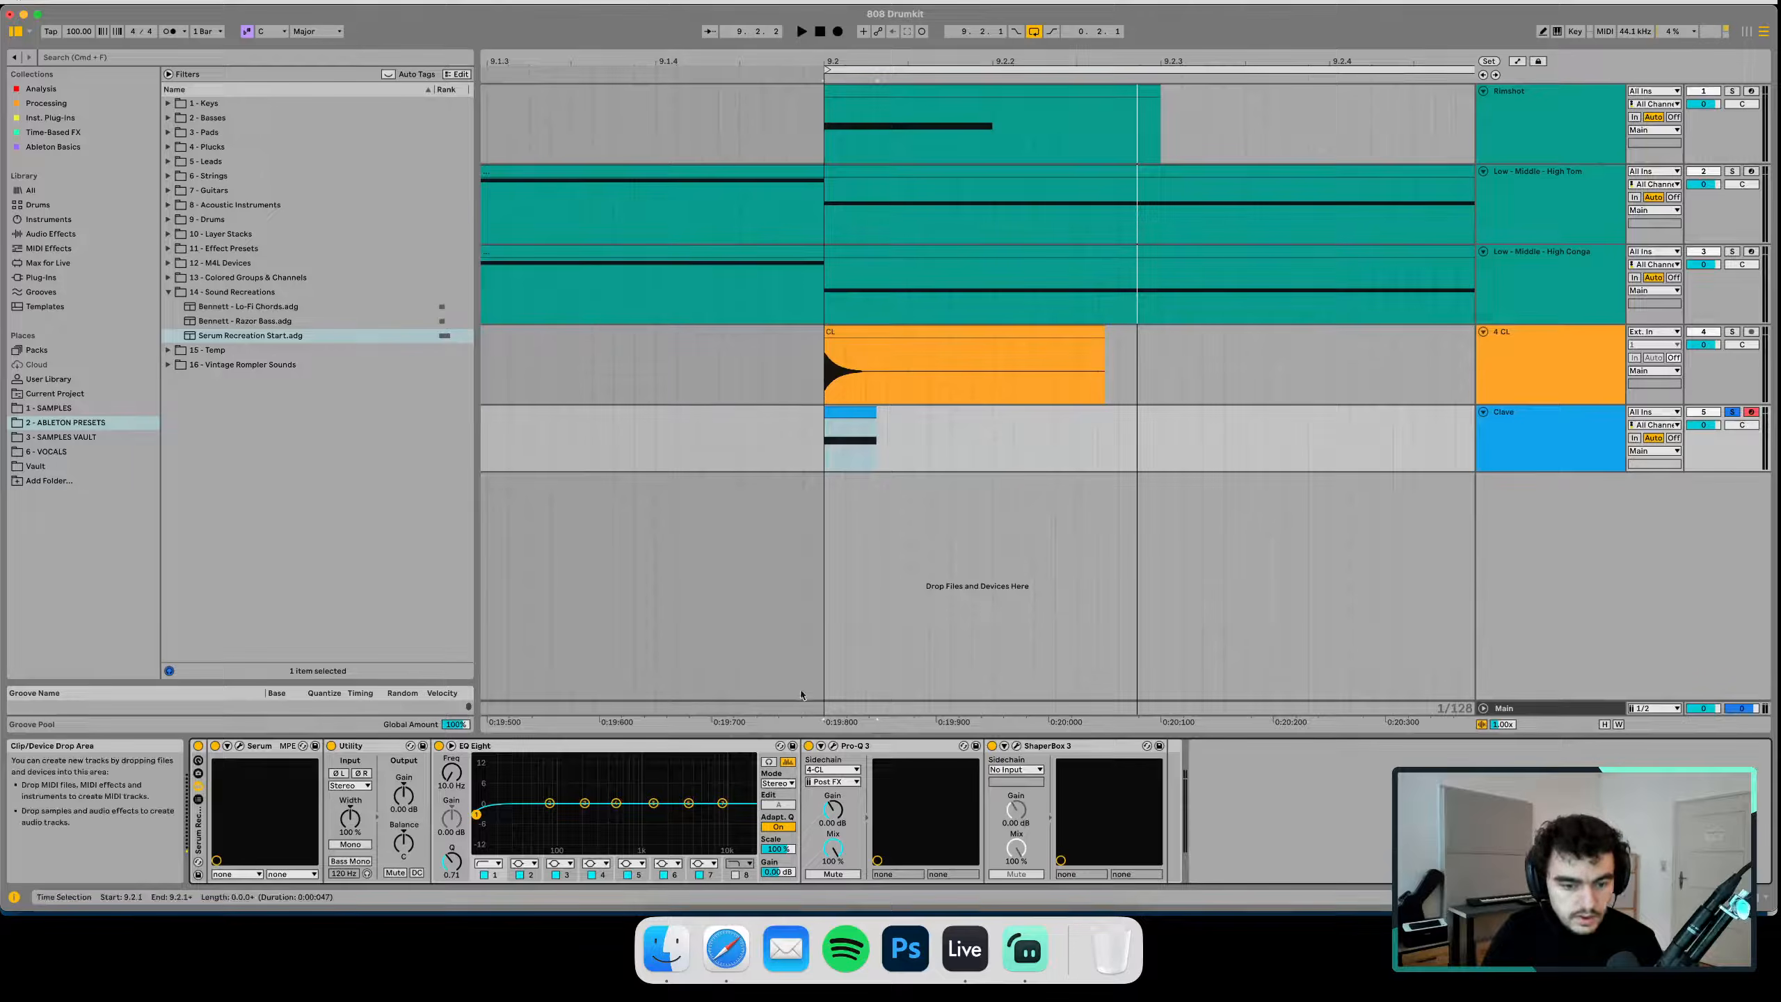
Open ShaperBox 3, set its oscilloscope to audio triggering with a 1/32 length, and feed its sidechain from 4-CL
left_click(1017, 745)
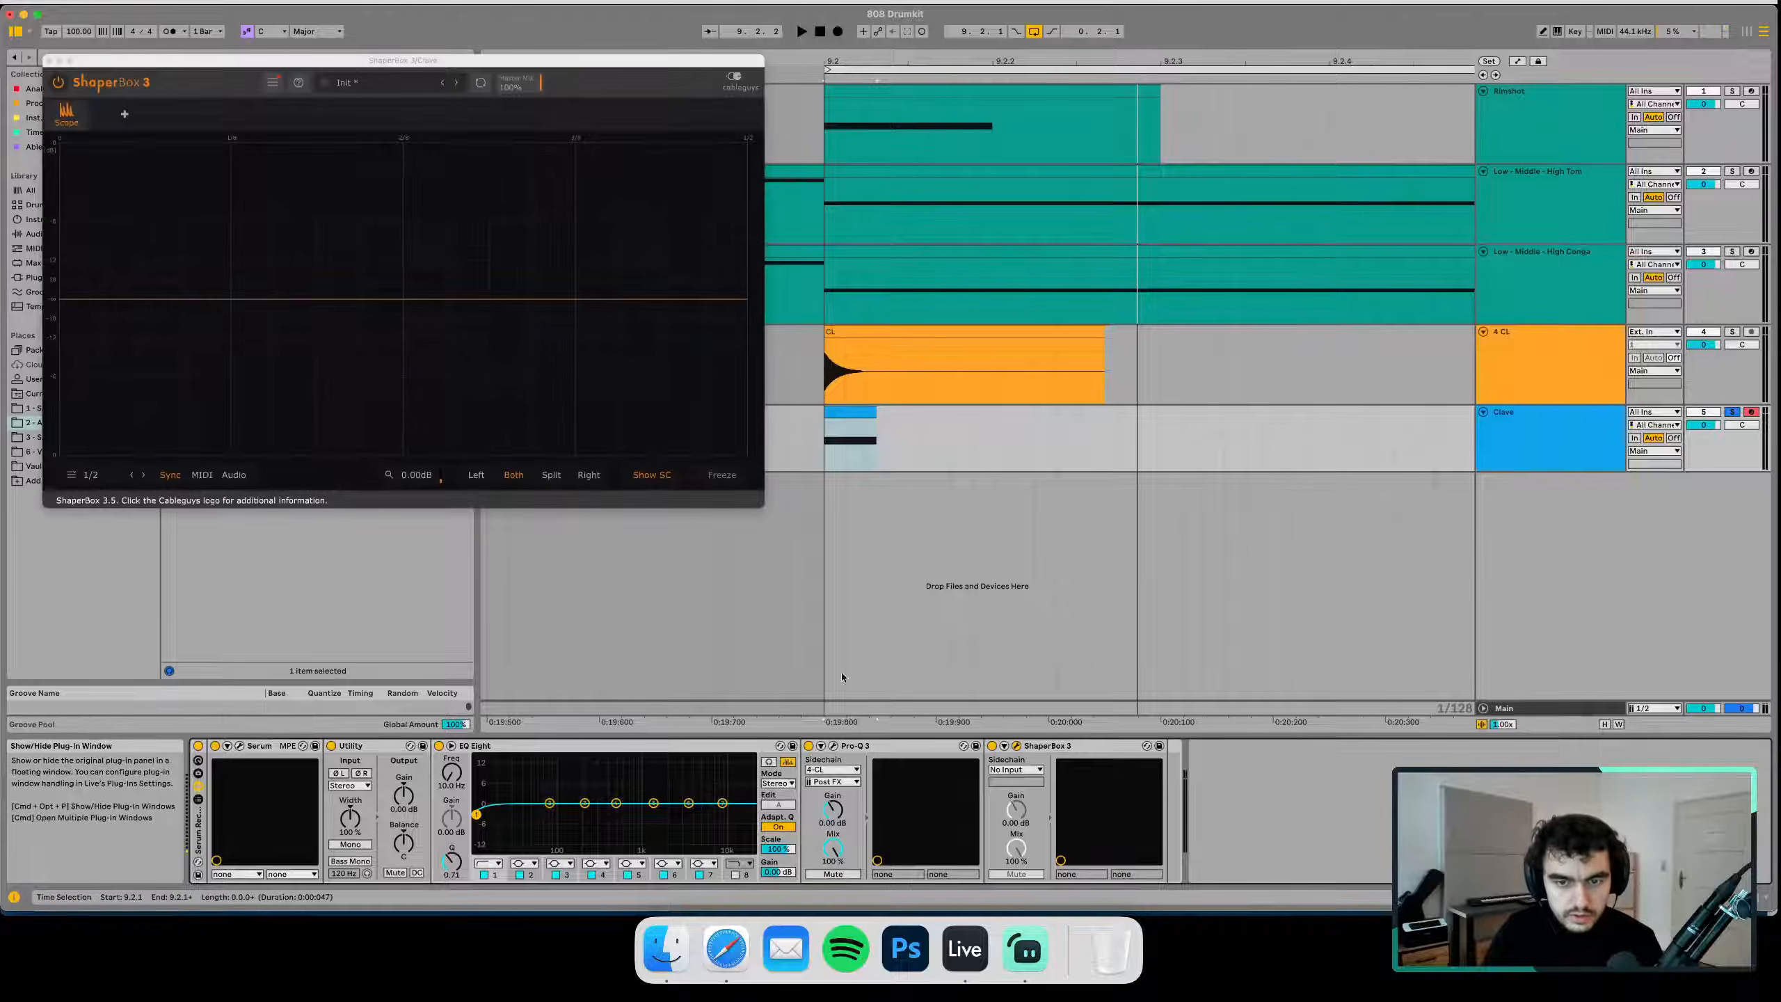
left_click_drag(423, 62, 681, 100)
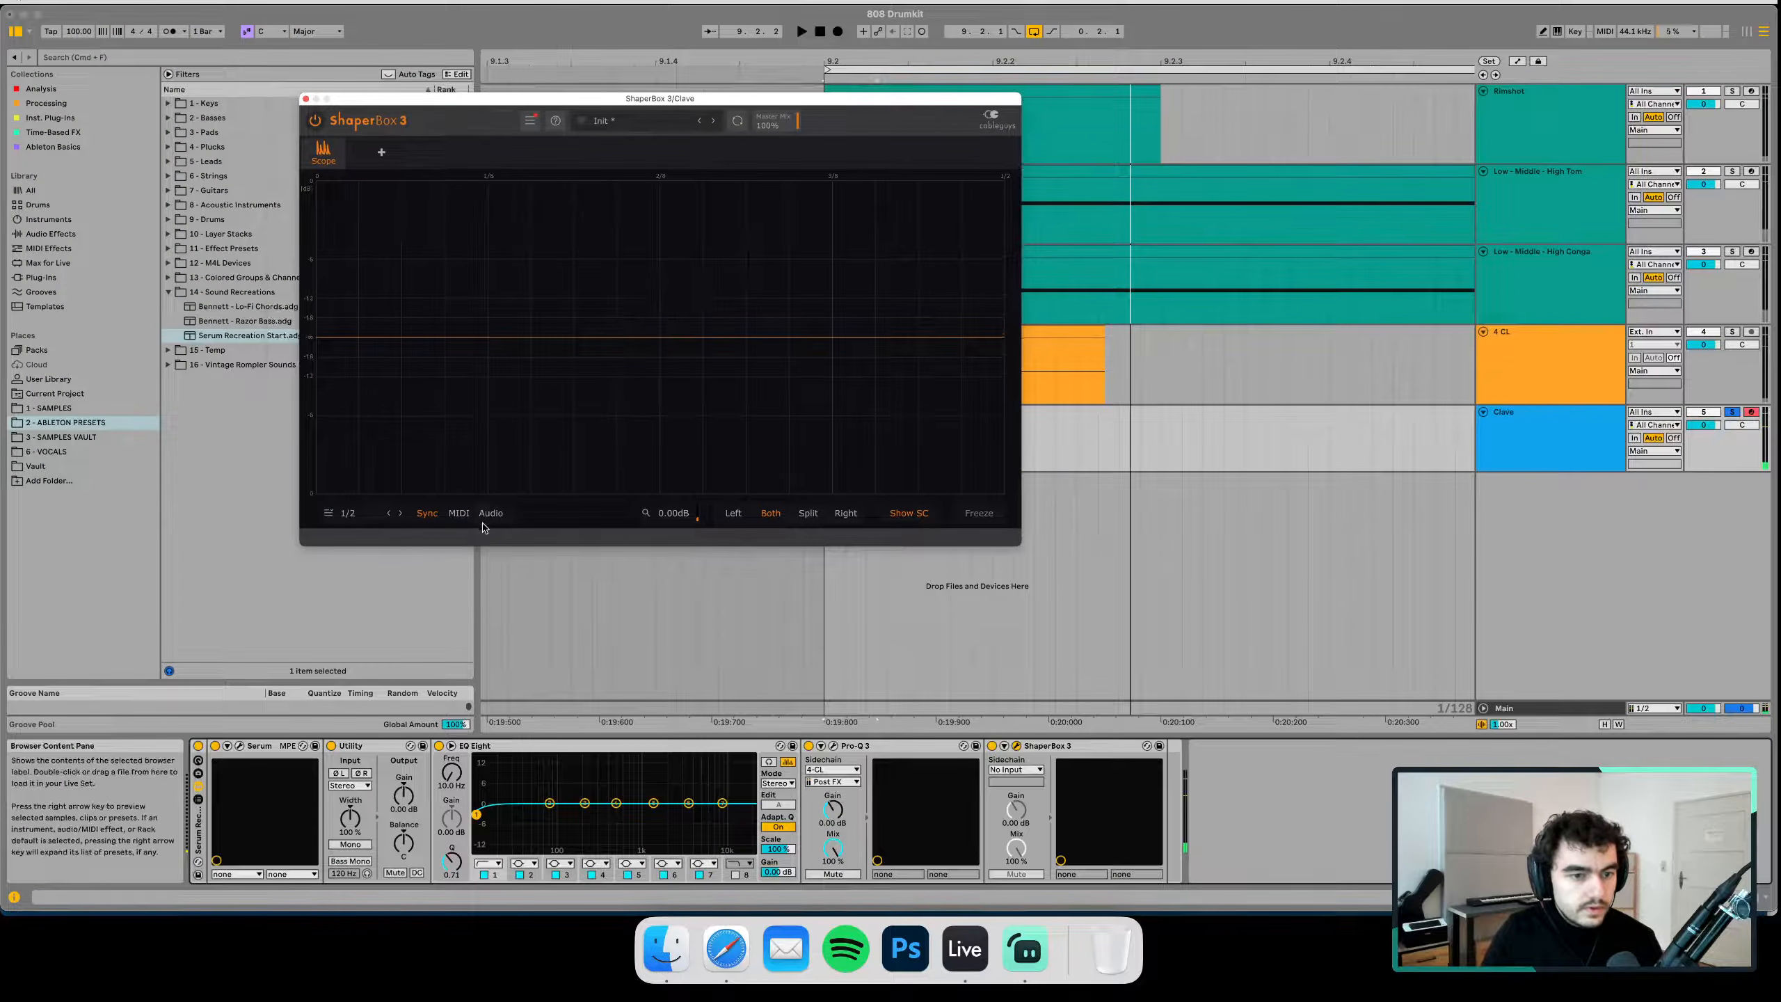
left_click(351, 518)
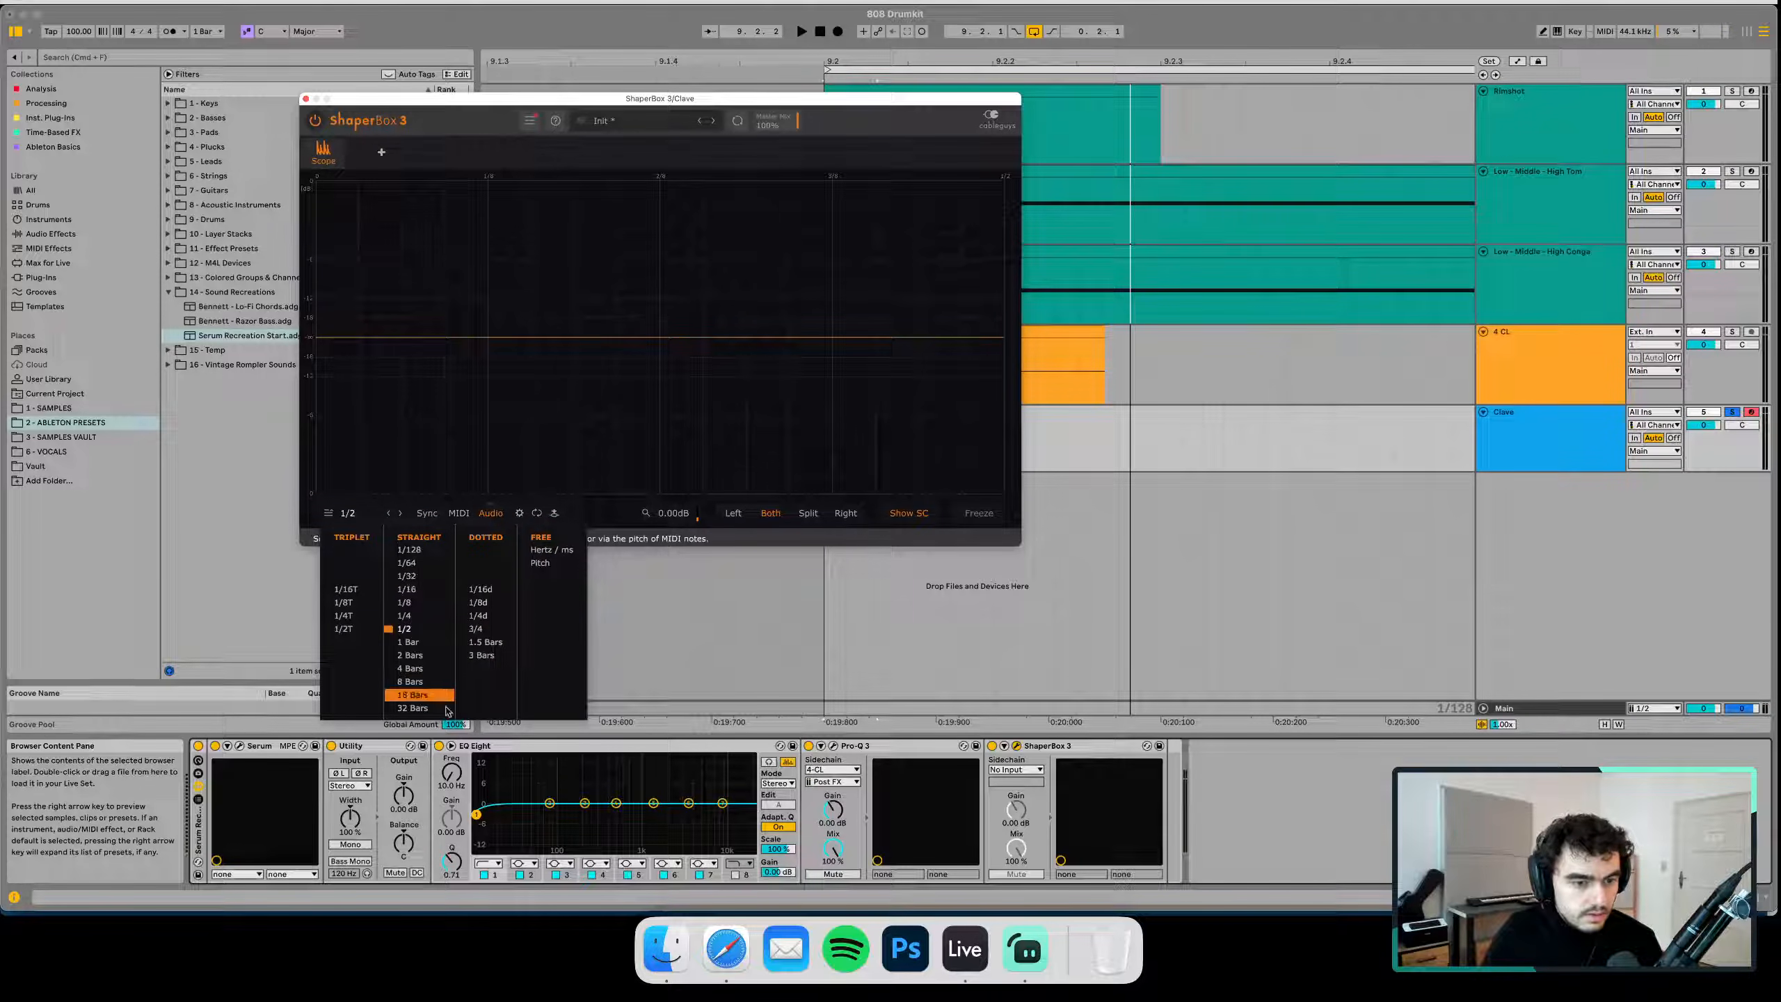
left_click(407, 563)
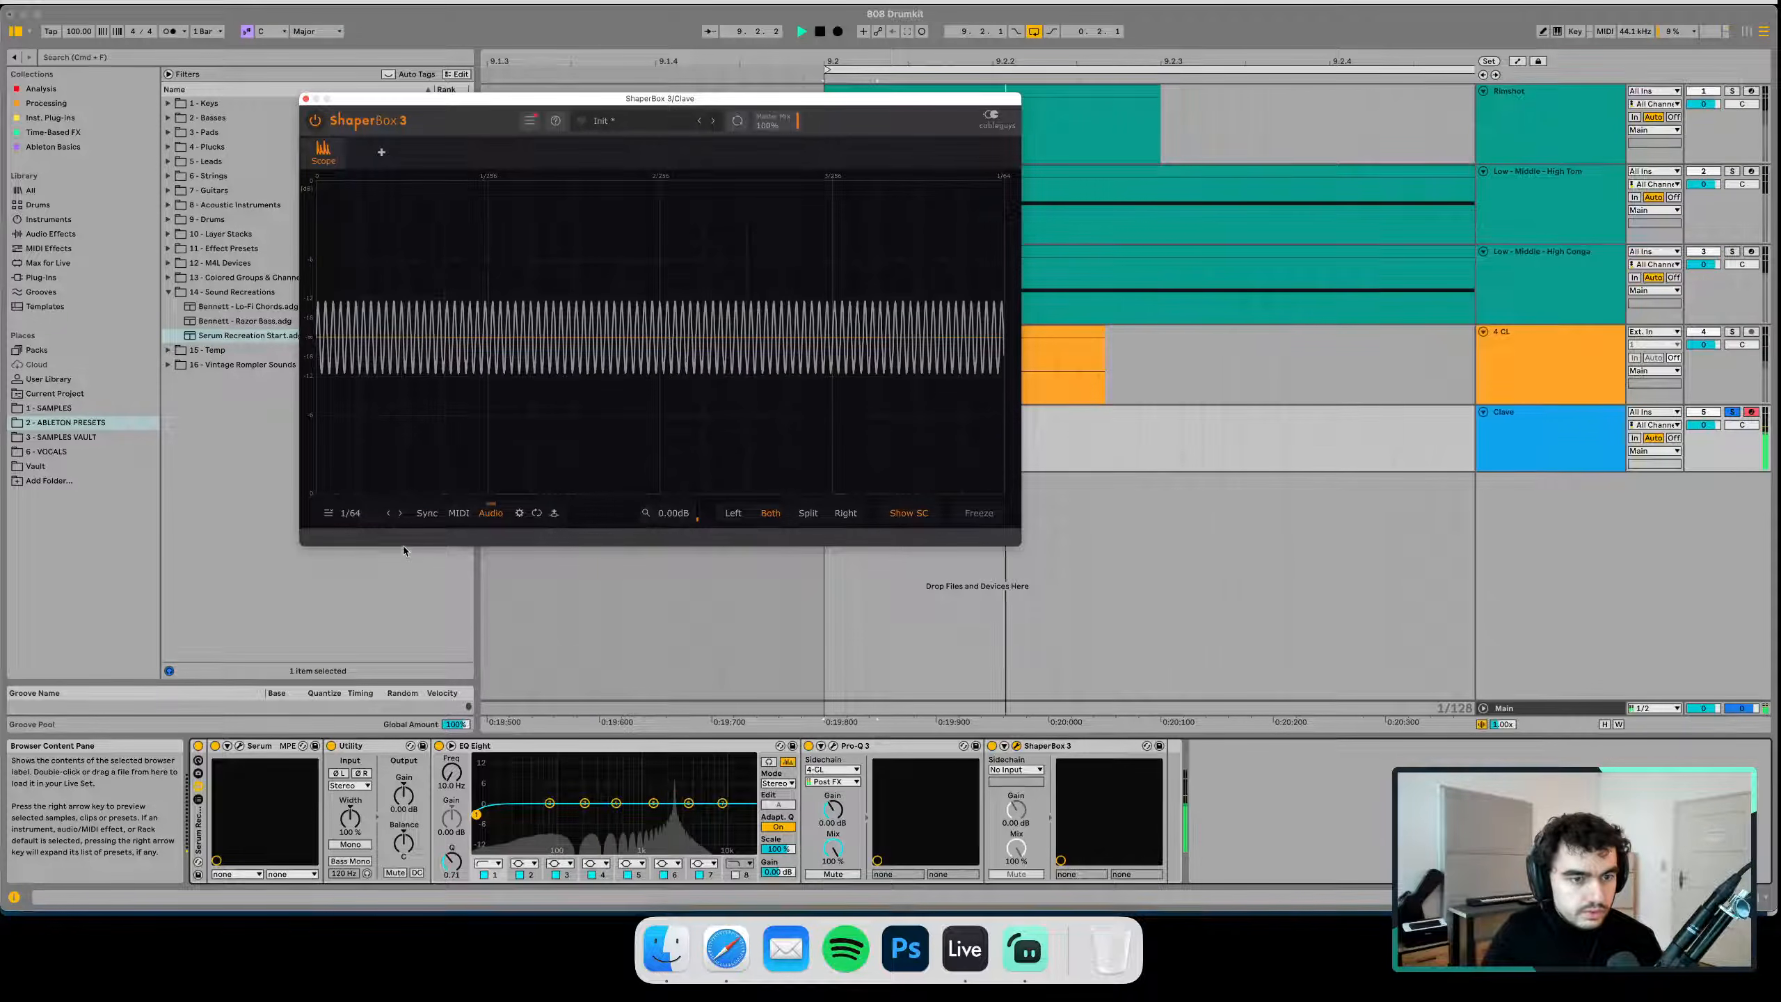
left_click(386, 512)
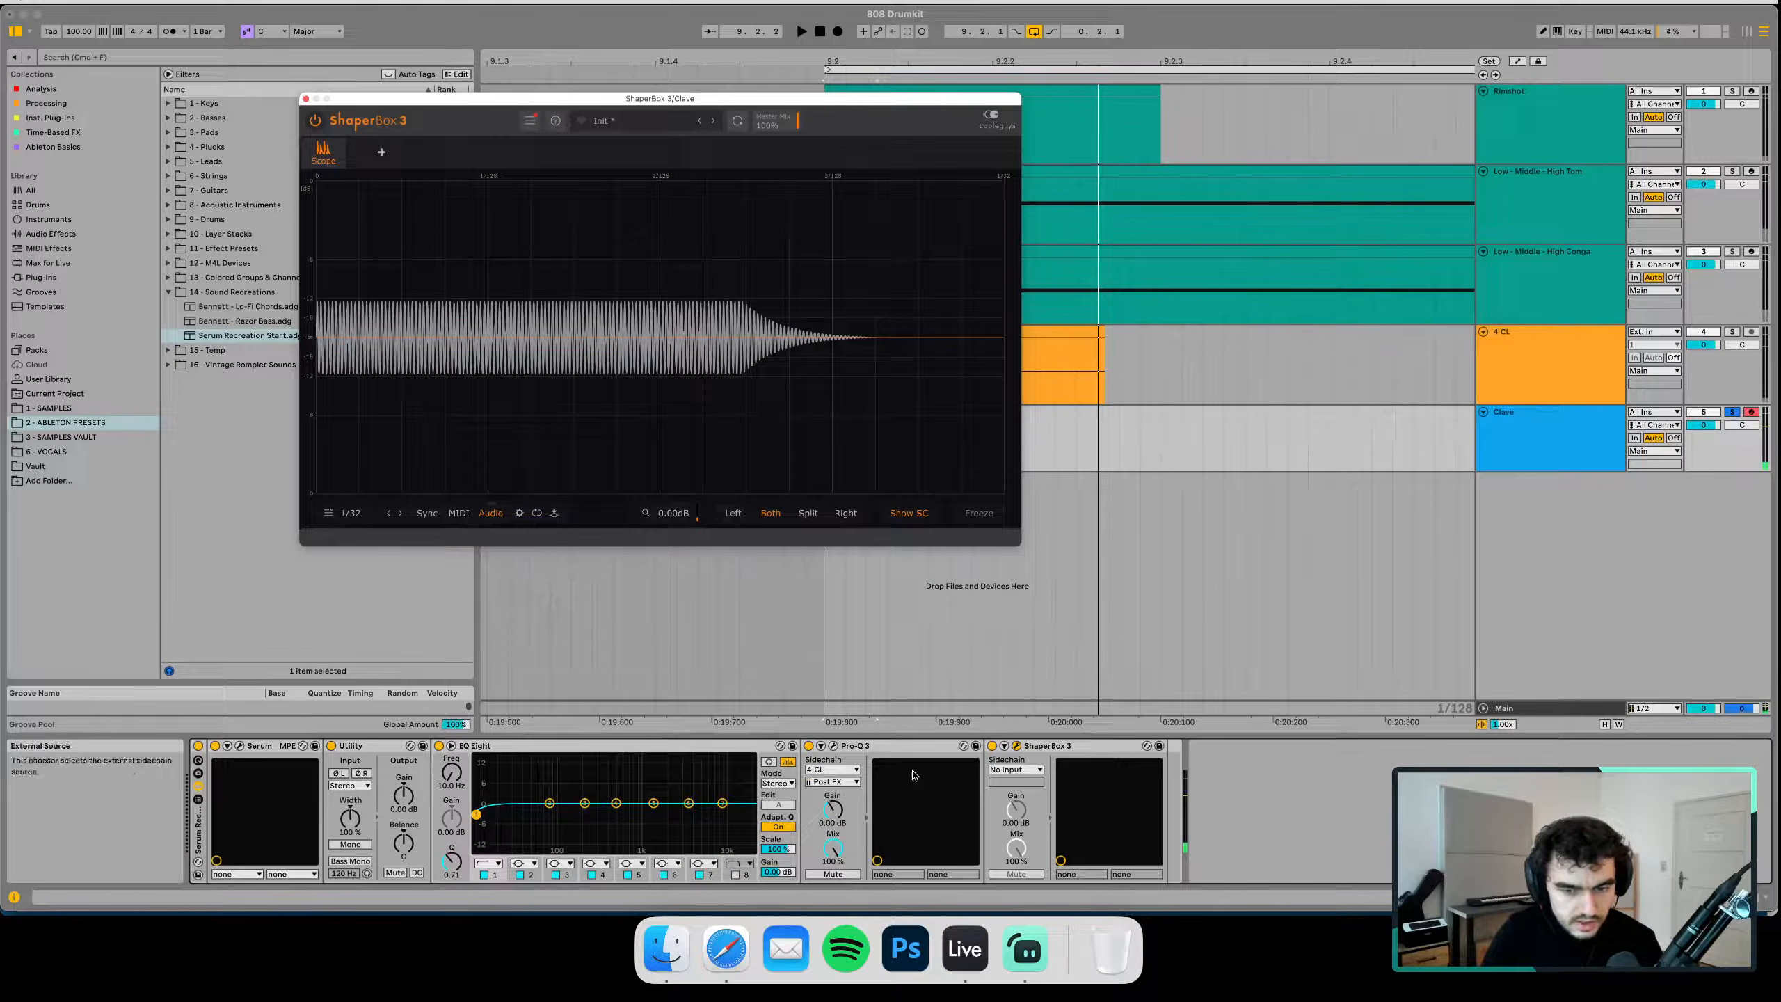
left_click(1001, 770)
left_click(1029, 818)
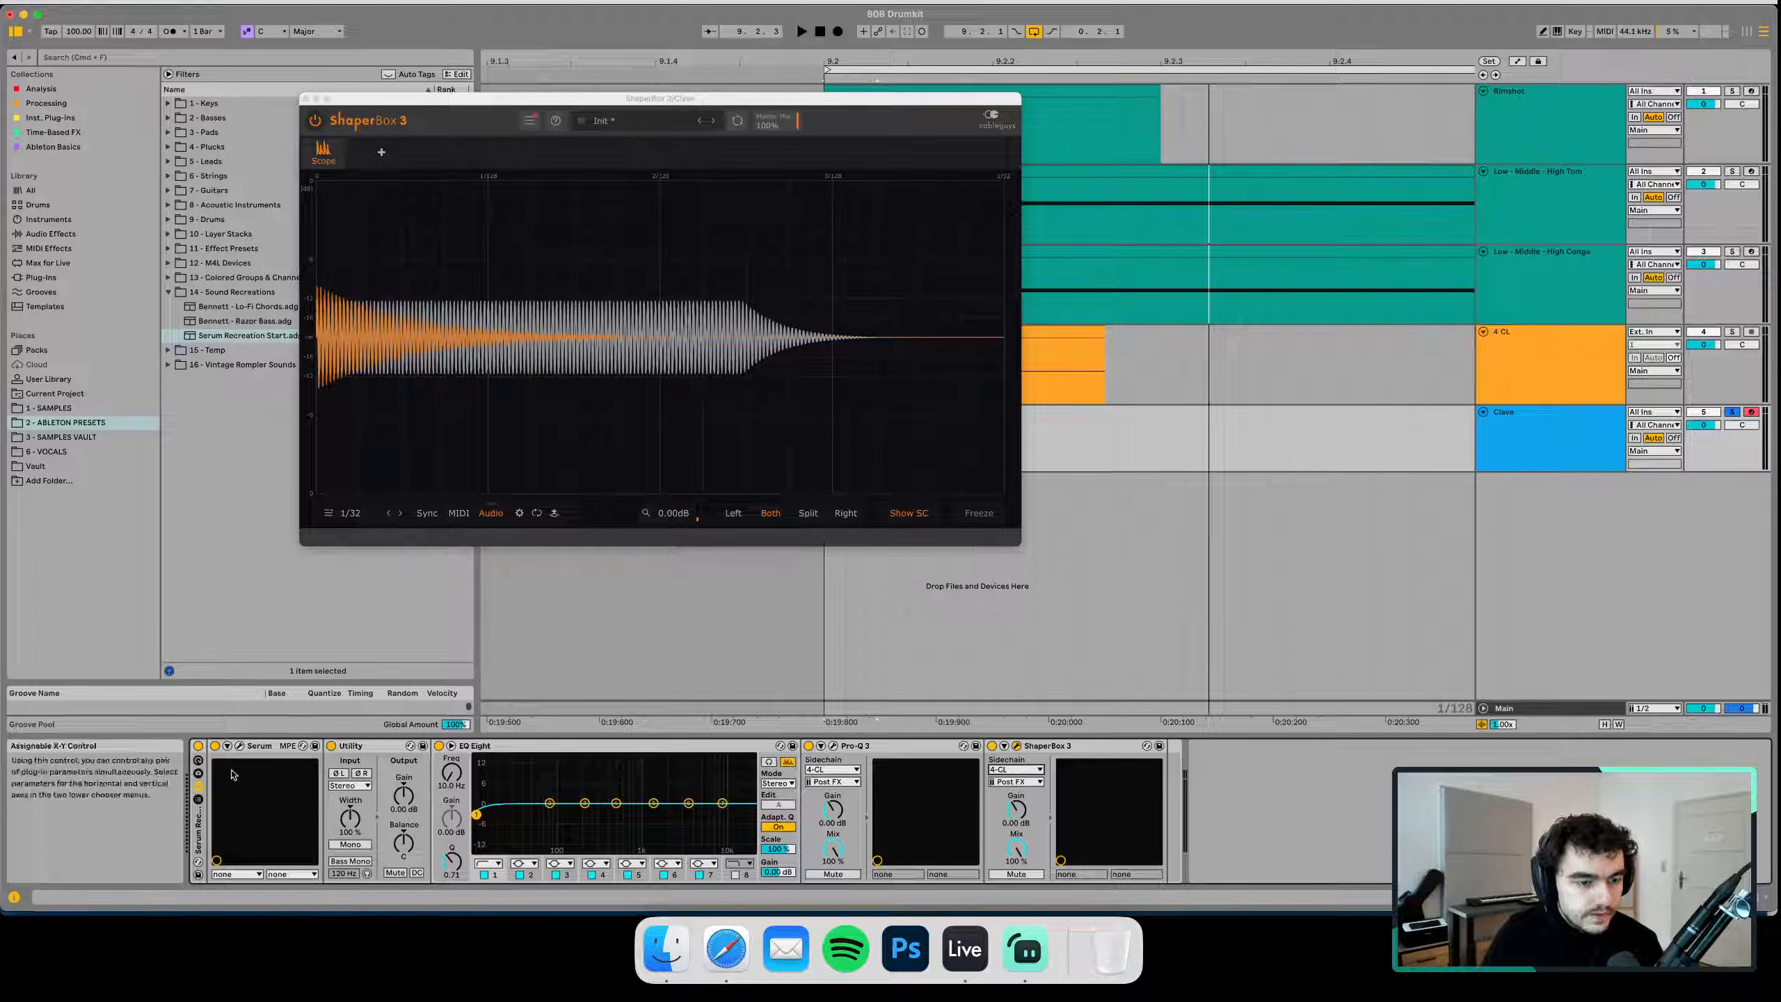
Open Serum beside the oscilloscope and set Envelope 1's sustain to -inf dB and its decay to 53 ms
left_click(239, 746)
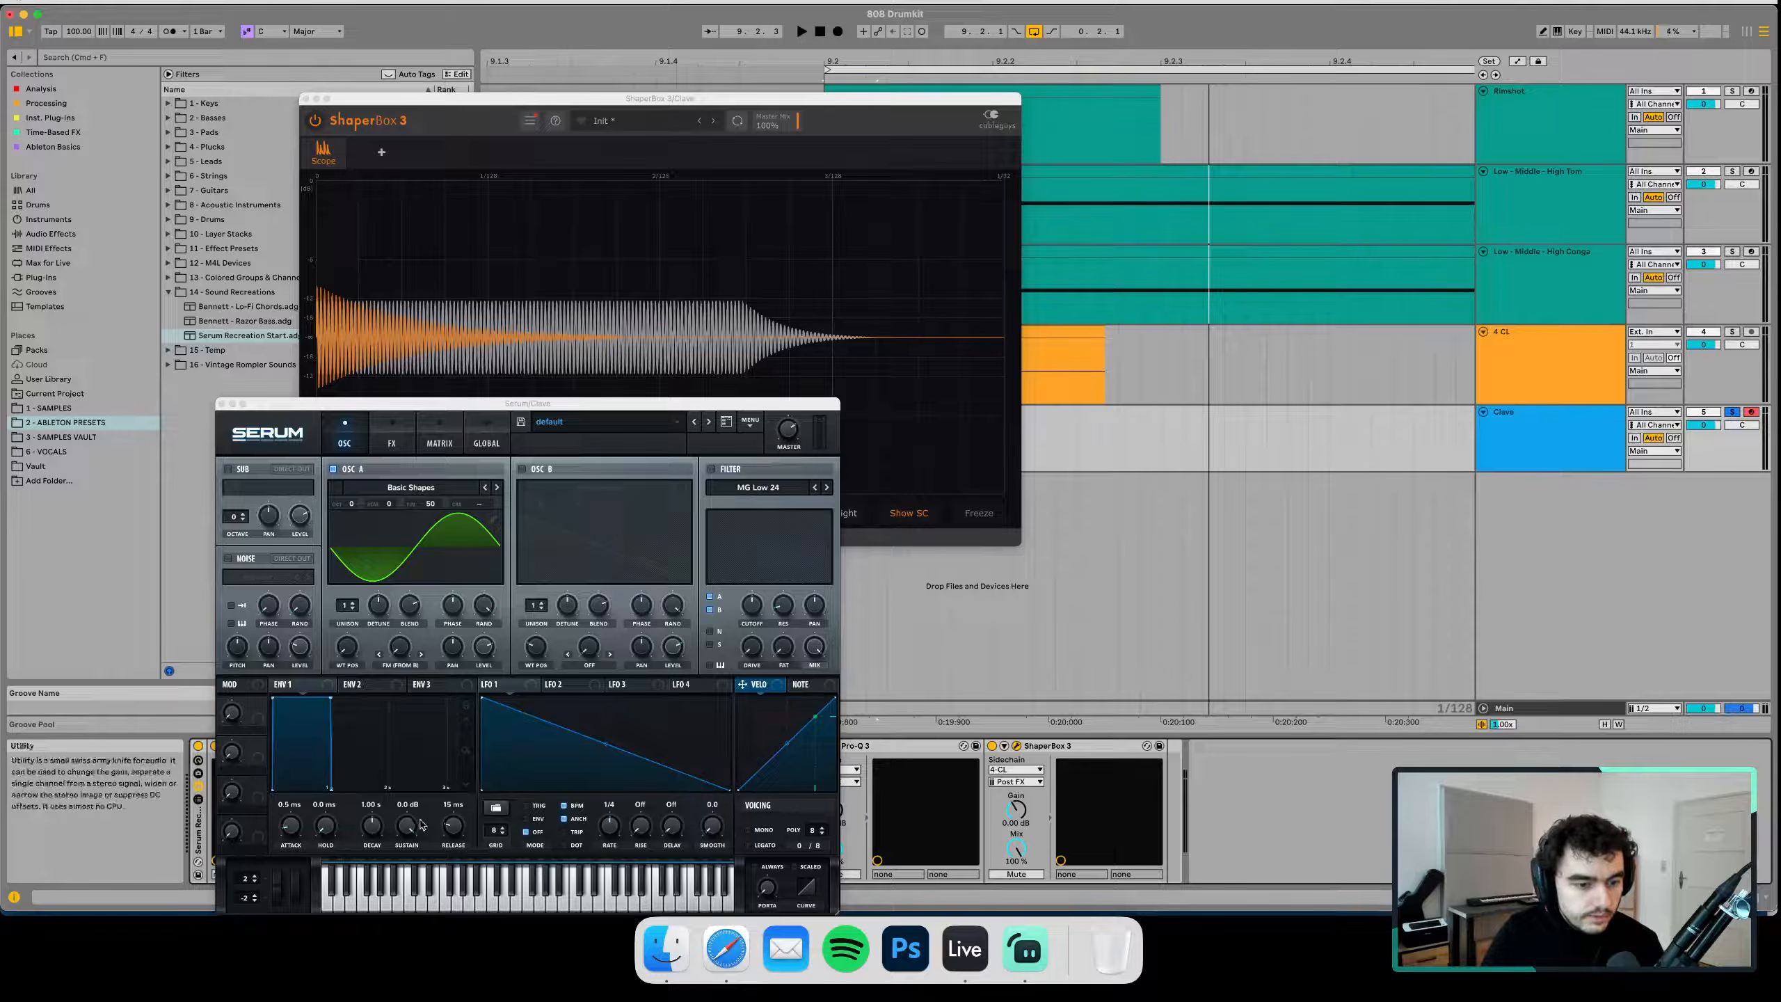
left_click_drag(407, 826, 407, 884)
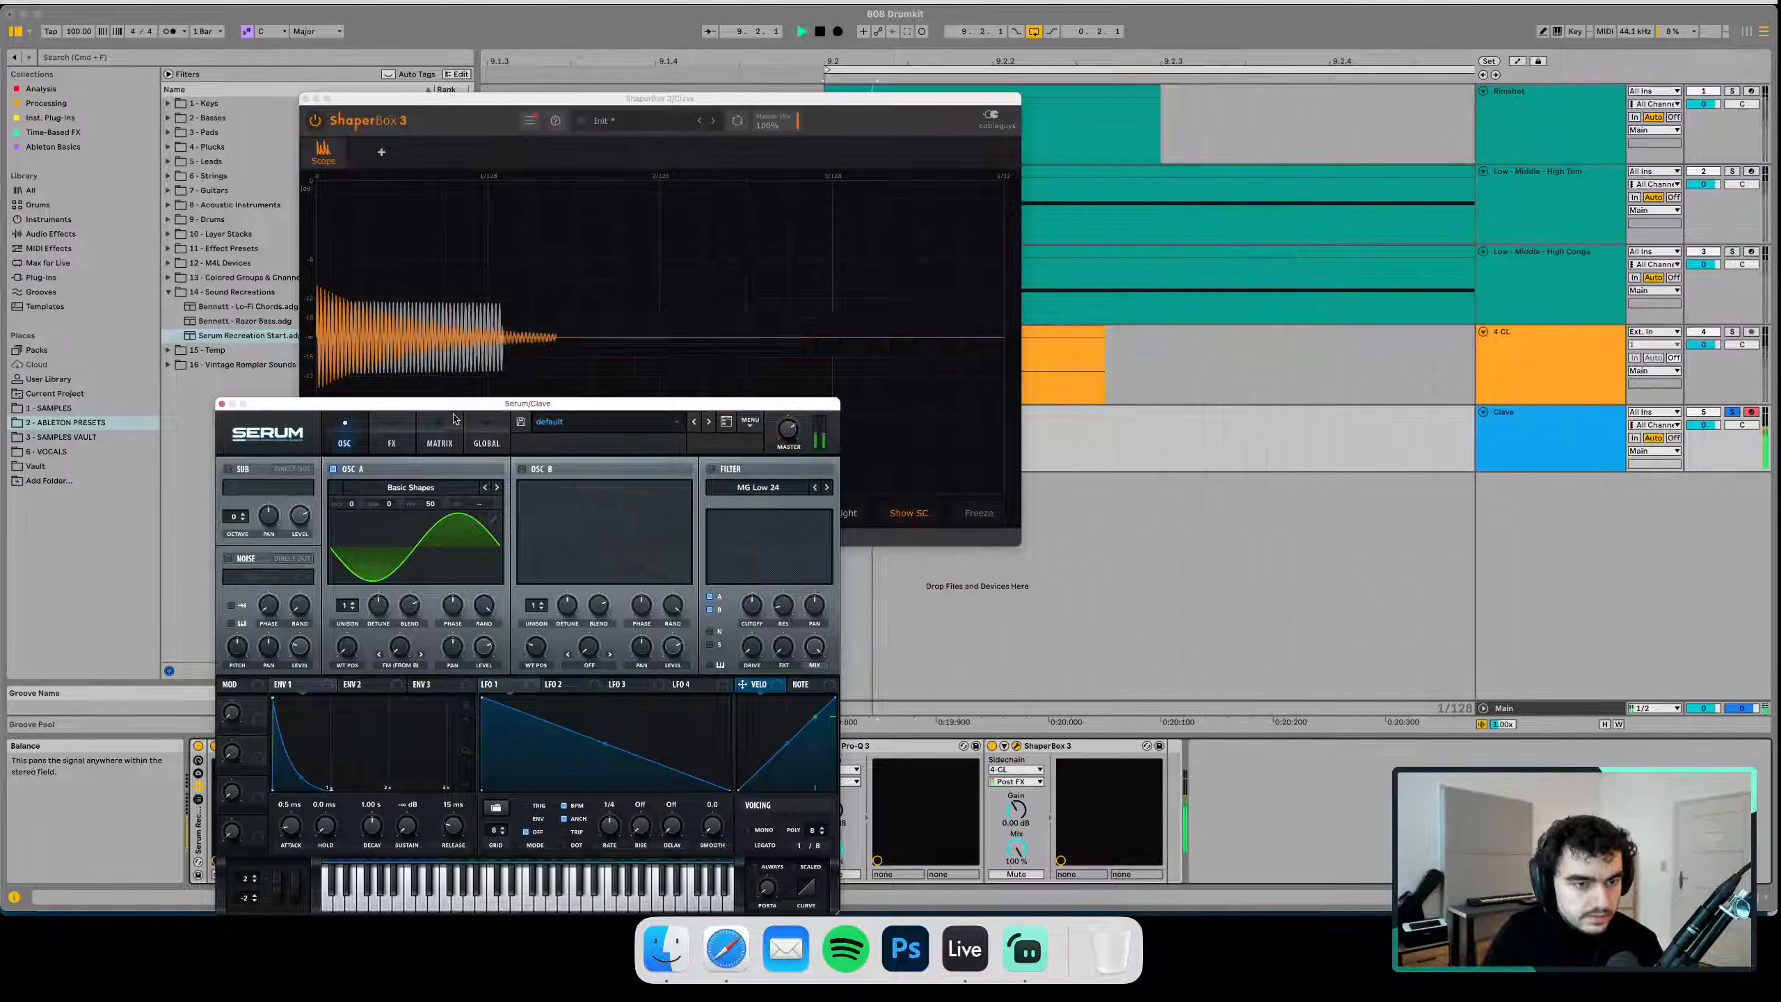
left_click_drag(453, 408, 1117, 264)
left_click_drag(1035, 679, 1029, 720)
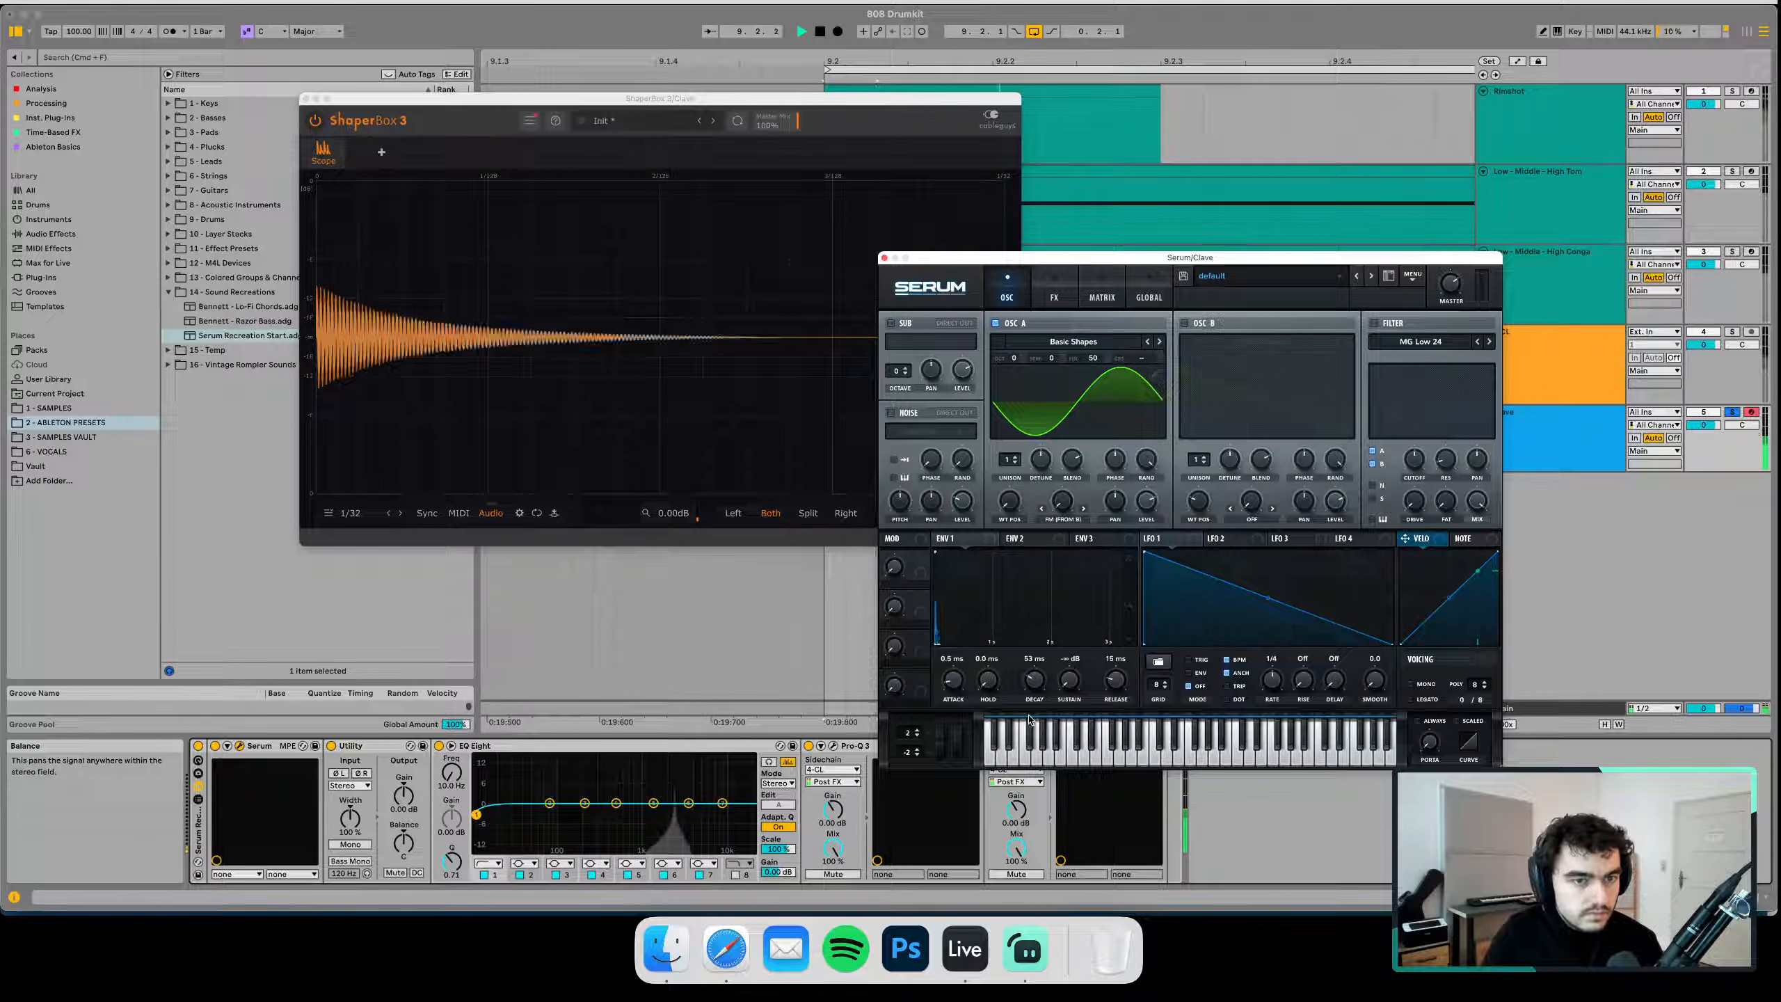
Raise Oscillator A's level to about 88% and set Envelope 1's decay to 36 ms to match the CL waveform
left_click(1147, 489)
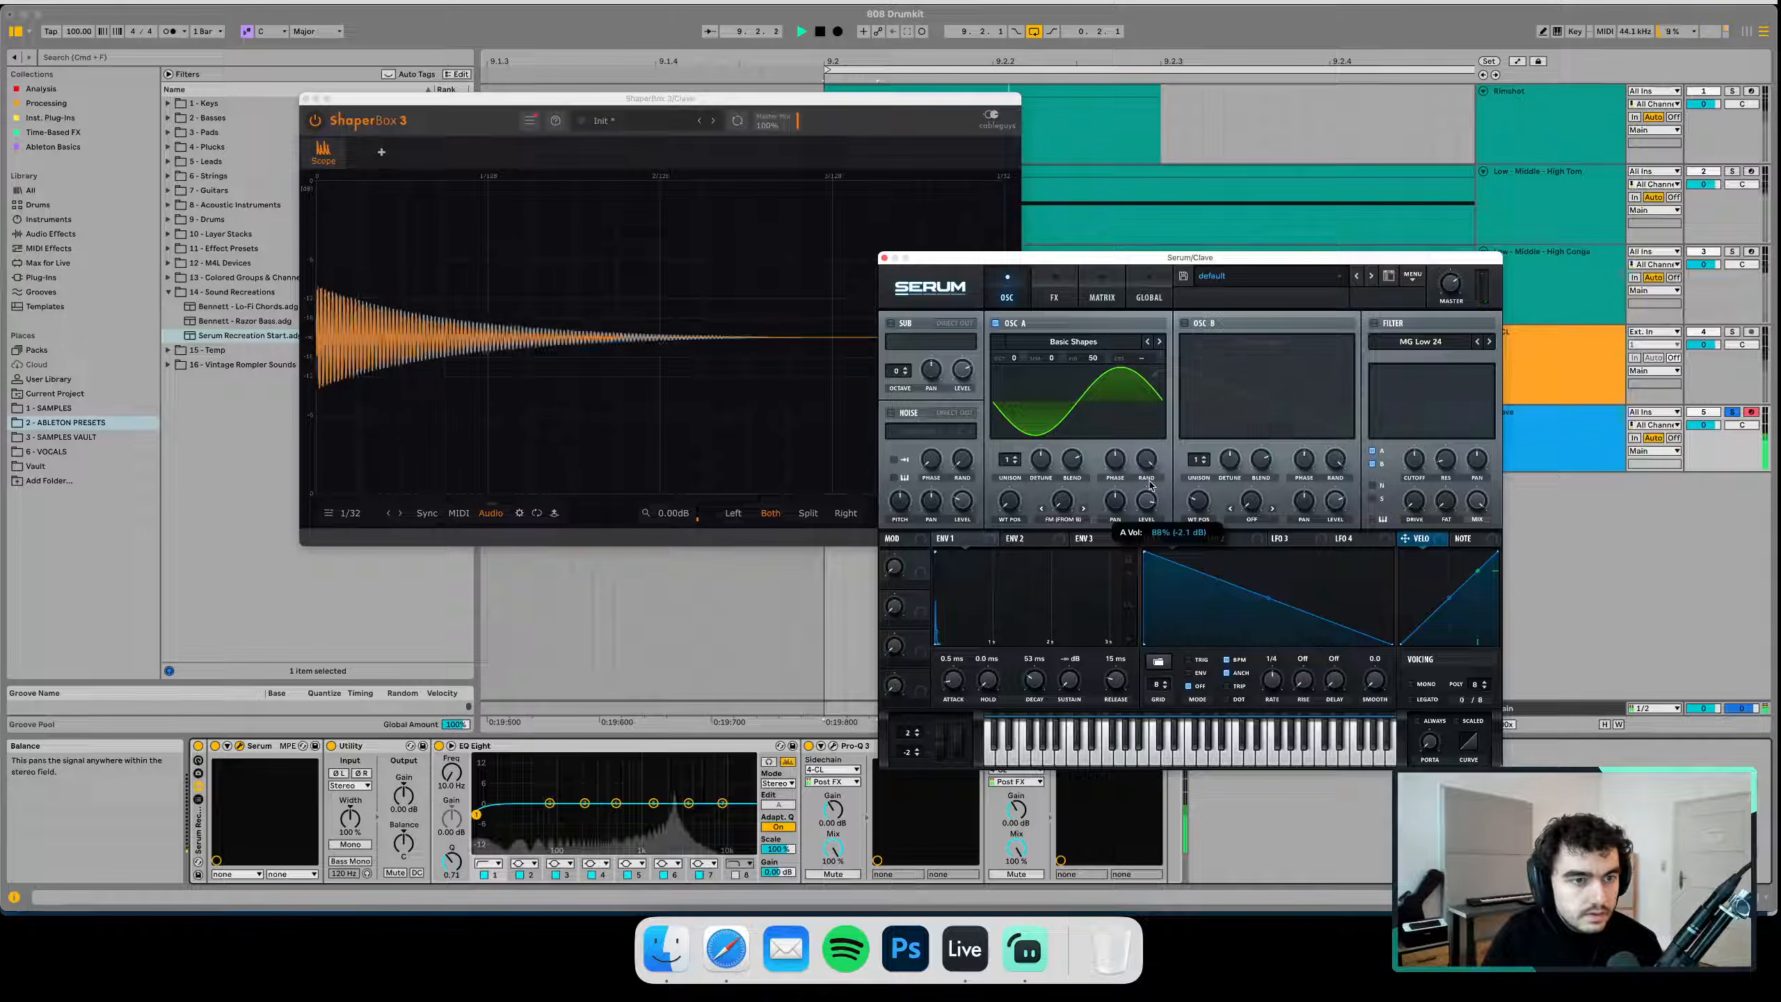
key("space")
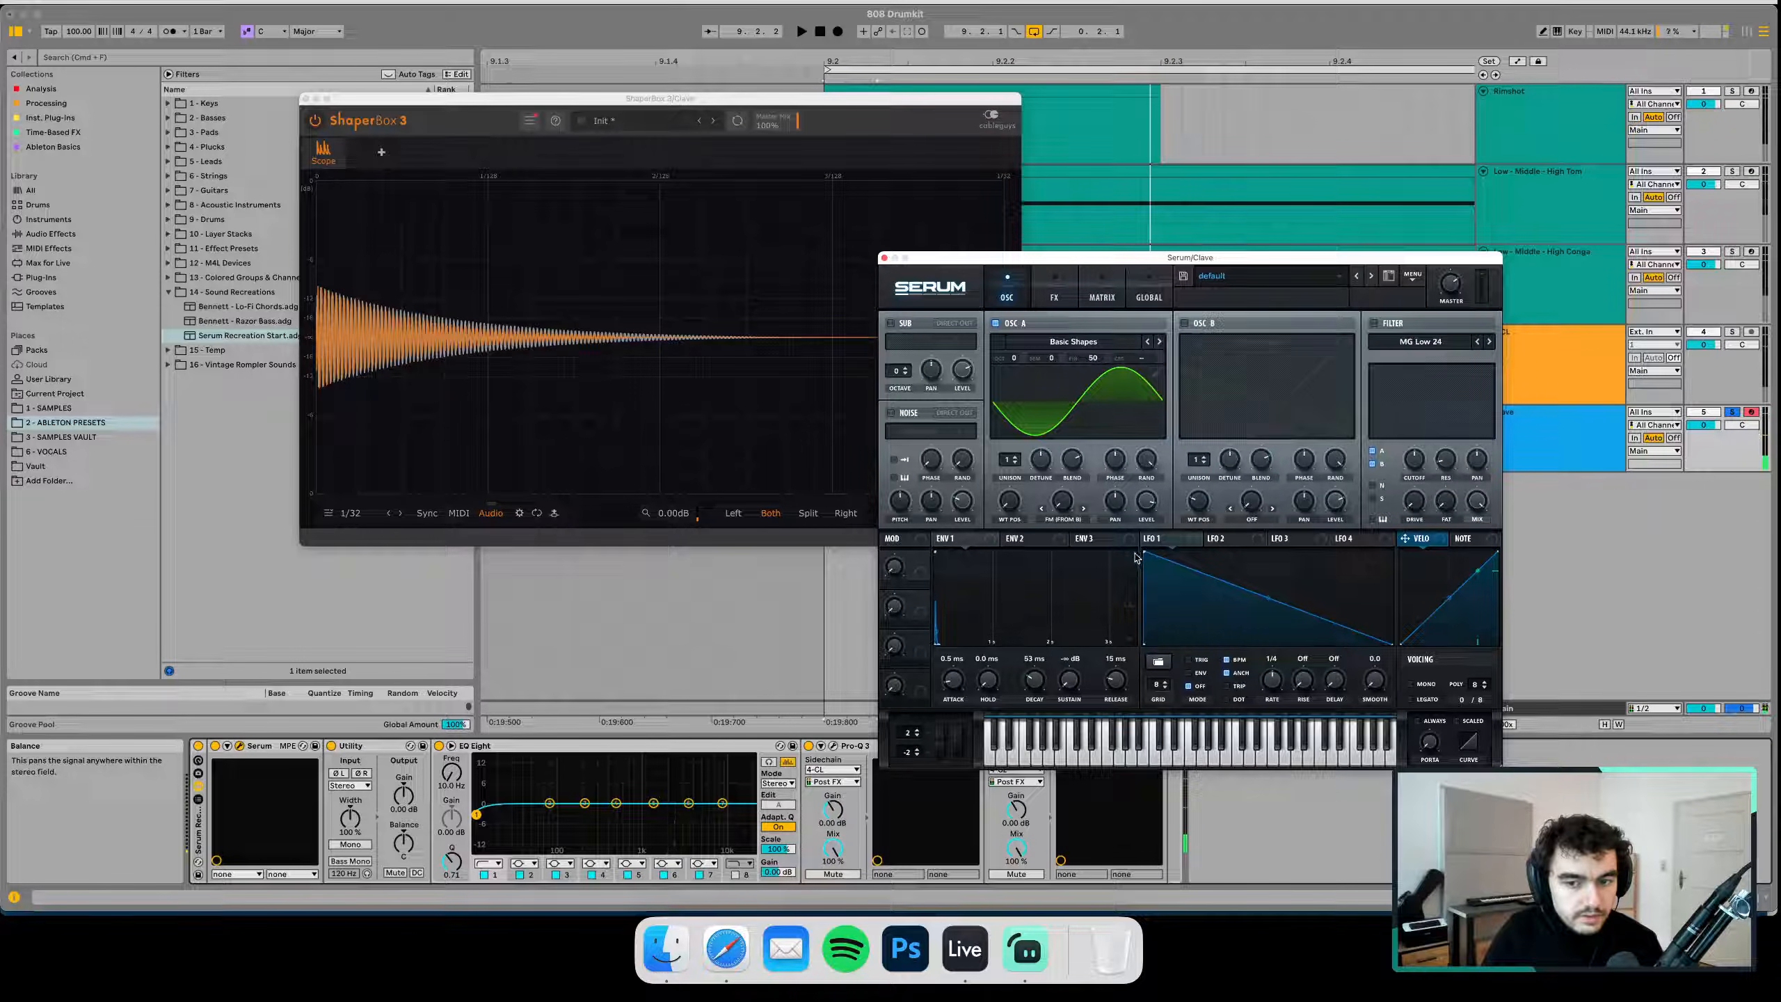
left_click_drag(1033, 677, 1031, 684)
key("space")
key("space")
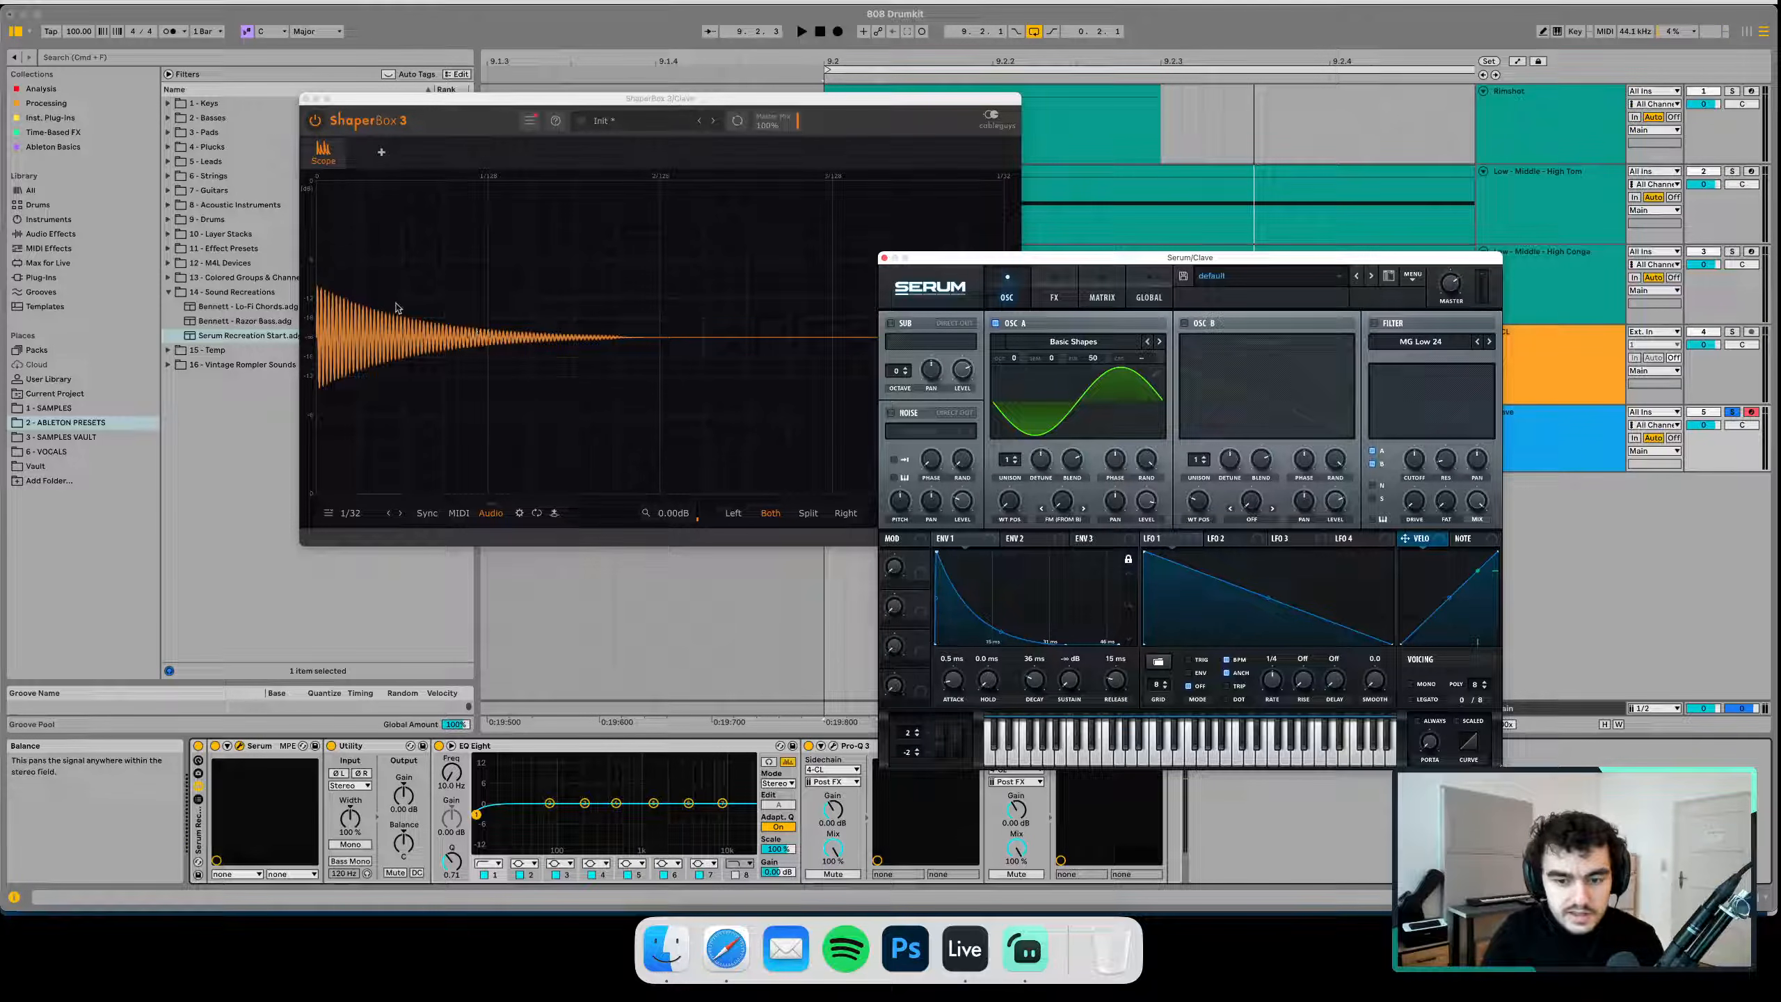
Switch the ShaperBox 3 oscilloscope length to free Hertz/ms and shorten it to 3.36 ms
left_click(395, 515)
left_click(394, 514)
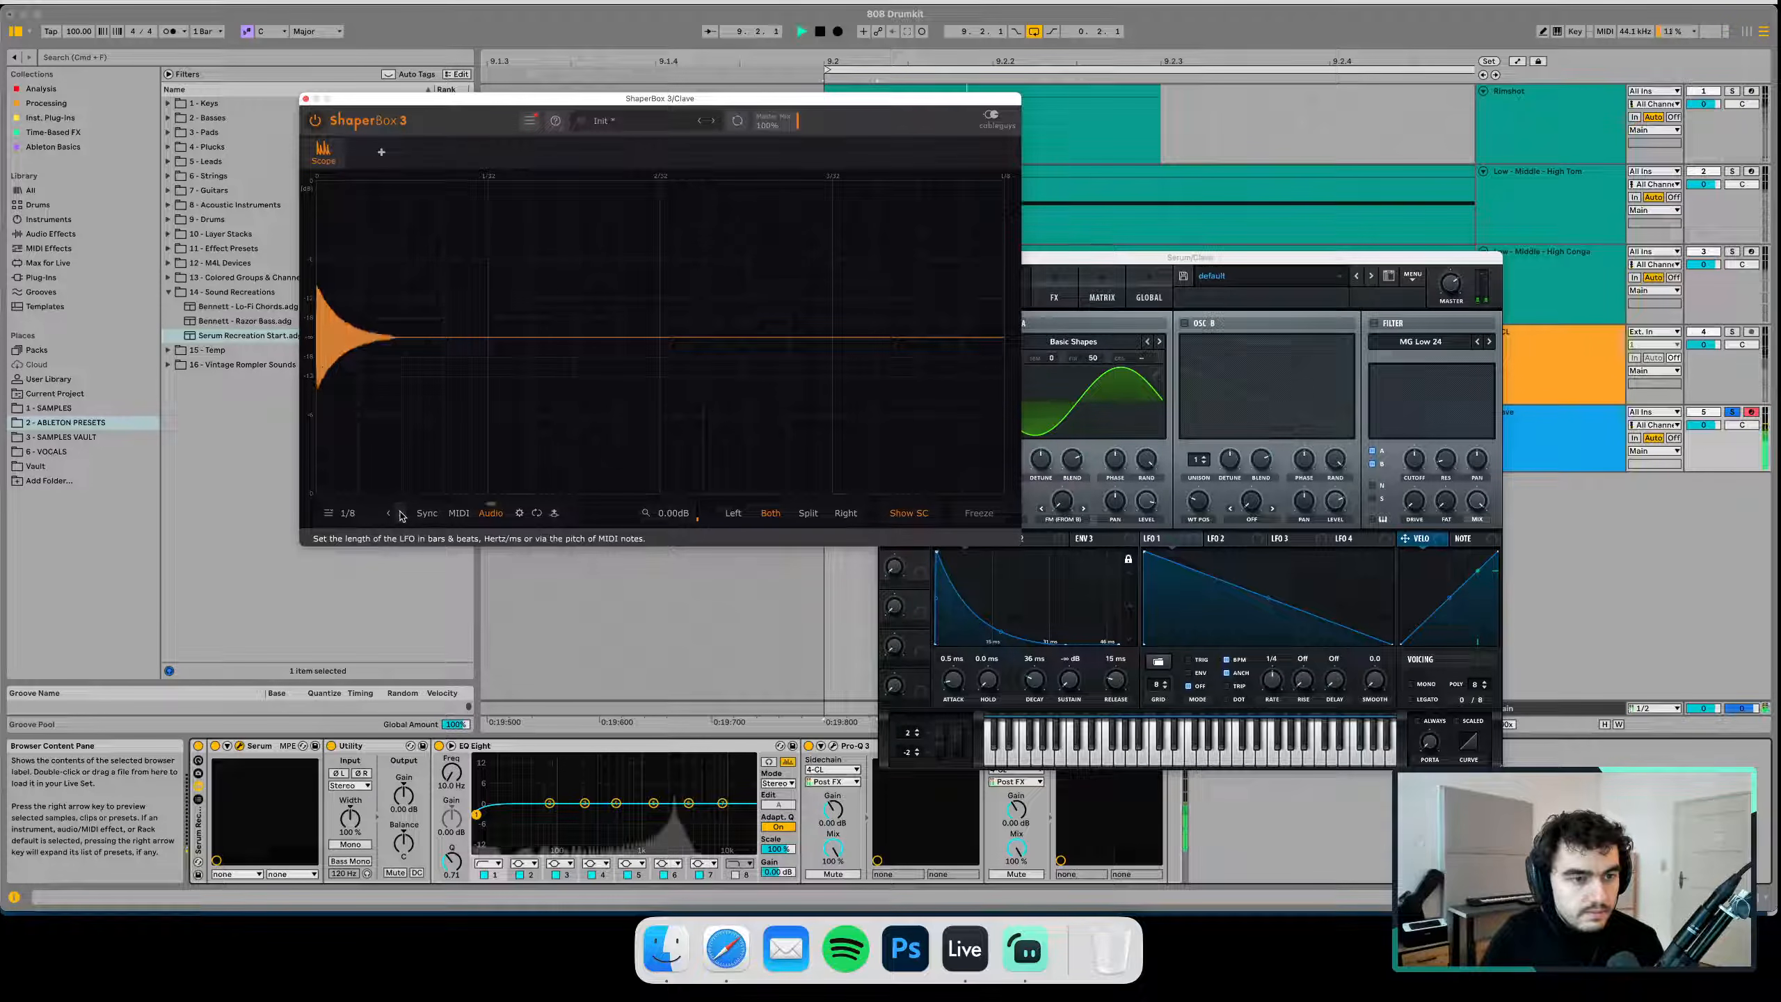
left_click(364, 517)
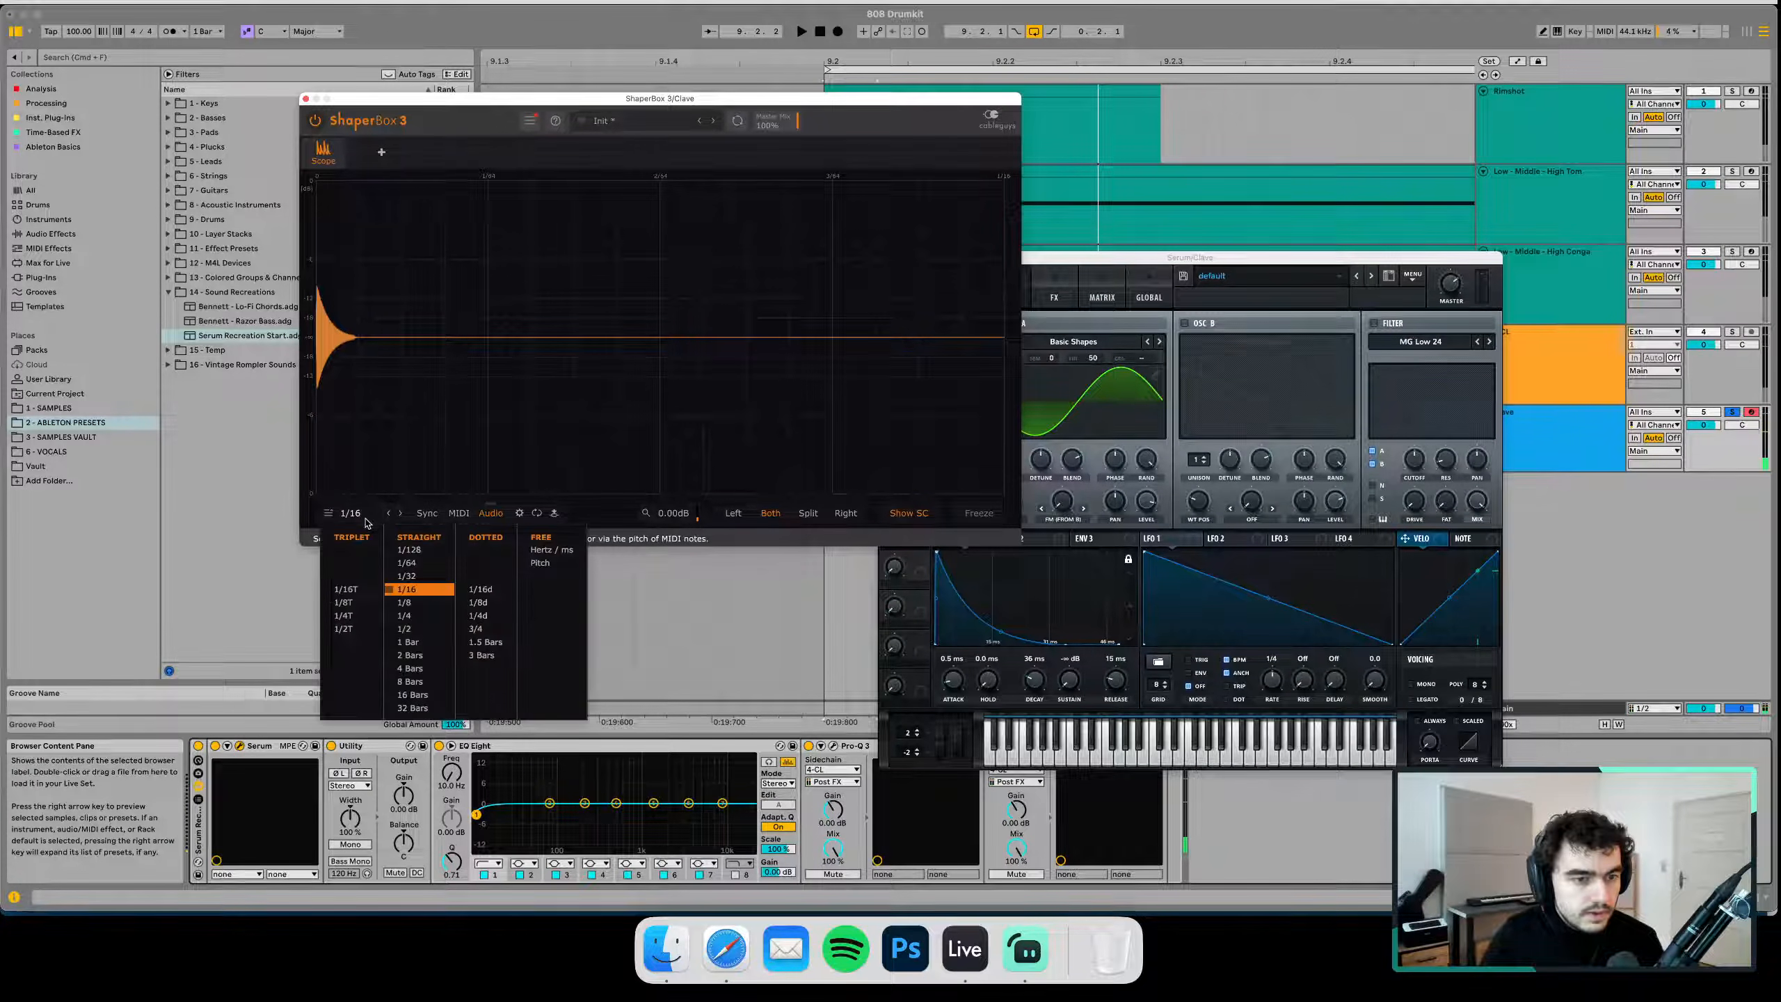
left_click(528, 554)
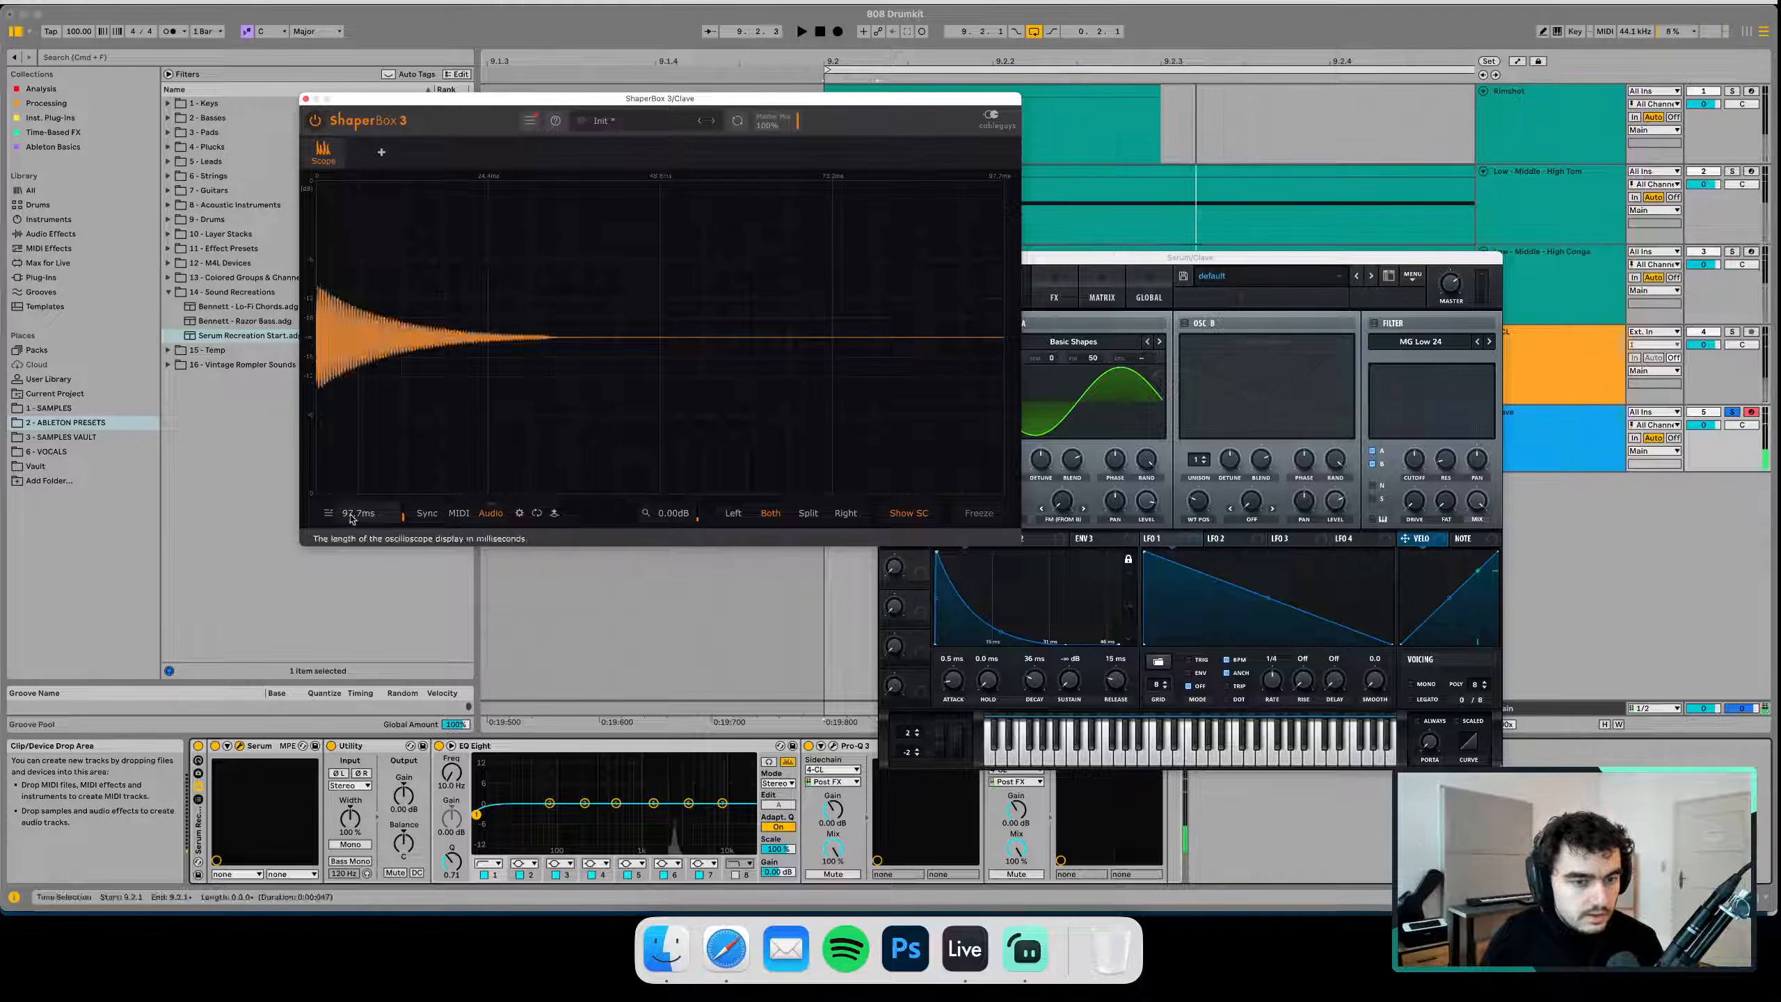
left_click_drag(353, 542, 348, 556)
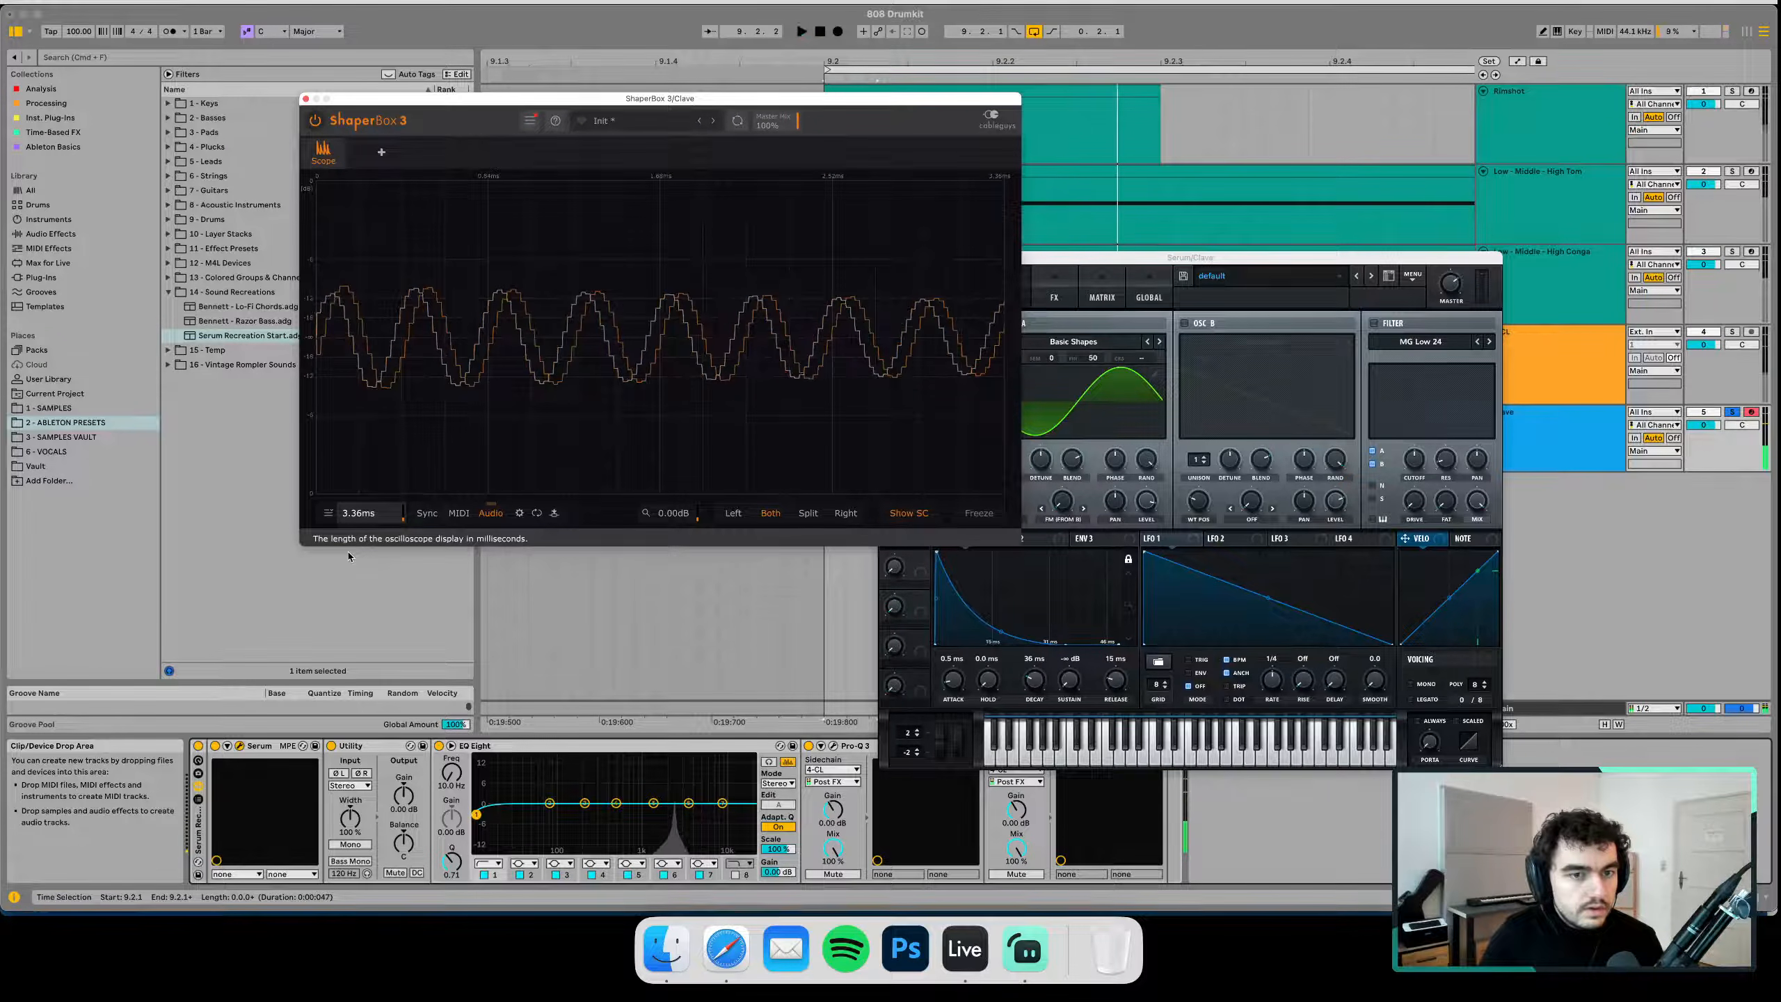
Adjust Oscillator A's starting phase to align with the CL waveform, and set the oscilloscope length to 36.0 ms
left_click(1139, 472)
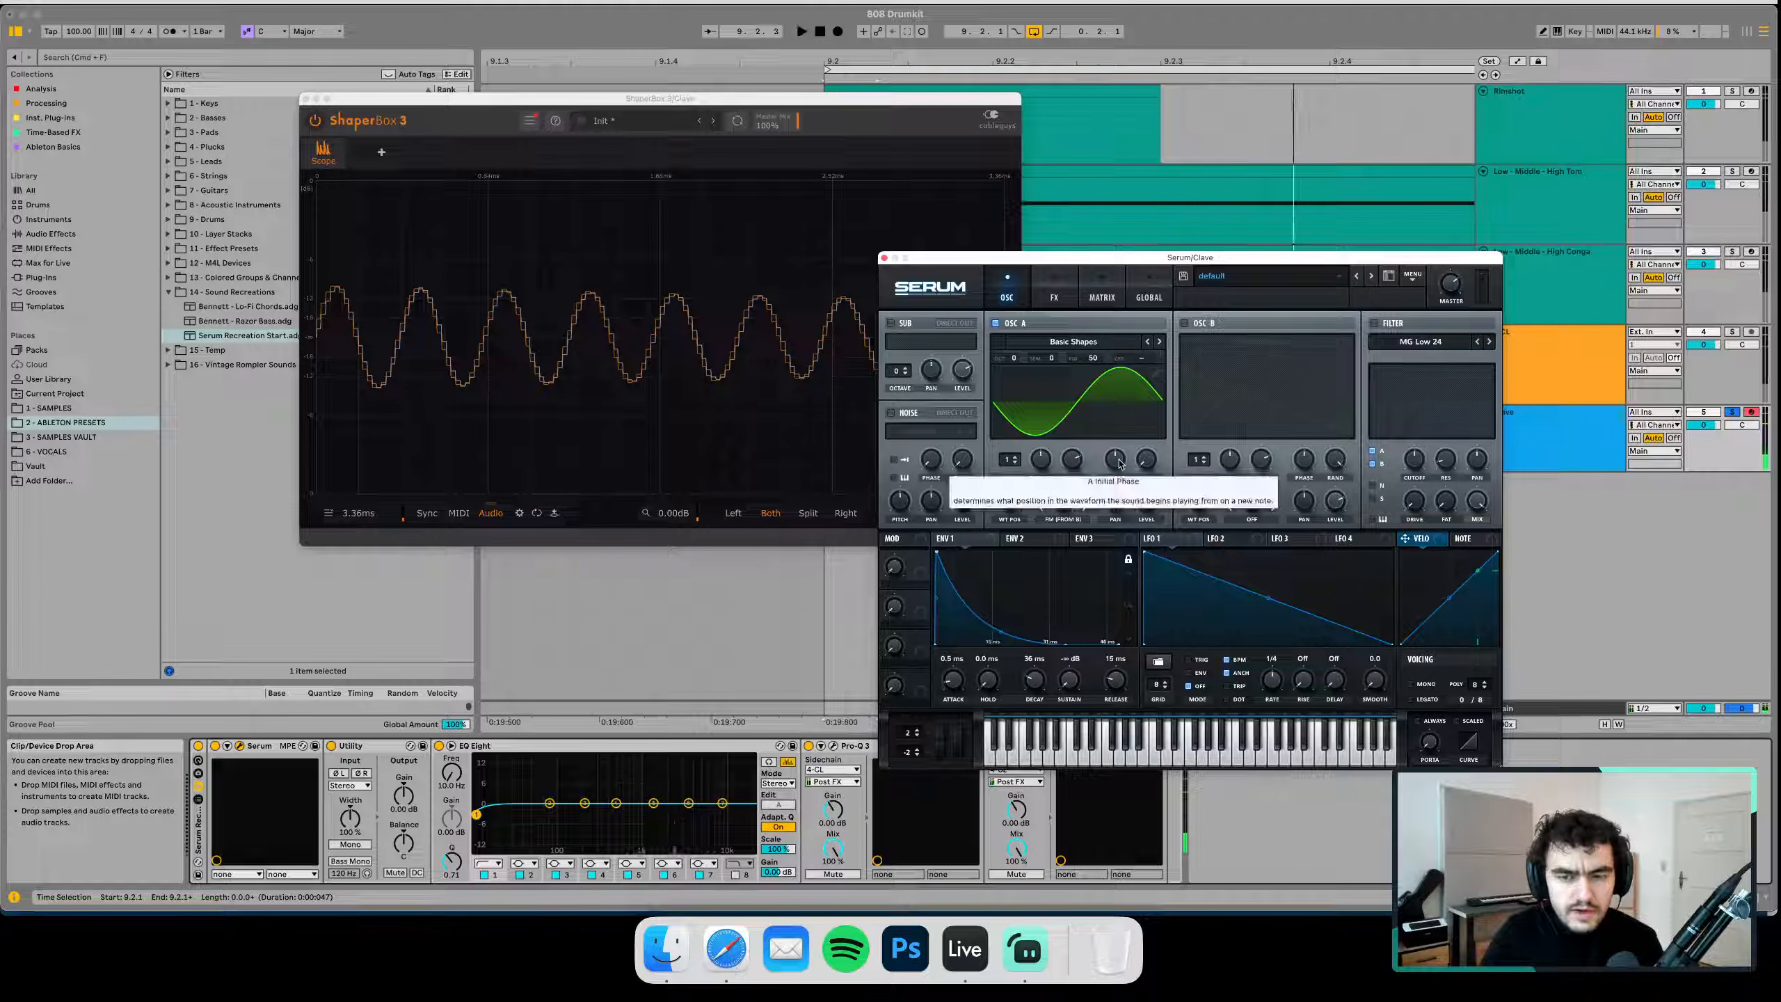
left_click_drag(368, 517, 377, 488)
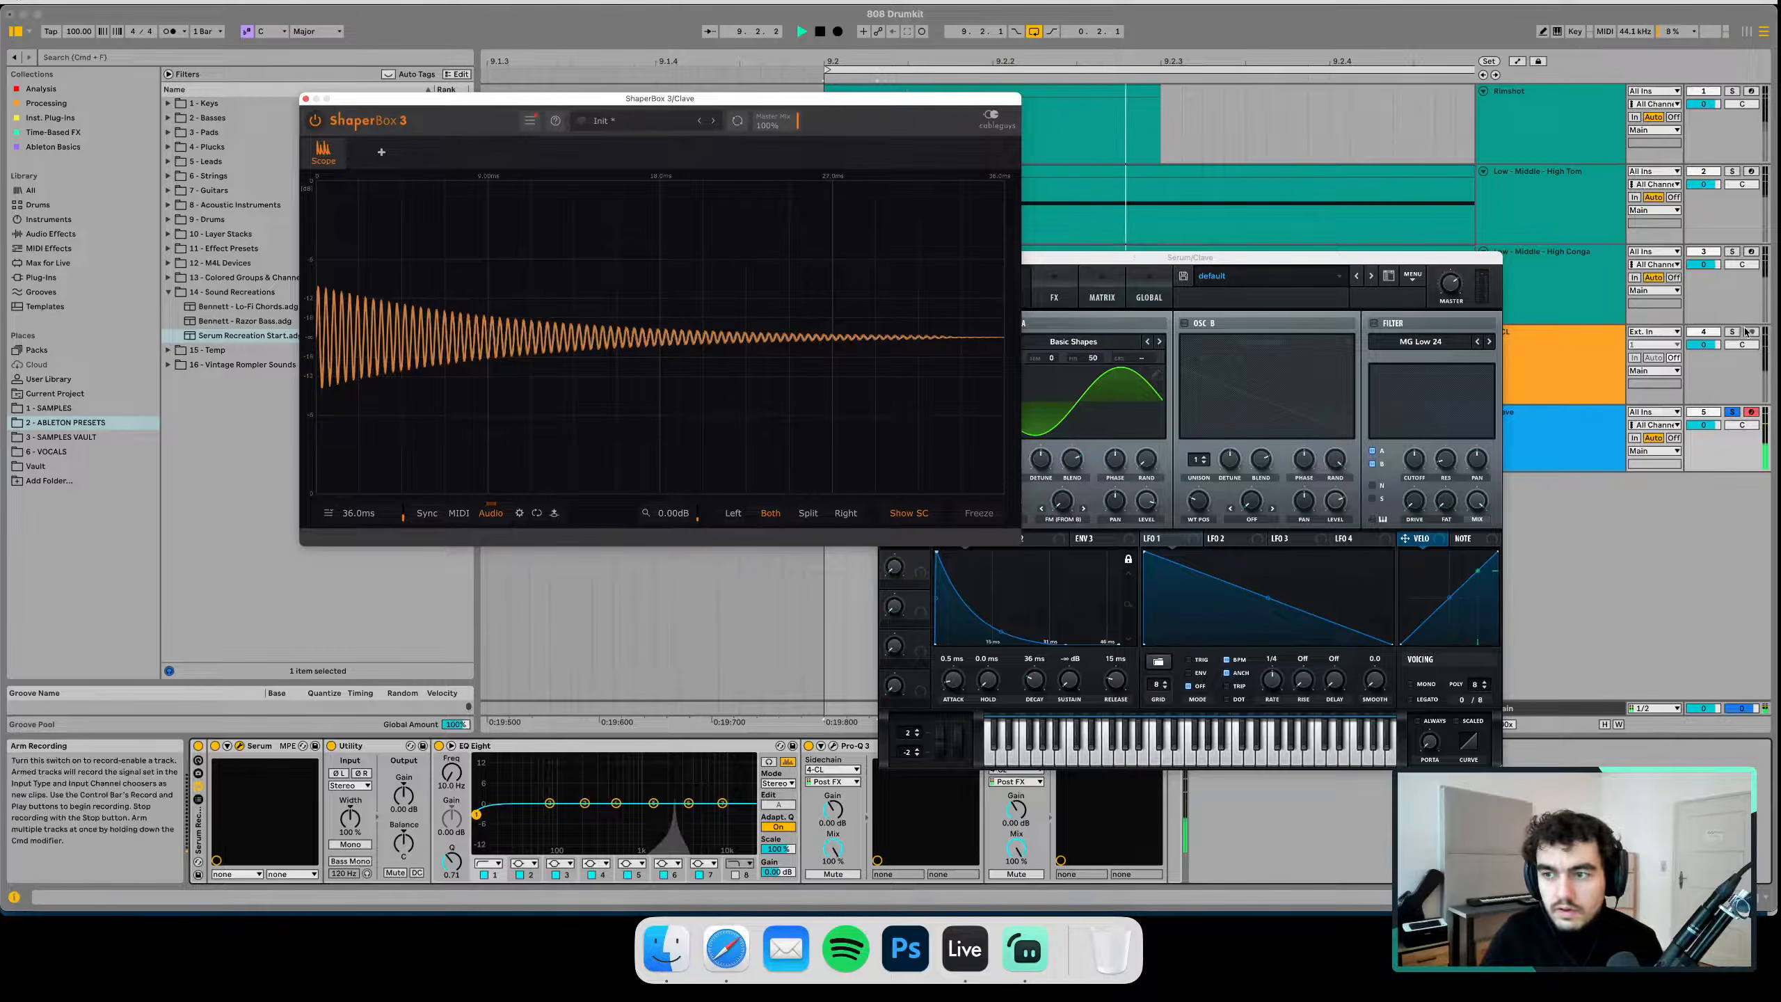
Solo the CL and Clave tracks alternately during playback to compare their sound, leaving CL soloed
left_click(1737, 333)
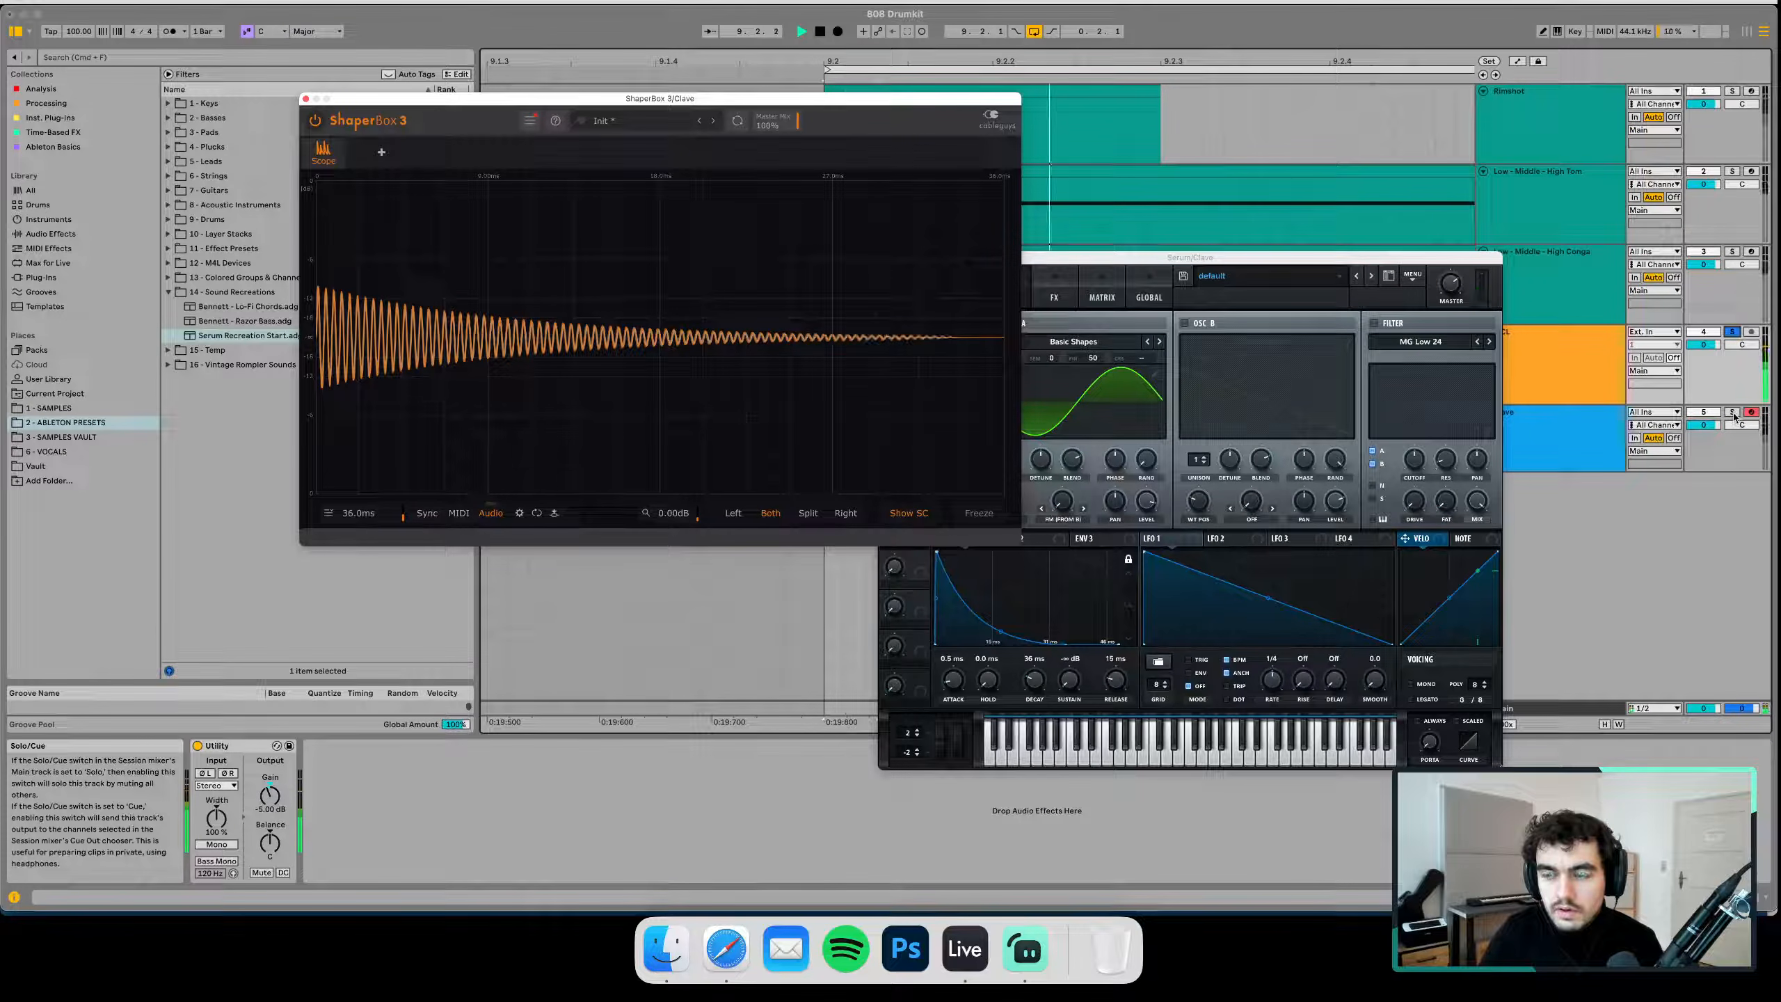
left_click(1731, 412)
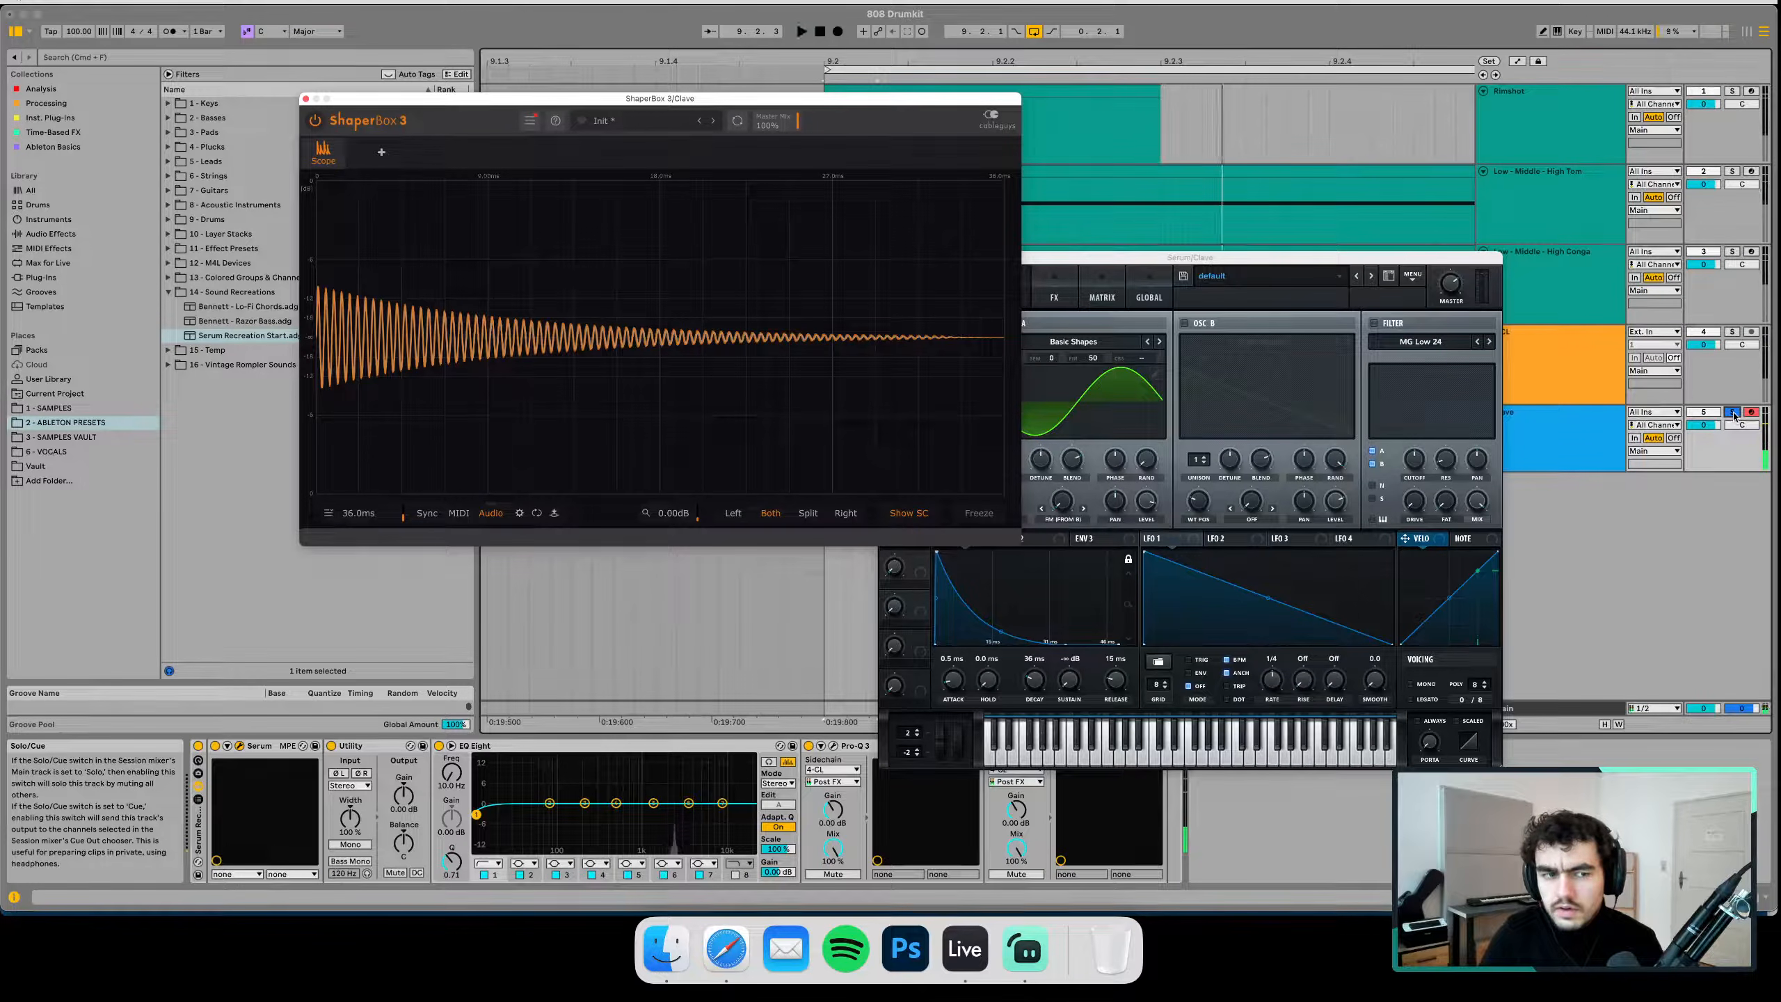
left_click(1730, 333)
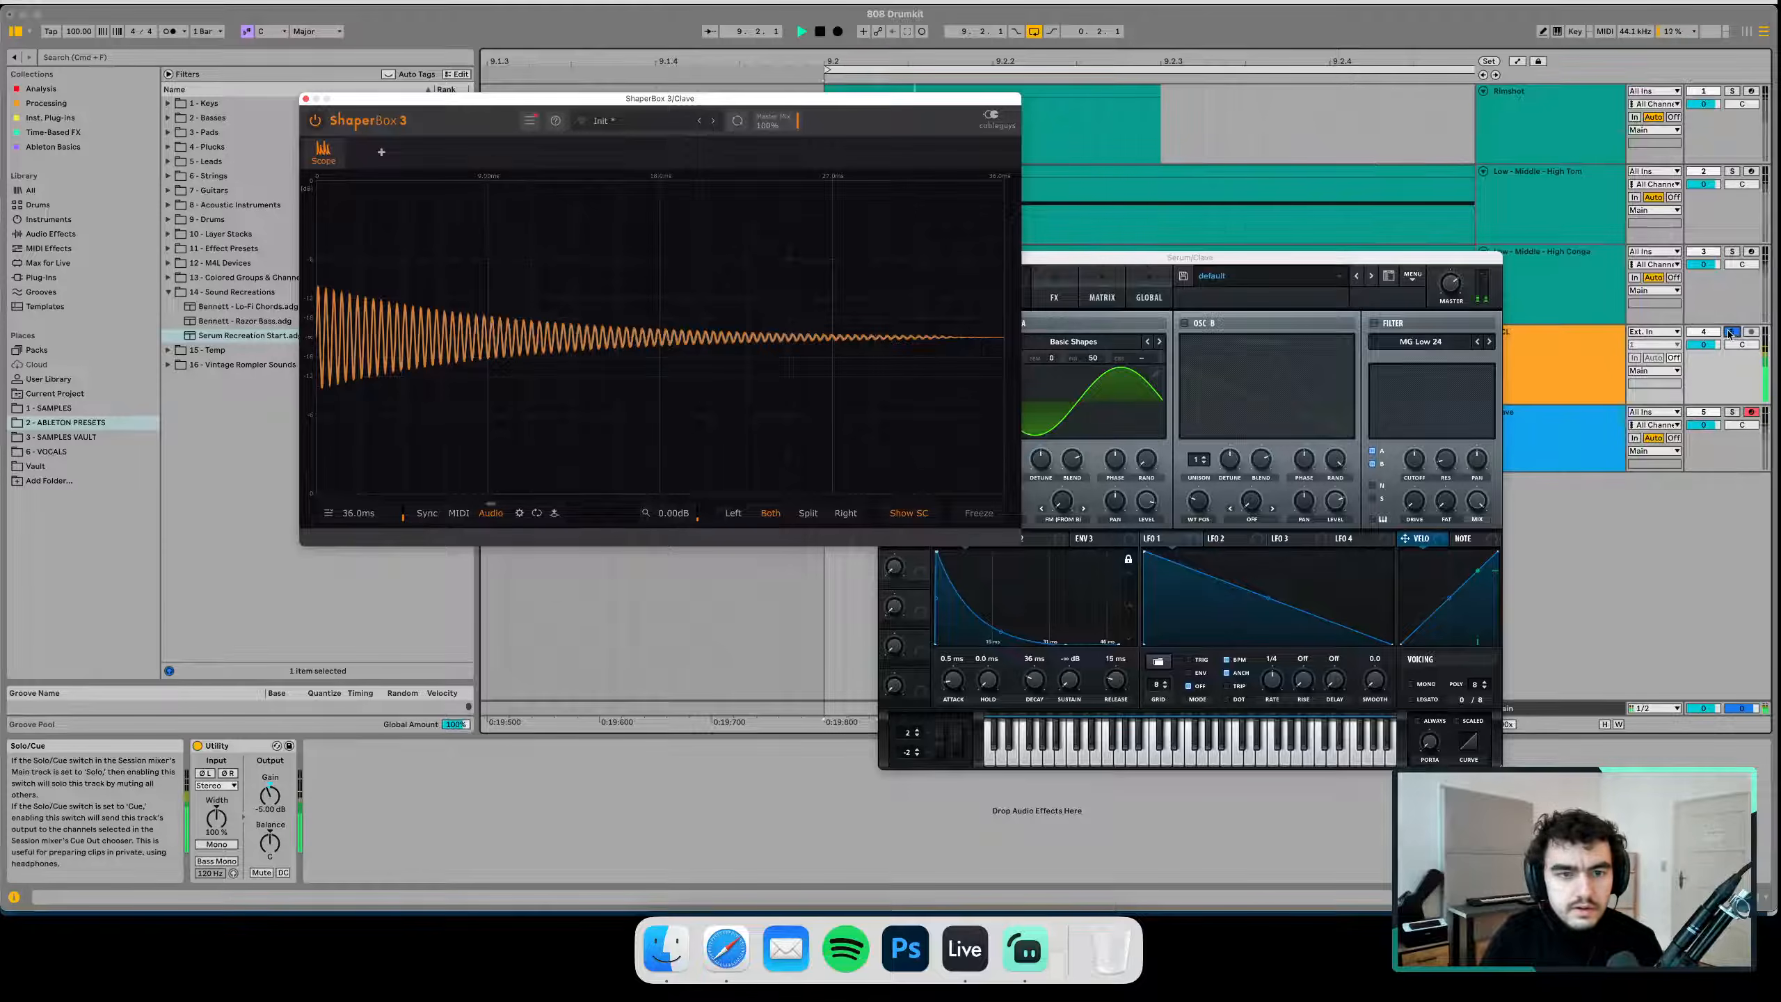
Close the ShaperBox 3 and Serum windows, enlarge the CL track, and inspect the start of its waveform at sample level
left_click(306, 99)
left_click(885, 258)
left_click_drag(822, 64, 821, 225)
left_click_drag(1021, 64, 1021, 88)
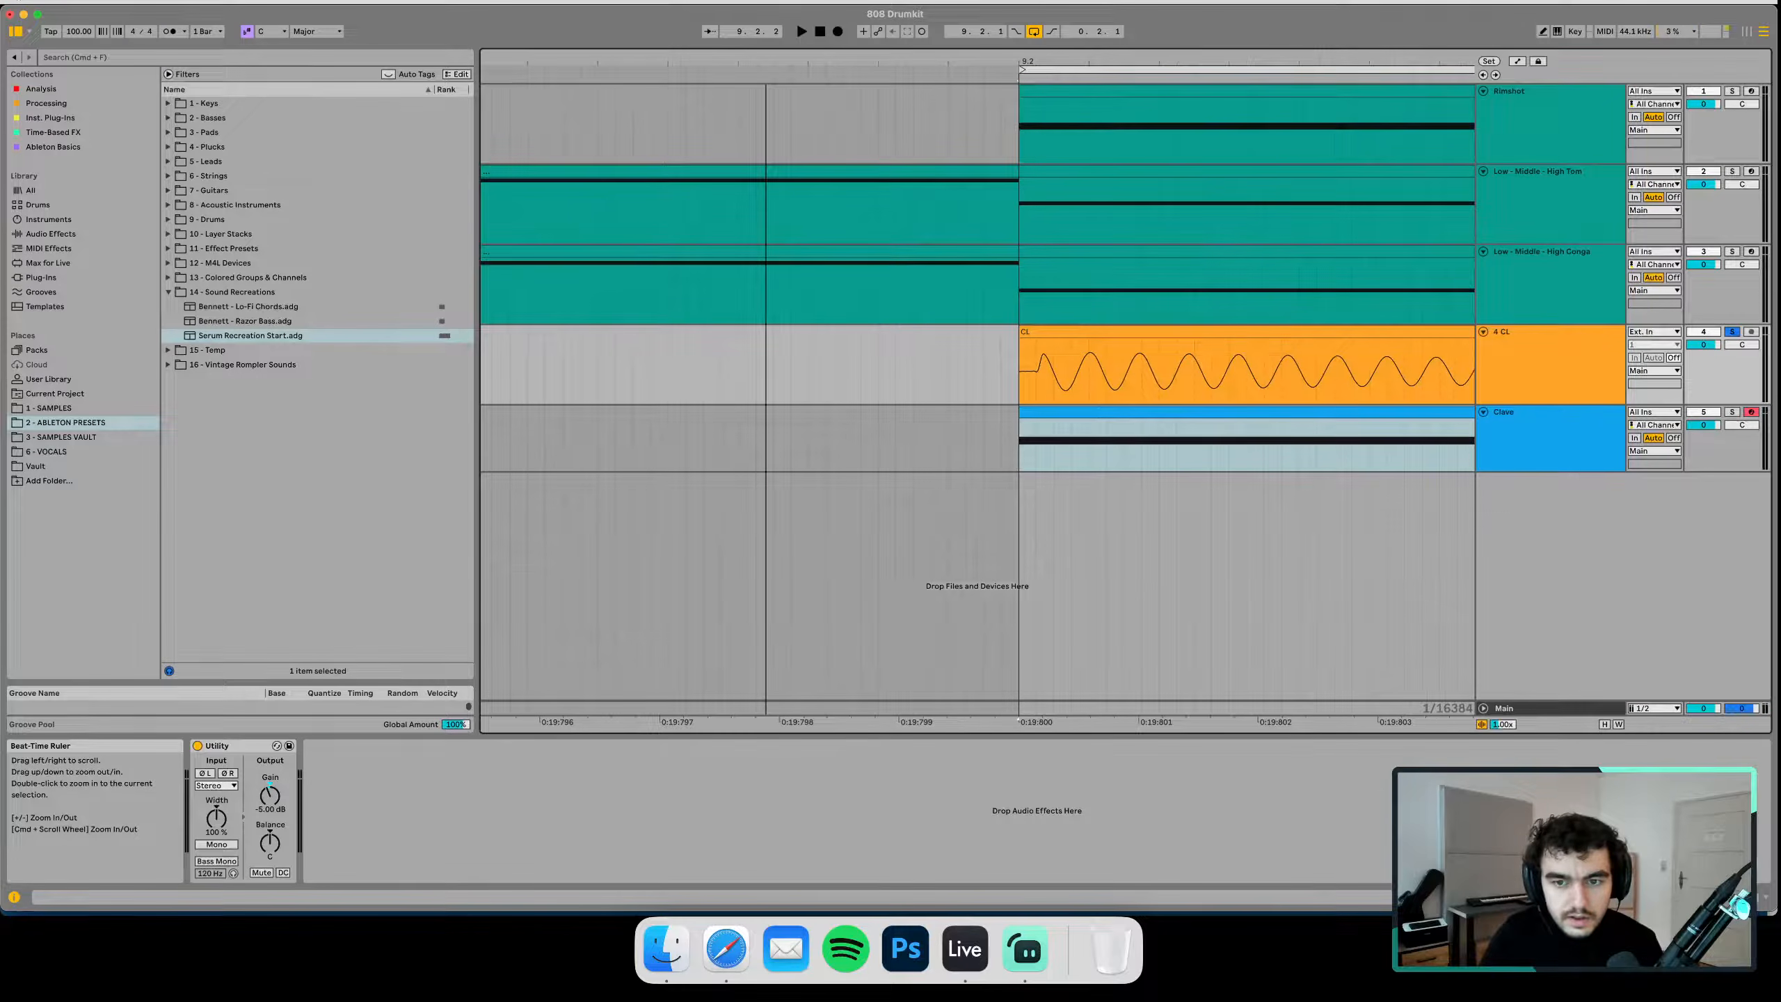
left_click_drag(1549, 403, 1549, 622)
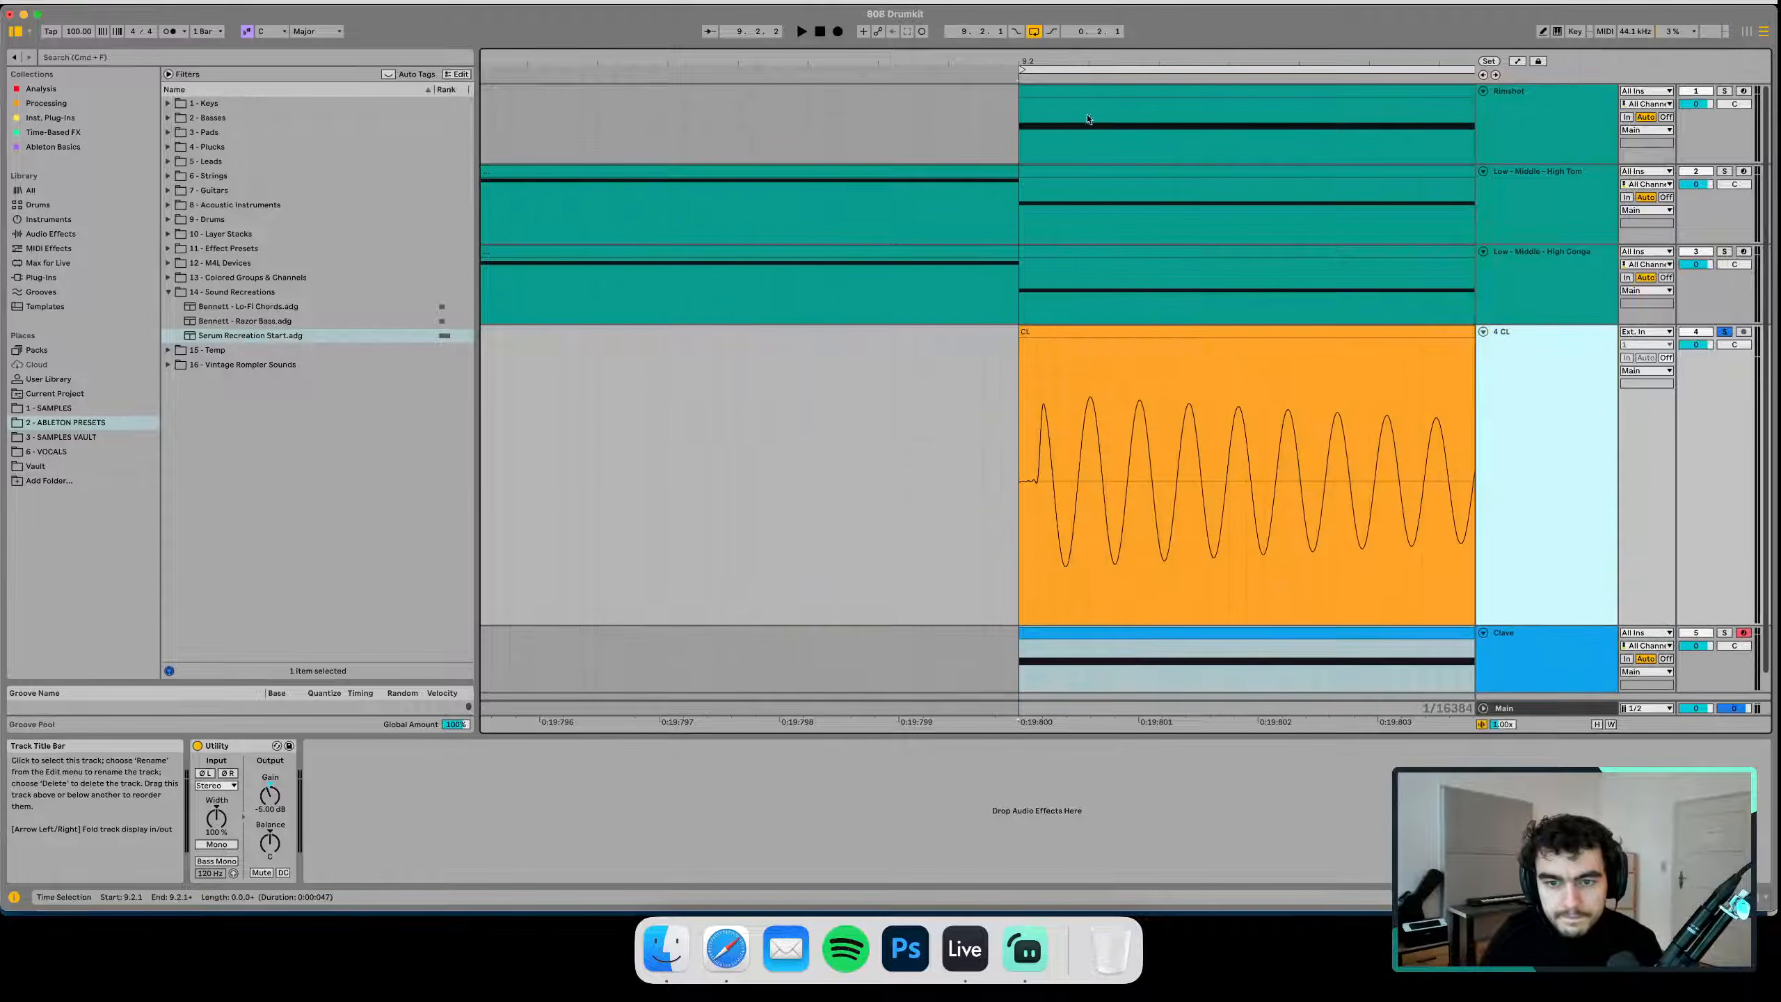
left_click_drag(1082, 57, 1083, 80)
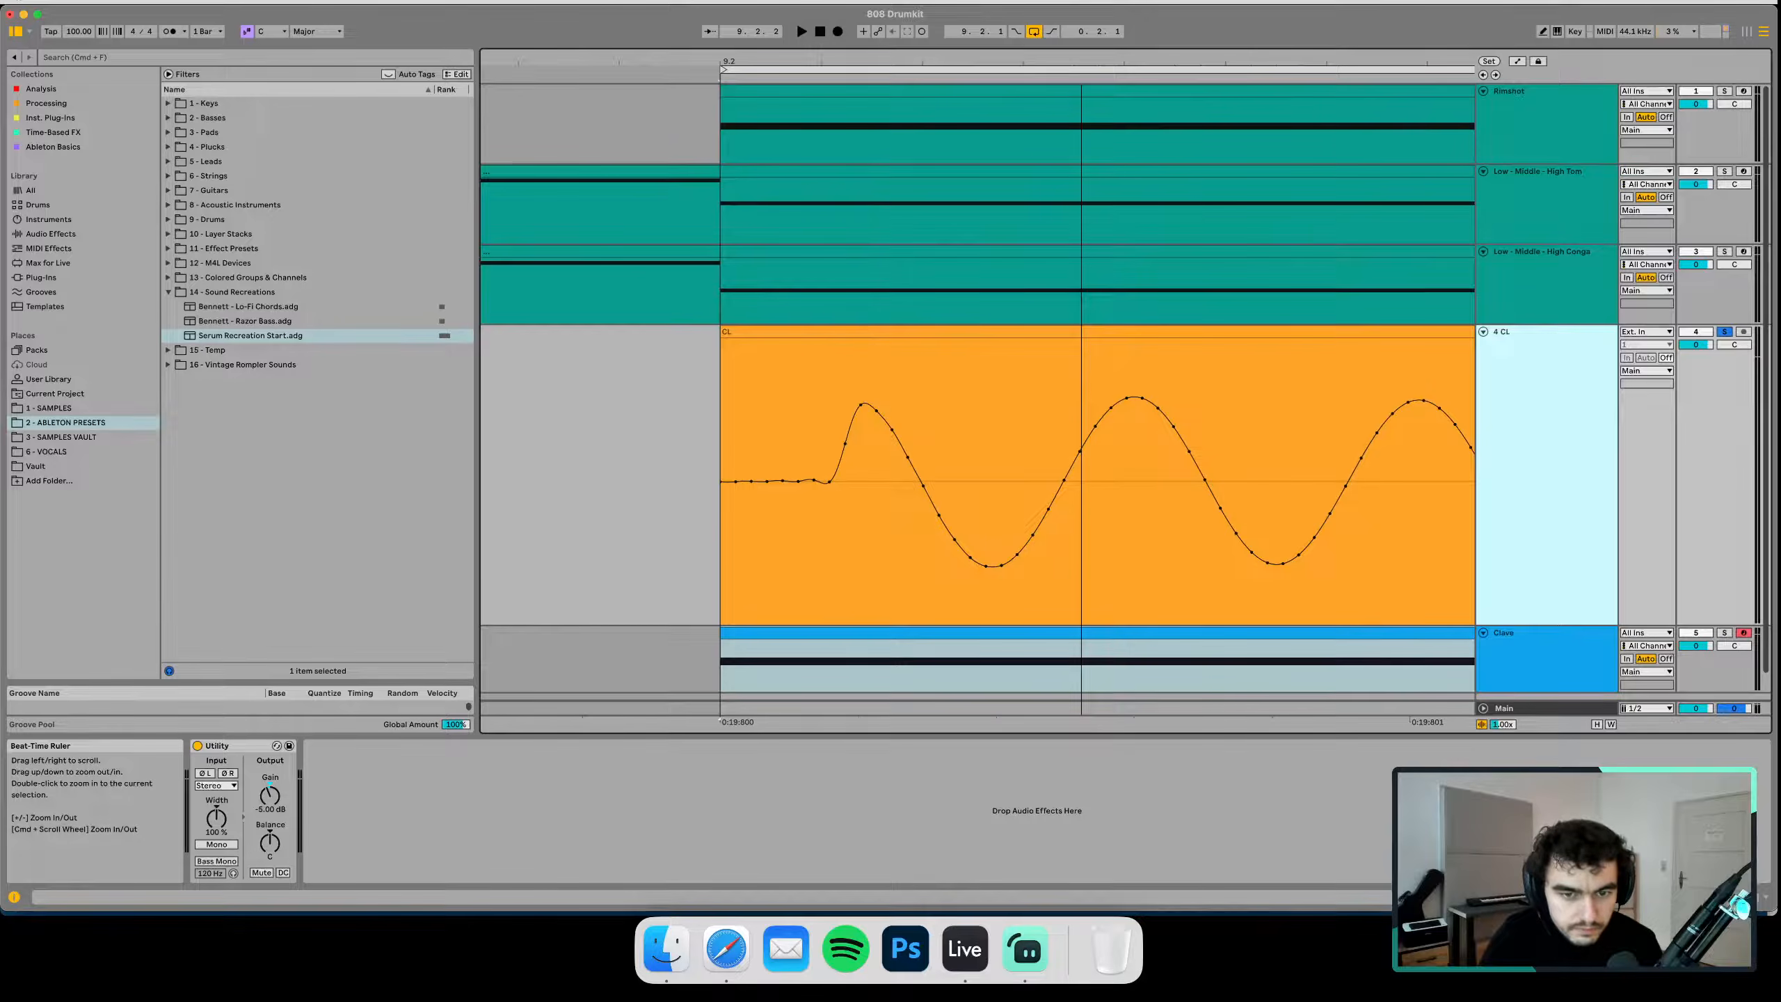
left_click_drag(1081, 61, 985, 51)
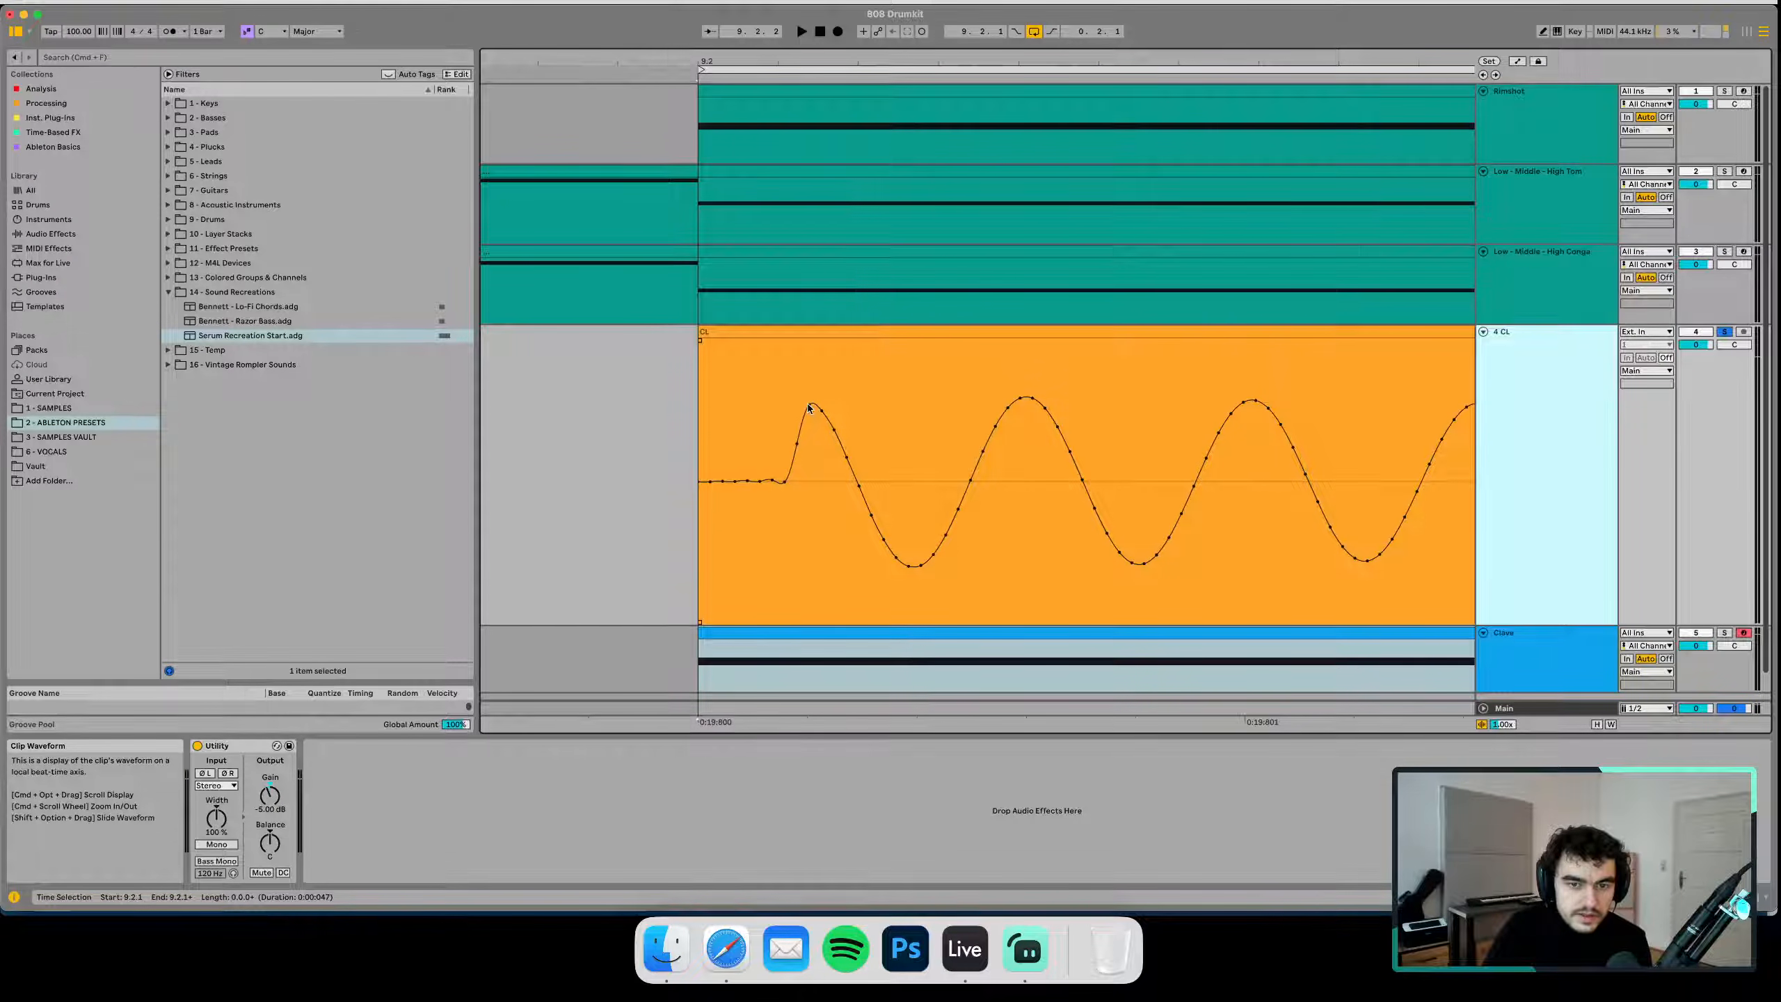
mouse_move(699, 337)
left_mouse_down()
mouse_move(823, 339)
mouse_move(695, 350)
left_mouse_up()
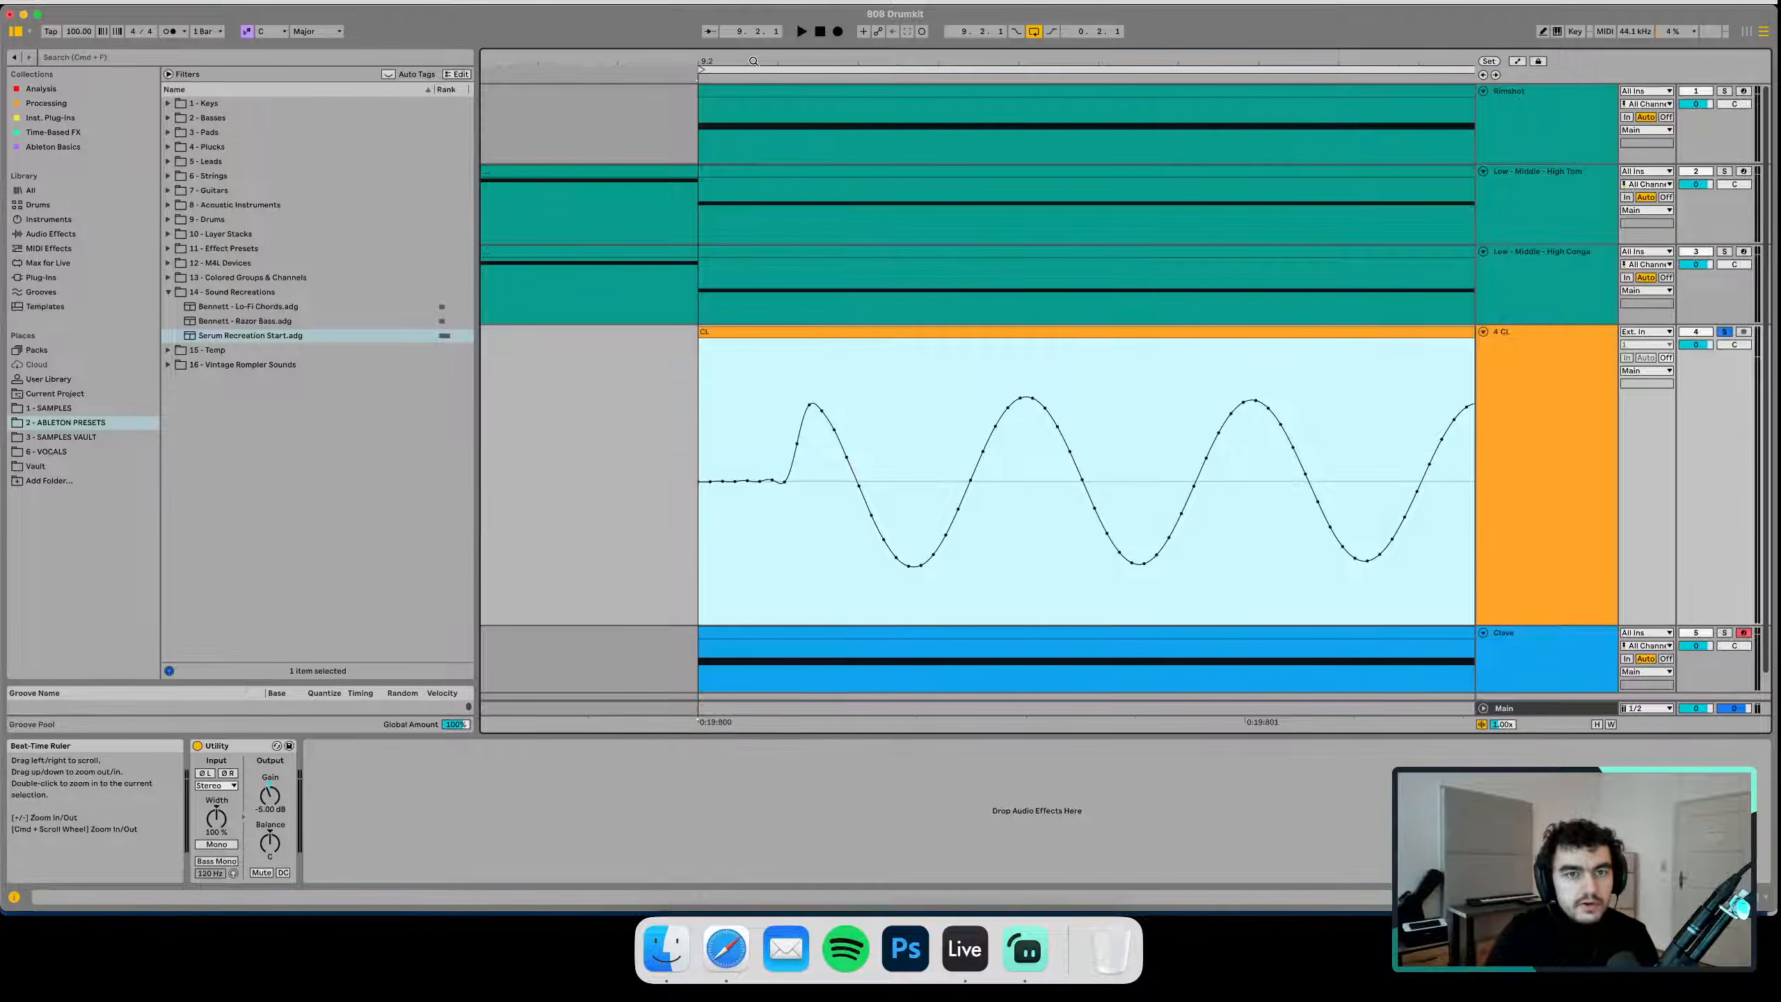
Duplicate the Clave track, freeze and flatten one copy to audio, and make the flattened track taller
scroll(1532, 655, "down", 1)
left_click(1555, 637)
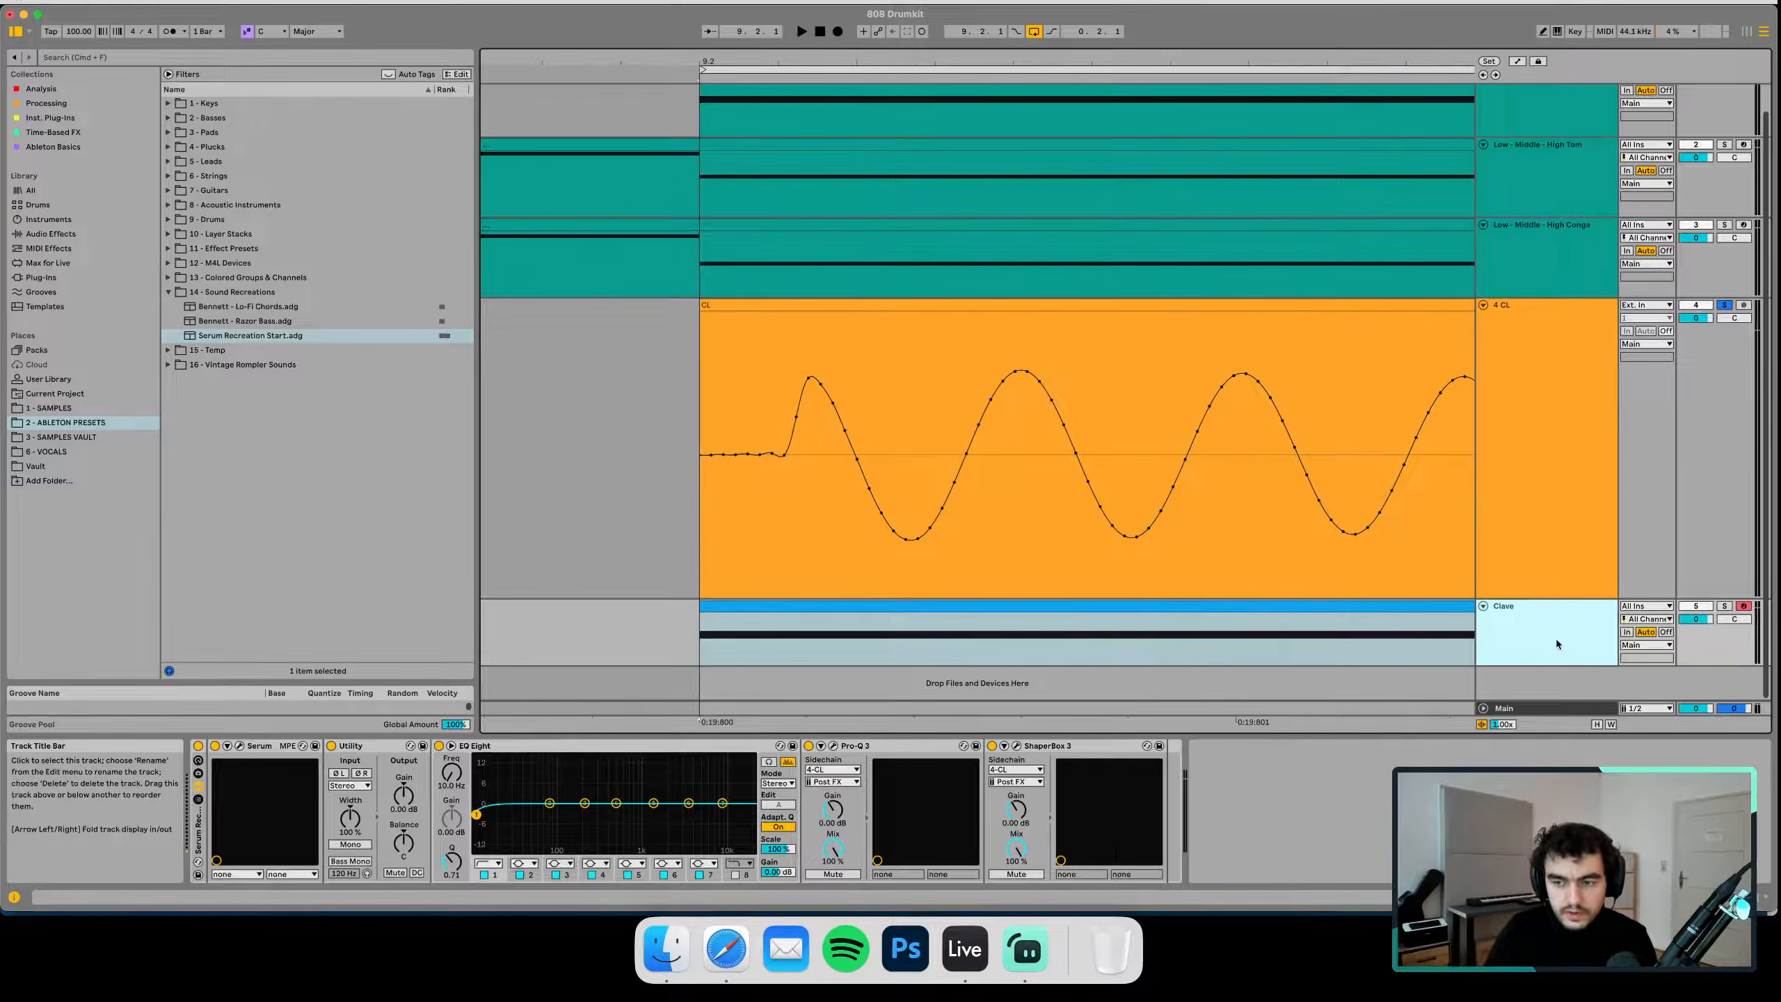
key("super+d")
right_click(1497, 665)
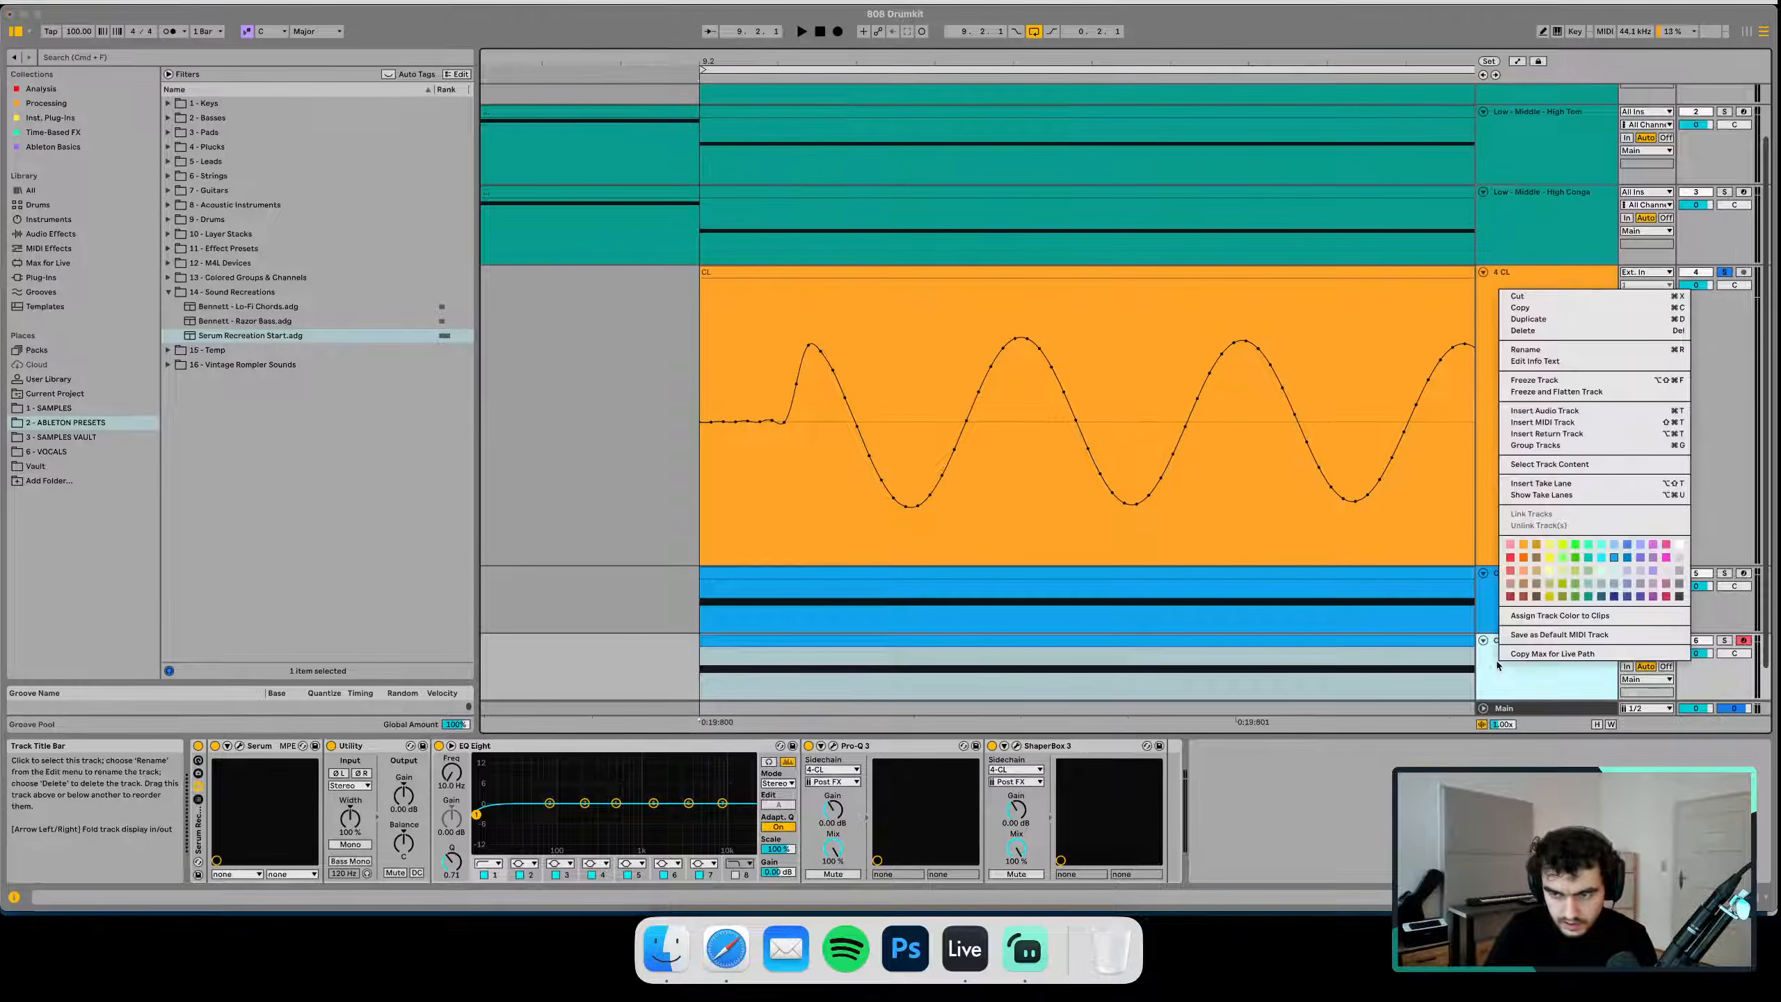
left_click(1554, 392)
left_click_drag(1555, 675, 1533, 754)
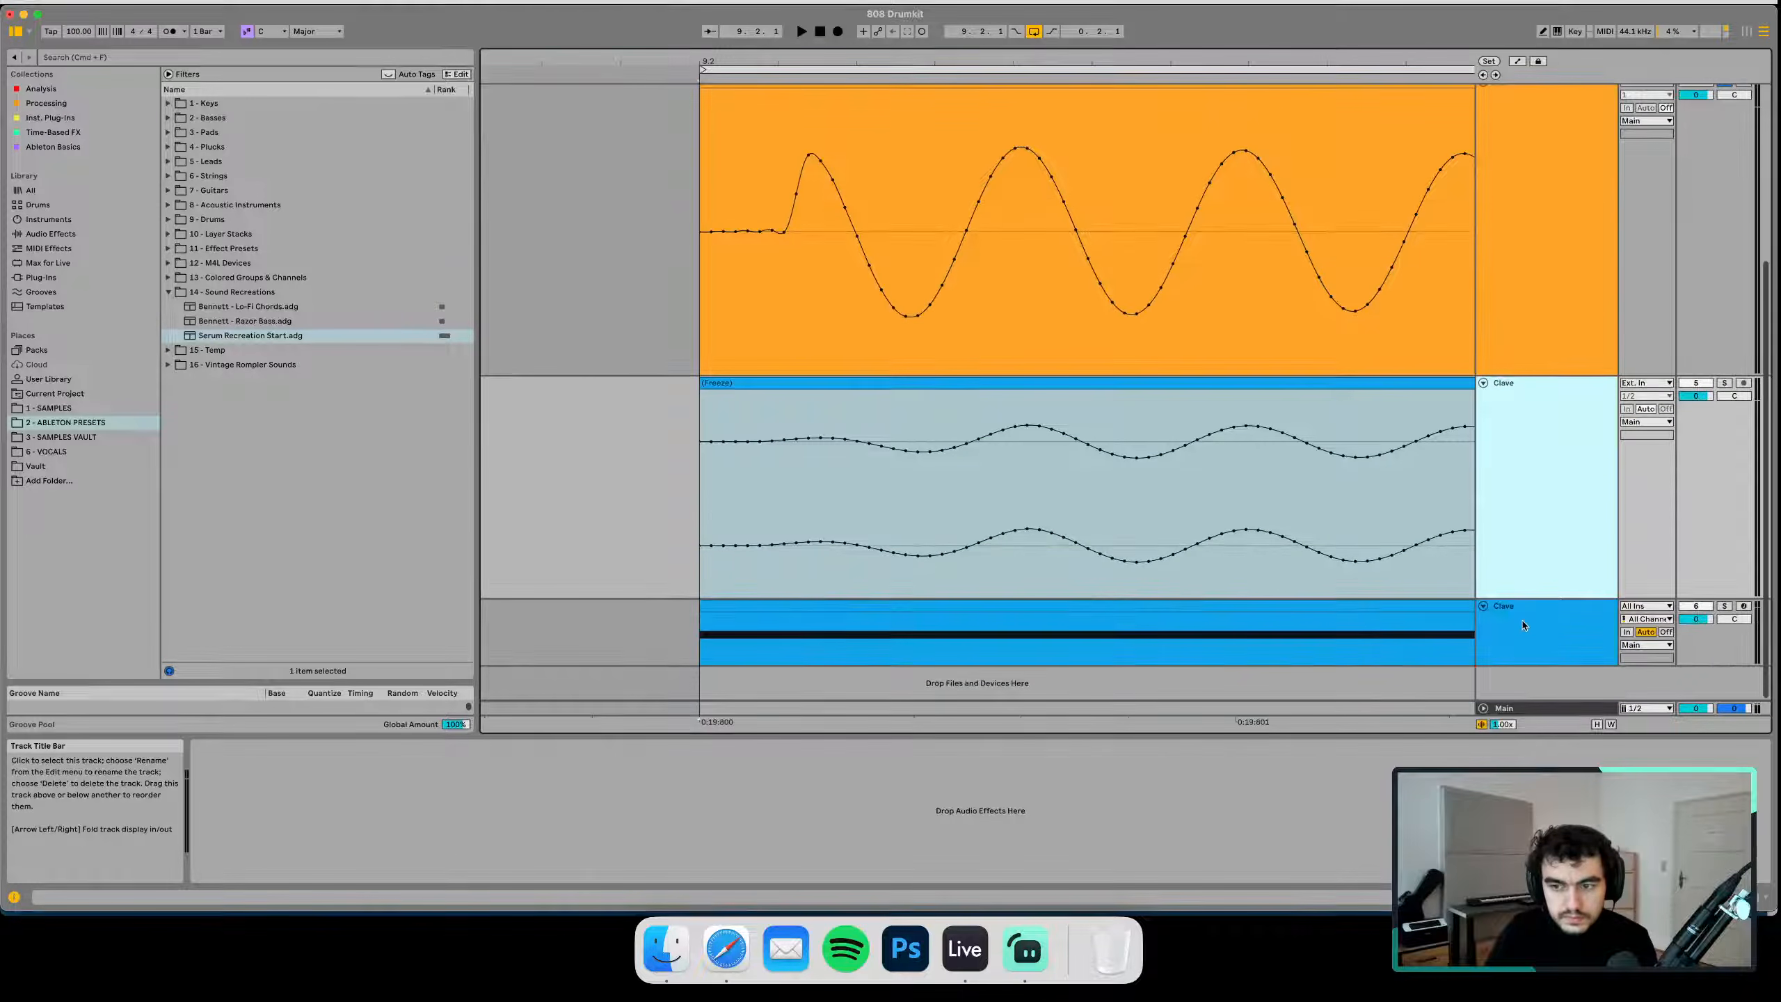
left_click_drag(1527, 598, 1501, 658)
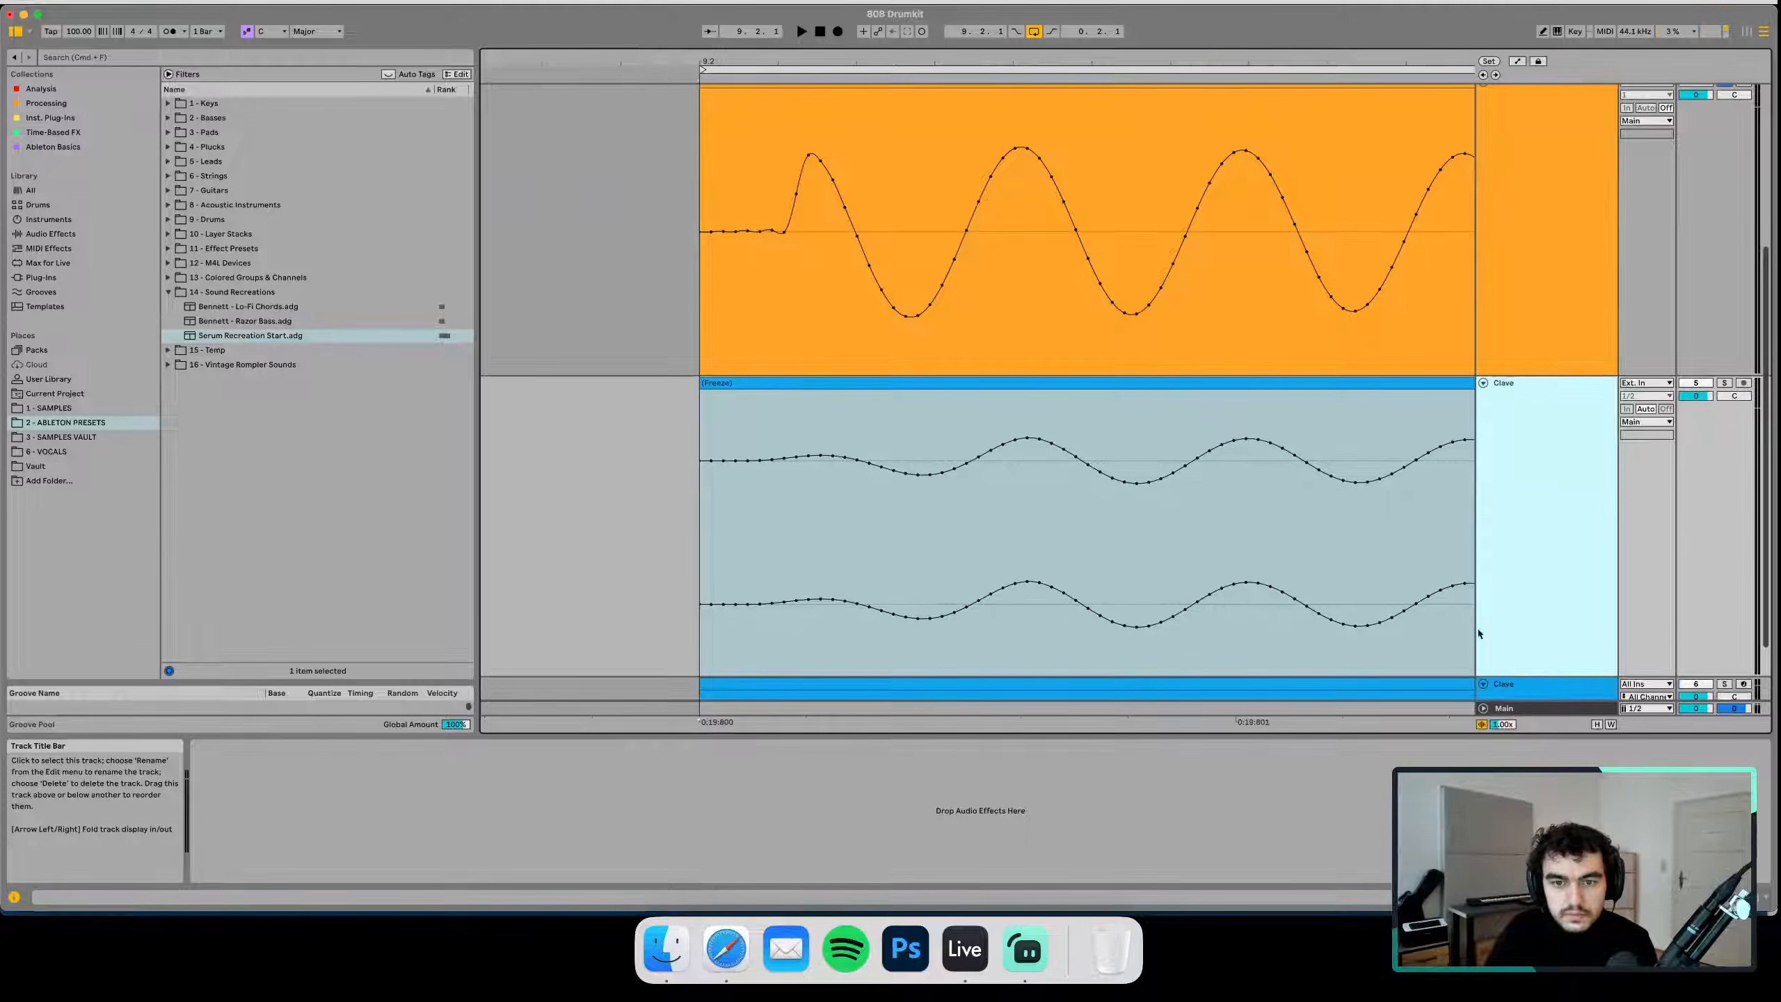
Normalize the flattened Clave clip and hide the clip view to compare its waveform with CL
left_click(816, 379)
right_click(737, 679)
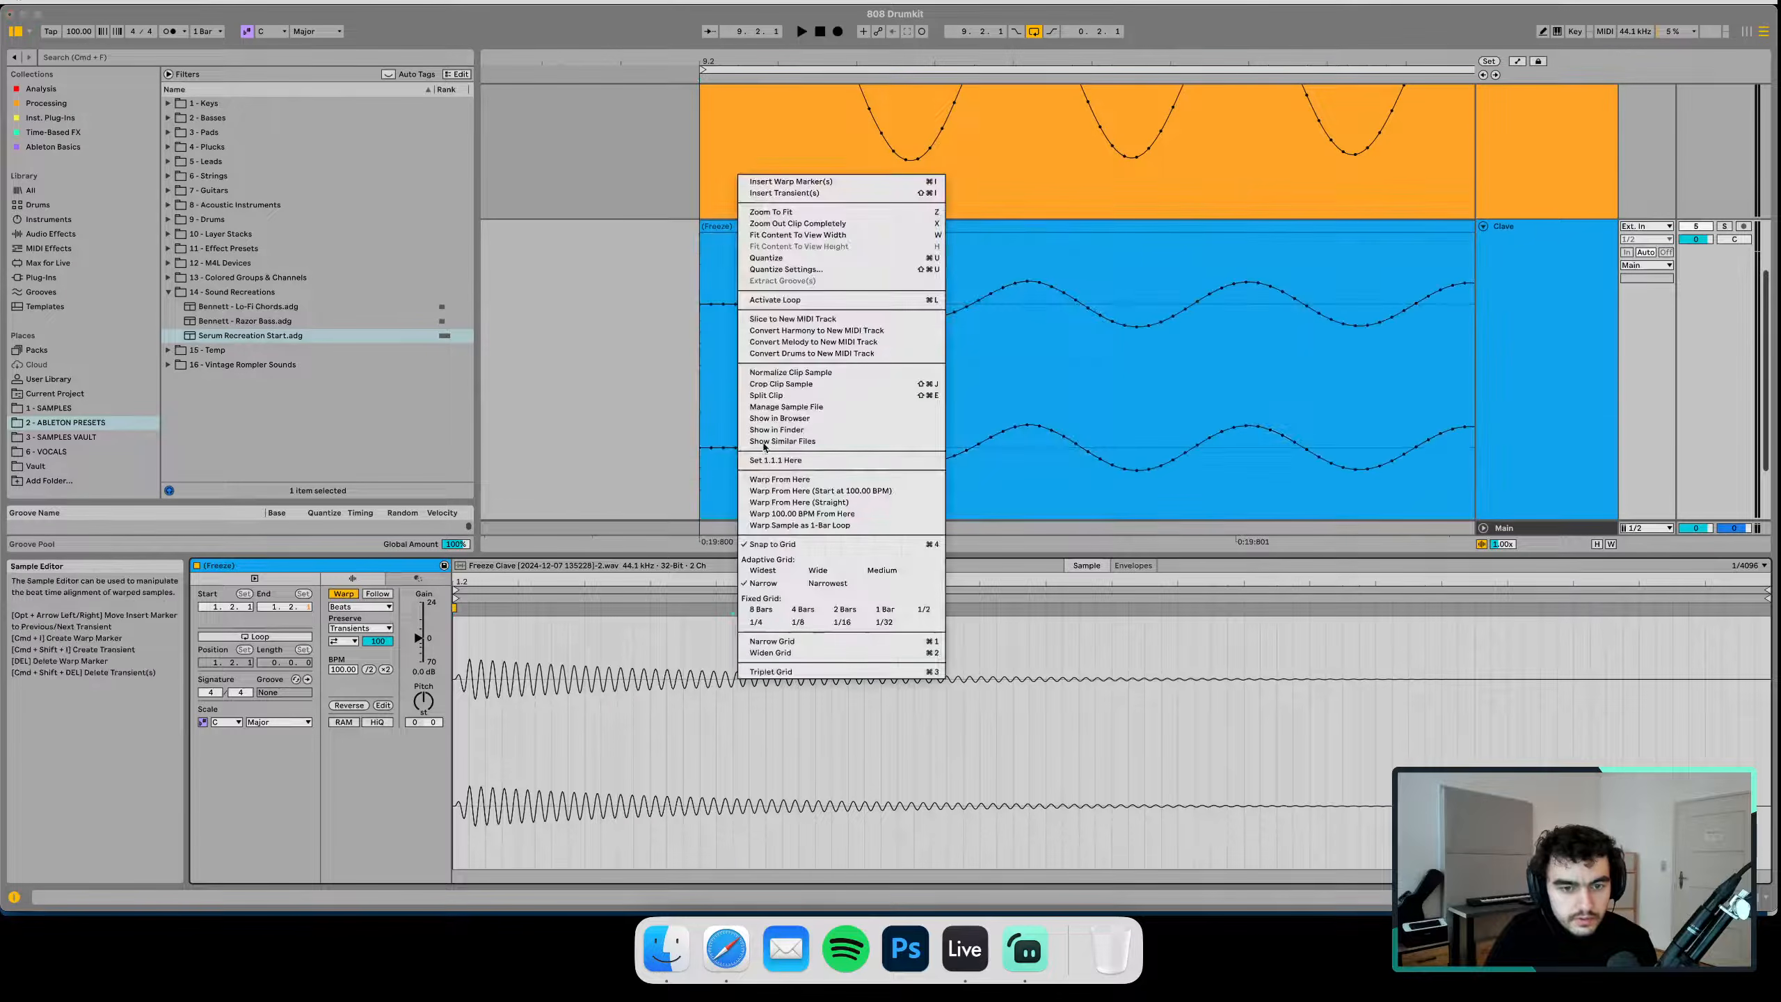
left_click(791, 371)
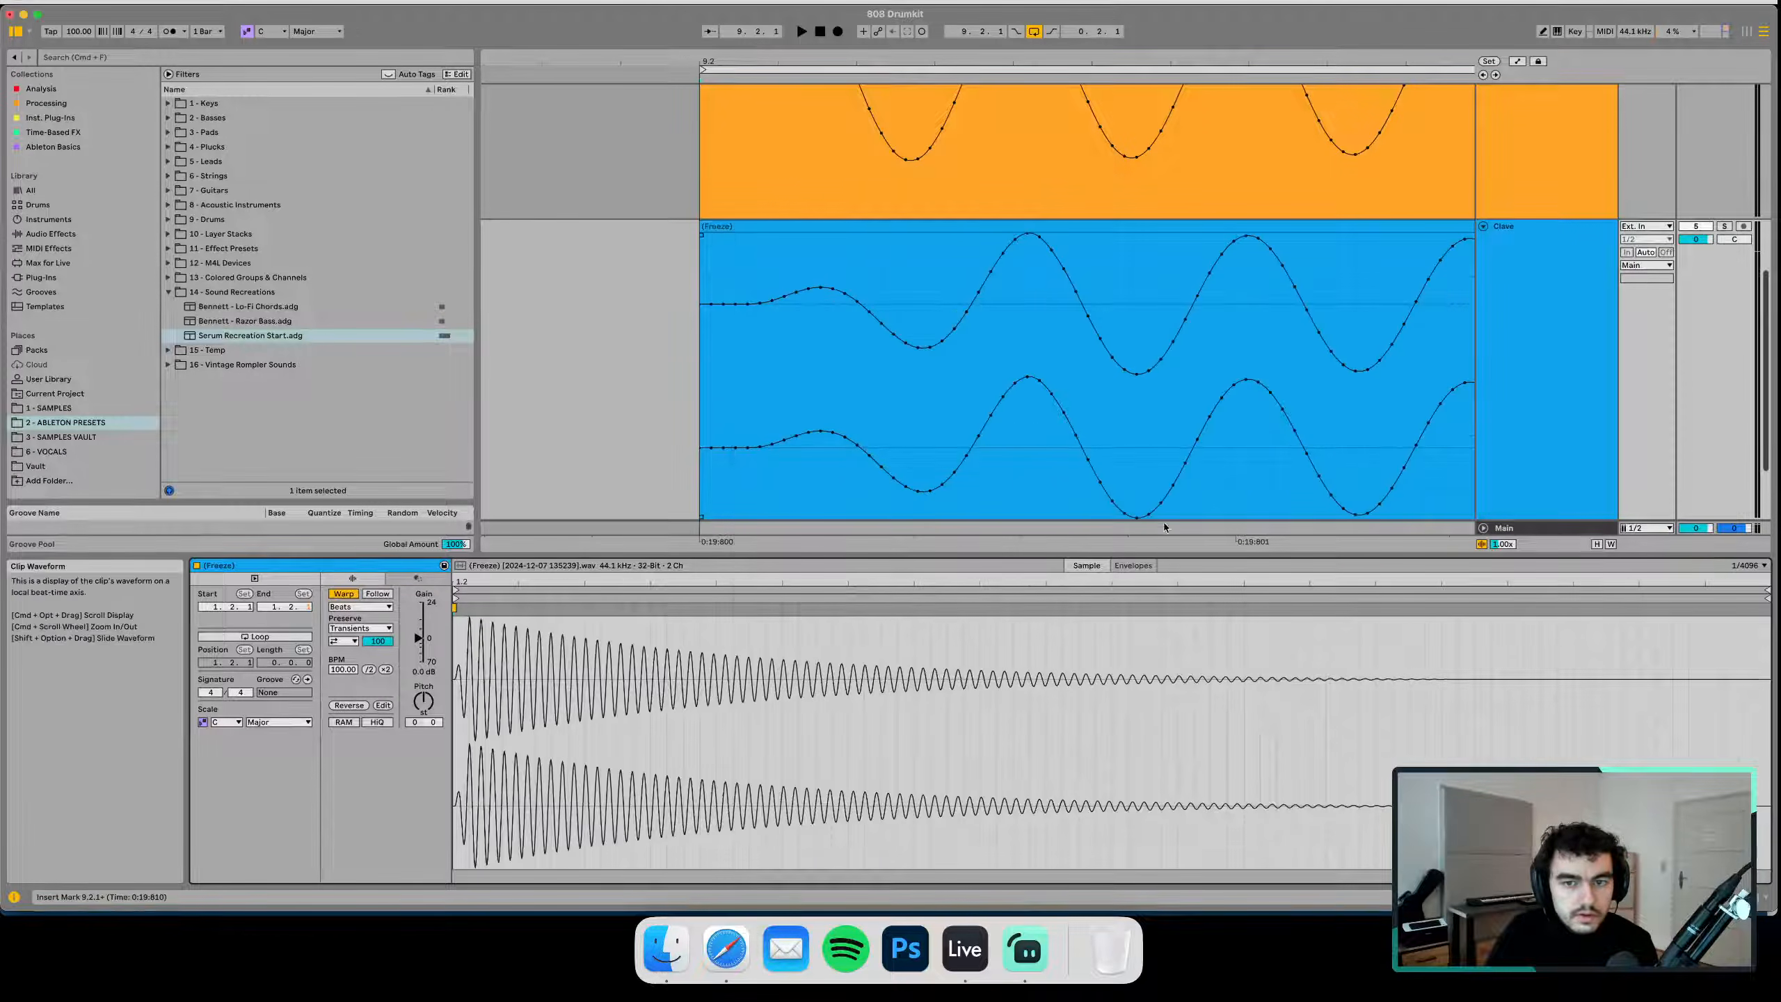
key("super+alt+l")
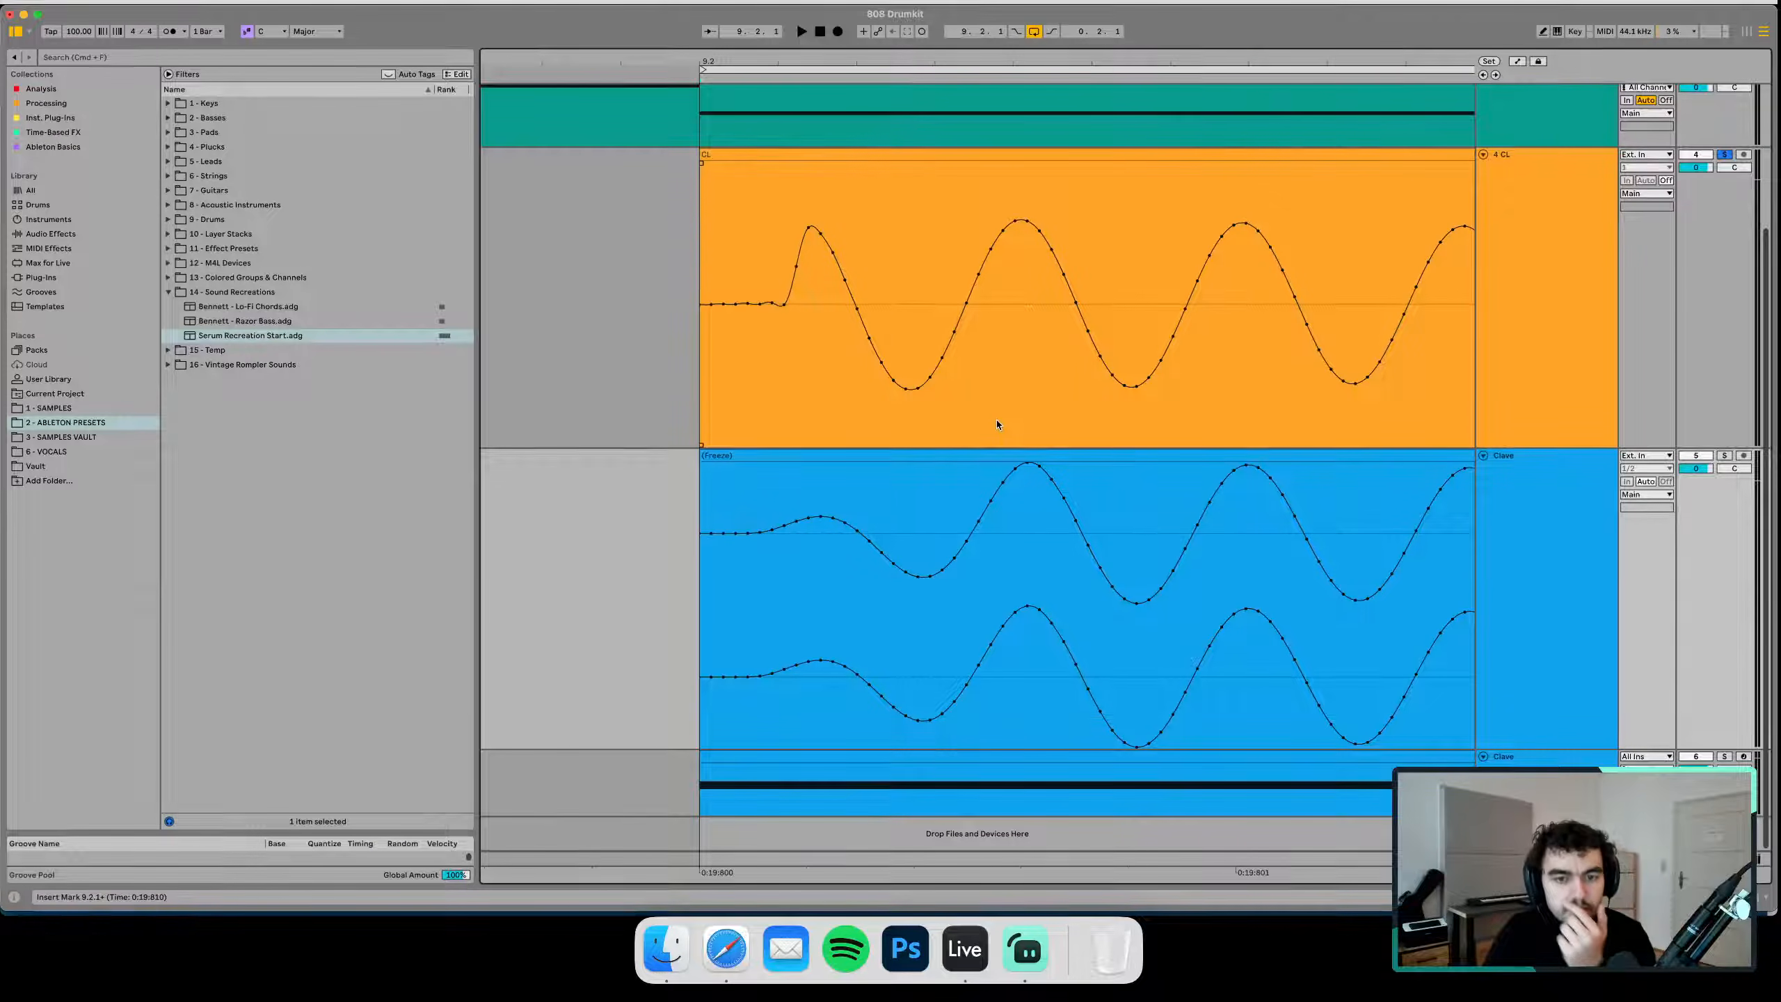
left_click(814, 452)
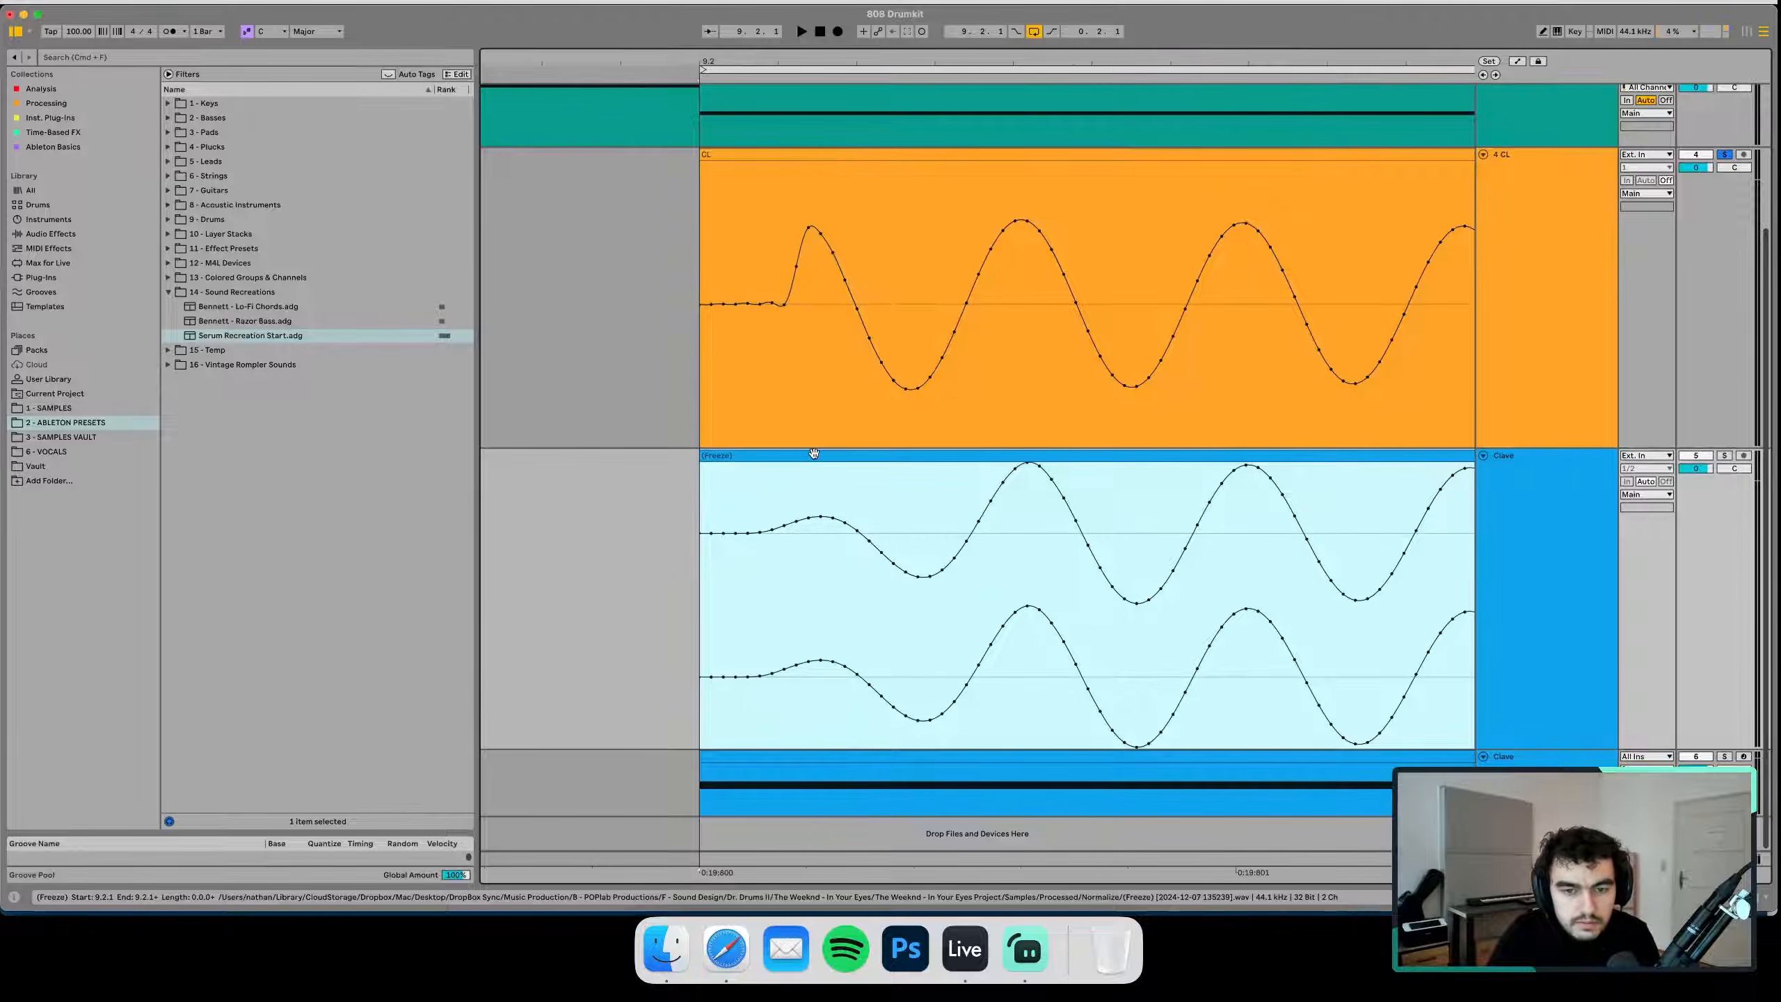
Solo the Clave MIDI track and set Envelope 1's attack in Serum to 0.0 ms
left_click(1724, 757)
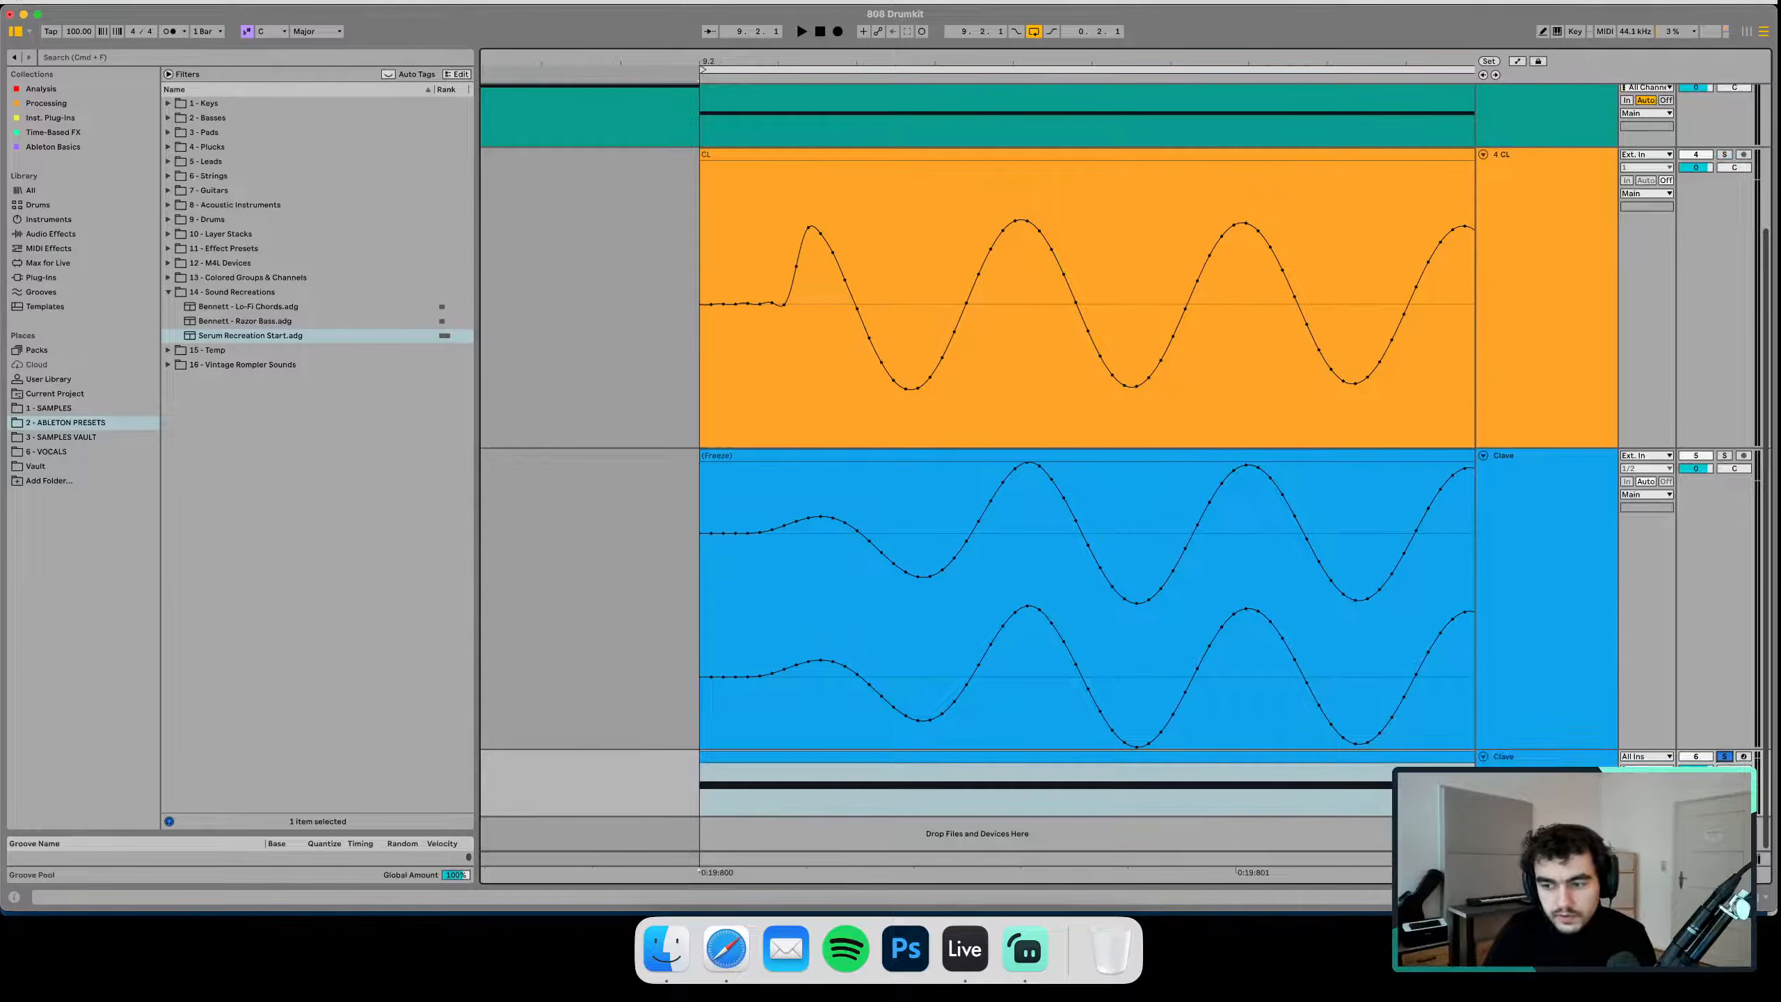
key("space")
key("space")
double_click(1542, 757)
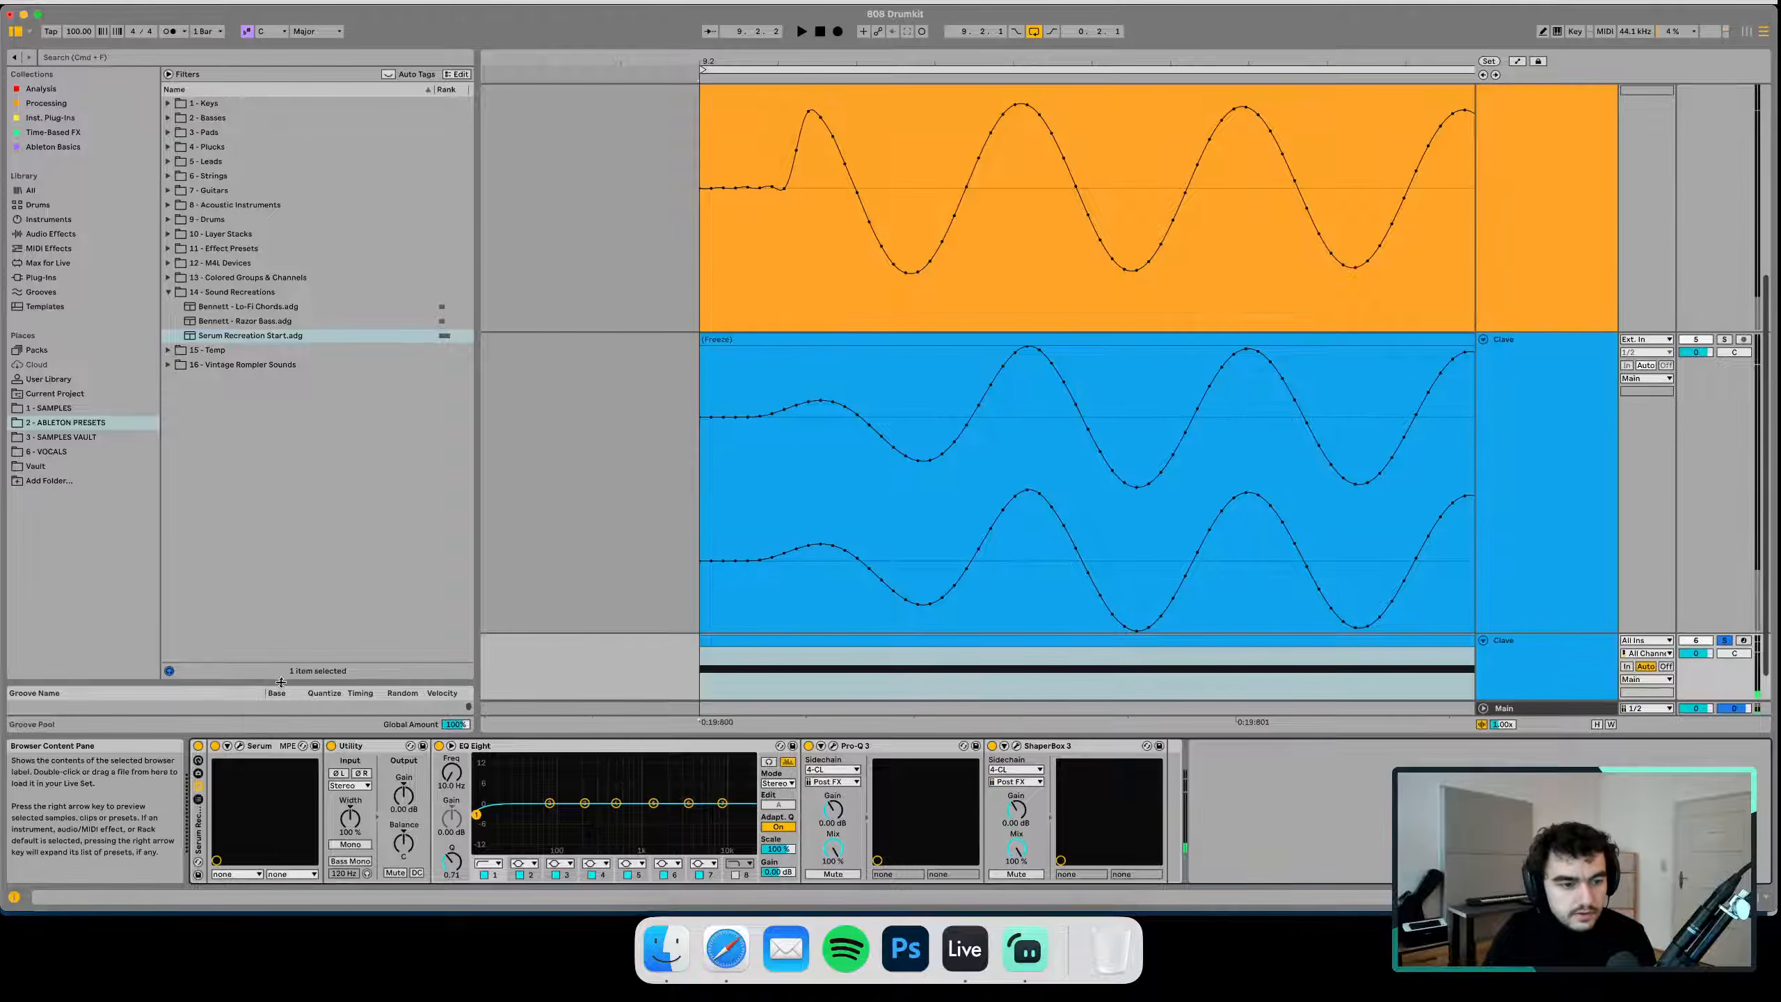
left_click(240, 746)
key("space")
key("space")
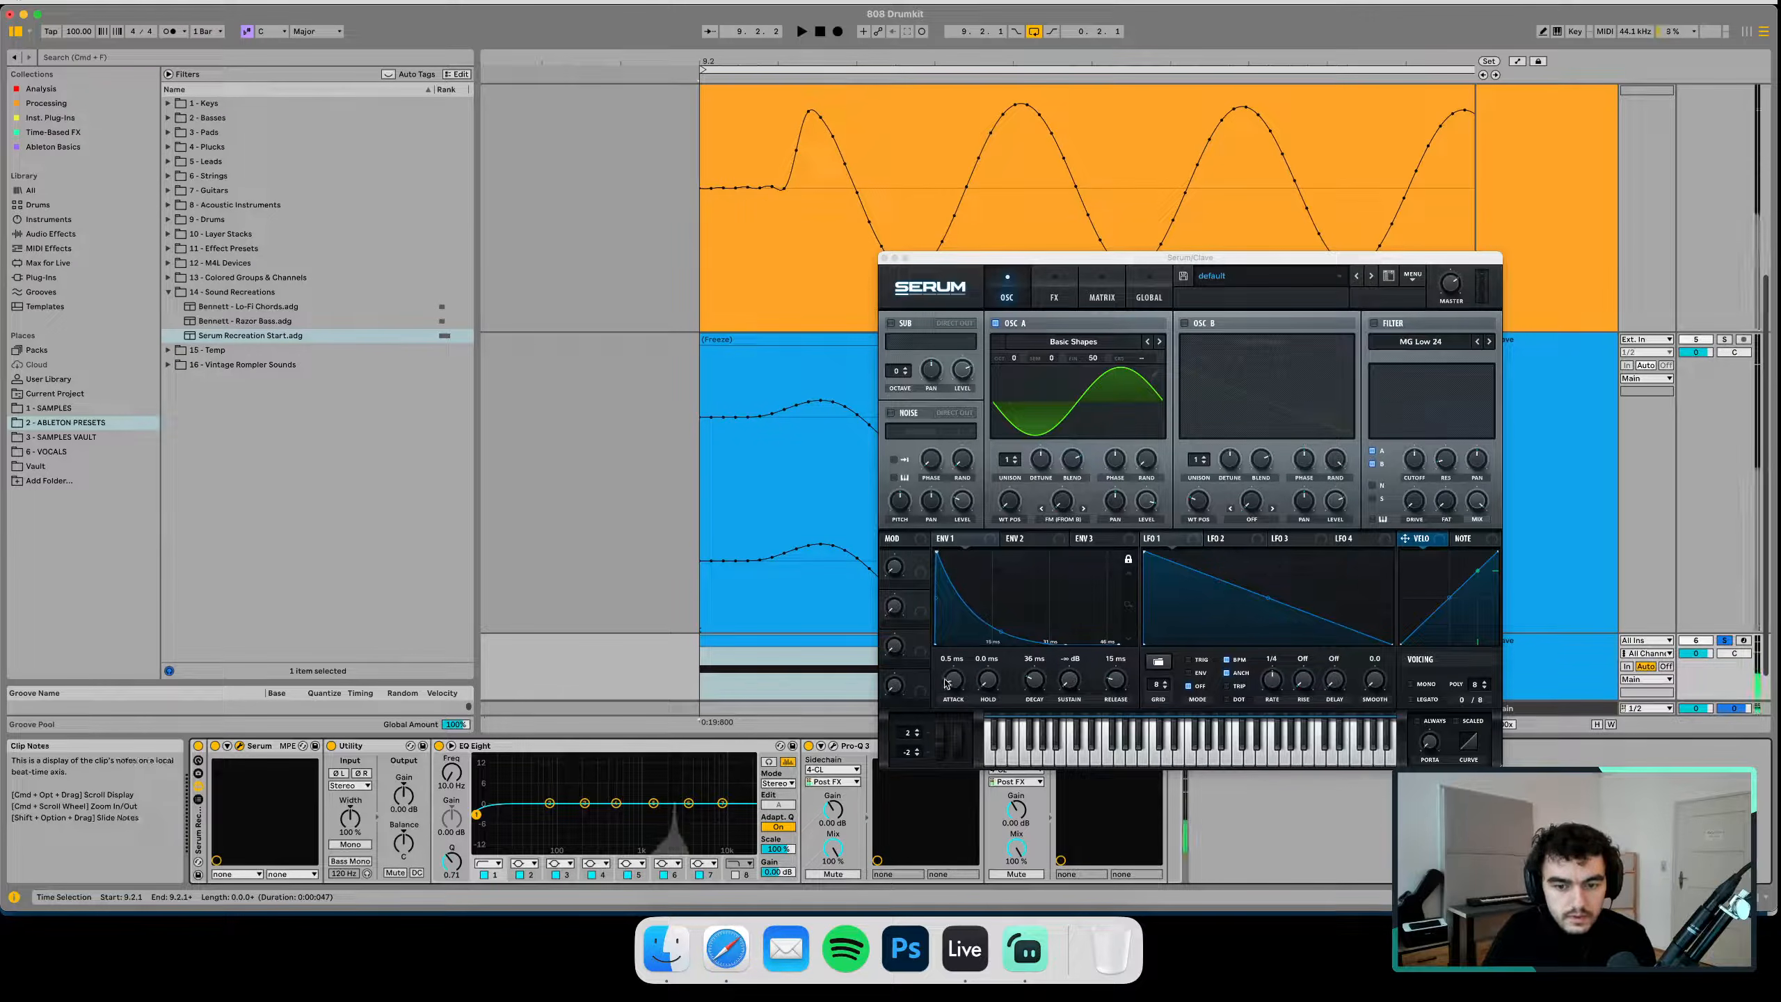
left_click_drag(947, 684, 946, 701)
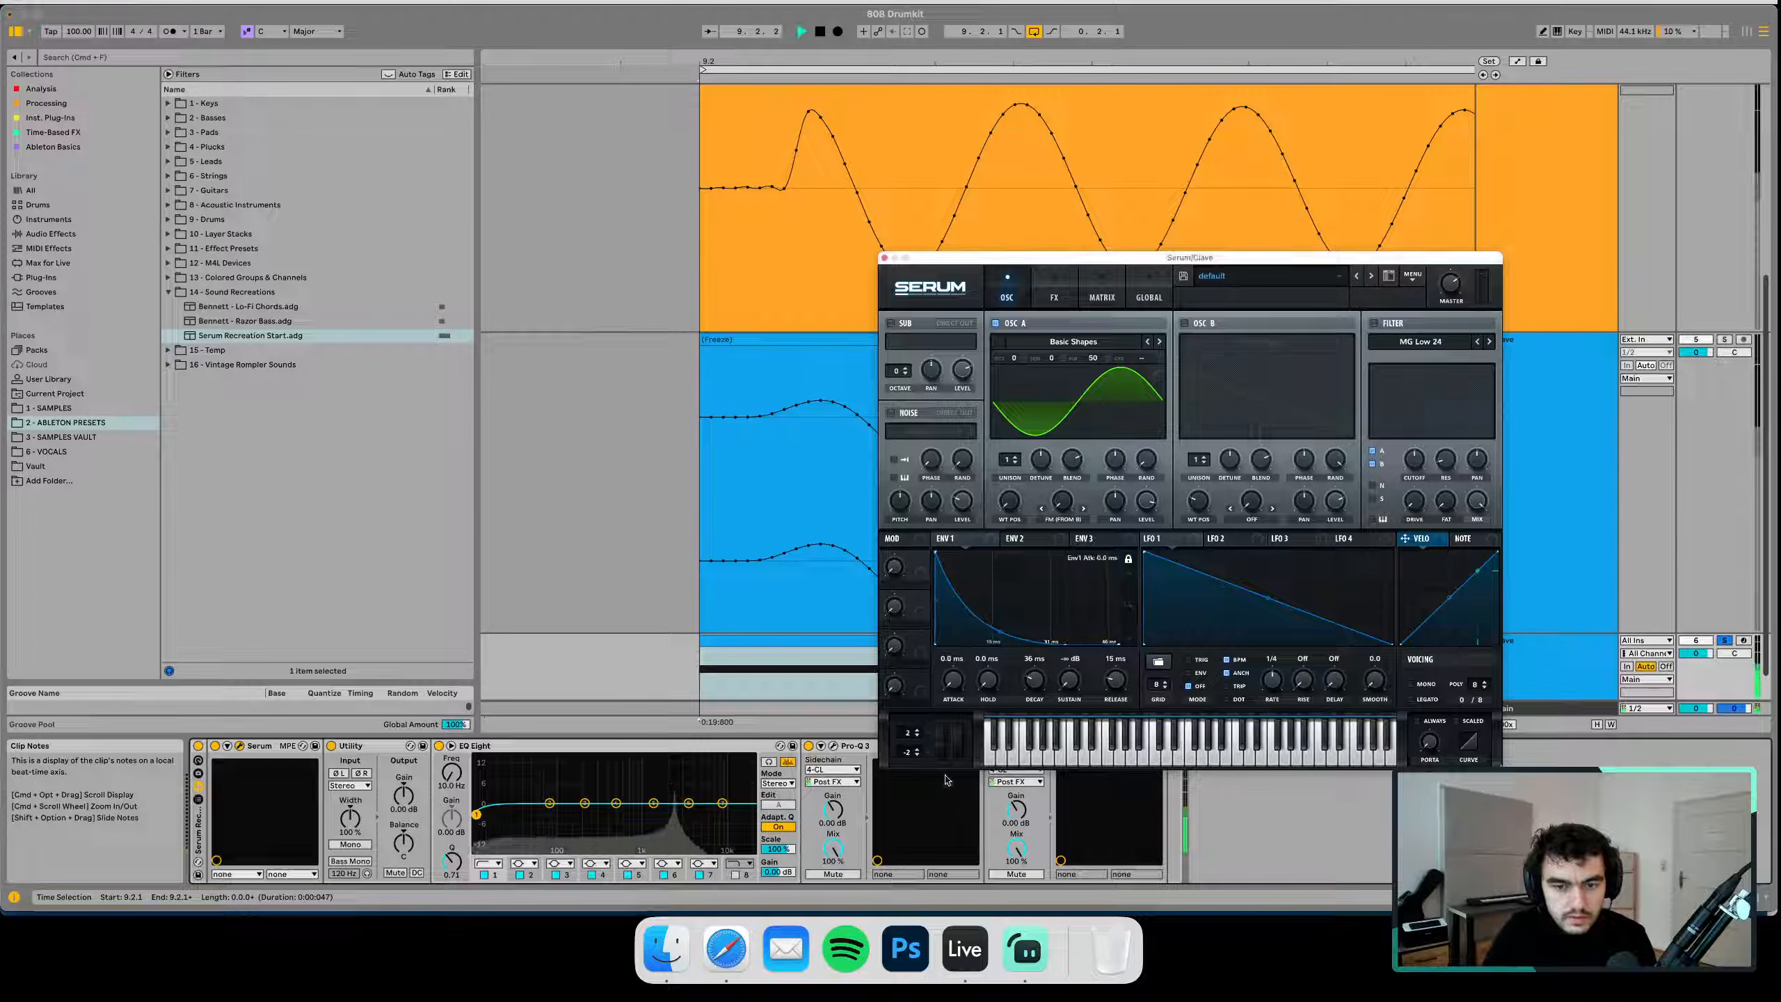
left_click(884, 258)
Set the flattened Clave track's audio input to Resampling and delete its clip
left_click(1521, 484)
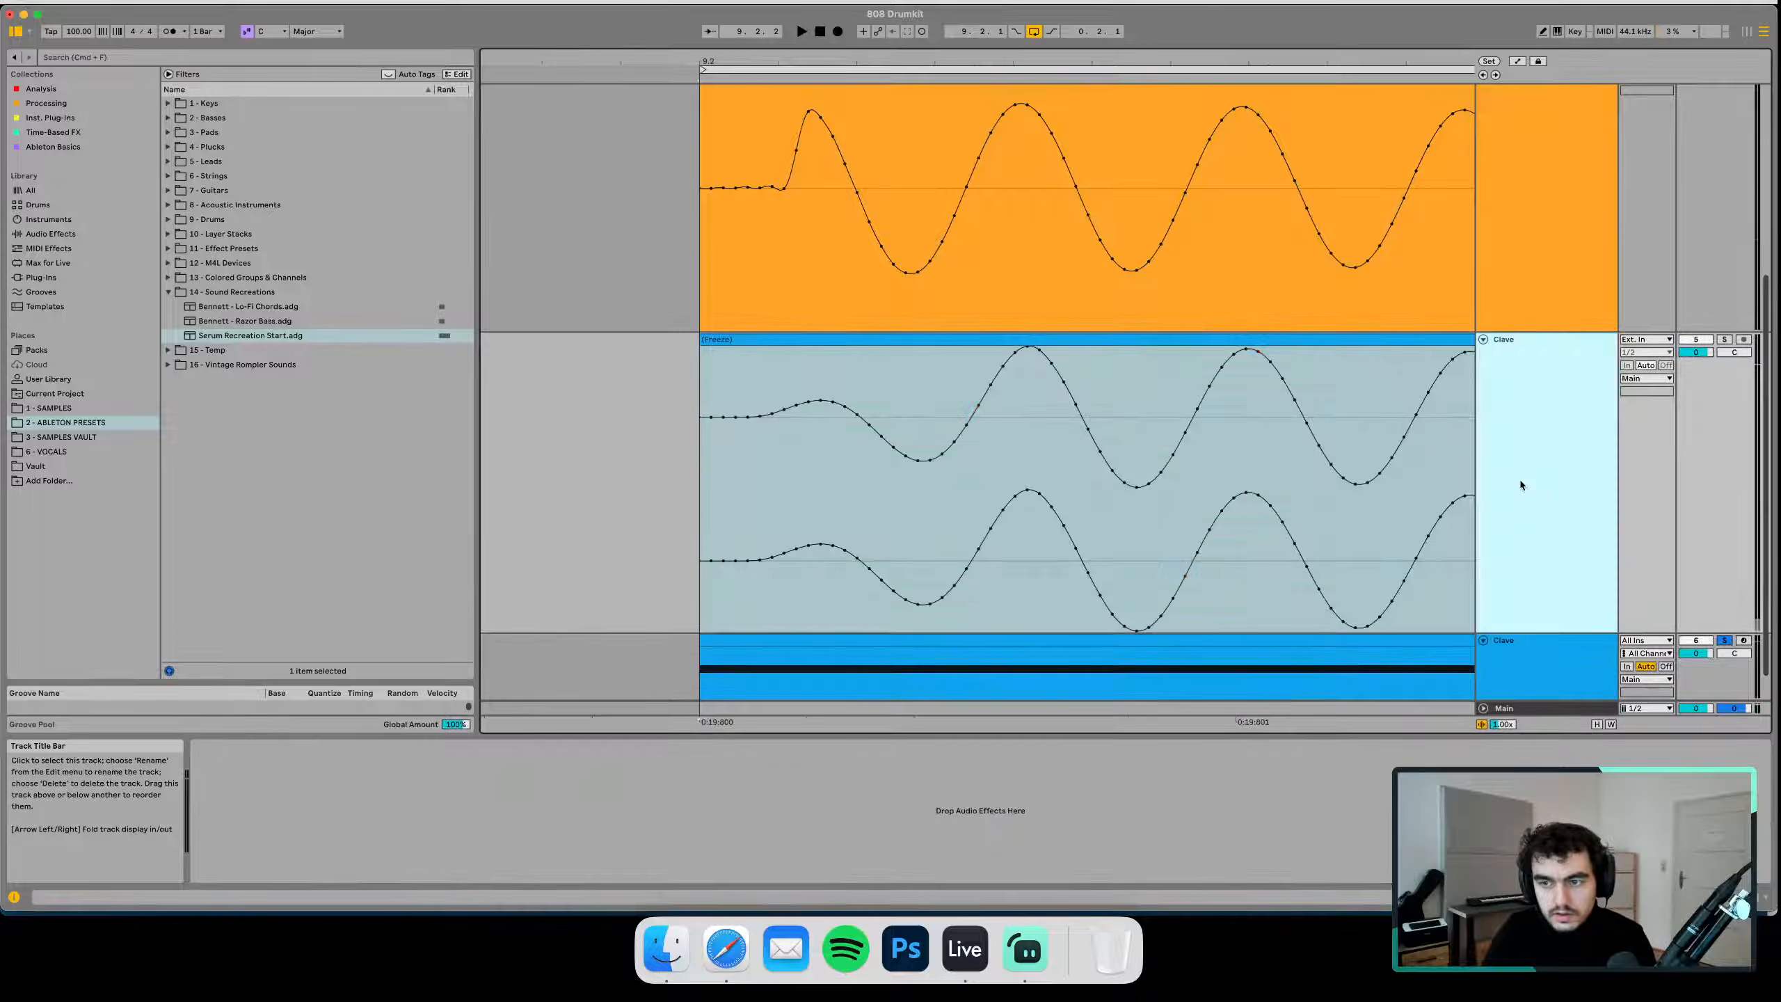
scroll(1518, 485, "down", 2)
left_click(1108, 319)
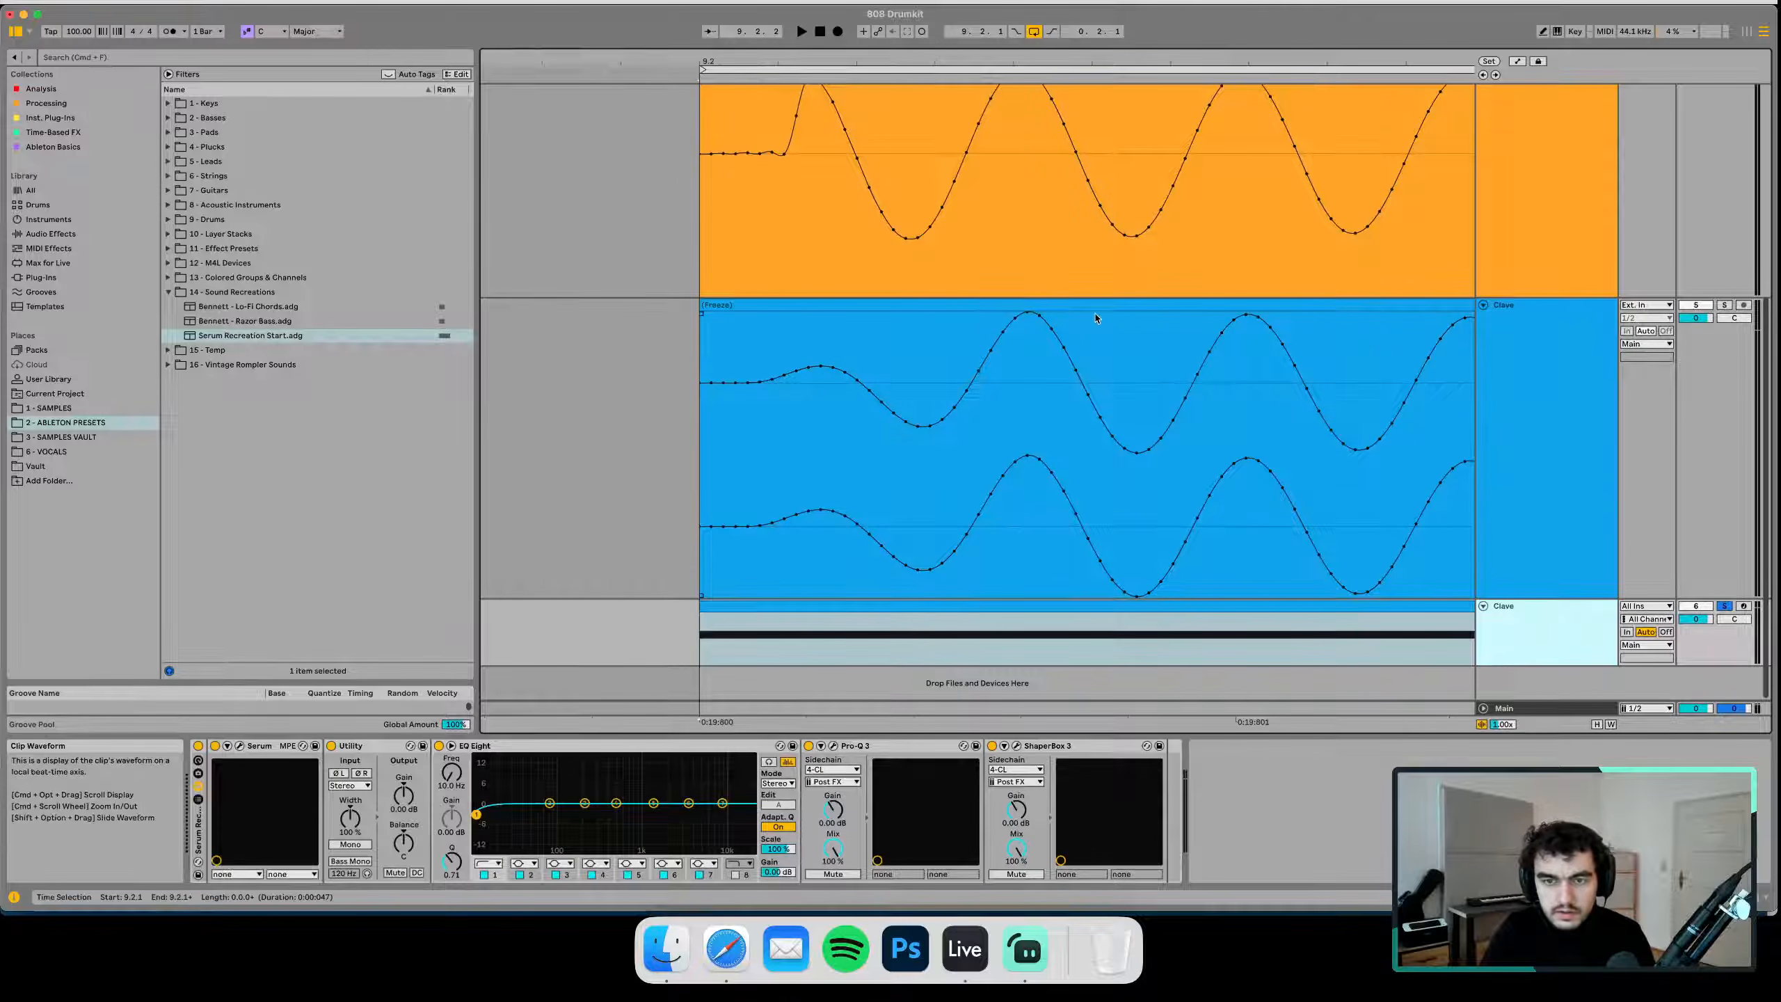
left_click(1644, 305)
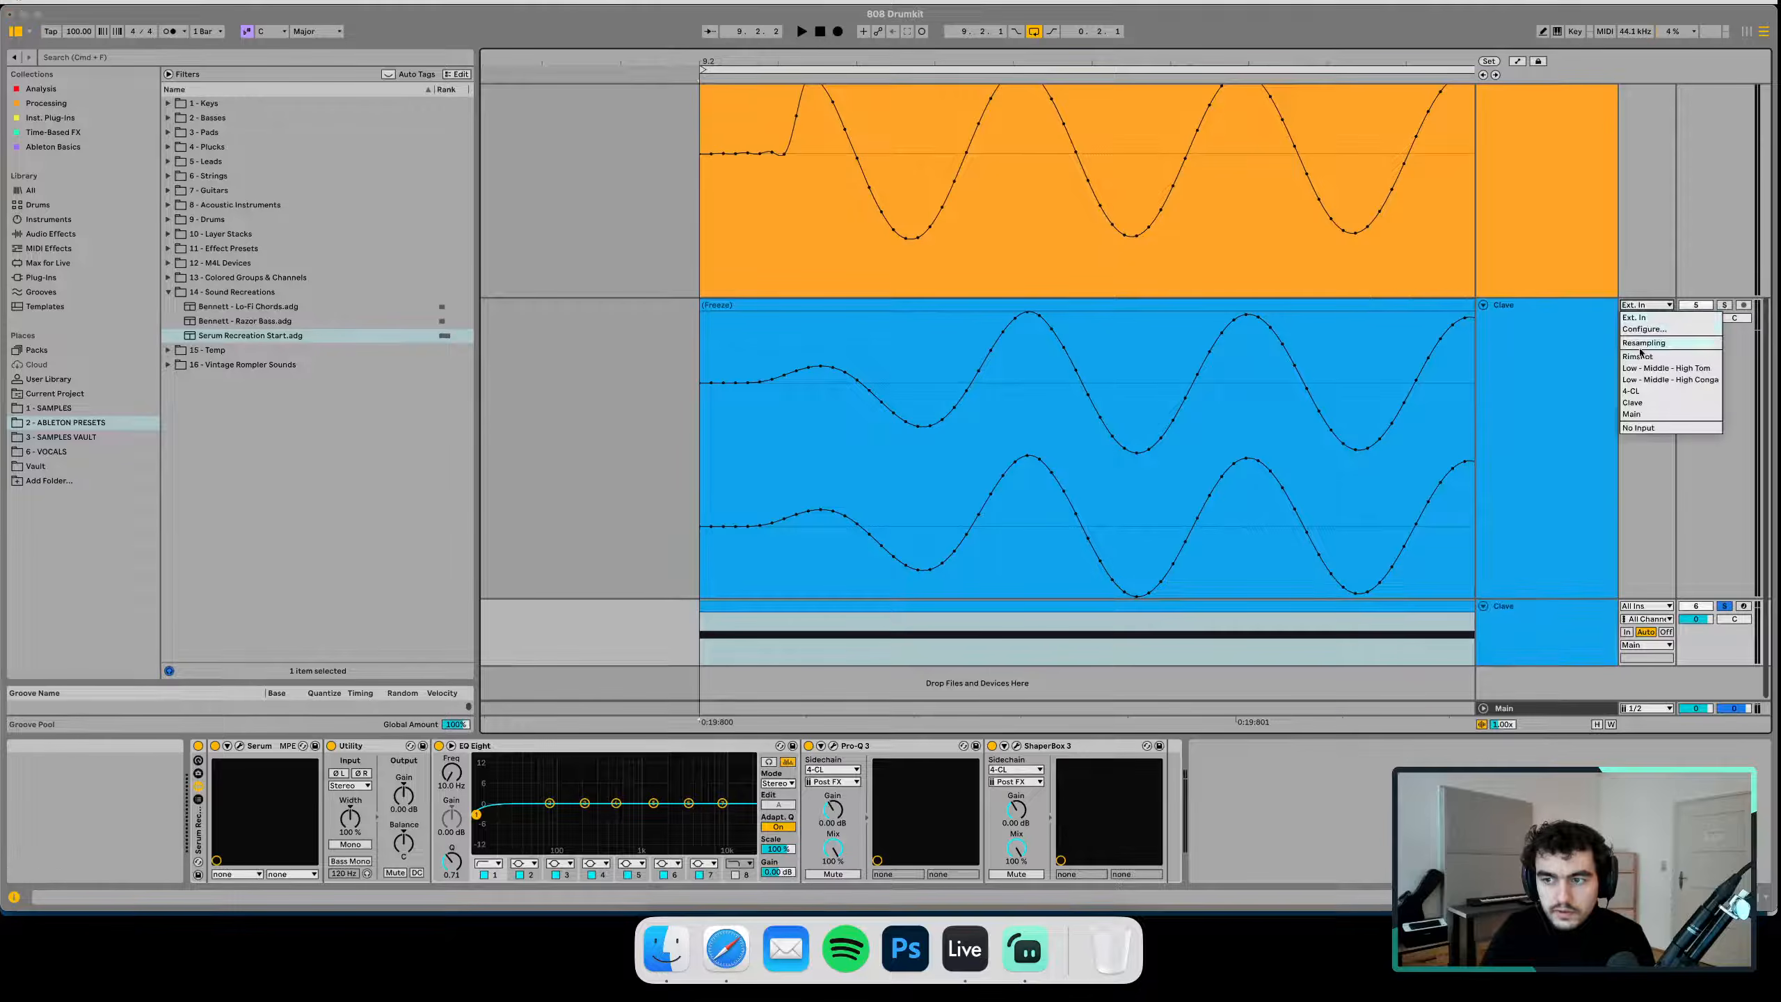
left_click(1643, 343)
left_click(703, 365)
left_click(703, 365)
left_click(699, 330)
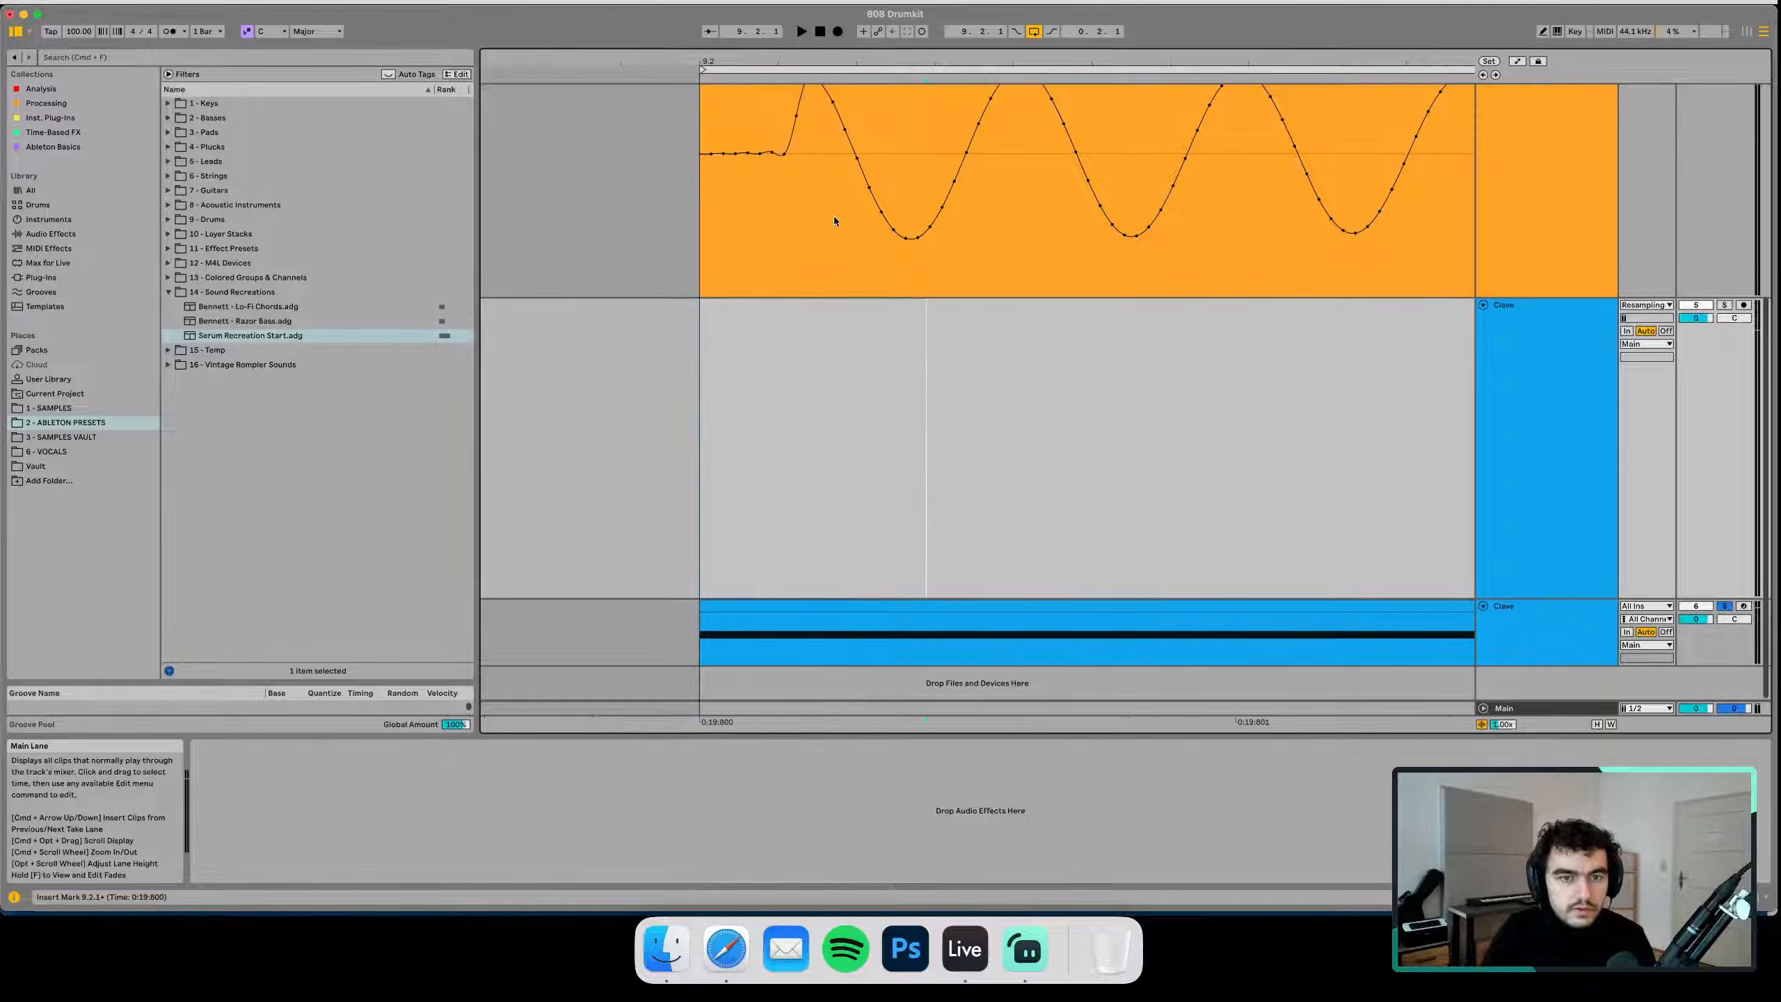
Arm the resampling track and record the soloed Clave from position 9.2.1
scroll(845, 315, "down", 4)
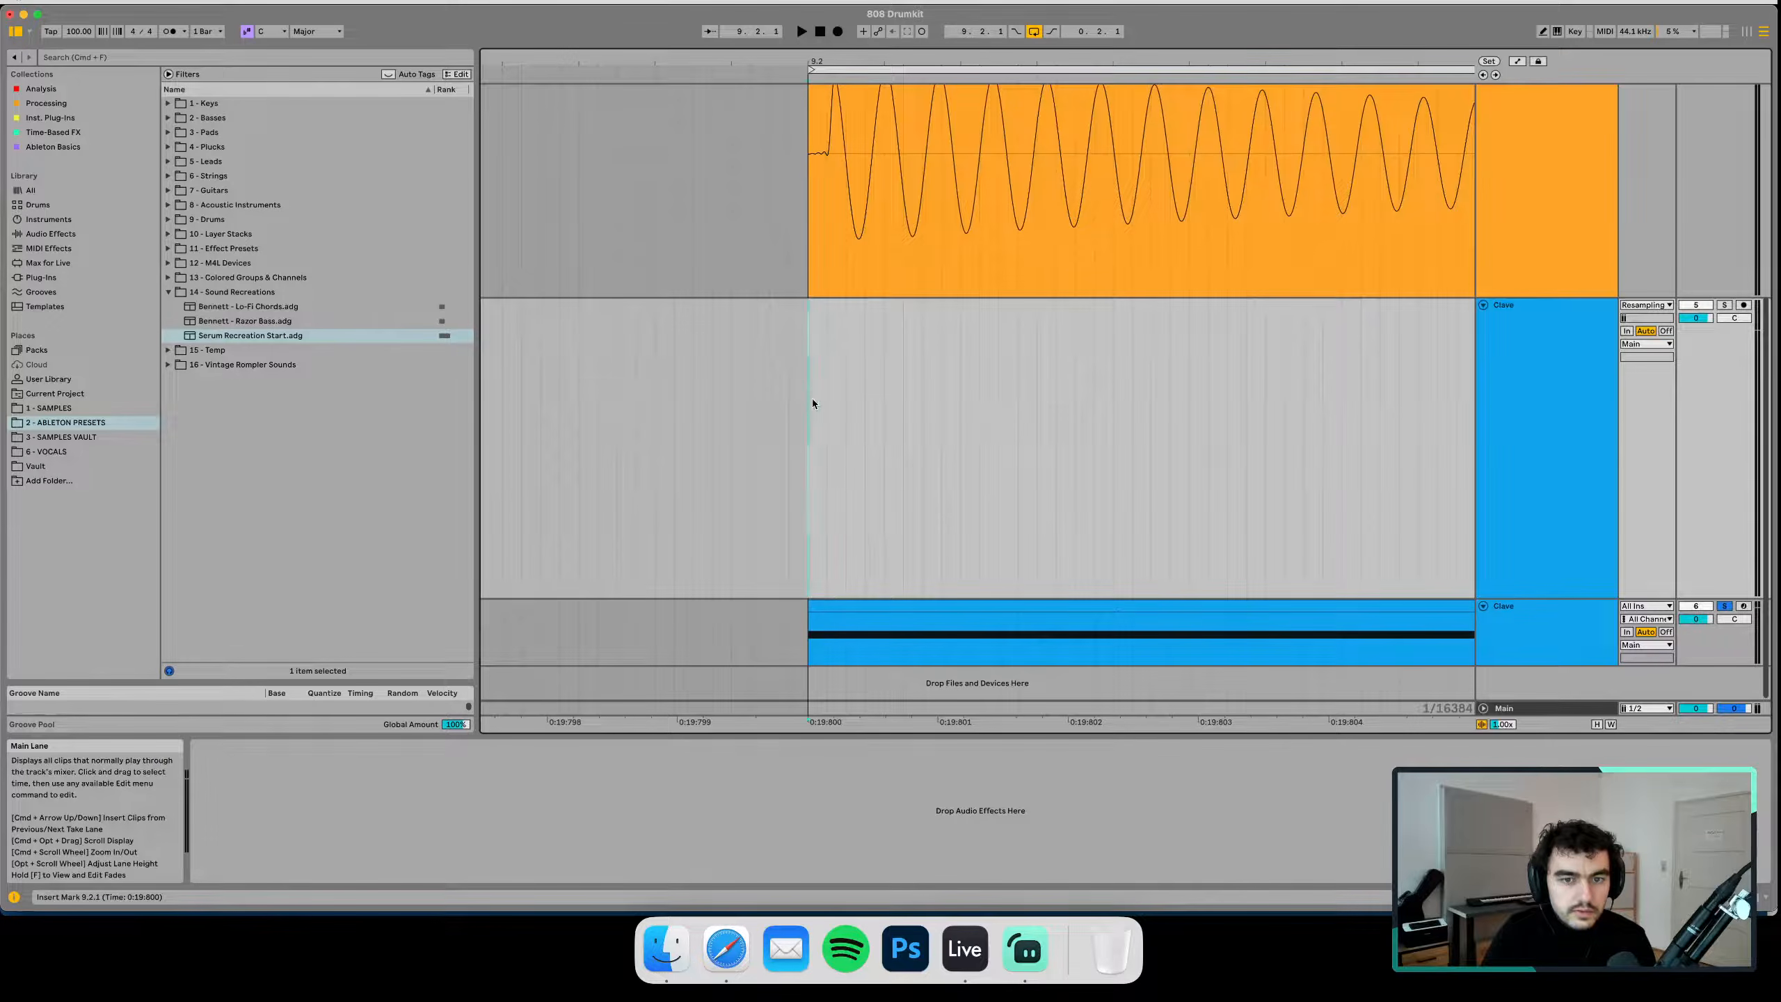
left_click(837, 31)
key("space")
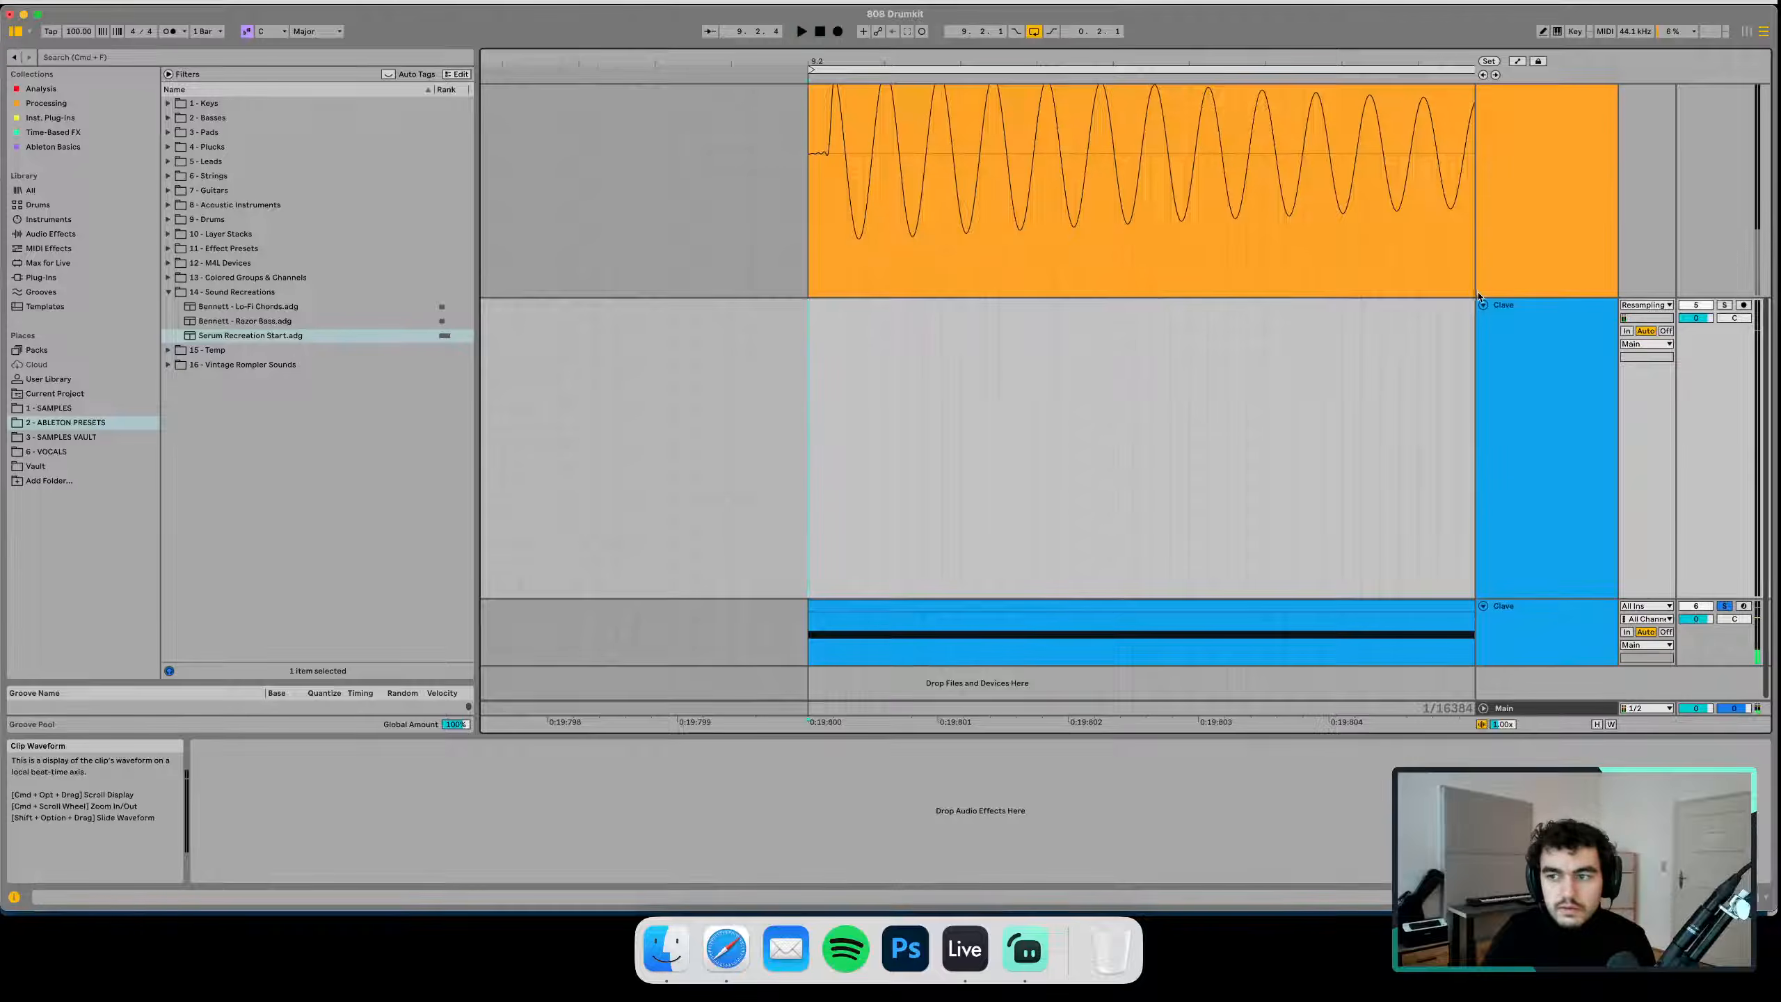
left_click(1743, 306)
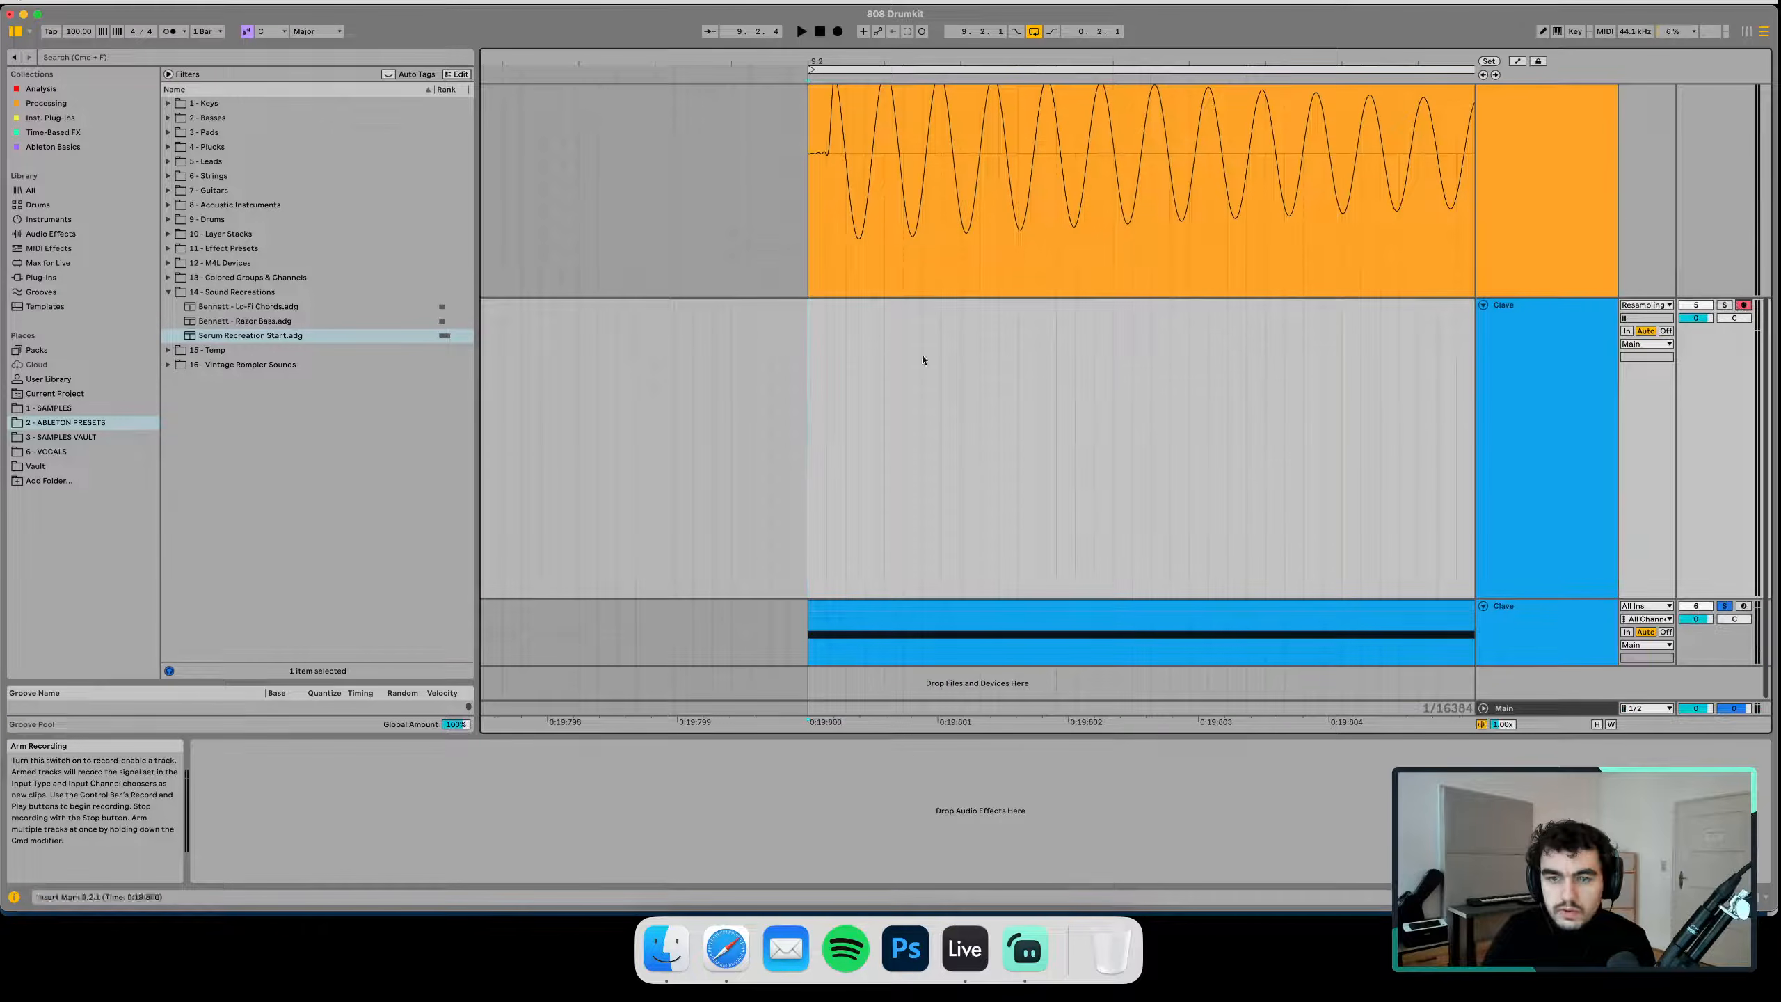
left_click(838, 32)
key("space")
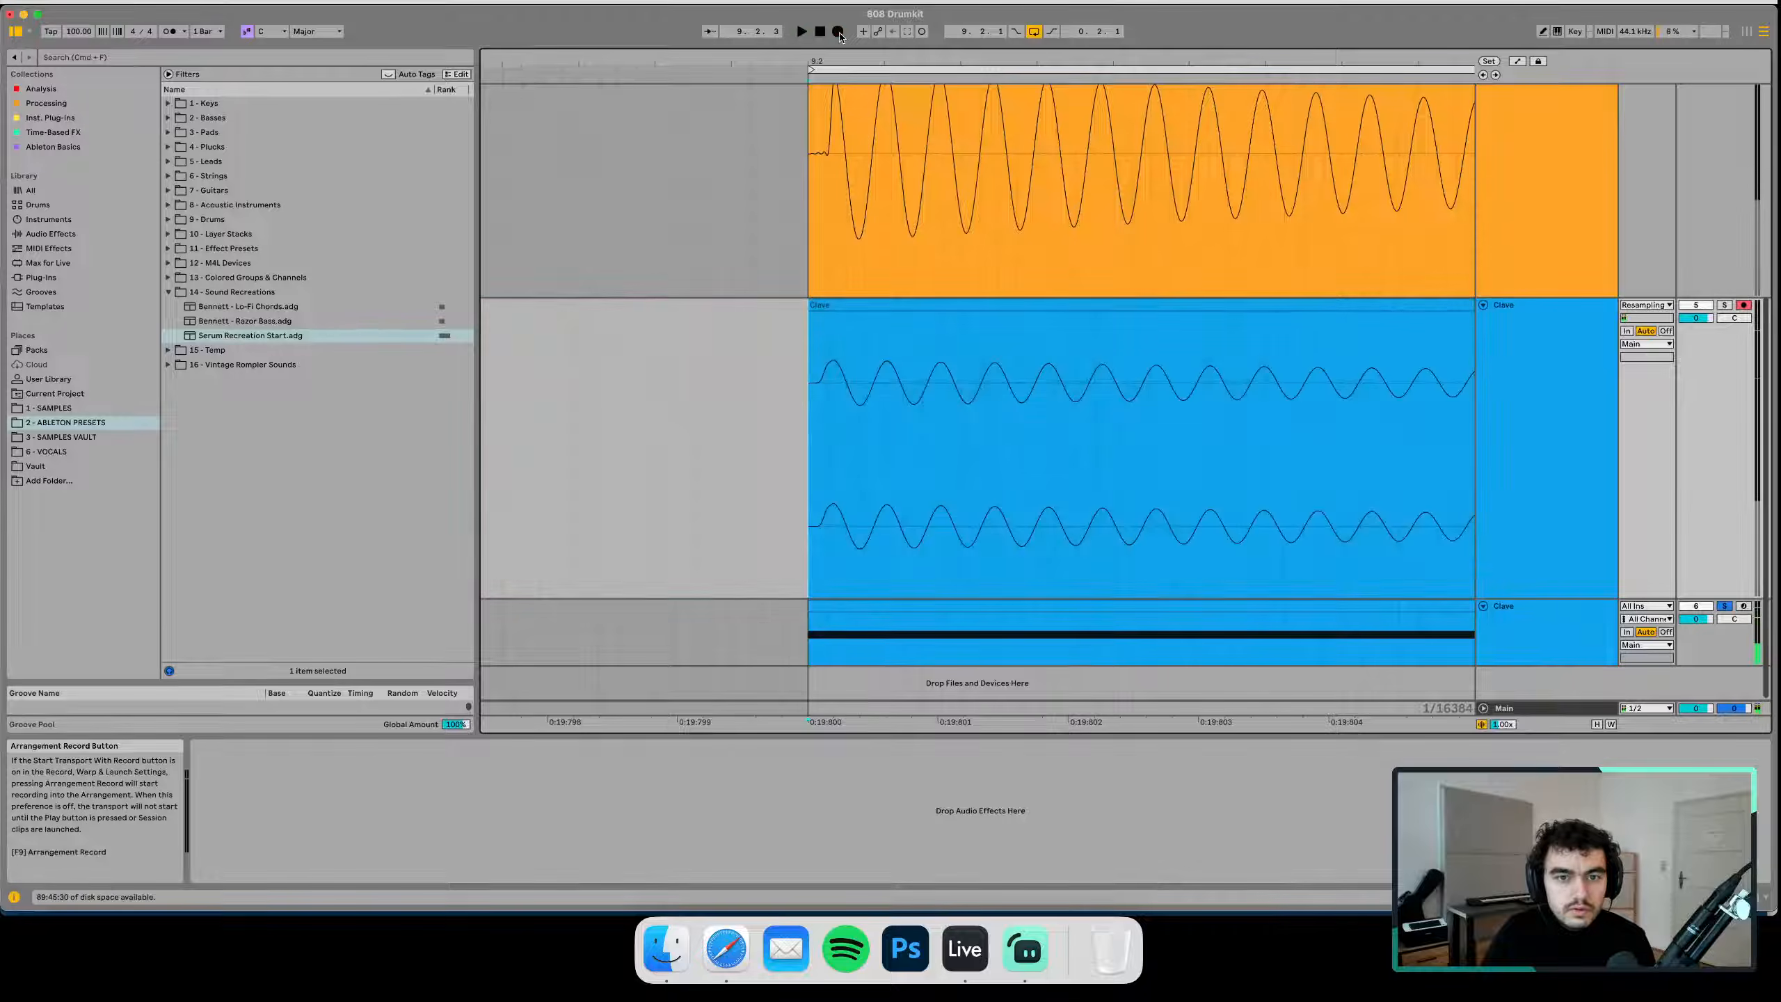
Normalize the newly recorded Clave clip and hide the clip view to compare it with the CL waveform
left_click_drag(842, 65, 862, 112)
right_click(899, 306)
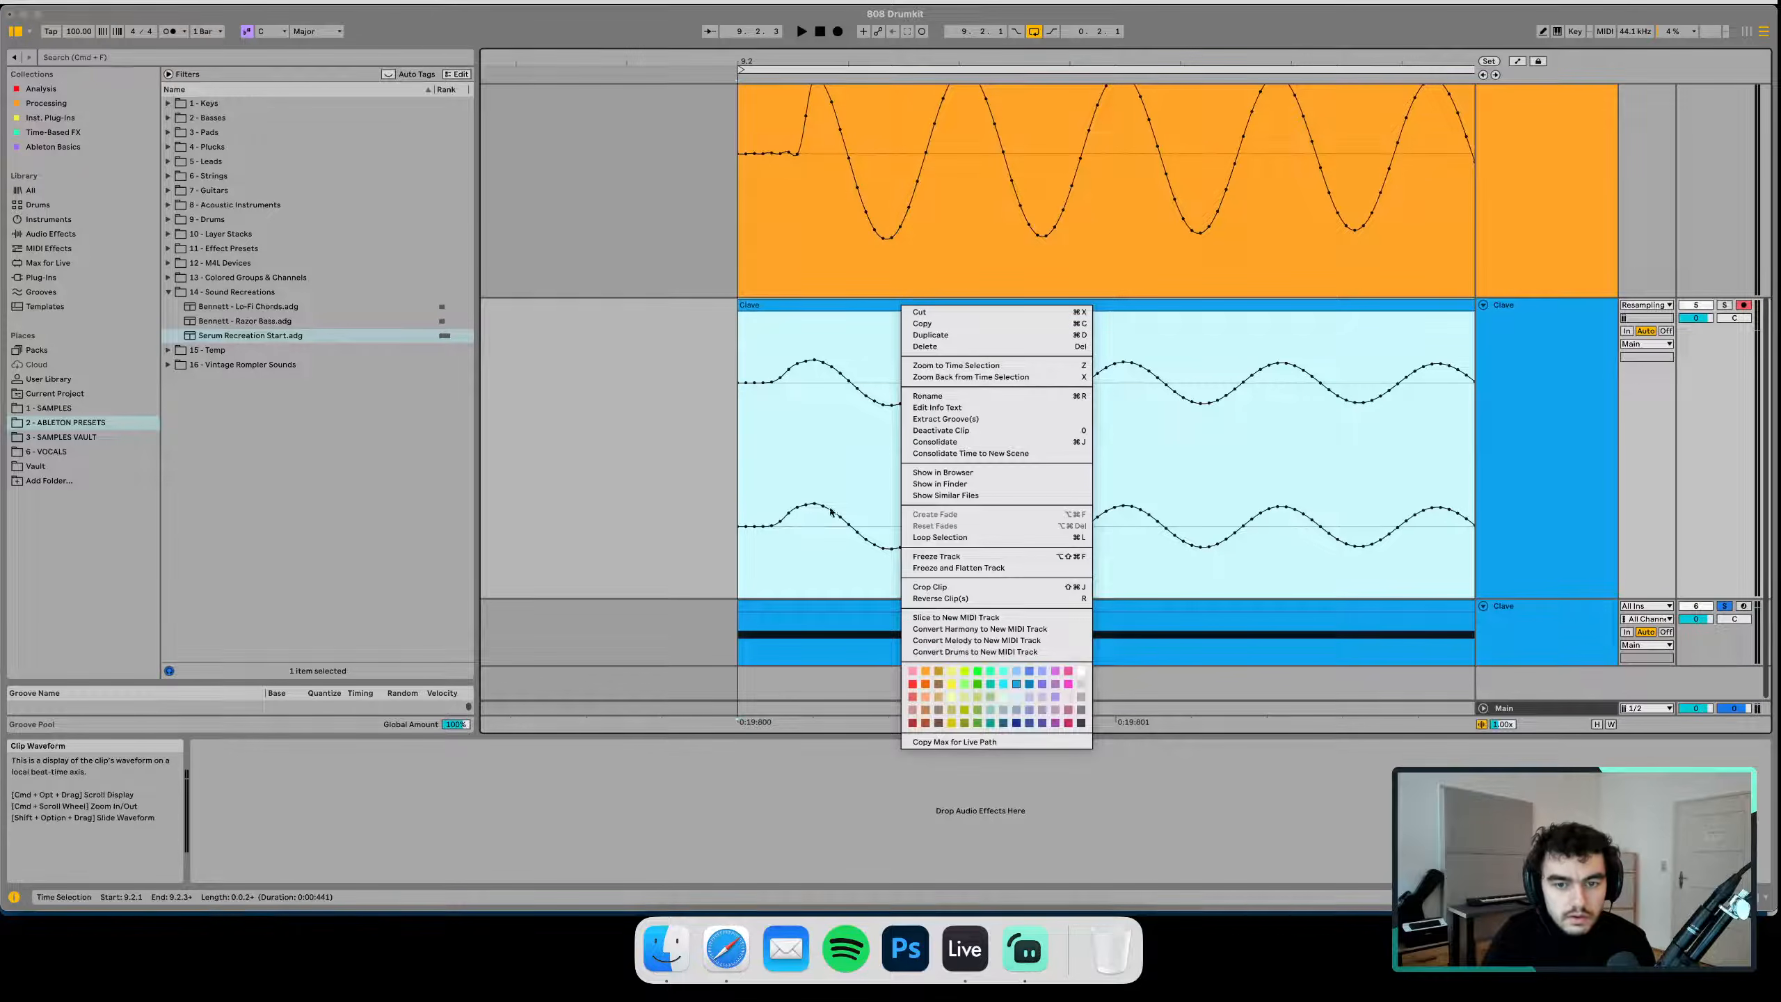
left_click(796, 451)
left_click(799, 449)
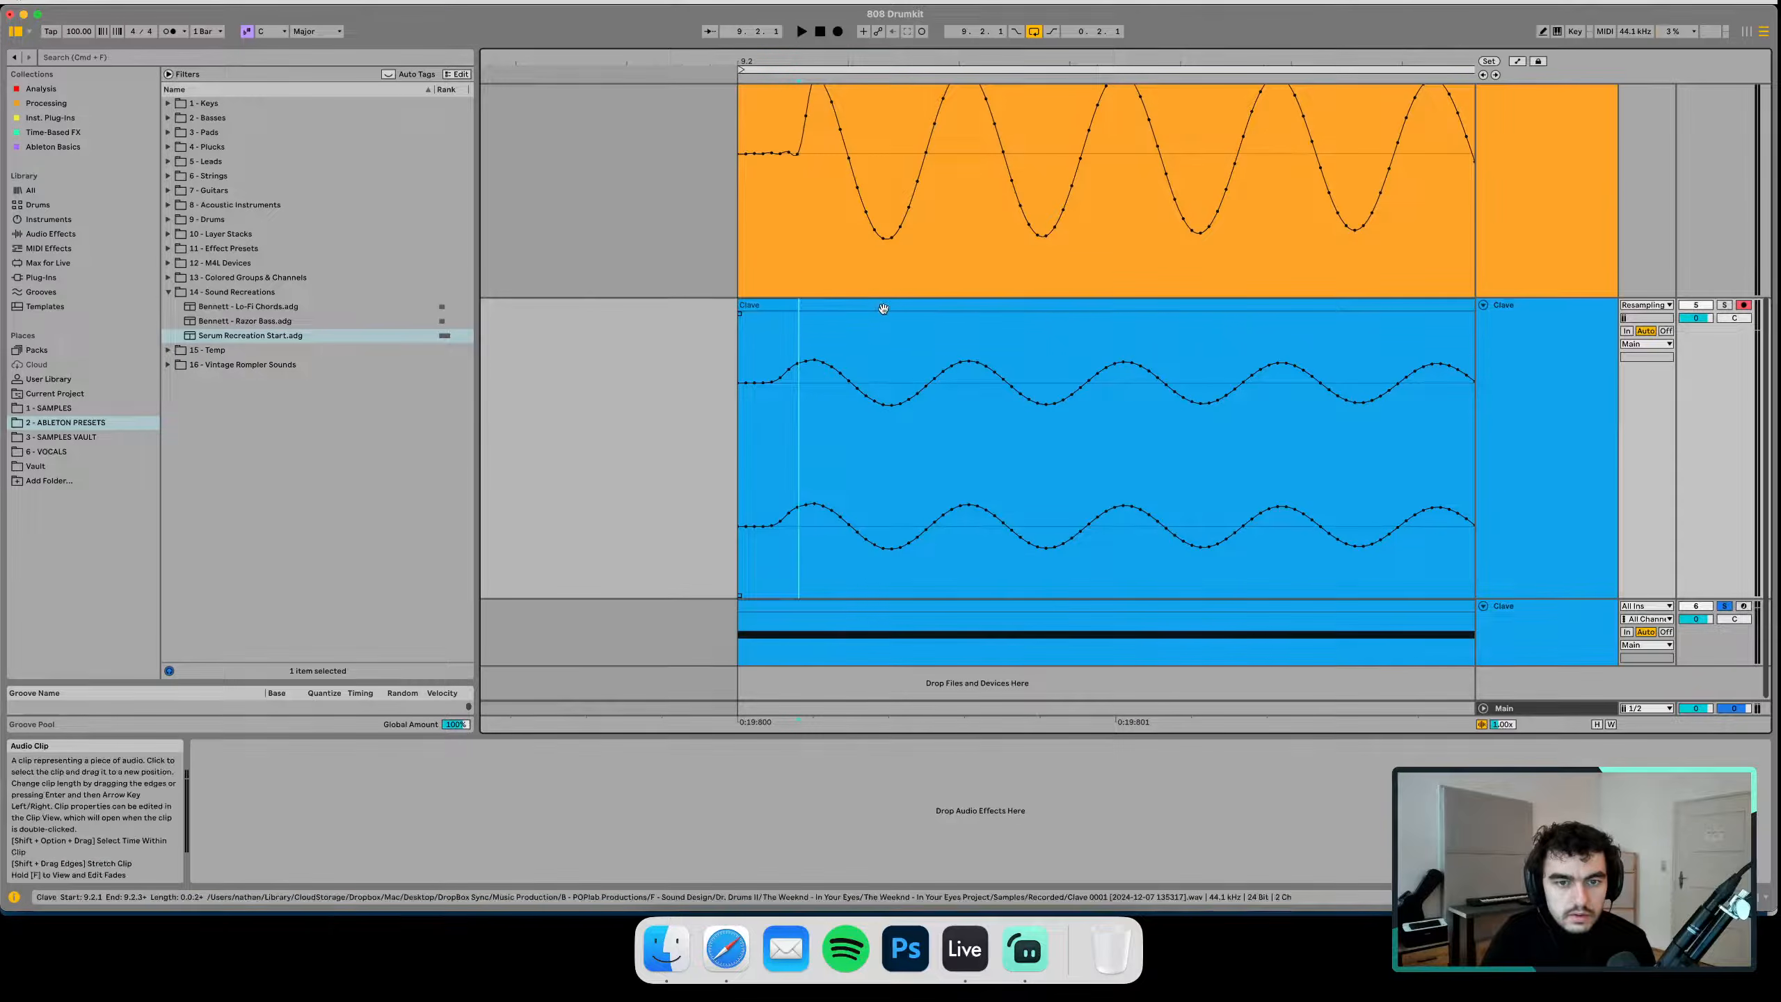
double_click(857, 346)
right_click(885, 649)
left_click(931, 367)
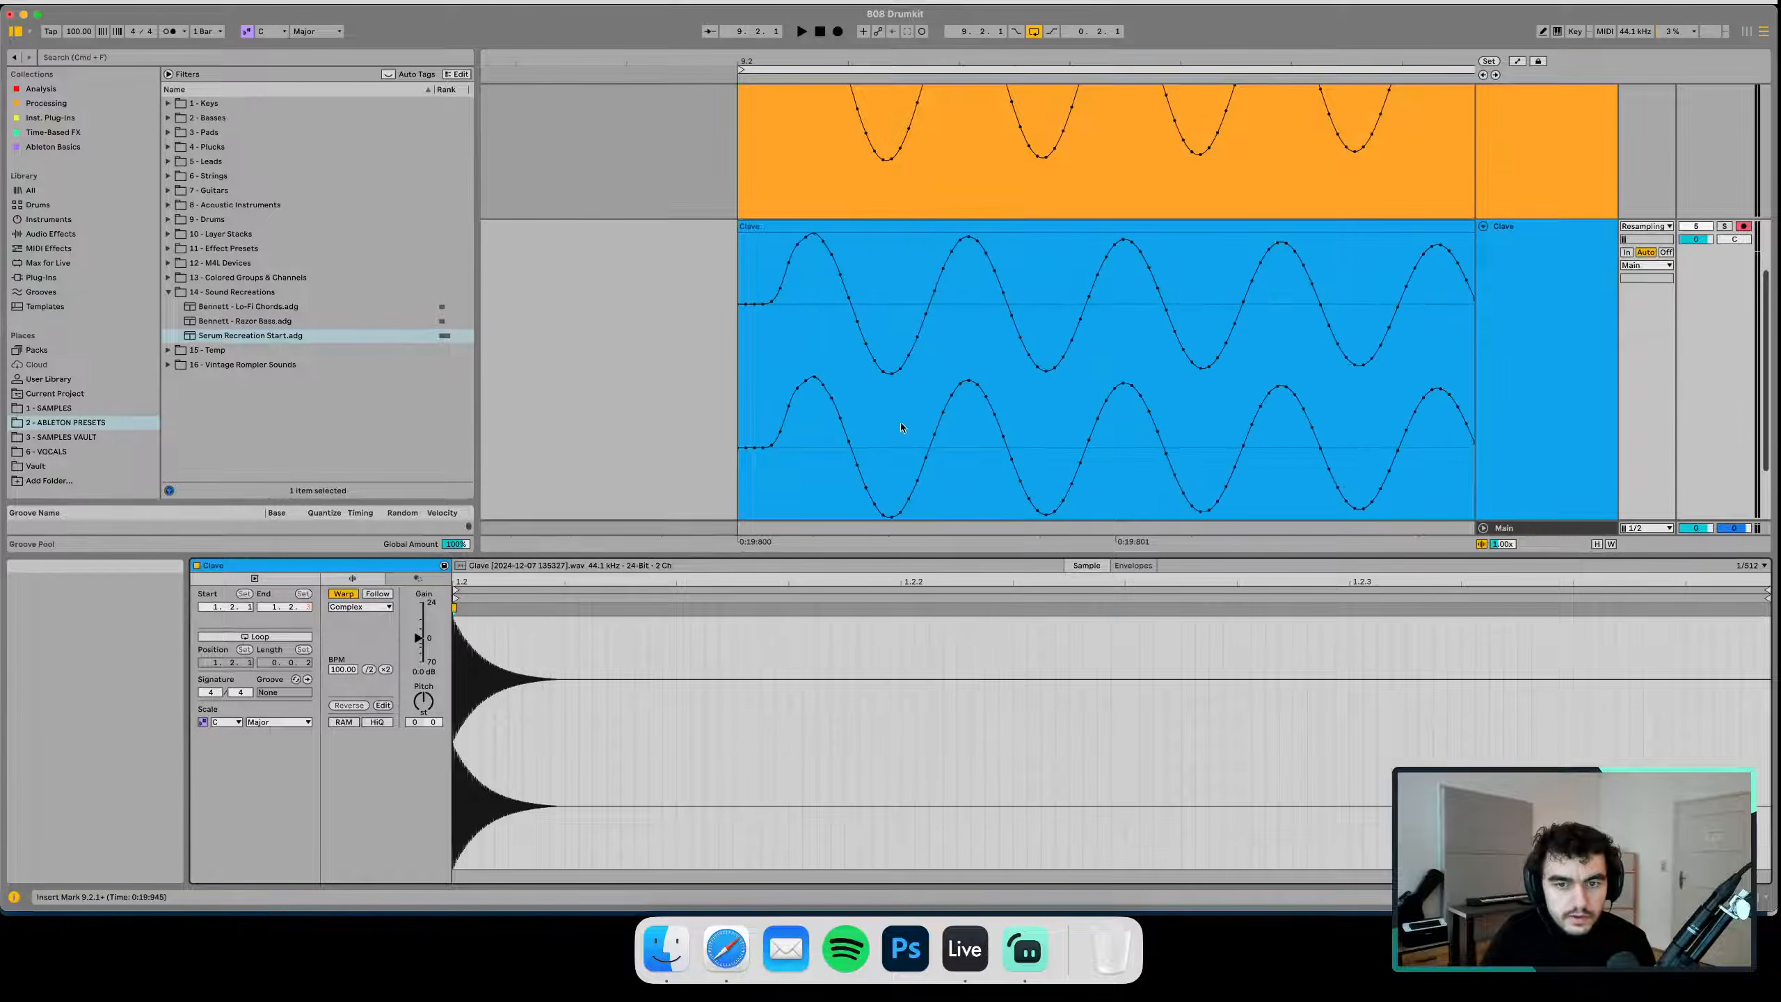
key("super+alt+l")
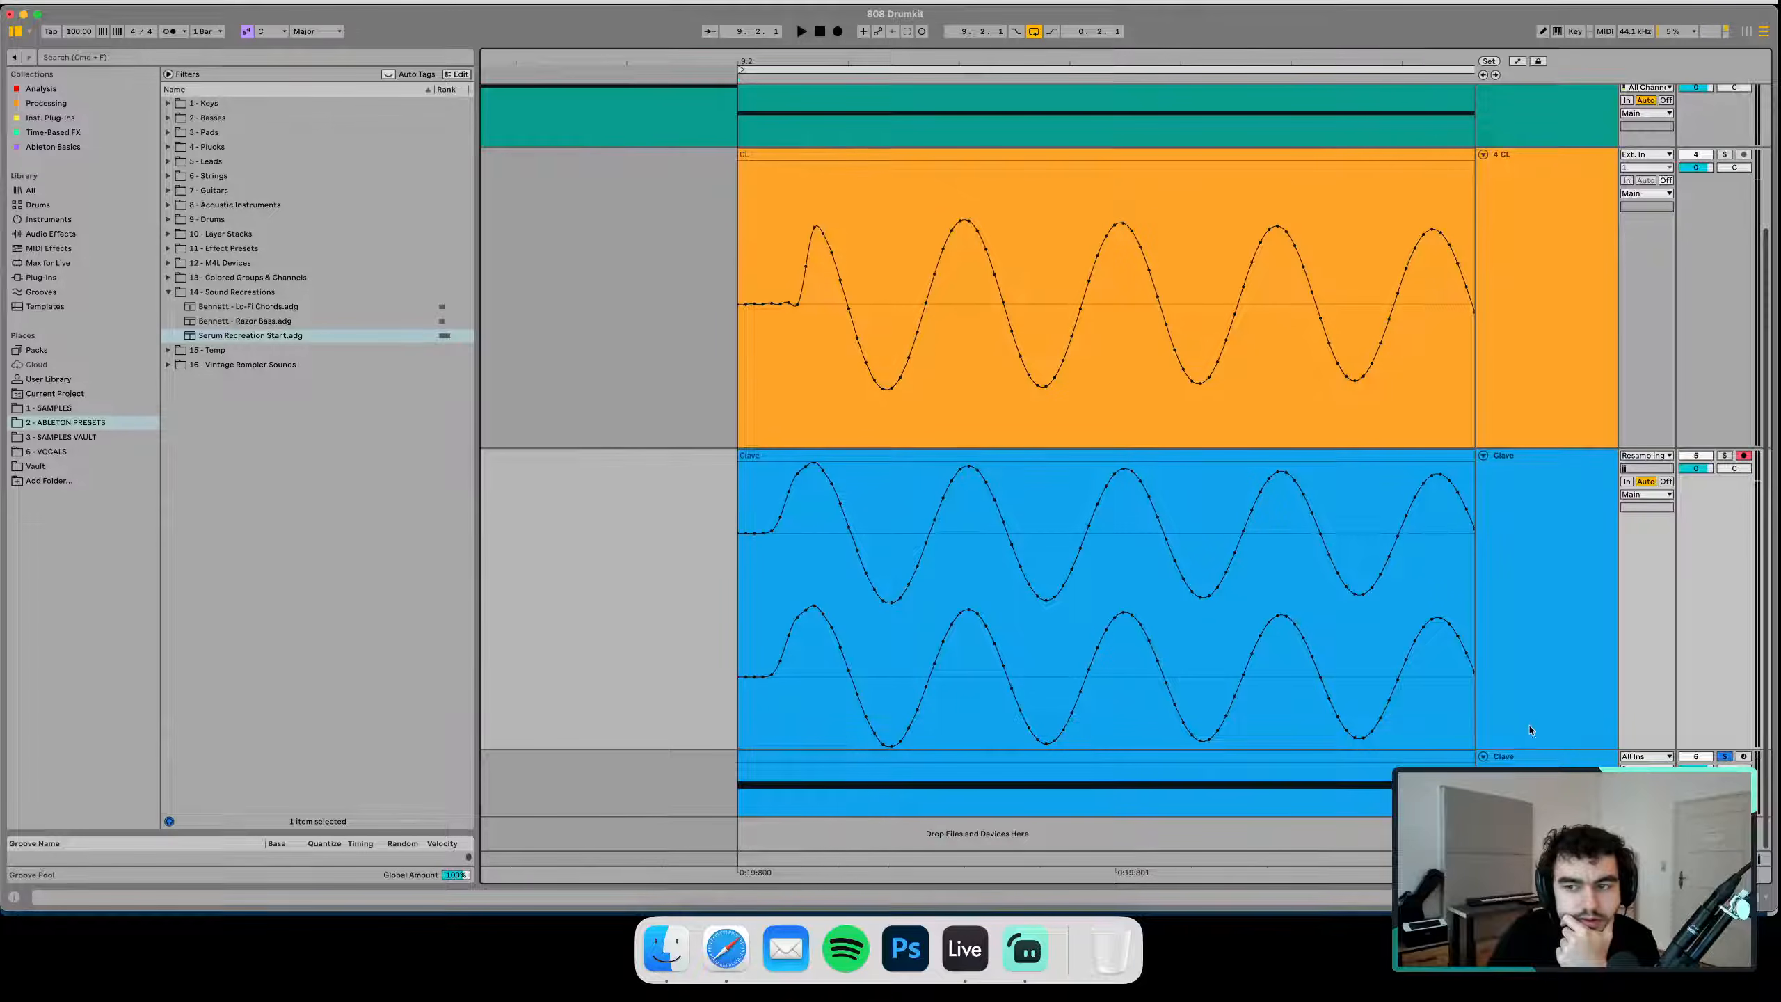
Rename the resampled audio track as "0 MS Atack"
left_click(1526, 587)
key("super+r")
type("o")
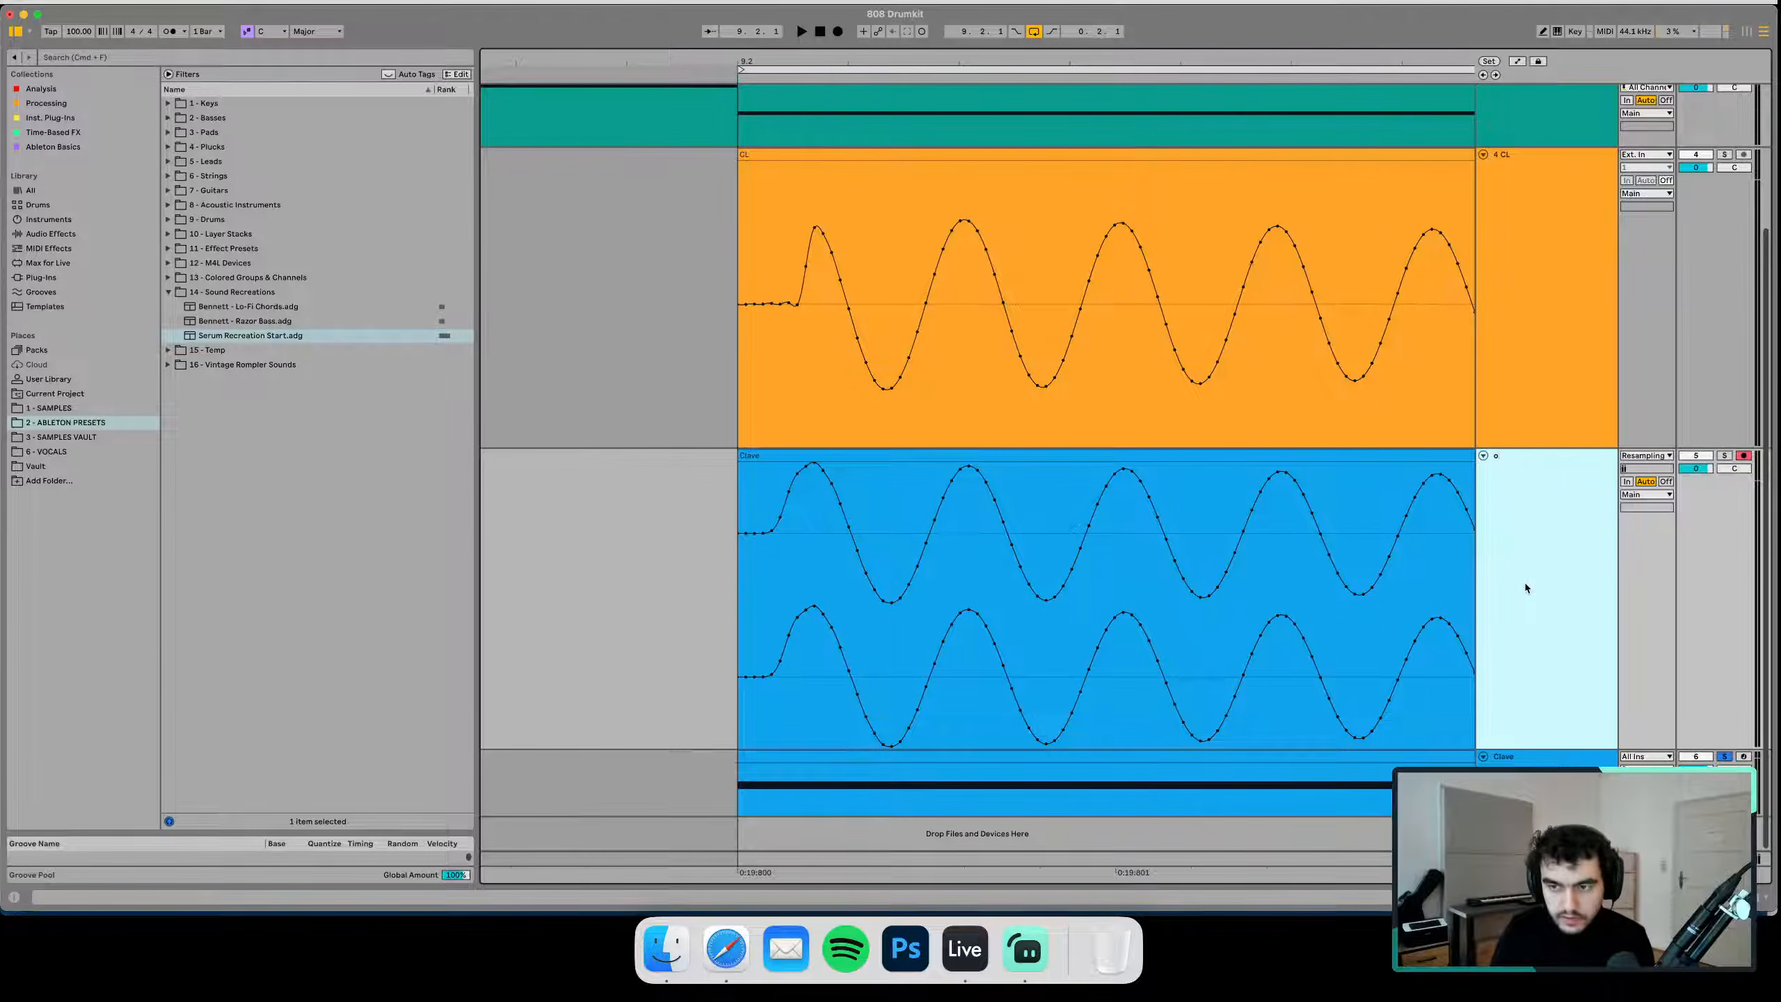
type(" MS Atack")
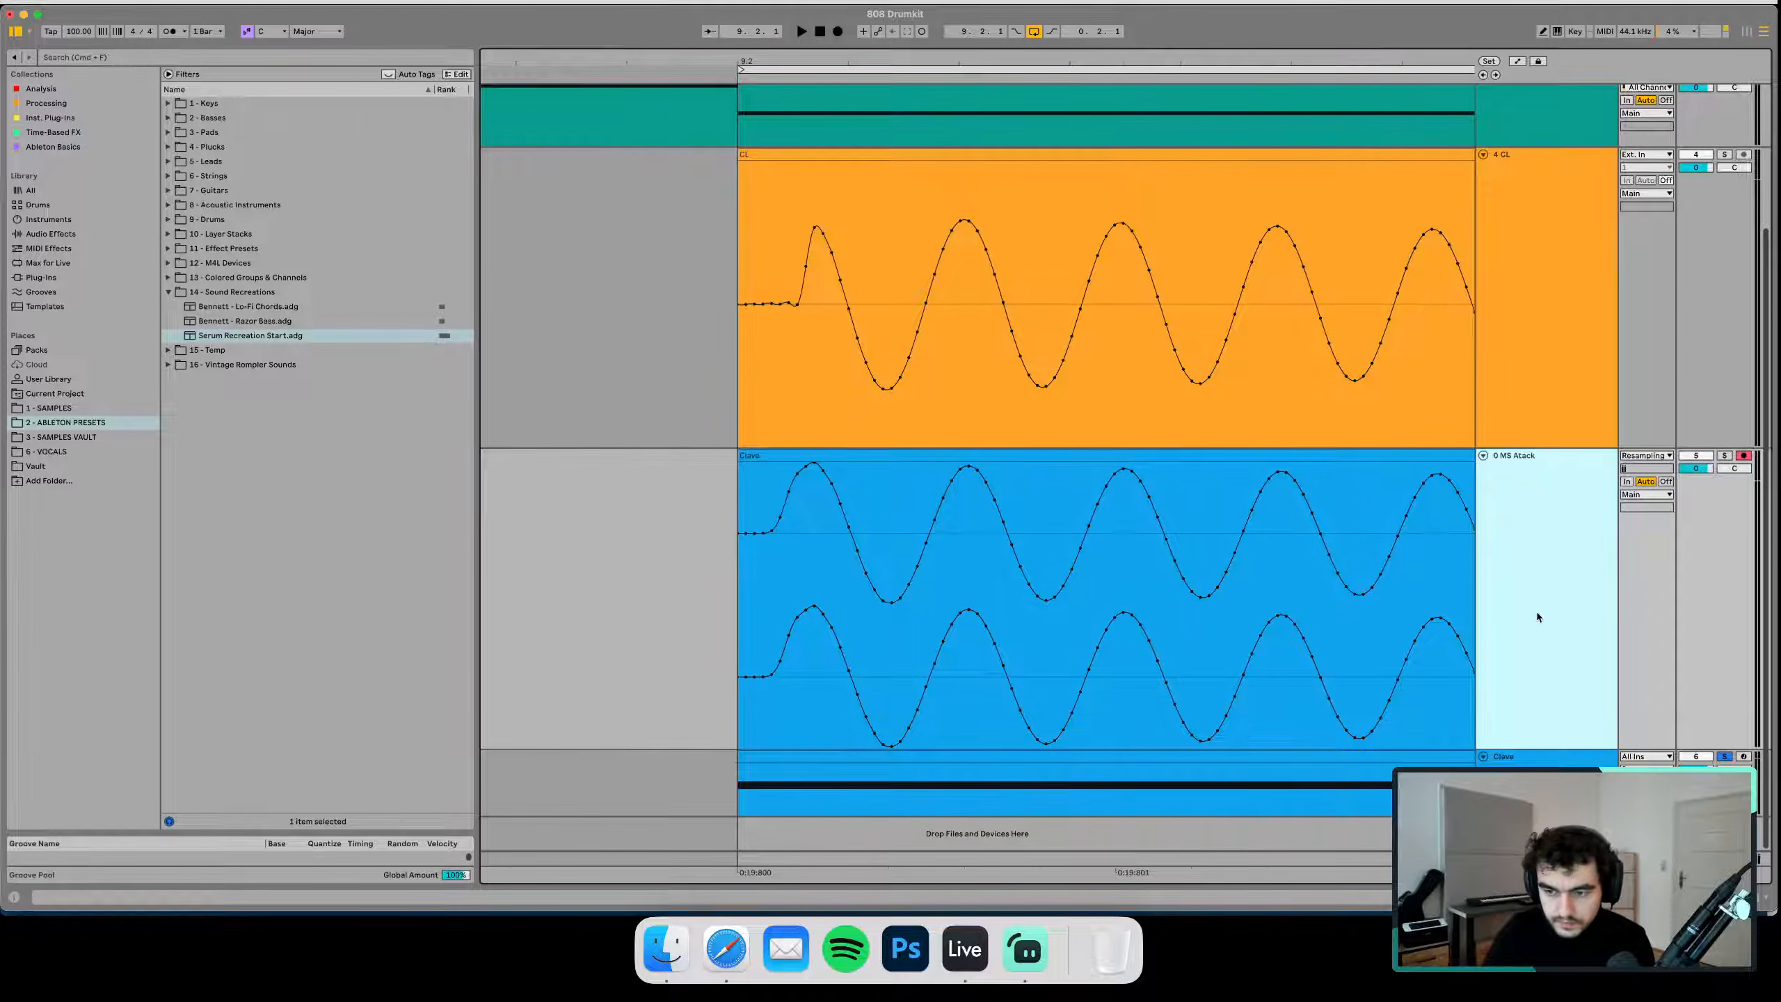
Duplicate the Clave MIDI track and show the Clave track's device chain
left_click(1529, 780)
key("super+d")
double_click(1533, 690)
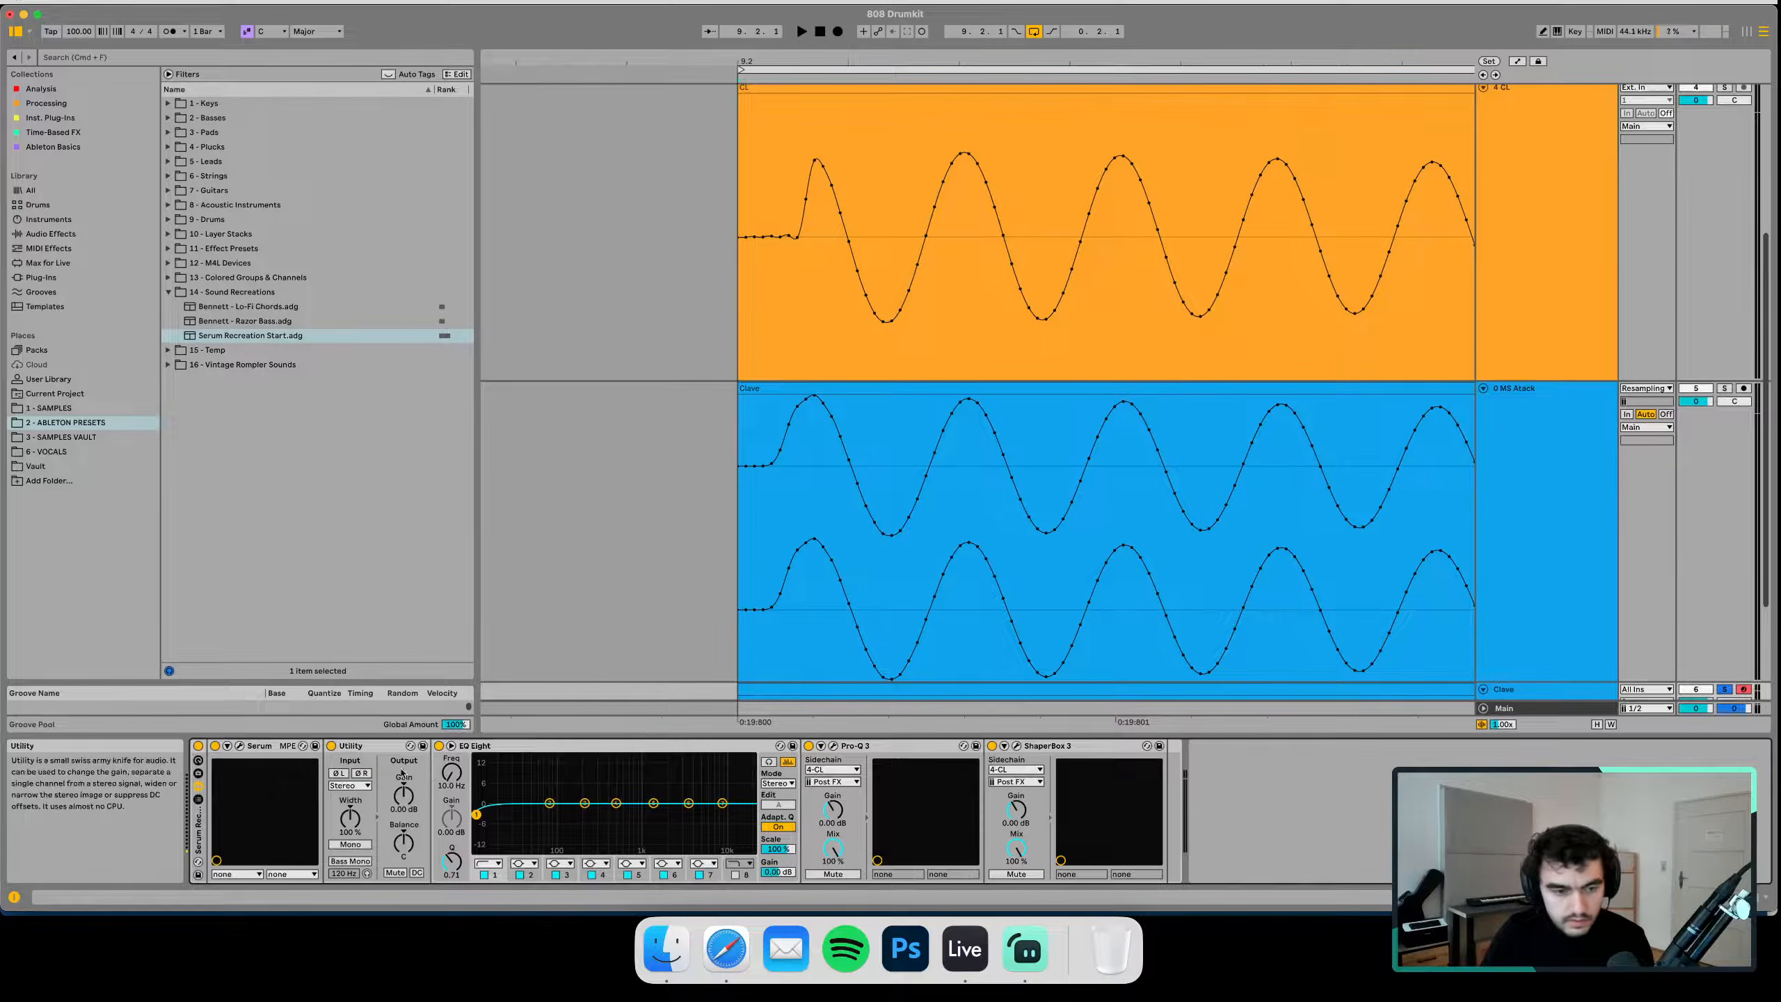
Raise the ENV 1 attack to 0.1 ms in the upper Clave track's Serum and close the plug-in window
left_click(239, 746)
left_click(954, 676)
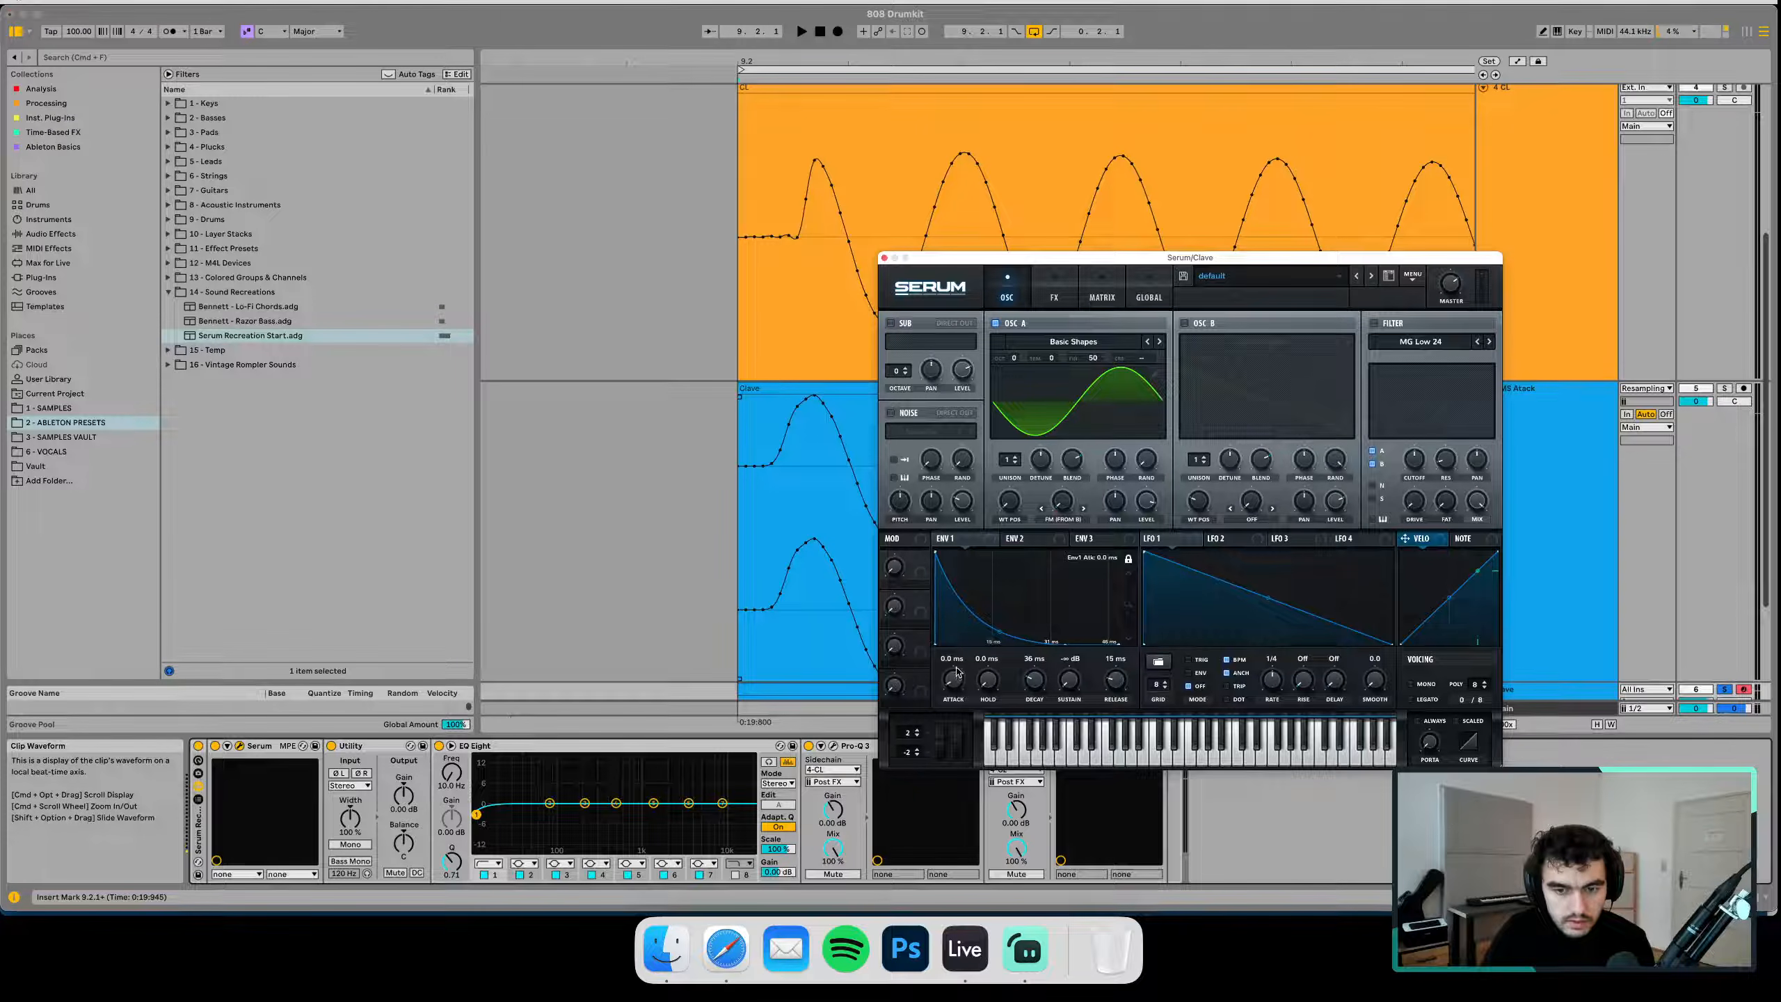
left_click(884, 257)
Freeze and flatten the upper Clave MIDI track to render it as audio
left_click(1541, 521)
scroll(1541, 521, "down", 3)
right_click(1521, 433)
left_click(1522, 390)
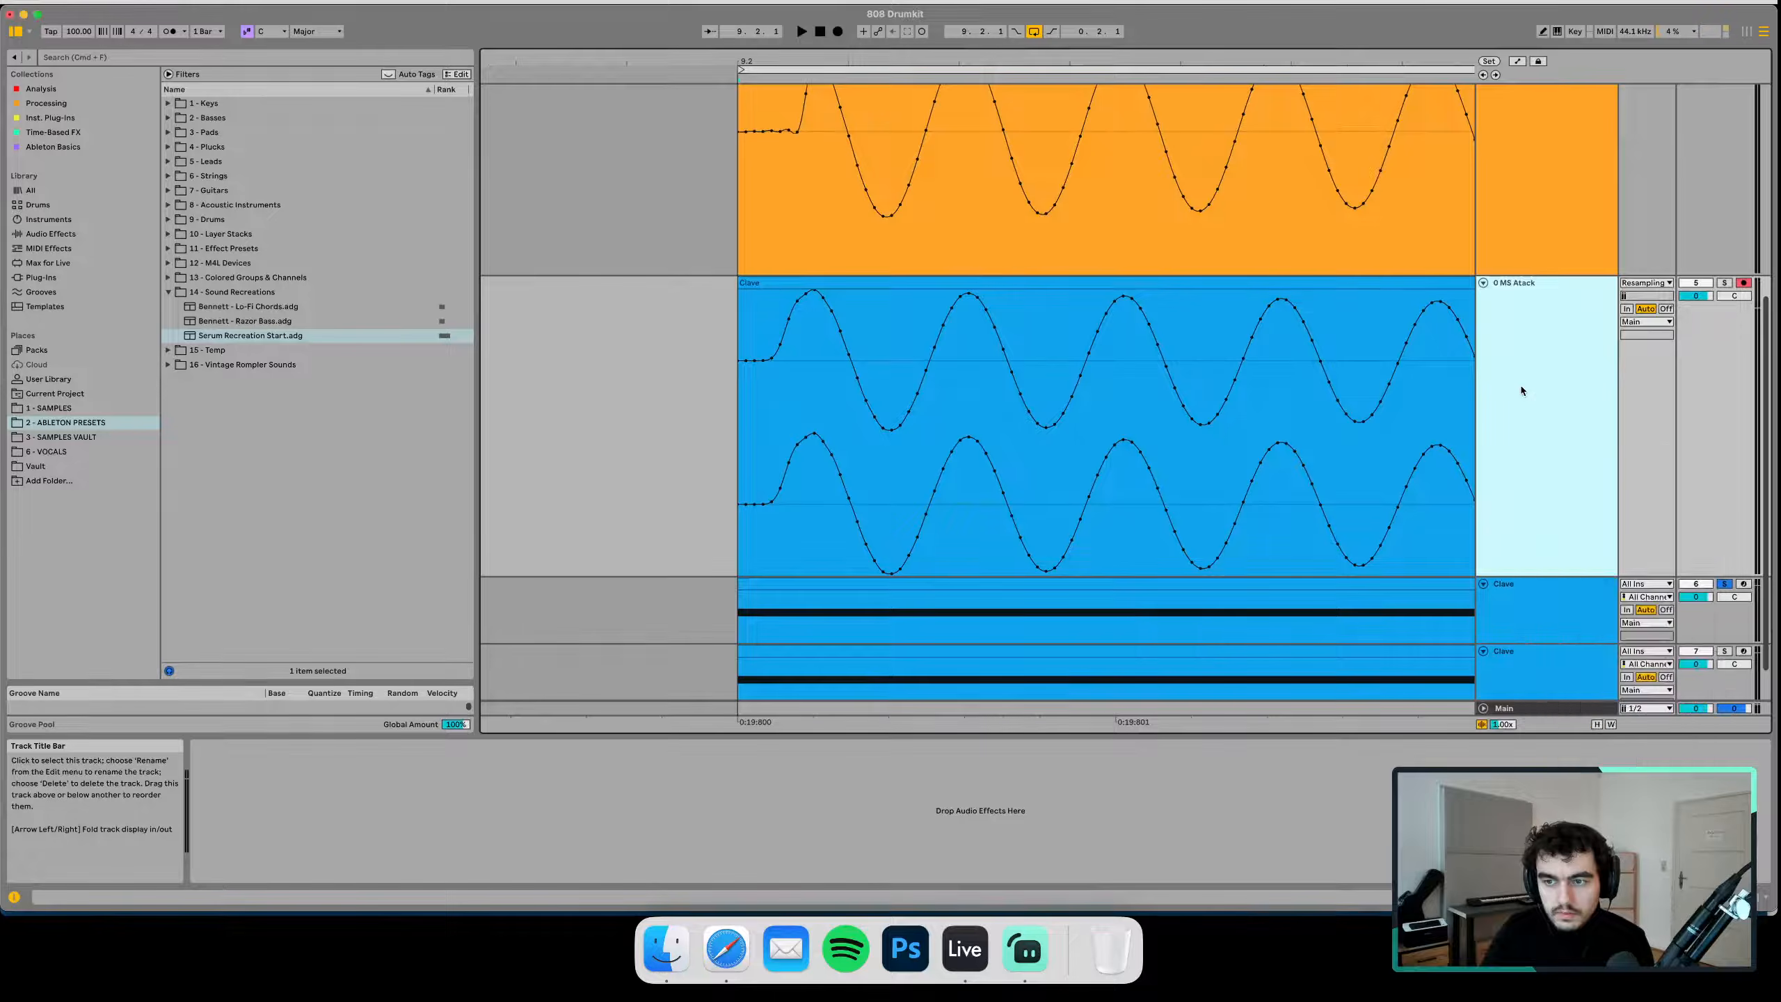
scroll(1522, 390, "up", 5)
scroll(1520, 414, "down", 3)
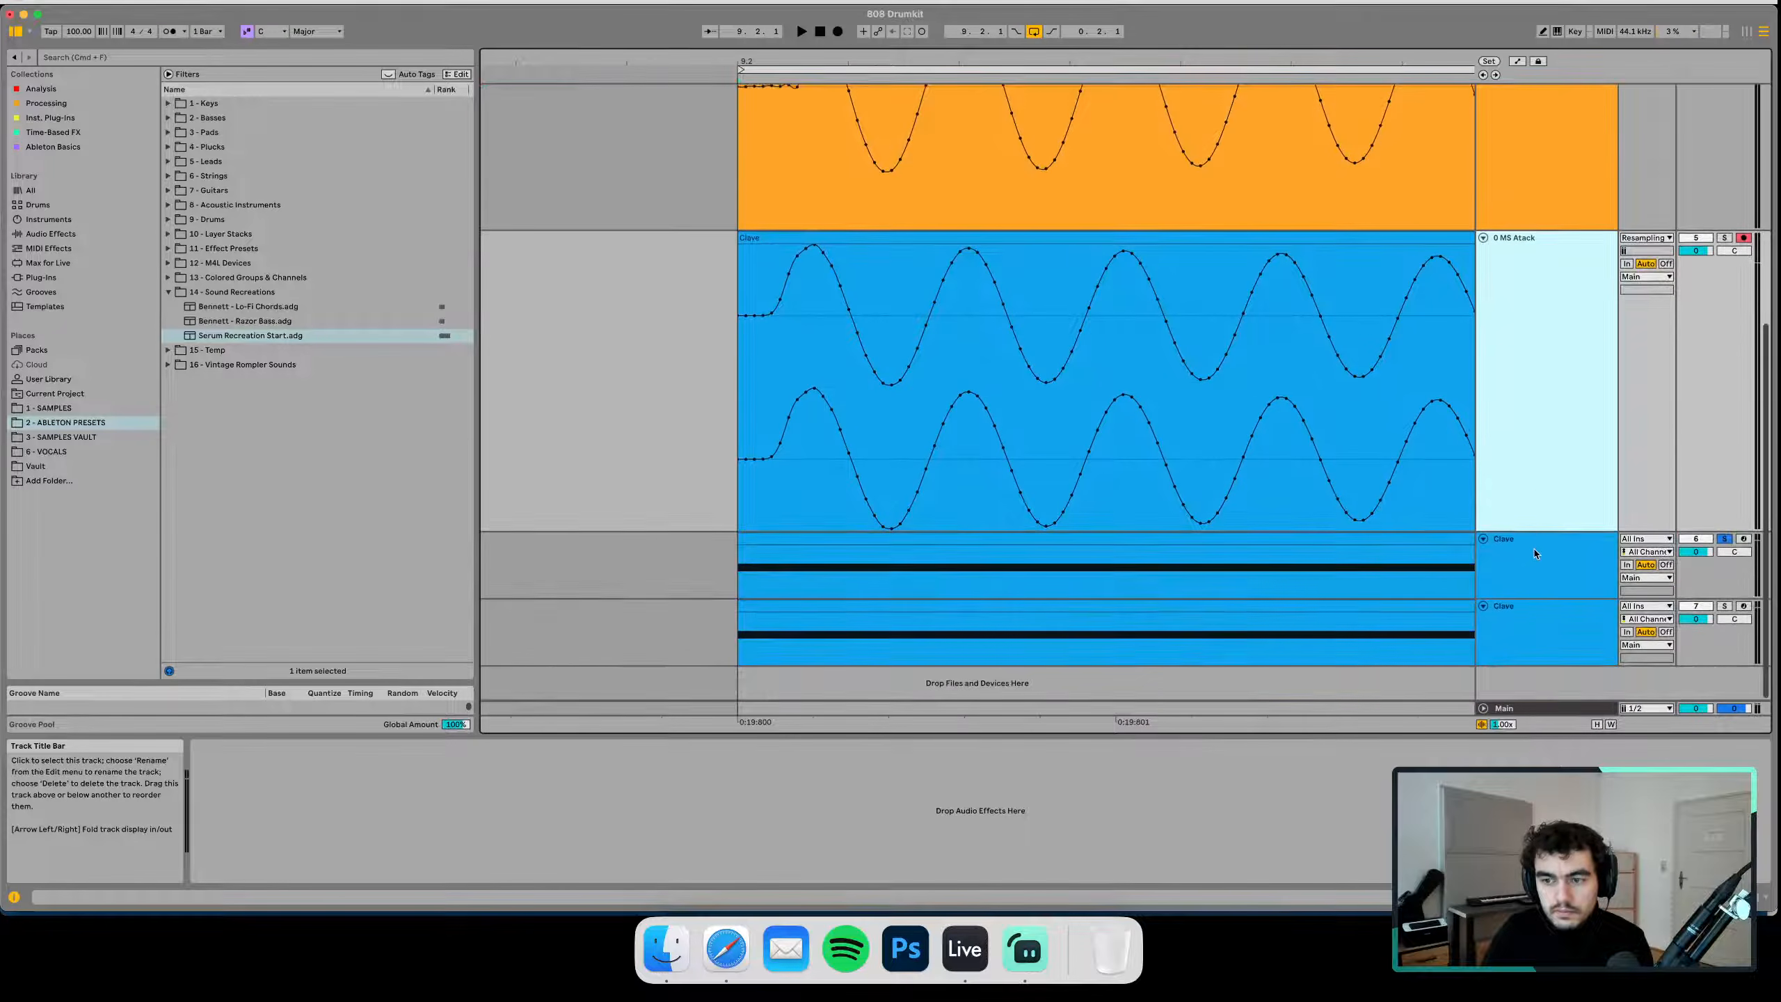
right_click(1532, 551)
left_click(1593, 278)
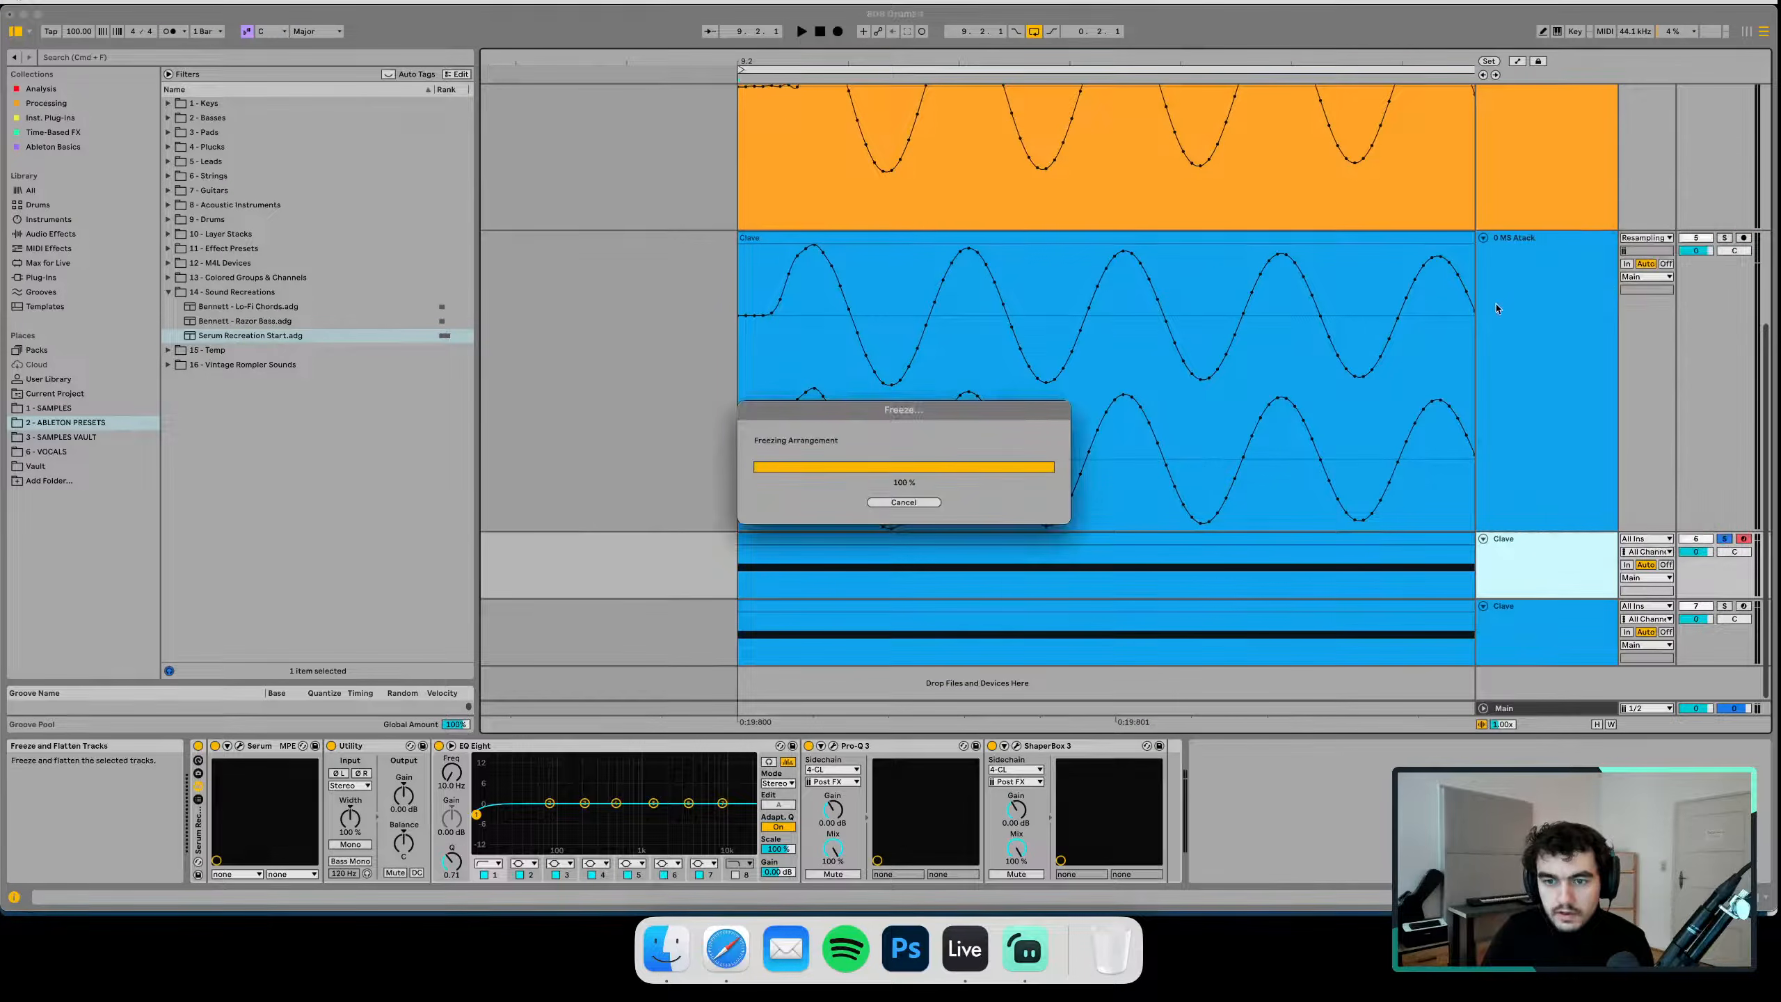
Normalize the flattened Clave clip's sample and hide the clip view
left_click(1180, 554)
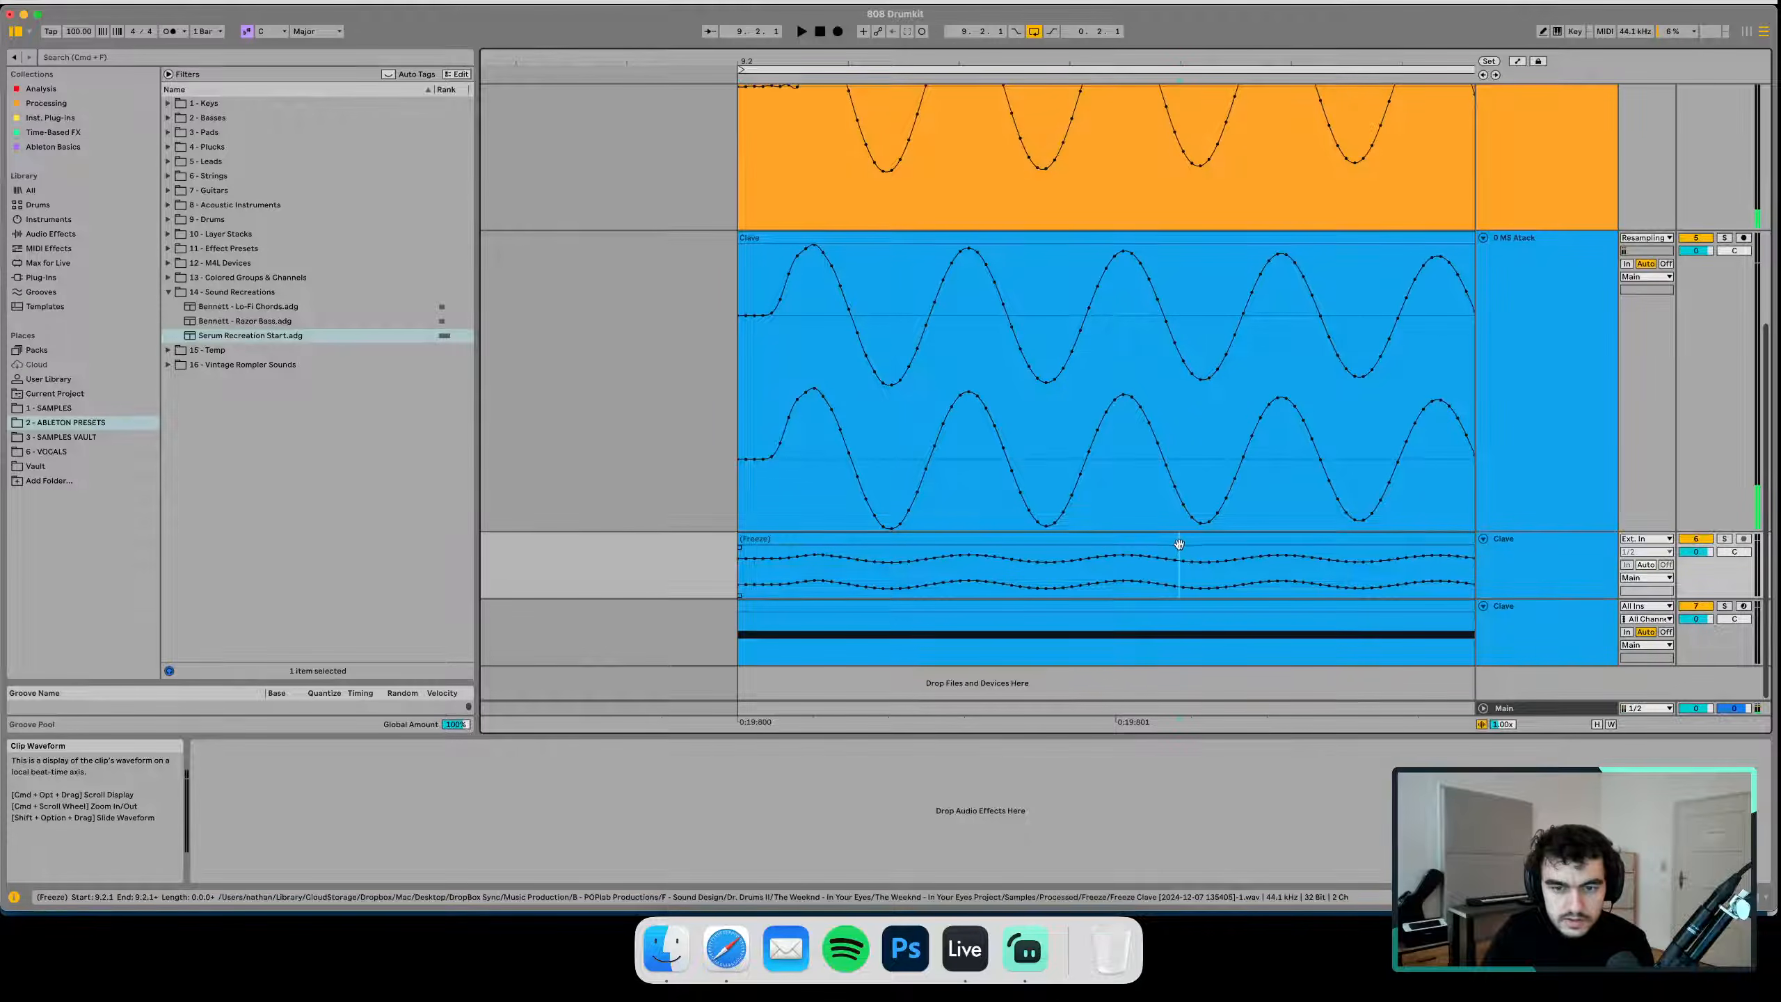
double_click(1179, 540)
right_click(935, 664)
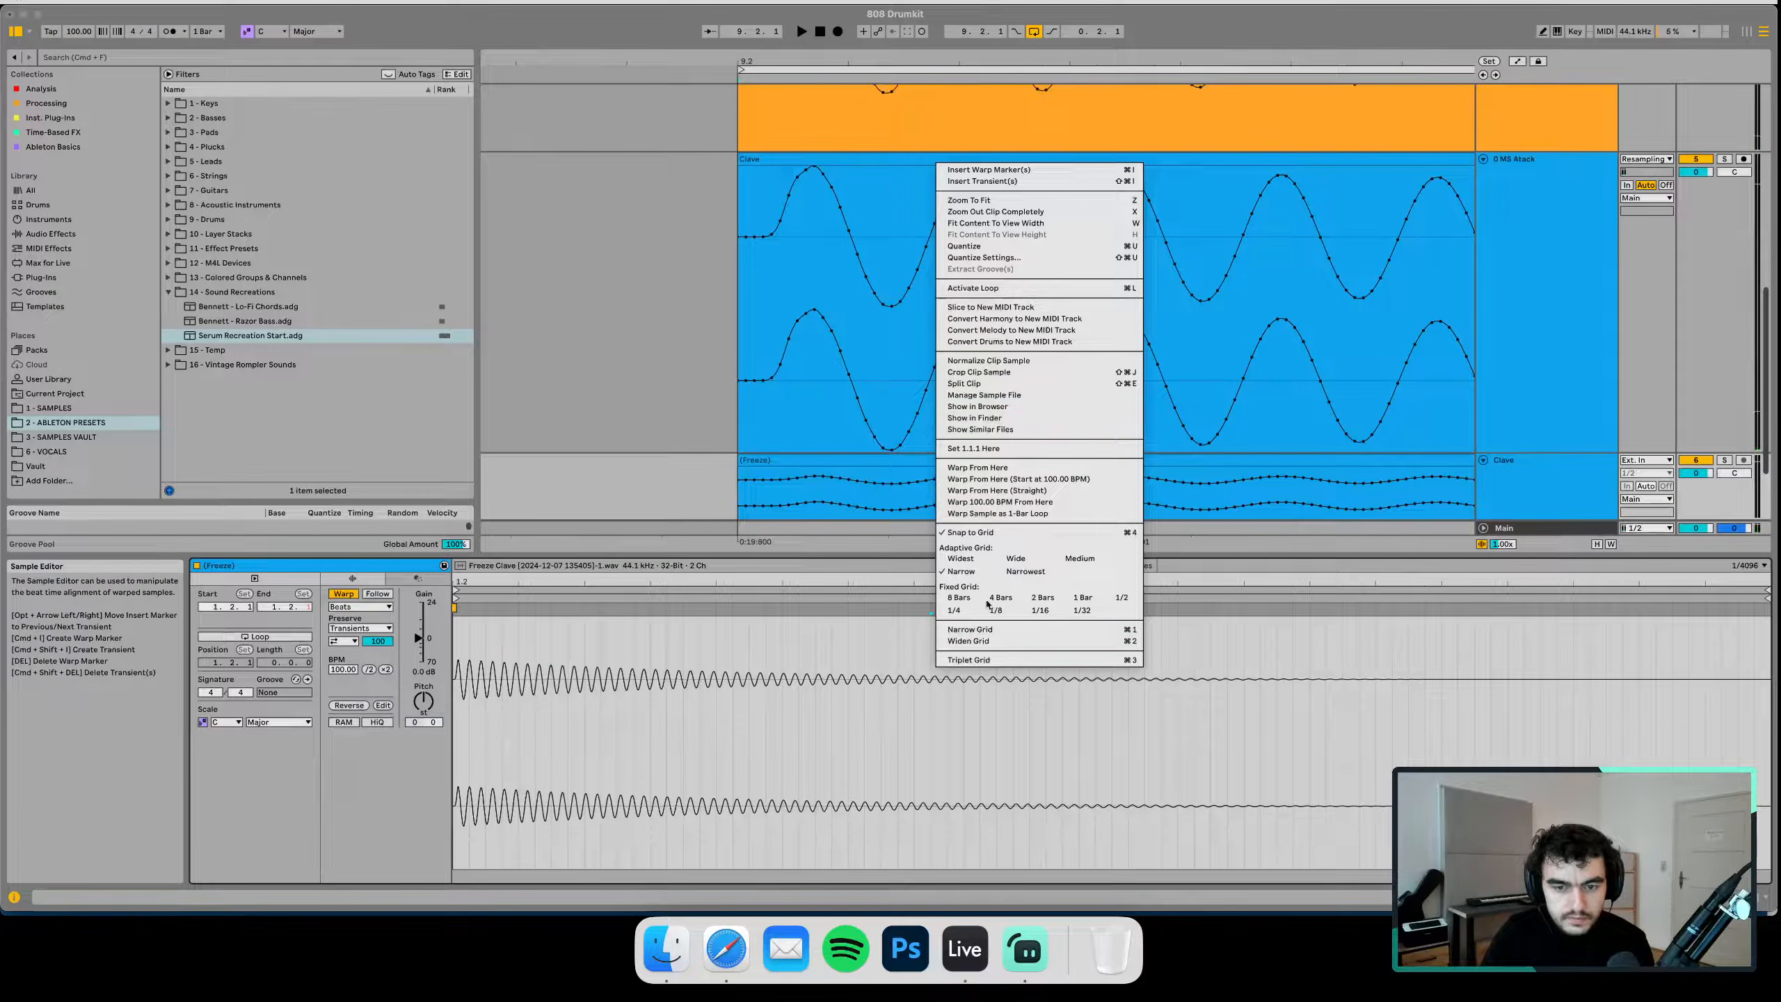
left_click(988, 360)
key("alt+super+l")
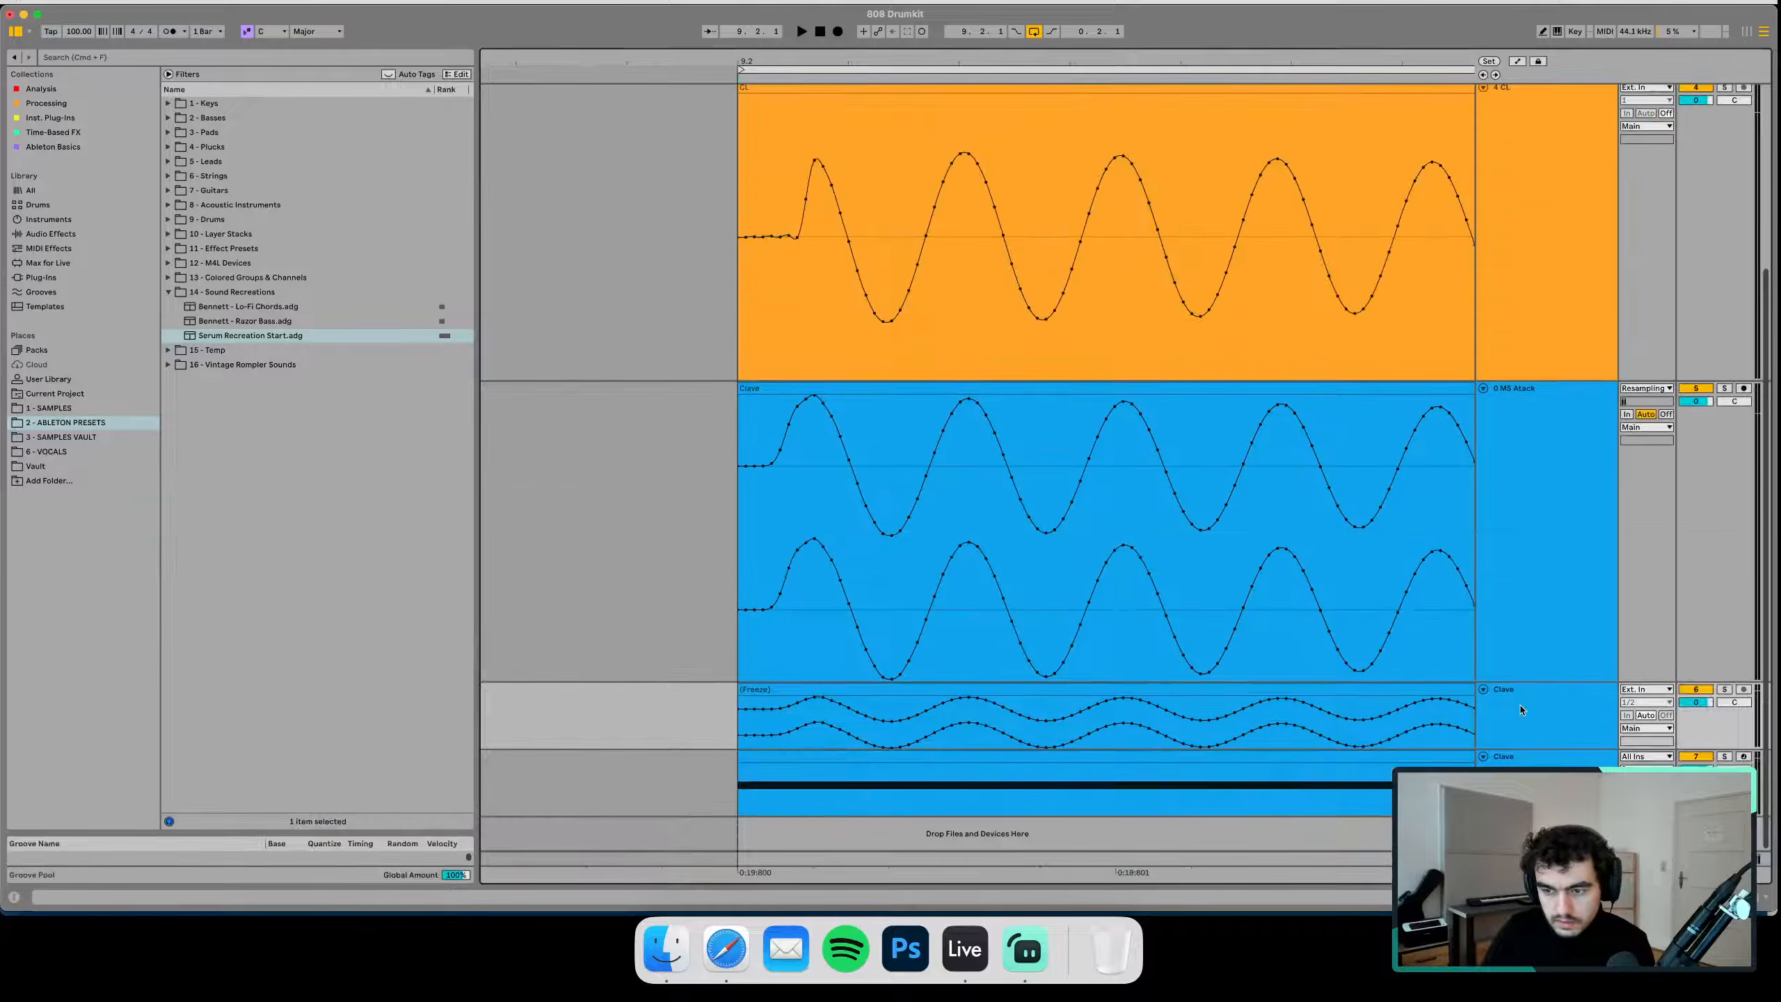
Enlarge the flattened Clave track and compare its waveform start with the CL and 0 MS Atack waveforms
left_click_drag(1520, 750, 1520, 944)
scroll(1299, 642, "down", 5)
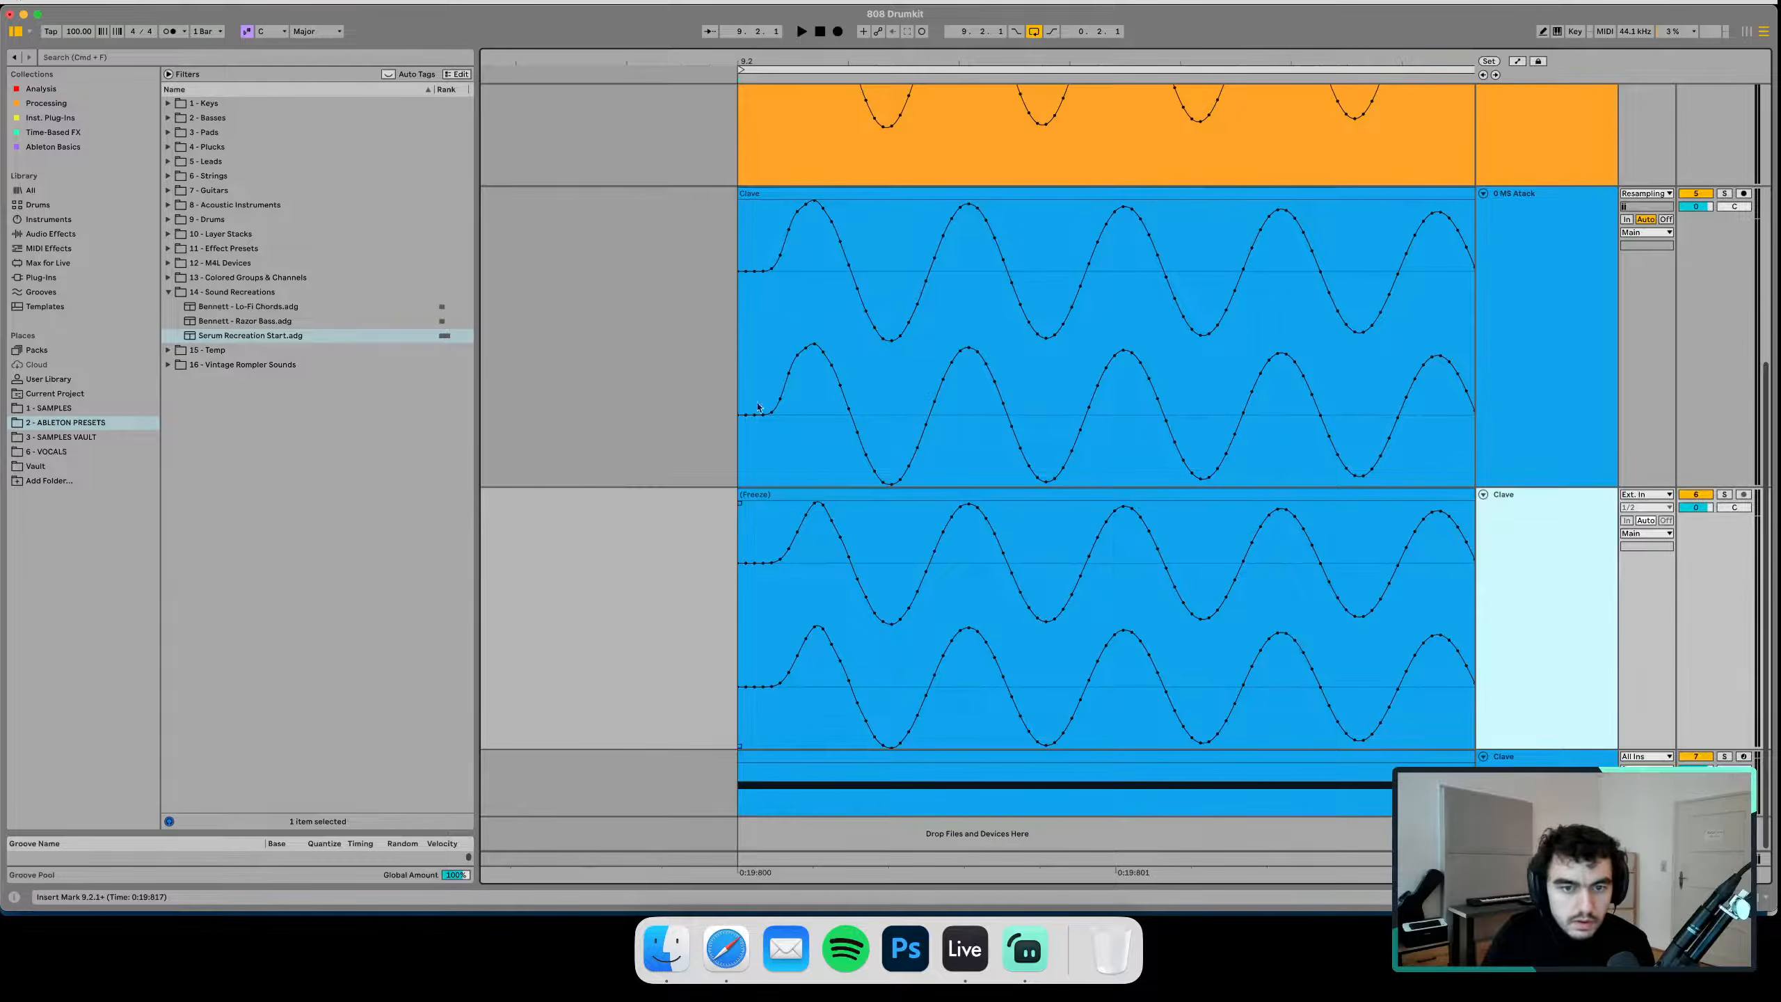
left_click_drag(804, 56, 801, 98)
scroll(770, 221, "up", 4)
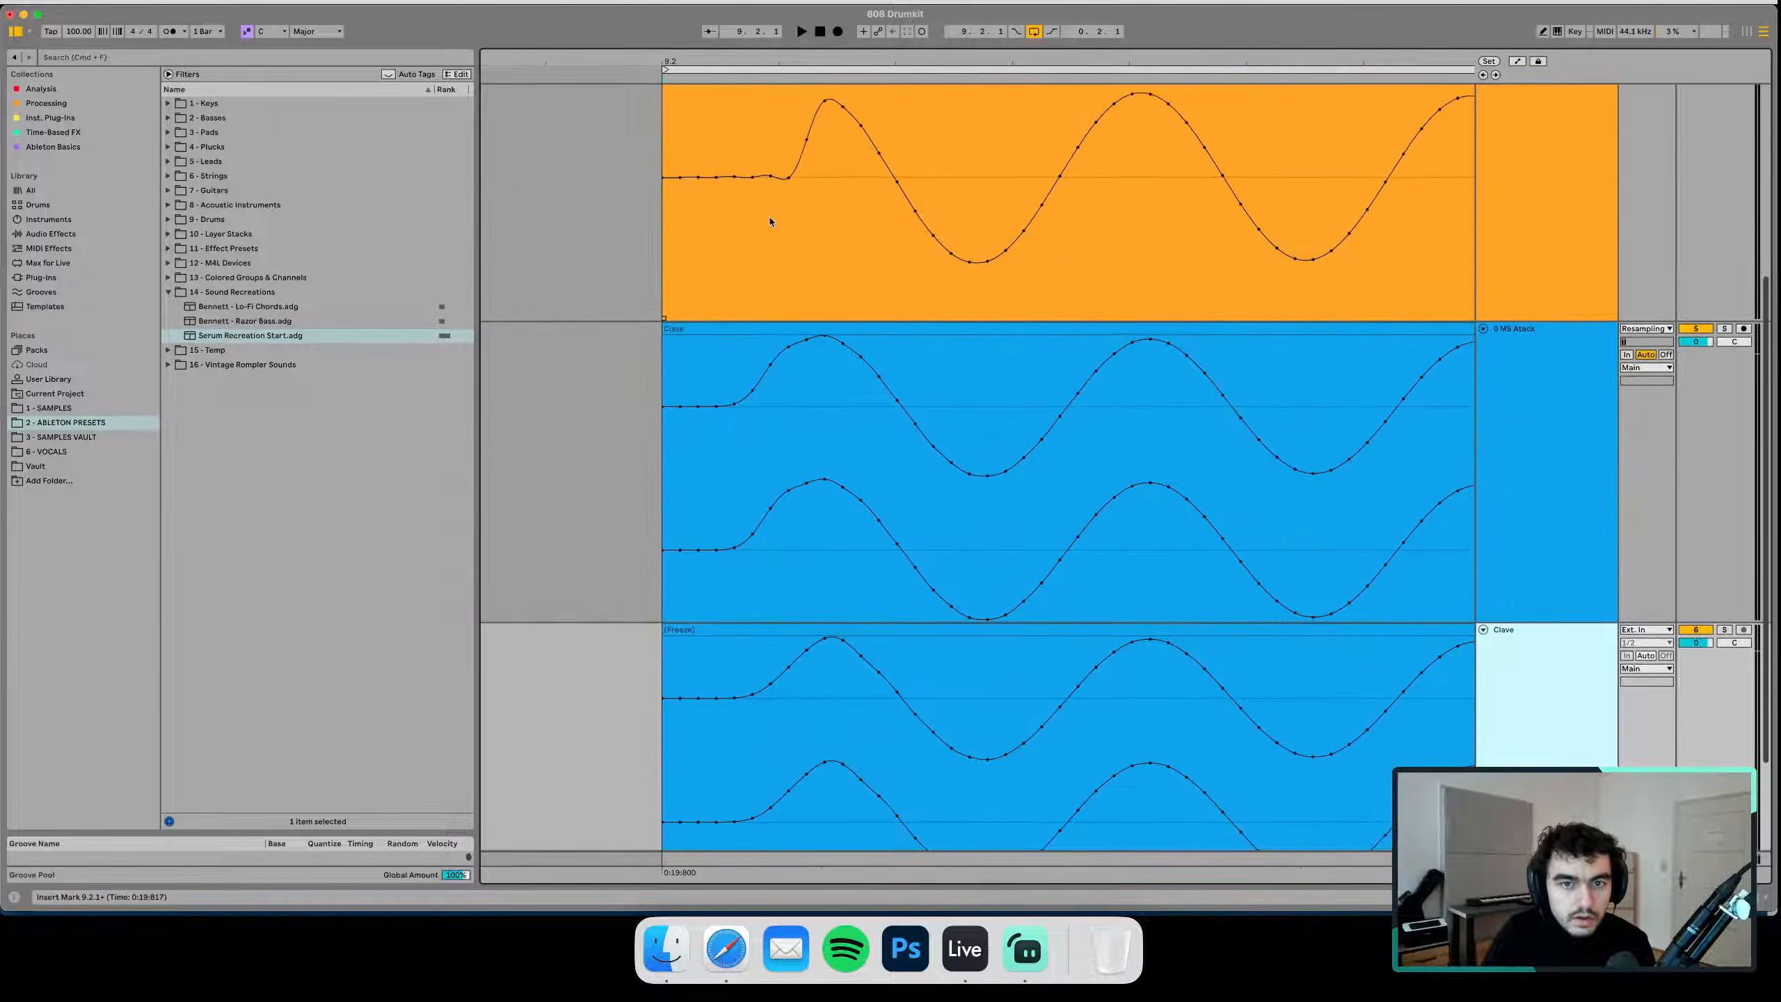
left_click(822, 551)
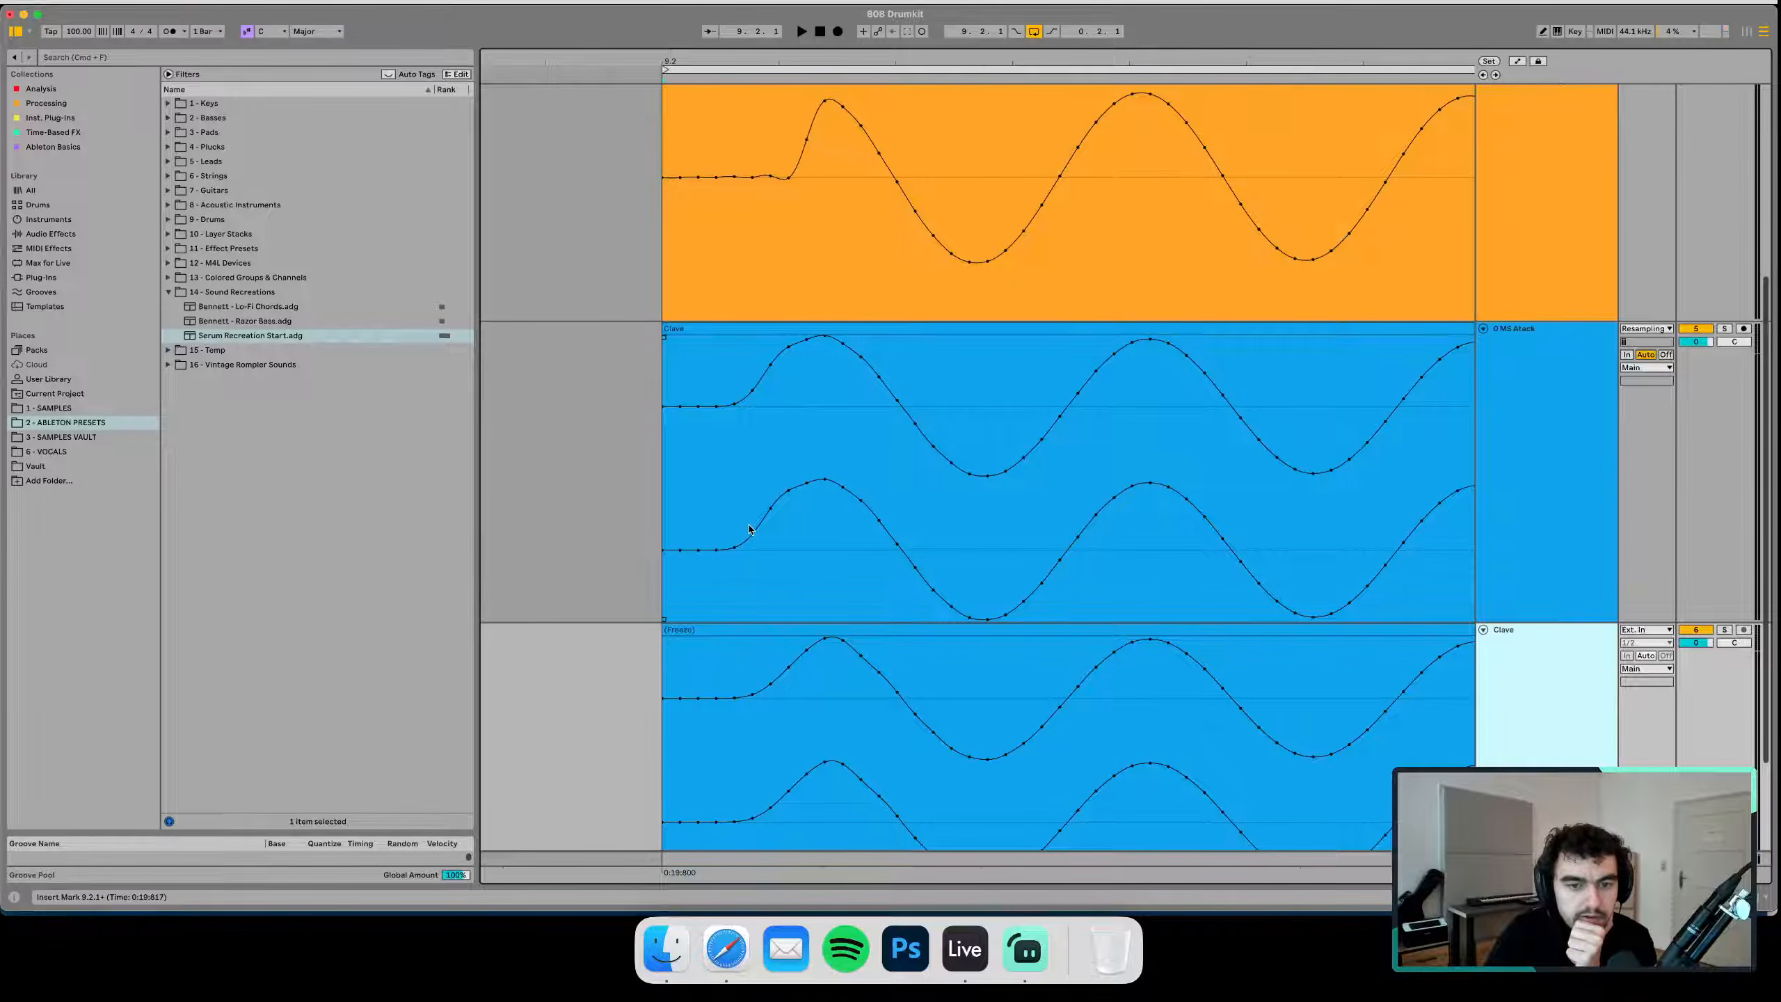
Rename the flattened Clave track as "0.1 MS ATTACK"
scroll(1094, 596, "down", 3)
key("super+r")
type("0")
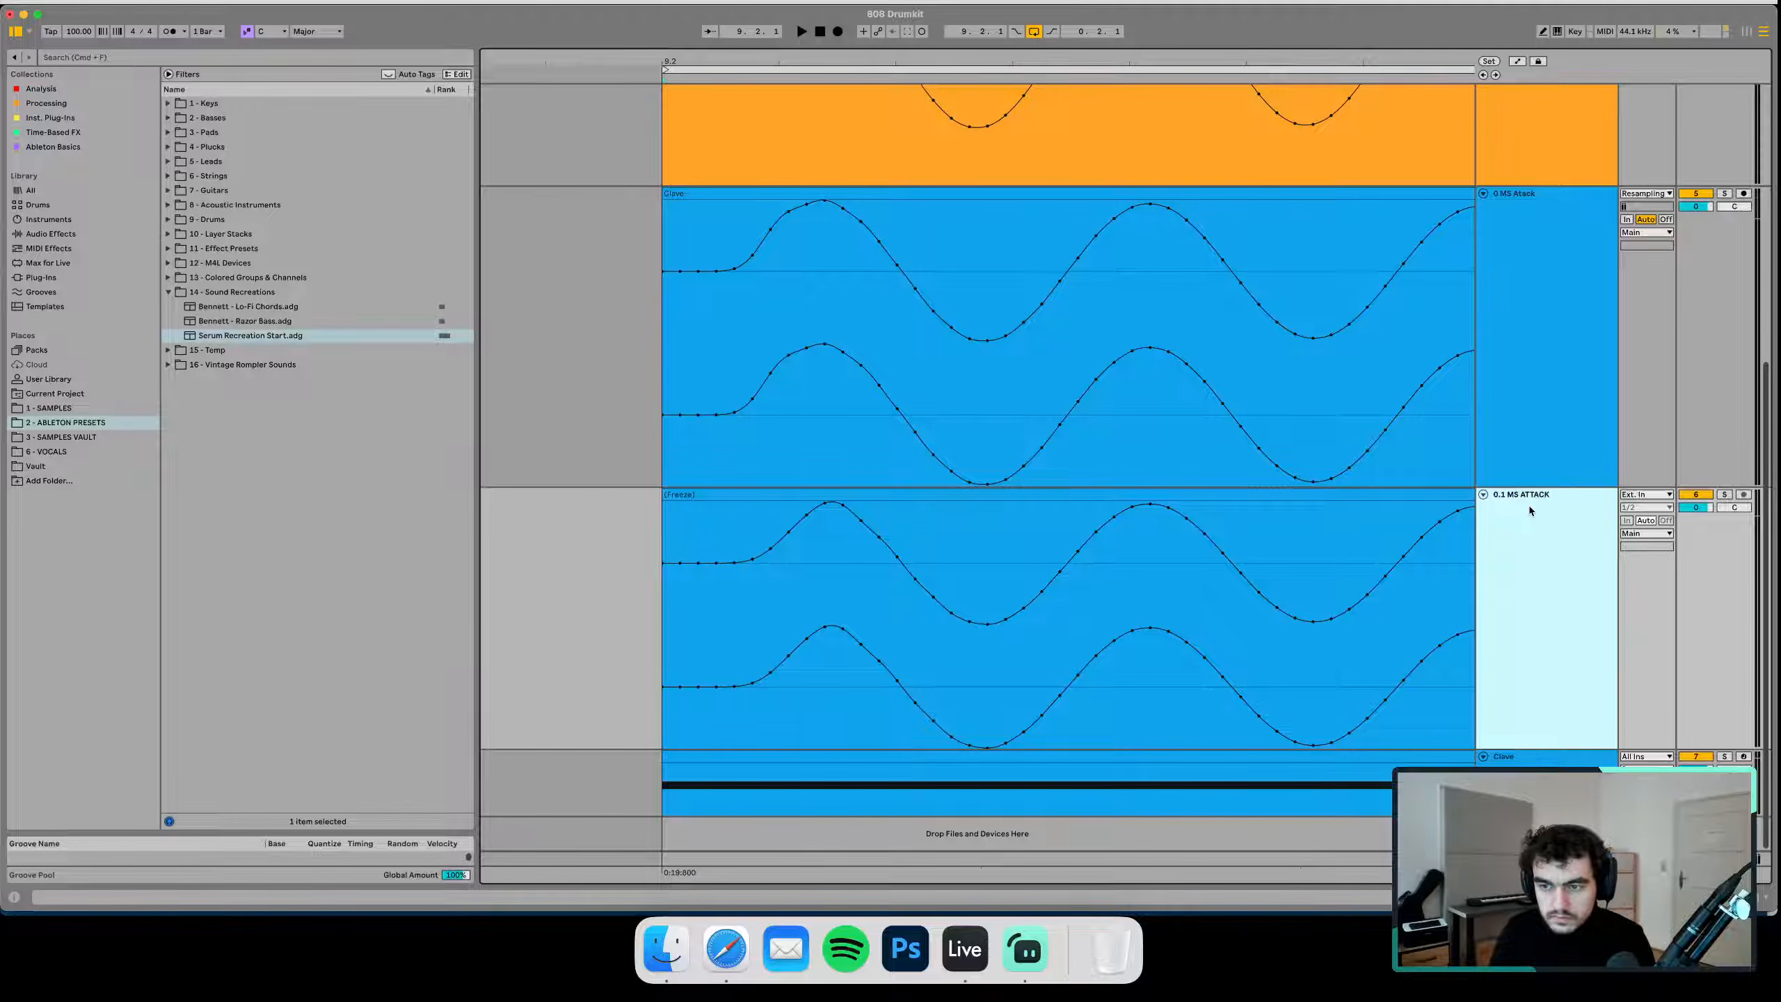
key("Return")
Check the ENV 1 attack in the remaining Clave's Serum and duplicate that Clave MIDI track
left_click(1534, 777)
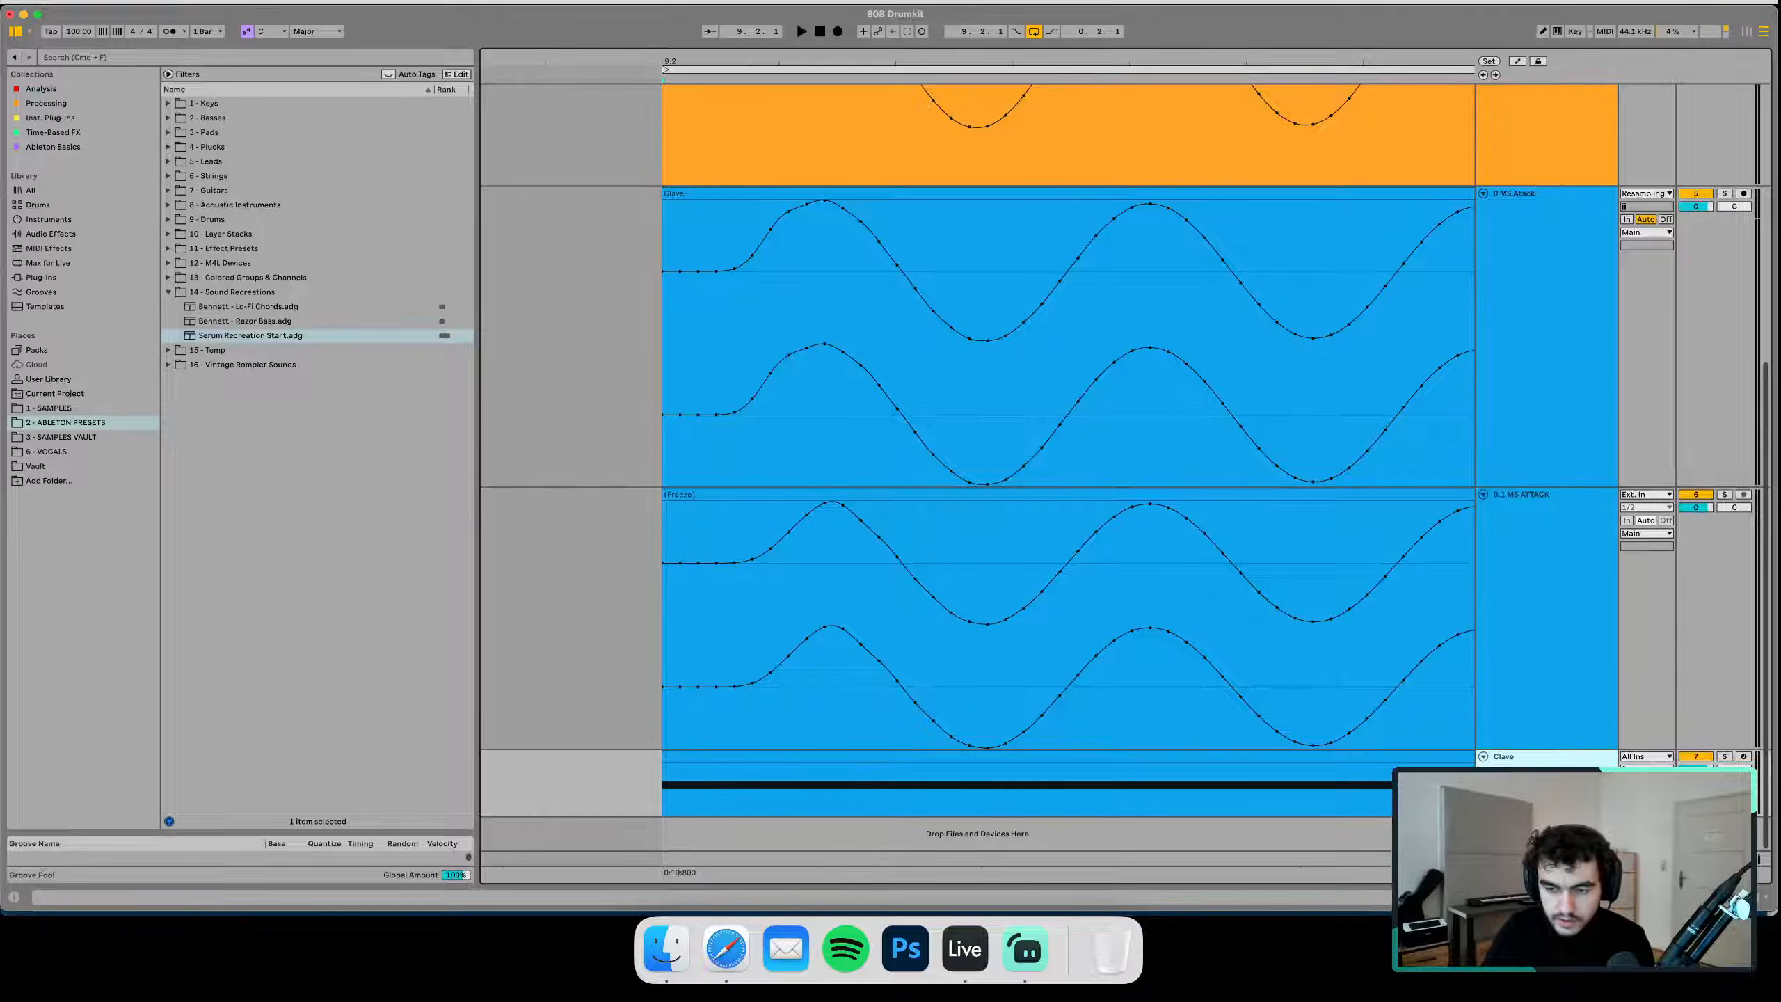
left_click(675, 507)
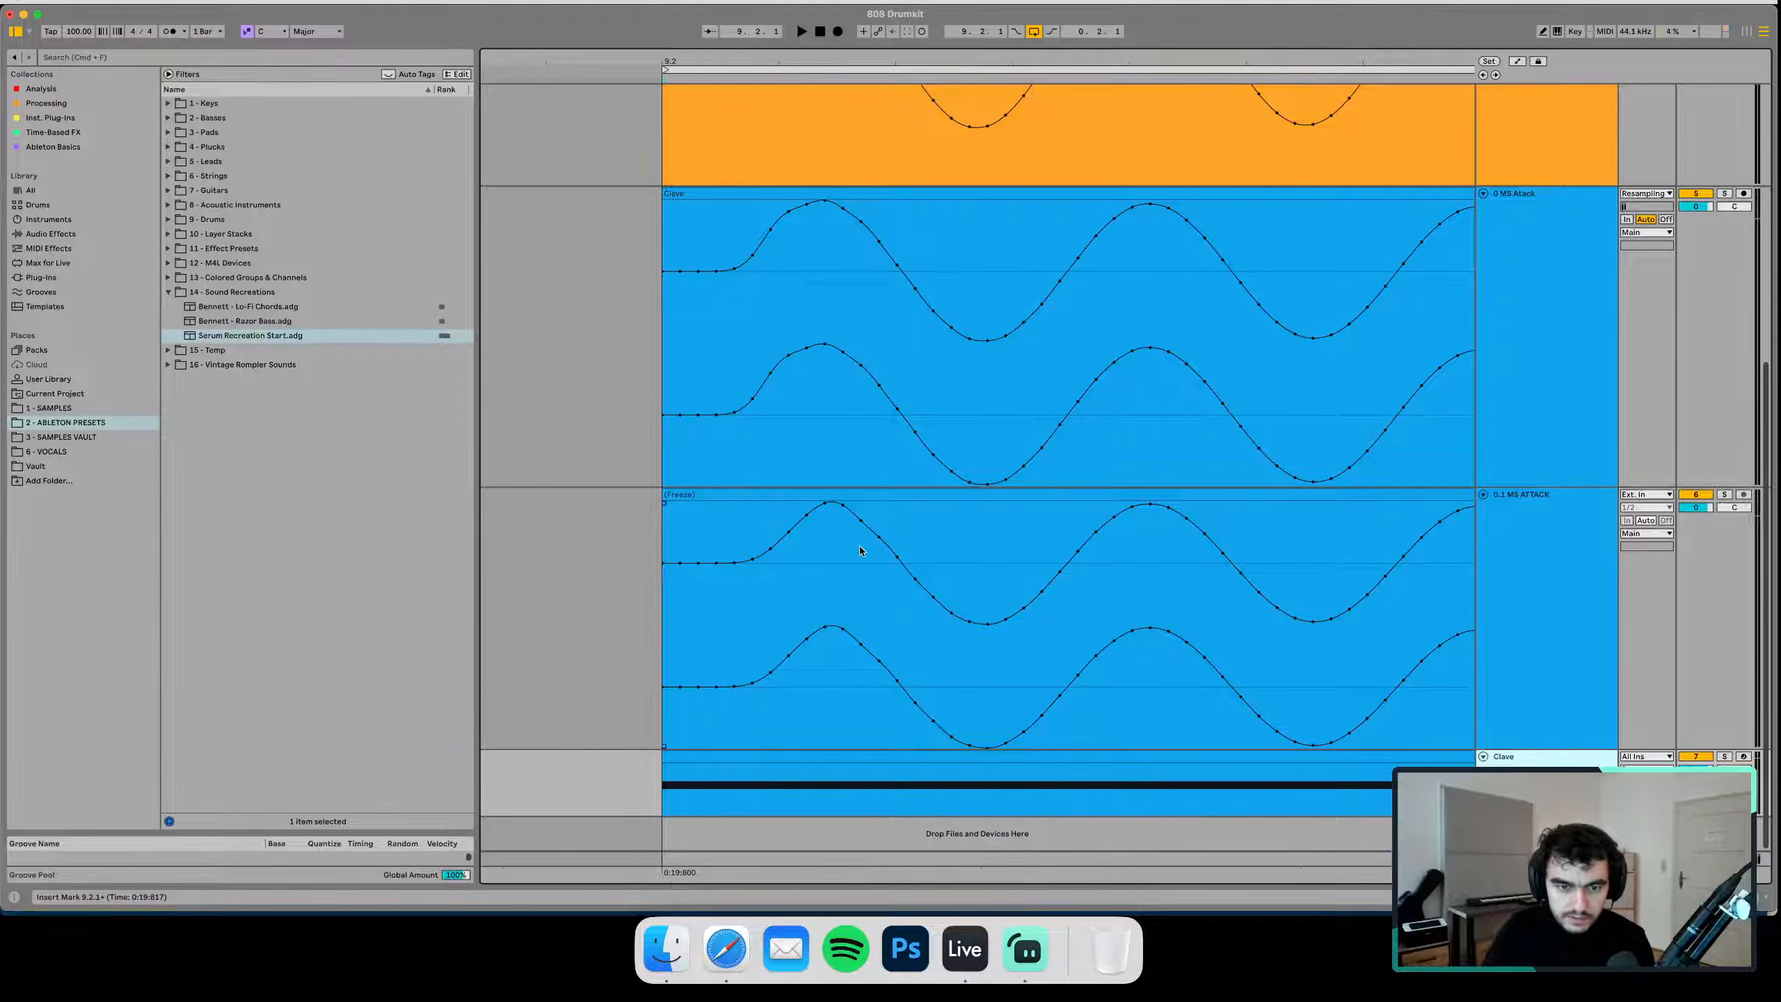
left_click(674, 528)
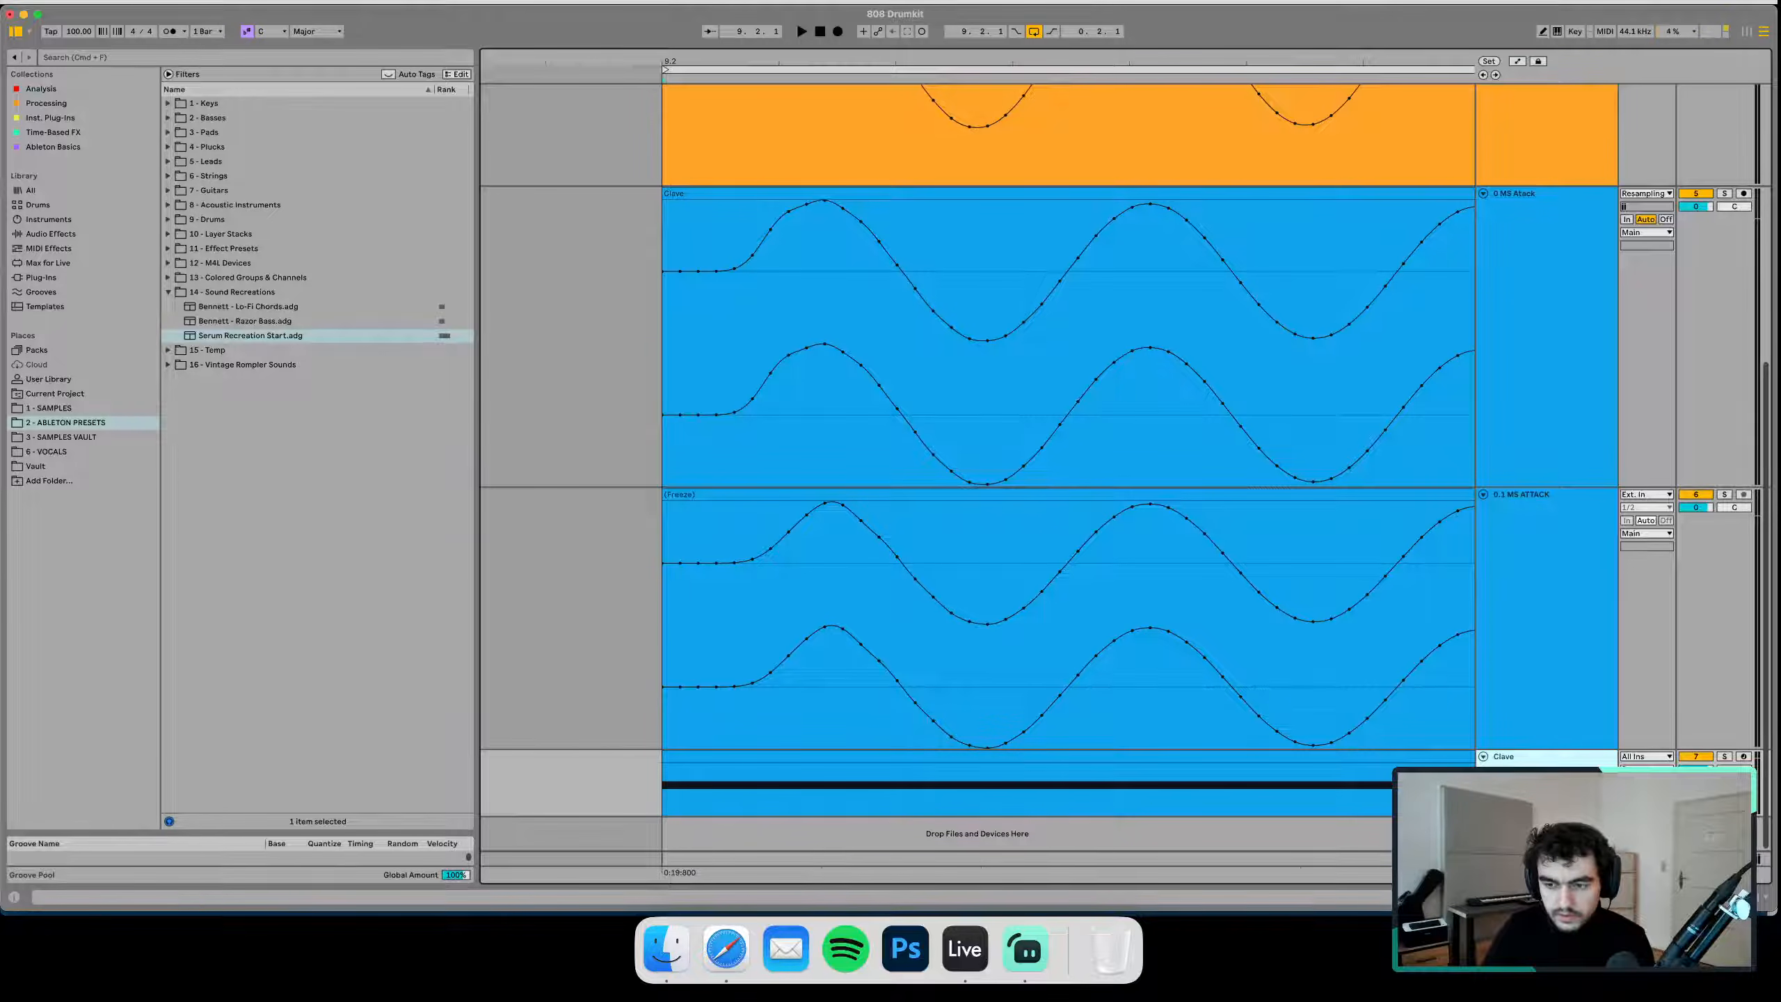
scroll(1532, 754, "down", 1)
double_click(1532, 754)
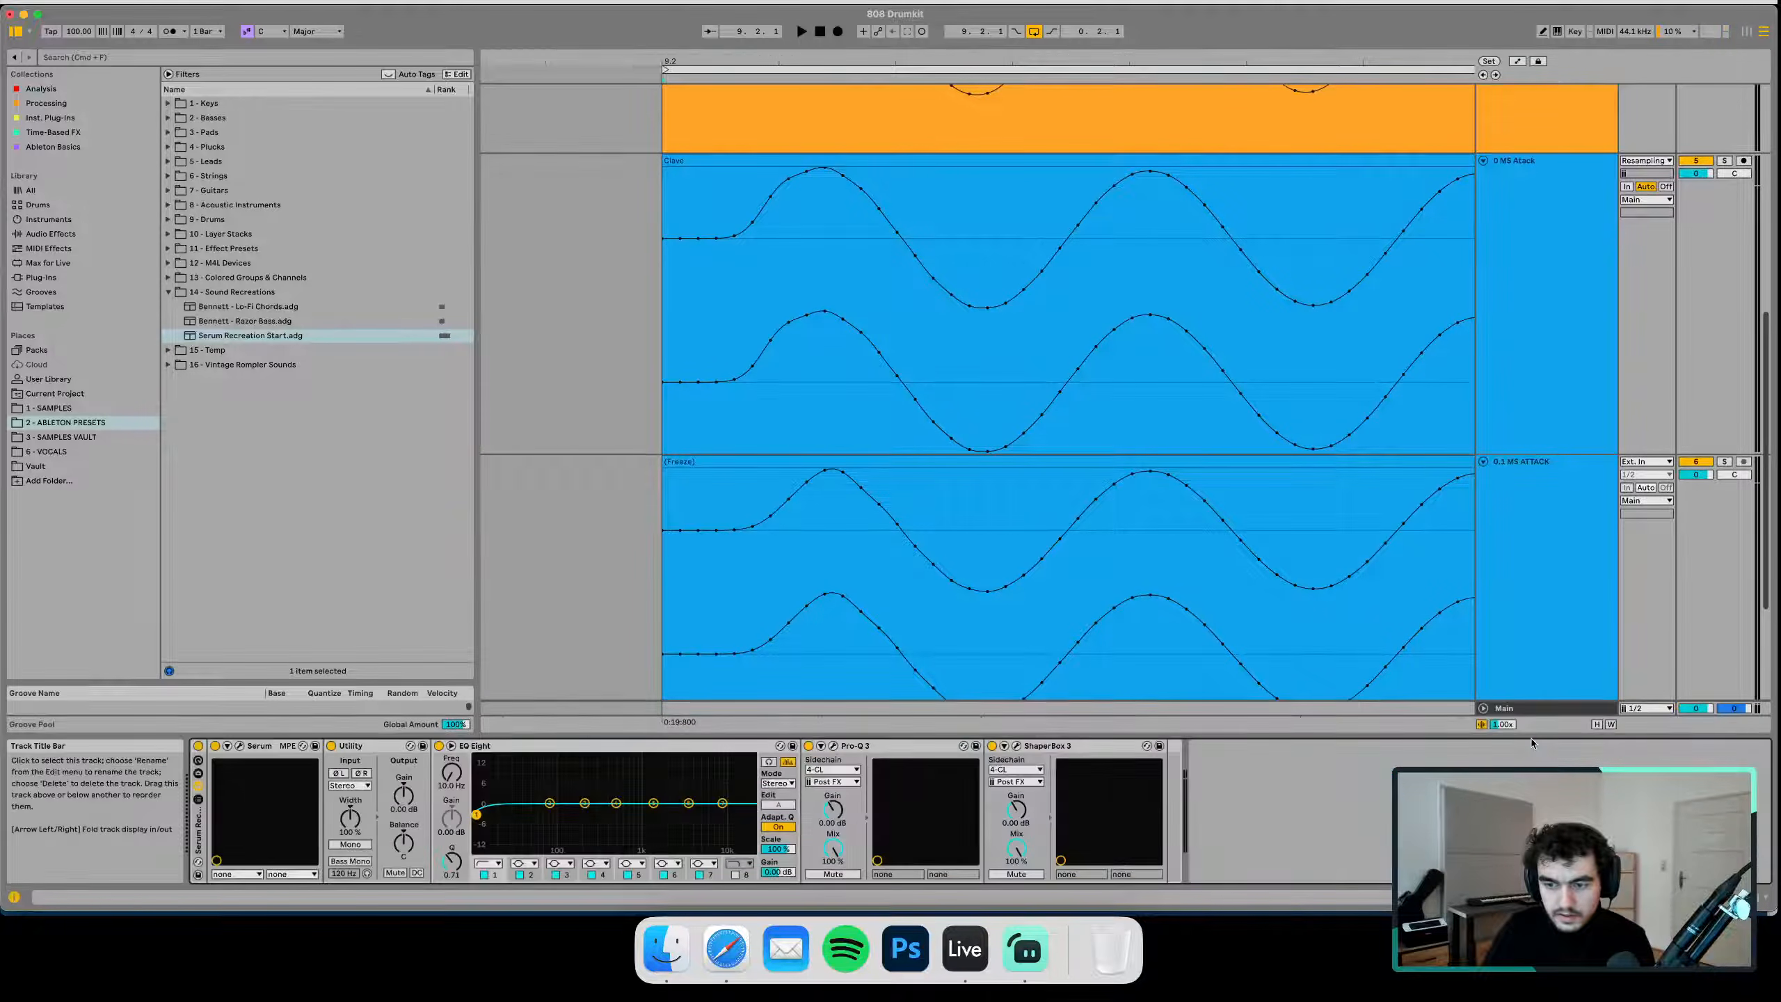
left_click(239, 745)
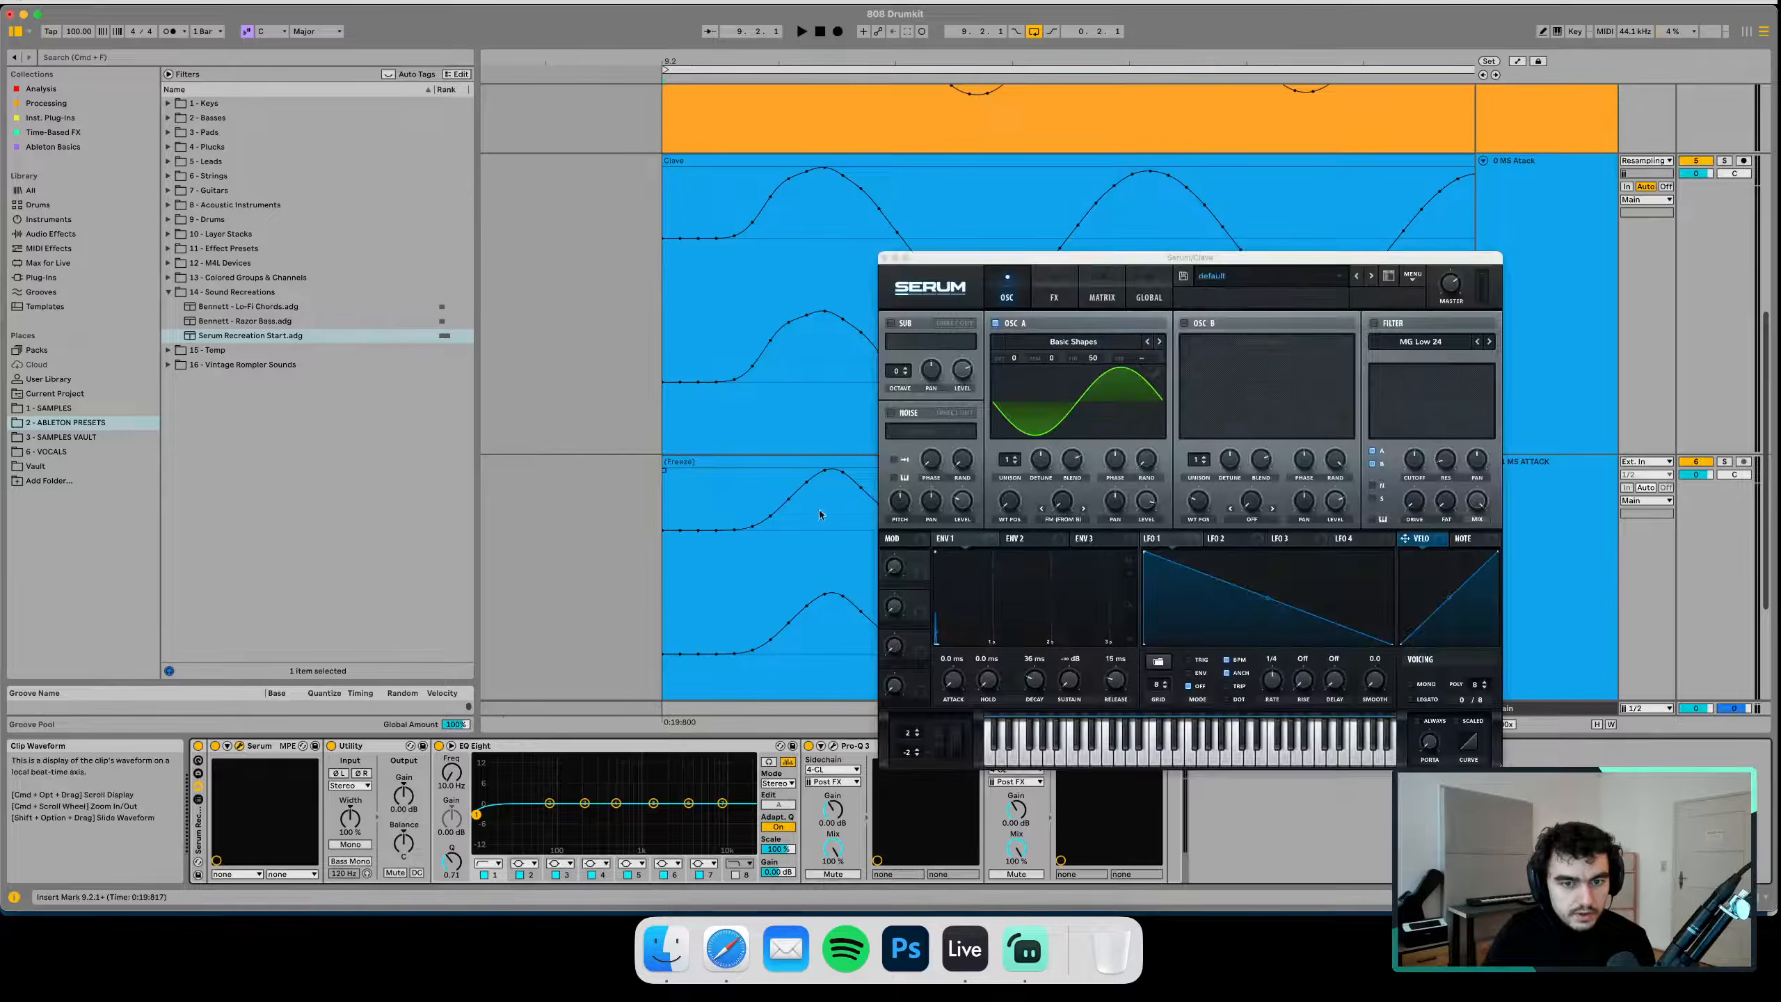
left_click(1131, 559)
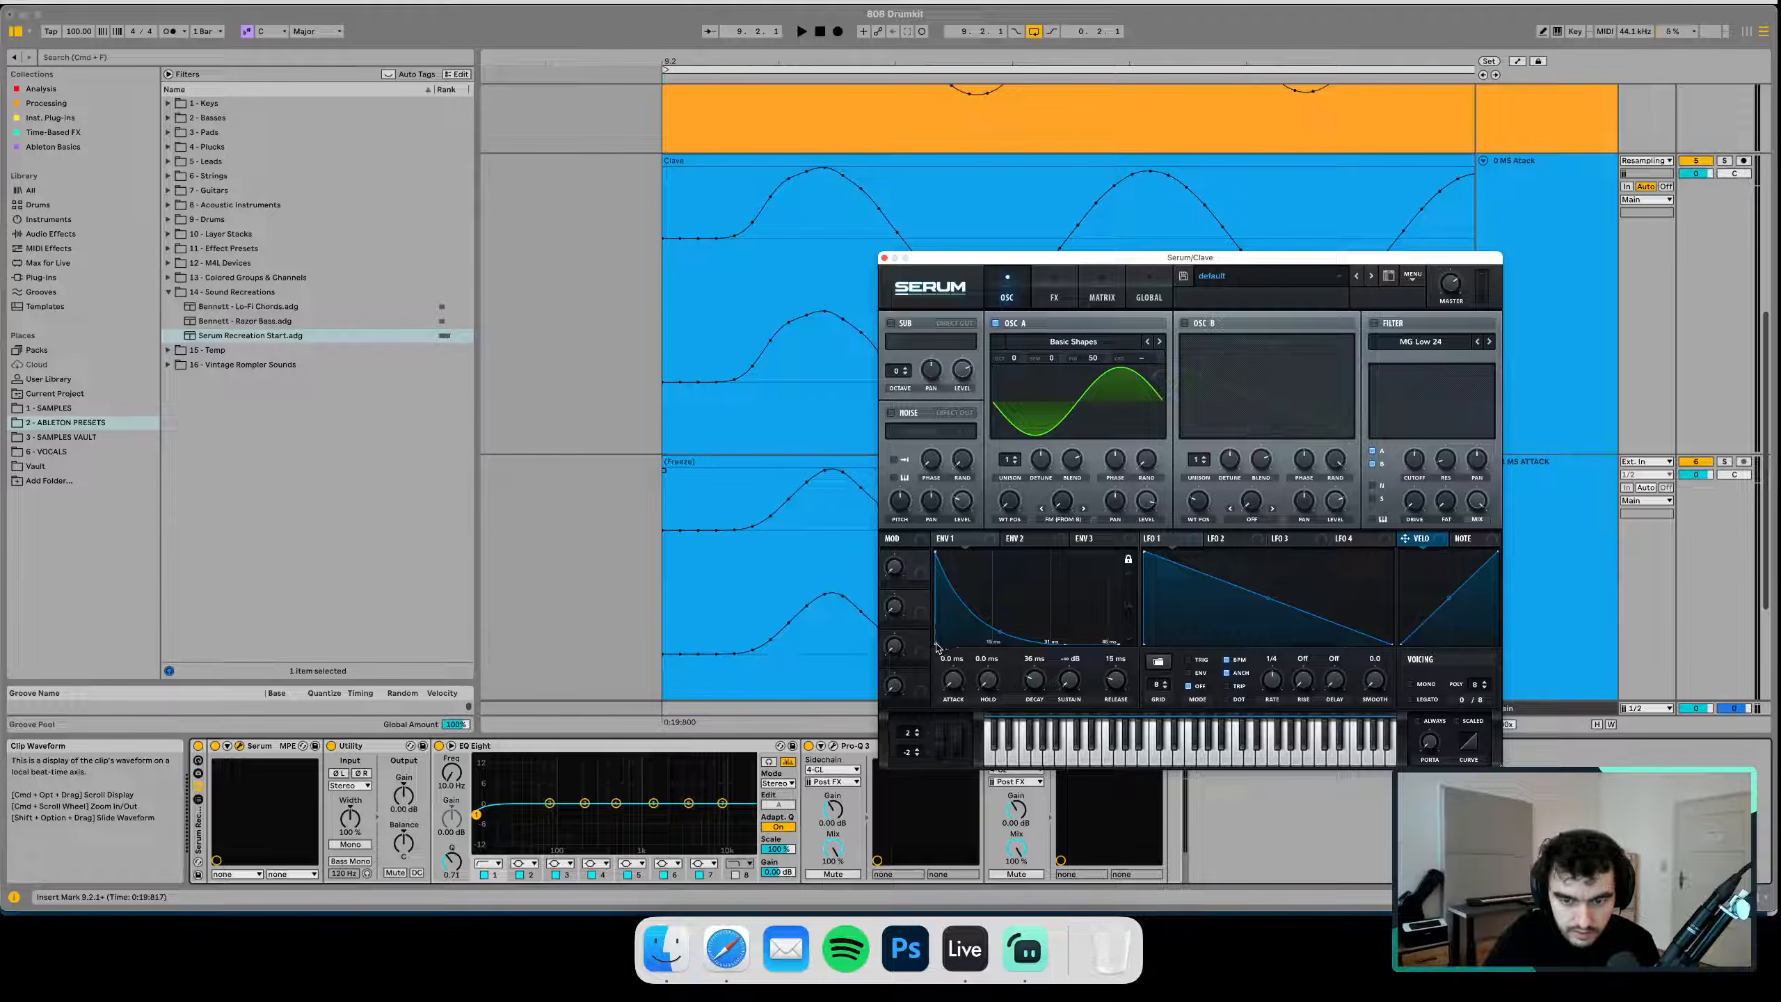
left_click(885, 258)
scroll(1279, 452, "down", 4)
left_click(1504, 634)
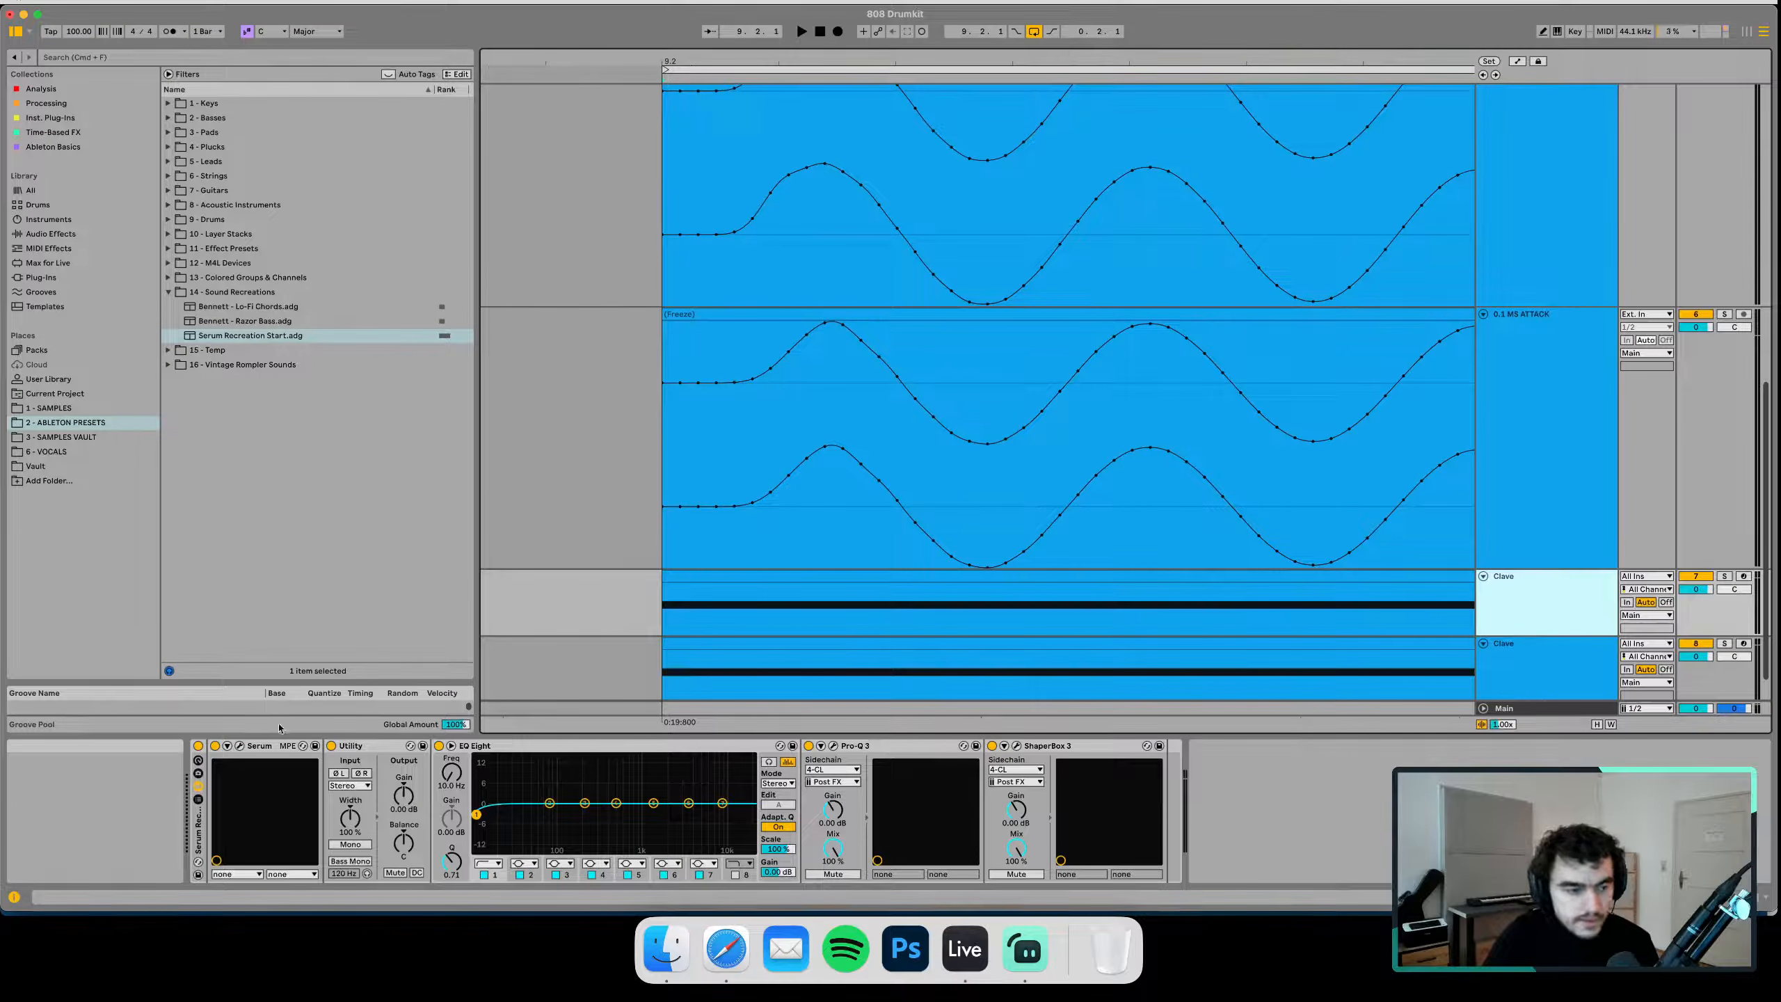
Set the ENV 1 attack to 0.2 ms in the upper Clave's Serum and close the plug-in window
left_click(239, 746)
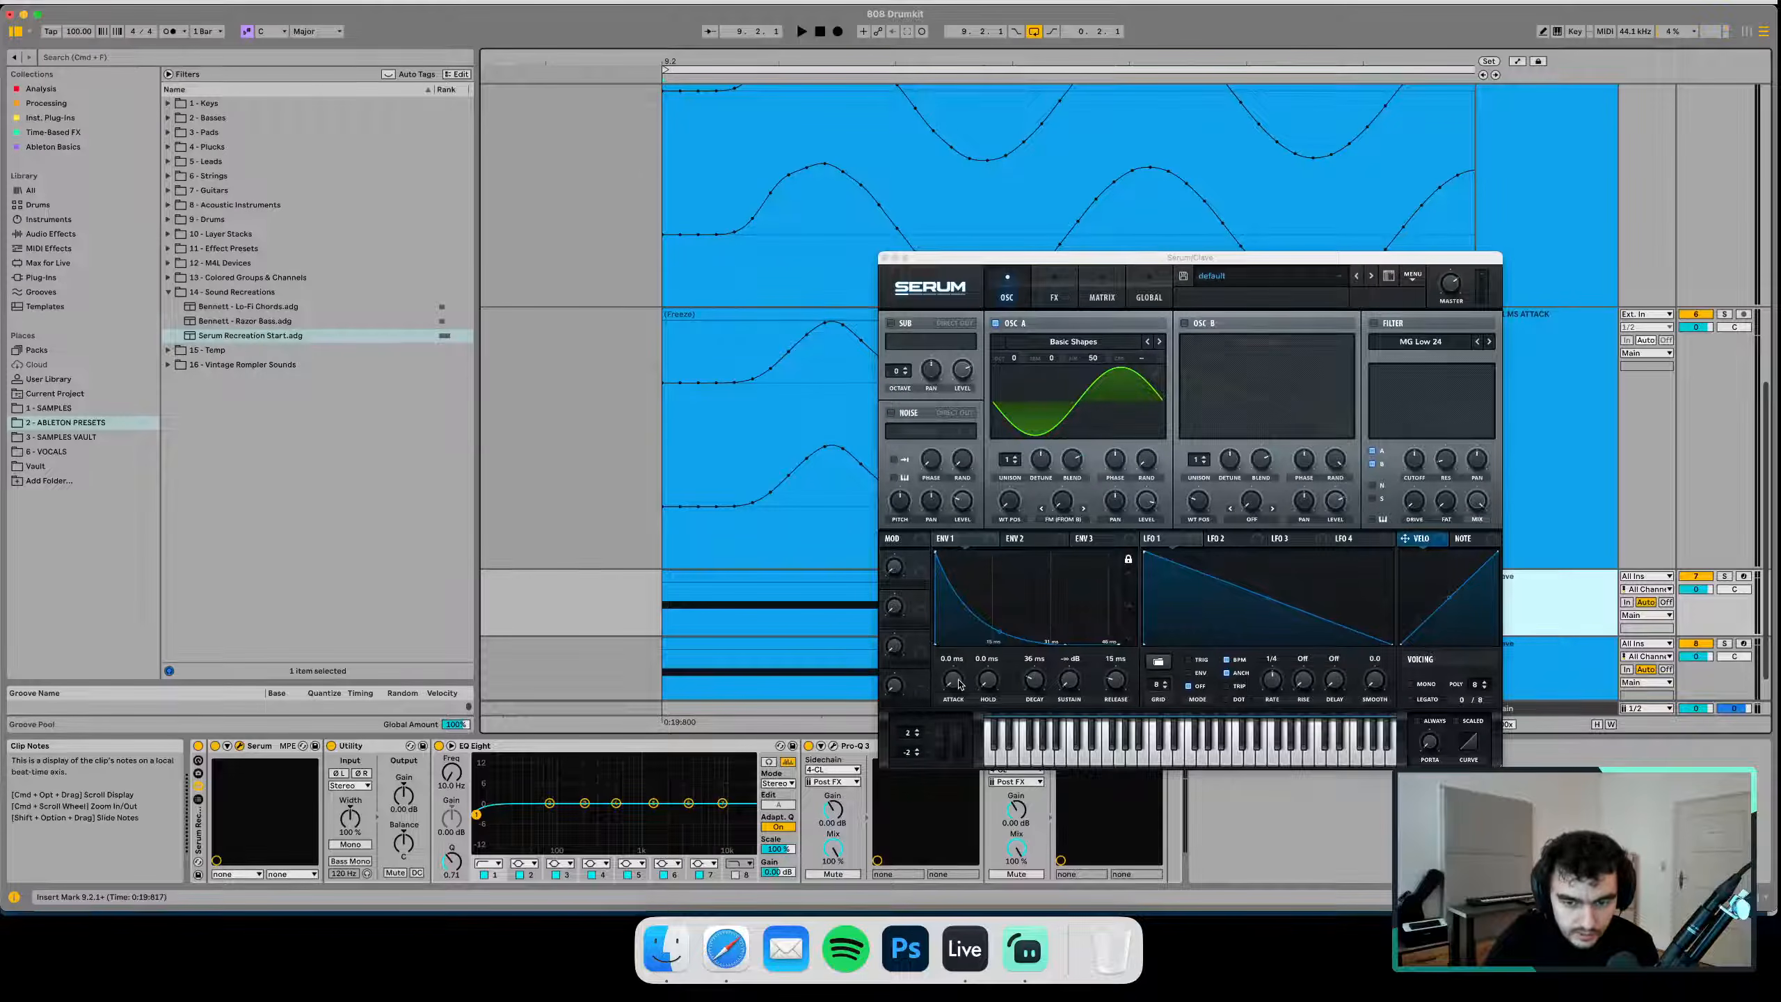
left_click_drag(962, 675, 965, 672)
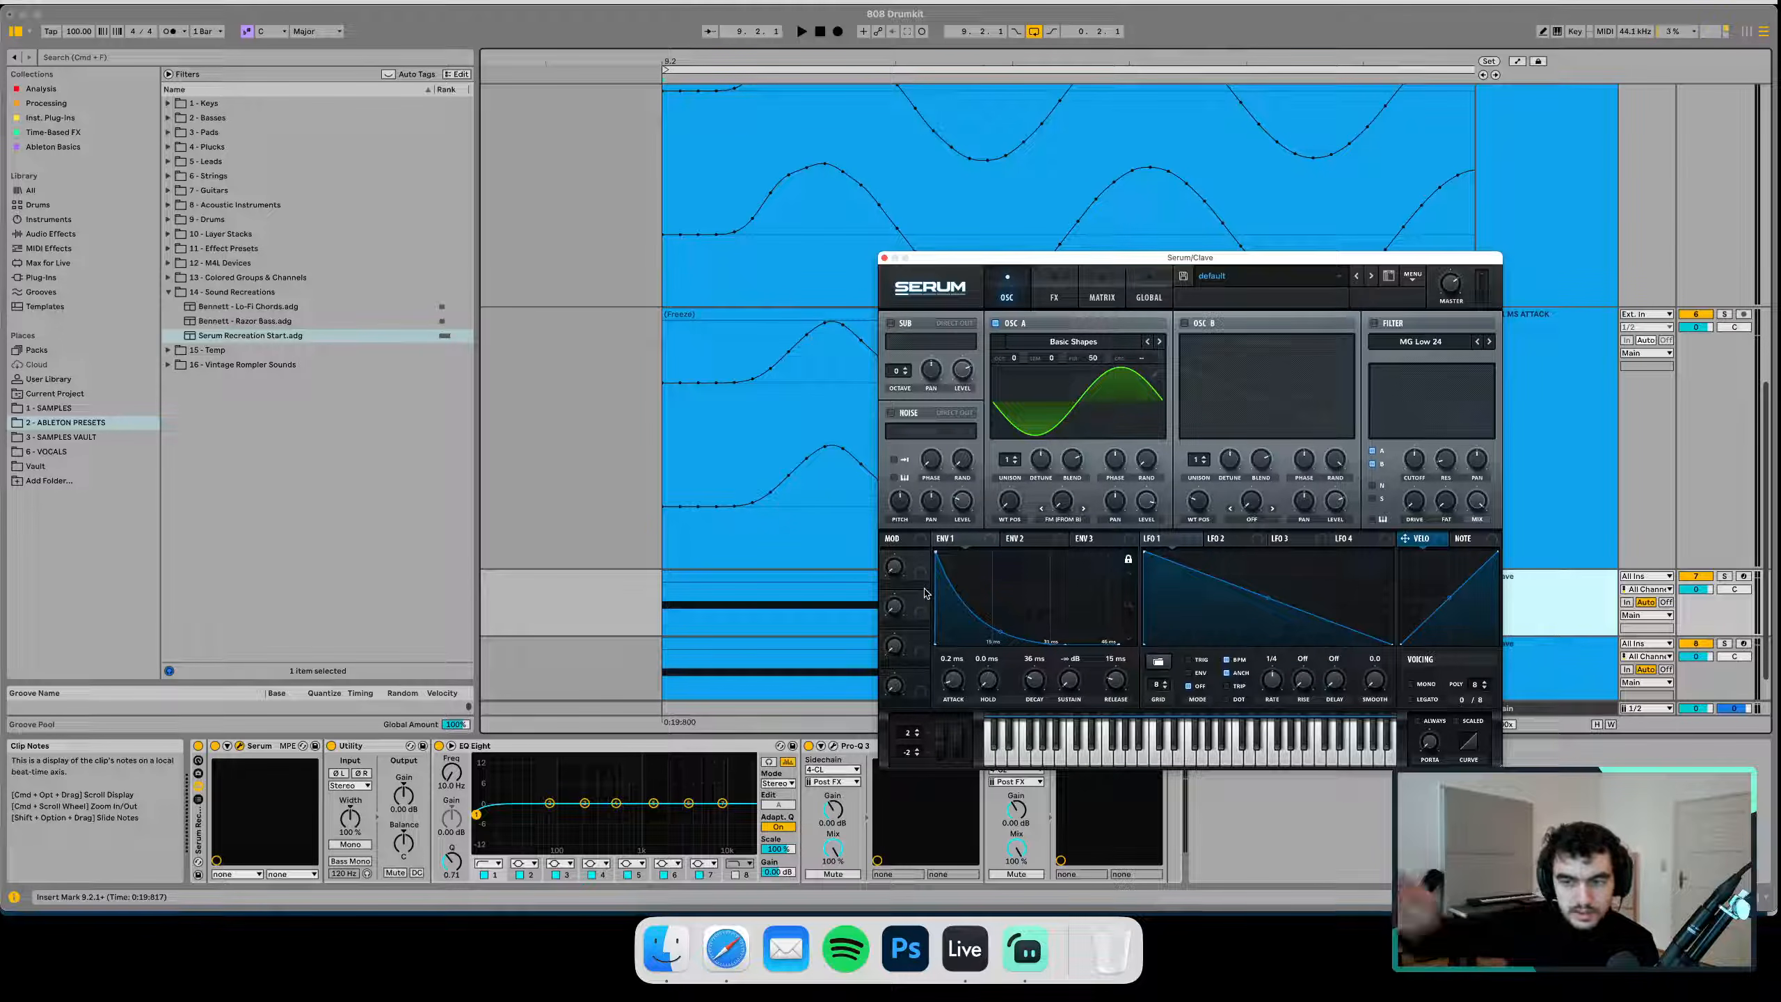
left_click(884, 258)
Freeze and flatten the Clave track with the 0.2 ms attack and normalize its resulting clip
scroll(1315, 508, "down", 2)
right_click(1514, 565)
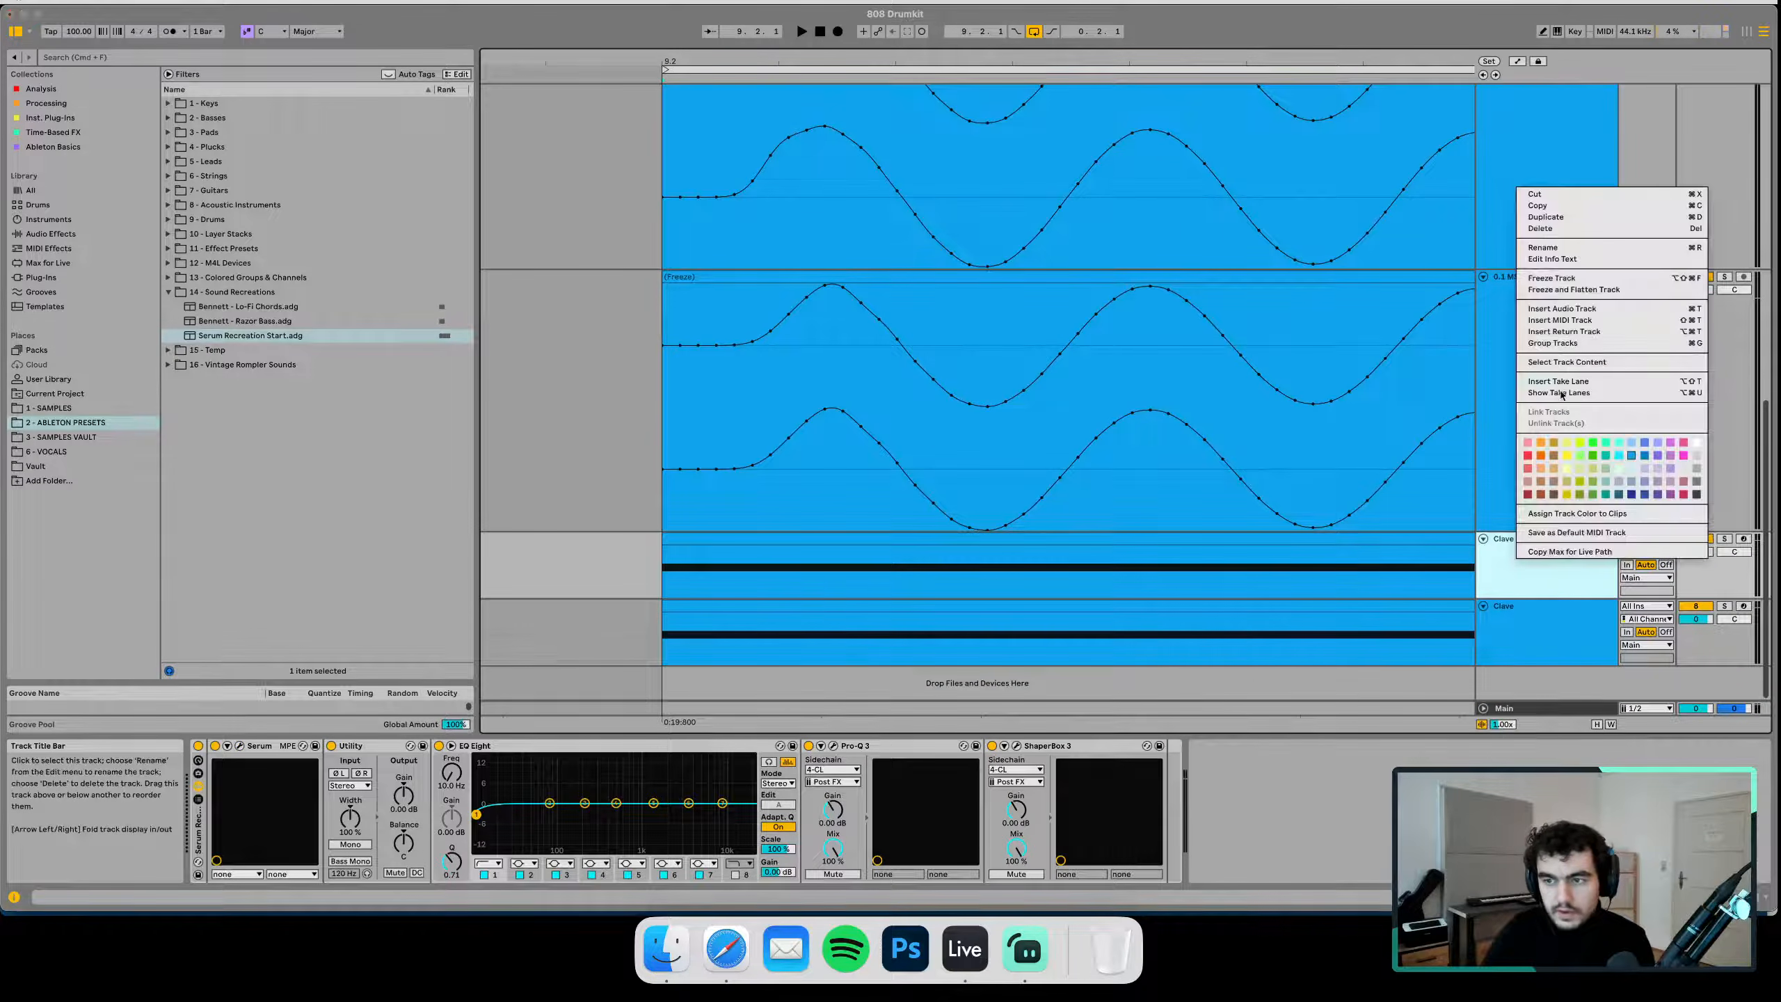
left_click(1604, 286)
double_click(727, 539)
right_click(853, 658)
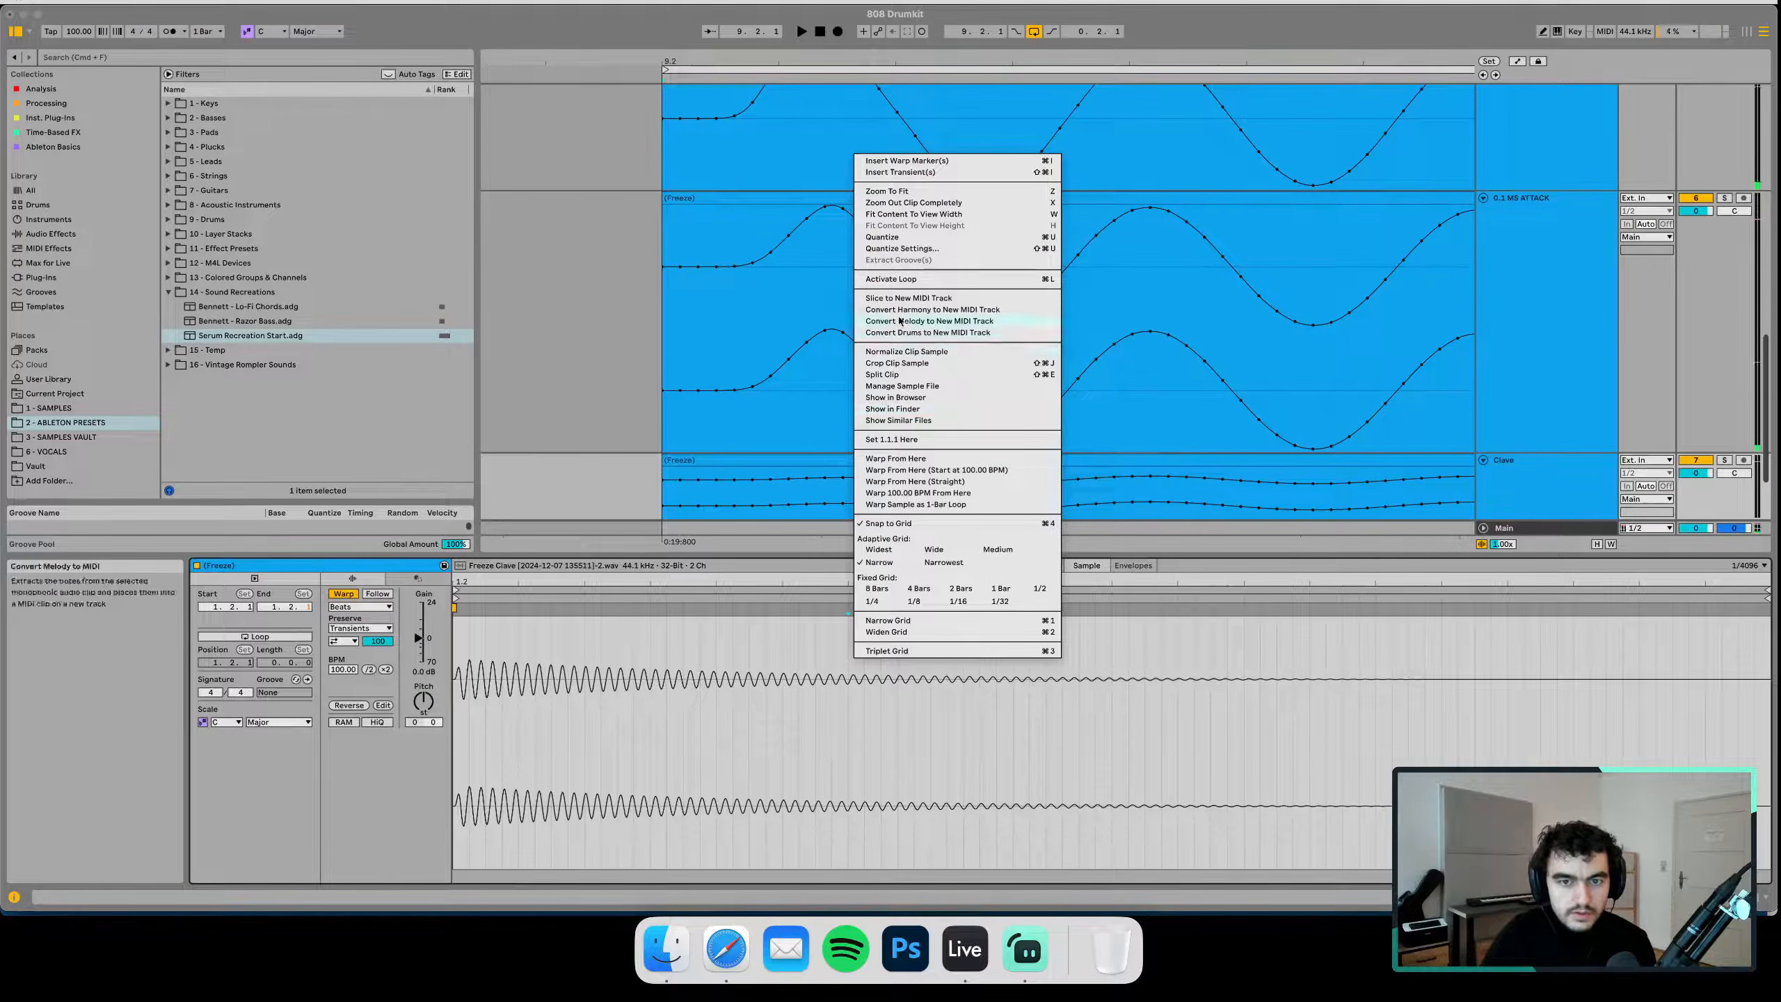
left_click(885, 351)
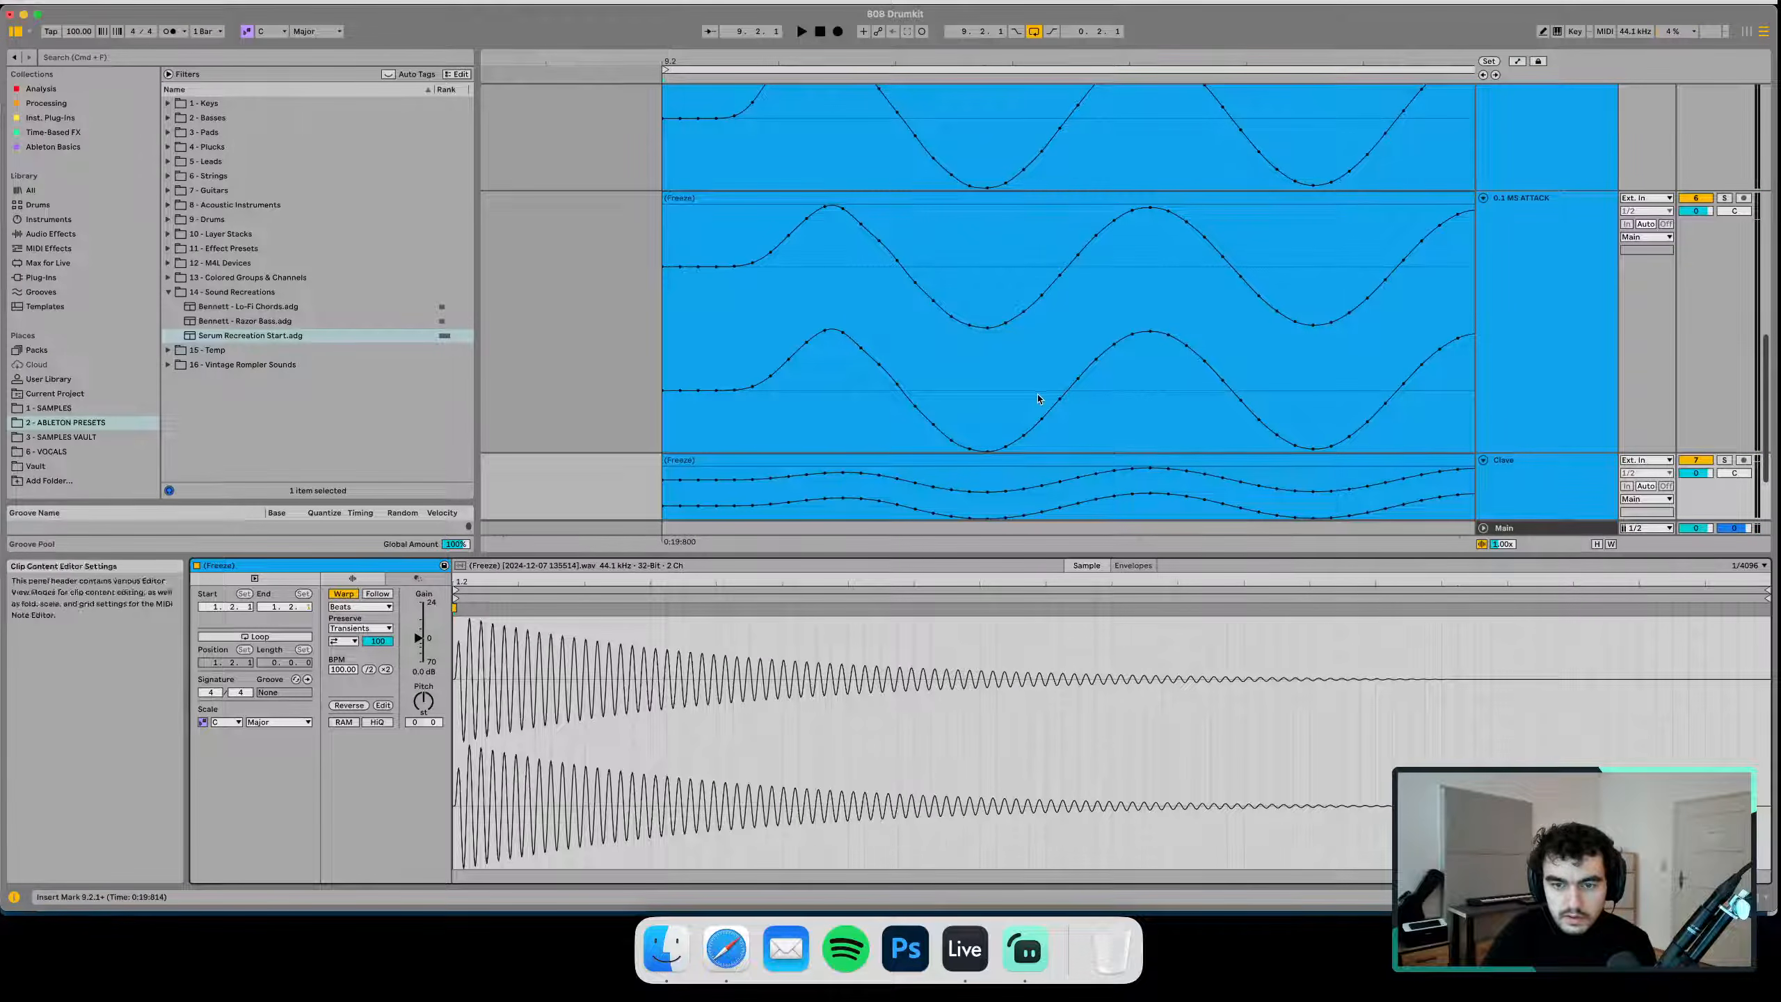
Enlarge the newly flattened Clave track and compare its first peak with the 0.1 MS ATTACK waveform
scroll(1534, 408, "down", 3)
left_click_drag(1534, 418, 1526, 647)
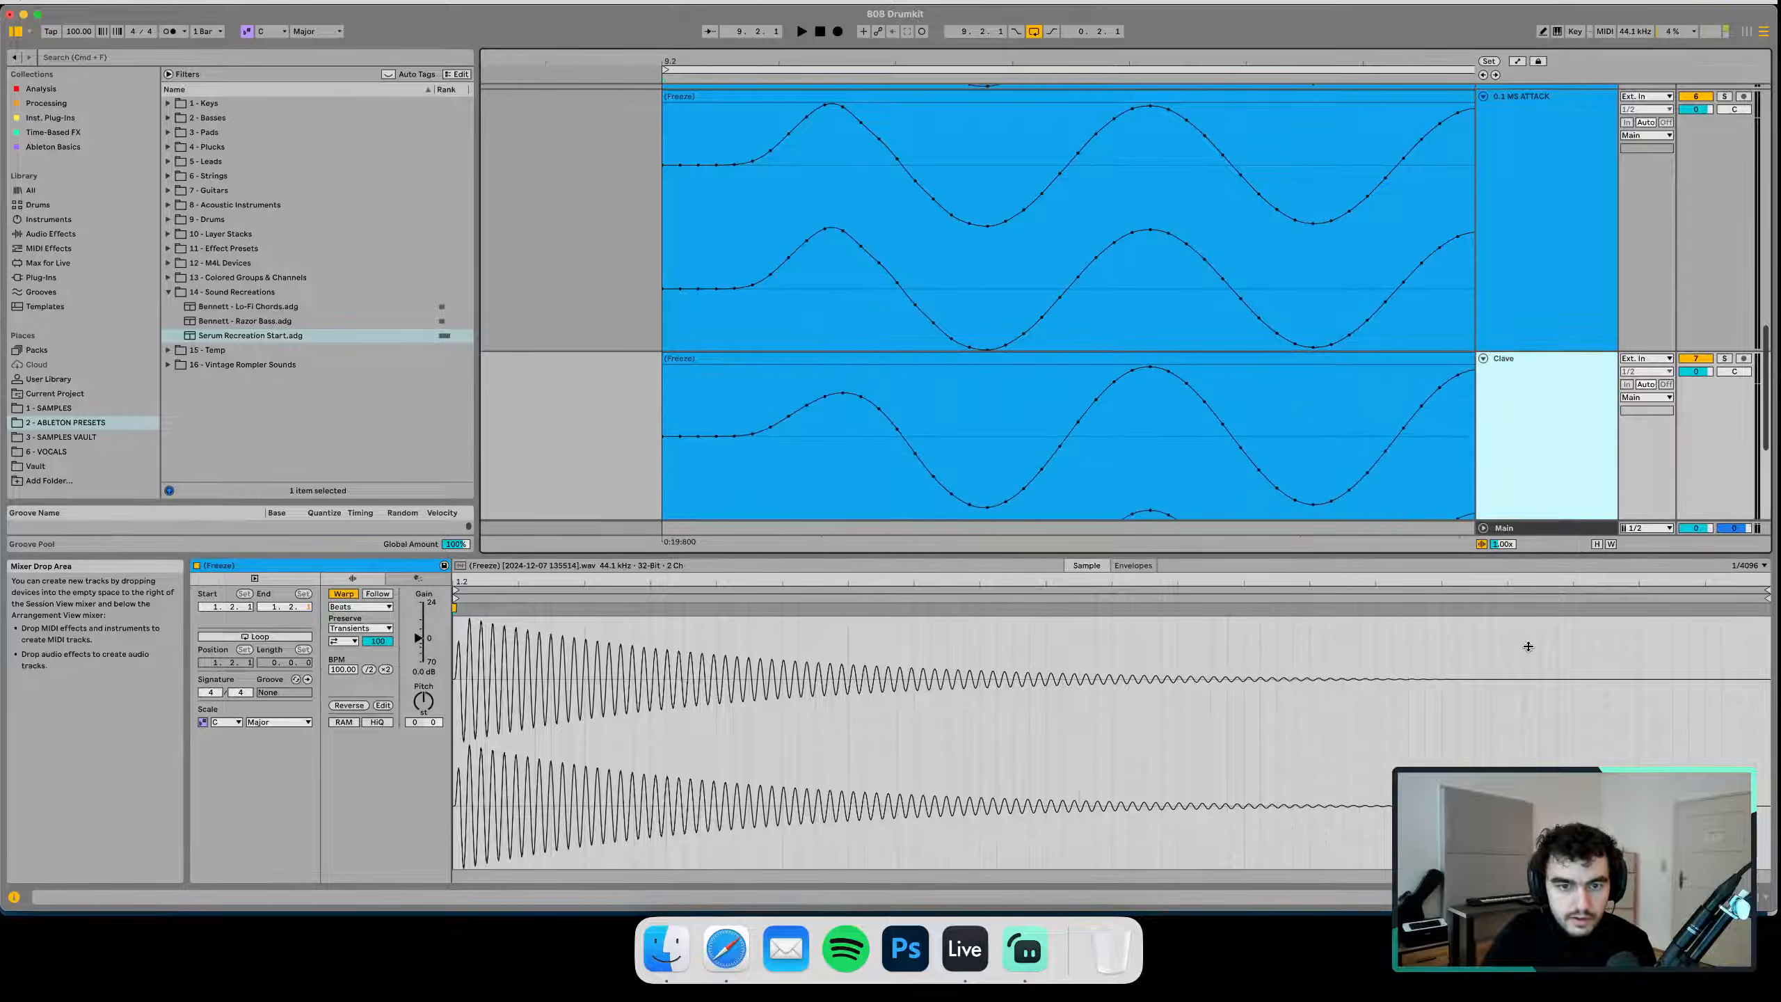
scroll(943, 310, "down", 2)
scroll(911, 310, "up", 7)
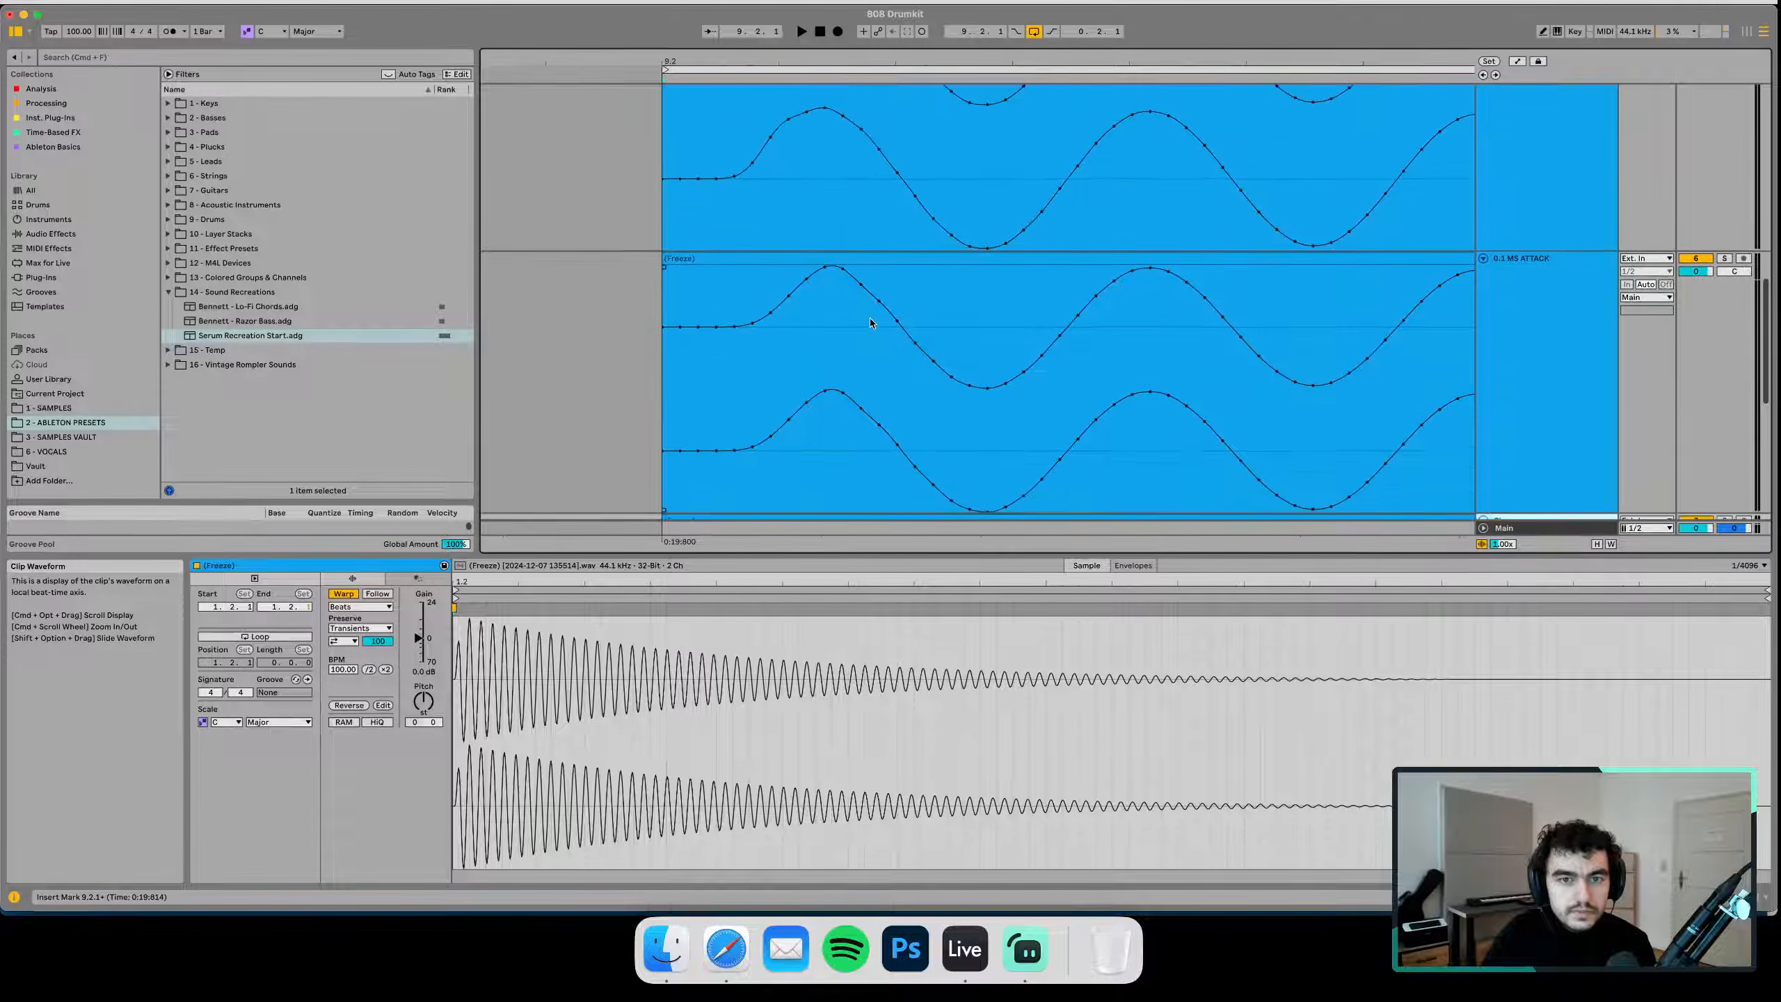
scroll(876, 317, "down", 9)
scroll(1498, 402, "down", 2)
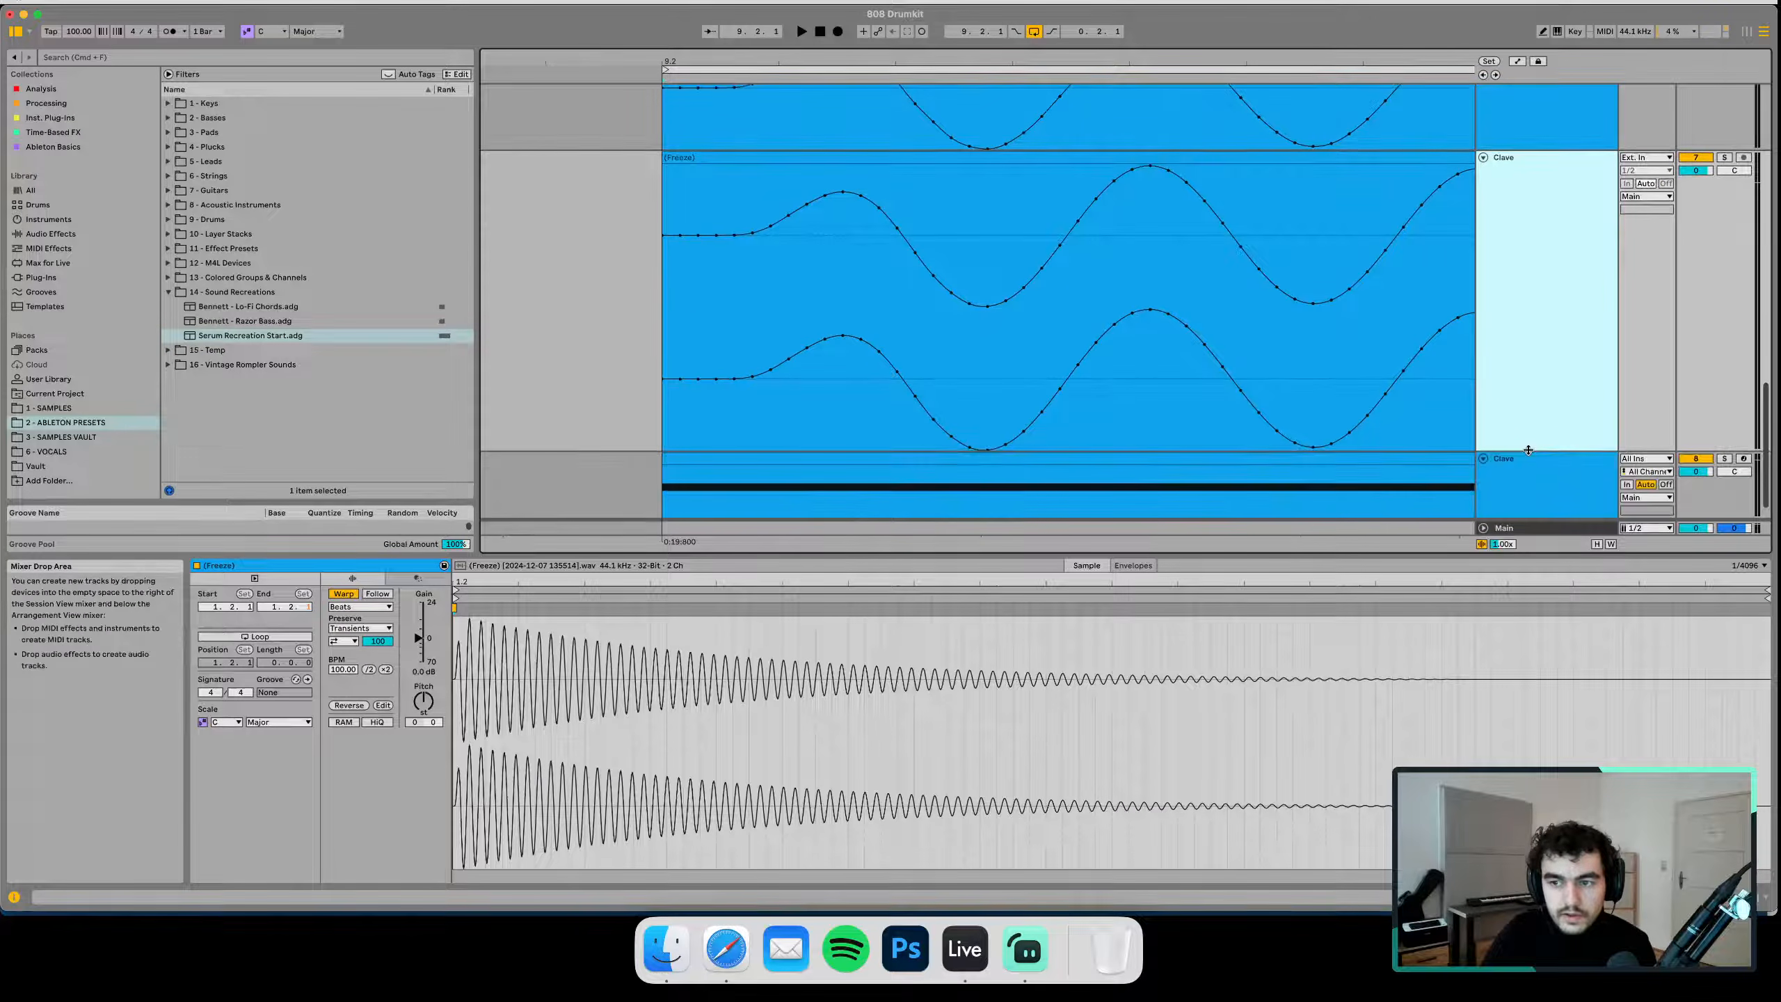
left_click_drag(1527, 450, 1532, 617)
scroll(807, 224, "up", 2)
scroll(805, 232, "up", 3)
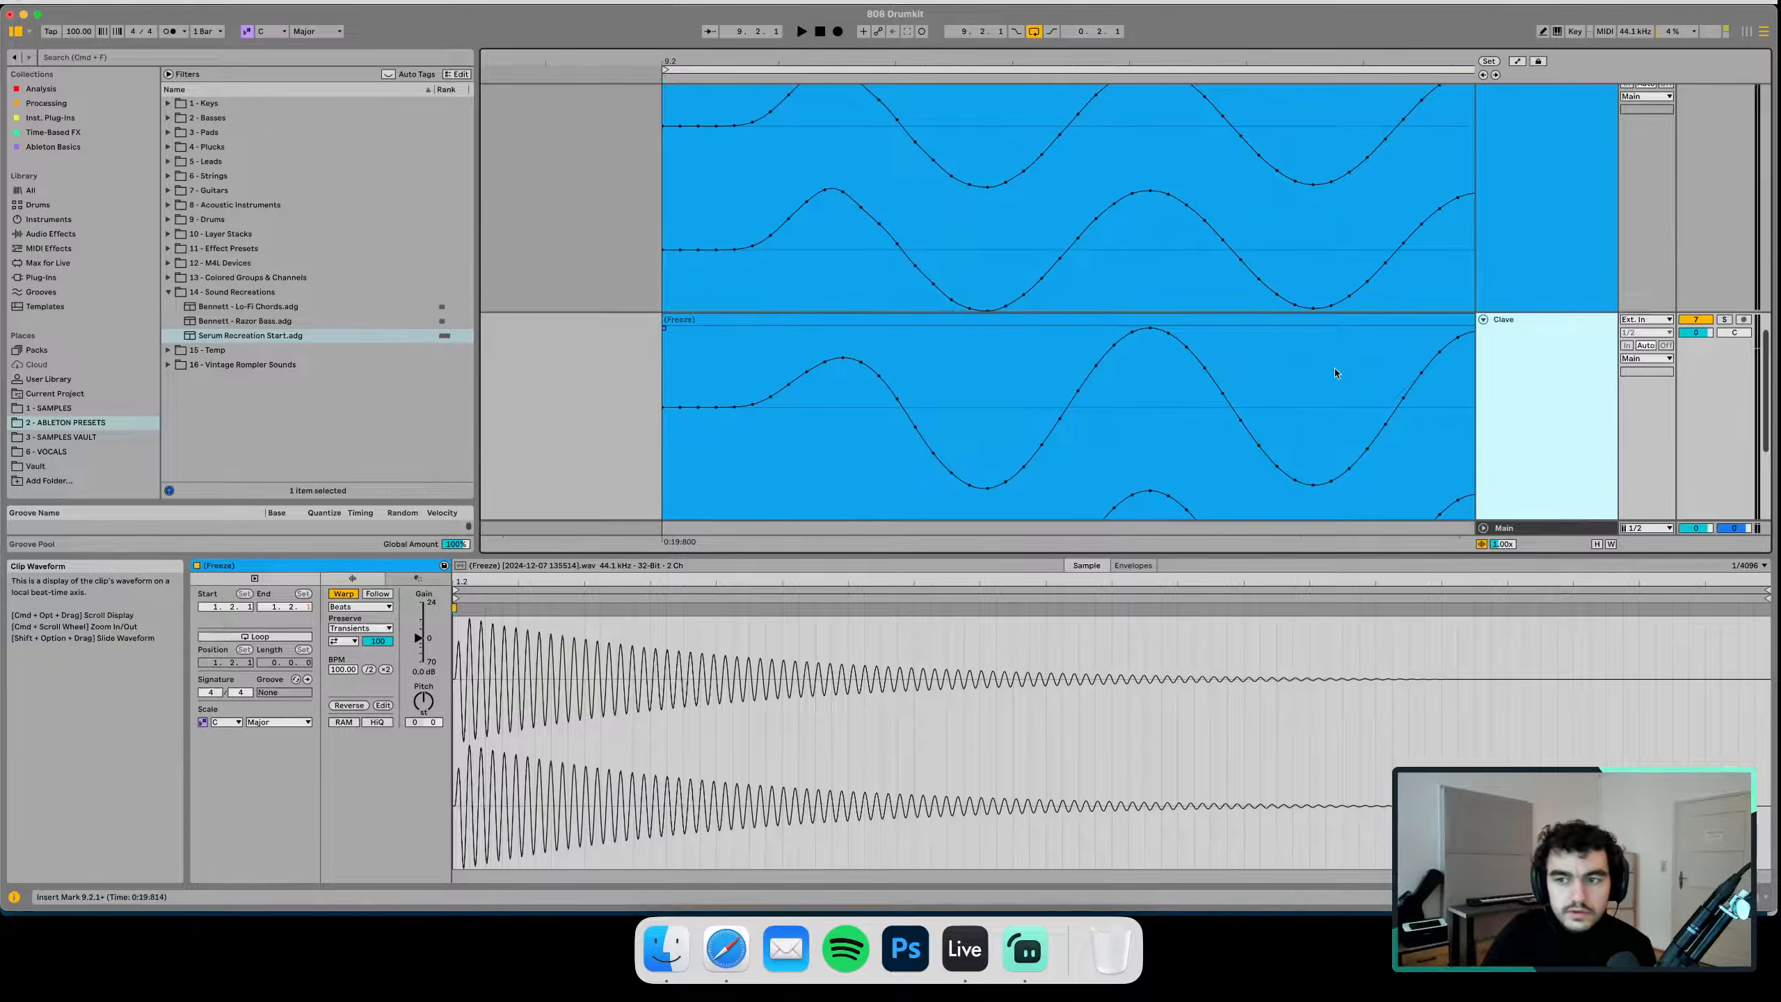
scroll(1336, 373, "up", 2)
Rename the newly flattened Clave track as "0.2 MS ATTACK"
left_click(1544, 469)
type("01")
type("0.2 MS A")
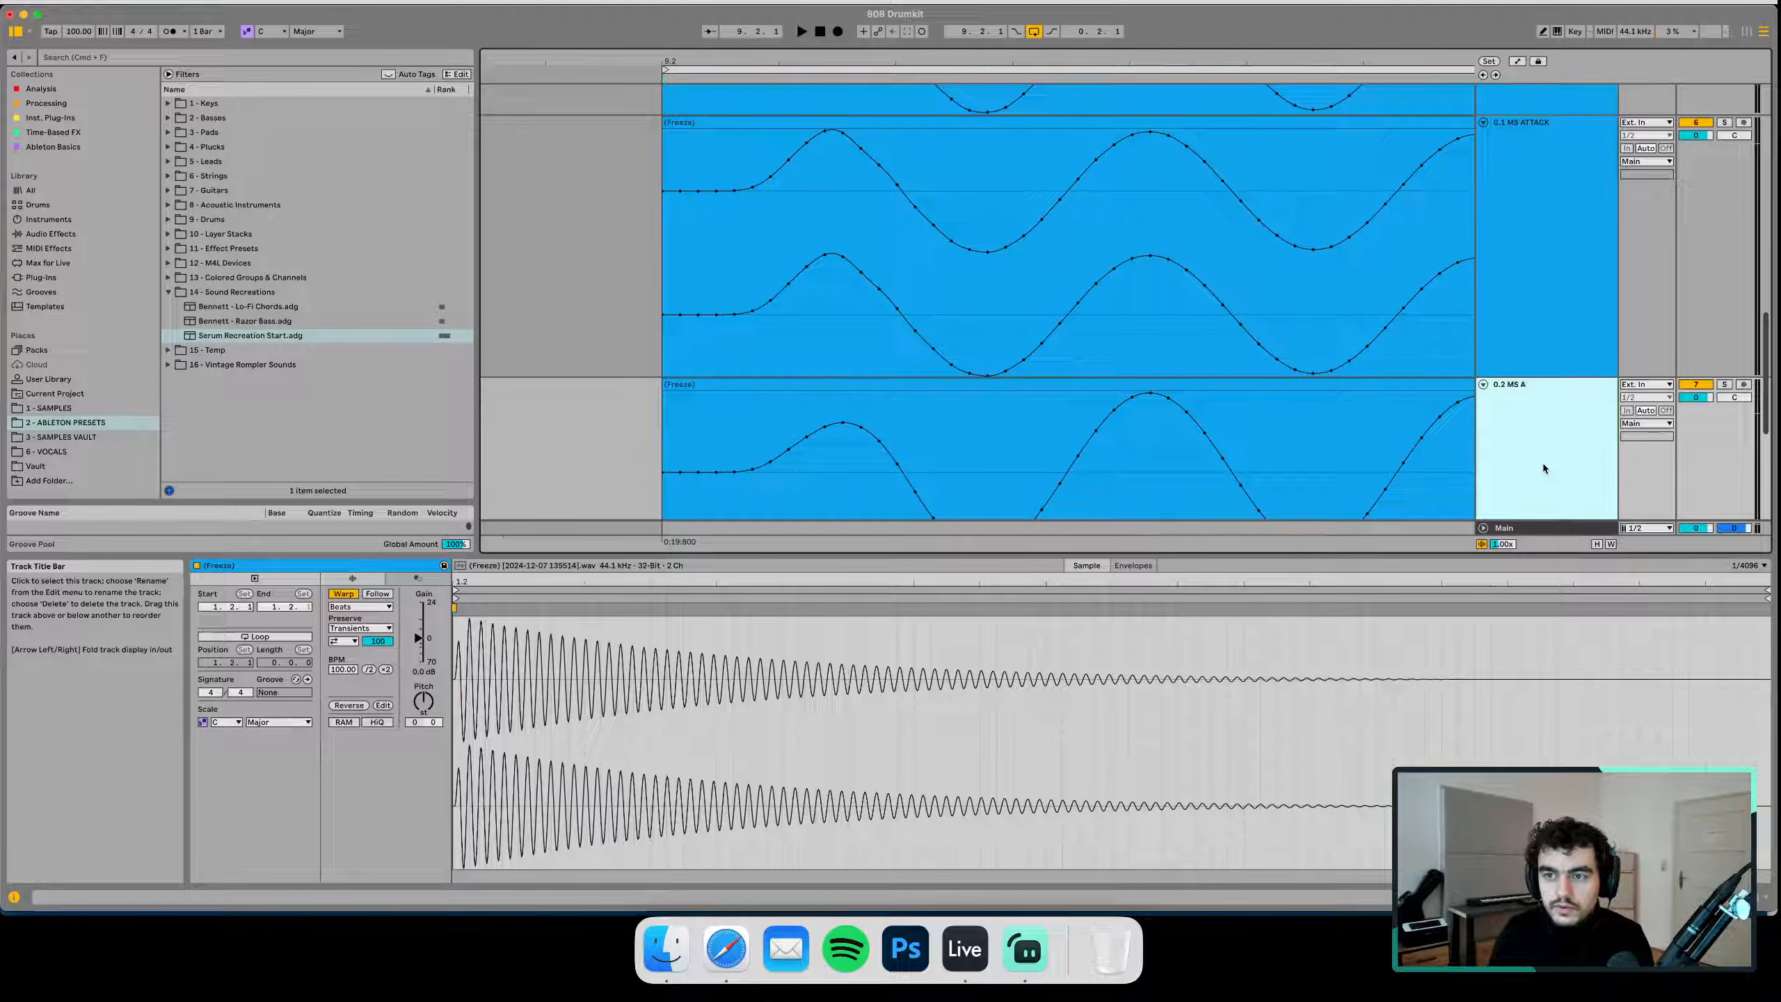
key("Return")
Hide the clip view and zoom in on the start of the waveforms at 9.2
key("alt+super+4")
key("alt+super+4")
key("alt+super+b")
key("alt+super+b")
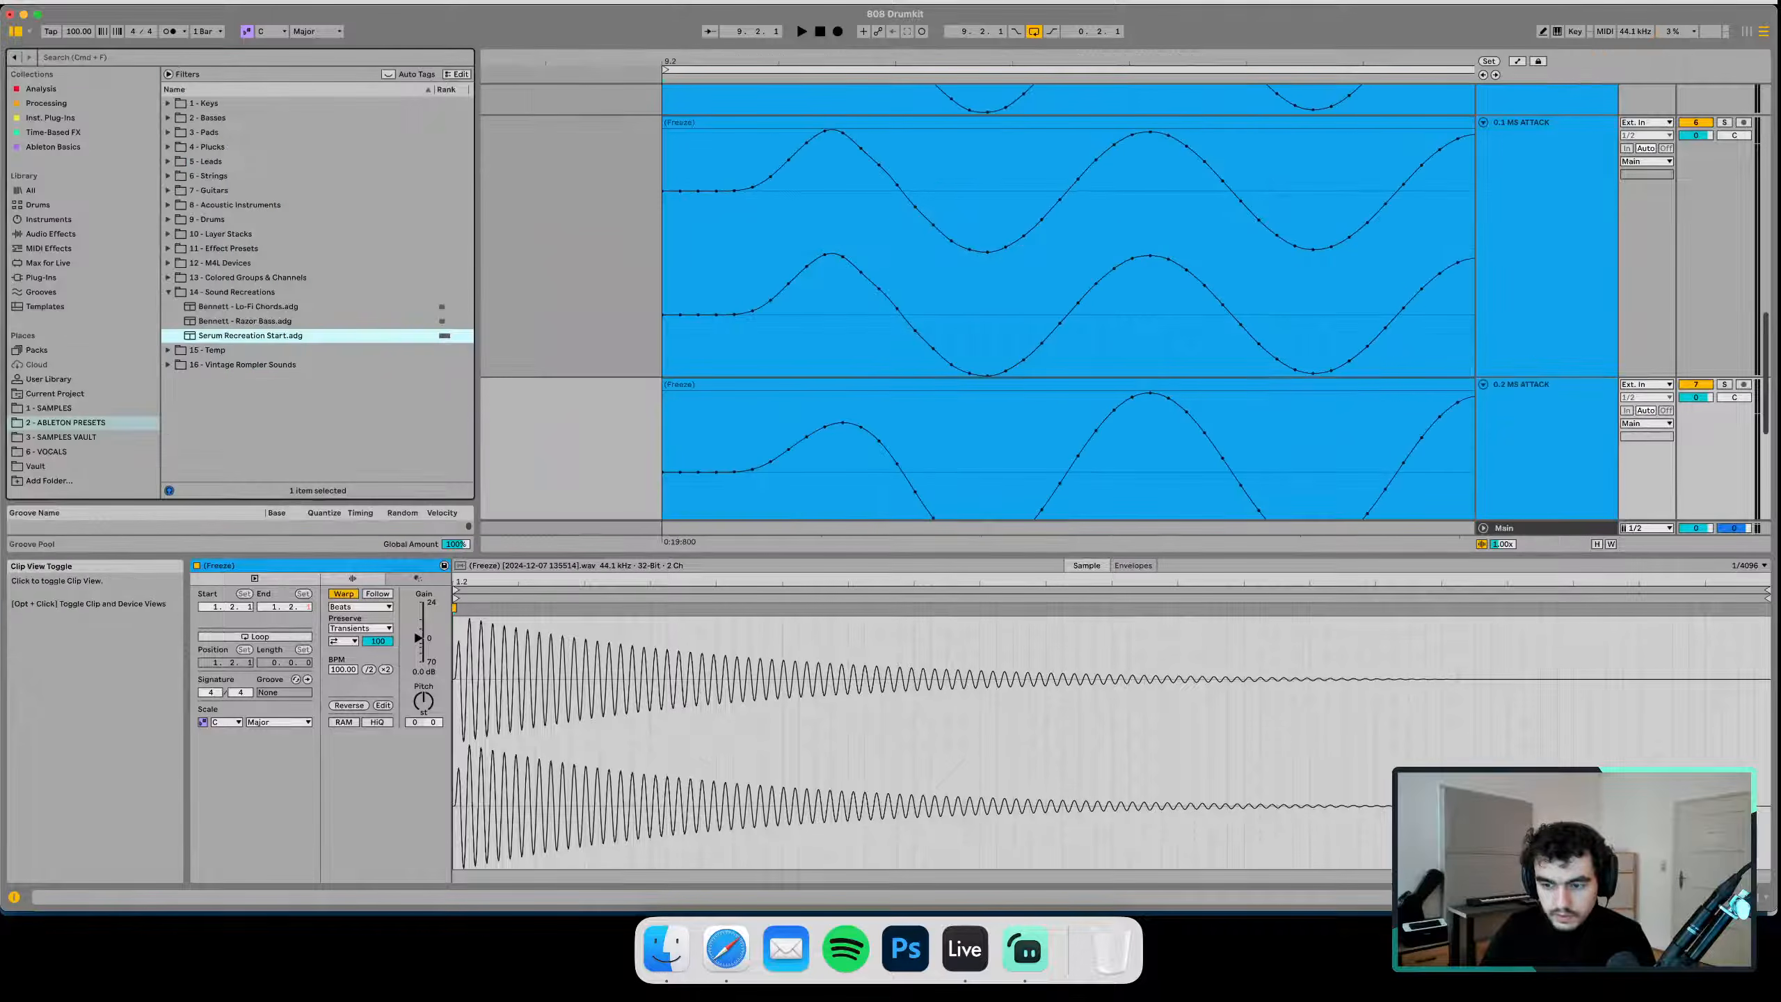
key("alt+super+l")
left_click_drag(791, 61, 753, 65)
Compare the first peak of the CL sample with the 0, 0.1 and 0.2 ms attack waveforms
scroll(869, 289, "up", 8)
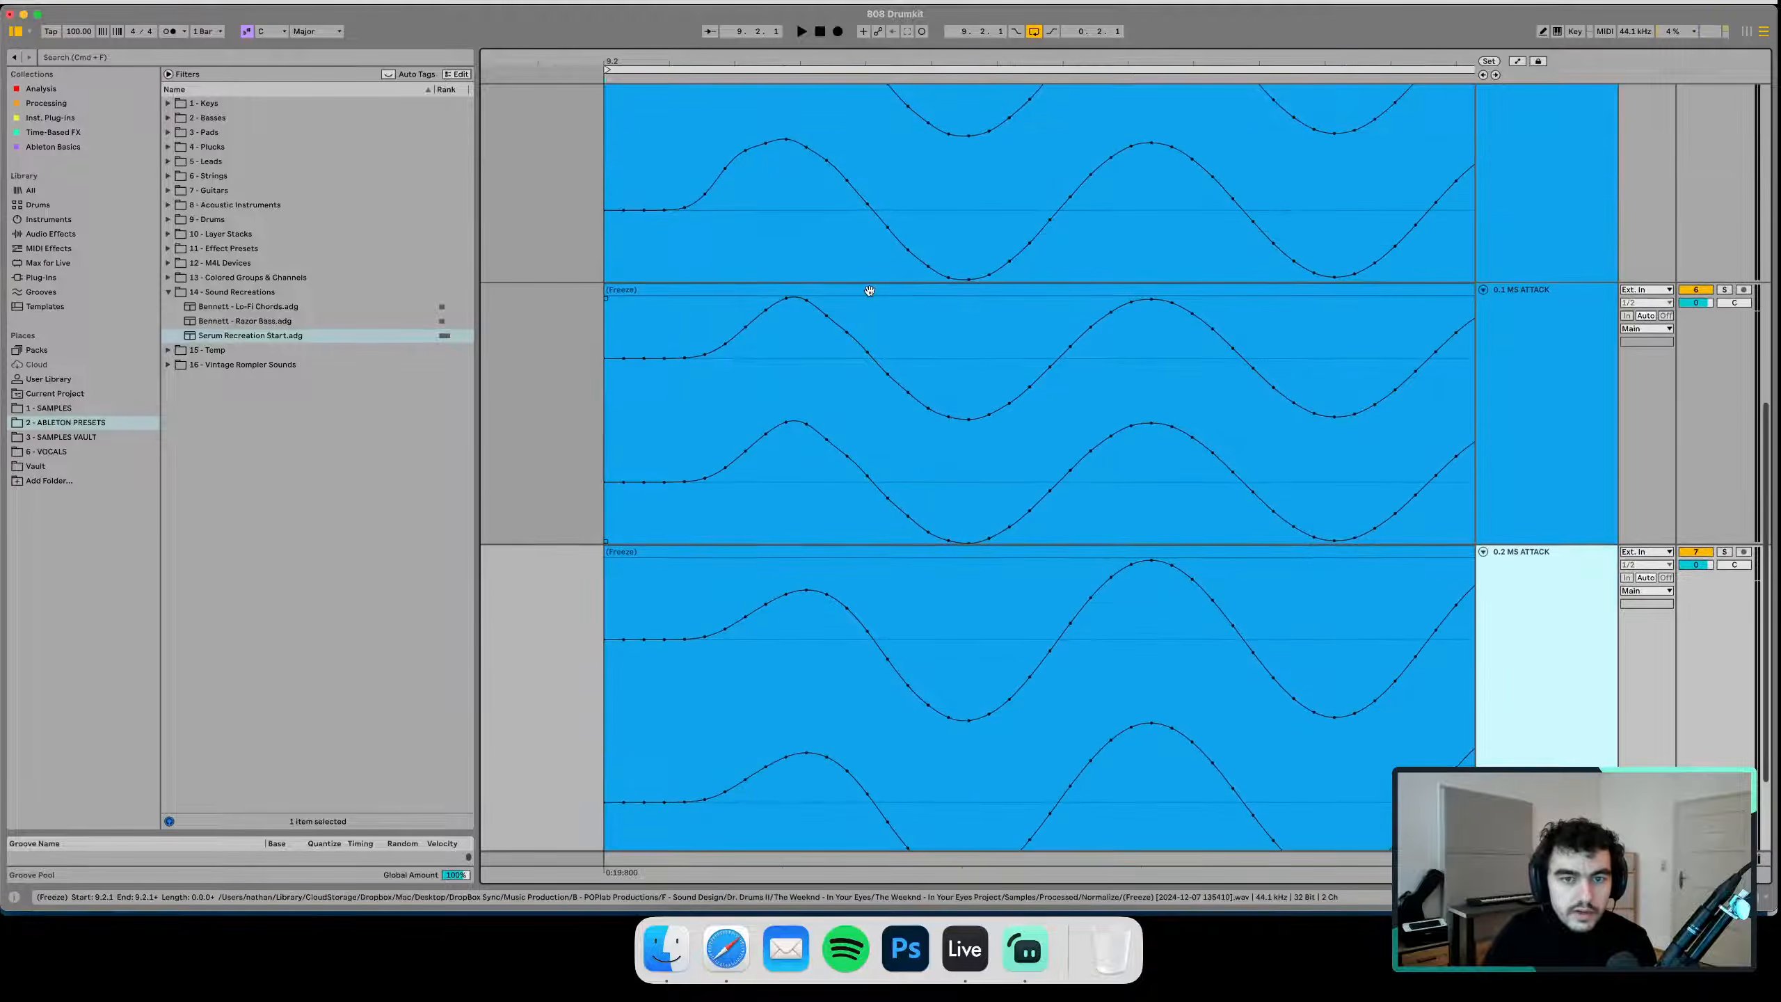
scroll(867, 302, "down", 2)
scroll(863, 322, "down", 2)
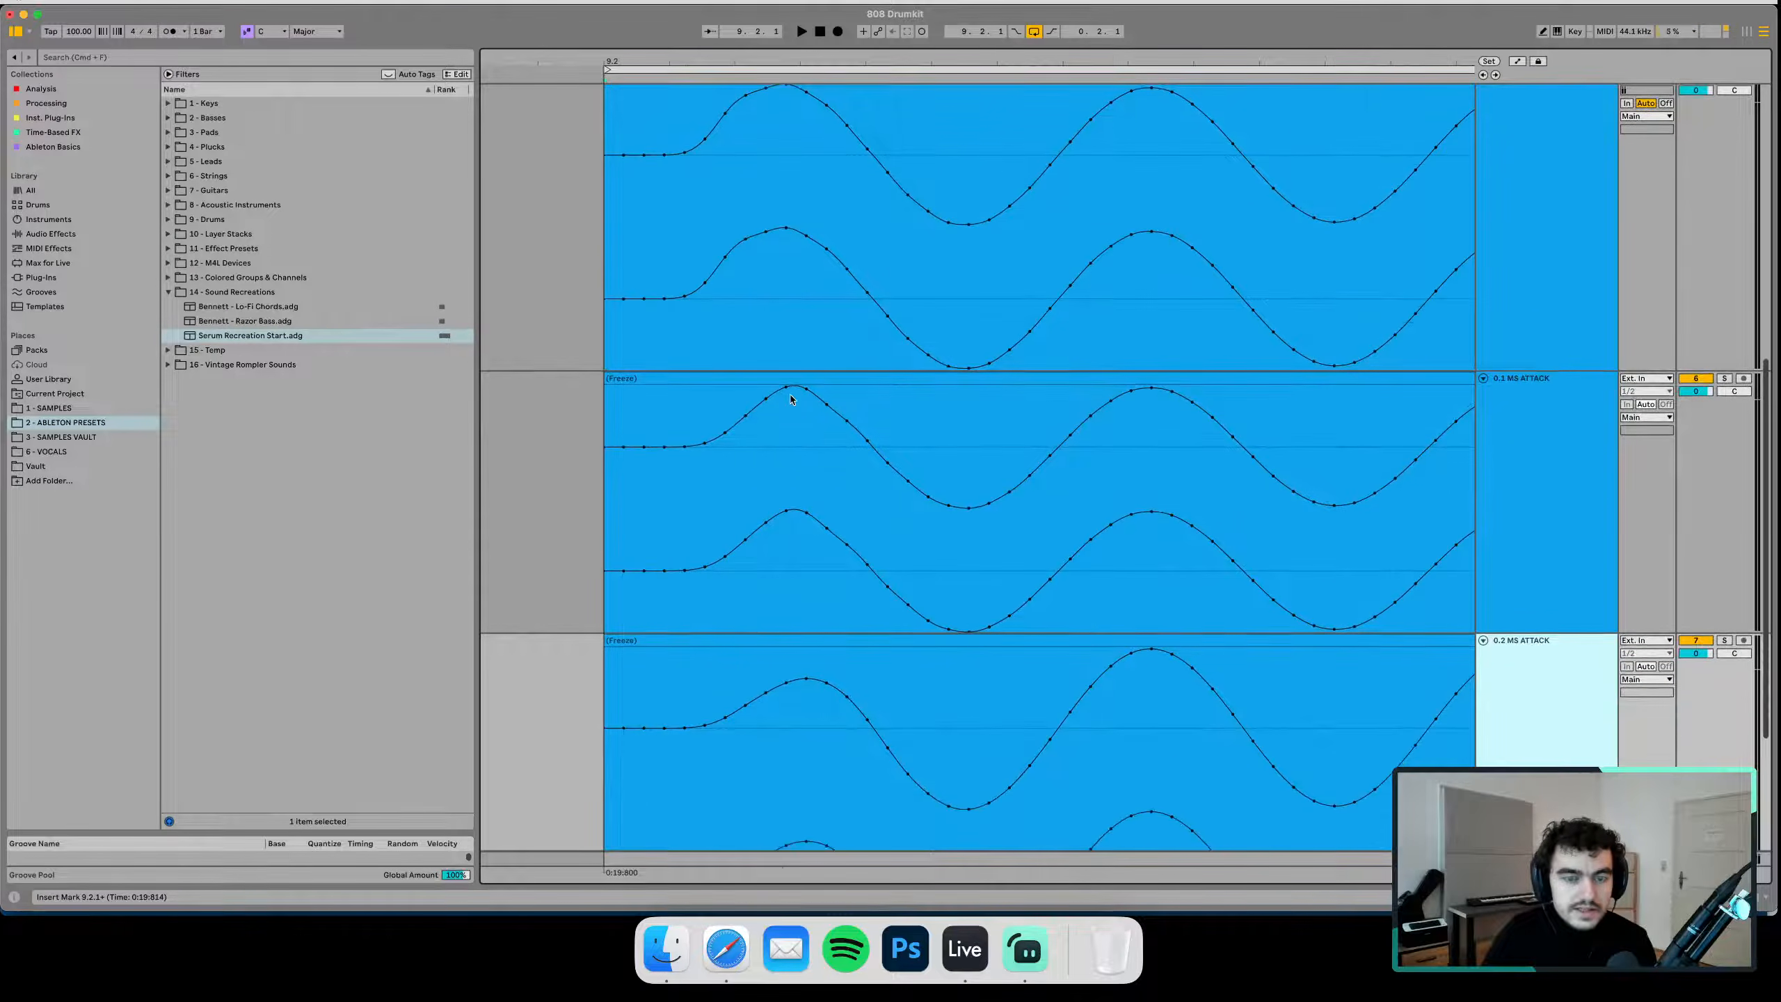
scroll(791, 394, "up", 4)
scroll(755, 365, "up", 4)
left_click(790, 200)
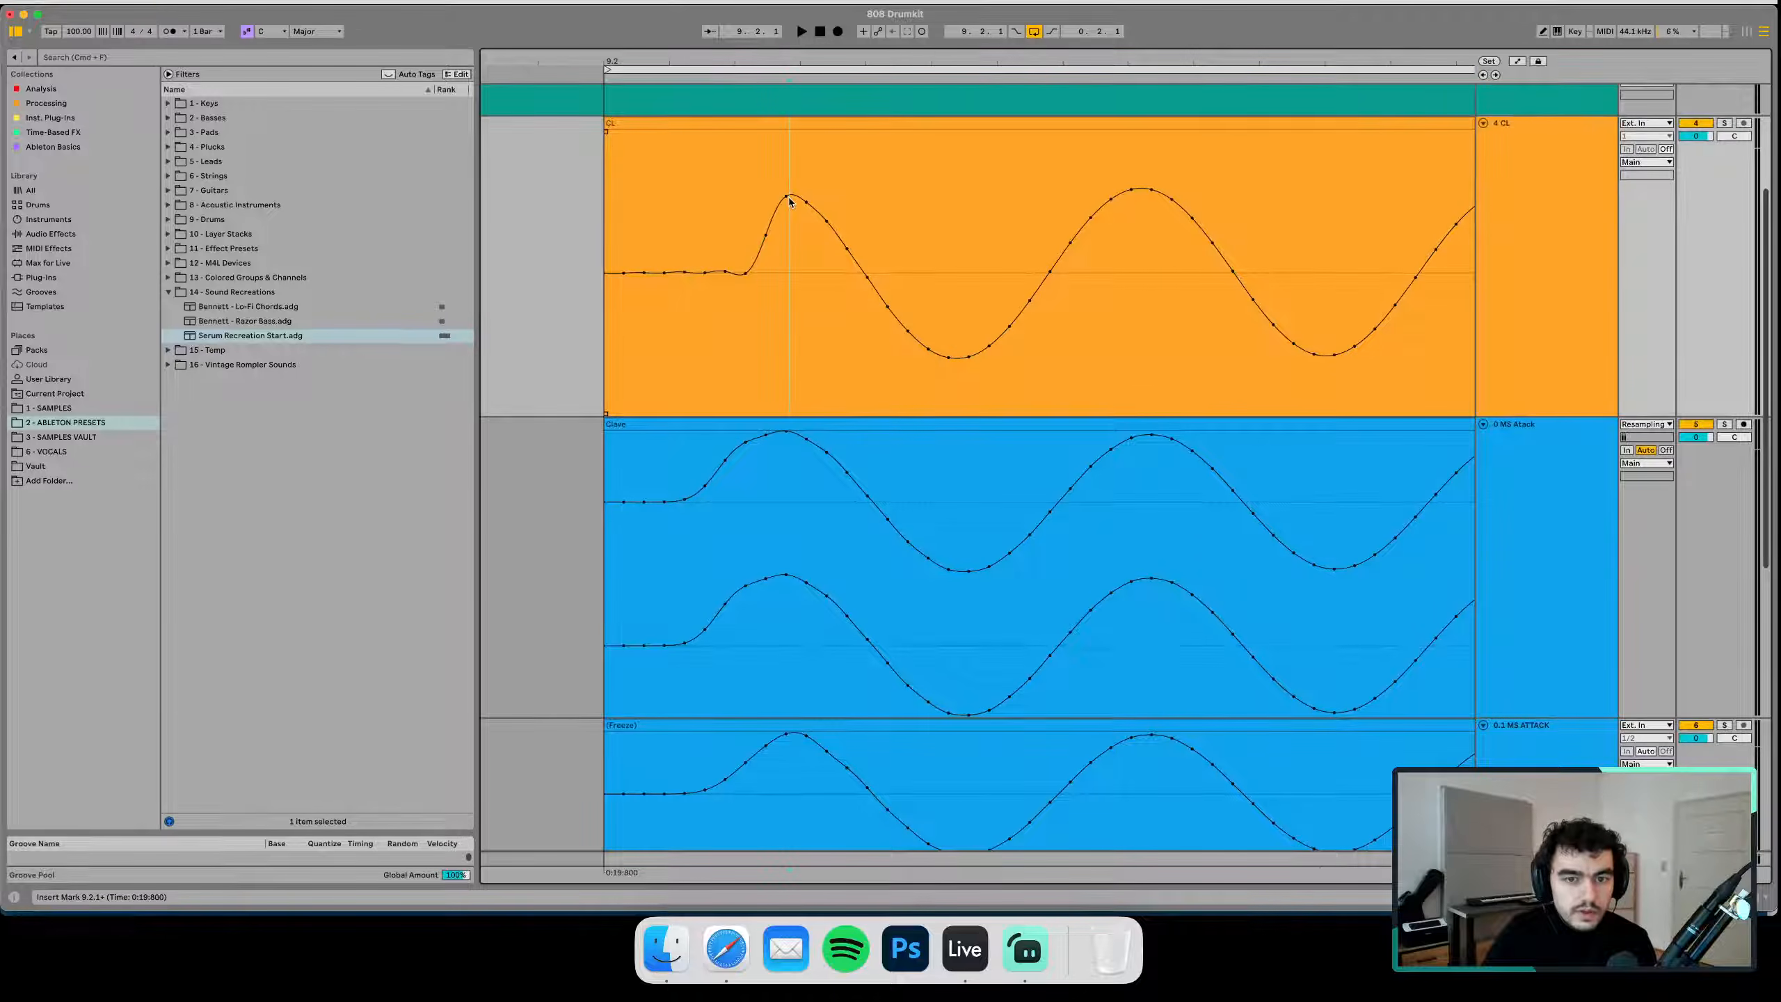
scroll(790, 357, "down", 8)
scroll(793, 362, "down", 3)
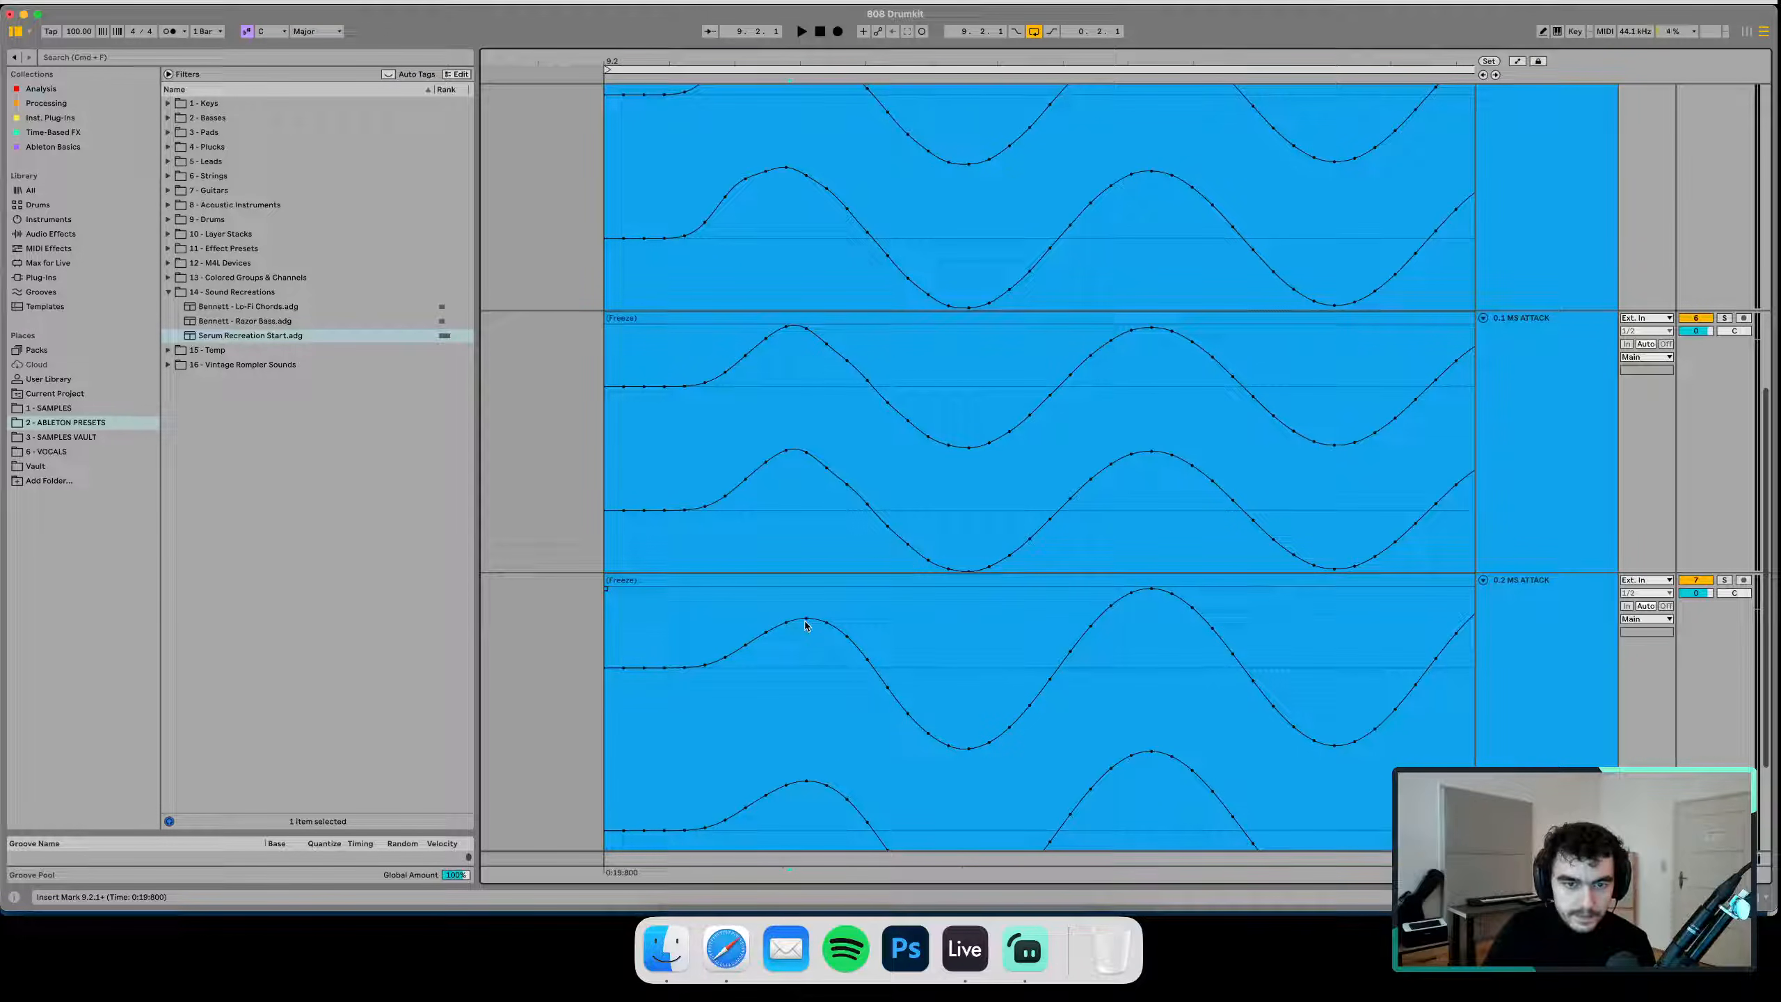
scroll(720, 381, "up", 5)
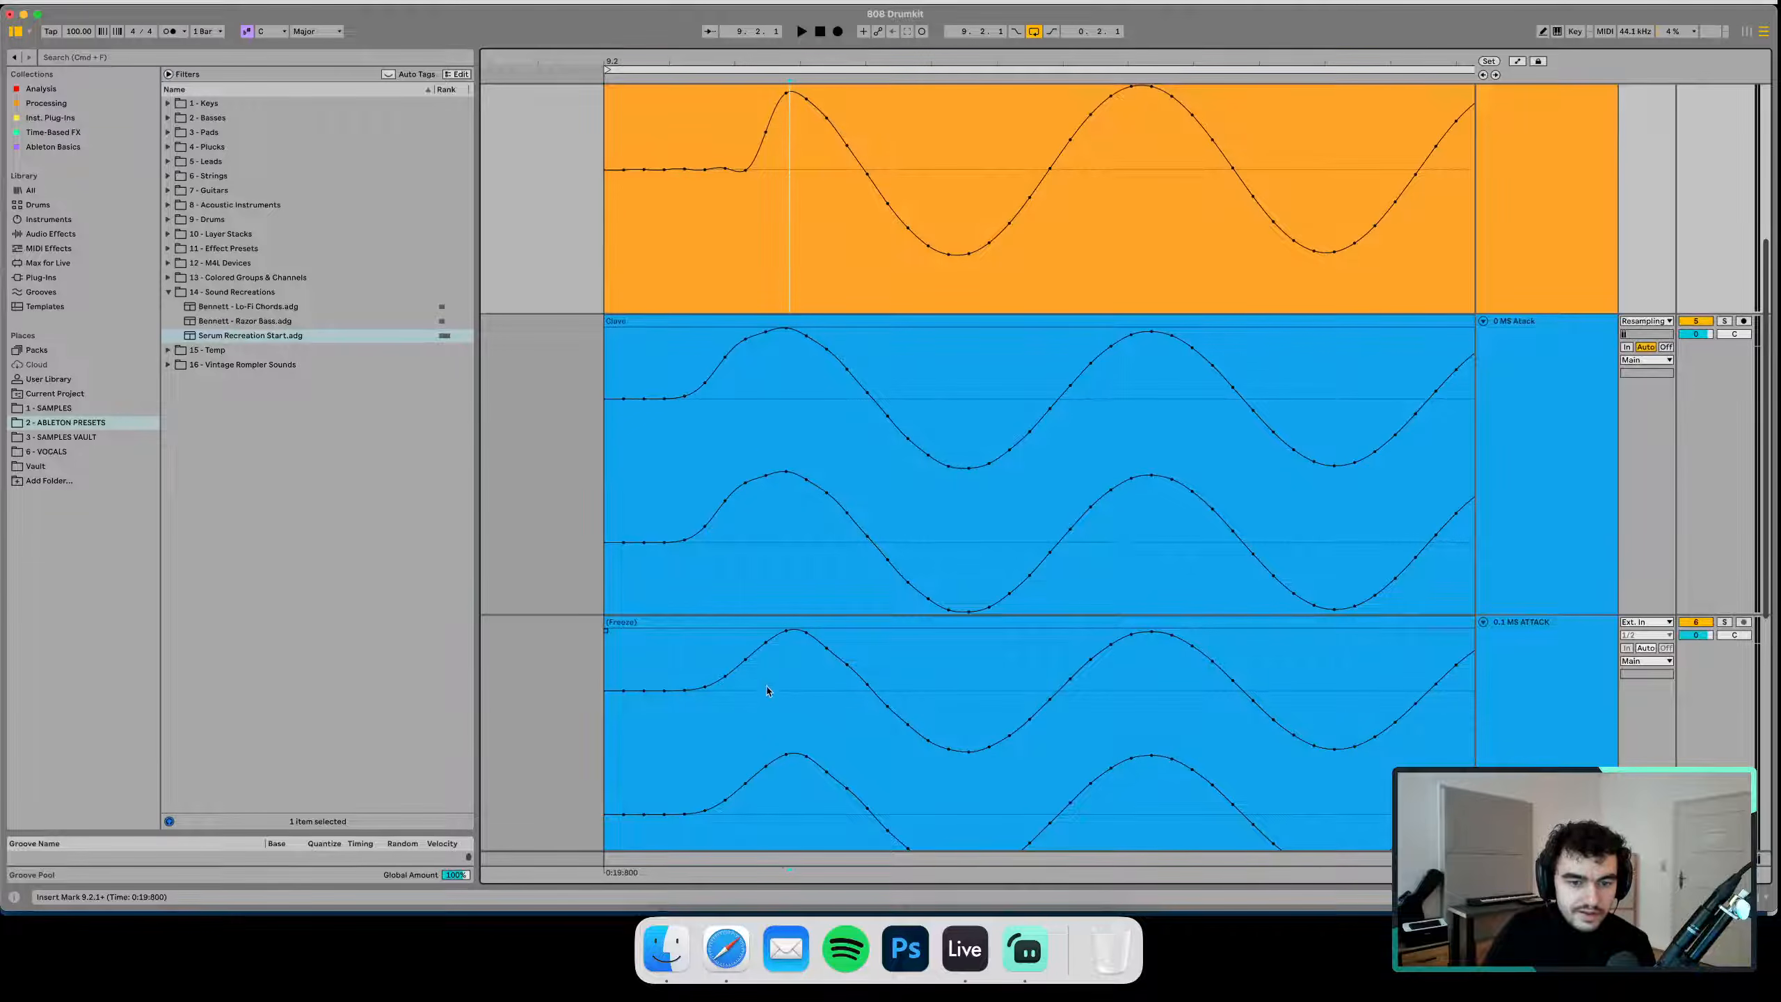
left_click(1565, 416)
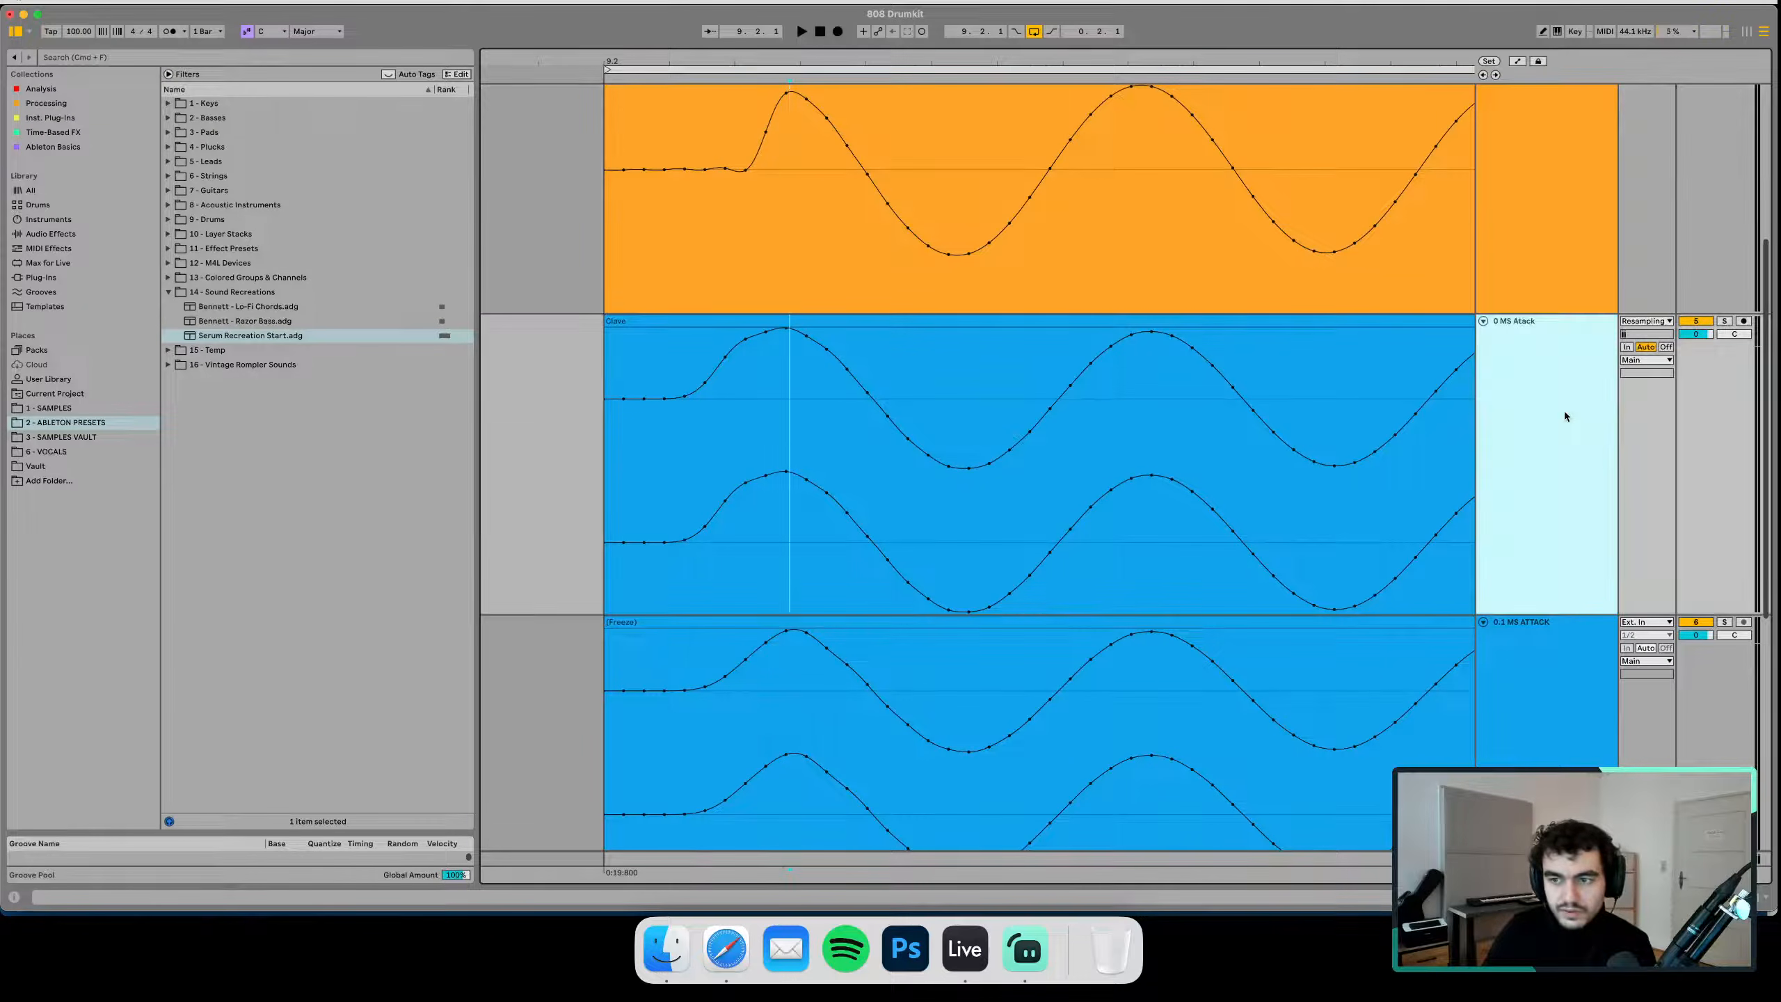
Duplicate the Clave track and set Serum's Envelope 1 attack to 0.1 ms with a steep curve on one copy
scroll(1566, 416, "down", 5)
left_click(1547, 762)
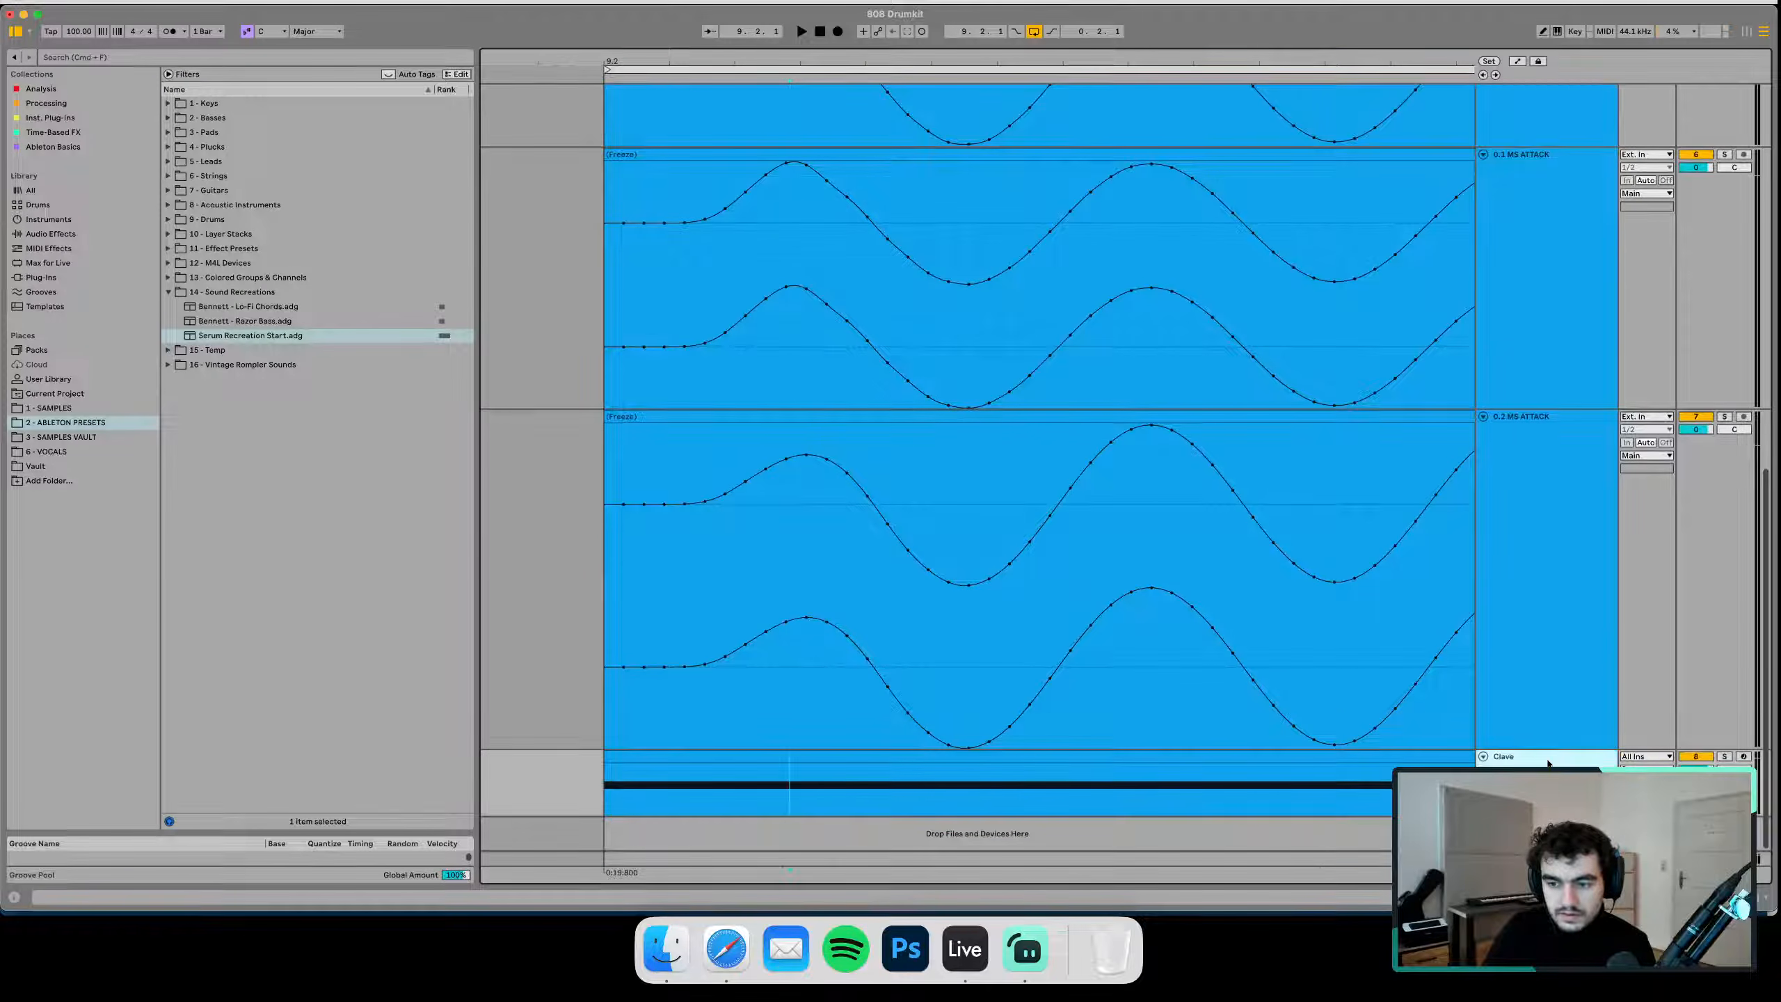
scroll(1545, 758, "down", 1)
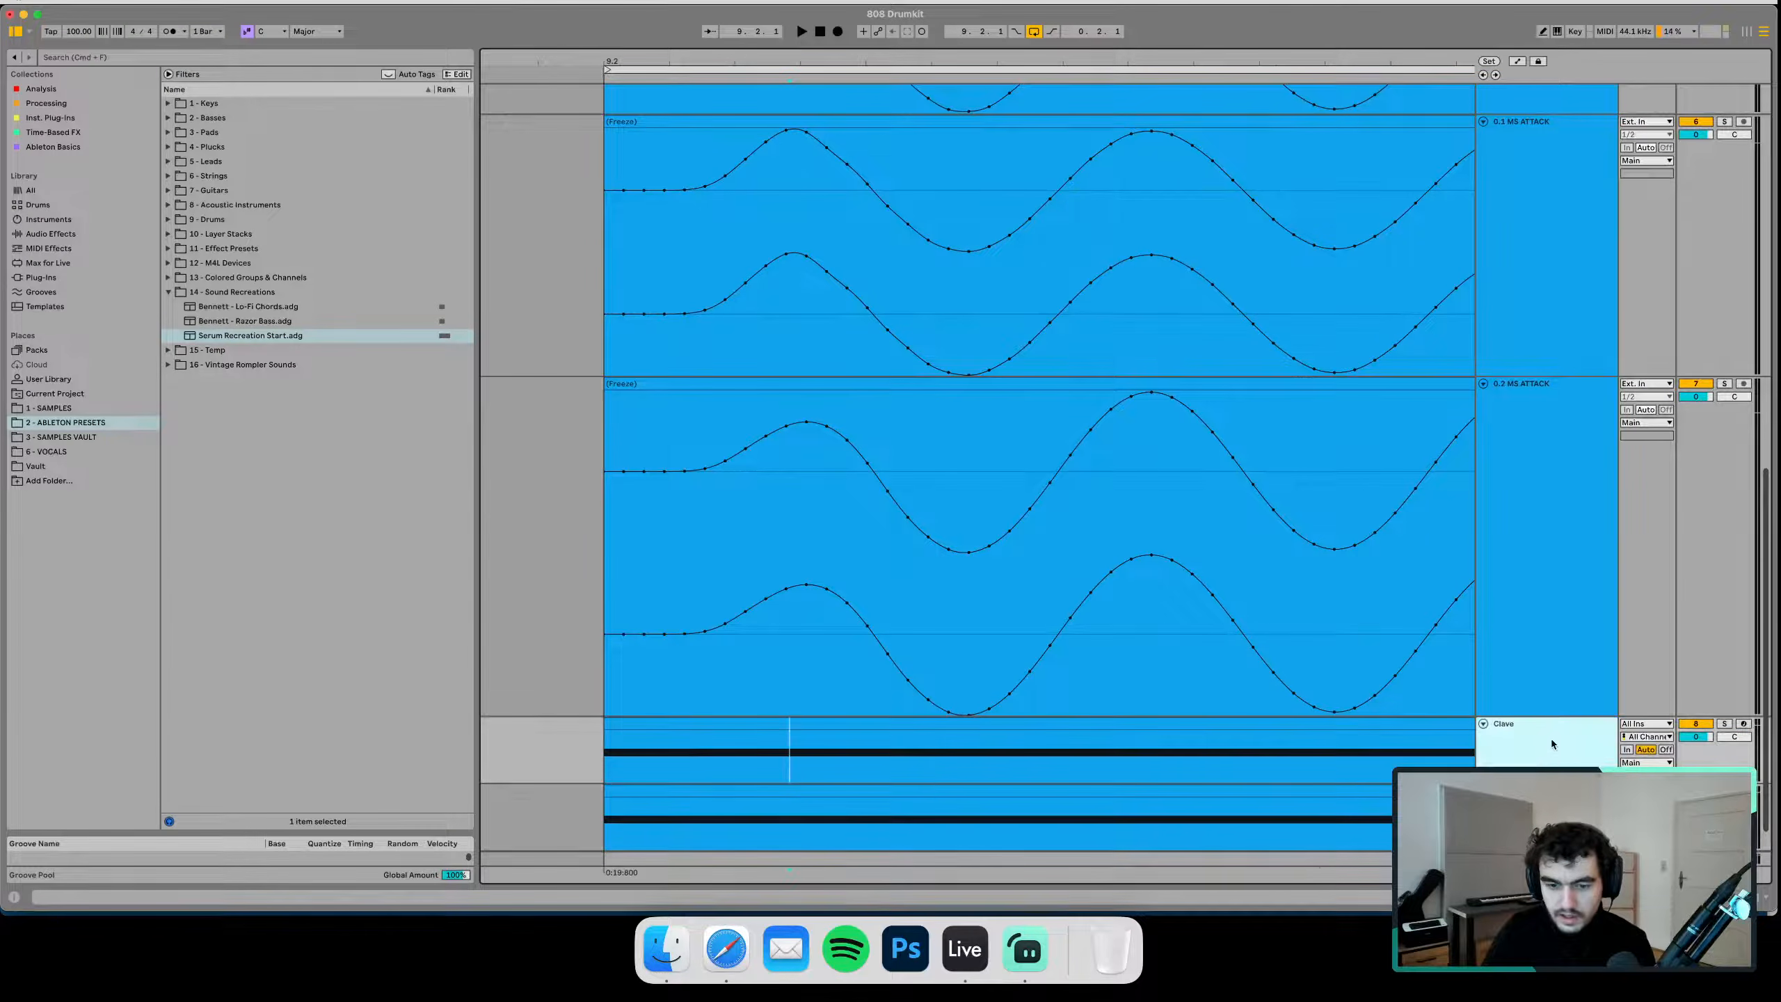
double_click(1552, 743)
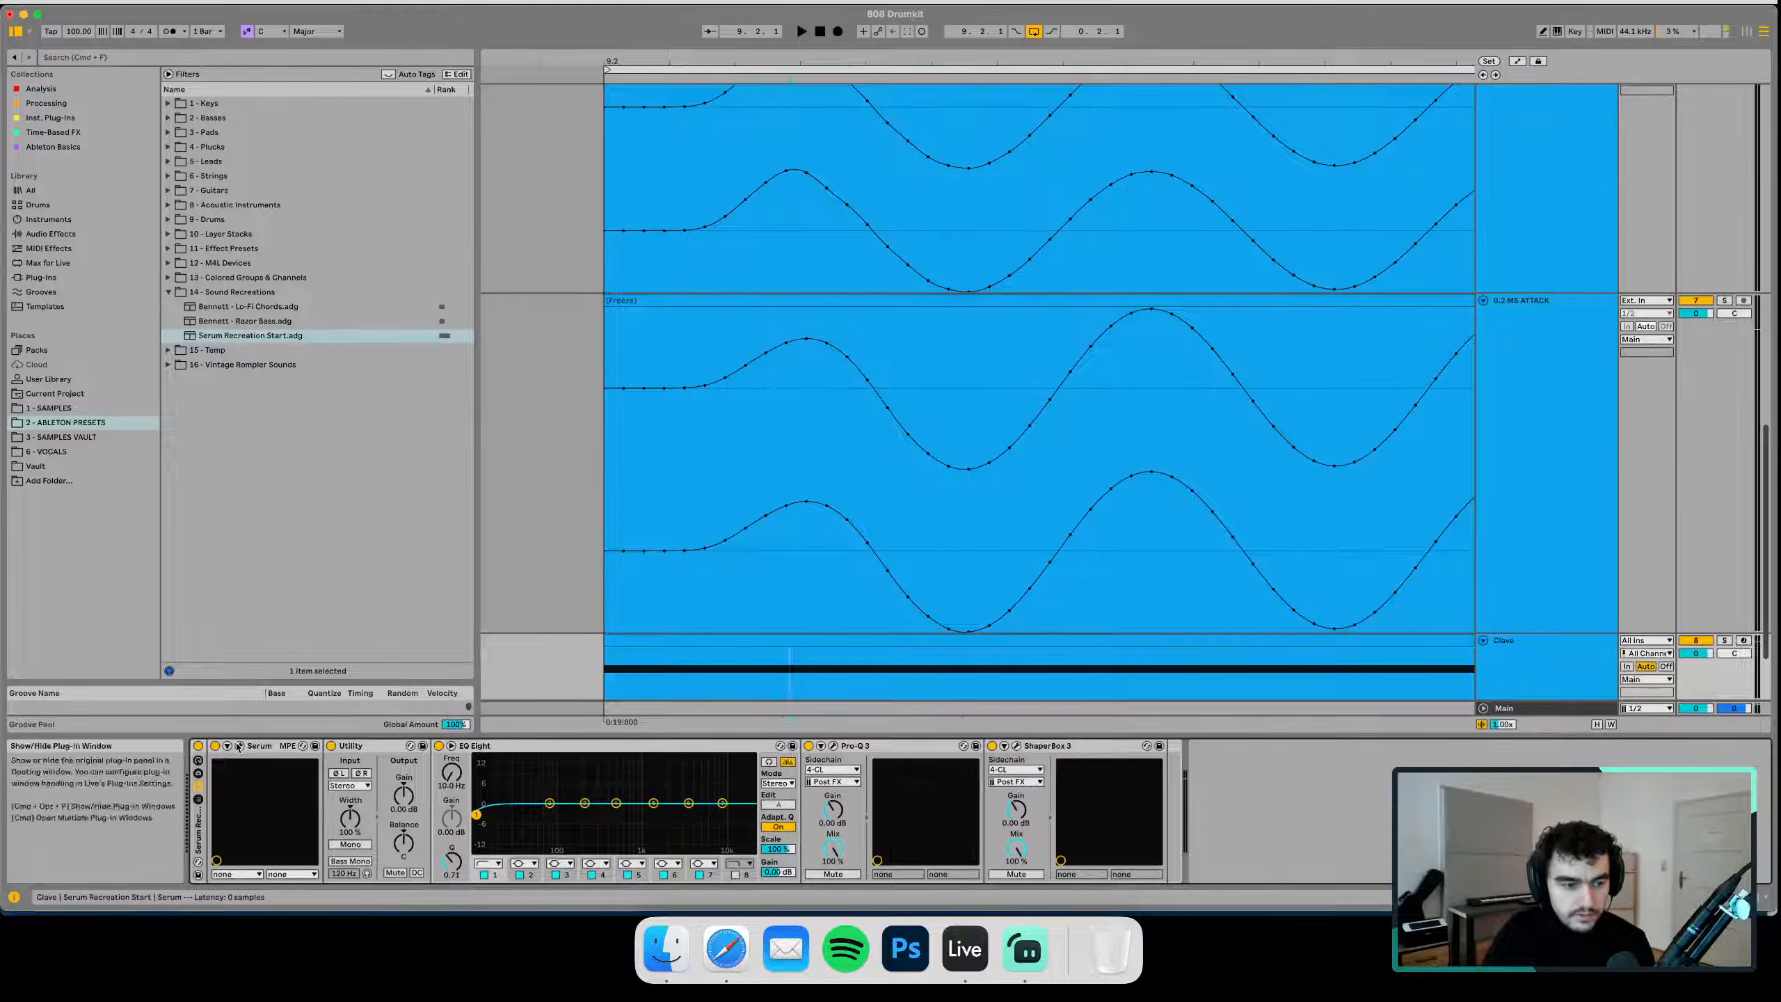
left_click(239, 747)
mouse_move(964, 688)
left_mouse_down()
mouse_move(966, 629)
mouse_move(1013, 631)
mouse_move(958, 720)
left_mouse_up()
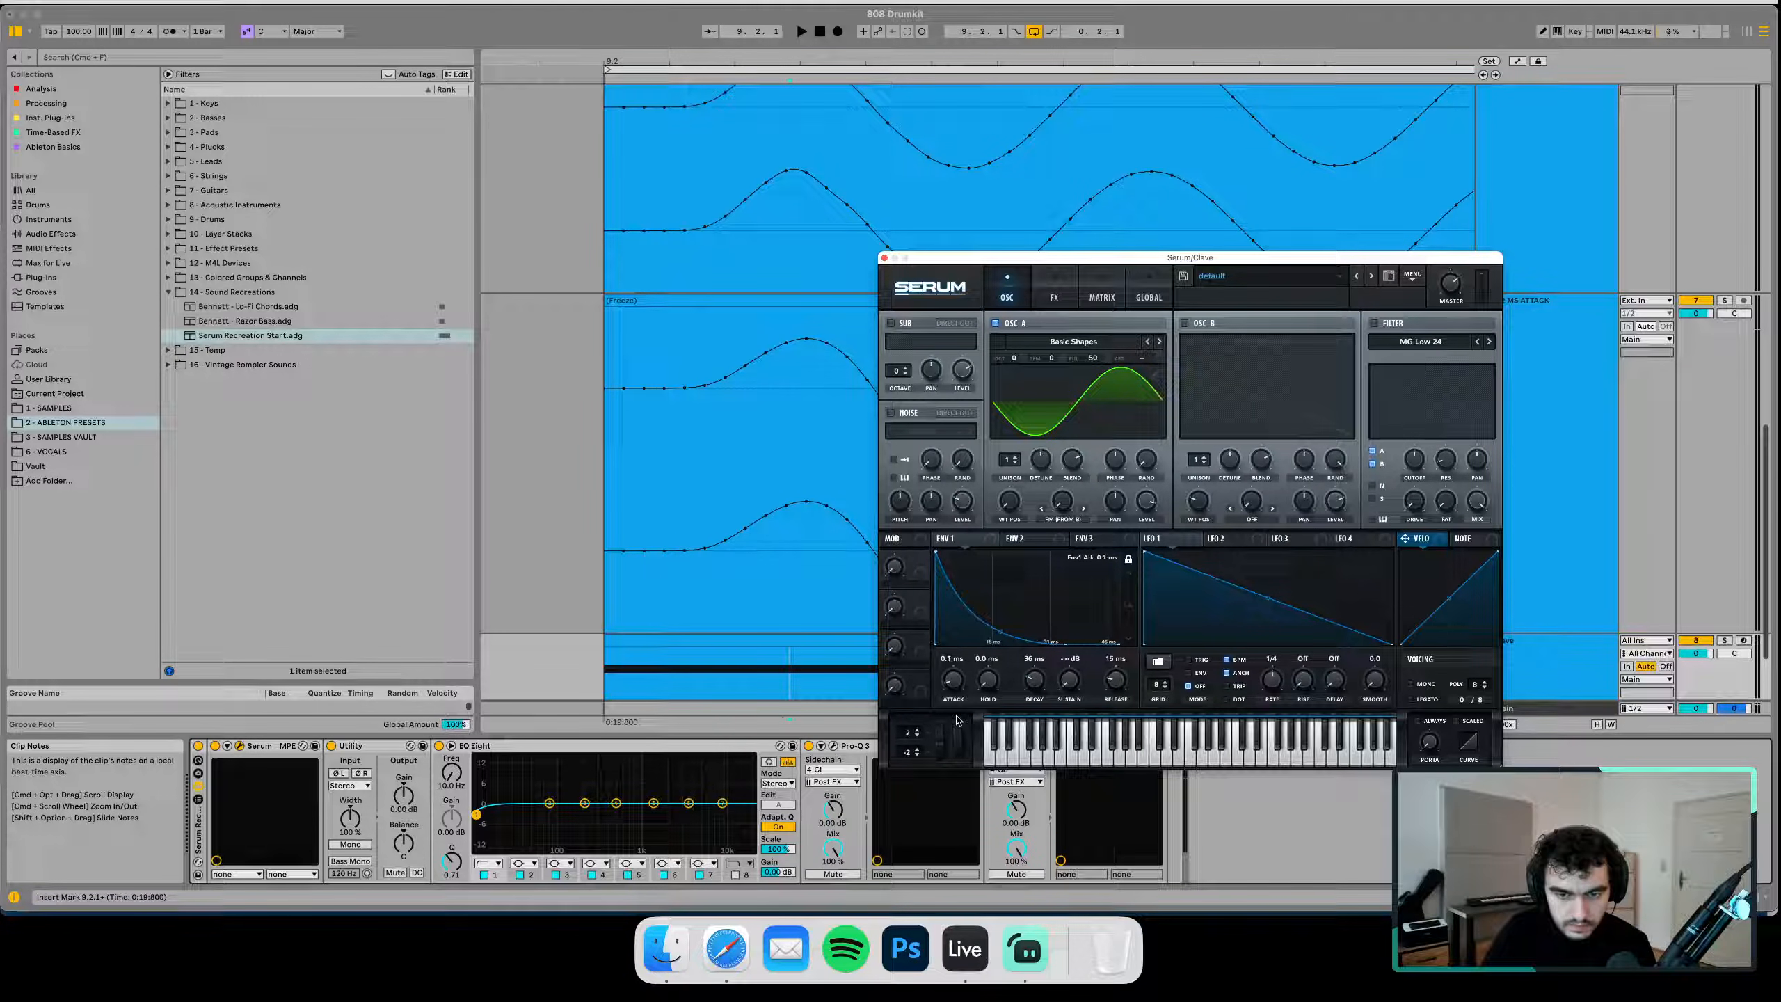
Audition the patch at several pitches on Serum's keyboard and close the plug-in window
left_click(1142, 758)
left_click(1215, 759)
left_click(1287, 760)
left_click(1327, 760)
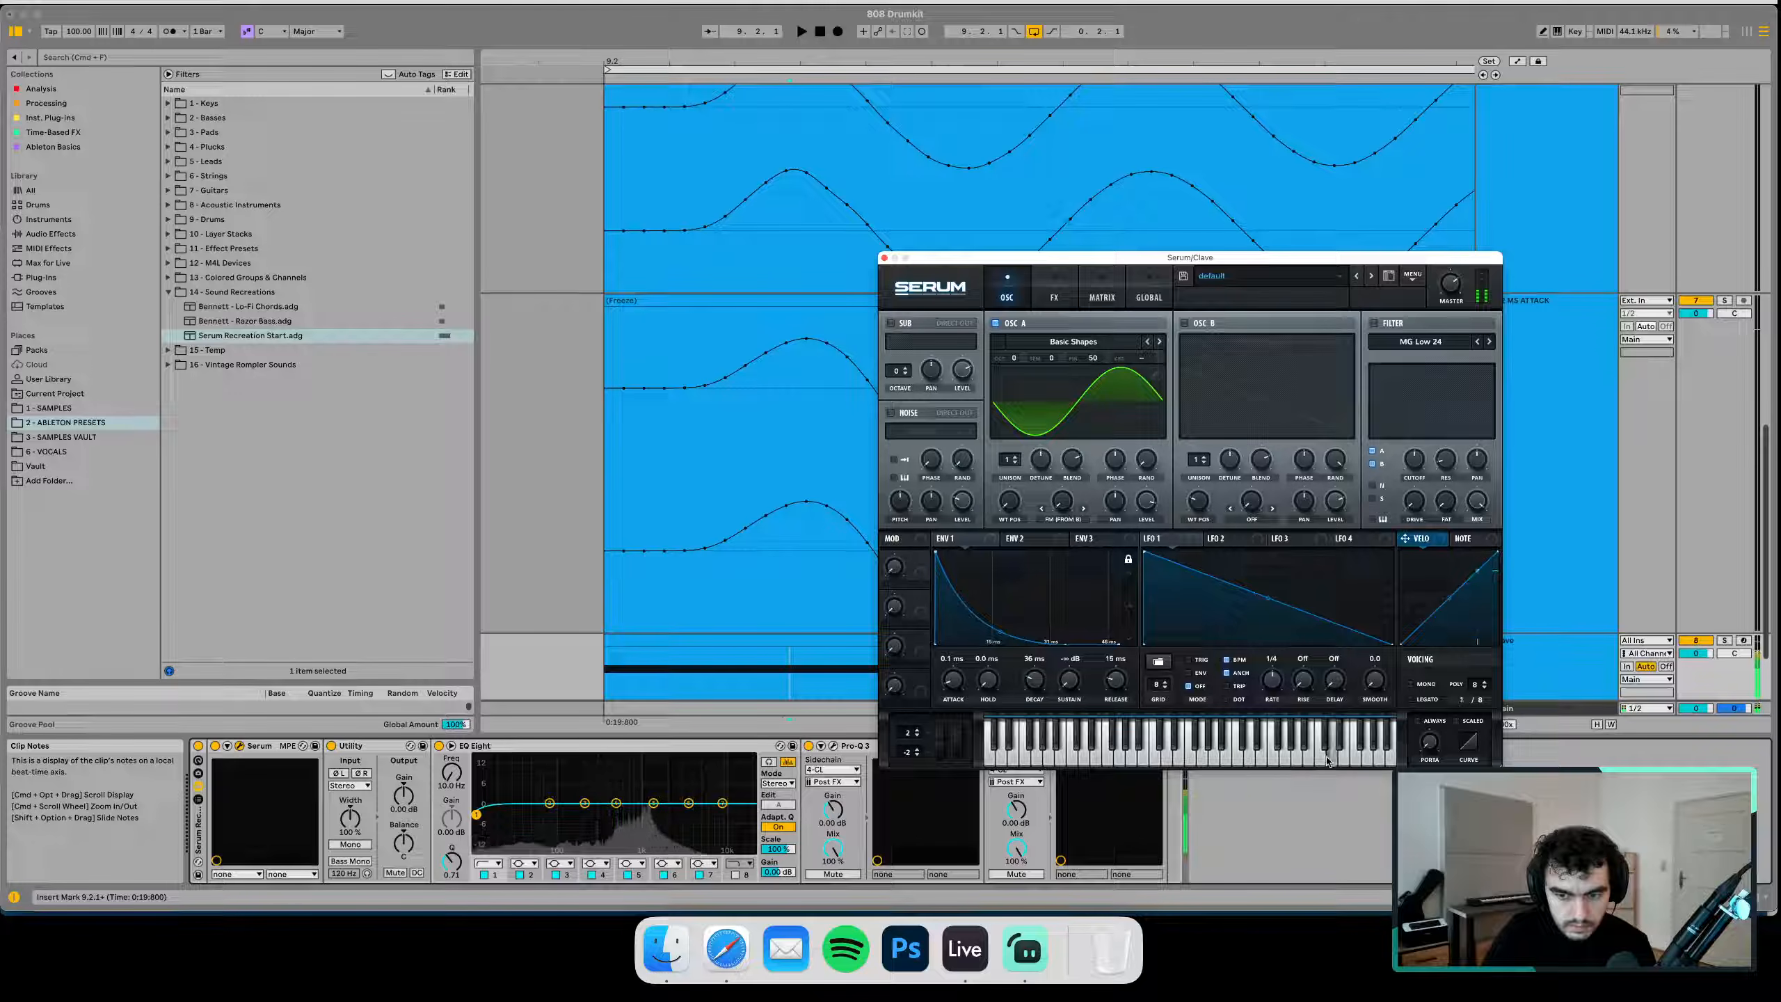
left_click(885, 258)
Freeze and flatten the upper Clave MIDI track below the 0.2 MS ATTACK track
scroll(710, 440, "down", 3)
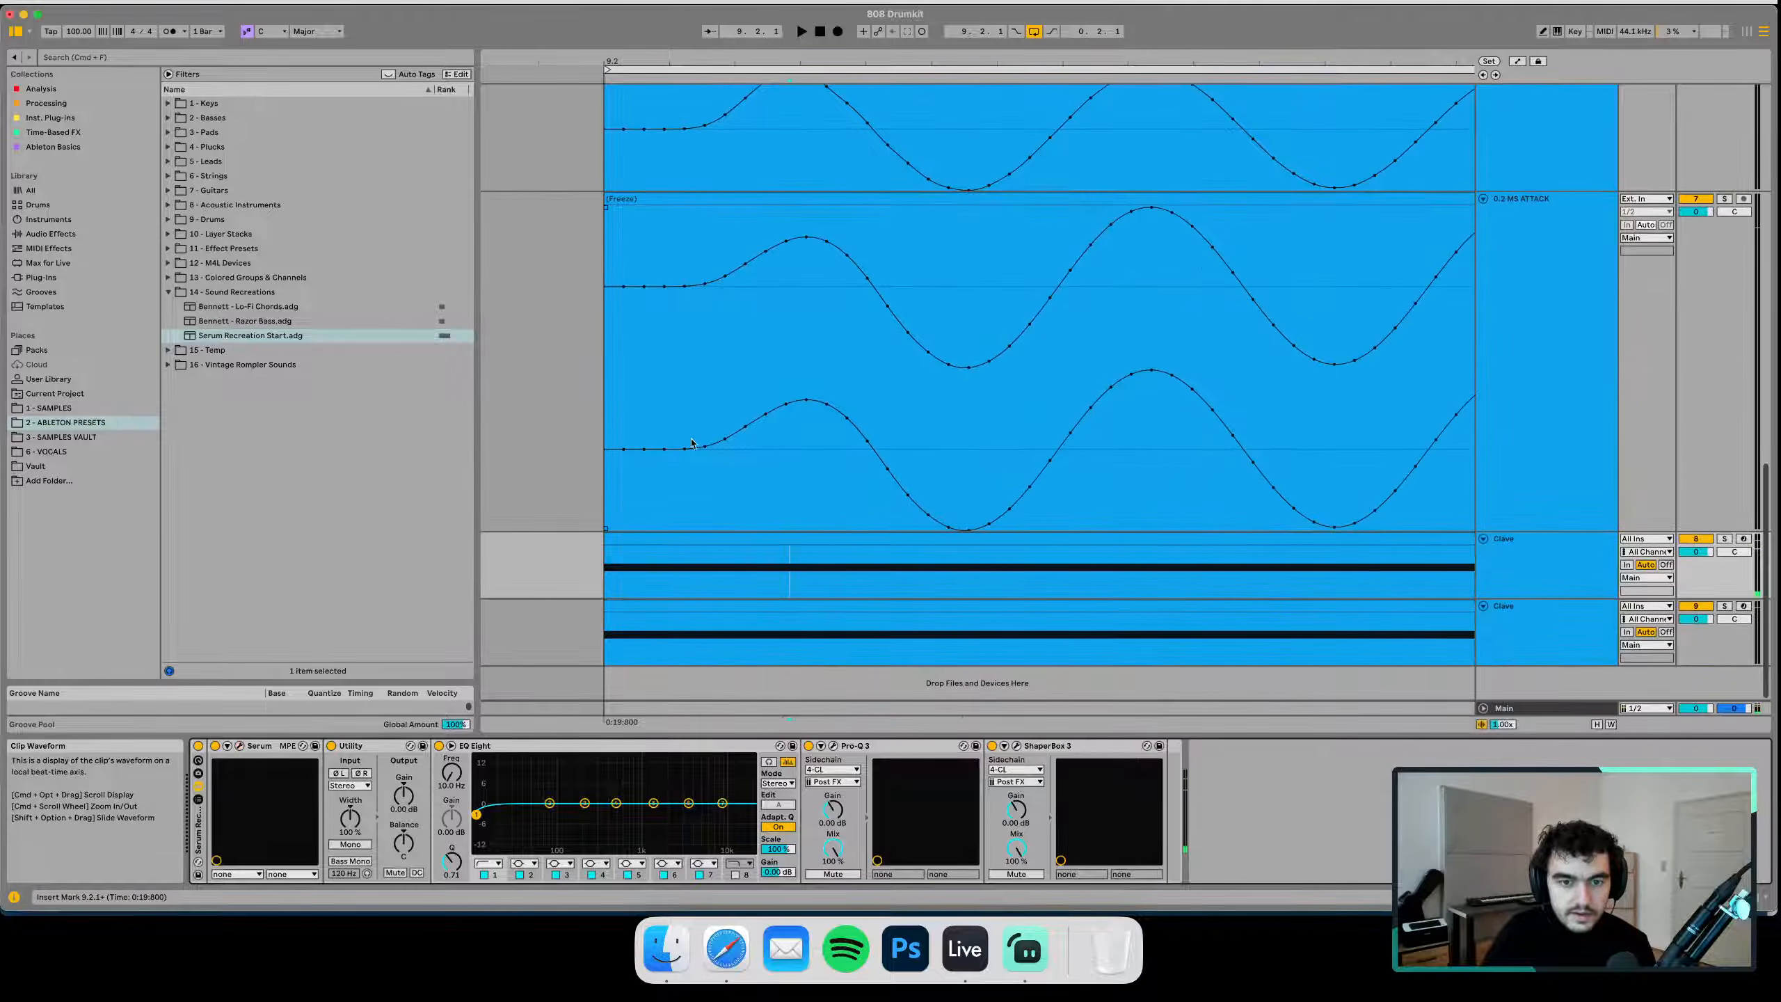
right_click(1548, 563)
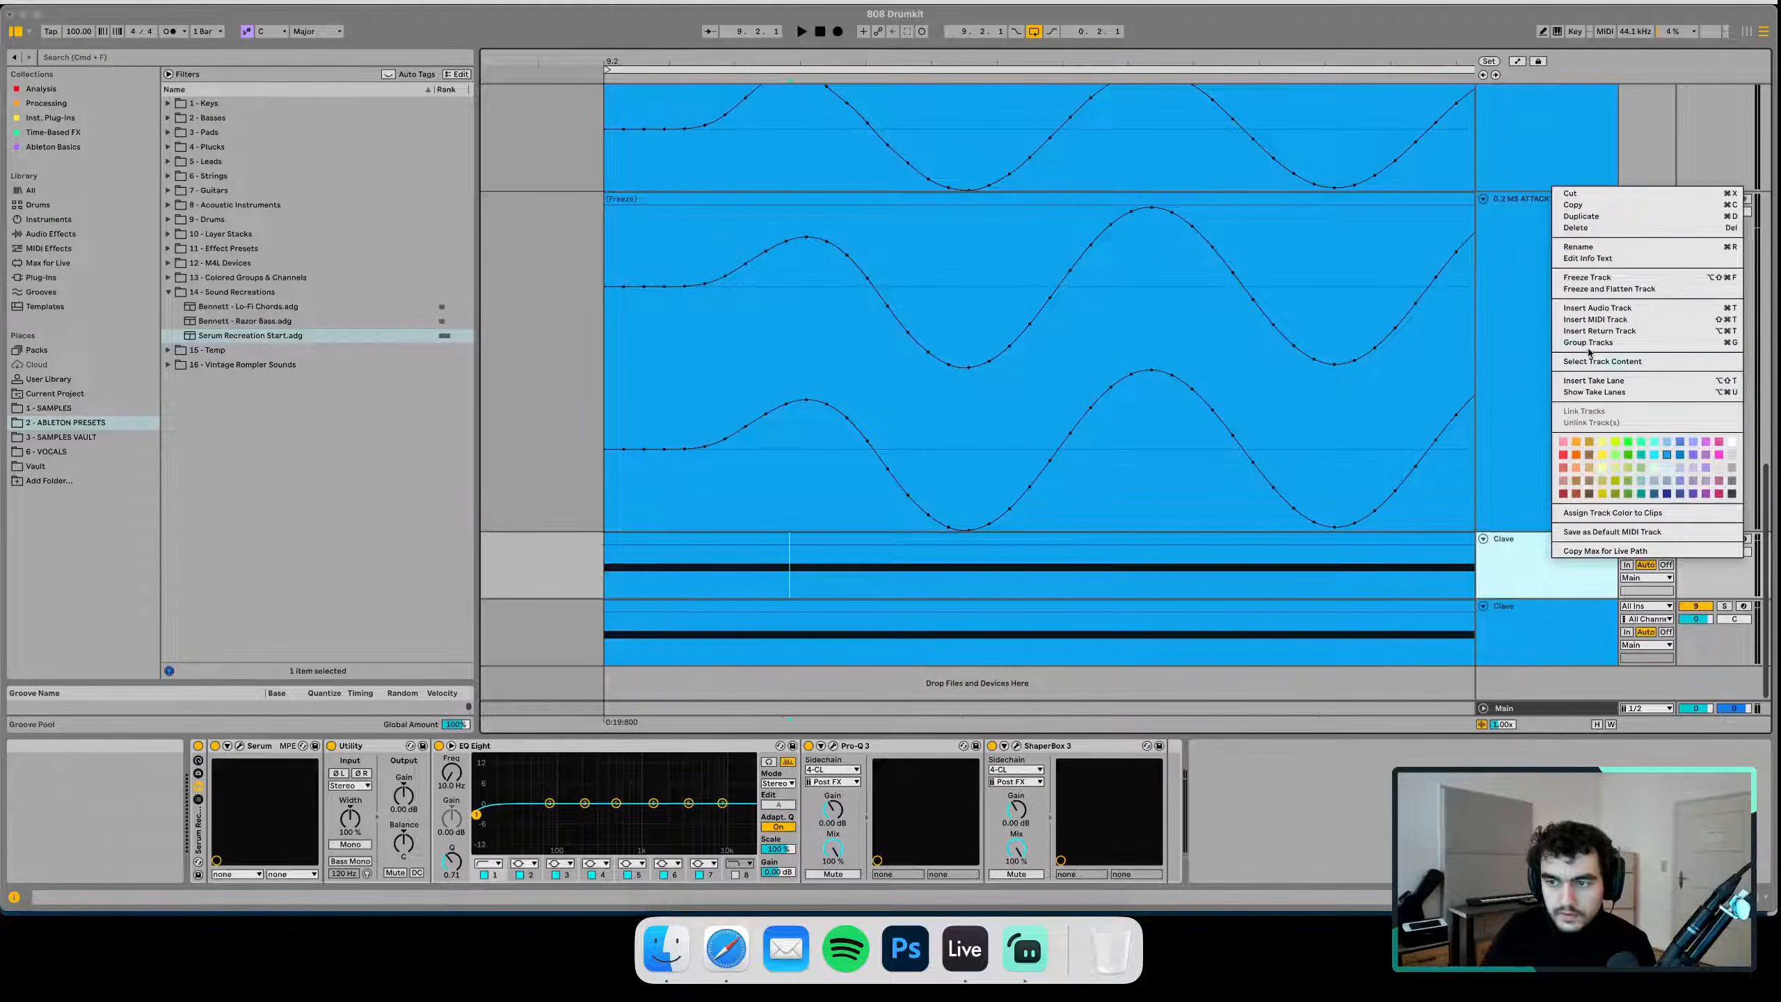
left_click(1609, 288)
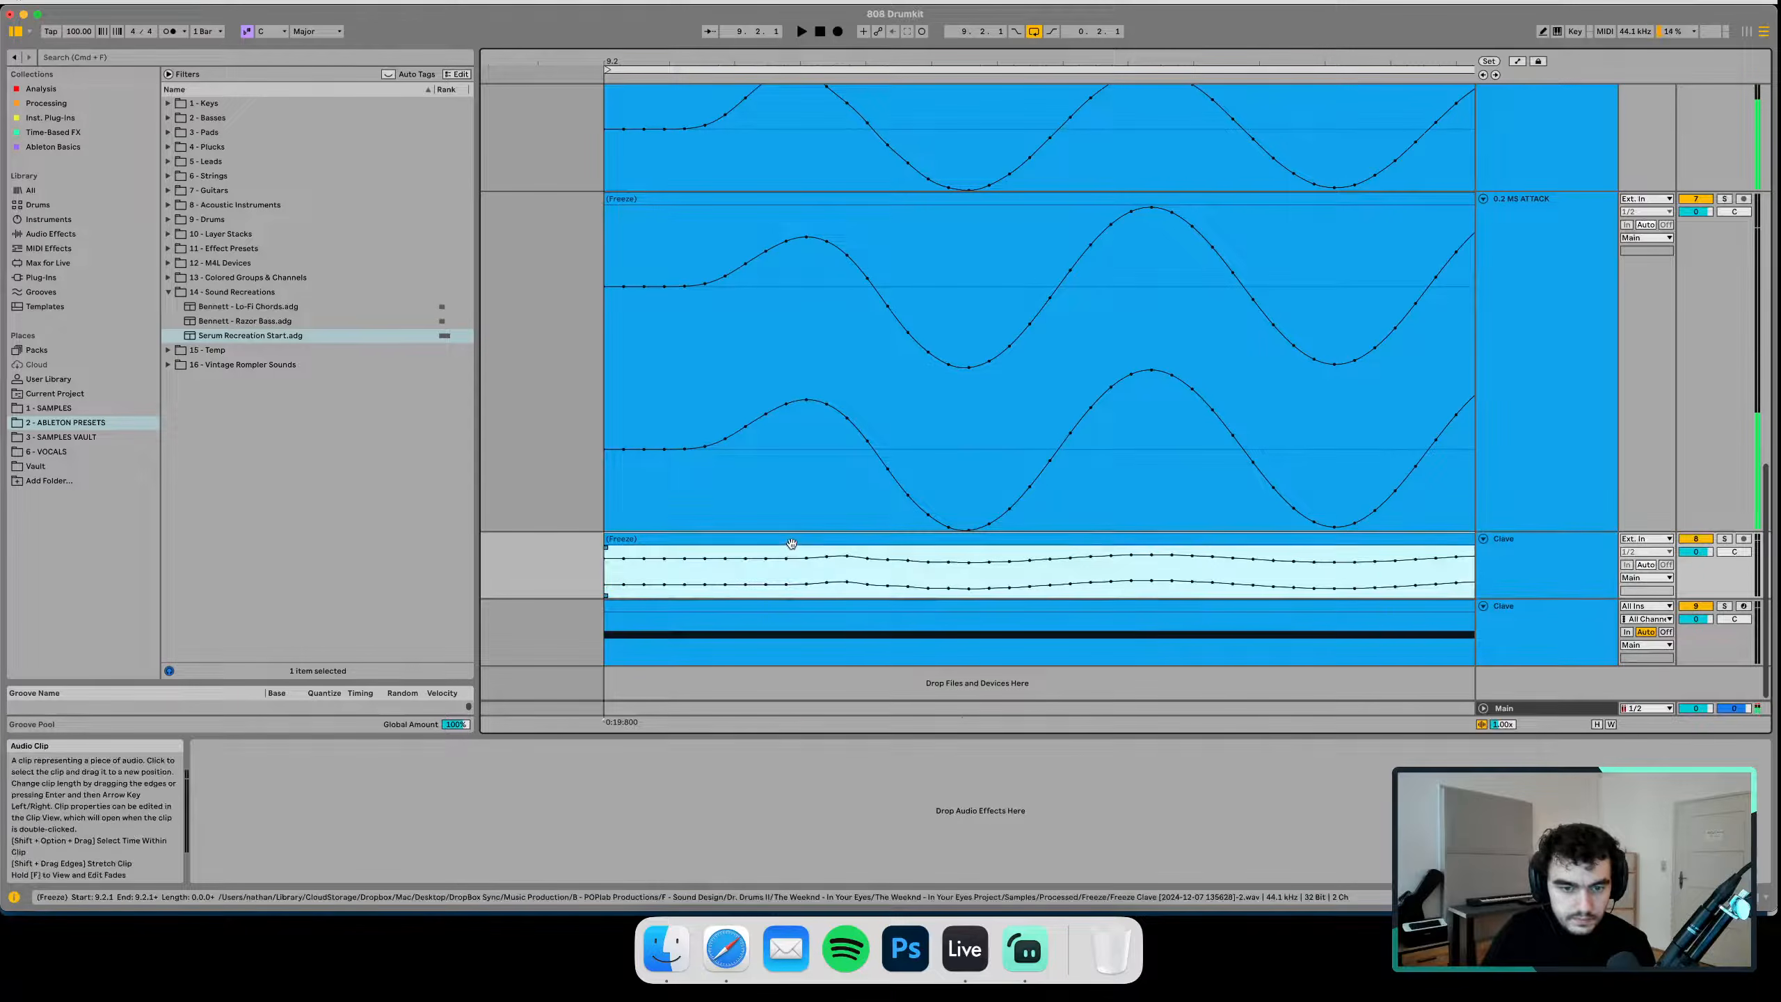
Normalize the flattened Clave clip and crop its sample
double_click(791, 544)
right_click(734, 174)
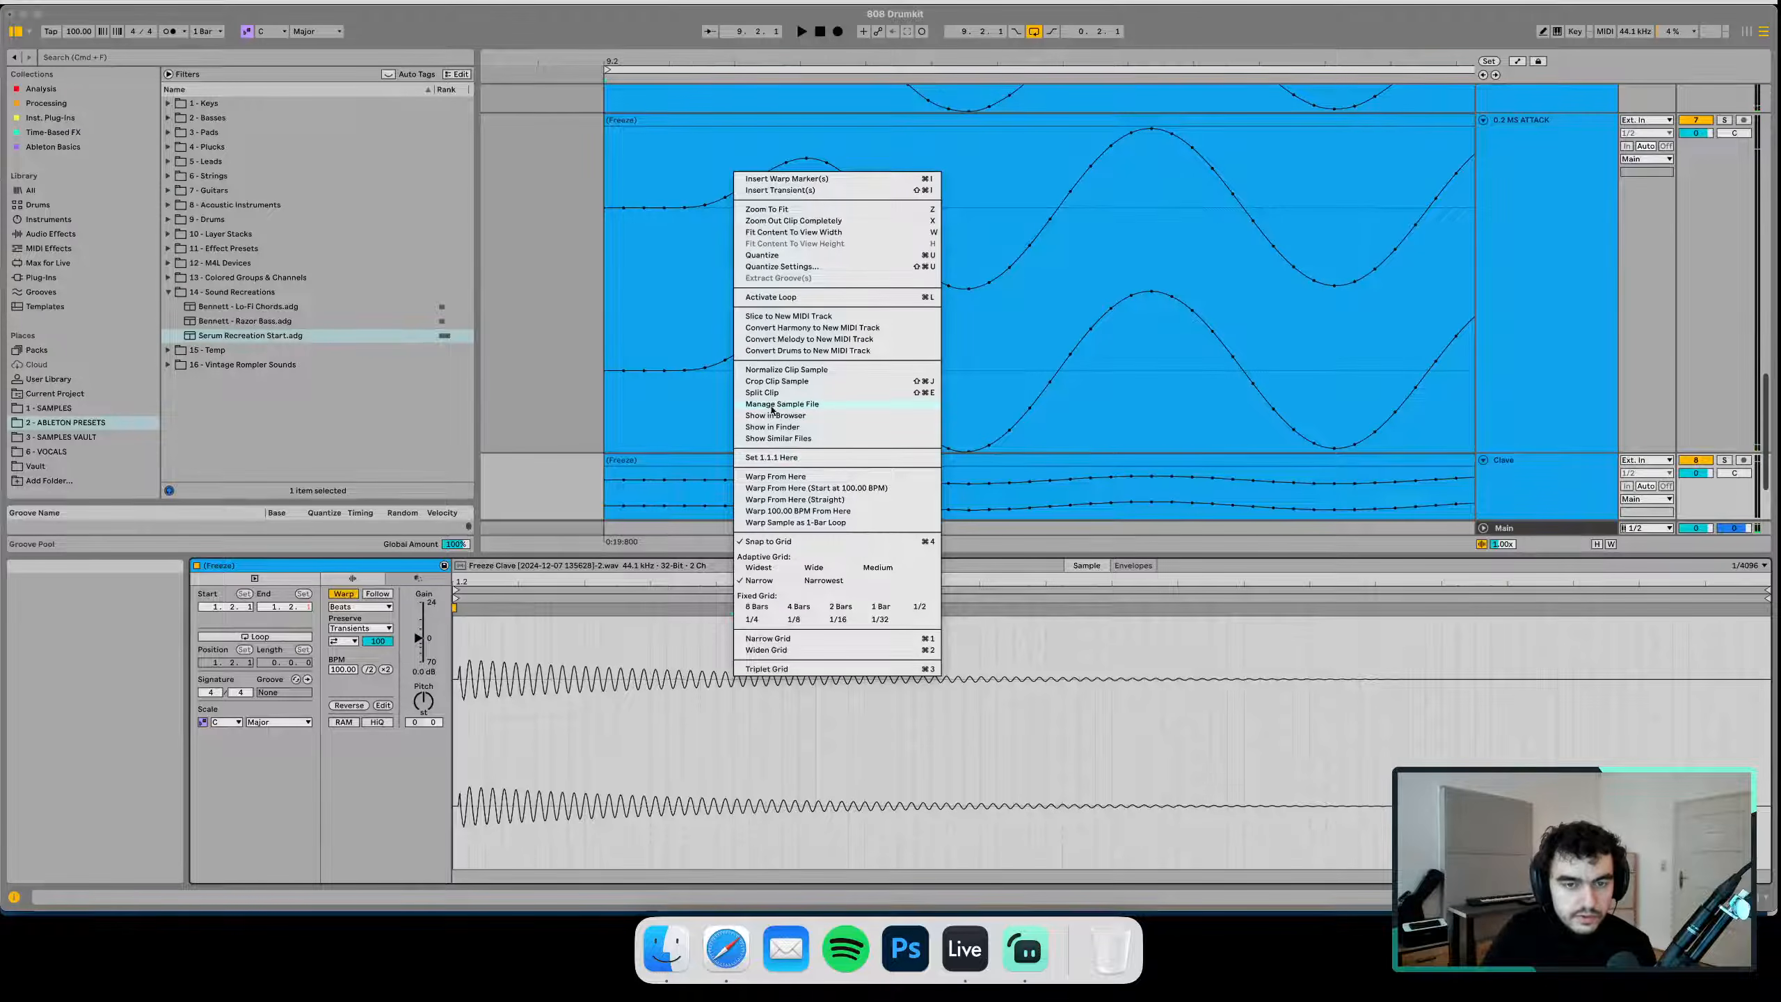
left_click(777, 381)
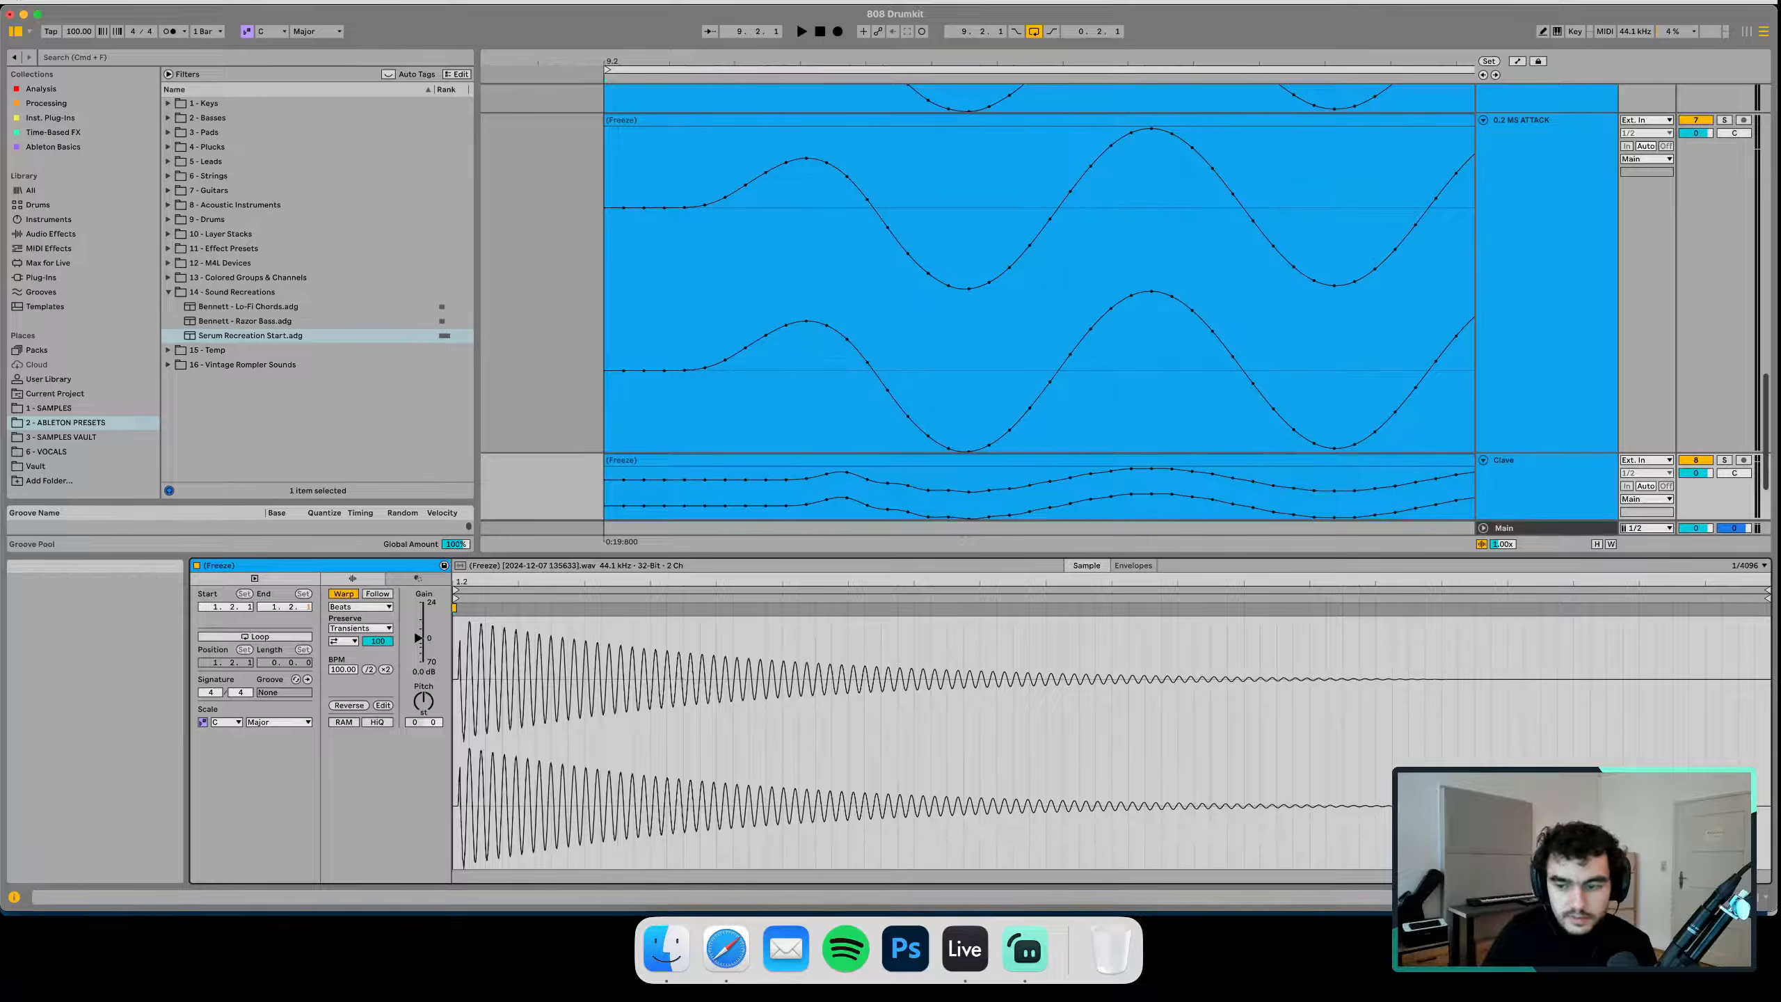
Hide the clip view and rename the flattened Clave track as "0.1 MS ATTACK STEEP"
key("super+alt+l")
left_click(1514, 727)
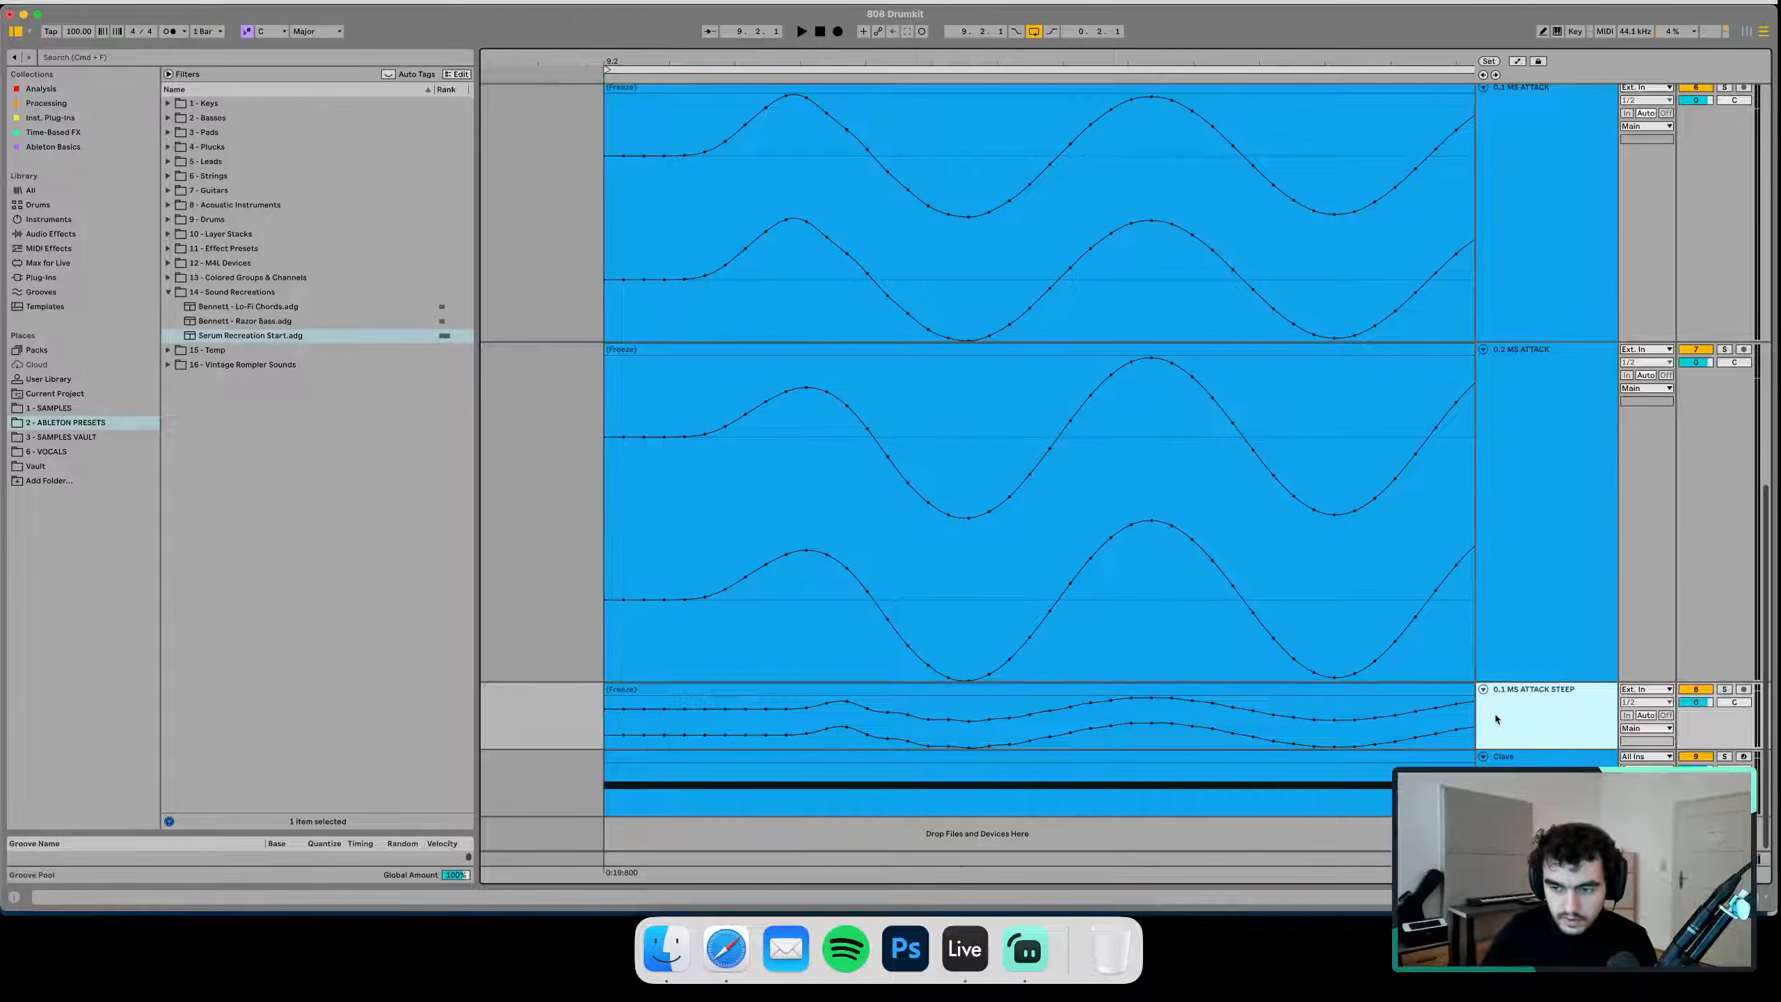
Fit the track heights to the view and enlarge the tracks from 0 MS Attack to 0.1 MS ATTACK STEEP together
key("h")
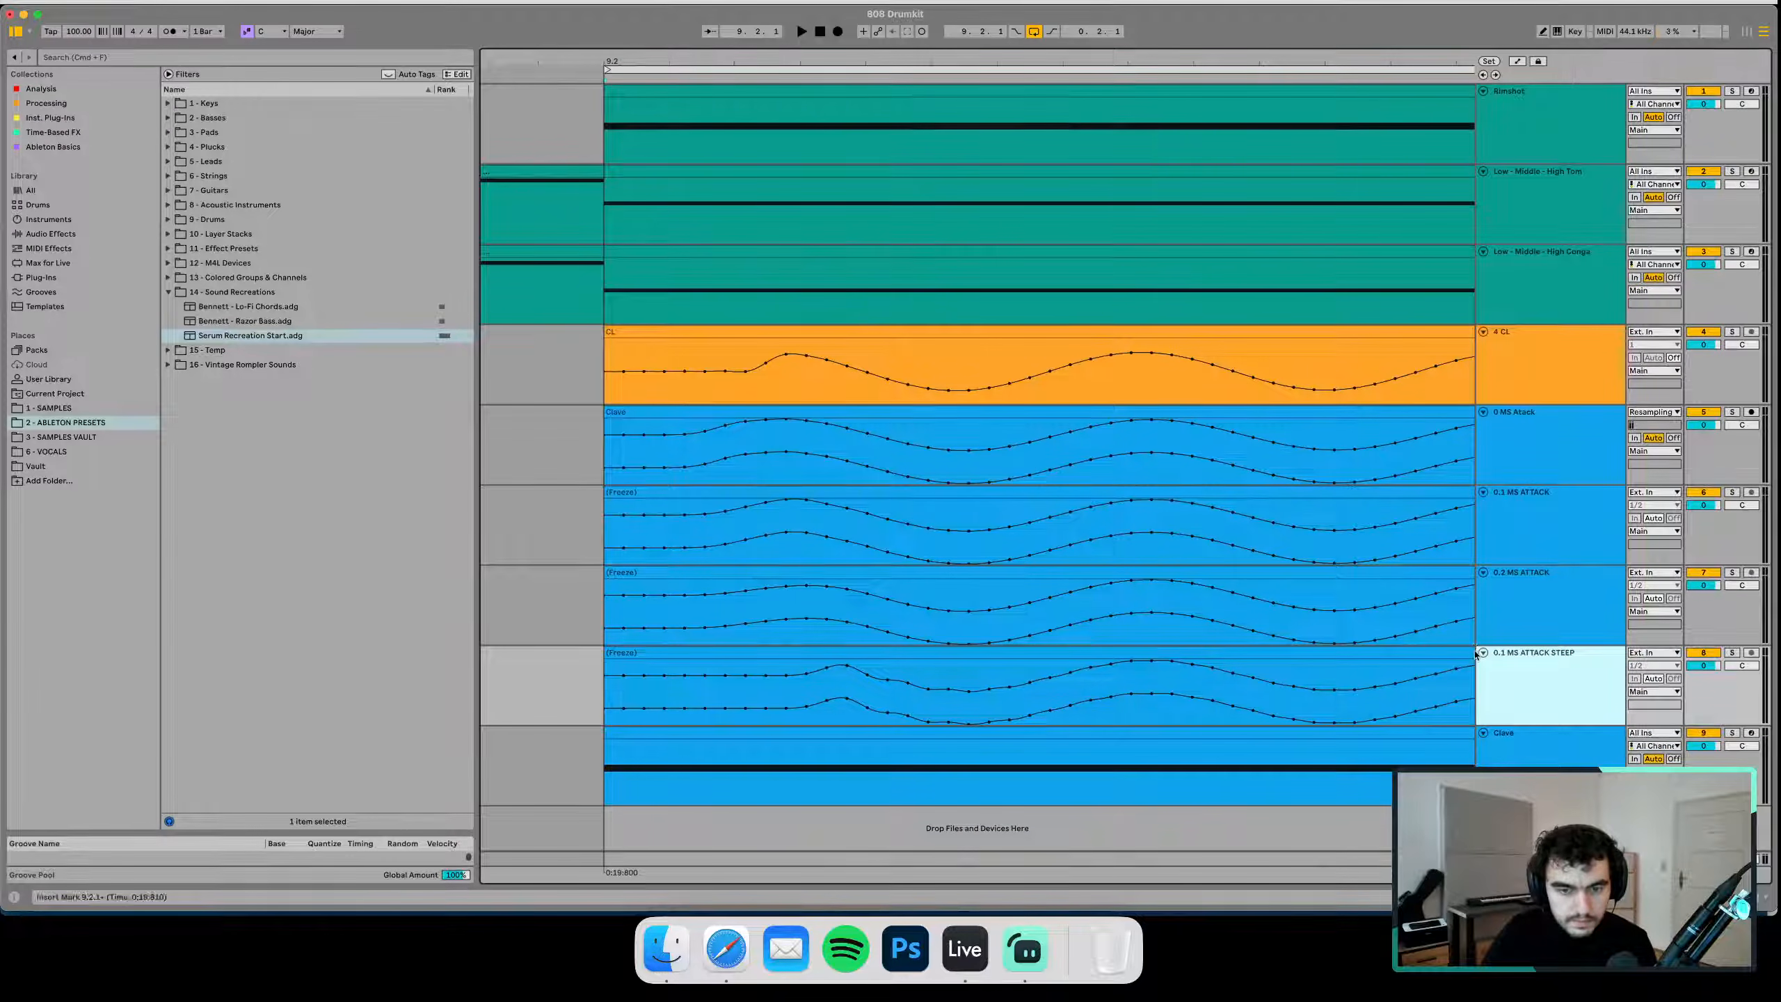
left_click(1521, 442, "shift")
scroll(1535, 640, "up", 5)
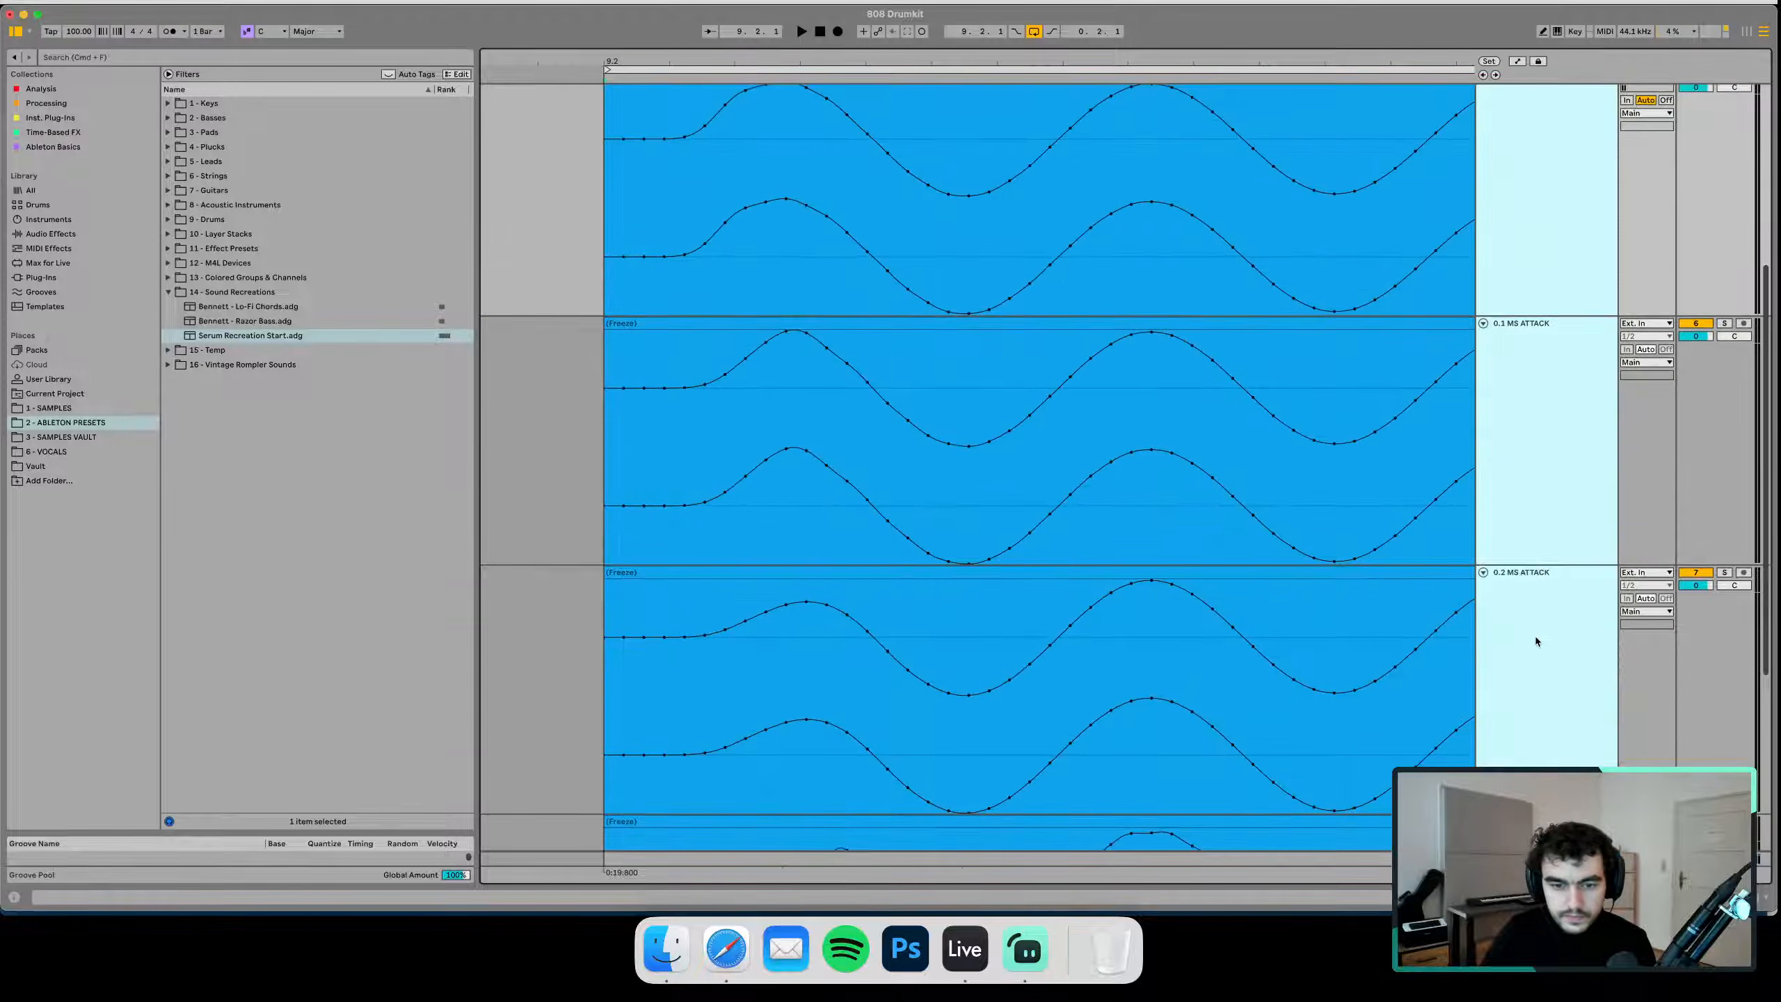
Compare the first peak of the steep 0.1 ms attack waveform with the 0, 0.1 and 0.2 ms versions
scroll(1534, 635, "down", 4)
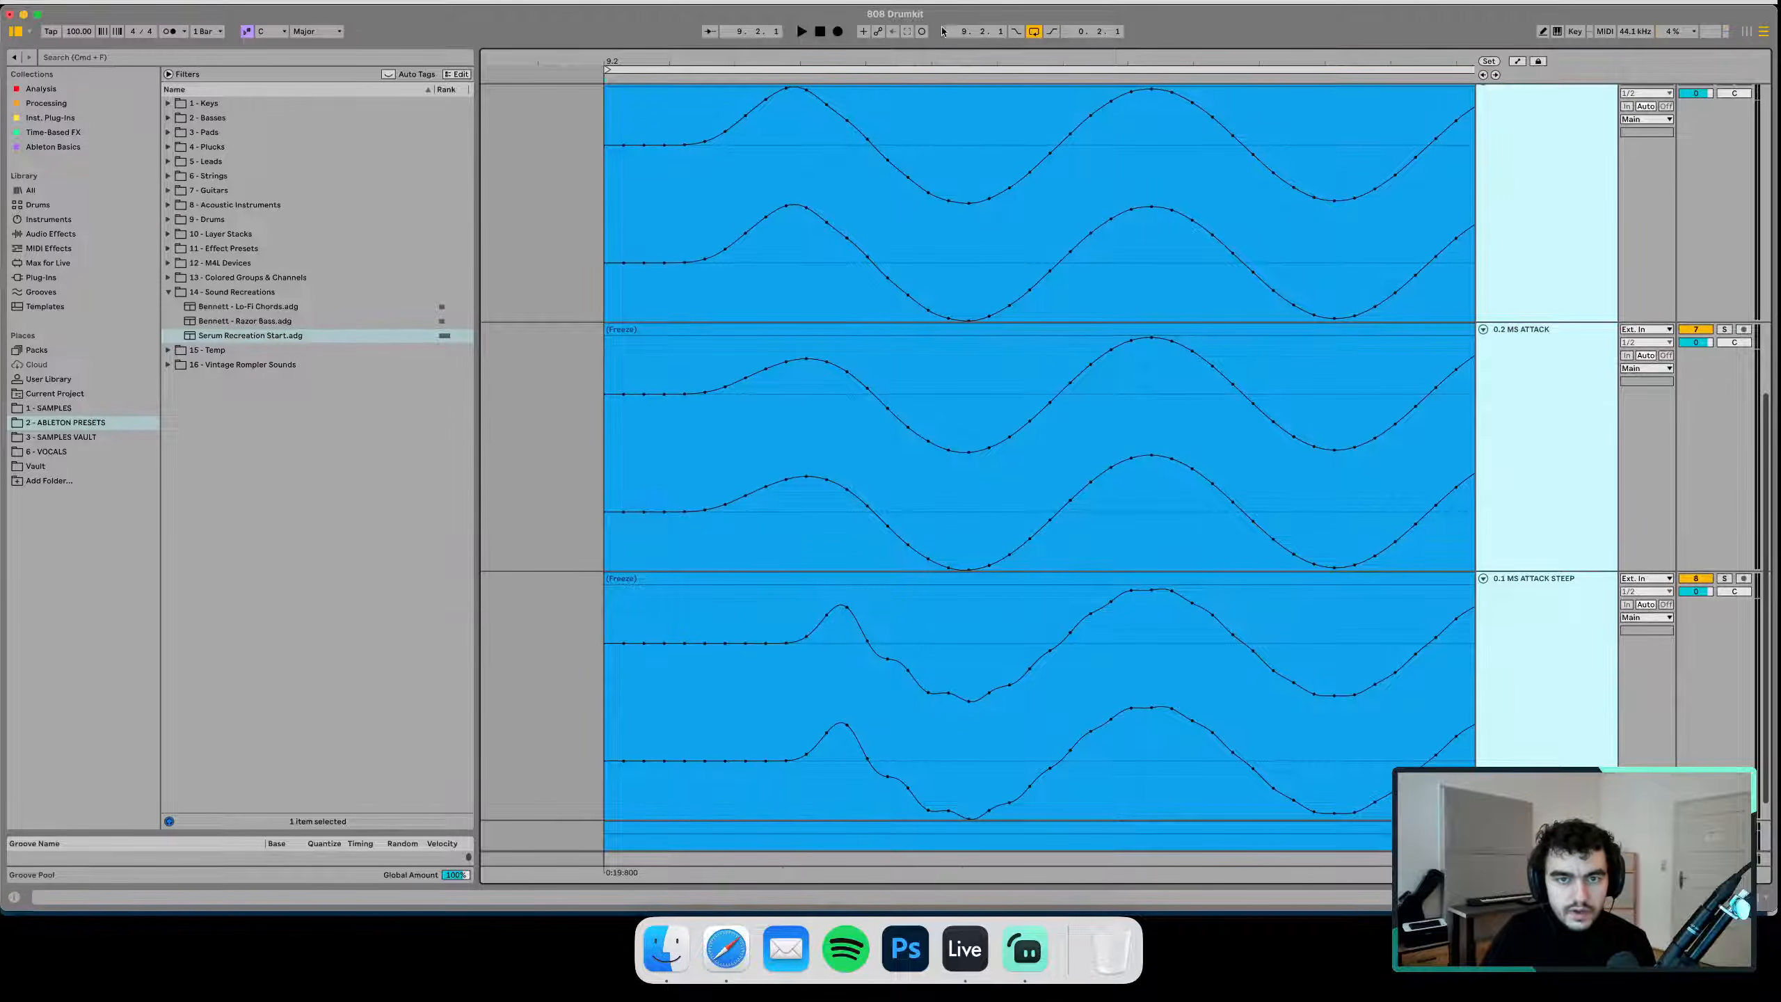
left_click_drag(907, 55, 872, 40)
scroll(851, 236, "up", 4)
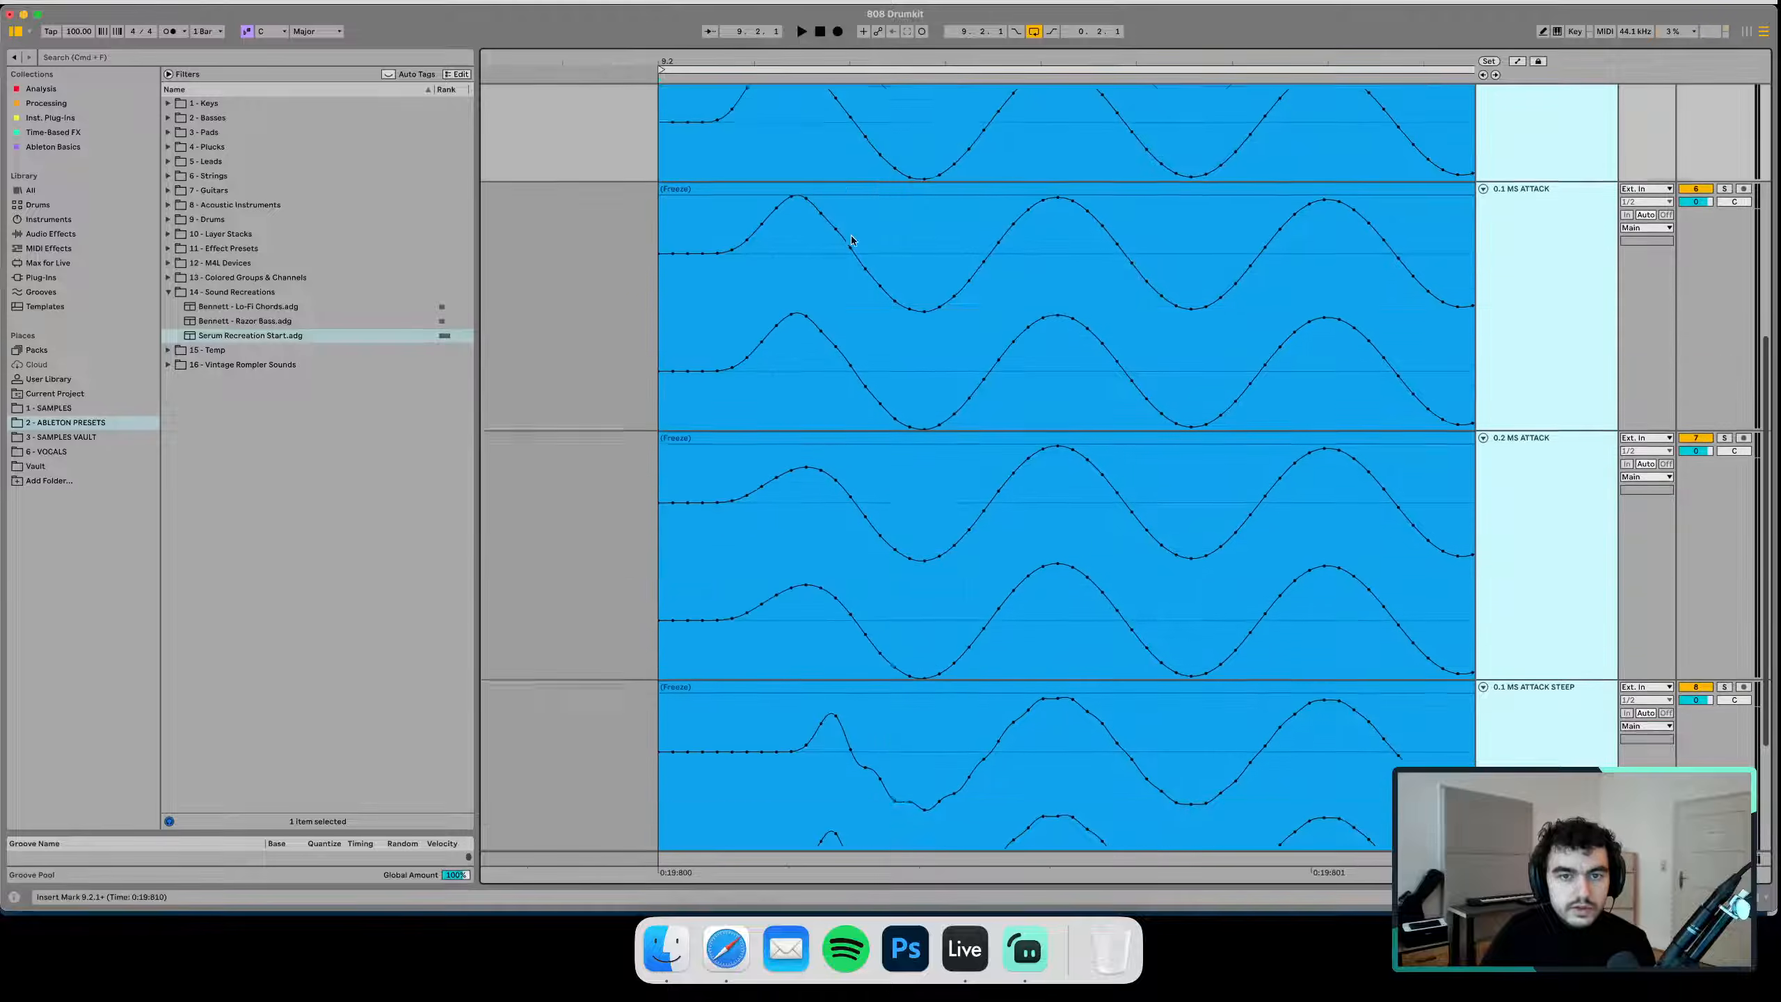
scroll(853, 240, "up", 3)
scroll(855, 238, "down", 7)
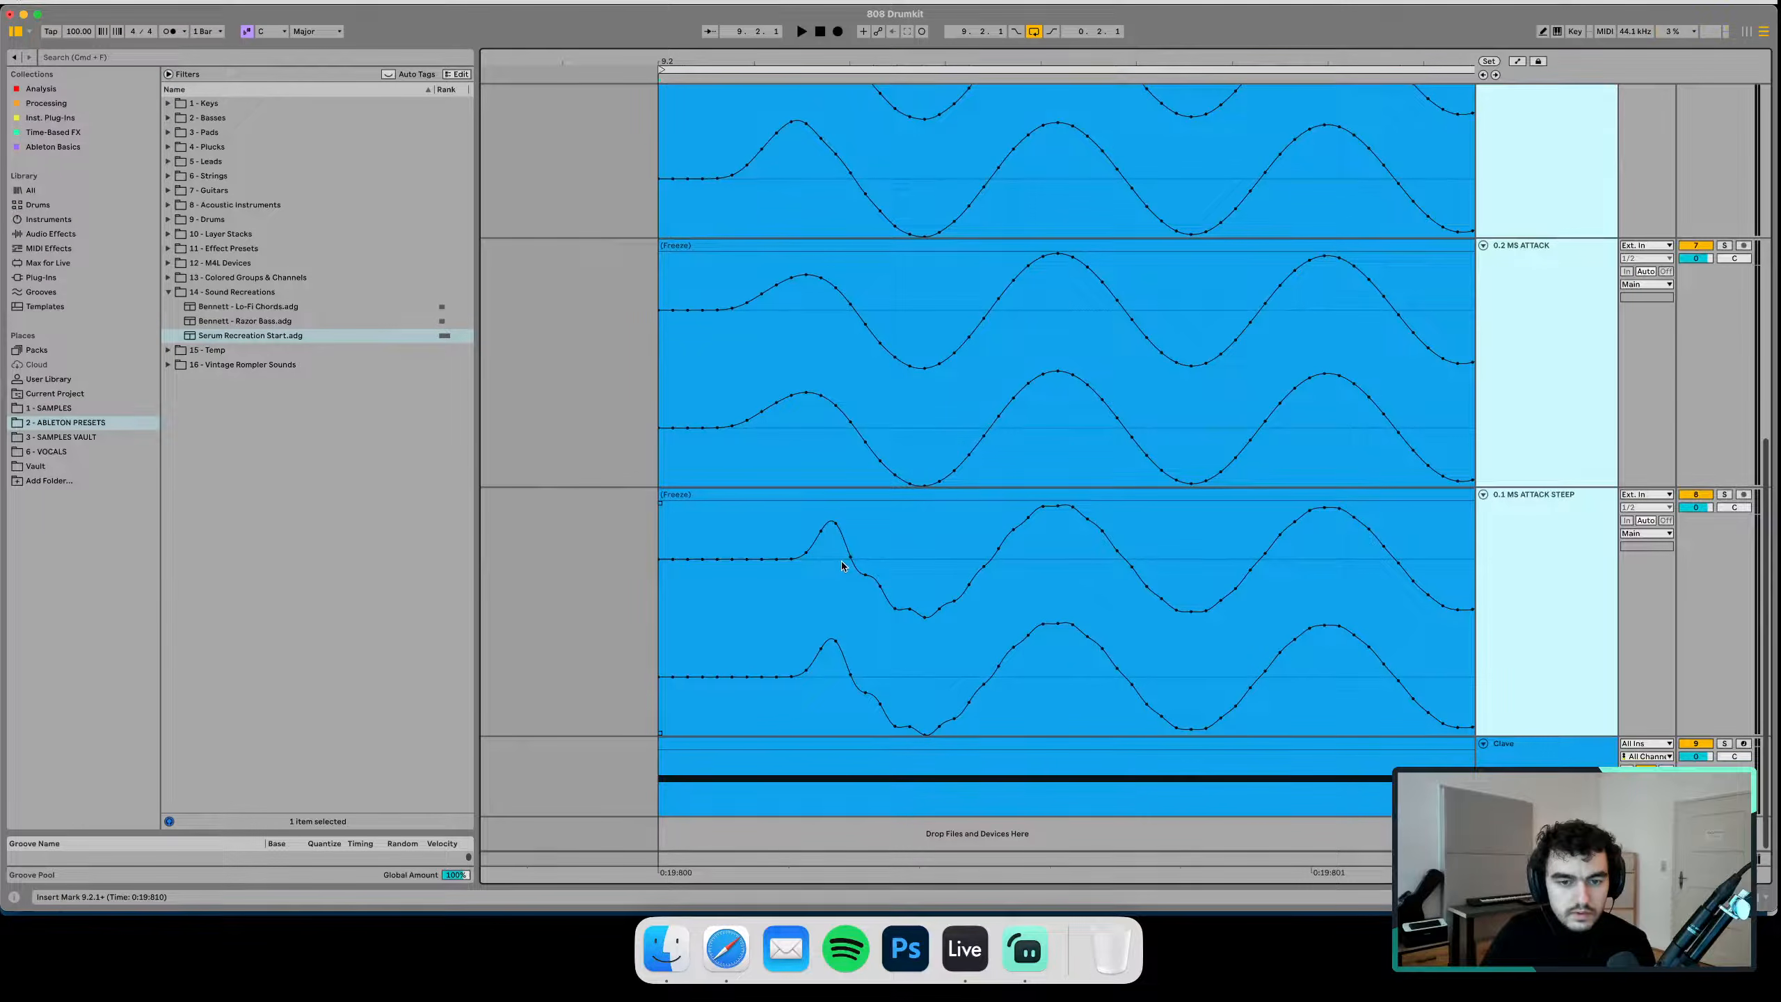
scroll(800, 492, "up", 2)
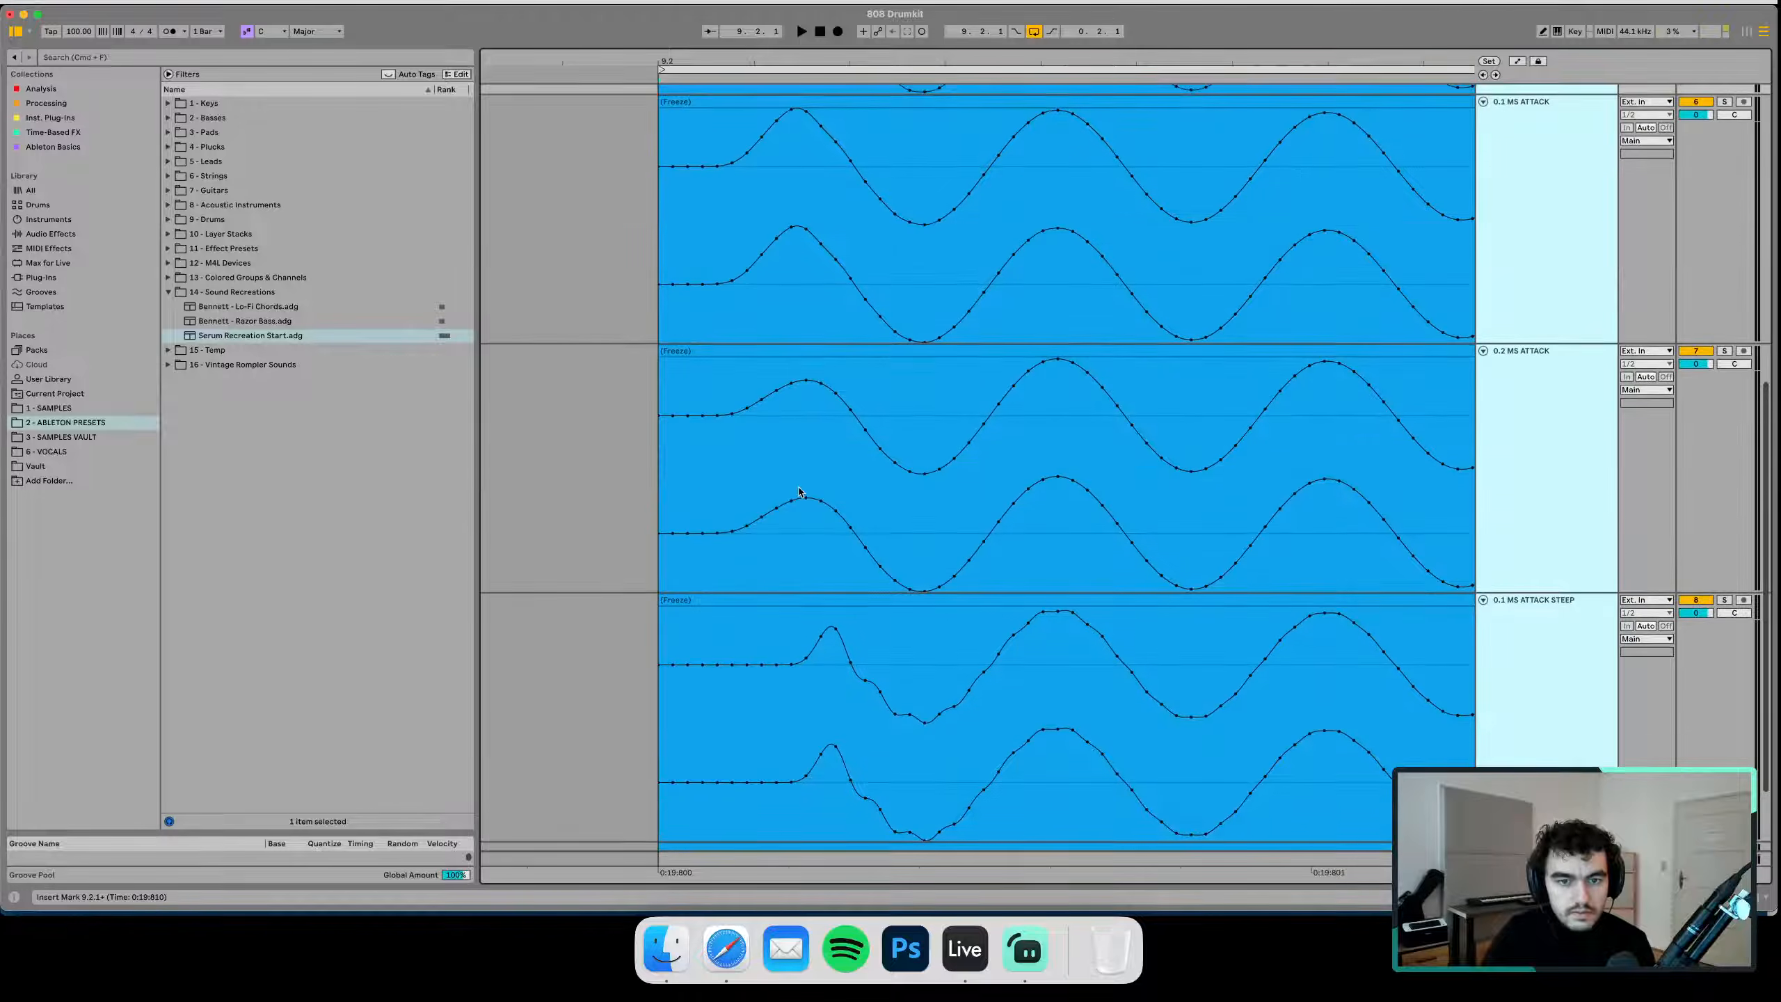
Enlarge the CL sample track so its waveform start can be examined in detail
scroll(799, 490, "up", 10)
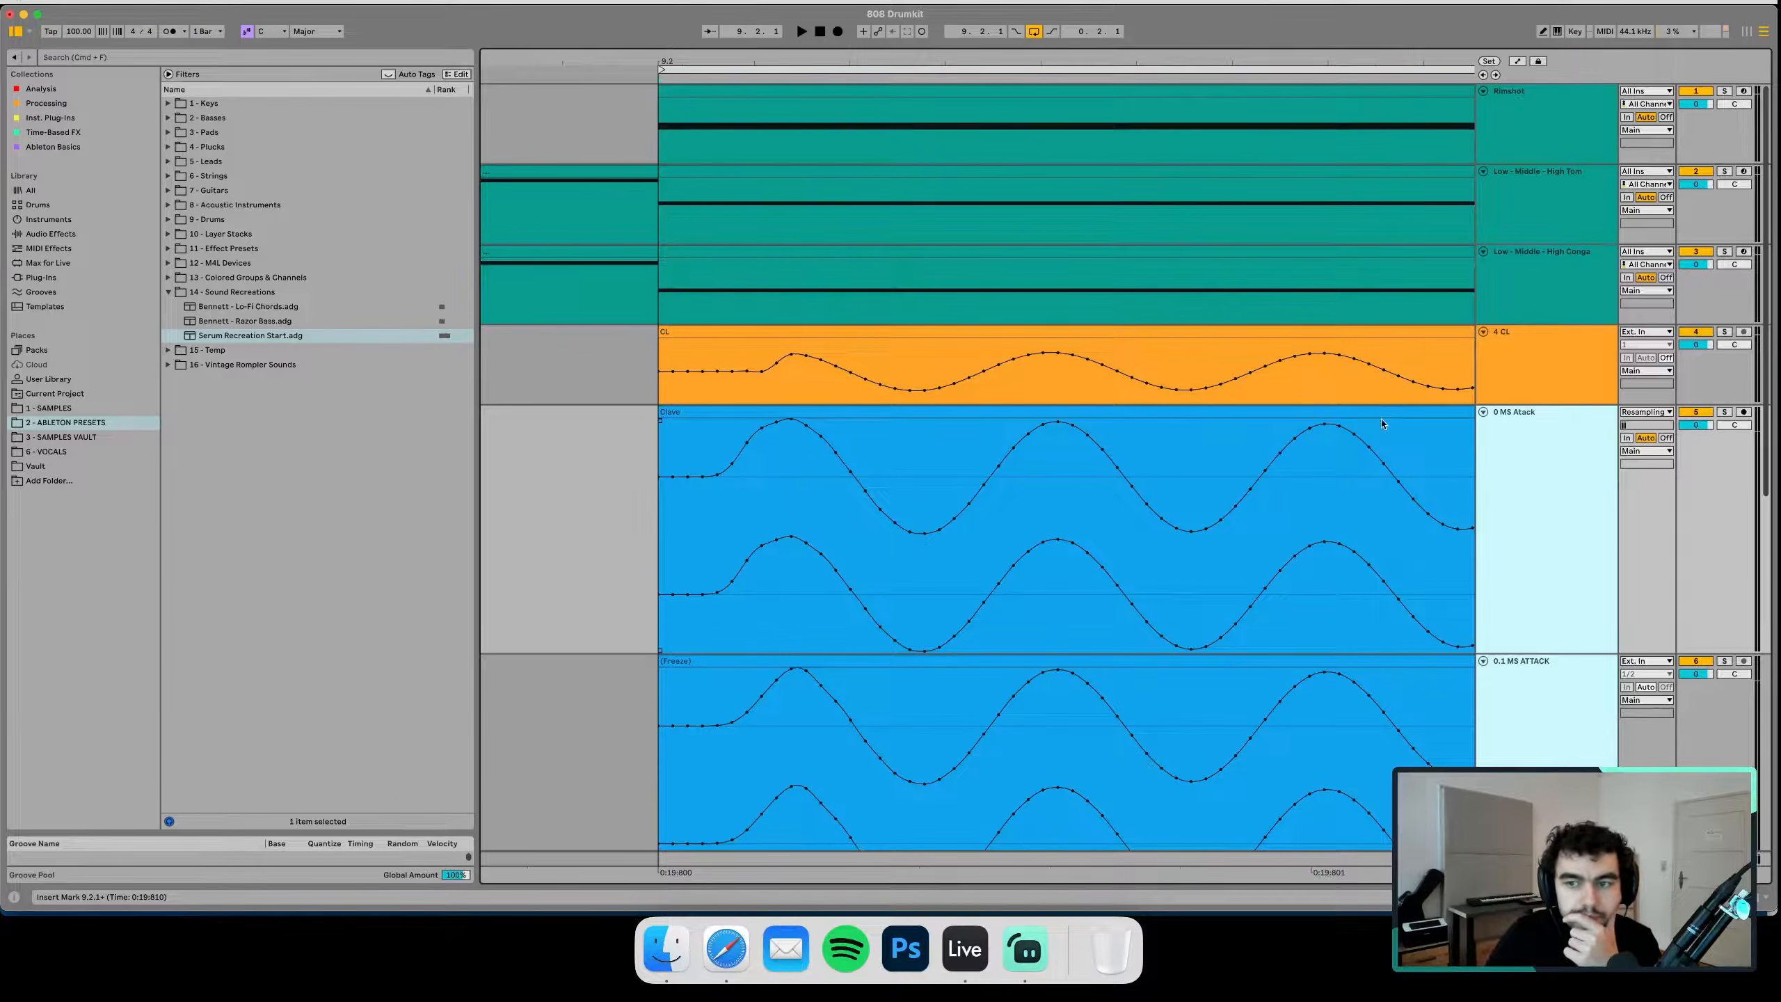
left_click_drag(1504, 404, 1504, 638)
scroll(899, 371, "down", 2)
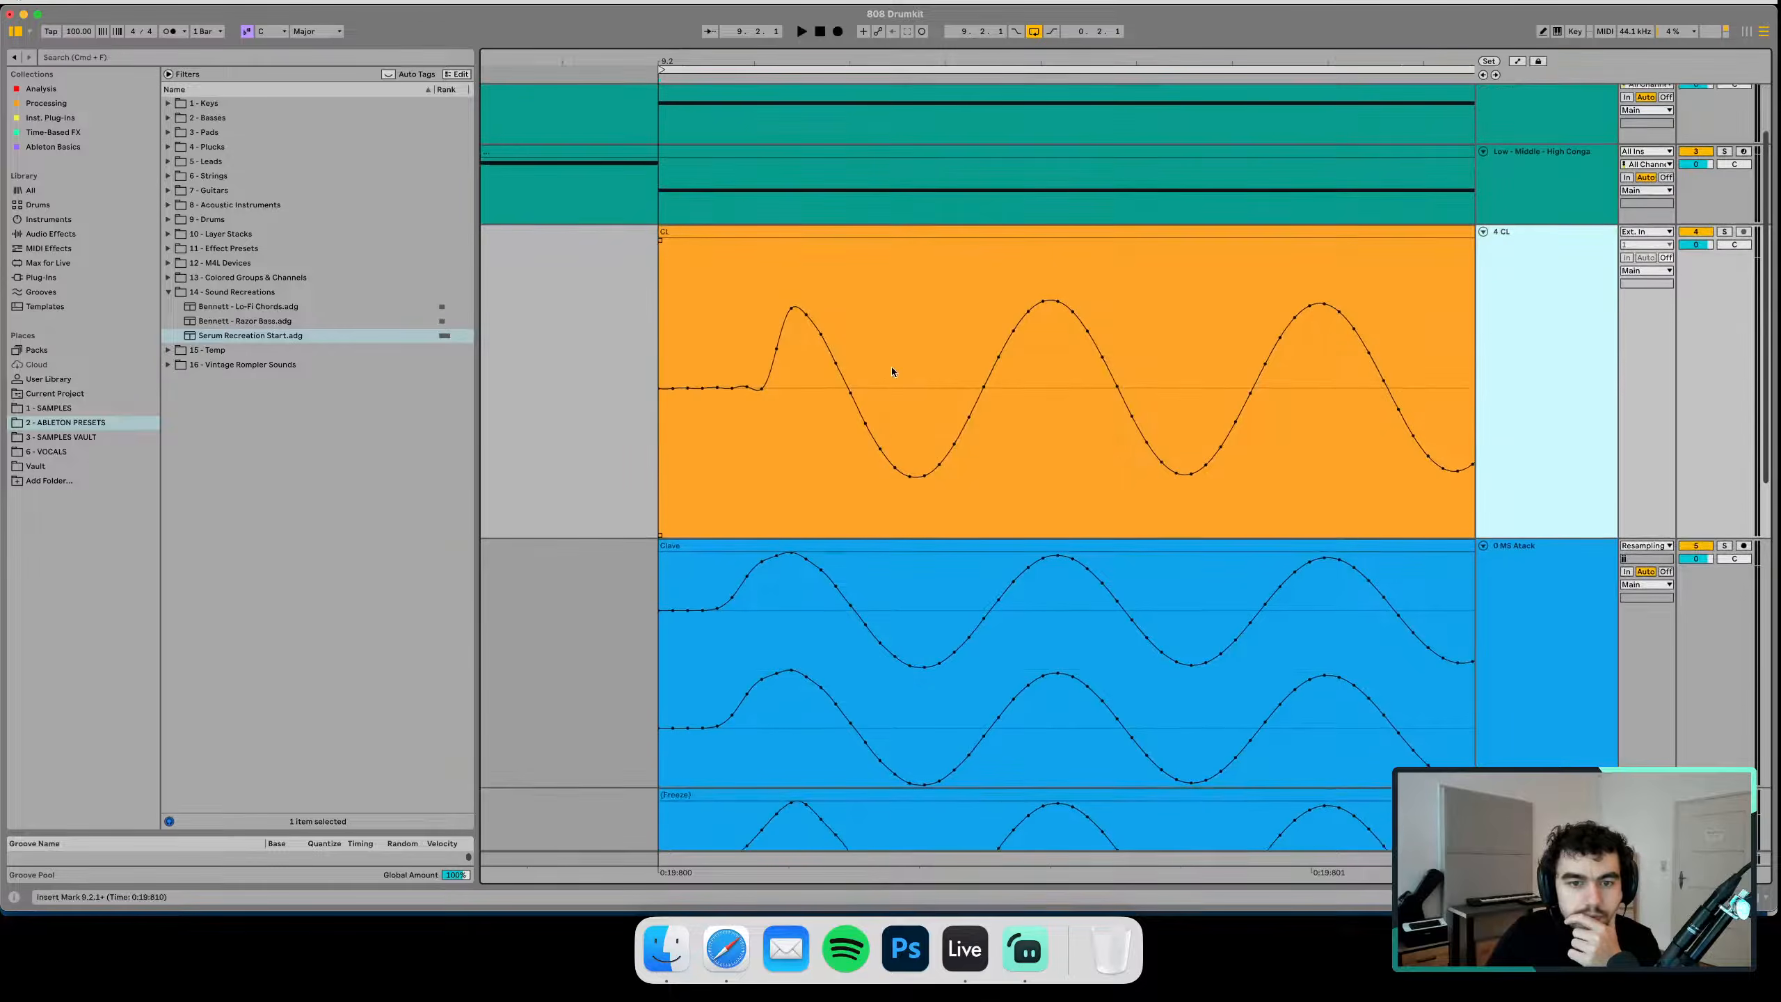
Compare the CL sample's first rise and peak with all four rendered attack waveforms
scroll(898, 372, "down", 10)
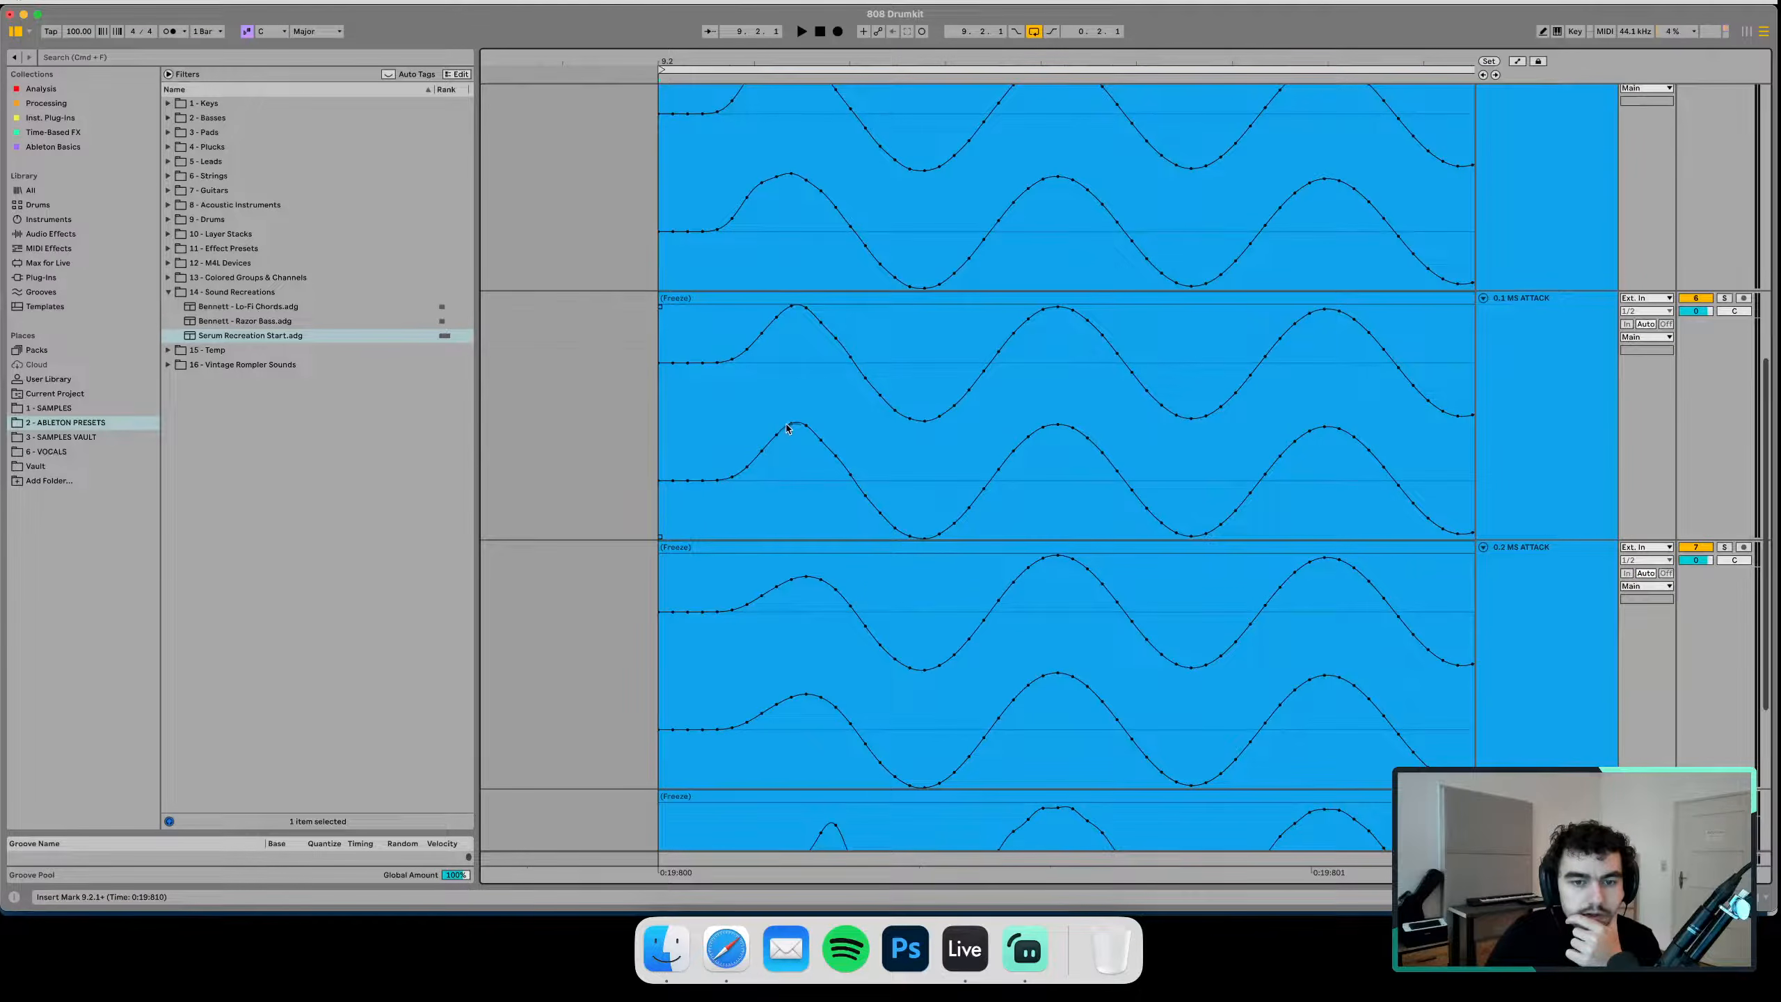
scroll(764, 414, "up", 3)
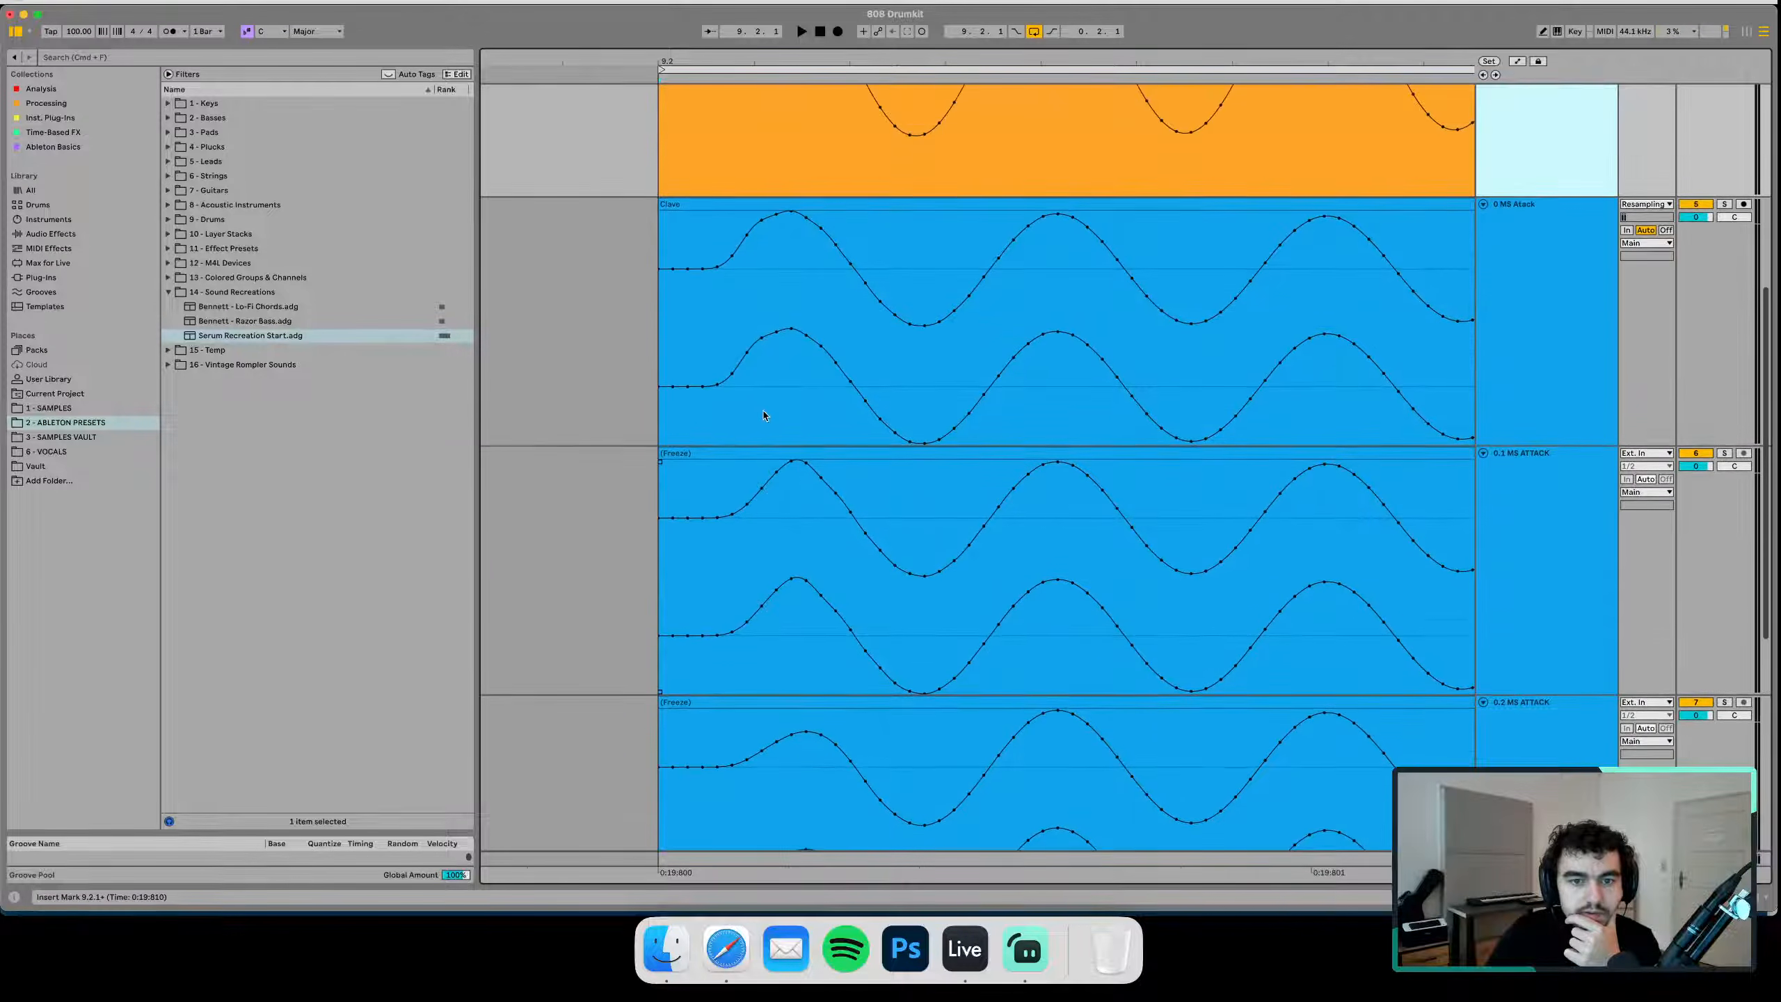
scroll(765, 414, "down", 8)
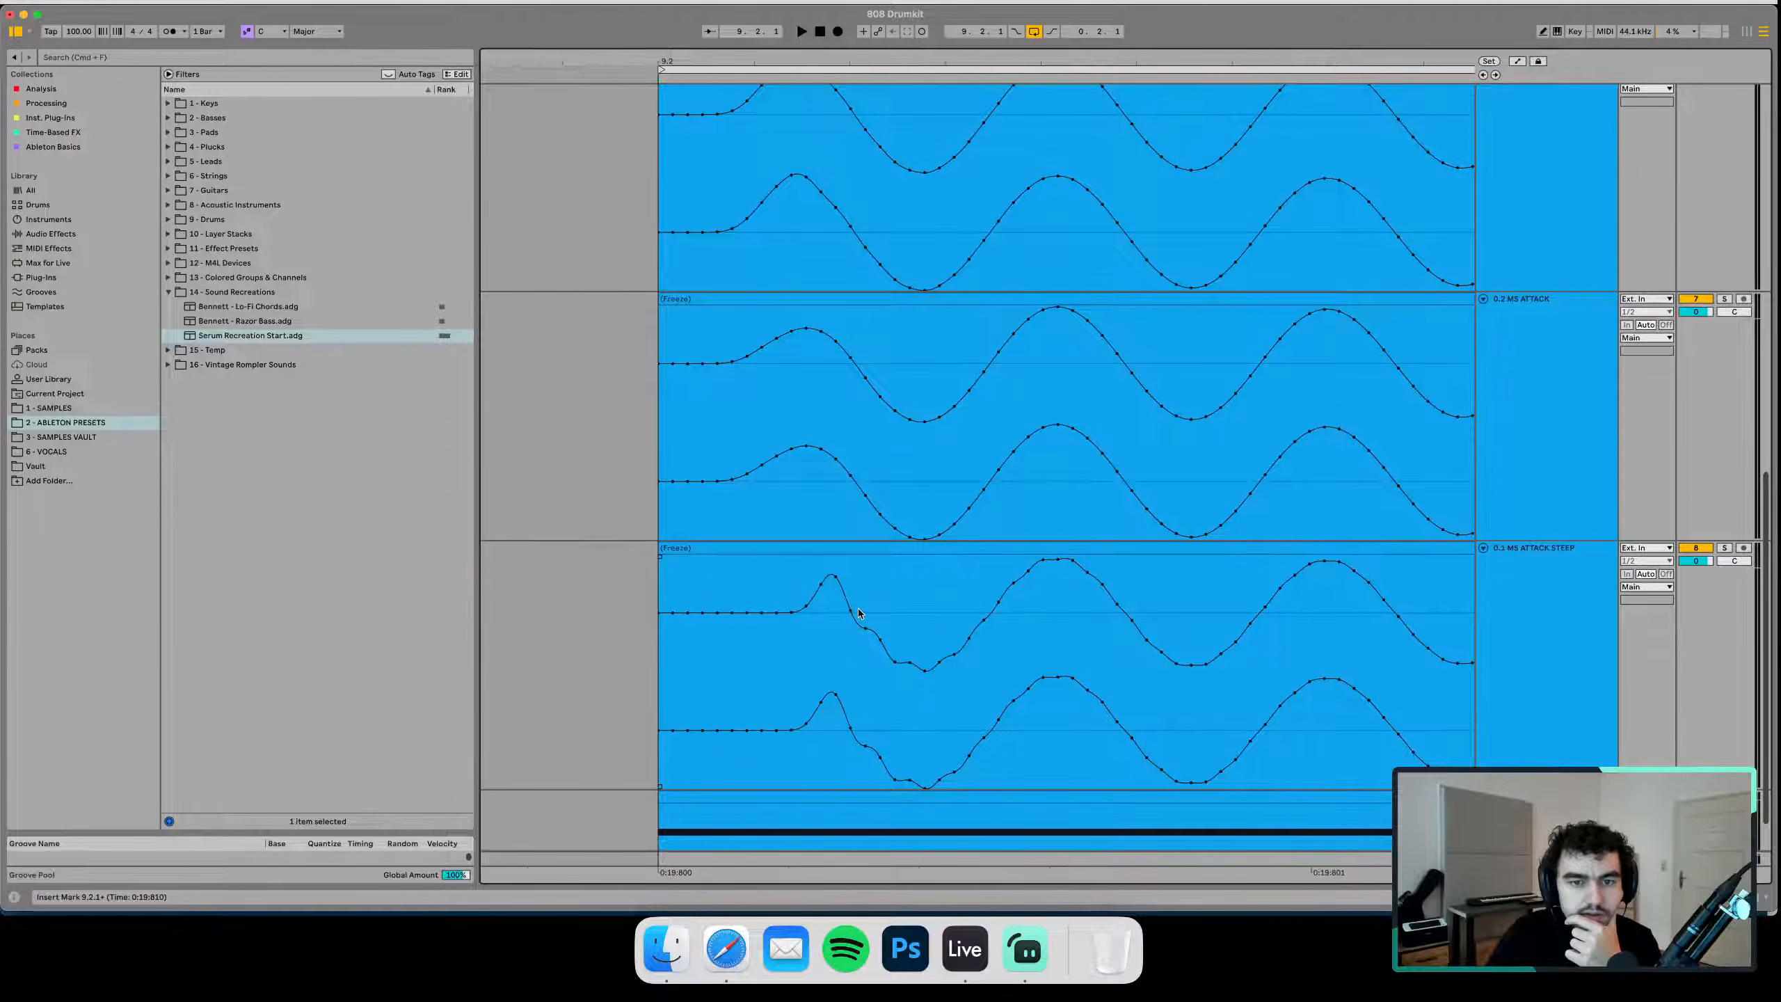
scroll(859, 611, "up", 8)
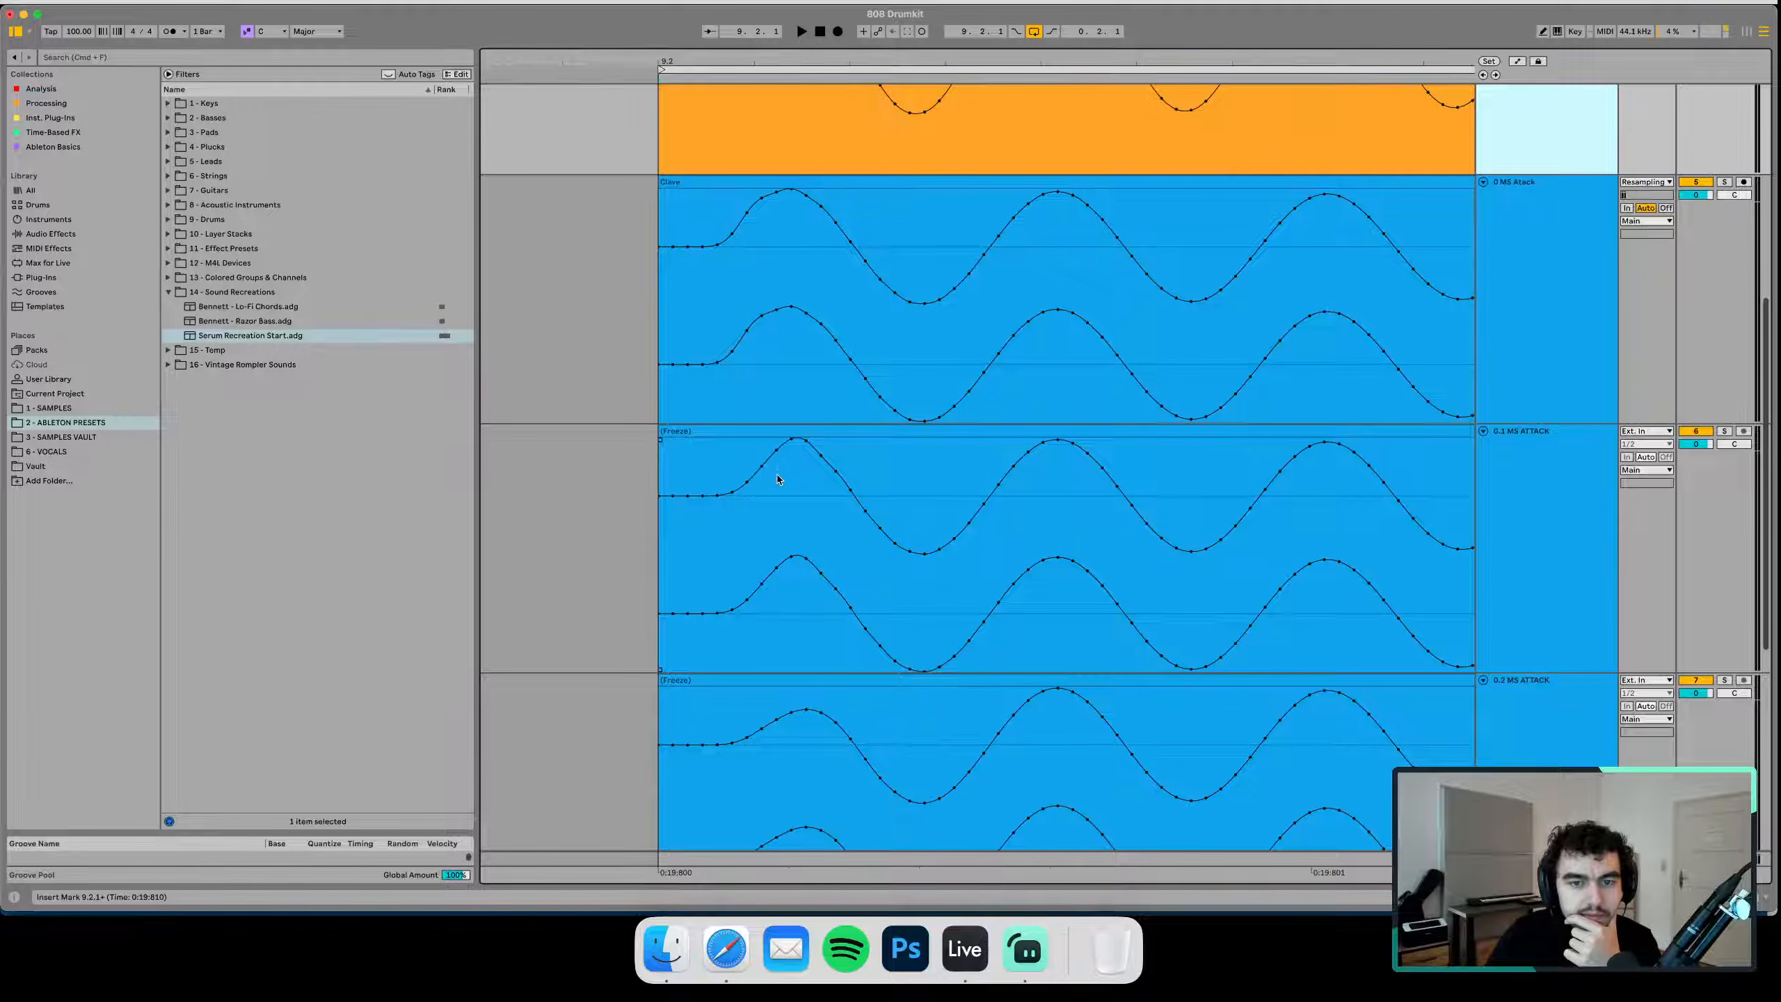
scroll(777, 482, "up", 4)
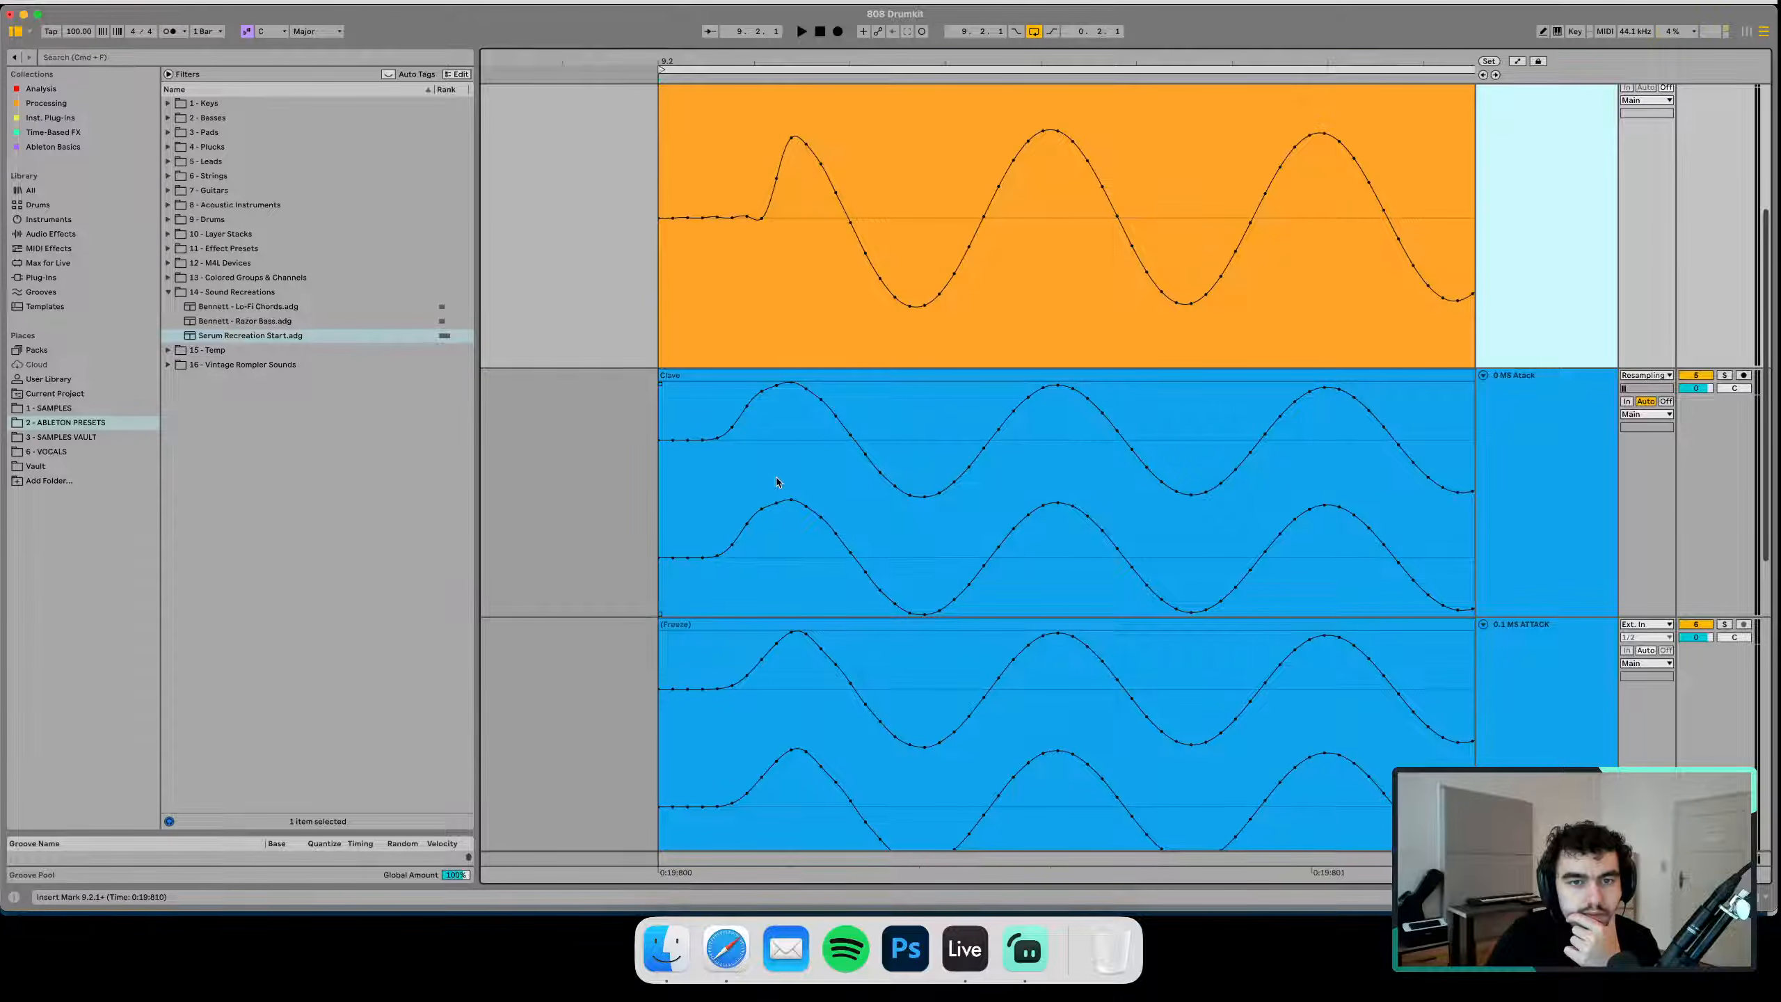
scroll(777, 481, "down", 5)
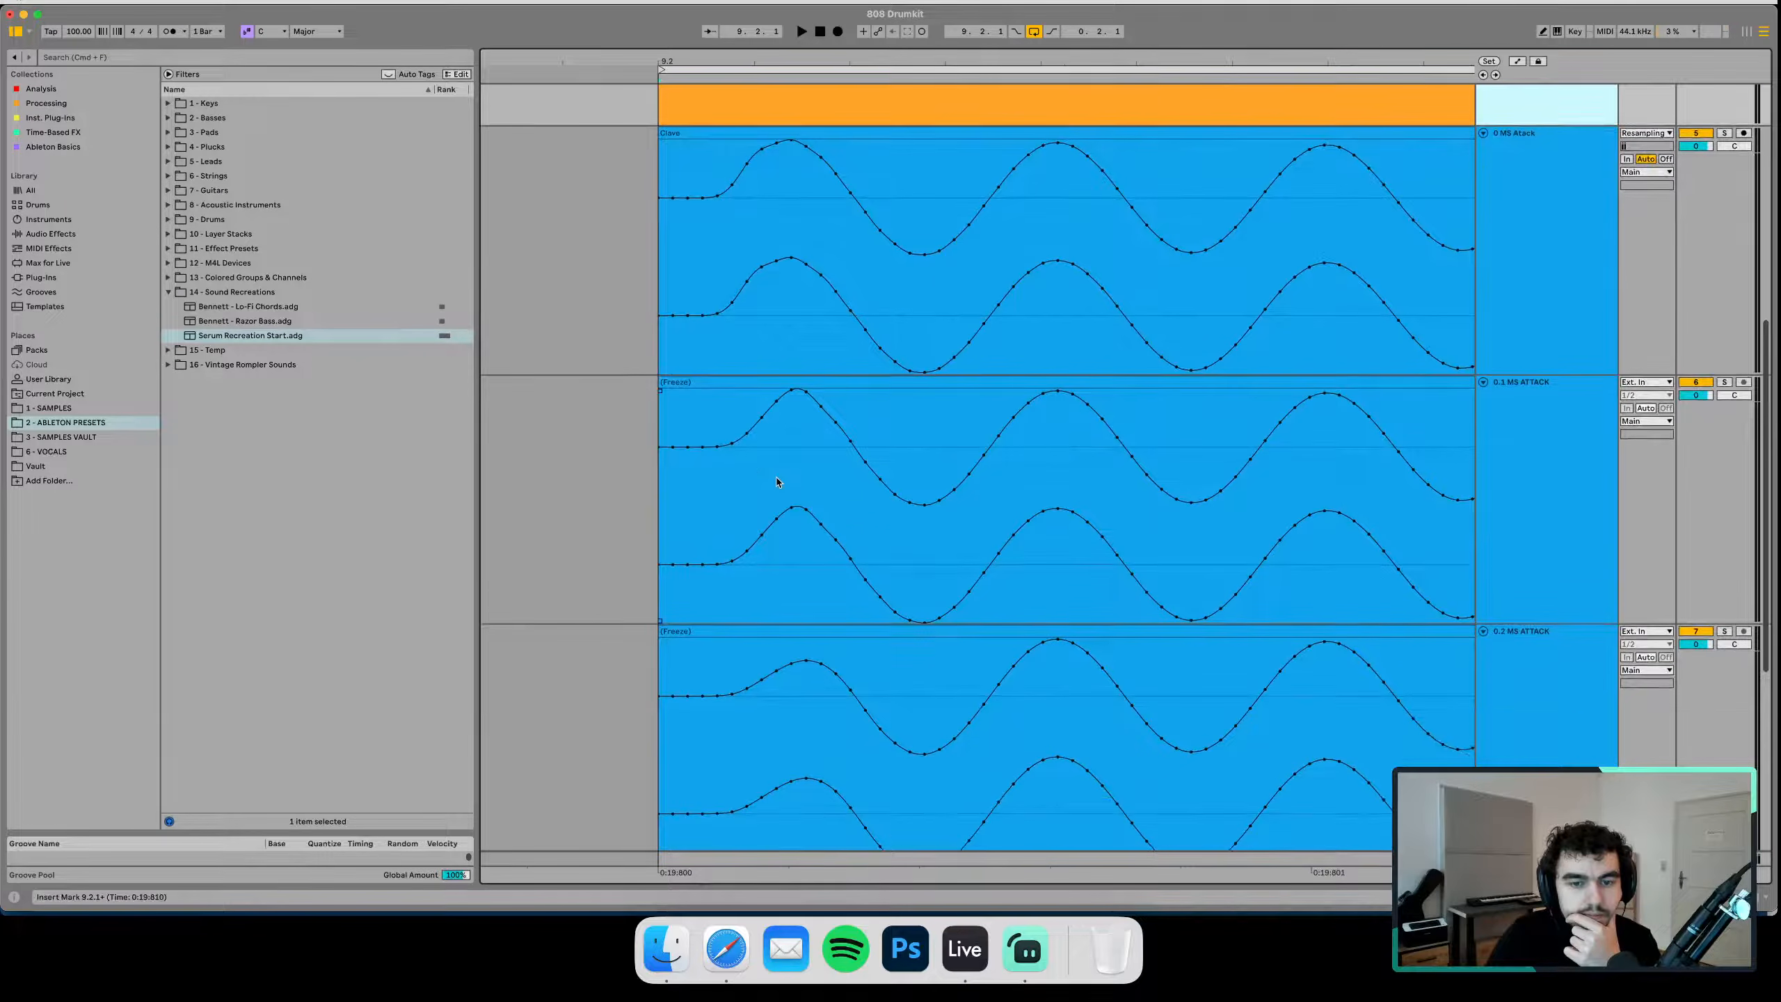
scroll(777, 482, "down", 8)
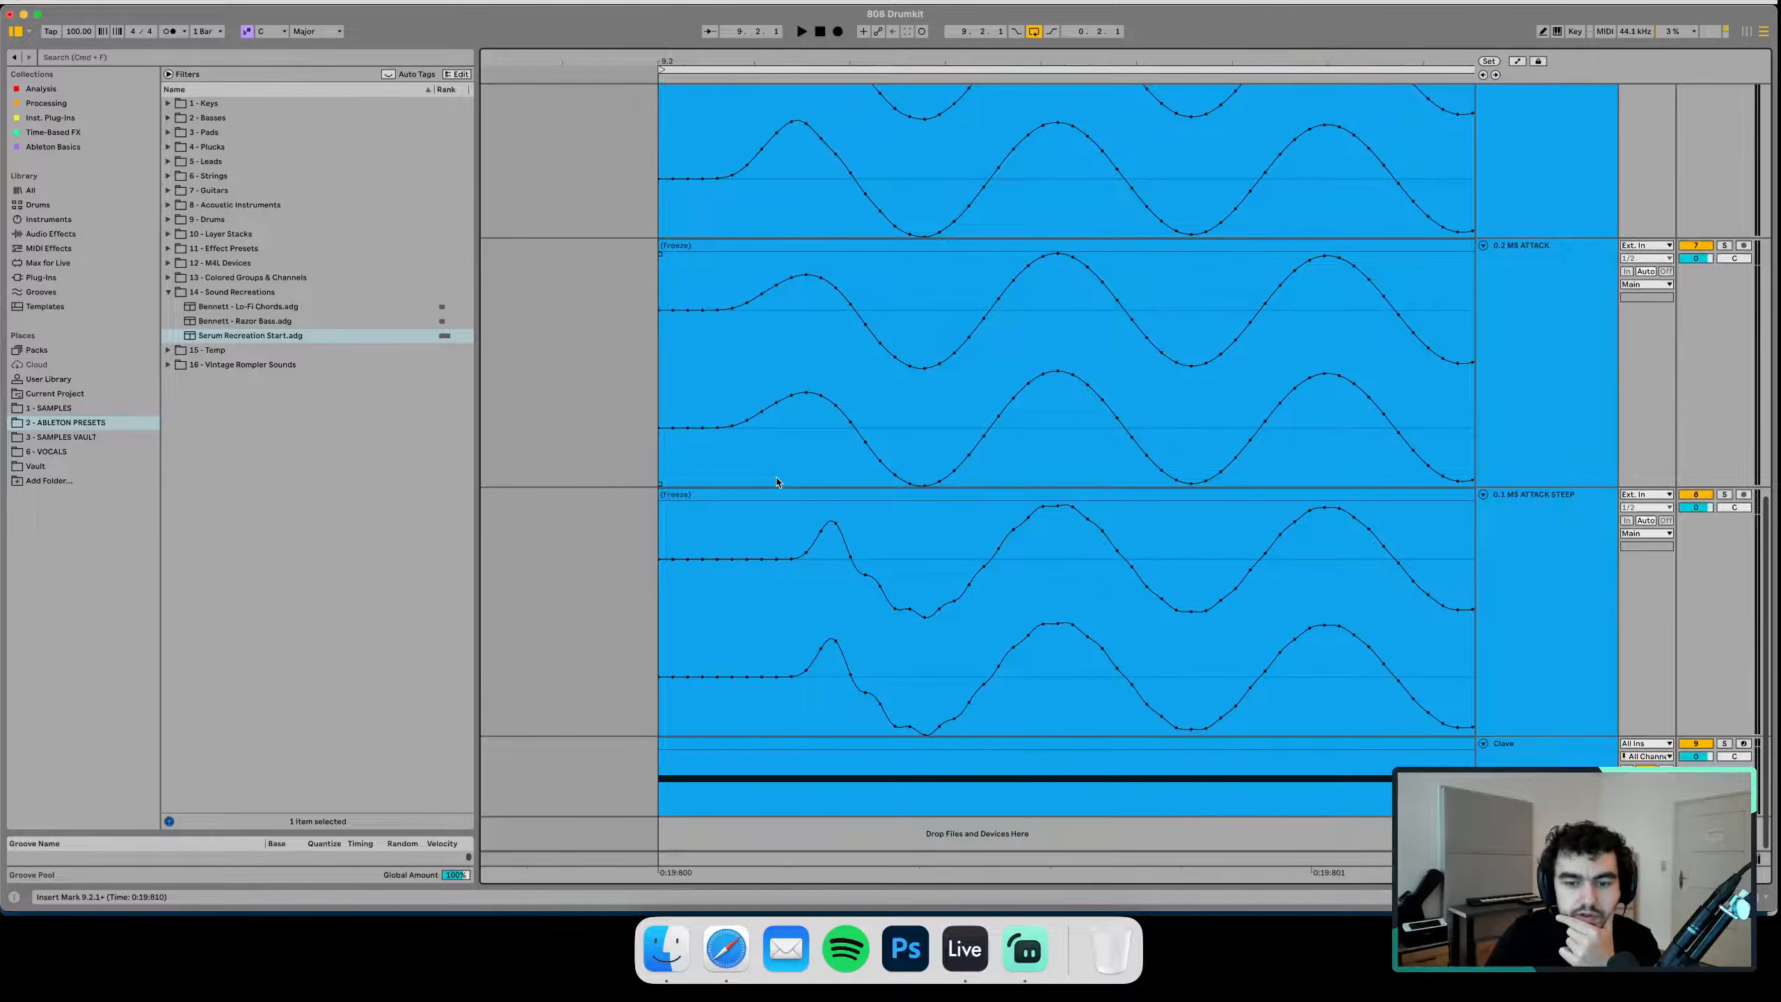
scroll(774, 482, "up", 12)
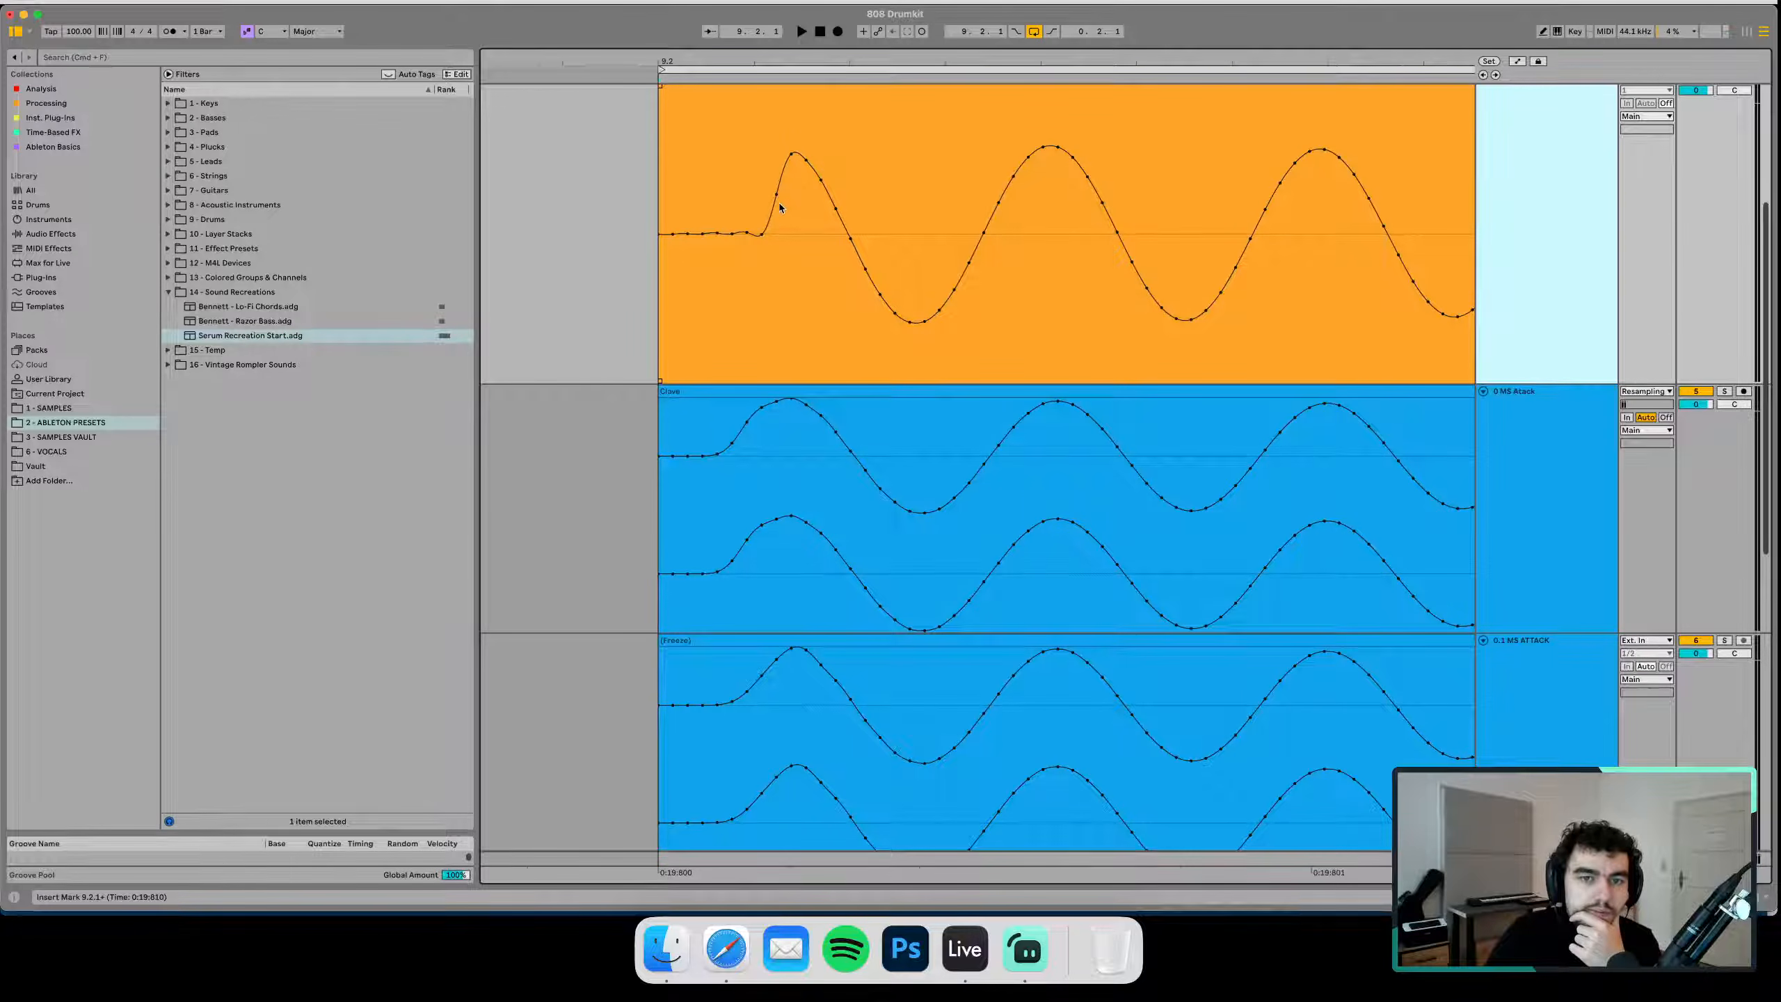
scroll(755, 428, "down", 8)
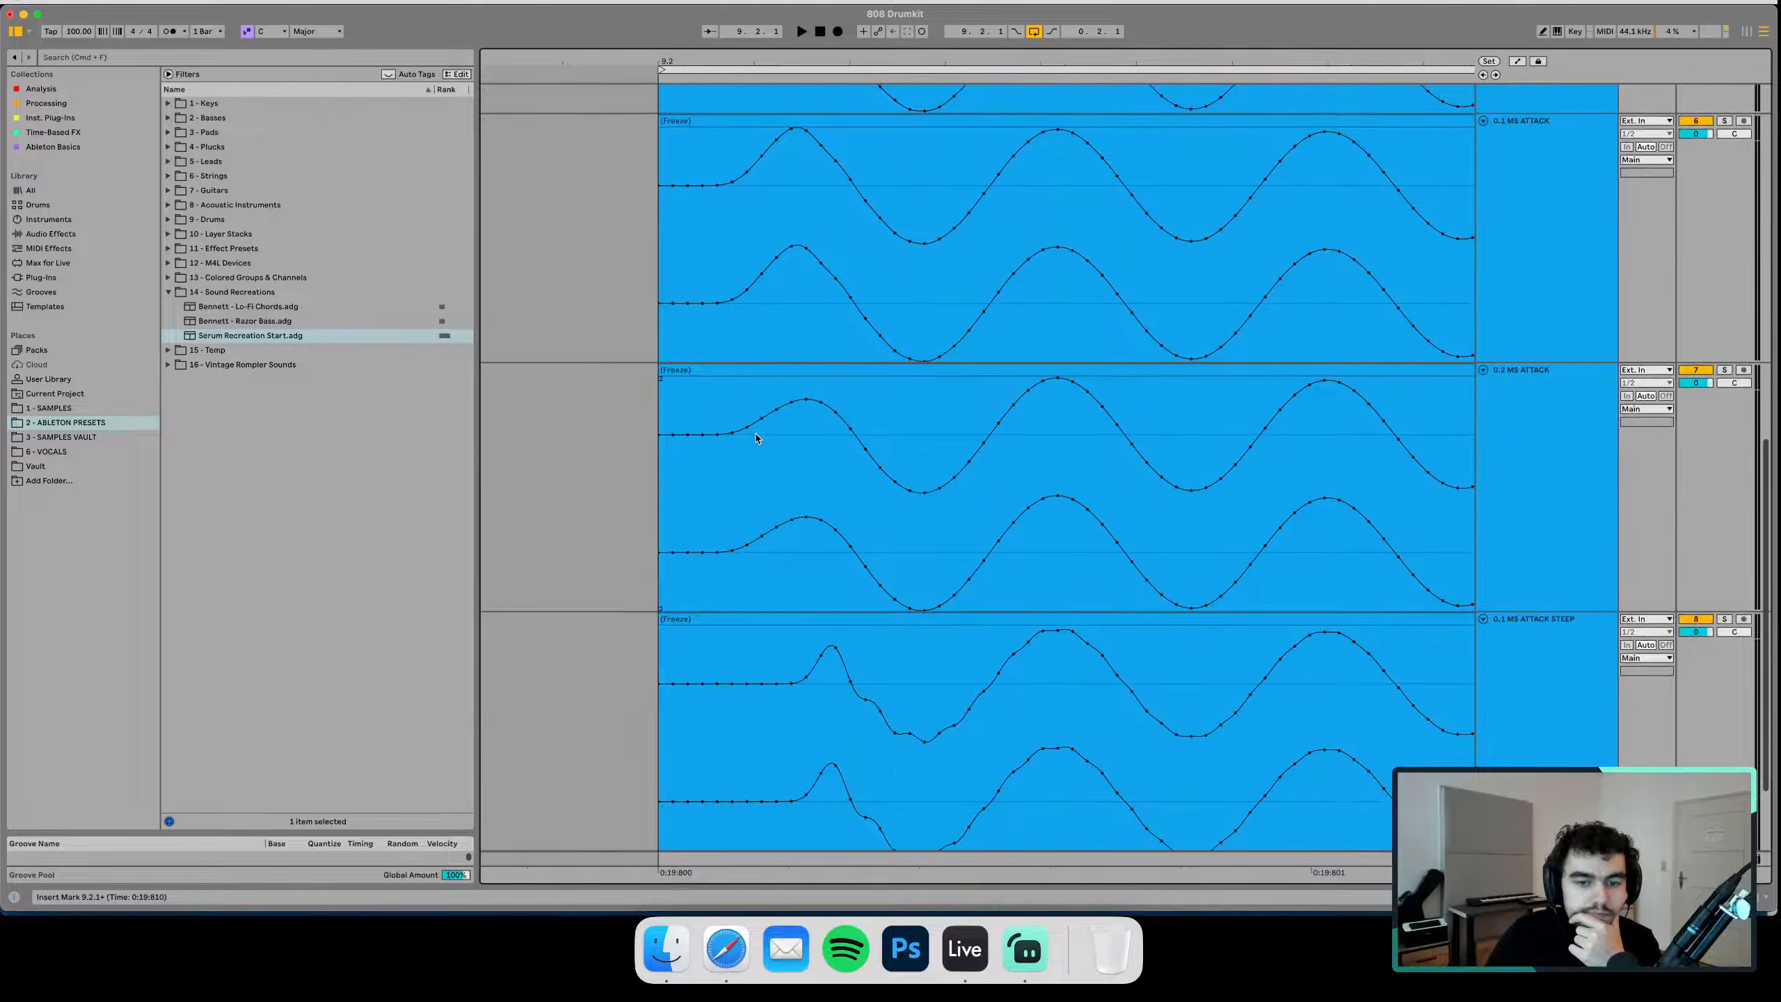
scroll(756, 438, "up", 8)
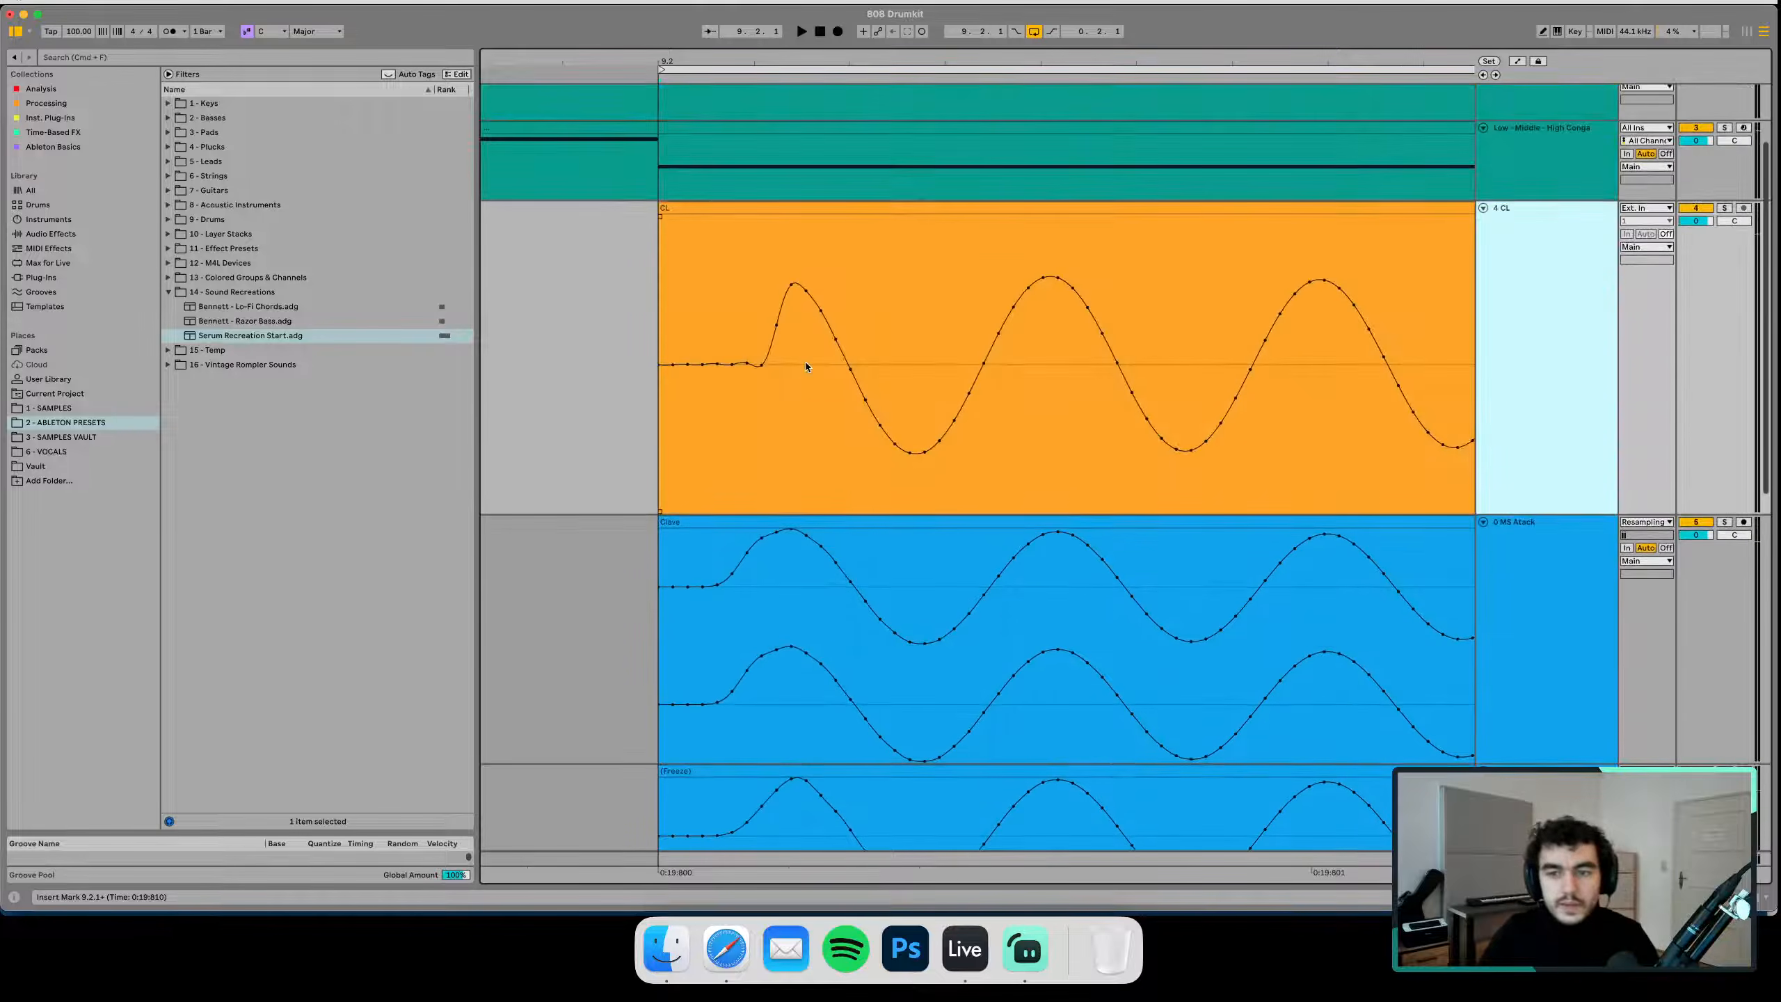
Fit the track heights to the view and set the remaining Clave track's Serum Envelope 1 attack to 0.1 ms
key("h")
double_click(1533, 744)
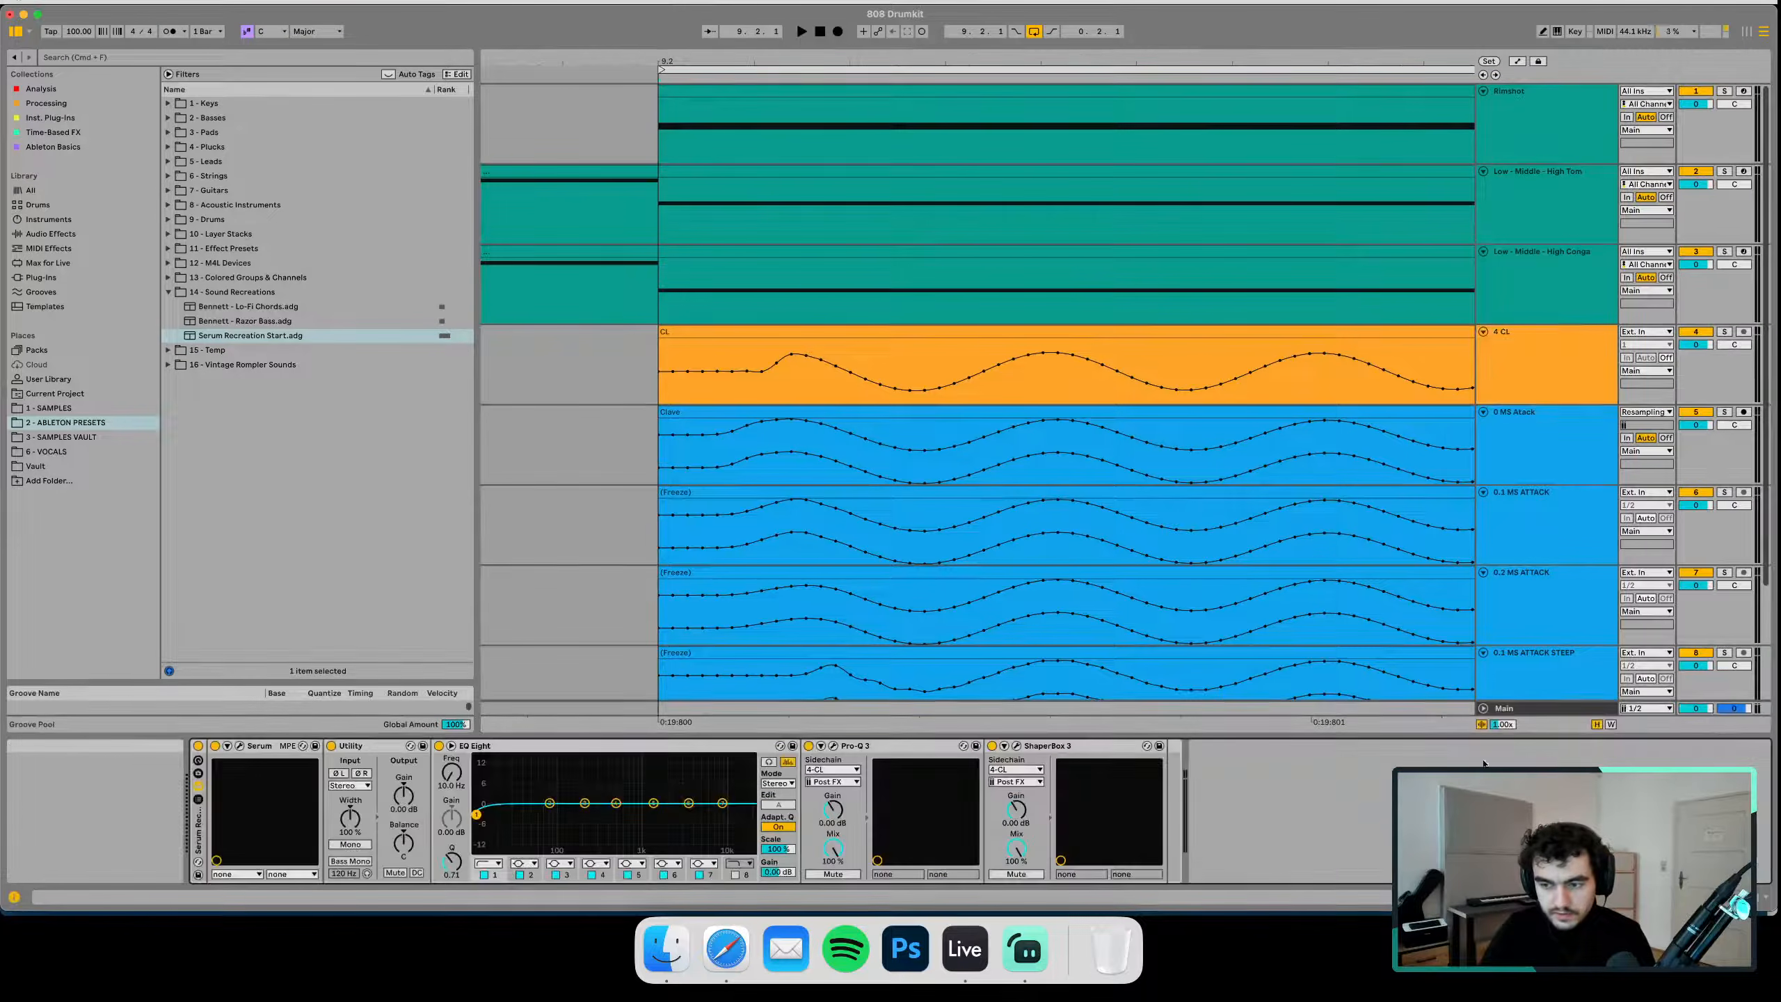
left_click(240, 745)
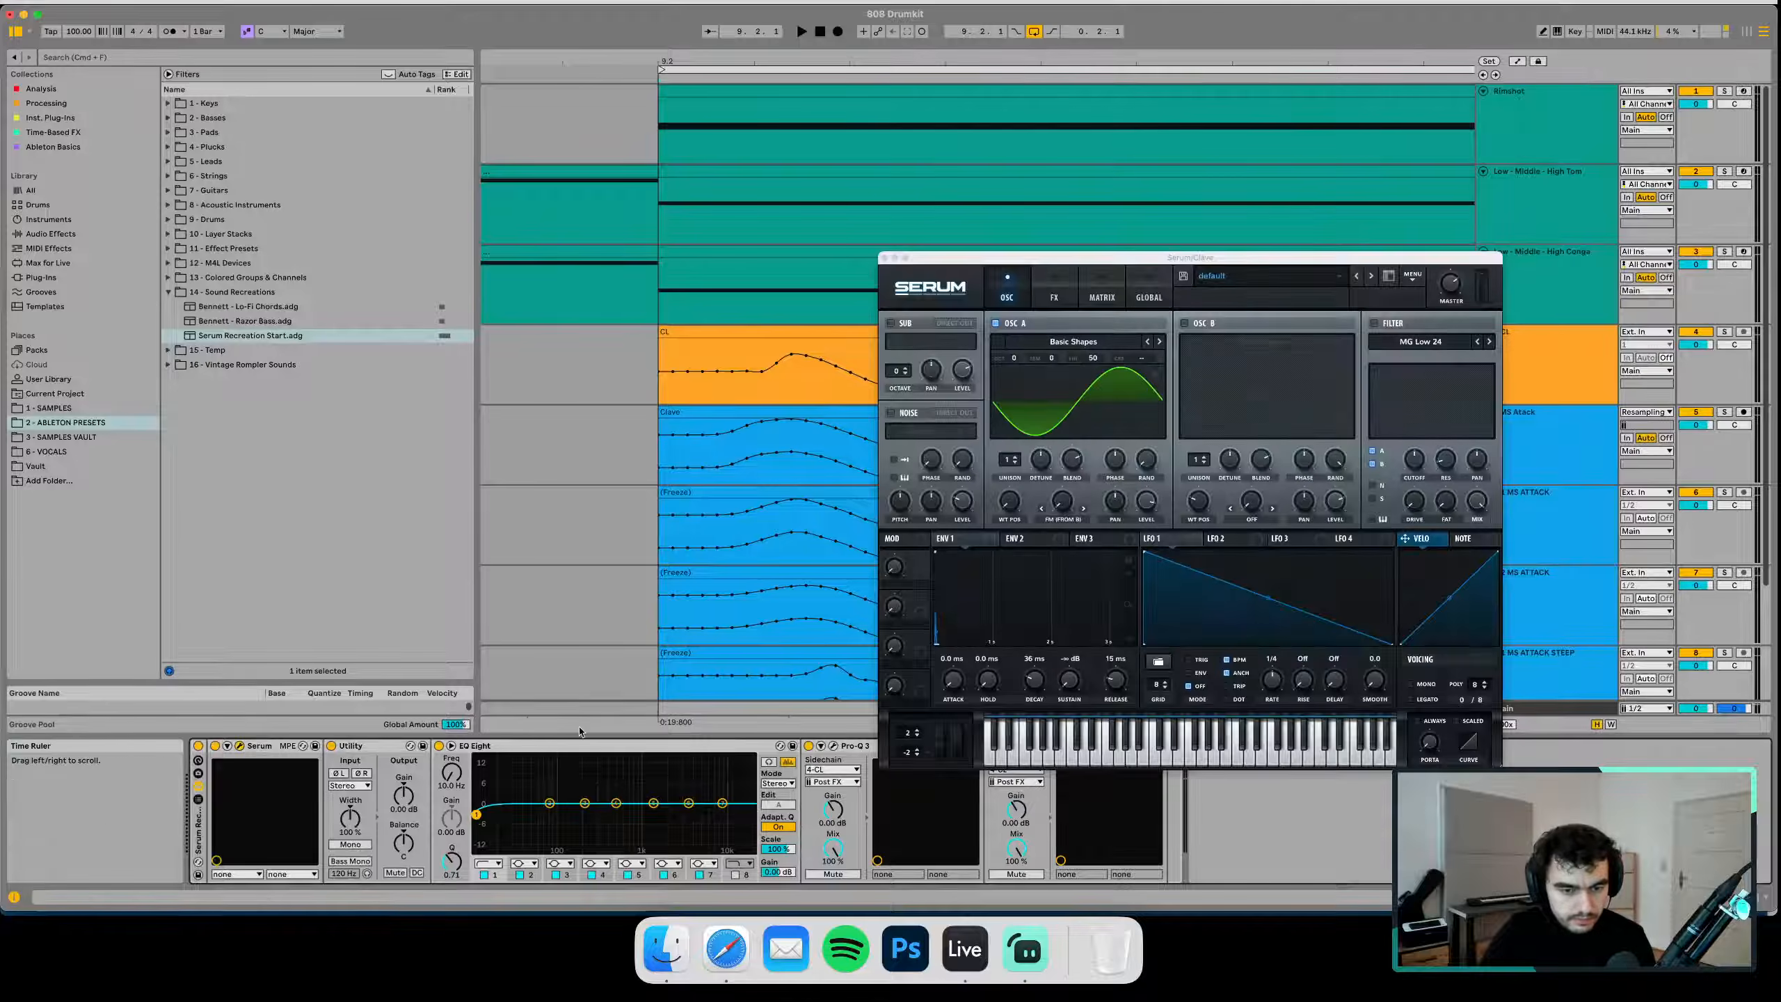
left_click_drag(954, 676, 958, 732)
Close Serum, zoom out around 9.2, and compare the CL sample with the Clave track by soloing and playing each
left_click(863, 247)
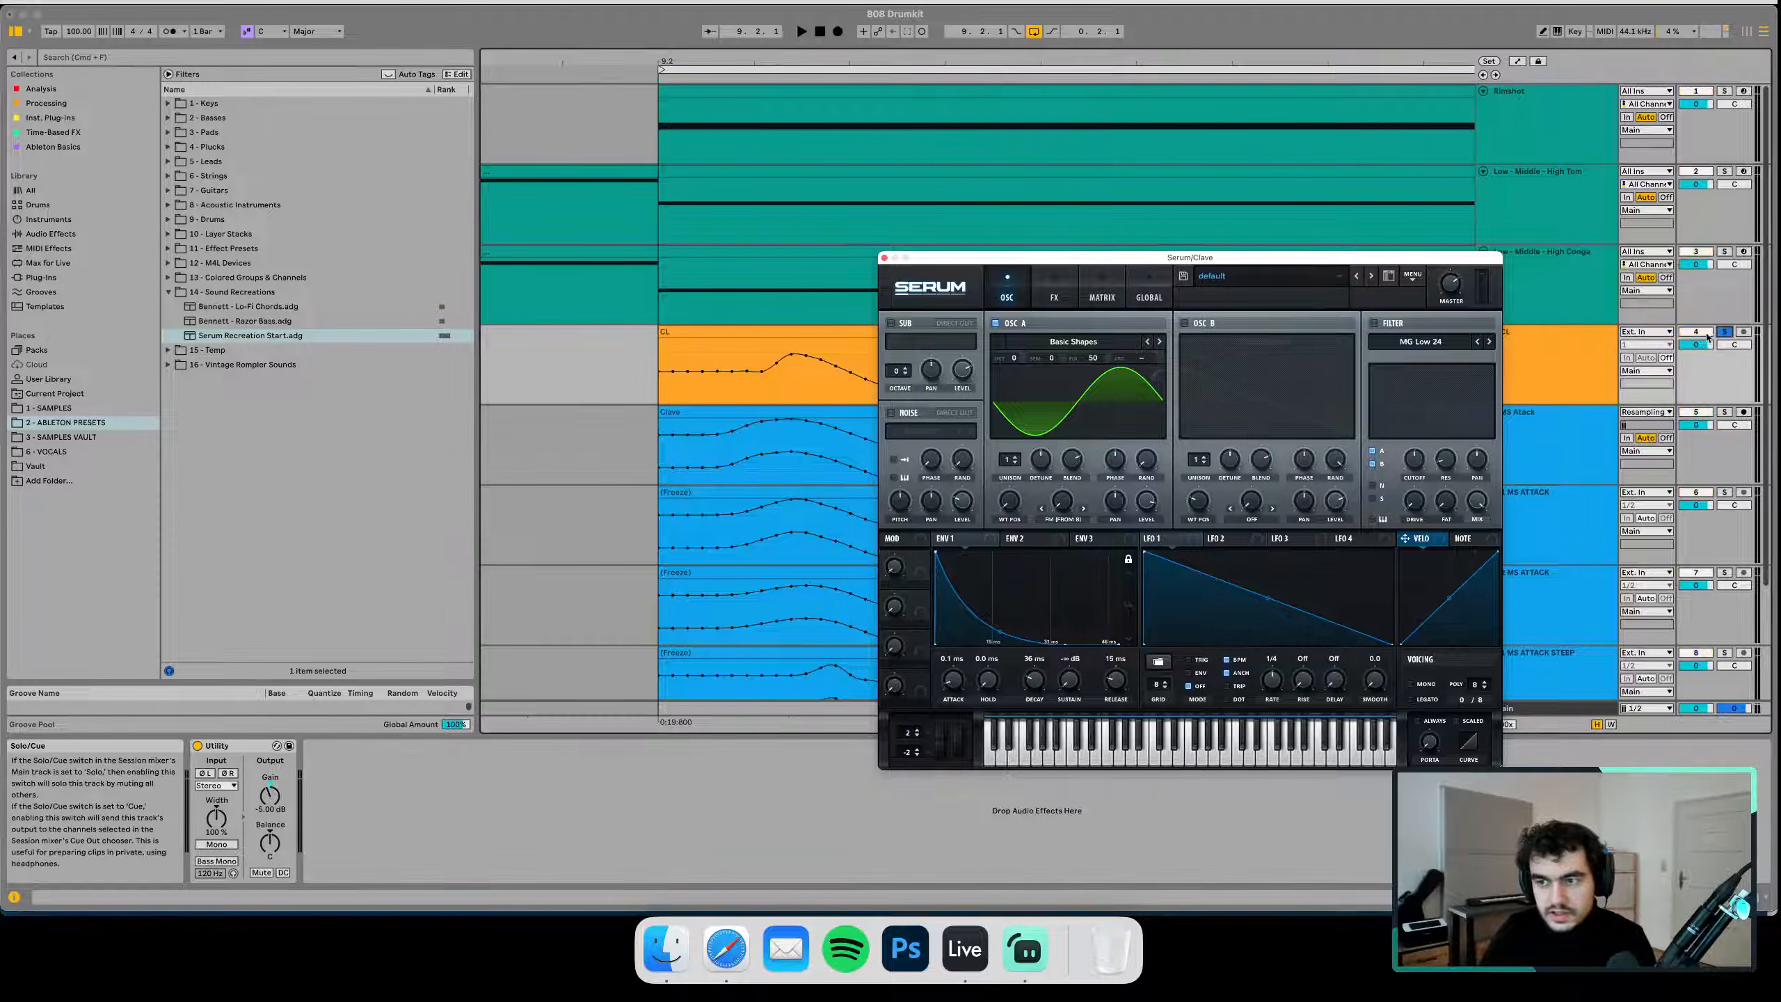
left_click(884, 258)
left_click_drag(754, 60, 752, 15)
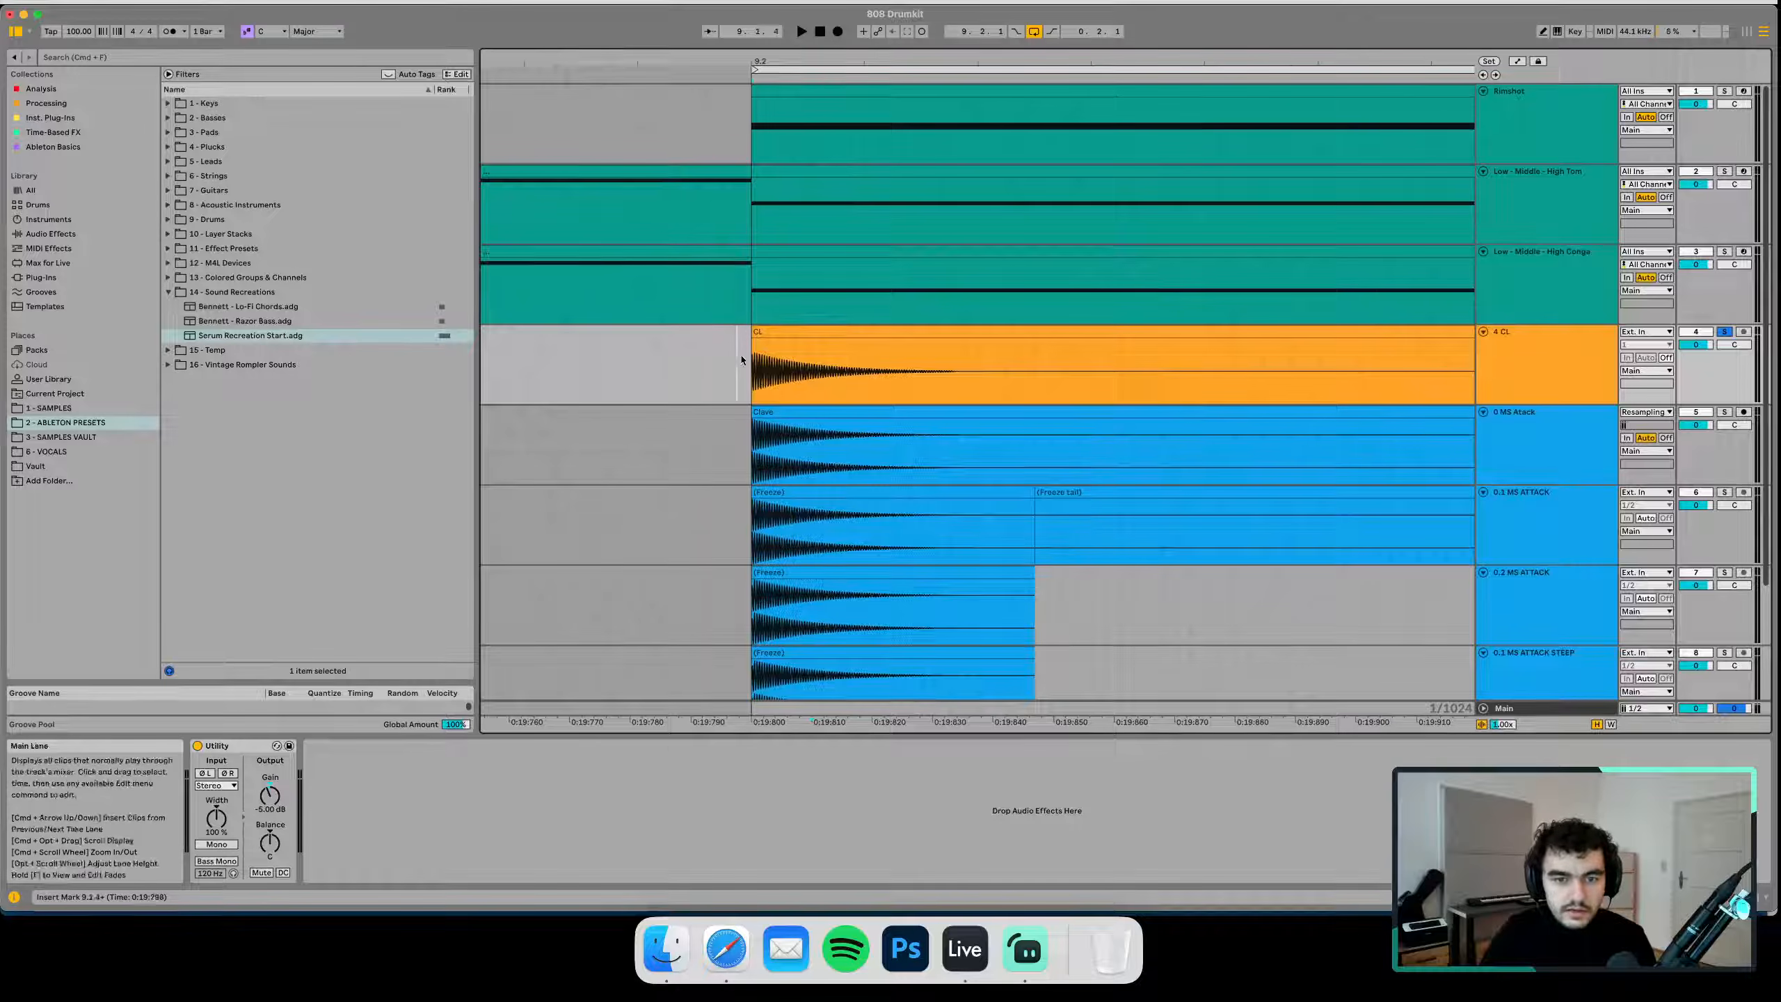
scroll(1711, 597, "down", 3)
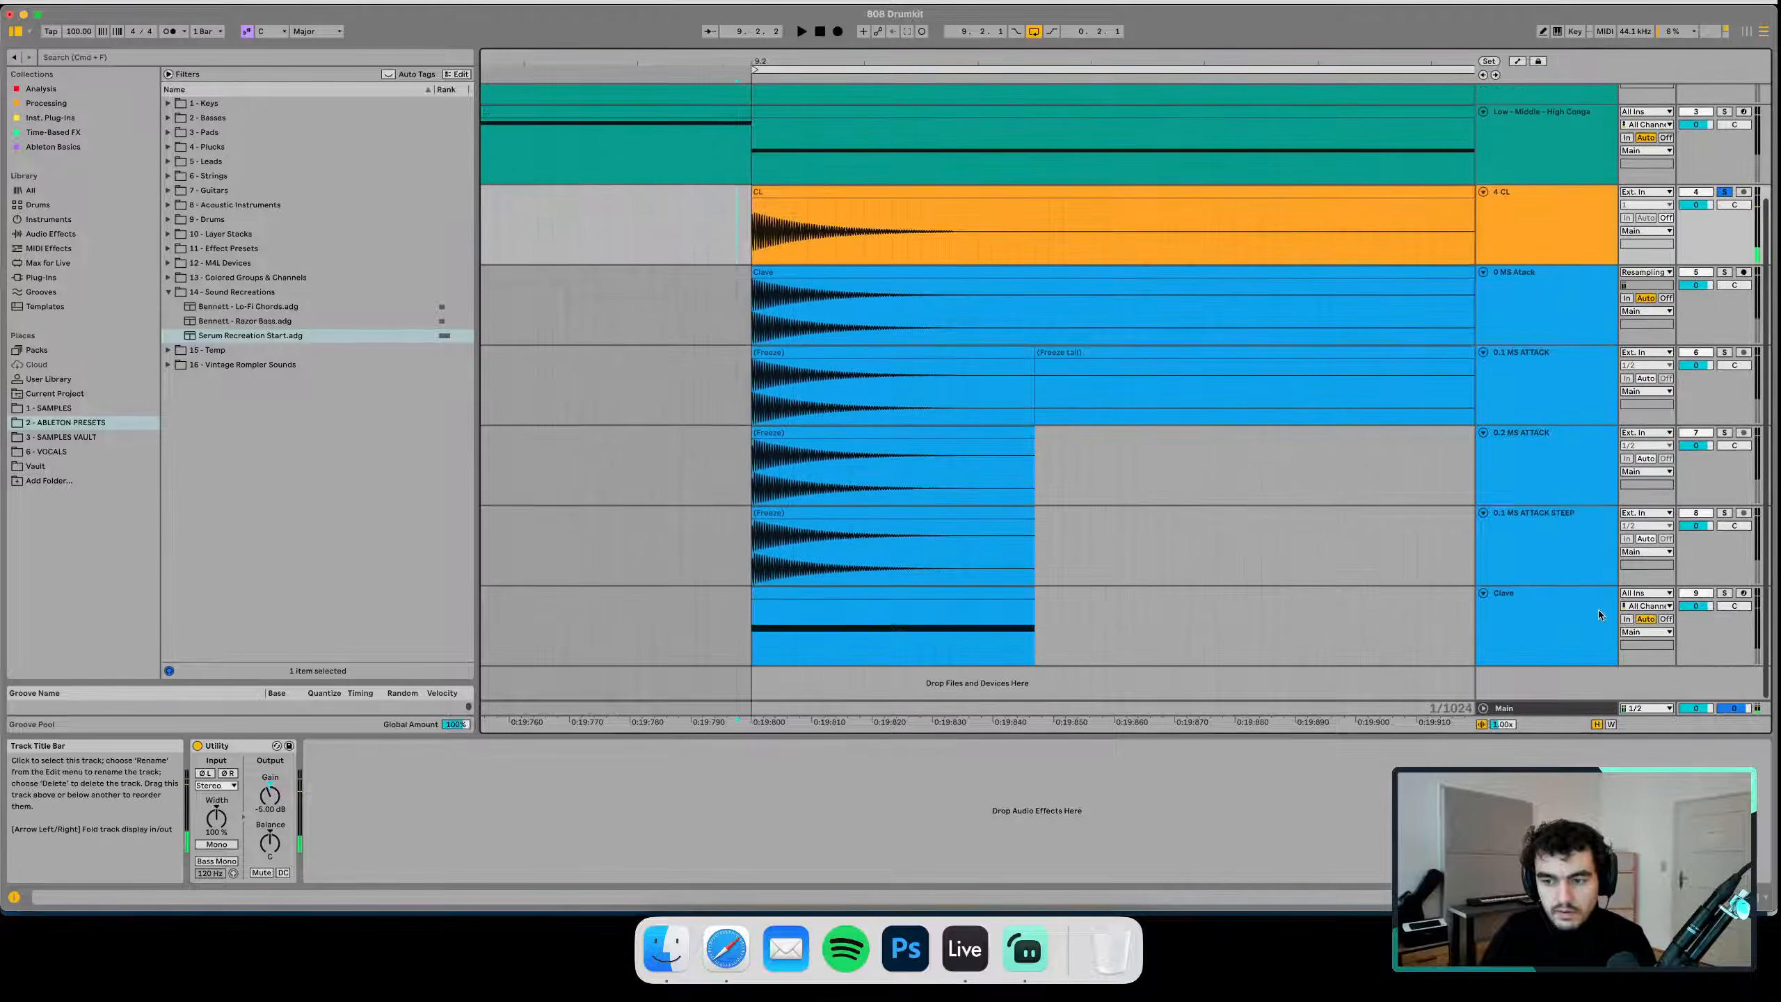
left_click(1724, 592)
key("space")
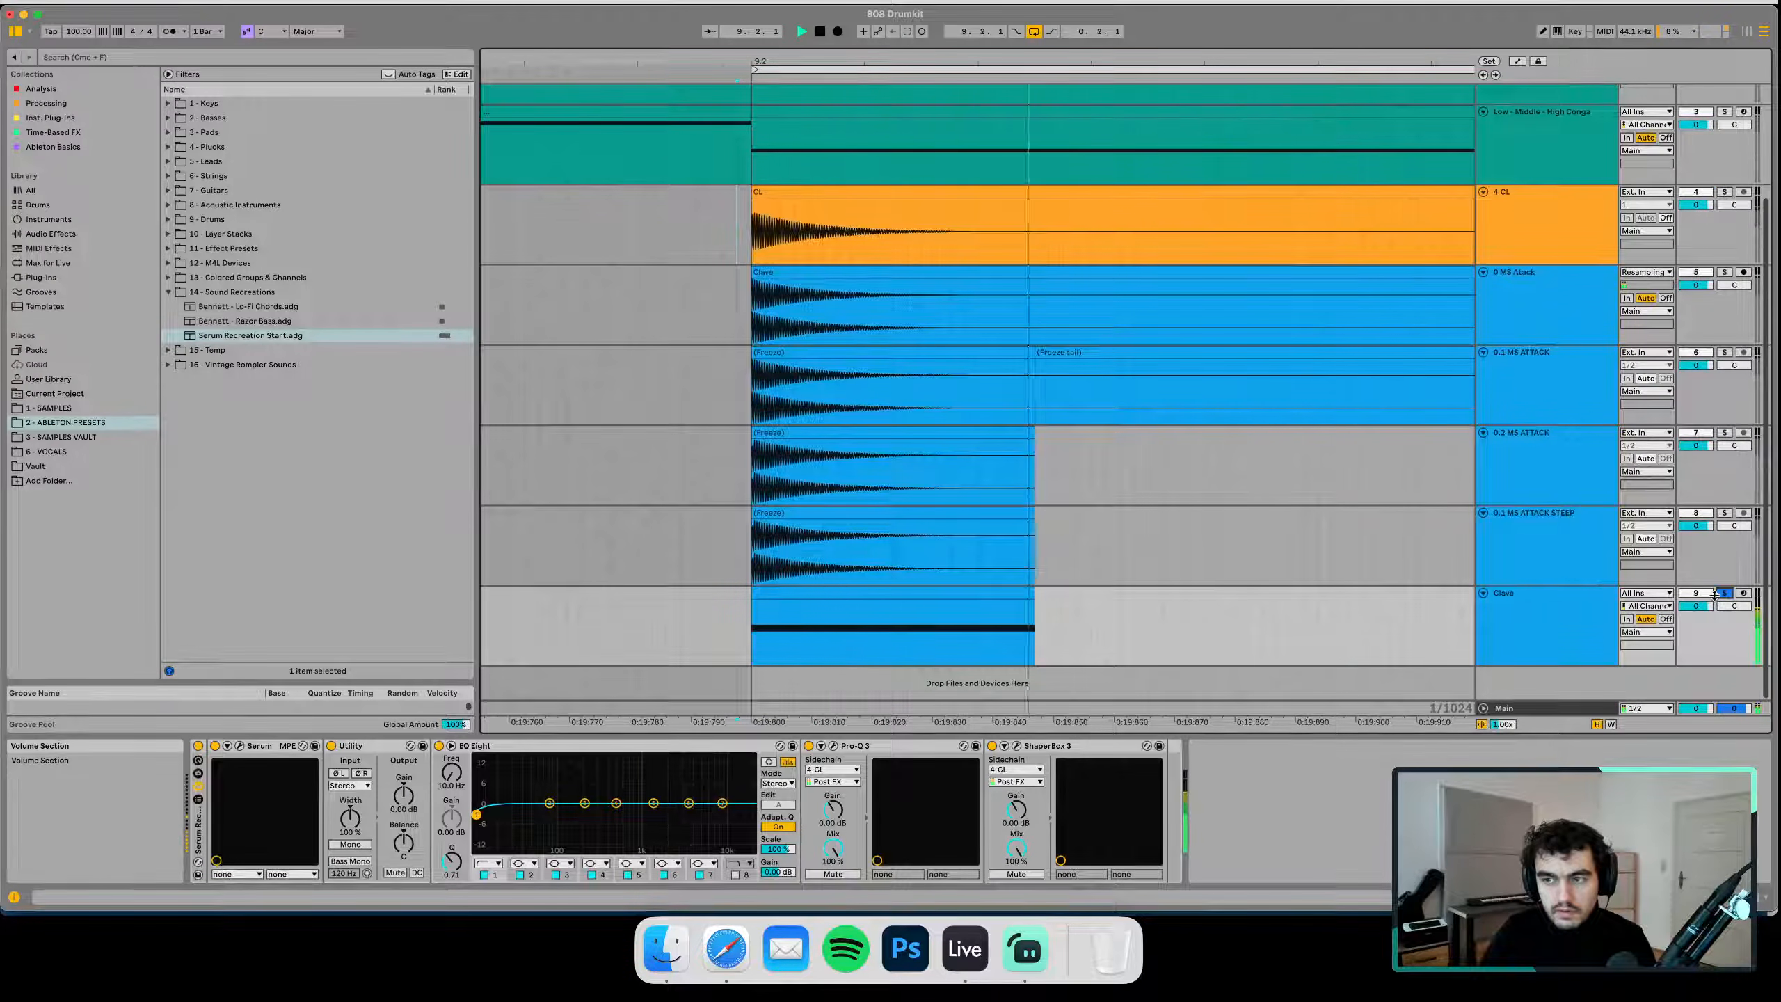
Compare the CL sample with the Clave track by alternating their solos during playback
left_click(1724, 193)
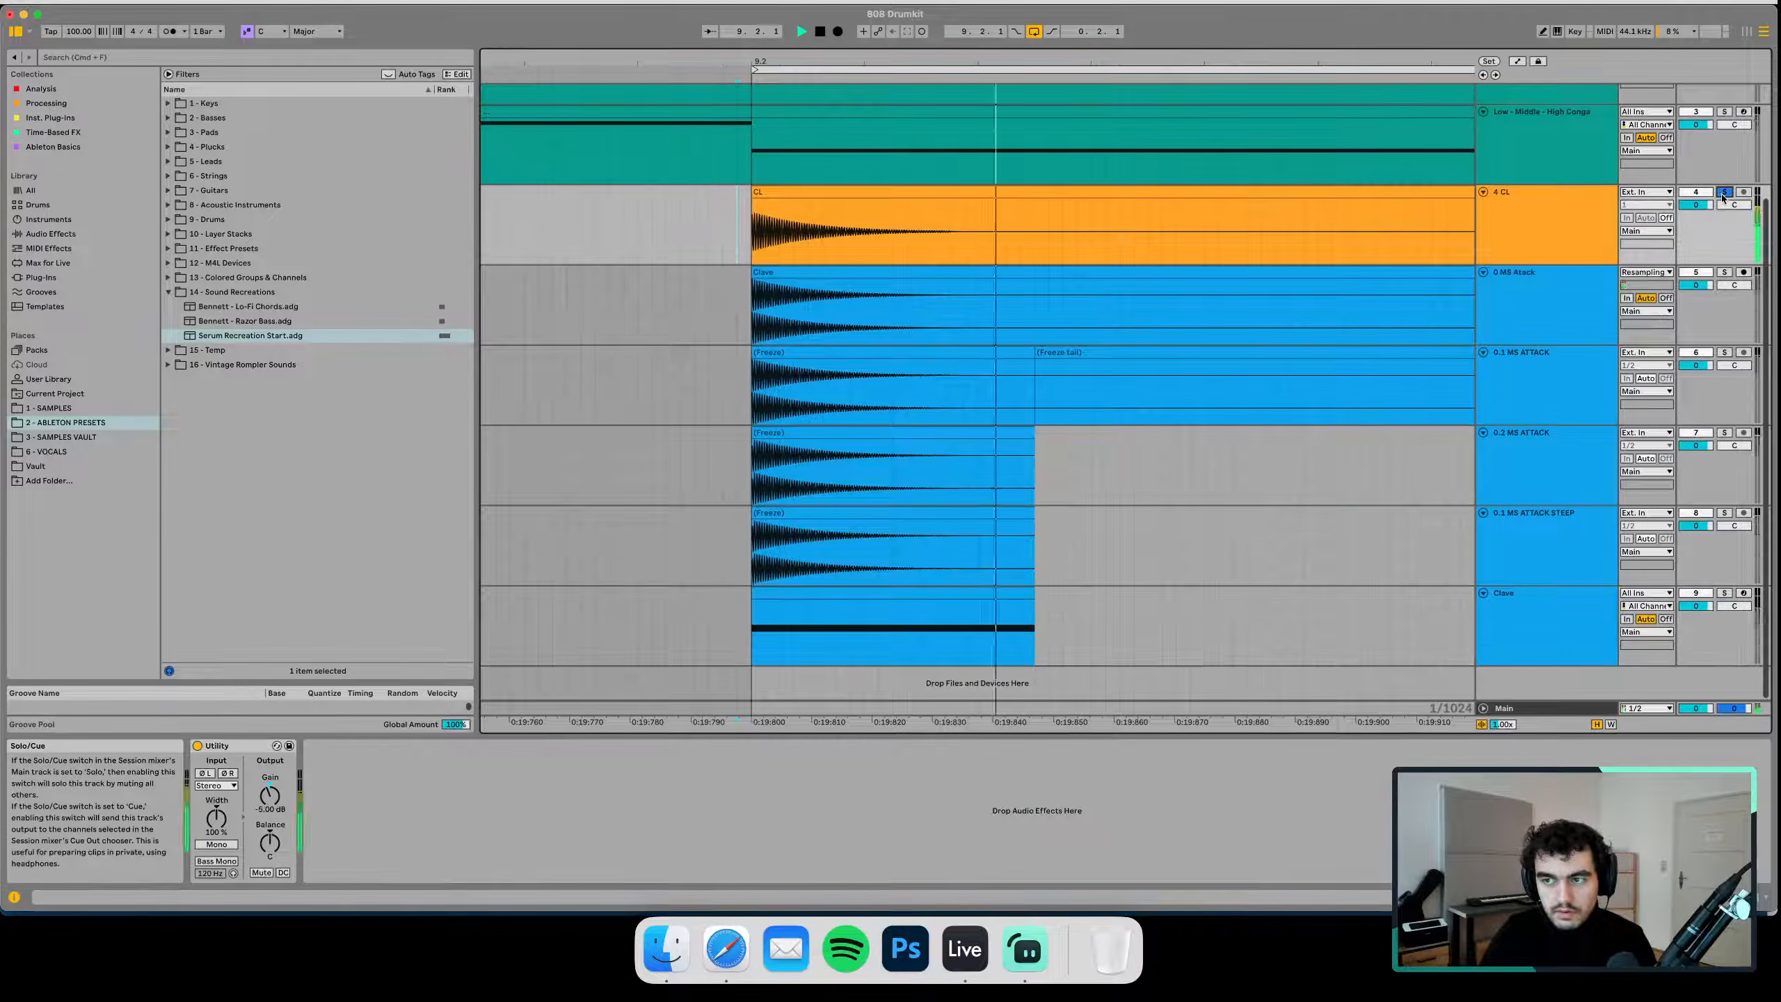
left_click(1724, 592)
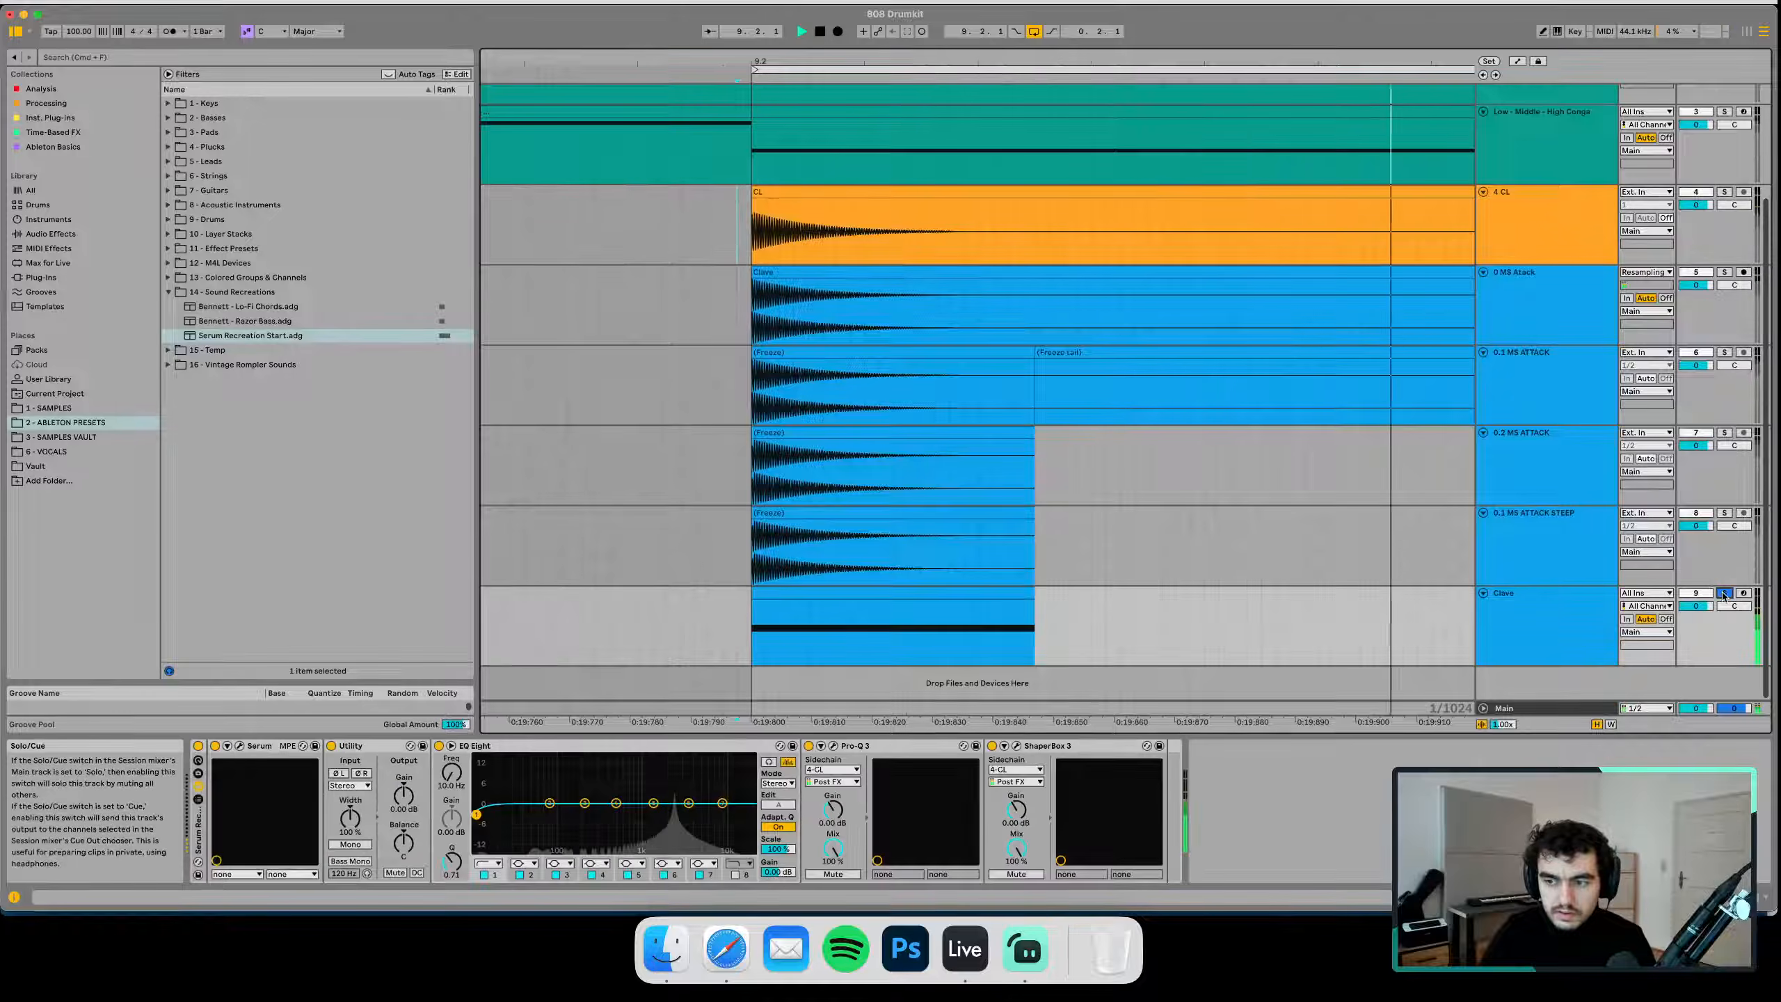
left_click(1723, 193)
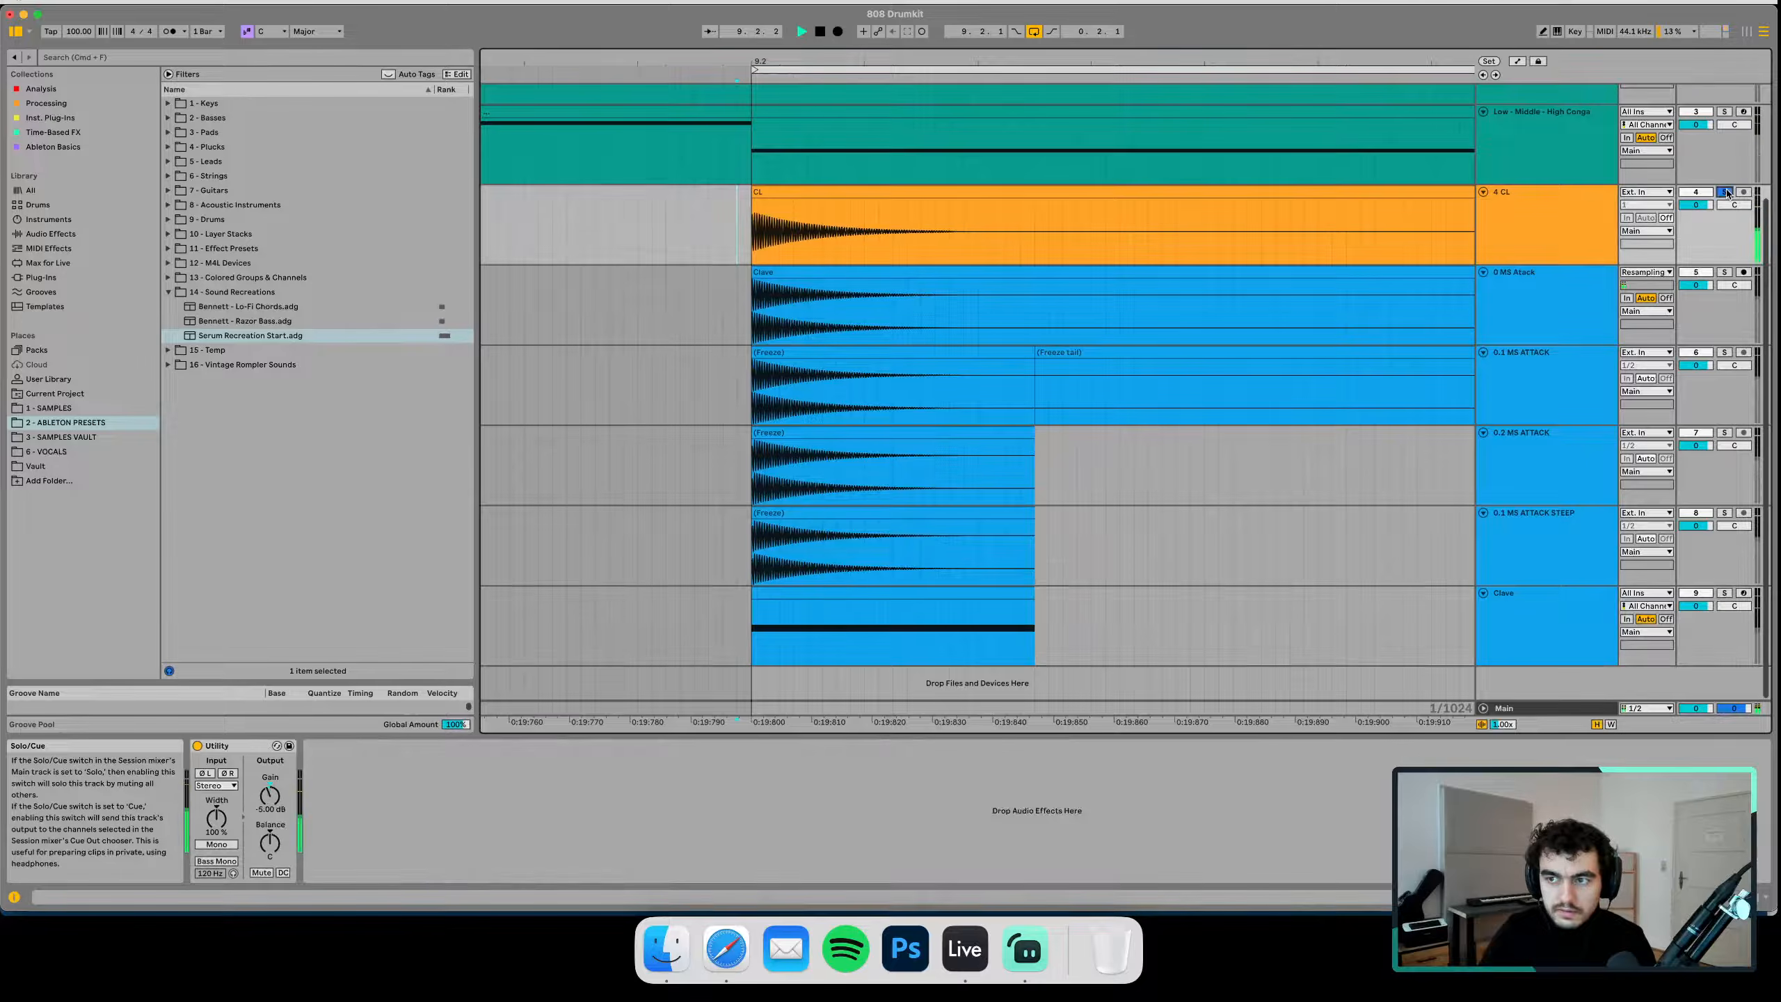
left_click(1723, 592)
key("space")
key("space")
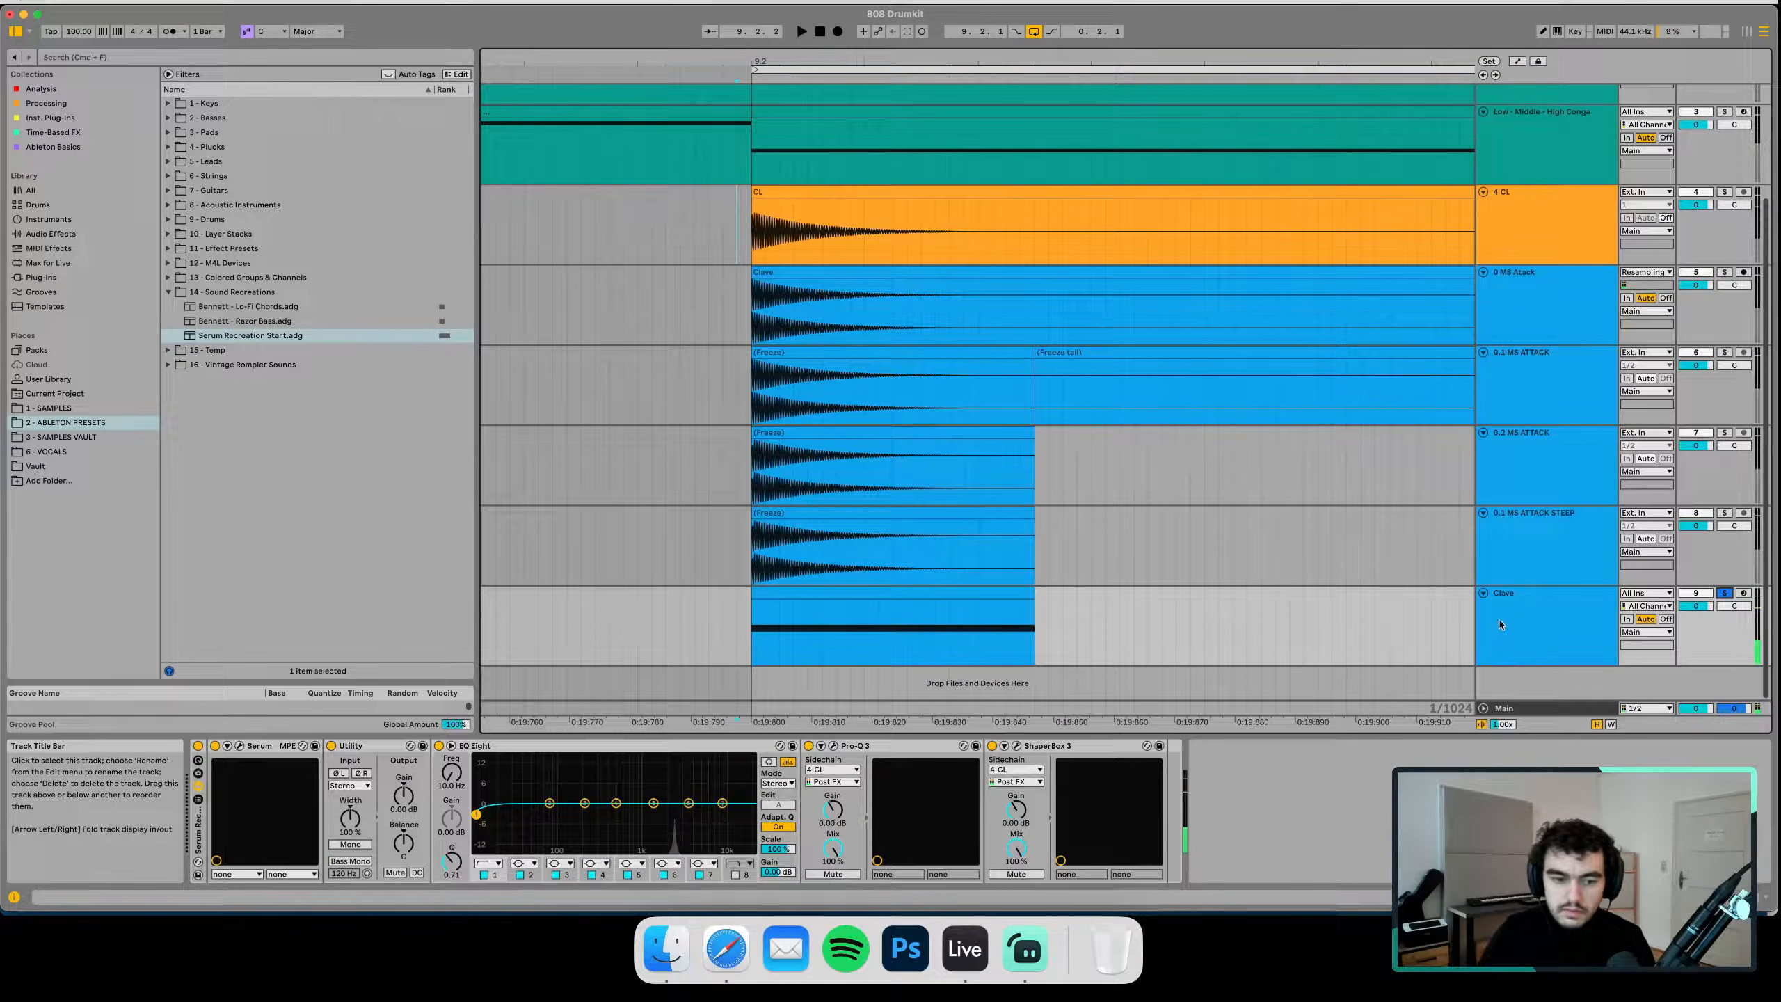
Open Pro-Q 3 and Serum on the Clave track and audition Envelope 1 attacks of 0.0 ms and 0.1 ms
left_click(832, 747)
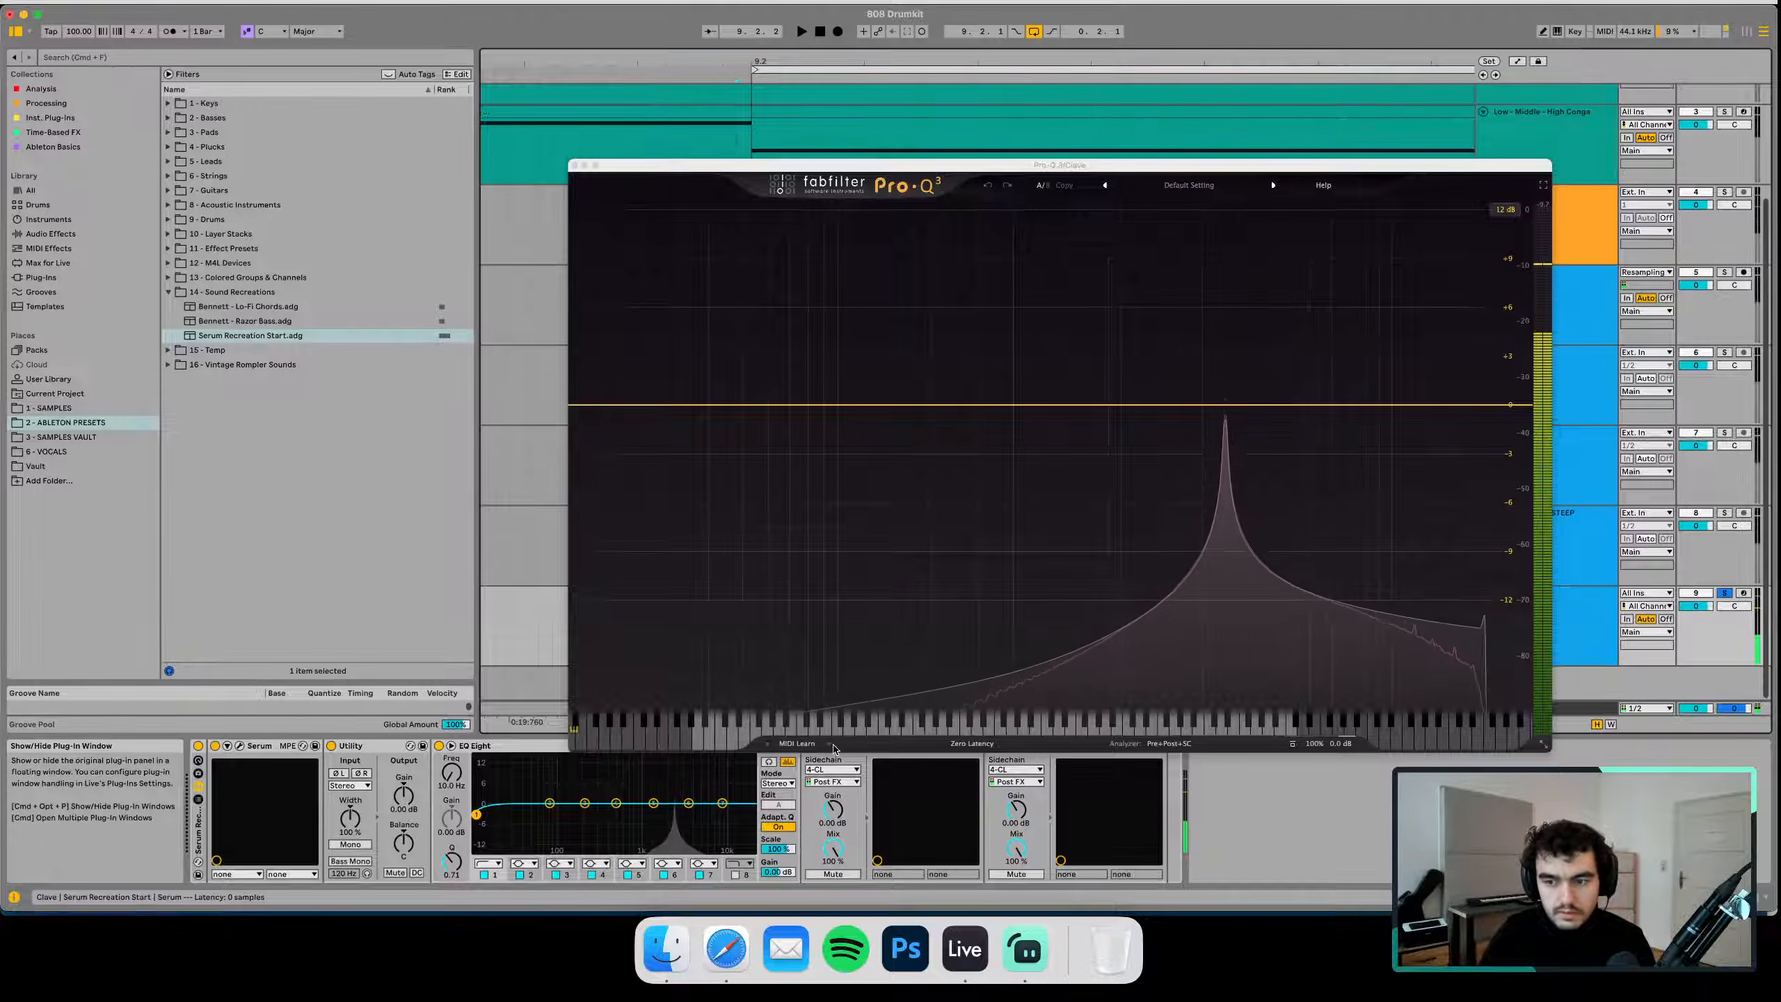
key("space")
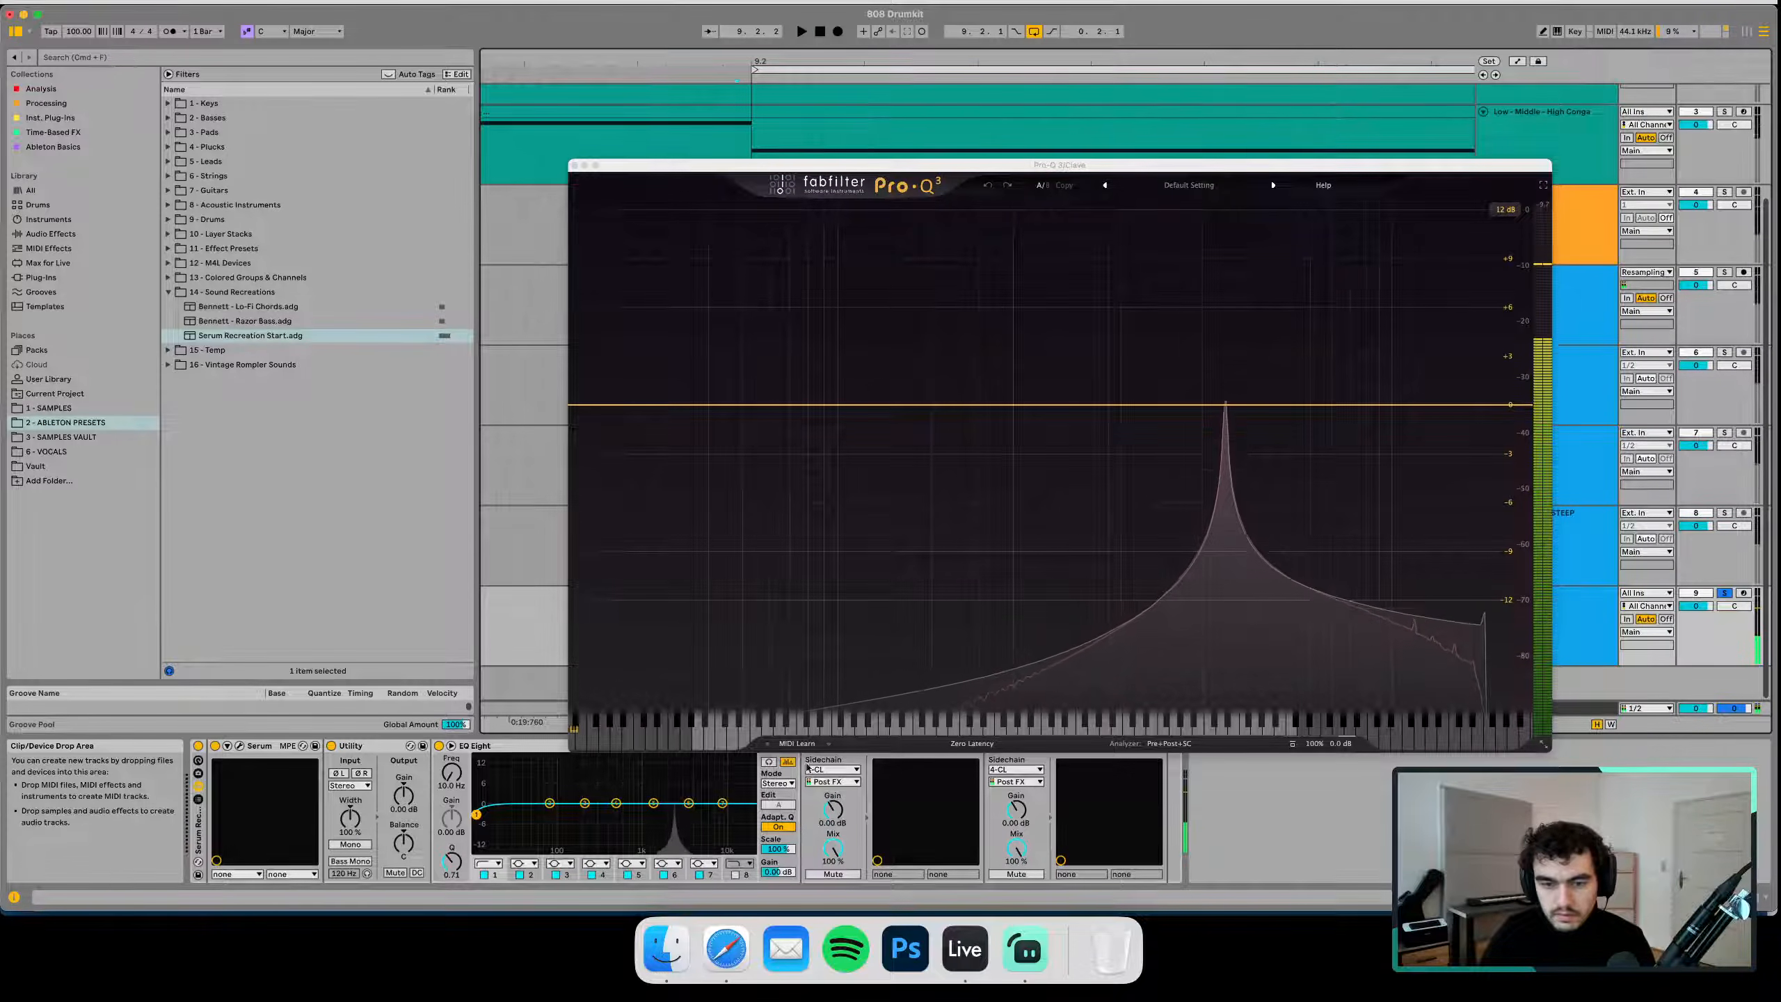
left_click(239, 746)
left_click_drag(964, 257, 518, 190)
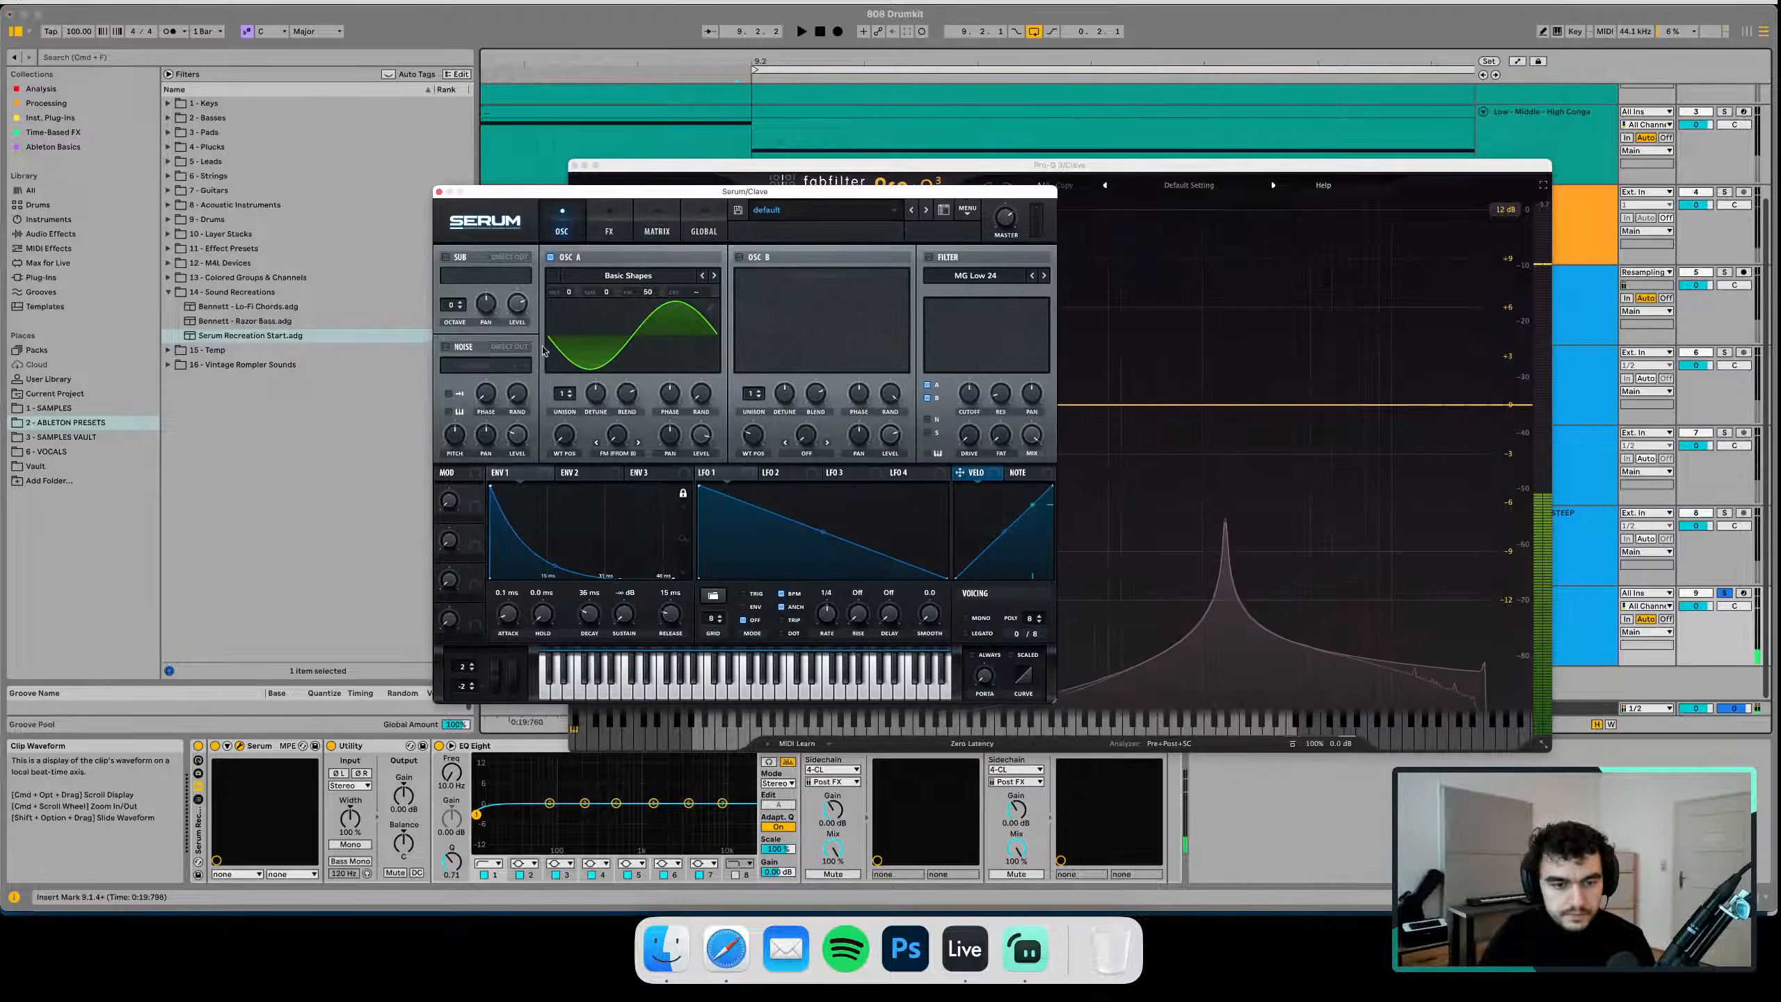
left_click_drag(517, 624, 511, 620)
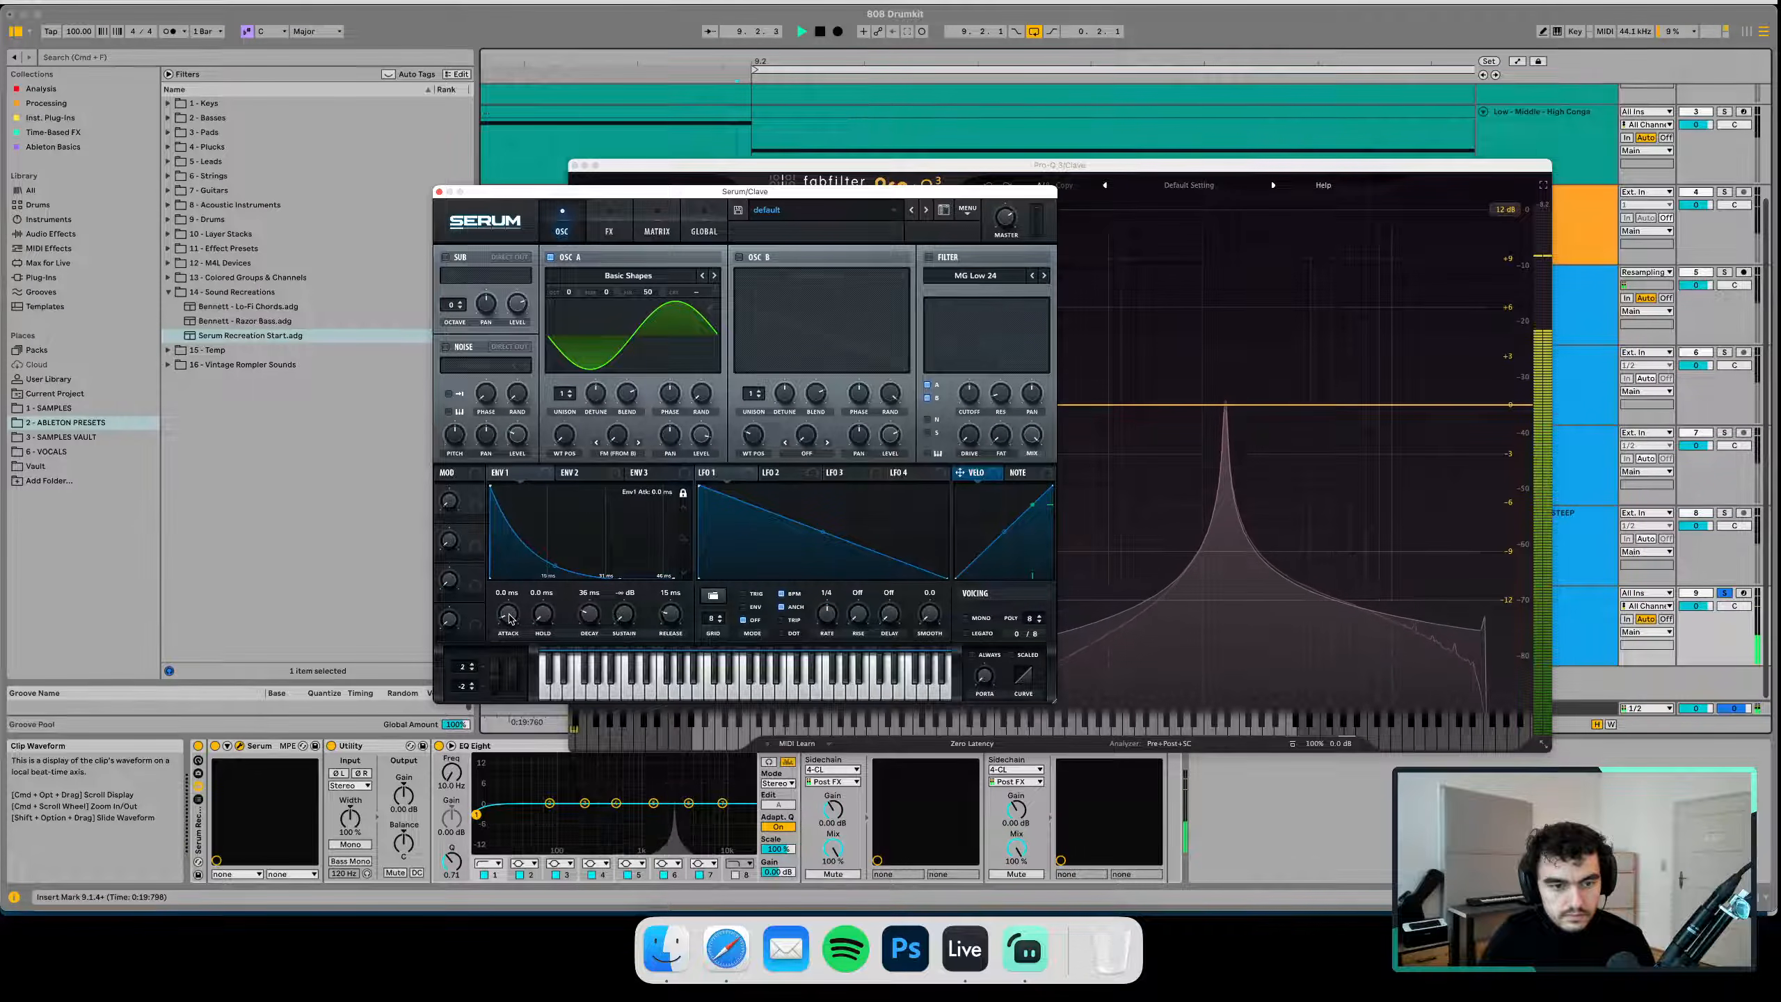
key("space")
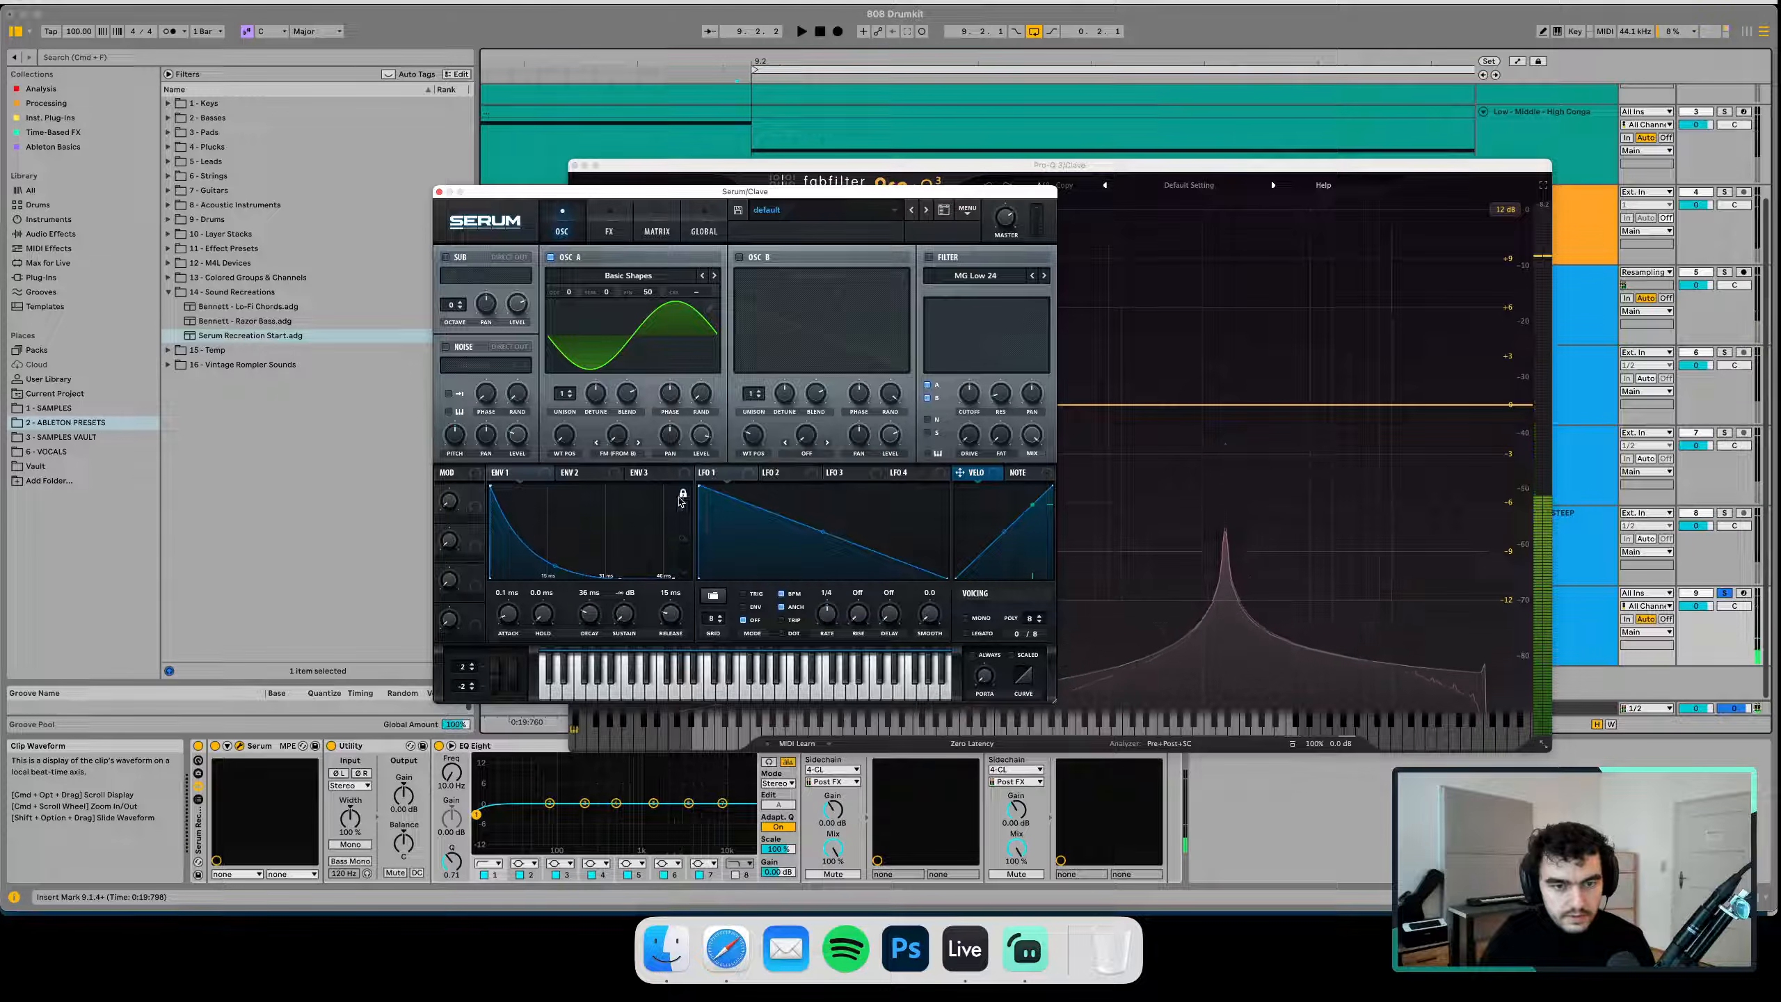
Lengthen Serum's Envelope 1 attack to expose its slope, bend the attack curve, and return the attack to 0.1 ms for playback
left_click_drag(501, 612, 572, 581)
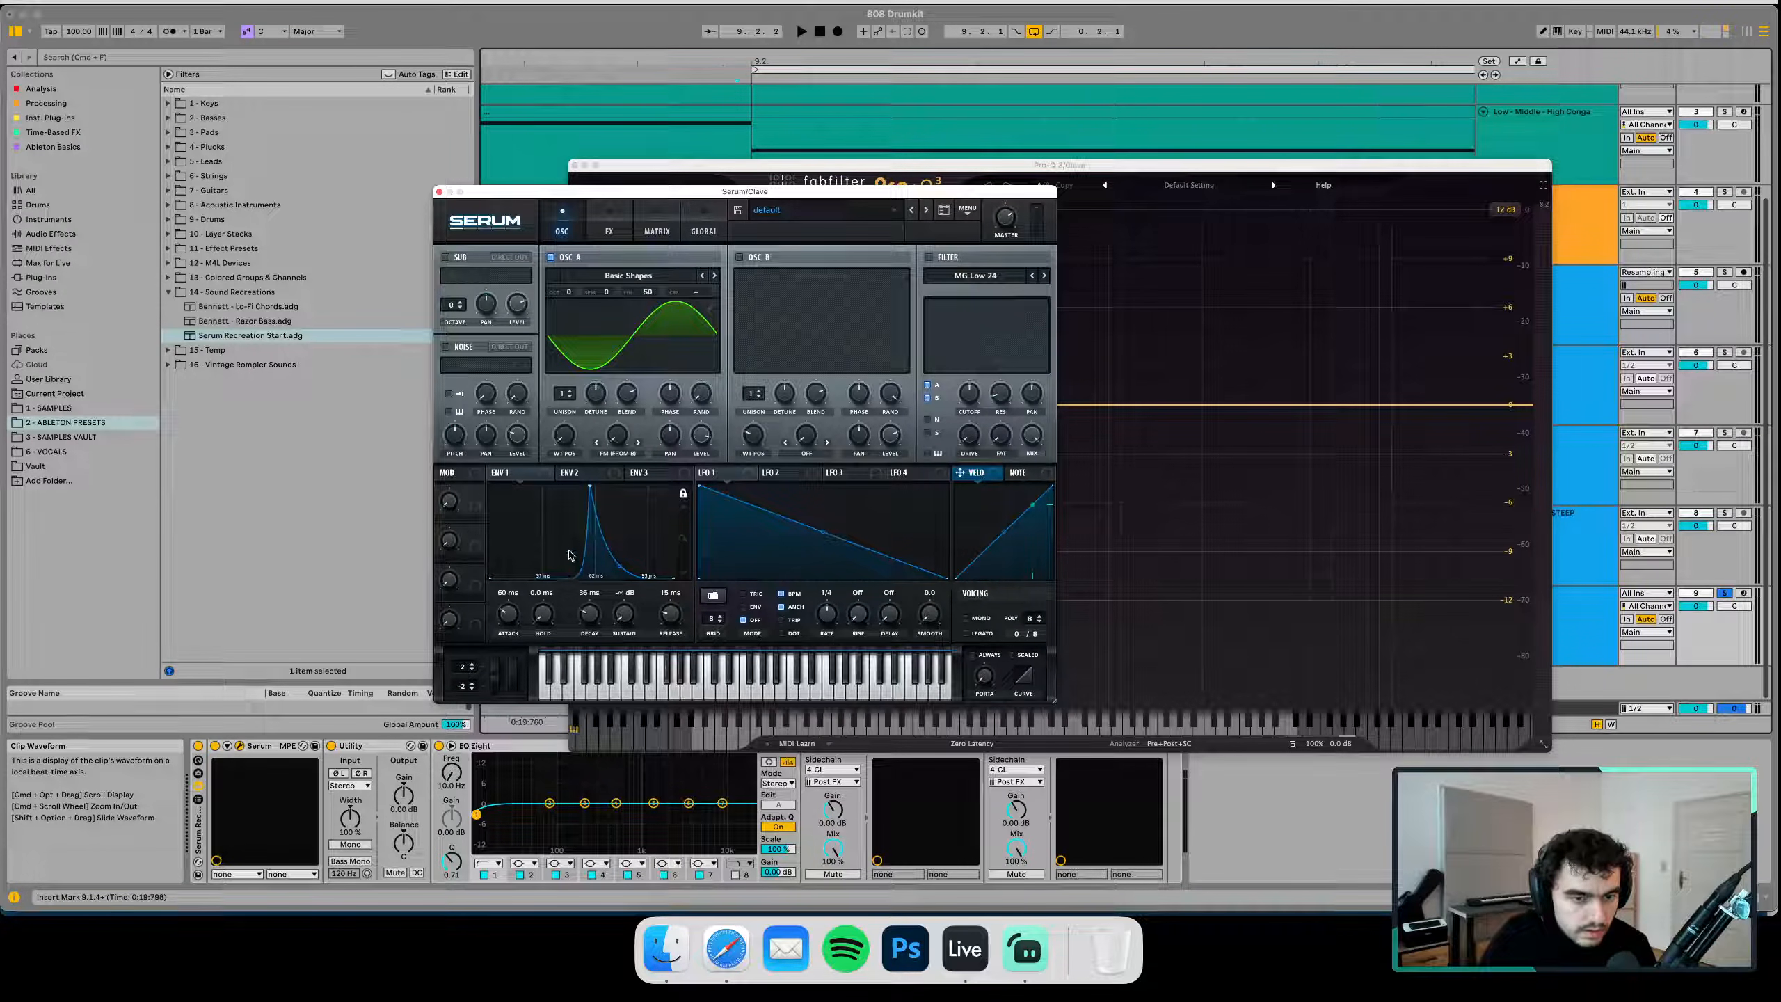
left_click_drag(546, 584, 540, 554)
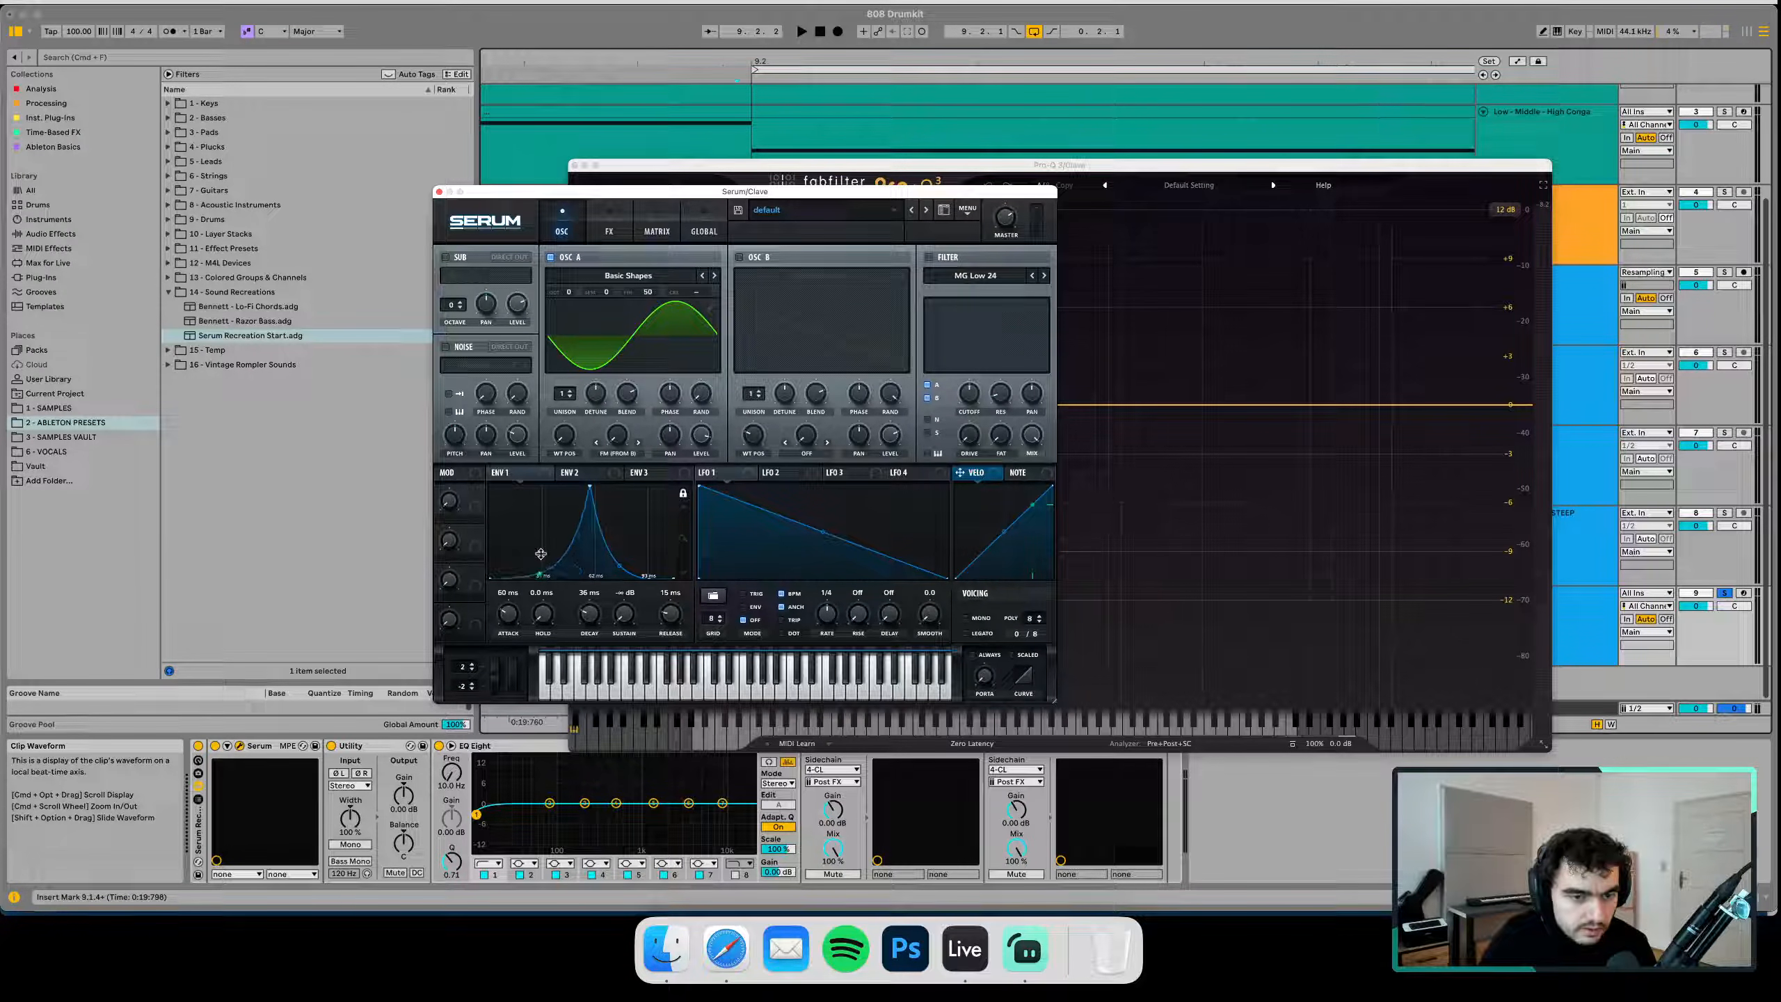
left_click_drag(508, 613, 514, 657)
key("space")
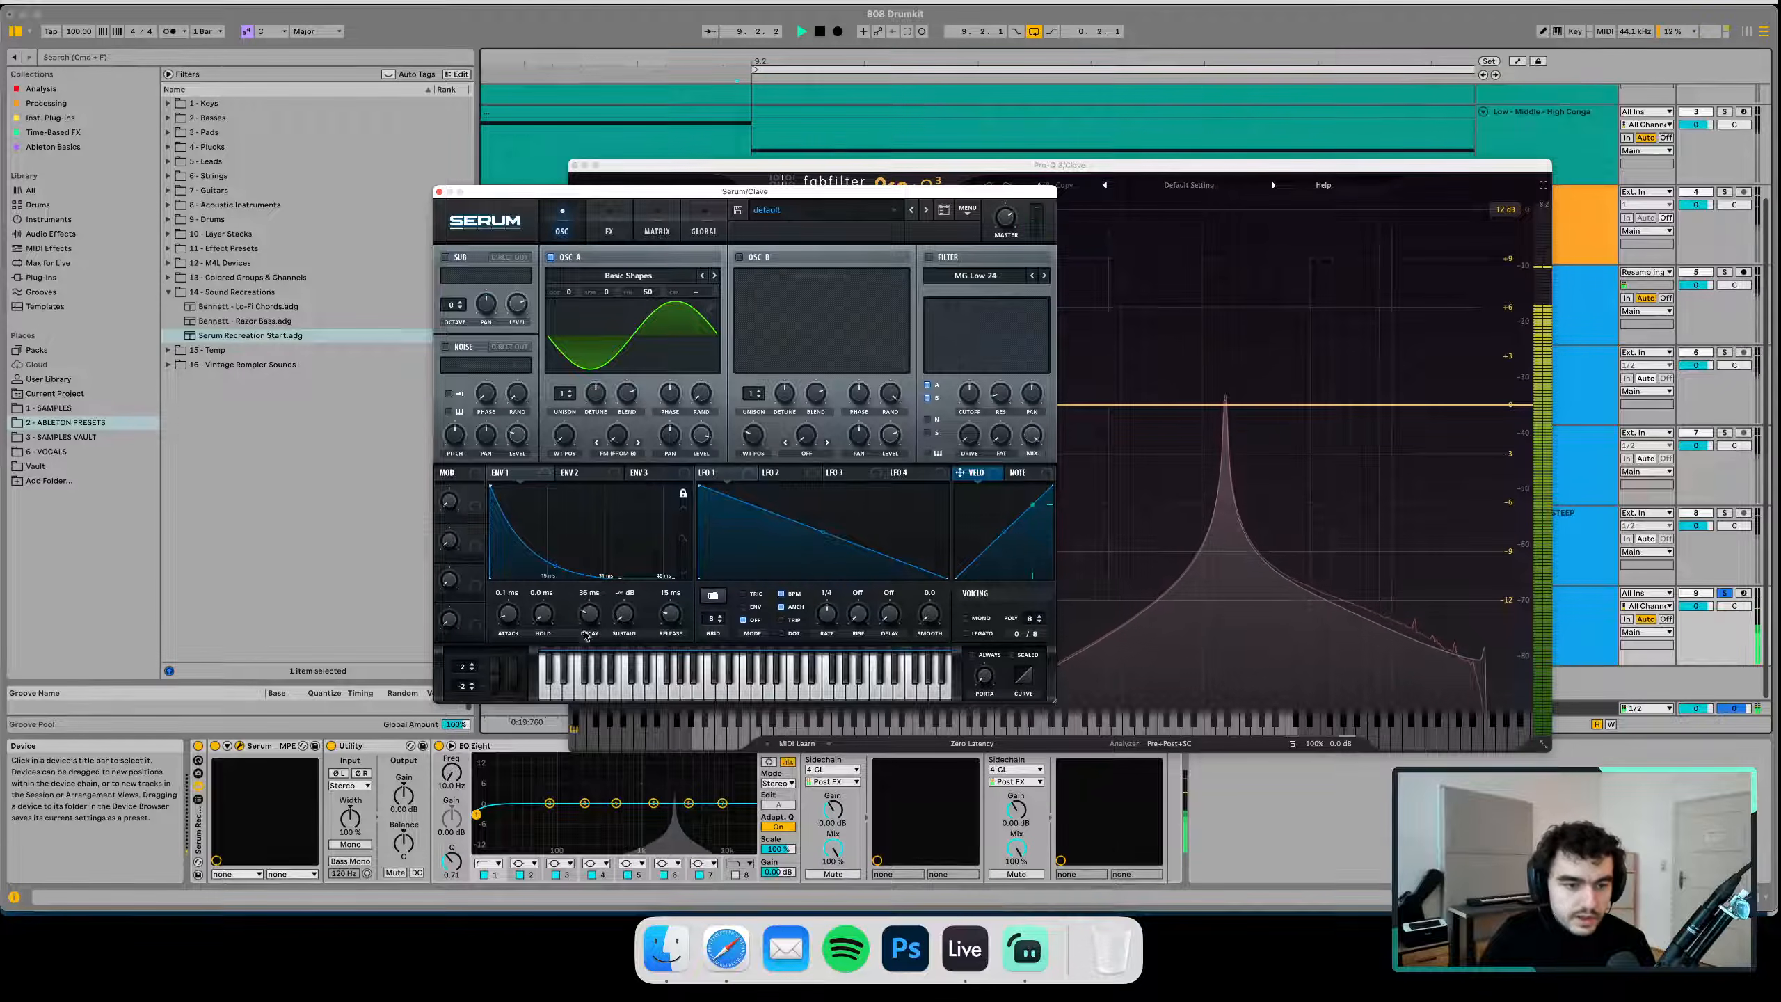
Close the Serum and Pro-Q 3 windows and audition the 0.1 MS ATTACK STEEP track in solo
left_click(439, 191)
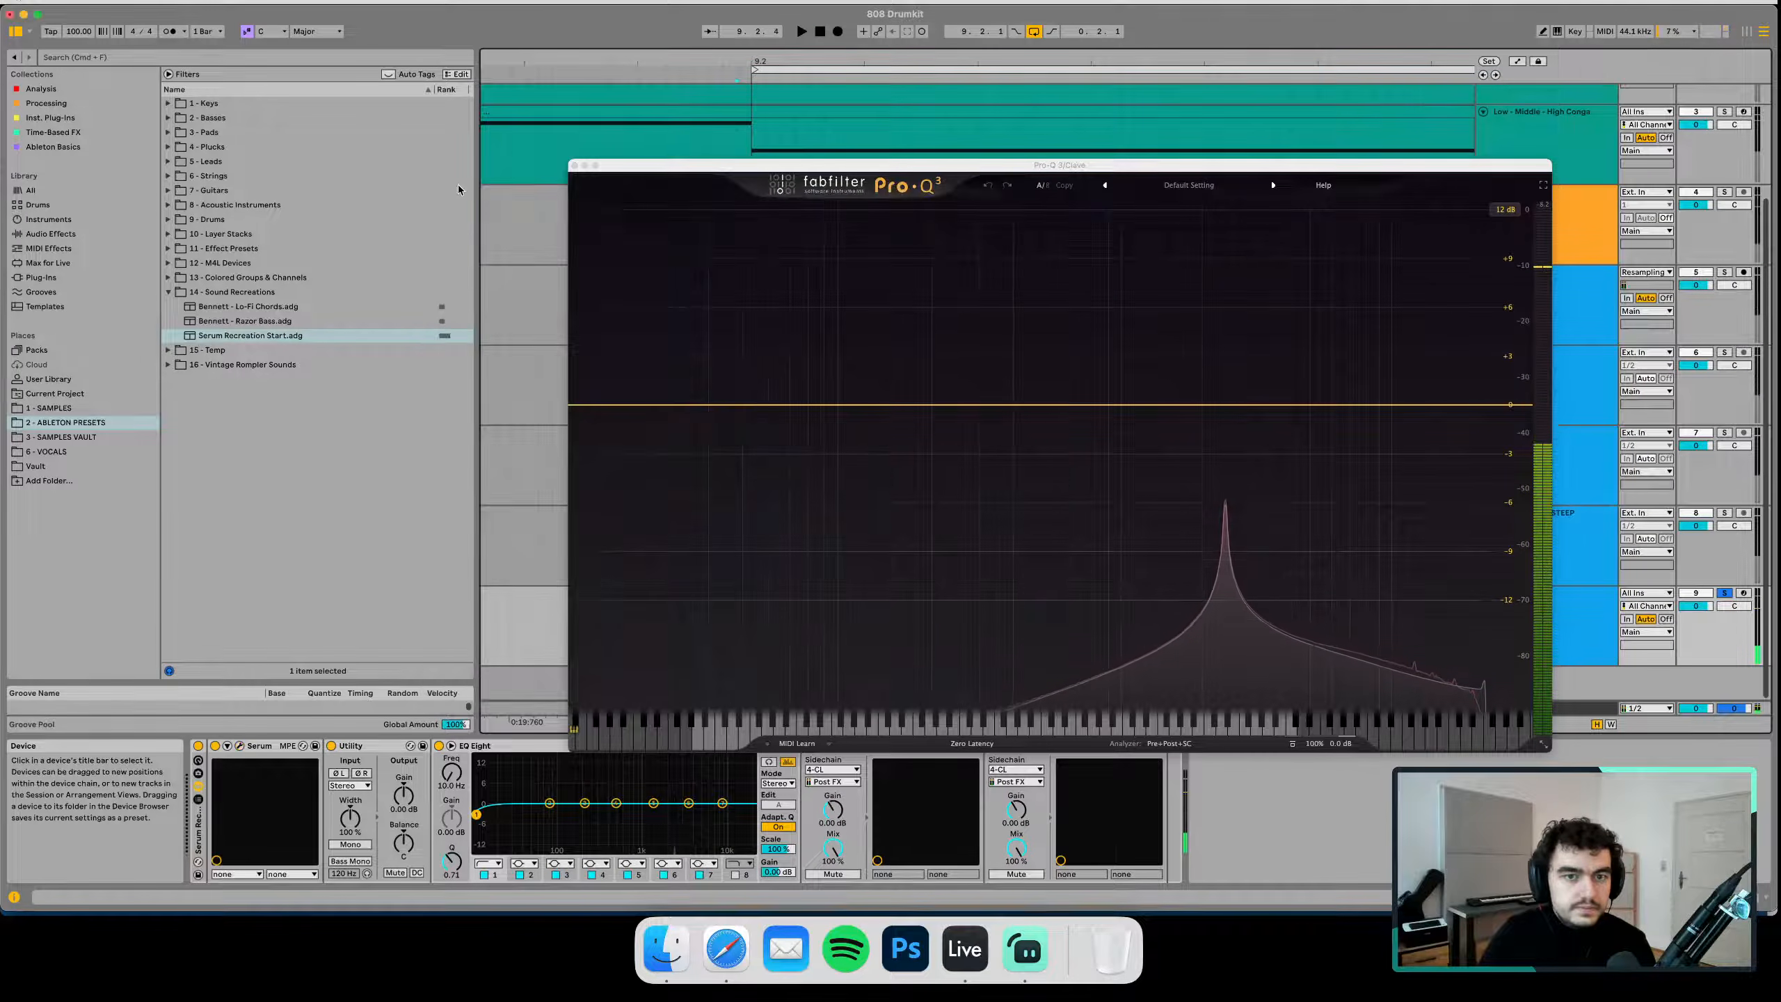
key("space")
left_click(575, 165)
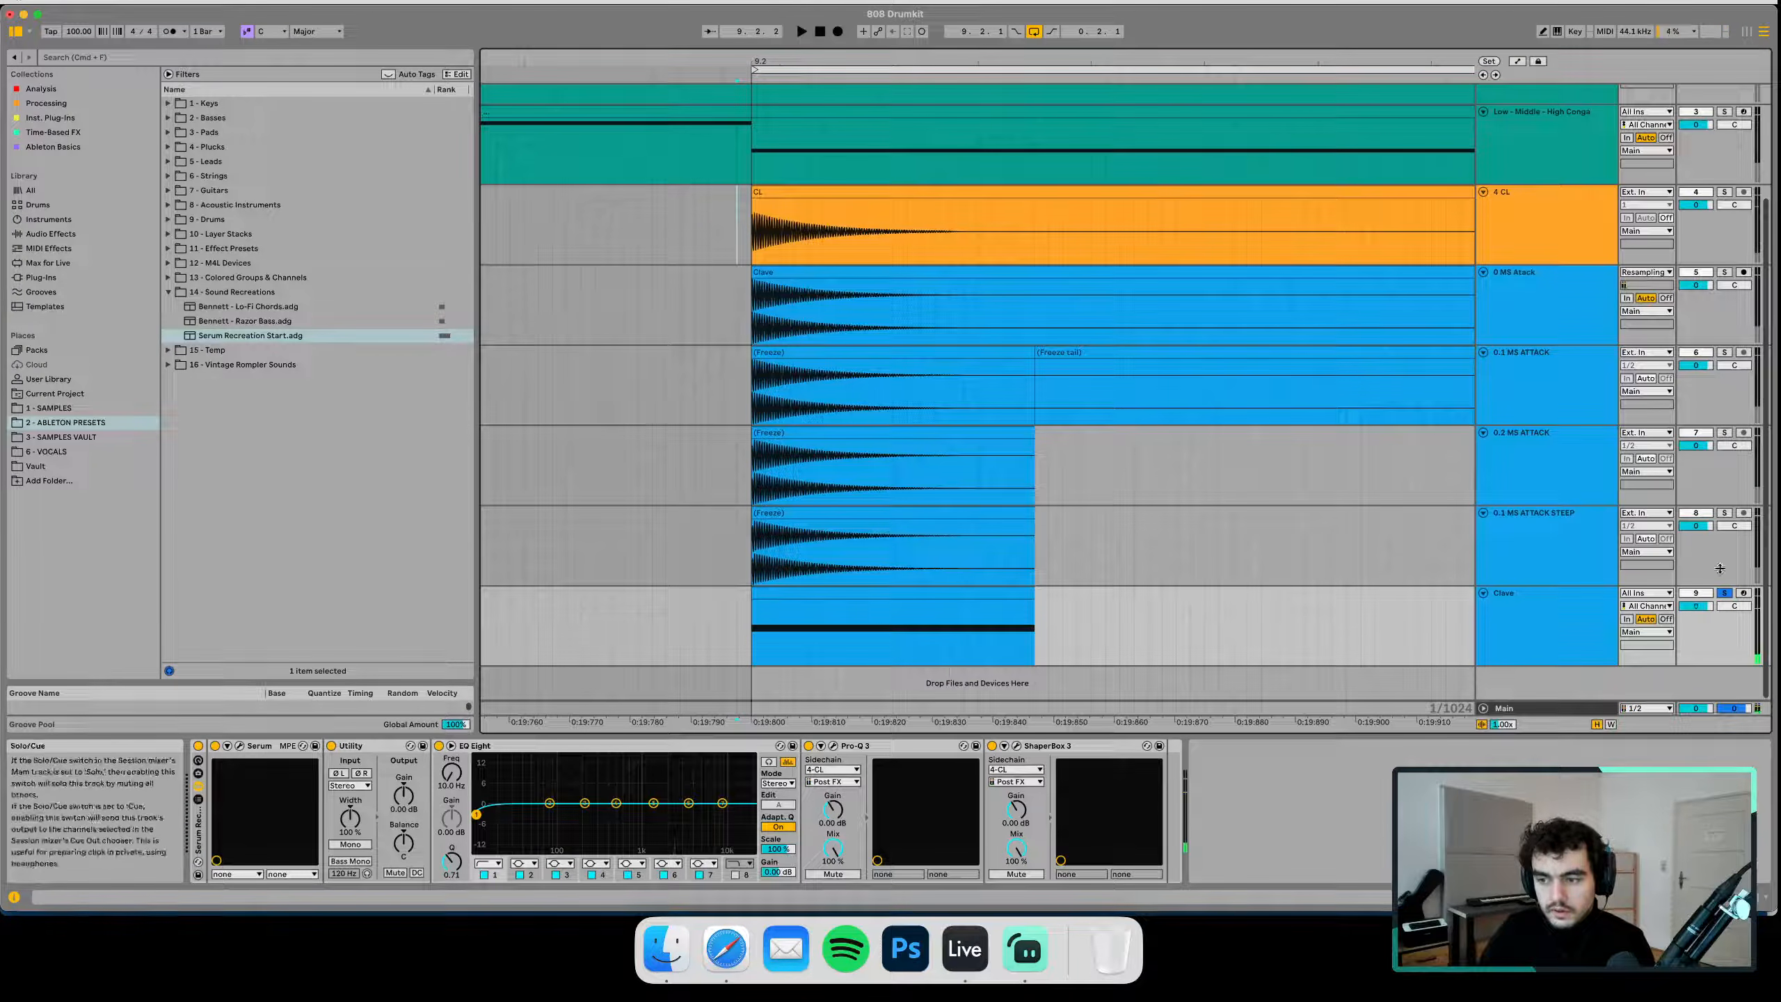
left_click(1720, 513)
key("space")
key("space")
key("space")
key("space")
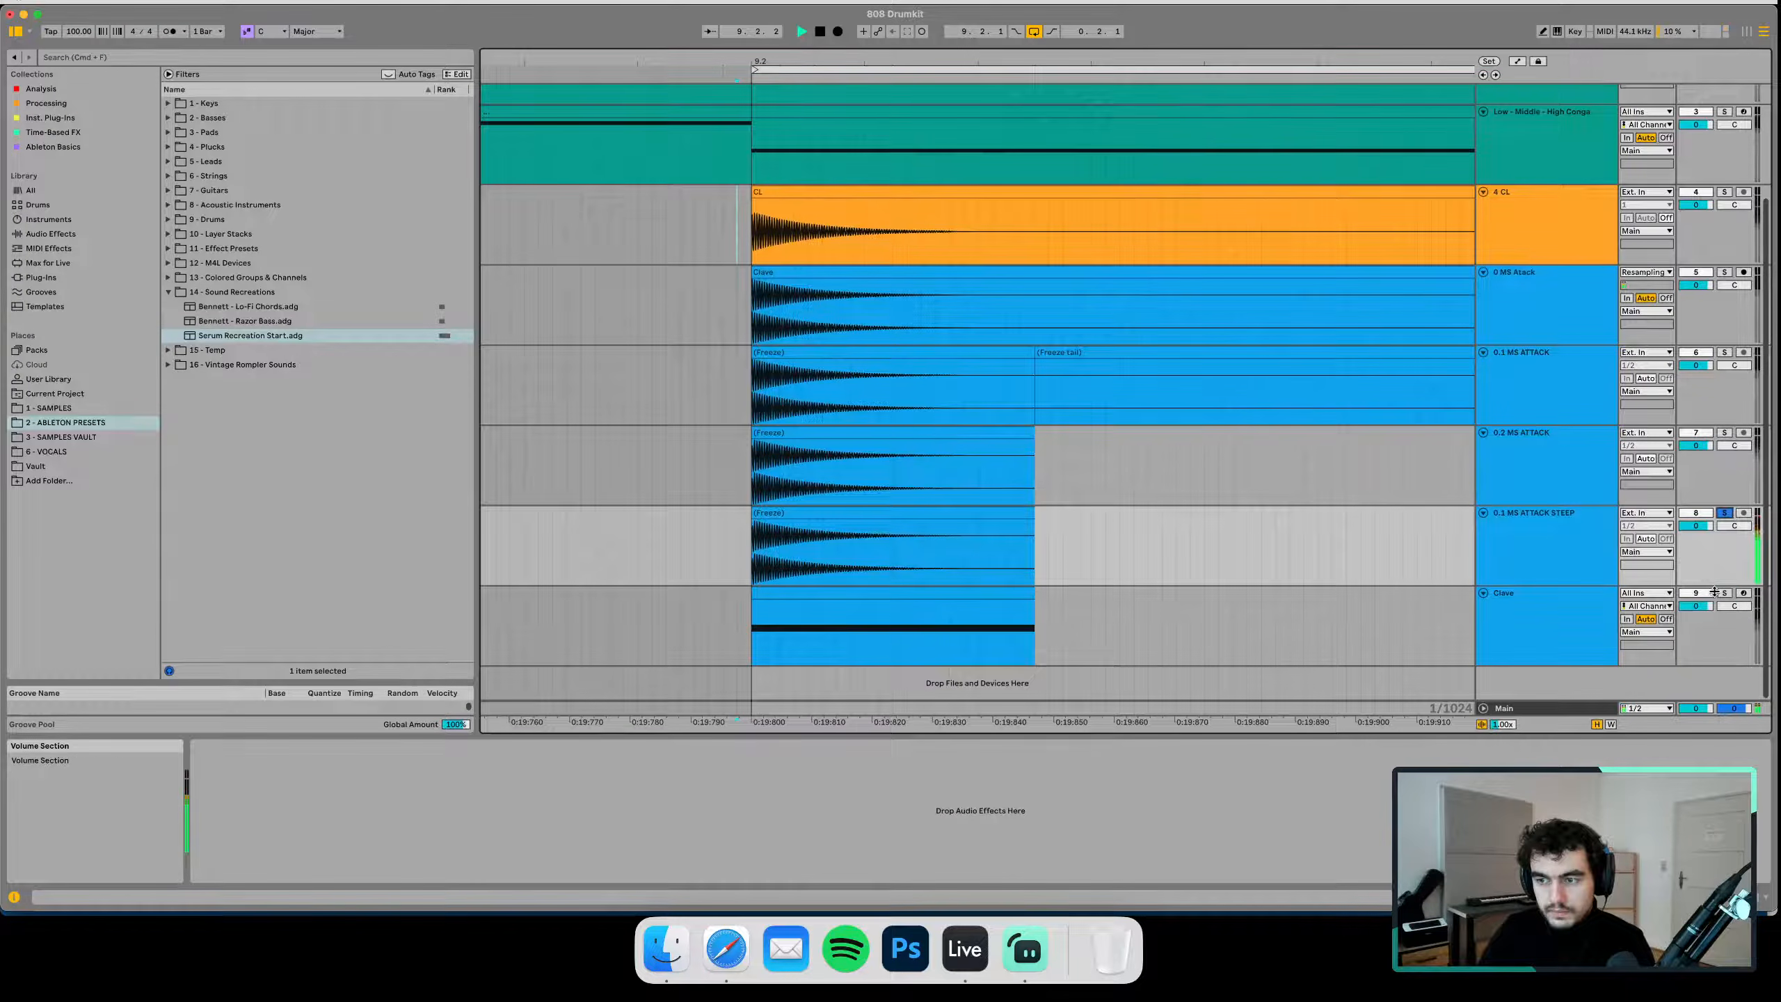
Replay the Clave track in solo several times and compare it with the soloed CL sample
left_click(1719, 594)
key("space")
key("space")
key("space")
key("space")
key("space")
key("space")
key("space")
key("space")
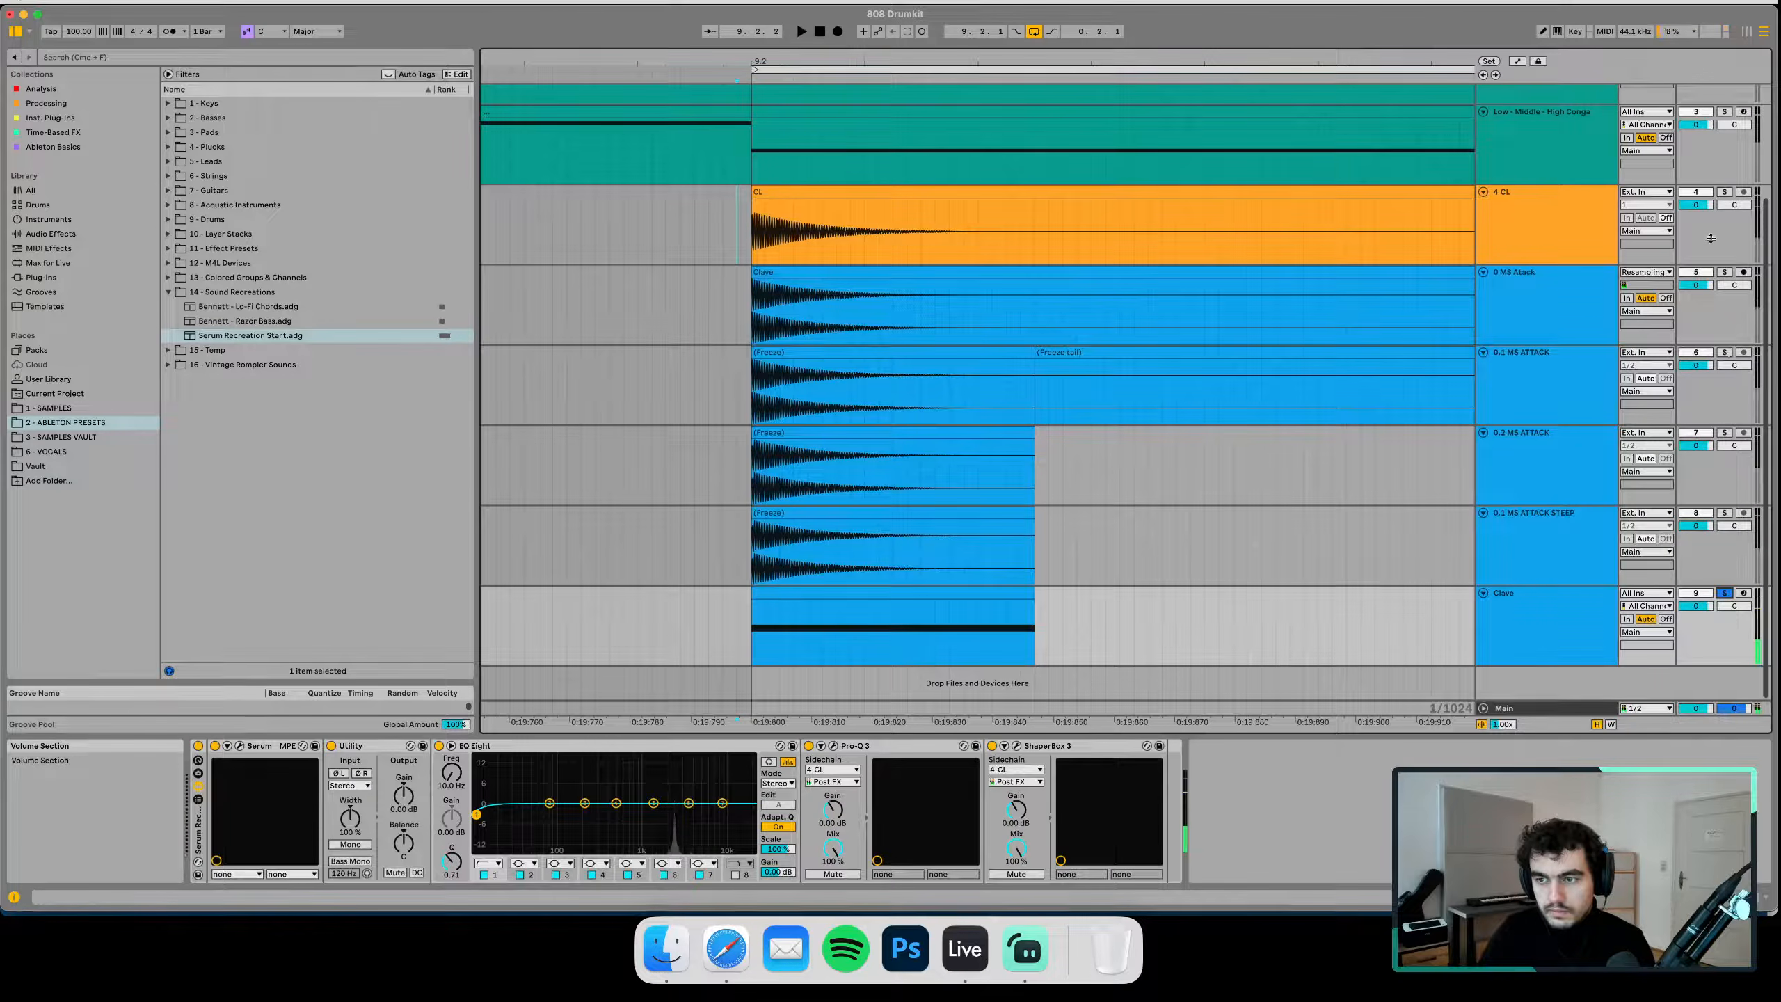
left_click(1724, 192)
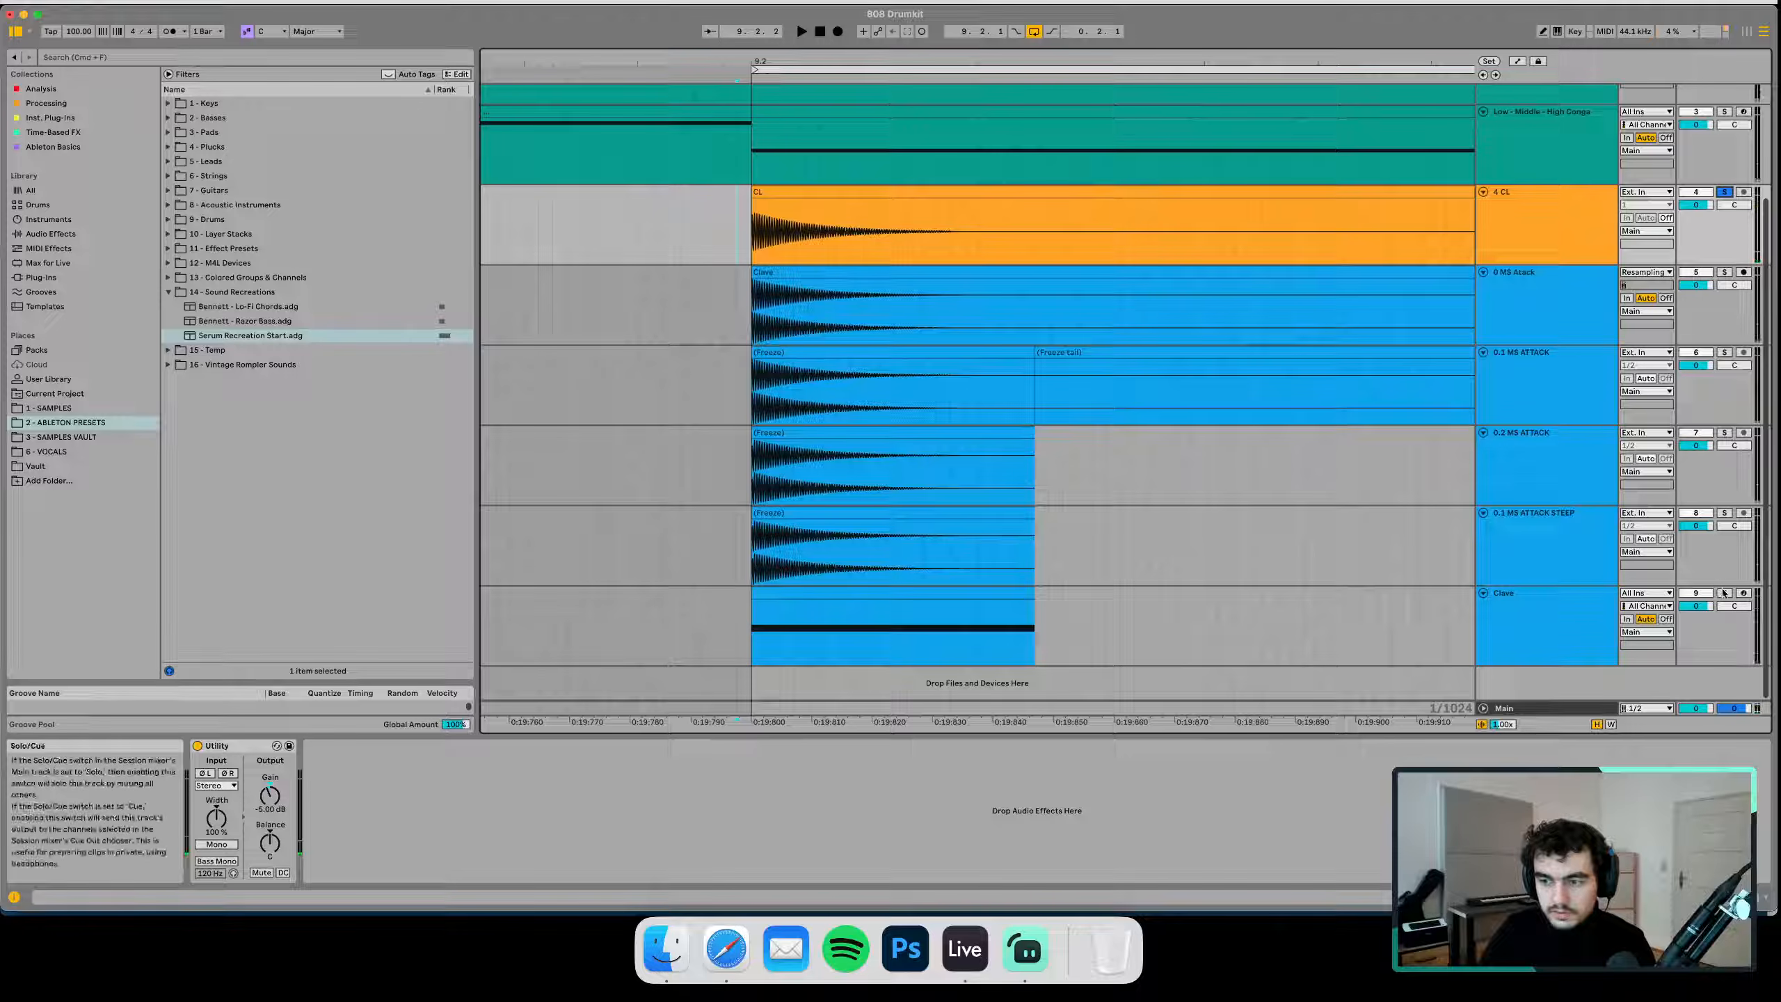
left_click(1569, 635)
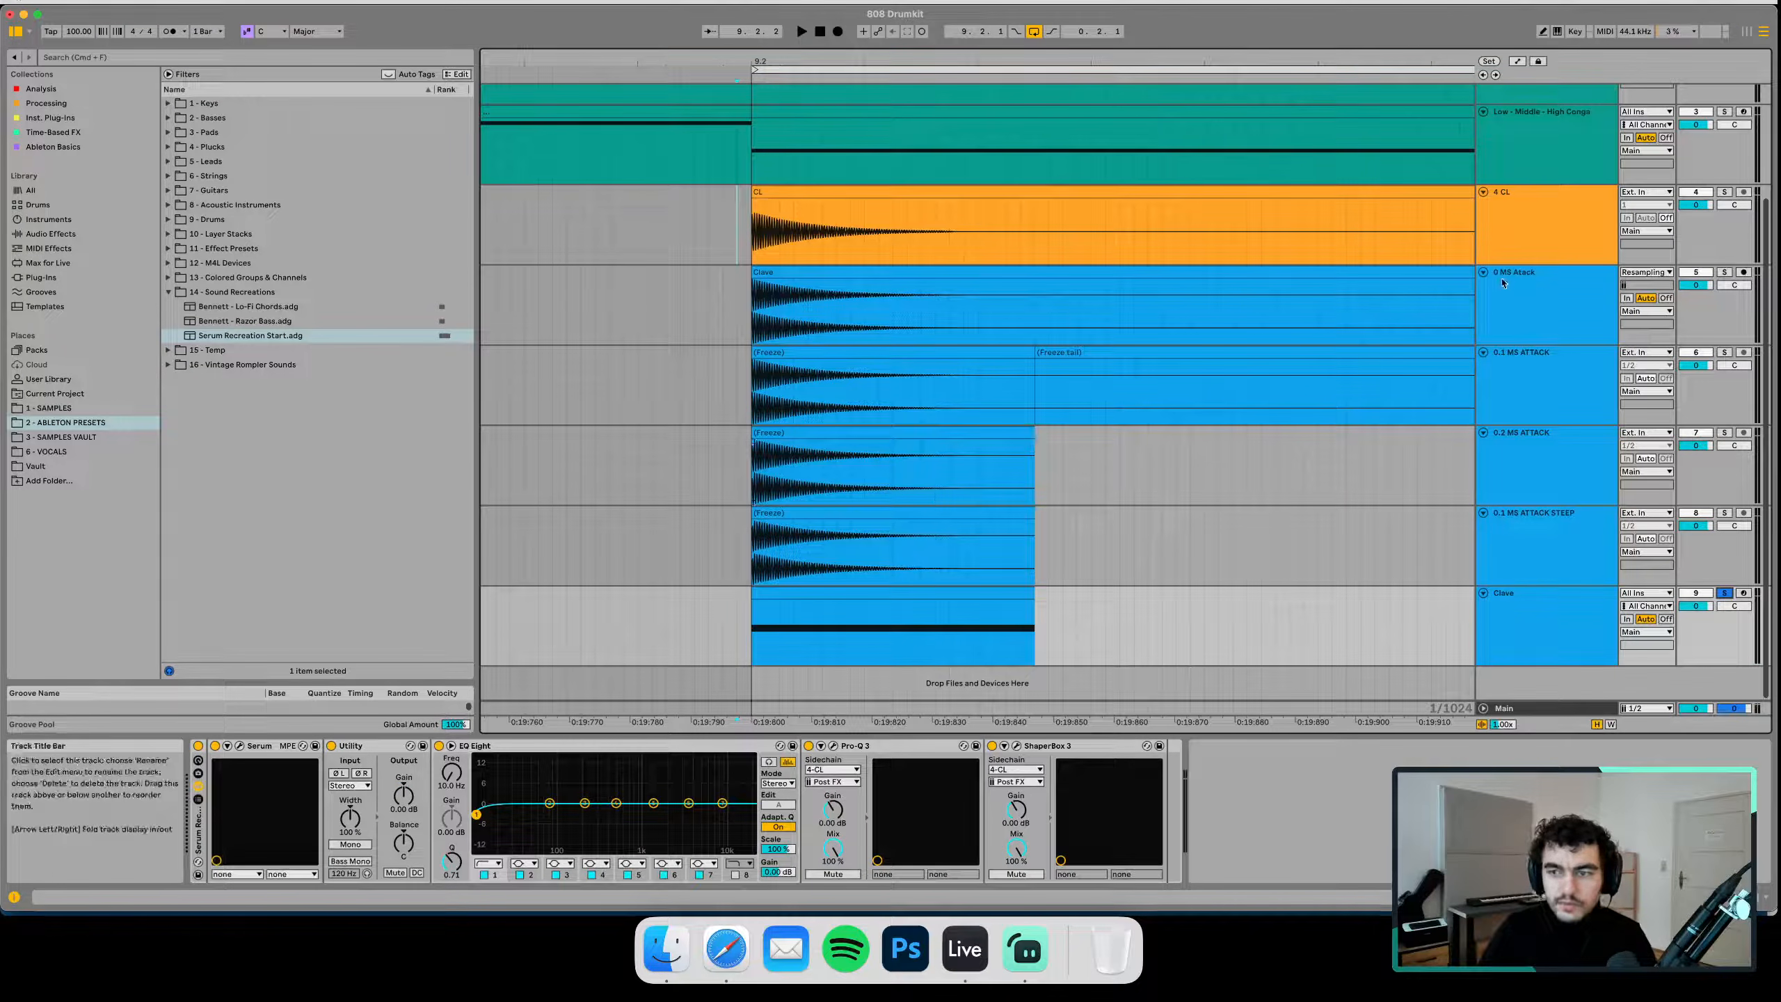
Delete the four rendered attack comparison tracks, from the 0 ms attack through 0.1 MS ATTACK STEEP
left_click(1536, 309)
left_click(1523, 517, "shift")
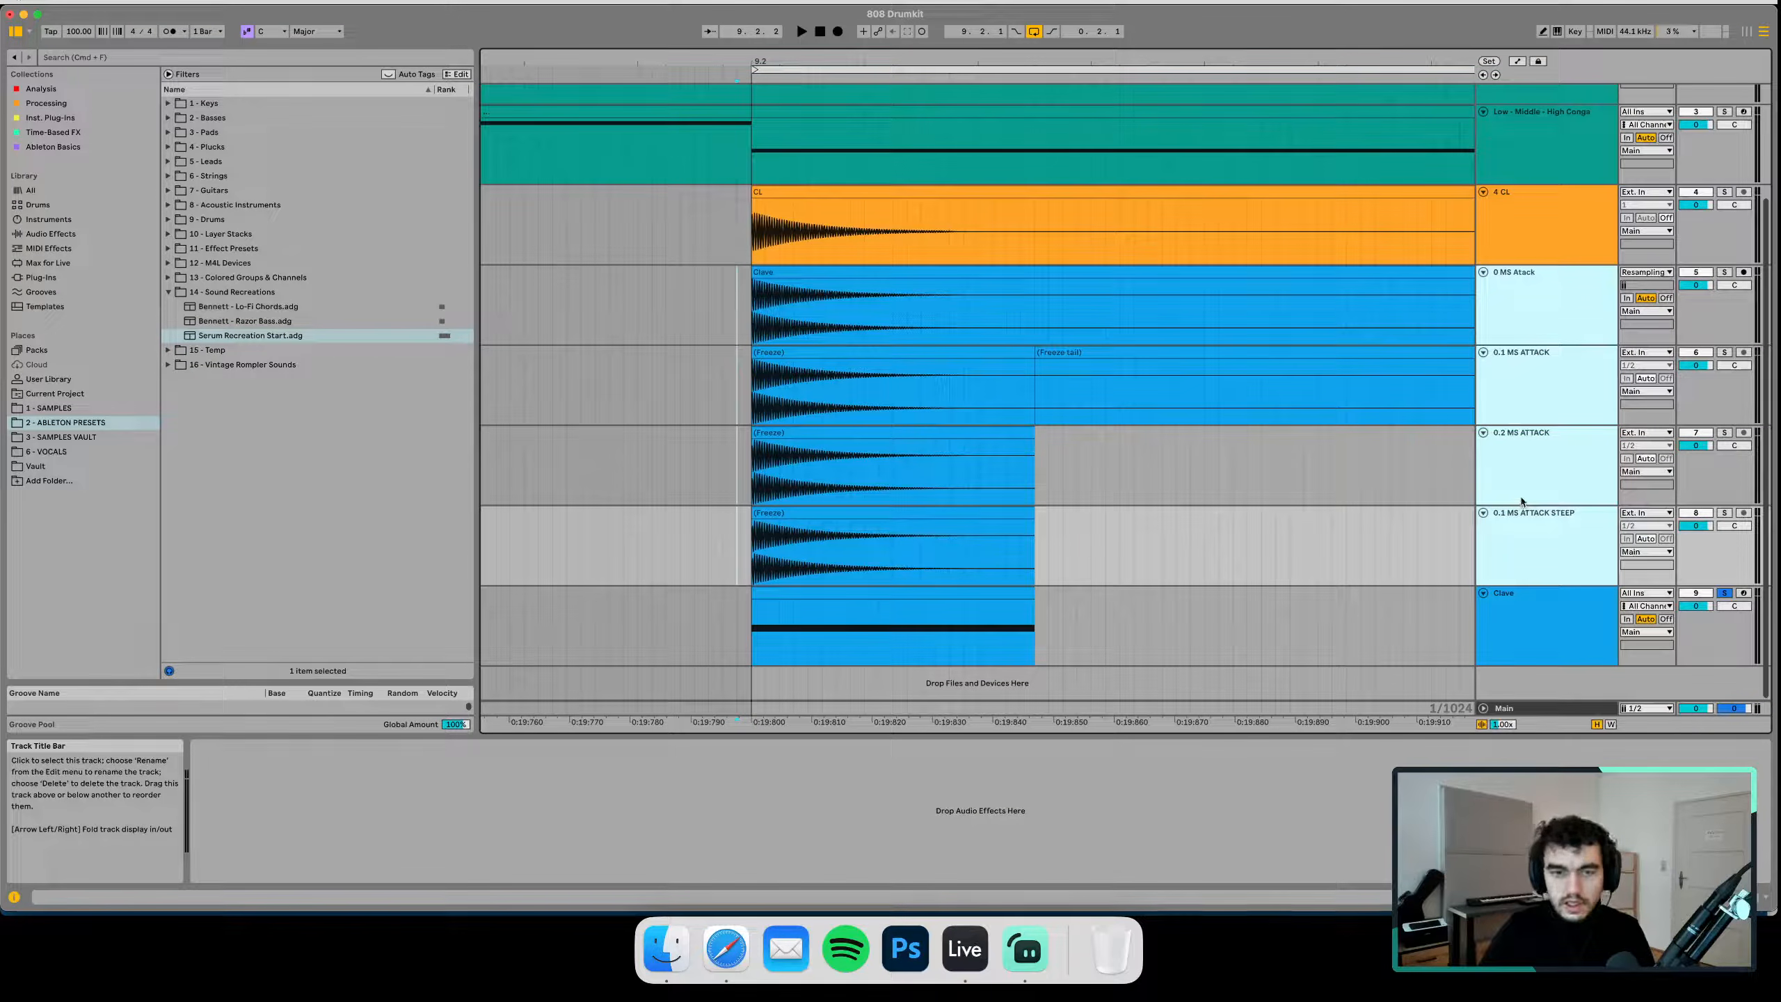
key("Delete")
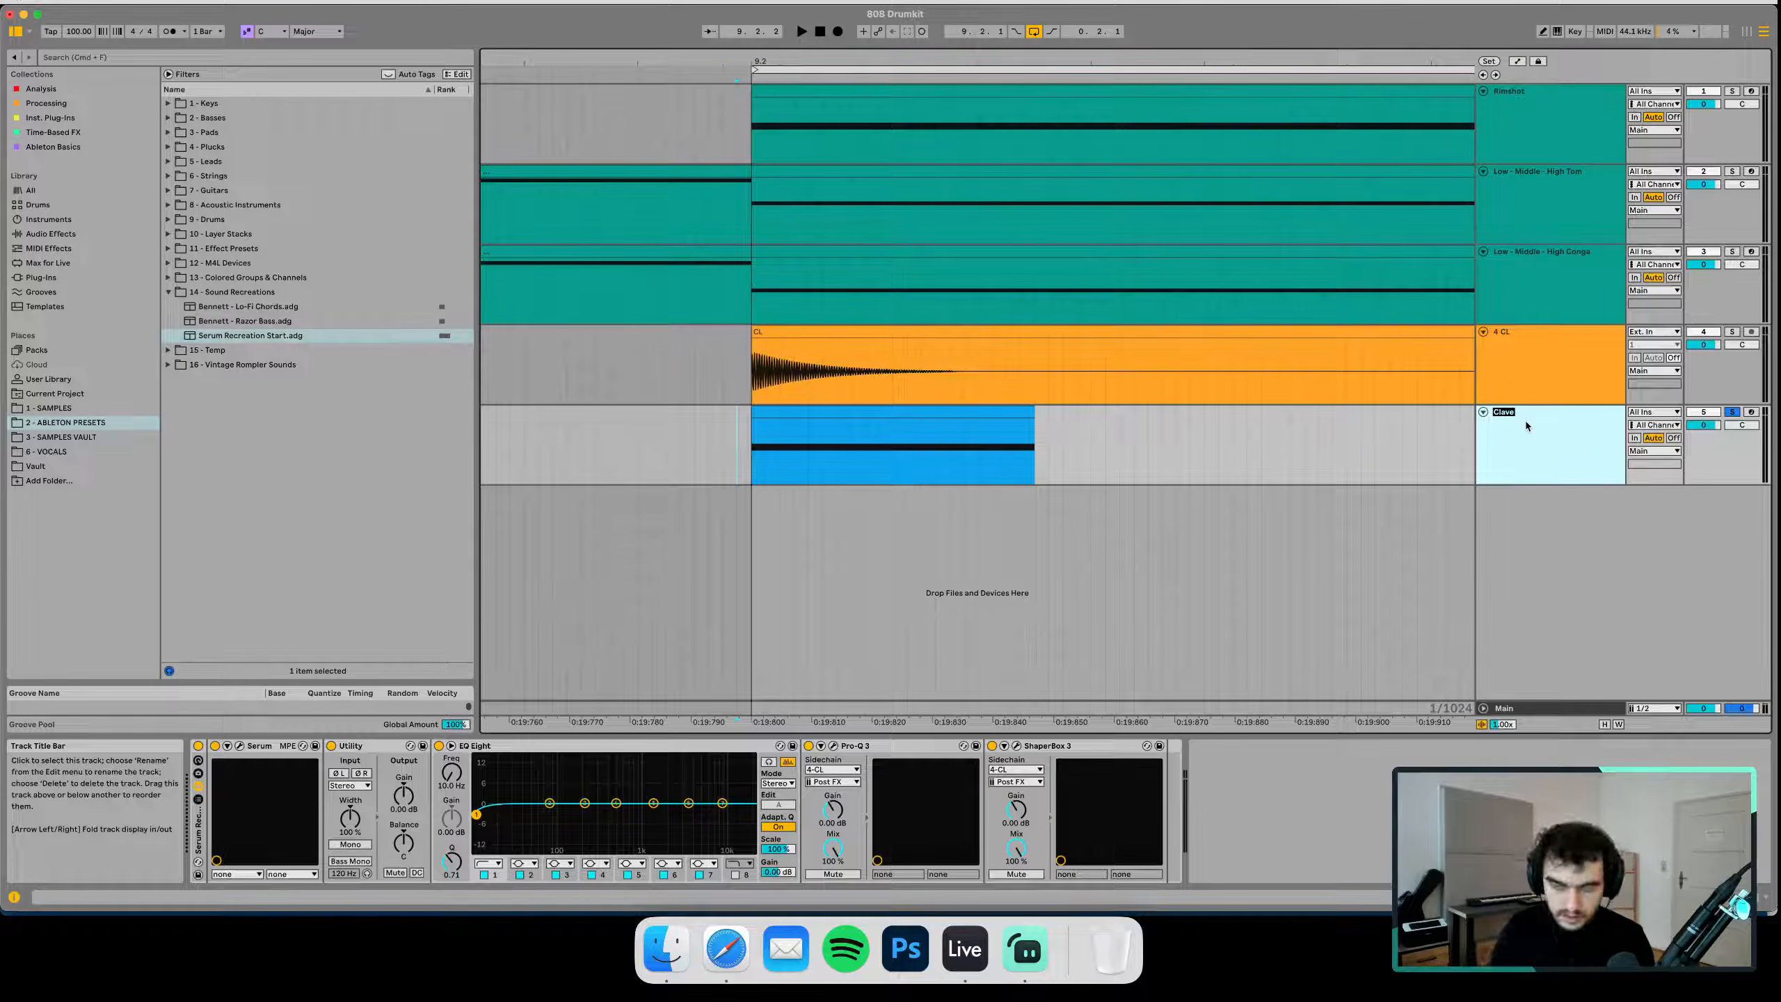
Name the remaining synth track Clave and give it and its clip the same teal colour as the other drum tracks
key("BackSpace")
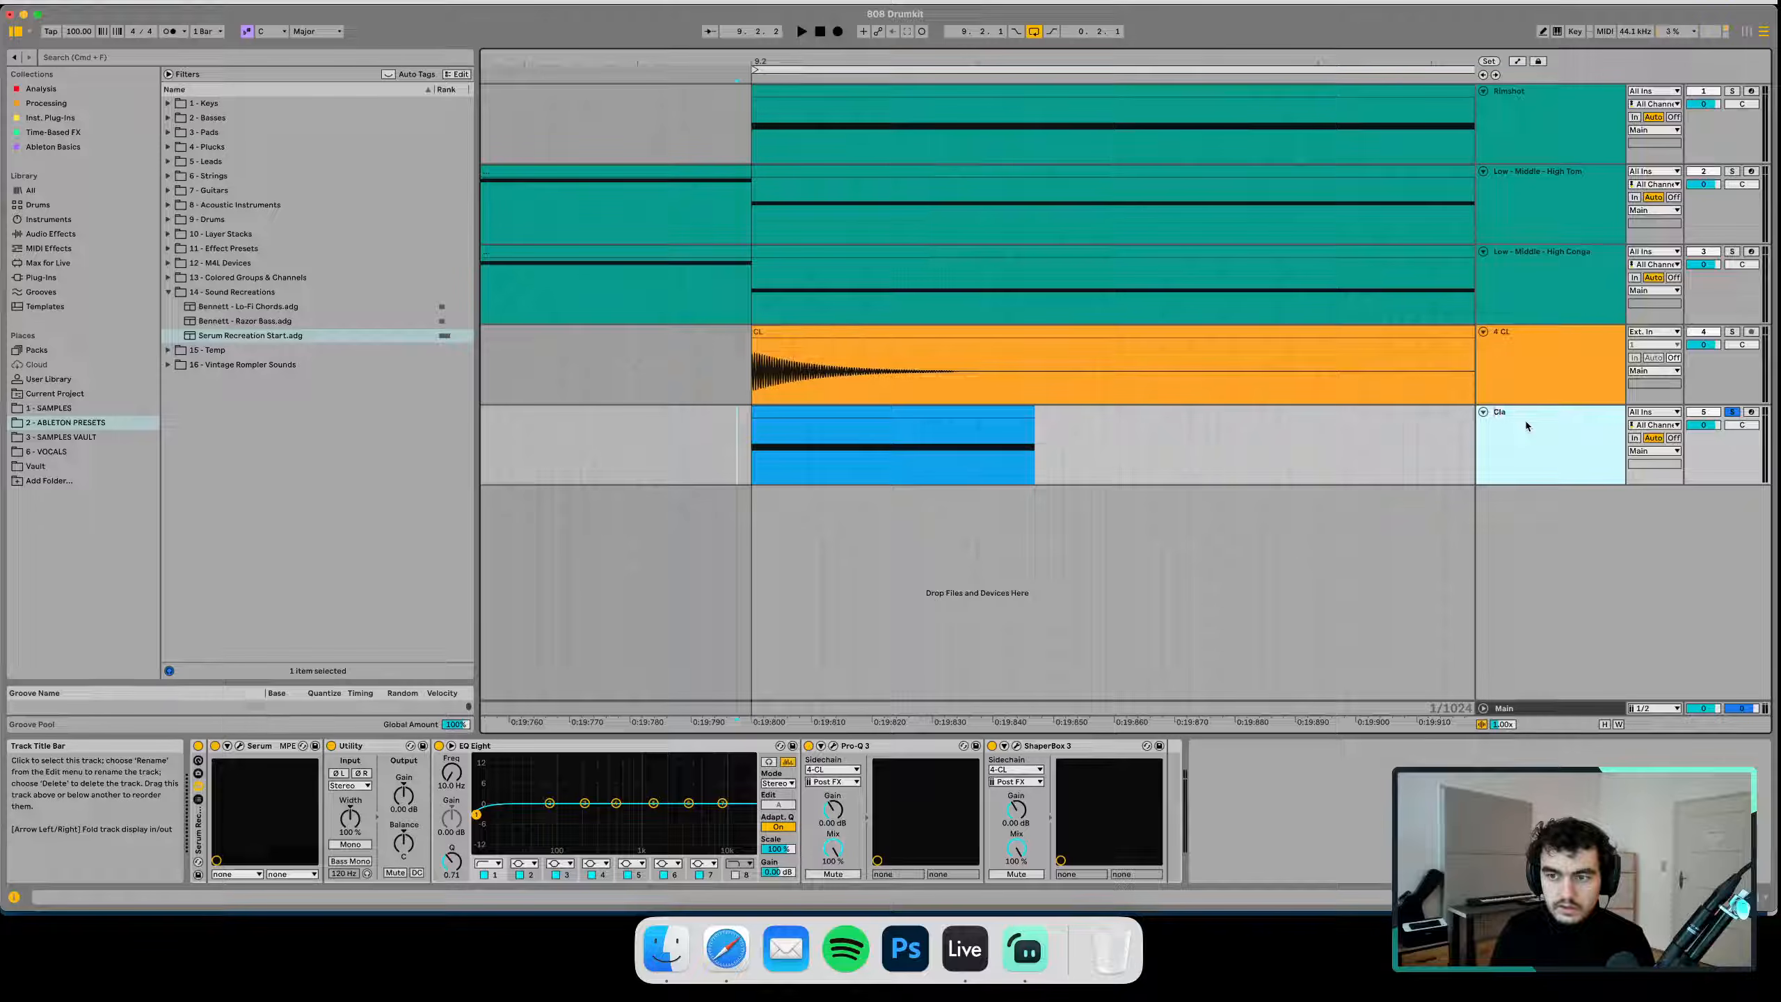
key("Return")
right_click(1501, 430)
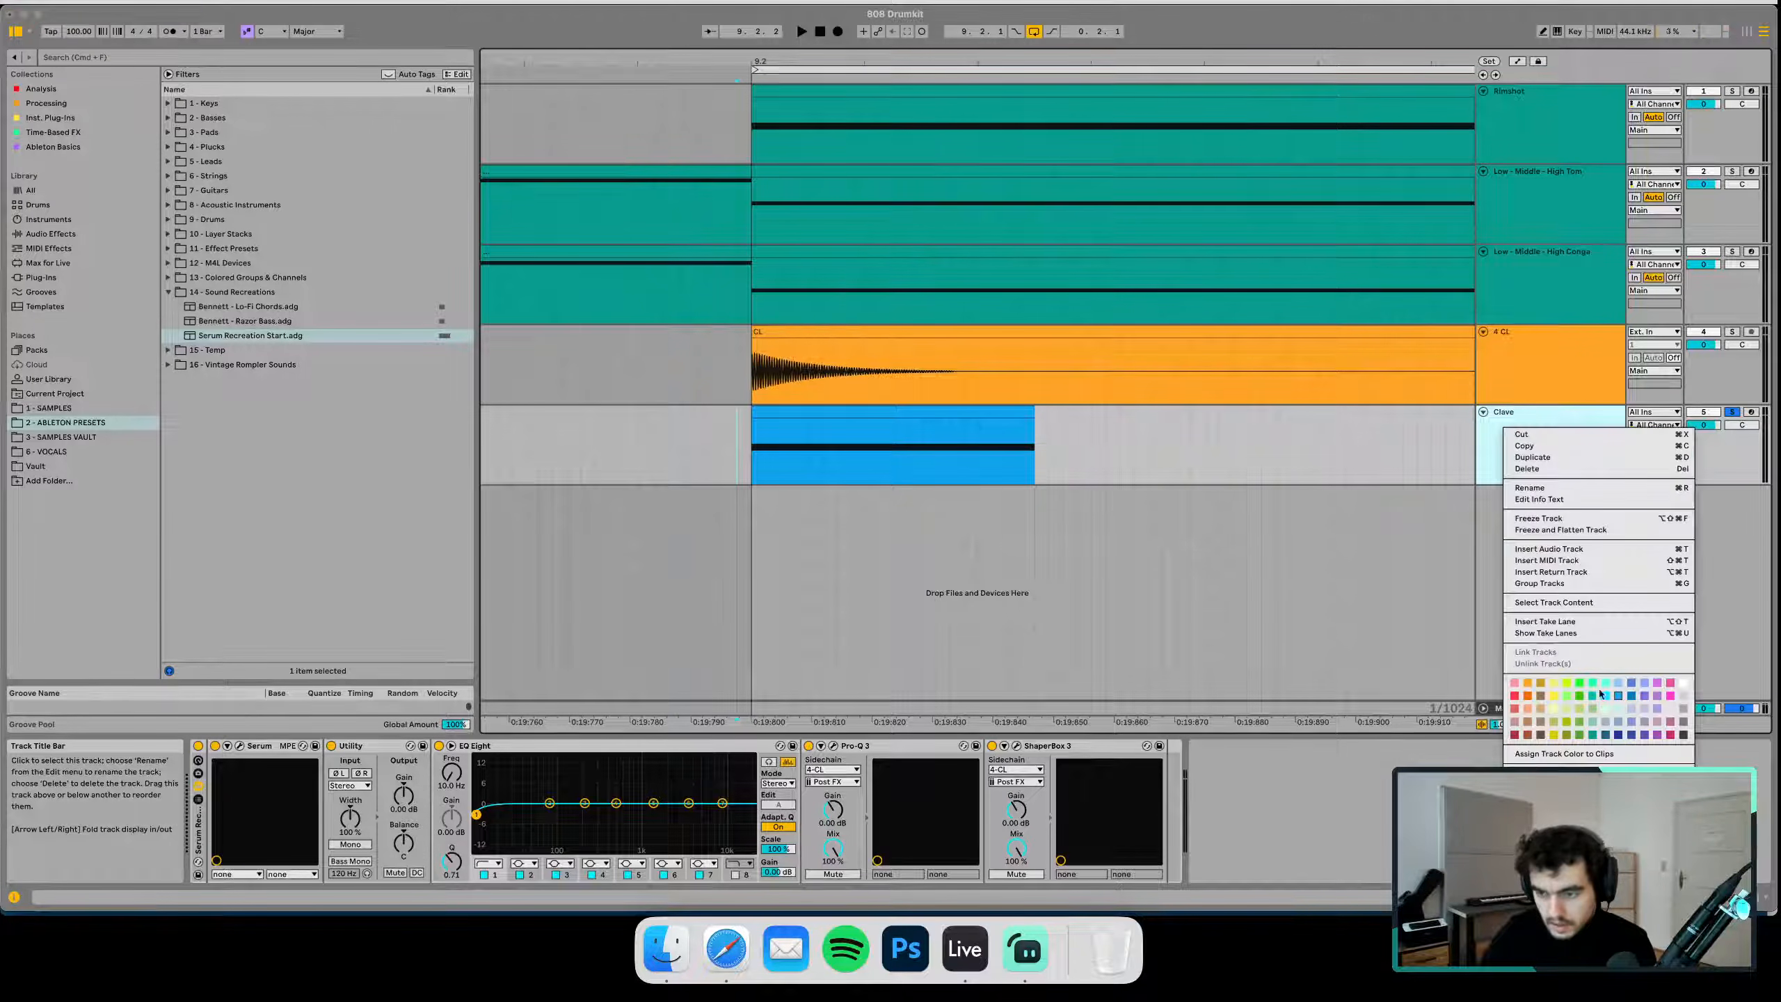
left_click(1591, 736)
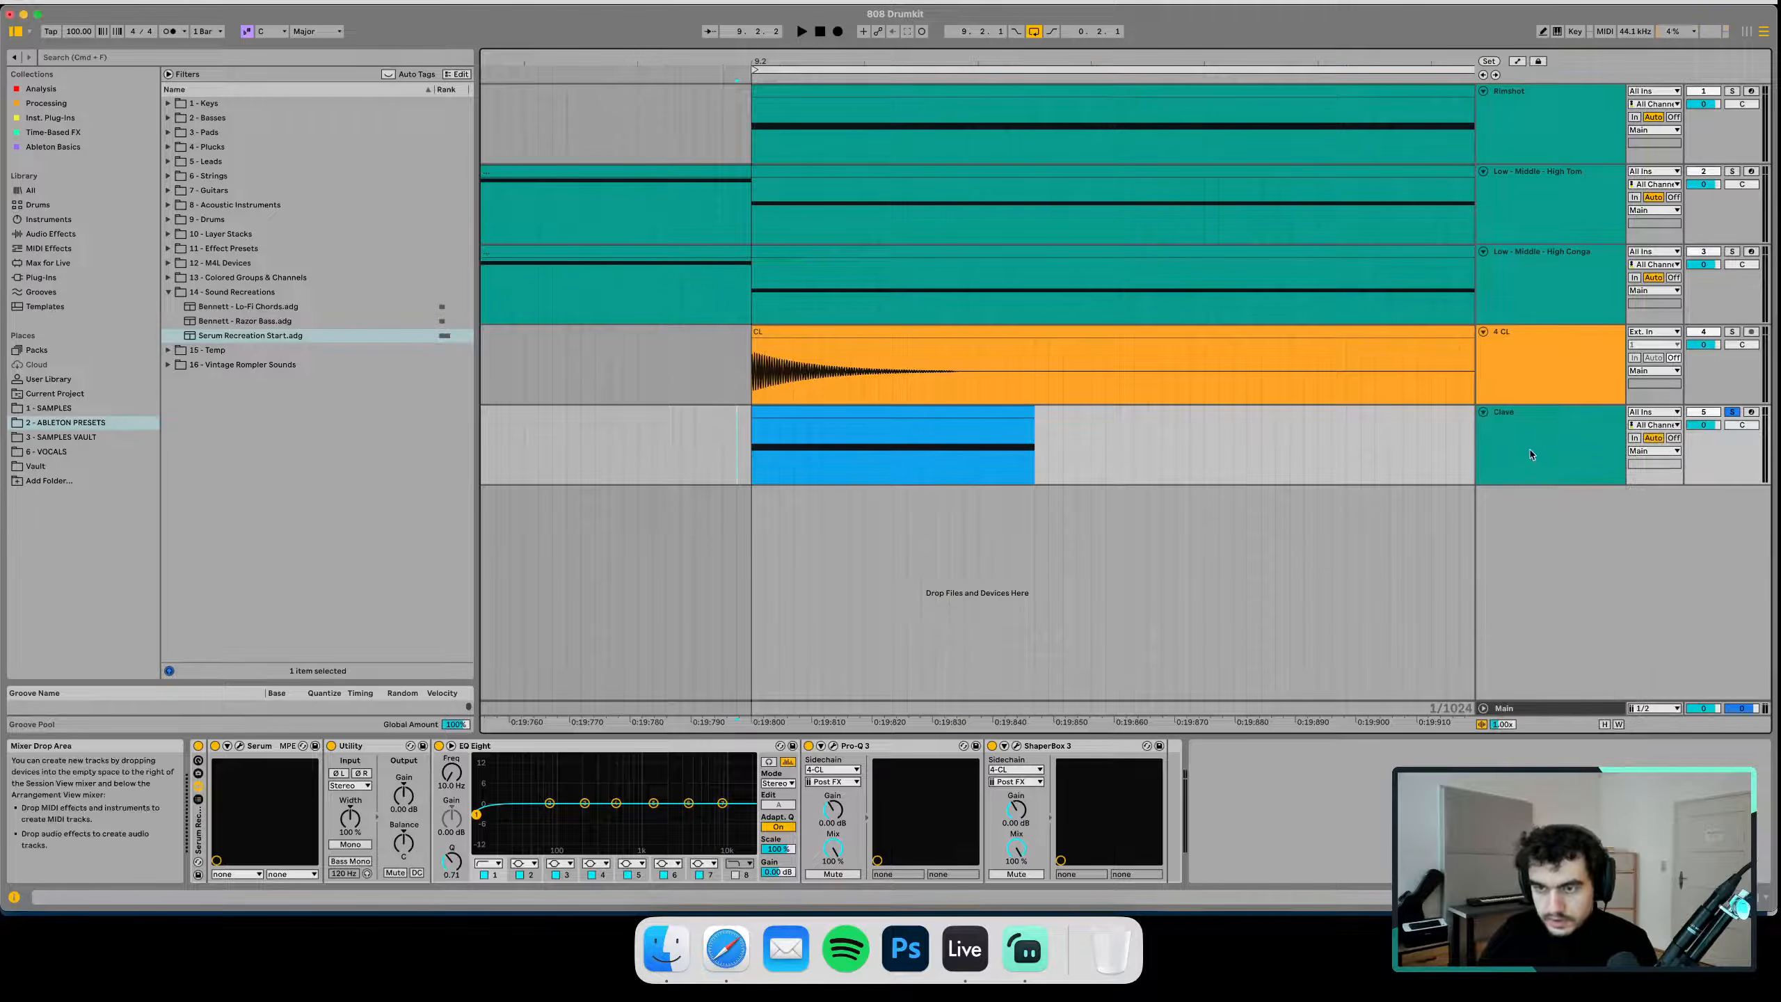
right_click(1525, 439)
left_click(1584, 754)
Move the Clave track above the CL sample track and play it around 9.2
left_click_drag(1532, 448, 1535, 337)
left_click_drag(857, 65, 847, 53)
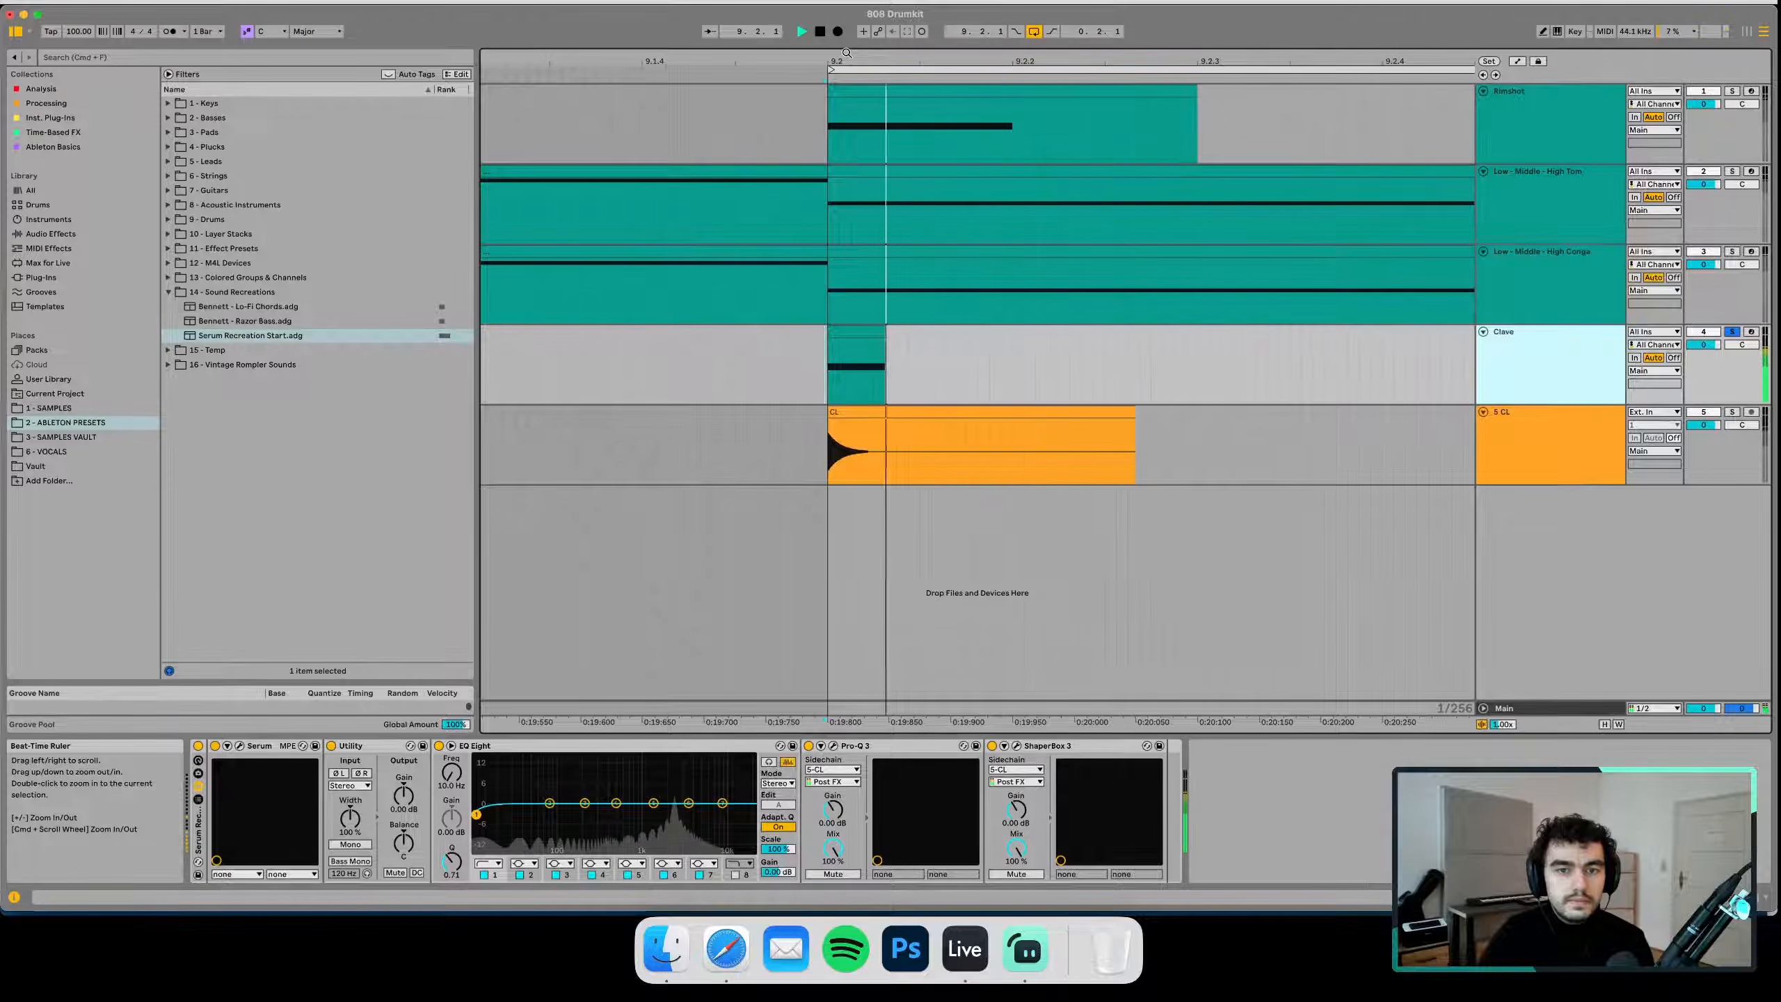
left_click(1534, 275)
left_click(1542, 339)
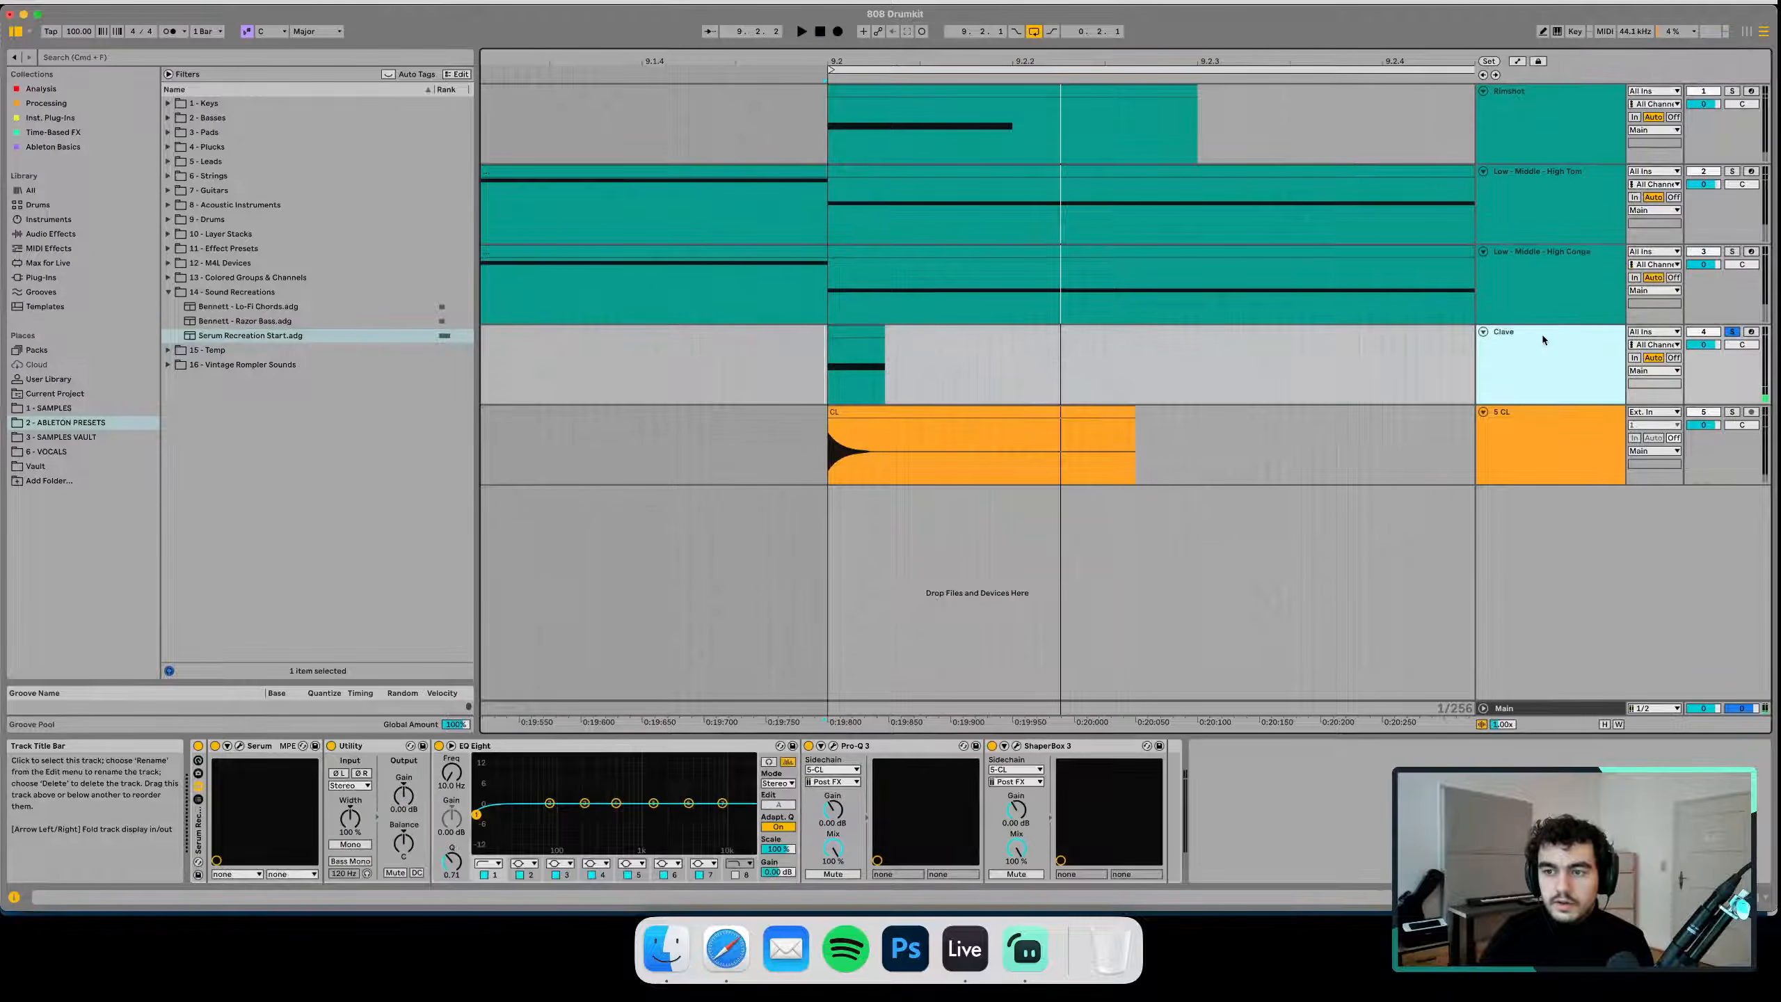
Search the browser for bd25, reveal BD2510.WAV in its TR-808 sample folder, and collapse the BD folder
key("super+f")
type("bd25")
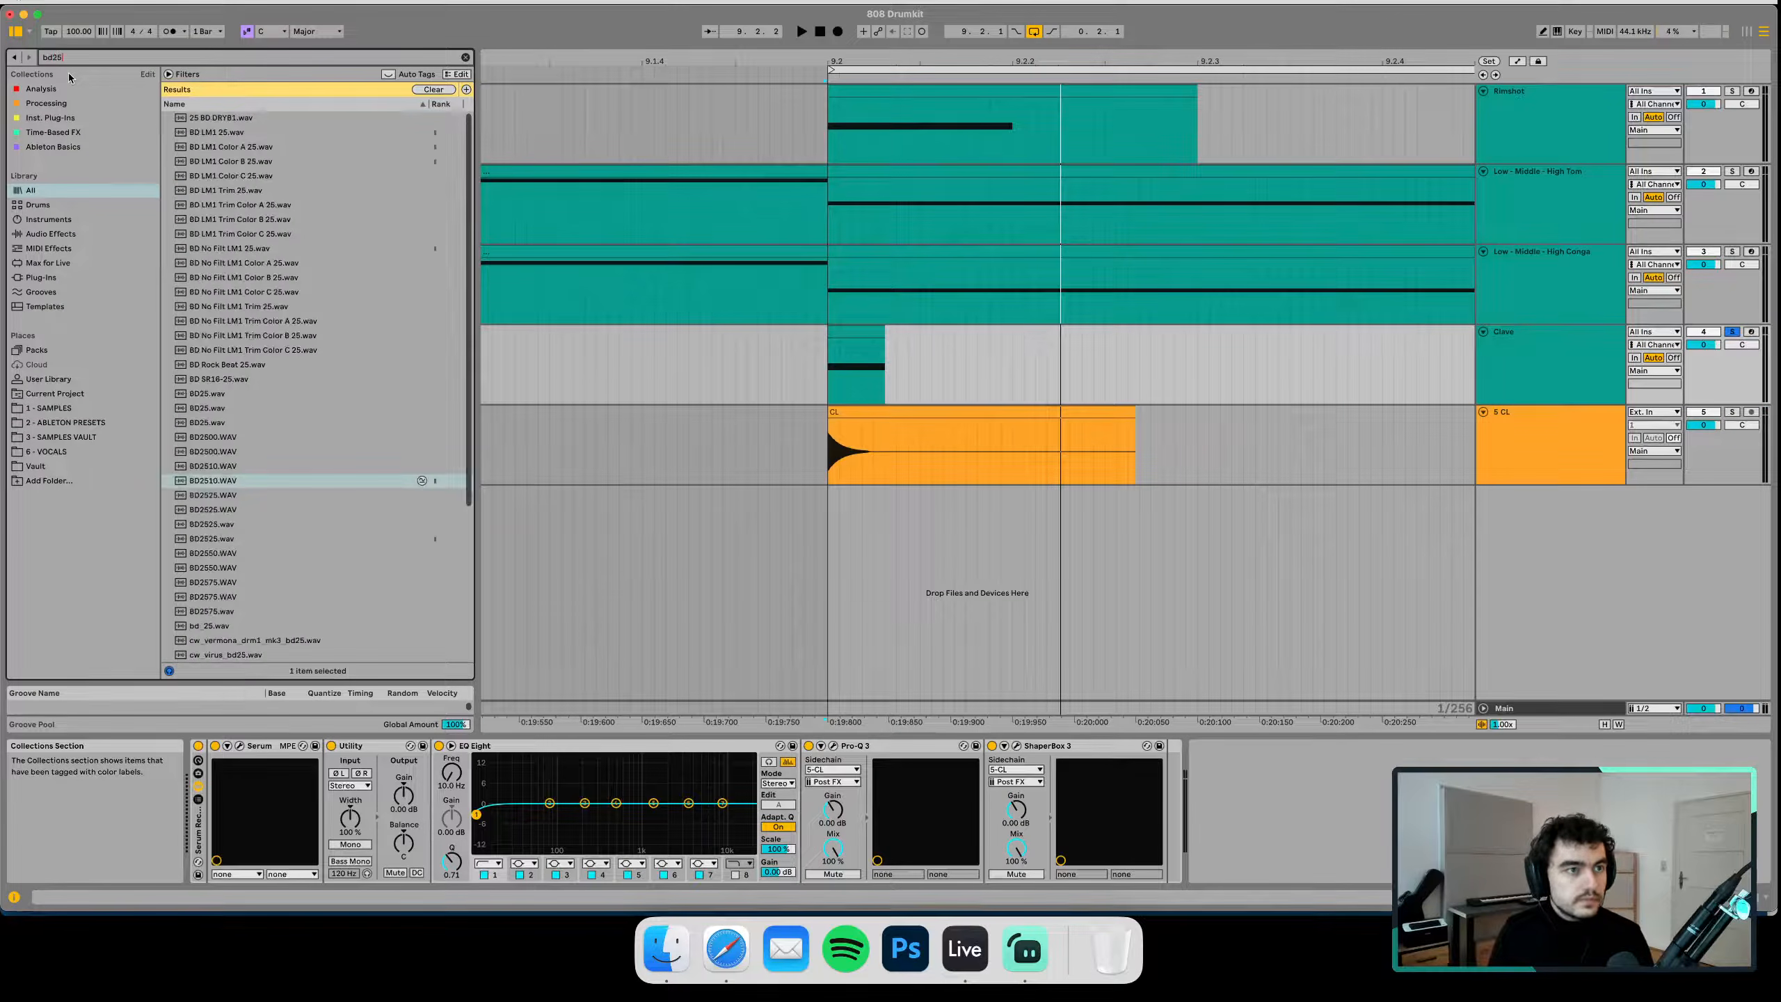
right_click(235, 481)
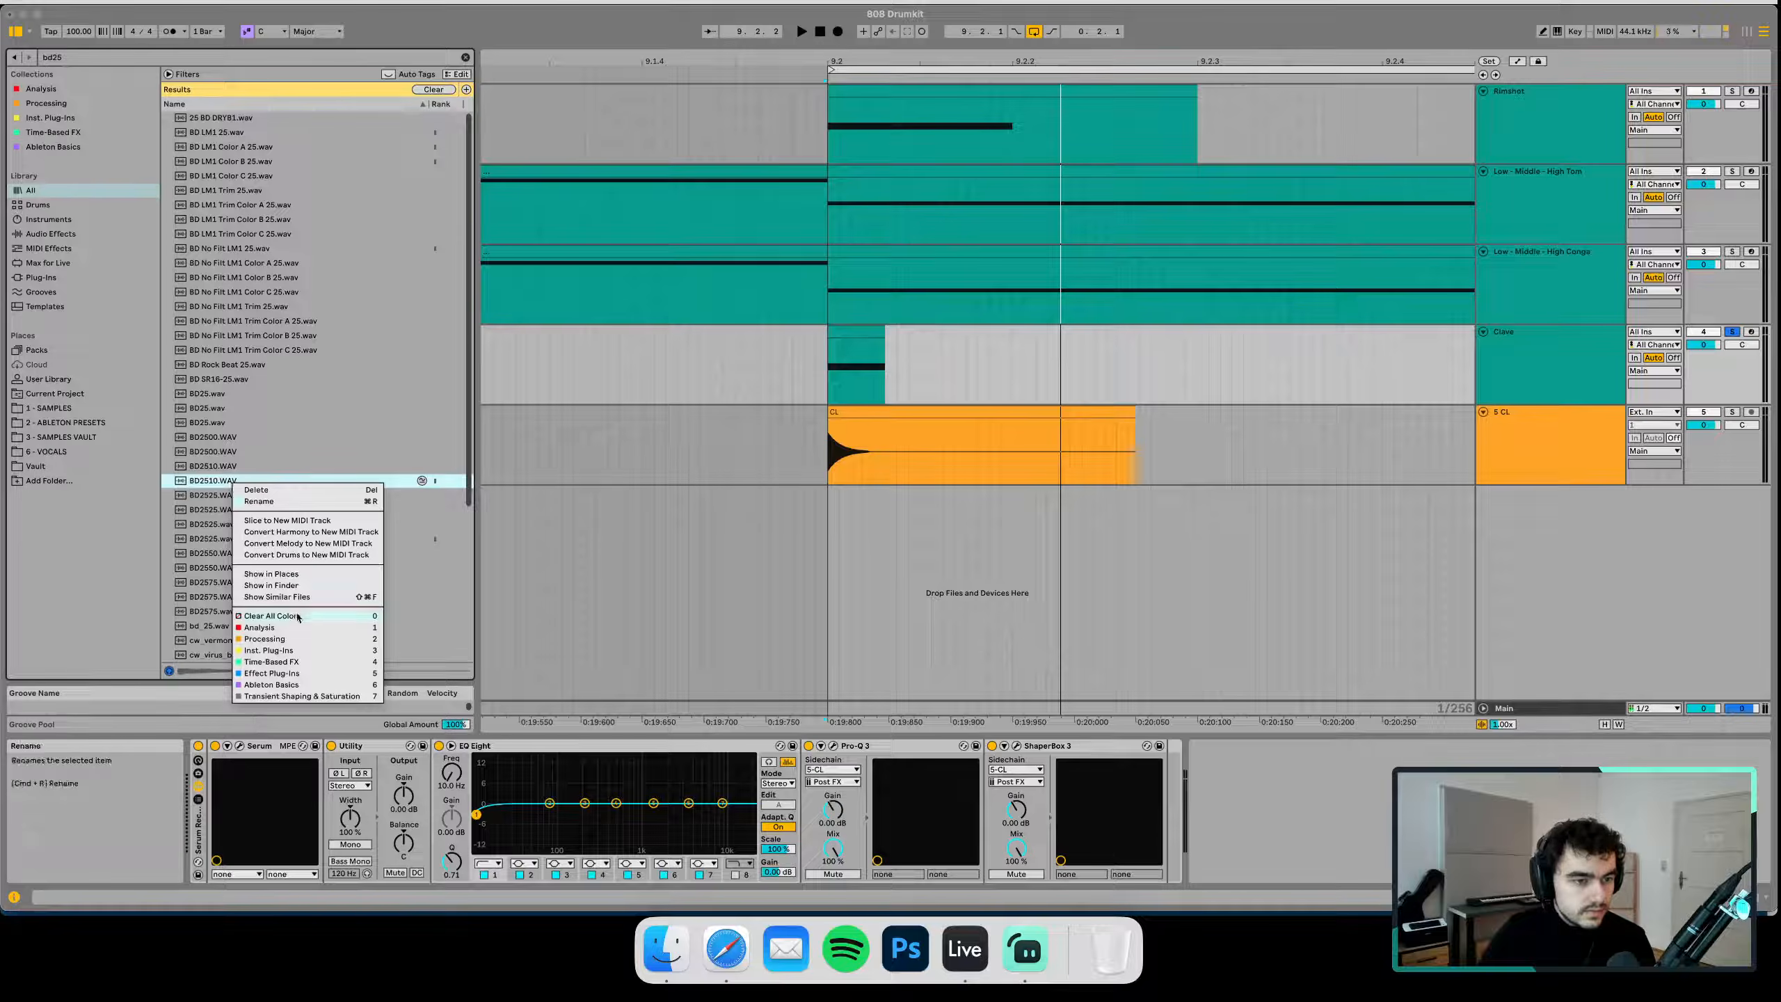
left_click(302, 574)
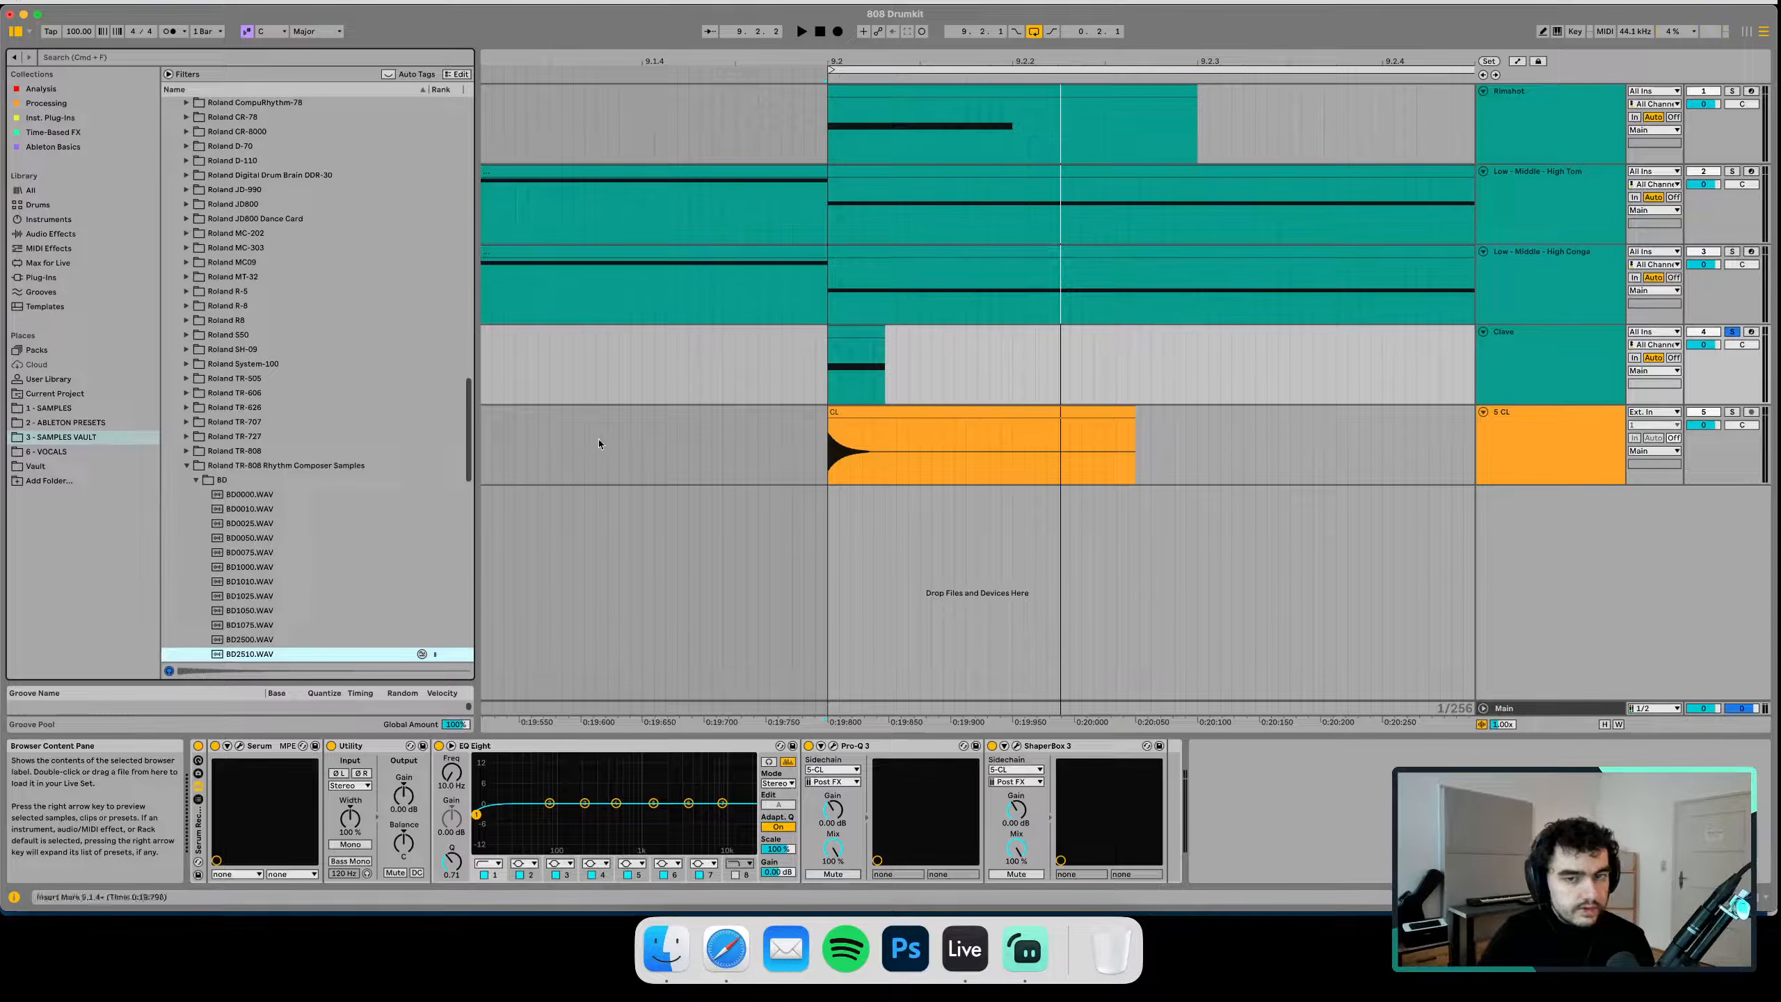
left_click(194, 481)
Check the live stream in Streamlabs Desktop, and return to Ableton Live to collapse the CL sample folder
left_click(1025, 948)
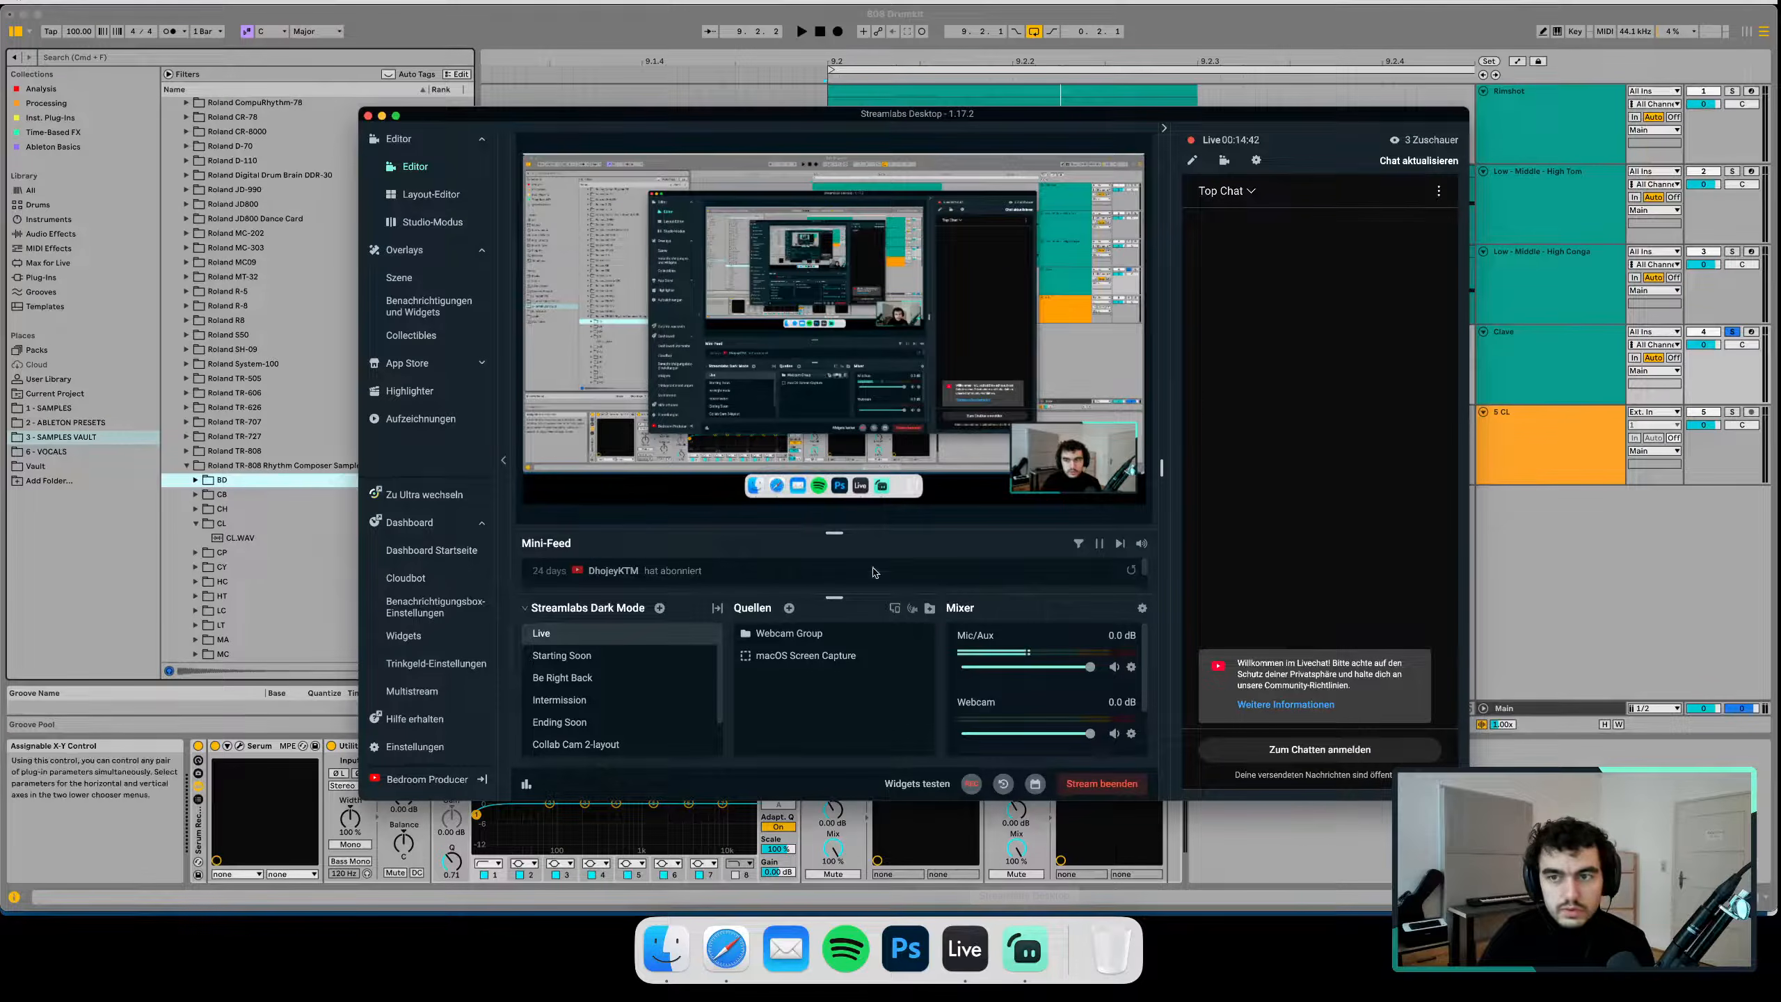
left_click(587, 20)
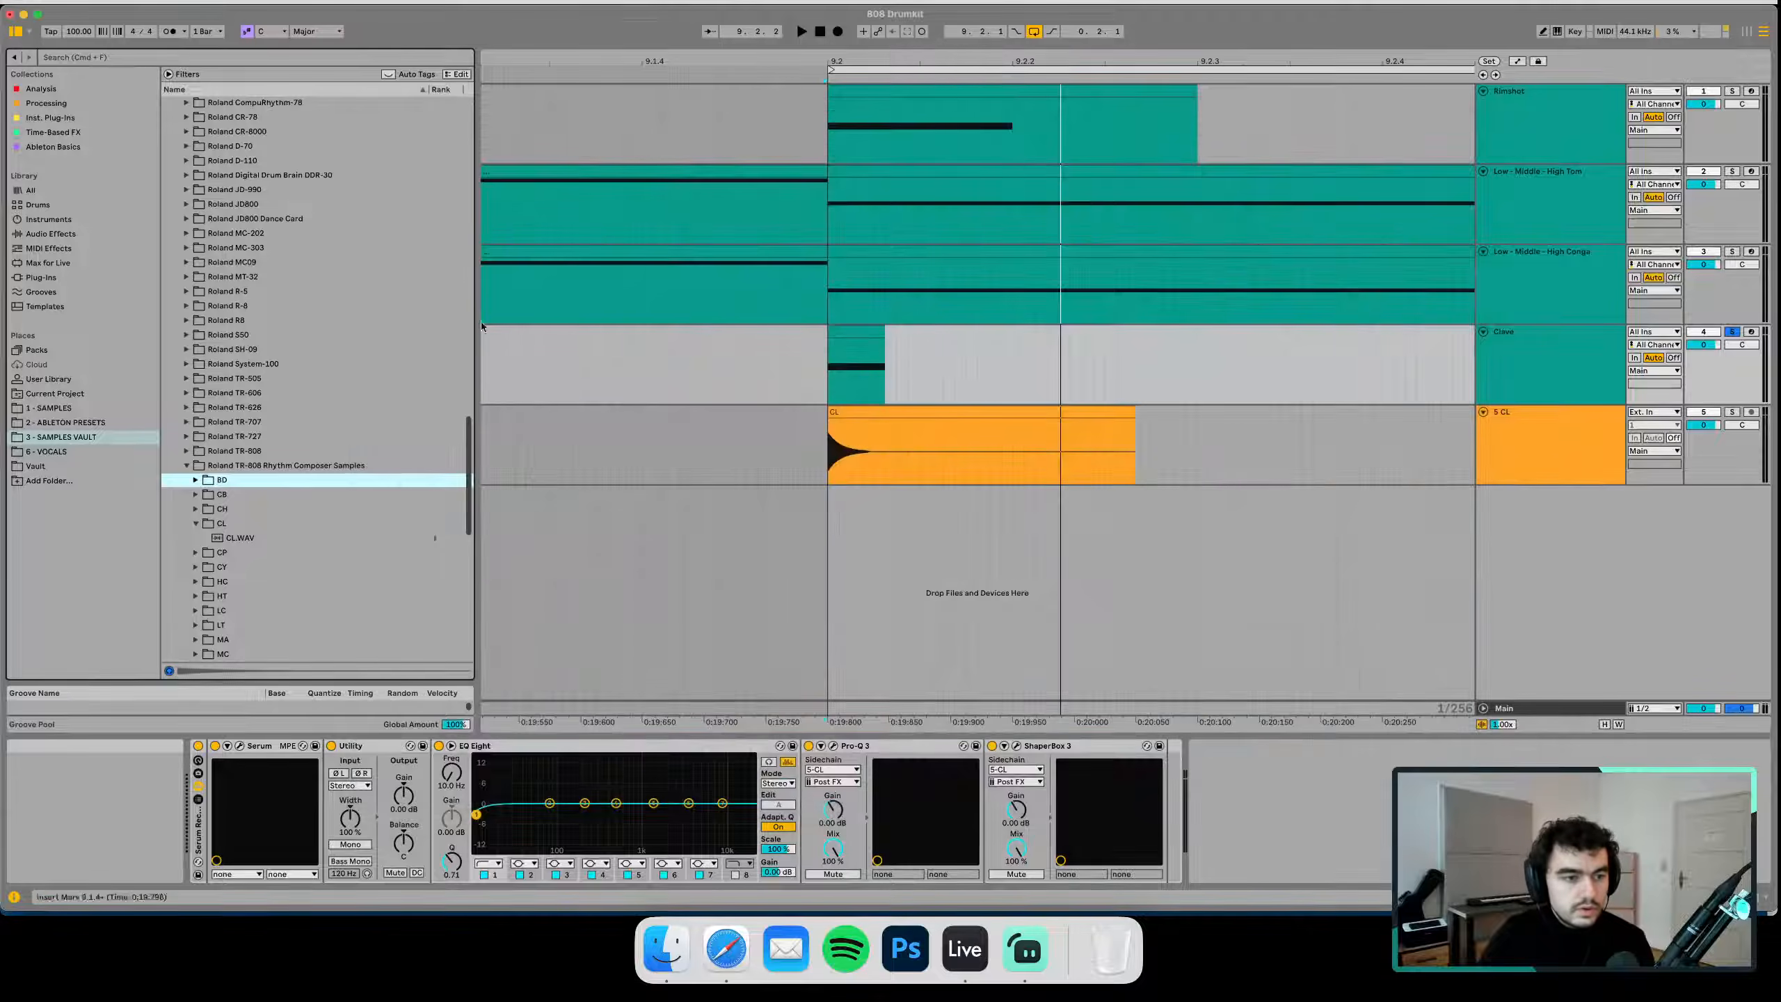
left_click(223, 523)
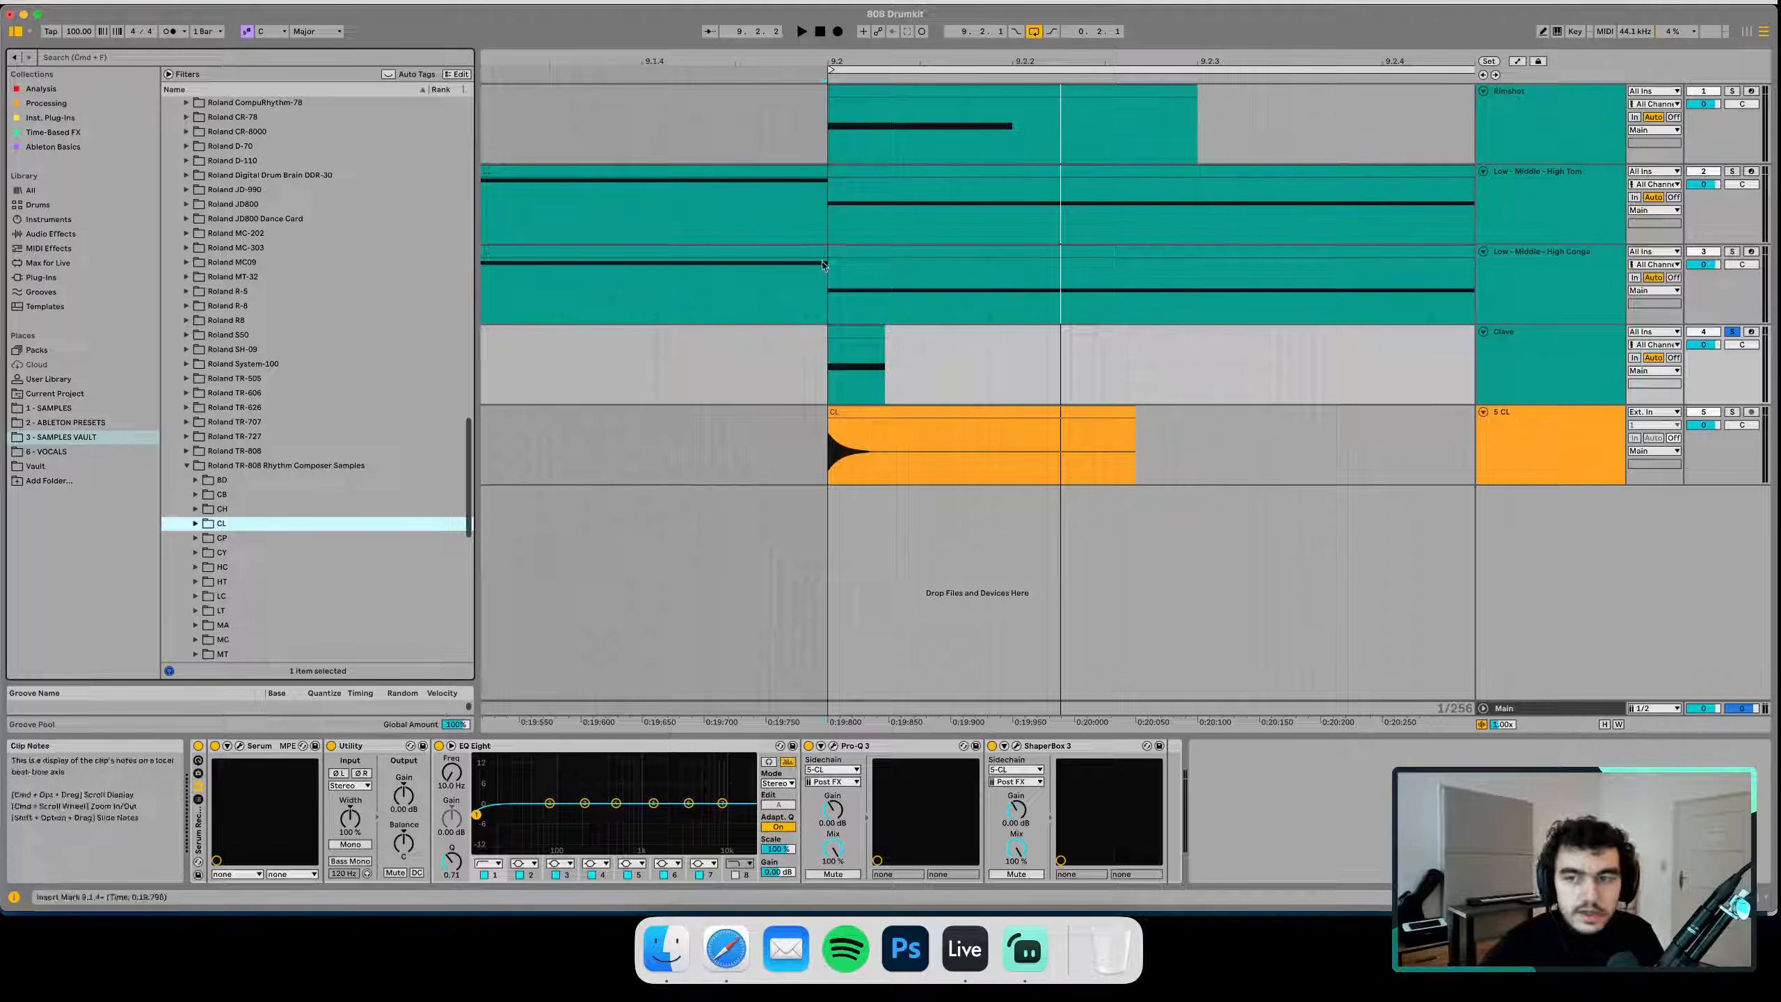
Audition the finished Rimshot, Tom, Conga and Clave tracks by soloing each in turn
left_click(1546, 134)
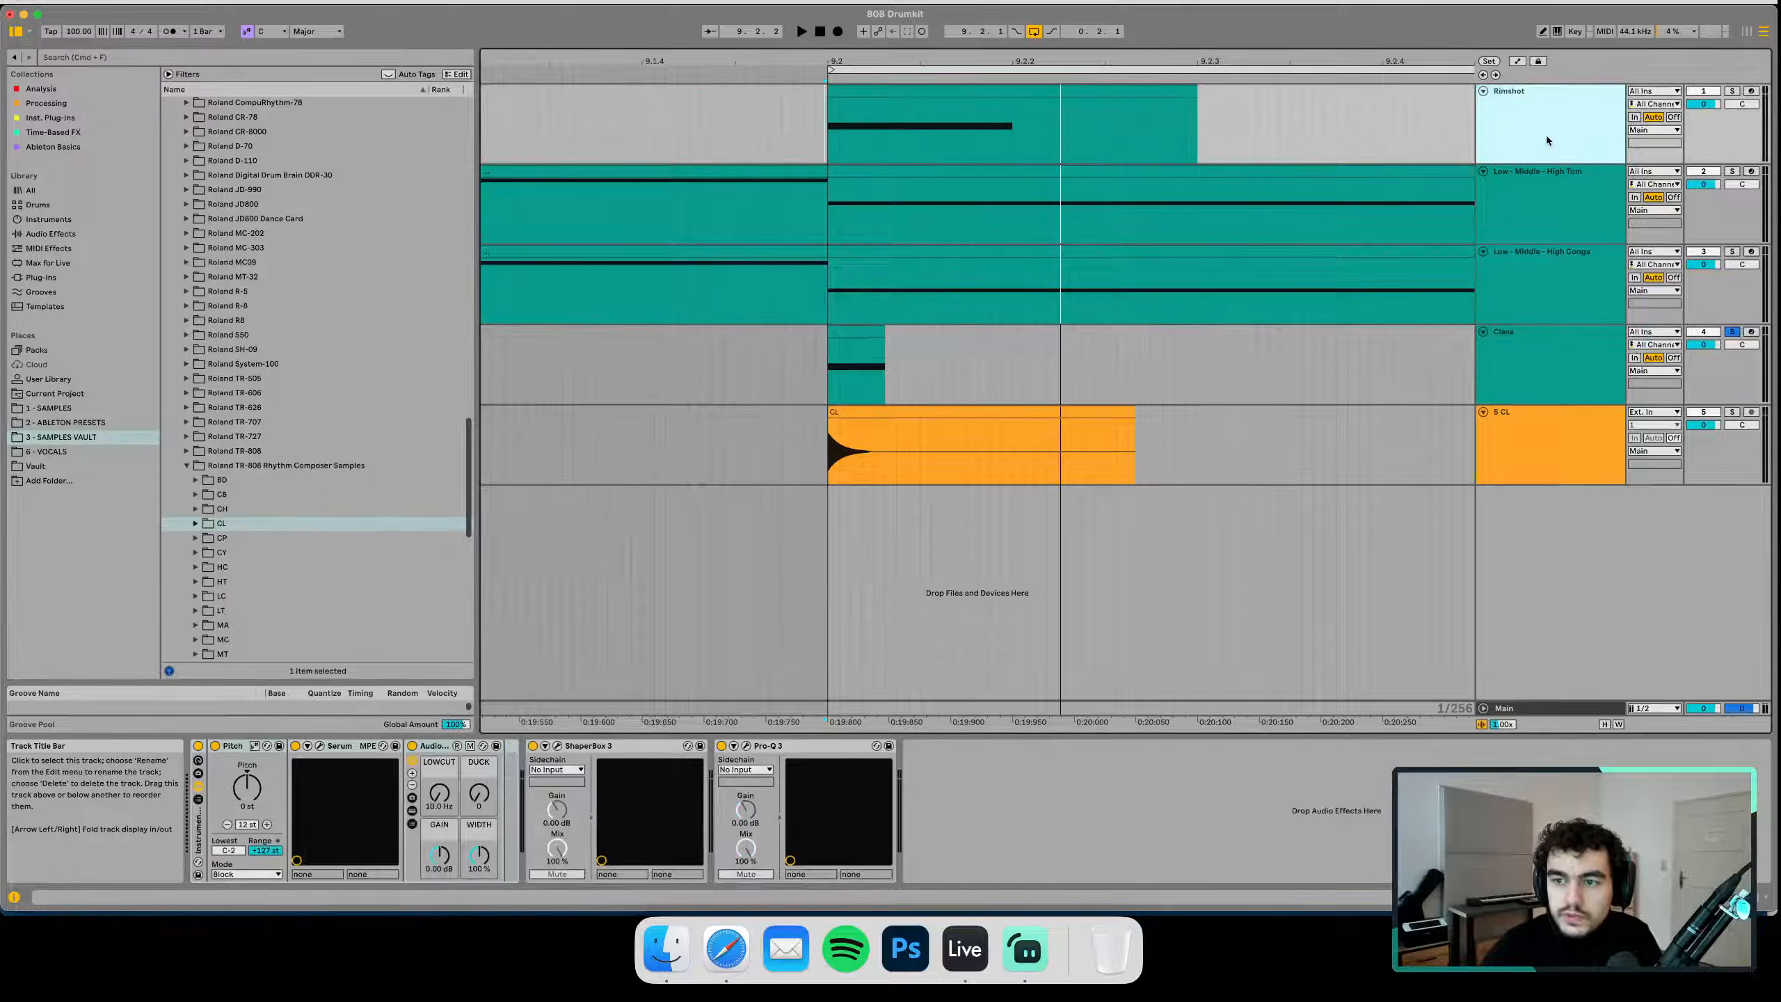
left_click(1732, 90)
left_click(1731, 171)
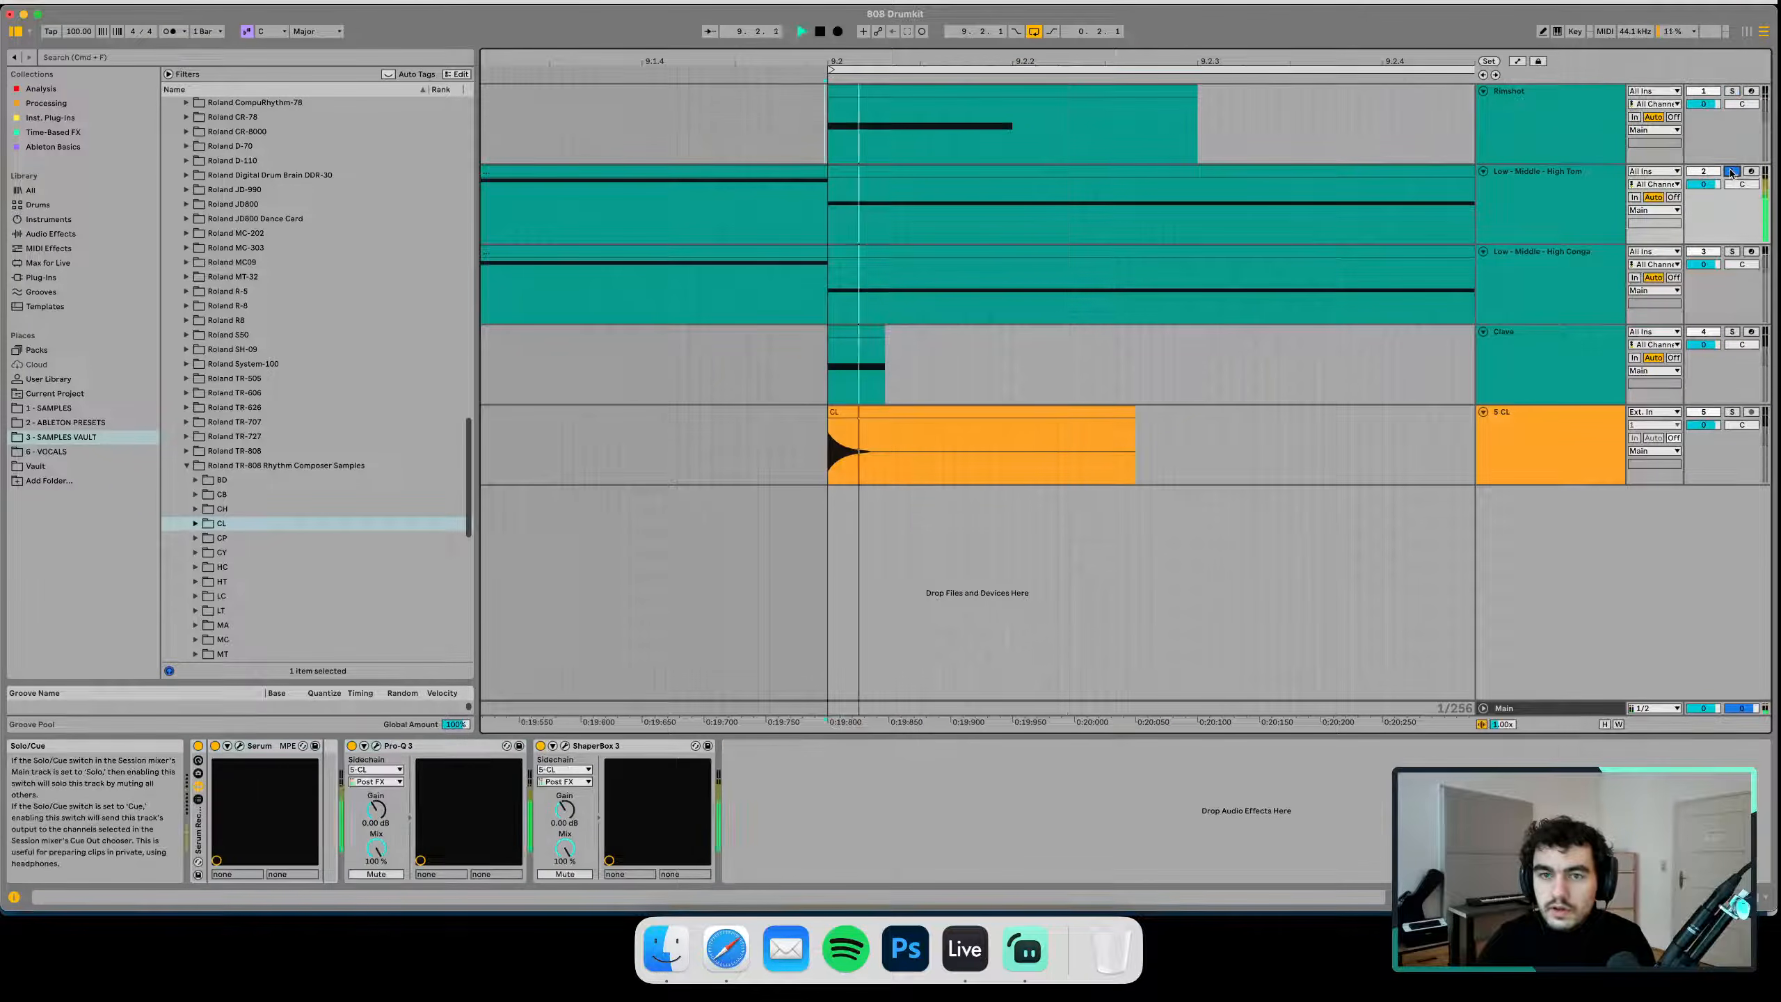
left_click(1730, 251)
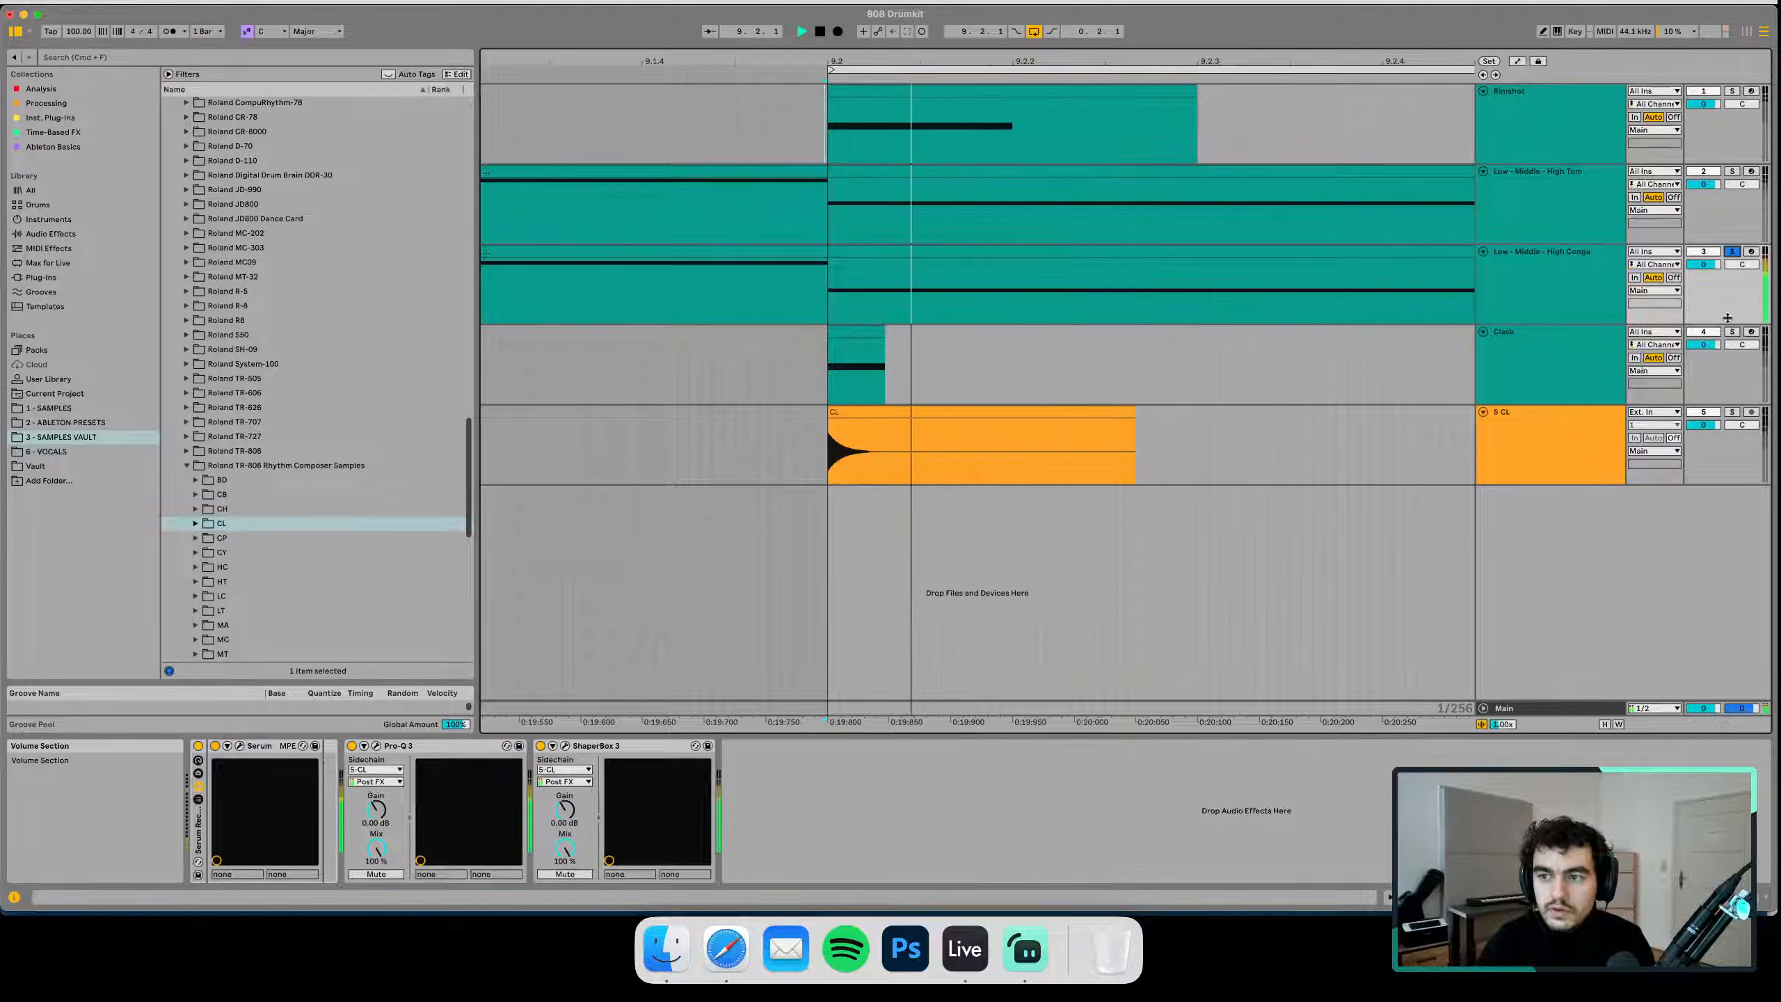
left_click(1731, 333)
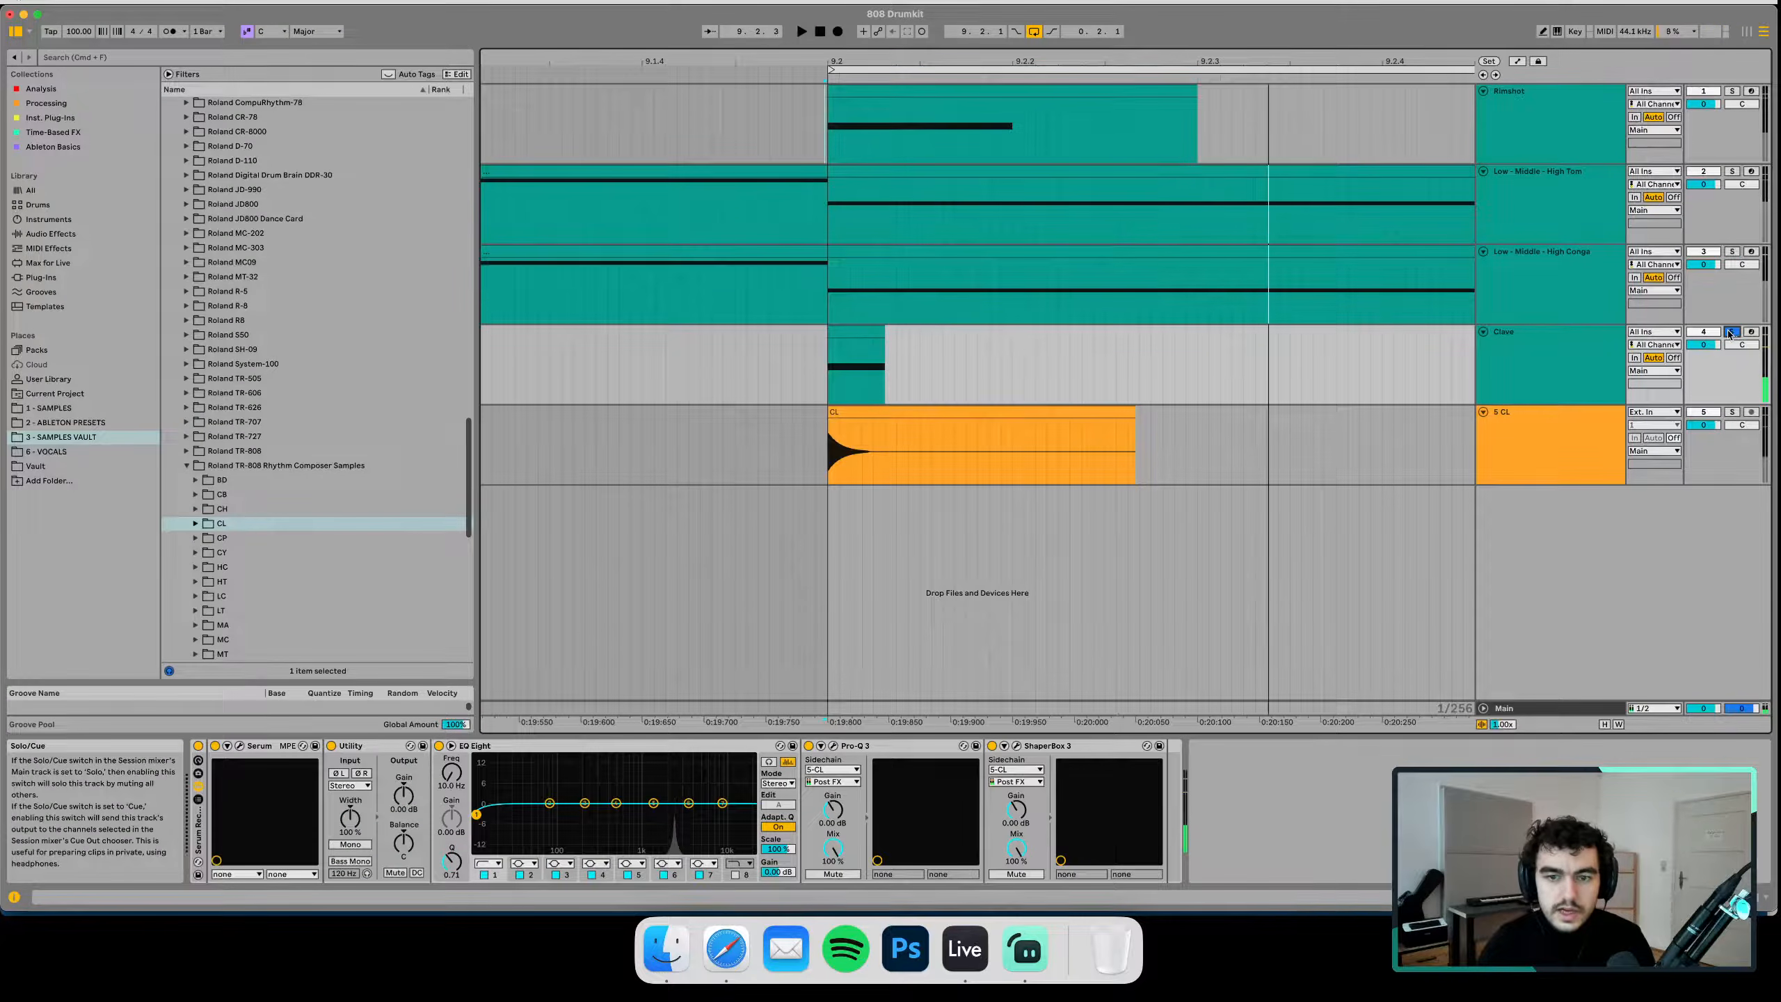
scroll(287, 594, "down", 3)
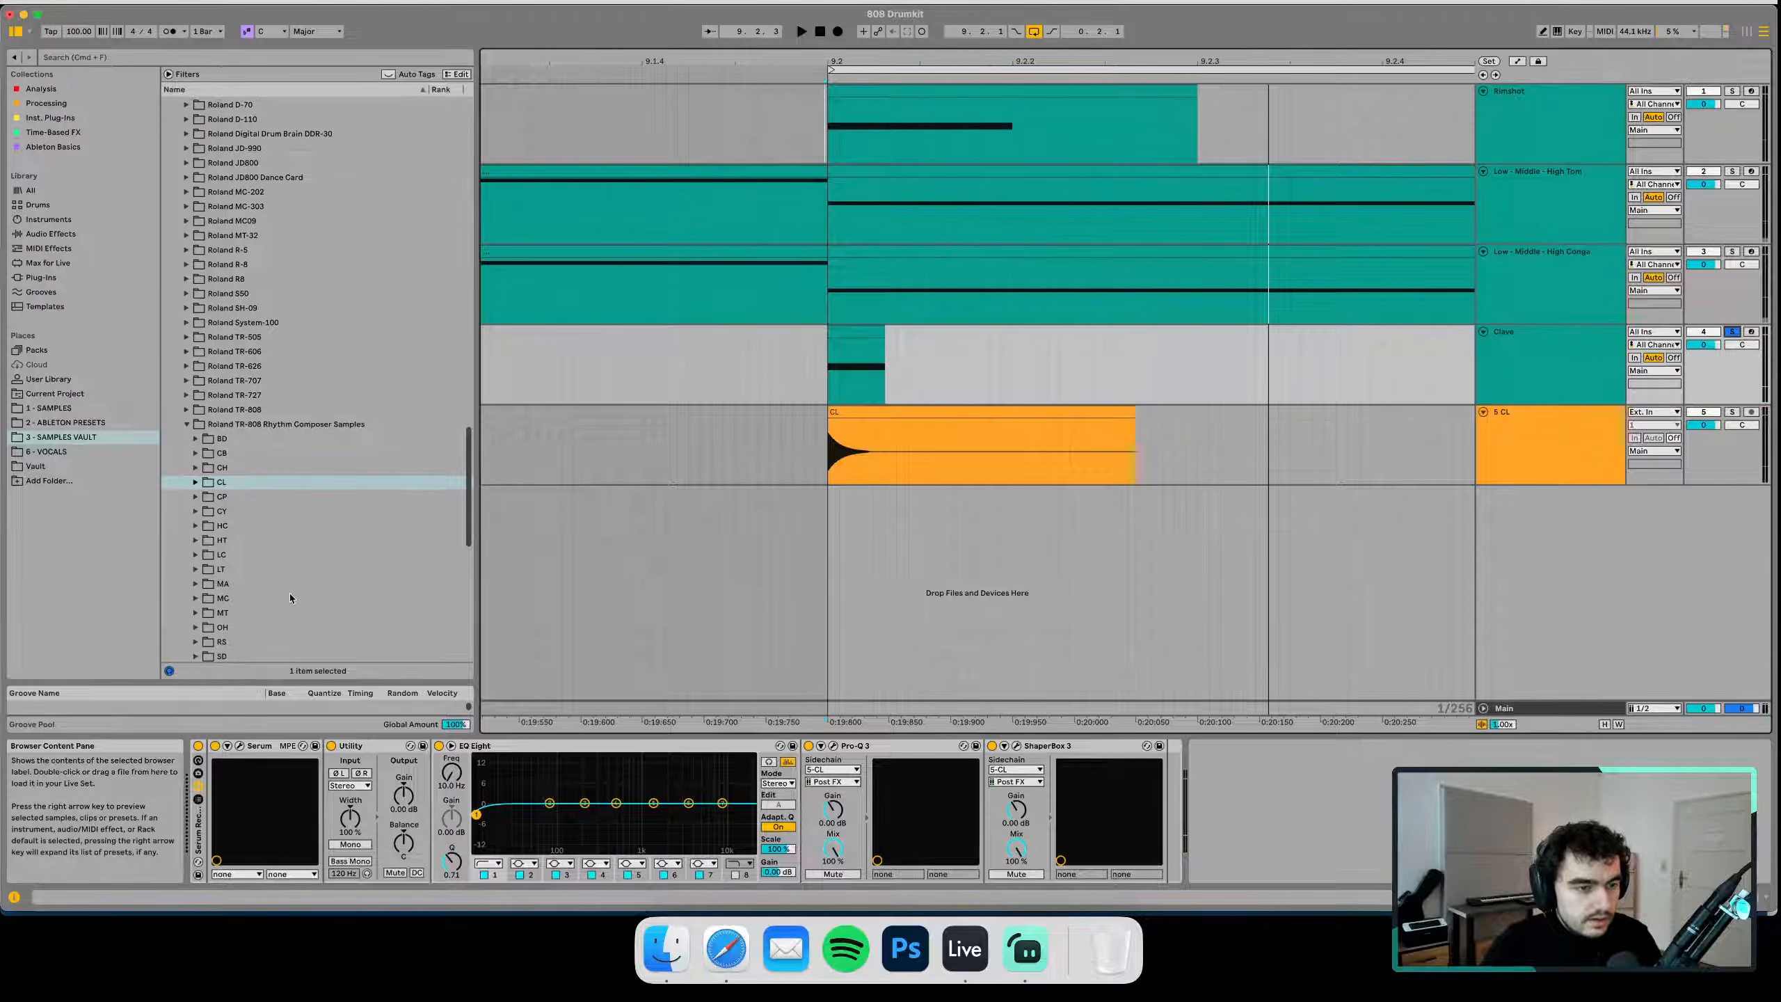
Expand the MA folder in the Roland TR-808 Rhythm Composer Samples and audition MA.WAV
double_click(241, 599)
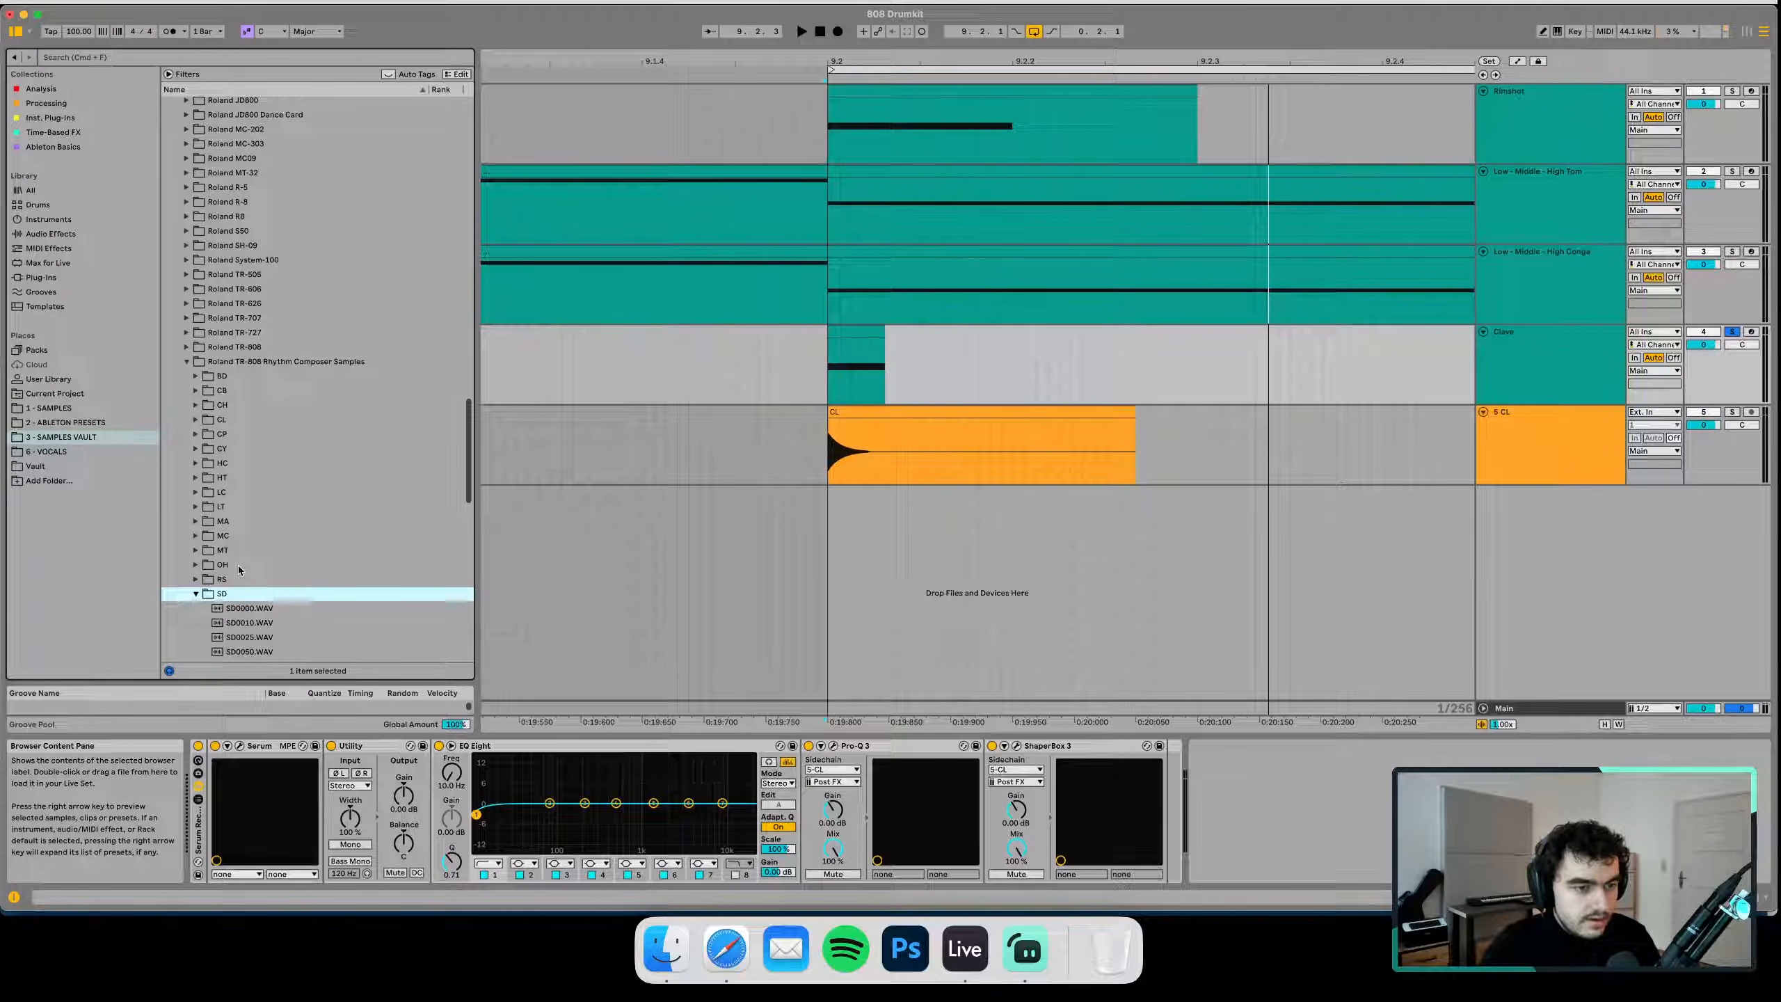
left_click(234, 523)
key("Right")
key("Down")
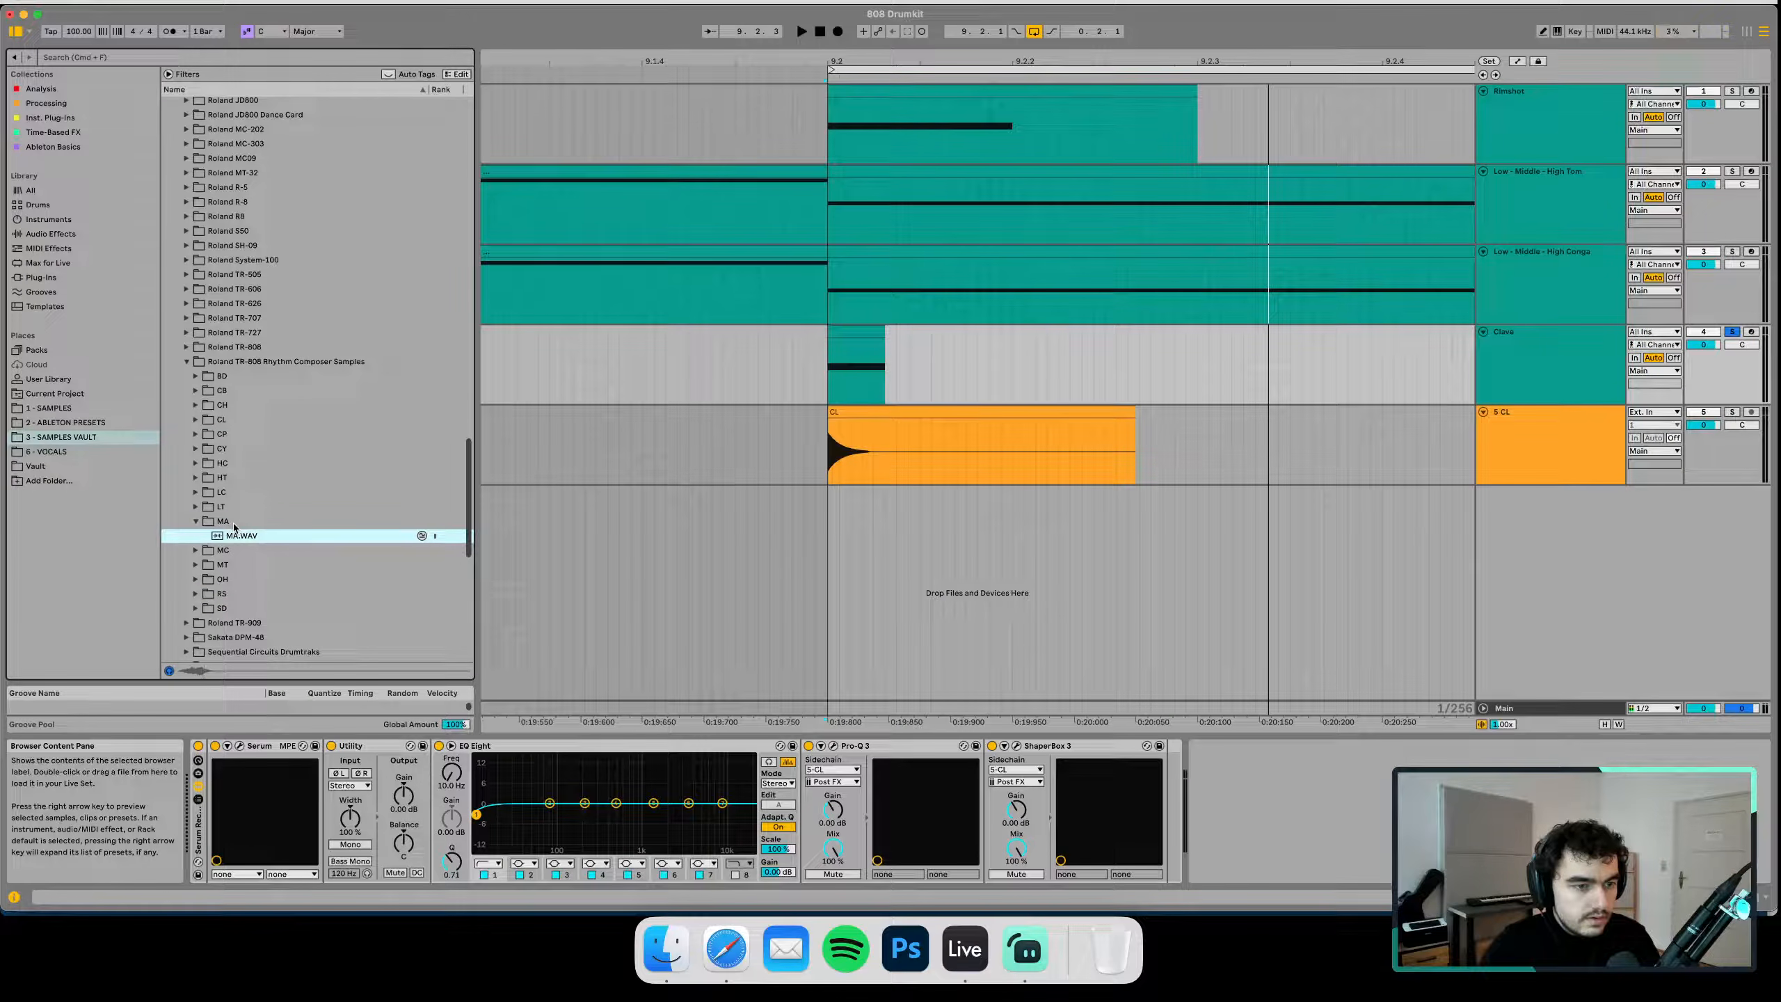
Audition the first sample in the LC folder and collapse the folder again
key("Up")
key("Up")
key("Up")
key("Right")
key("Down")
key("Up")
key("Left")
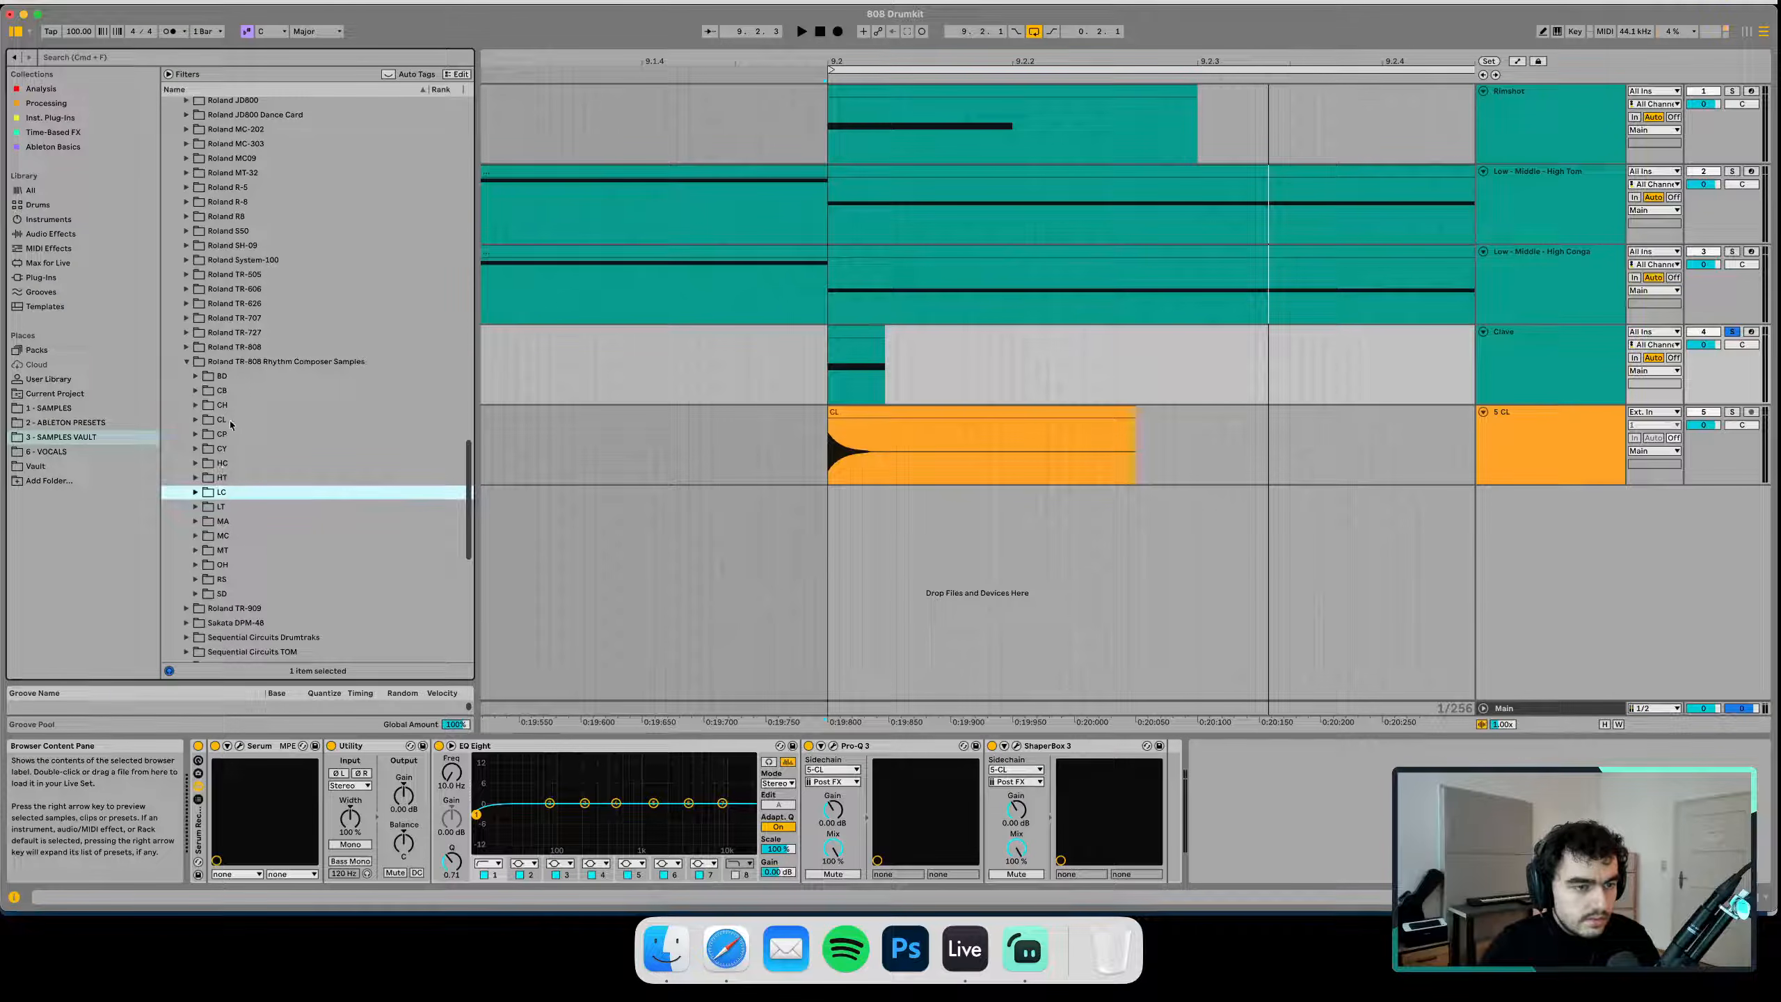
Replace the CL reference clip at 9.2 on the orange audio track with MA.WAV
left_click(232, 521)
key("Right")
key("Down")
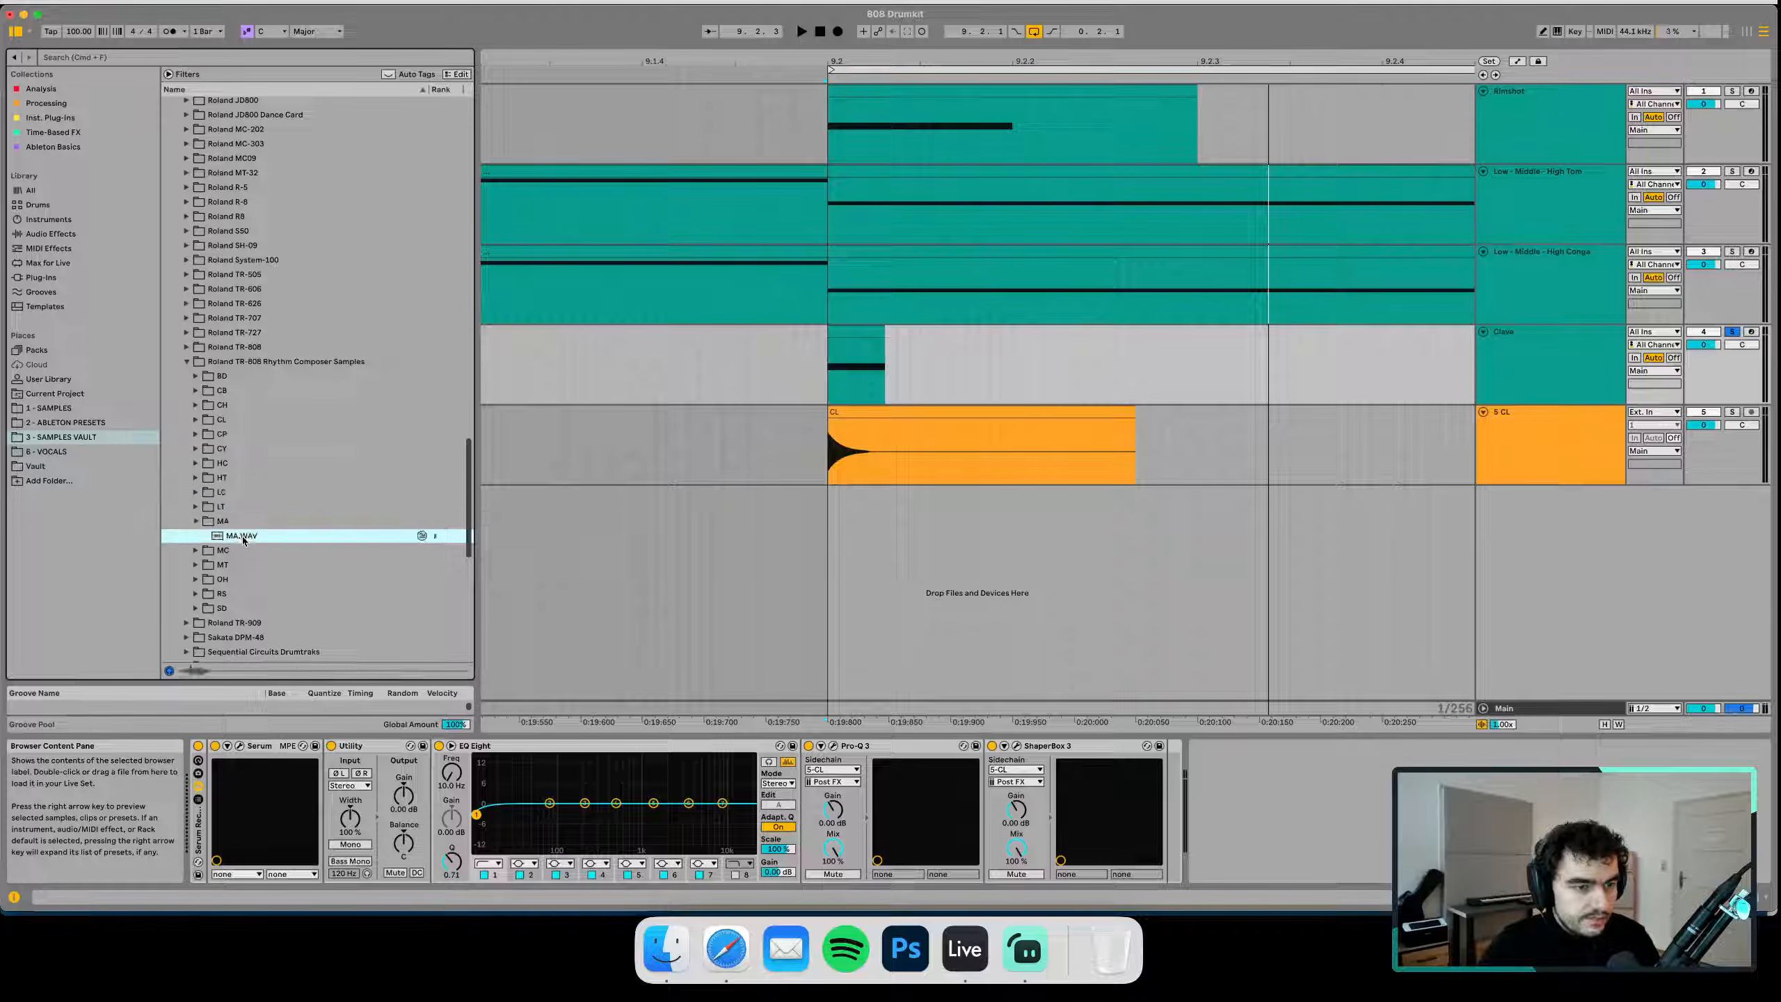
left_click_drag(246, 537, 828, 449)
left_click_drag(829, 56, 830, 116)
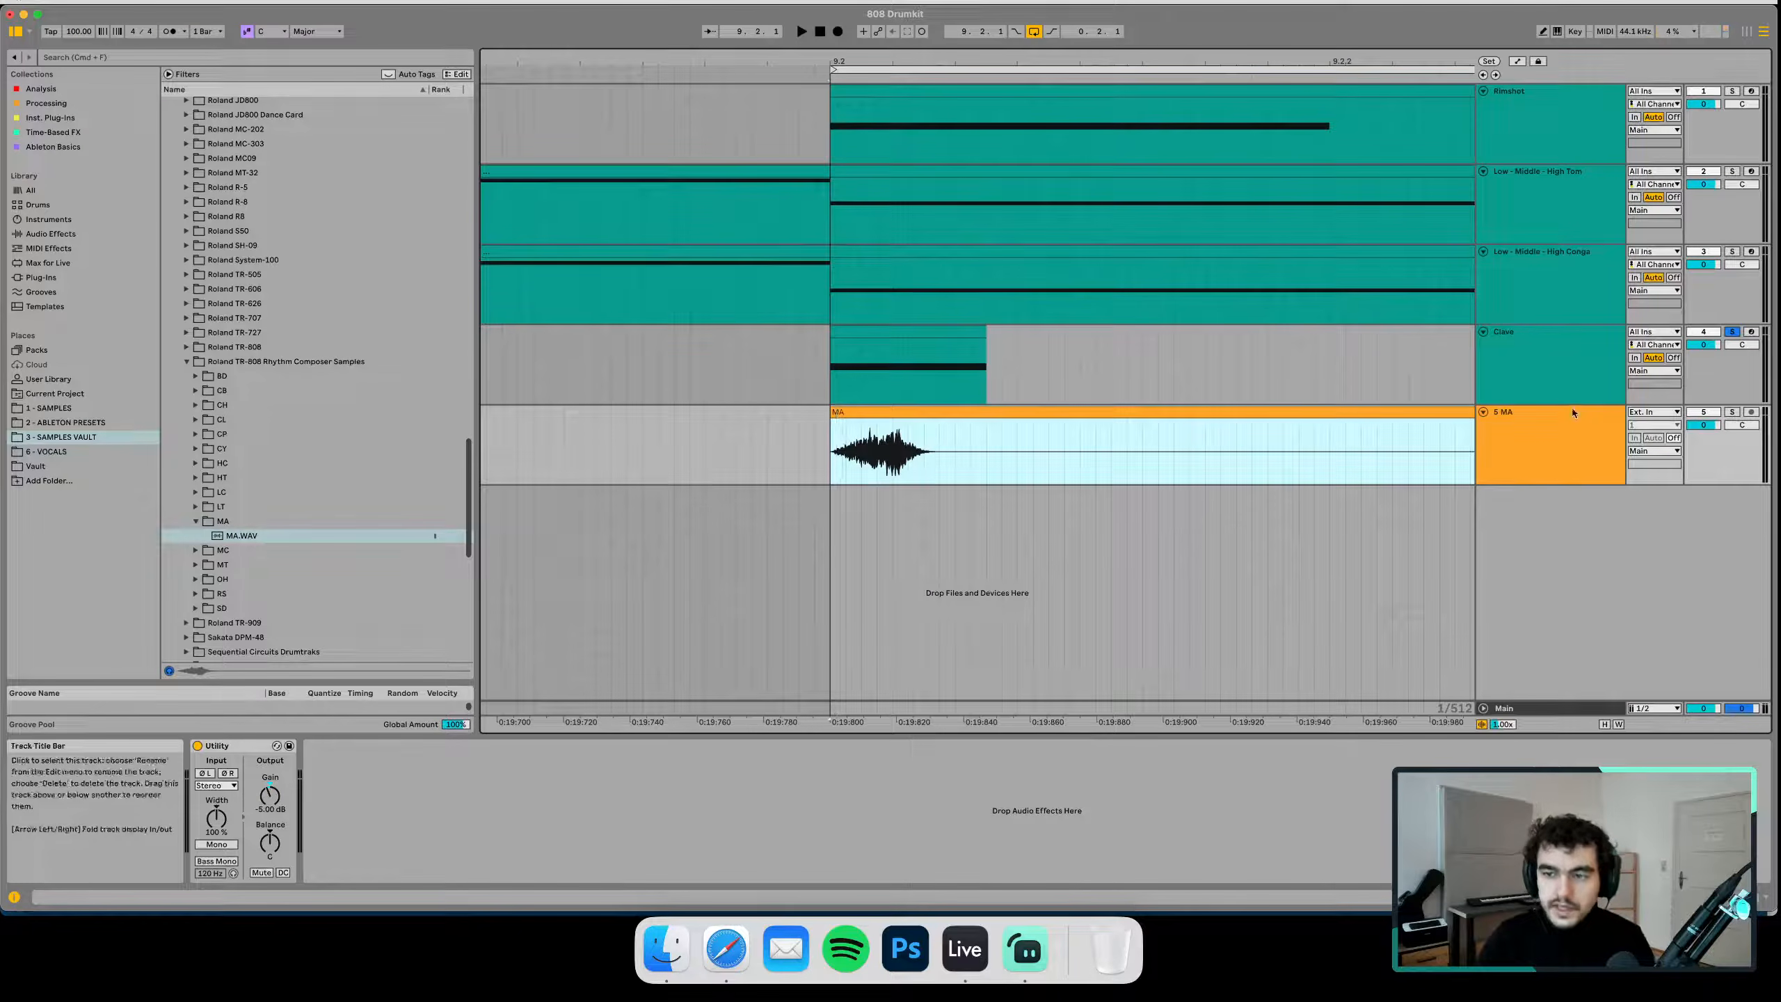
Duplicate the Clave track to below the MA reference track and rename the copy Maracas
left_click(1540, 393)
left_click_drag(1513, 367, 1520, 556)
key("super+r")
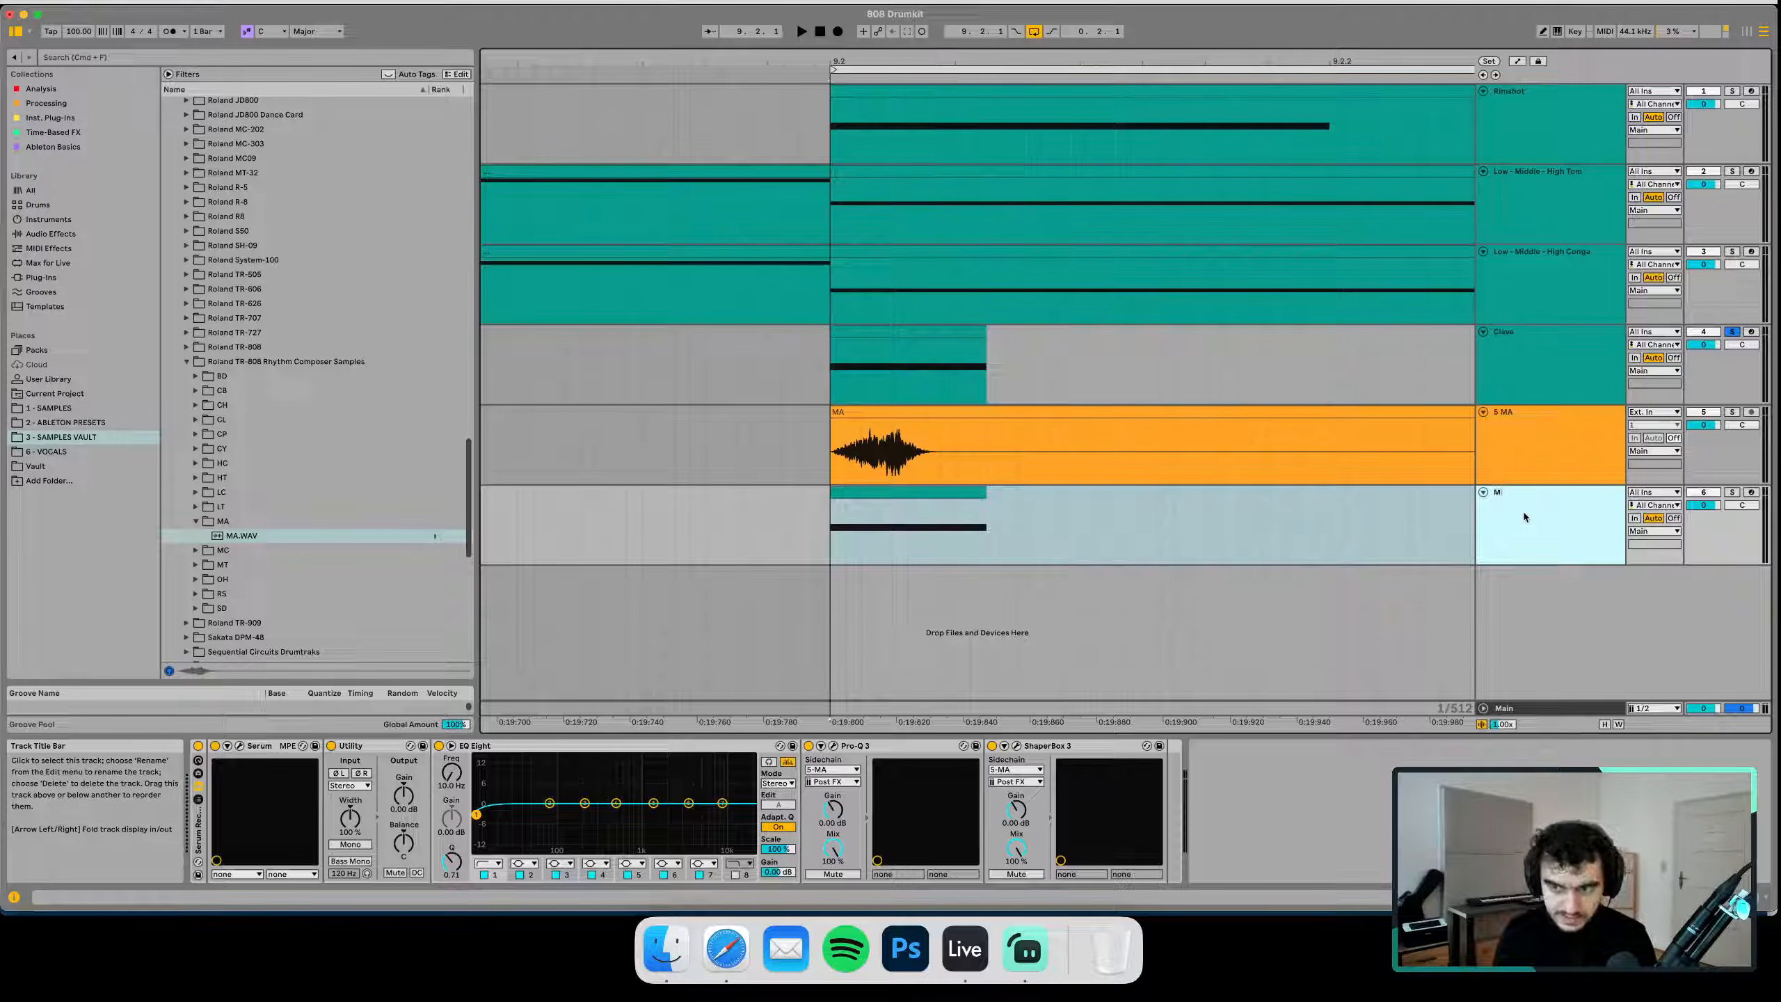
type("Maracas")
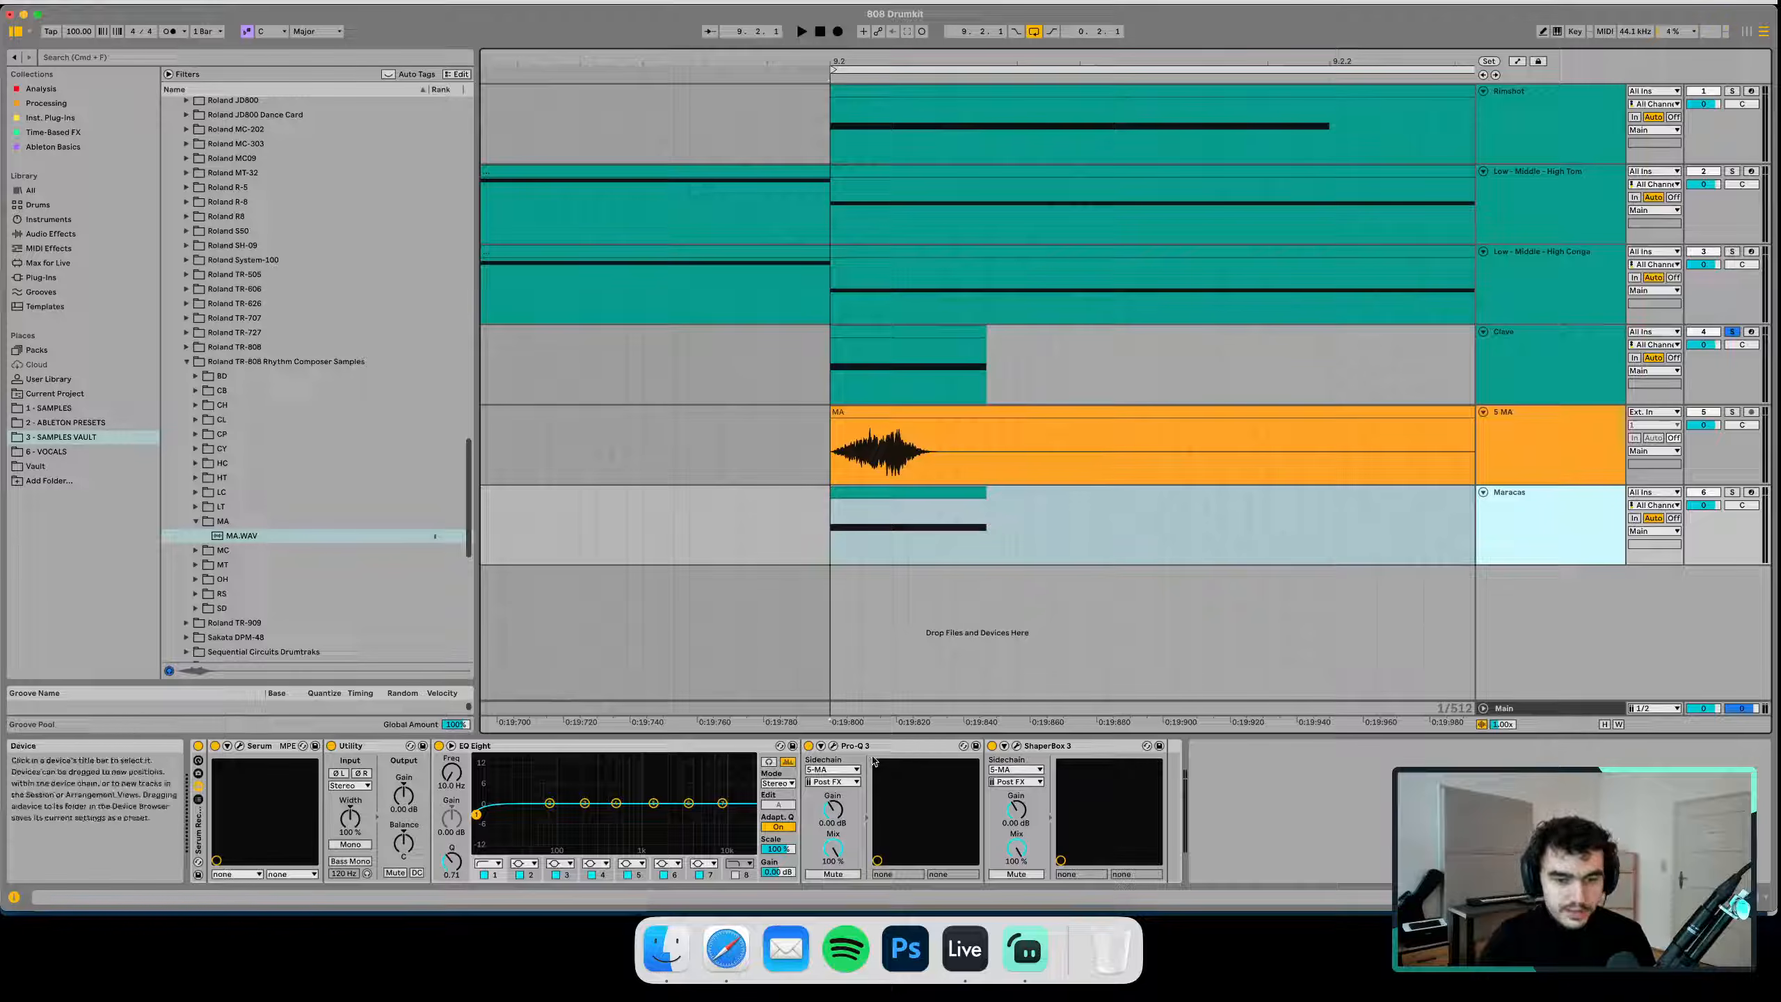
Check the Pro-Q 3 equalizer window on the Maracas track and close it
left_click(833, 745)
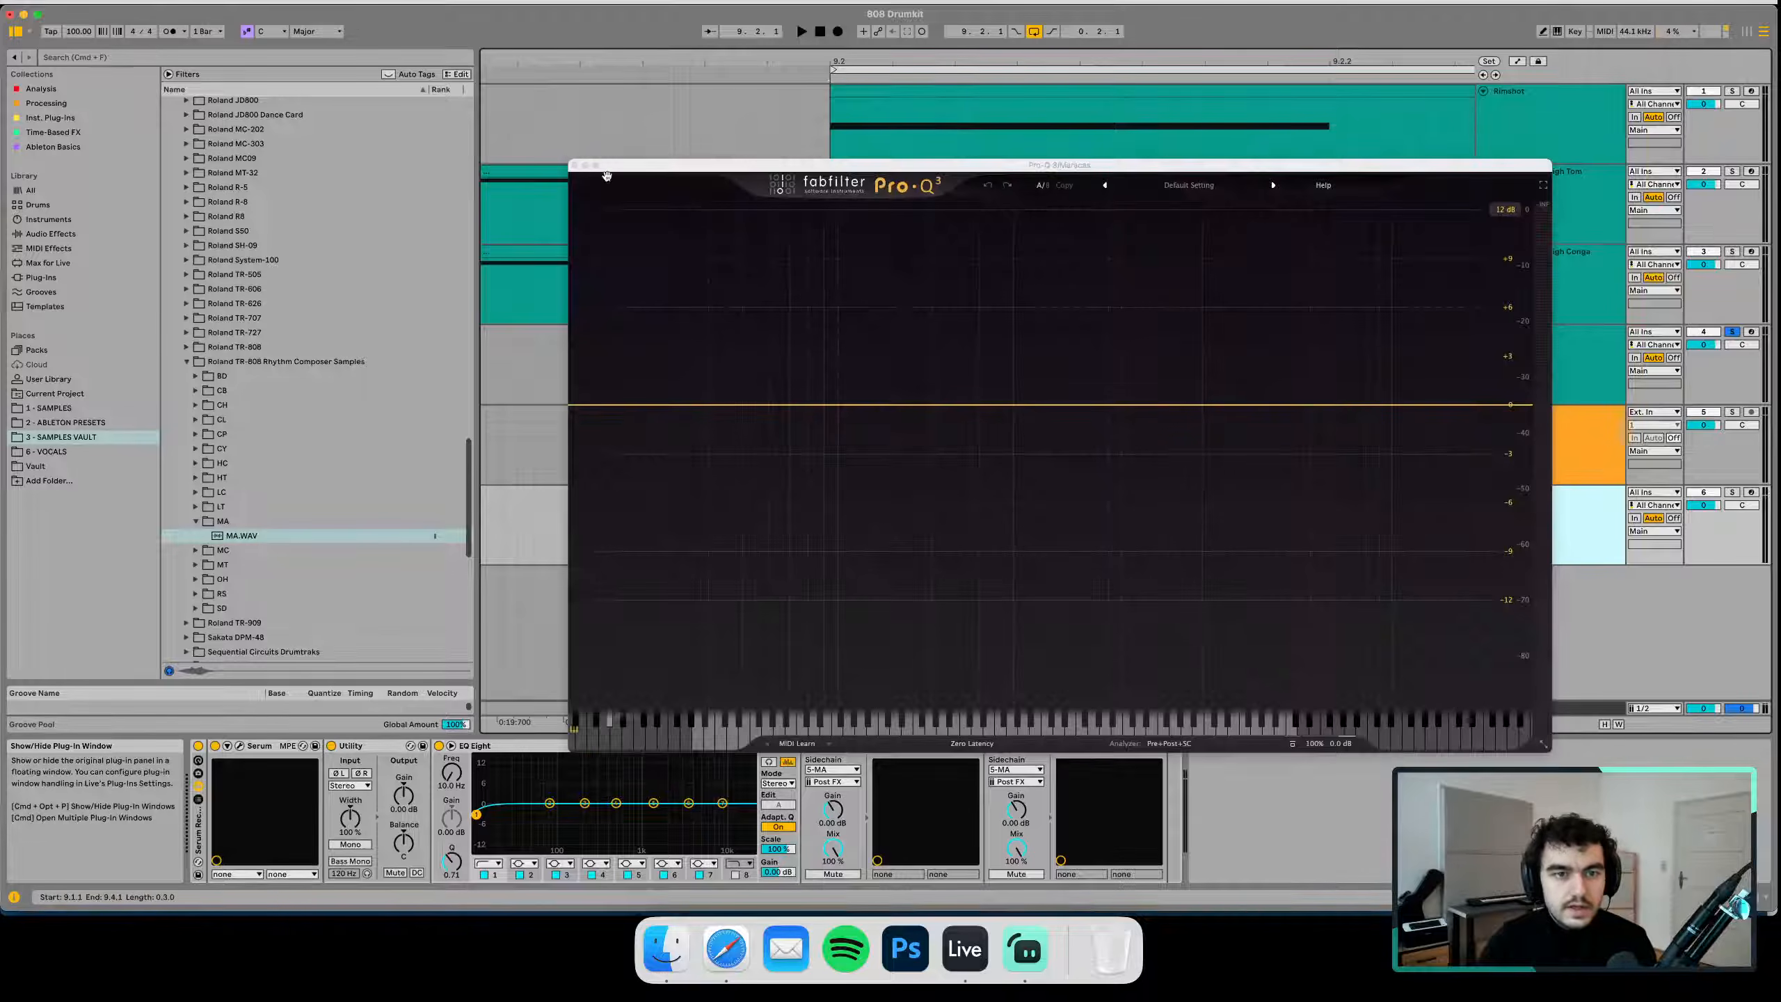
left_click(573, 166)
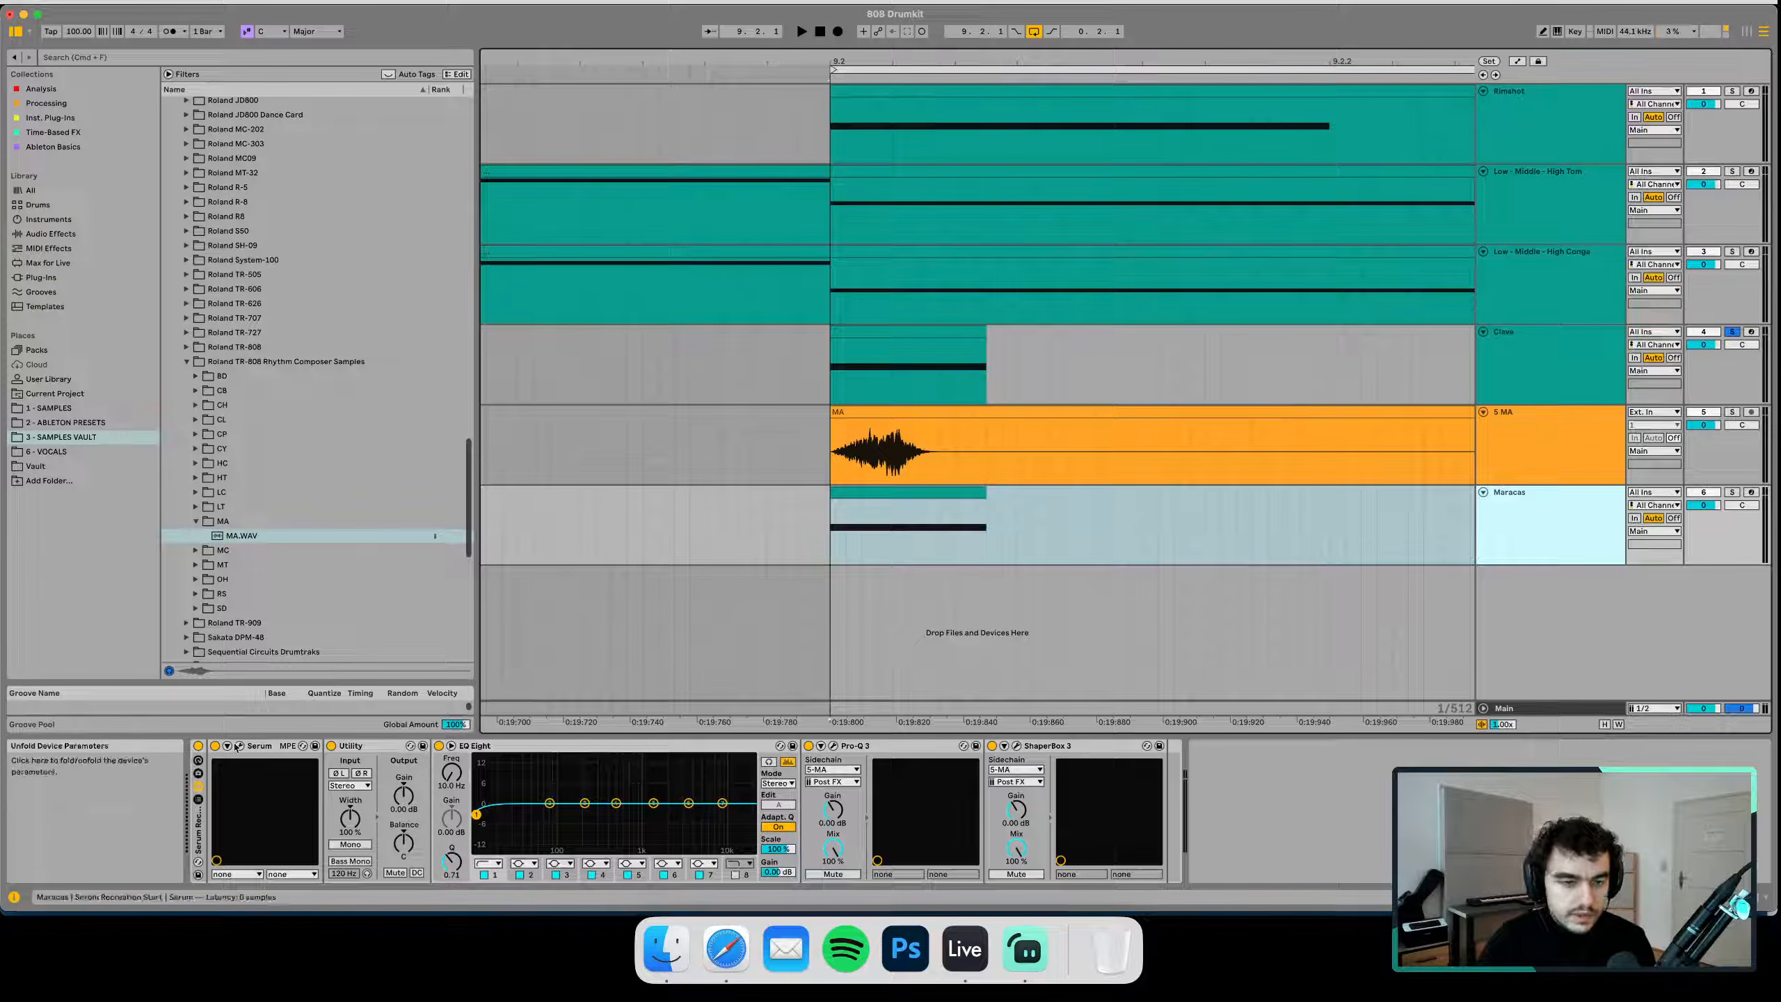
left_click_drag(904, 53, 1004, 165)
Switch to Safari, search for "808 service manual" in a new tab and open the Roland TR-808 Service Manual from manuals.fdiskc.com
left_click(726, 948)
key("cmd+t")
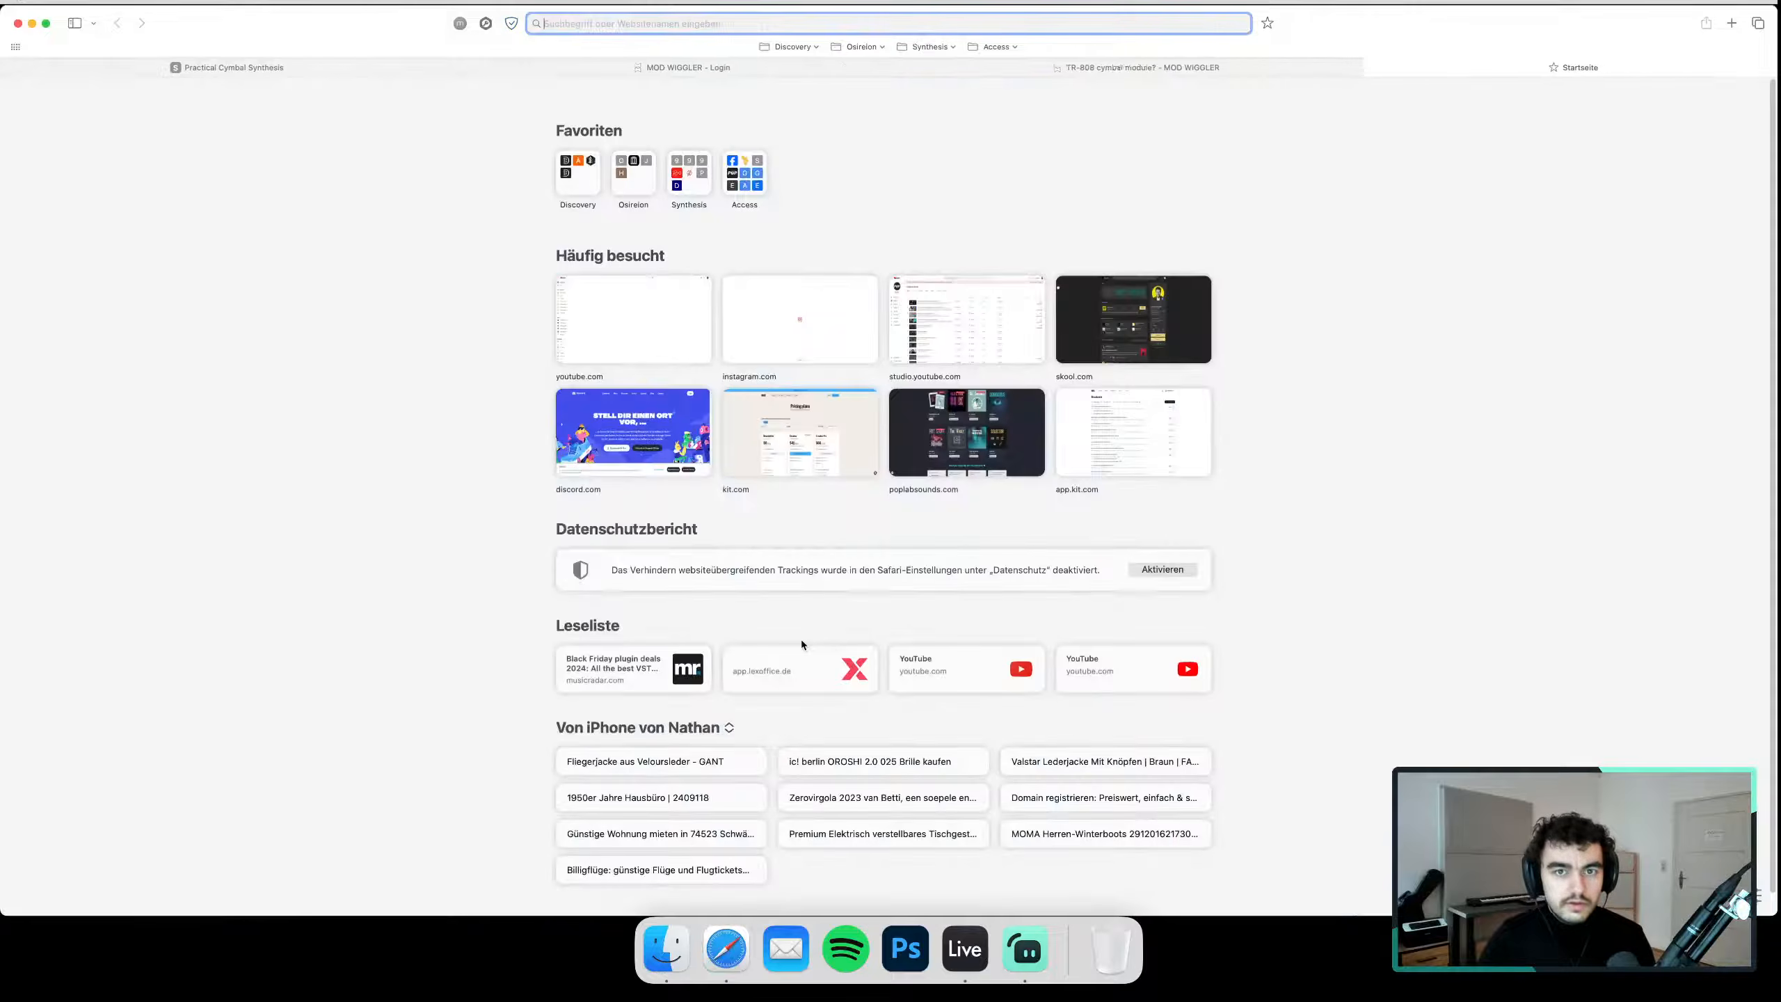
type("808 ser")
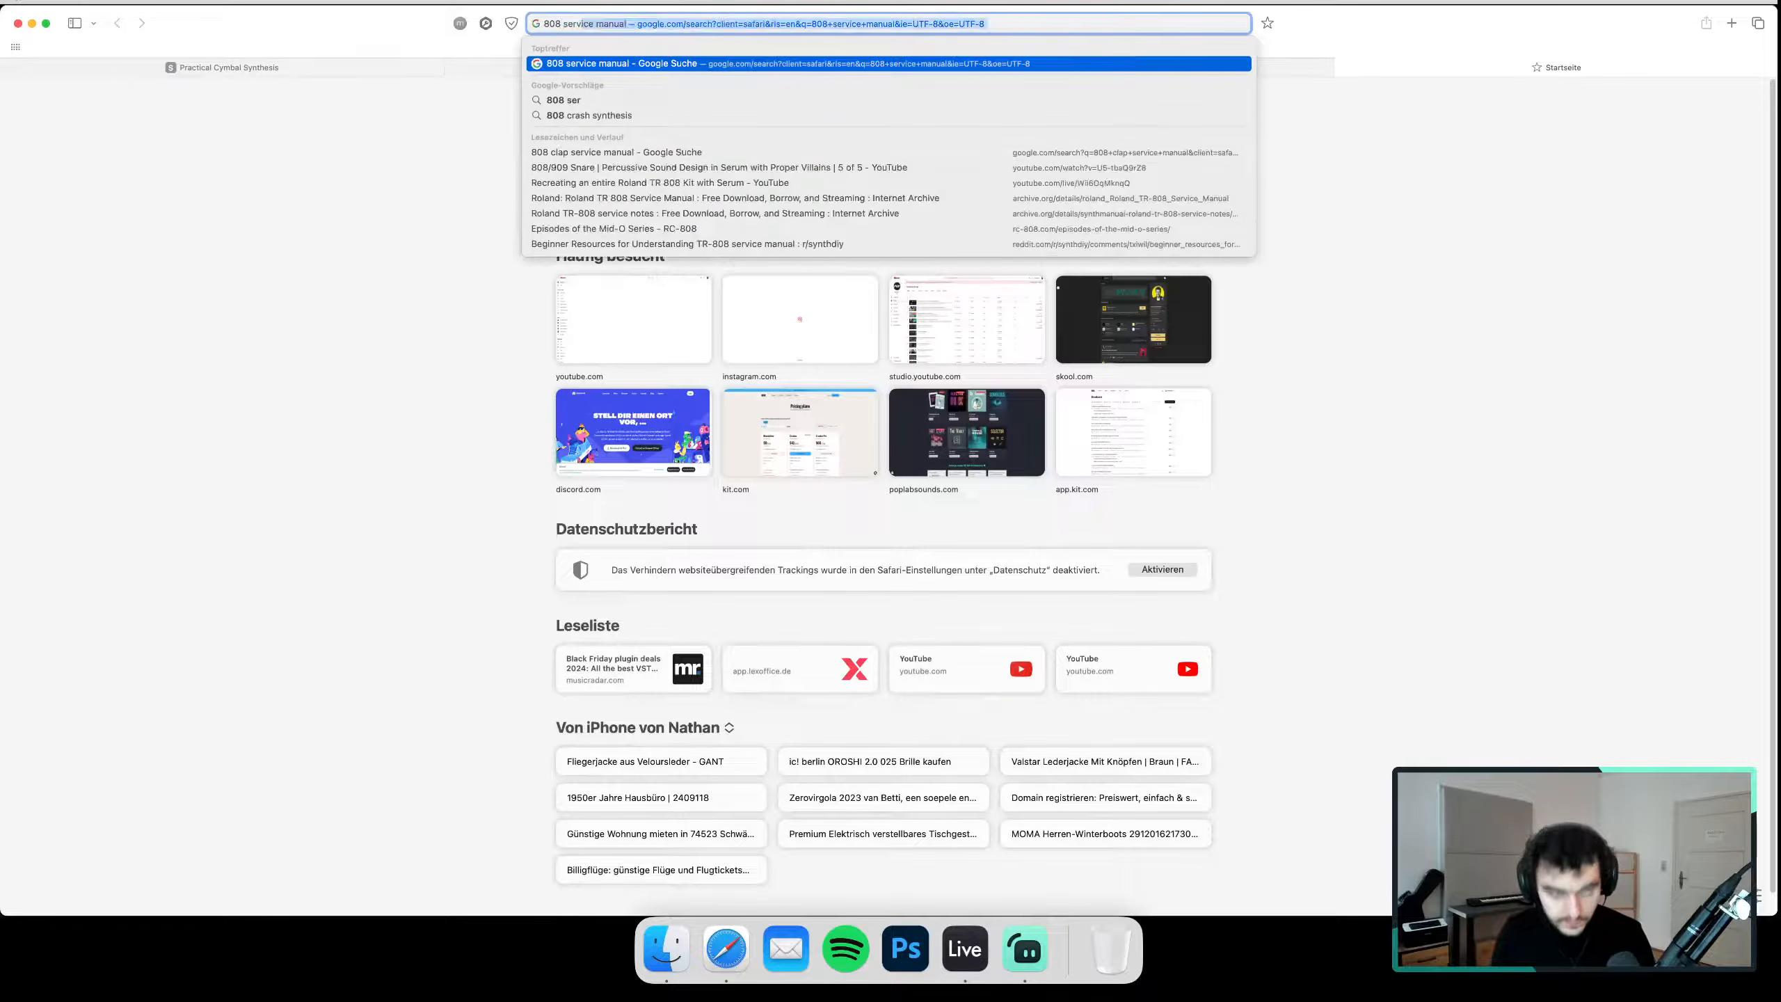
type("vice ma")
key("Return")
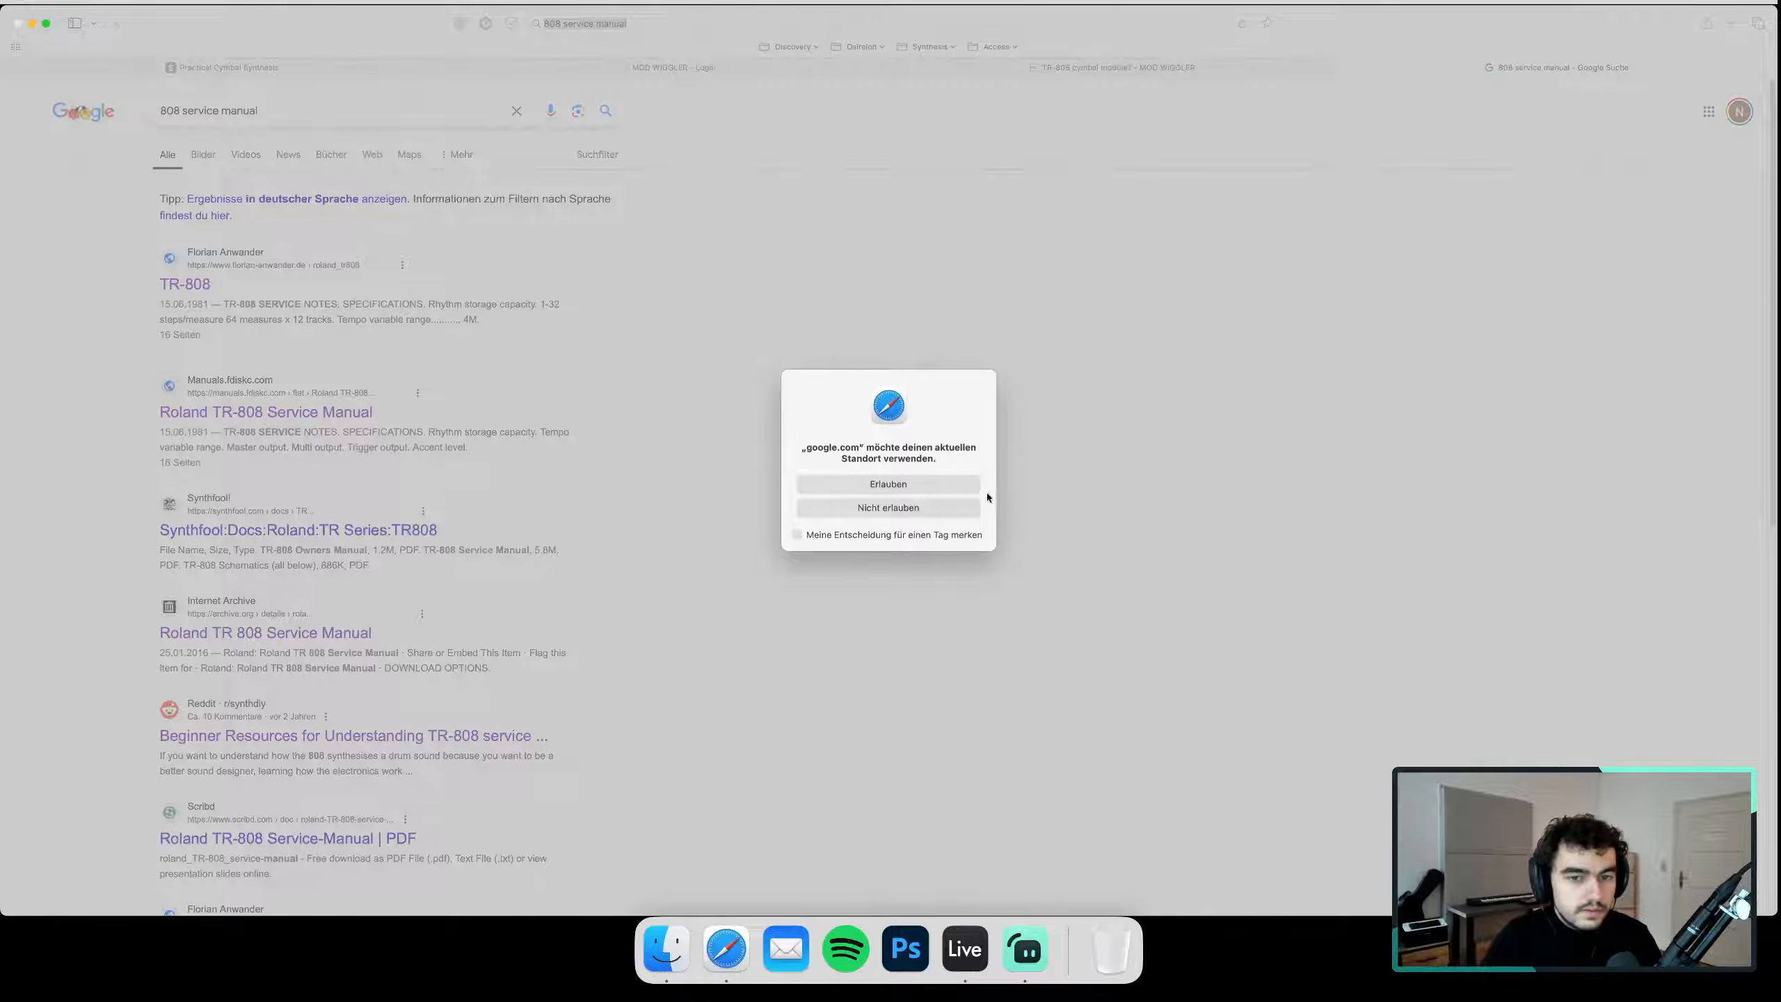
left_click(972, 486)
left_click(266, 412)
Read the CP/MA section and the MA sound generator paragraph on page 6 of the TR-808 service manual
scroll(861, 469, "down", 20)
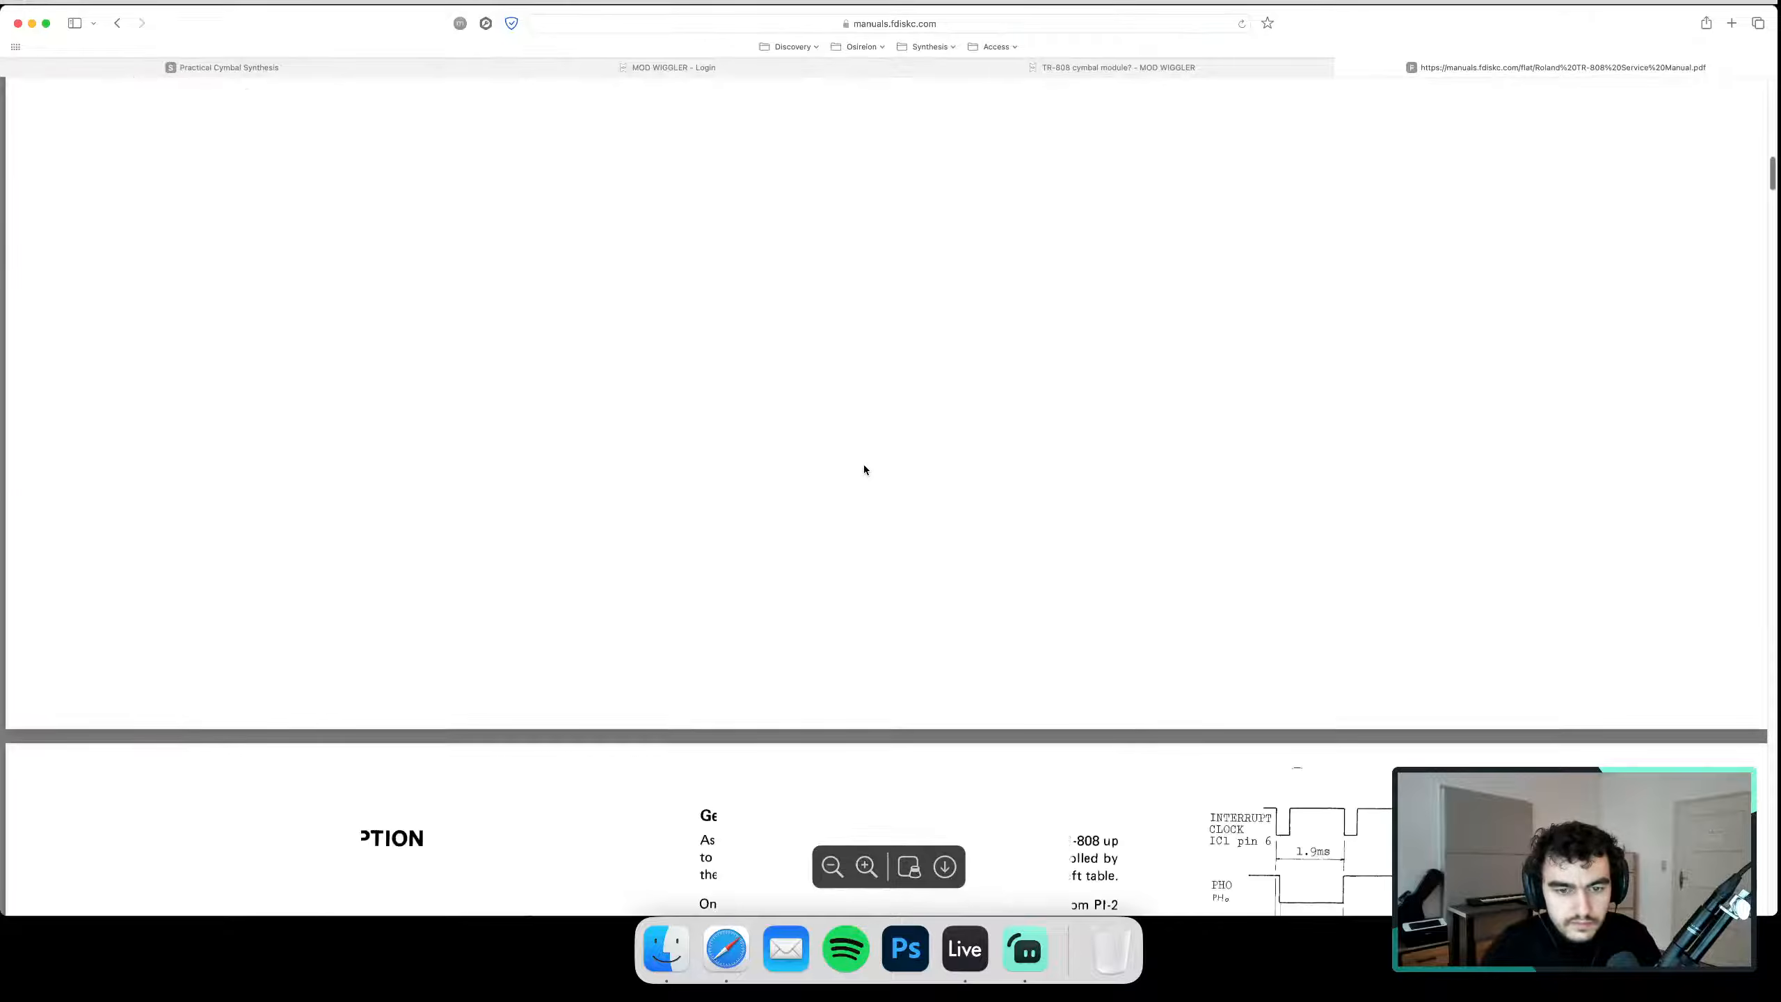
scroll(774, 462, "down", 20)
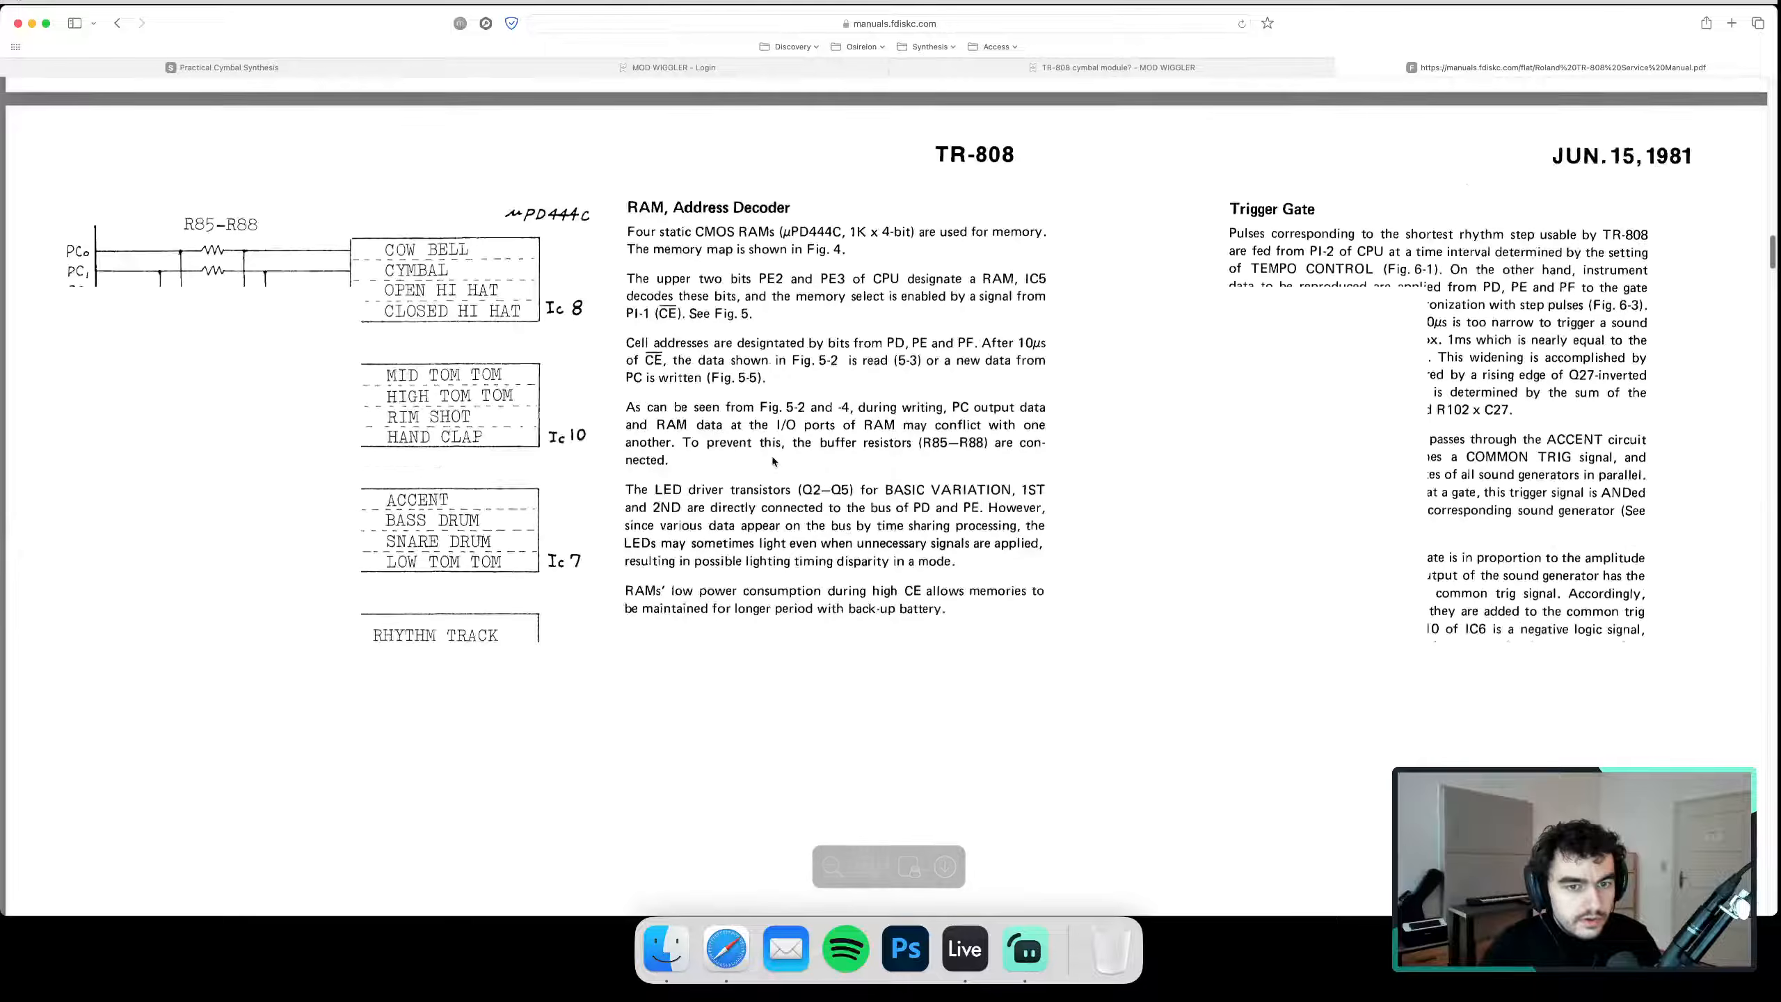
scroll(763, 440, "down", 15)
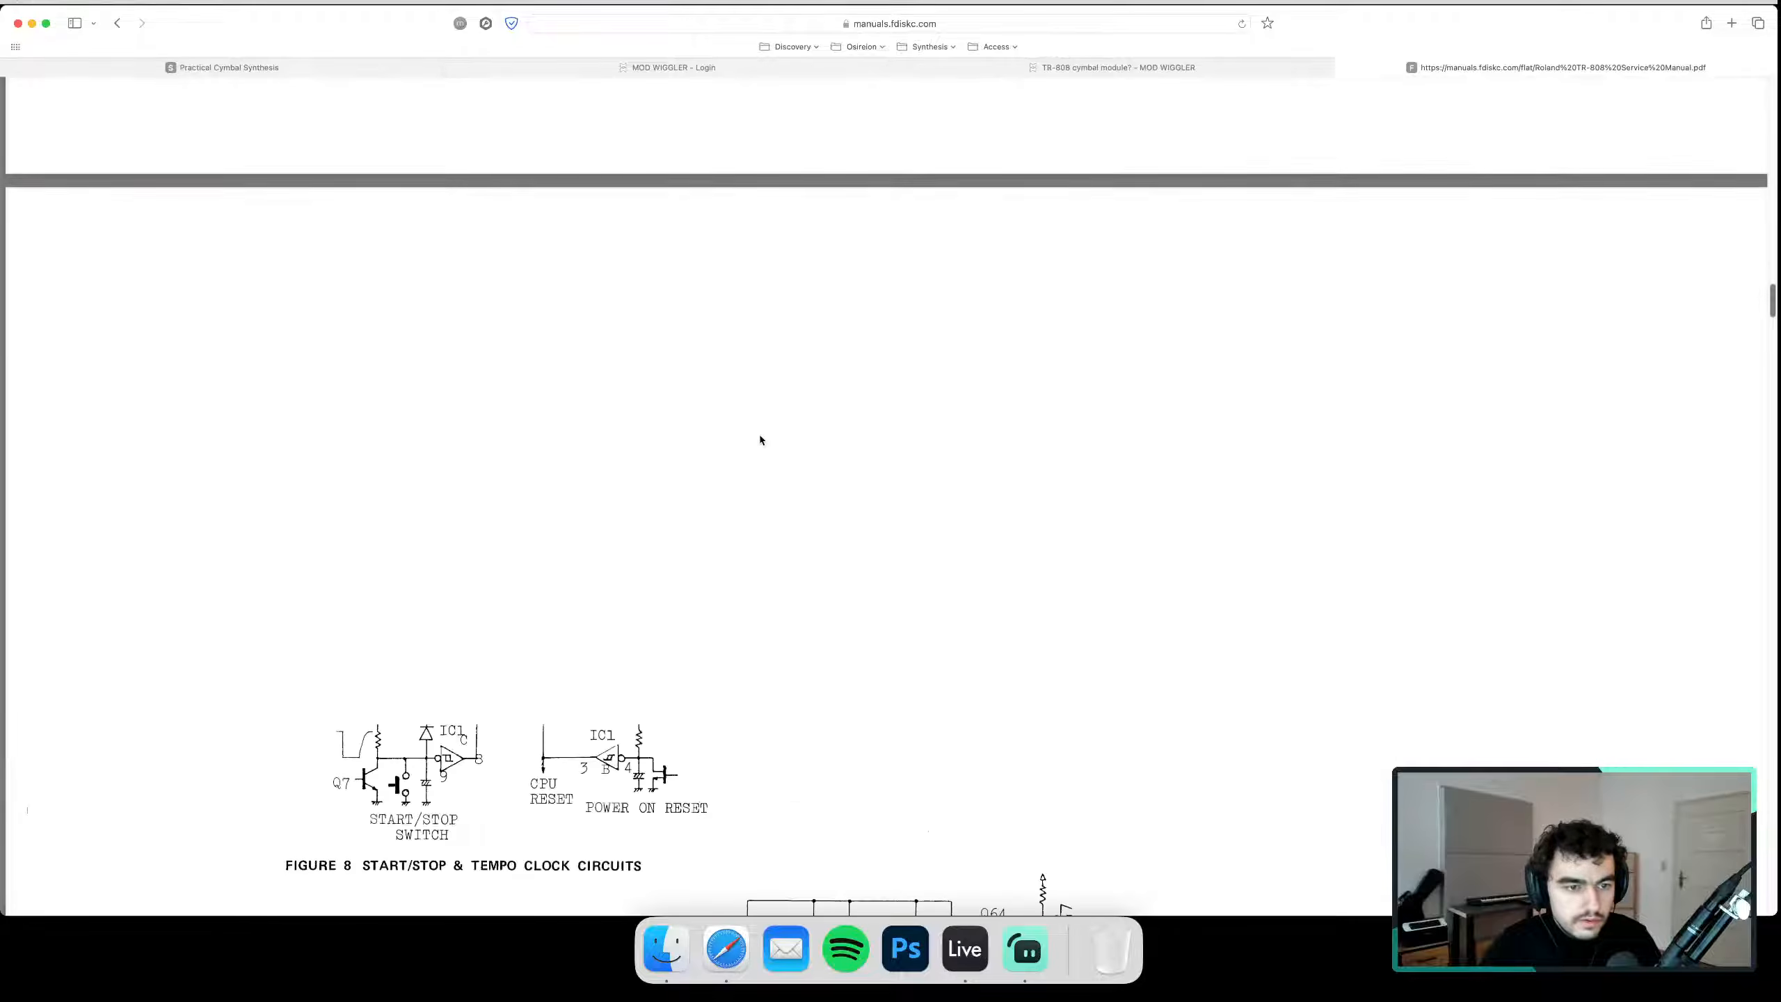
scroll(761, 439, "down", 6)
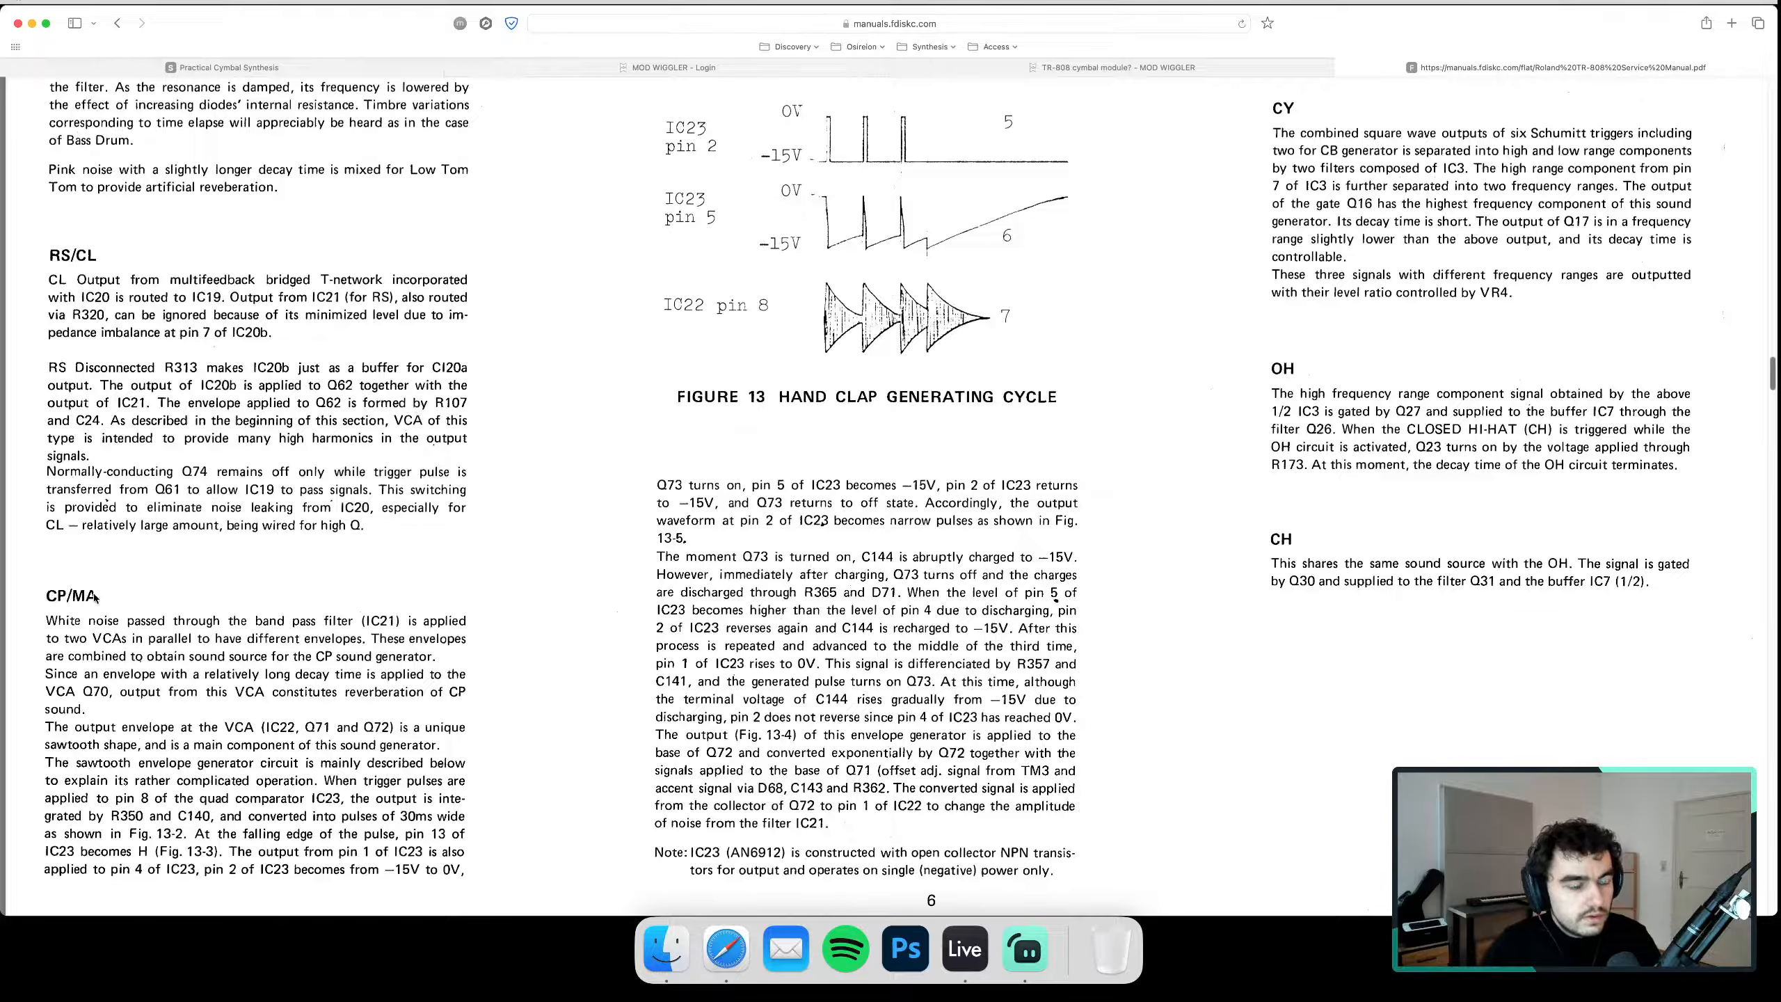
scroll(94, 597, "down", 2)
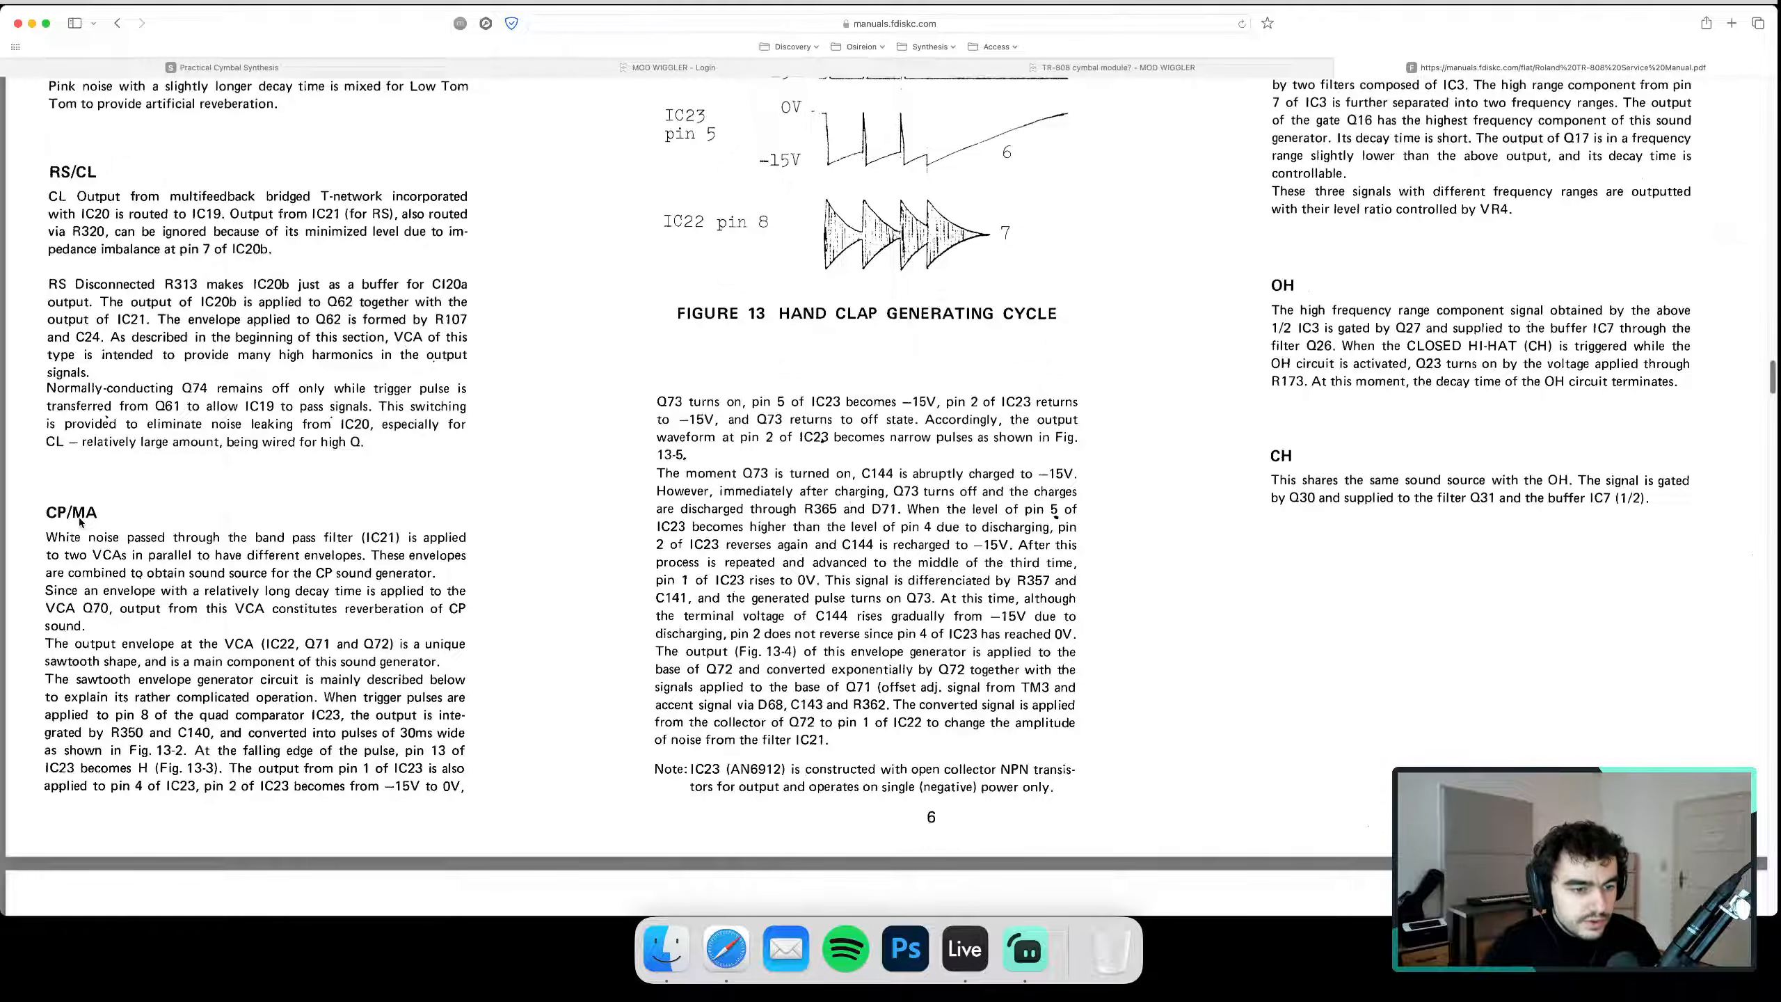
scroll(80, 521, "down", 5)
scroll(1247, 367, "up", 11)
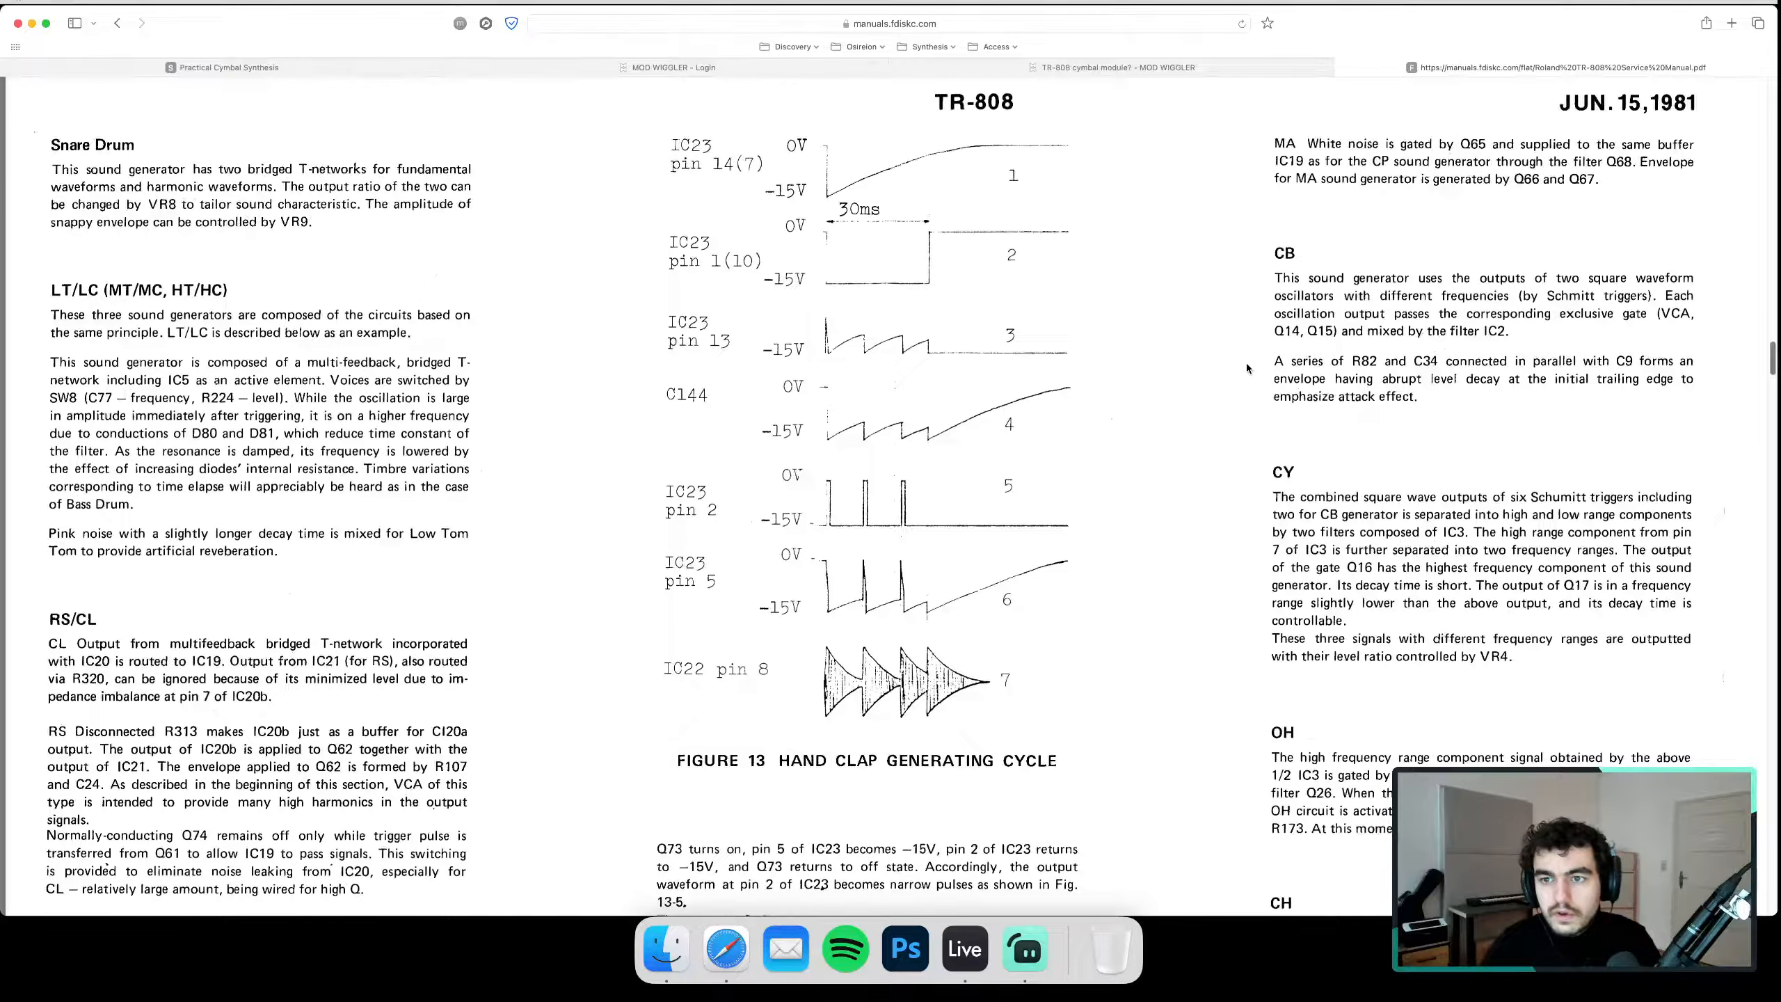
scroll(1247, 368, "up", 2)
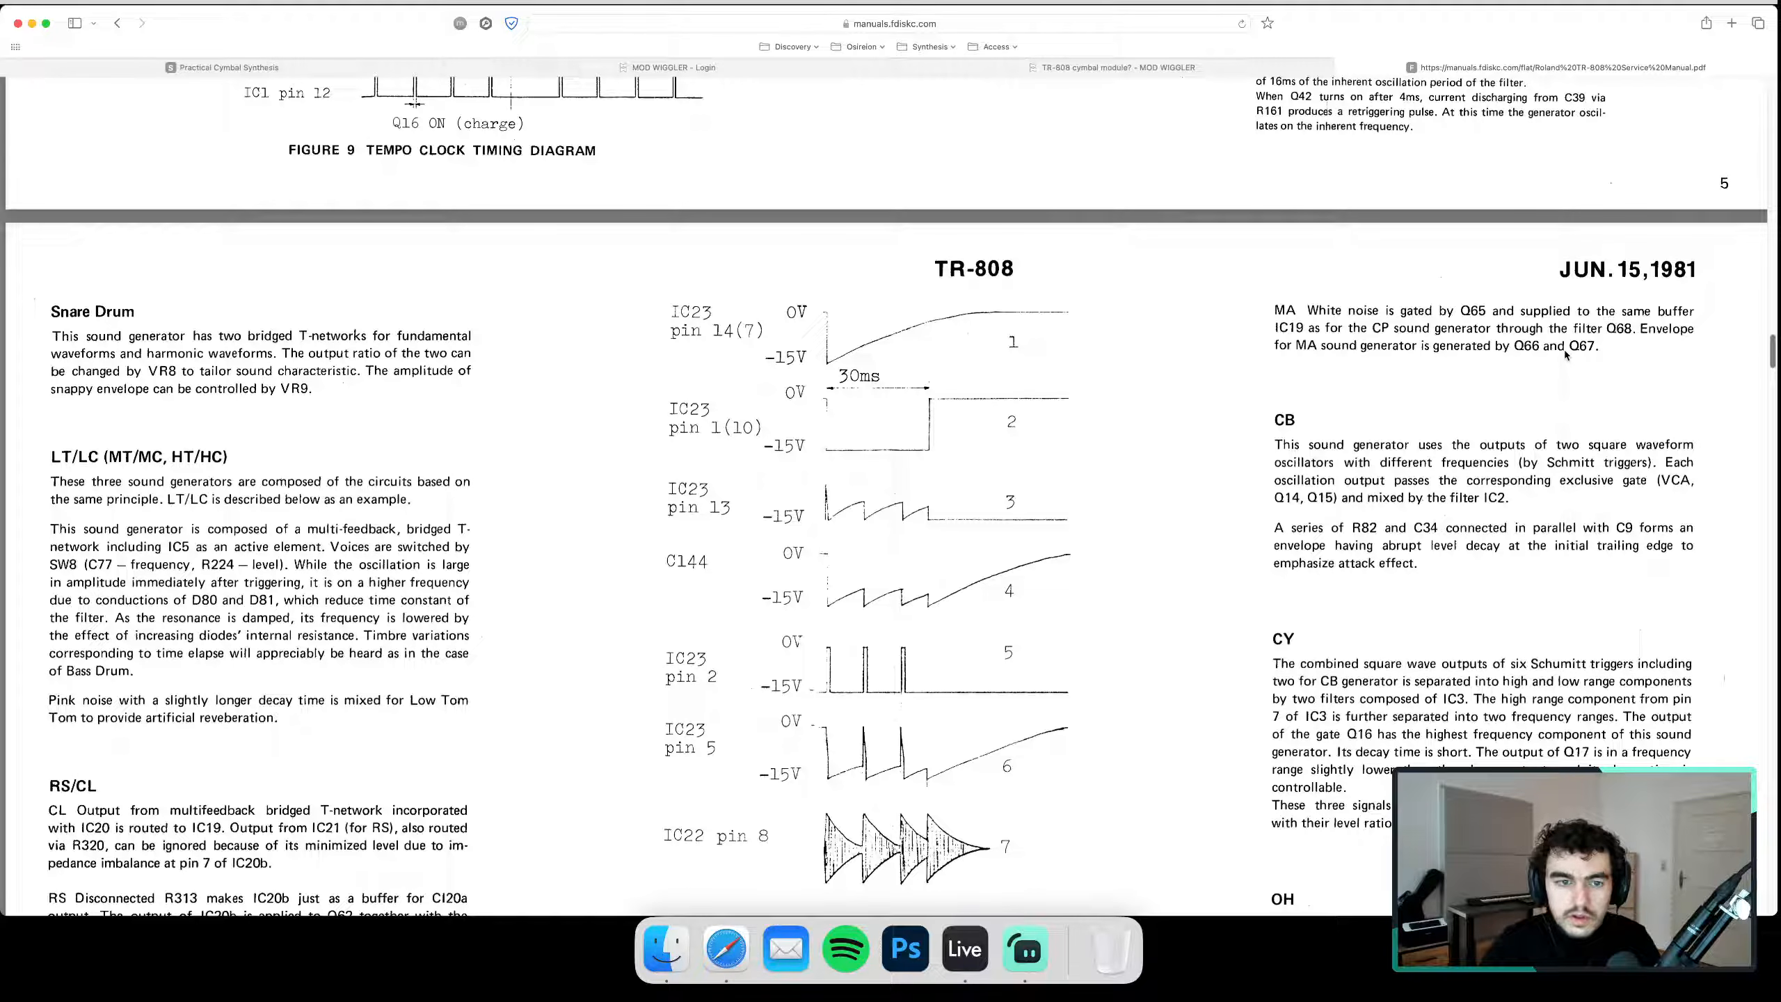
scroll(897, 480, "down", 2)
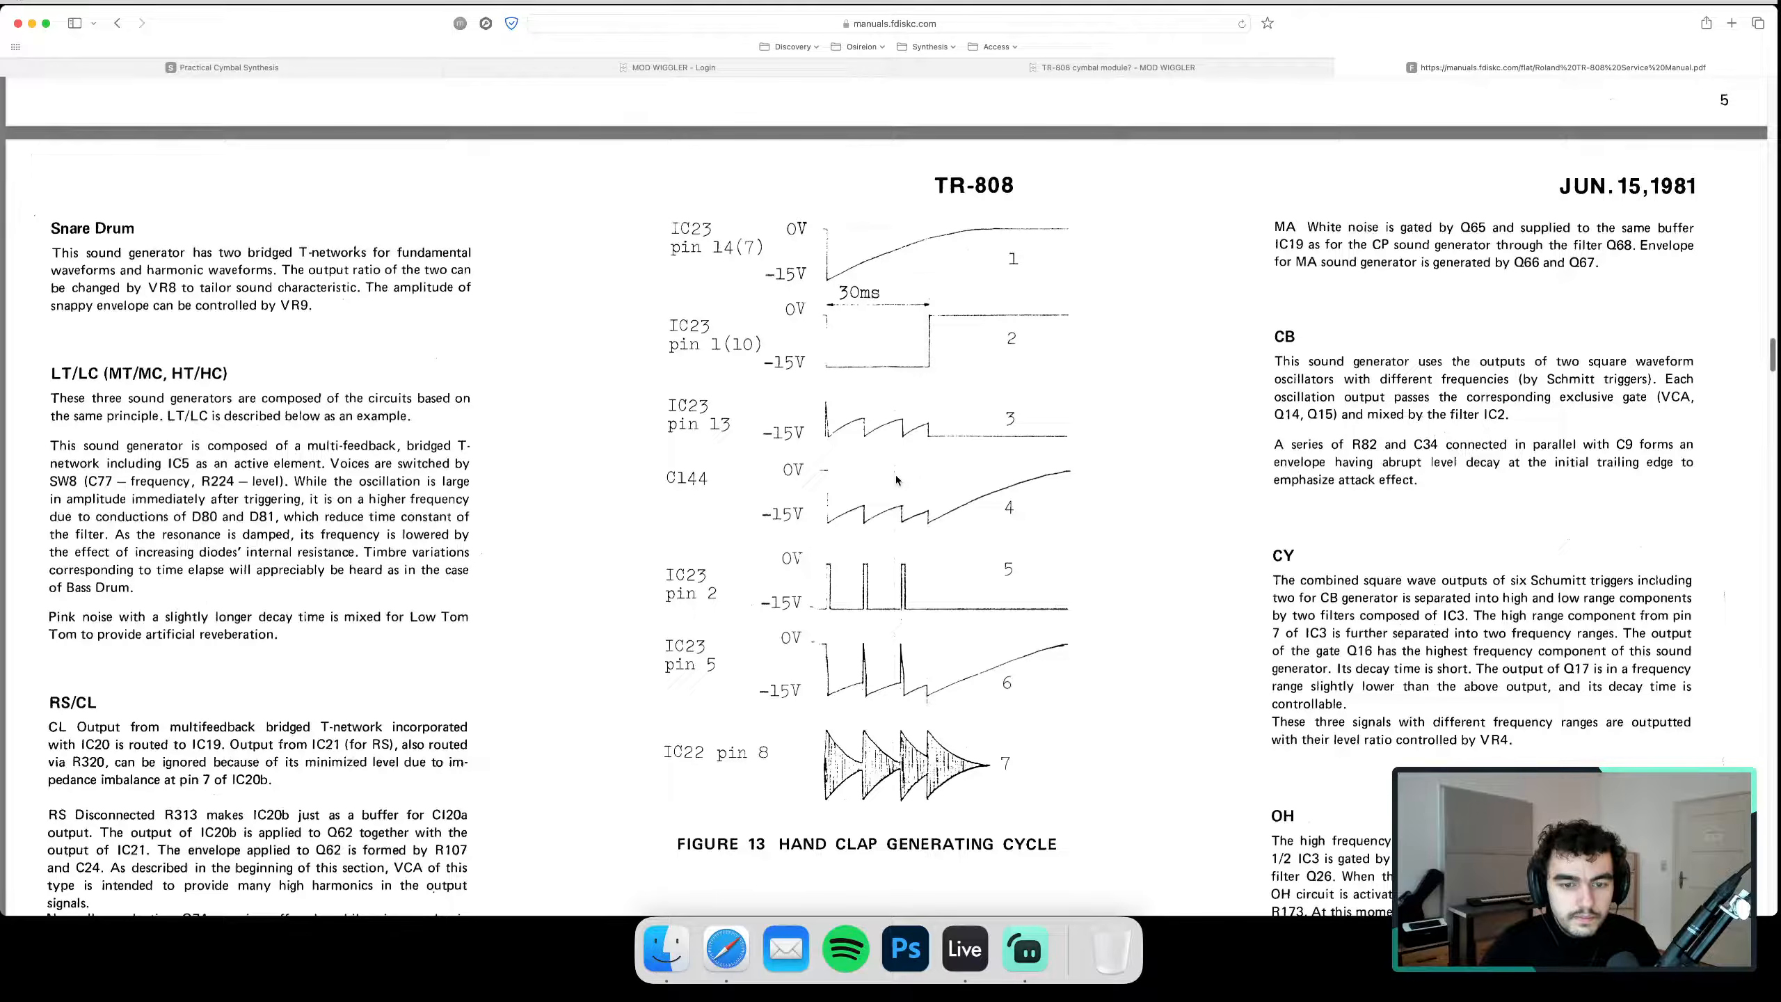
scroll(895, 480, "down", 4)
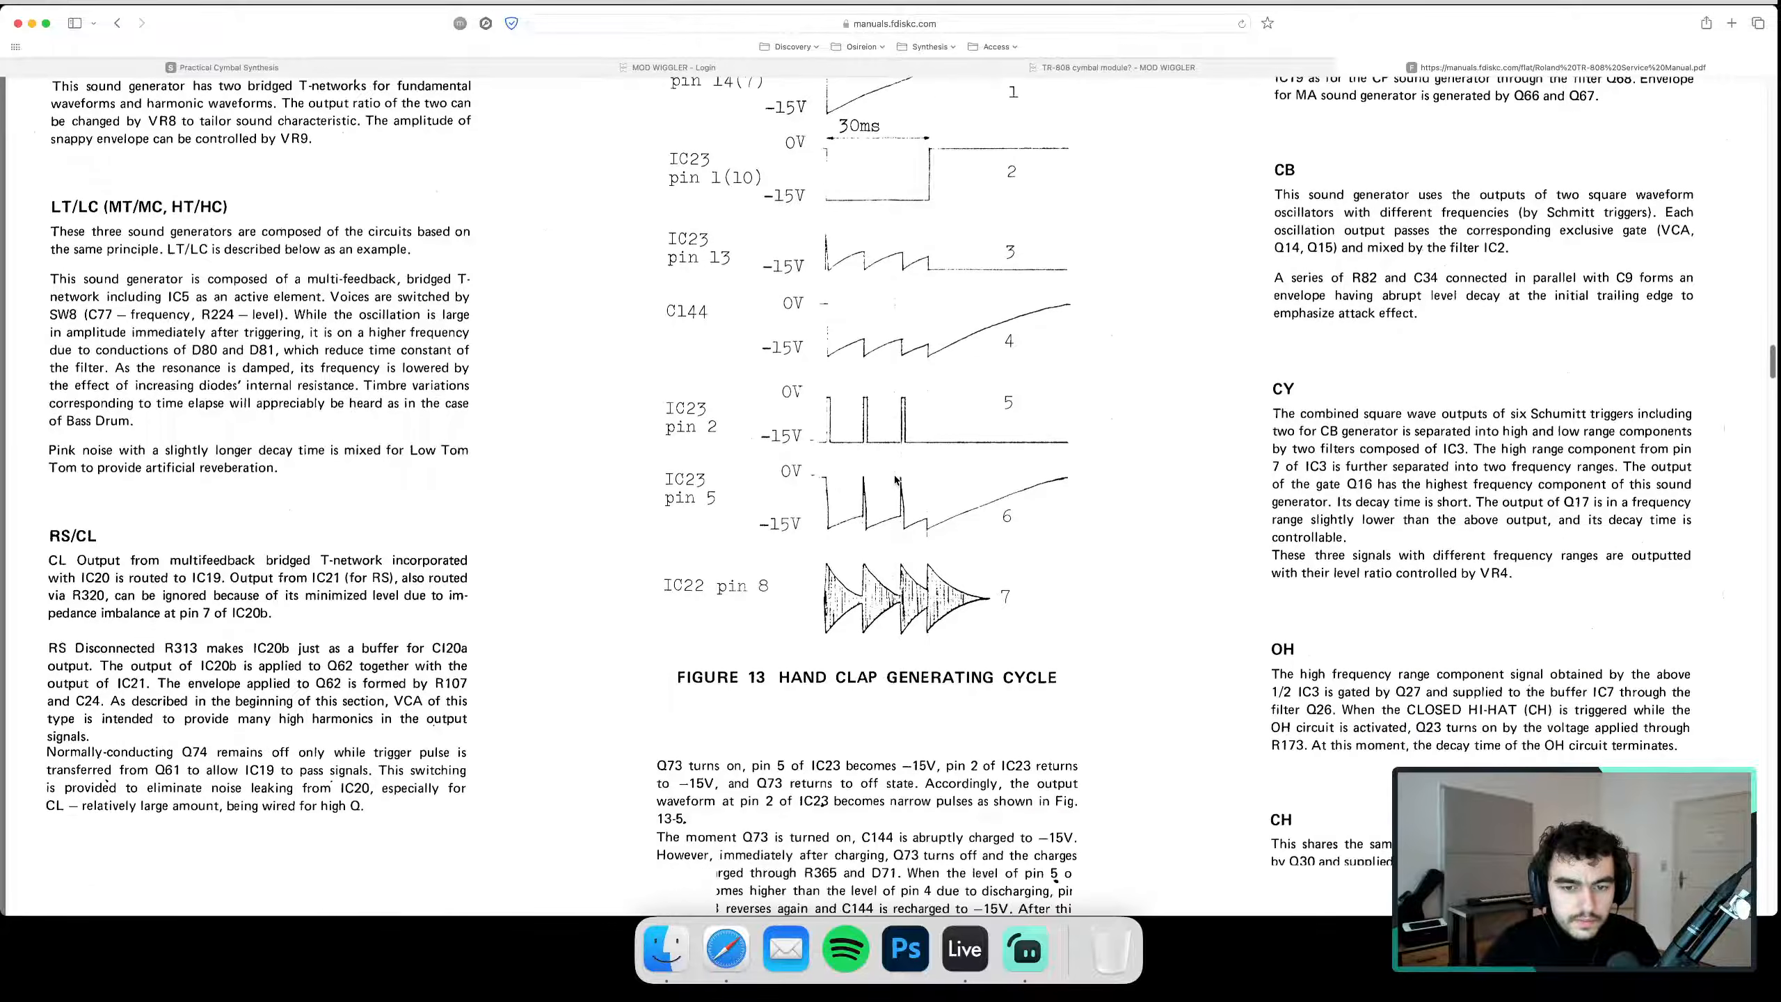
scroll(895, 480, "down", 2)
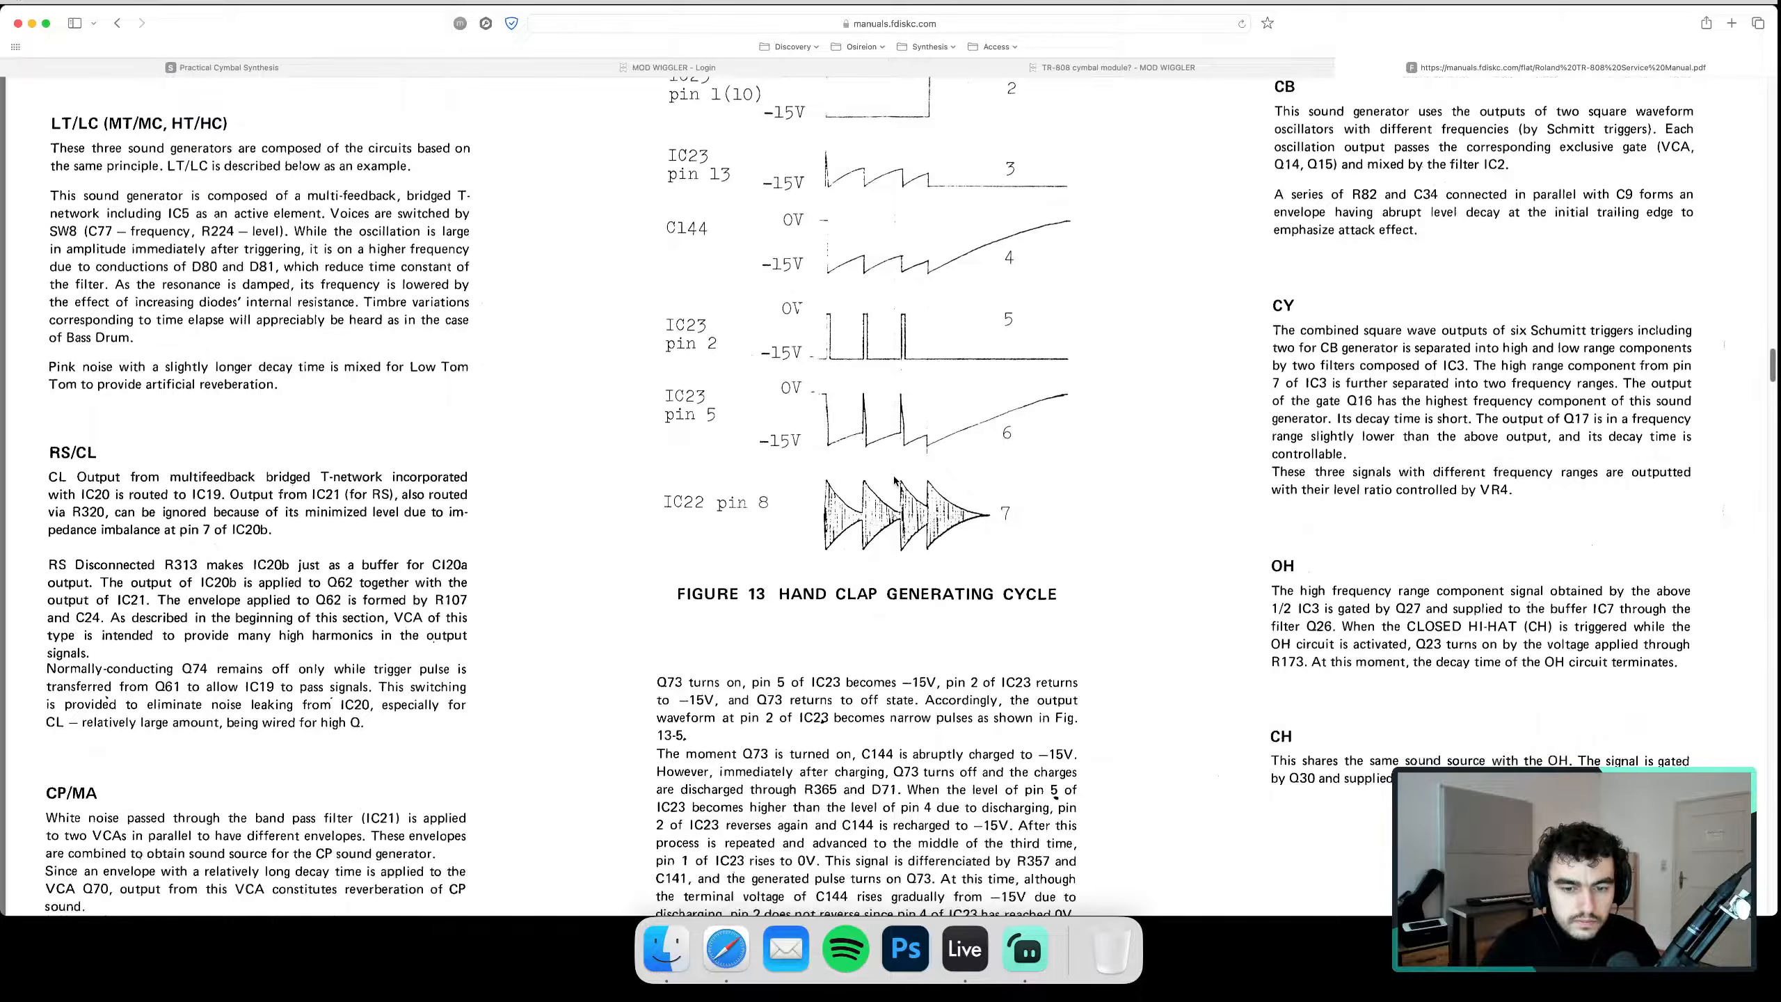
scroll(895, 480, "up", 6)
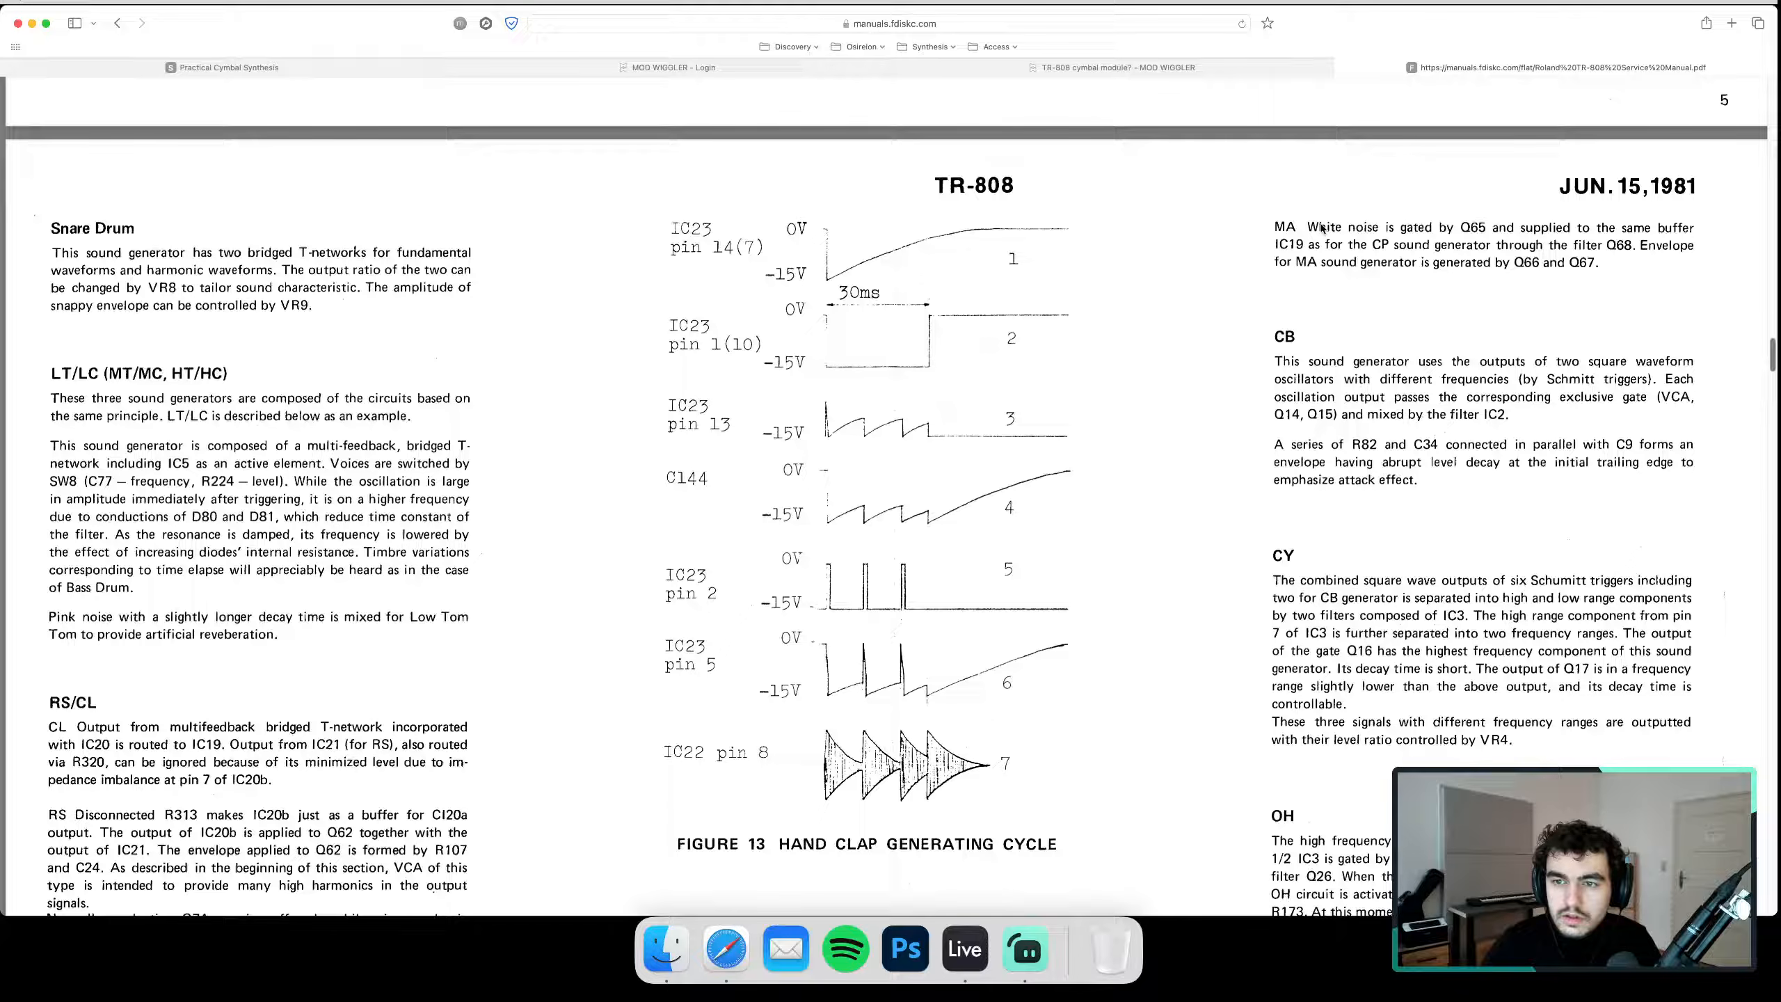
Look through the service manual for the block diagram and examine its CP/MA section with the maracas signal path
scroll(1321, 229, "up", 15)
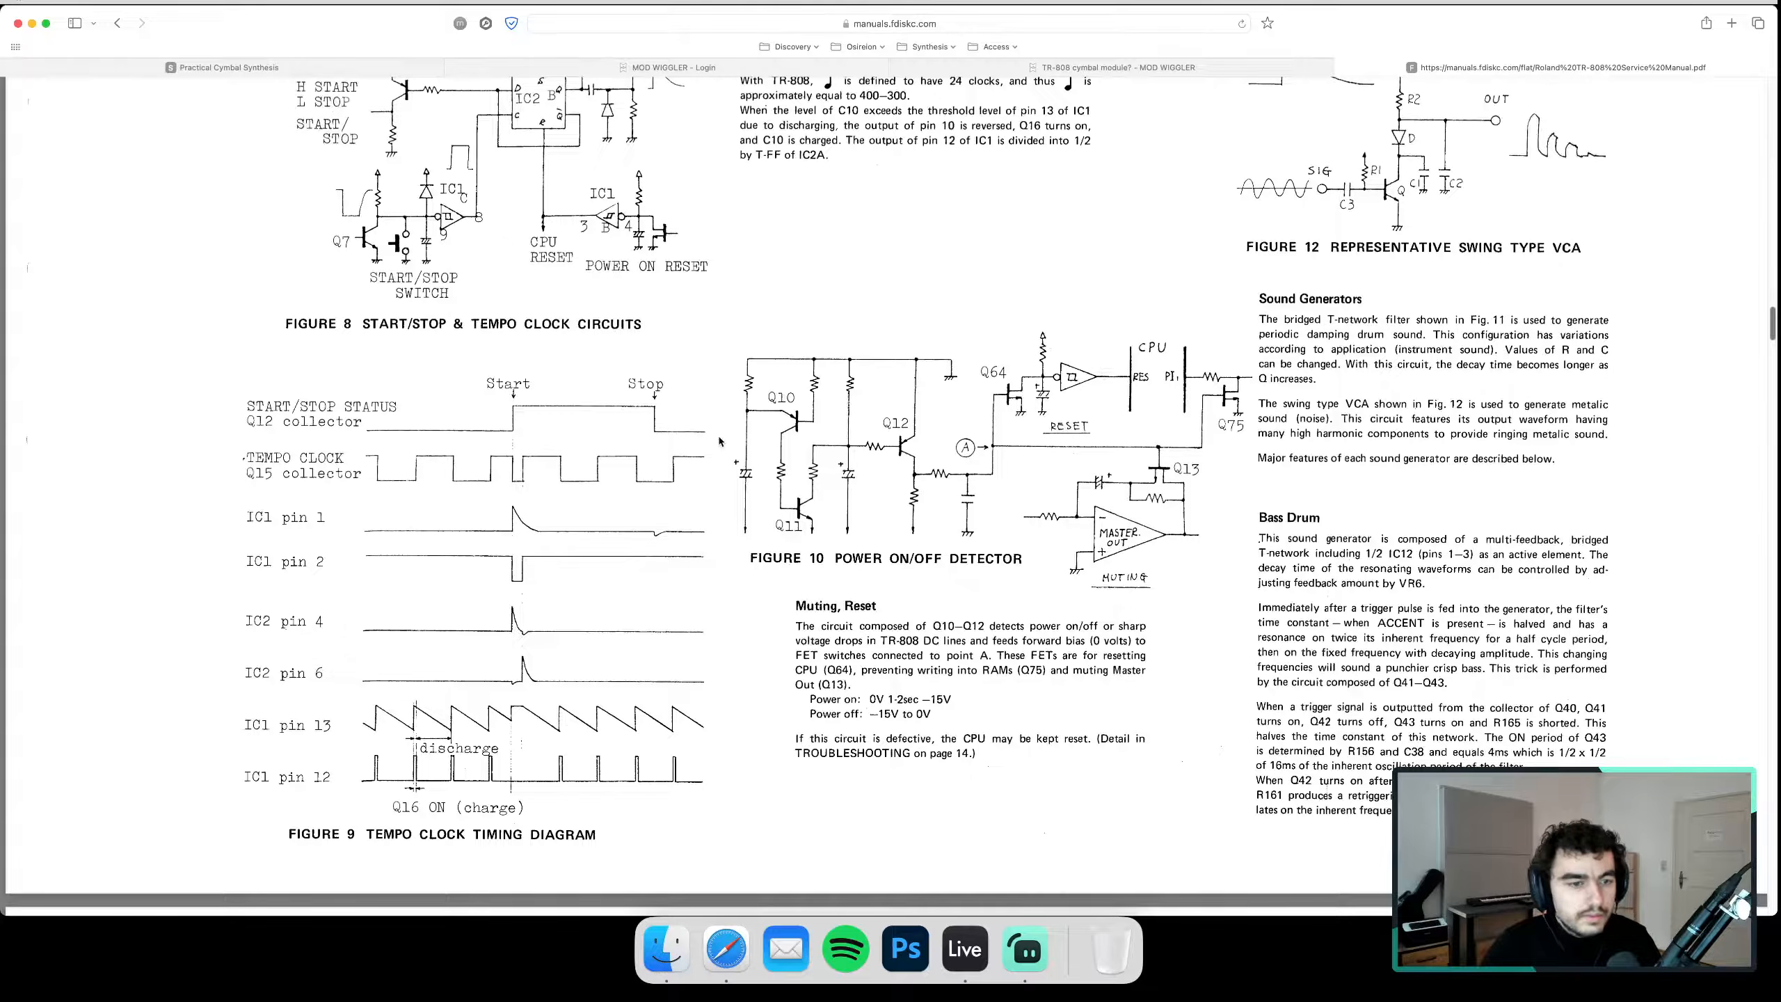
scroll(719, 443, "up", 8)
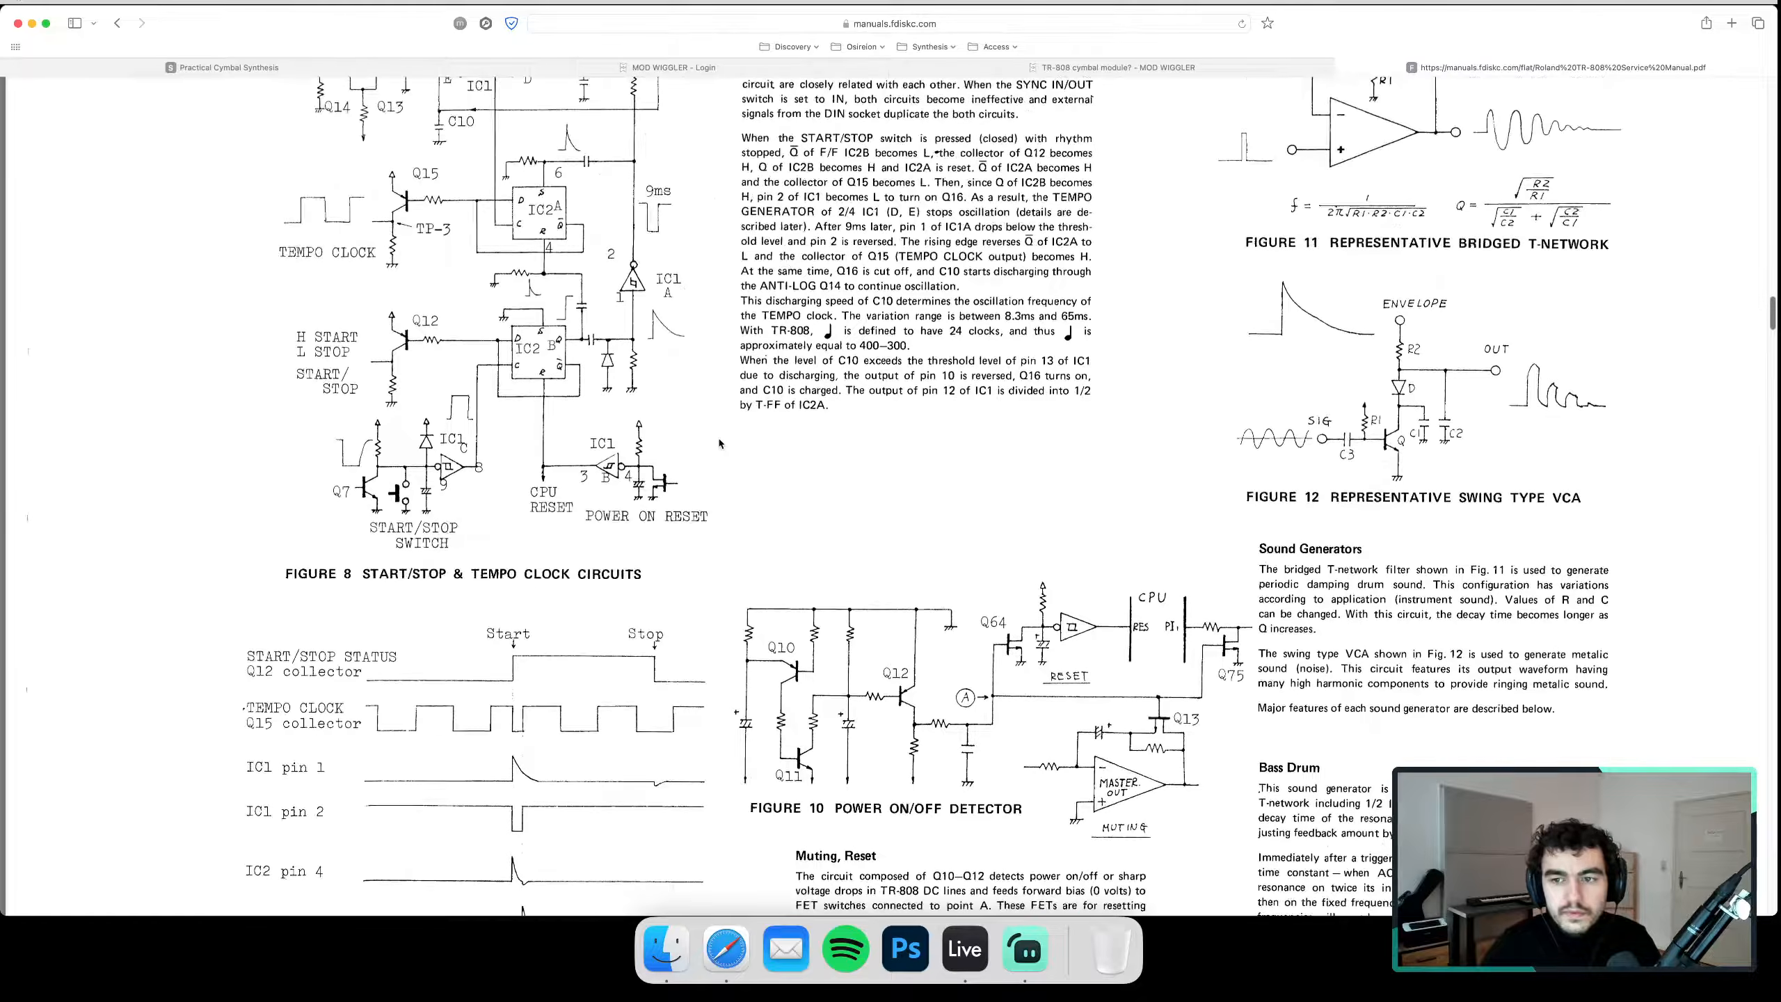
scroll(719, 443, "up", 13)
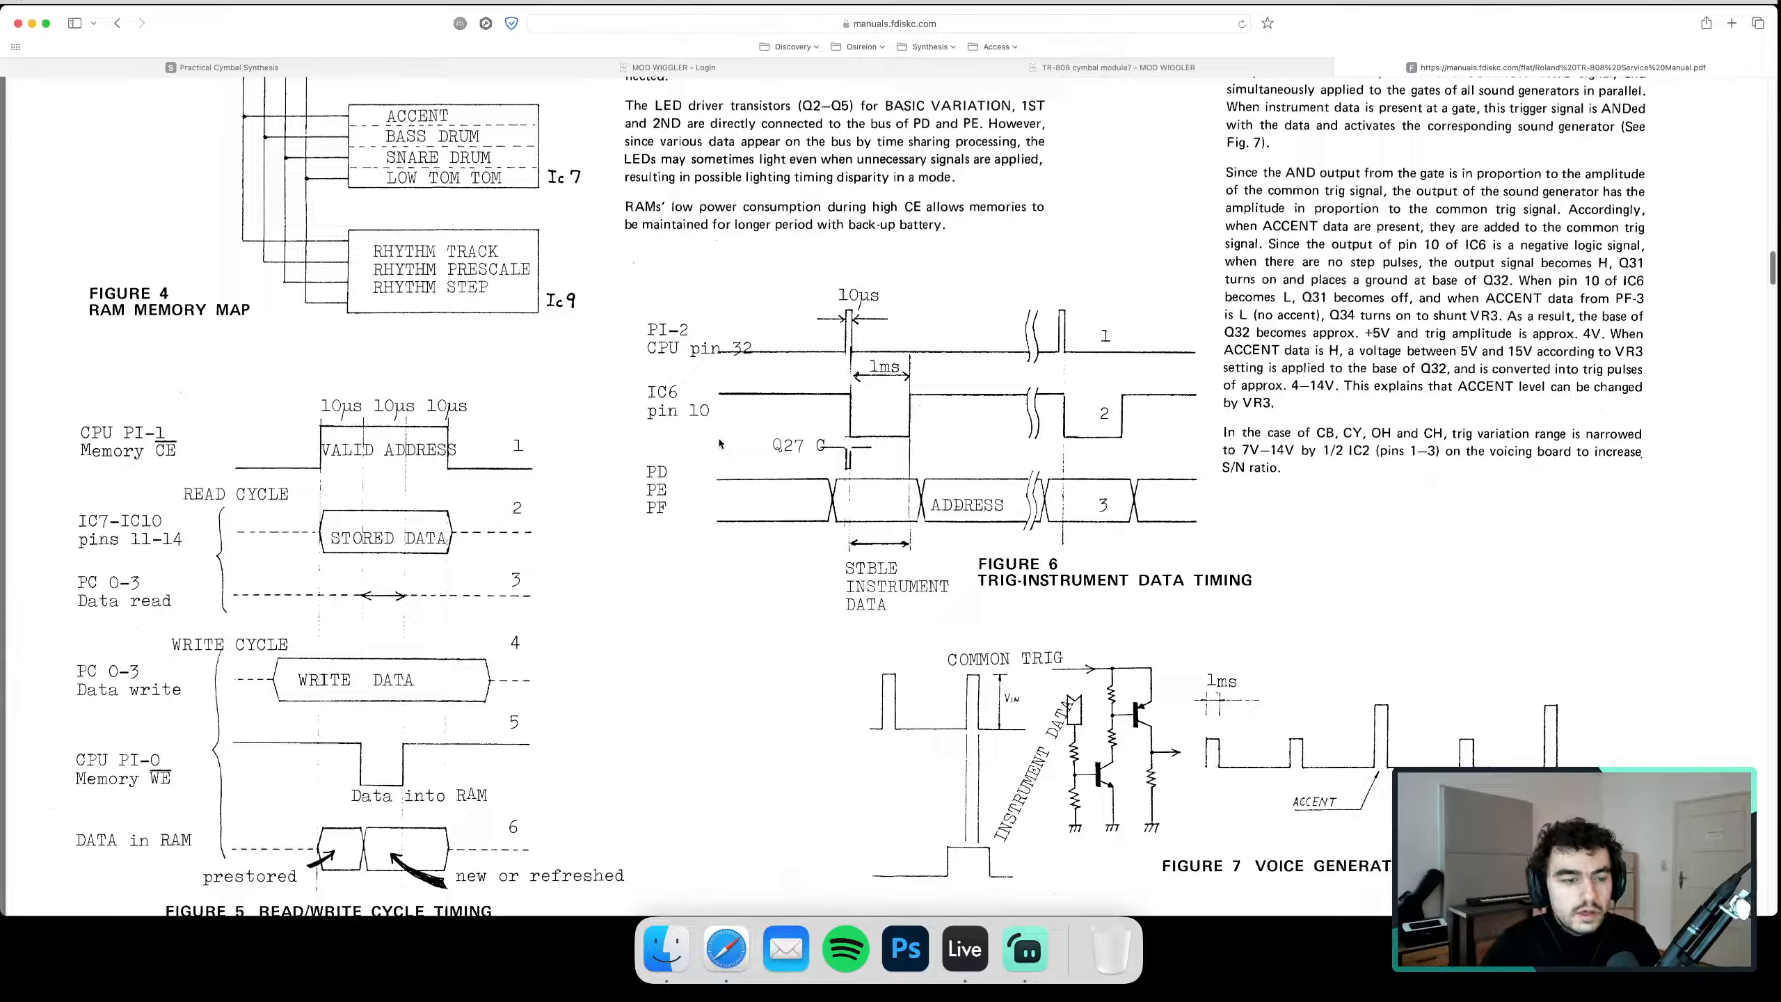
scroll(719, 442, "up", 20)
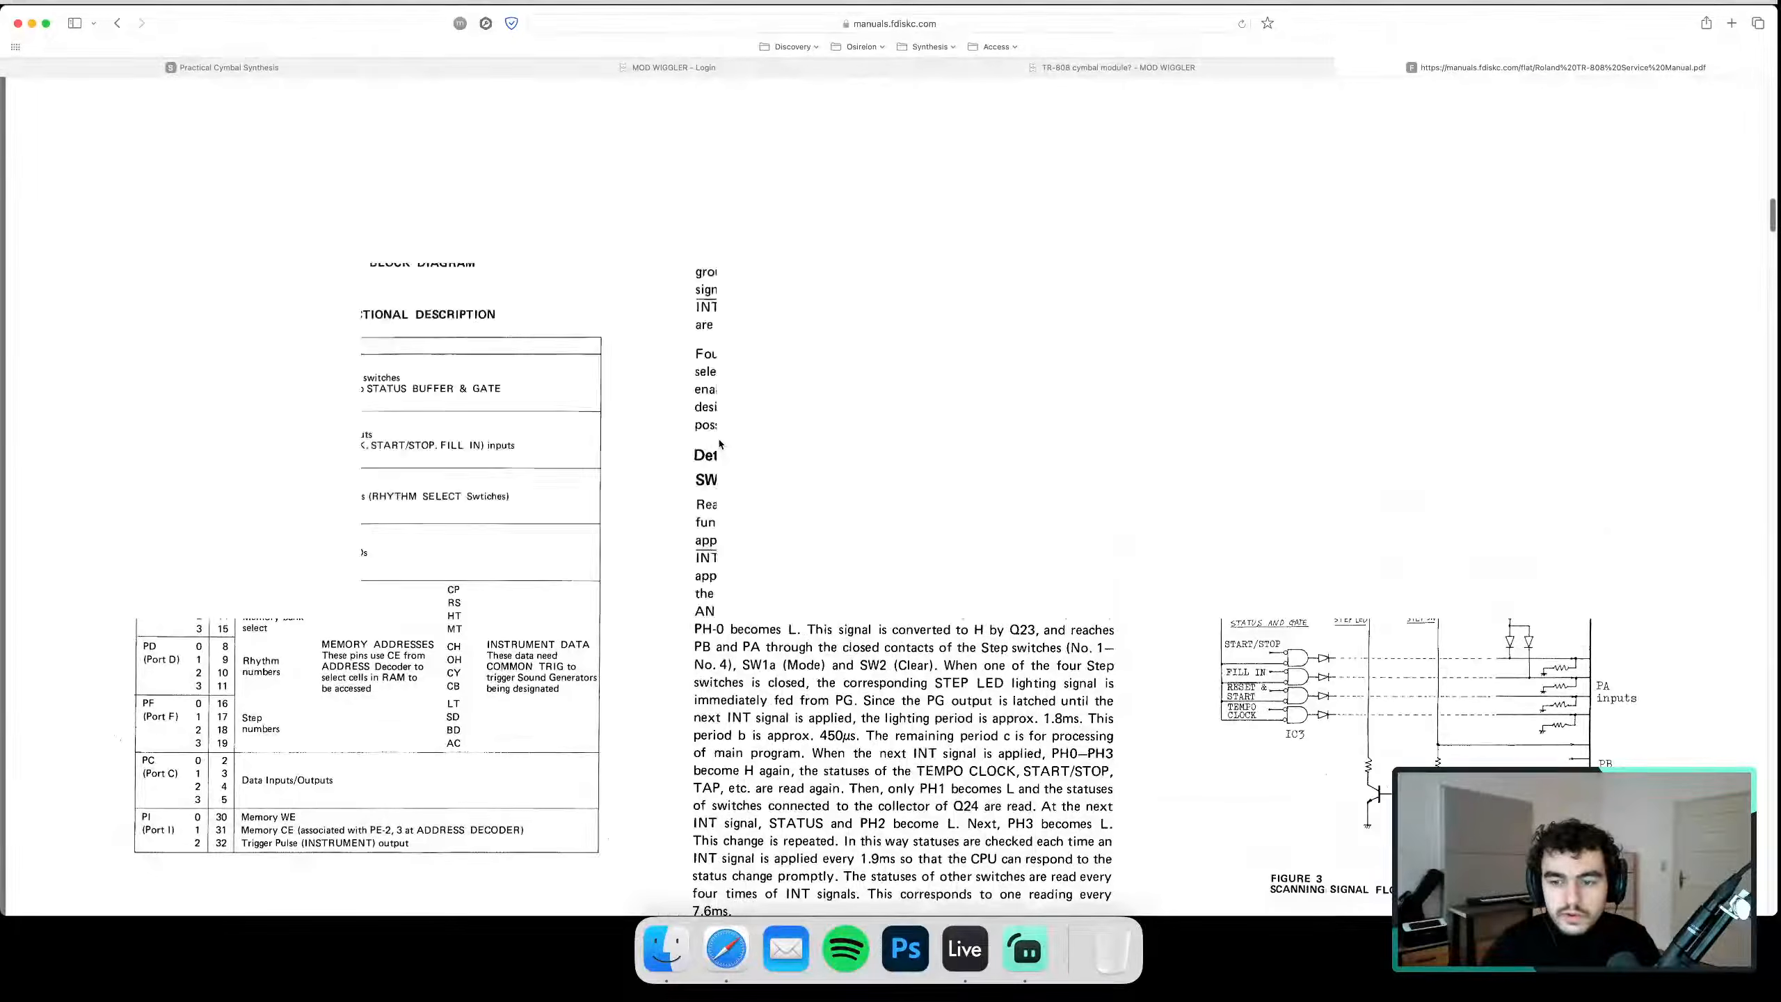
scroll(719, 443, "up", 10)
scroll(719, 444, "up", 15)
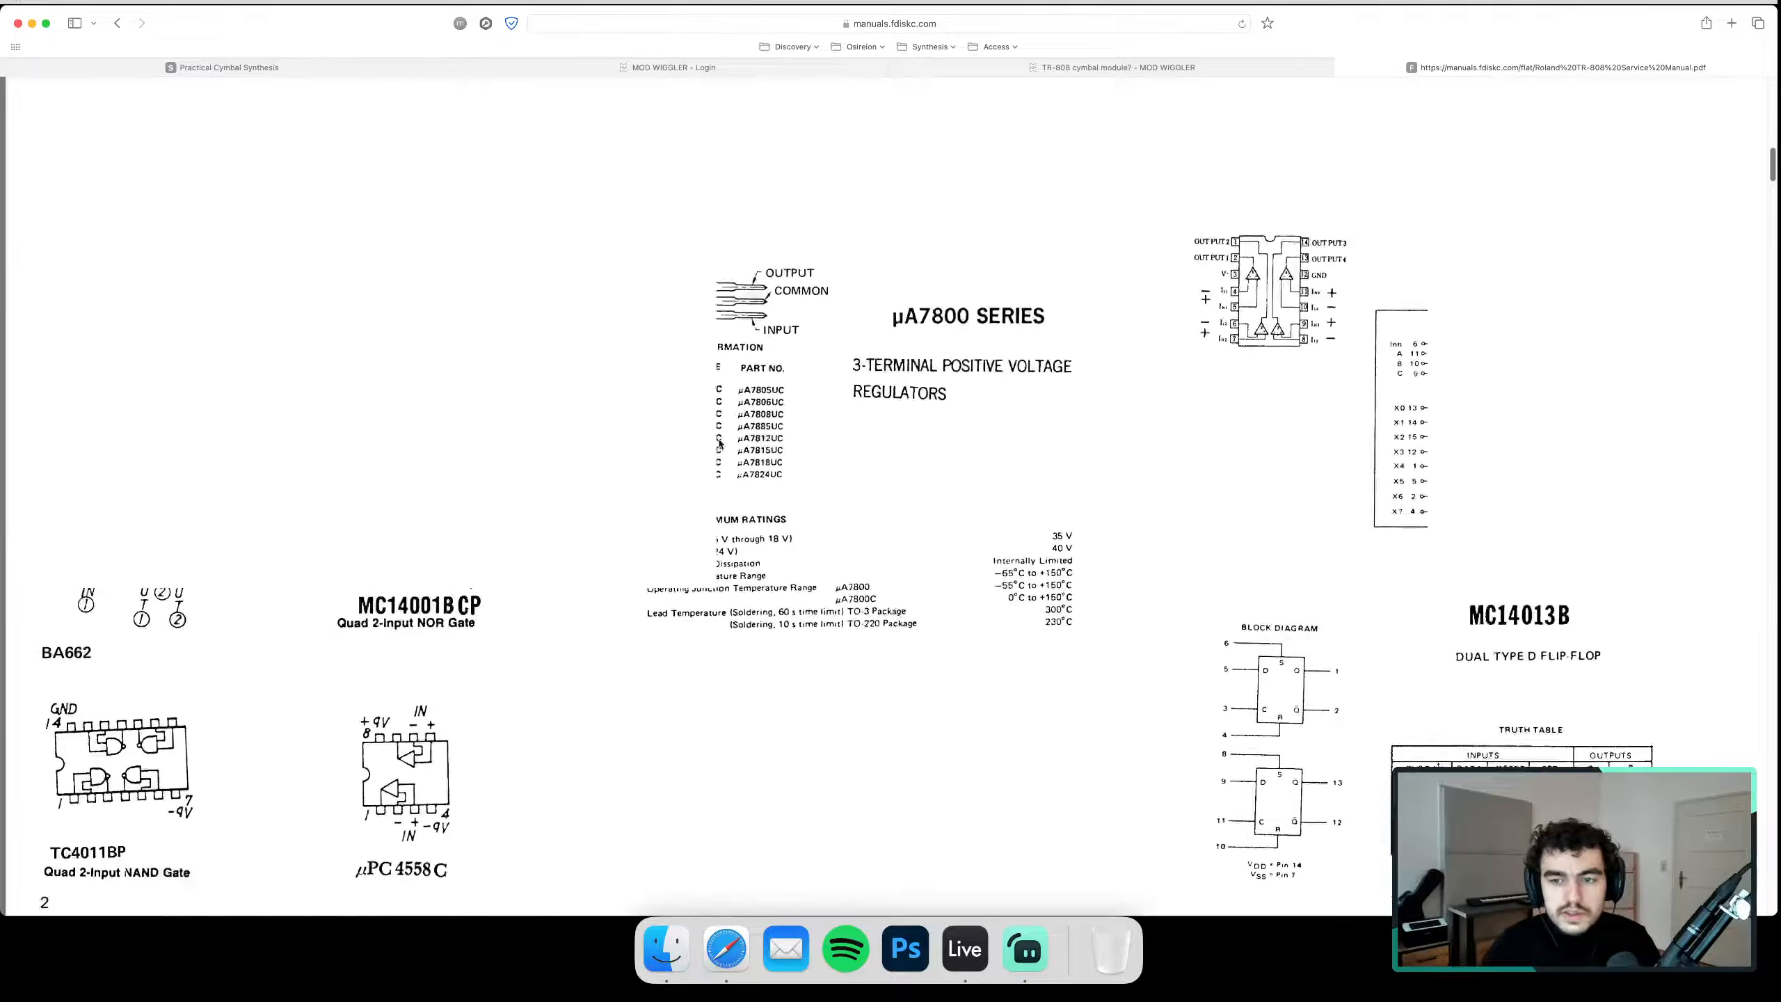
scroll(719, 443, "down", 15)
scroll(719, 443, "down", 5)
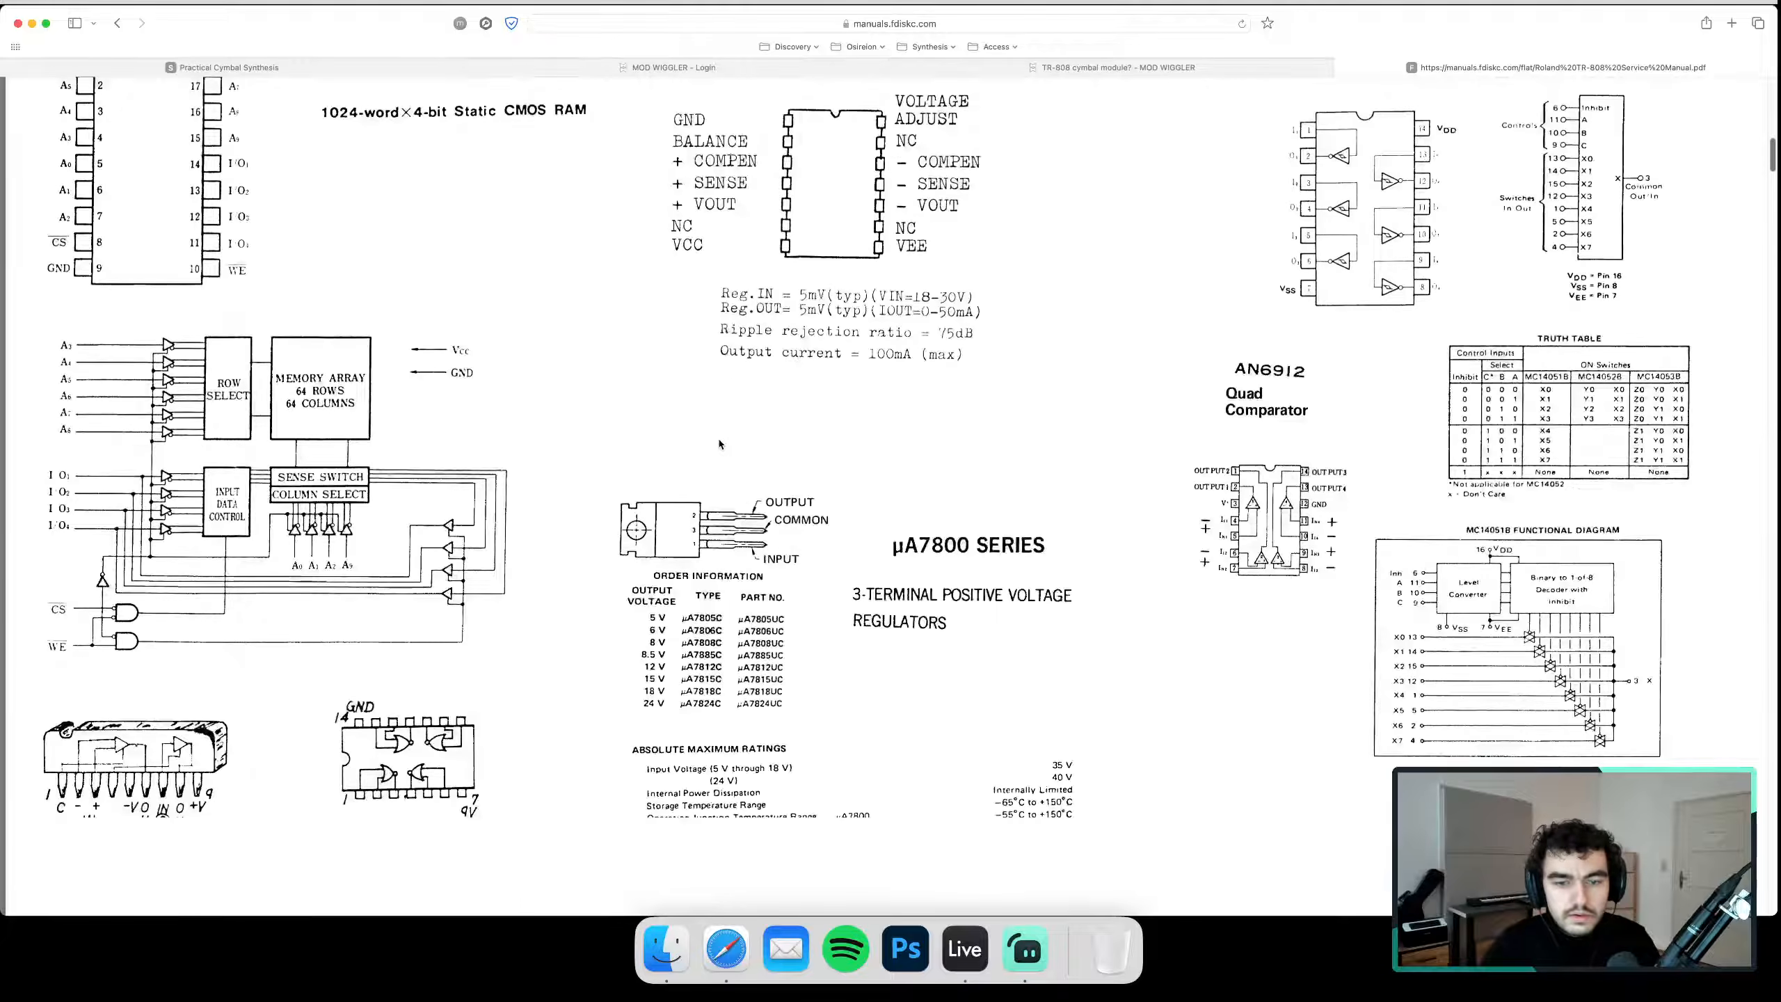
scroll(719, 443, "down", 12)
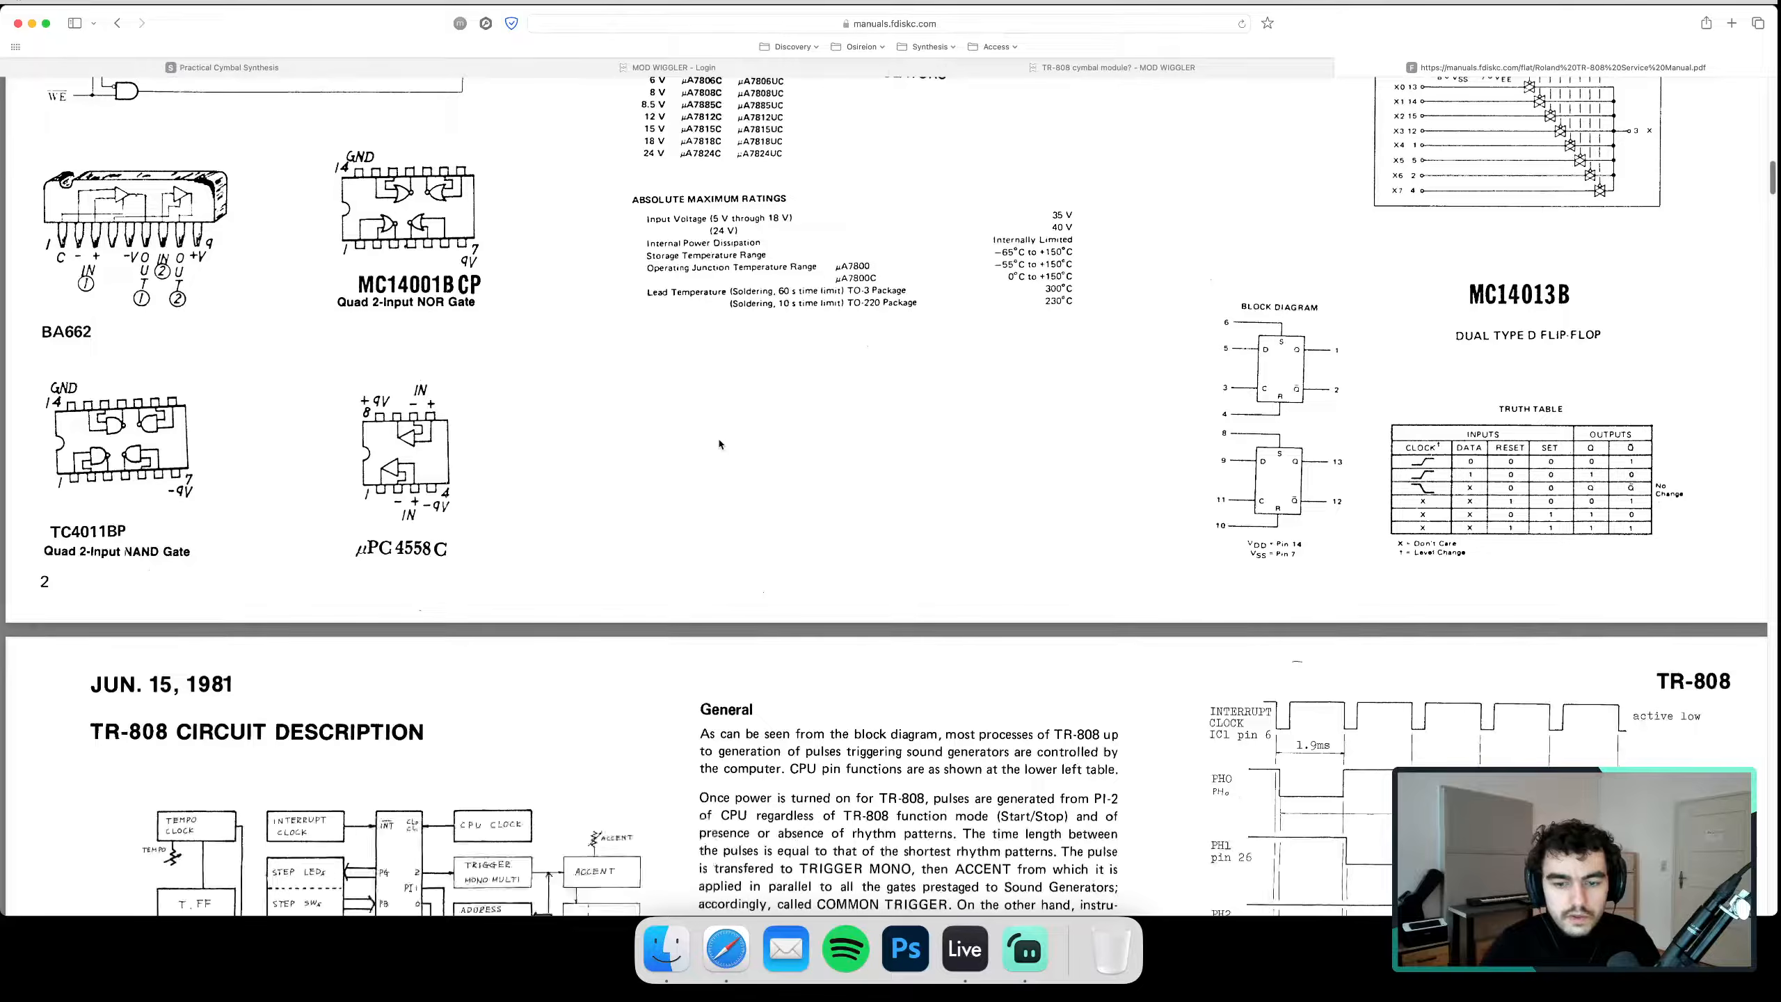
scroll(718, 443, "down", 15)
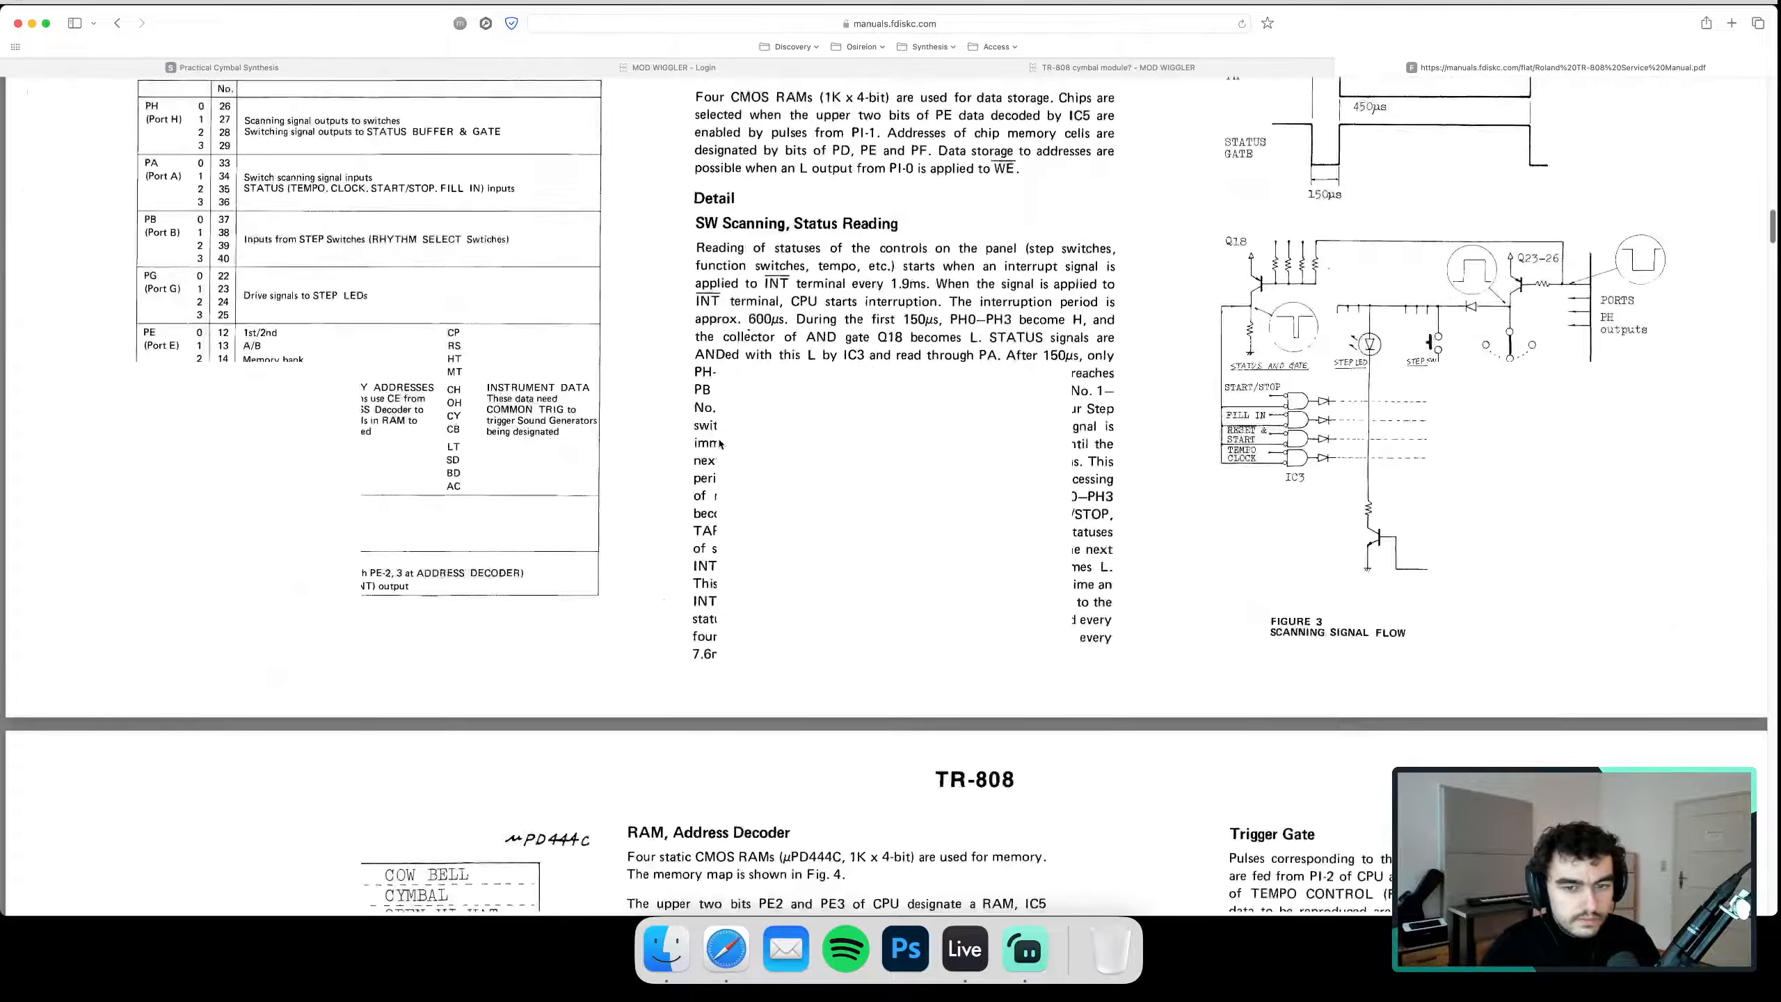
scroll(719, 443, "up", 6)
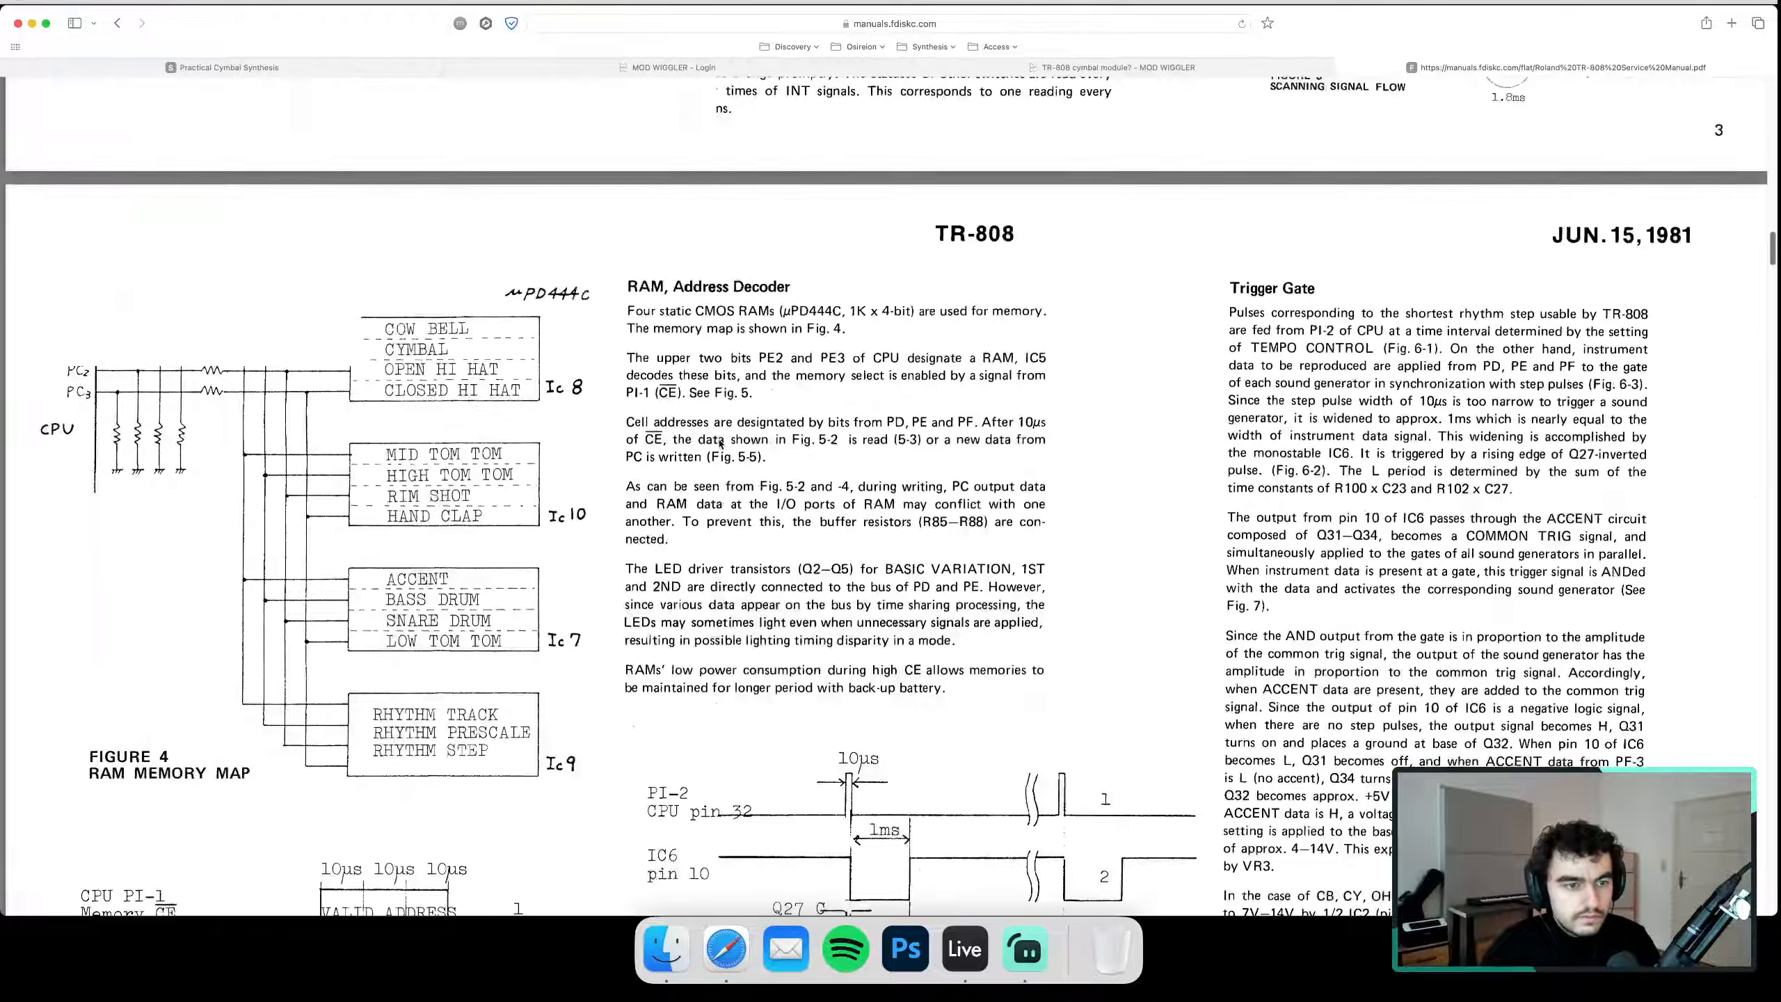
scroll(581, 440, "down", 20)
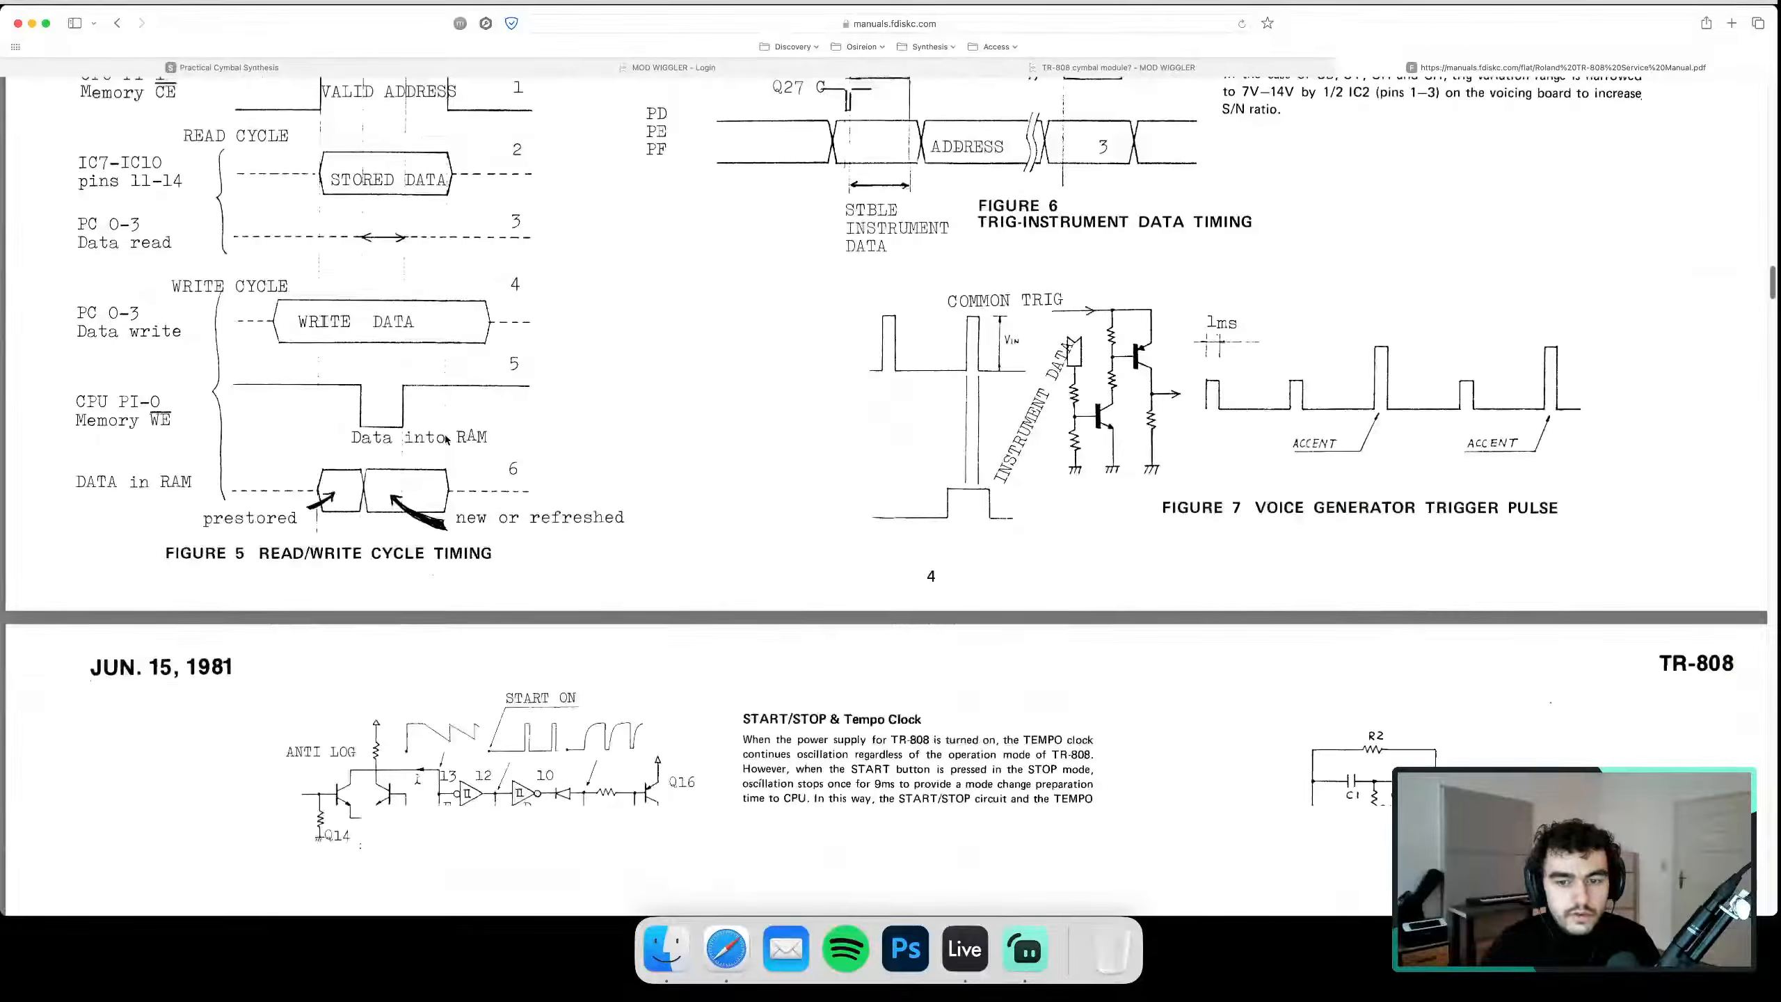
scroll(701, 517, "down", 20)
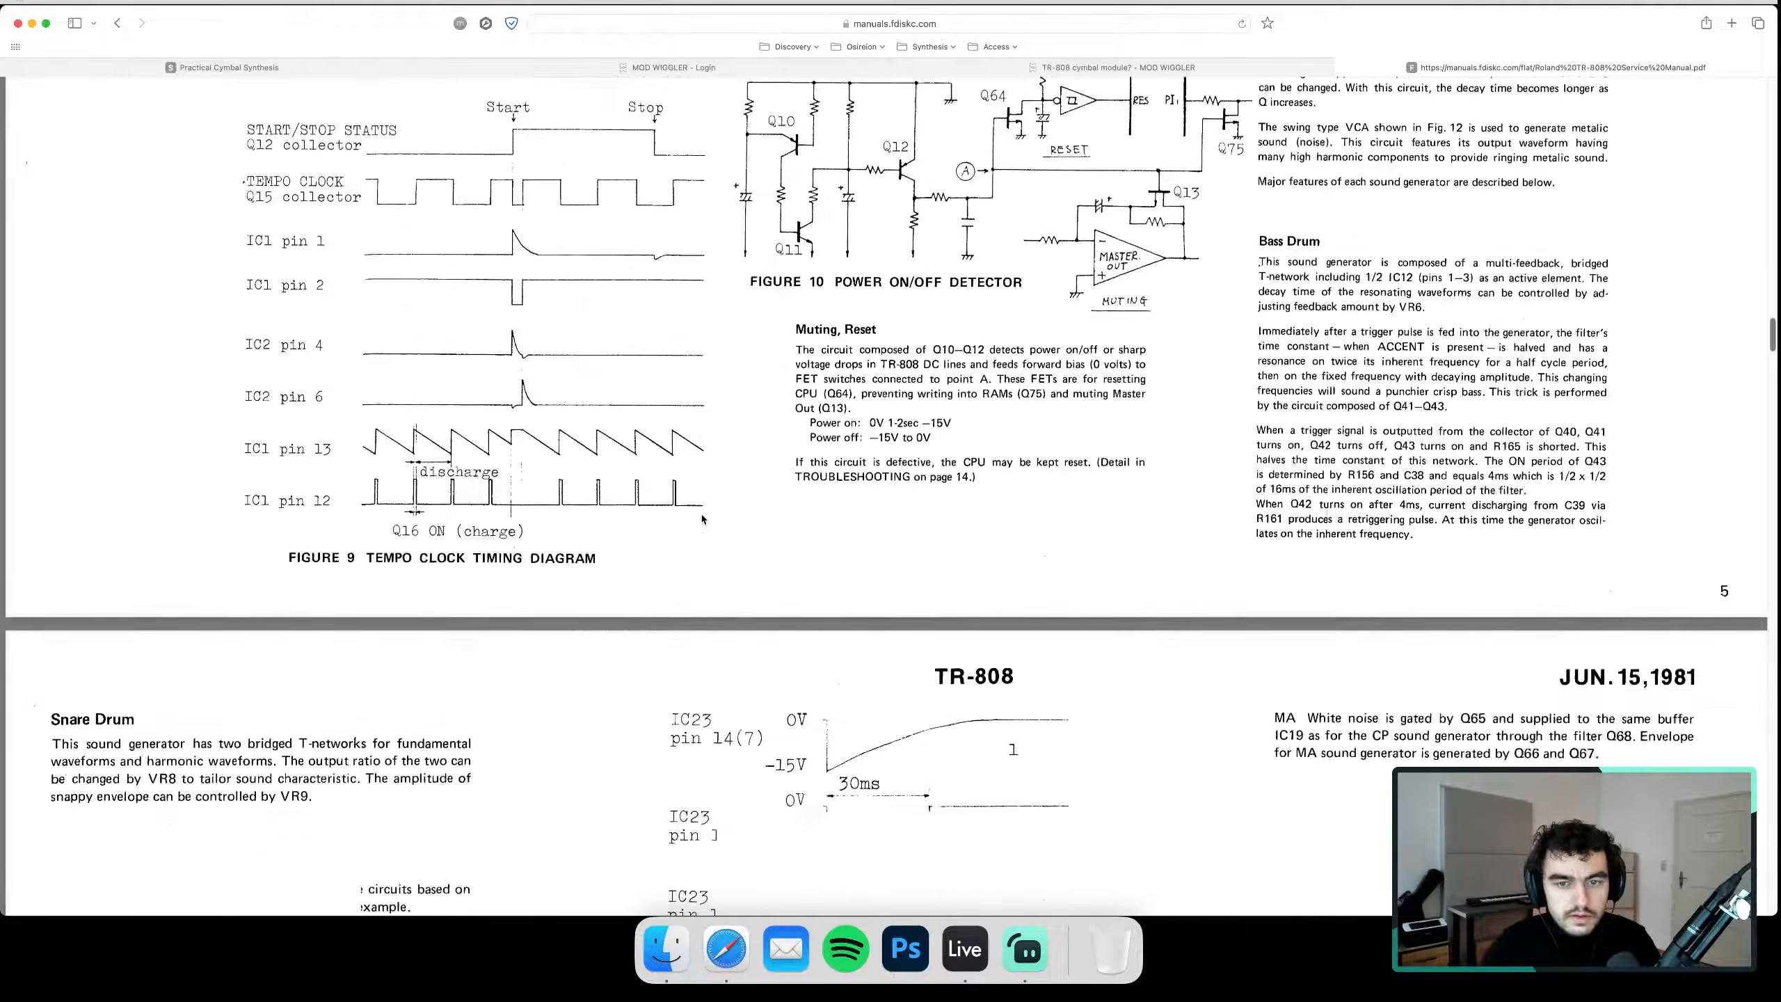
scroll(703, 517, "down", 13)
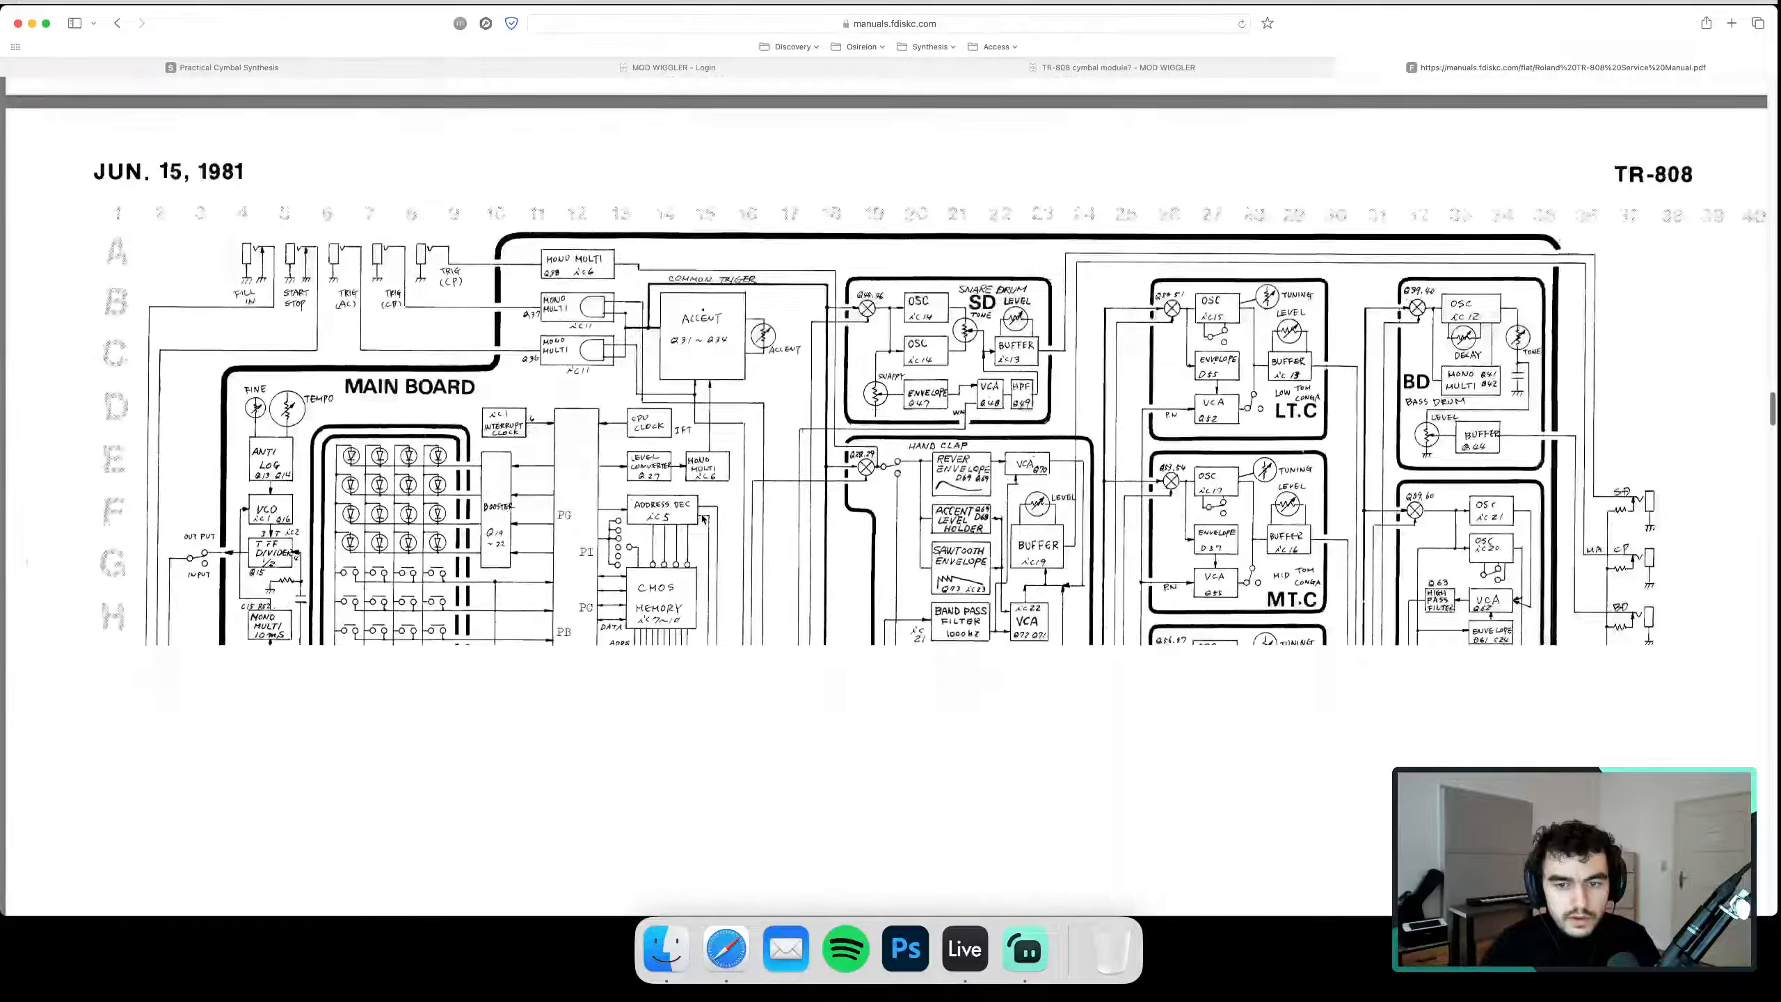
scroll(1104, 405, "down", 2)
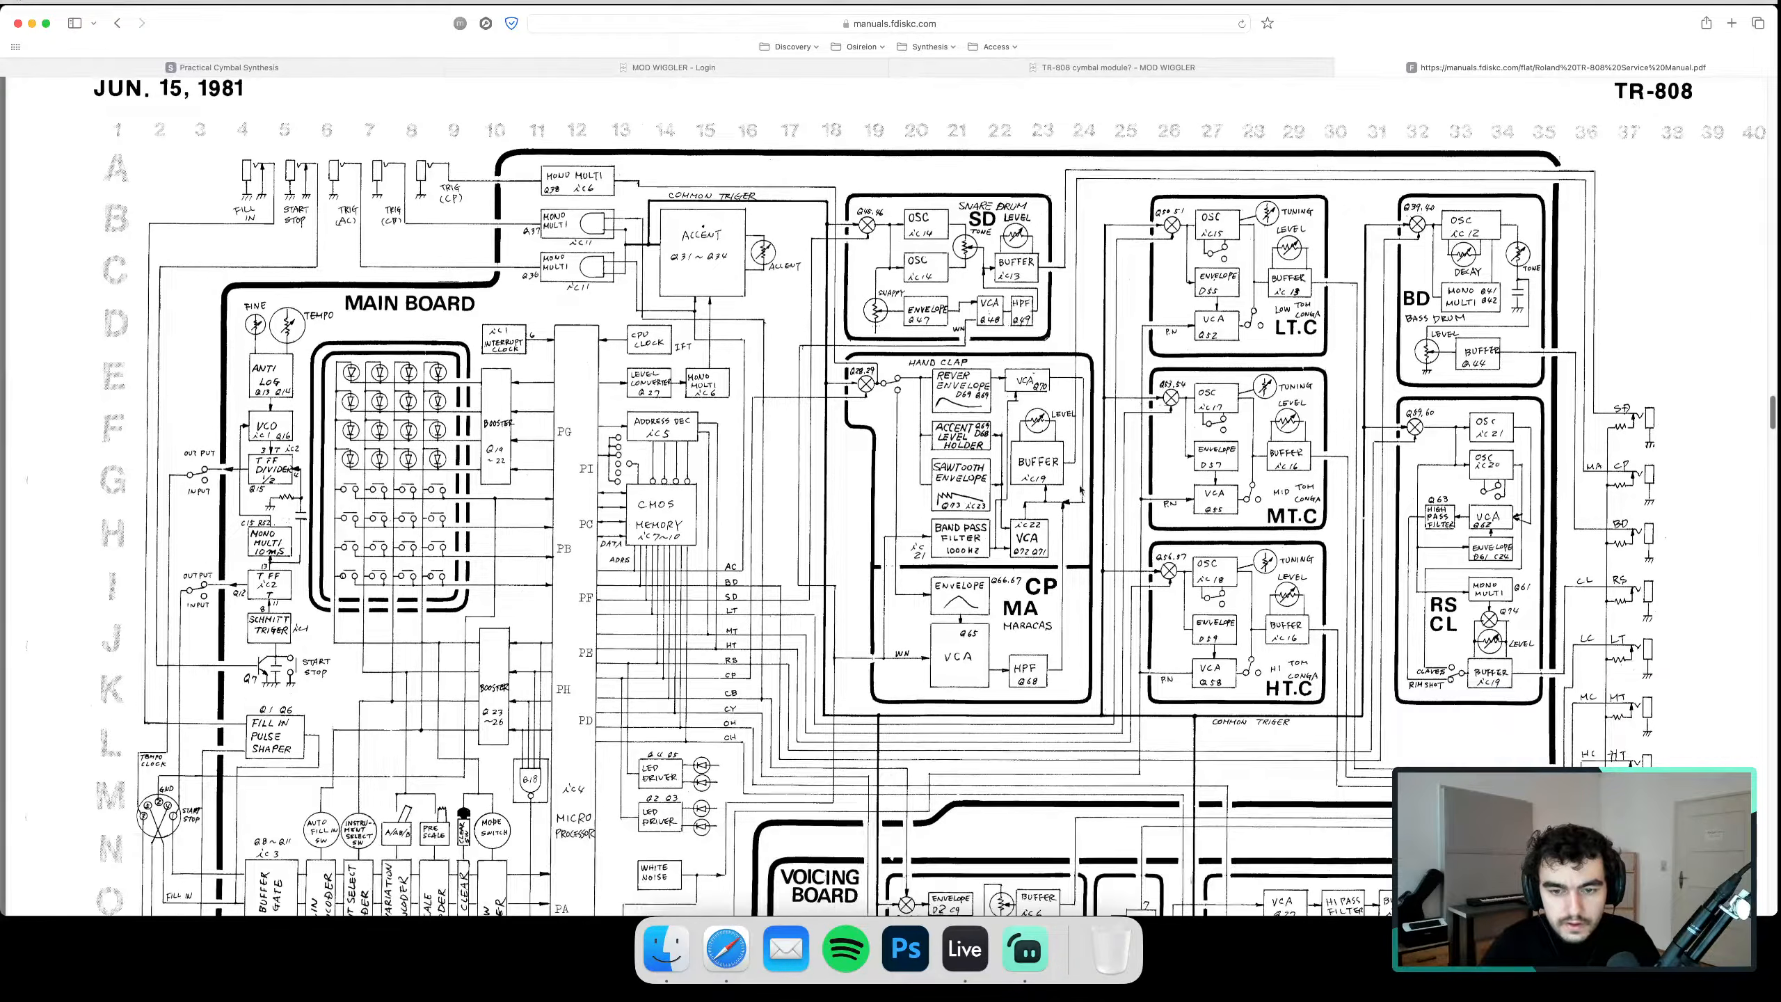
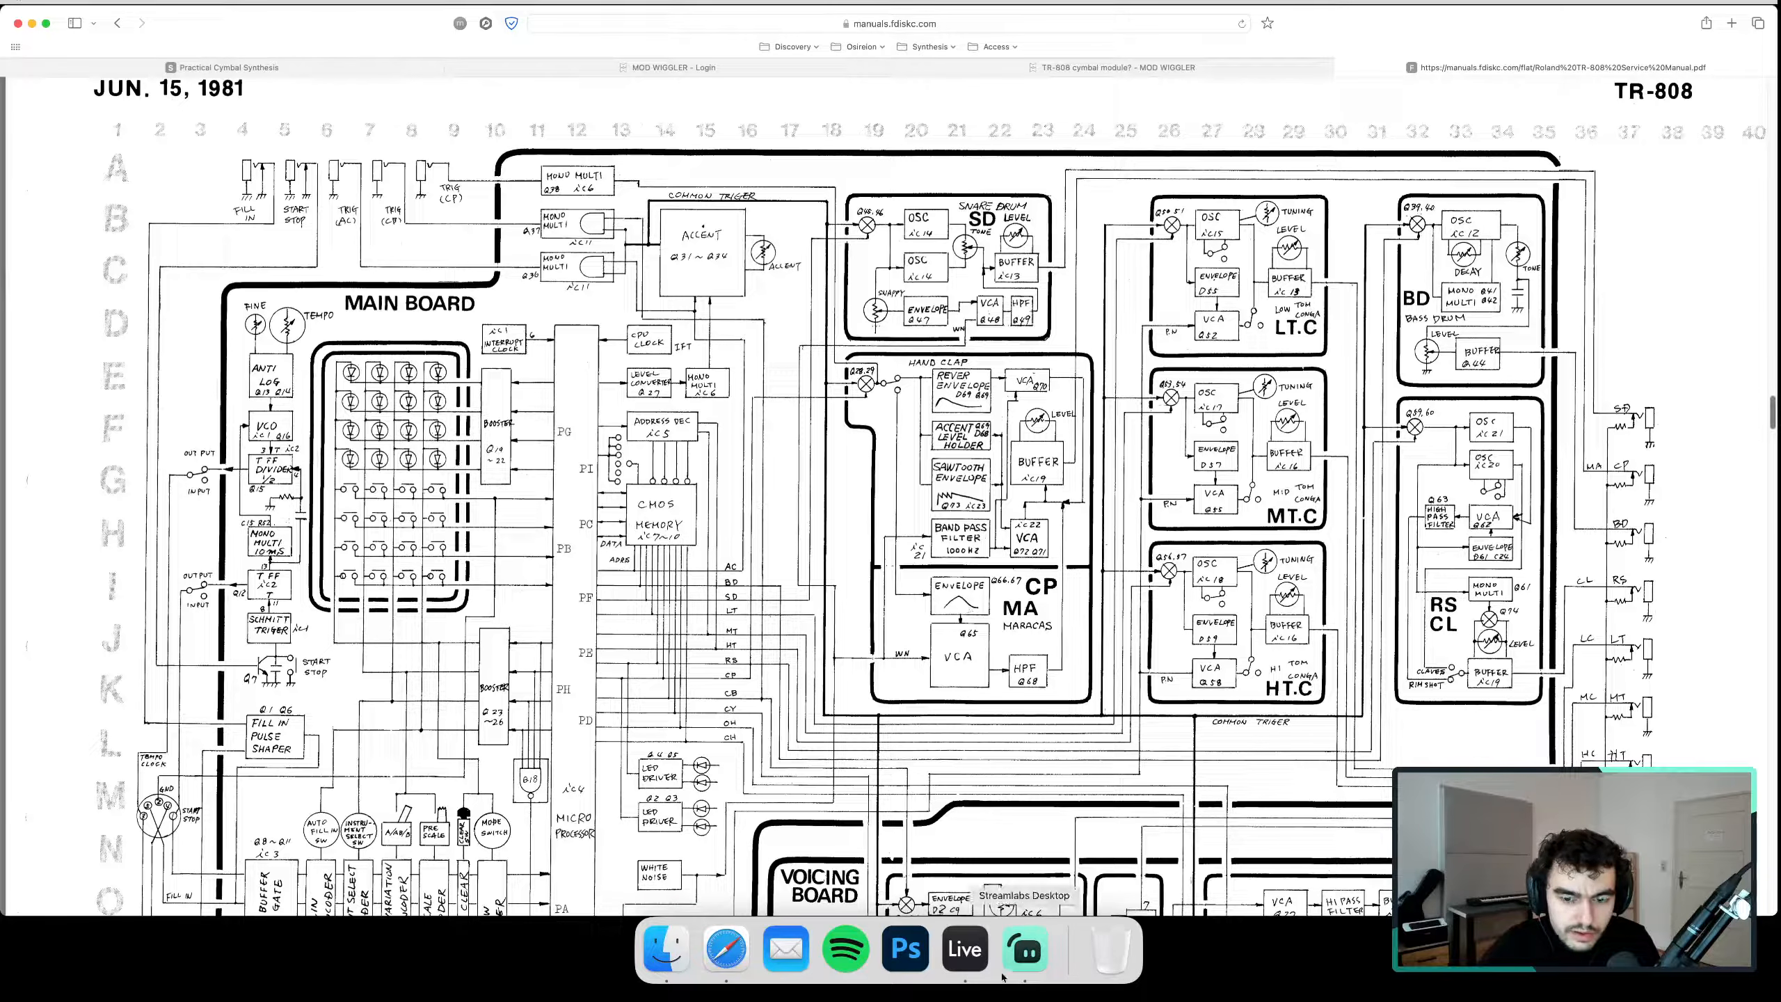
Switch to Ableton Live and enlarge the MA reference track's height to show its waveform in detail
left_click(965, 948)
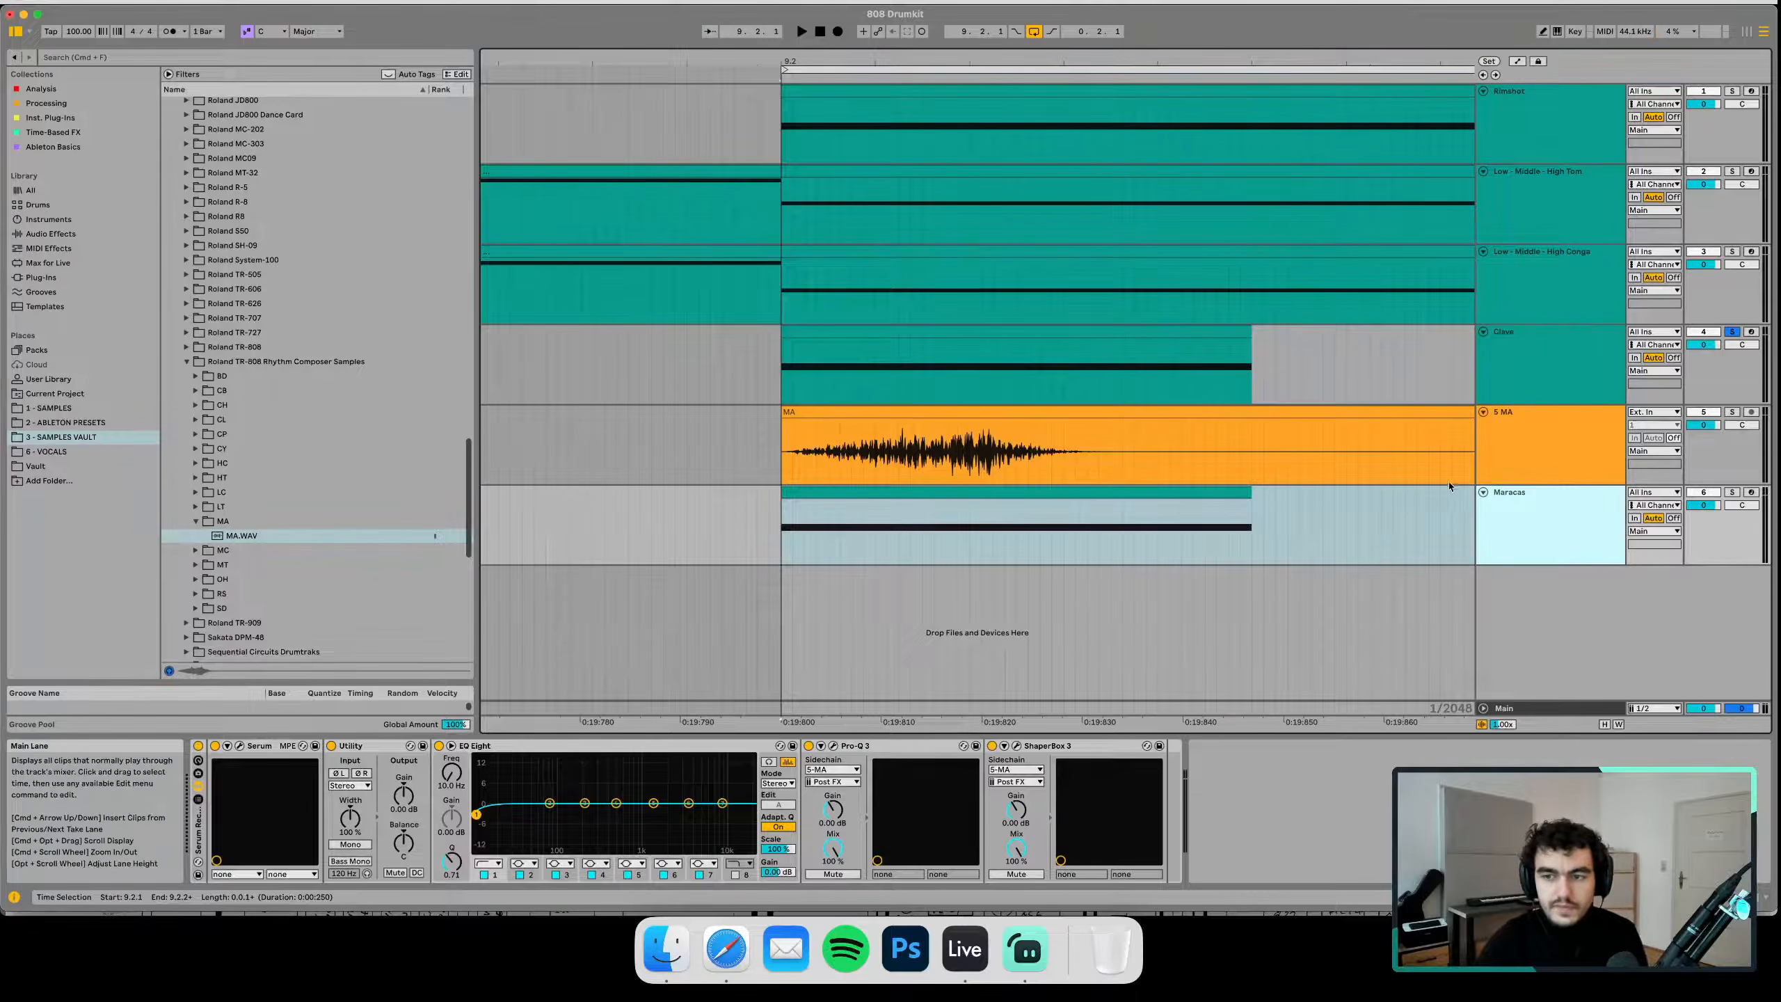
left_click_drag(1494, 485, 1501, 626)
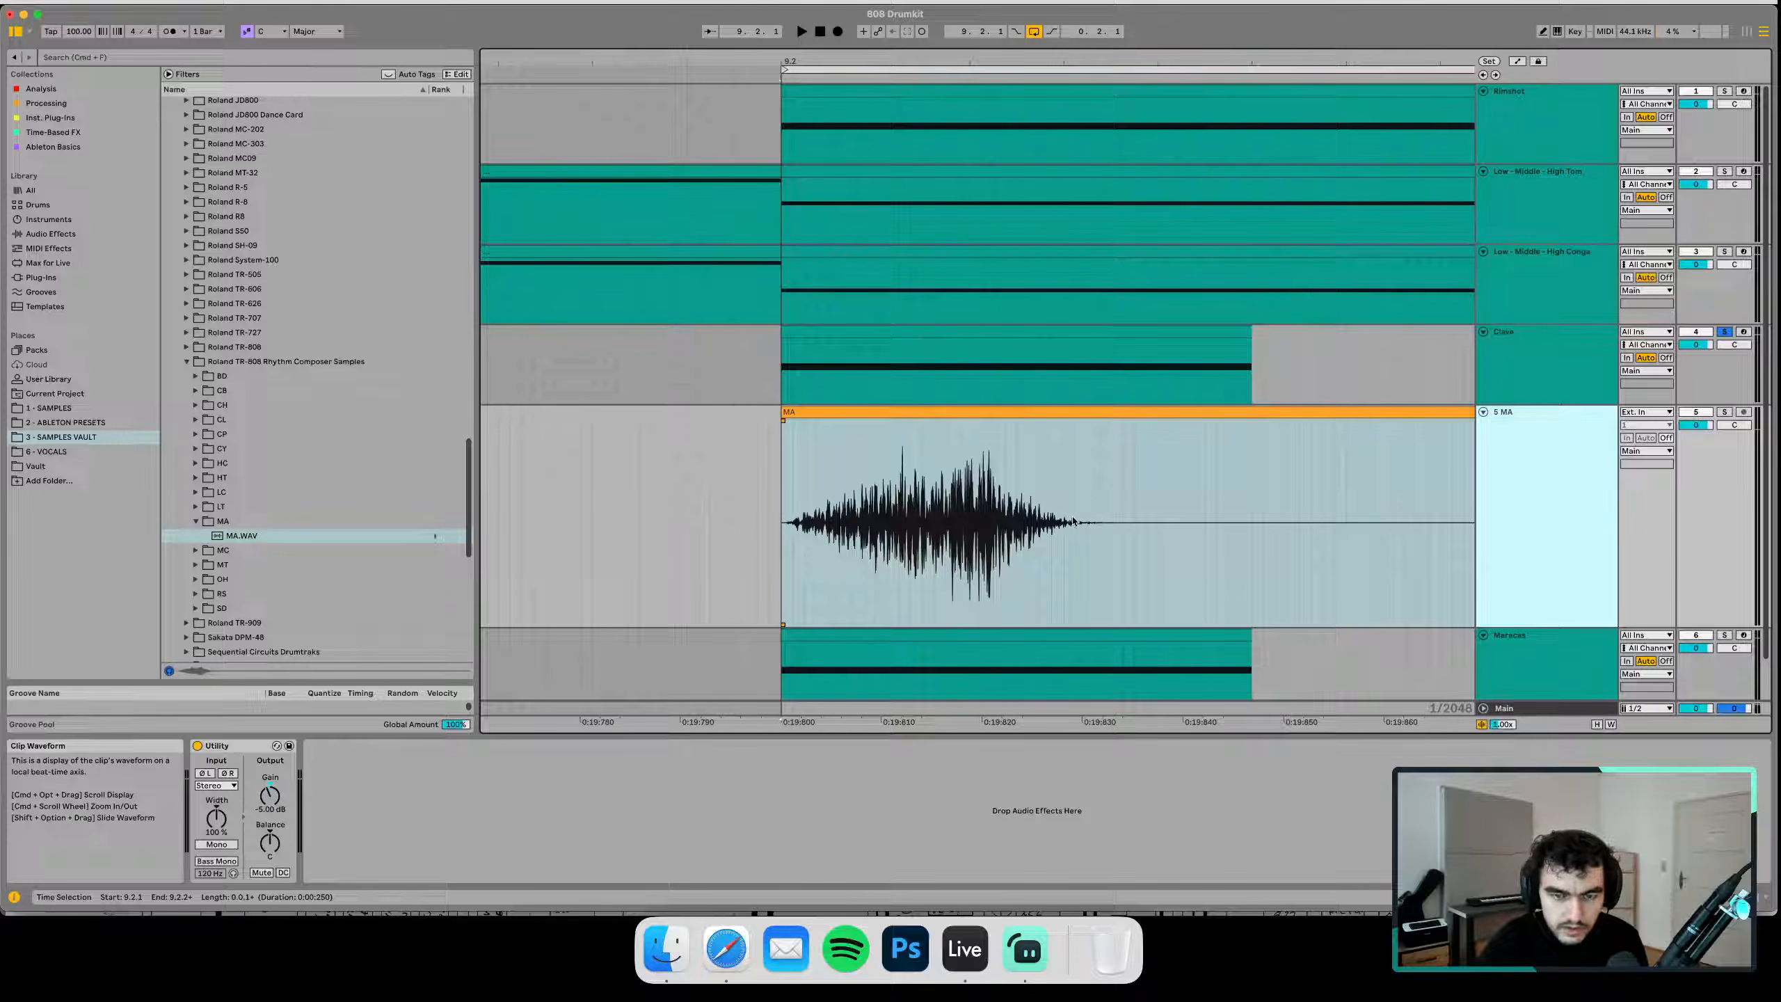
scroll(849, 516, "down", 2)
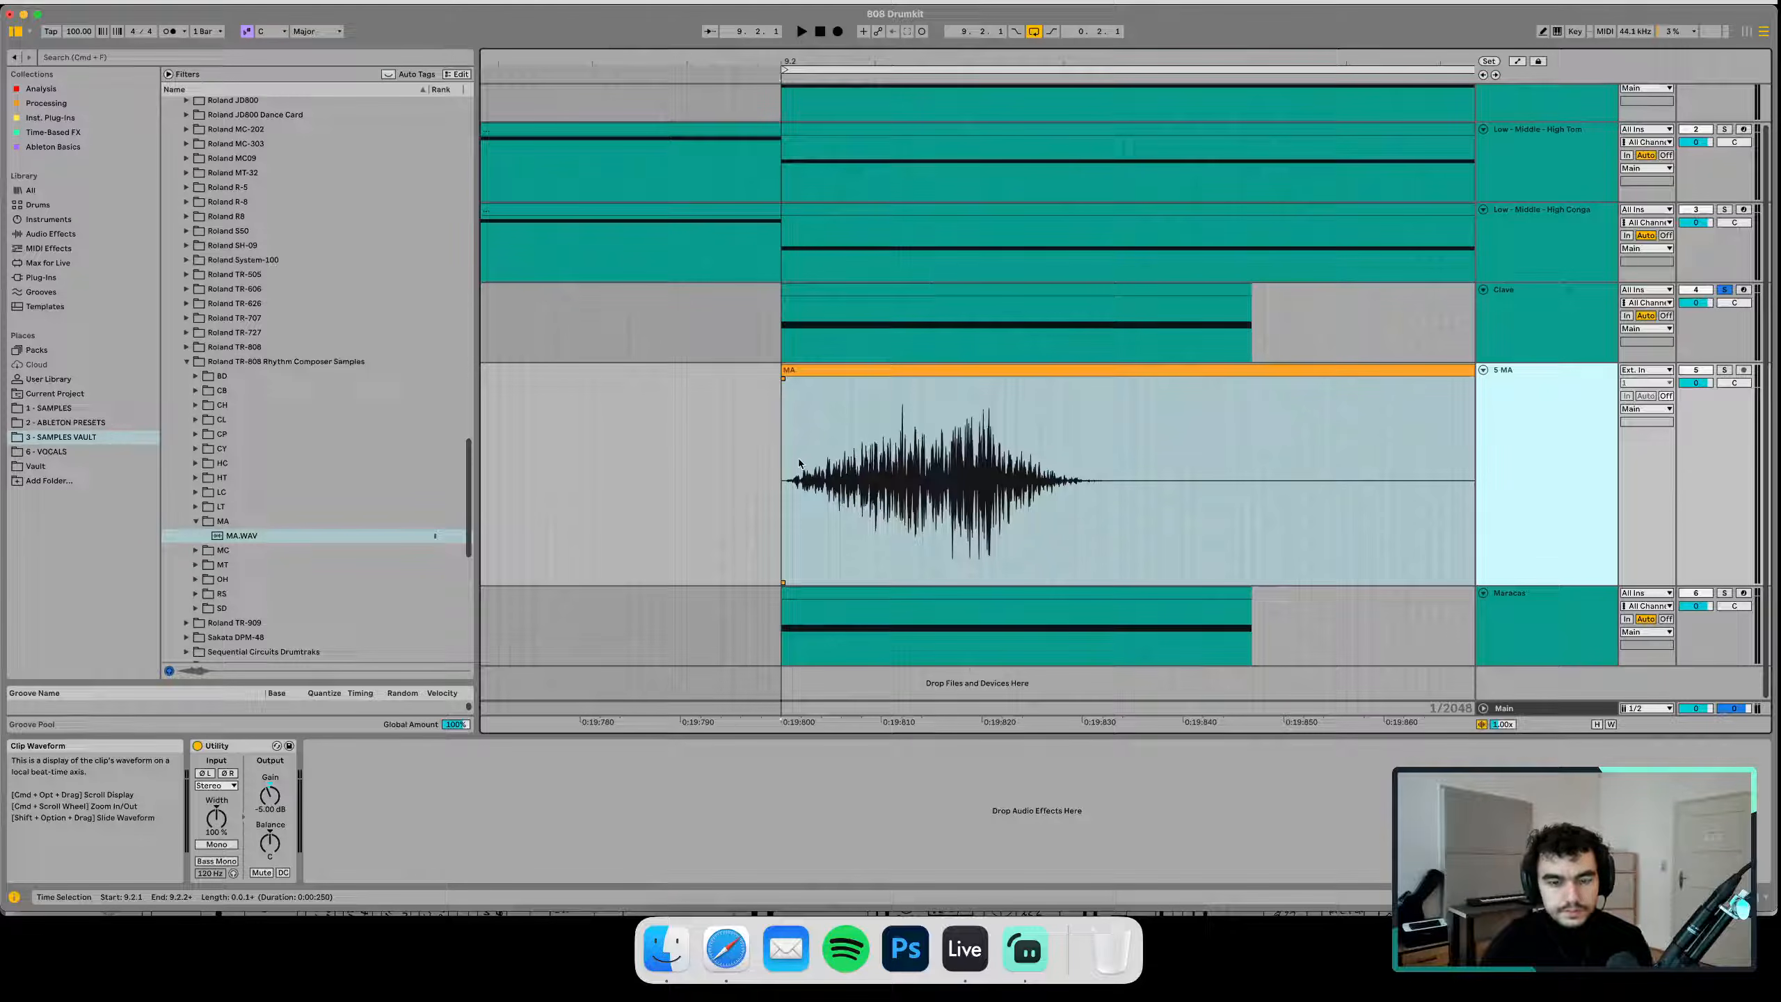
Open Serum on the Maracas track and place its window beside the MA waveform without covering it
key("Down")
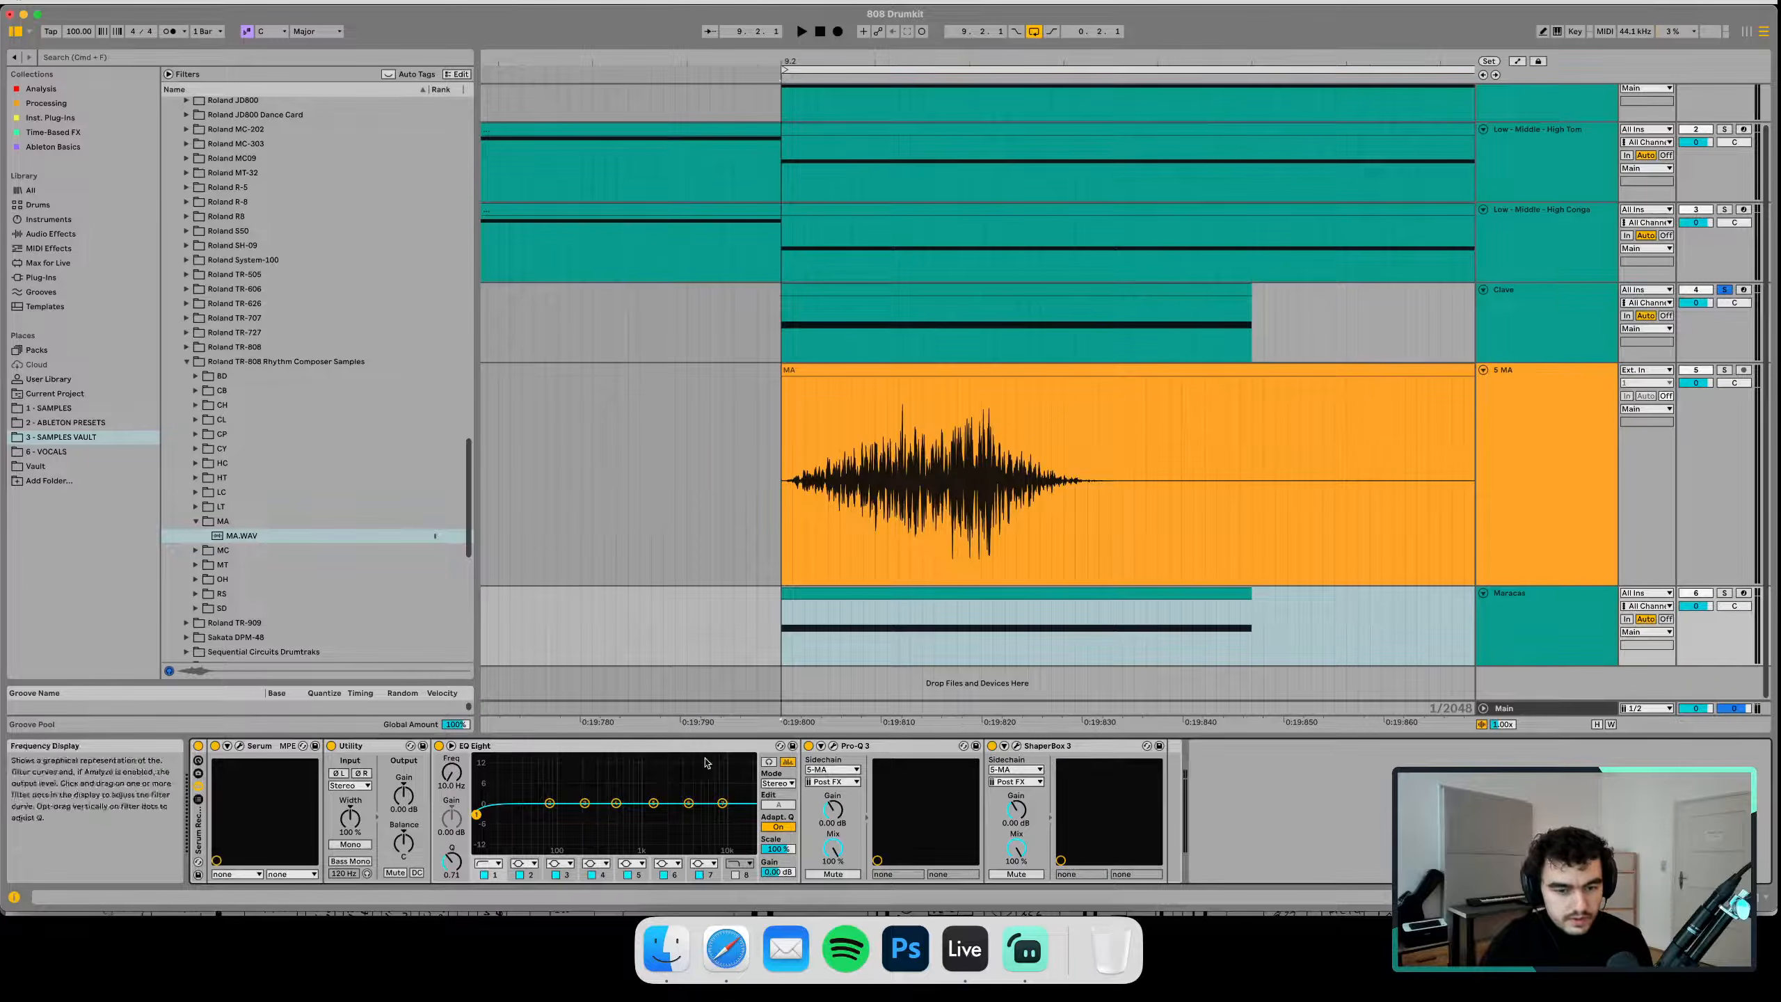
left_click(239, 745)
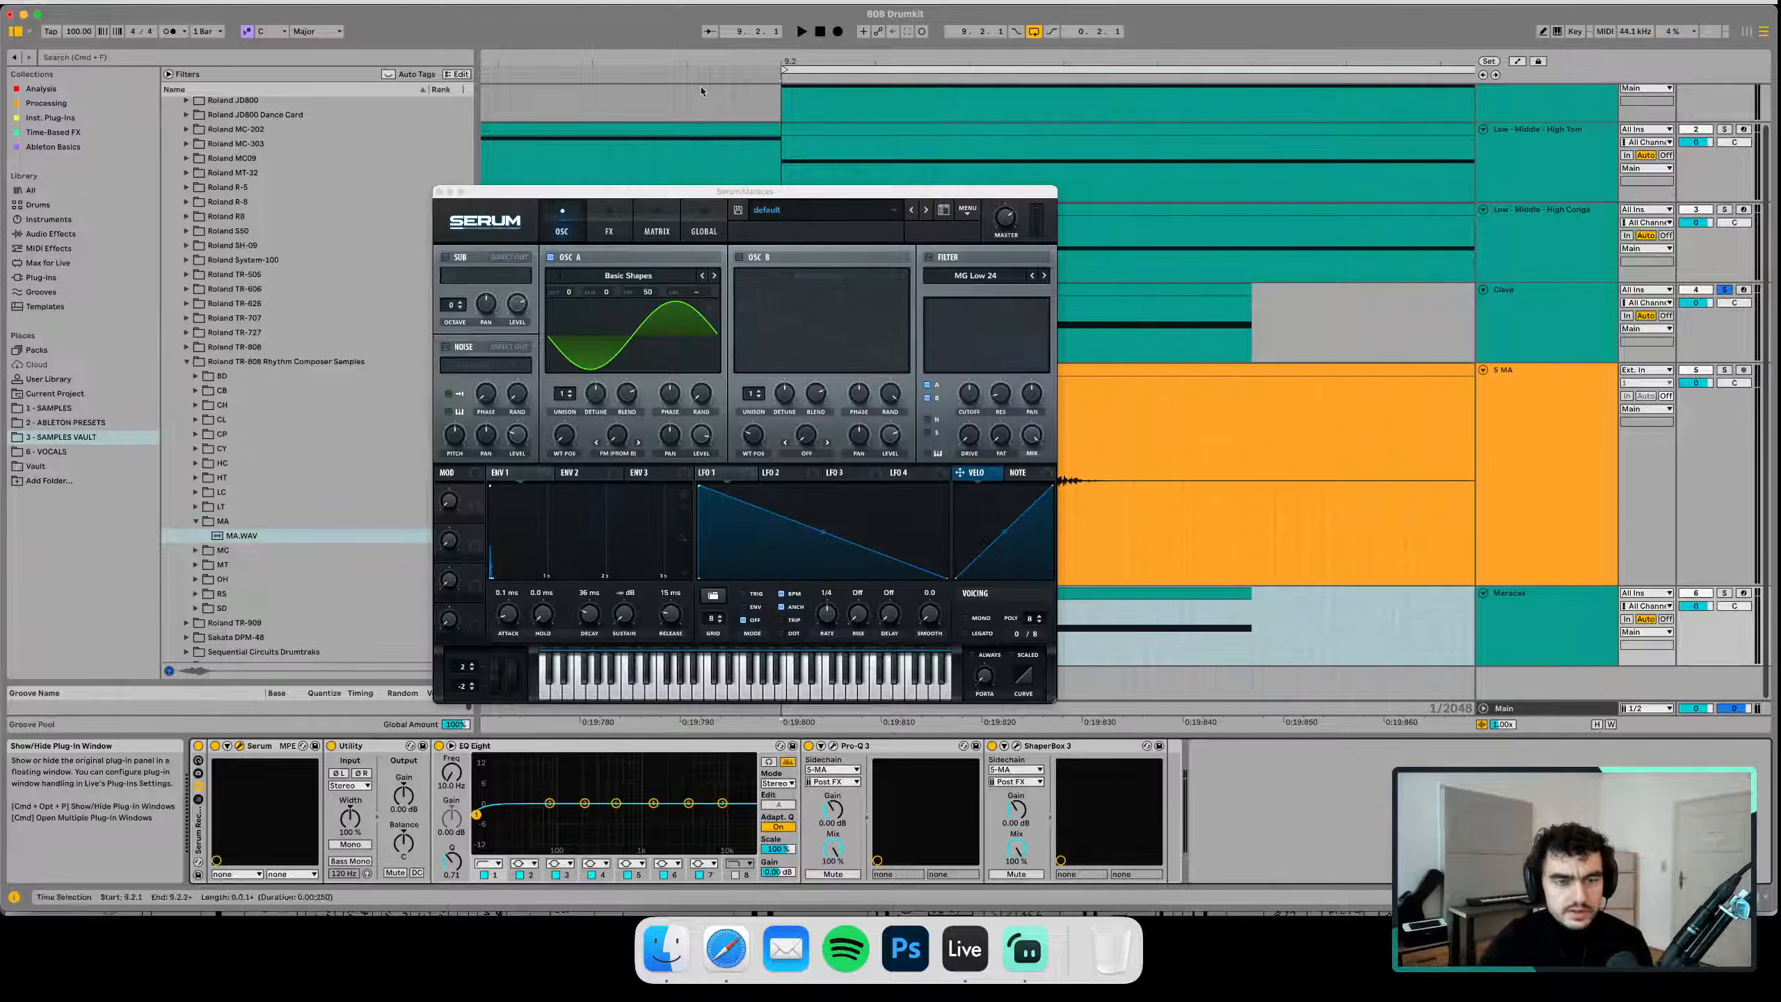
left_click_drag(685, 191, 454, 67)
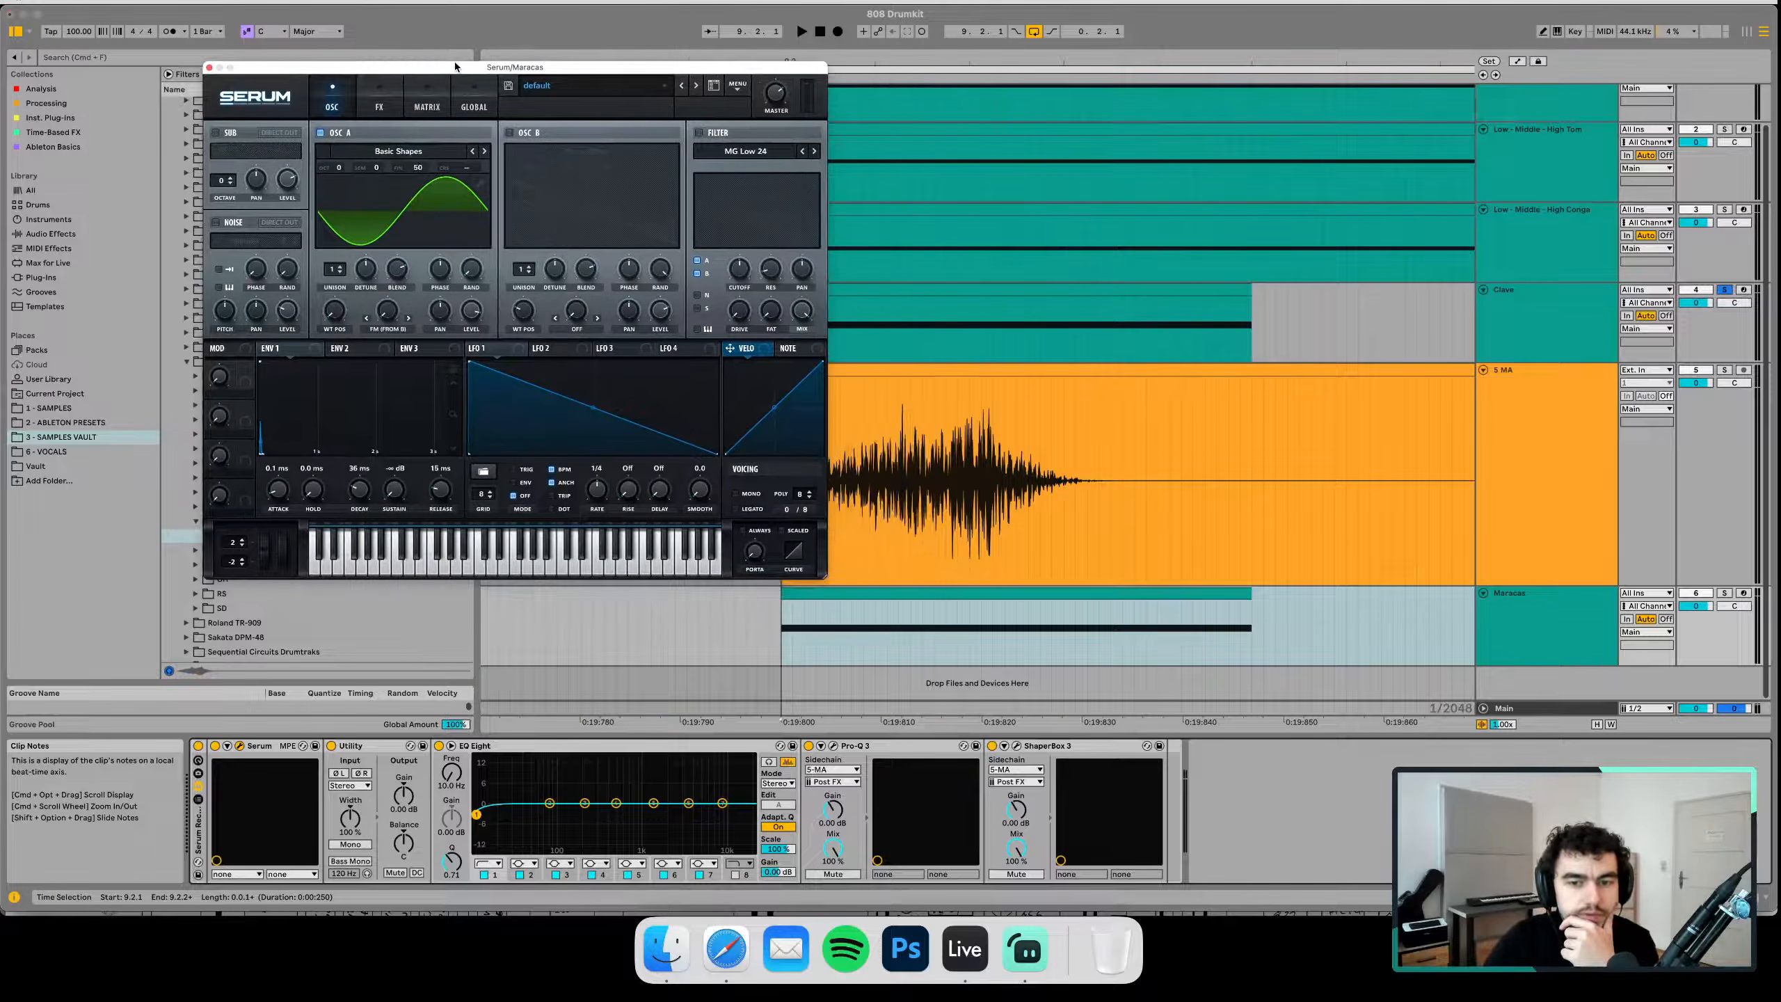
left_click(910, 448)
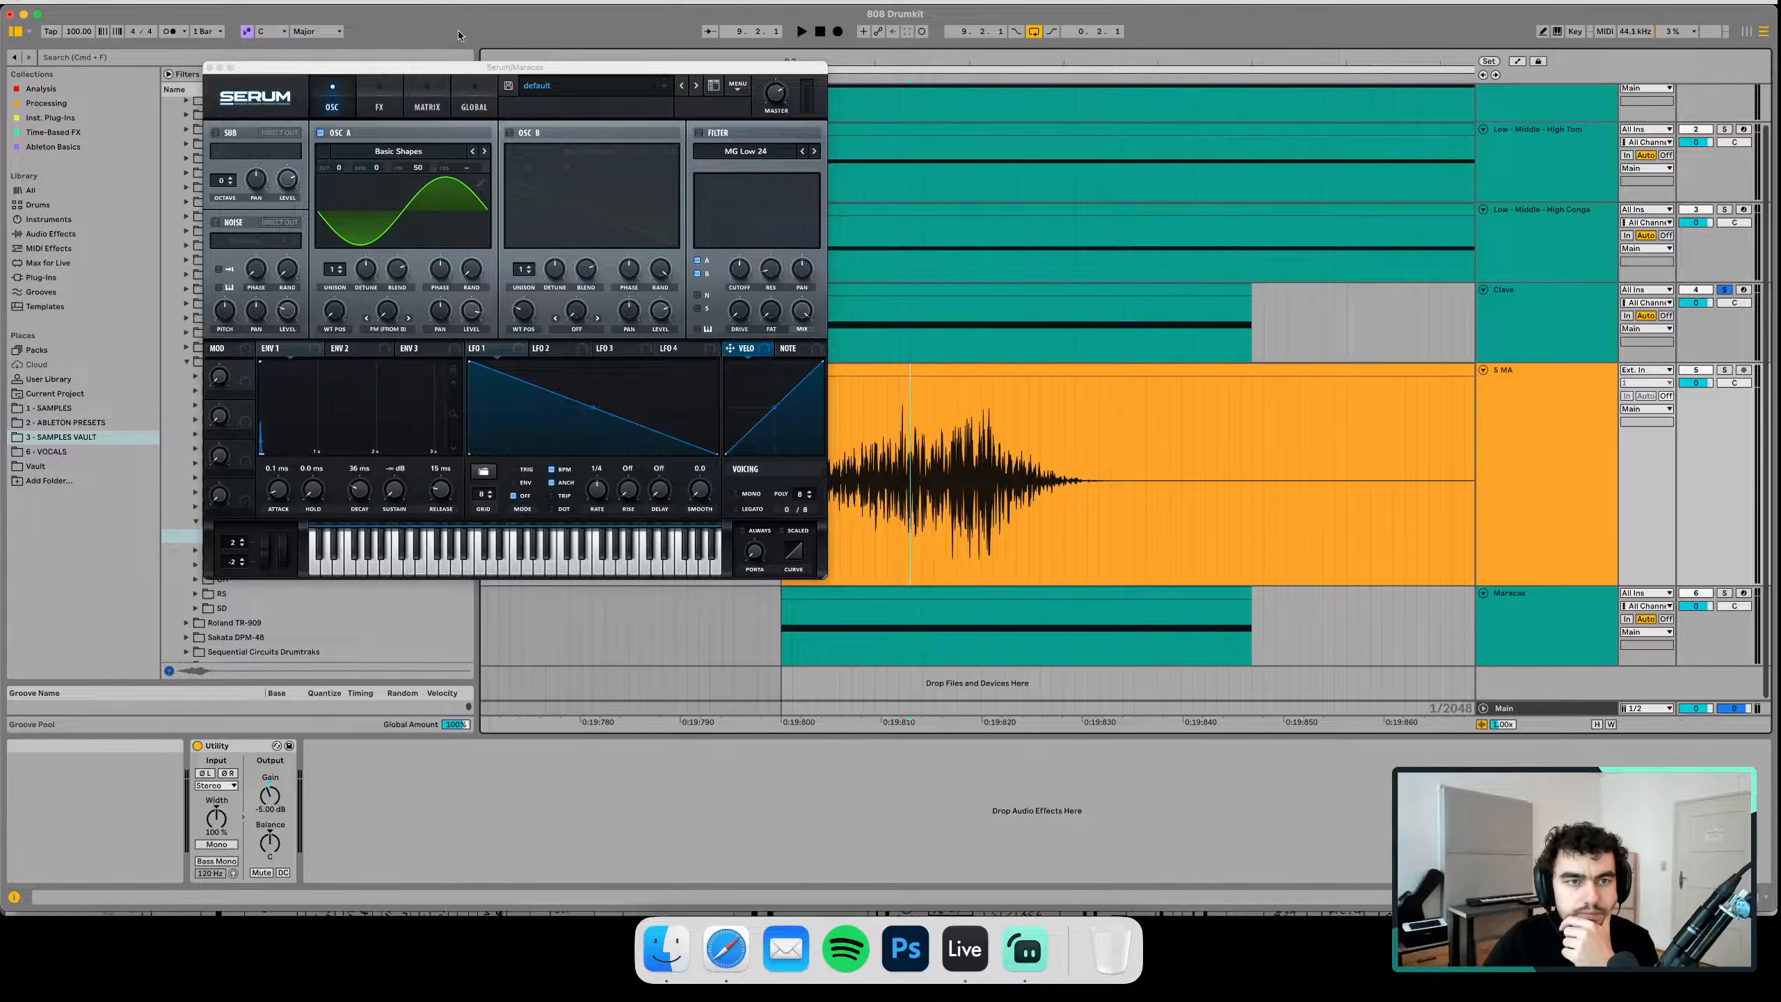
left_click_drag(464, 68, 403, 68)
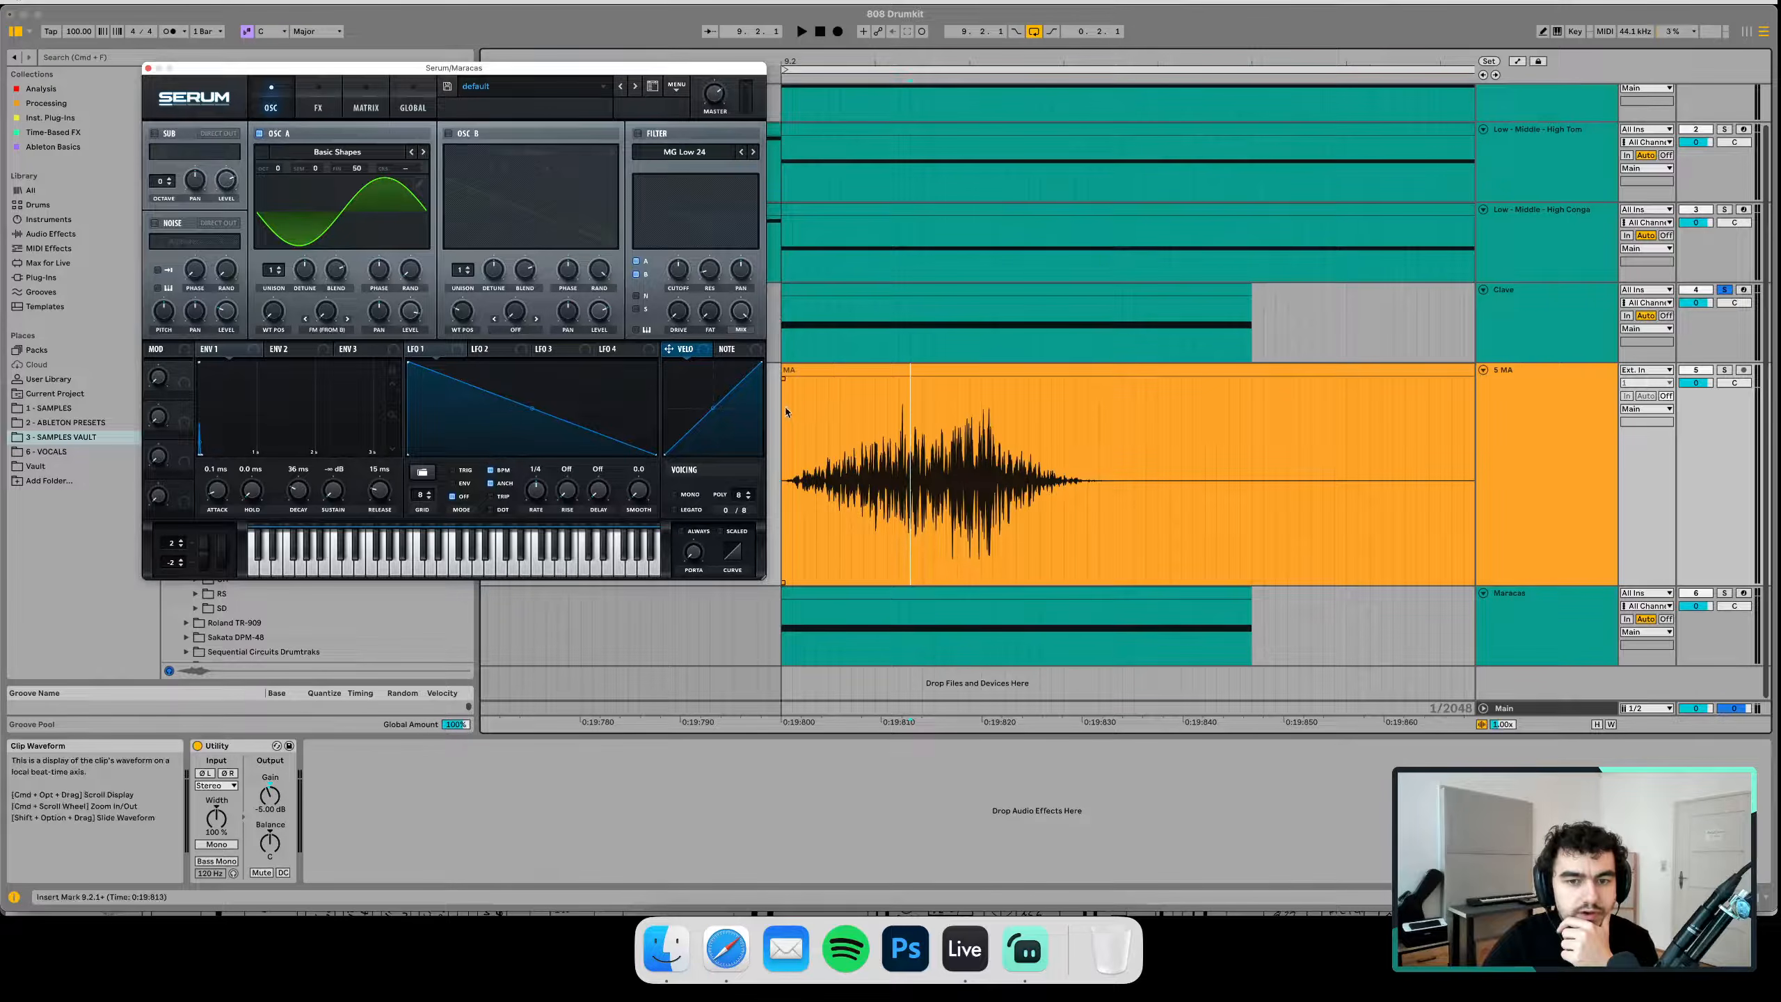
Solo the MA reference track from the clip's start and open the Pro-Q 3 equalizer on the Maracas track
left_click(831, 388)
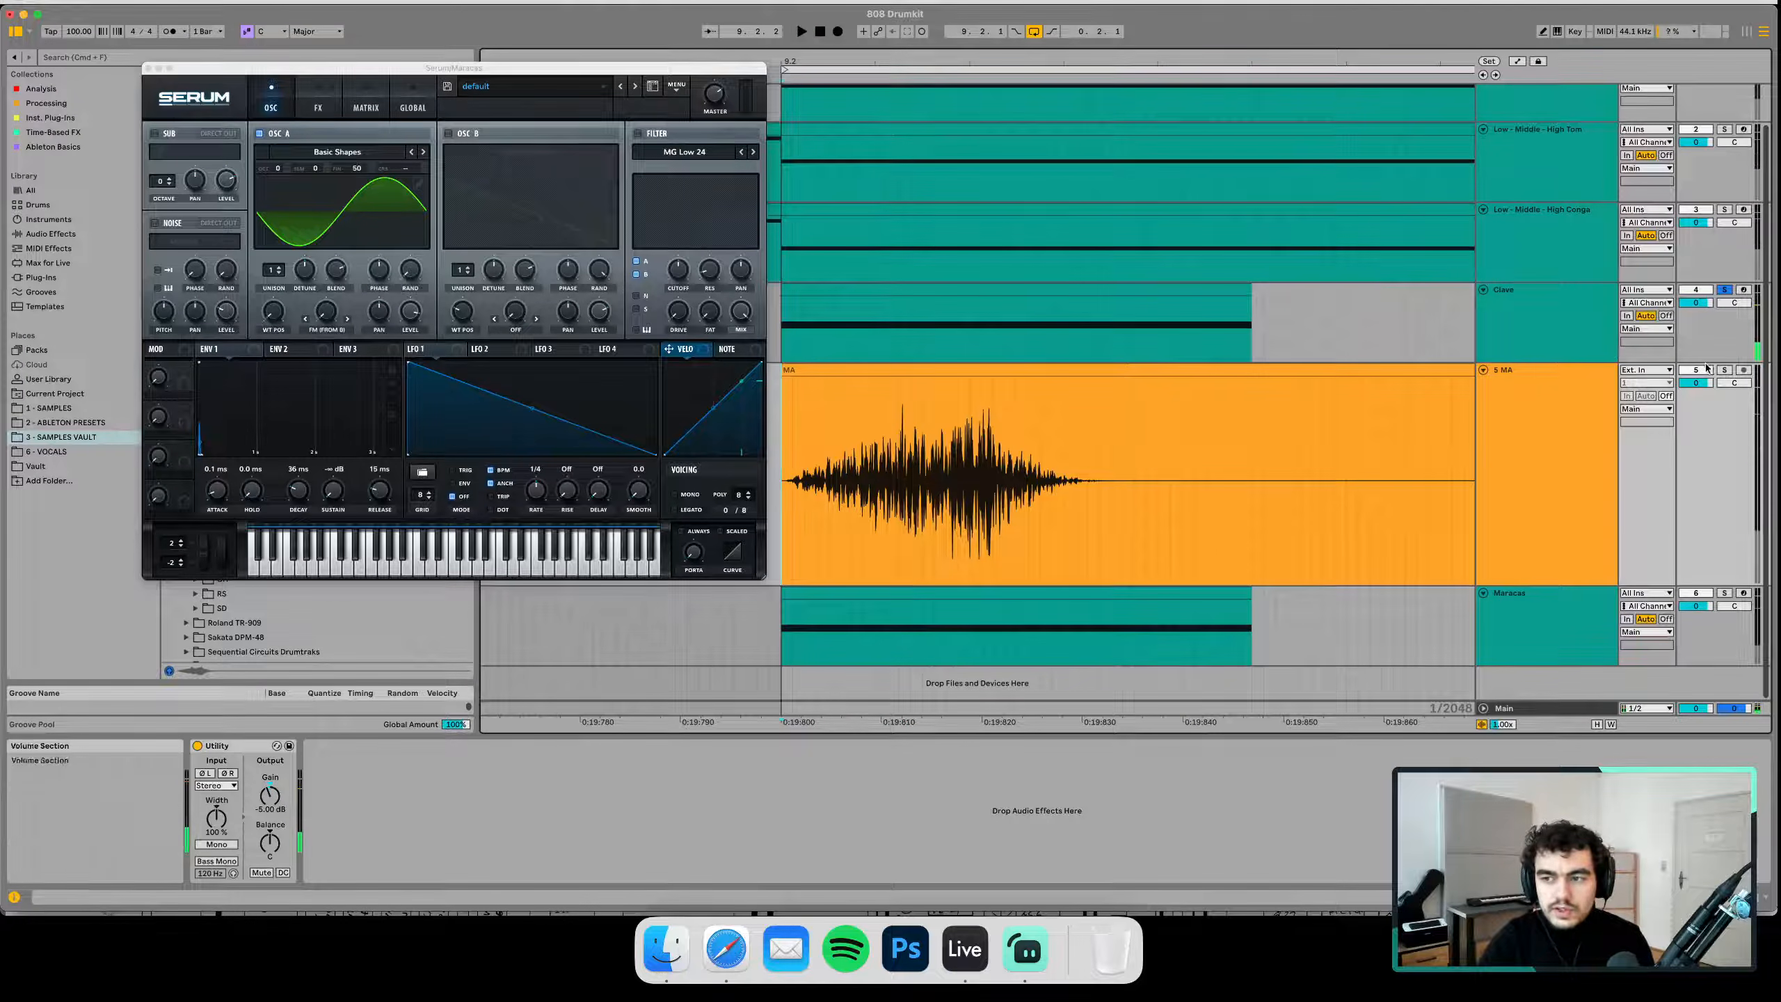
left_click(1724, 369)
left_click(1558, 604)
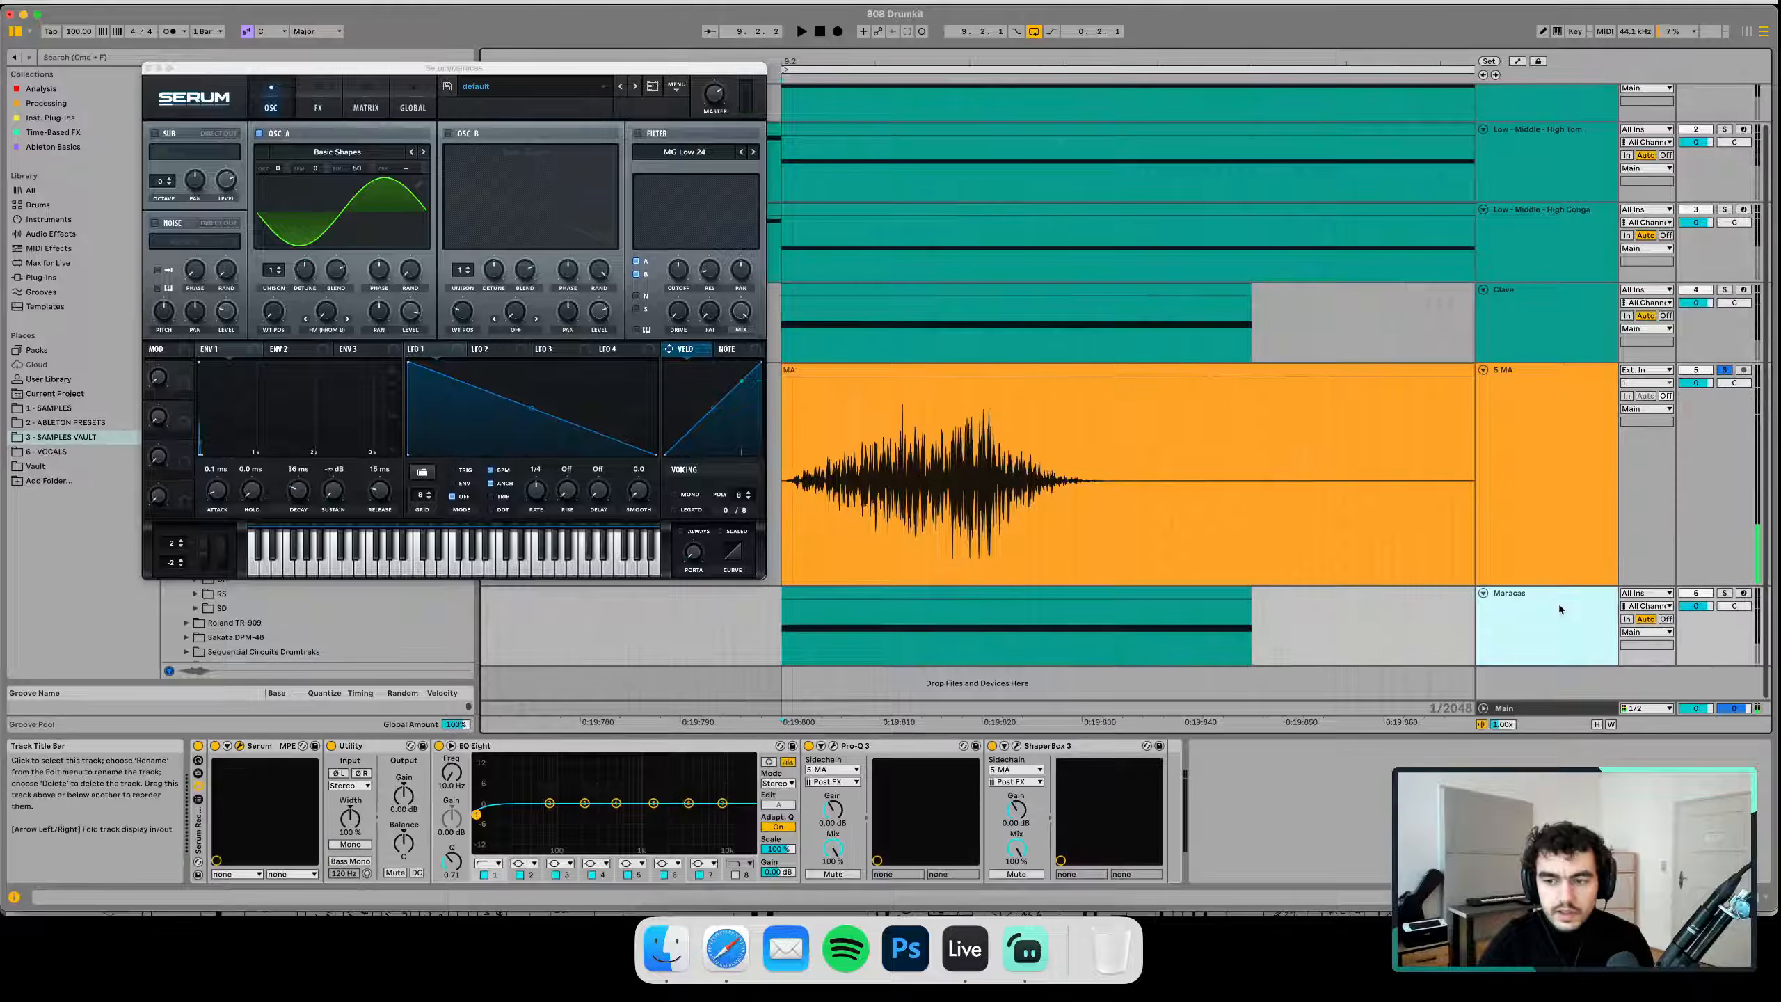
left_click(831, 745)
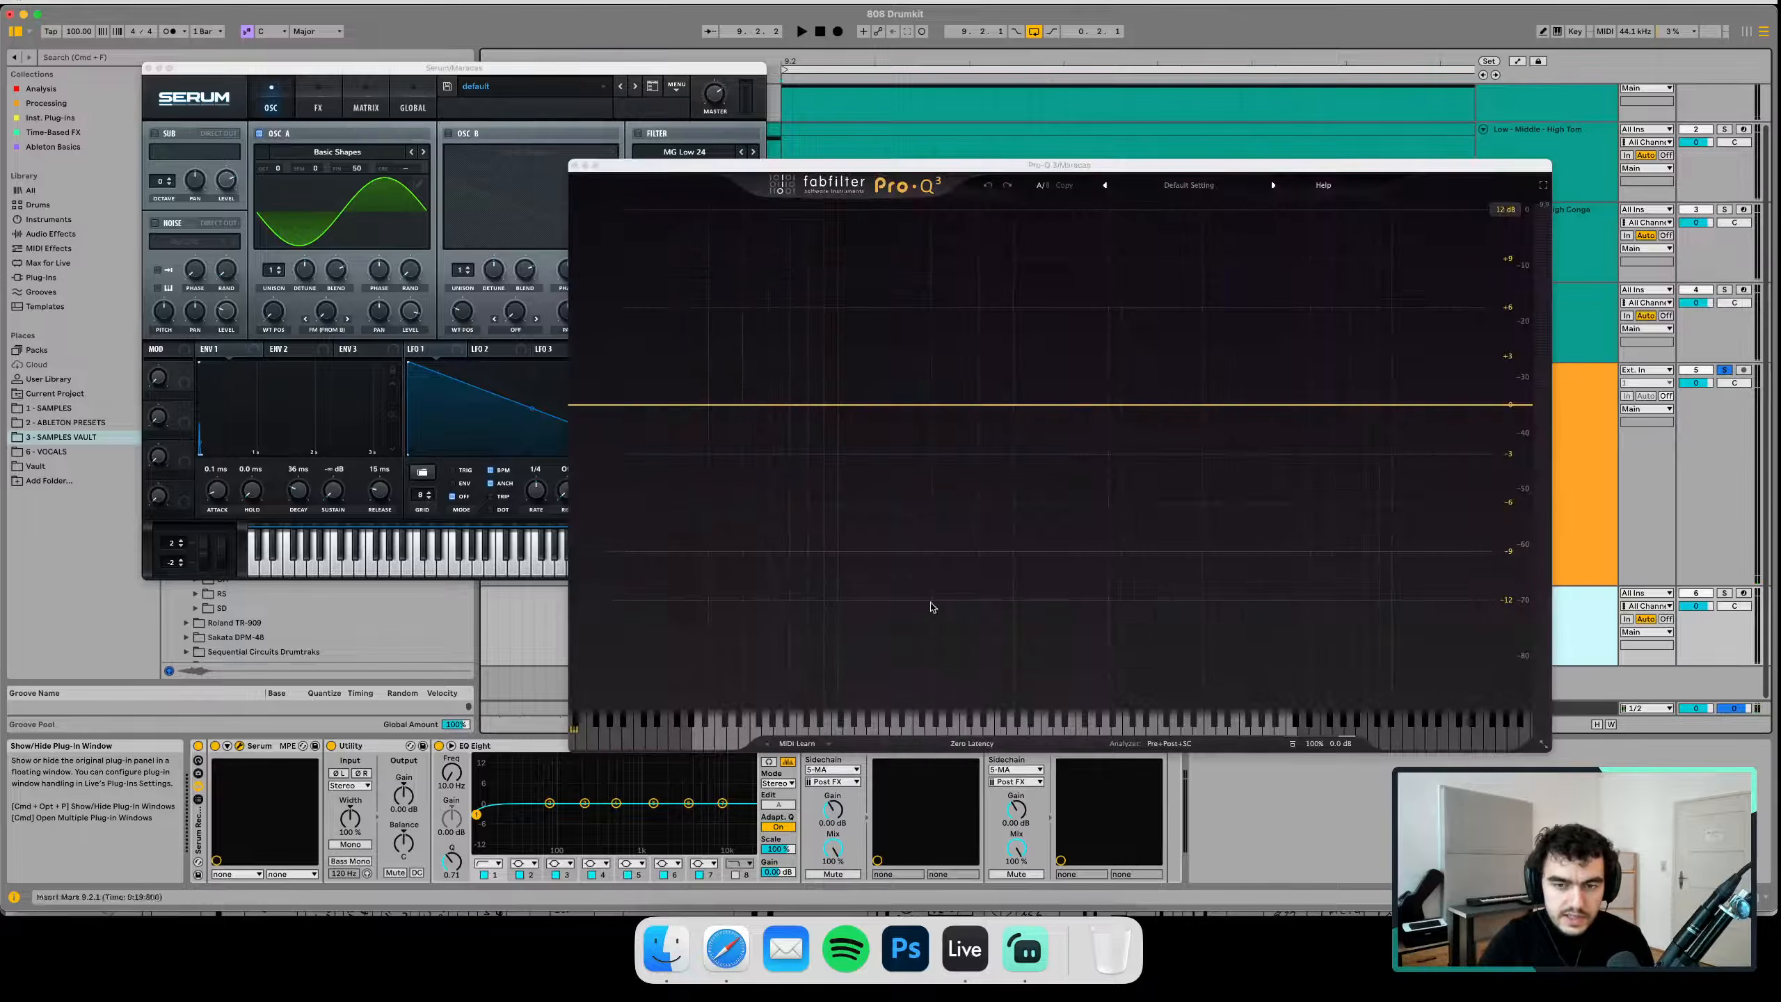
Play the loop twice and examine the MA sample's sidechain spectrum in Pro-Q 3, shifting the window for a better view
key("space")
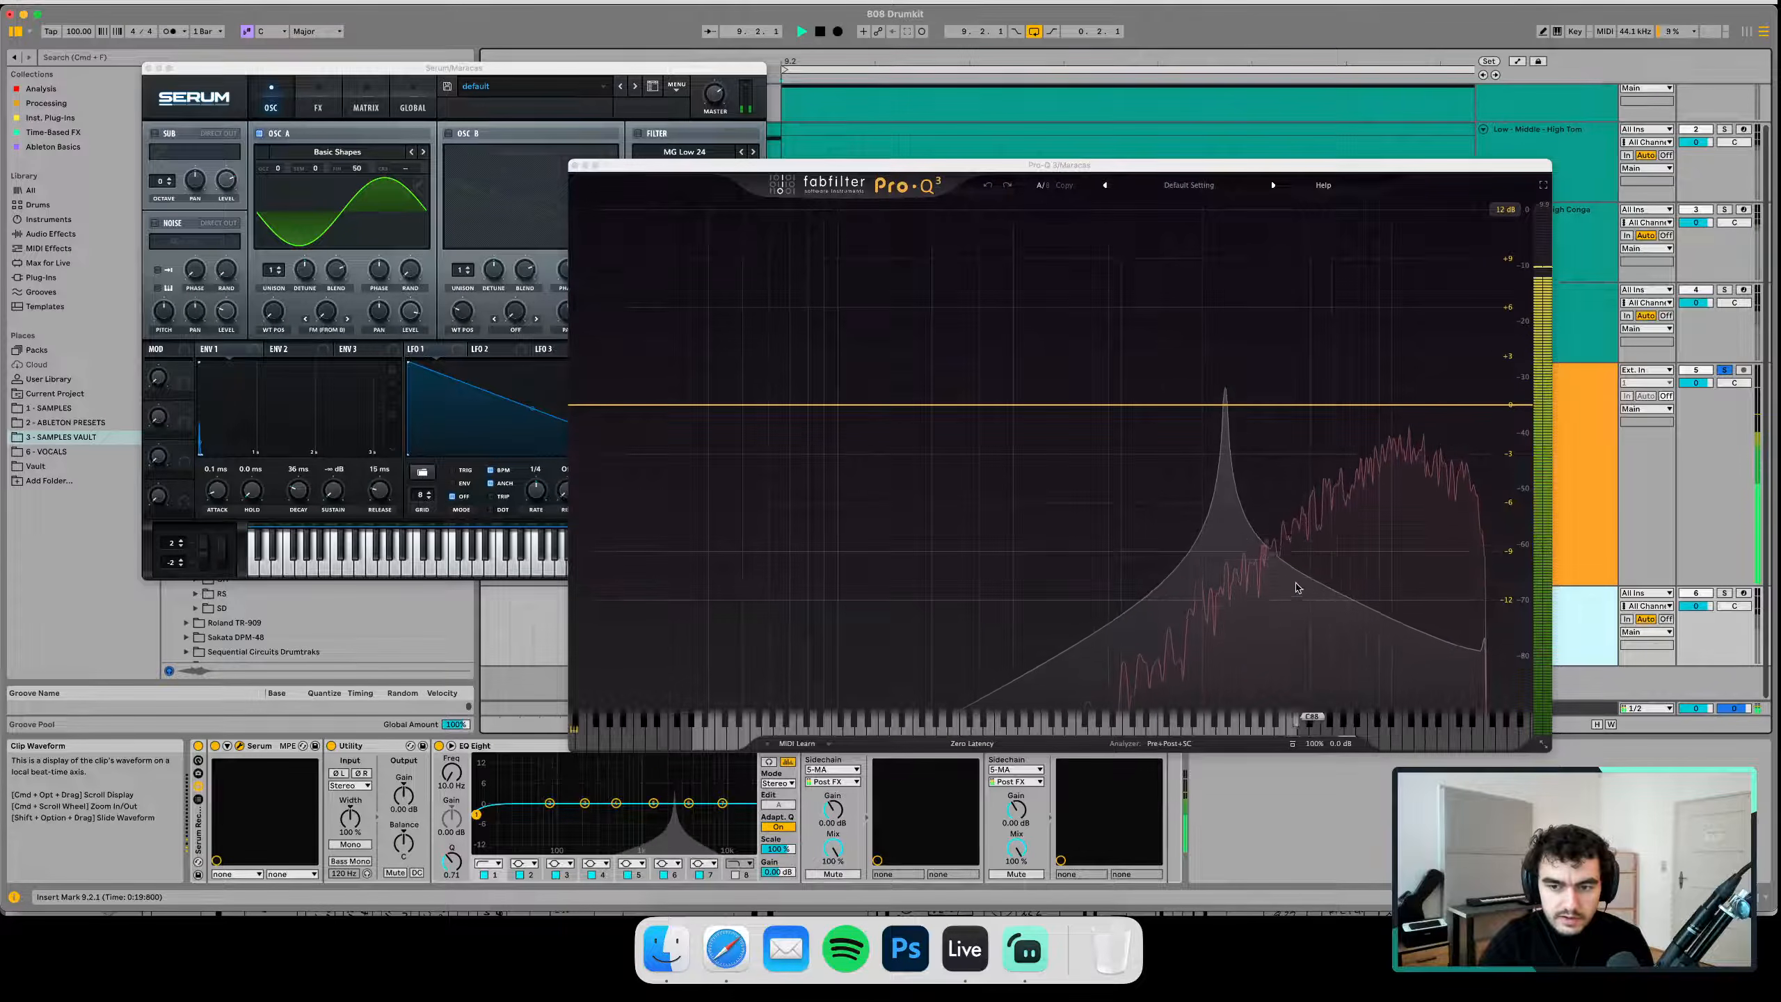
key("space")
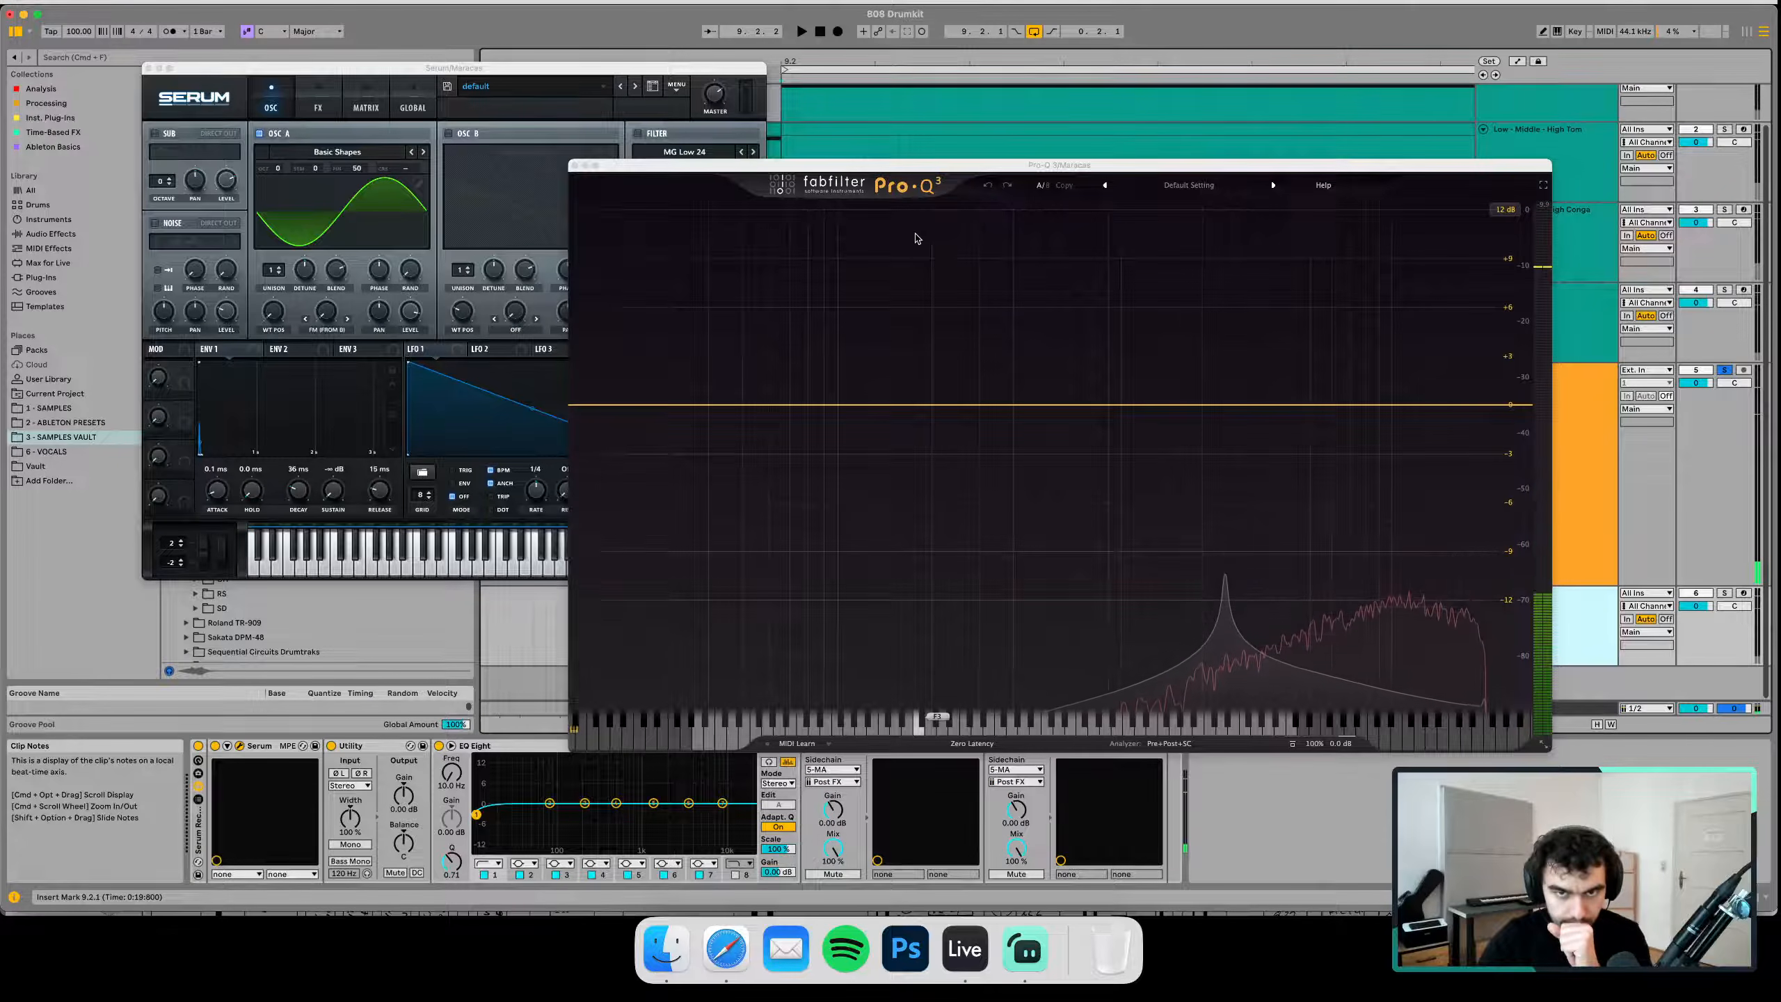
left_click_drag(893, 172, 751, 142)
key("space")
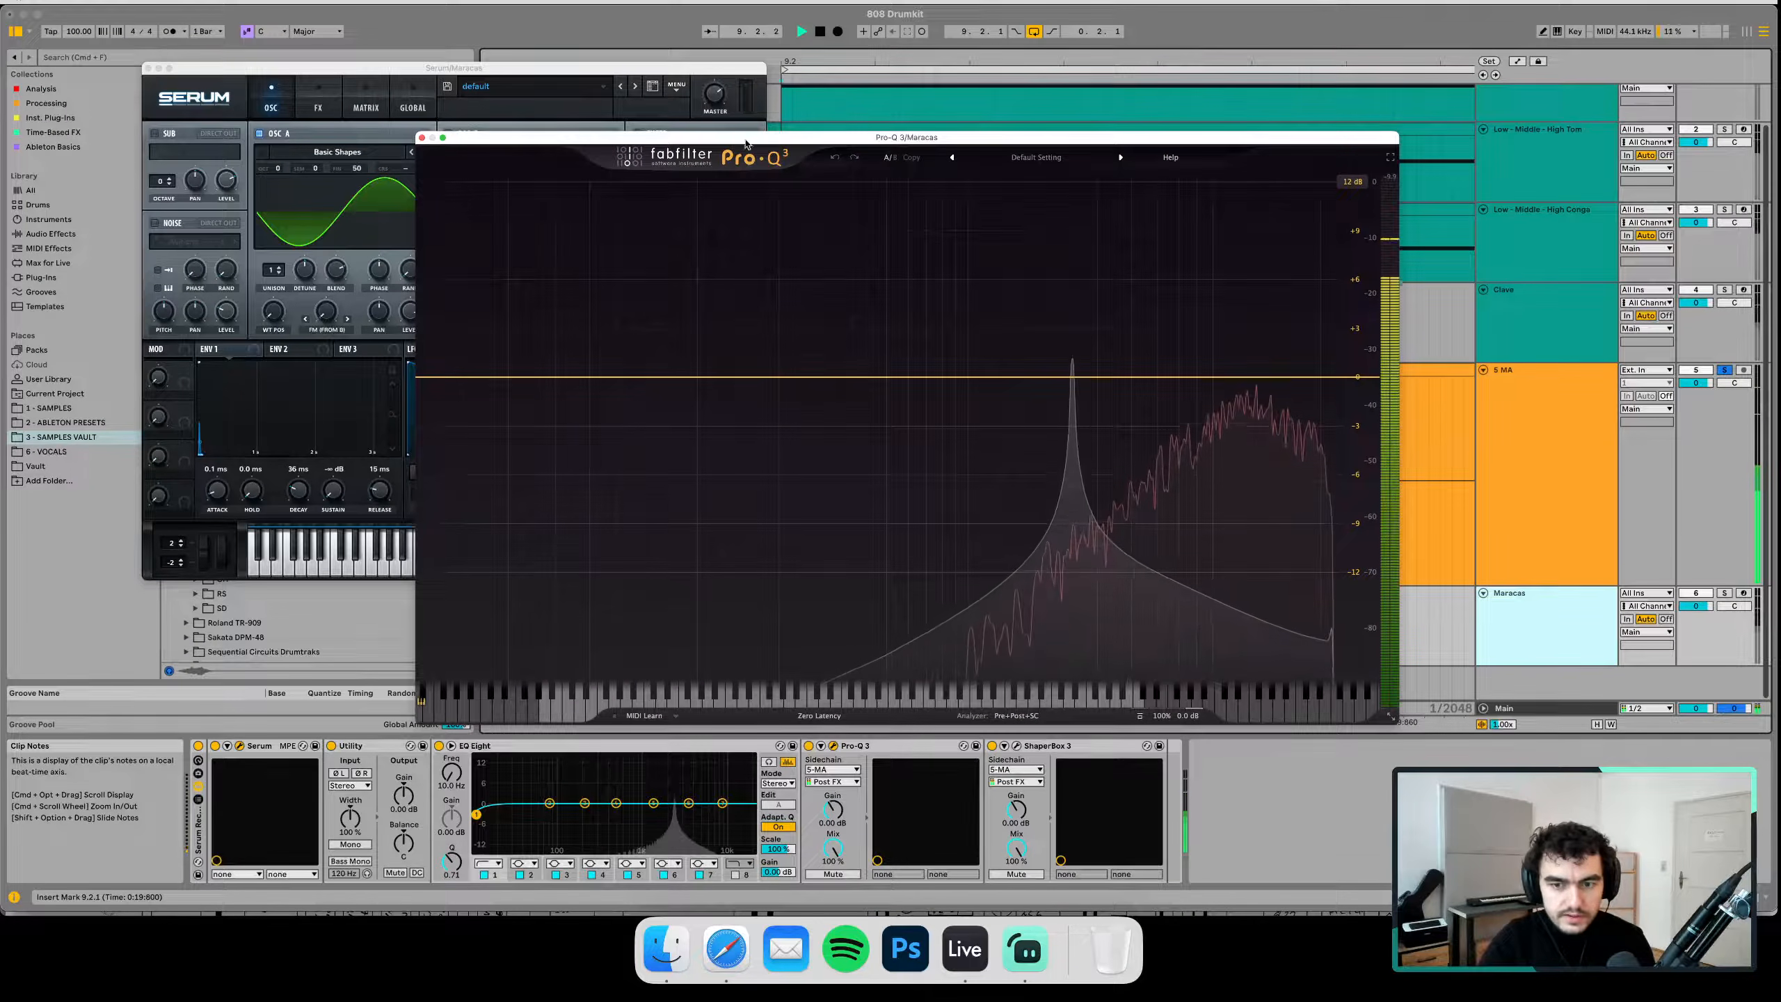
key("space")
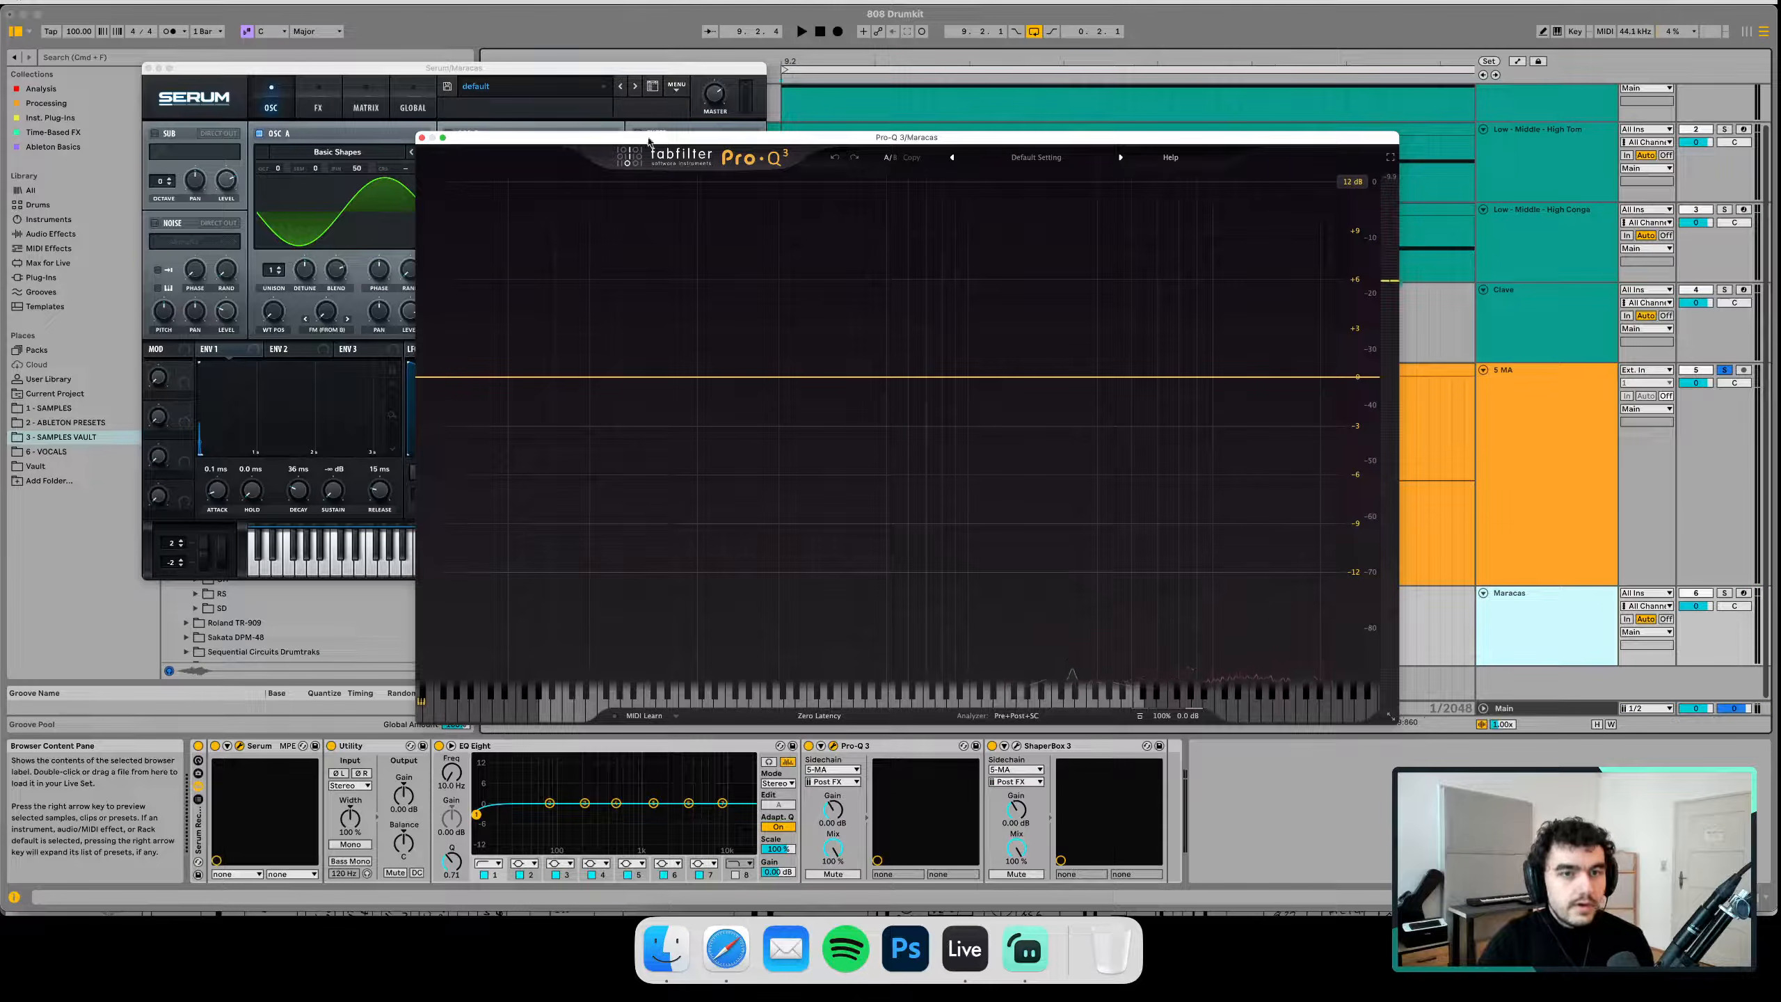
Move Pro-Q 3 clear of Serum, turn off oscillator A and enable the noise oscillator
left_click_drag(571, 137, 698, 112)
left_click(698, 112)
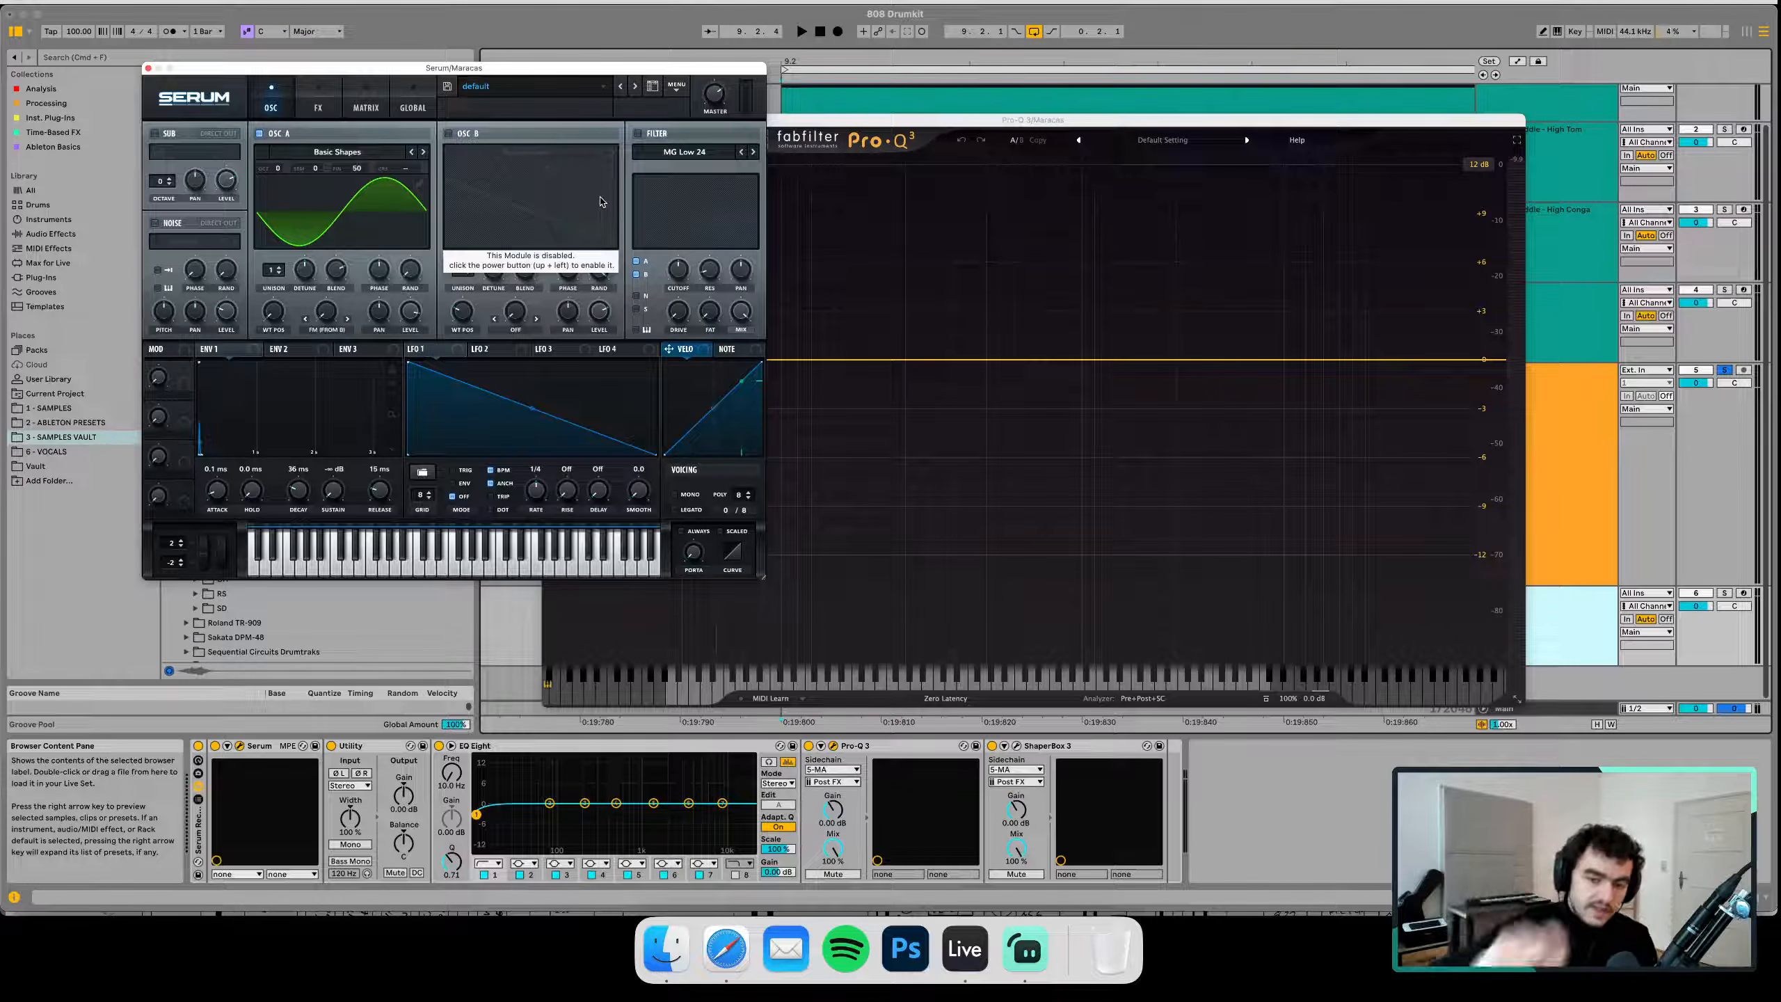
left_click(259, 133)
left_click(154, 223)
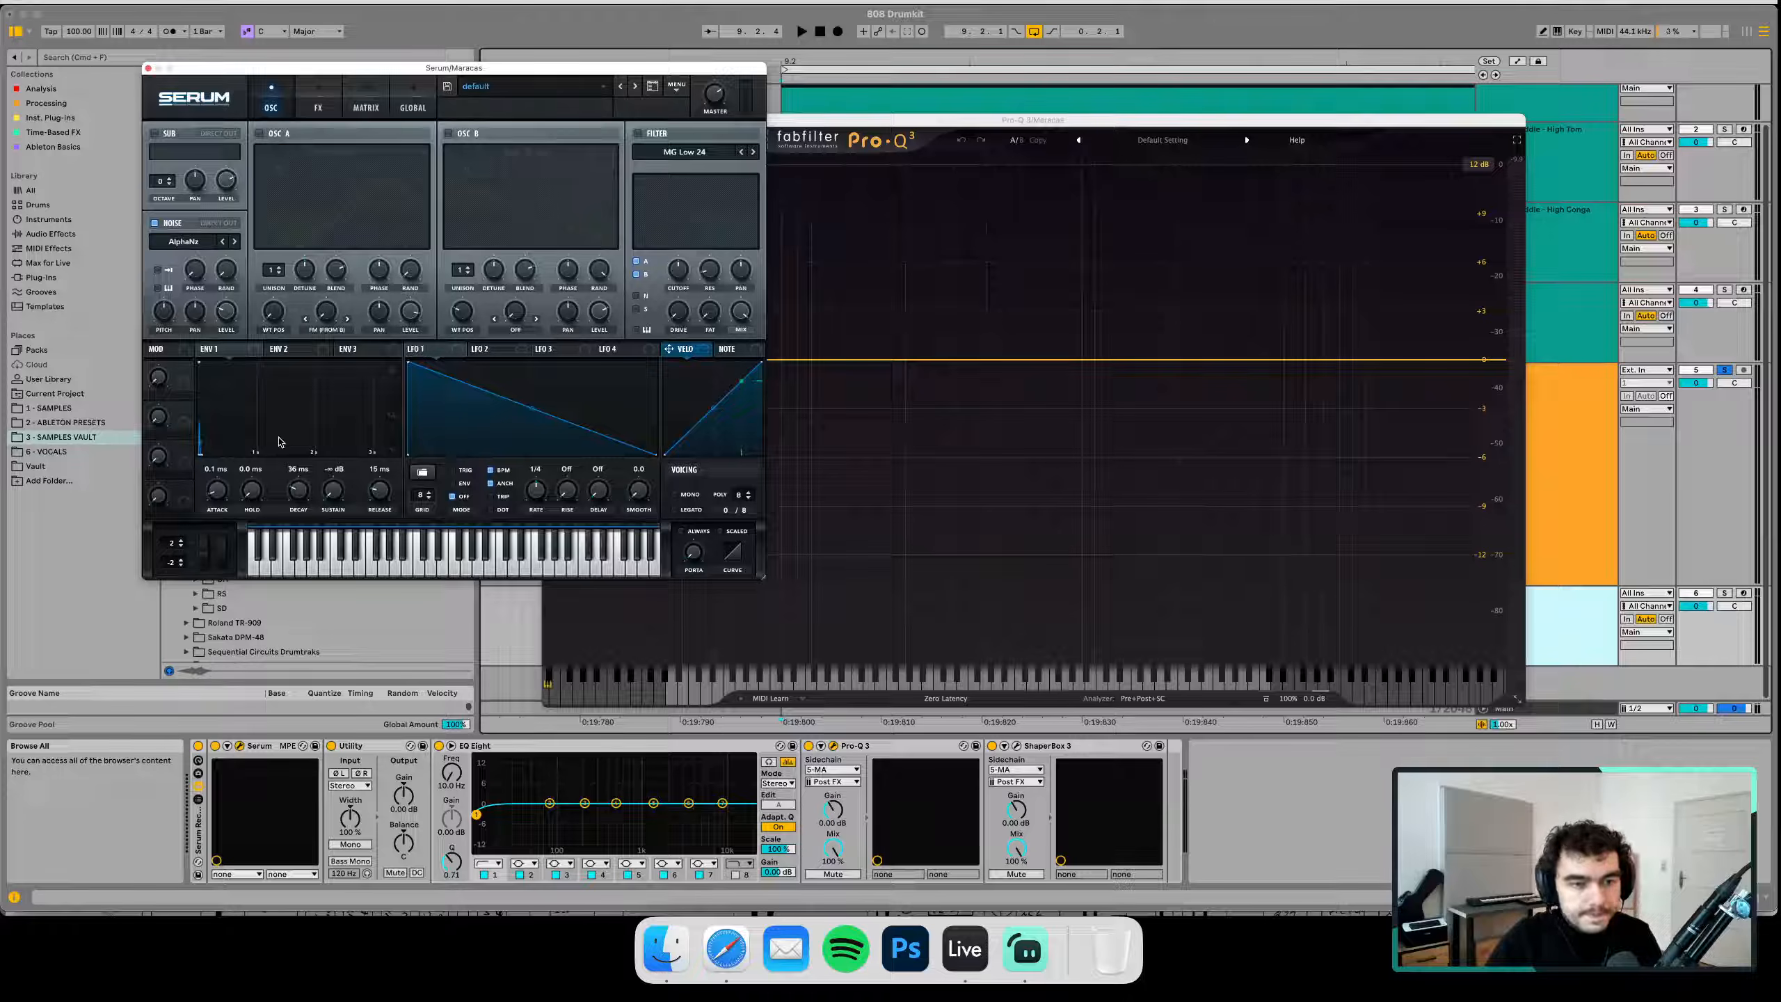
Recheck the maracas section of the block diagram in Safari and return to Ableton Live
left_click(725, 948)
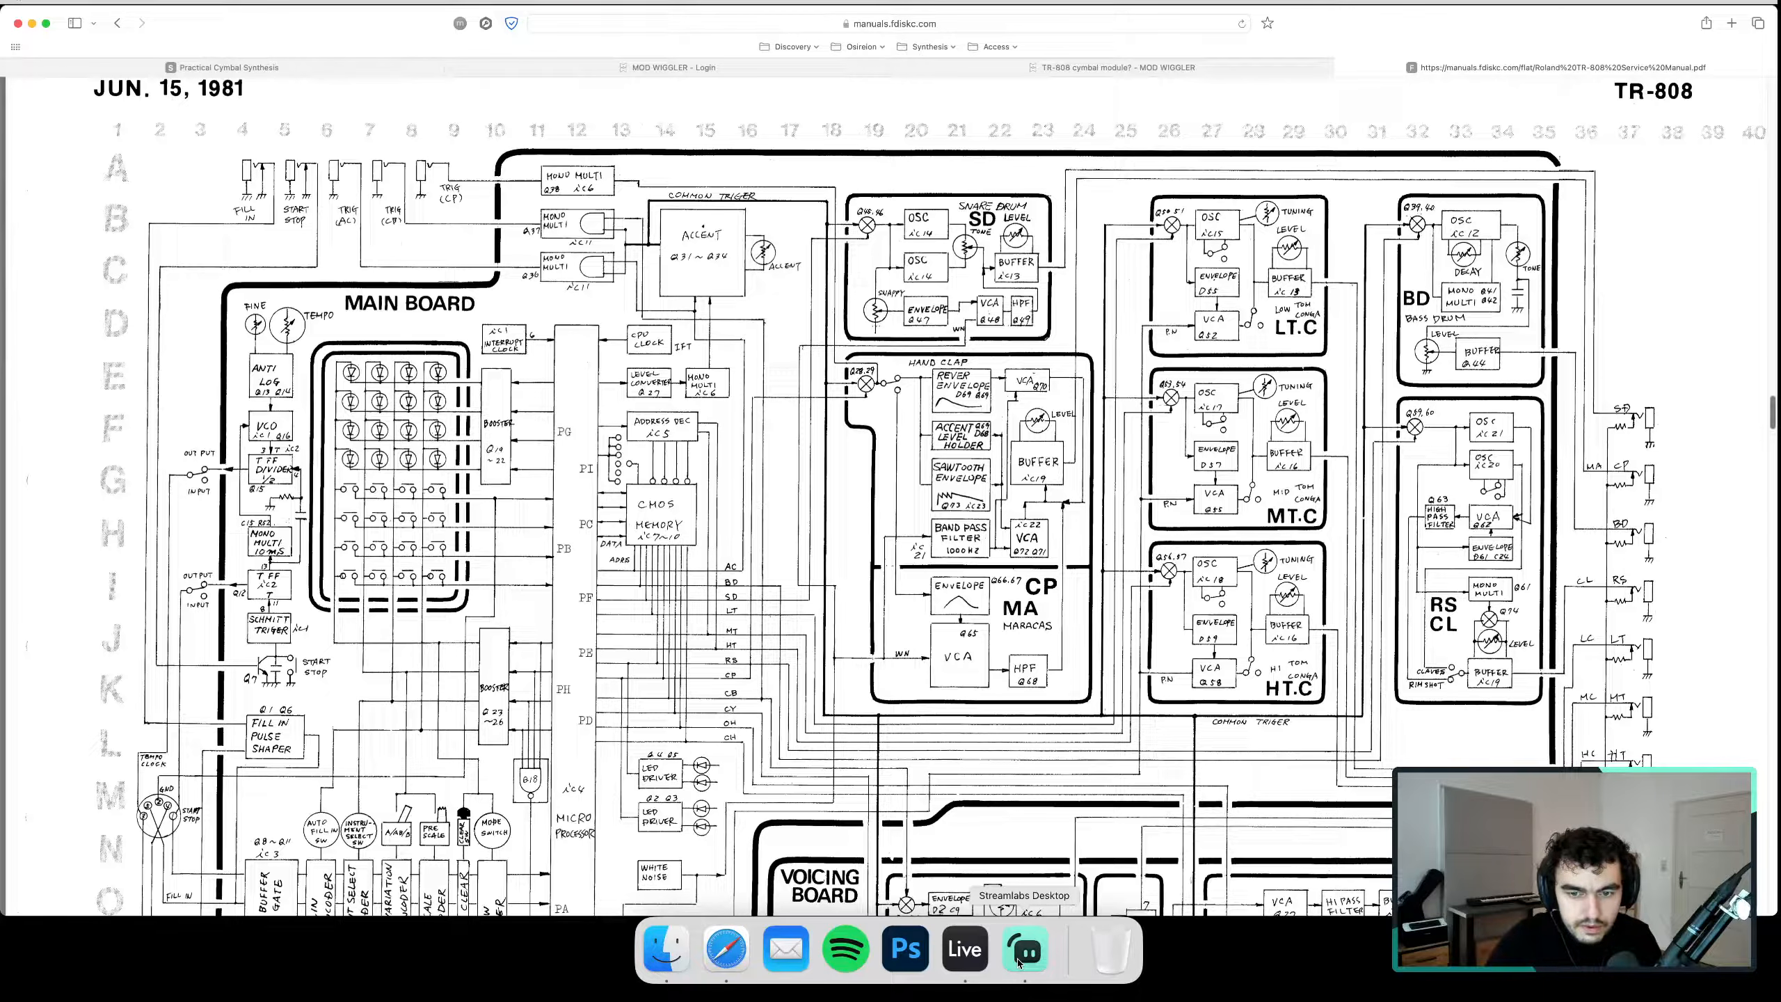
left_click(971, 957)
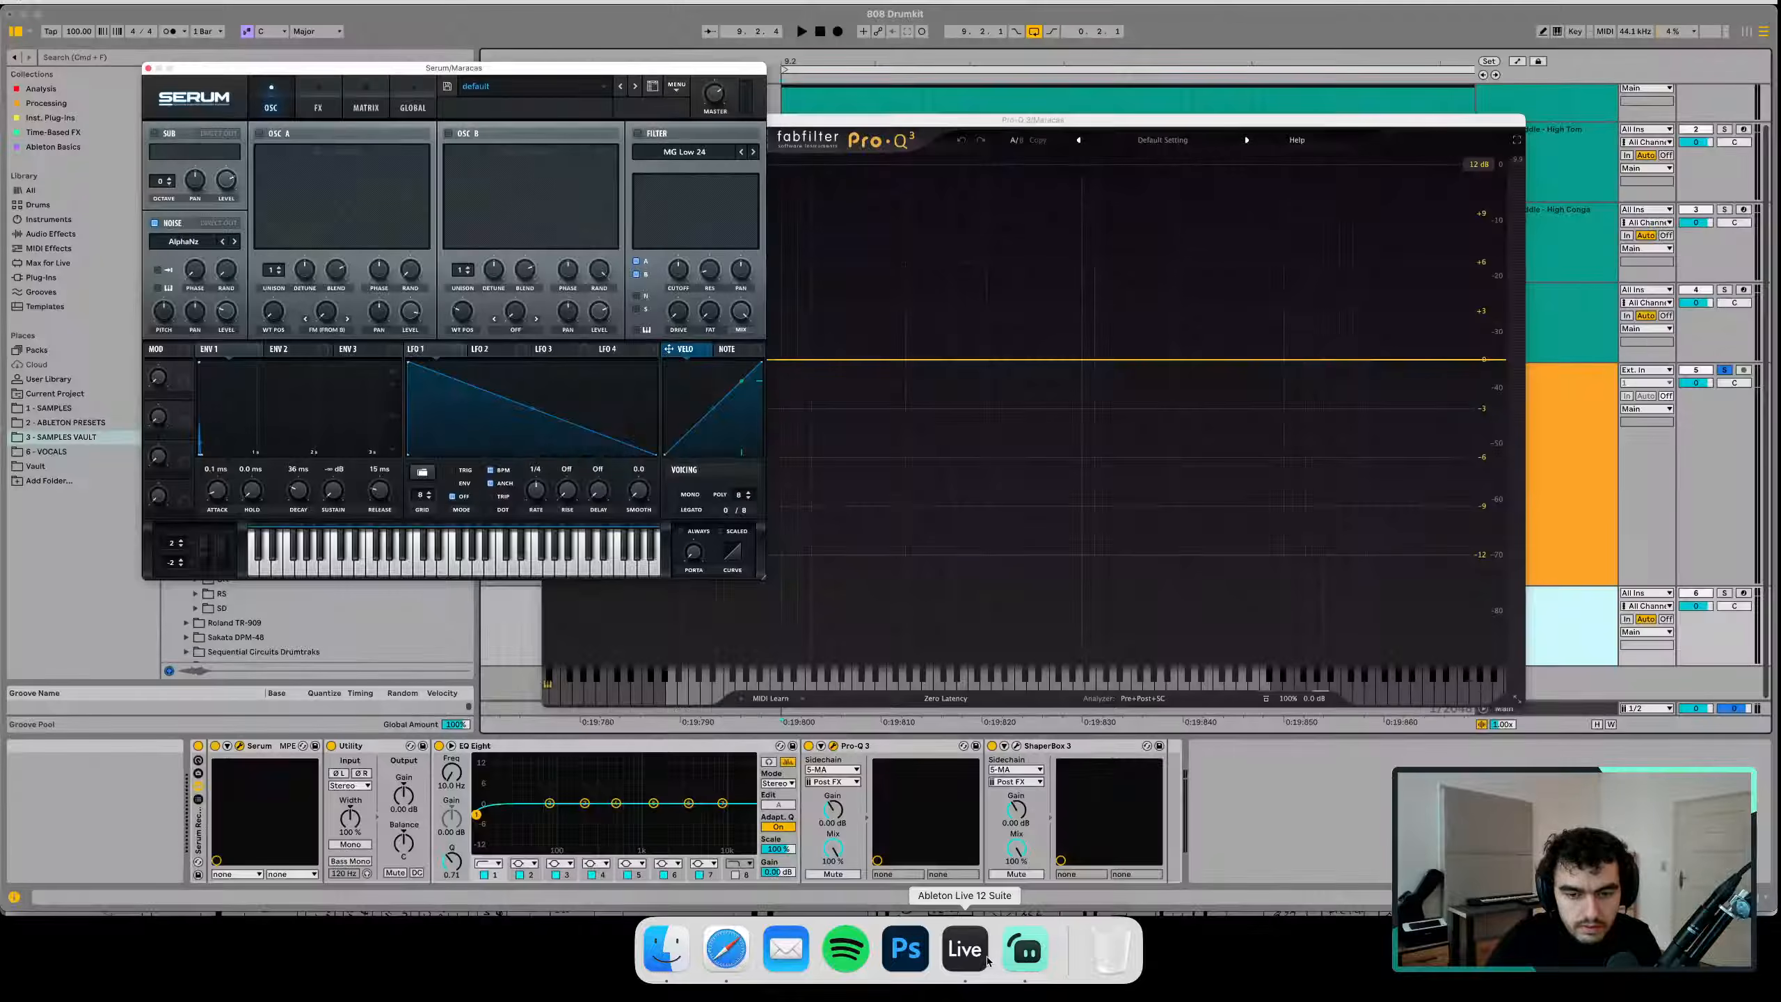
Set Serum's Envelope 1 sustain to 0.0 dB and decay to 84 ms, and solo the Maracas track
left_click_drag(333, 491, 350, 227)
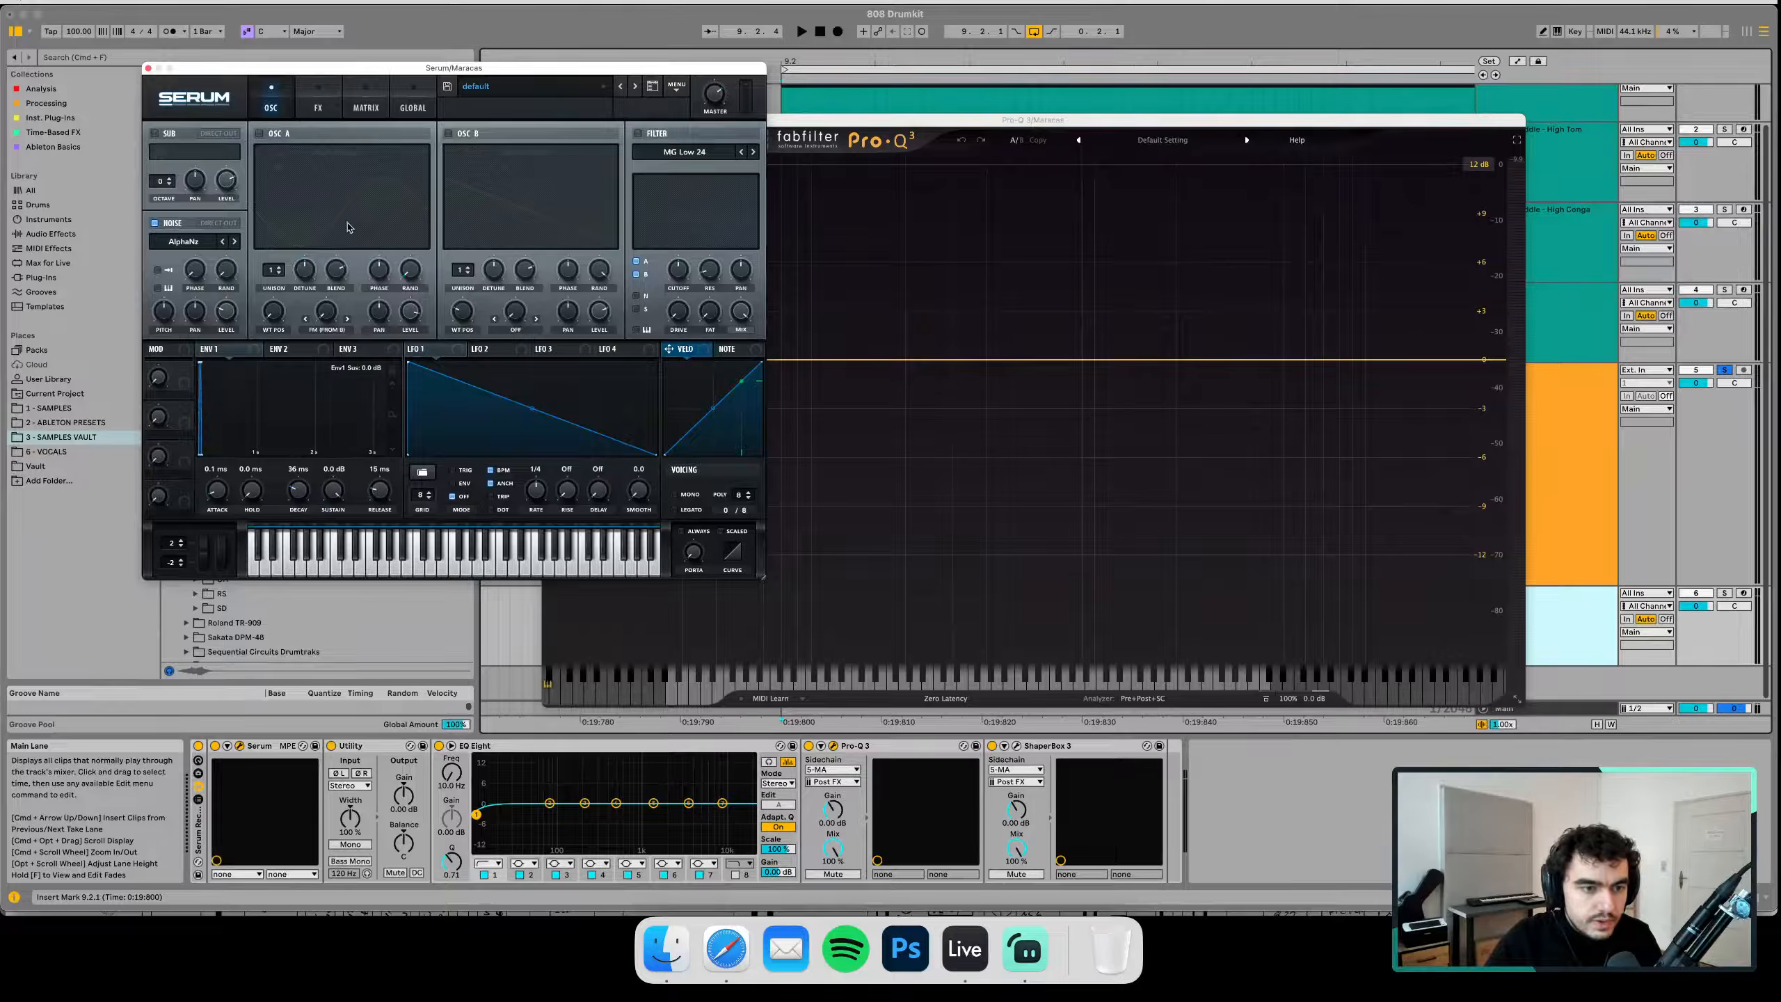
left_click_drag(297, 484, 298, 459)
left_click(1725, 593)
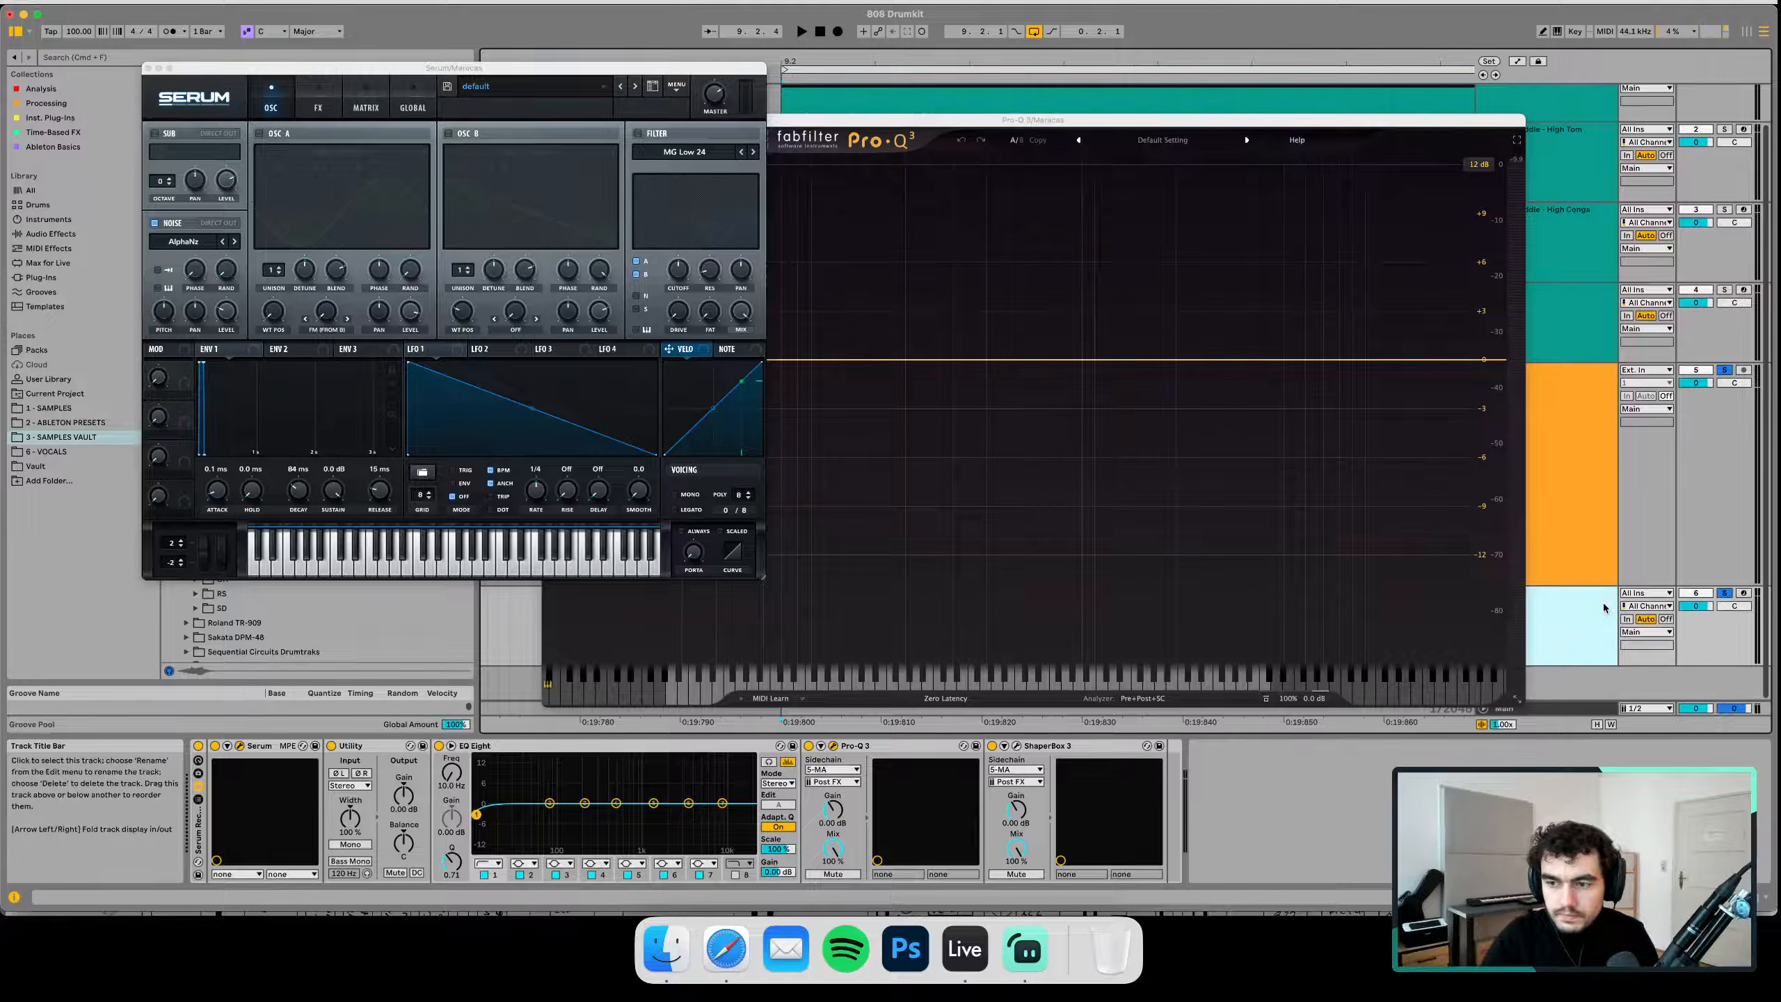
Play the loop, shift the Pro-Q 3 window for a clearer view, and raise Serum's noise level towards the sample's spectrum
key("space")
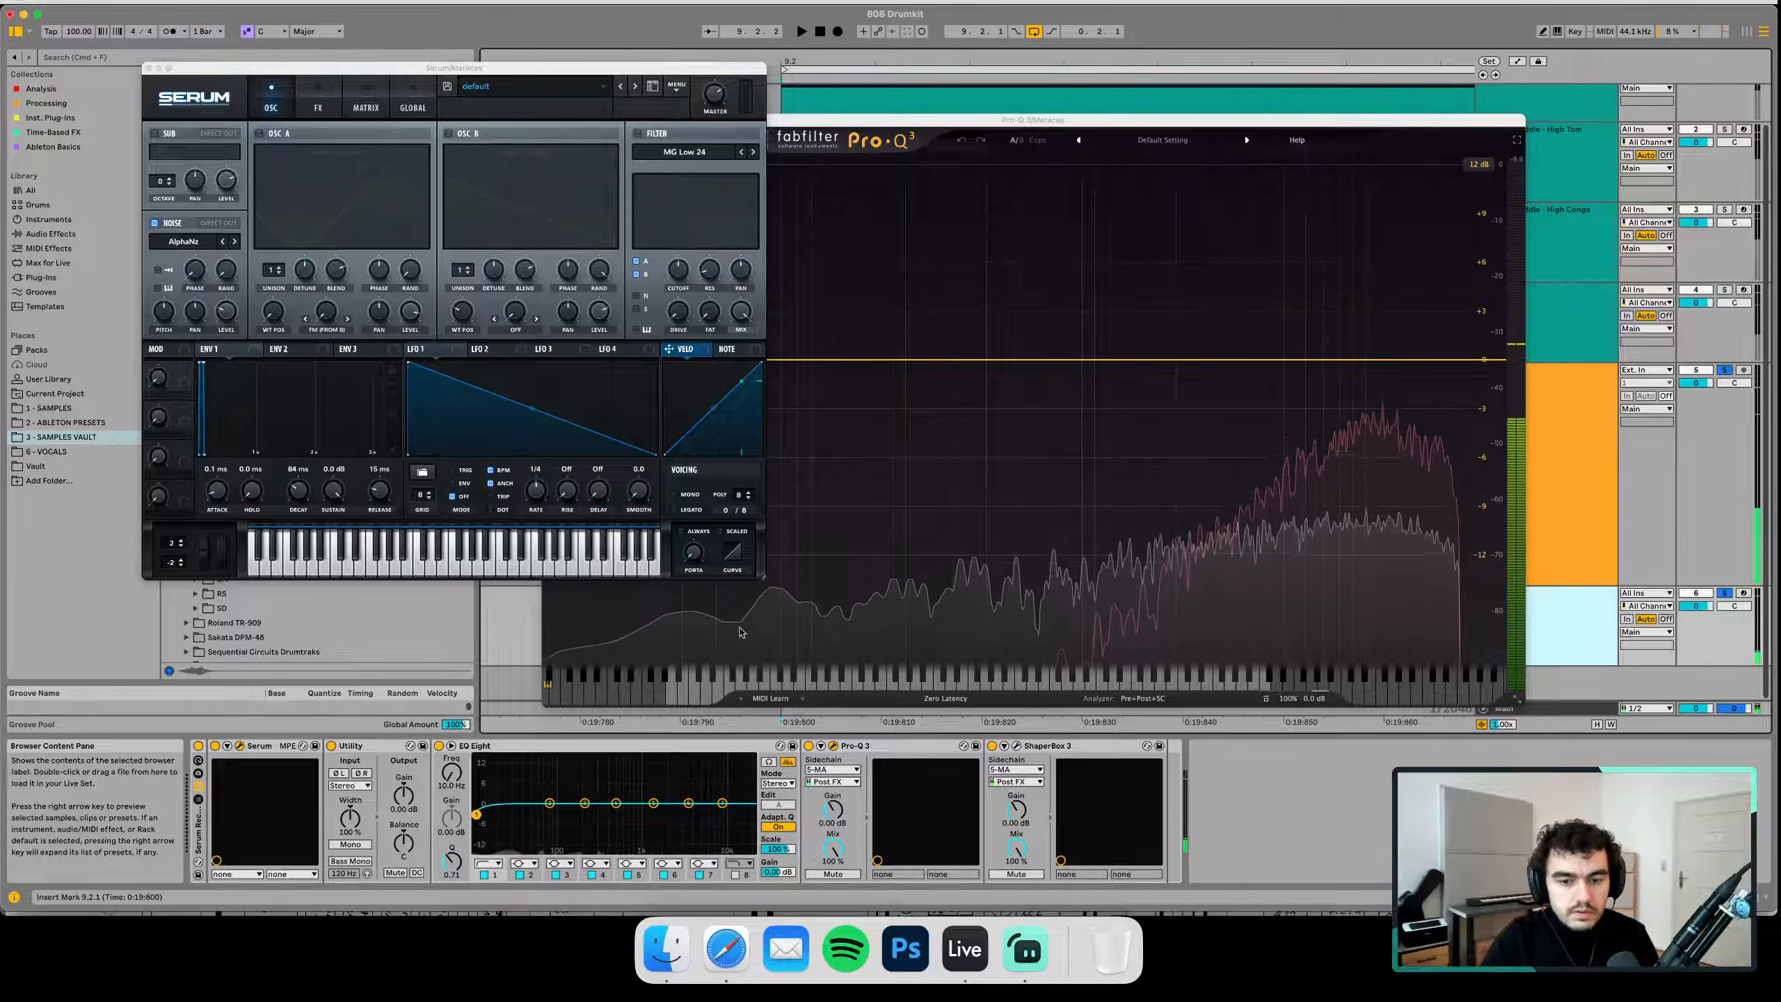
left_click_drag(812, 124, 854, 108)
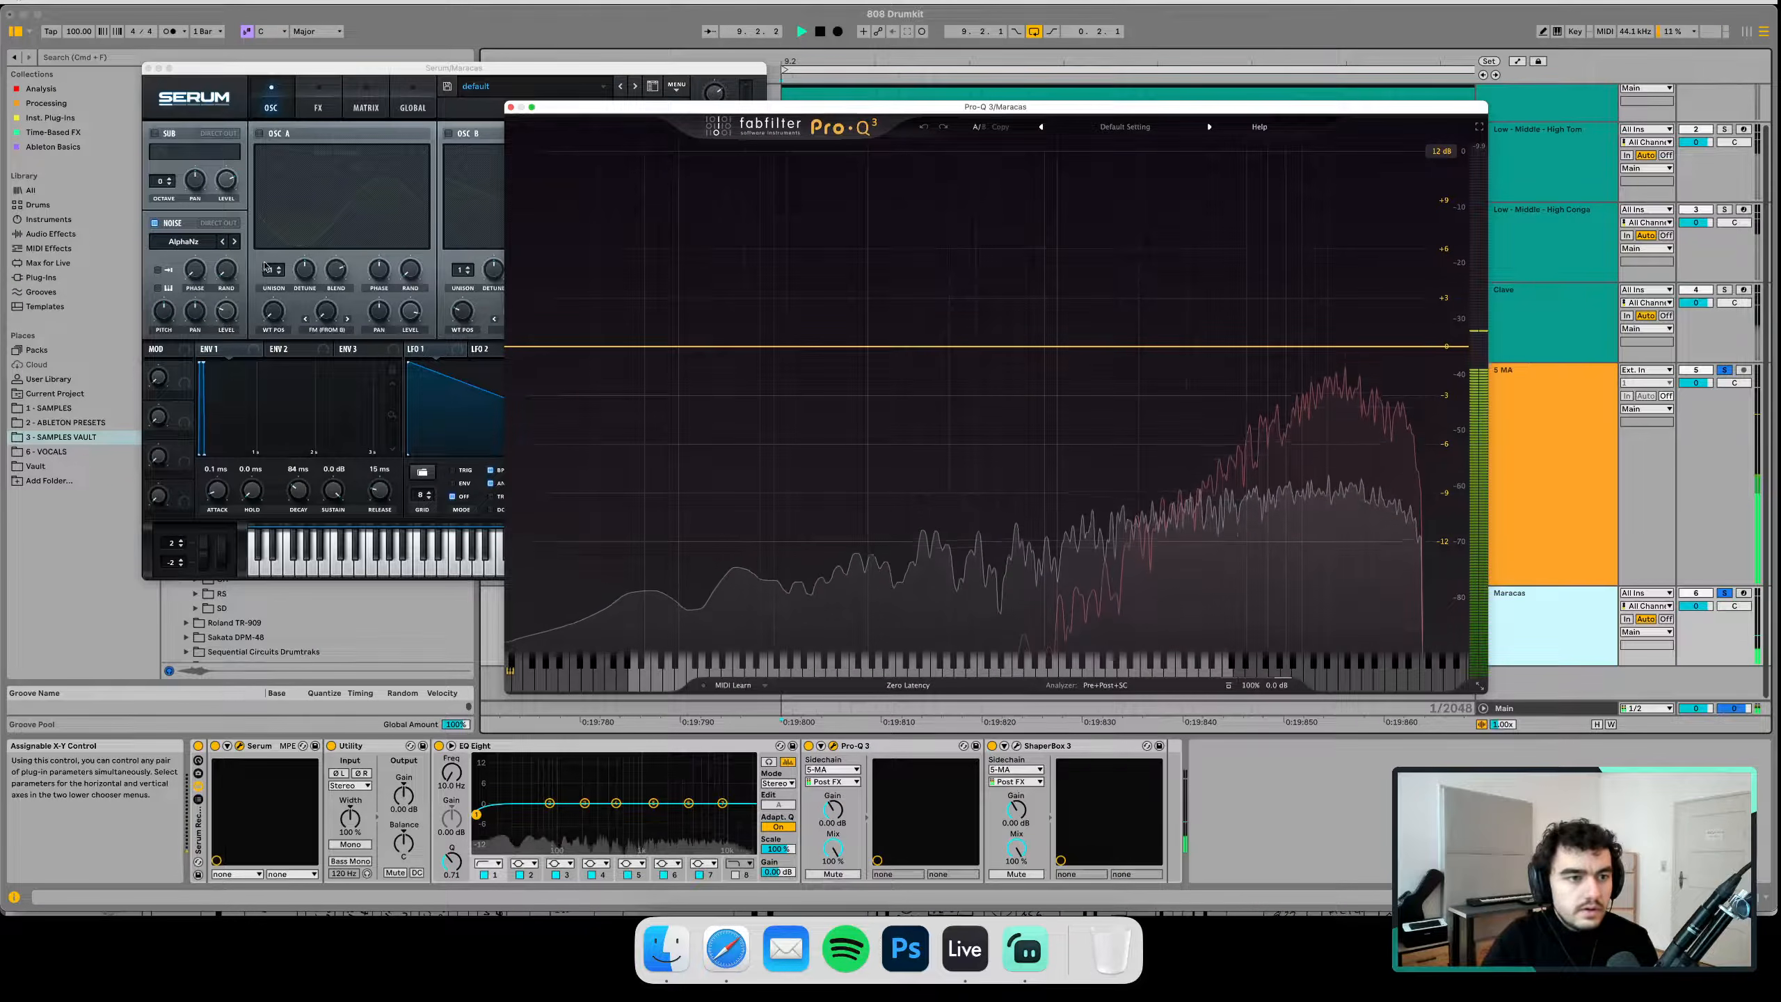
left_click(238, 284)
left_click_drag(238, 284, 237, 235)
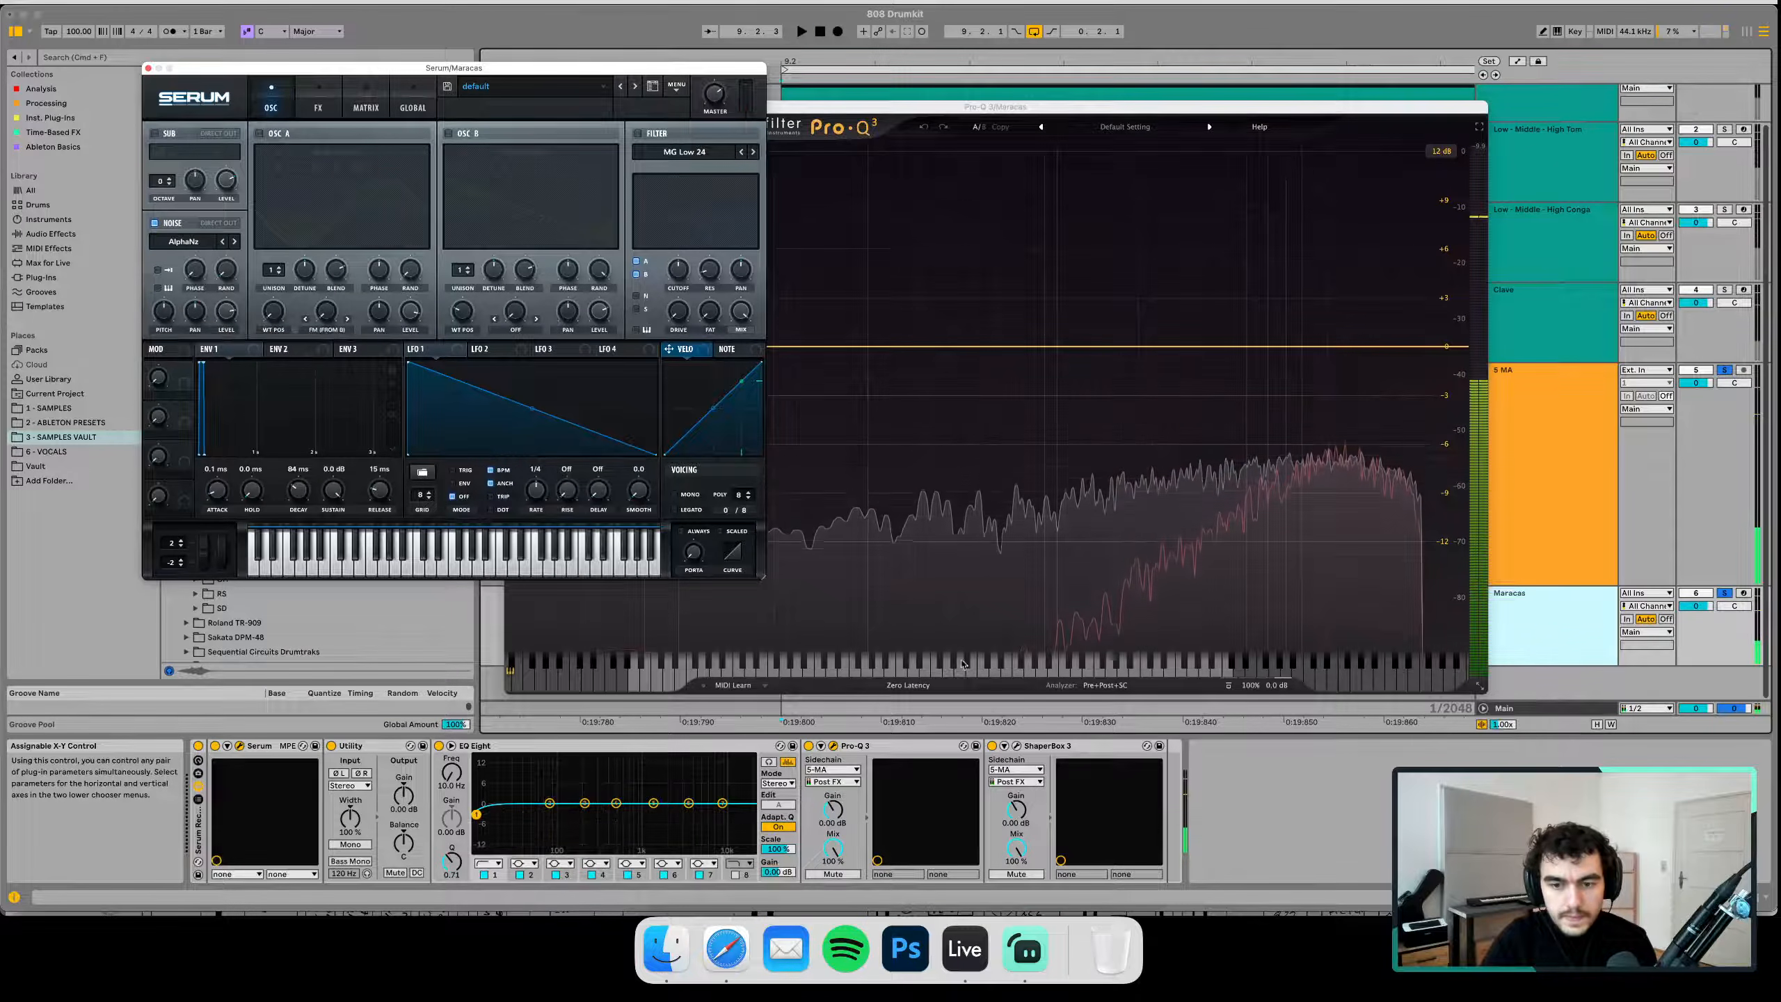
Set the Pro-Q 3 analyzer speed to Medium
left_click(1101, 684)
left_click(1103, 685)
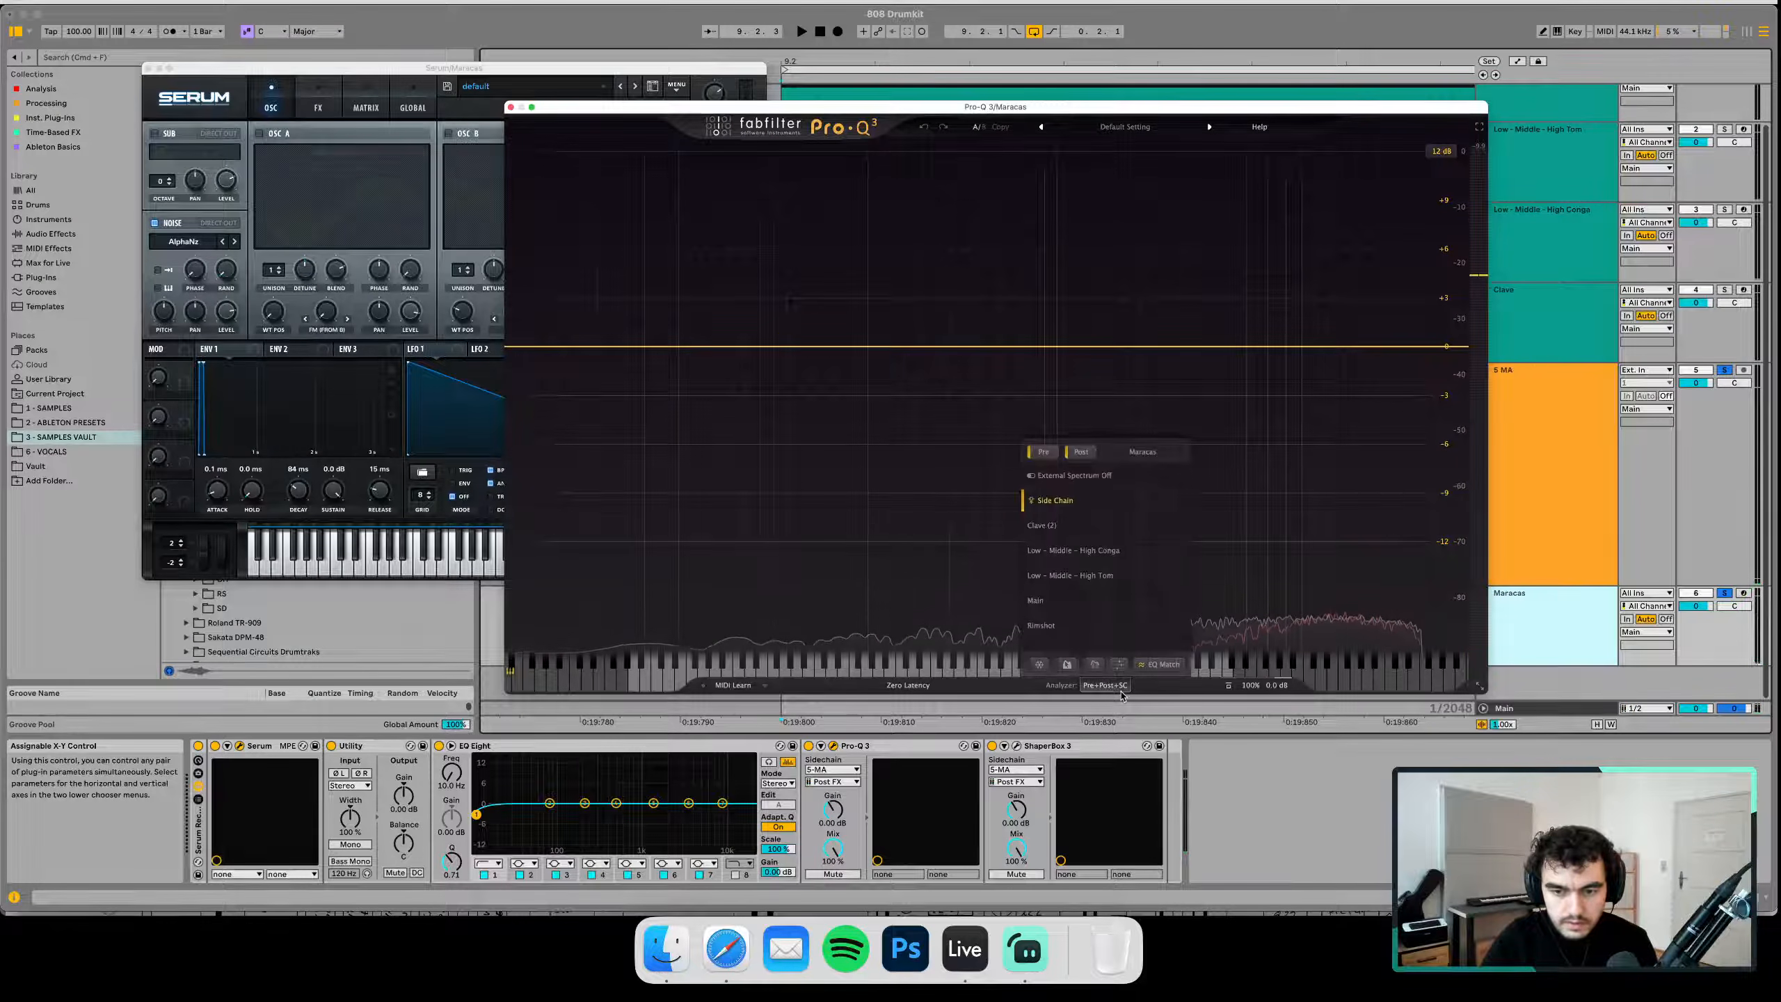
left_click(1120, 664)
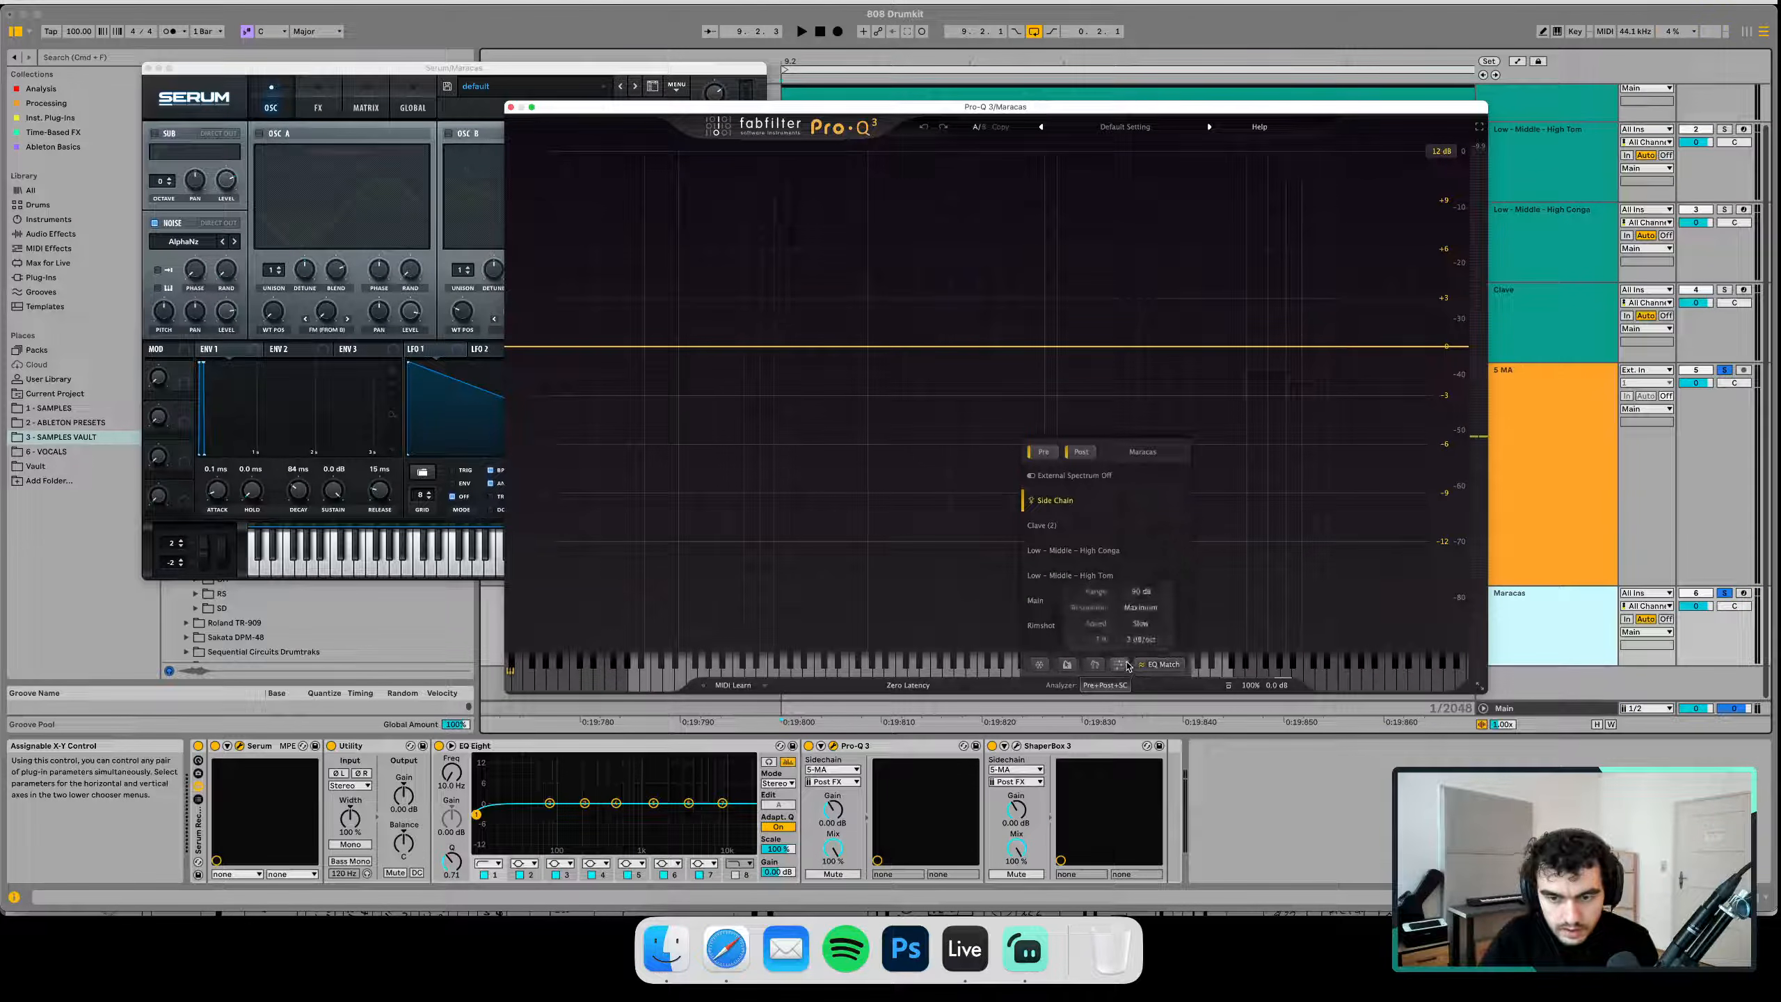
left_click(1141, 623)
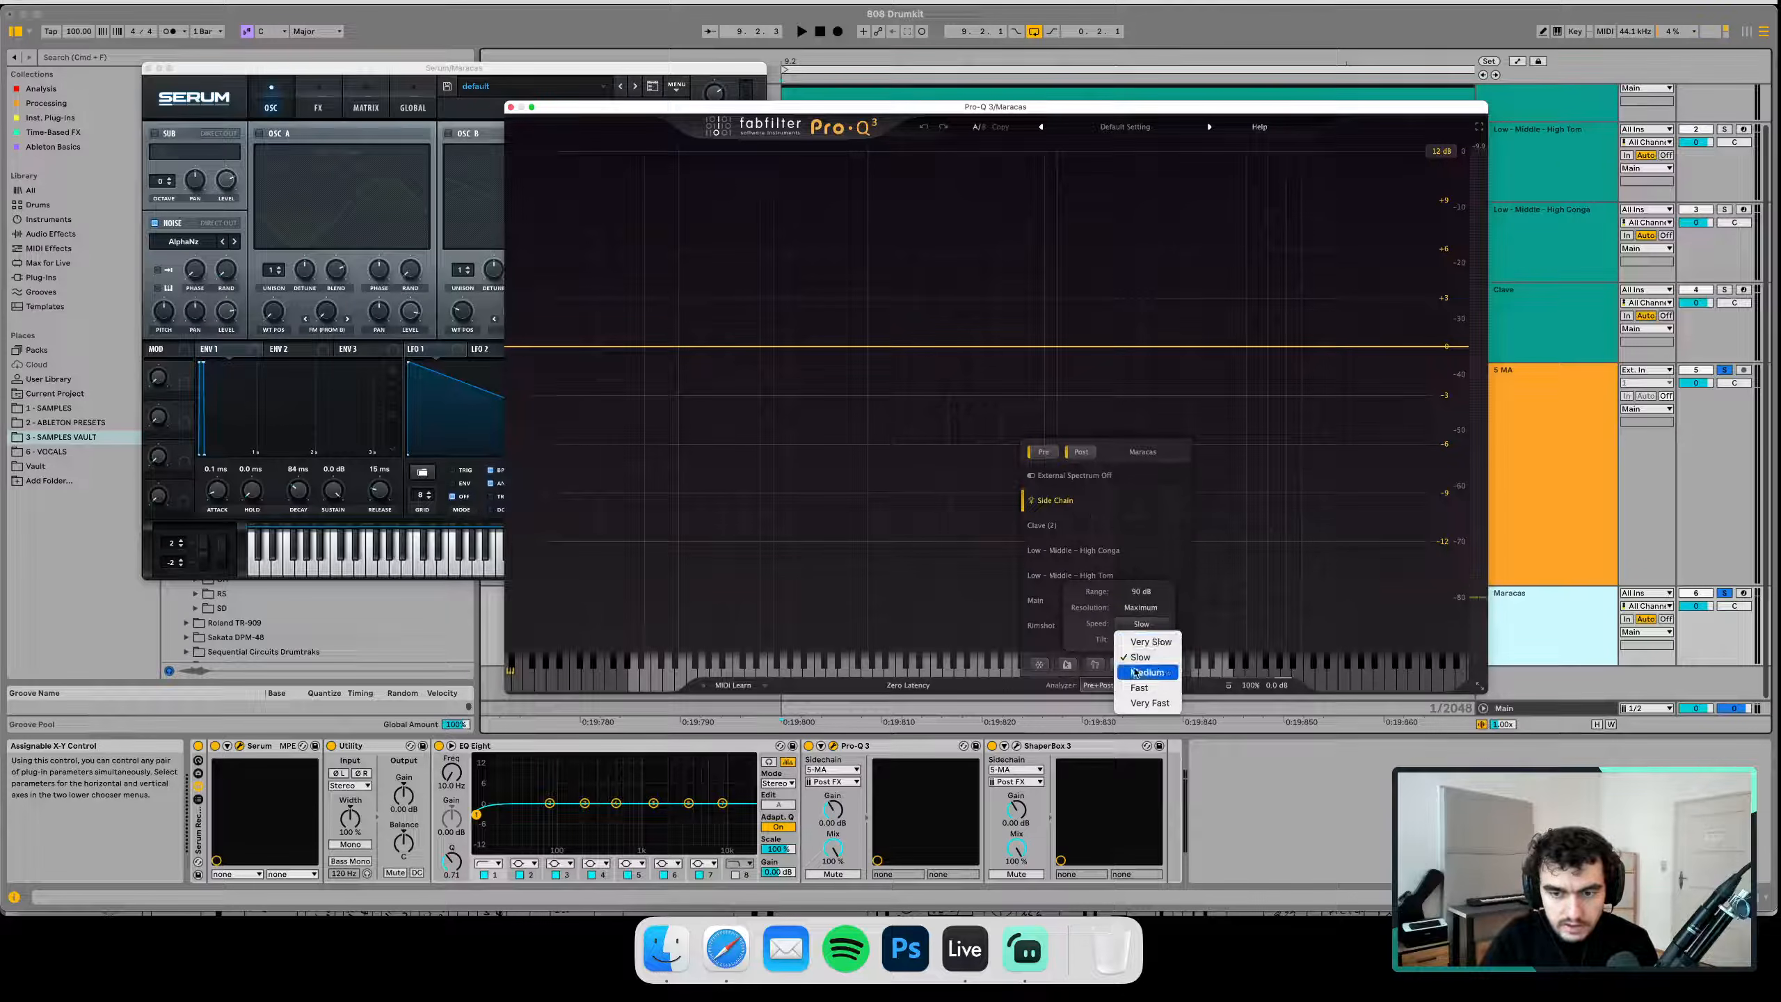
left_click(1147, 672)
left_click(1103, 684)
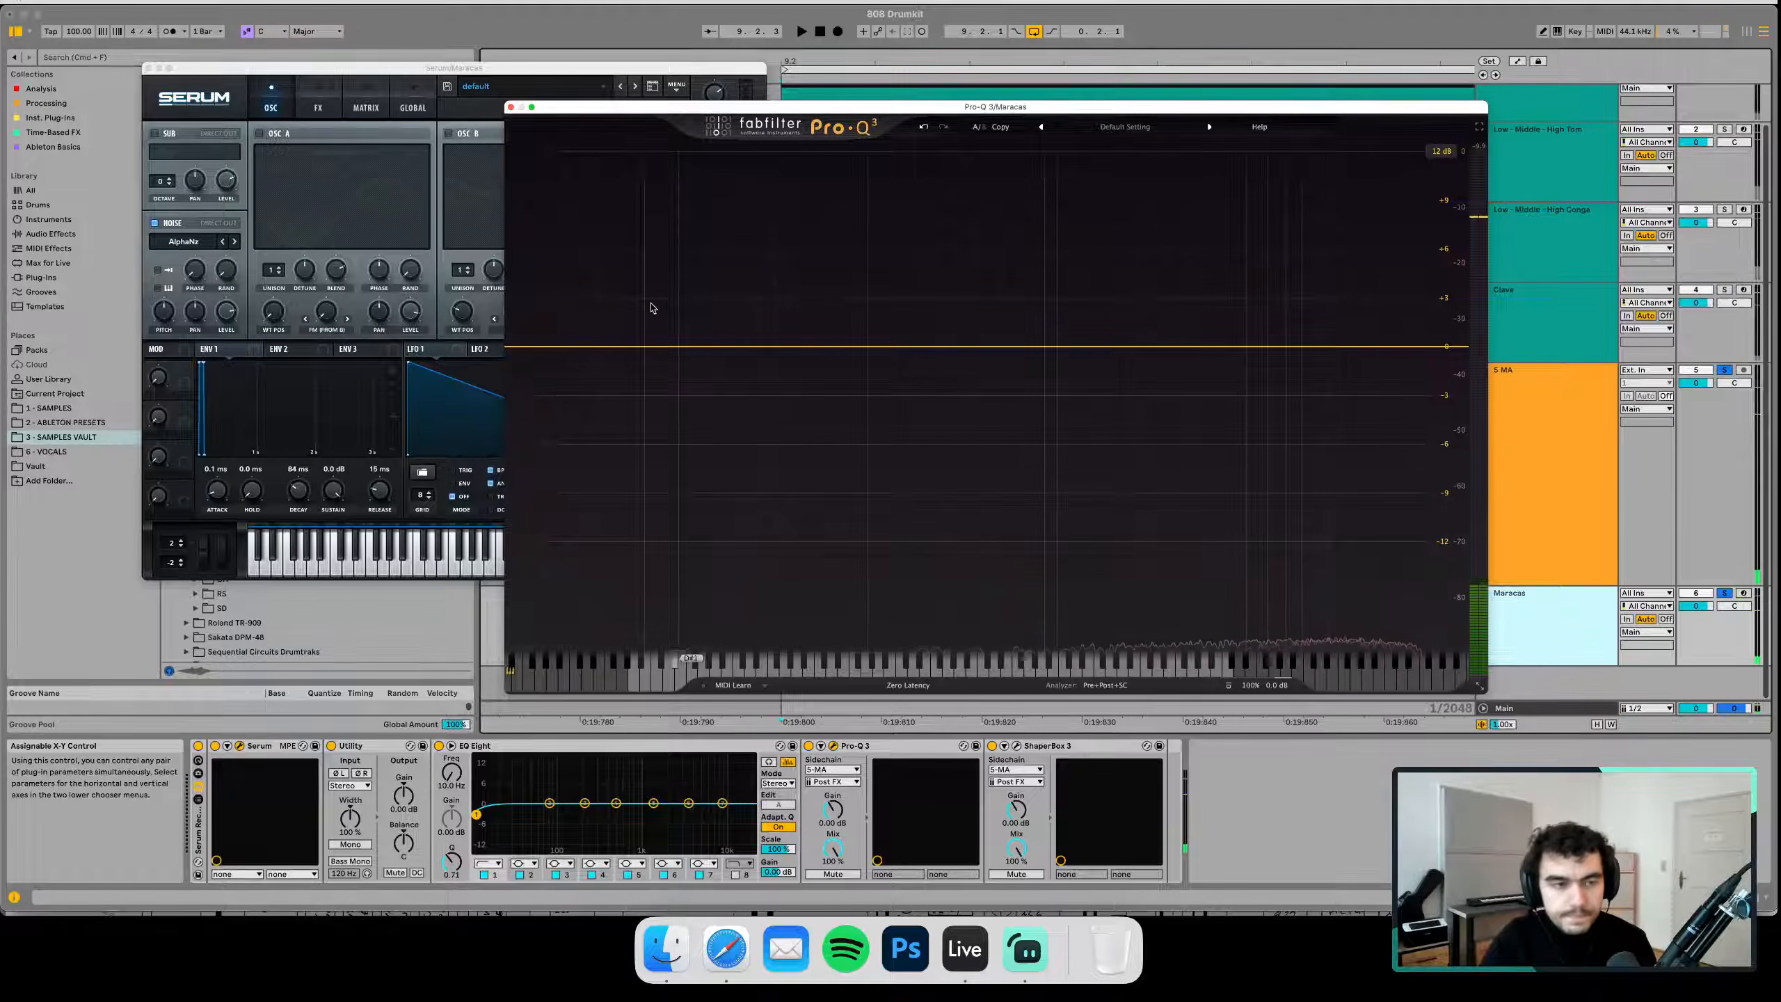
Enable Serum's filter and choose the High 12 type
left_click(356, 68)
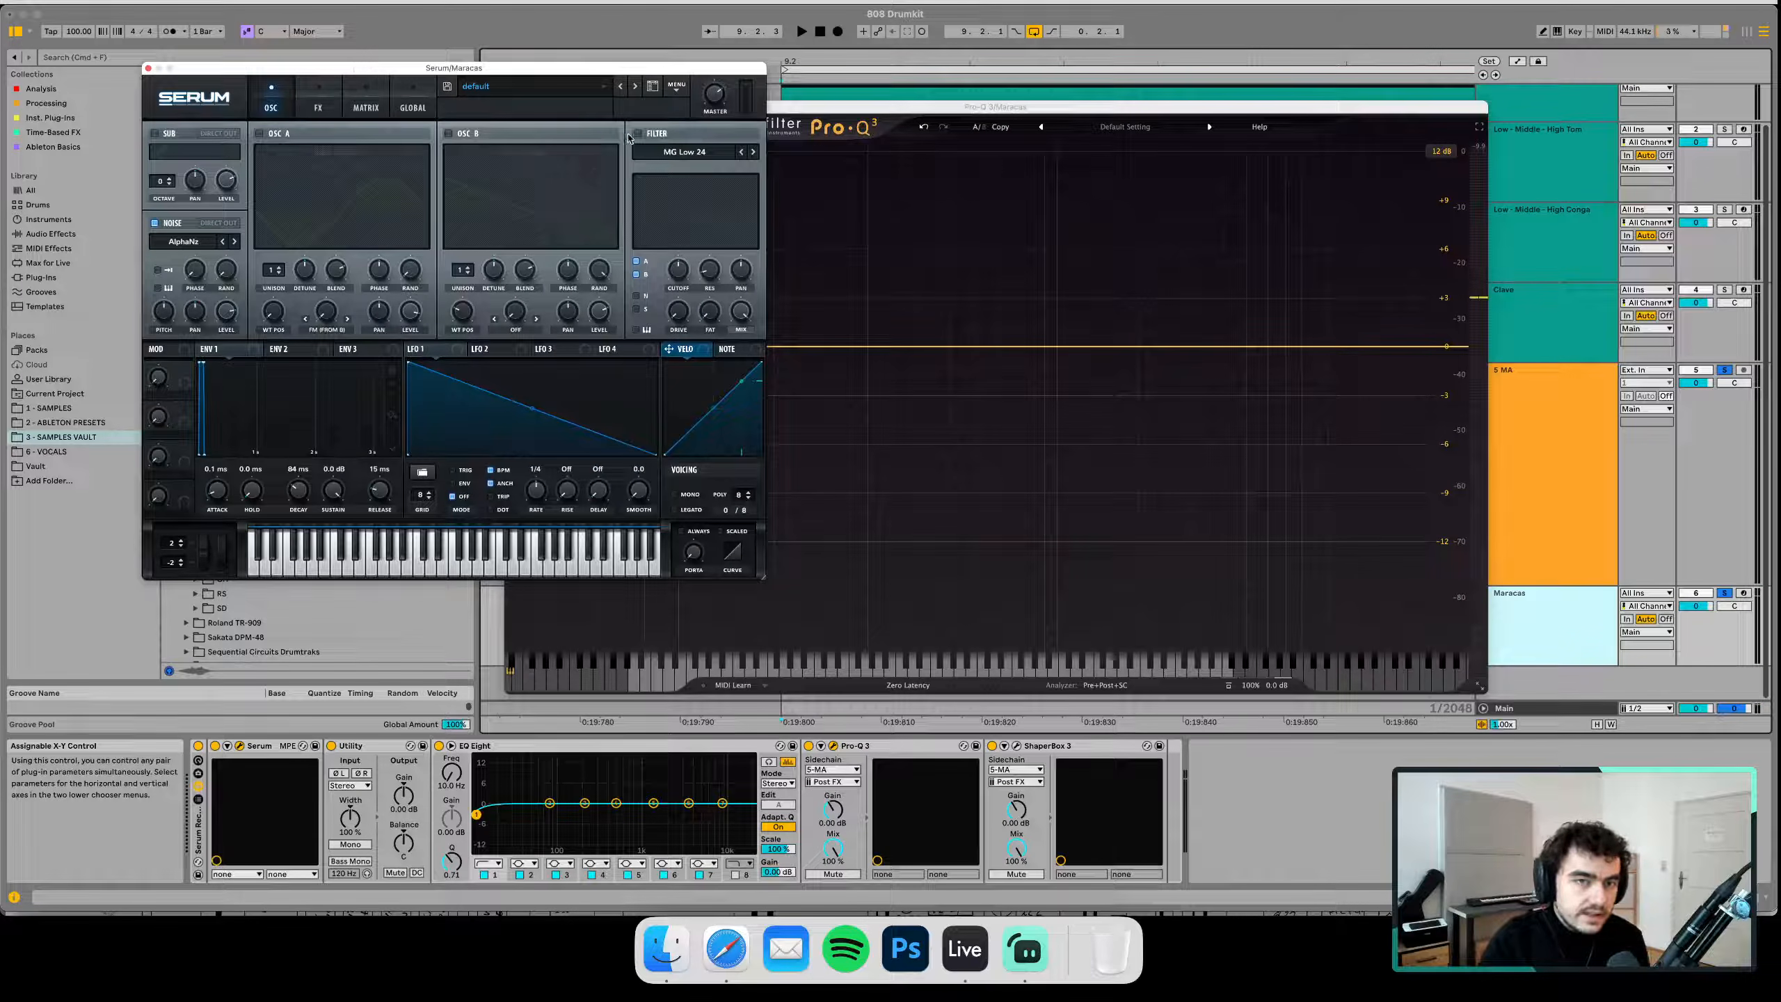
left_click(685, 152)
mouse_move(674, 169)
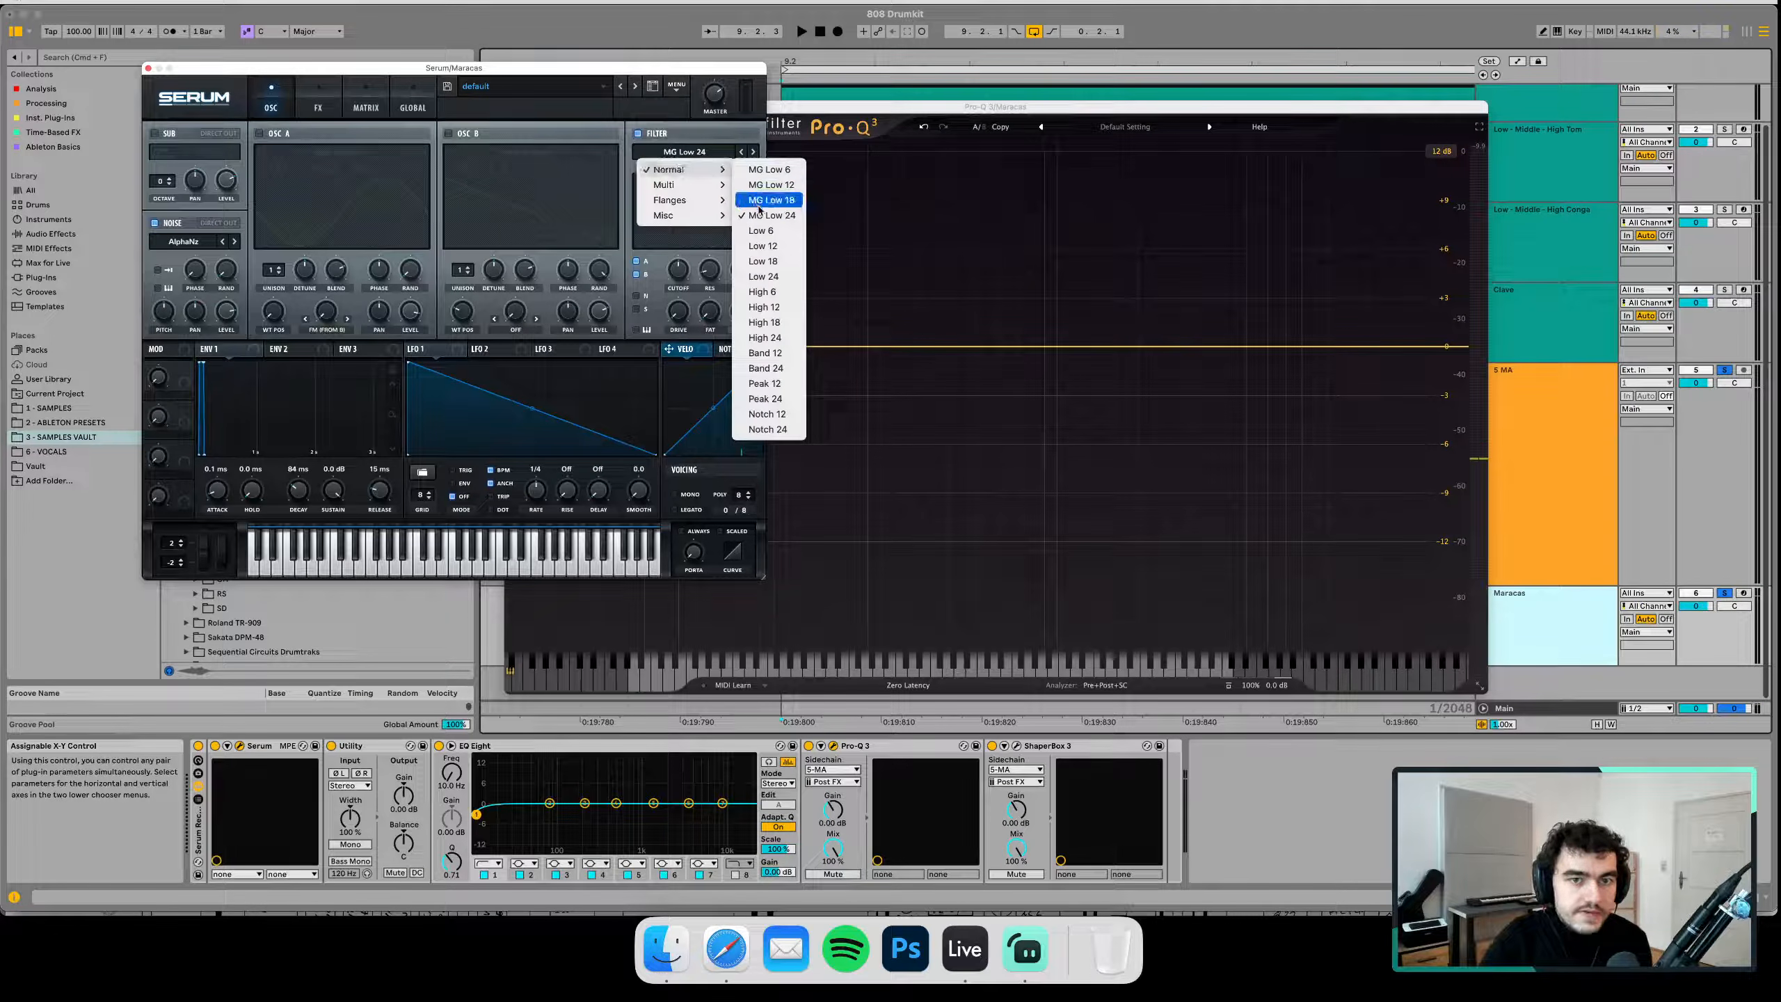
left_click(763, 307)
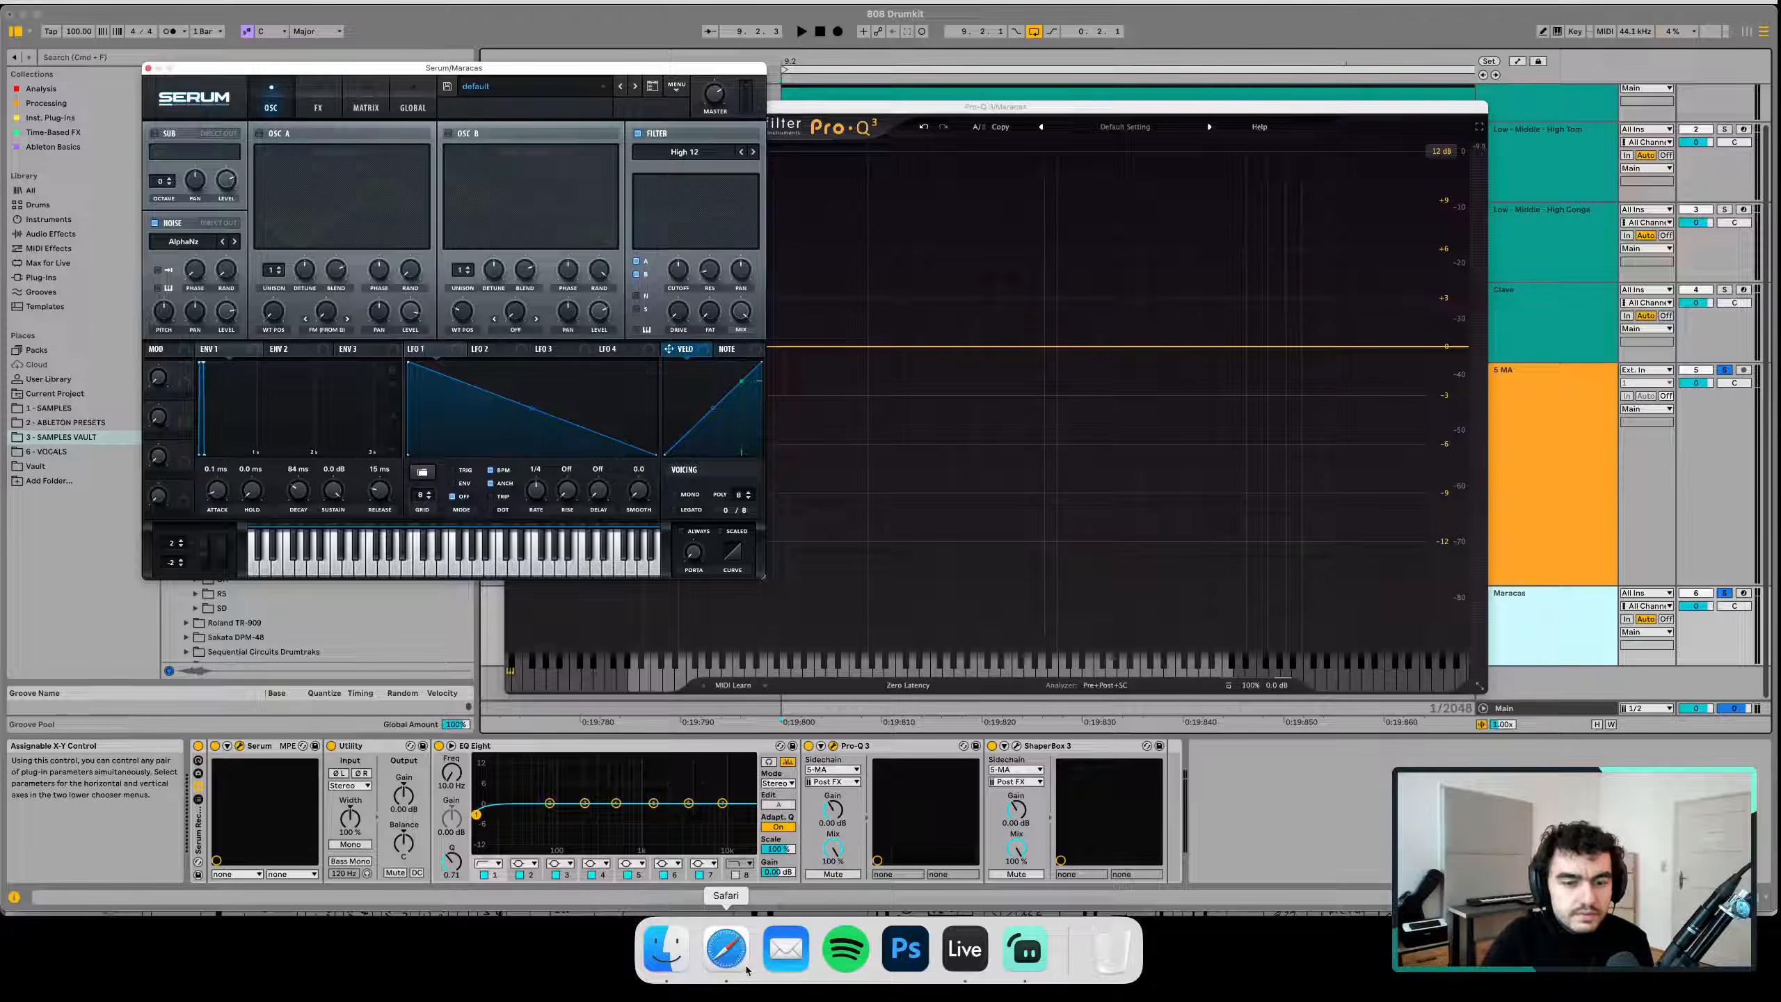
Switch to Safari, read the MA and CP/MA circuit descriptions in the TR-808 service manual, and return to Ableton Live
left_click(744, 969)
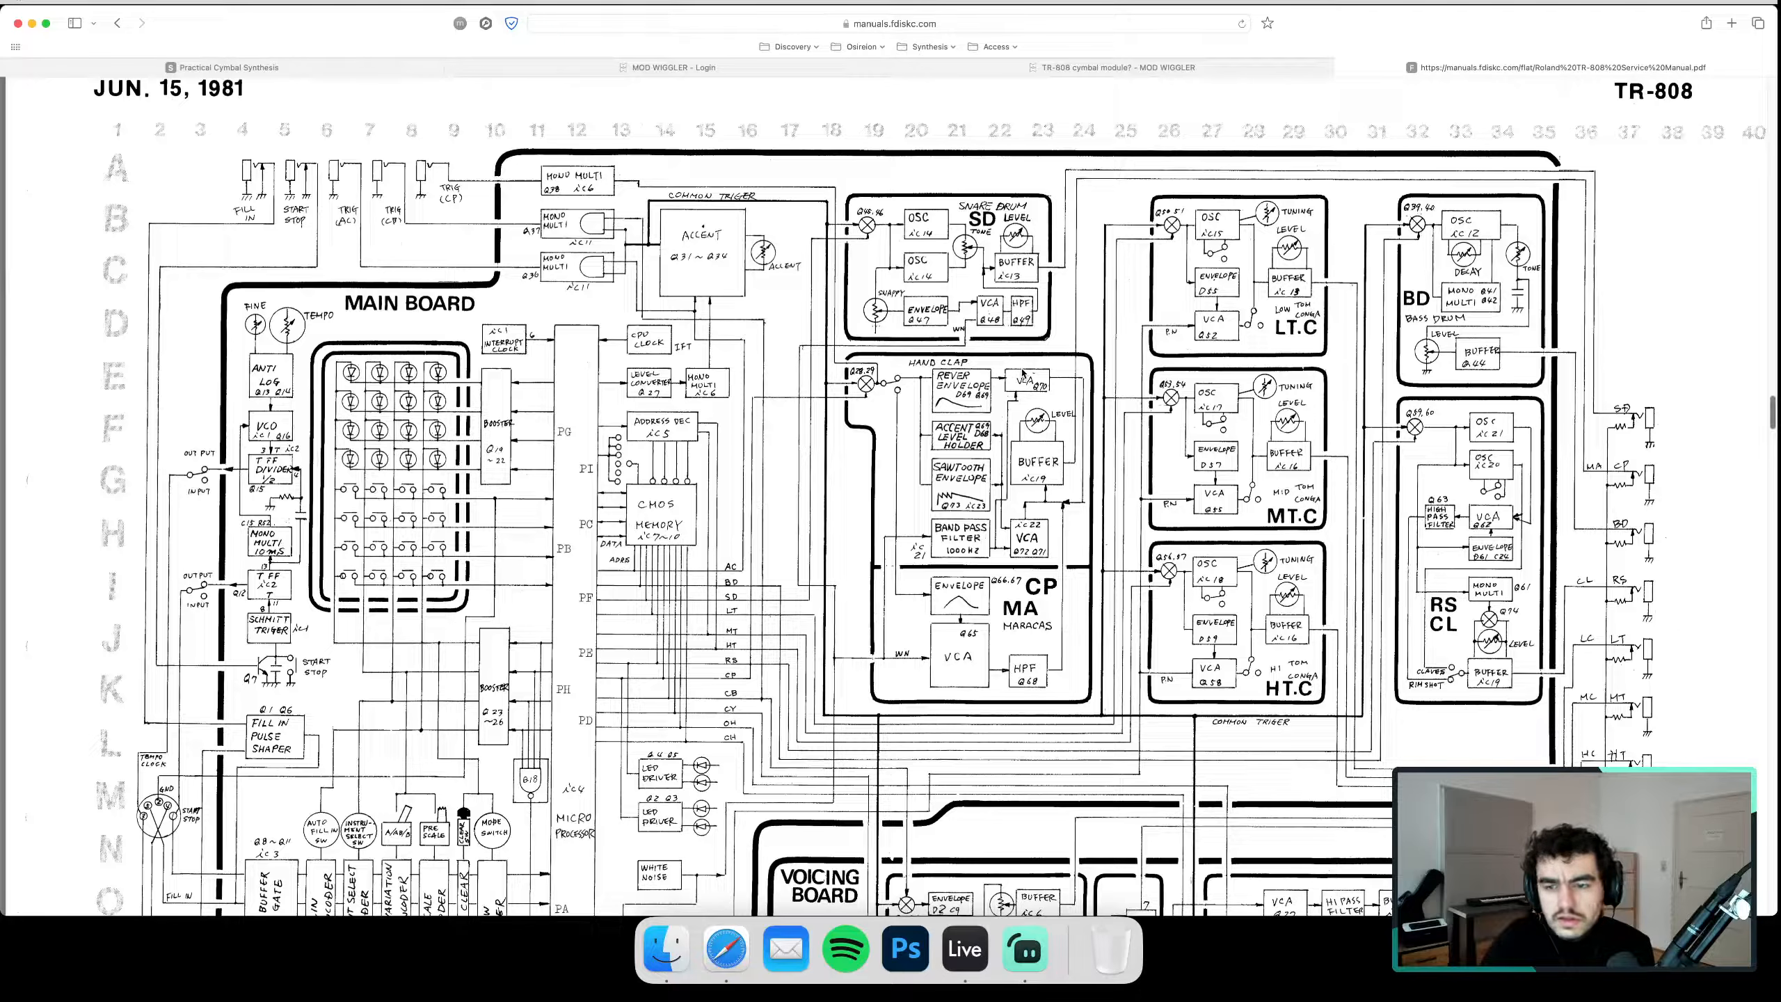
scroll(1028, 662, "up", 10)
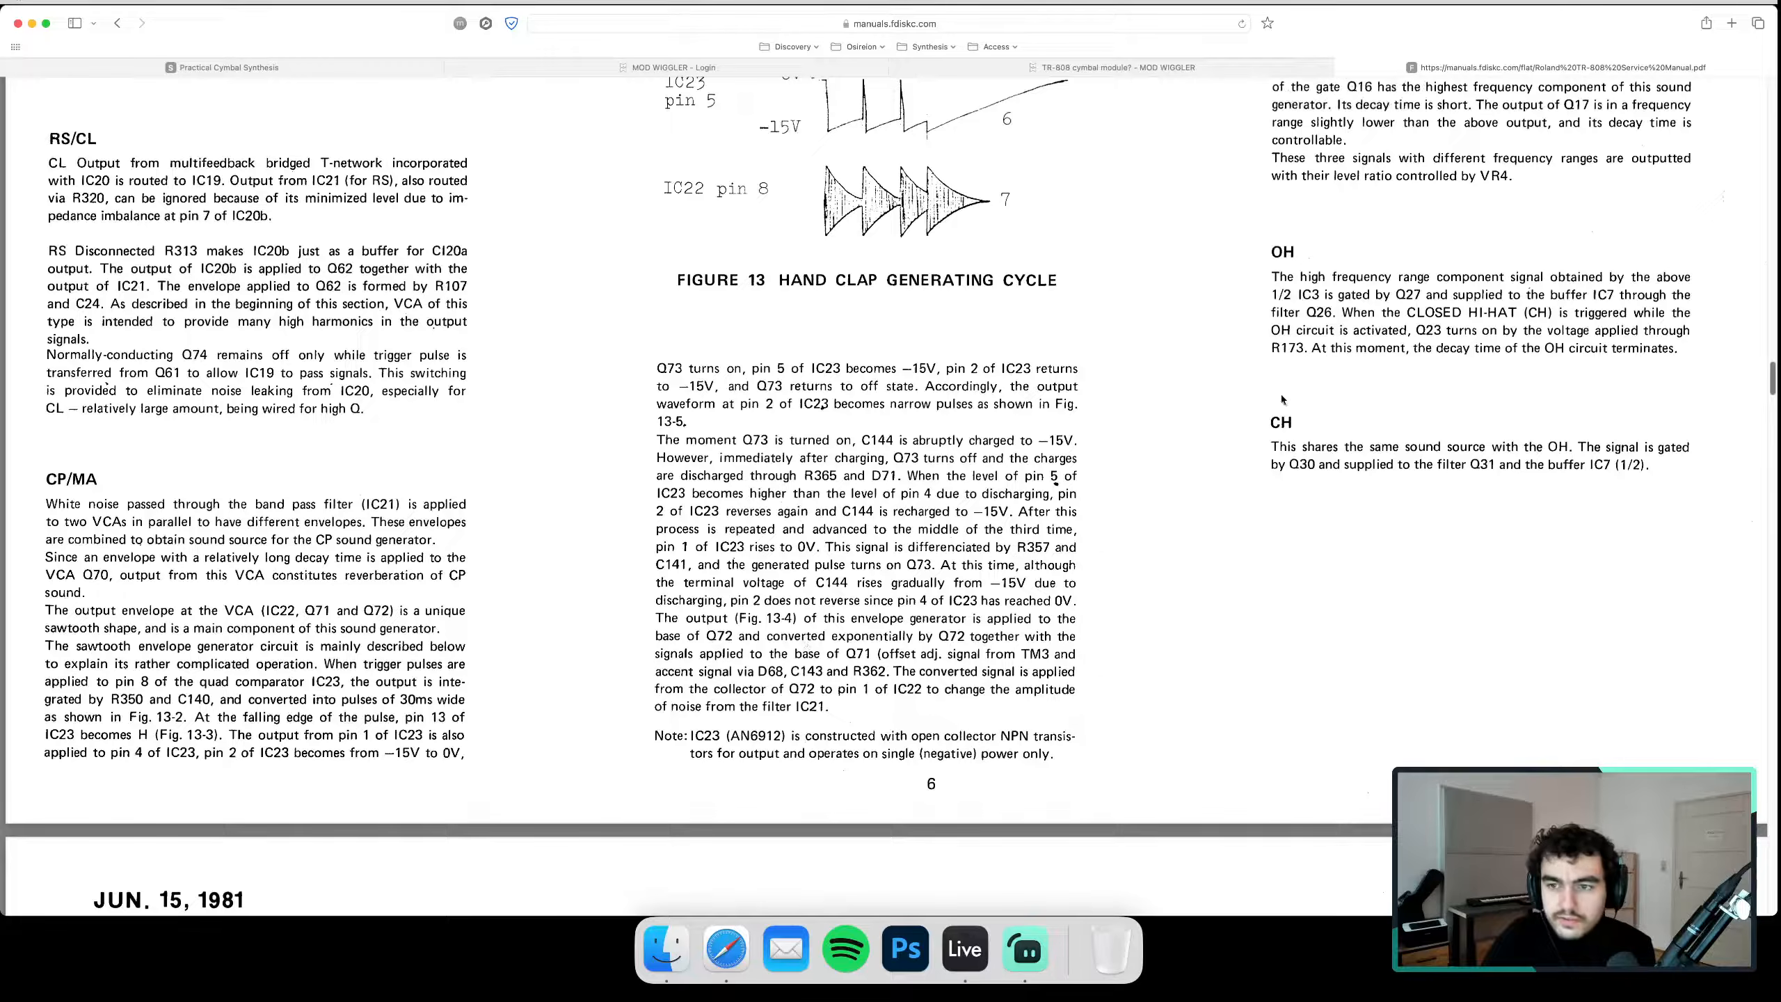
scroll(1275, 411, "up", 3)
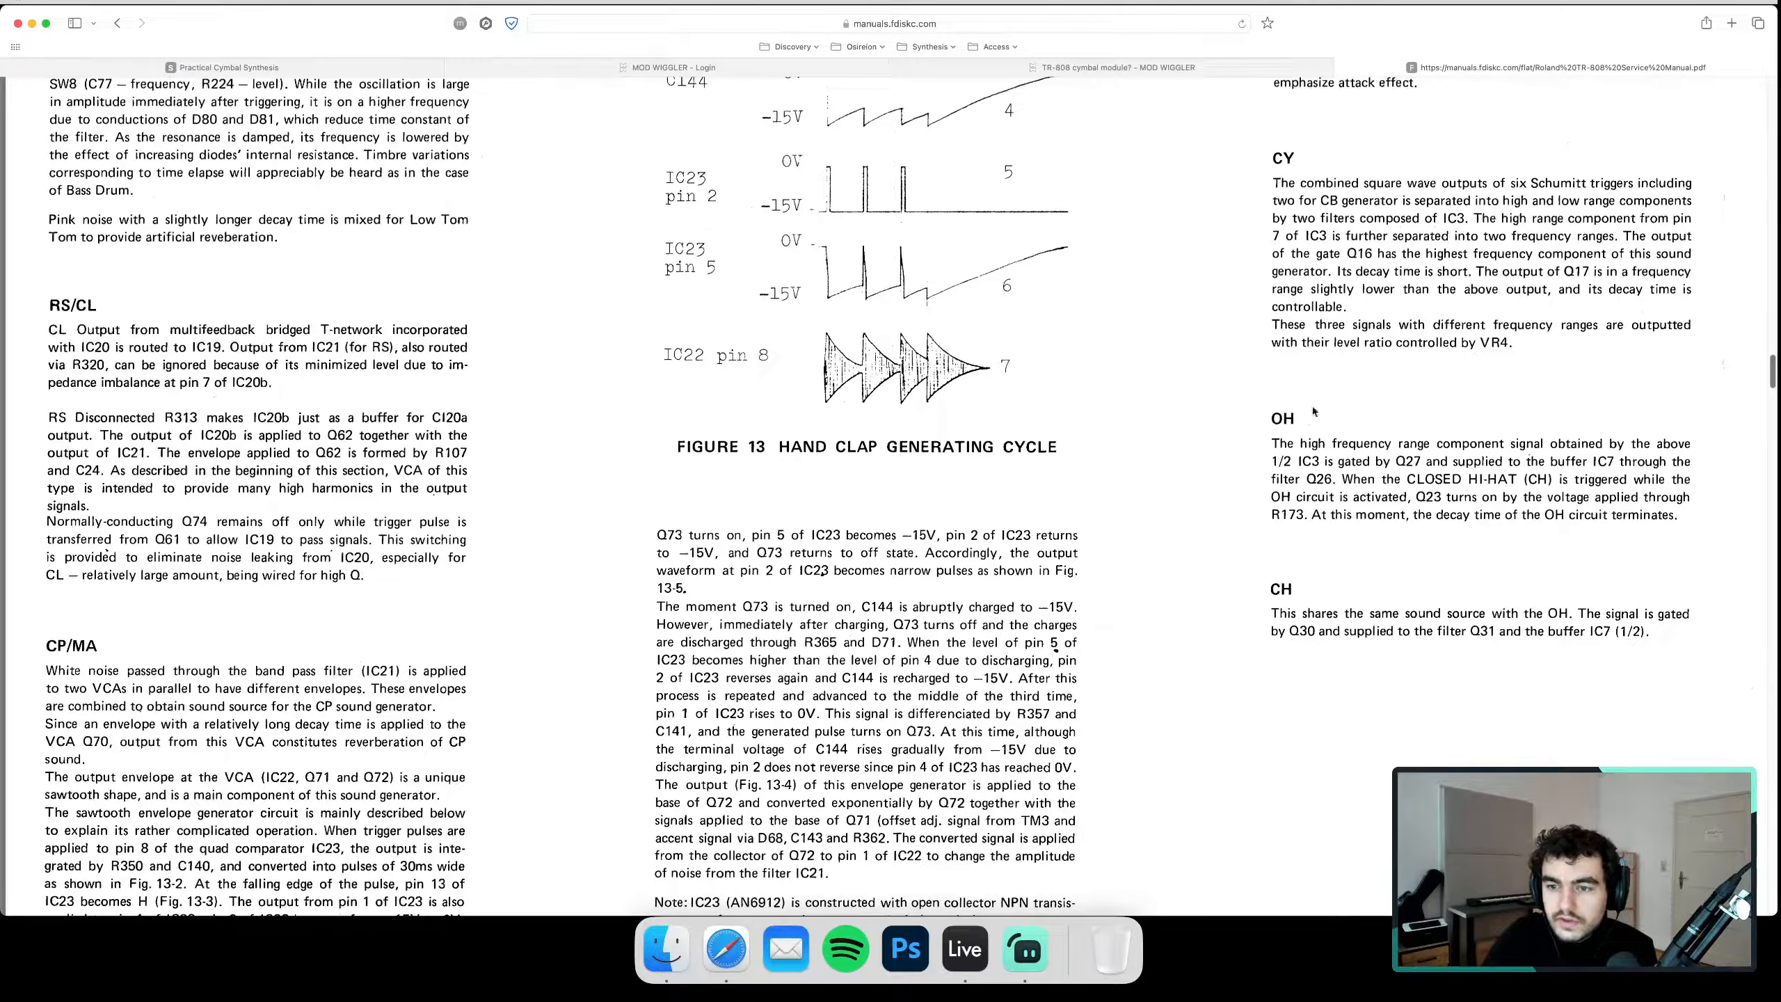
scroll(1401, 254, "up", 8)
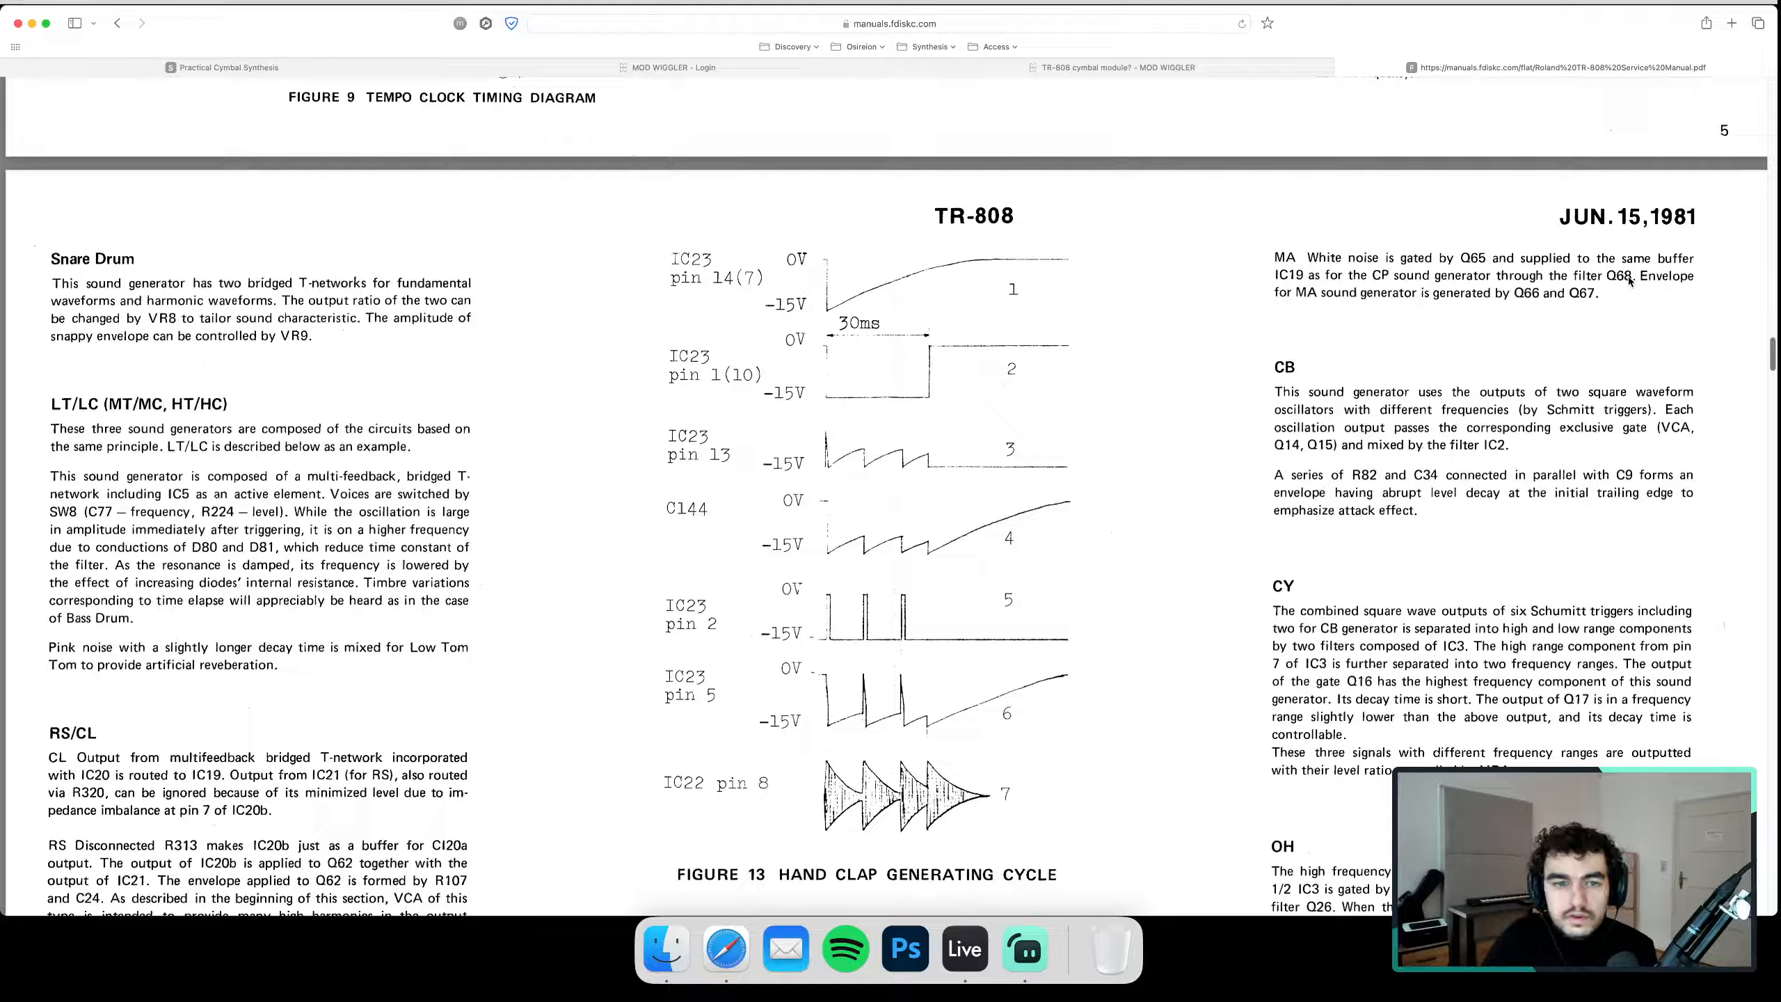
scroll(1629, 281, "down", 9)
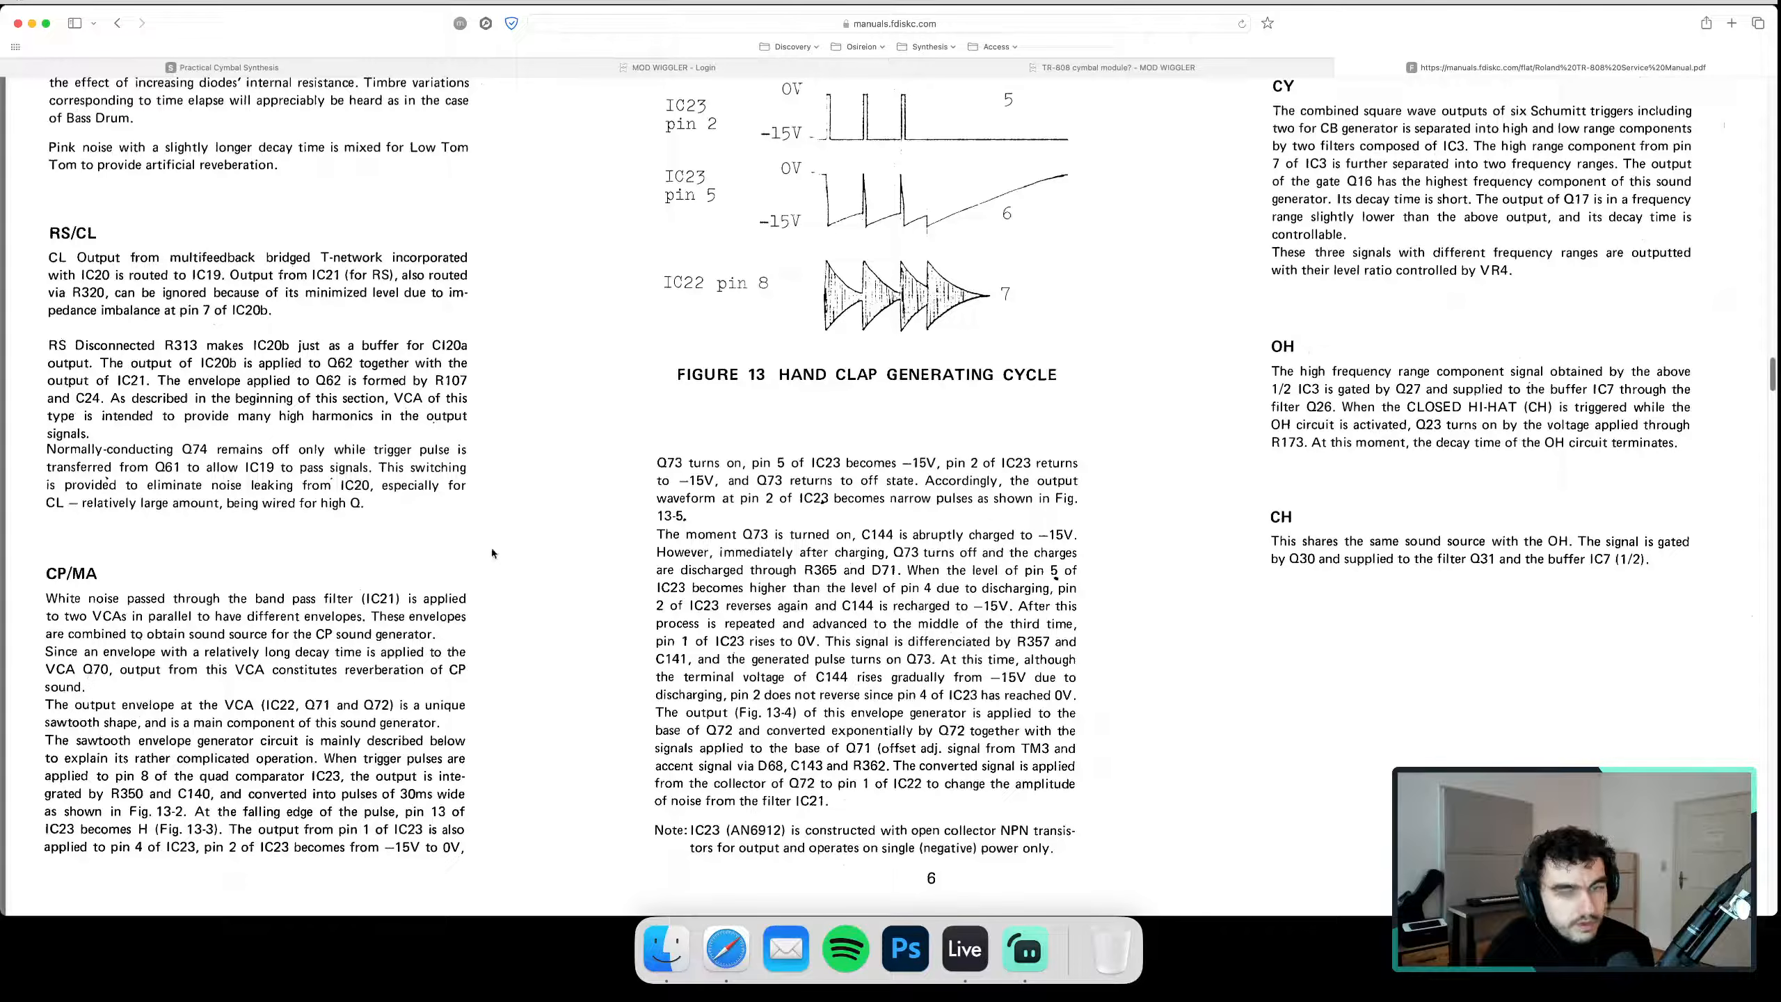
scroll(539, 534, "up", 7)
scroll(540, 541, "down", 2)
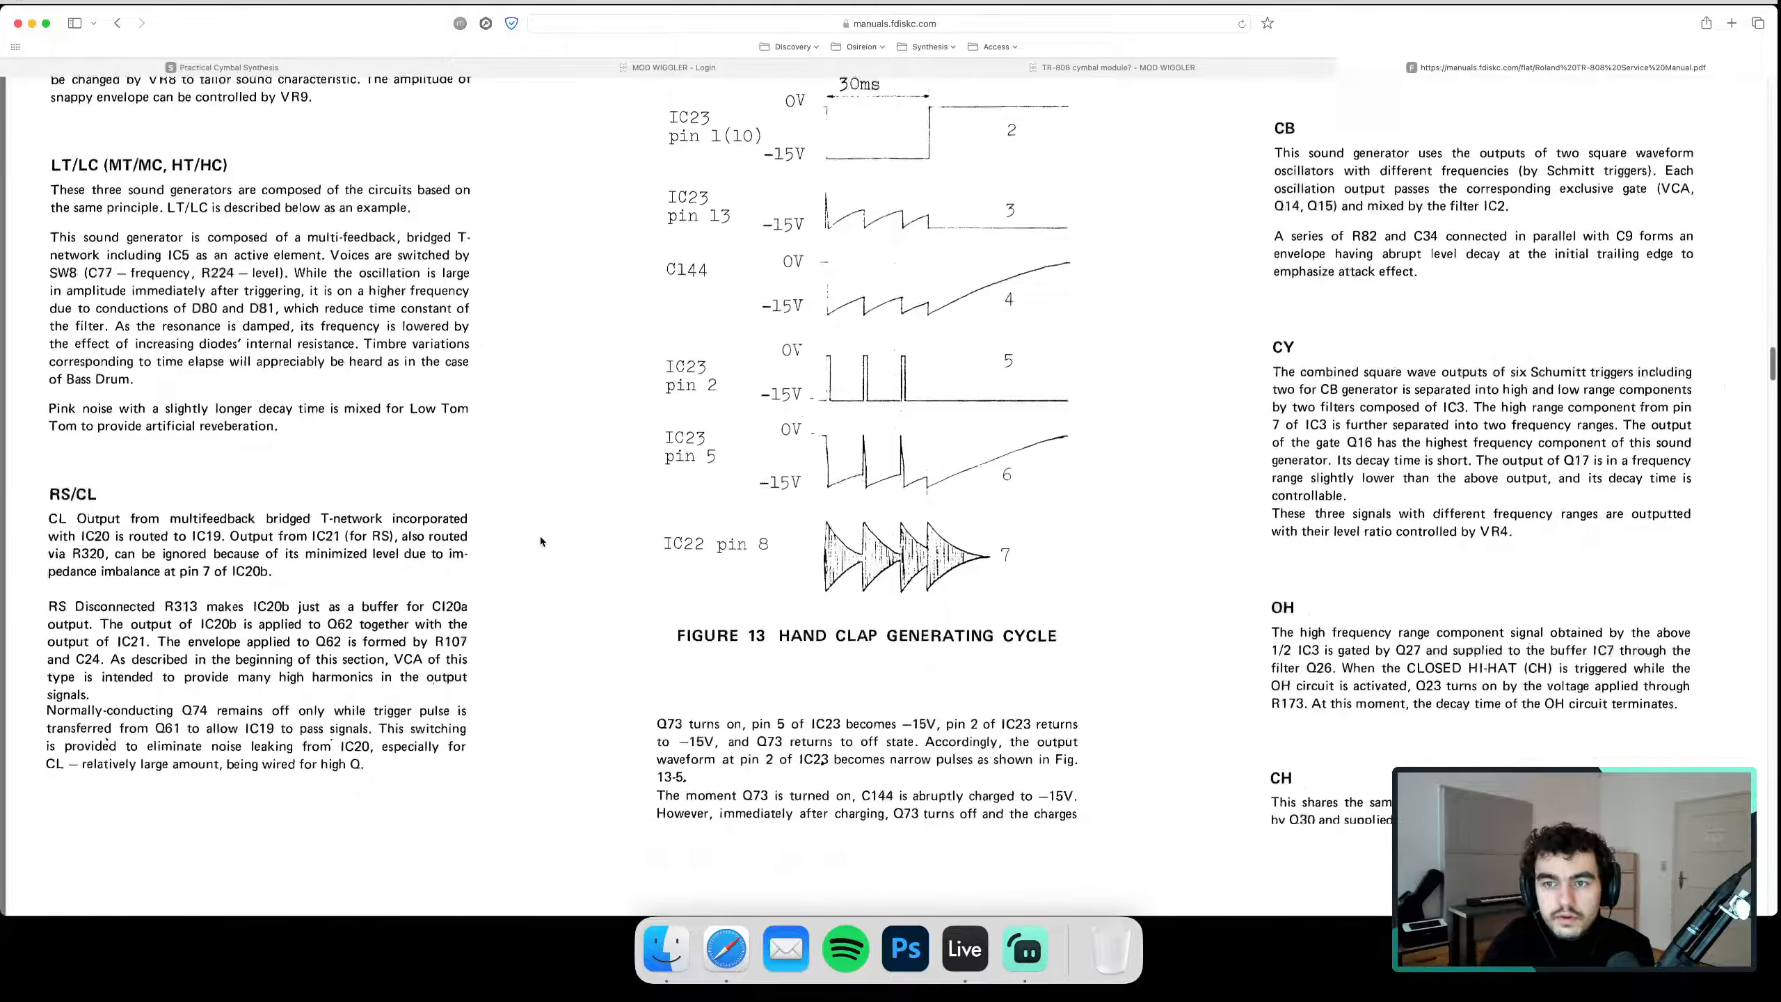
scroll(539, 541, "down", 5)
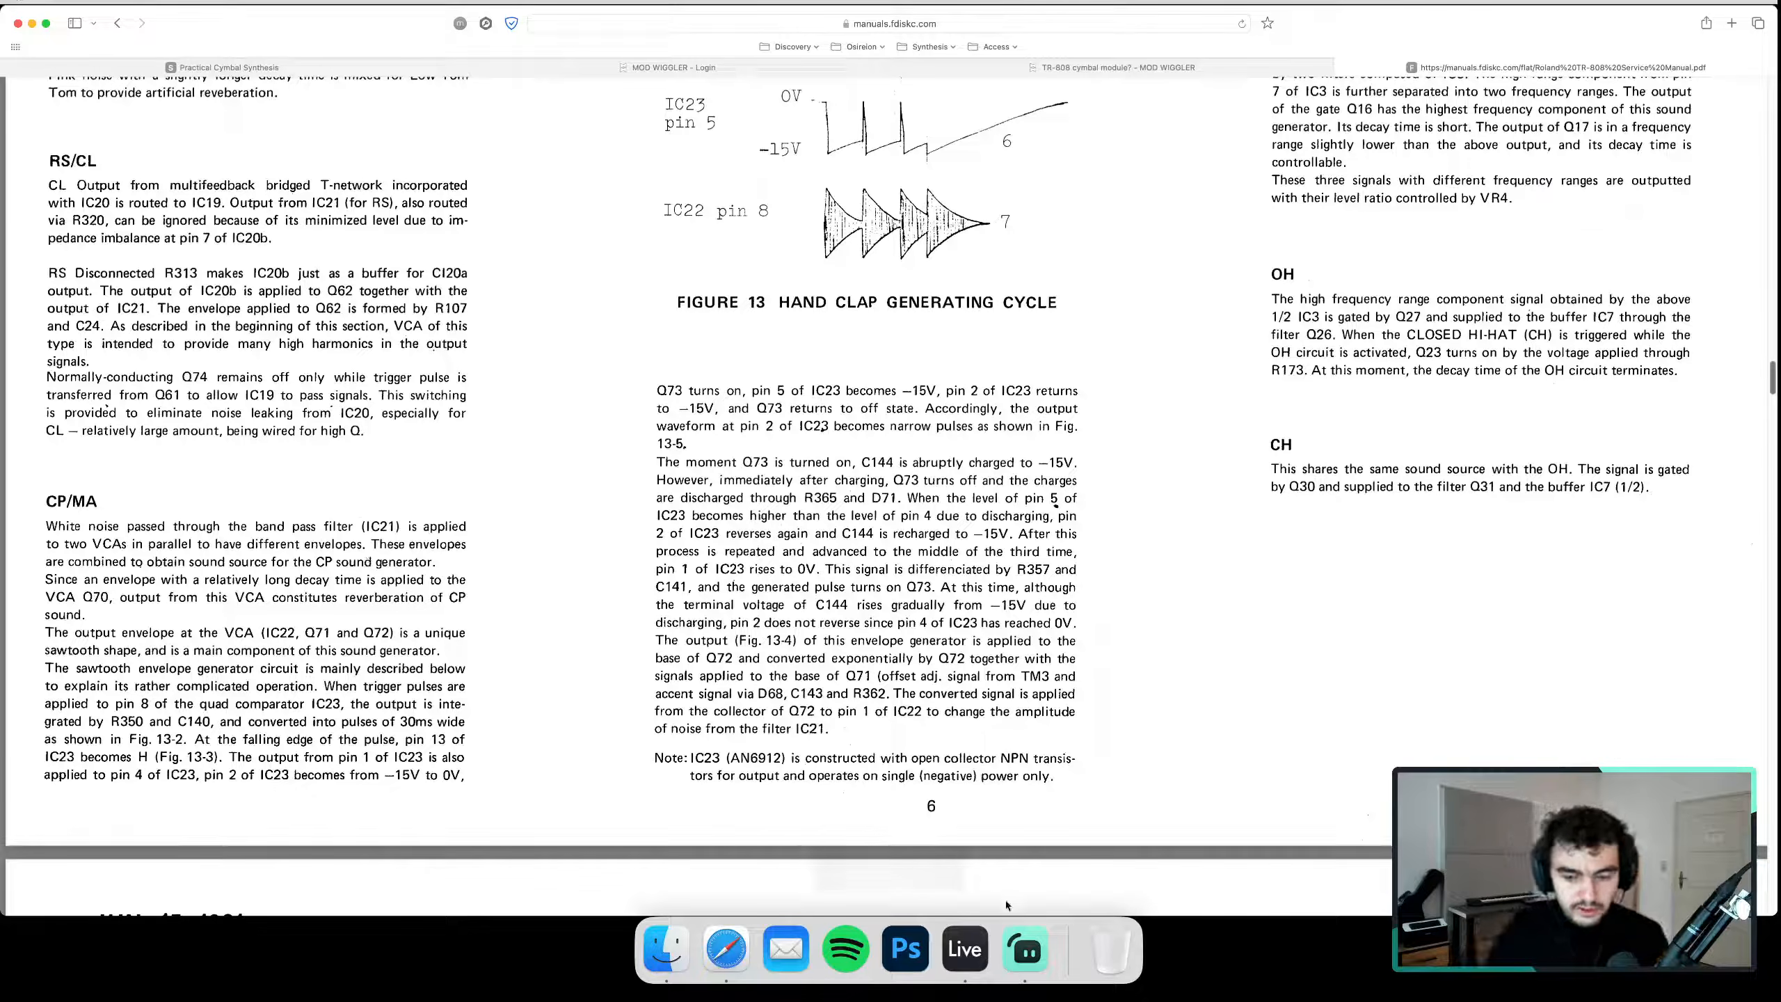
left_click(985, 965)
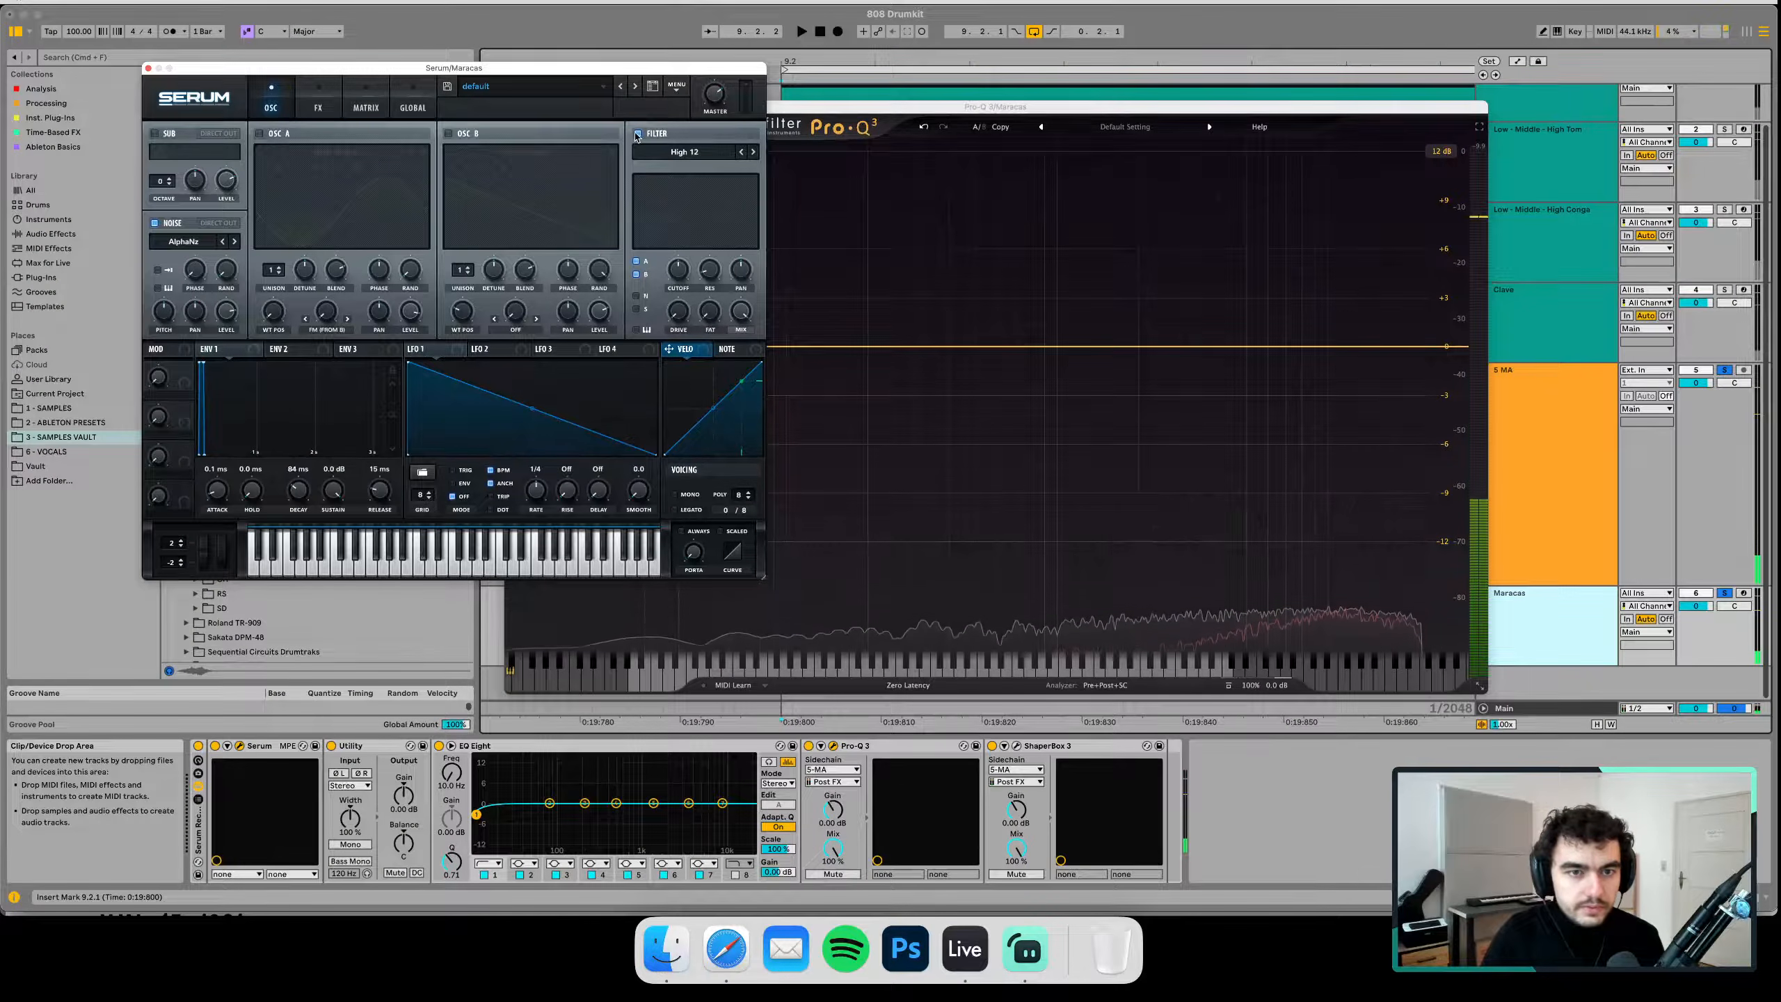
Route the noise through the filter, change it to High 18, and tune the cutoff to match the MA sample's slope
left_click(636, 293)
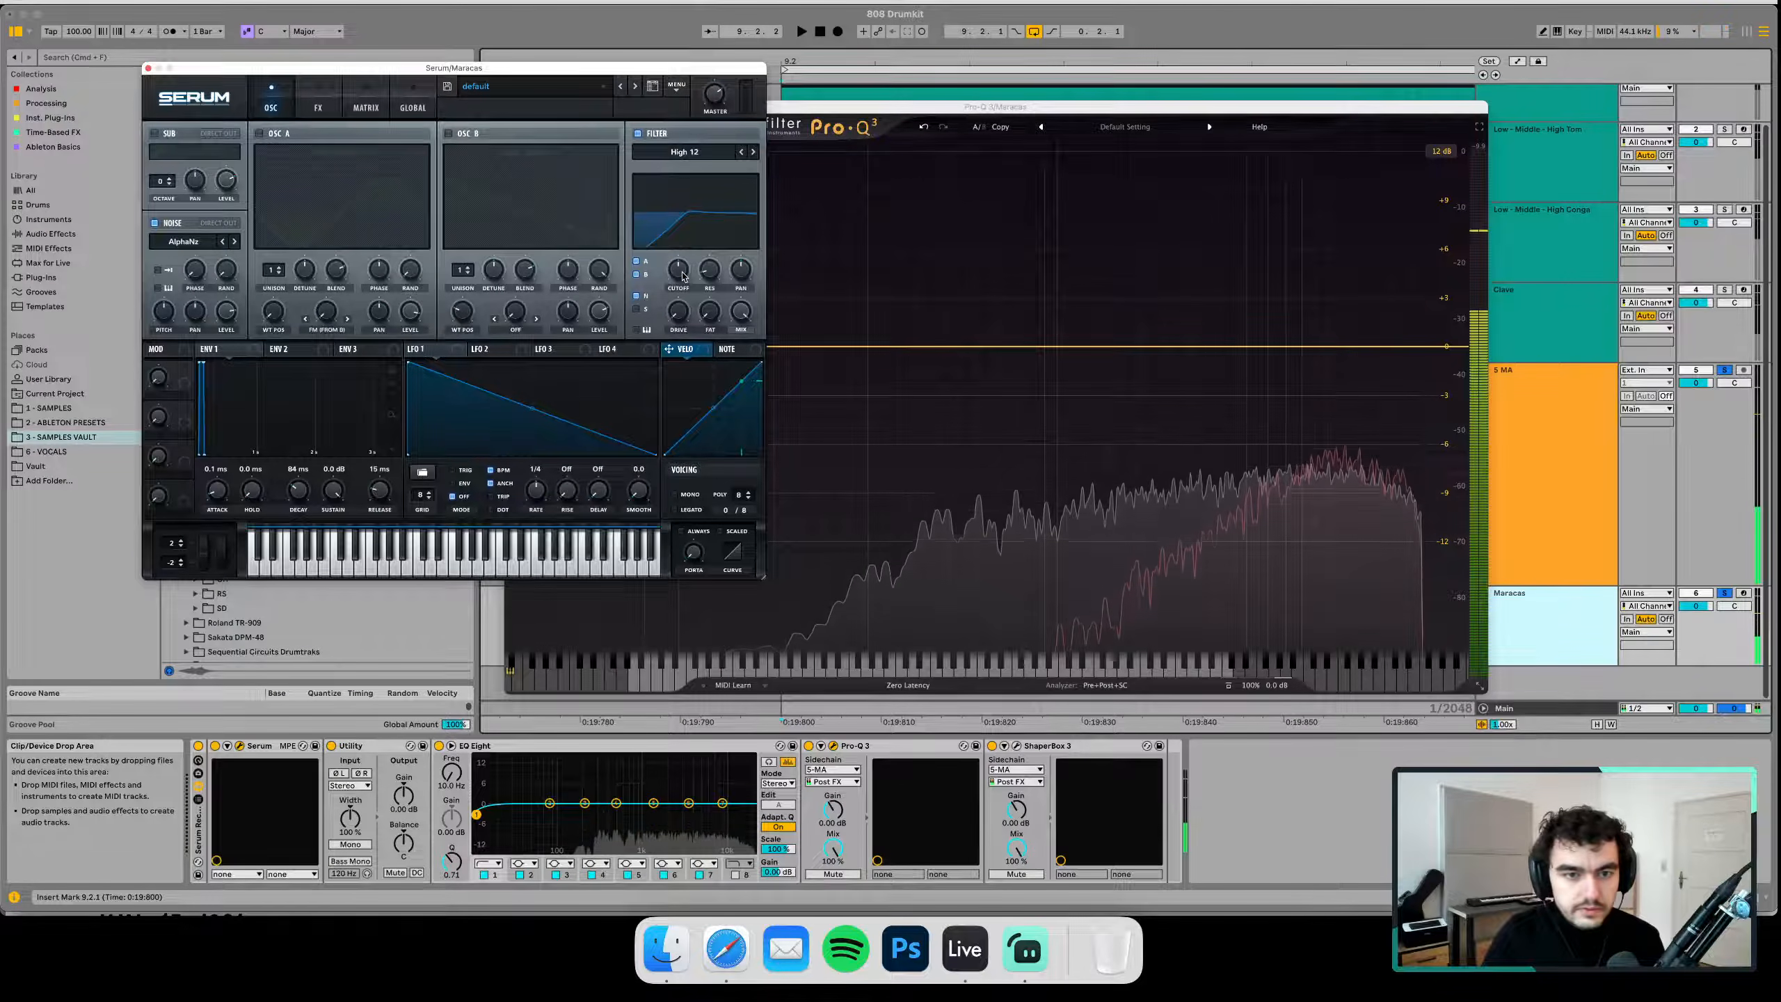
left_click_drag(710, 270, 678, 214)
left_click(753, 153)
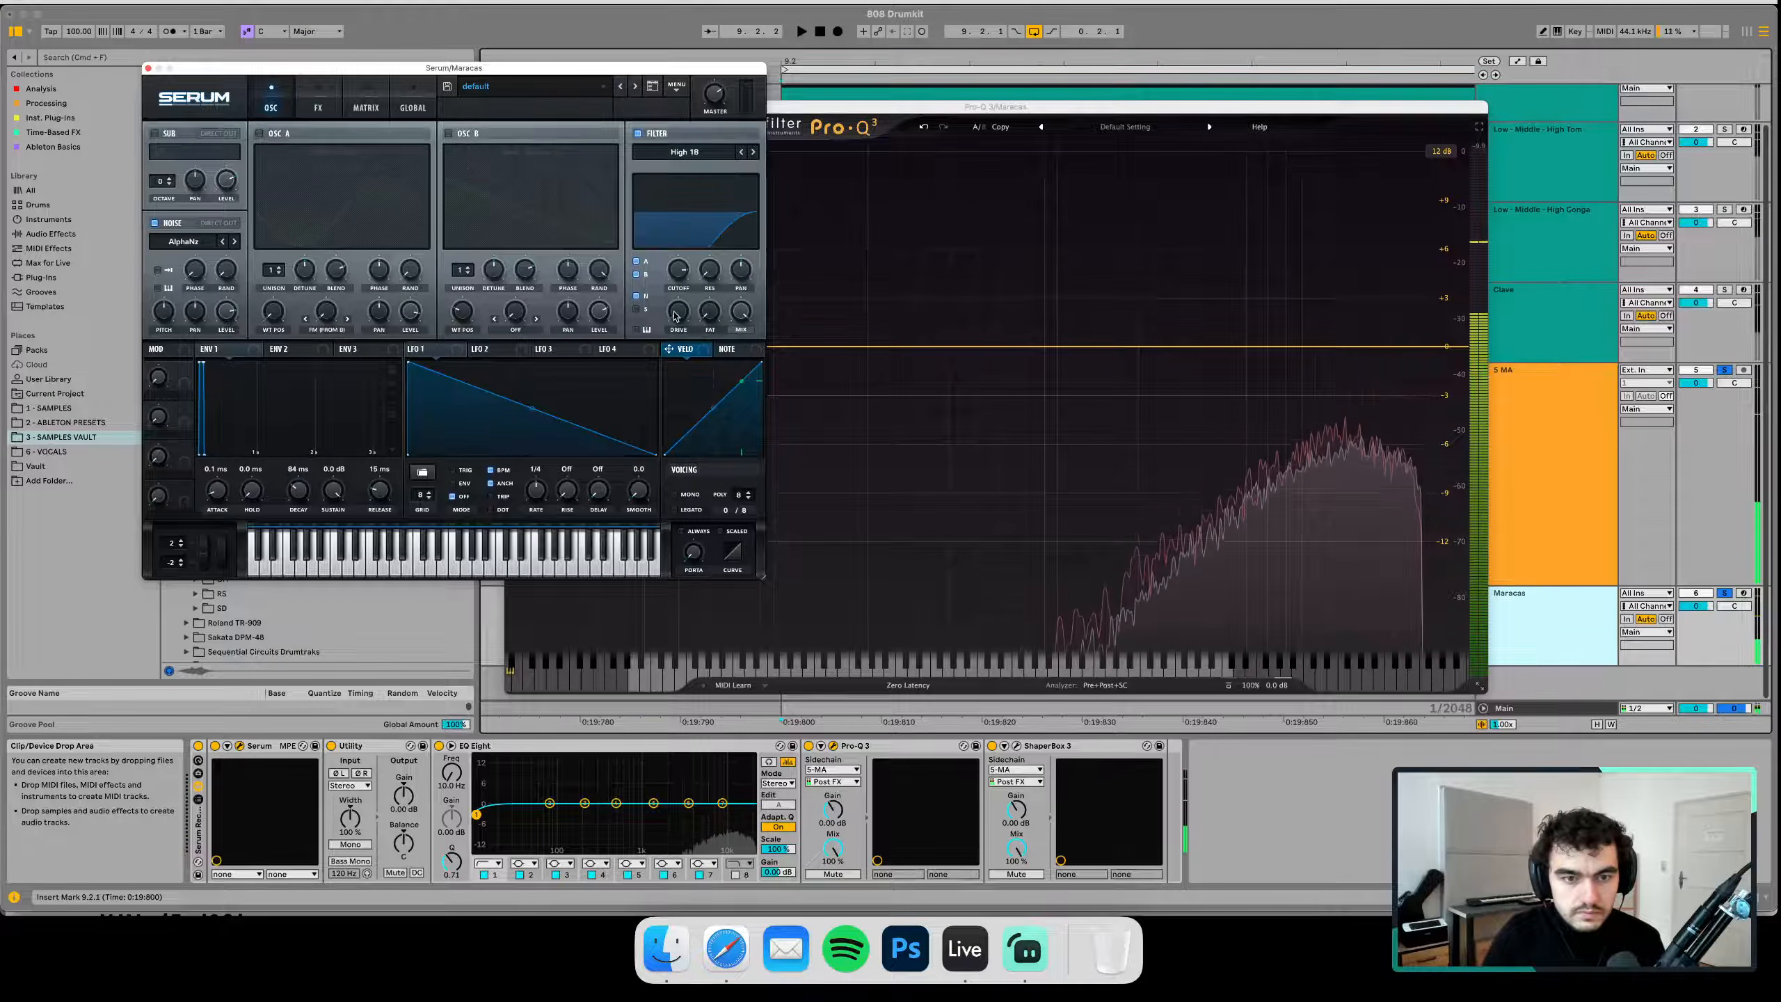
left_click_drag(678, 277, 676, 286)
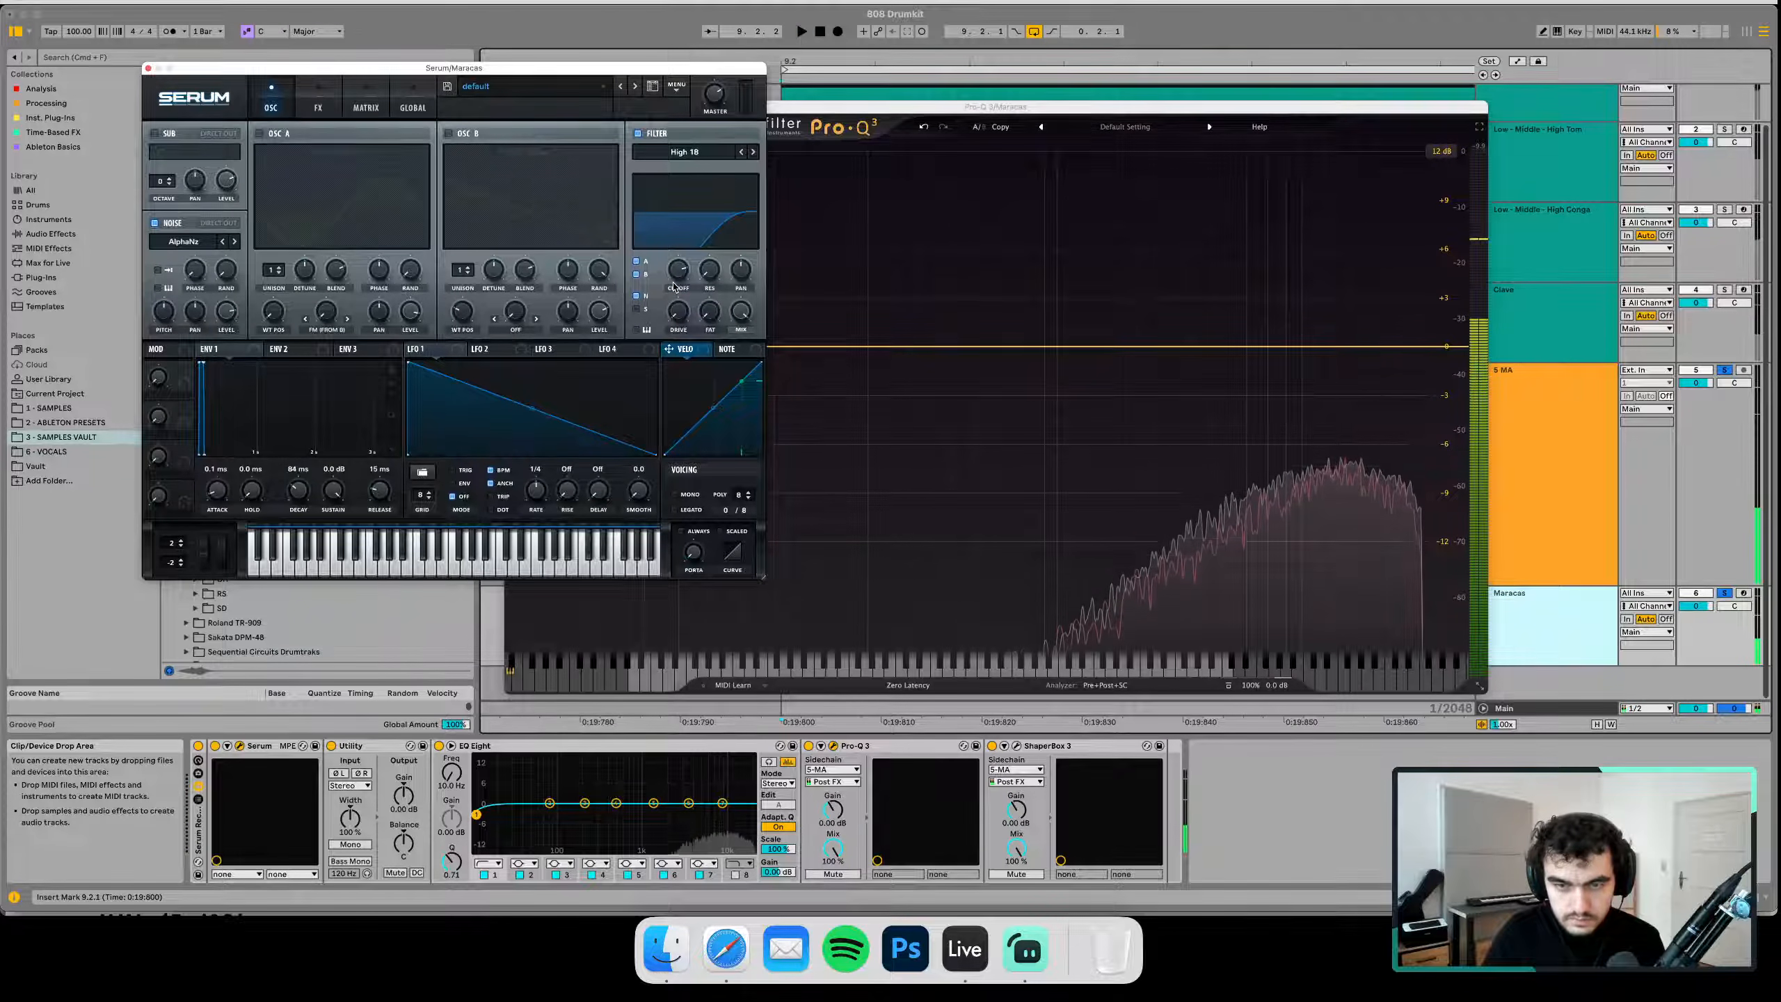
Audition the ARP circuit, ARP white, AlphaNz, J 60 and BrightWhite noise types against the sample's spectrum
left_click(235, 241)
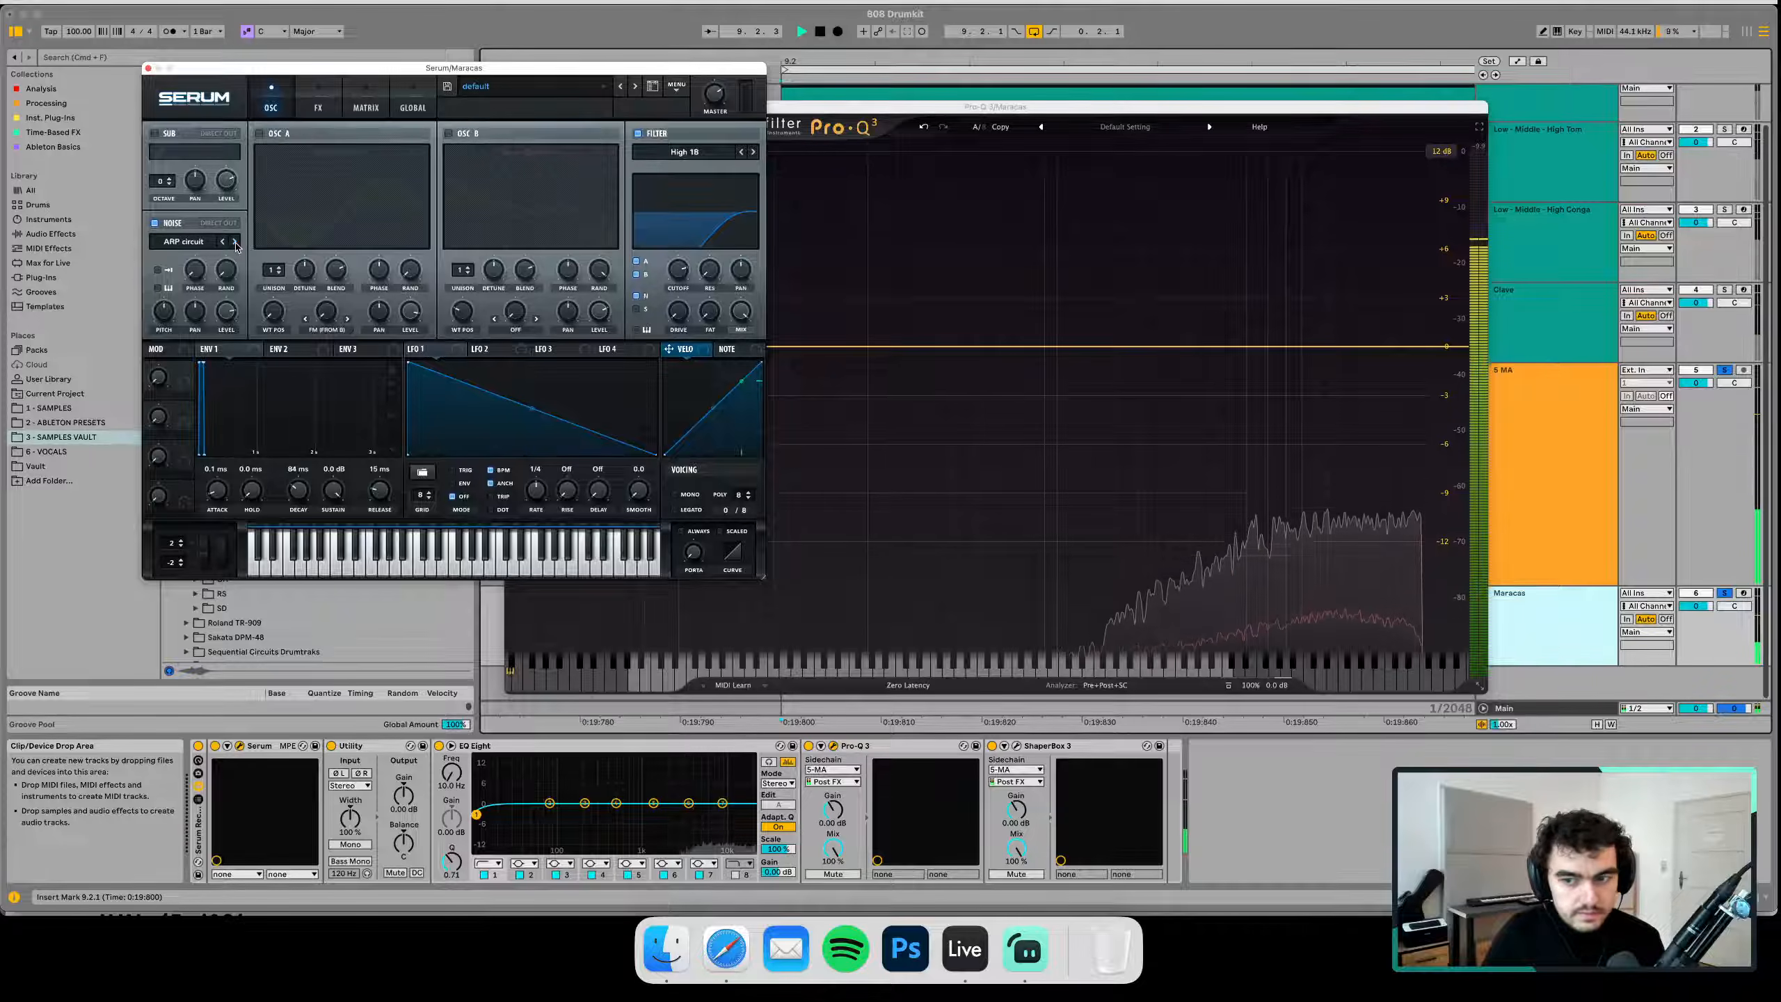
left_click(235, 241)
left_click(235, 241)
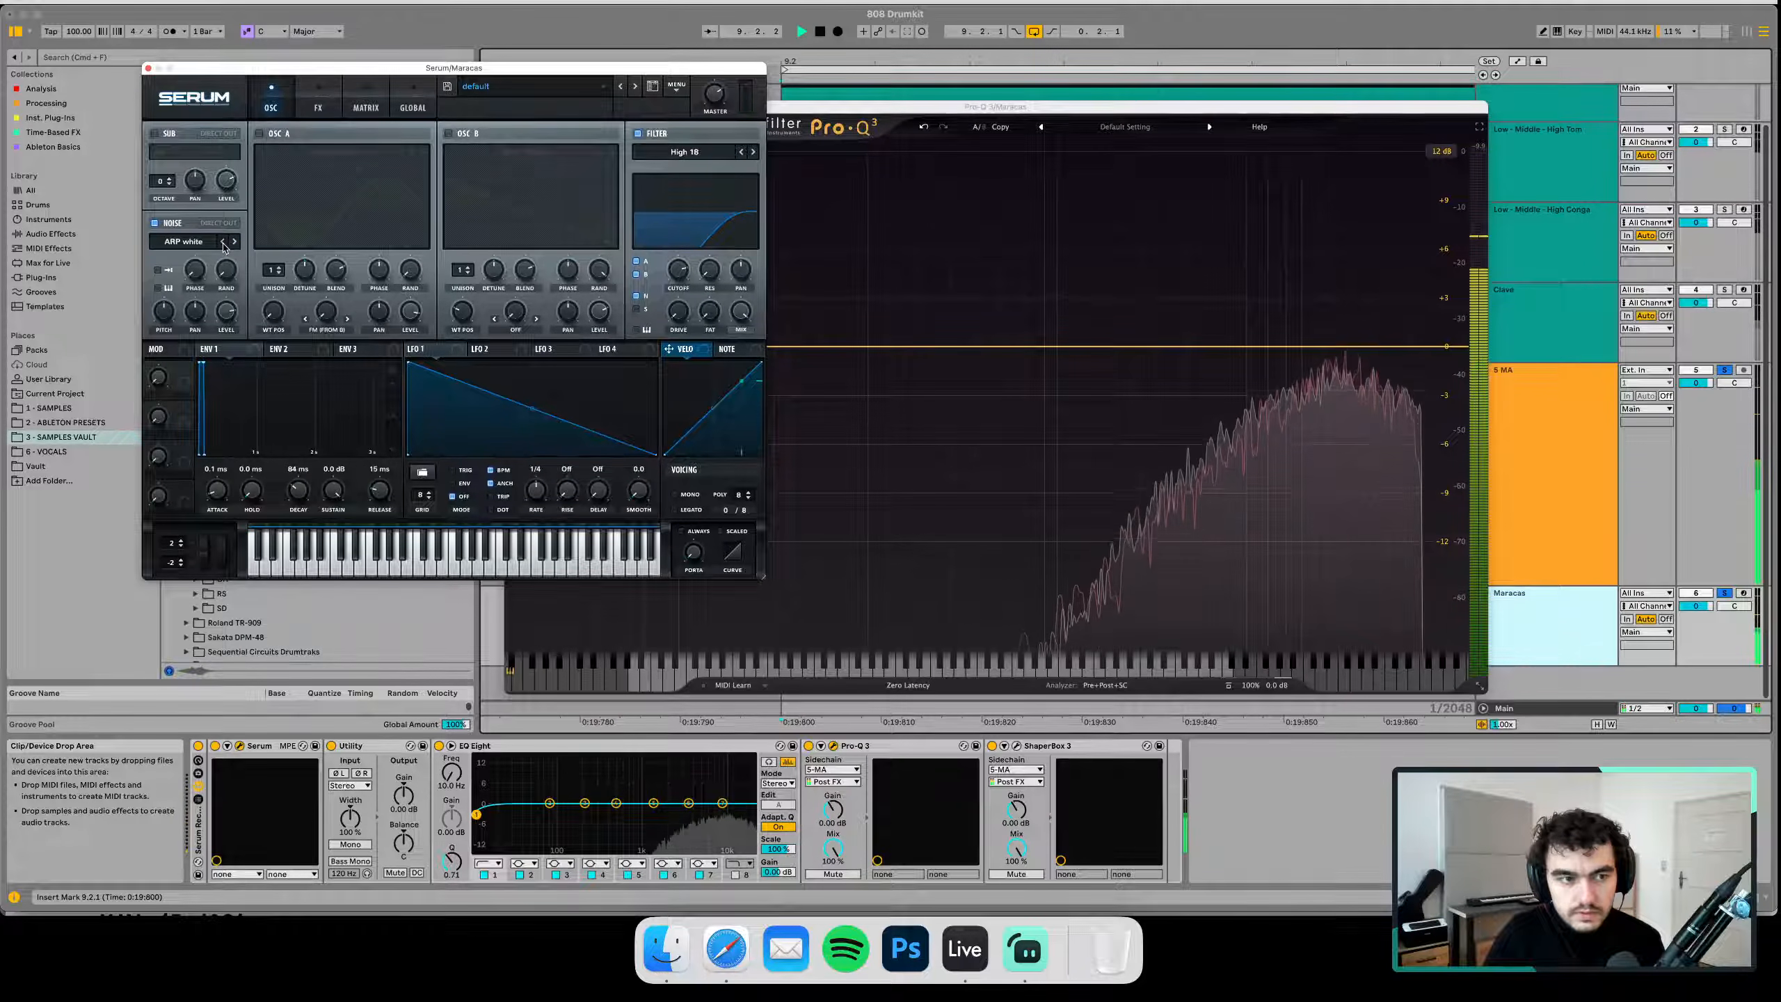
left_click(223, 242)
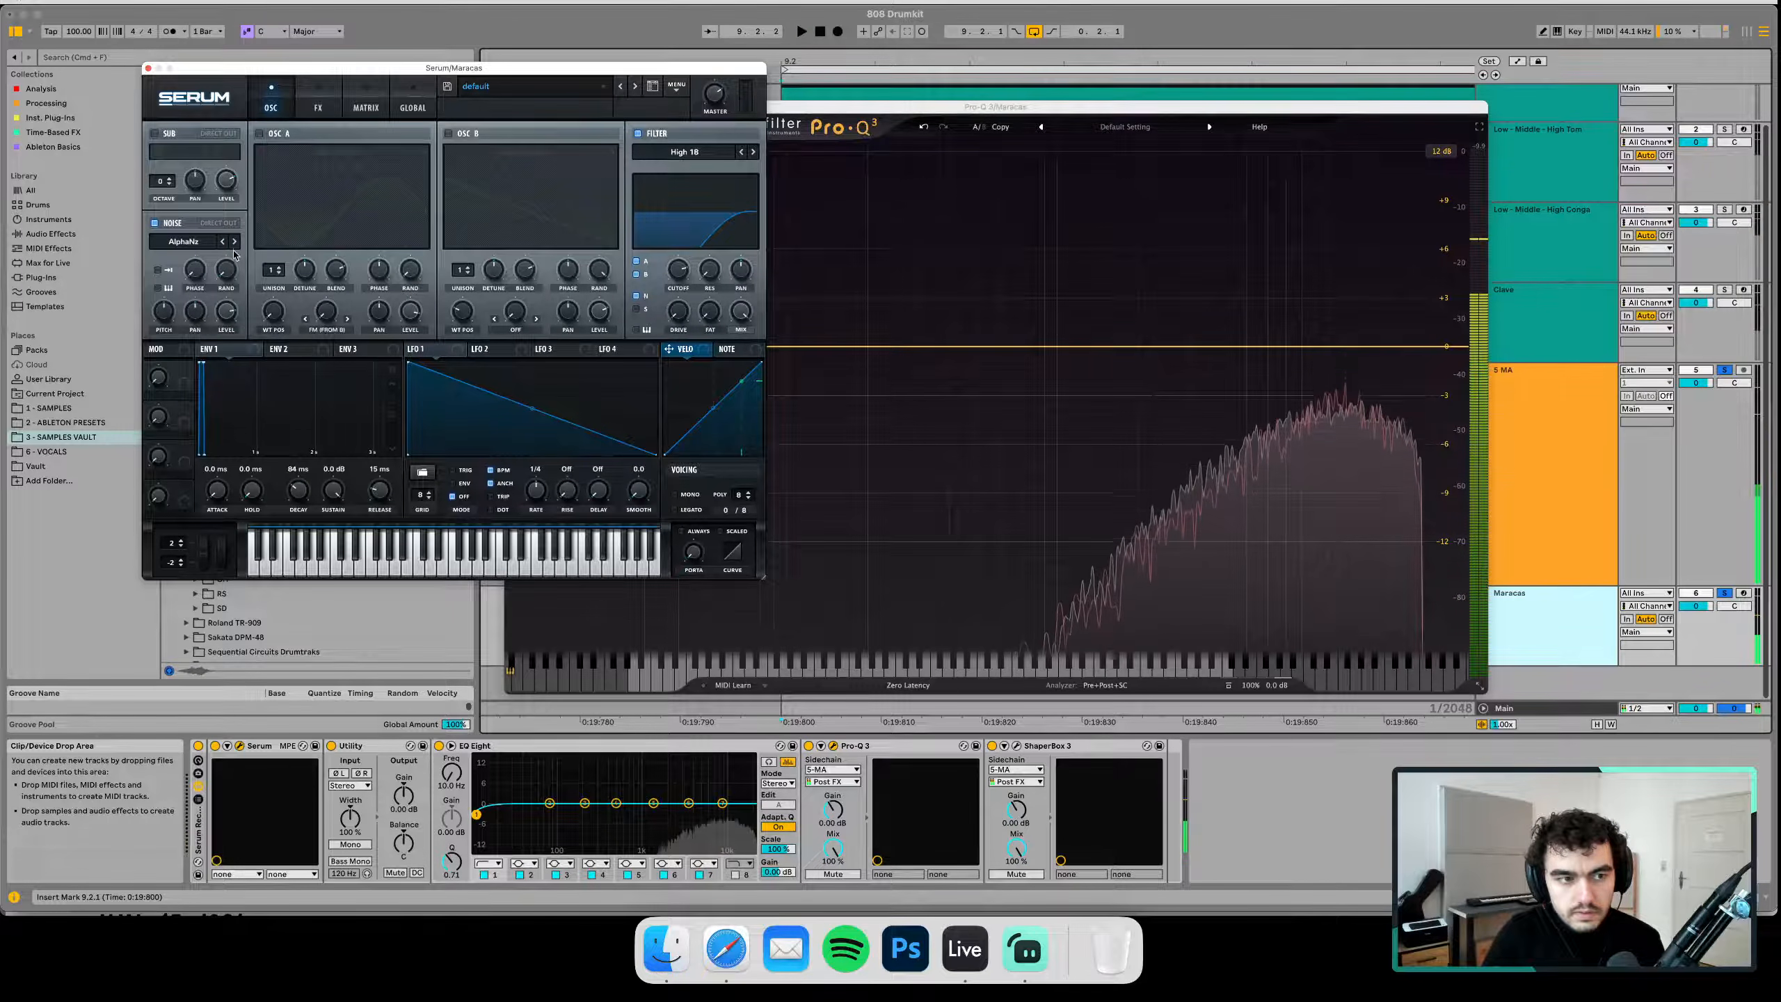
left_click(235, 242)
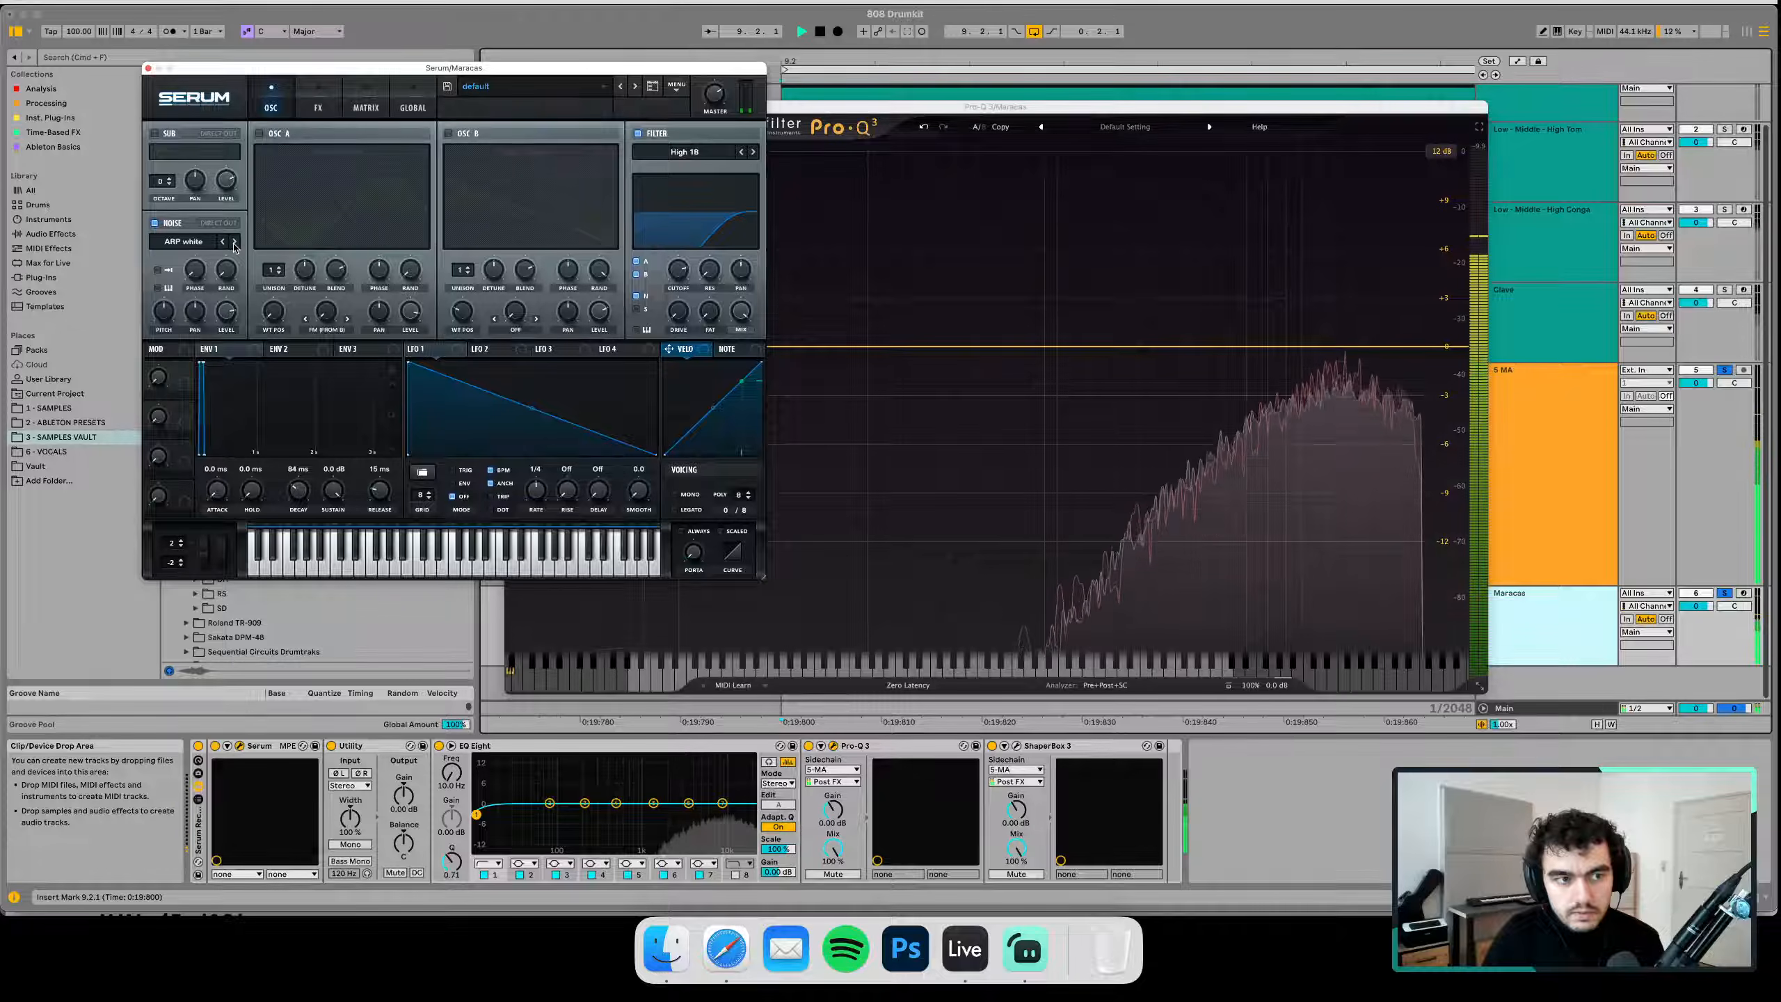
left_click(235, 242)
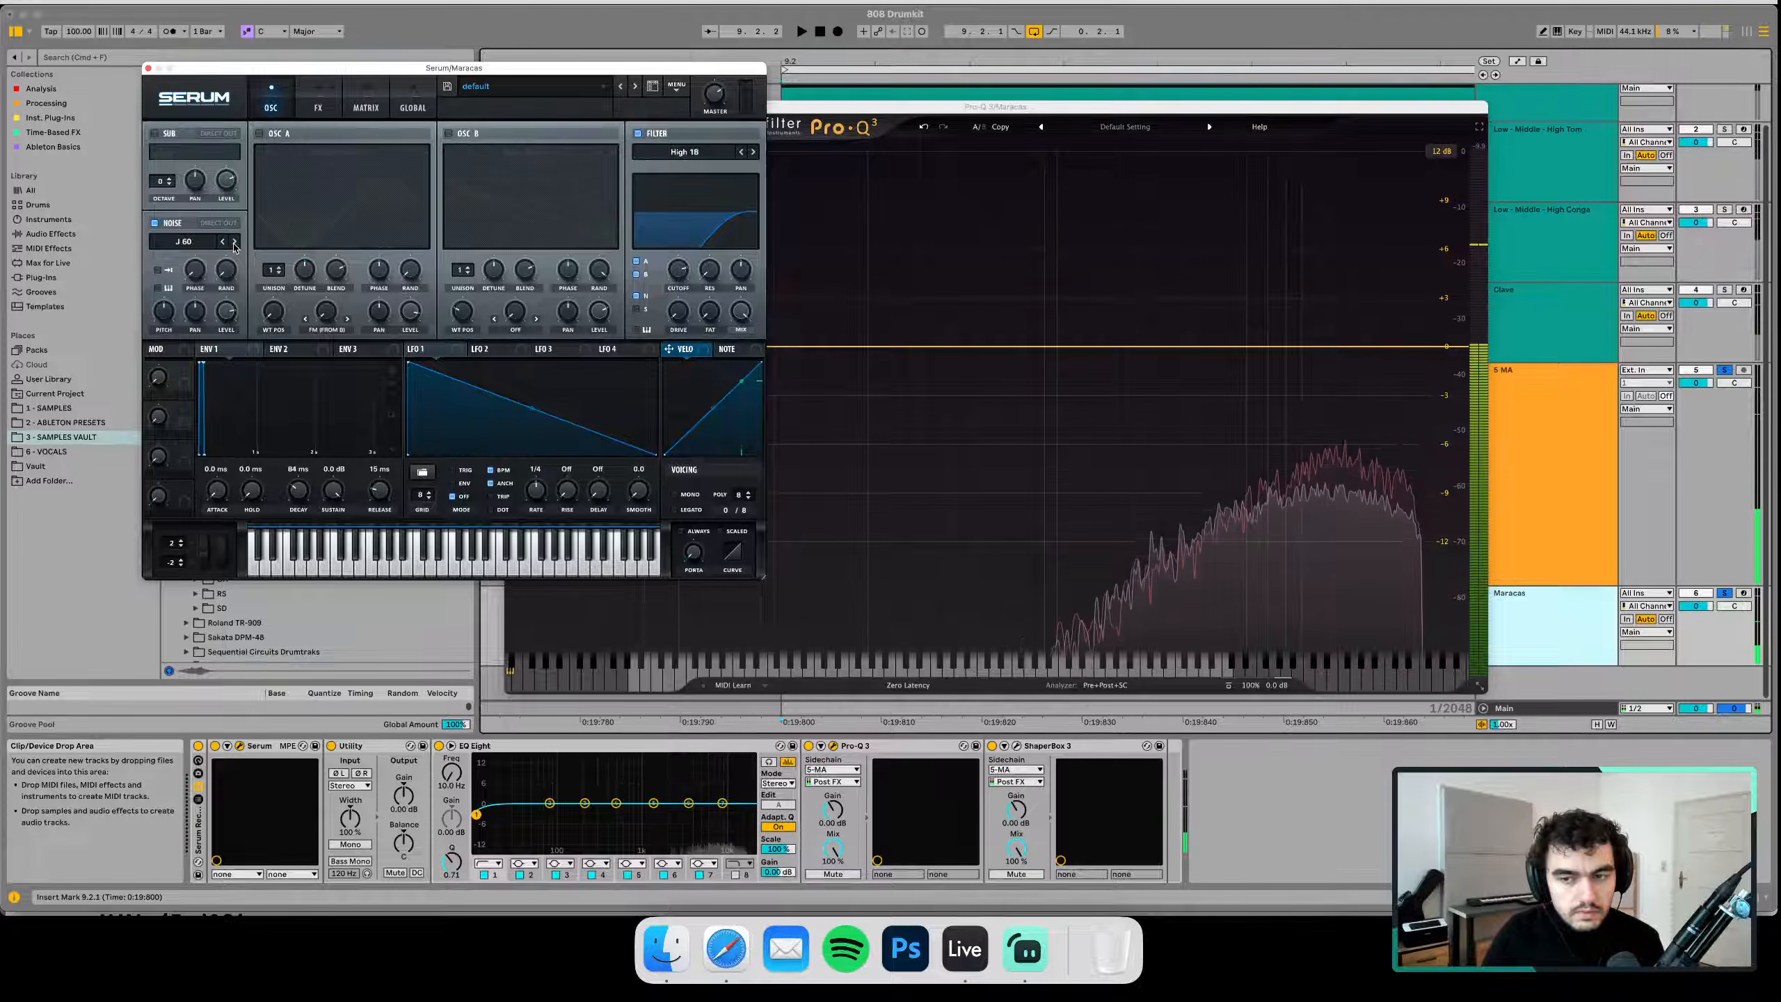
left_click(222, 241)
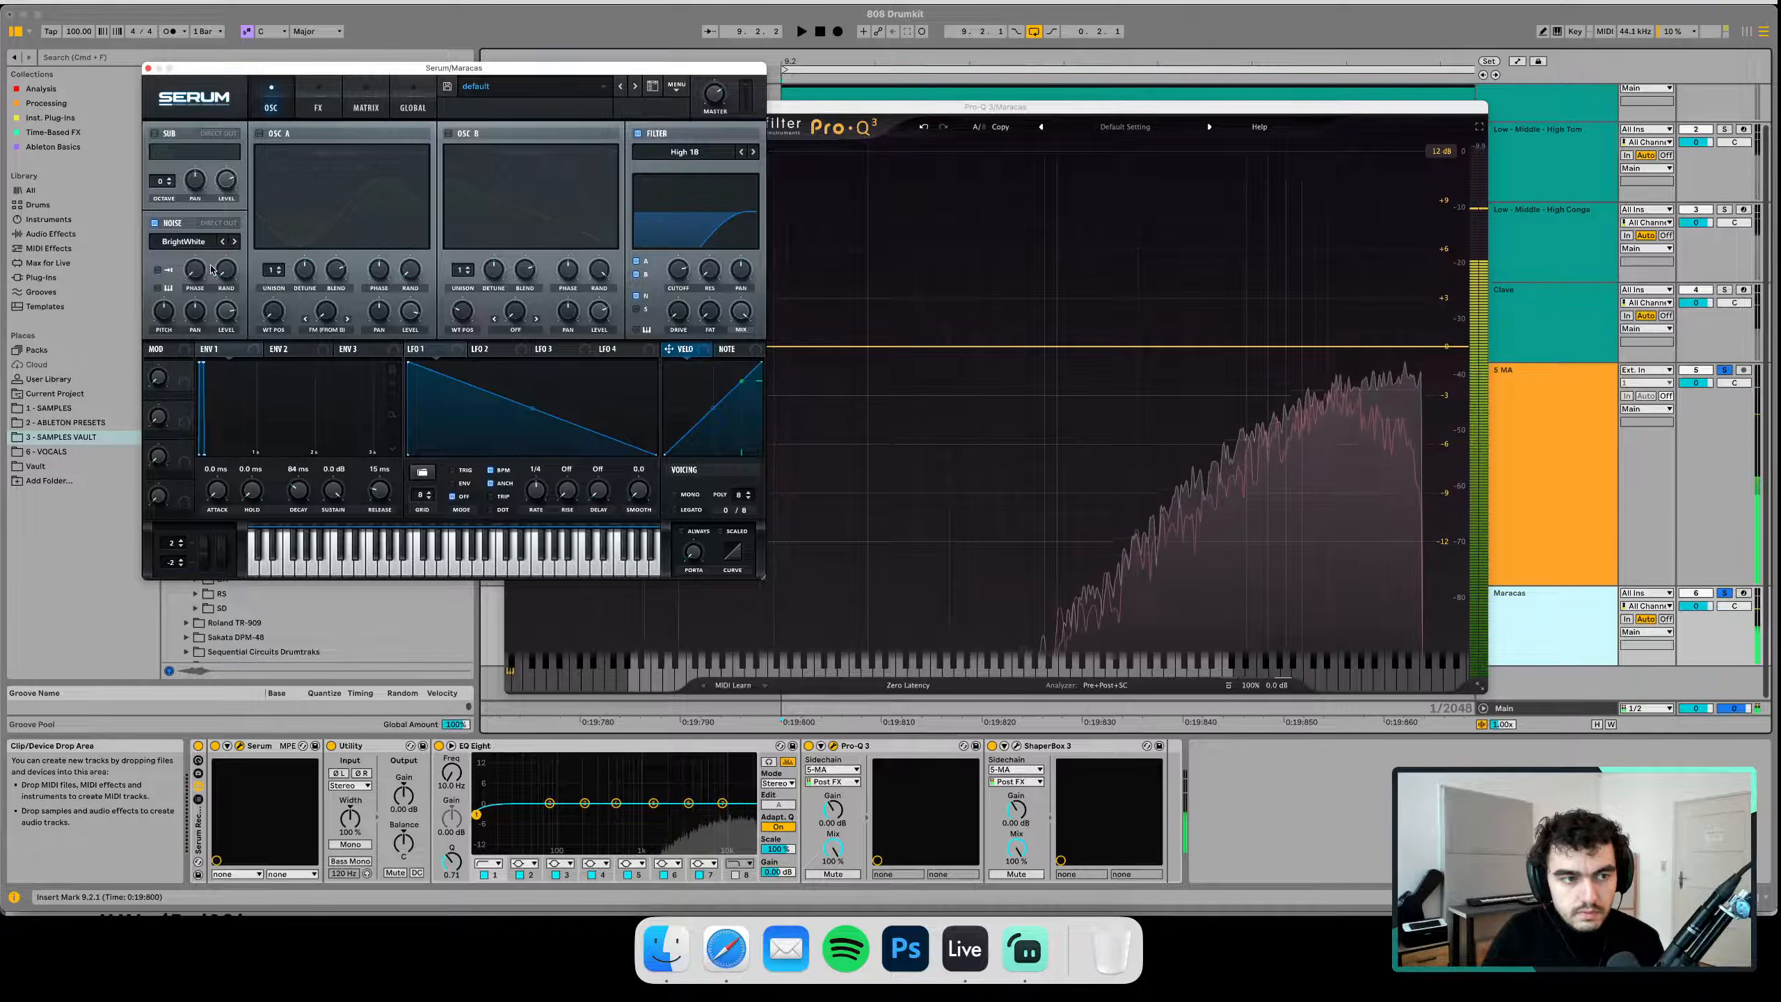
Adjust the noise phase to about 25% and set the noise type to AlphaNz from the default noises
left_click_drag(214, 272, 199, 217)
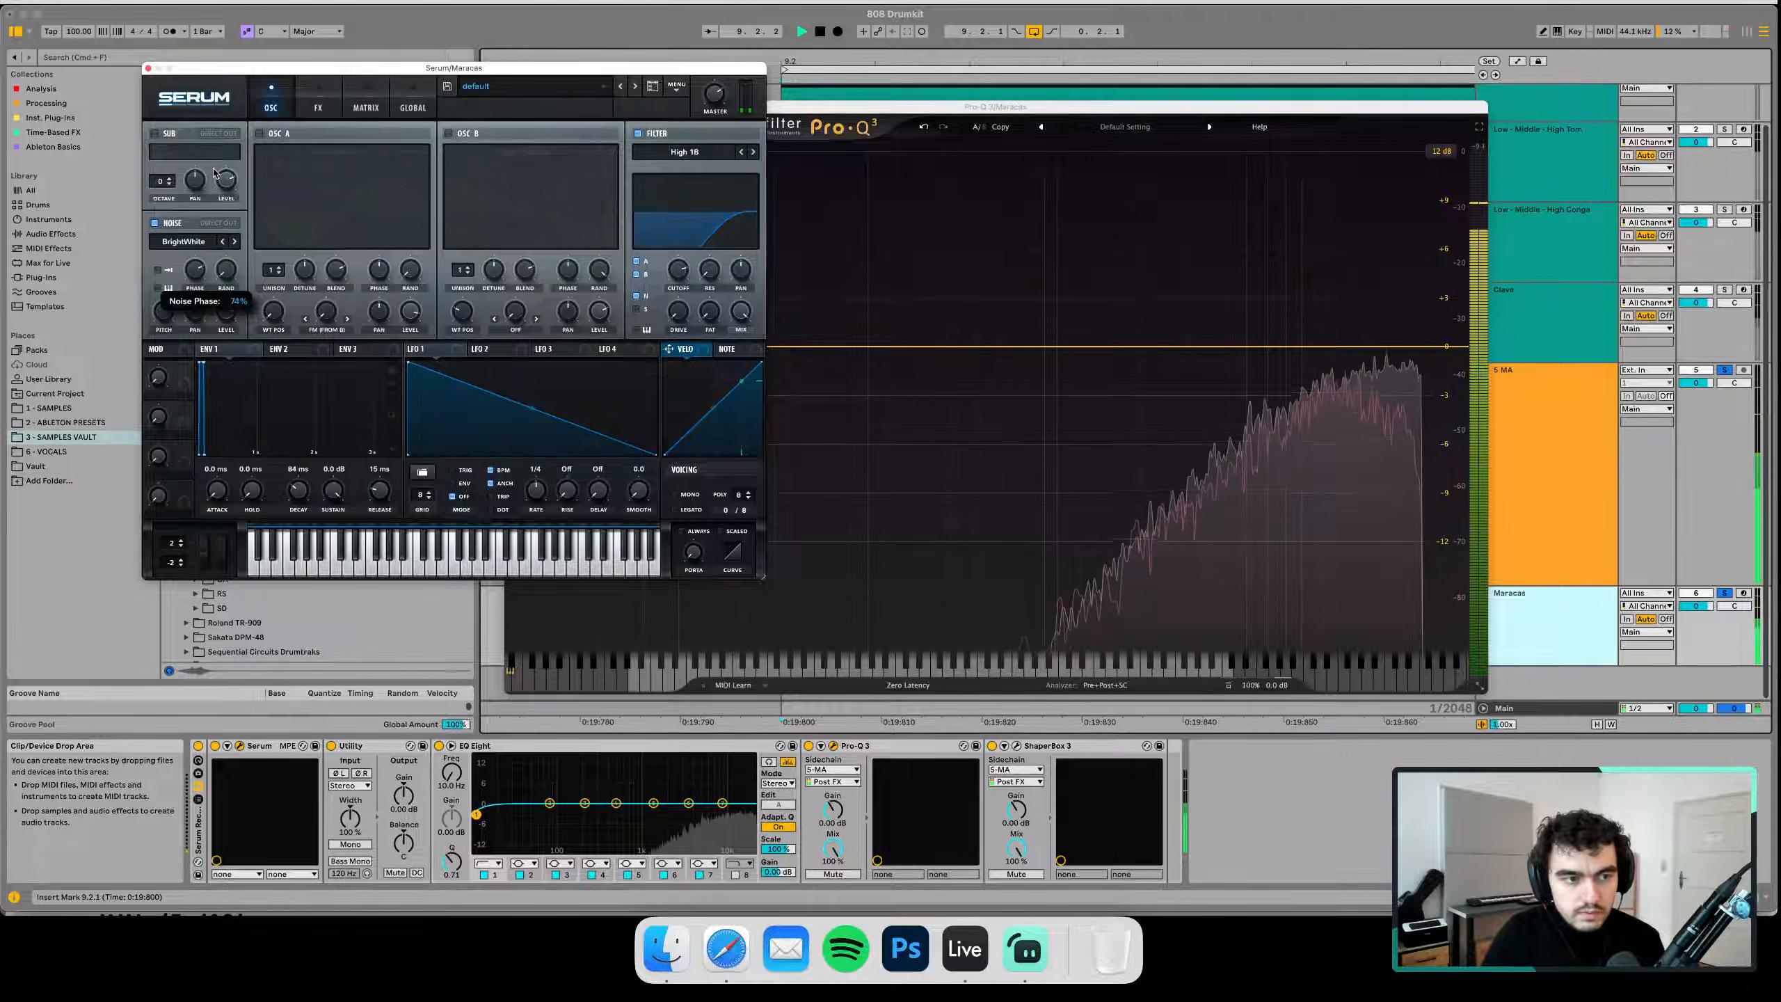
left_click_drag(225, 139, 193, 209)
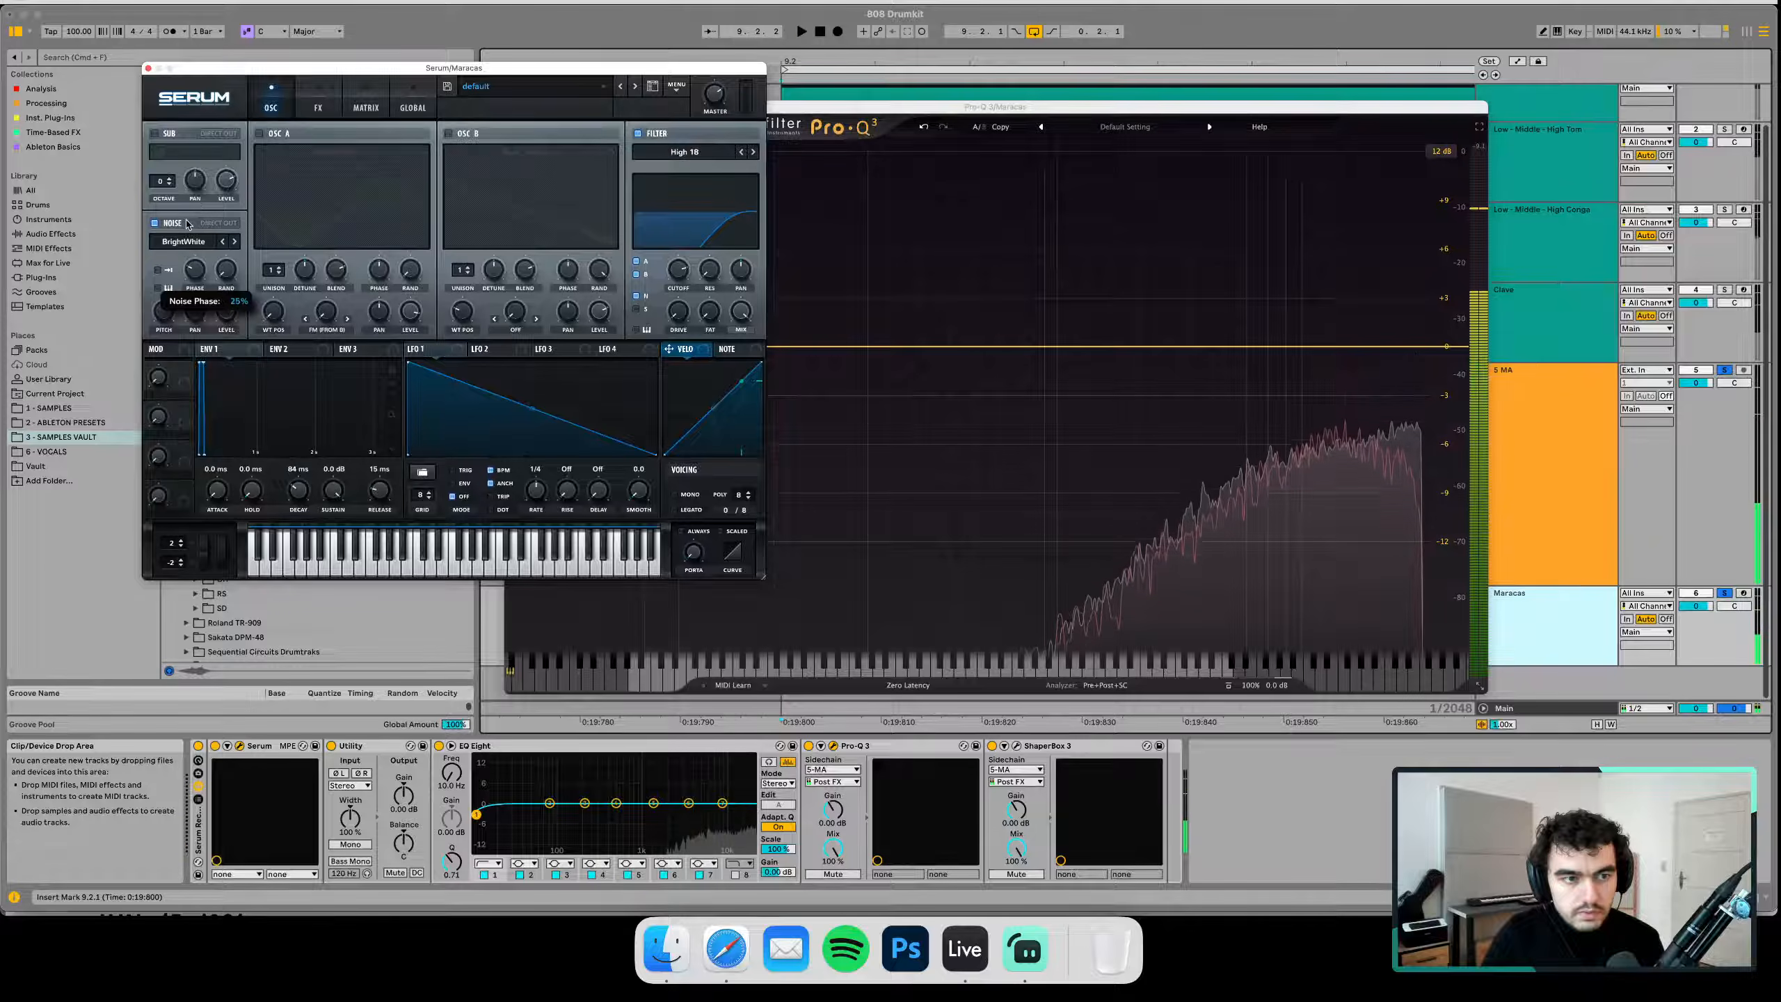
left_click(184, 241)
mouse_move(210, 260)
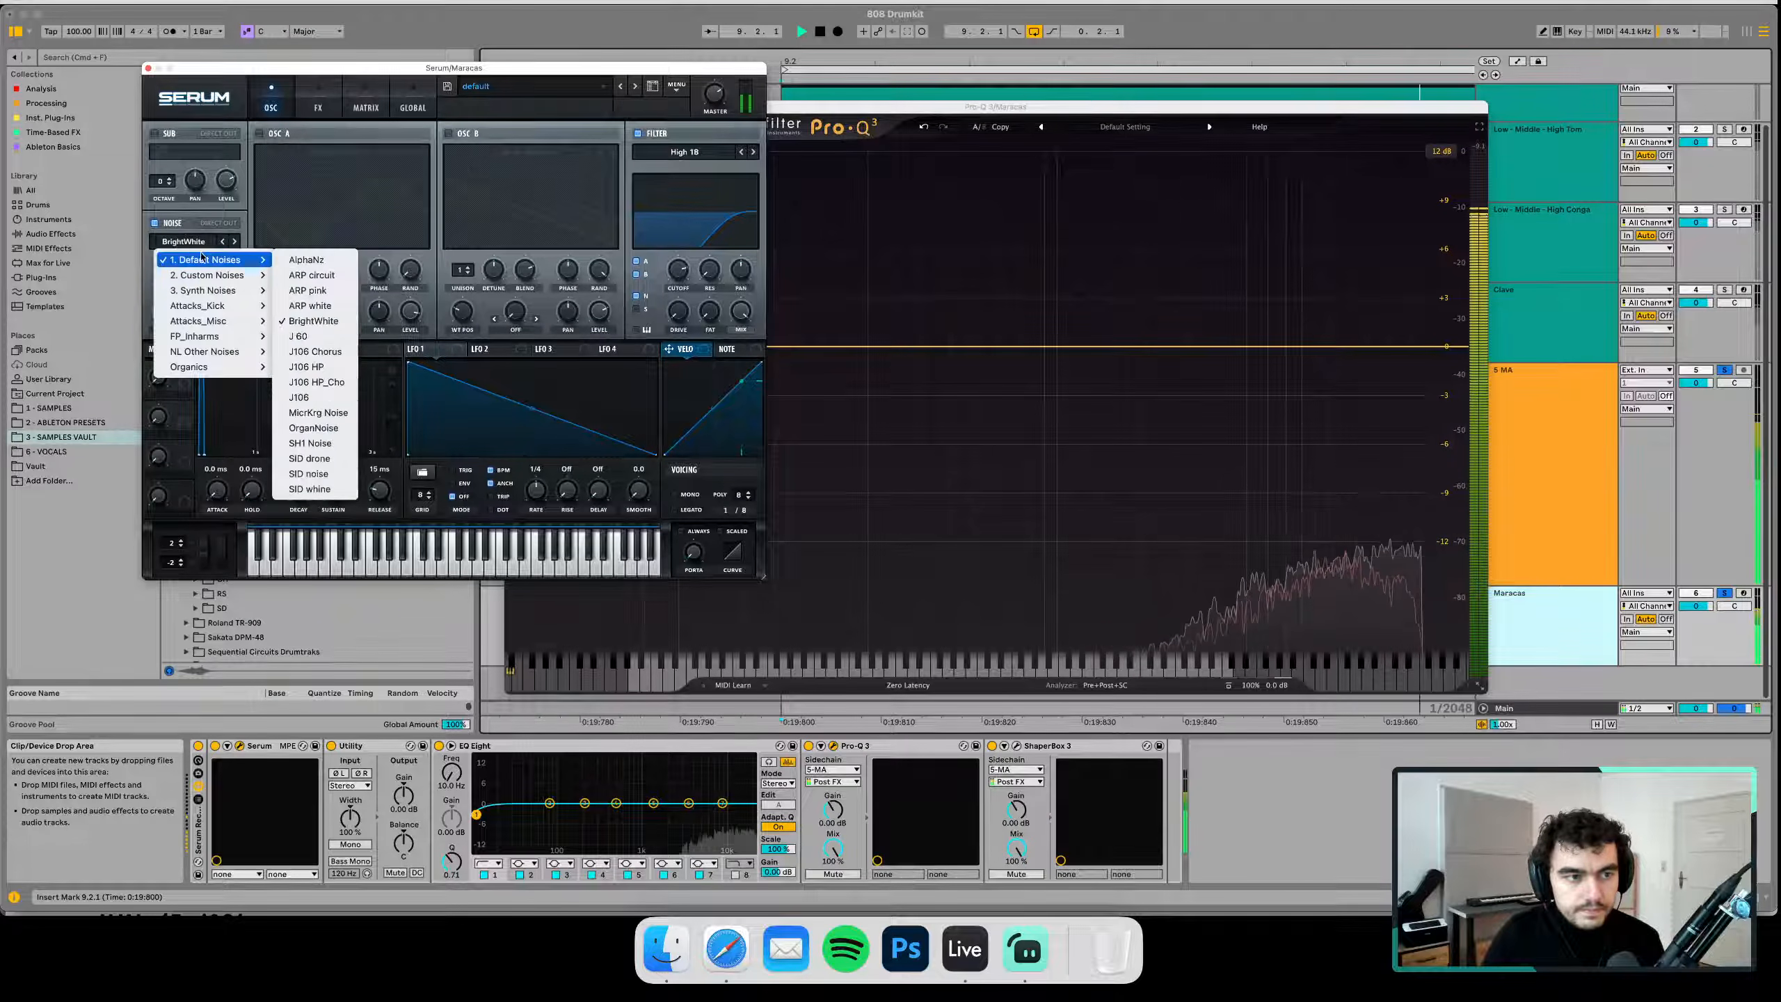
left_click(302, 259)
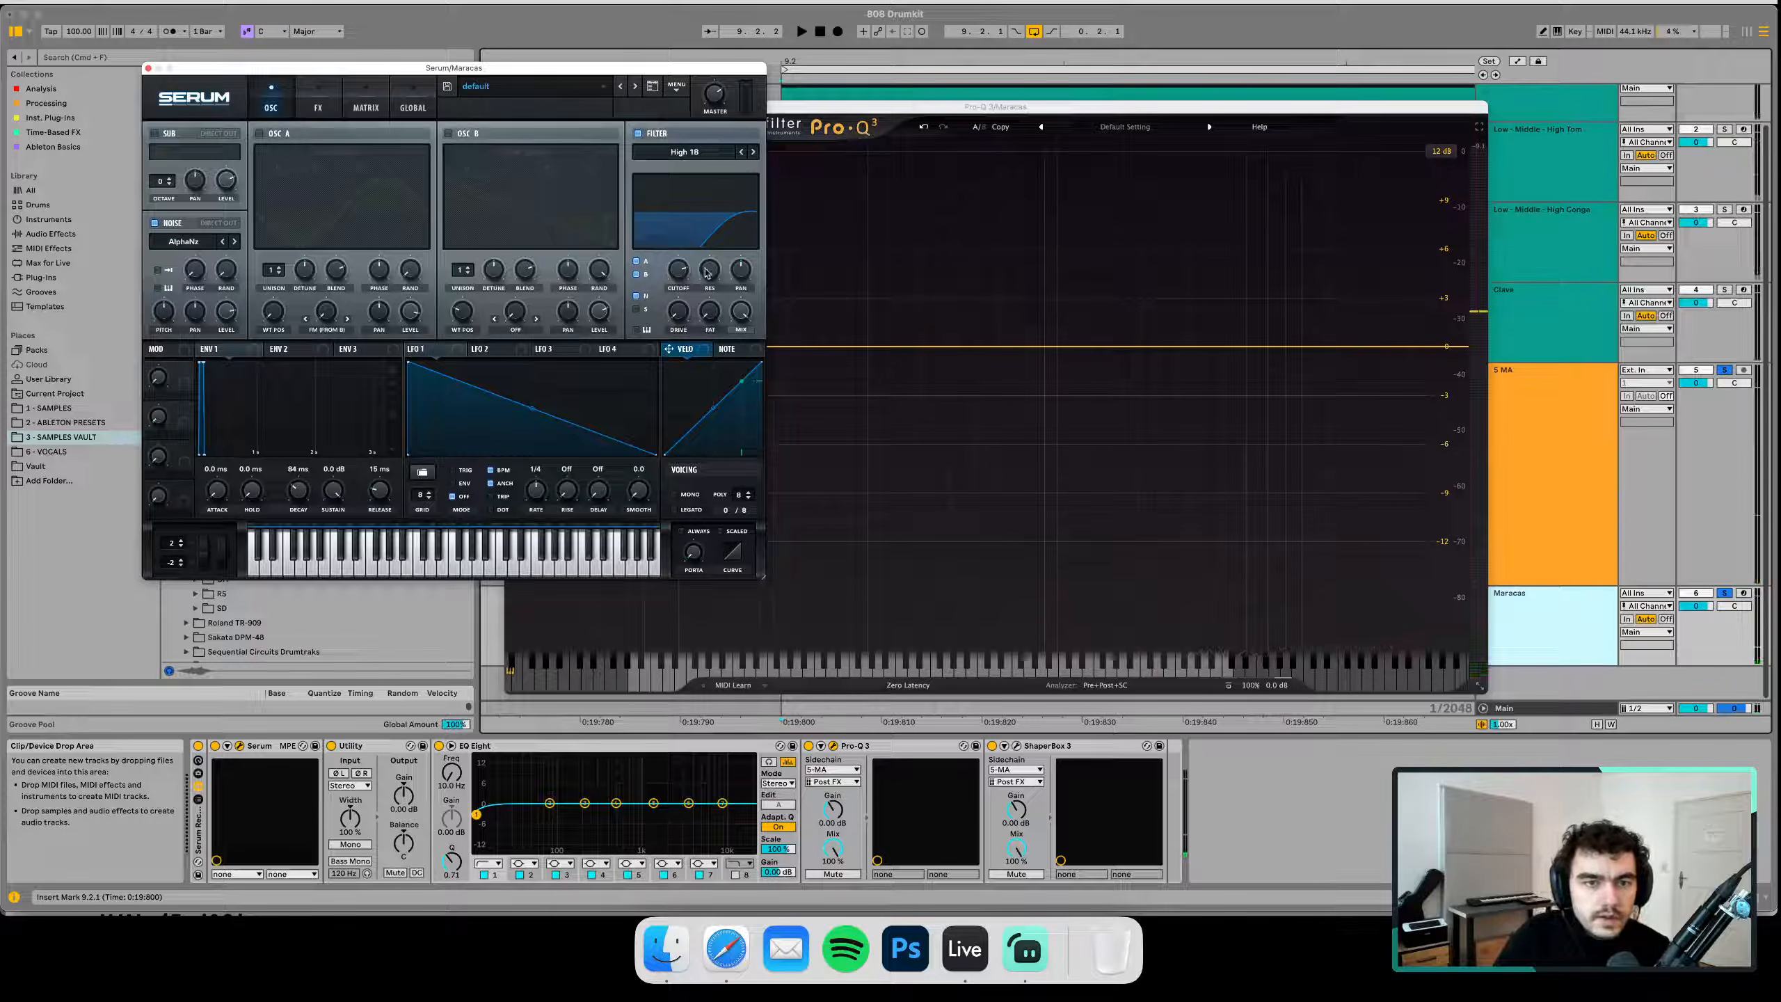
Set the filter resonance to about 7% and fine-tune the cutoff to about 5 kHz while the loop plays
left_click_drag(707, 273, 710, 267)
key("space")
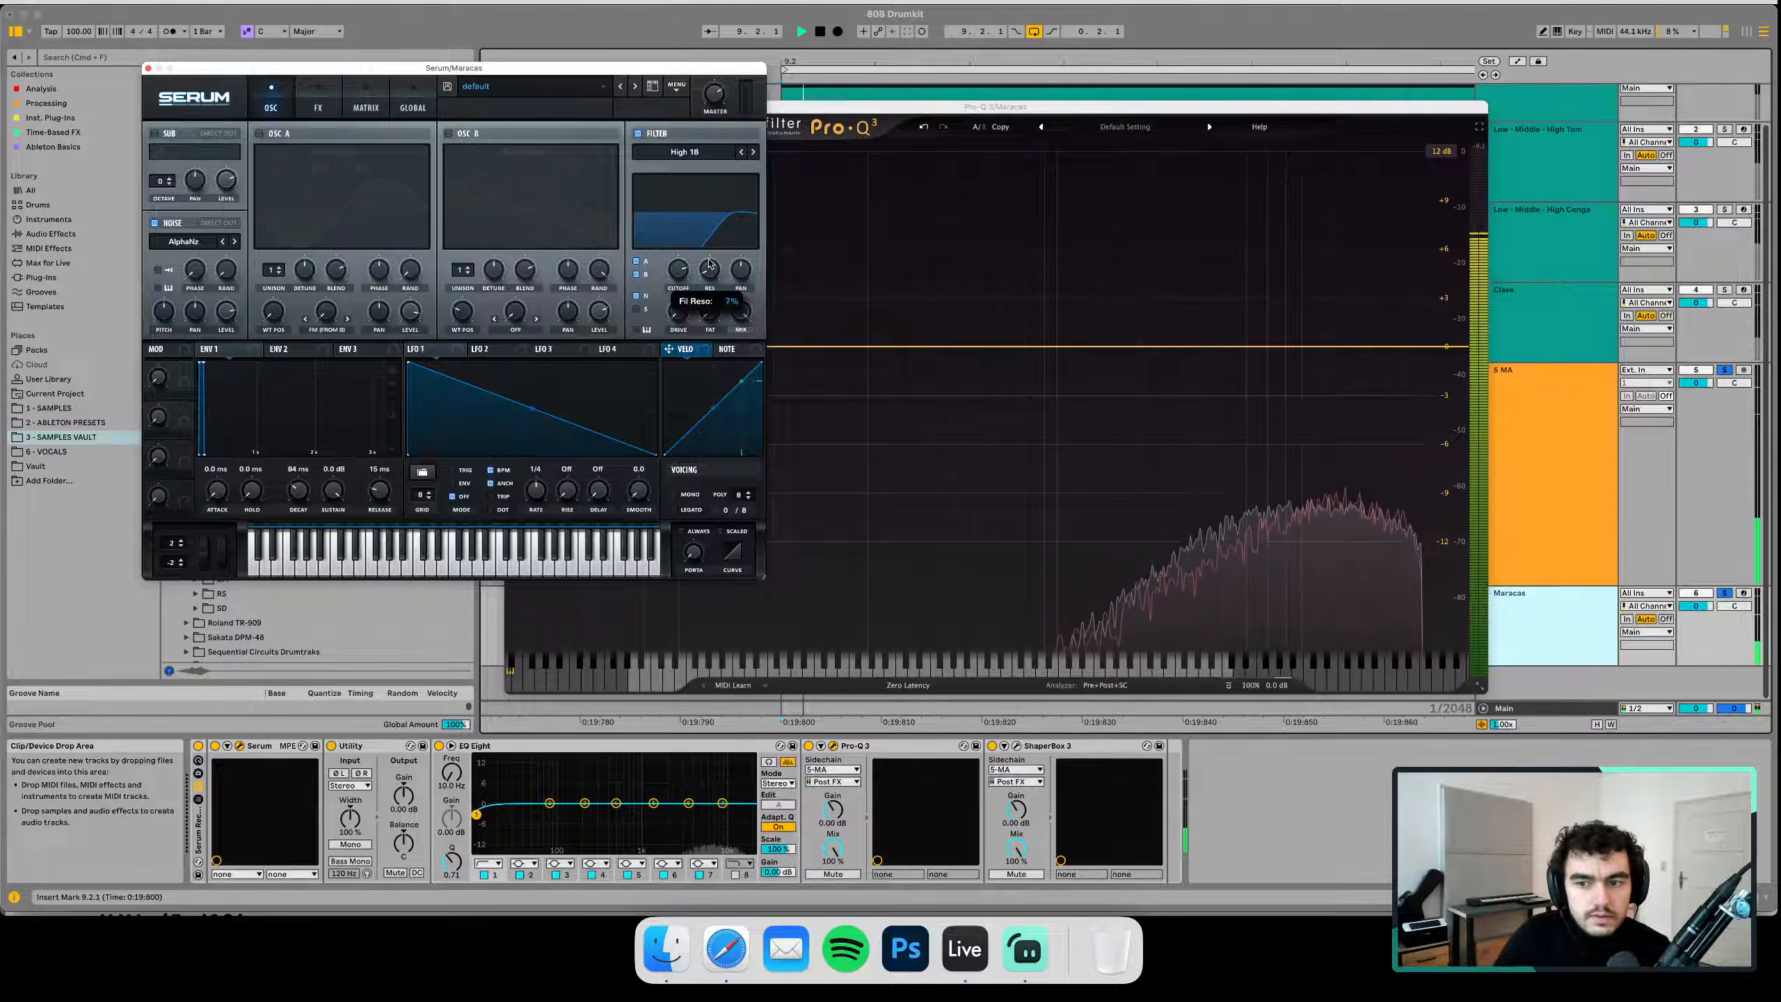
key("space")
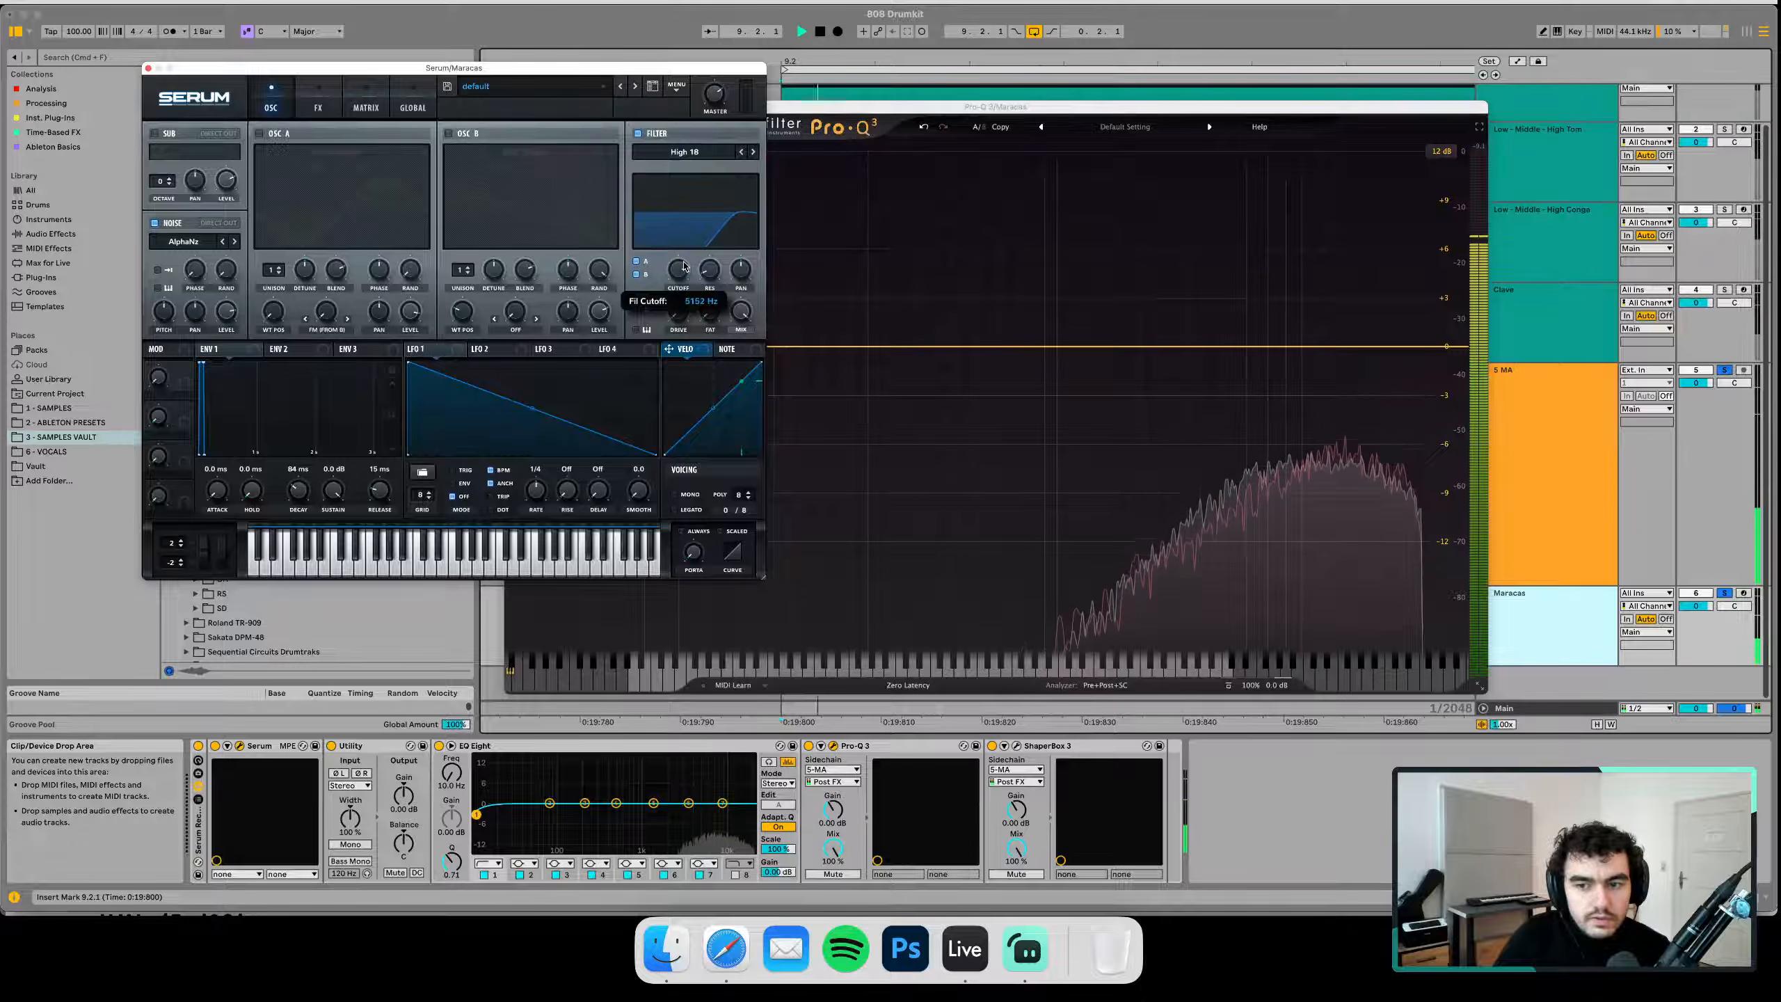
Try the High 24 filter type against the sample's spectrum, and change the filter to High 12
left_click(754, 152)
key("space")
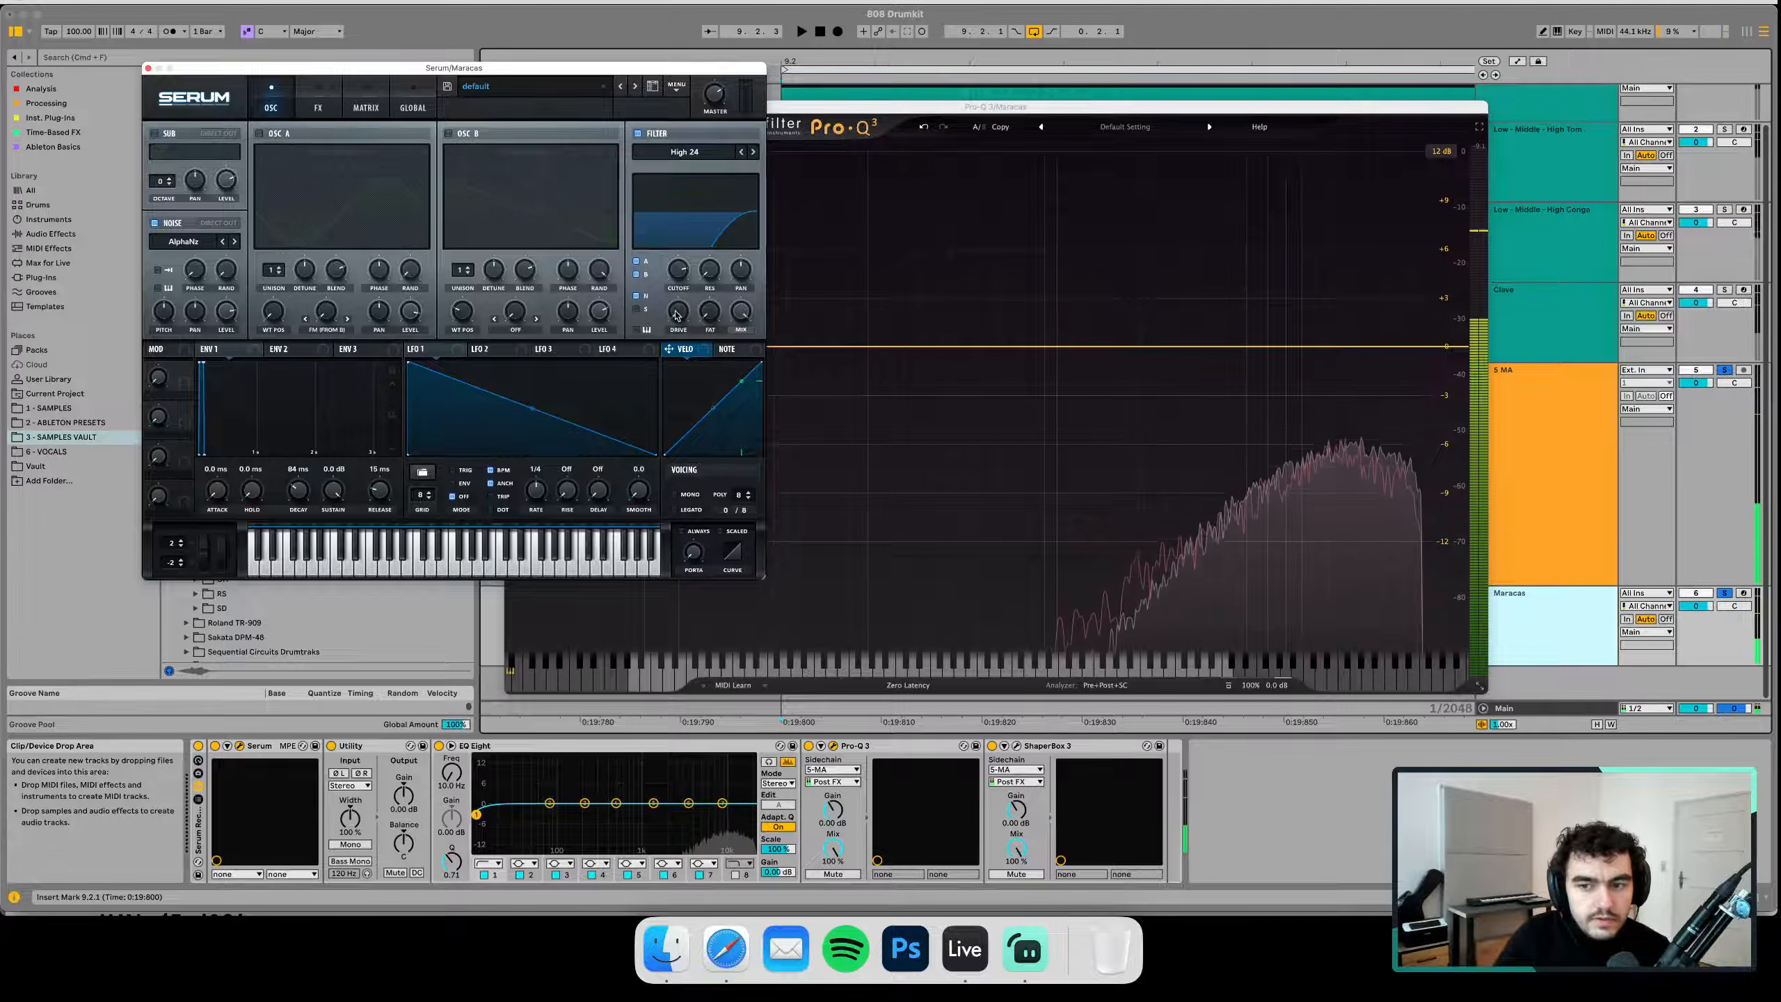
left_click(740, 152)
left_click(740, 153)
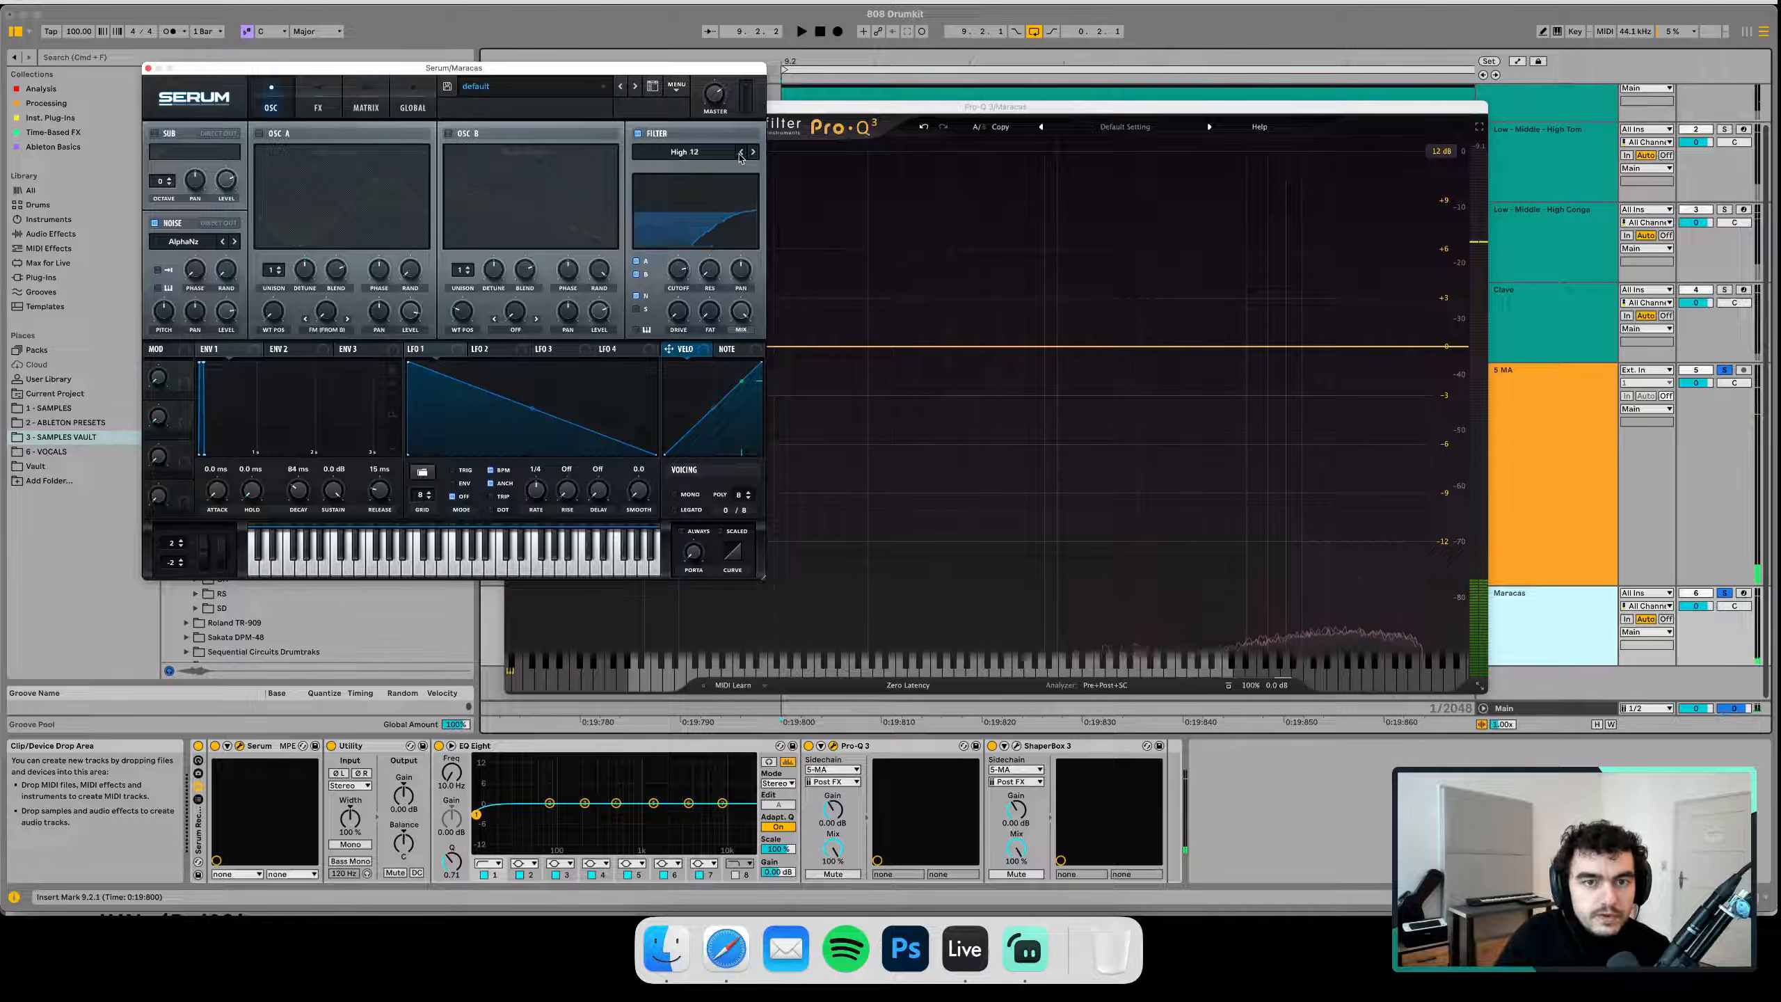
Raise the High 12 filter's cutoff to about 7.3 kHz while comparing its spectrum with the sample's during playback
left_click_drag(670, 276, 715, 261)
key("space")
key("space")
key("space")
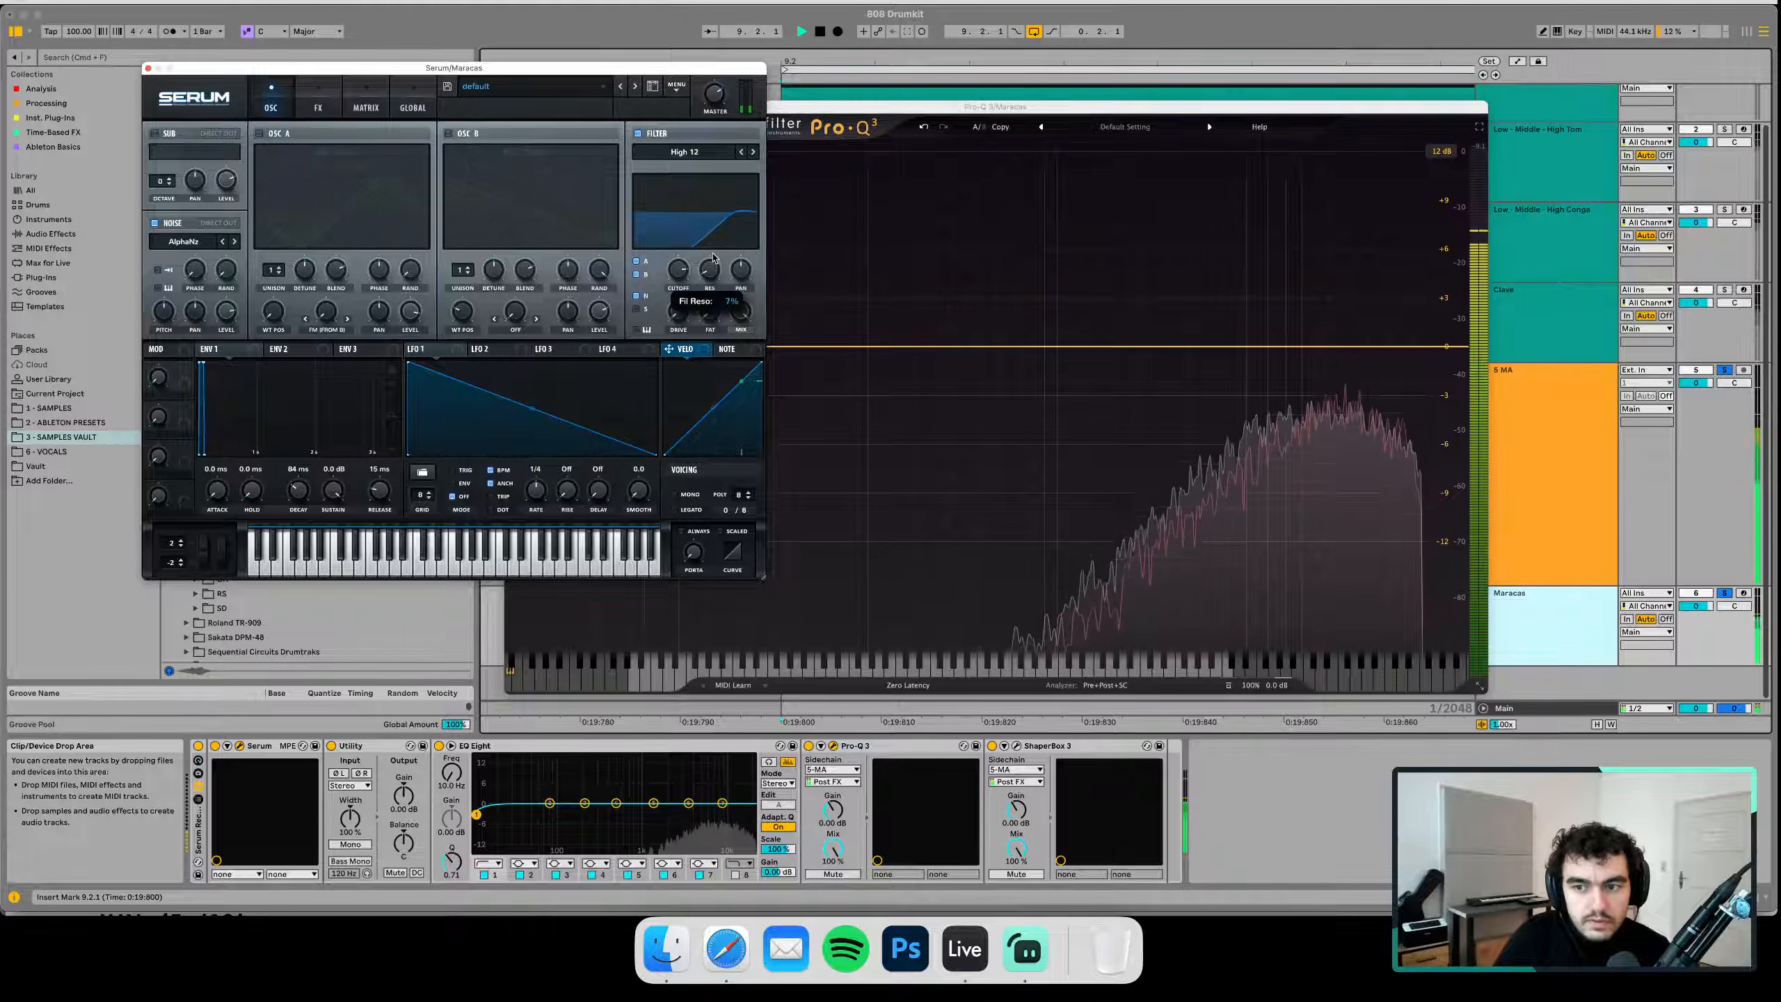
left_click_drag(685, 280, 686, 273)
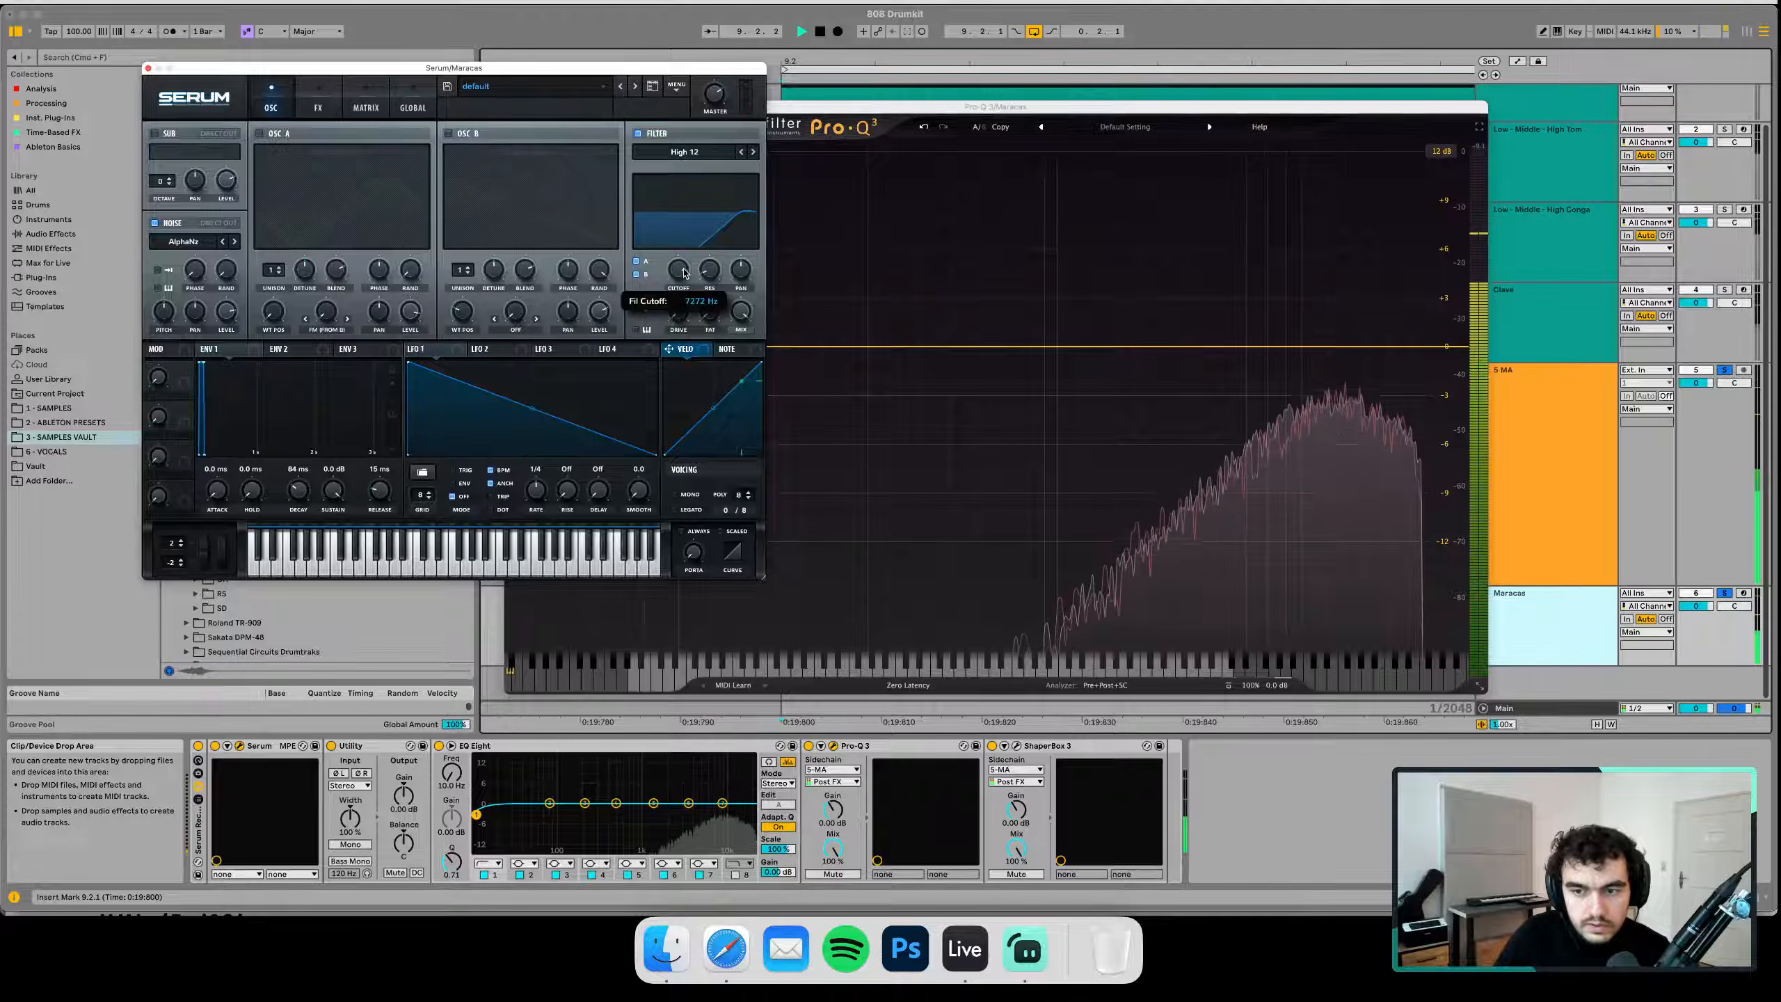
key("space")
key("space")
key("space")
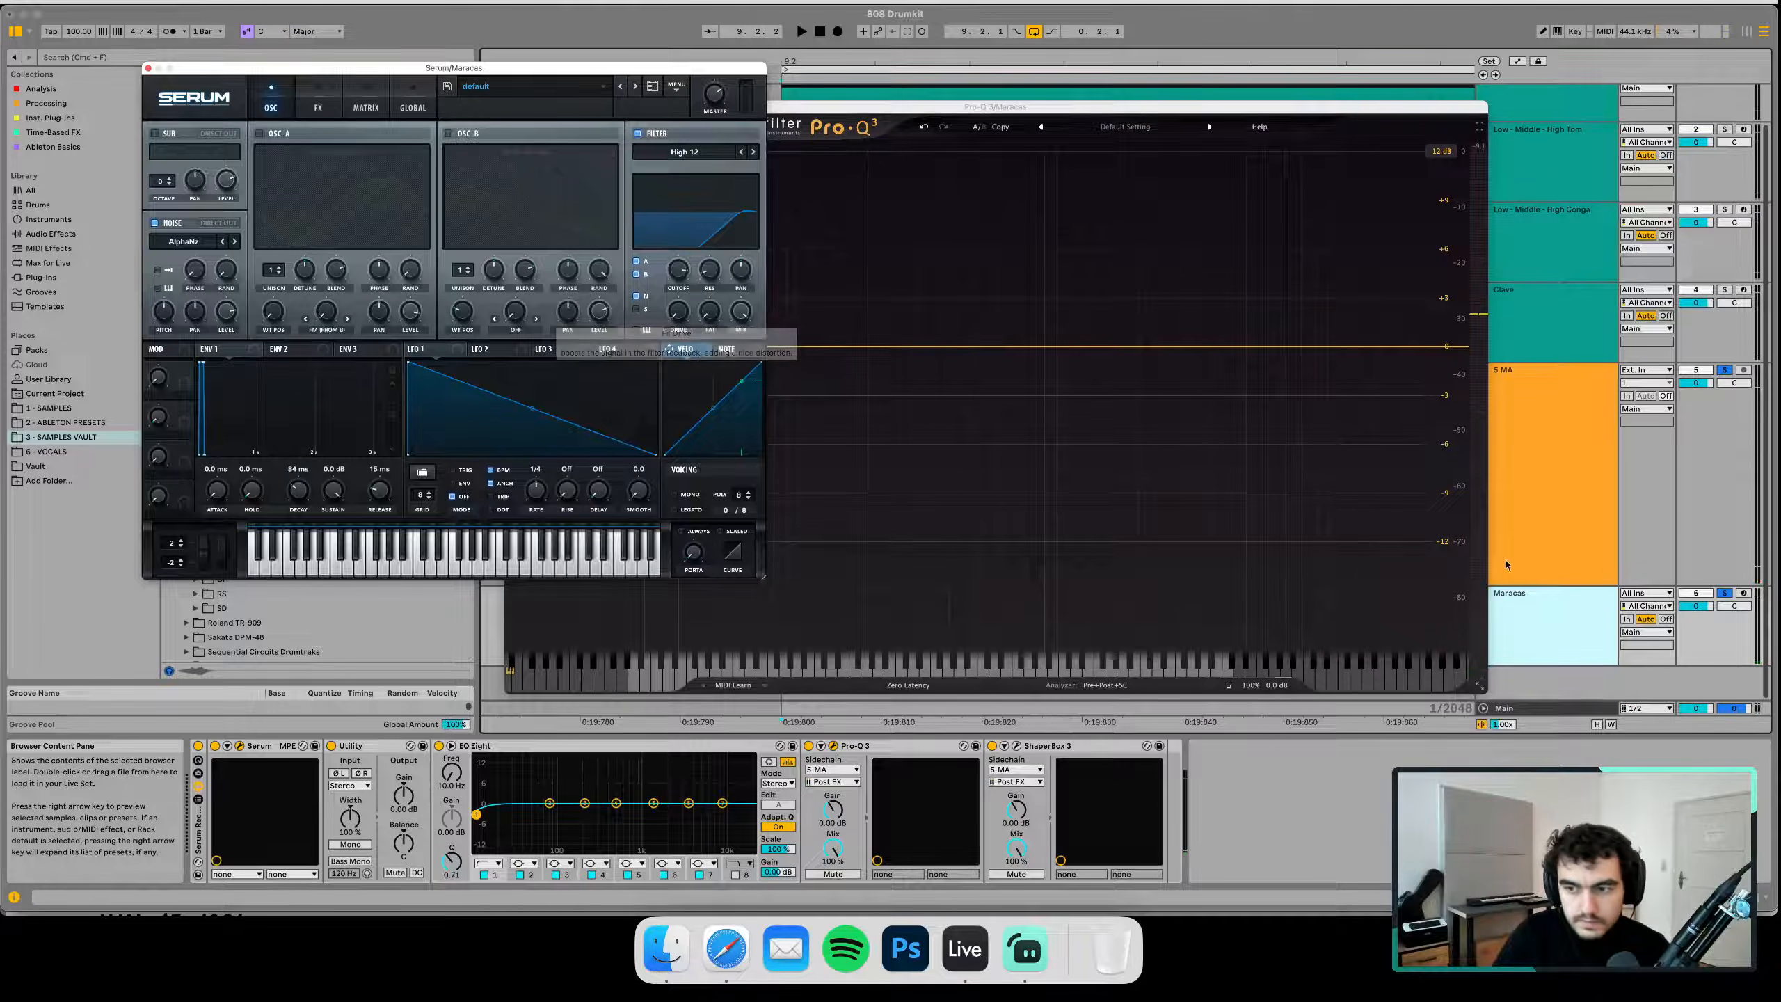
Select the Maracas track and set Envelope 1's sustain to its minimum and attack to 42 ms
left_click(1571, 627)
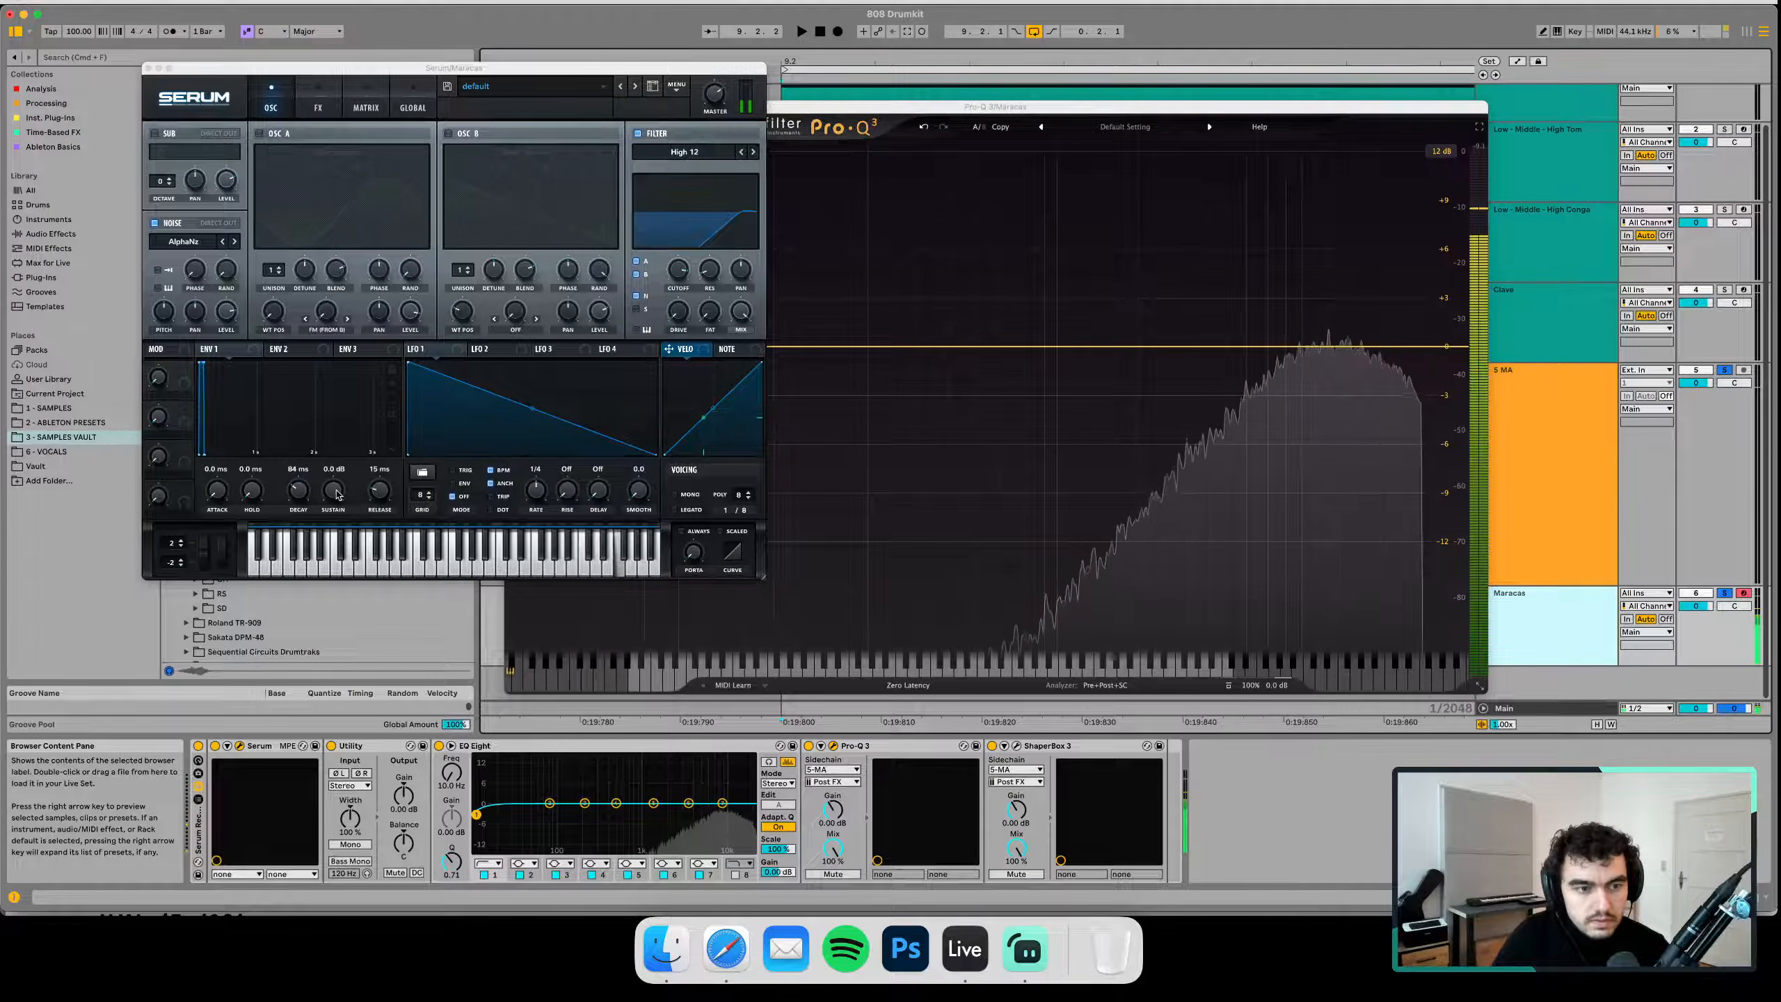
left_click_drag(335, 491, 336, 554)
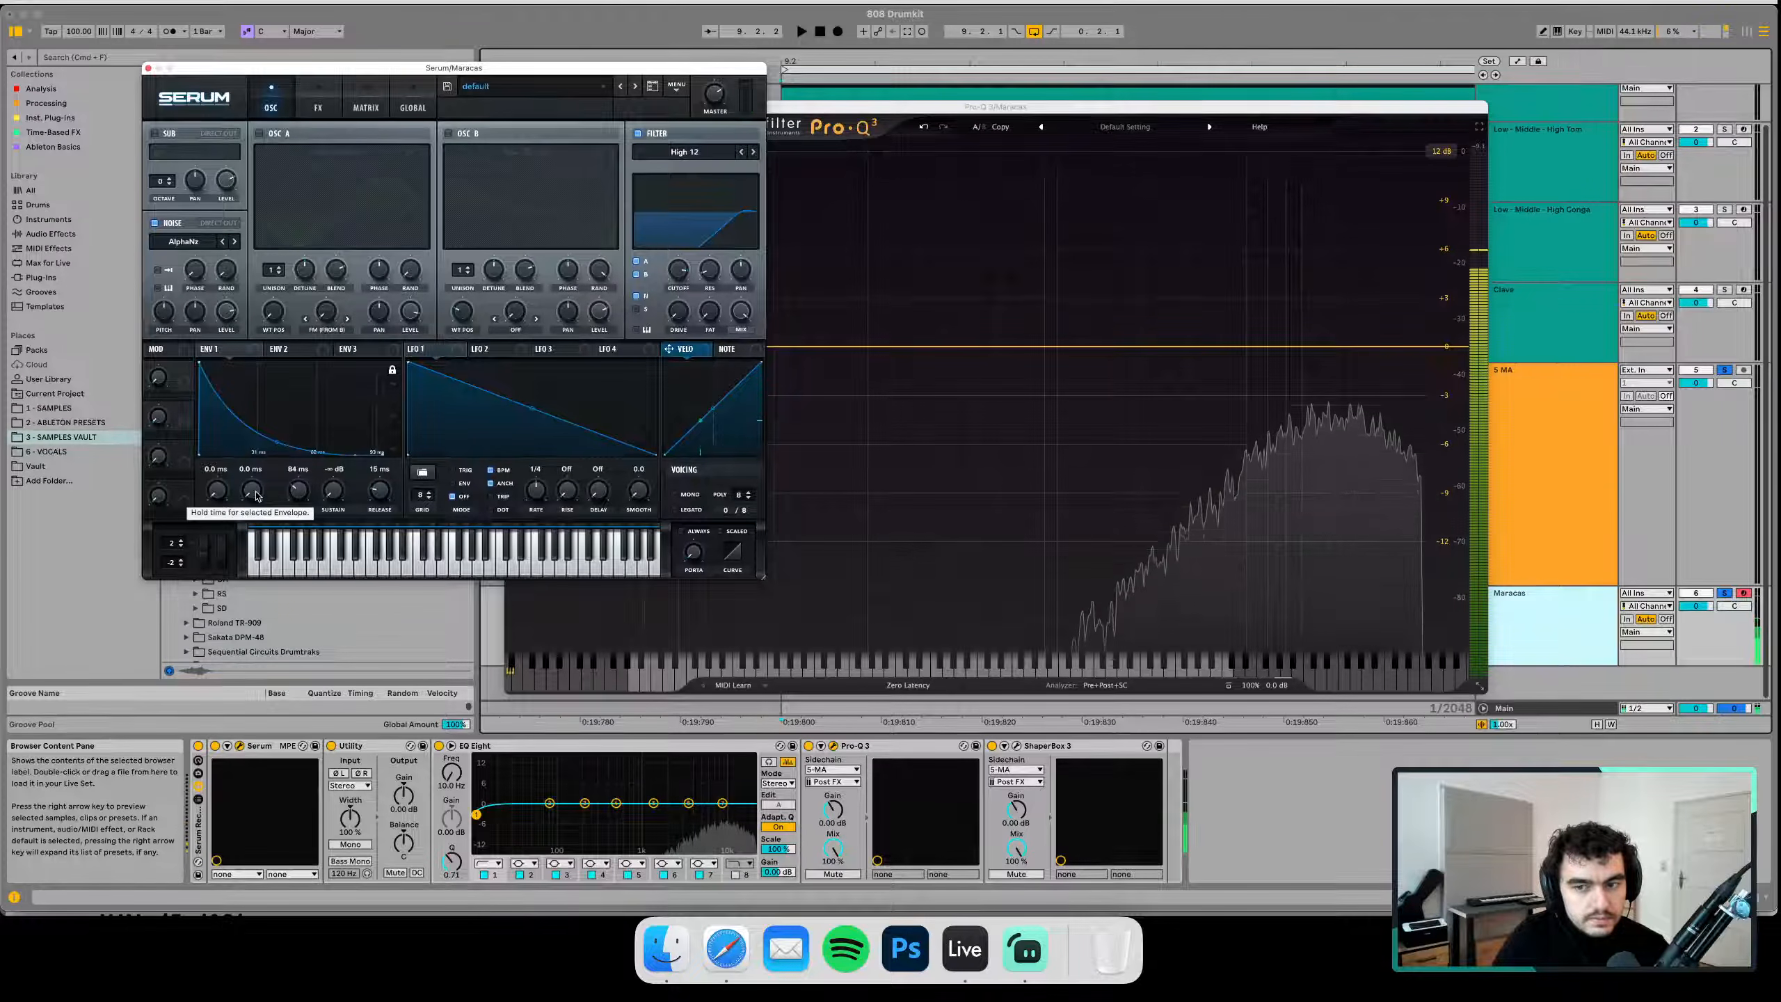
left_click_drag(219, 489, 219, 455)
Open the ShaperBox 3 scope on the Maracas track and play the loop to compare the waveforms
left_click(1016, 745)
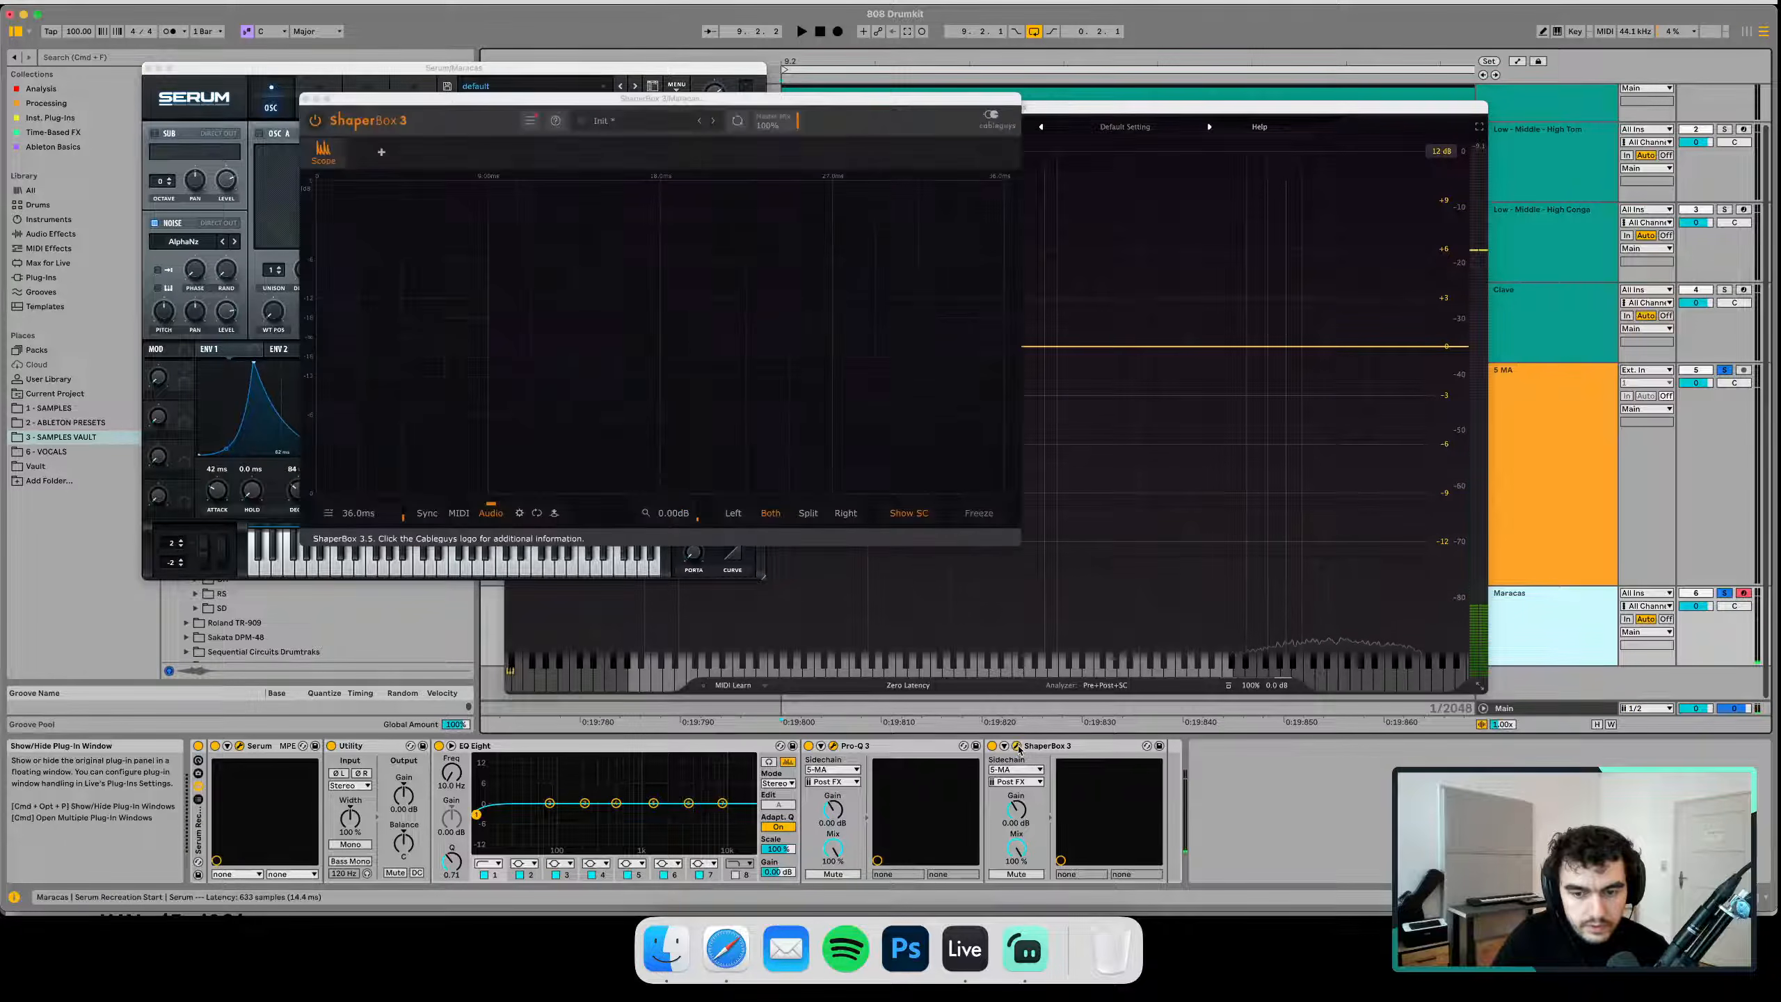
key("space")
key("space")
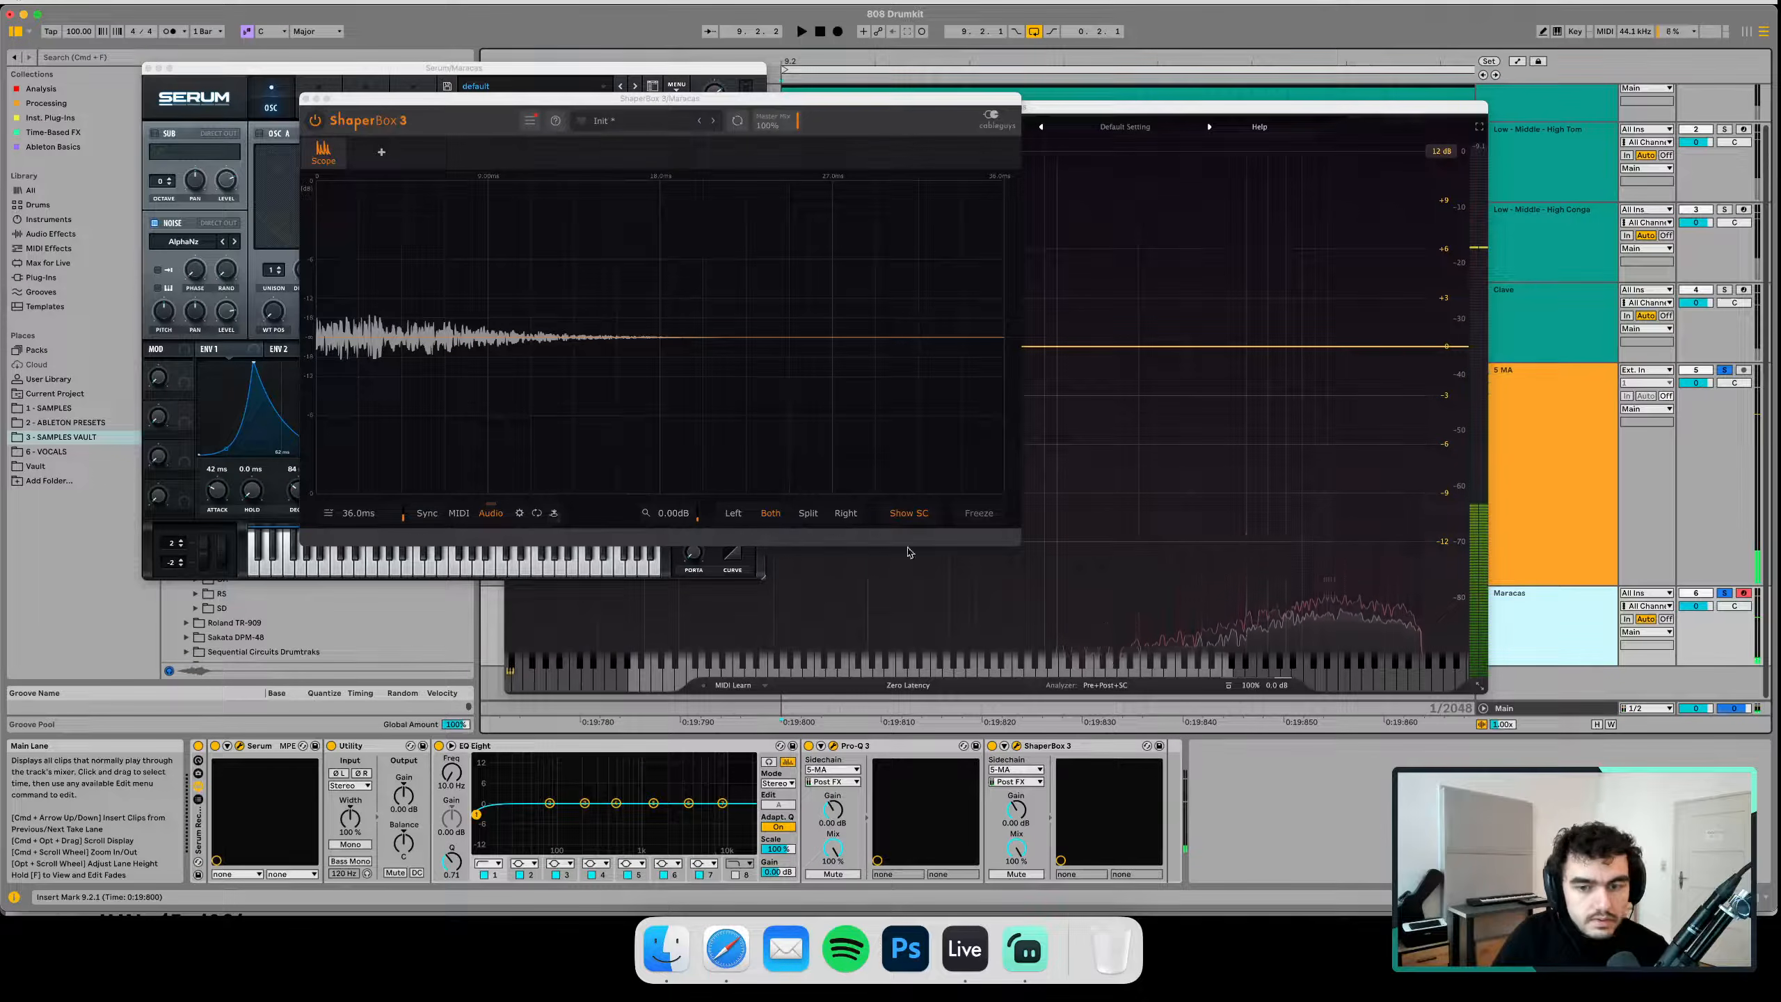
key("space")
key("space")
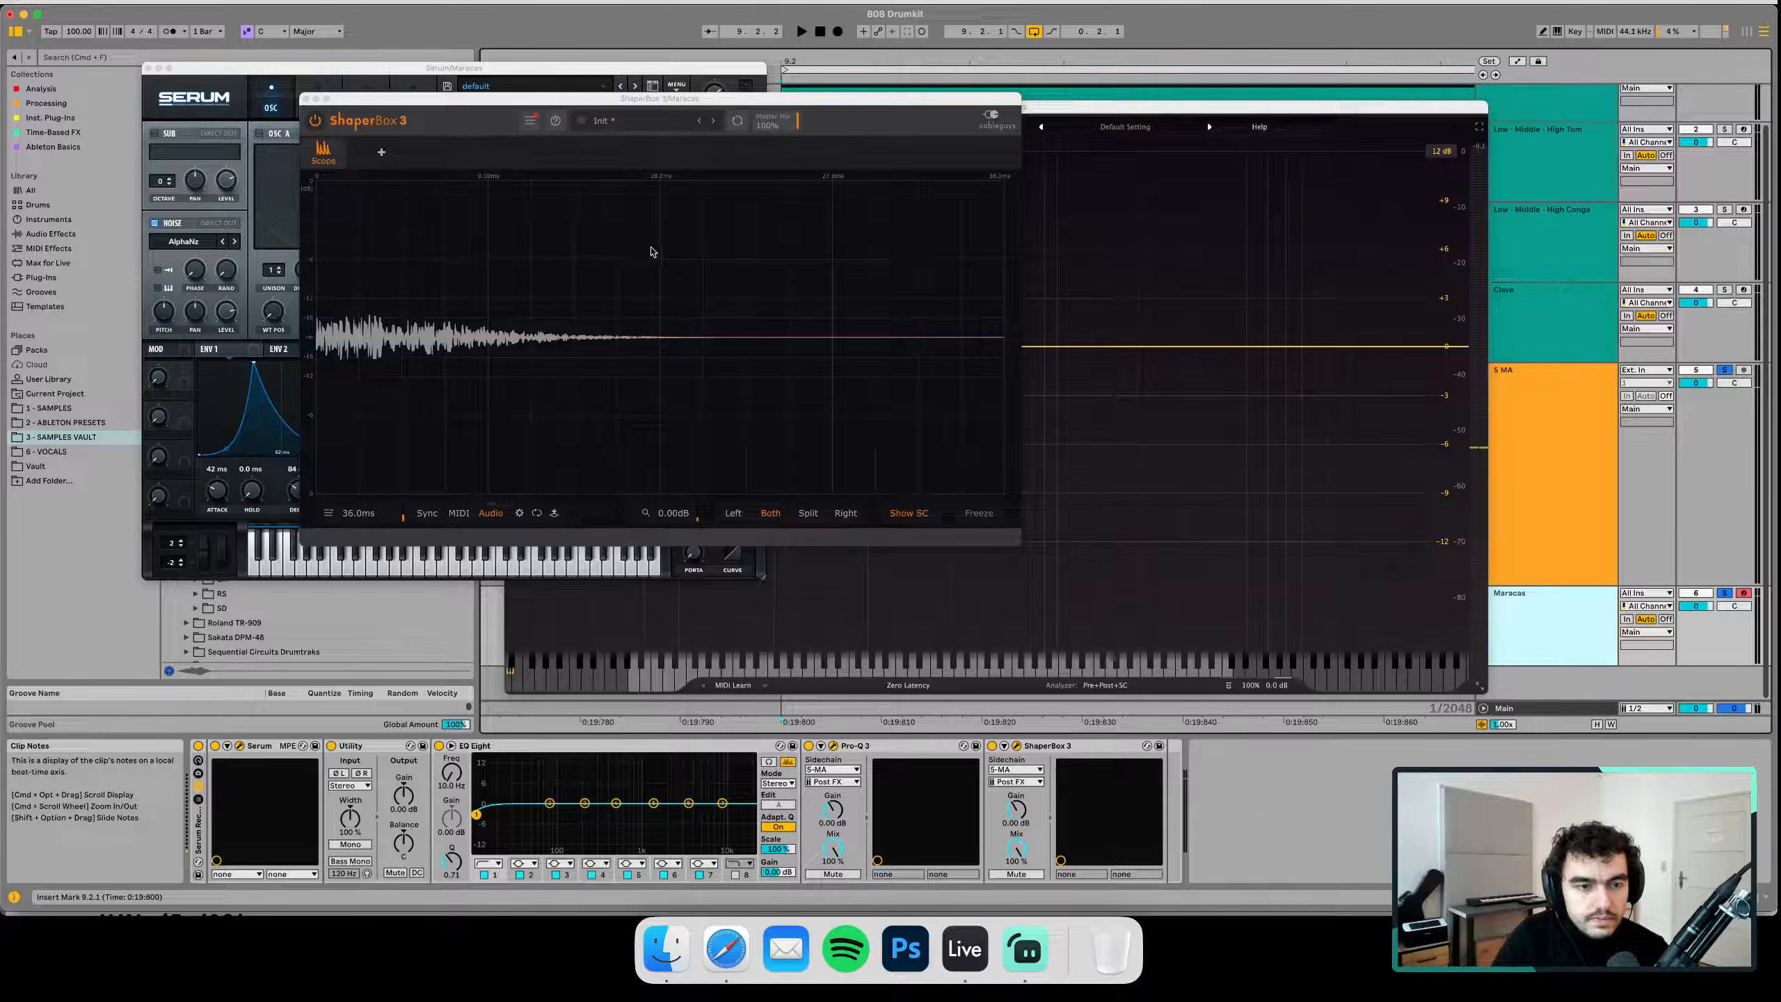
Switch the ShaperBox scope to Sync with a 1/16 length and play the loop
left_click(329, 514)
left_click(427, 513)
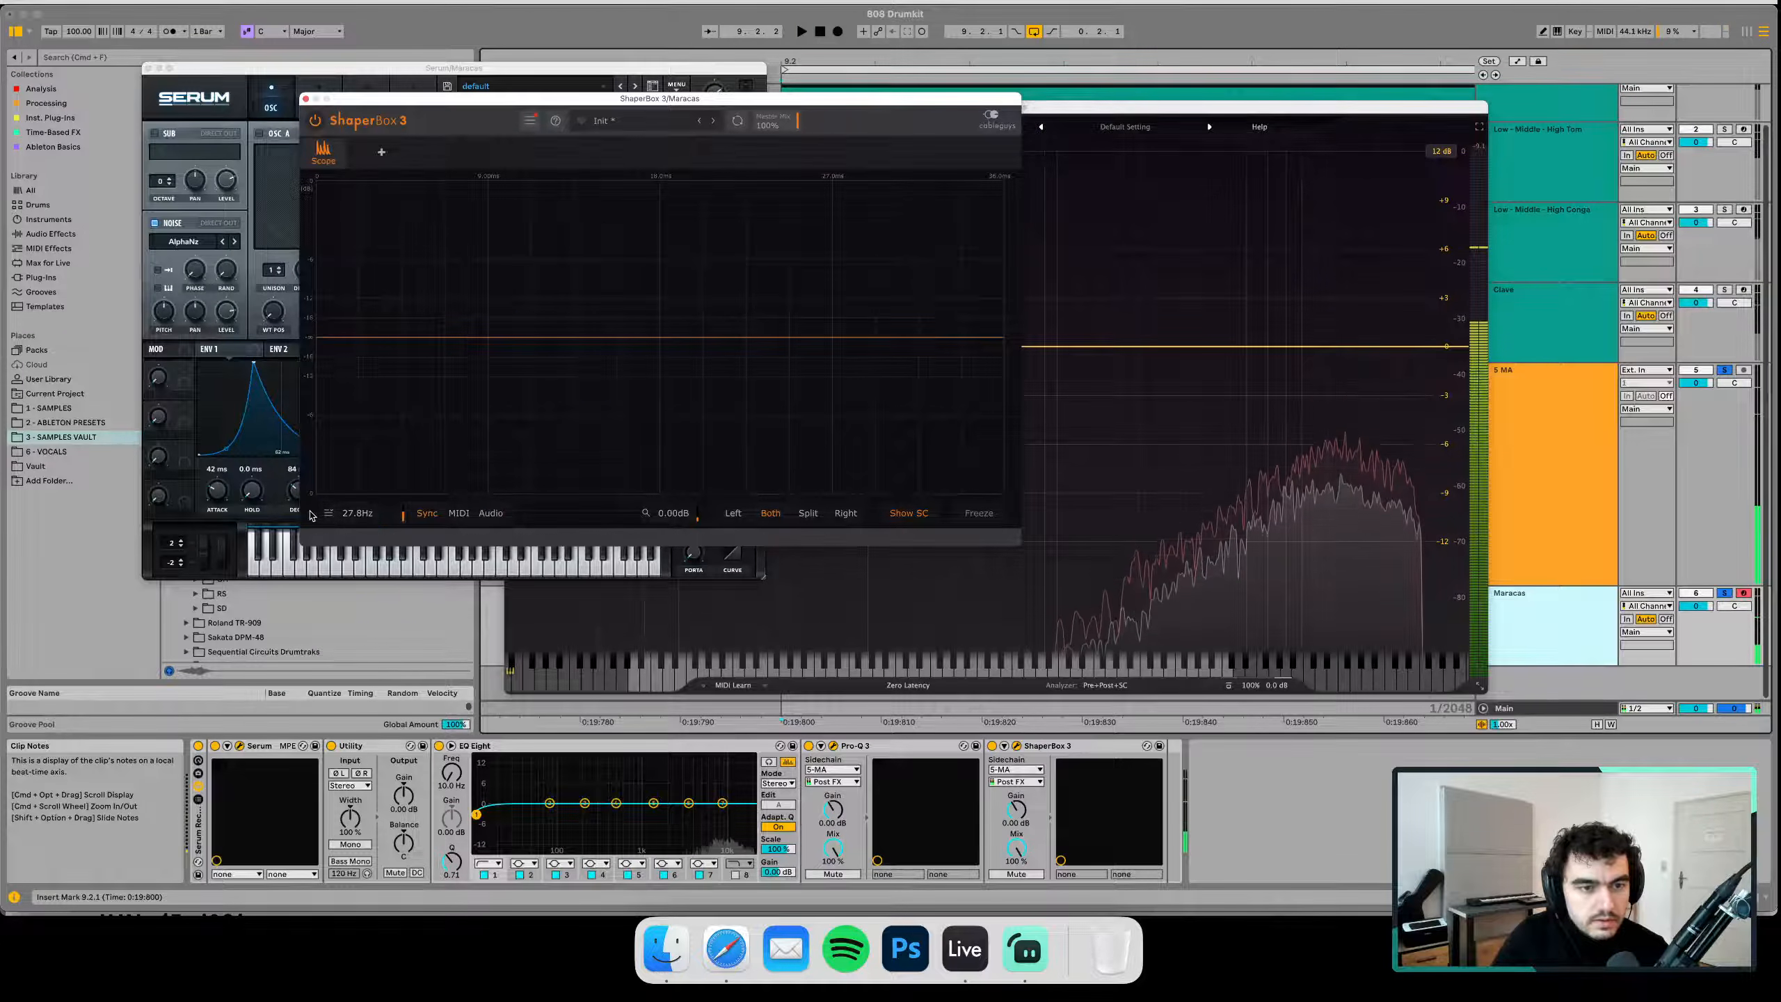
left_click(328, 513)
left_click(390, 599)
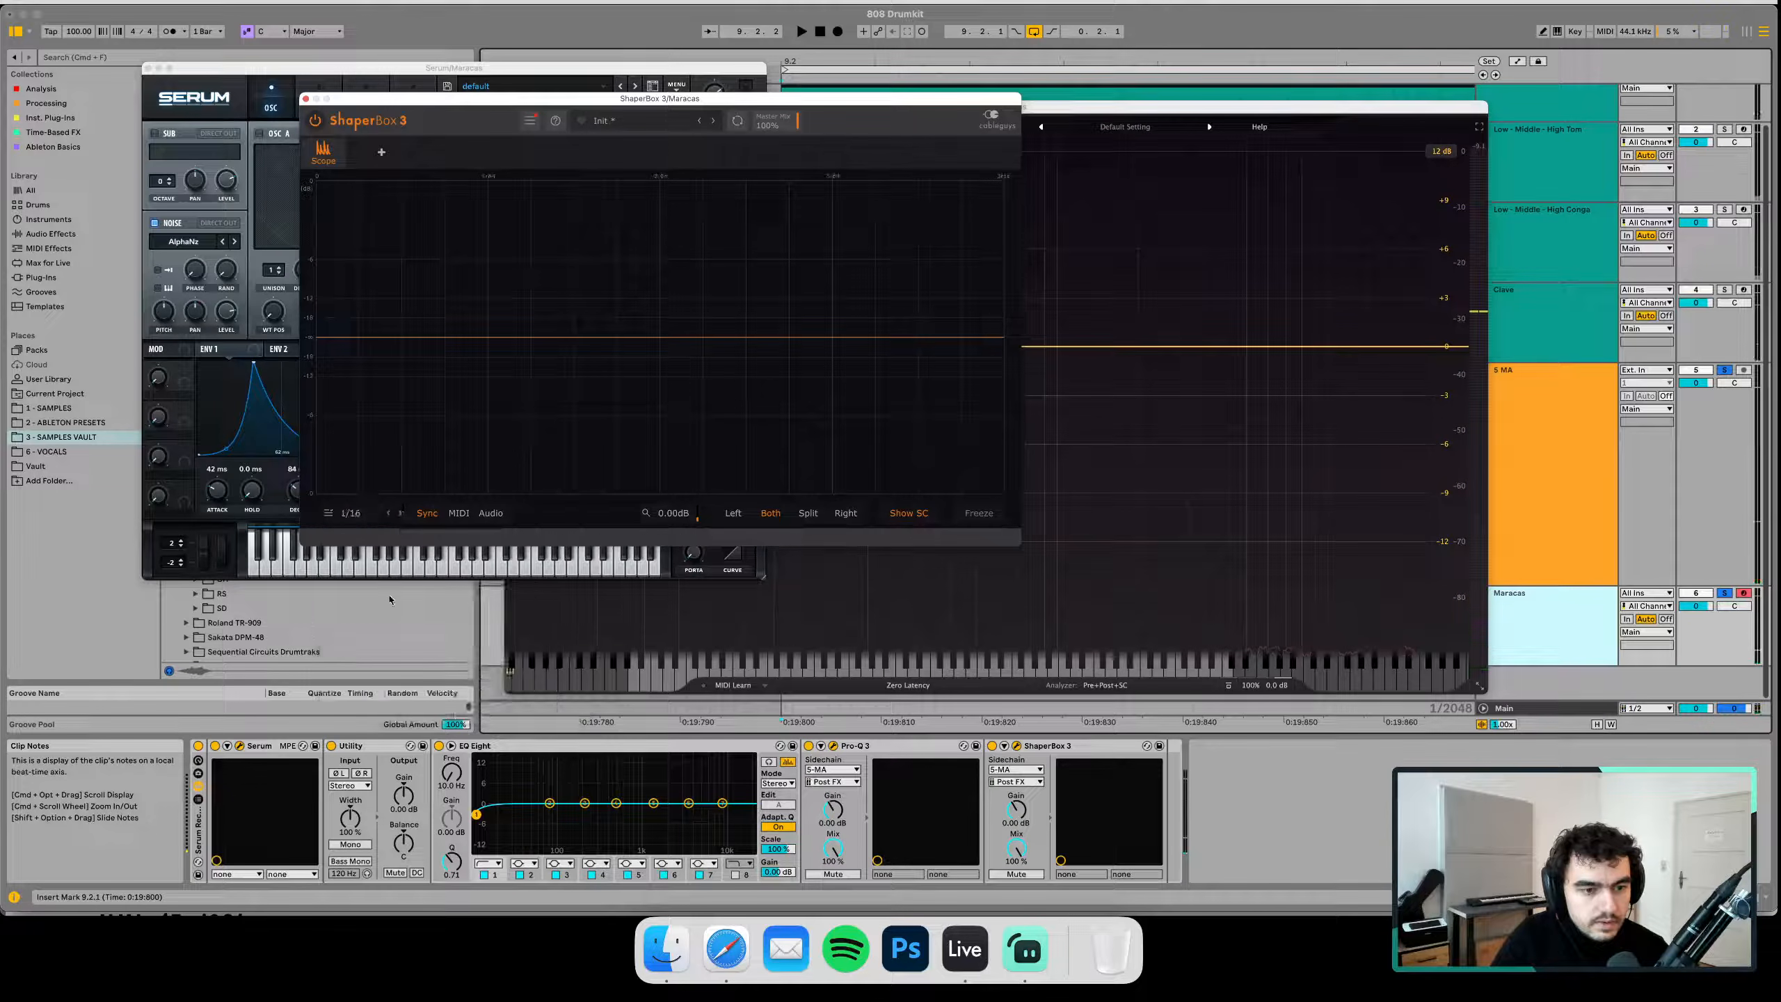
key("space")
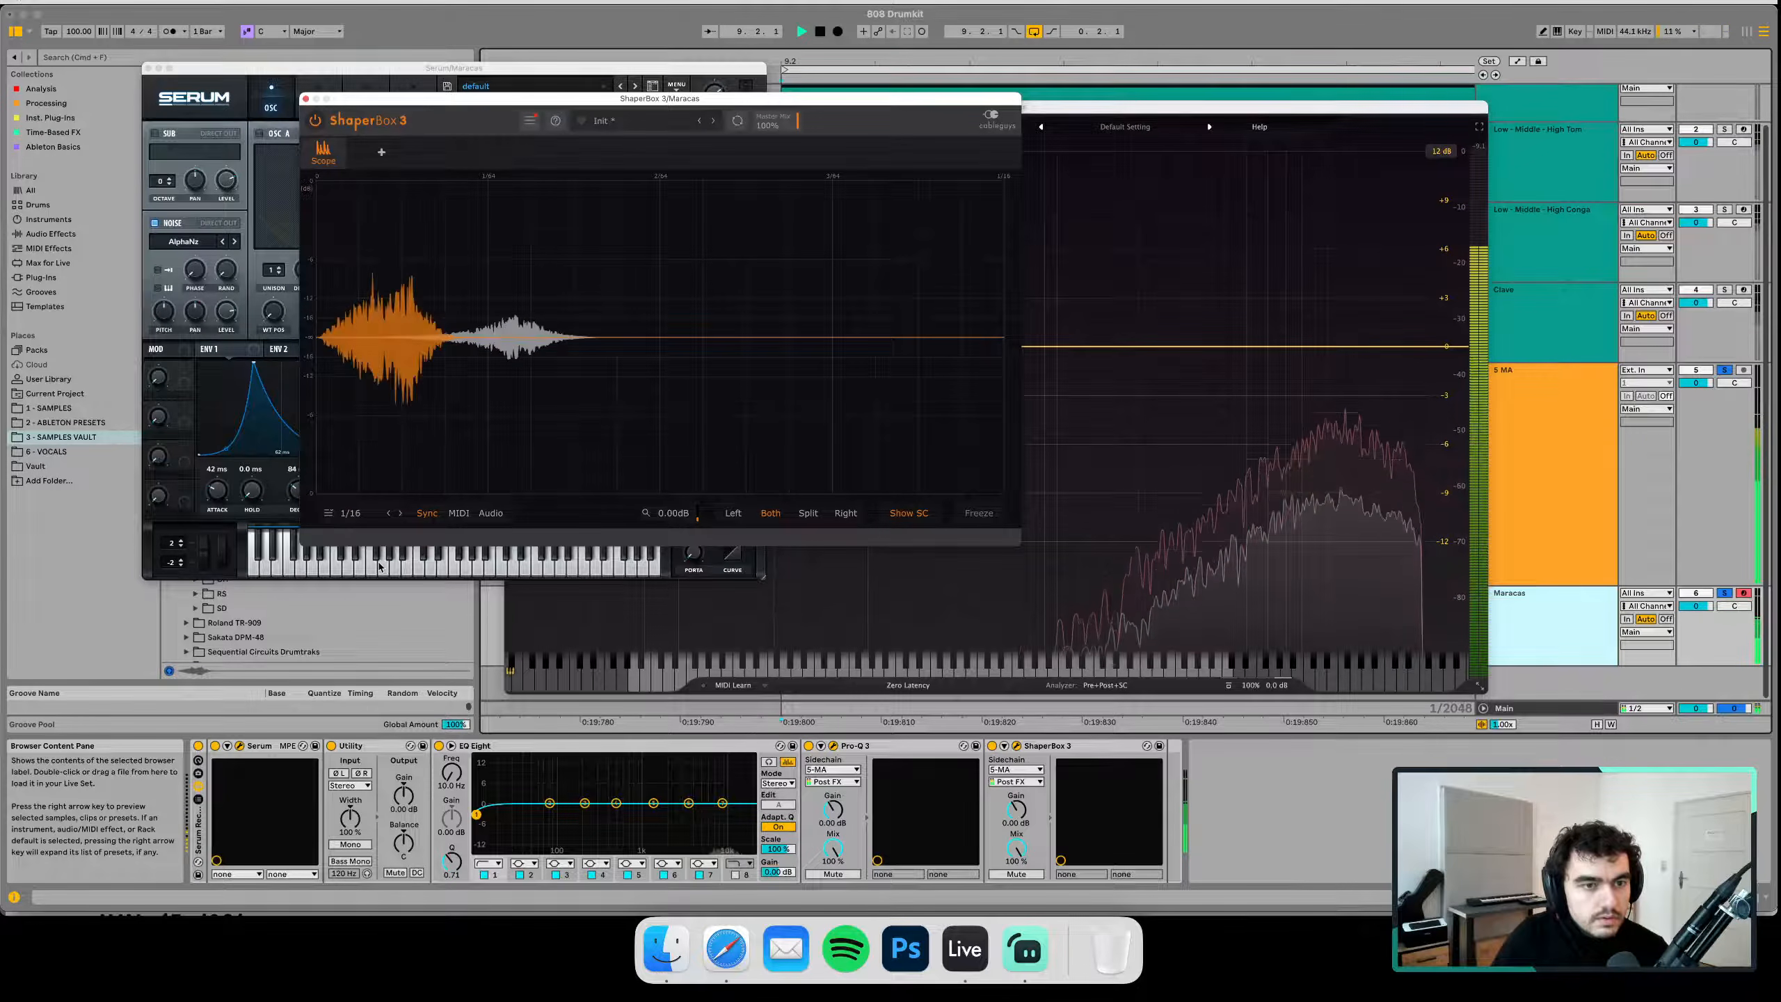
Shorten Envelope 1's attack to 10 ms and move the ShaperBox window clear of Serum
left_click_drag(217, 487, 217, 495)
left_click_drag(849, 98, 1117, 153)
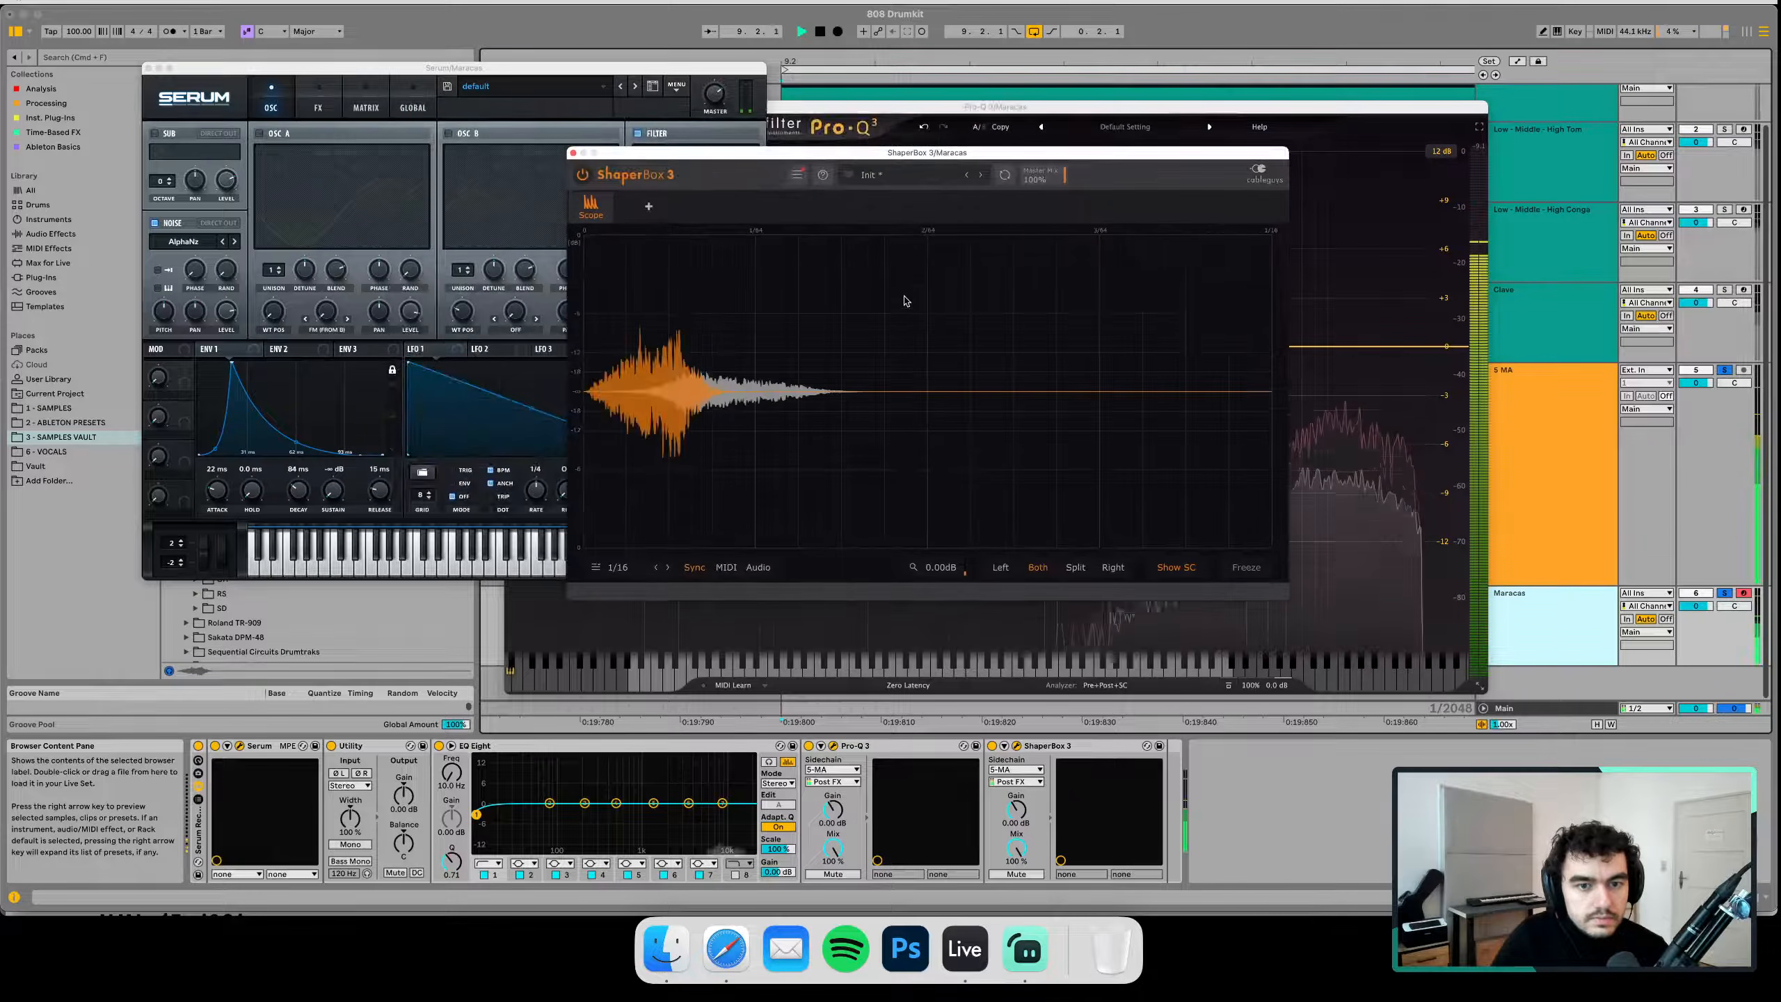
key("space")
left_click_drag(217, 489, 217, 499)
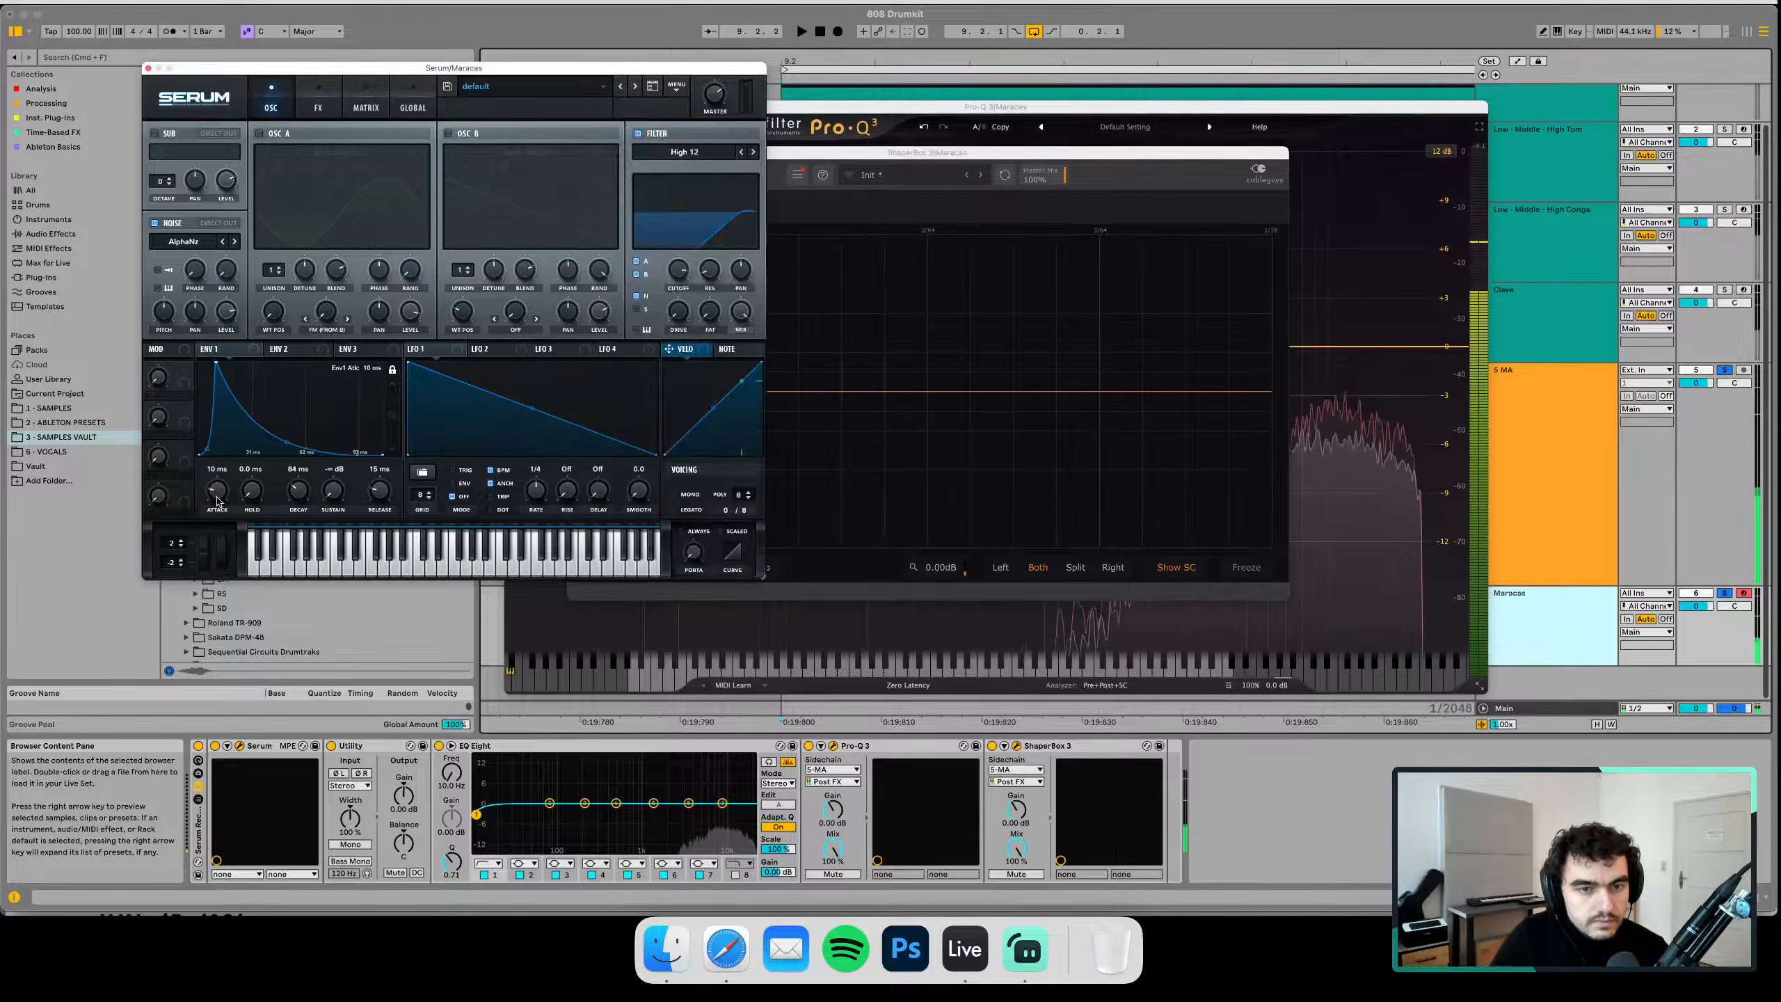
left_click_drag(813, 153, 1117, 156)
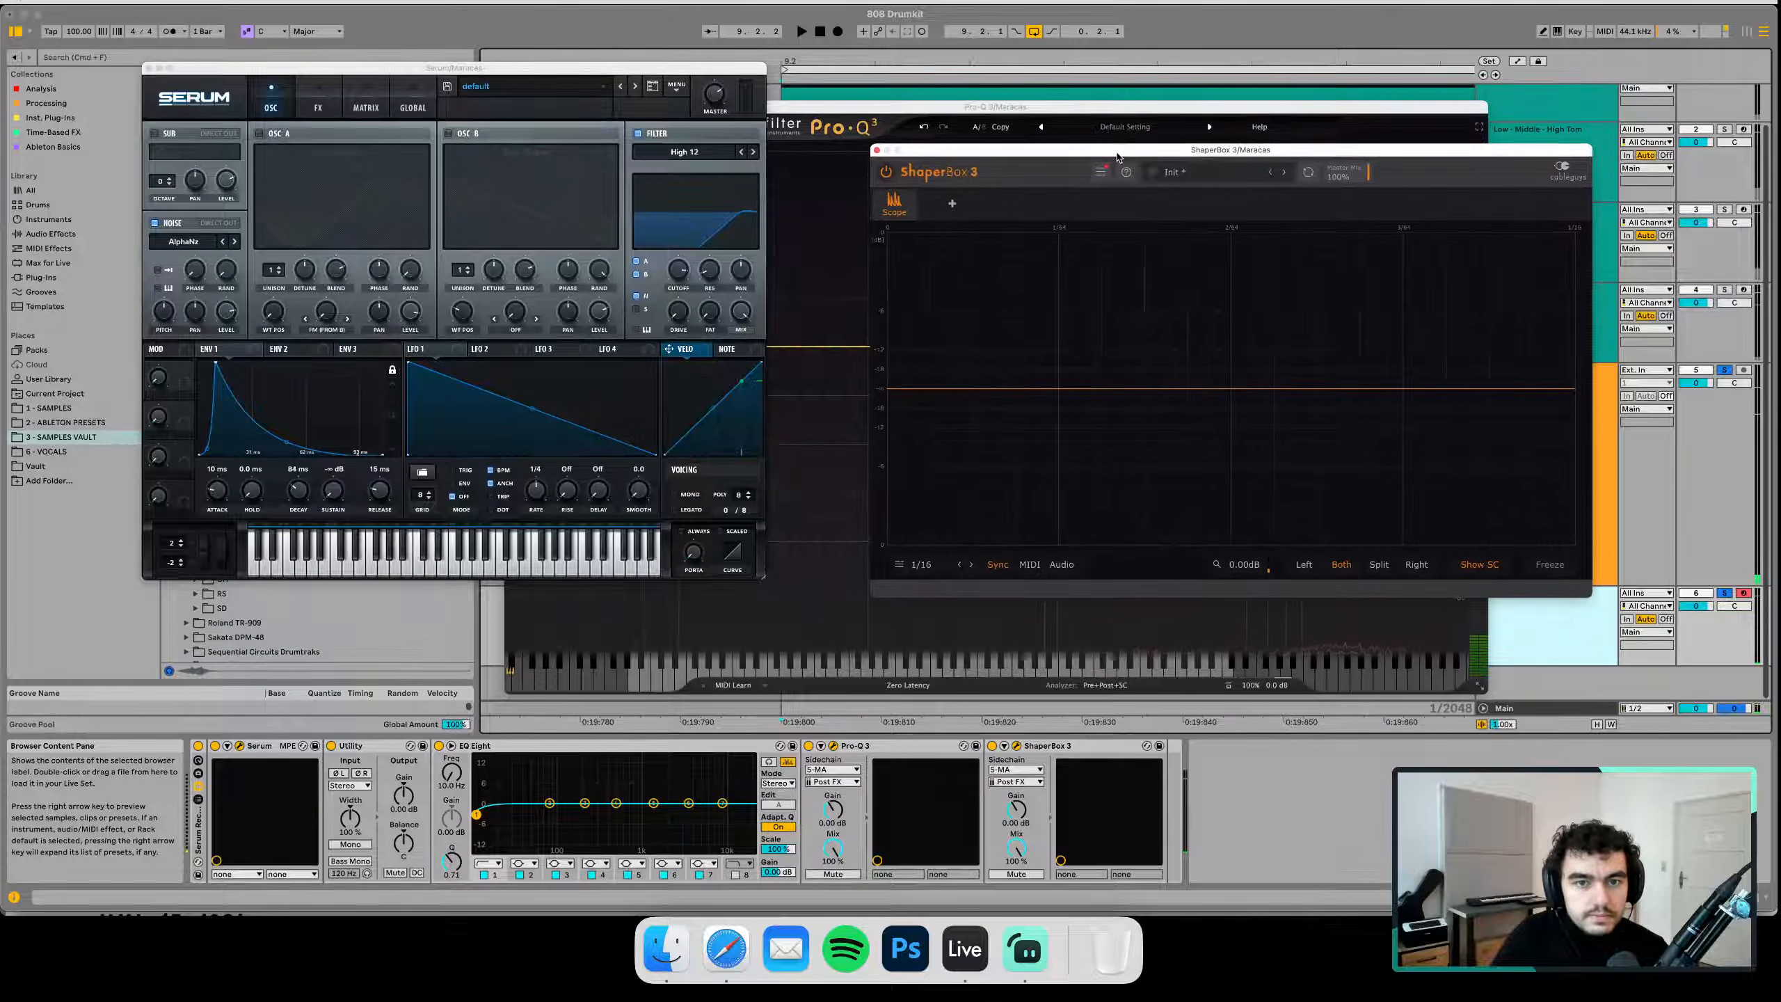
Set Envelope 1's attack to 53 ms, bow its attack curve upward, and check the waveform during playback
left_click_drag(216, 491, 235, 419)
key("space")
key("space")
key("space")
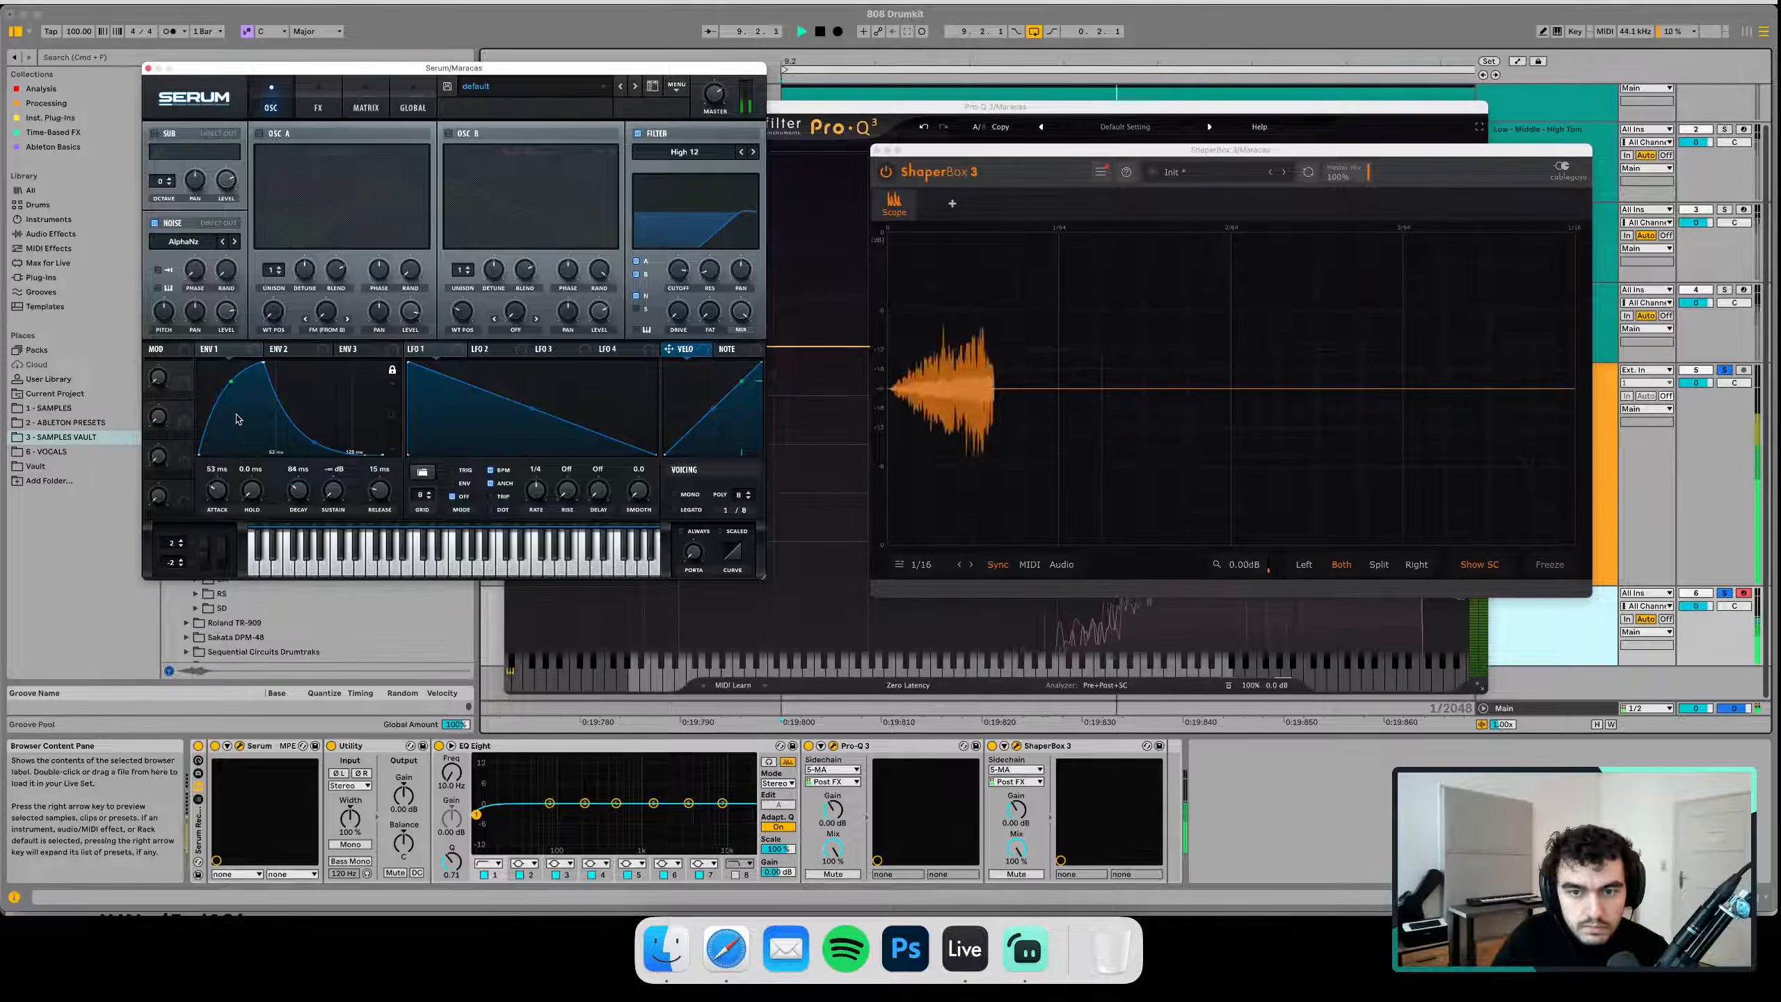
key("space")
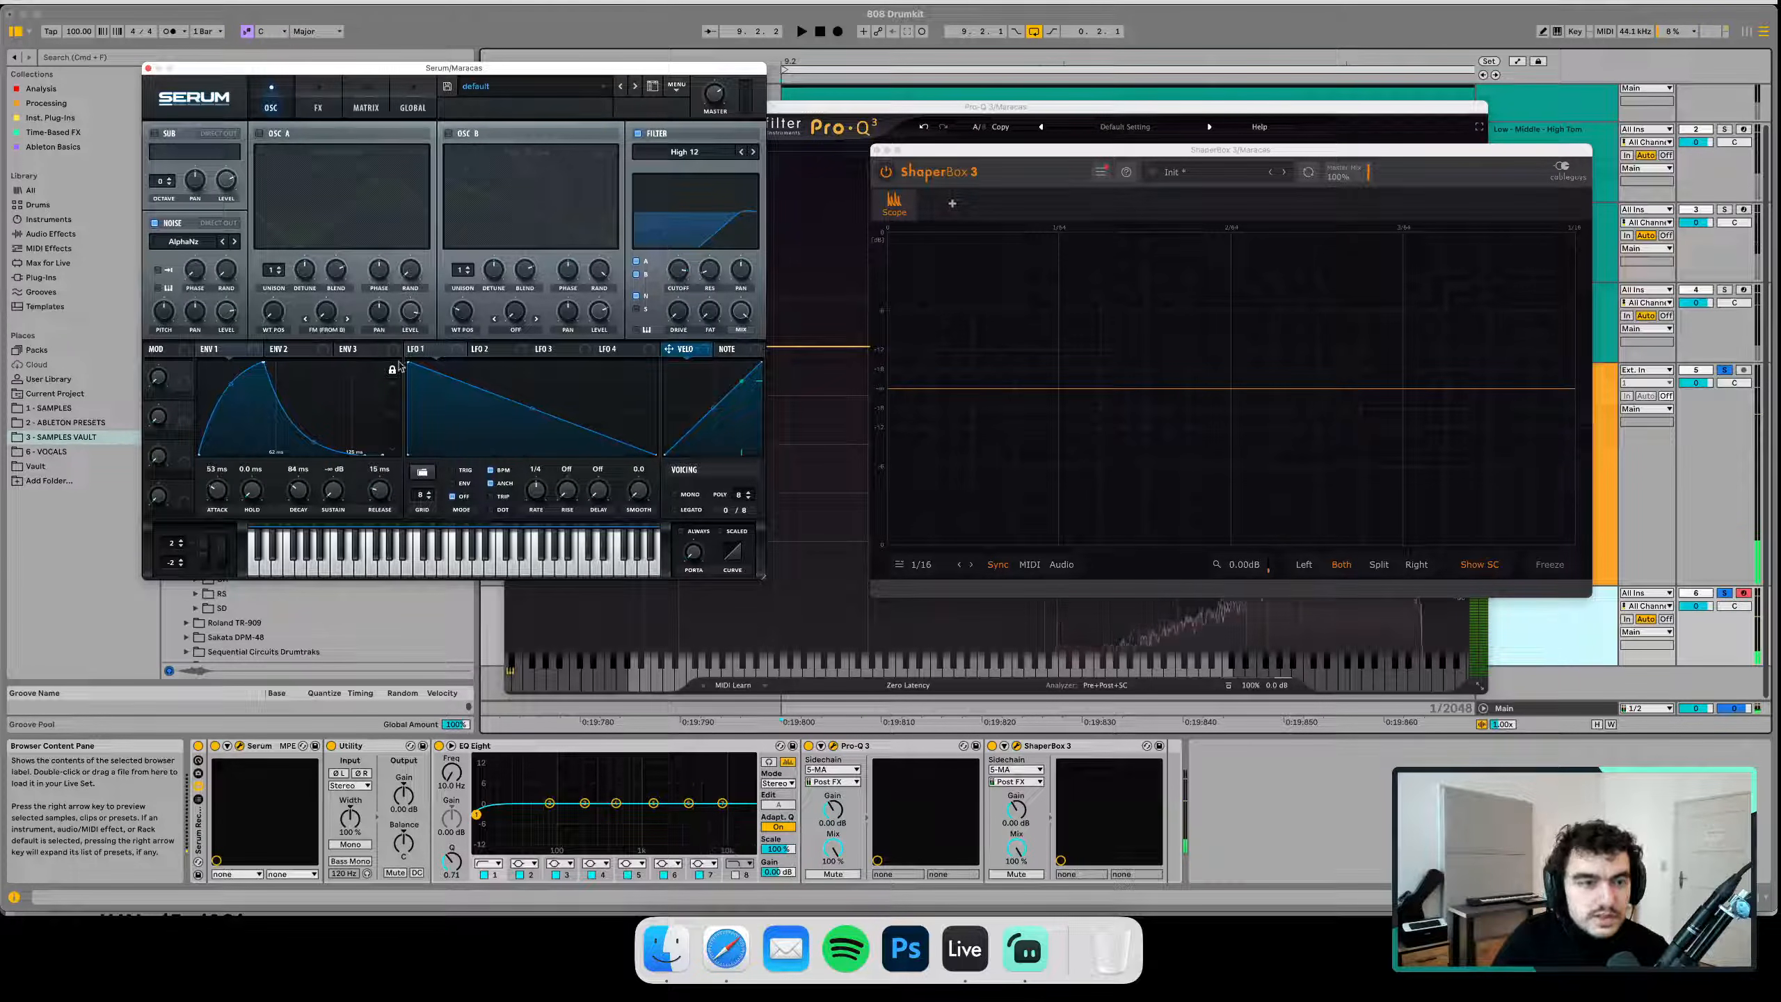
Adjust the noise level and raise Serum's master volume while the loop plays
key("space")
mouse_move(221, 318)
left_mouse_down()
mouse_move(217, 335)
mouse_move(218, 317)
left_mouse_up()
left_click_drag(724, 103, 722, 74)
key("space")
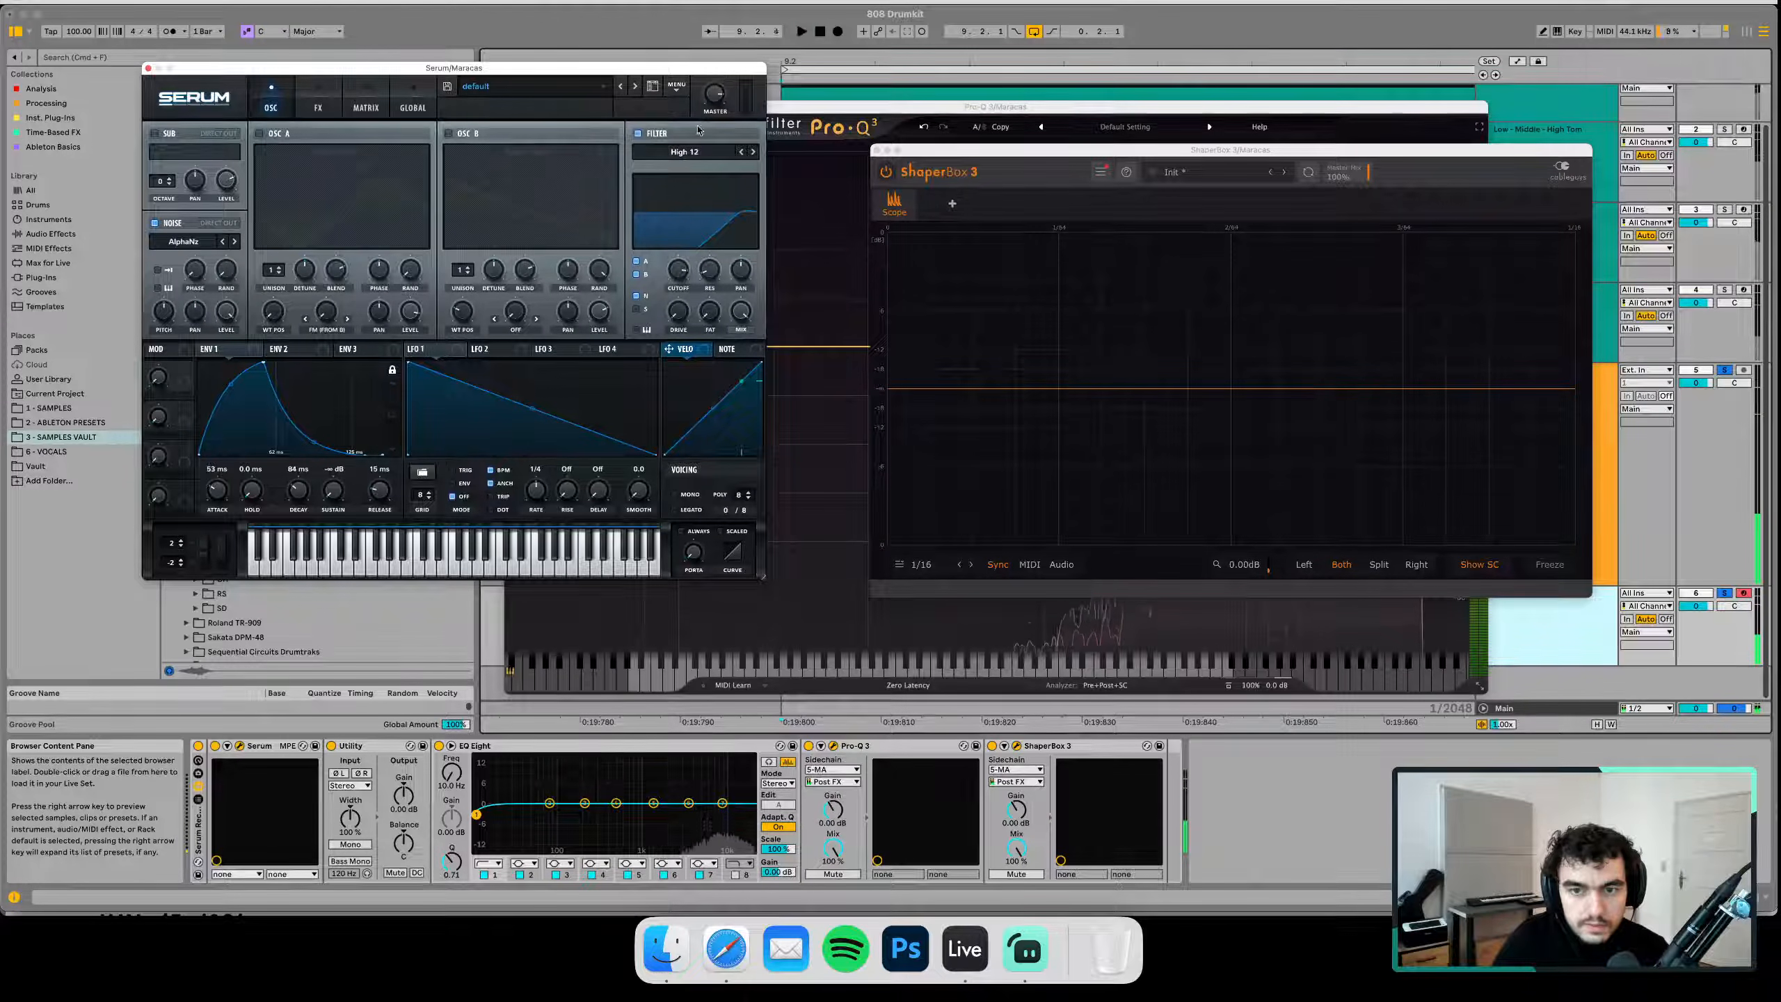
key("space")
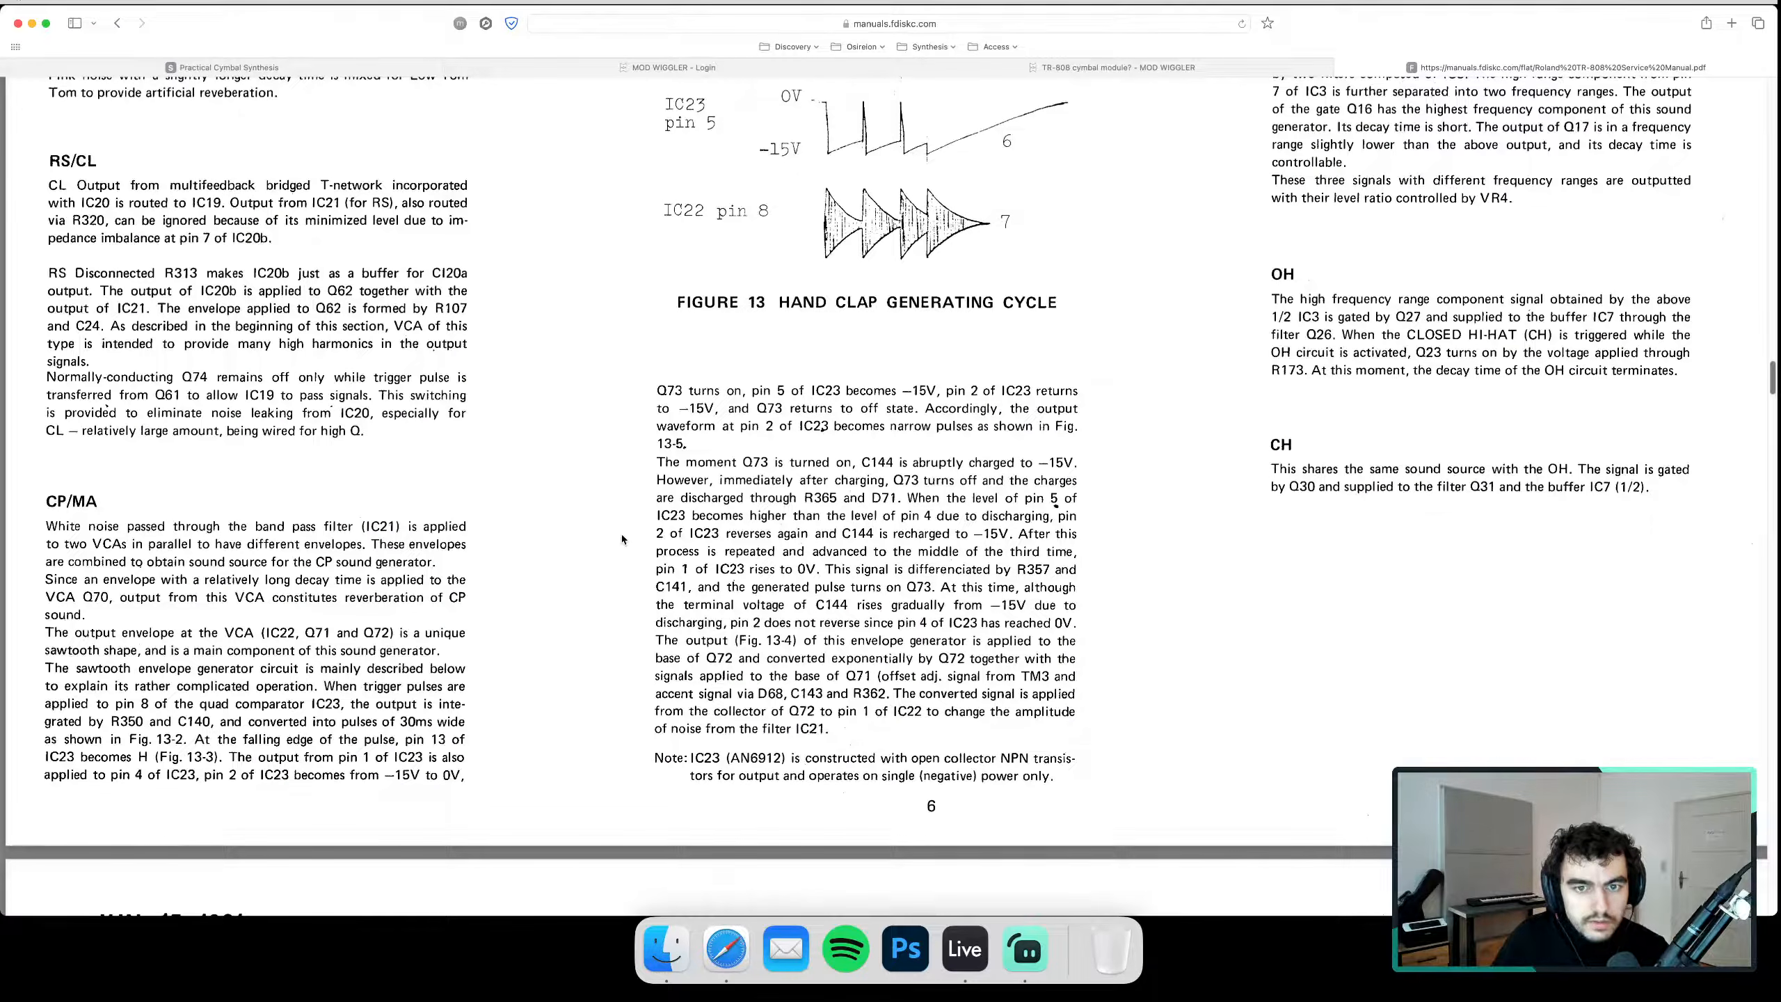
Examine the maracas section of the TR-808 service manual's block diagram, and return to Ableton Live
scroll(1231, 451, "up", 10)
scroll(1231, 450, "down", 7)
scroll(1230, 452, "down", 10)
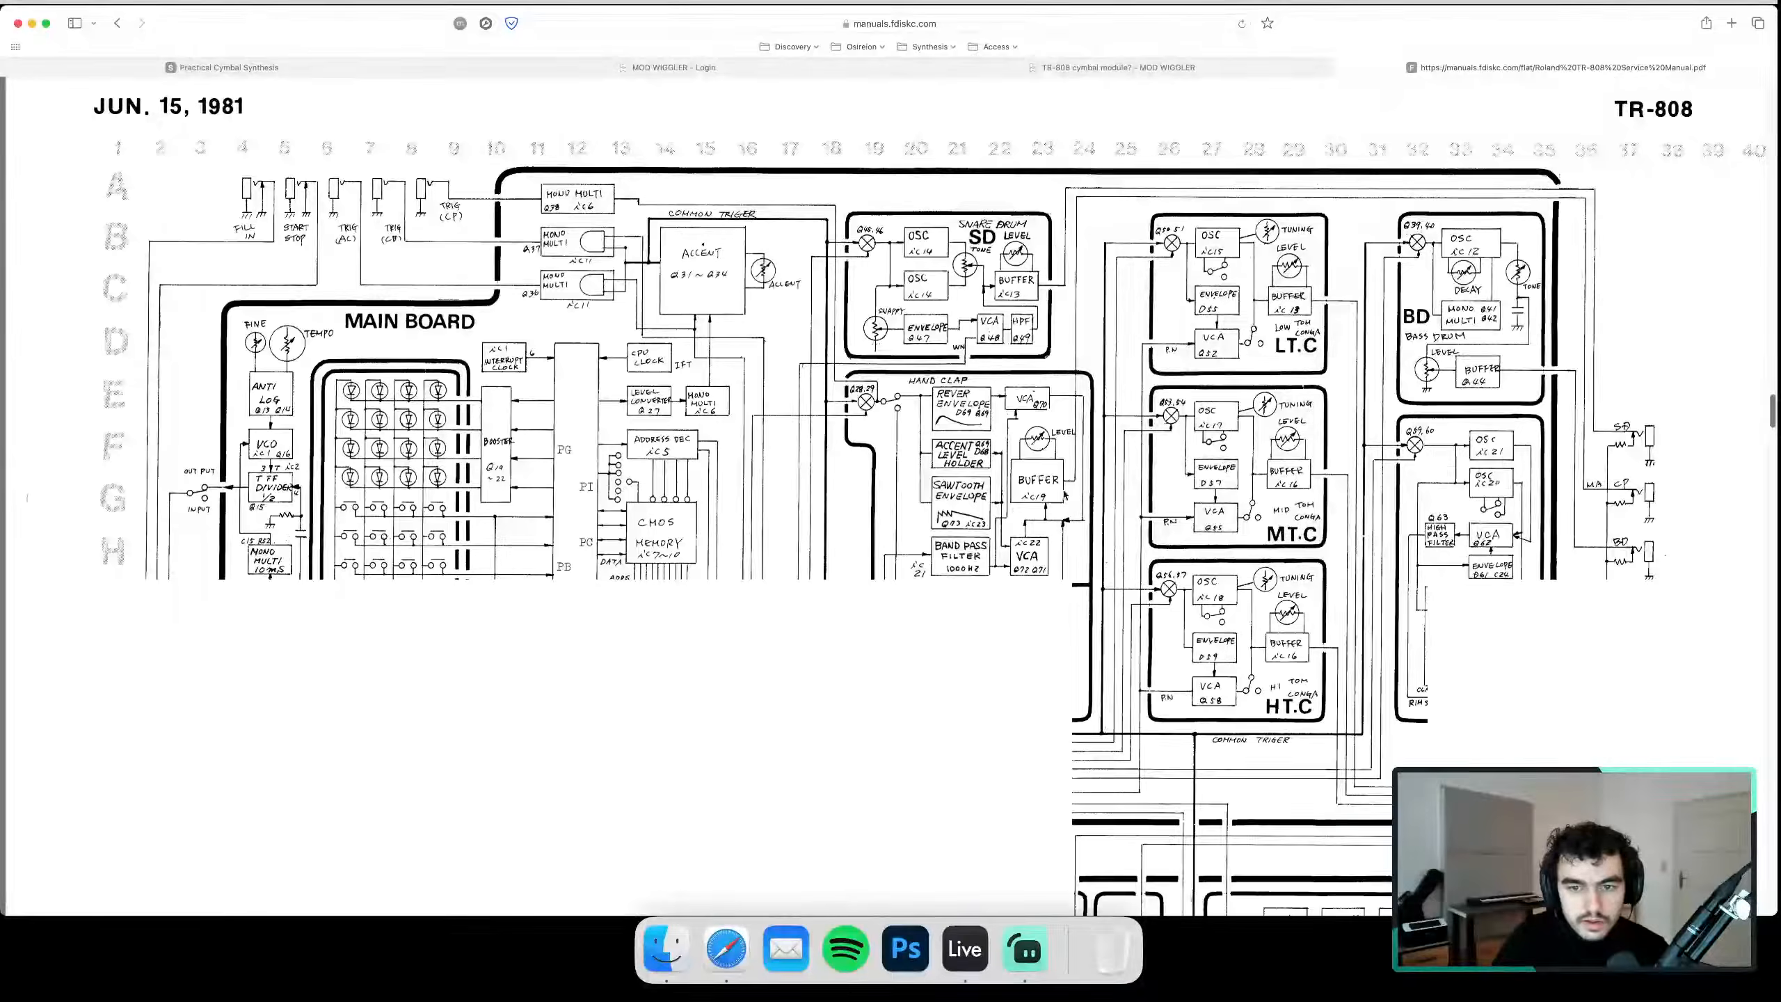
scroll(1187, 661, "down", 3)
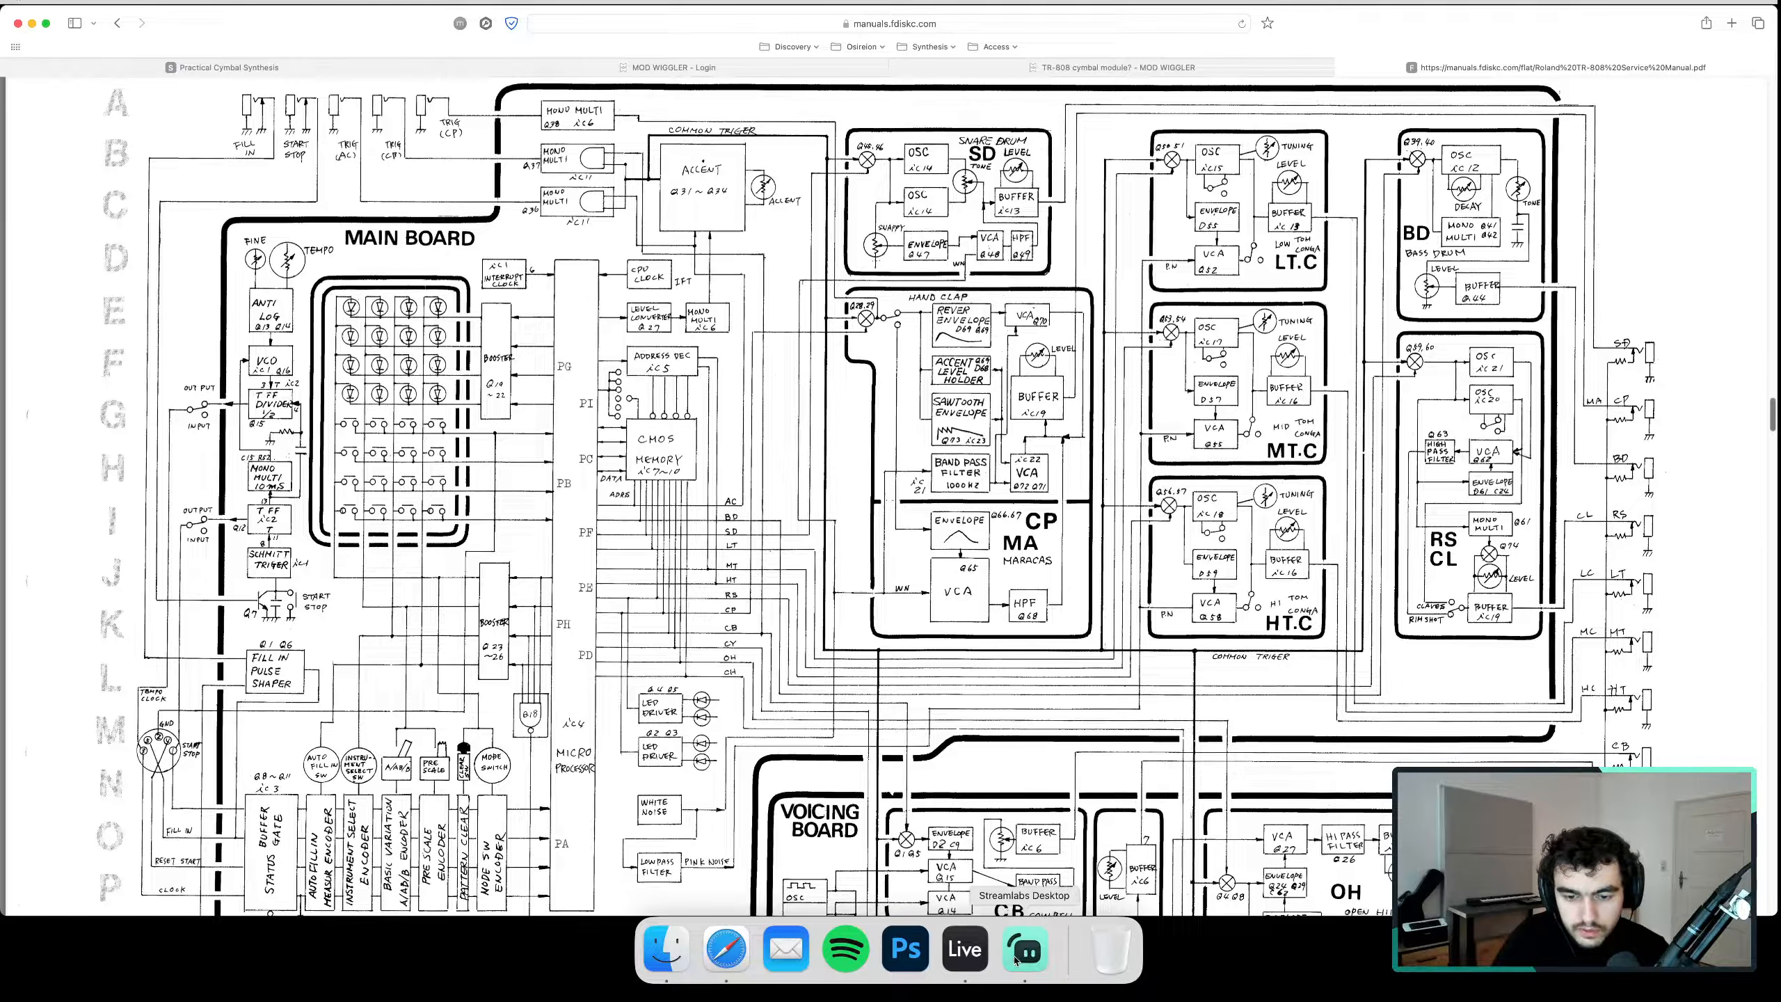
left_click(987, 954)
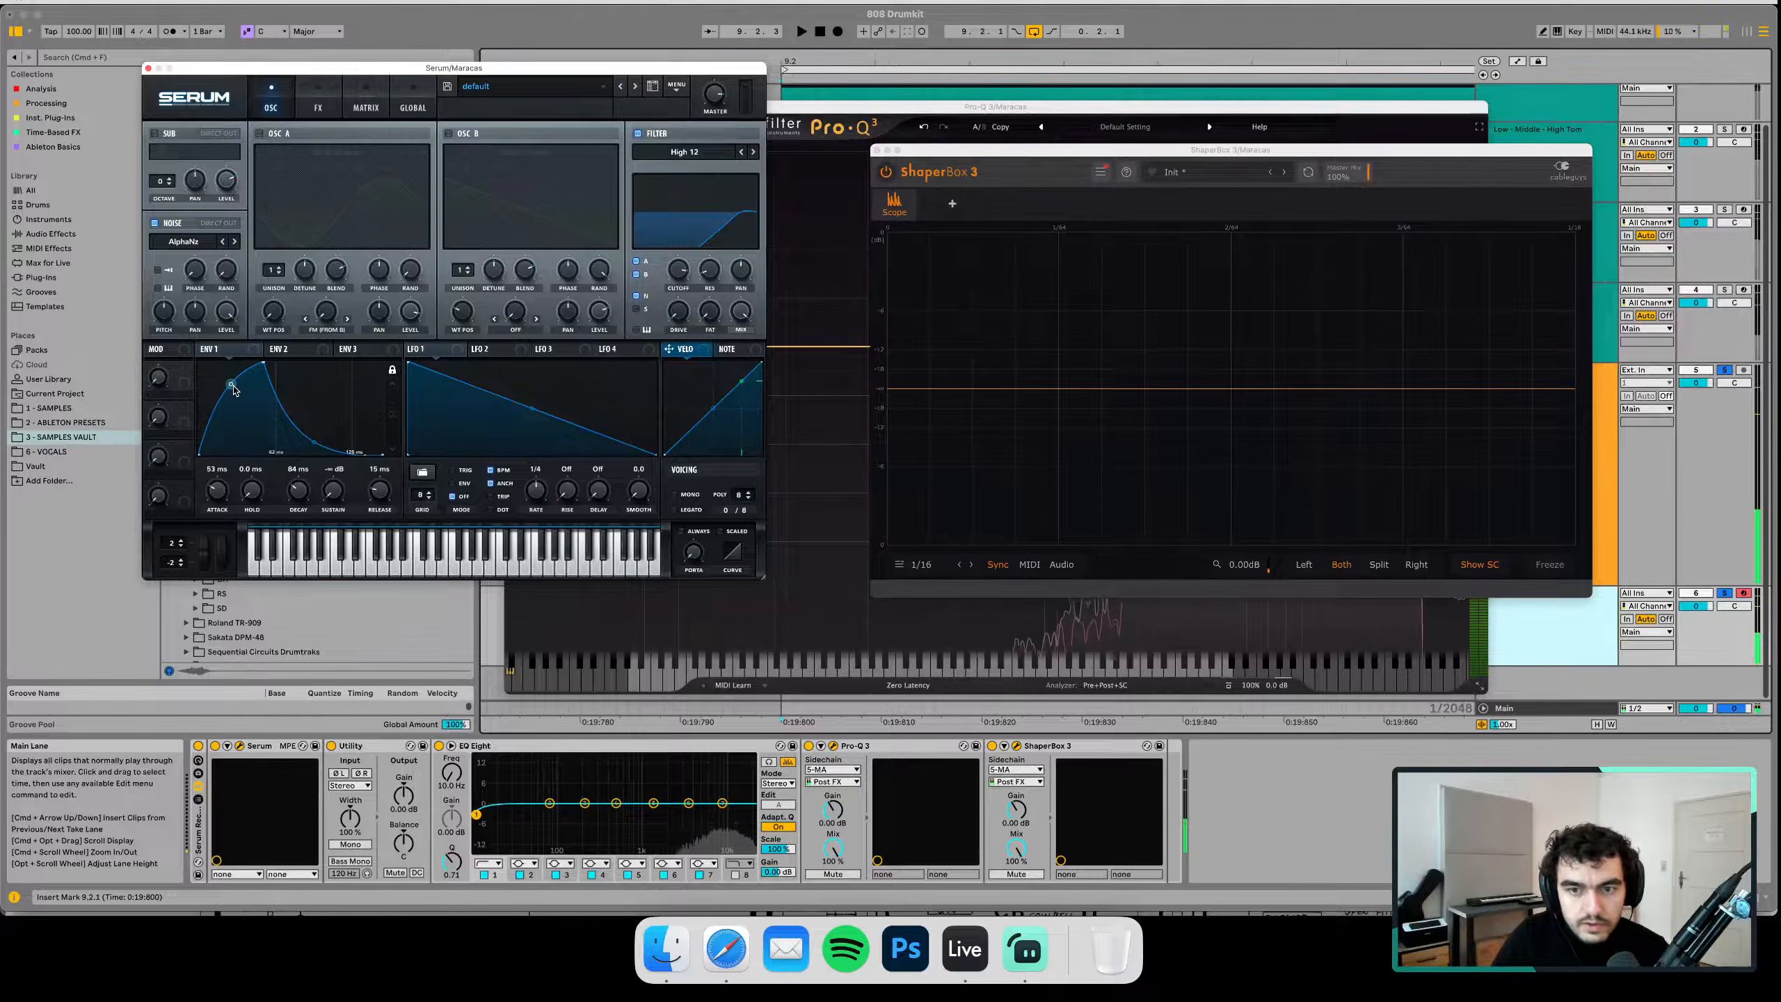
Set Envelope 1's attack to 21 ms and decay to 56 ms while the loop plays
key("space")
left_click_drag(292, 490, 210, 500)
key("space")
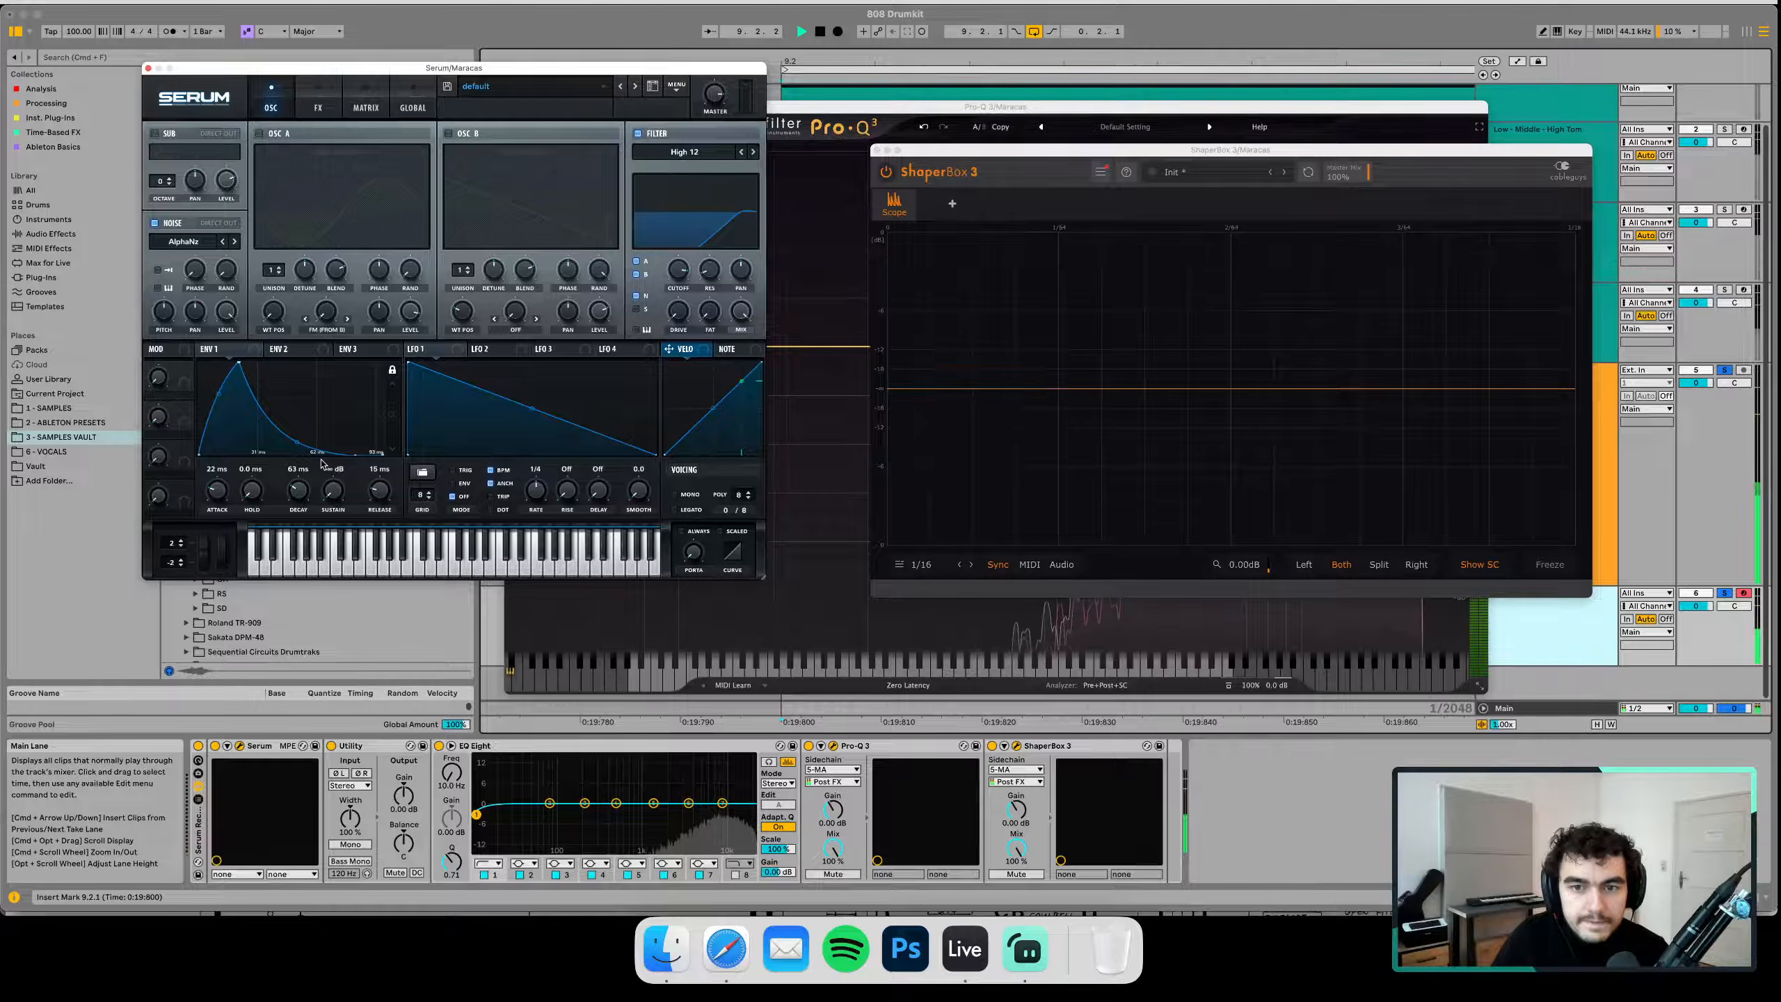
left_click_drag(296, 492, 296, 497)
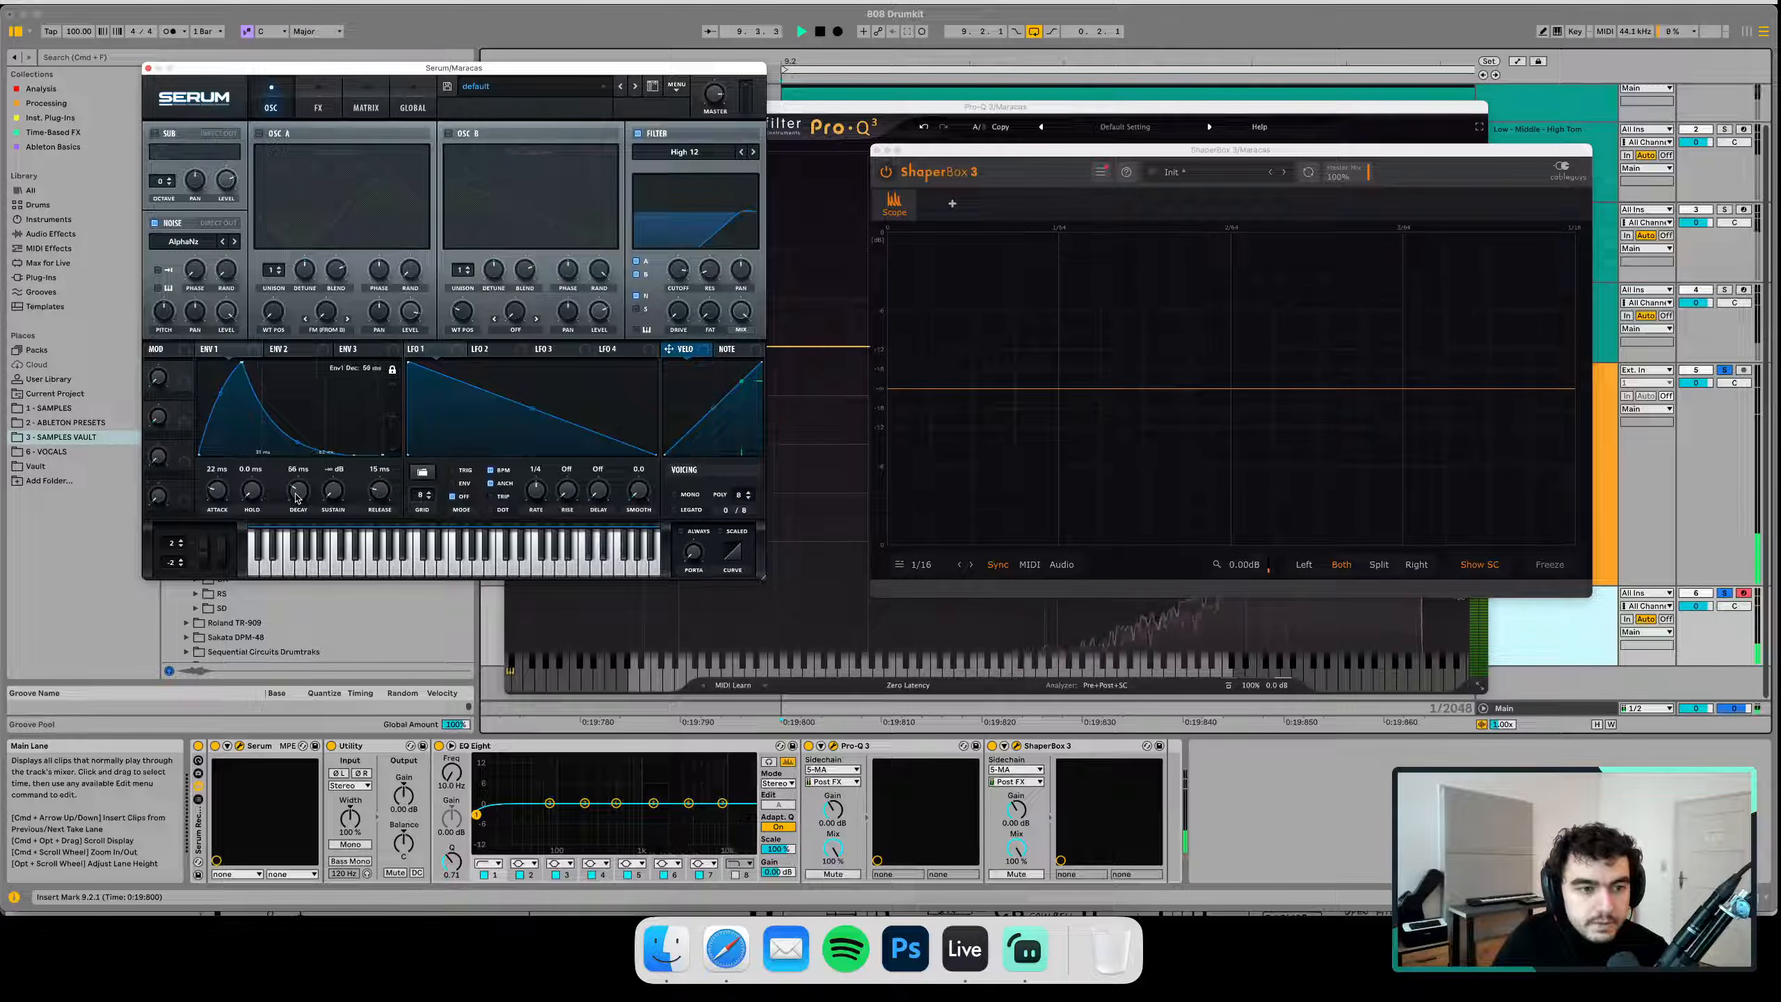
left_click_drag(214, 500, 212, 499)
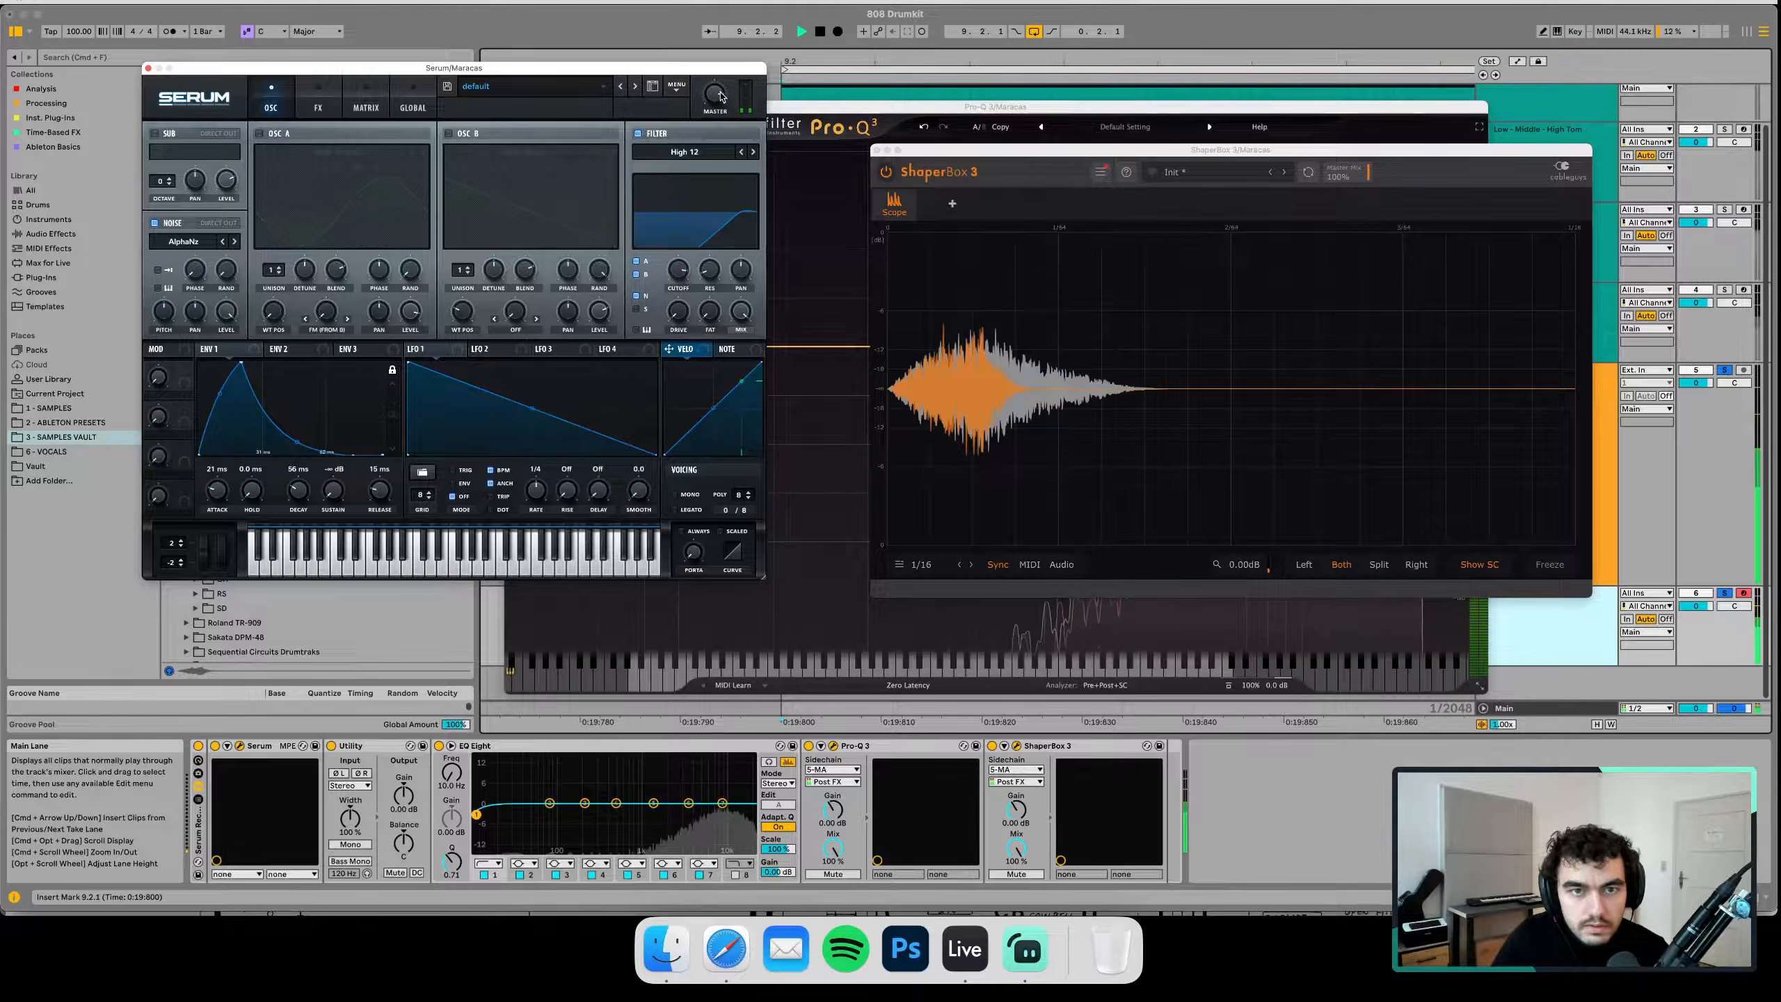
Shorten Envelope 1's decay to 12 ms and compare the waveform with the sample's during playback
mouse_move(717, 100)
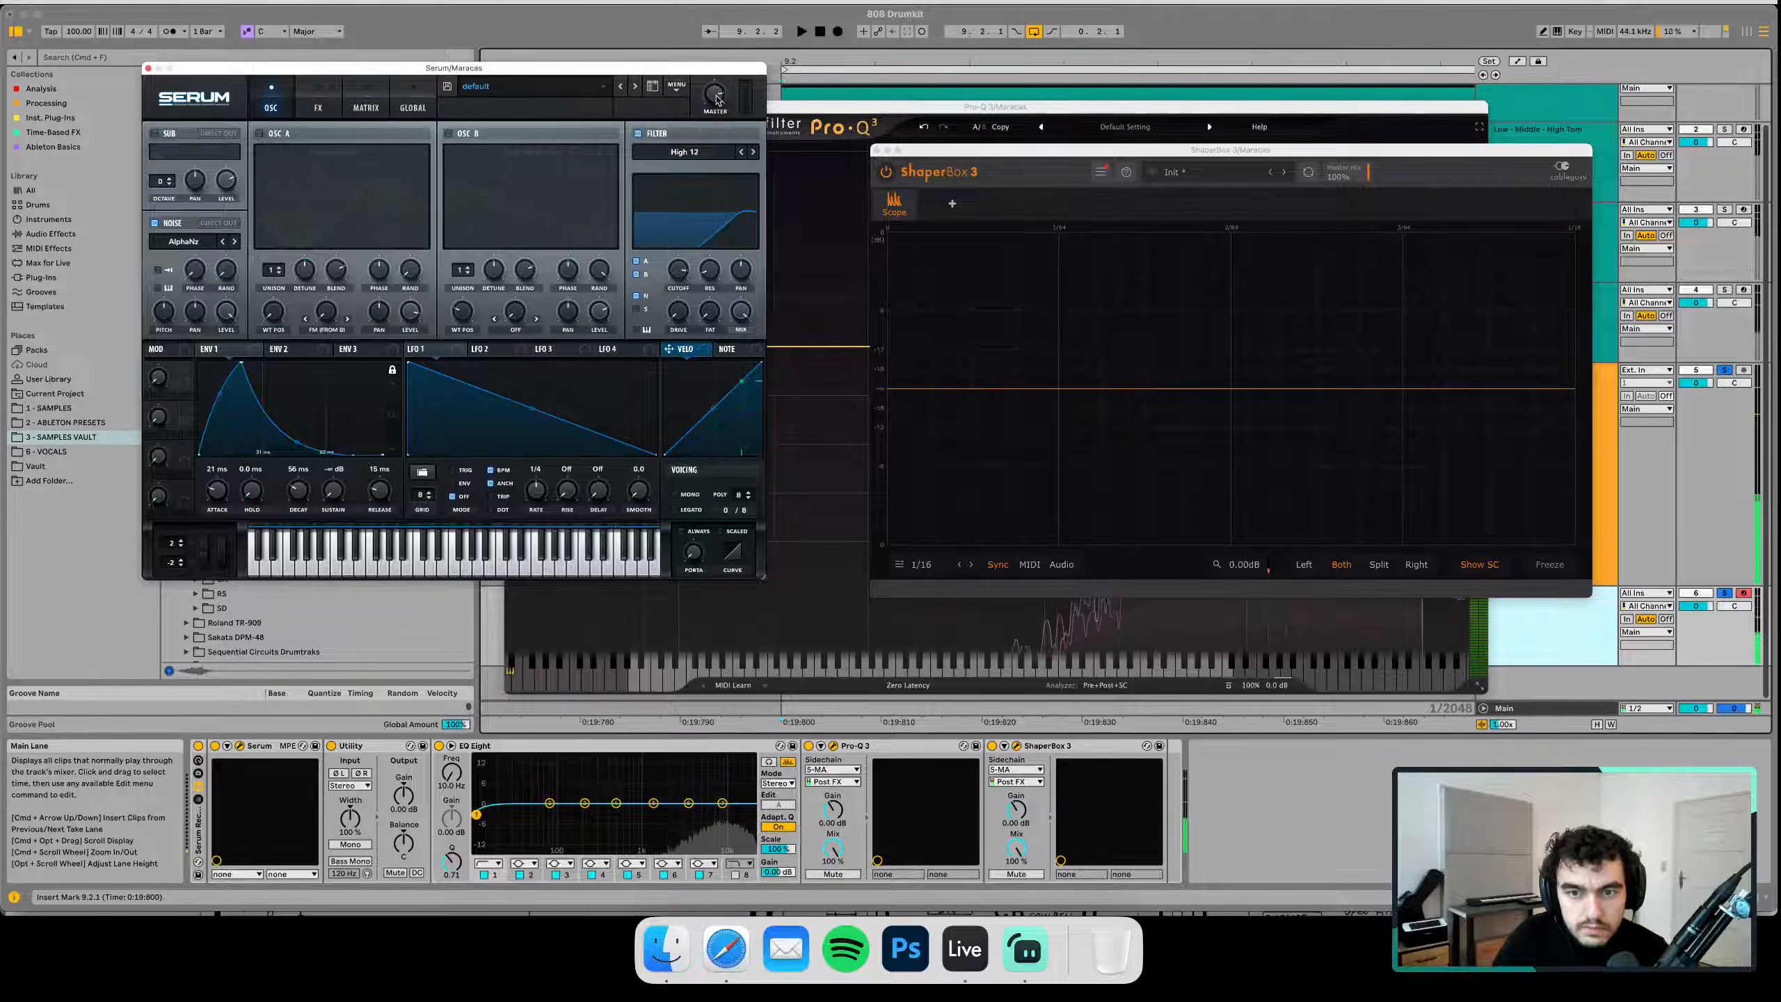
left_click_drag(298, 490, 295, 506)
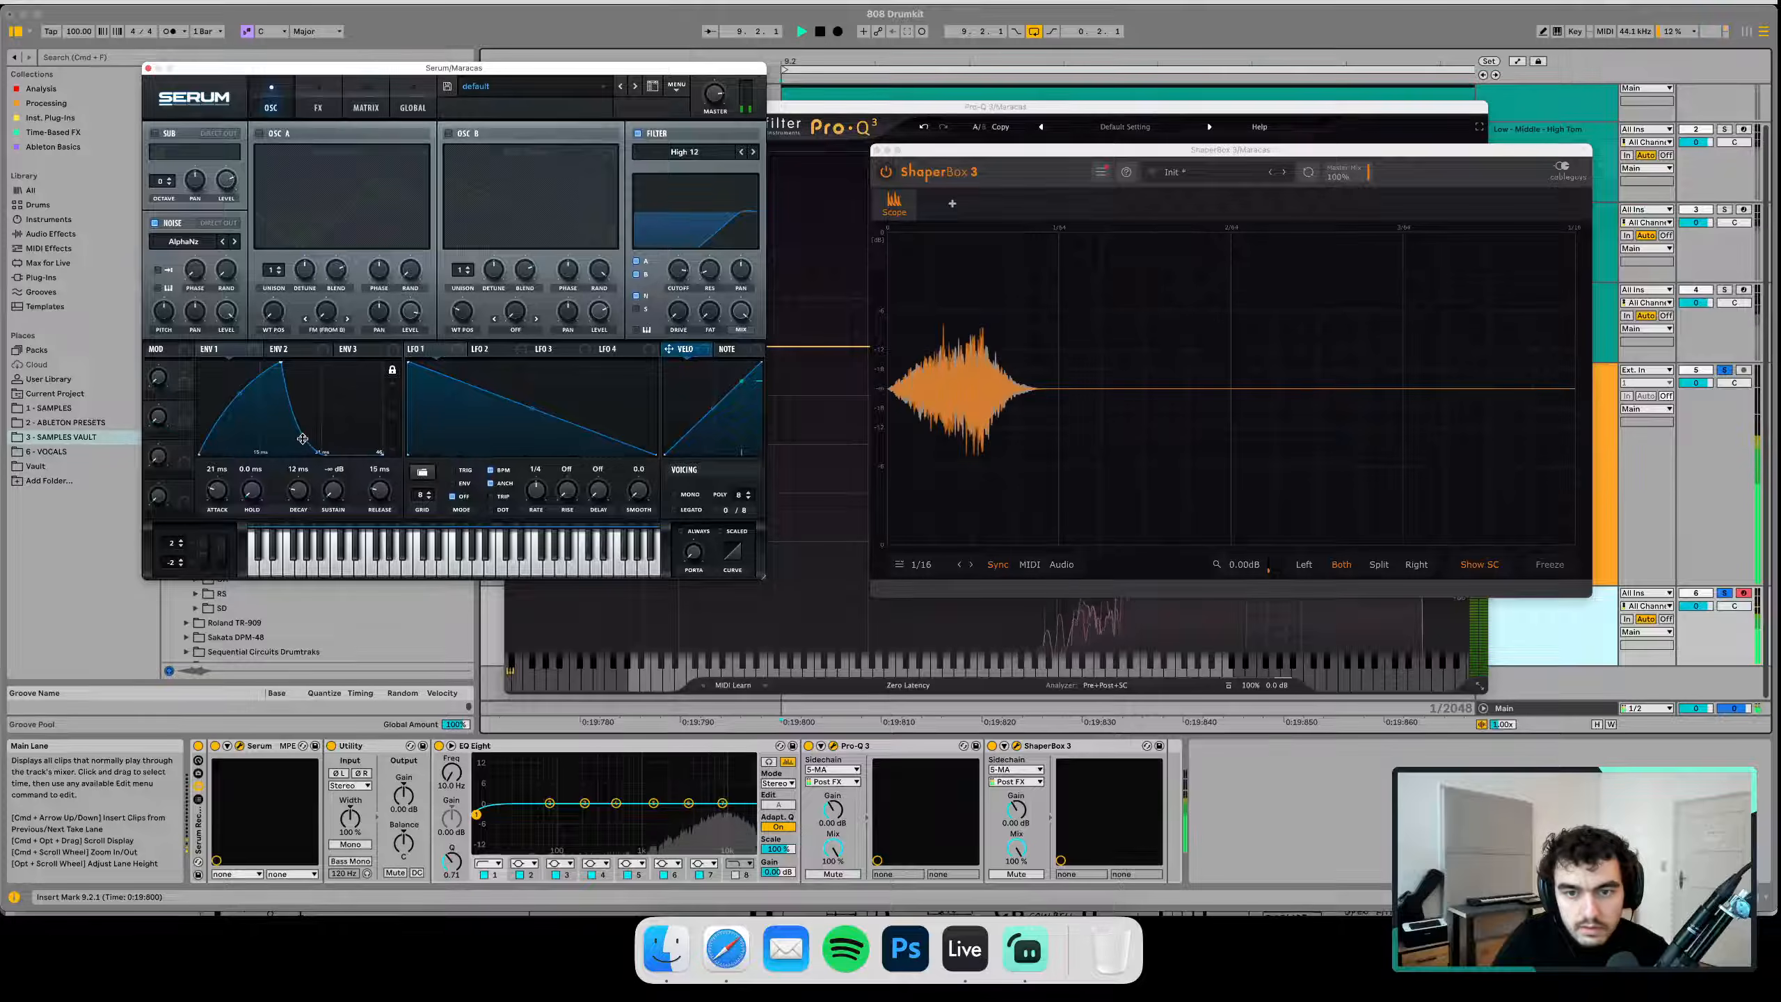
key("space")
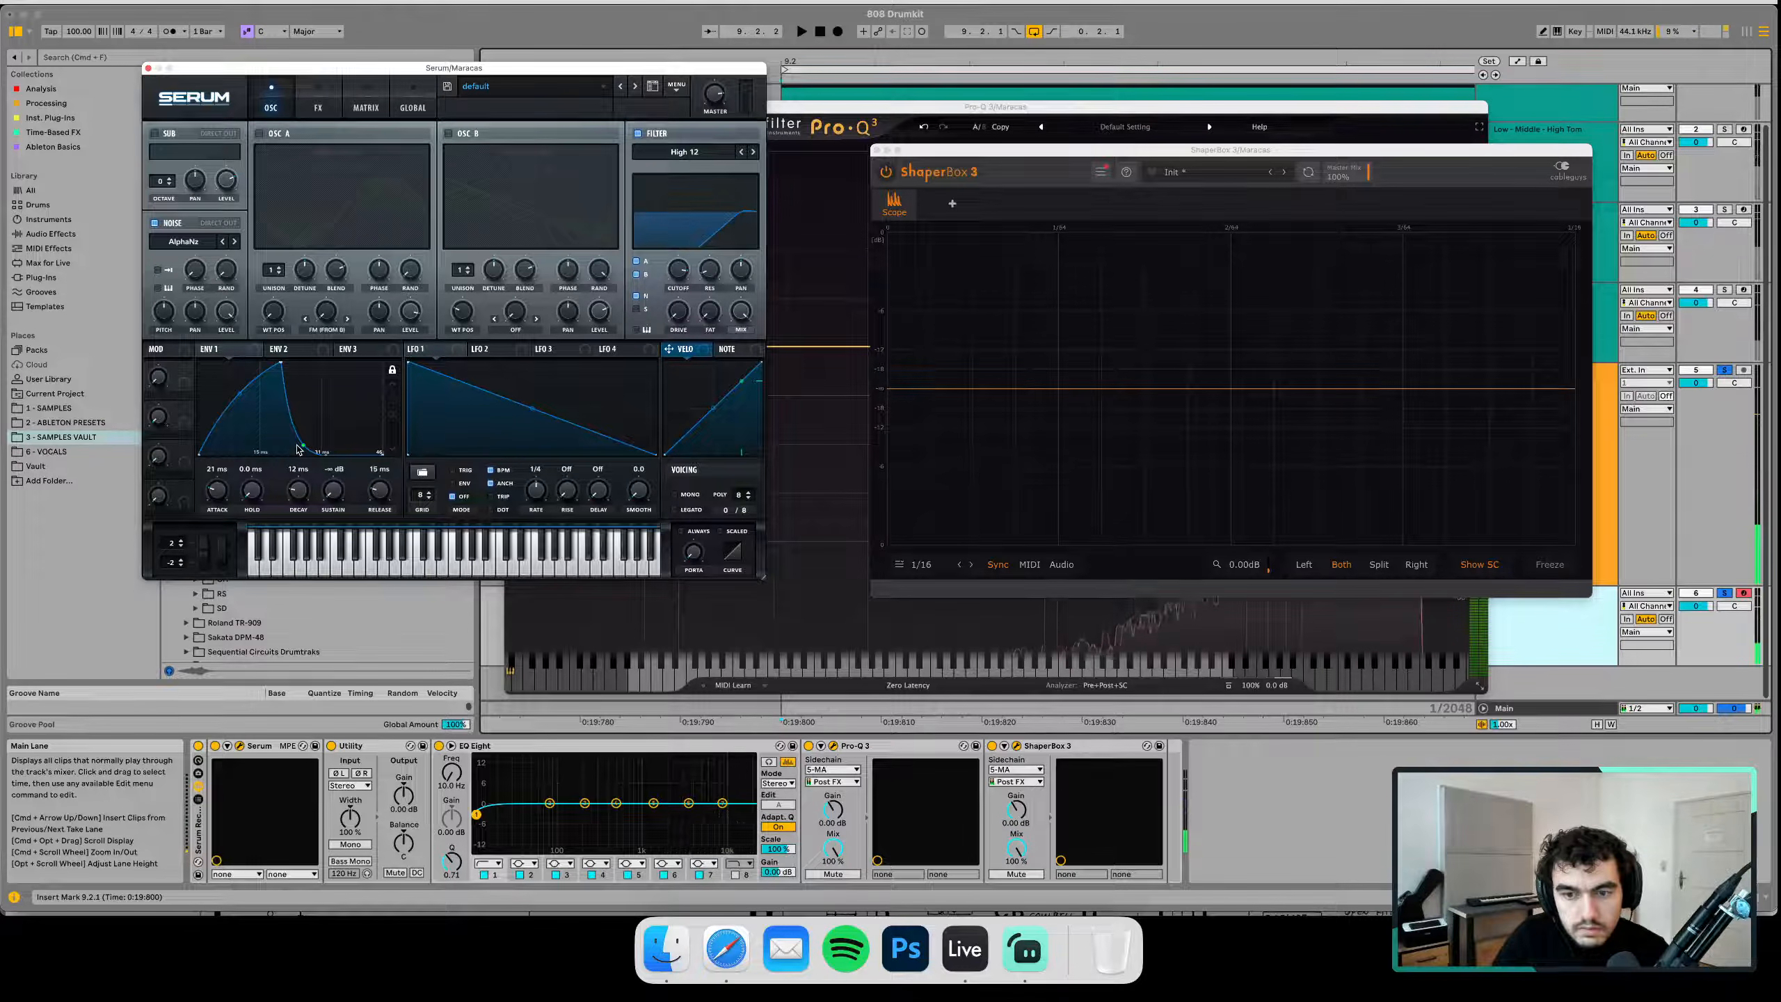
key("space")
key("space")
key("space")
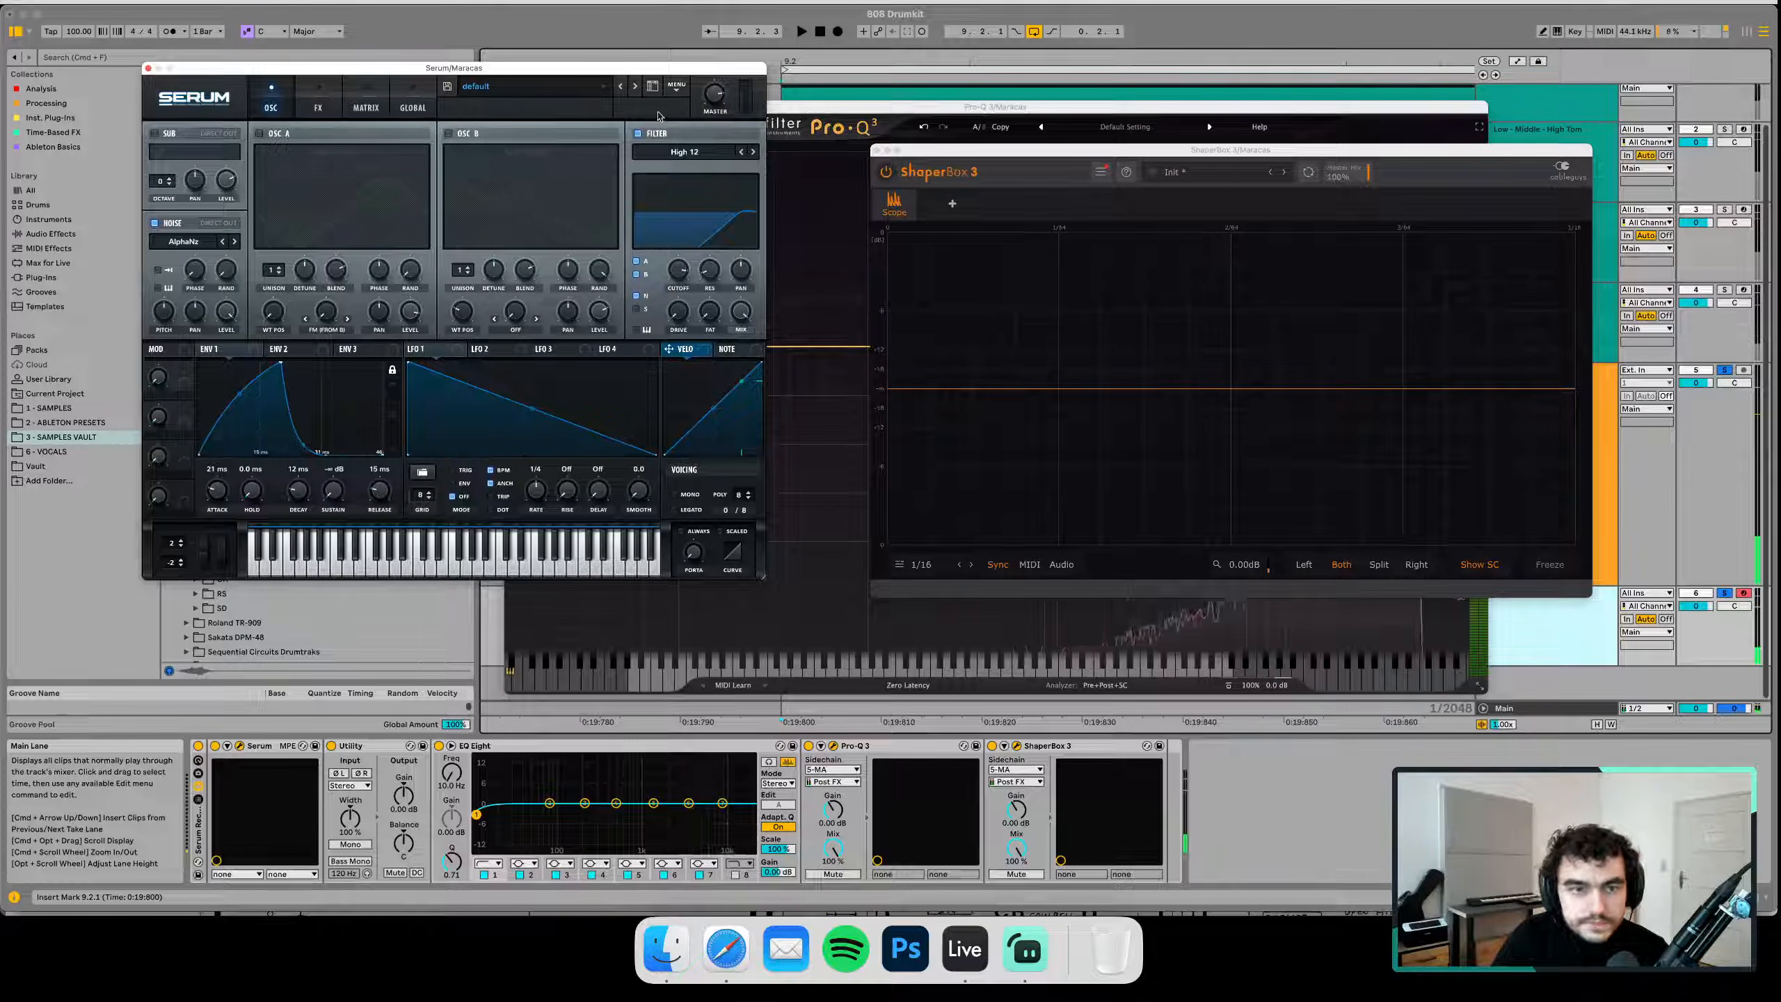
Set Serum's master volume to about 79% while matching the level to the sample in the scope
mouse_move(715, 105)
key("space")
key("space")
left_click_drag(715, 111, 715, 102)
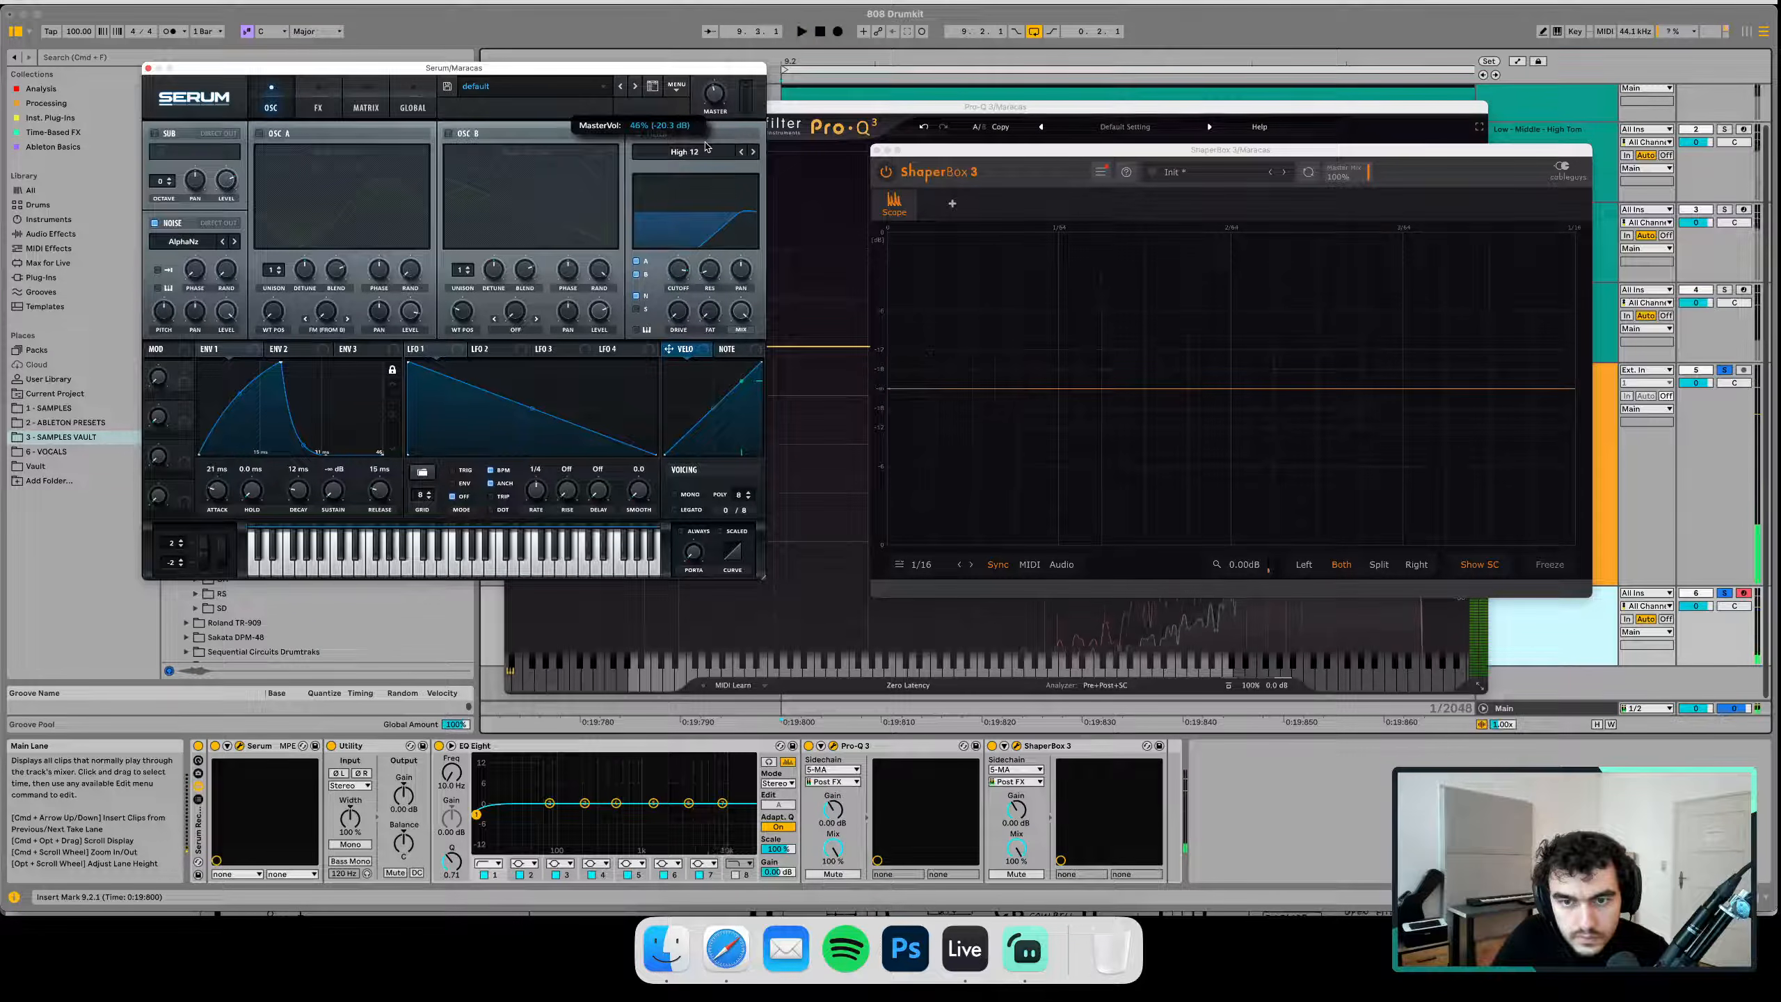
key("space")
left_click_drag(706, 146, 715, 103)
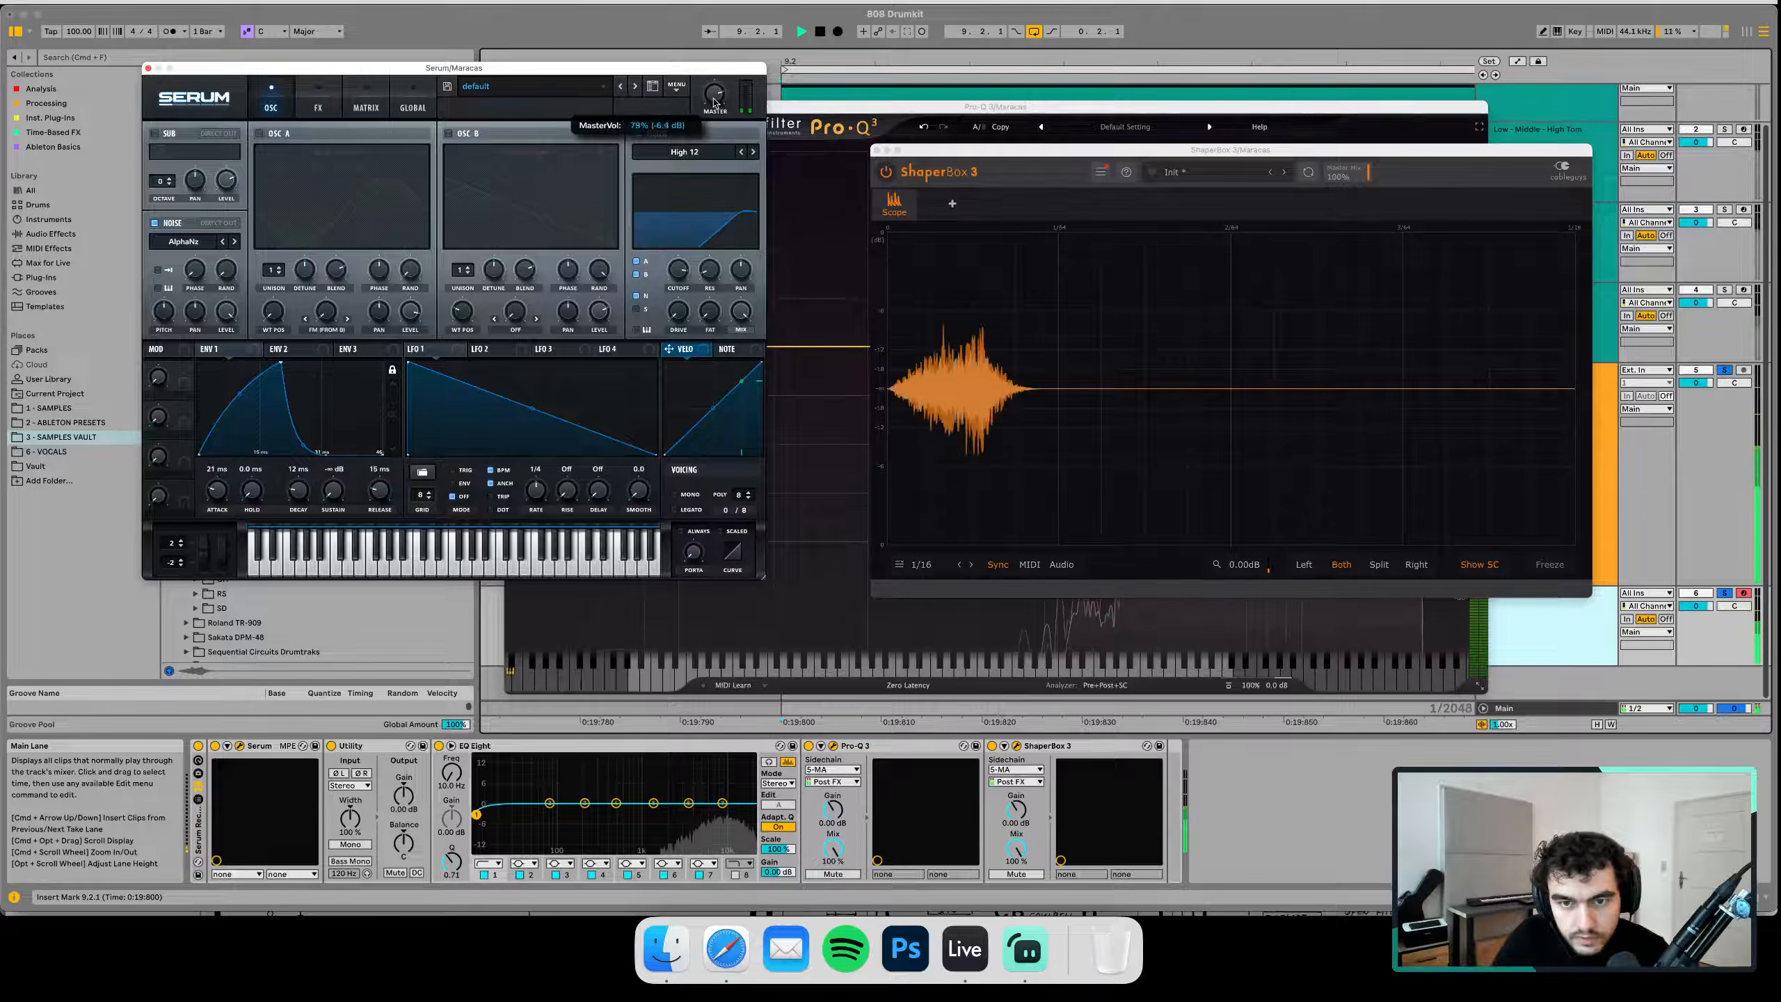
key("space")
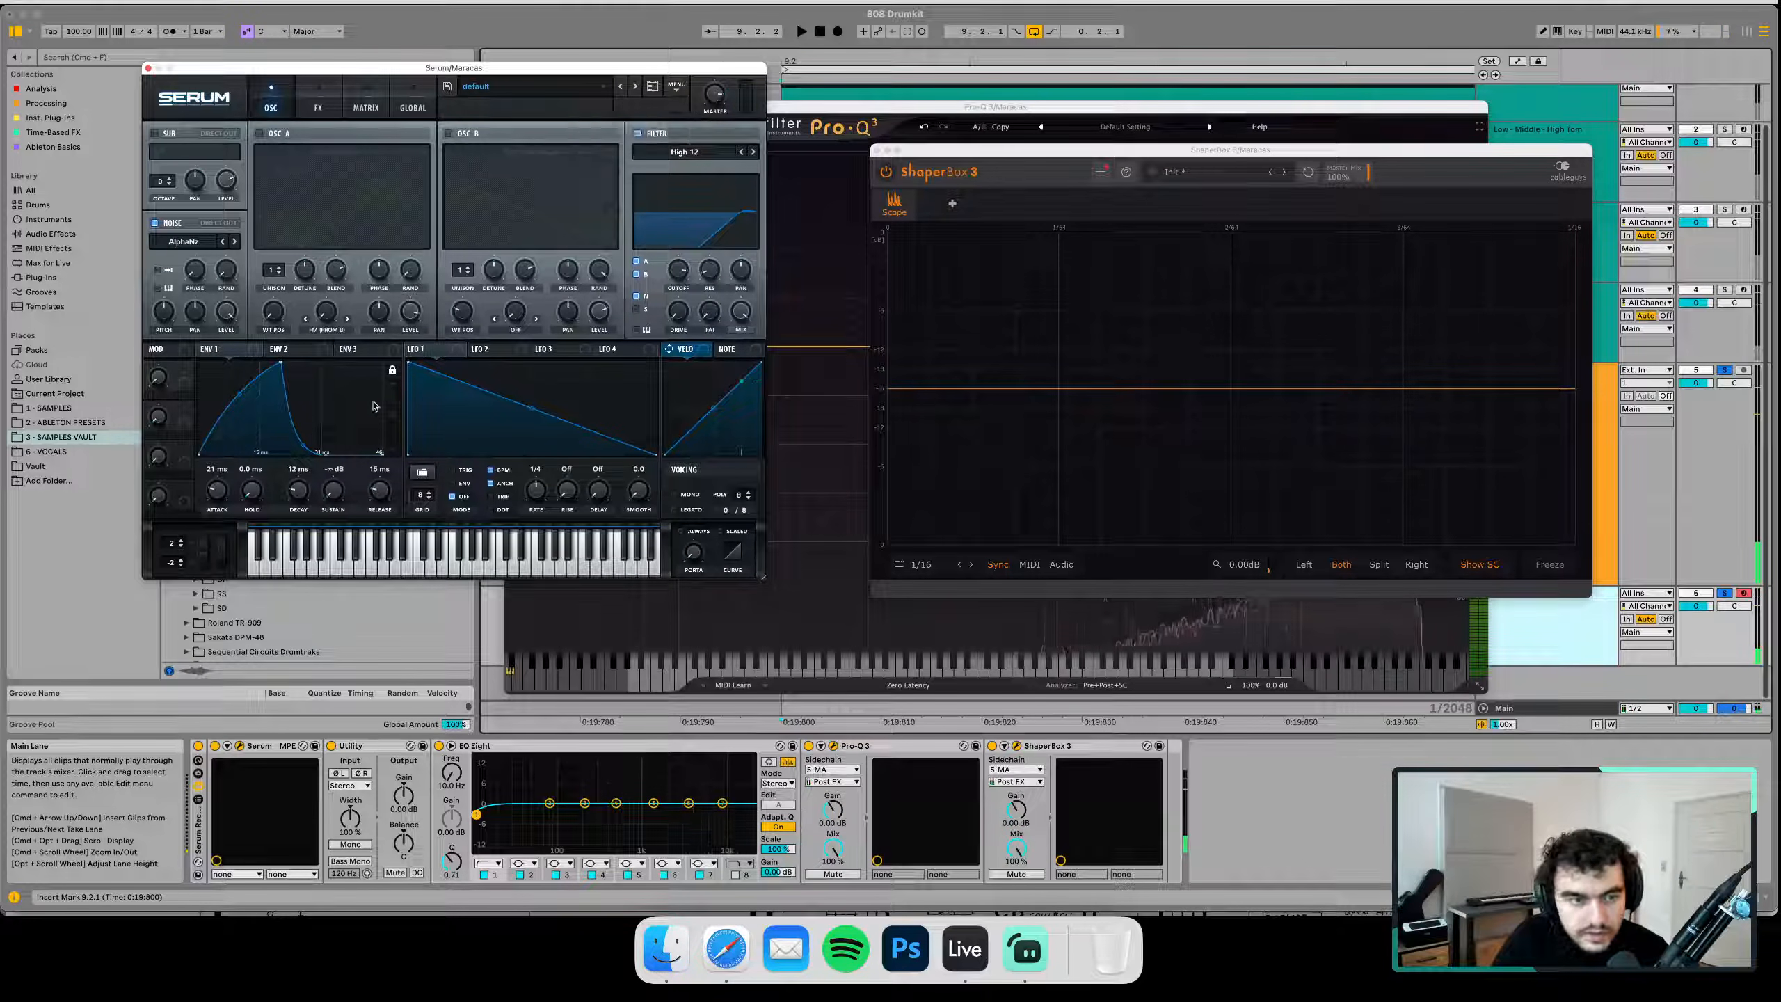
Set Envelope 1's decay to 15 ms and audition the loop
key("space")
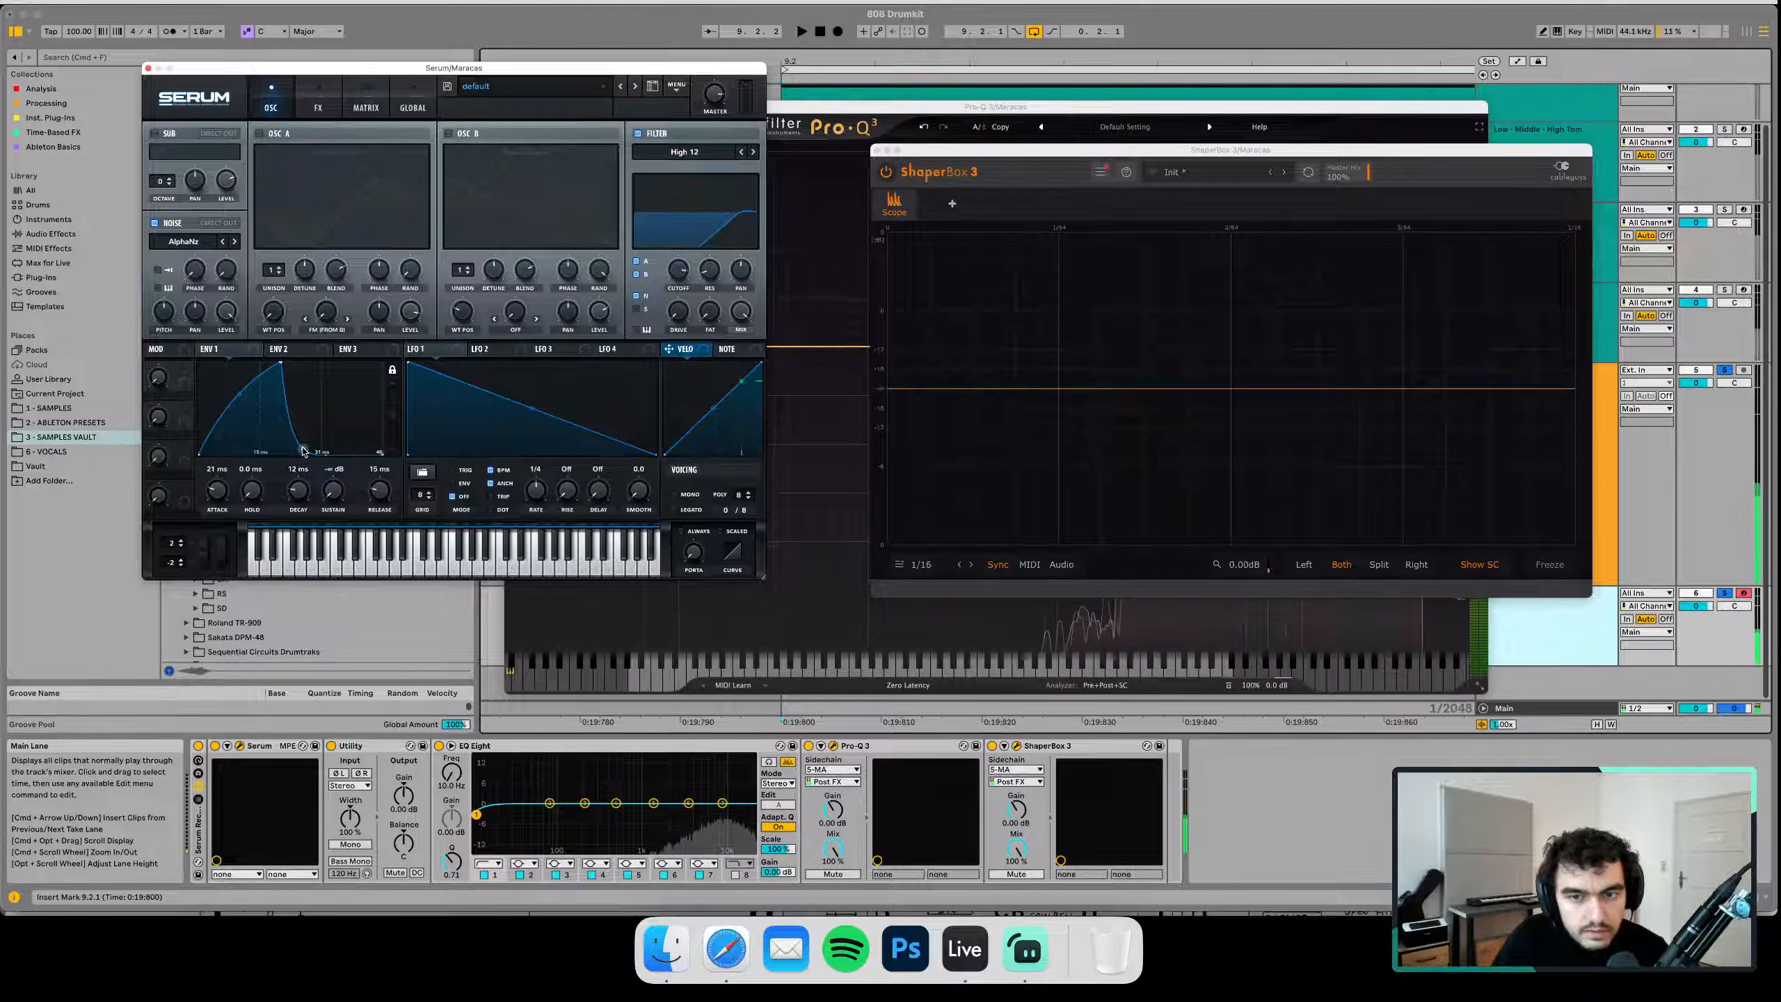
left_click_drag(301, 501, 302, 497)
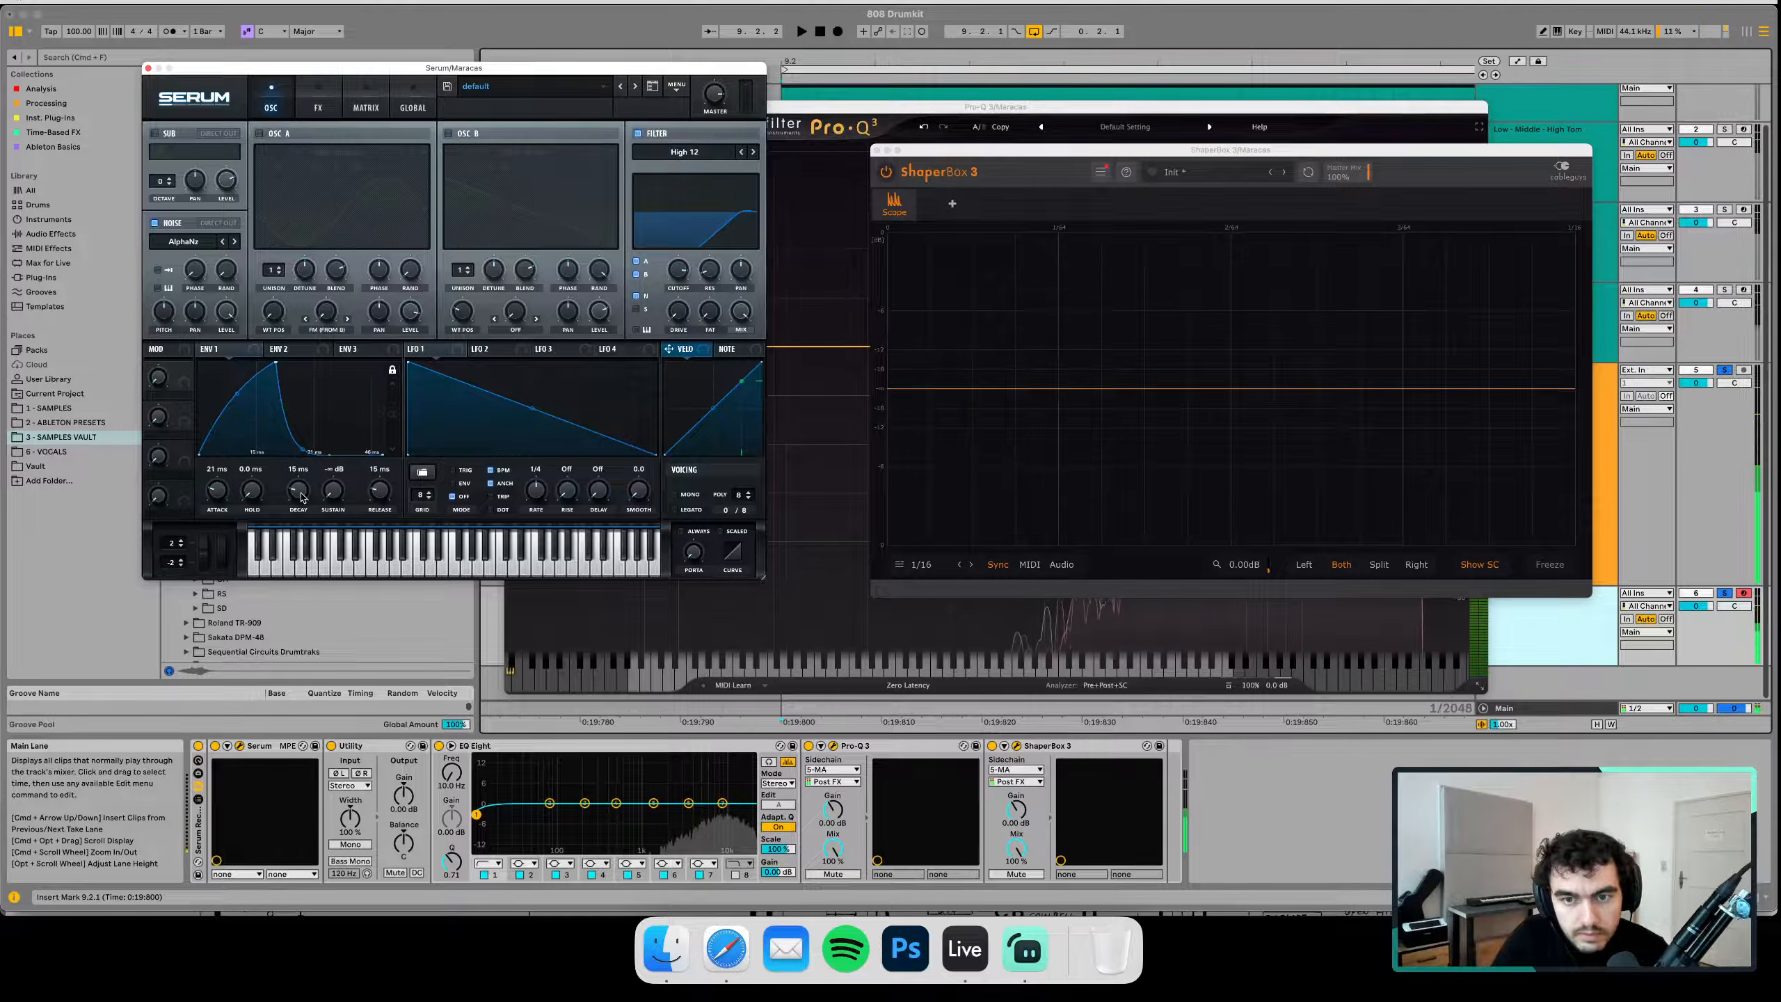
key("space")
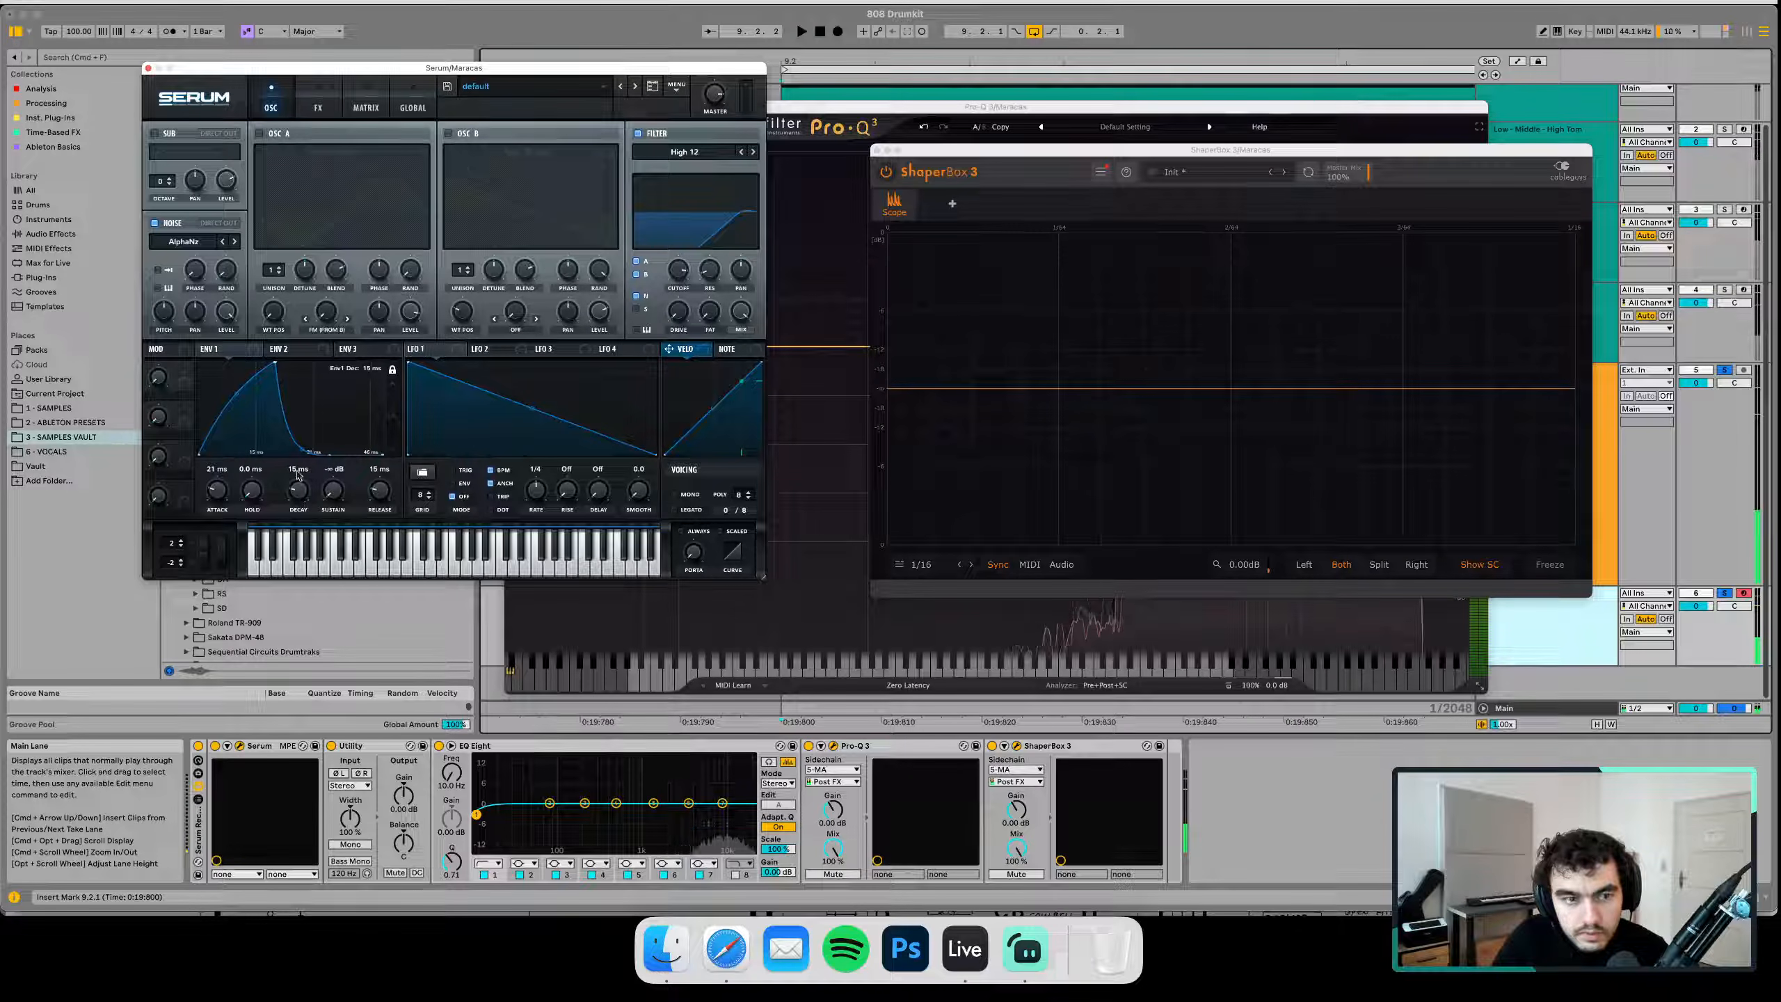
key("space")
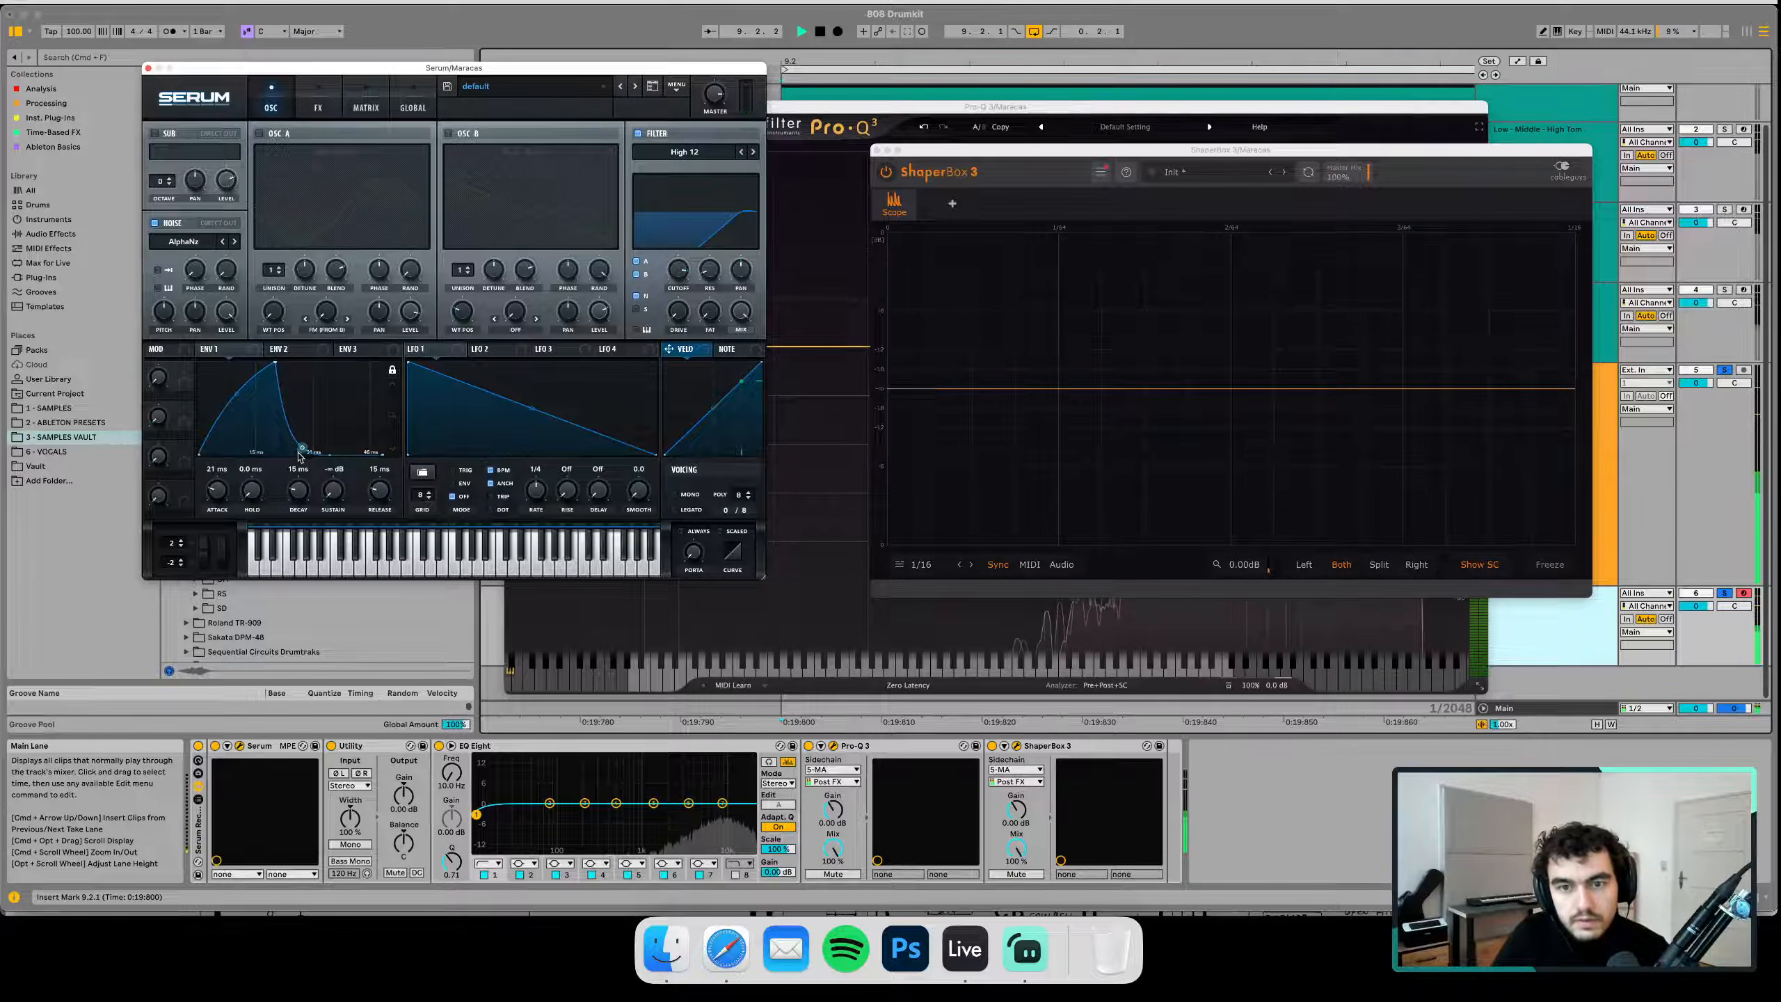
Compare the MA sample's and the Serum maracas' spectra in Pro-Q 3 by alternately soloing their tracks during loop playback
key("space")
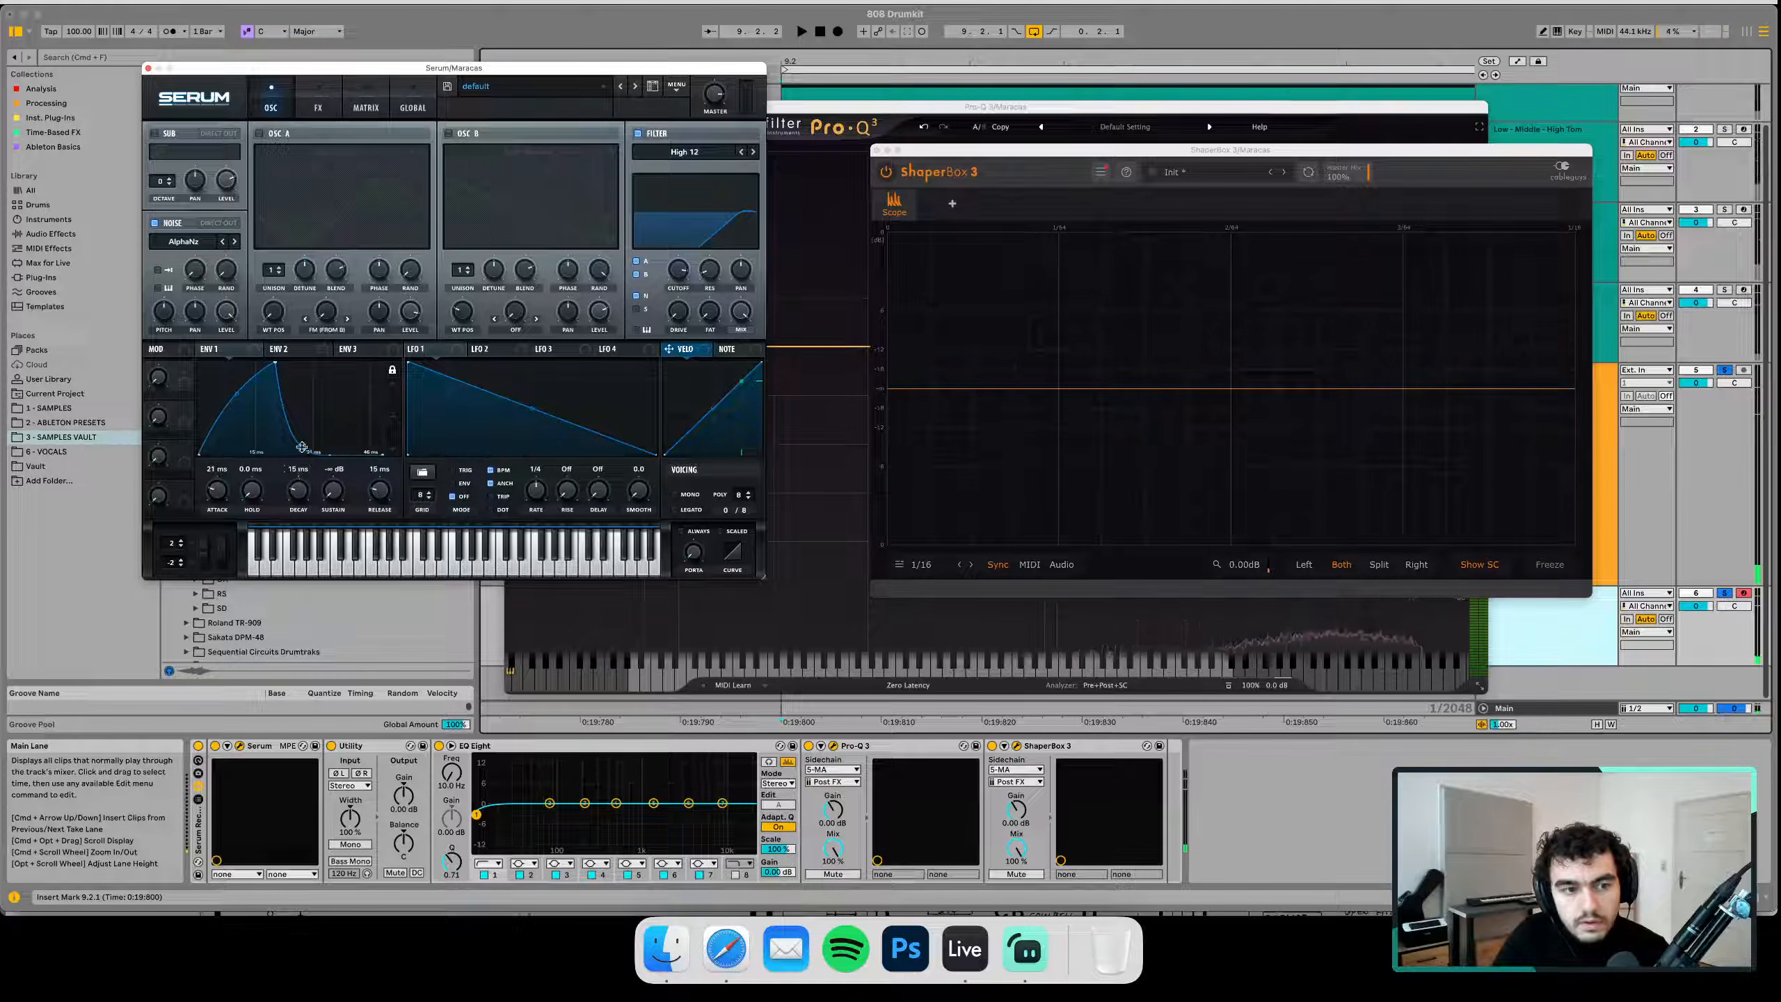
key("space")
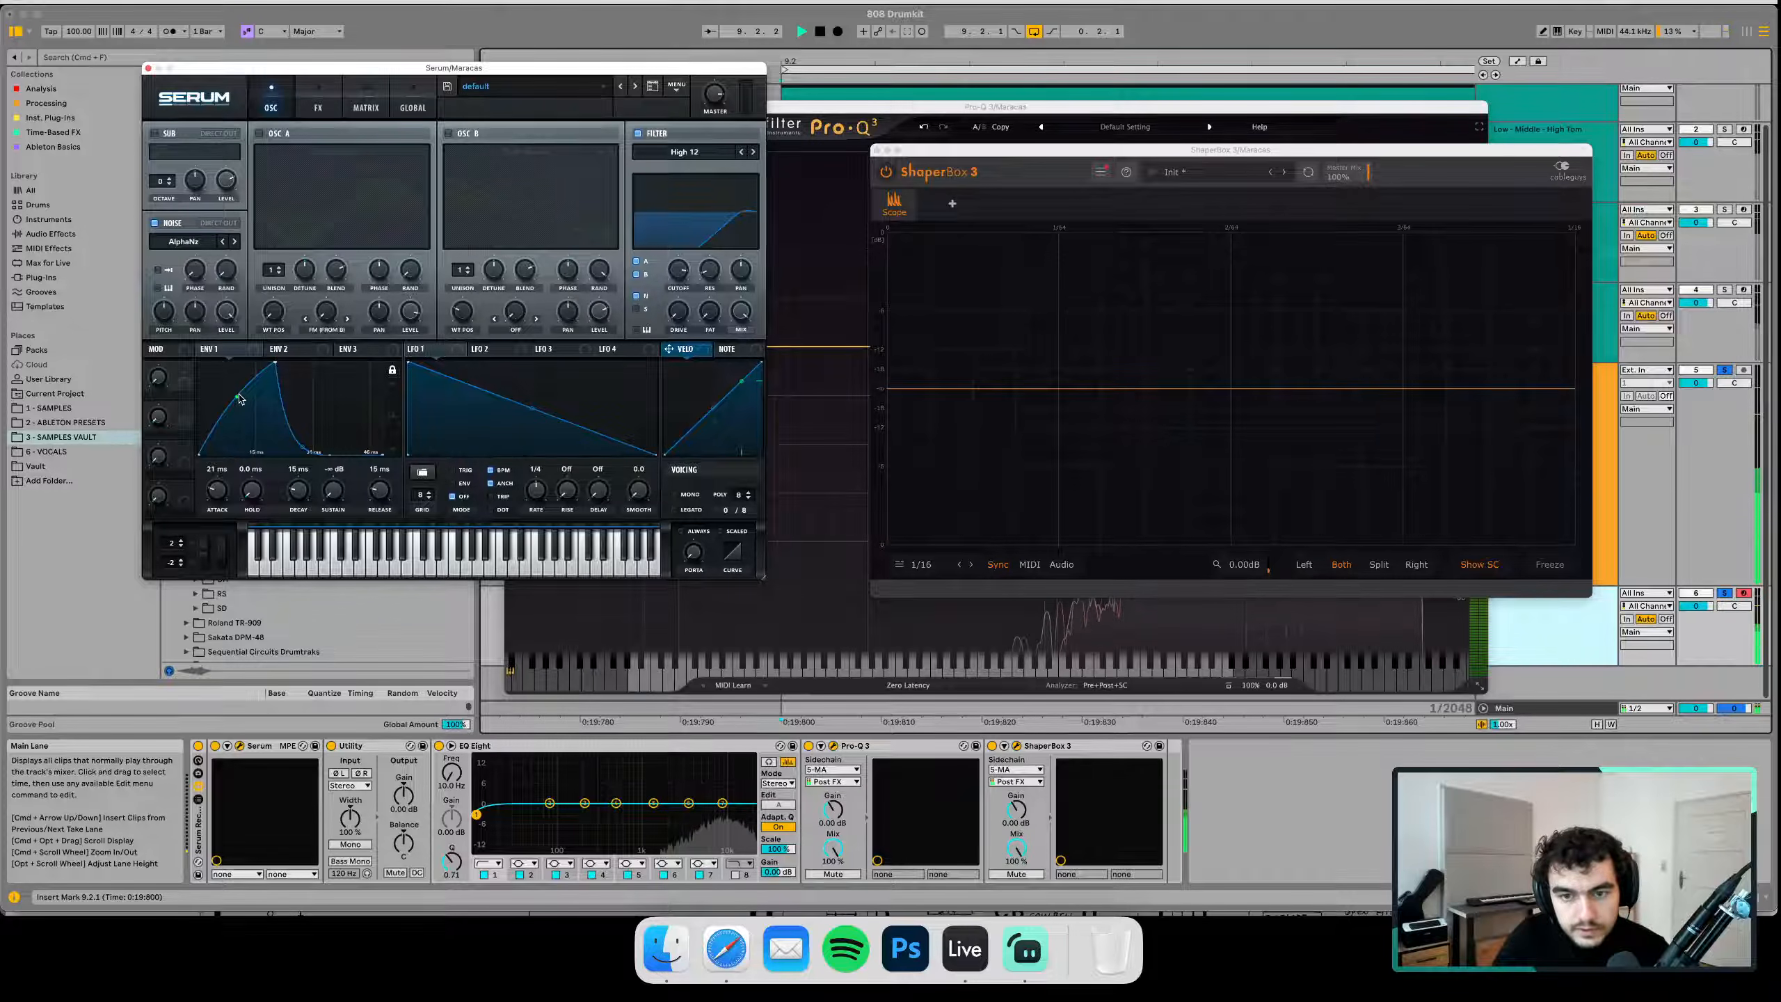
left_click(899, 107)
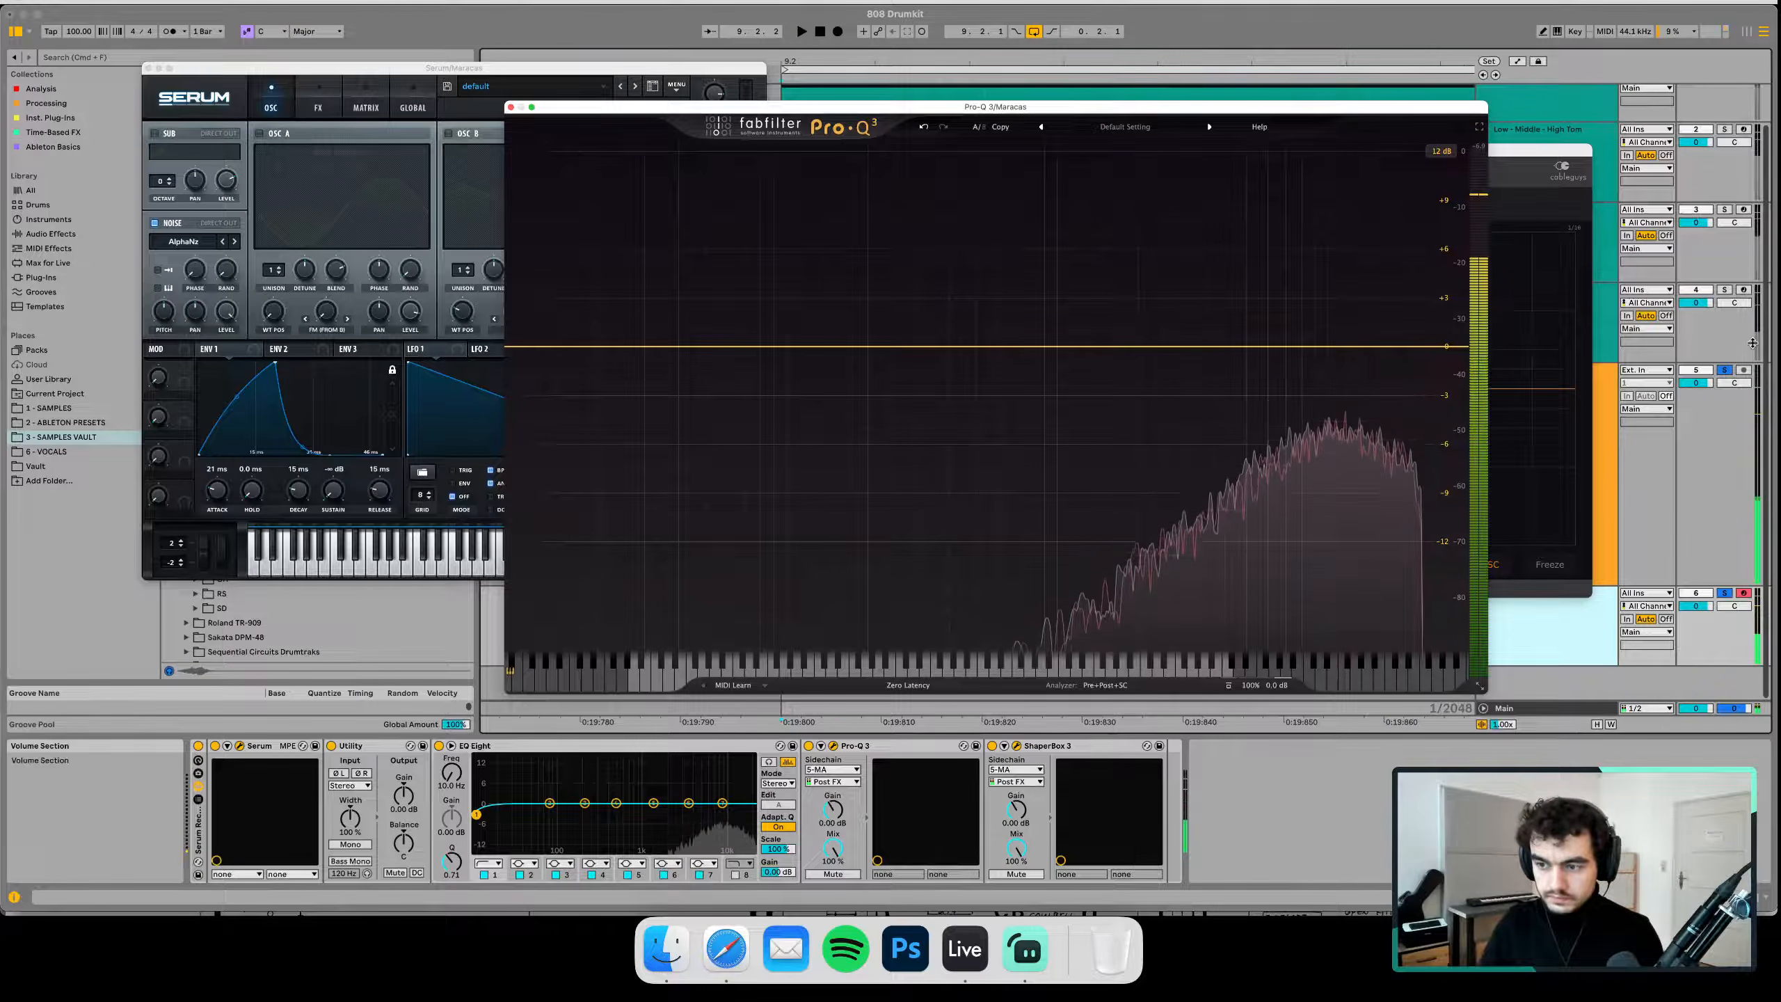
left_click(1724, 372)
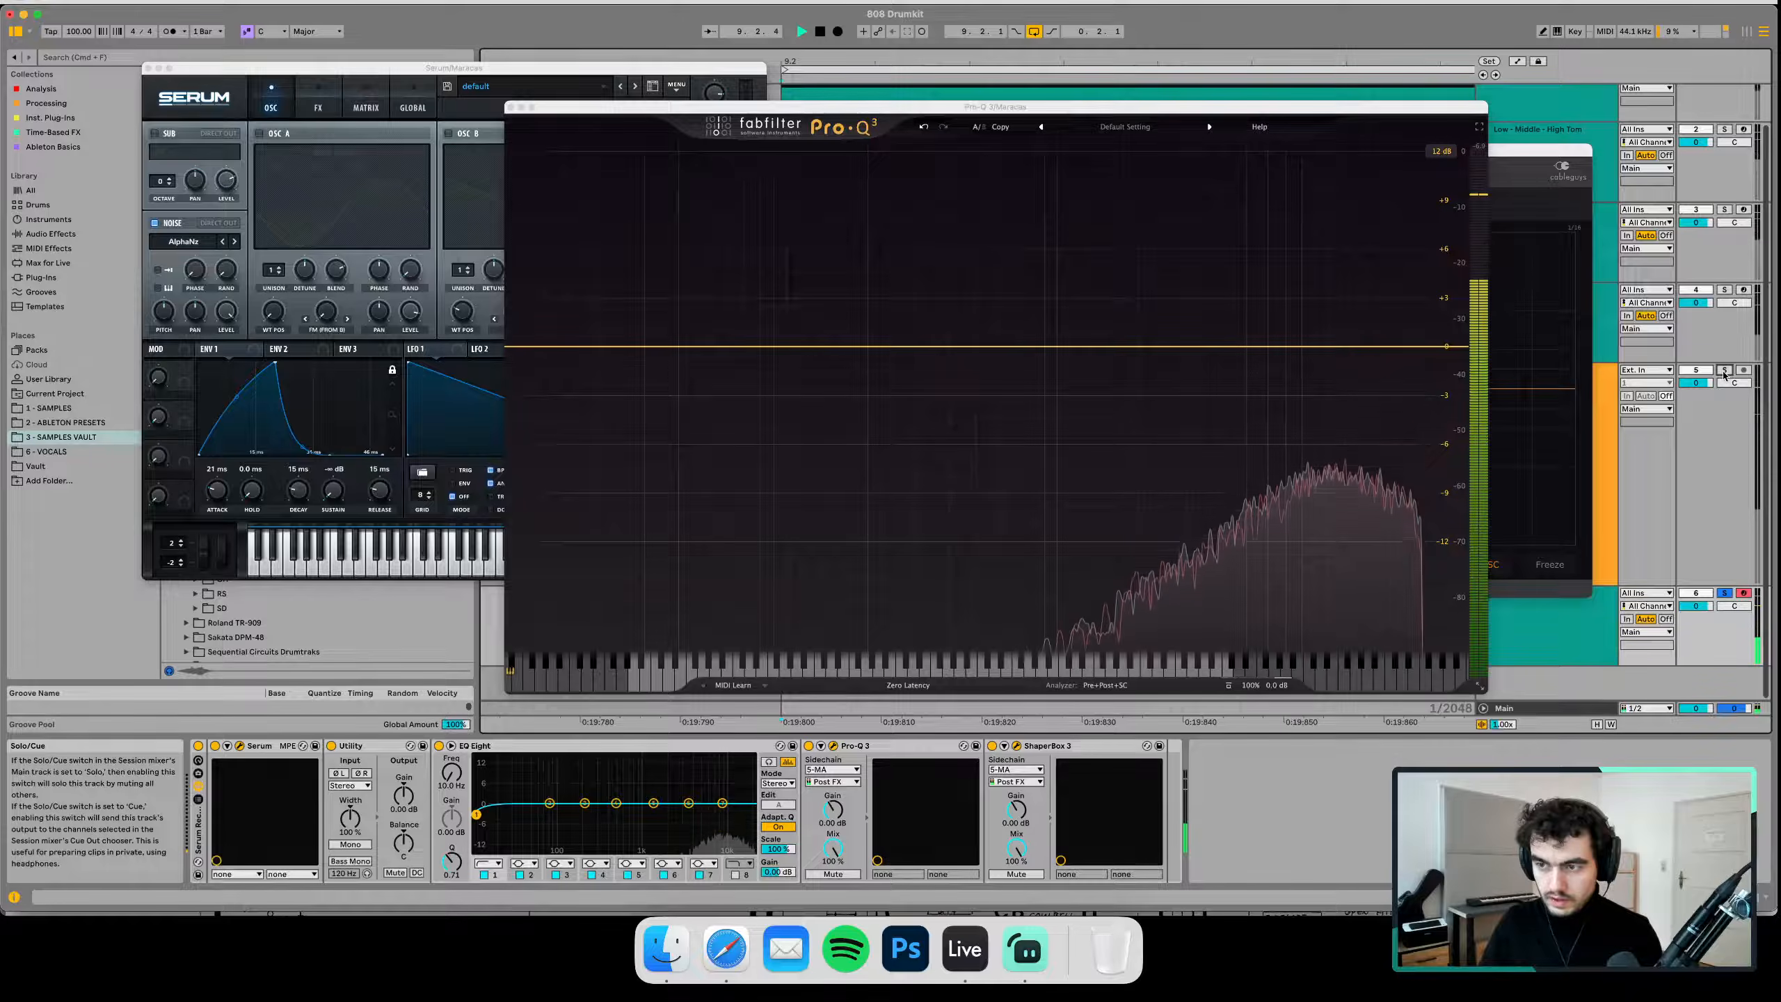
left_click(1724, 372)
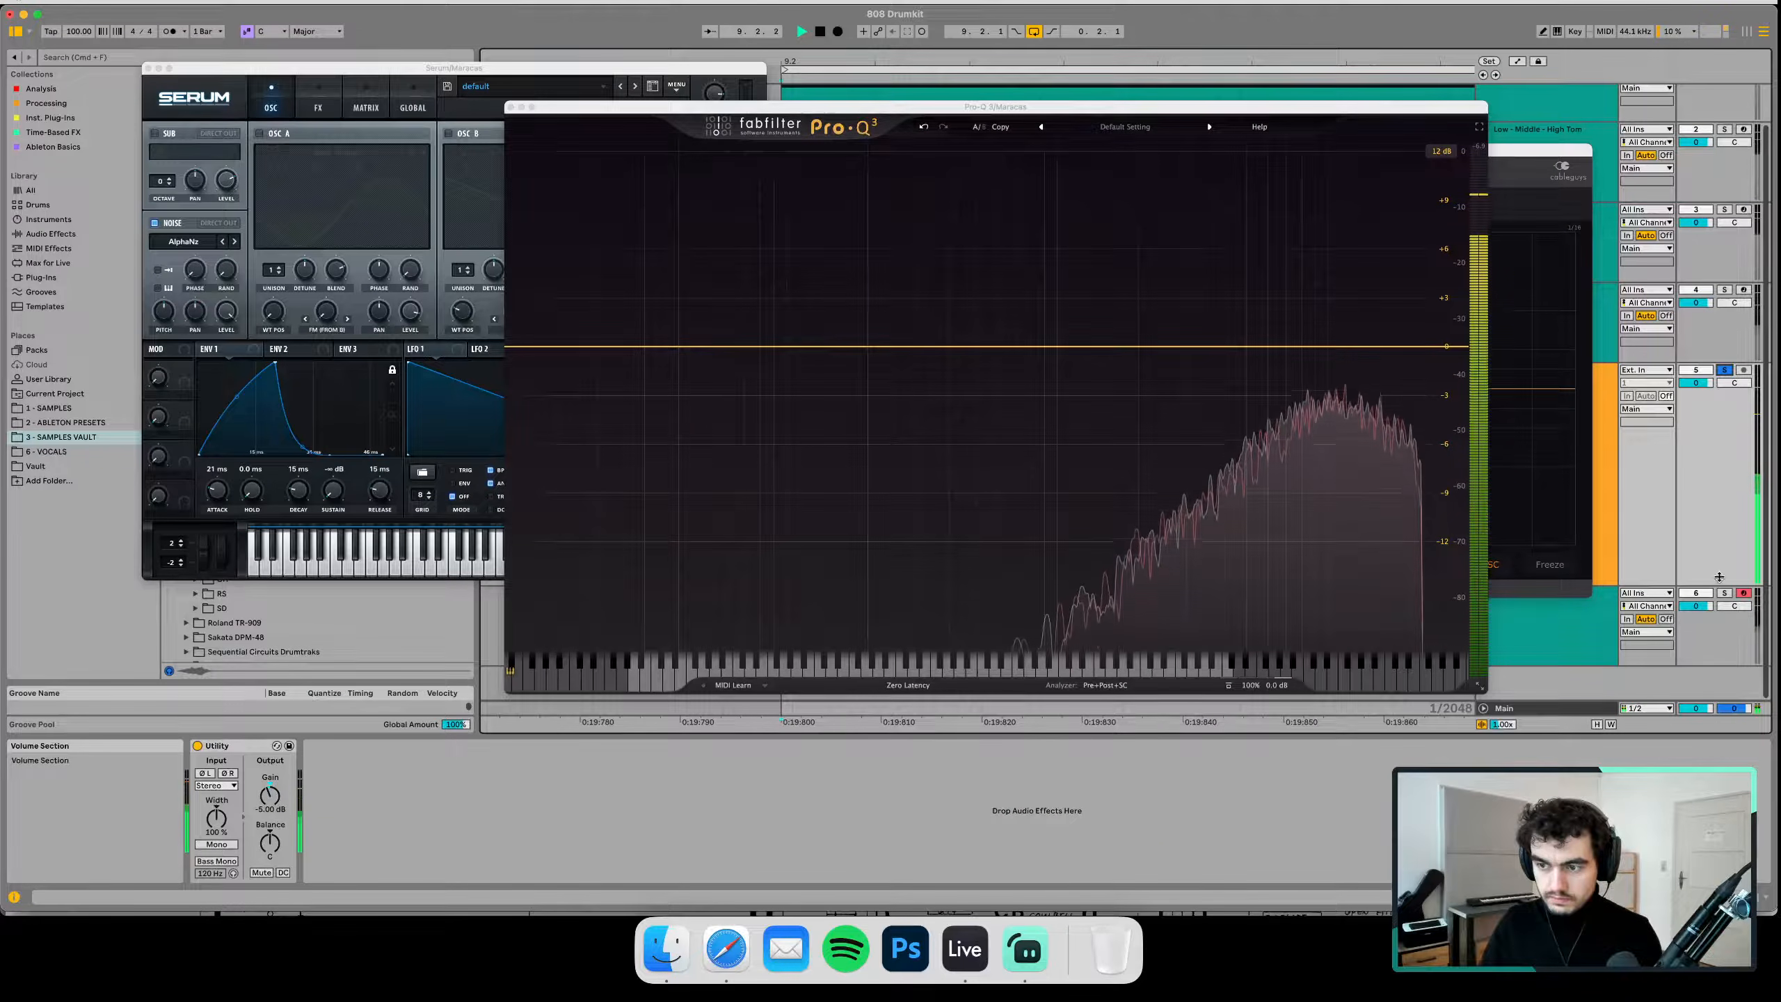
left_click(1724, 593)
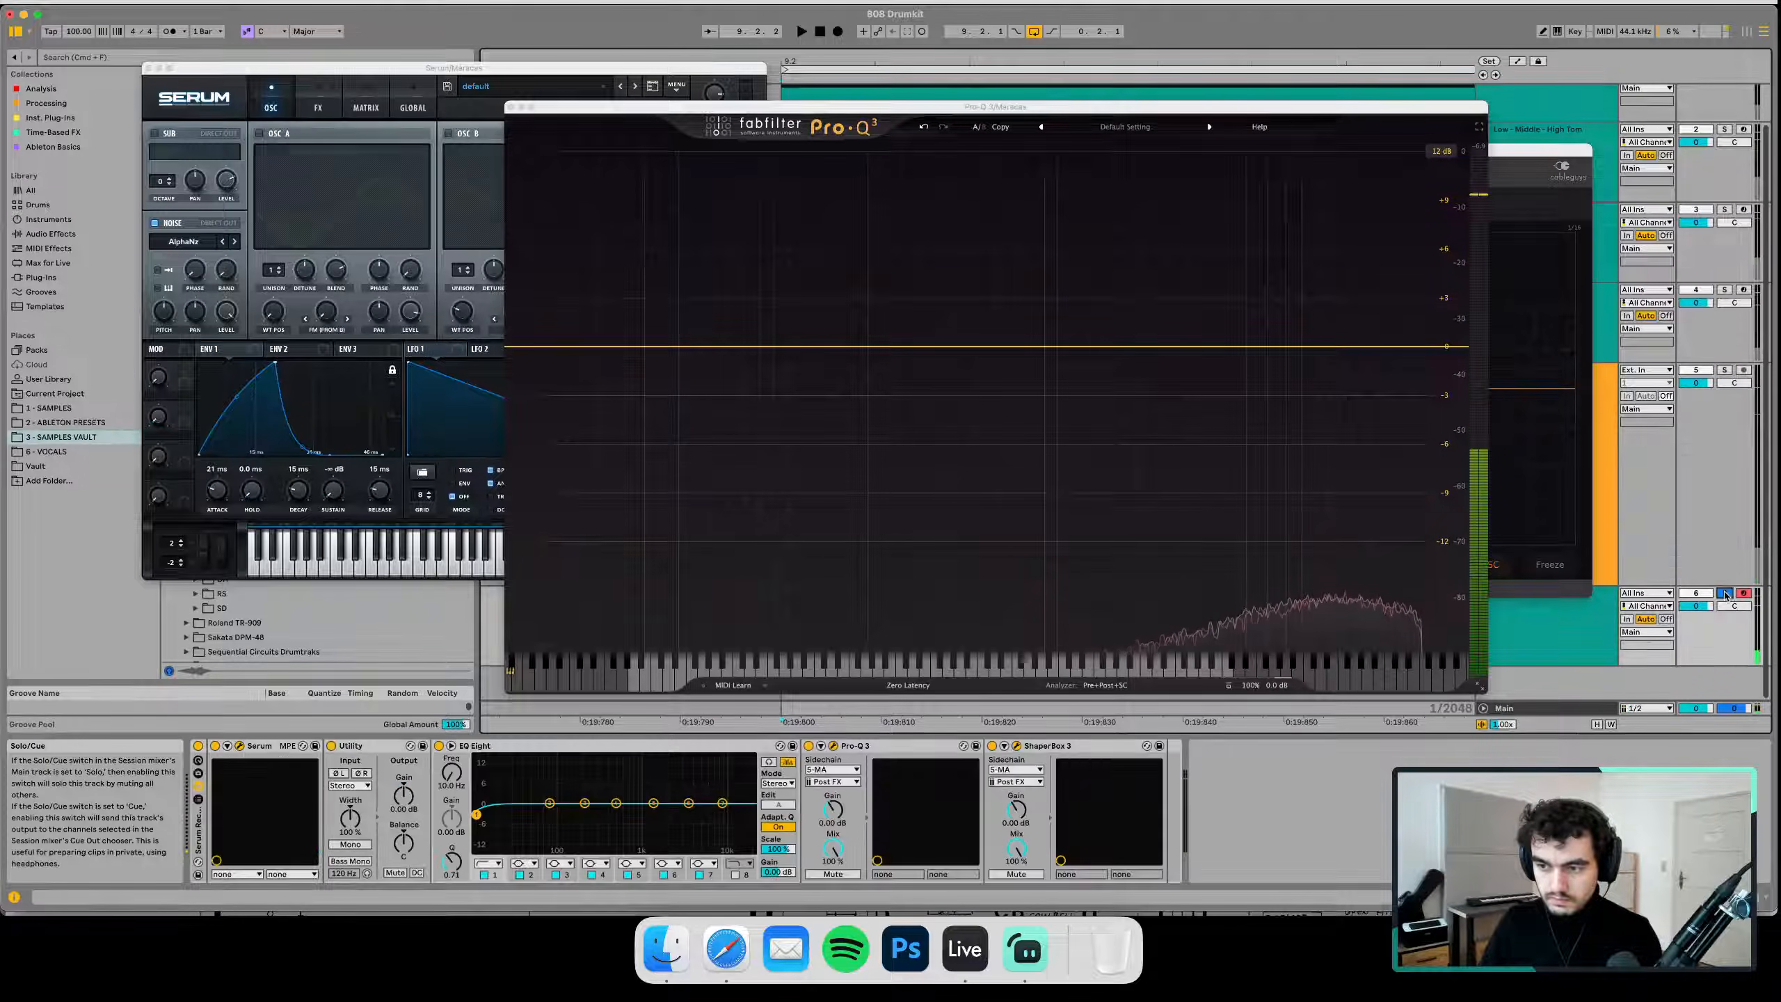
left_click(1724, 370)
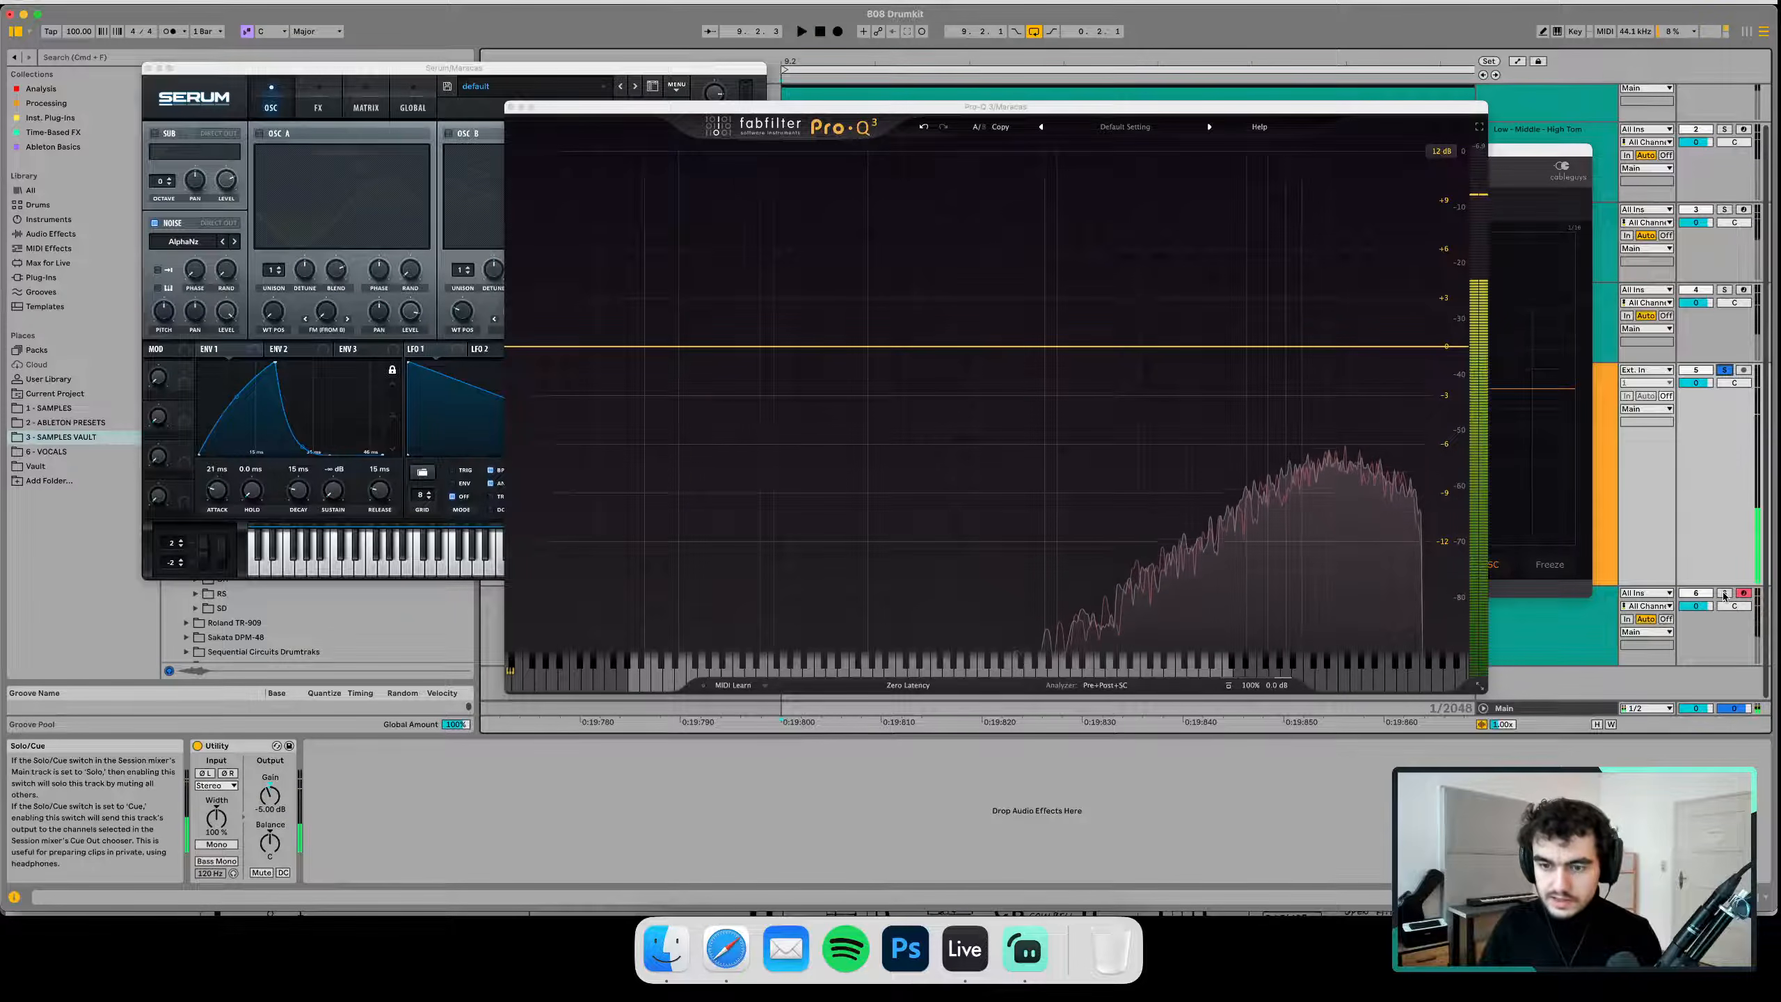
left_click(1724, 593)
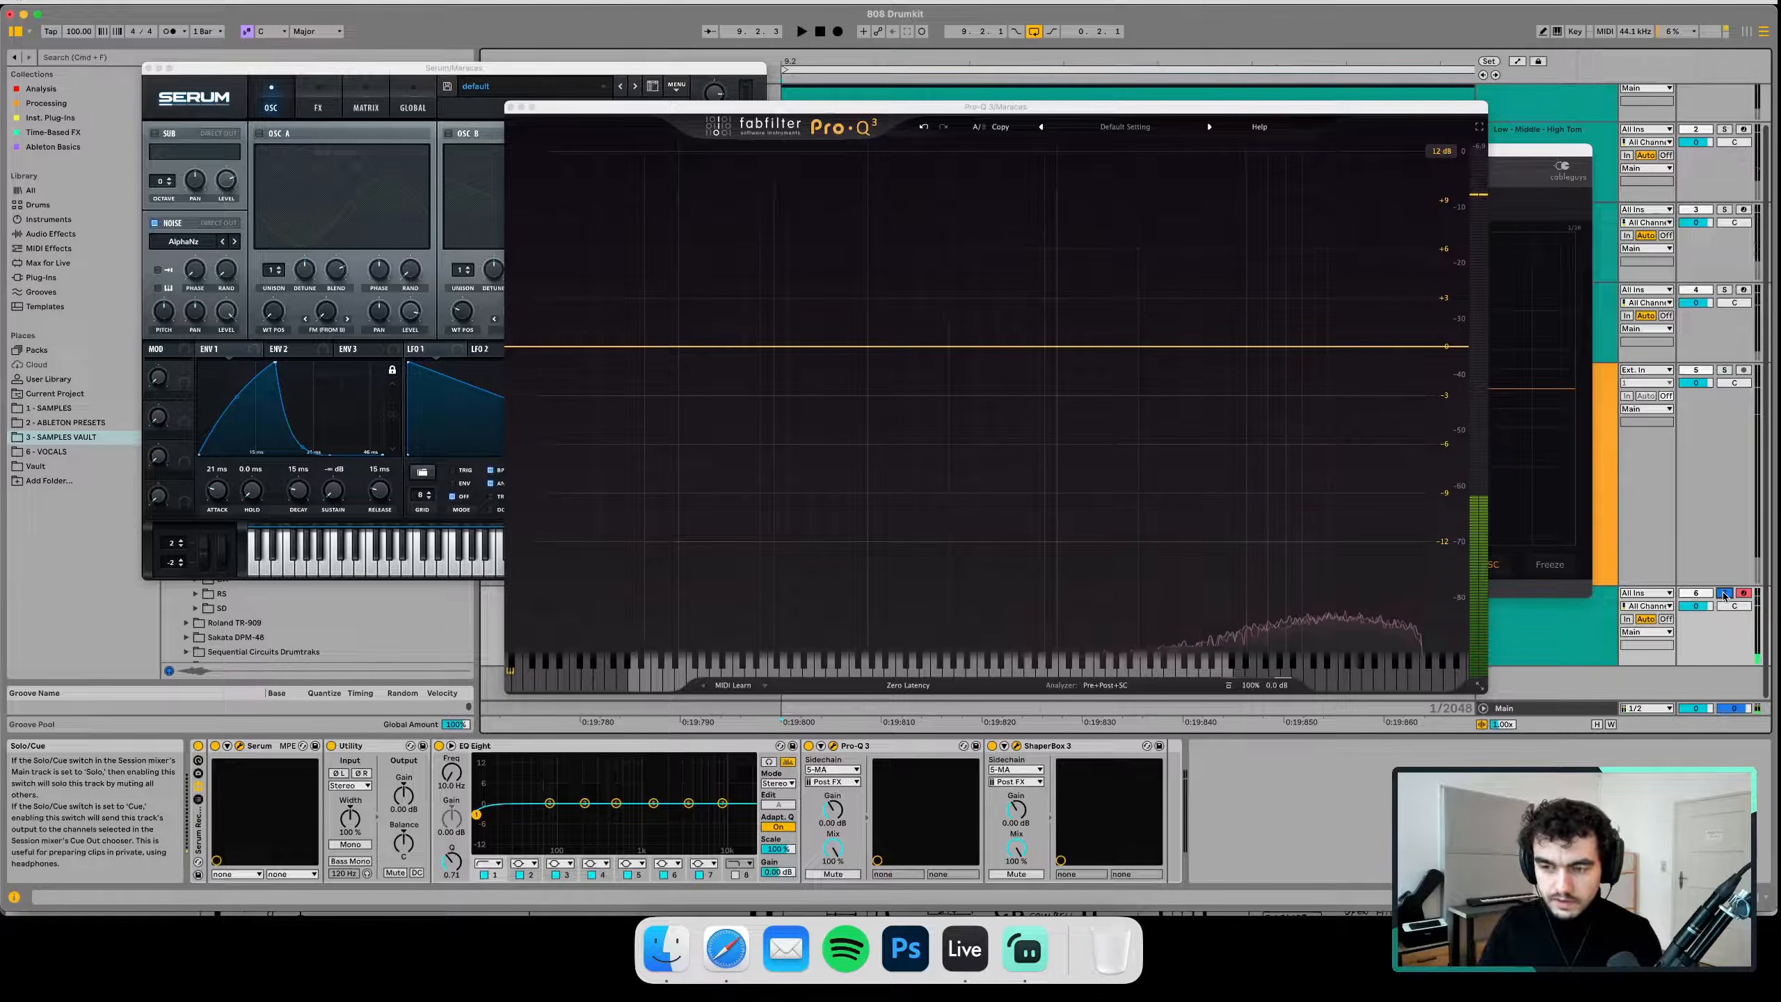
left_click(1723, 373)
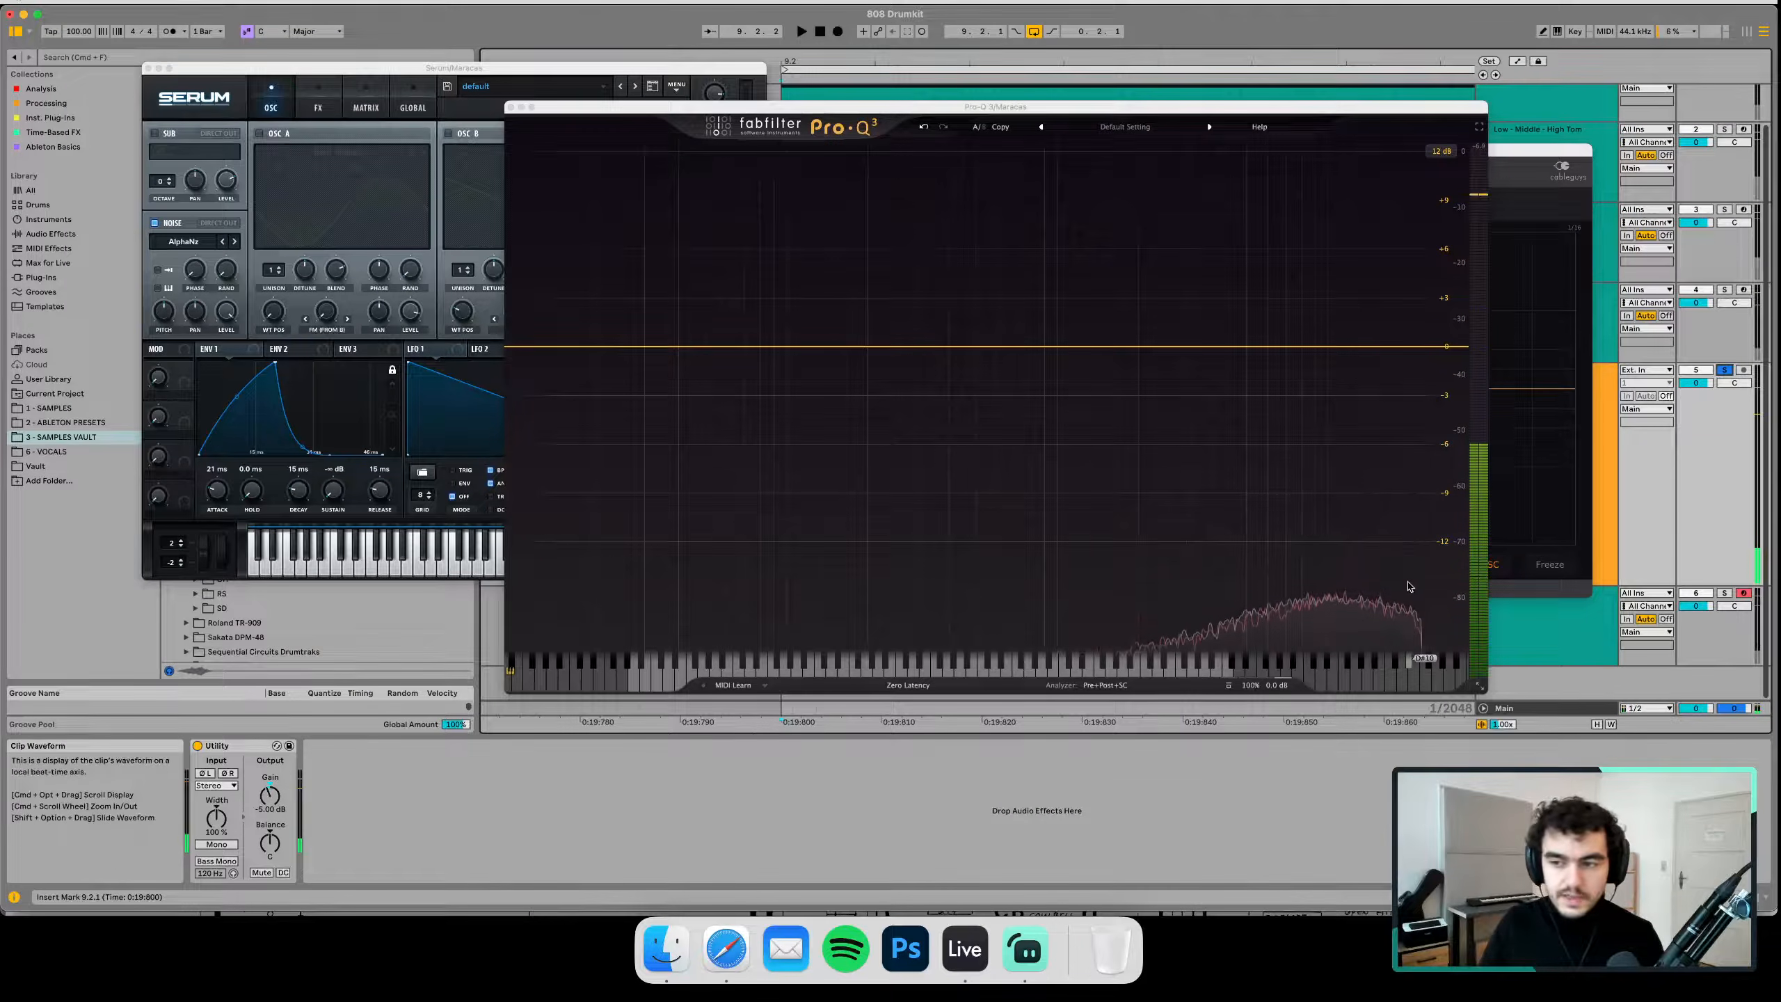
left_click(1724, 594)
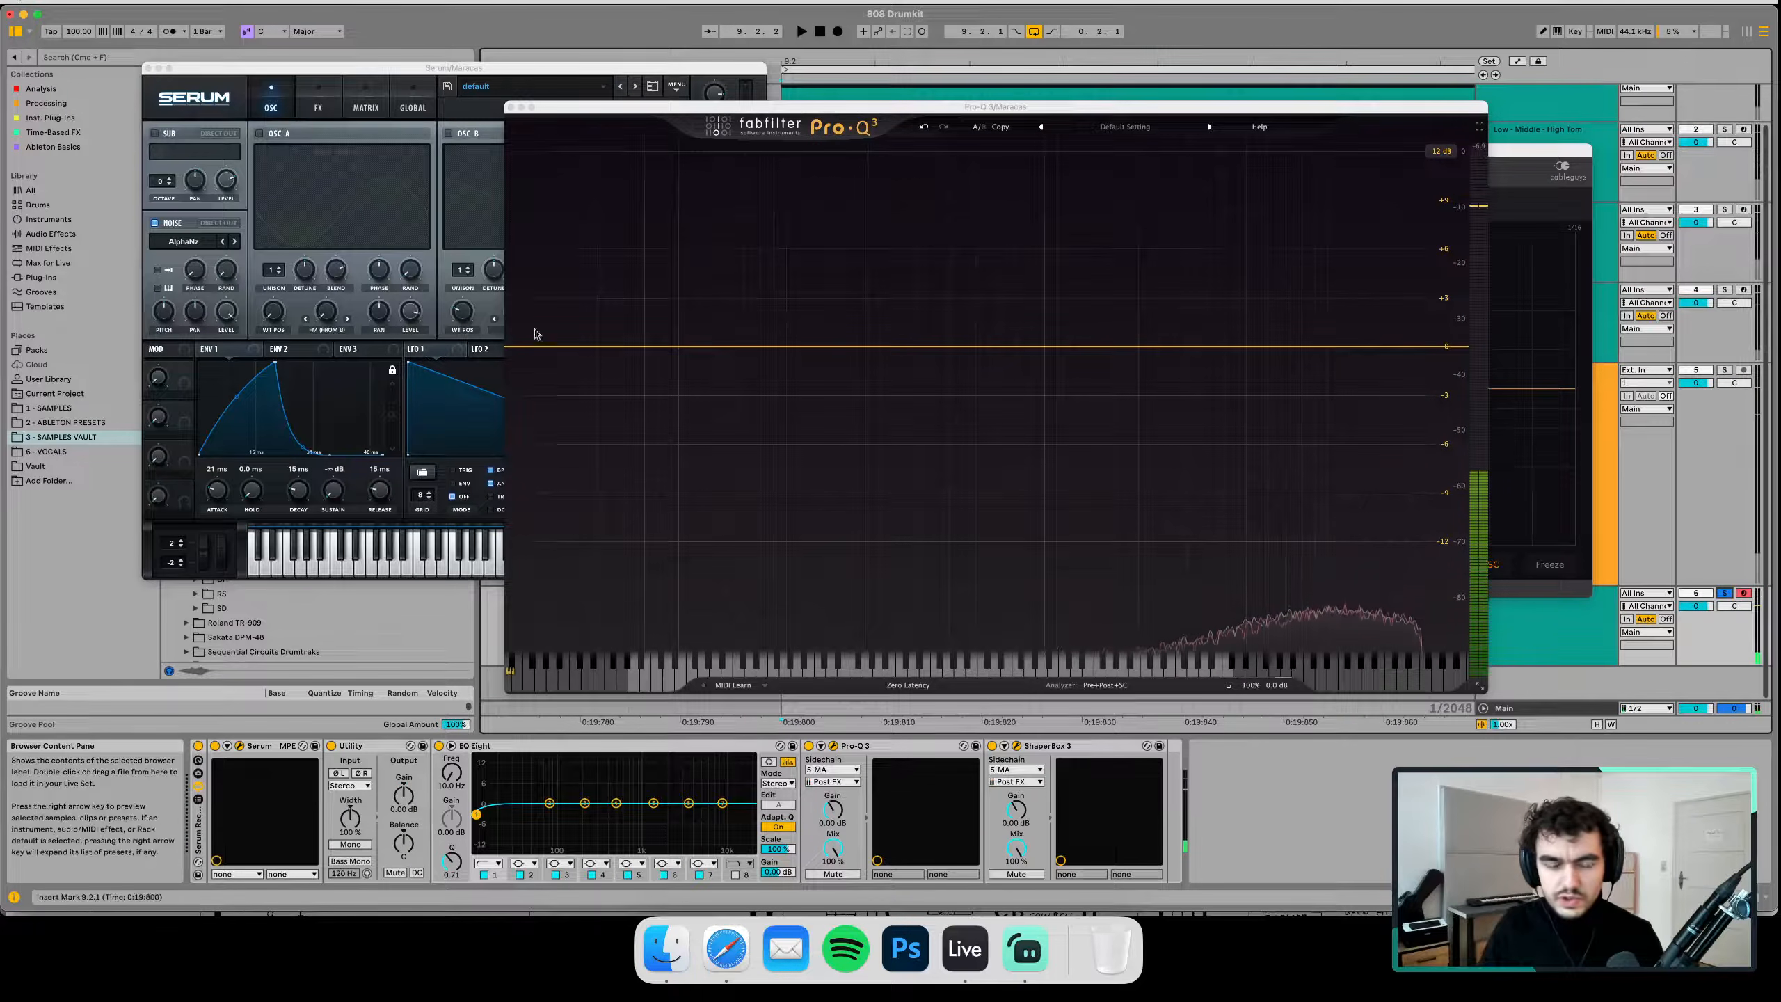
Add a flat bell band near the spectral peak in Pro-Q 3 and enable Serum's EQ effect with its low-band frequency at 6302 Hz
key("space")
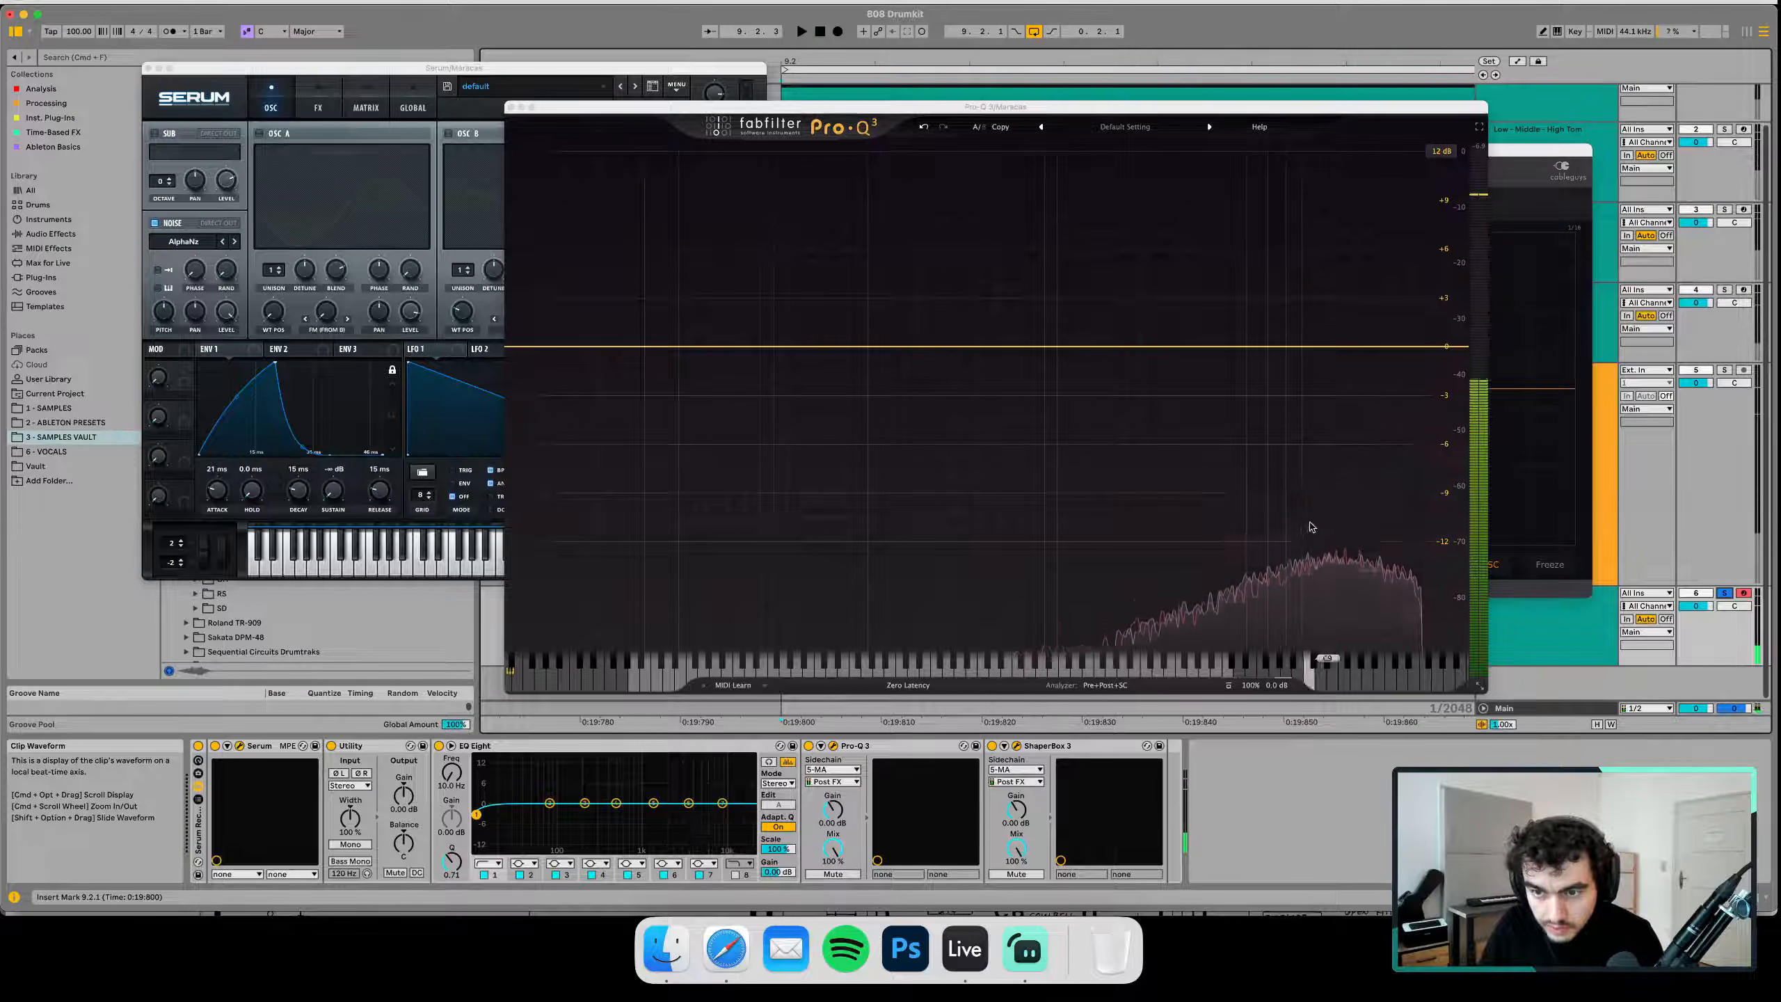
double_click(1277, 346)
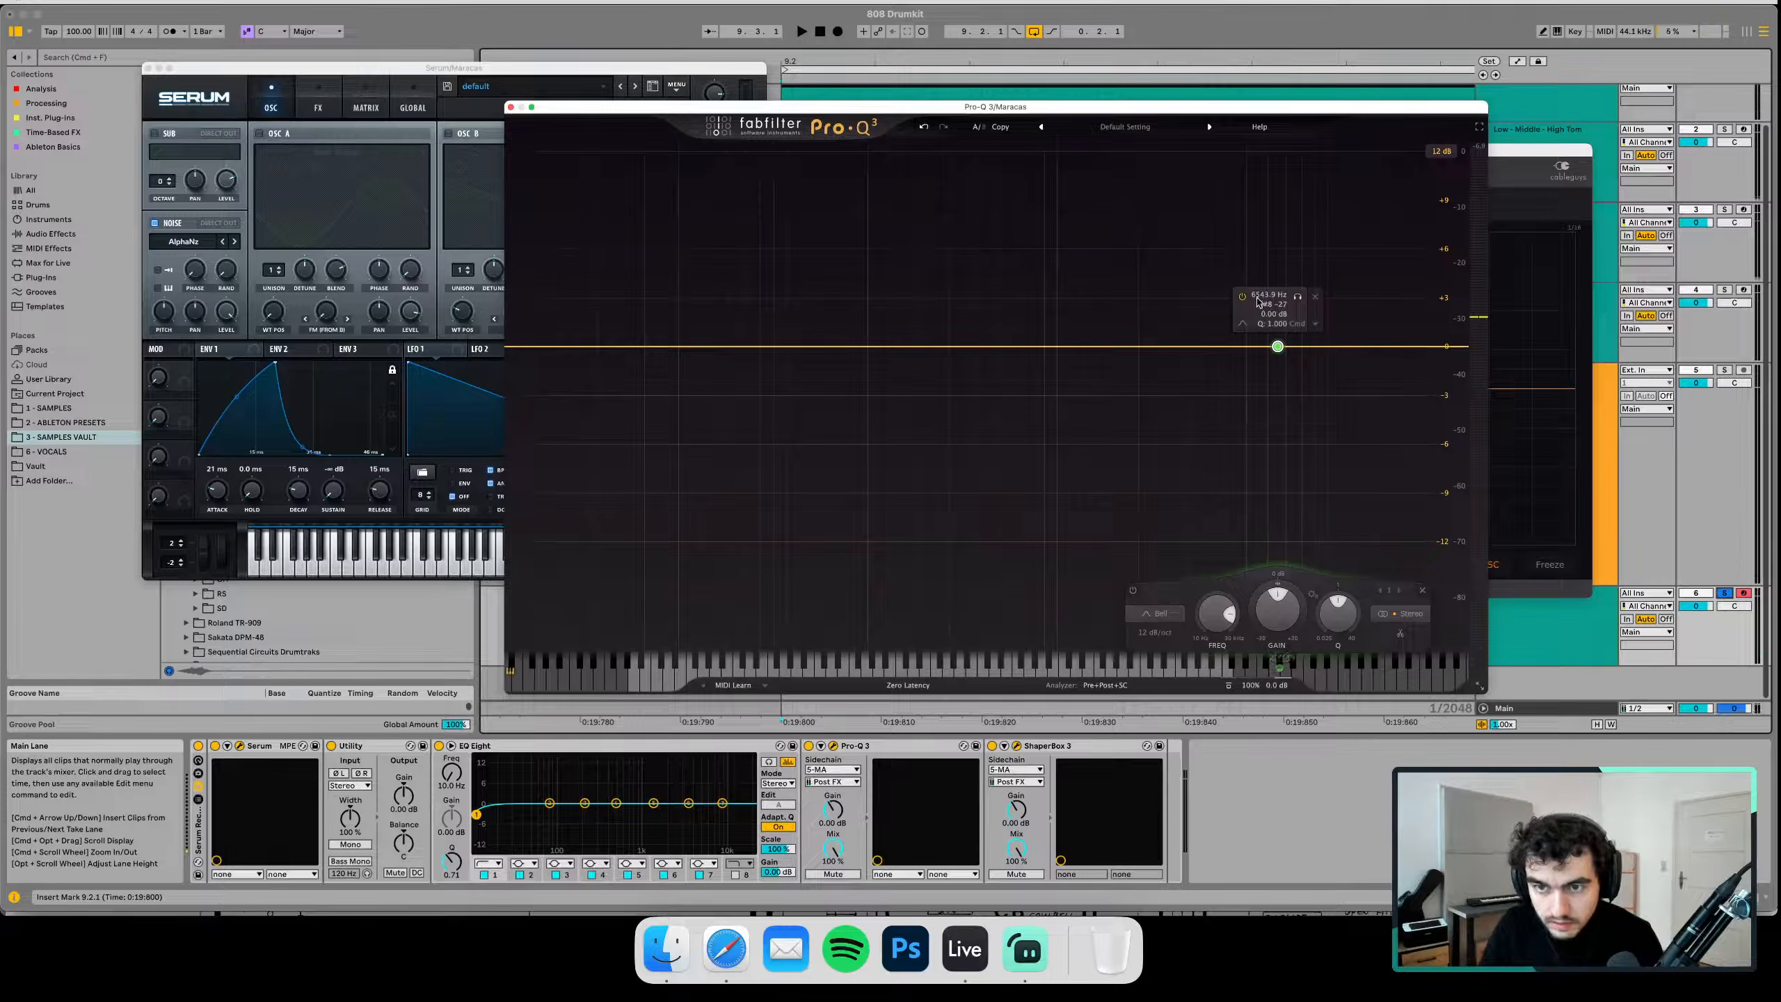
left_click(318, 116)
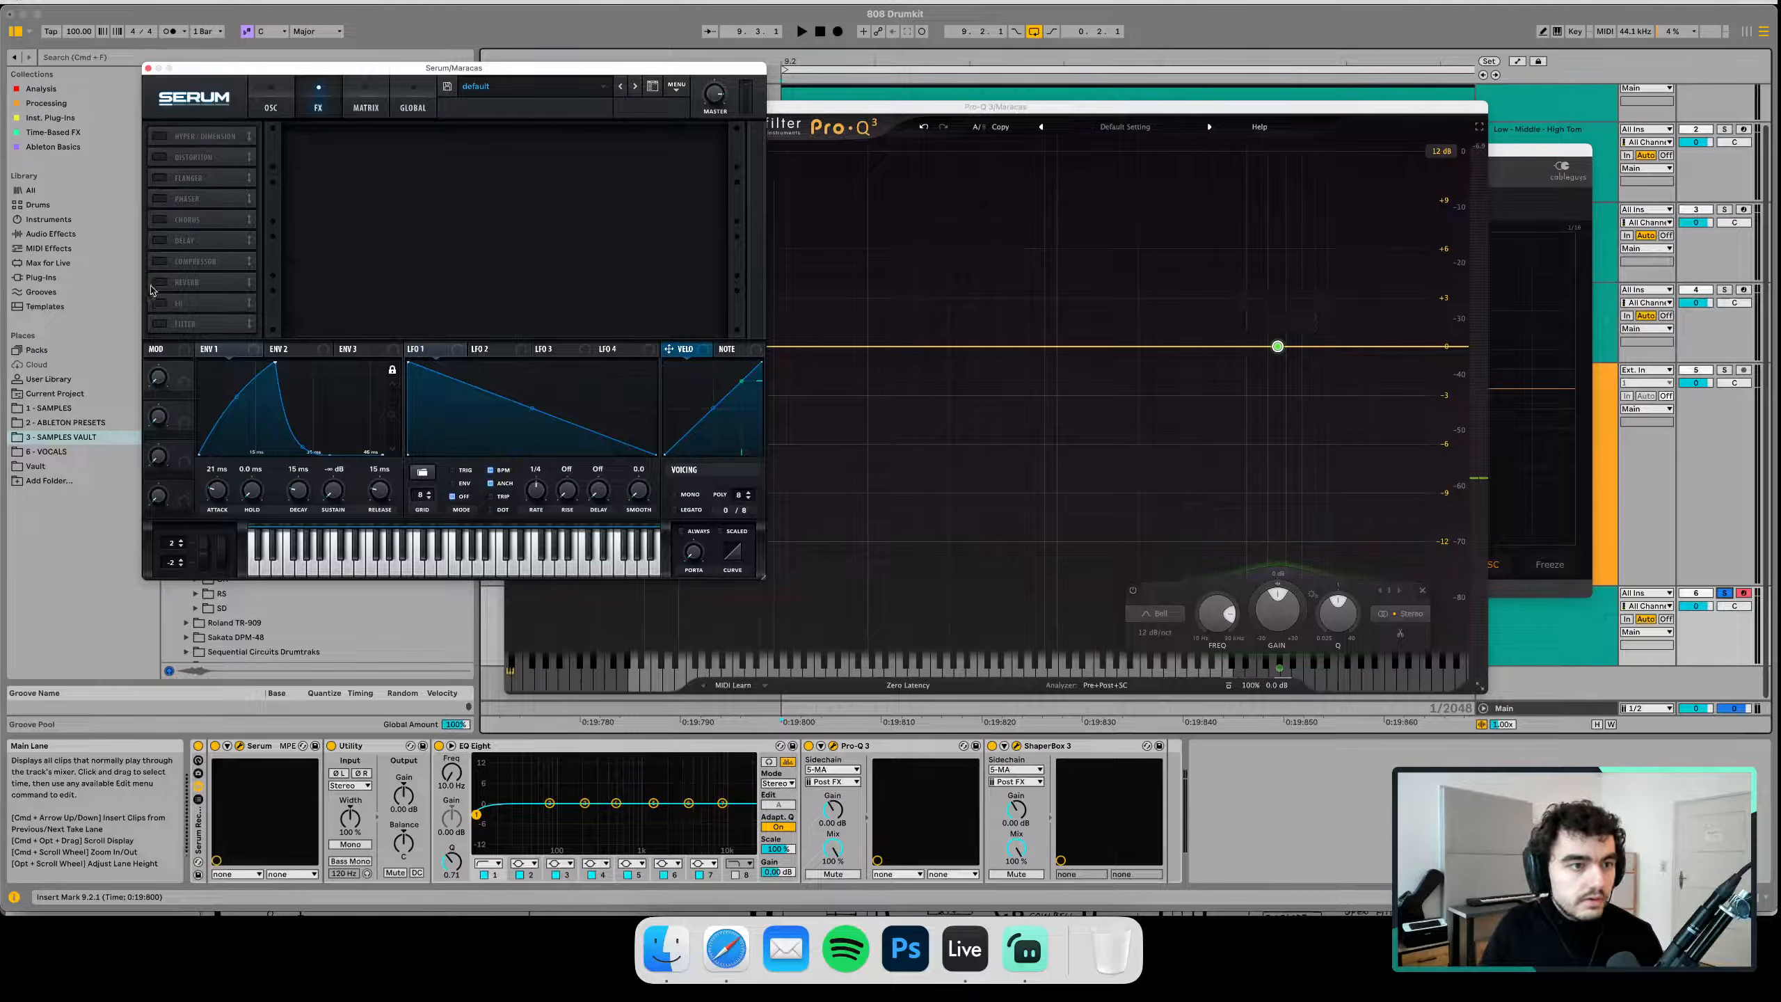
left_click(172, 302)
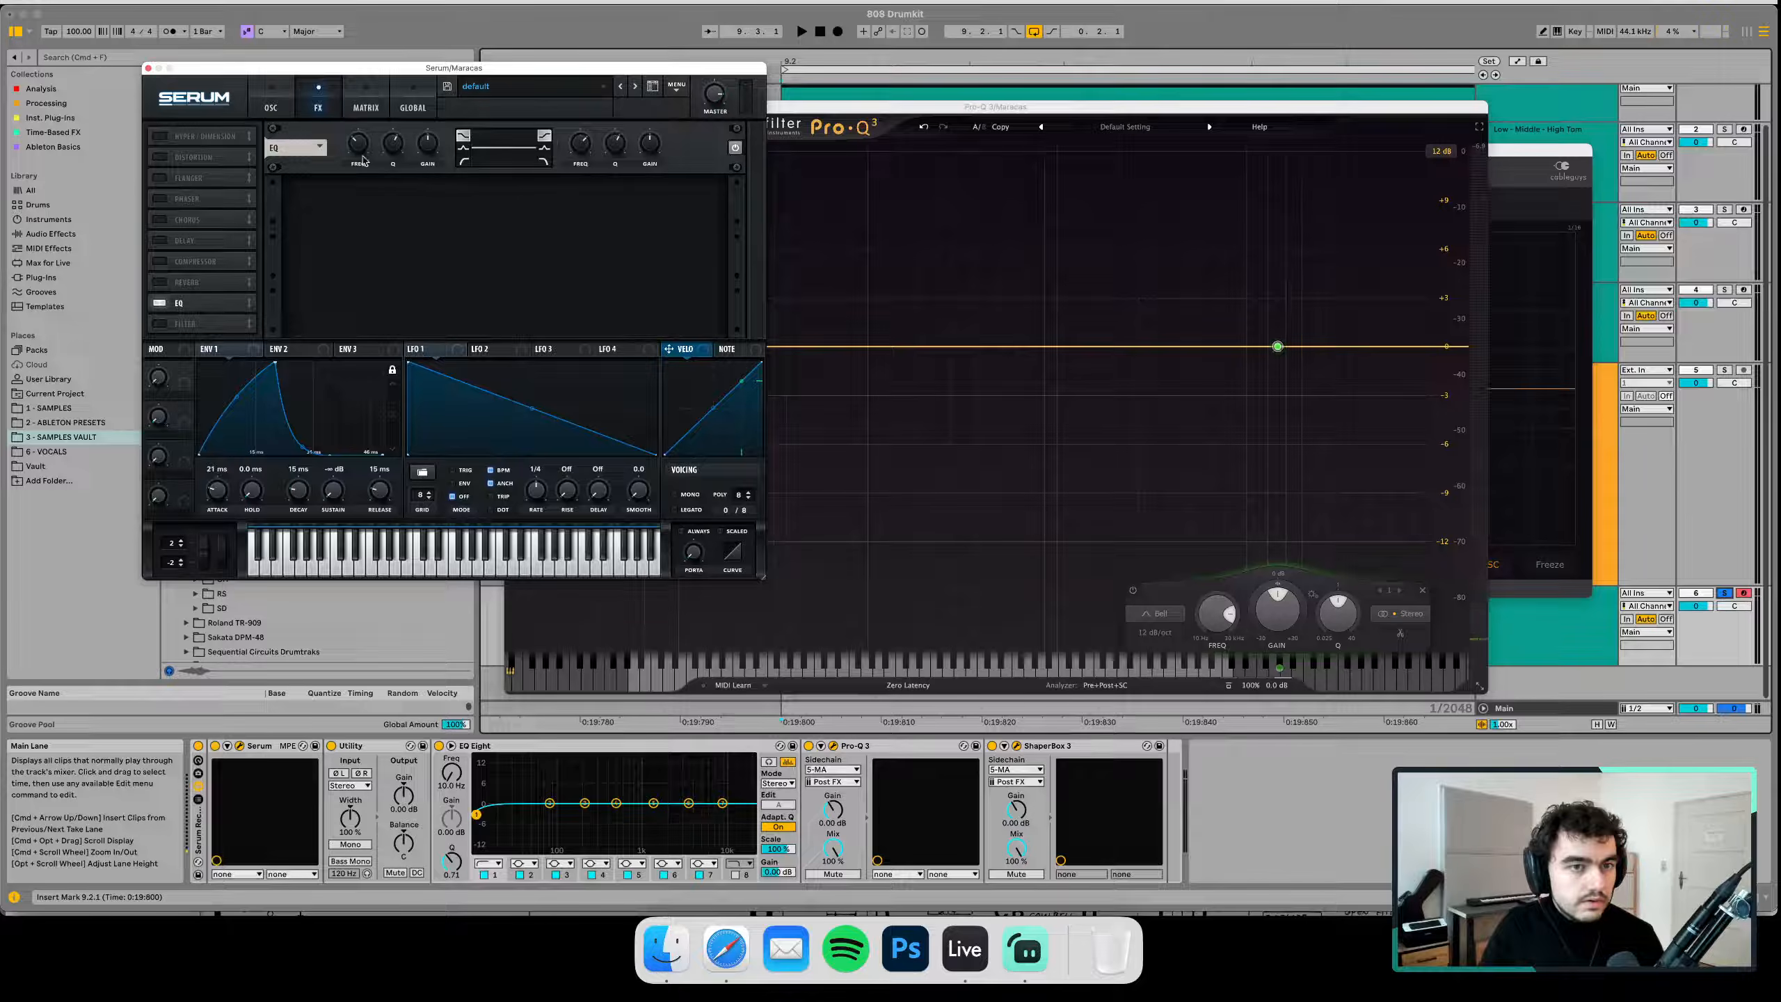
left_click_drag(361, 160, 354, 92)
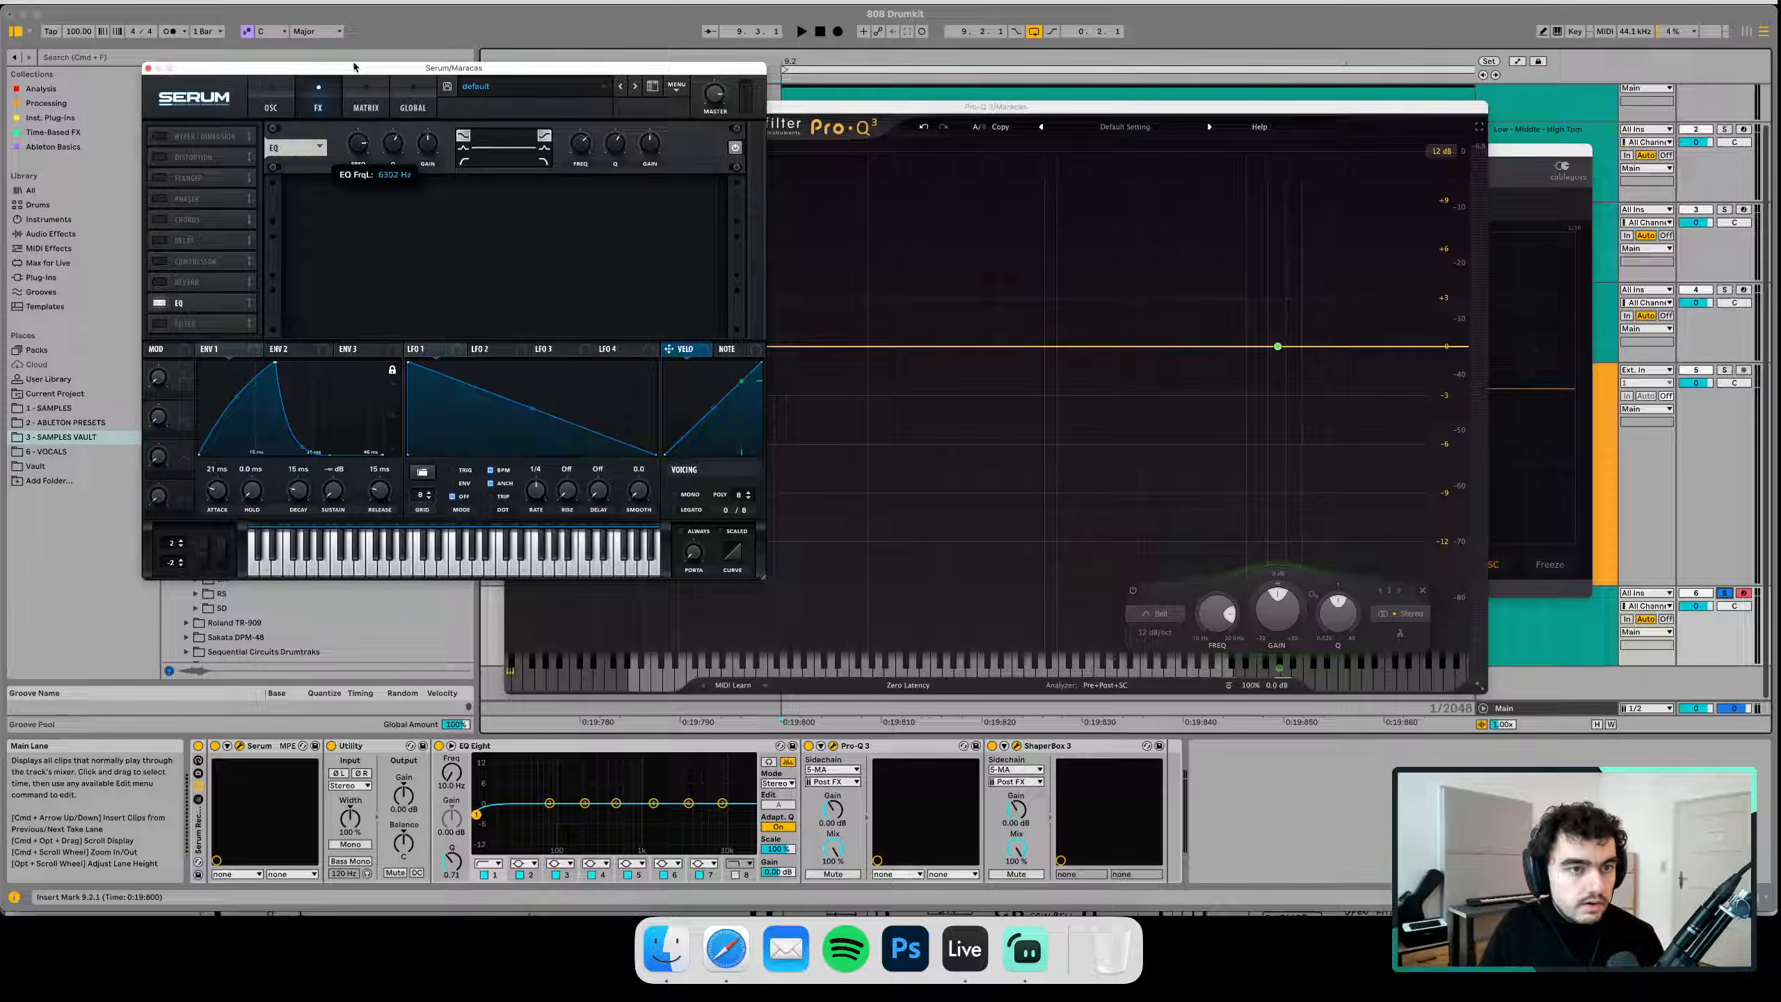
Switch Serum's low EQ band to a peak shape and cut its gain to about -2.9 dB while auditioning the loop
left_click_drag(427, 144, 423, 174)
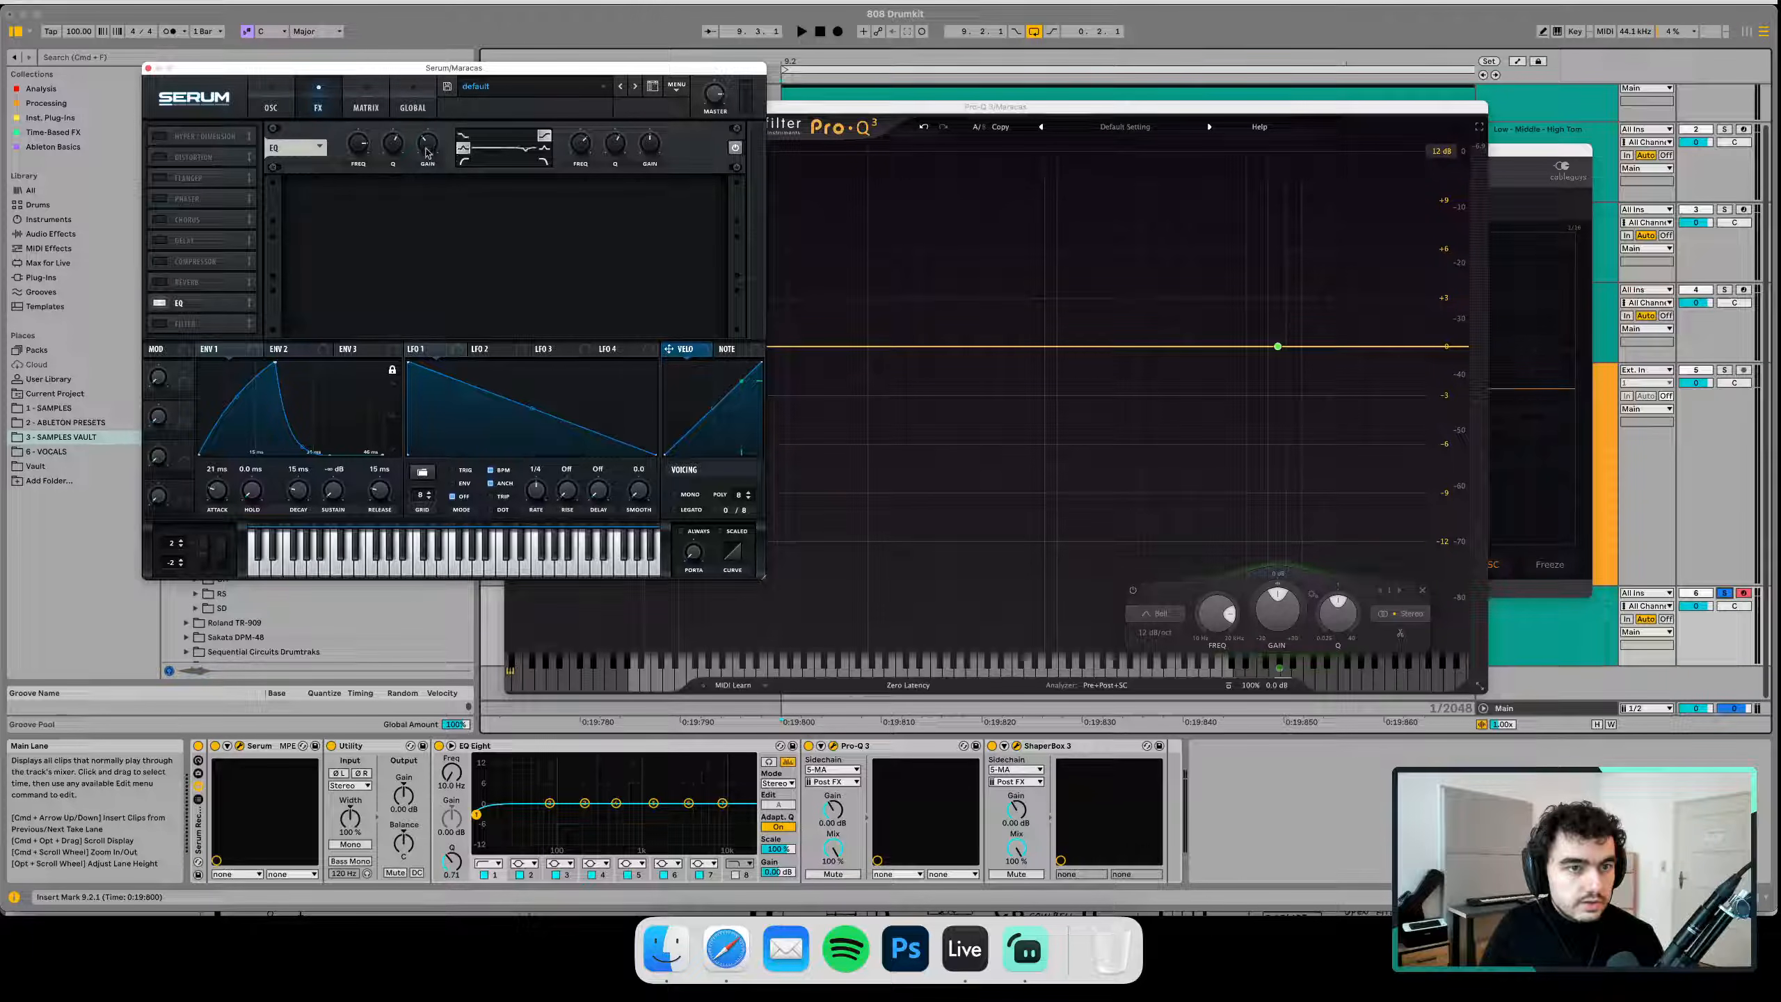
key("space")
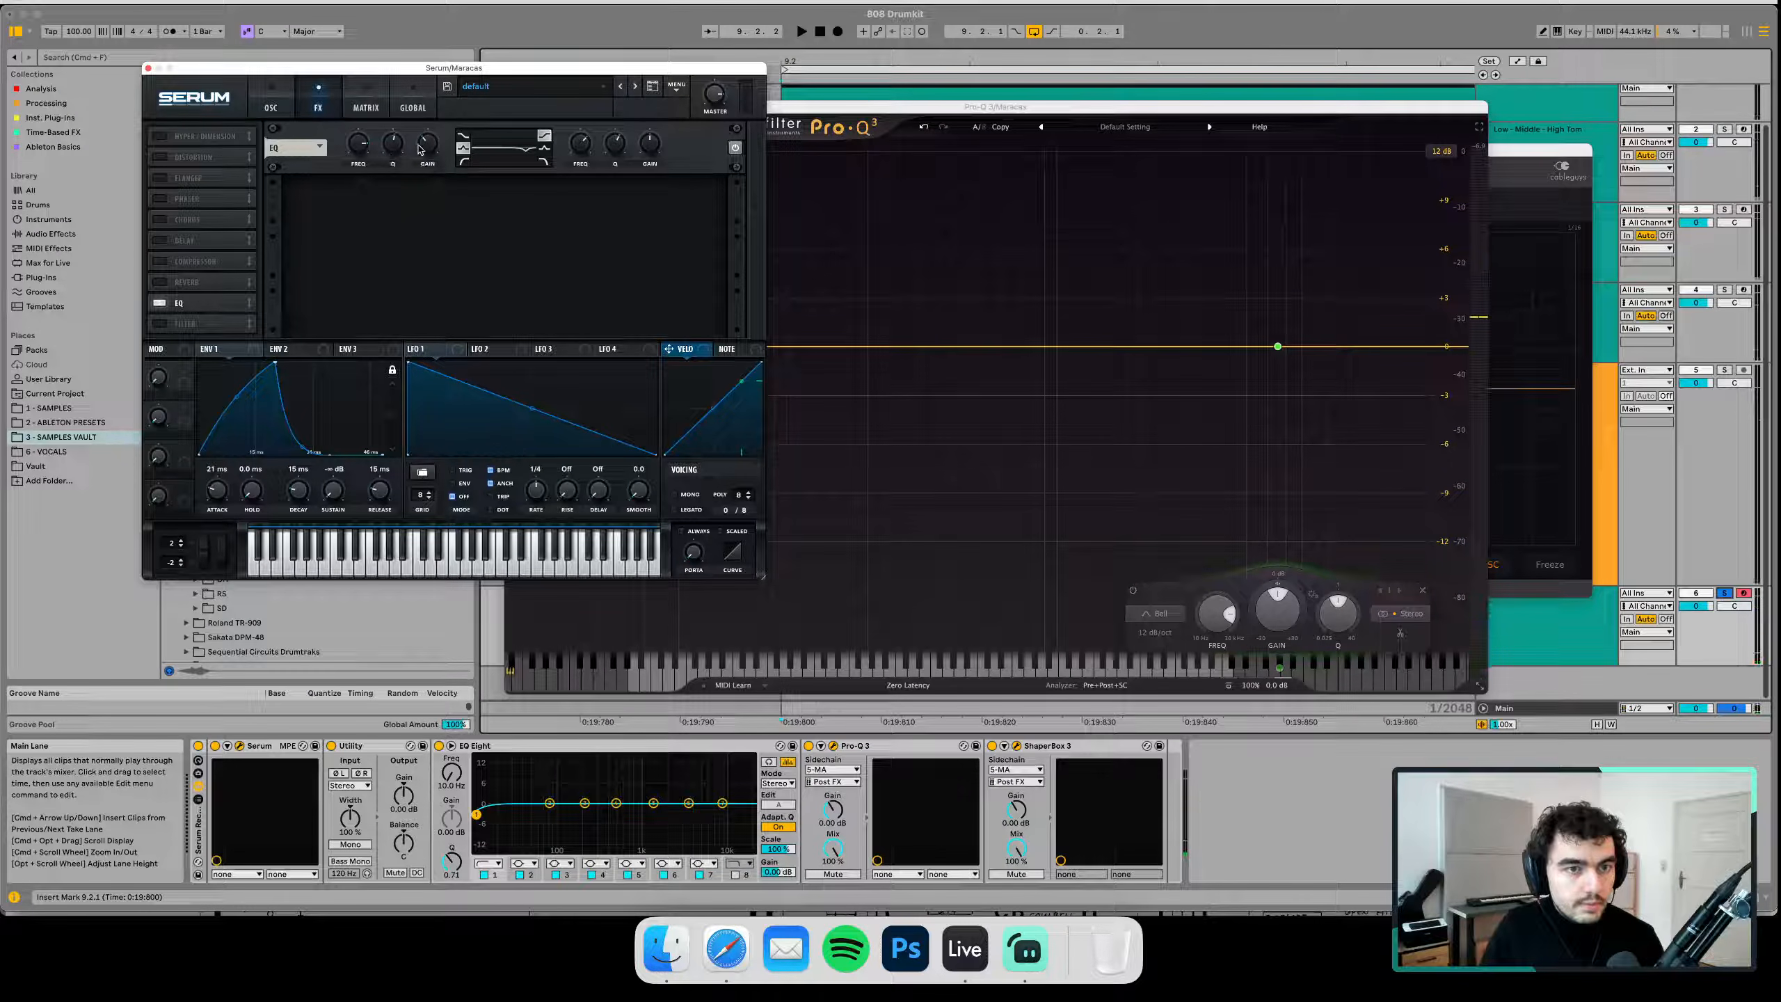
key("space")
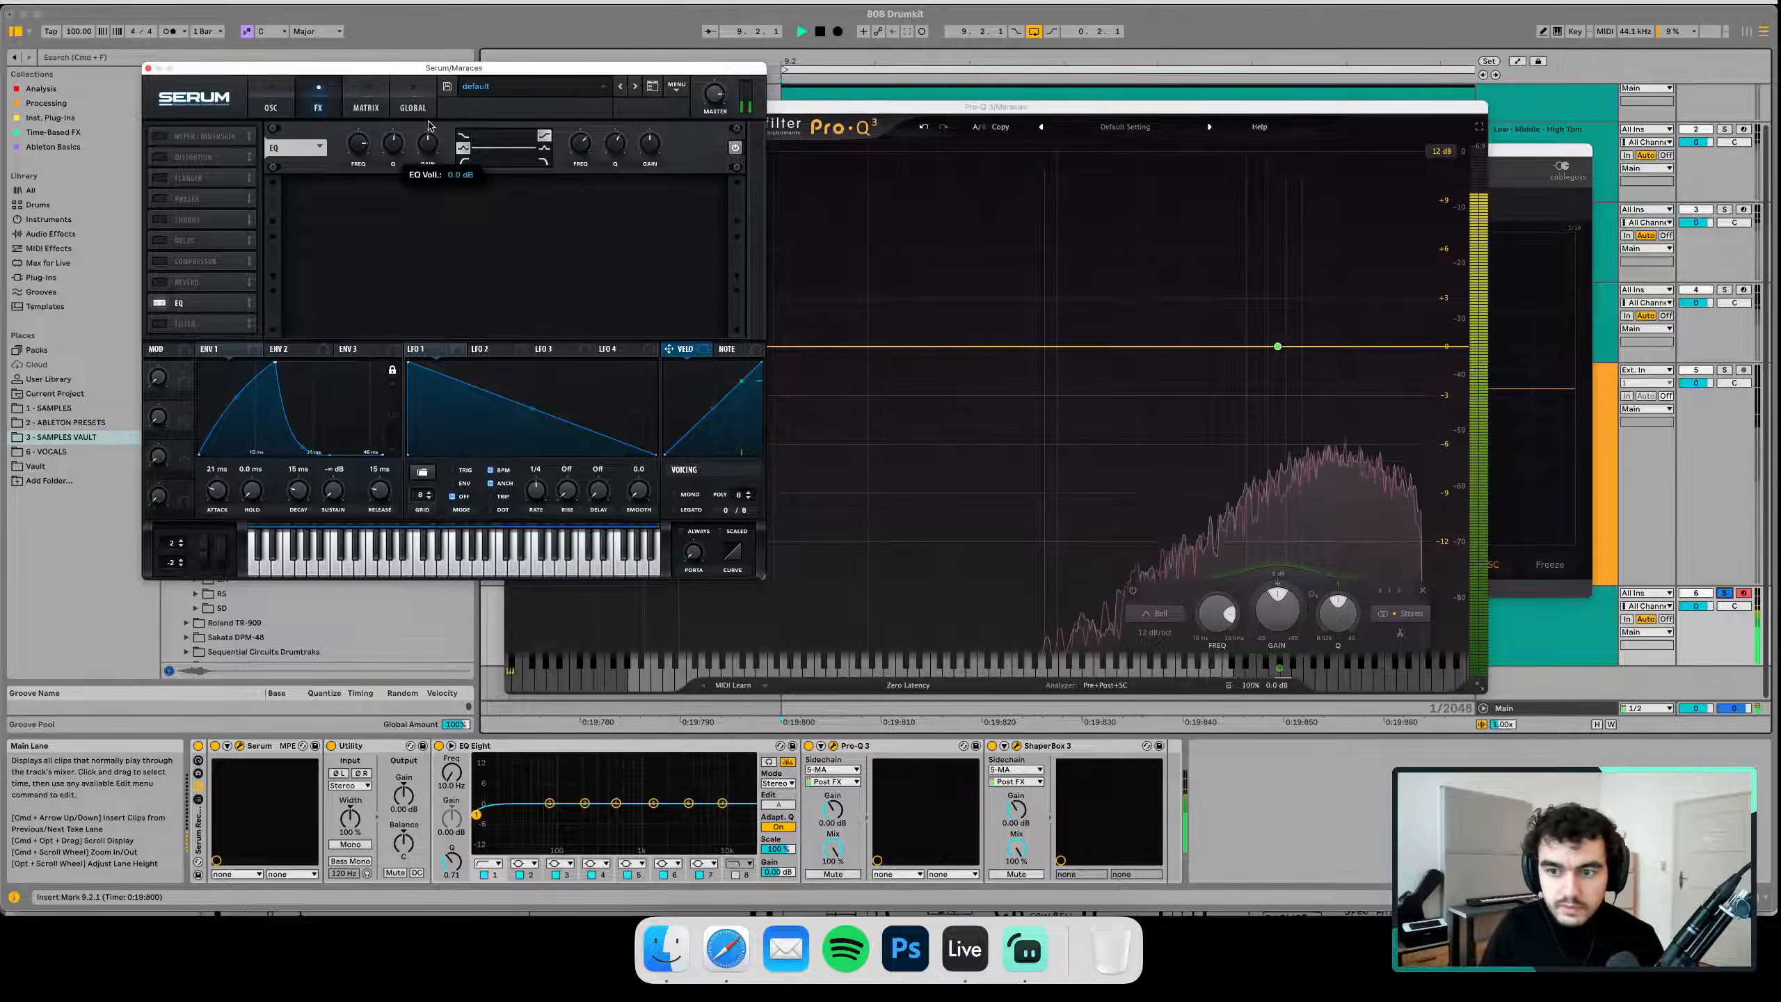
left_click_drag(428, 129, 429, 132)
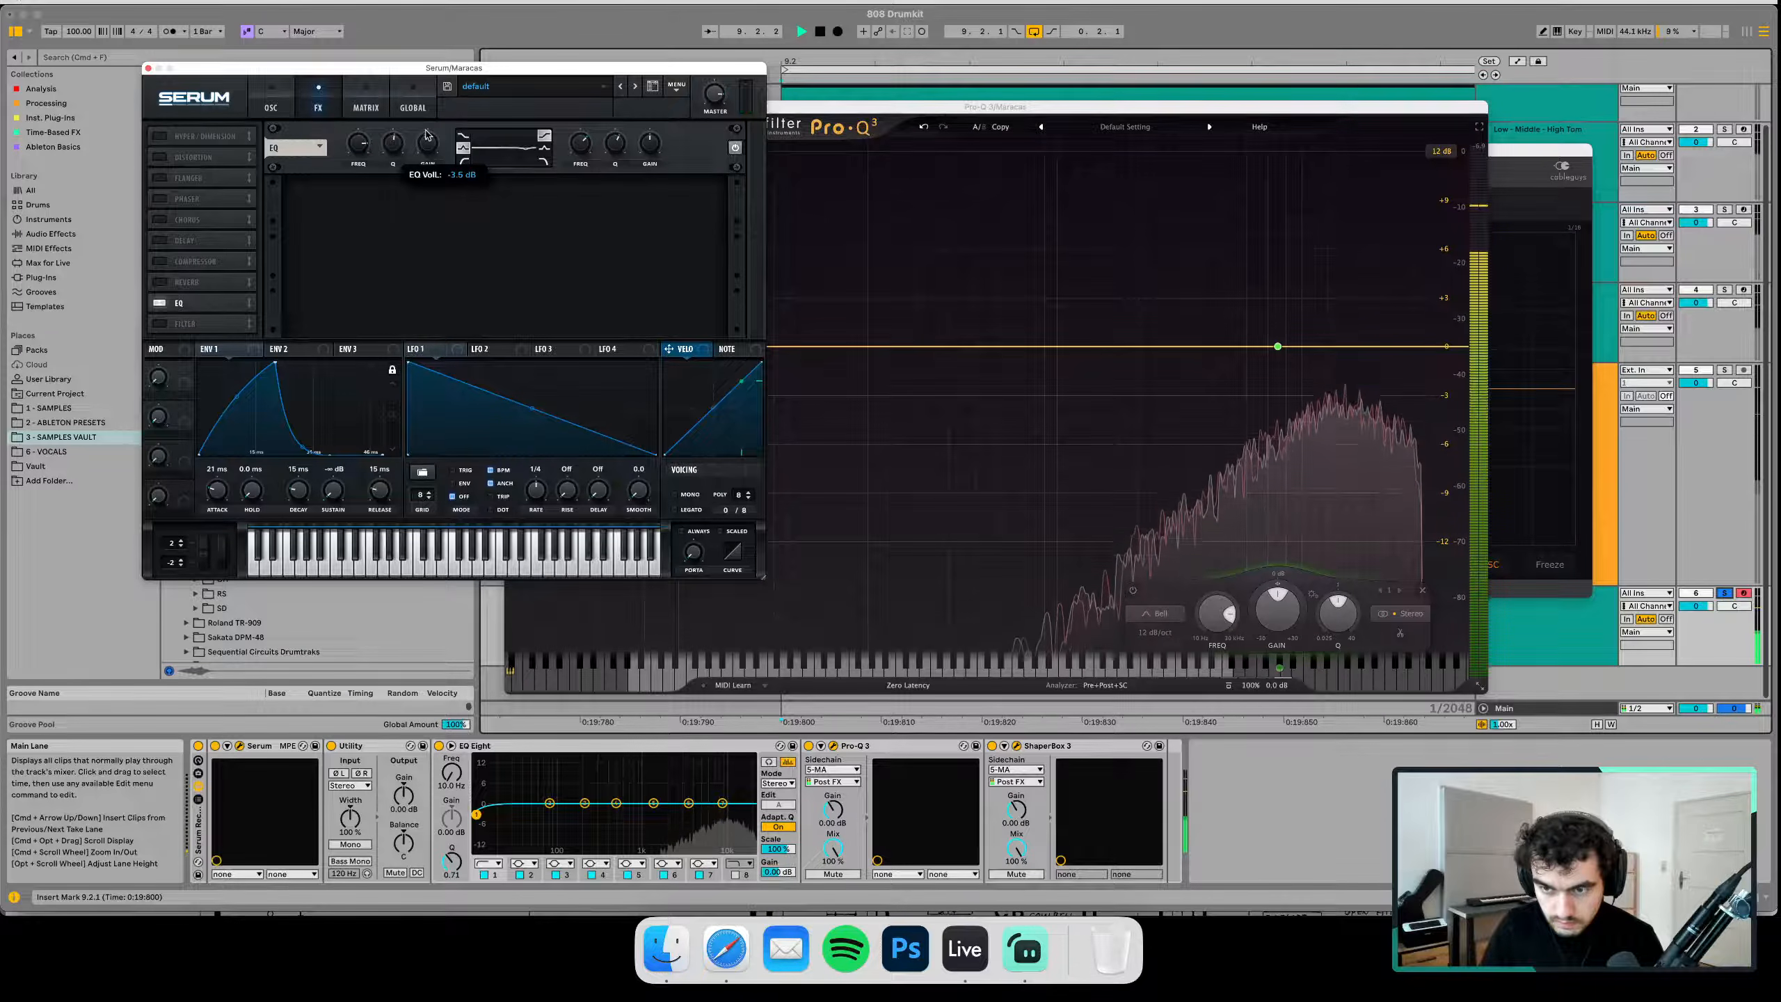
key("space")
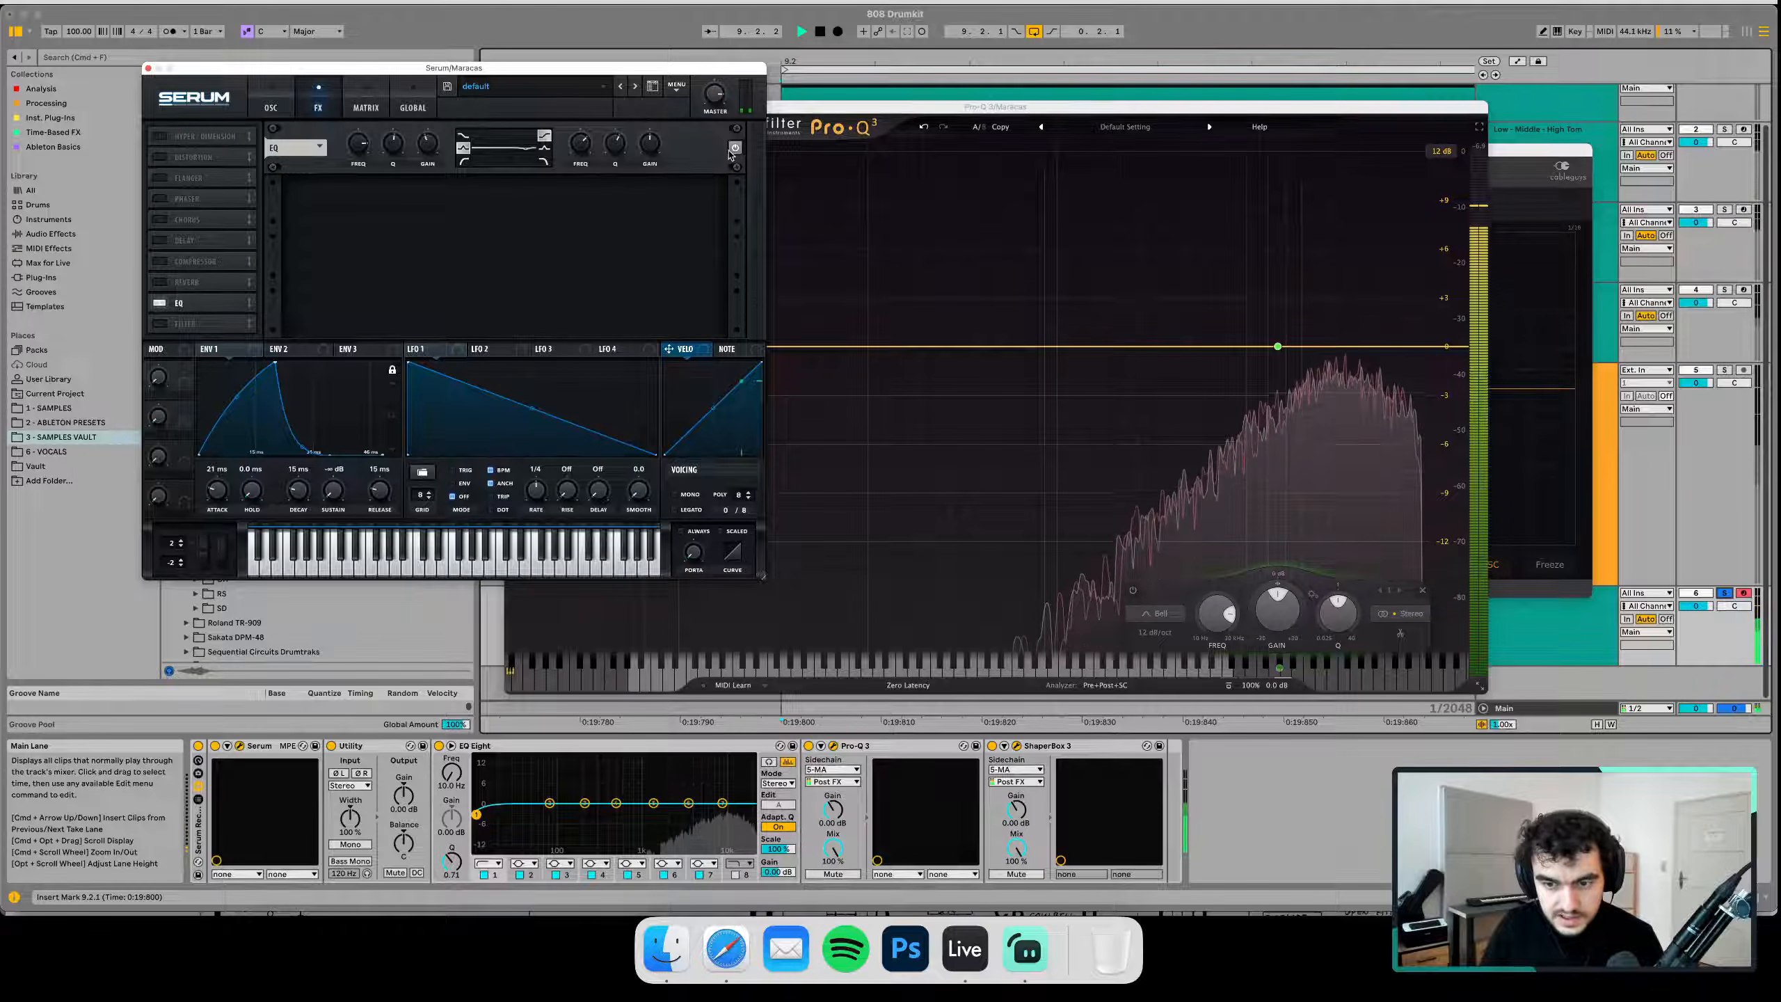
key("space")
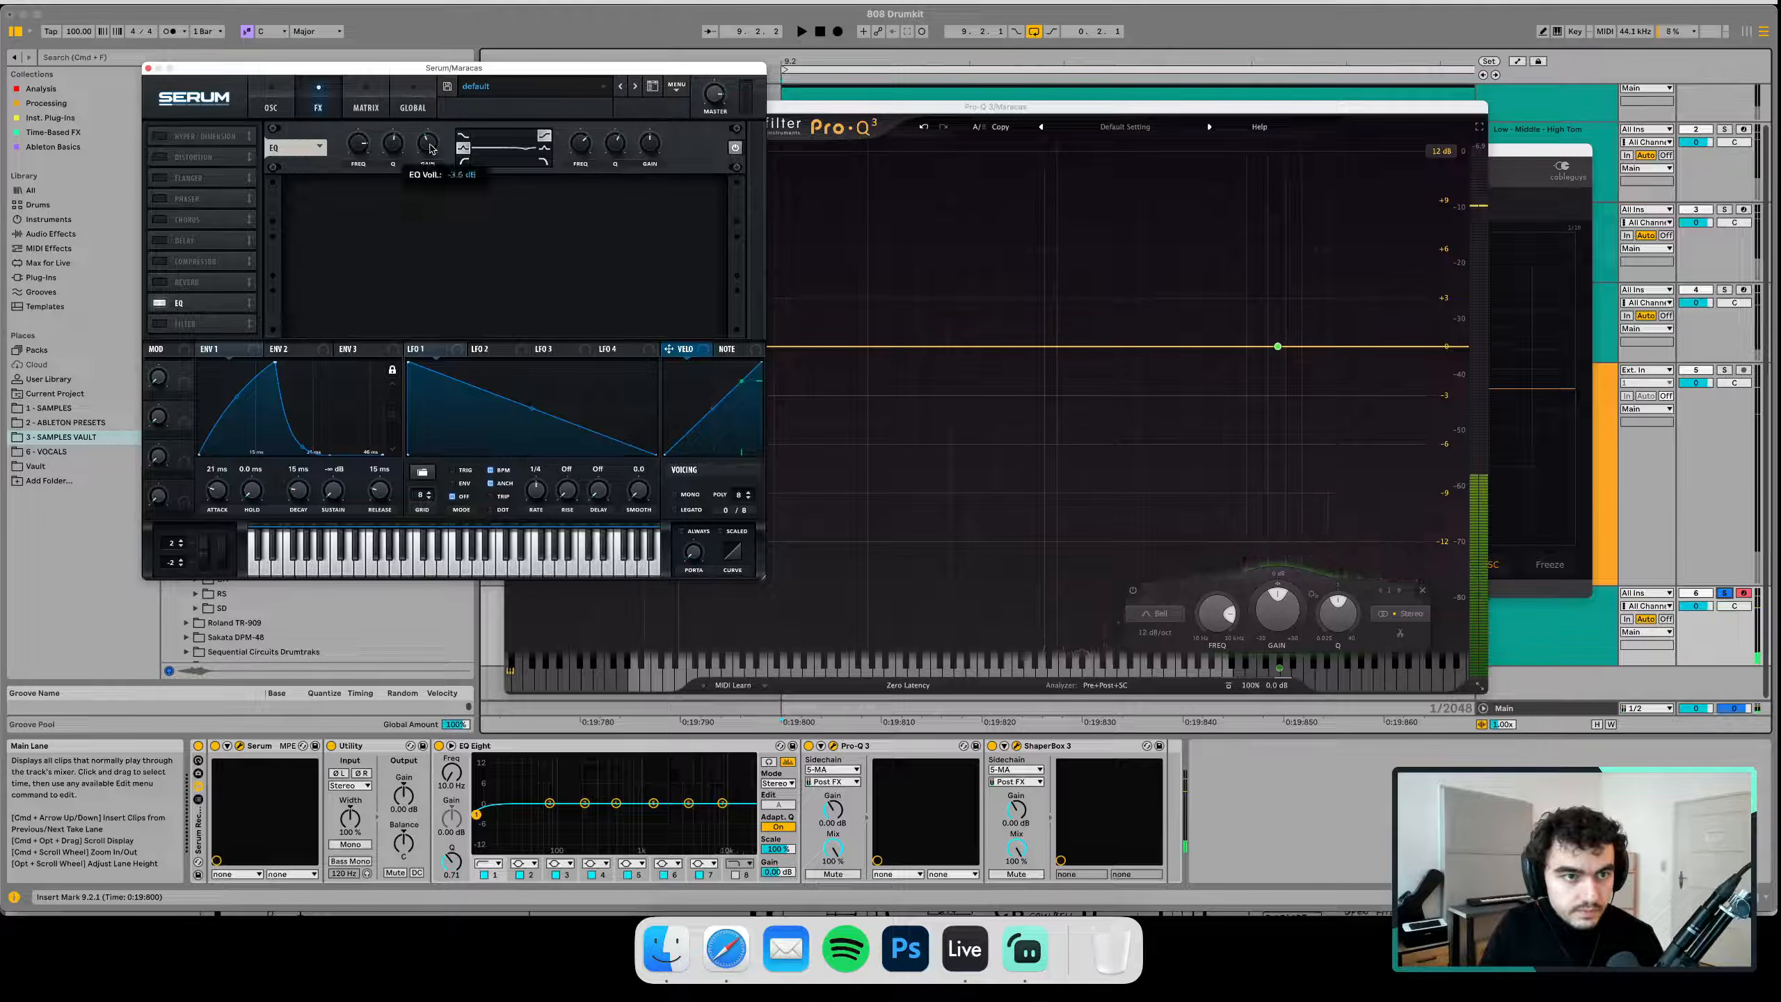
key("space")
key("space")
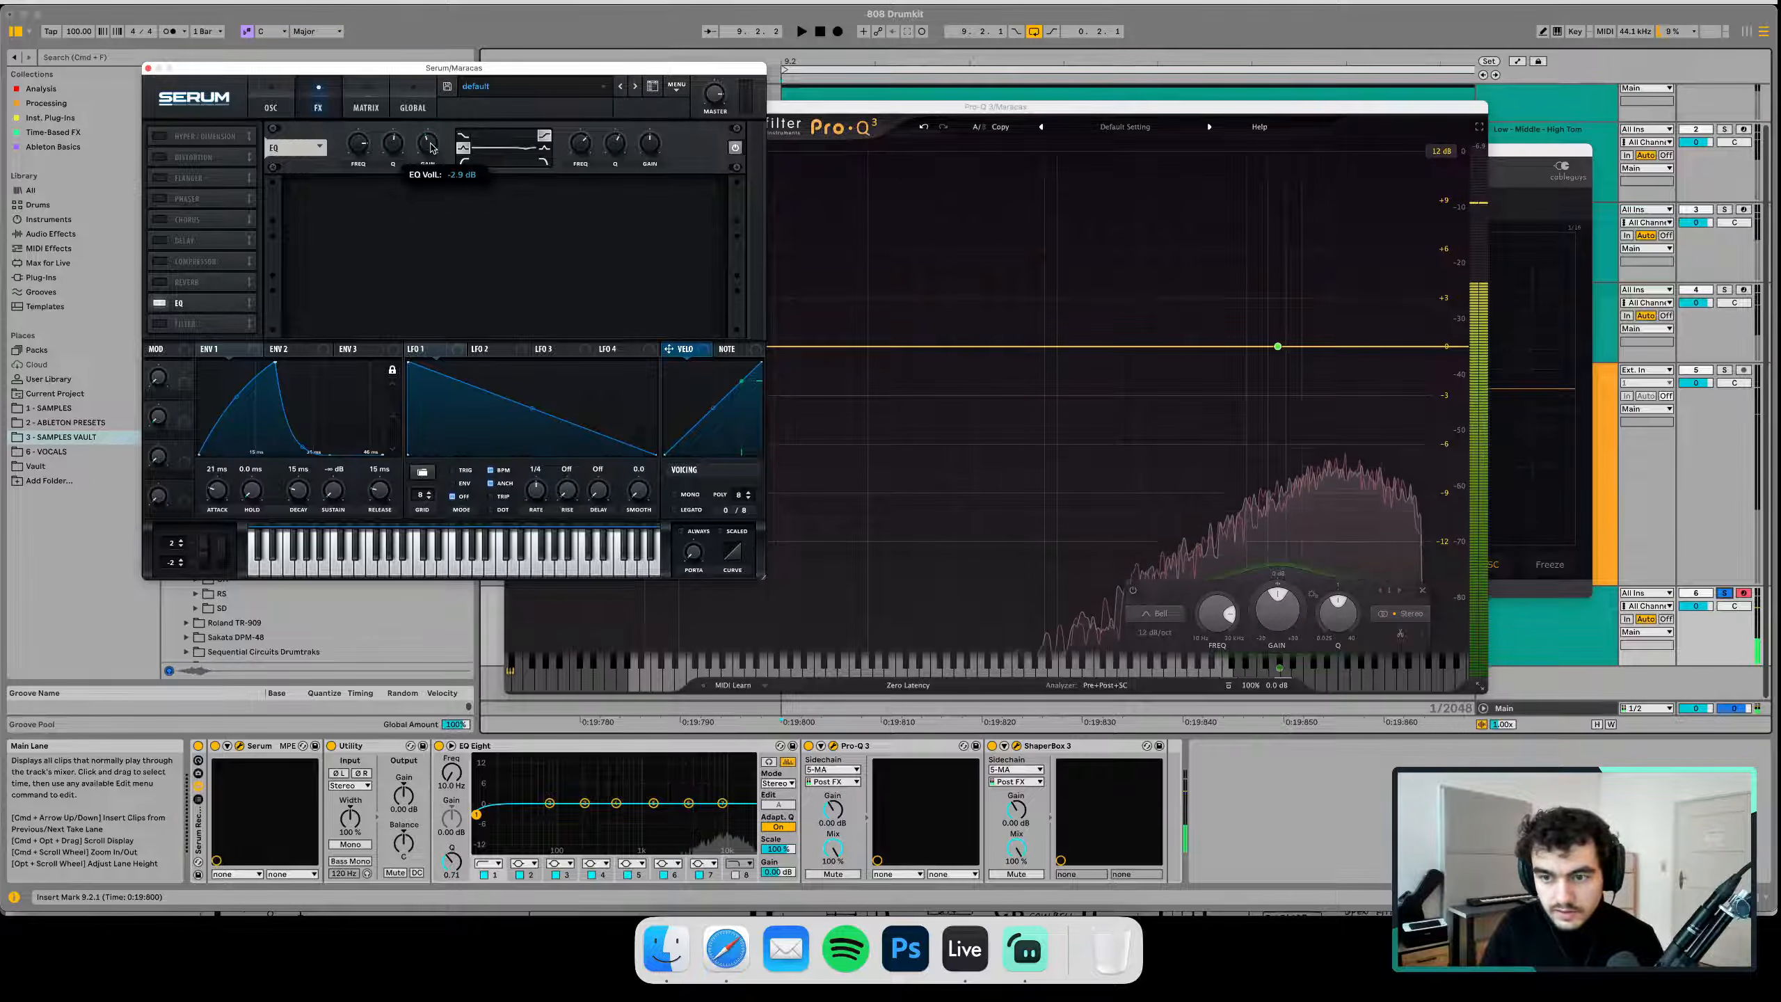
key("space")
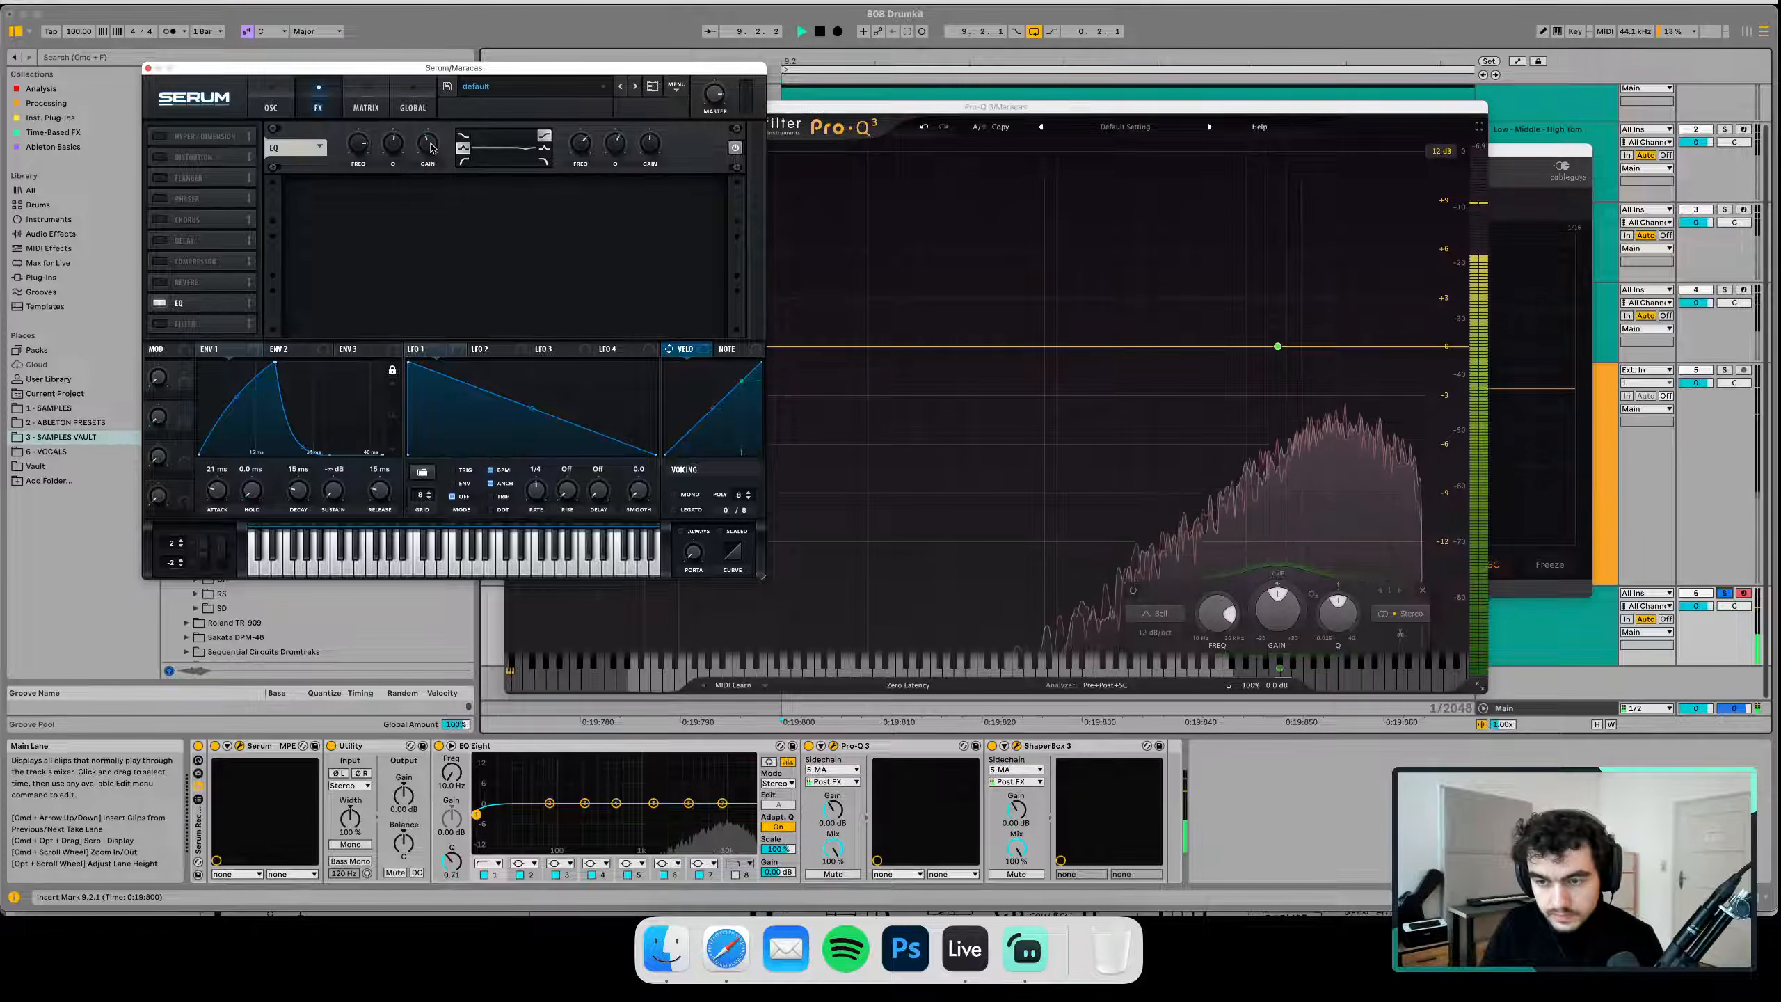
Move the EQ to the start of Serum's effects chain and make its high band a low-pass with a raised cutoff frequency
left_click_drag(193, 307, 190, 138)
left_click(544, 162)
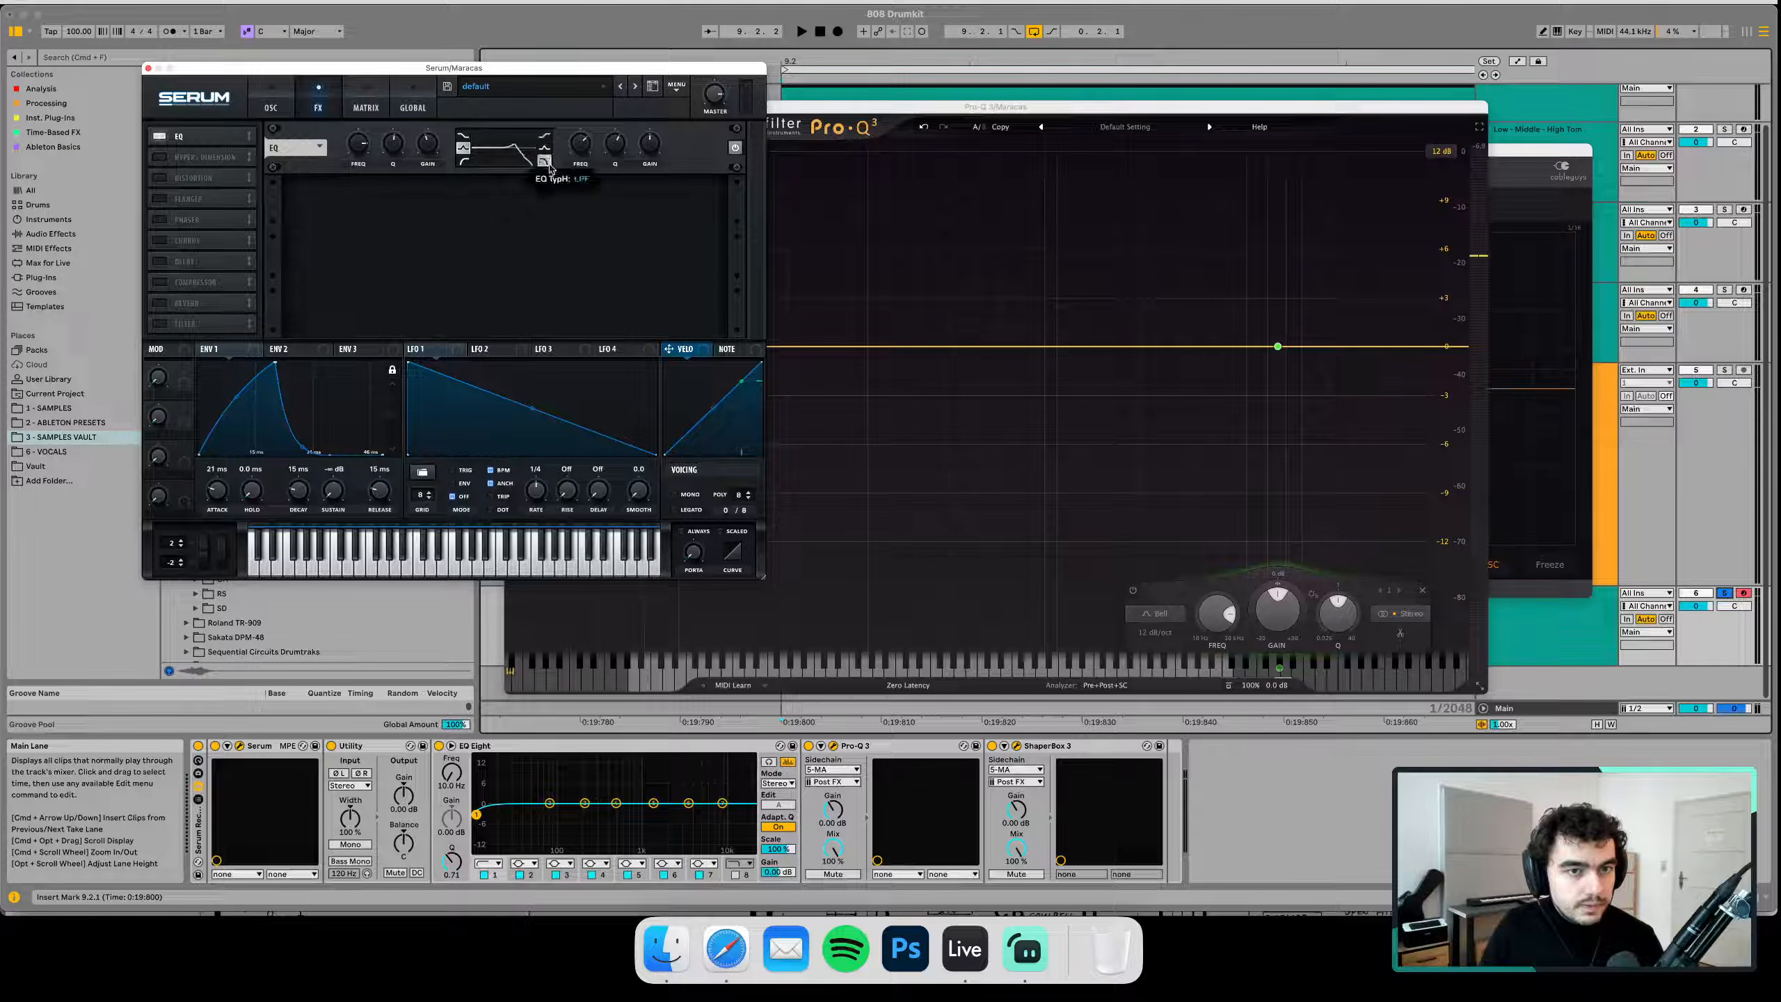
left_click_drag(588, 149, 595, 71)
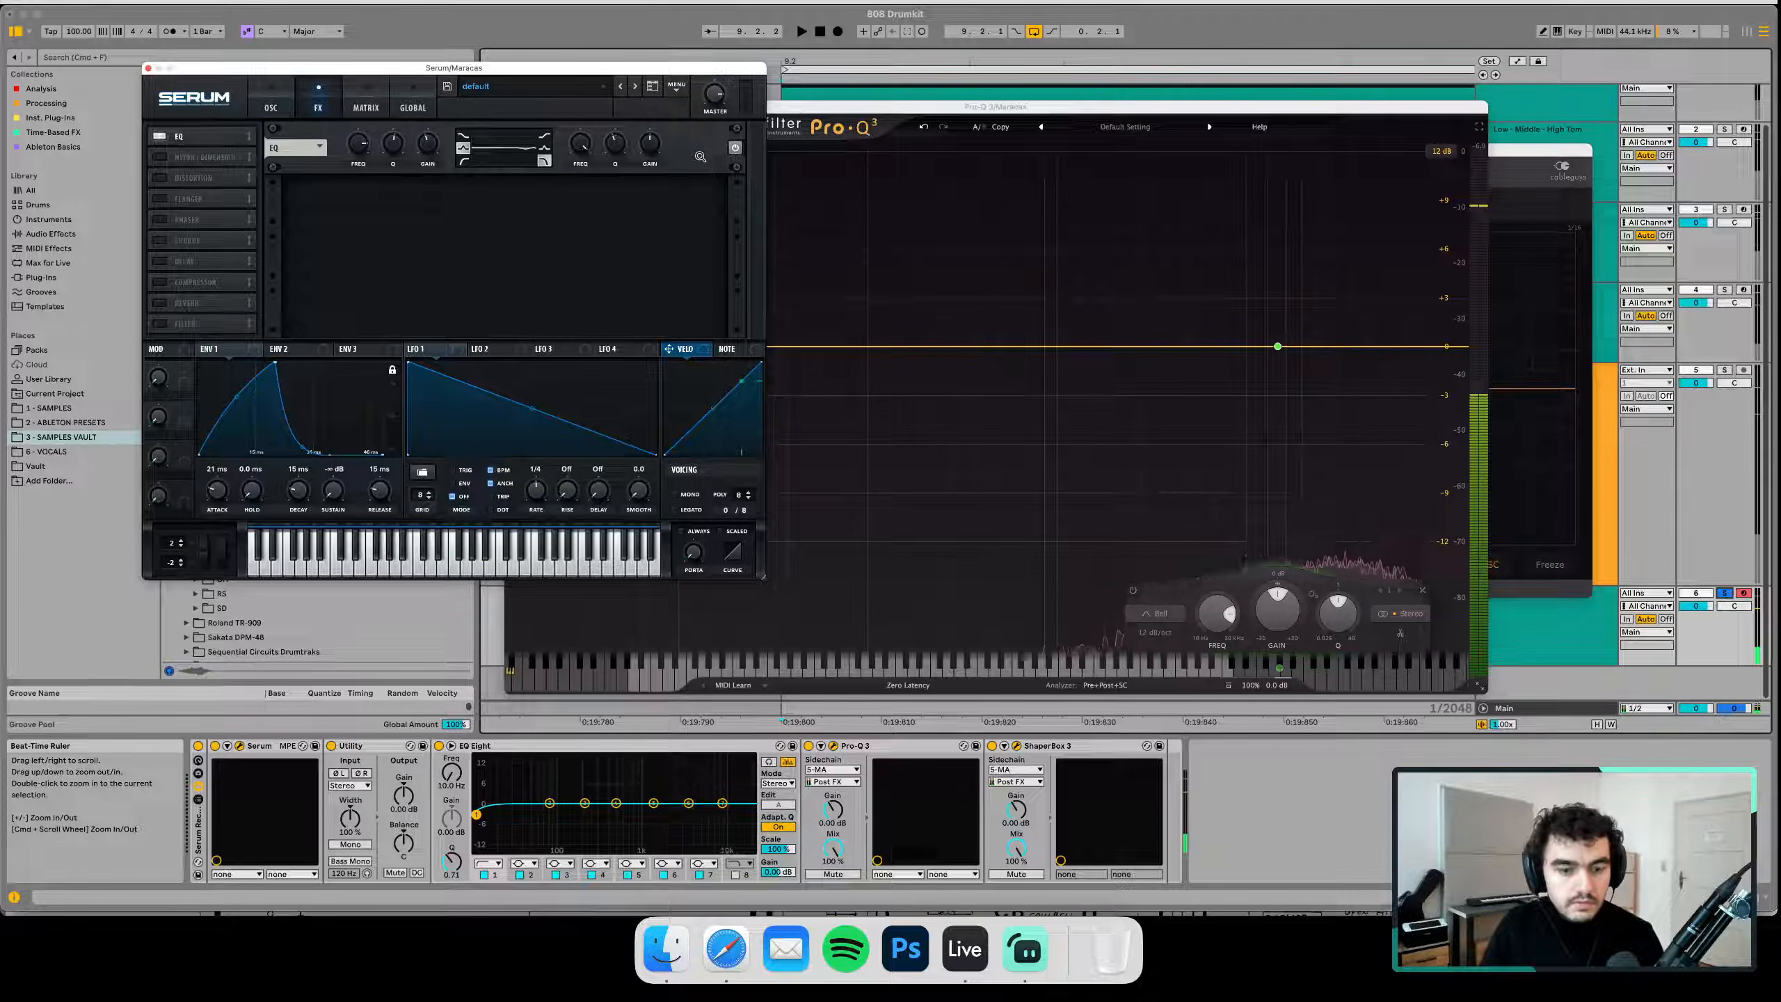
Compare the MA sample's high-end roll-off with the equalised Serum maracas by soloing each track during playback
left_click(1724, 370)
key("space")
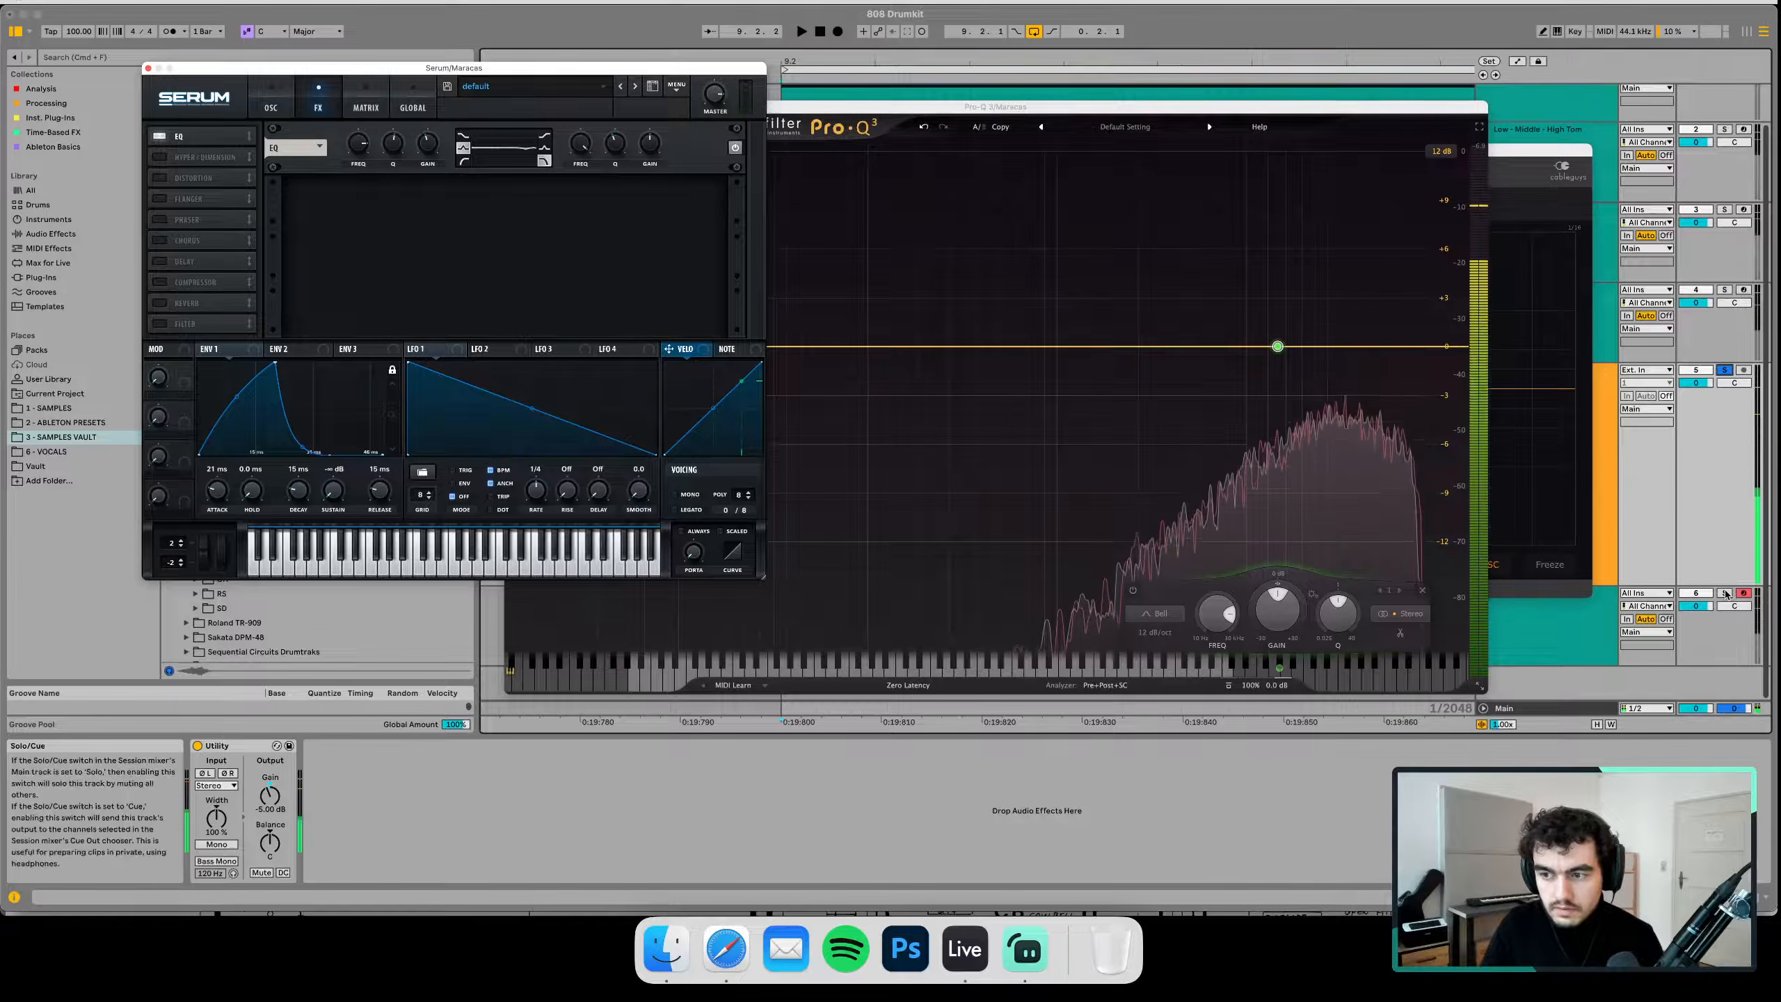
left_click(1724, 593)
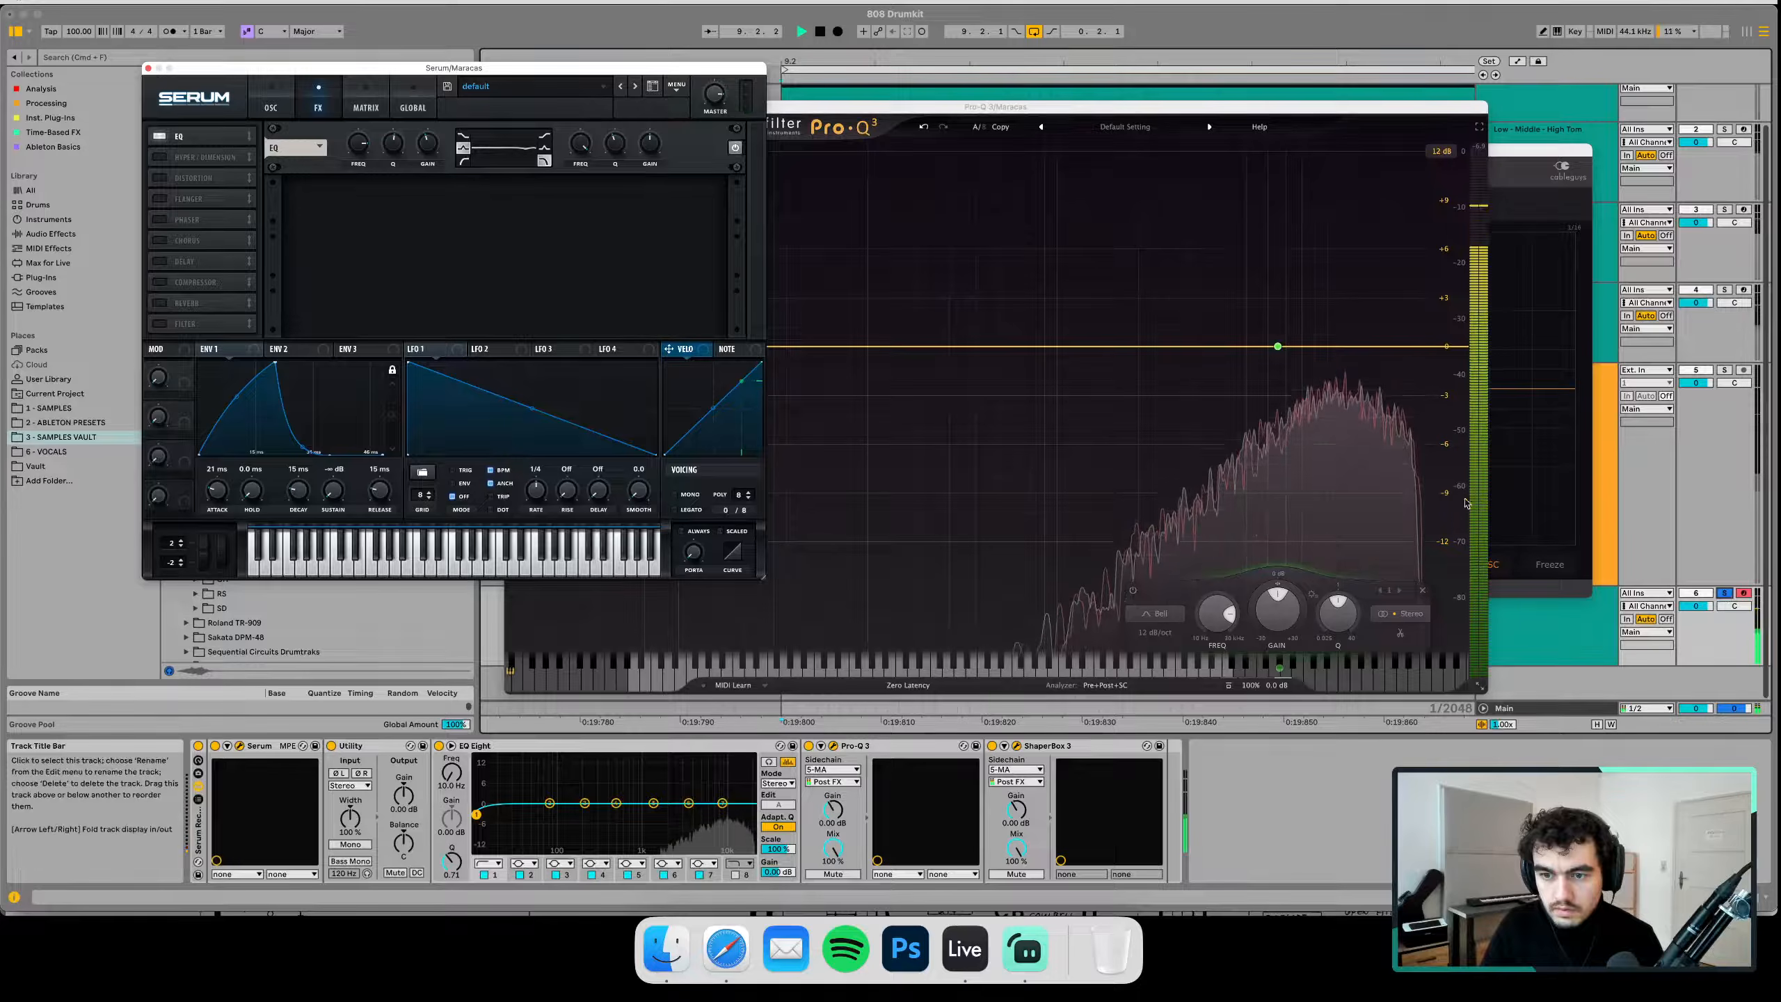
Try the ARP circuit noise in Serum's noise oscillator and compare its spectrum with the soloed sample
left_click(257, 108)
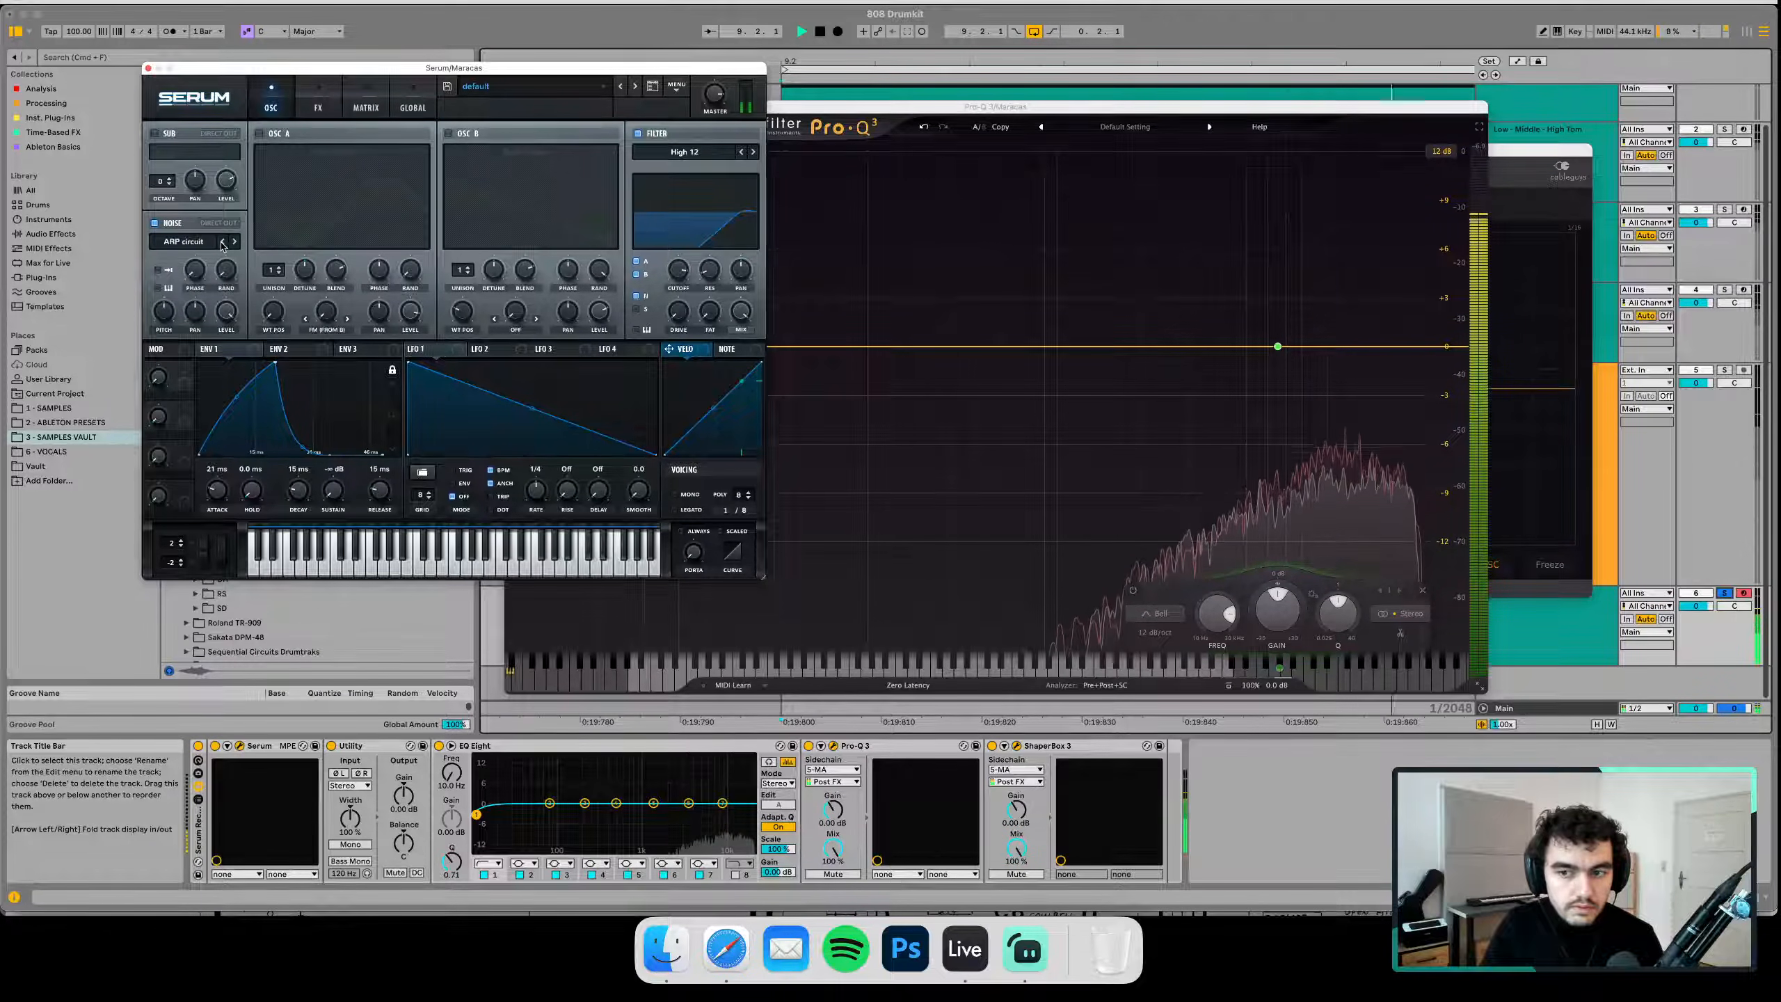
left_click(1724, 370)
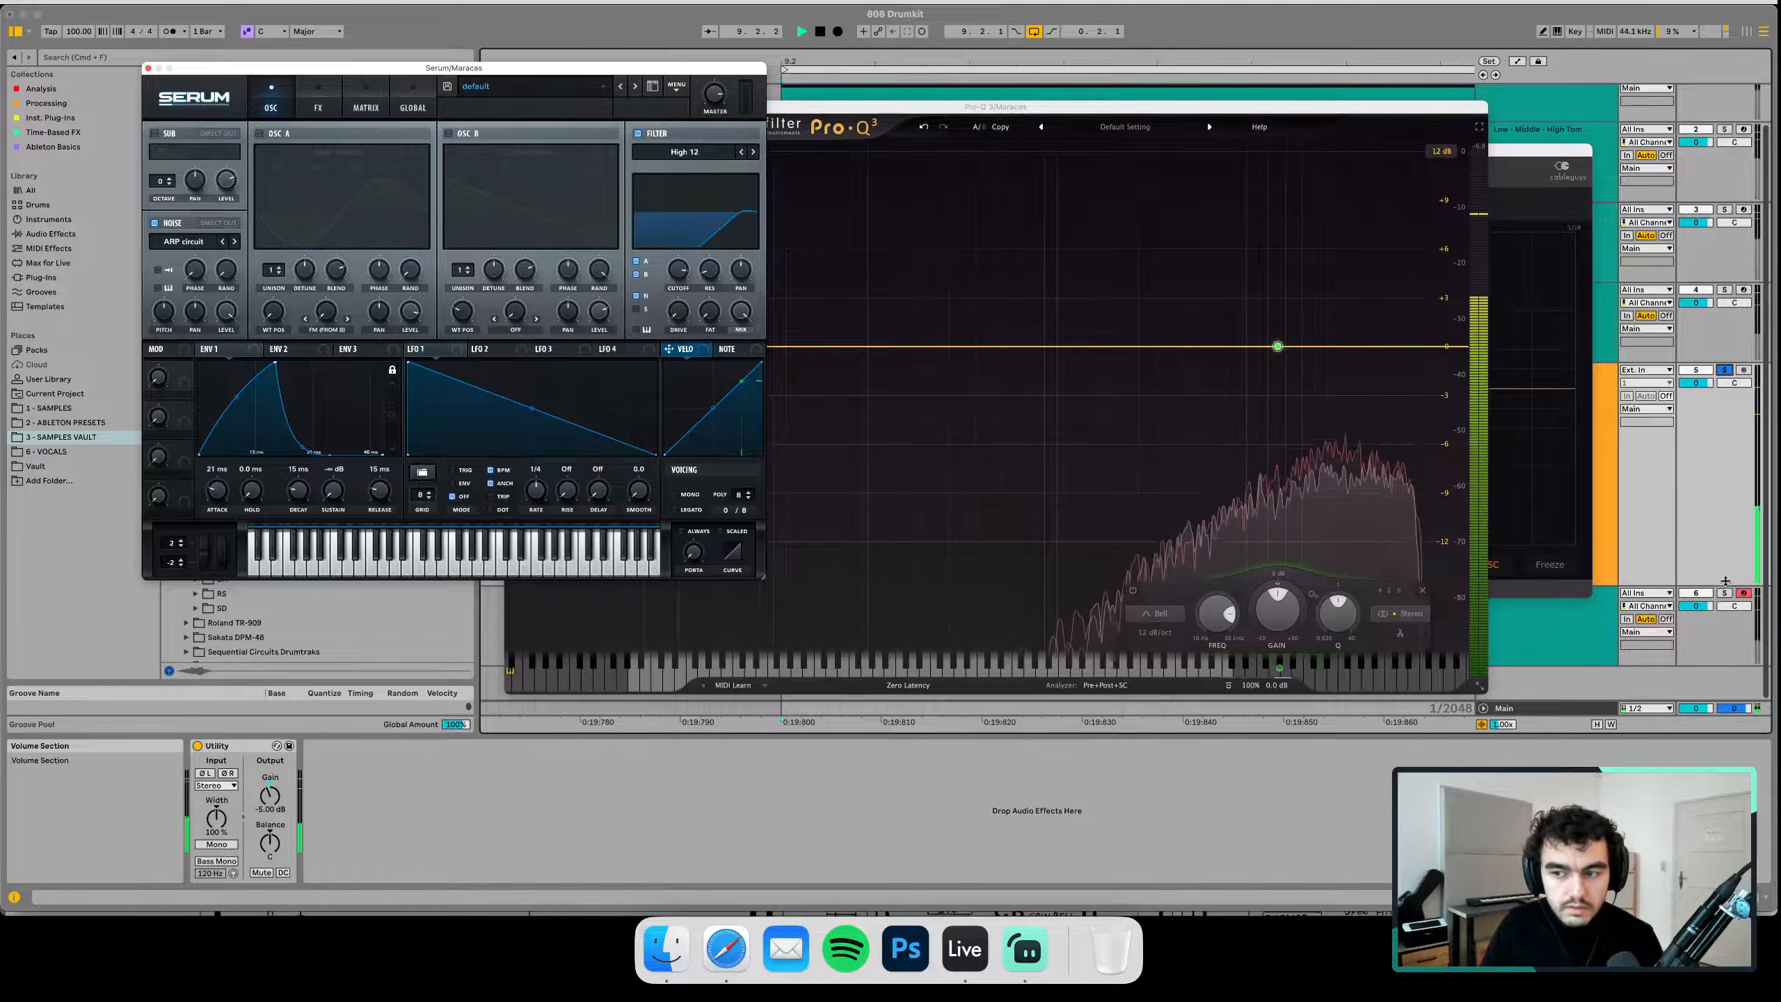
left_click(1724, 593)
key("space")
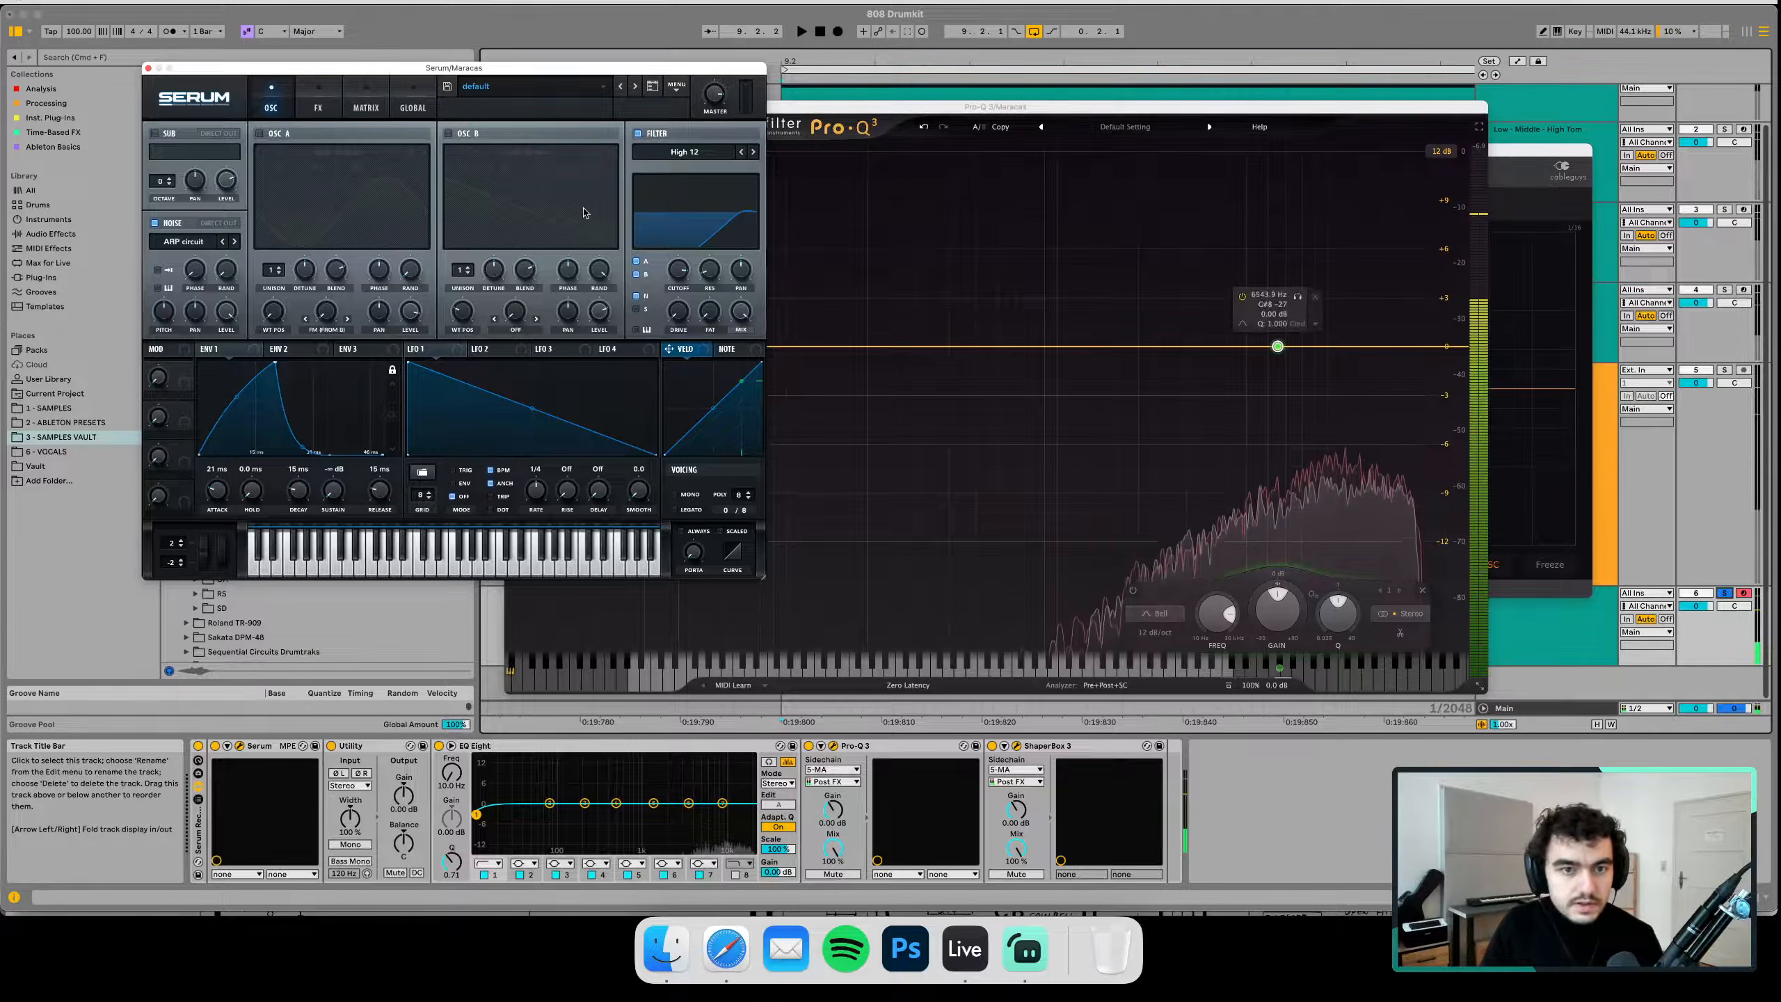
Restore AlphaNz as the noise oscillator's source after rechecking the EQ effect
left_click(311, 106)
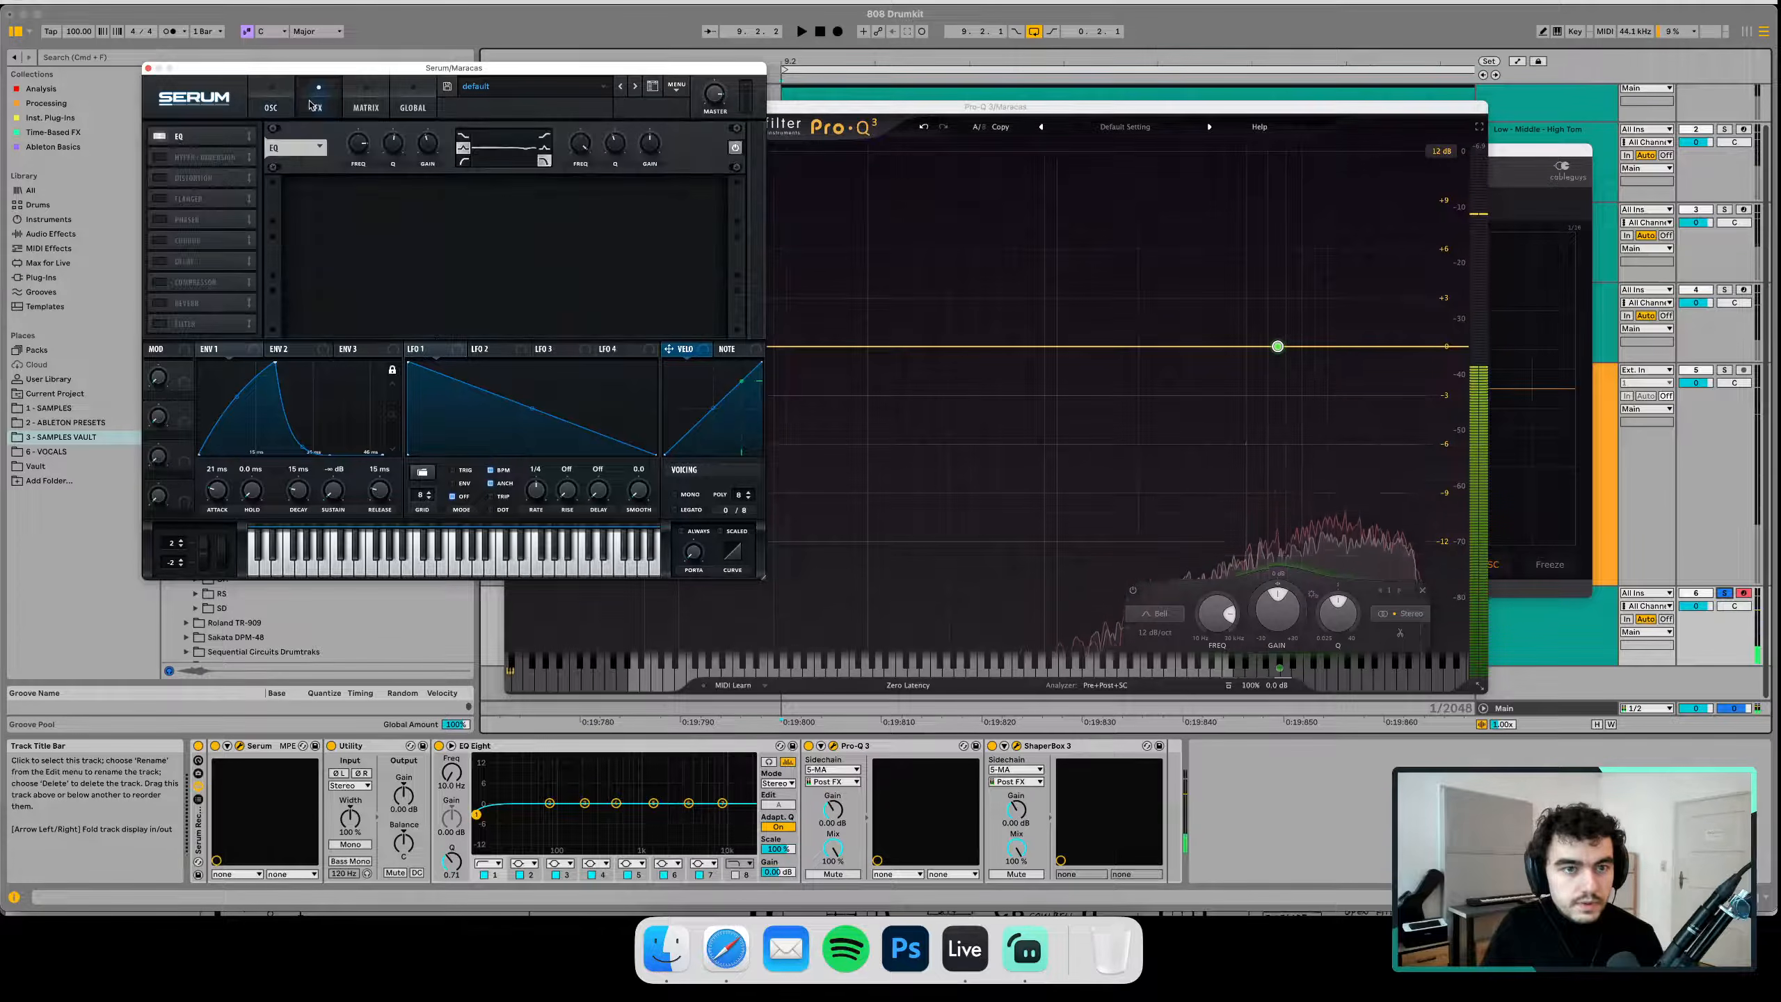
key("space")
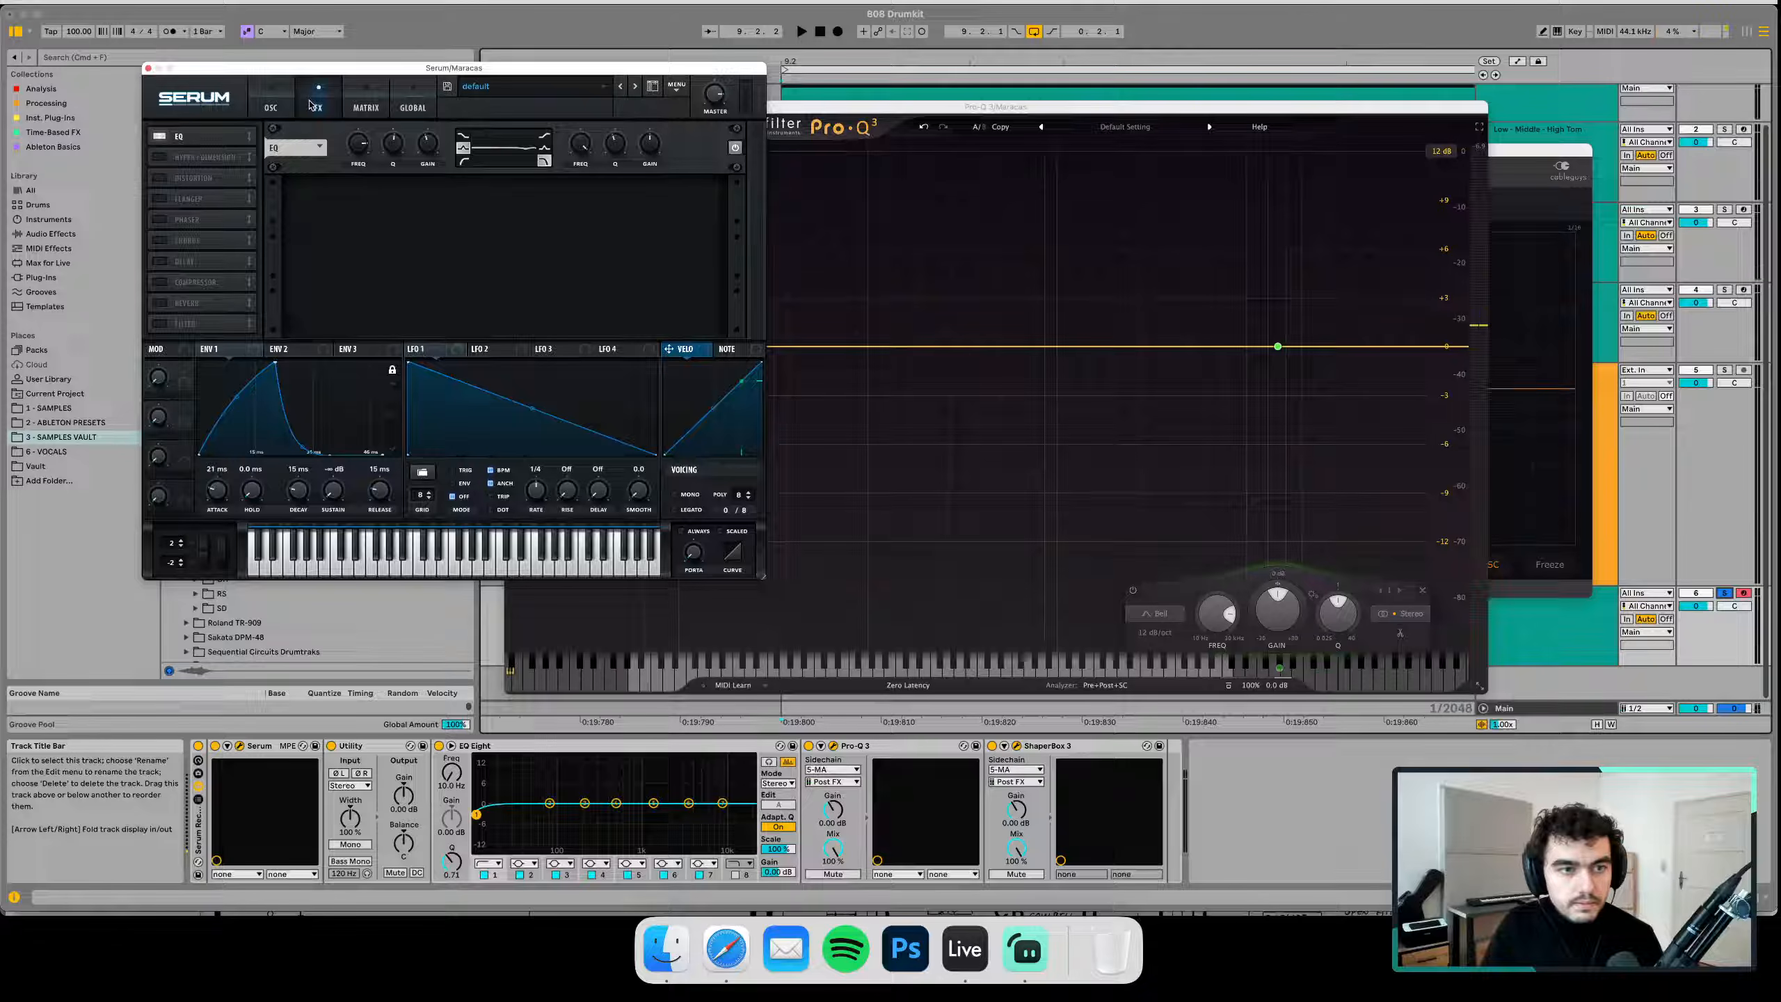
left_click(257, 105)
left_click(224, 242)
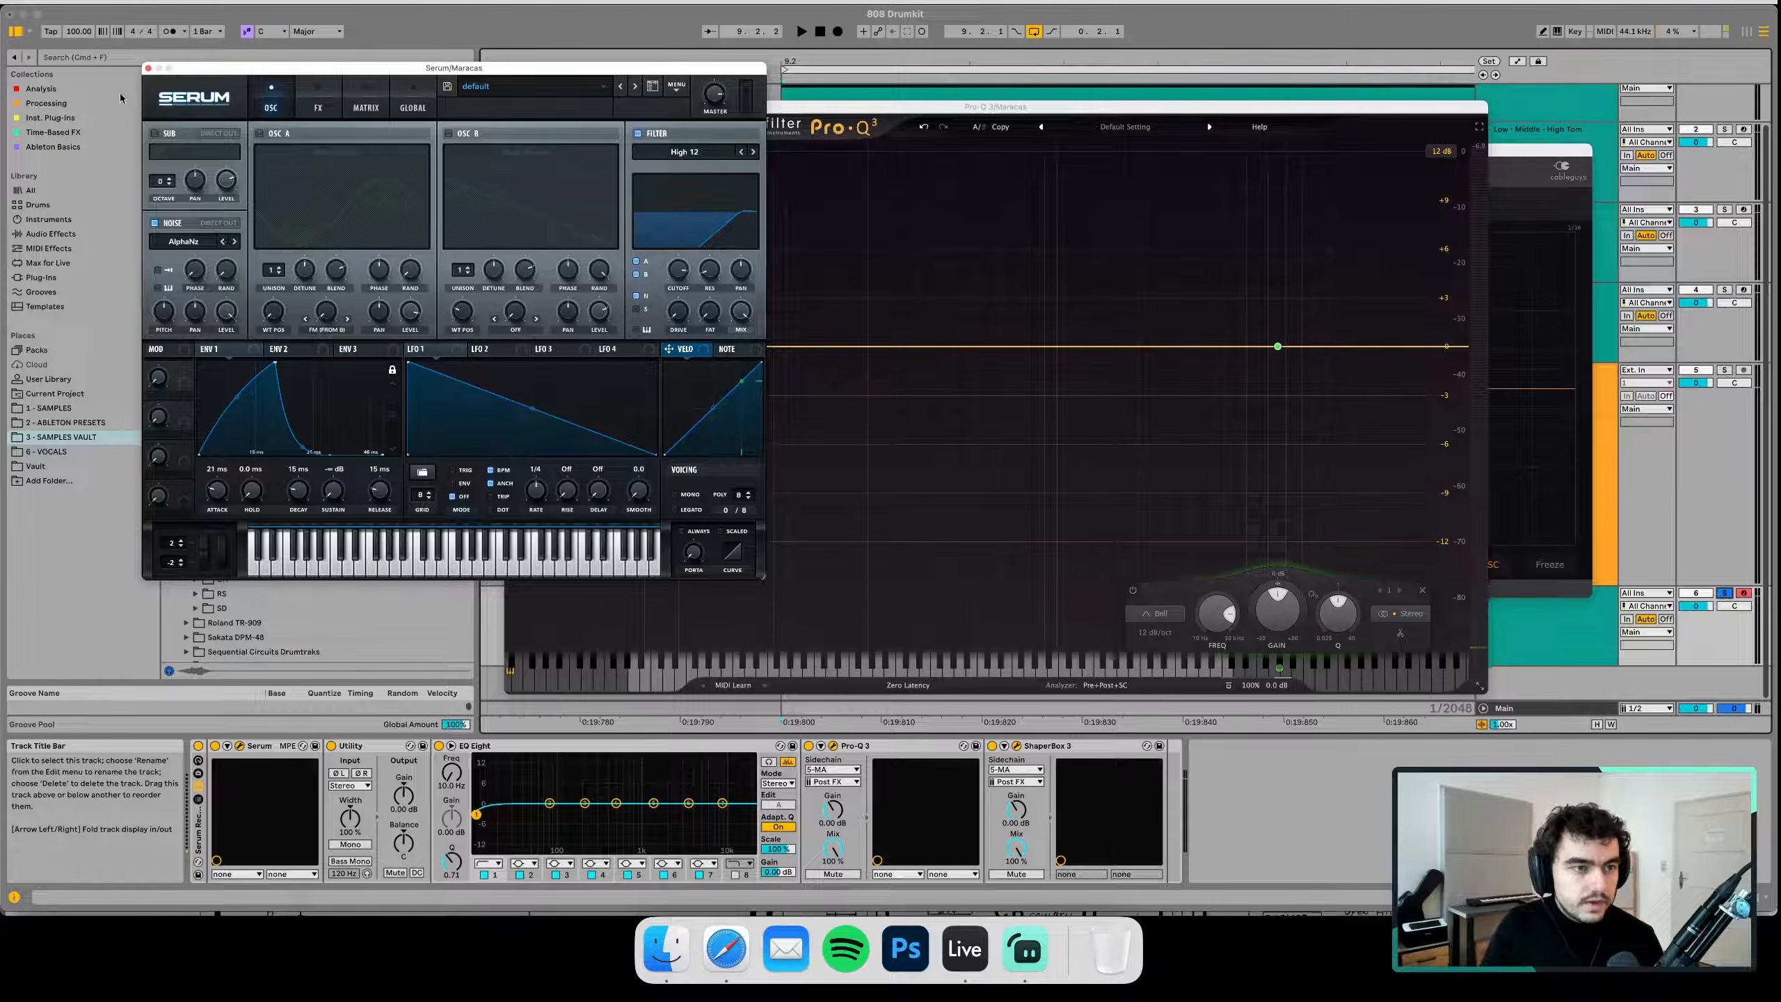
Close the Serum and Pro-Q 3 plug-in windows of the maracas track
left_click(148, 69)
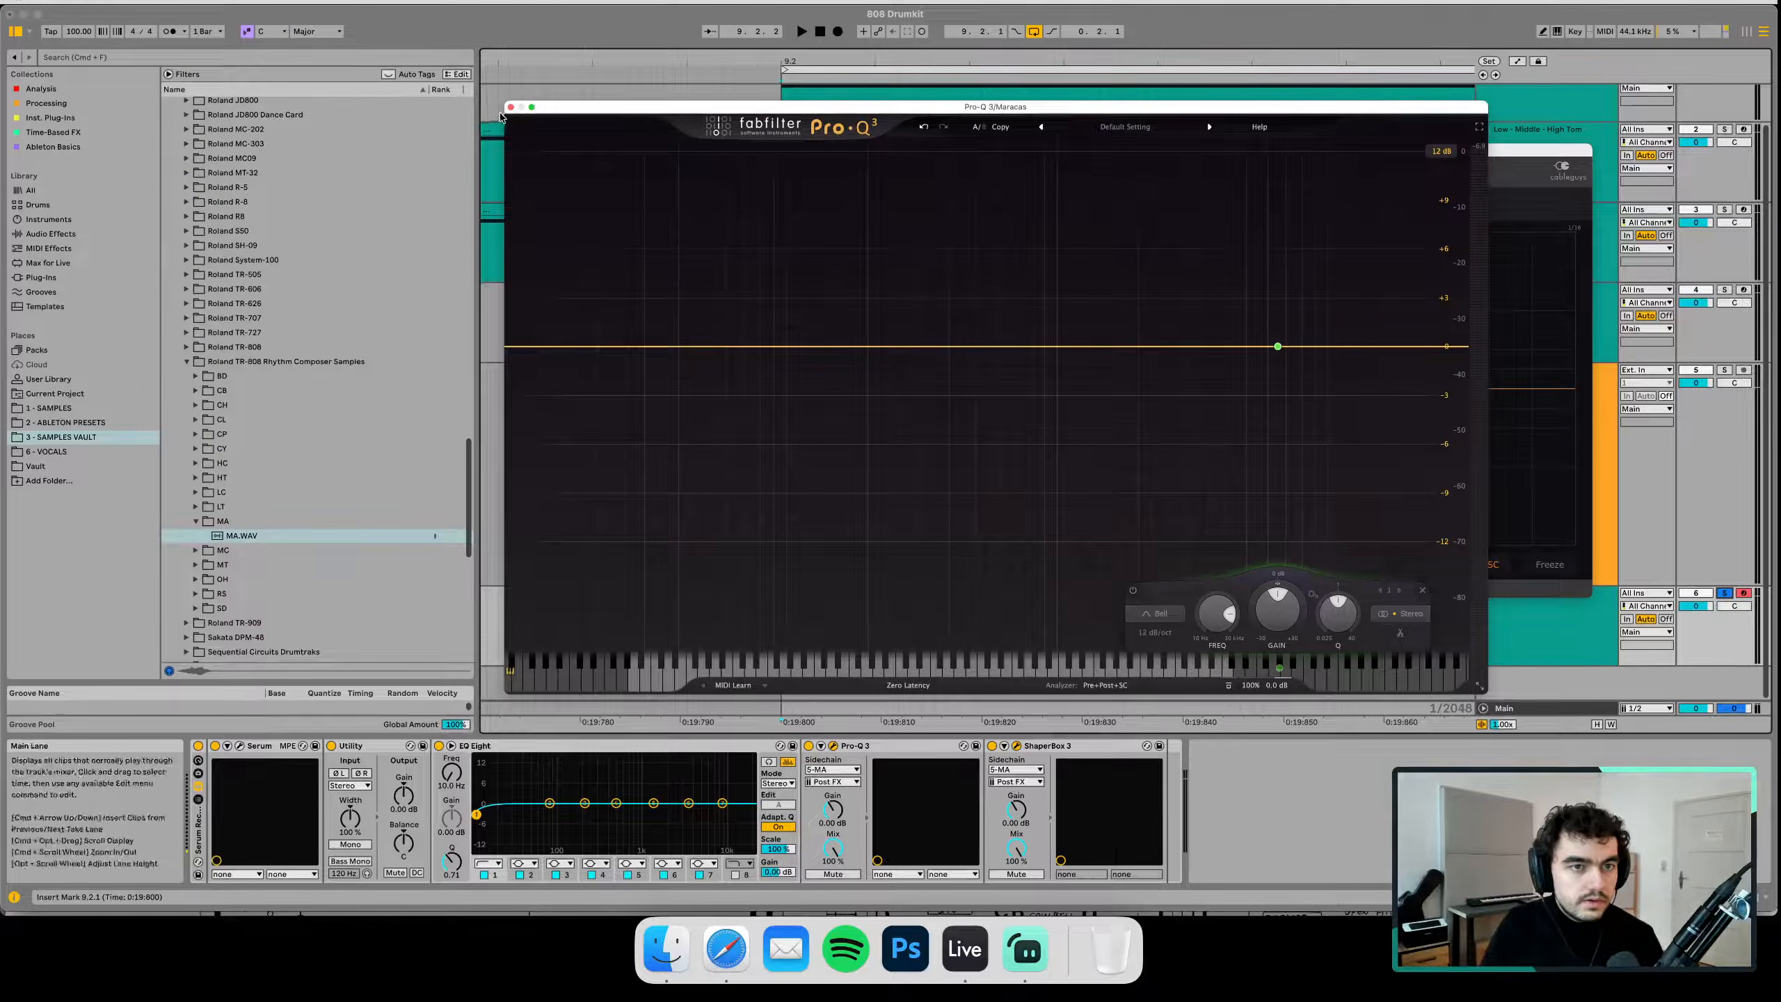
left_click(510, 107)
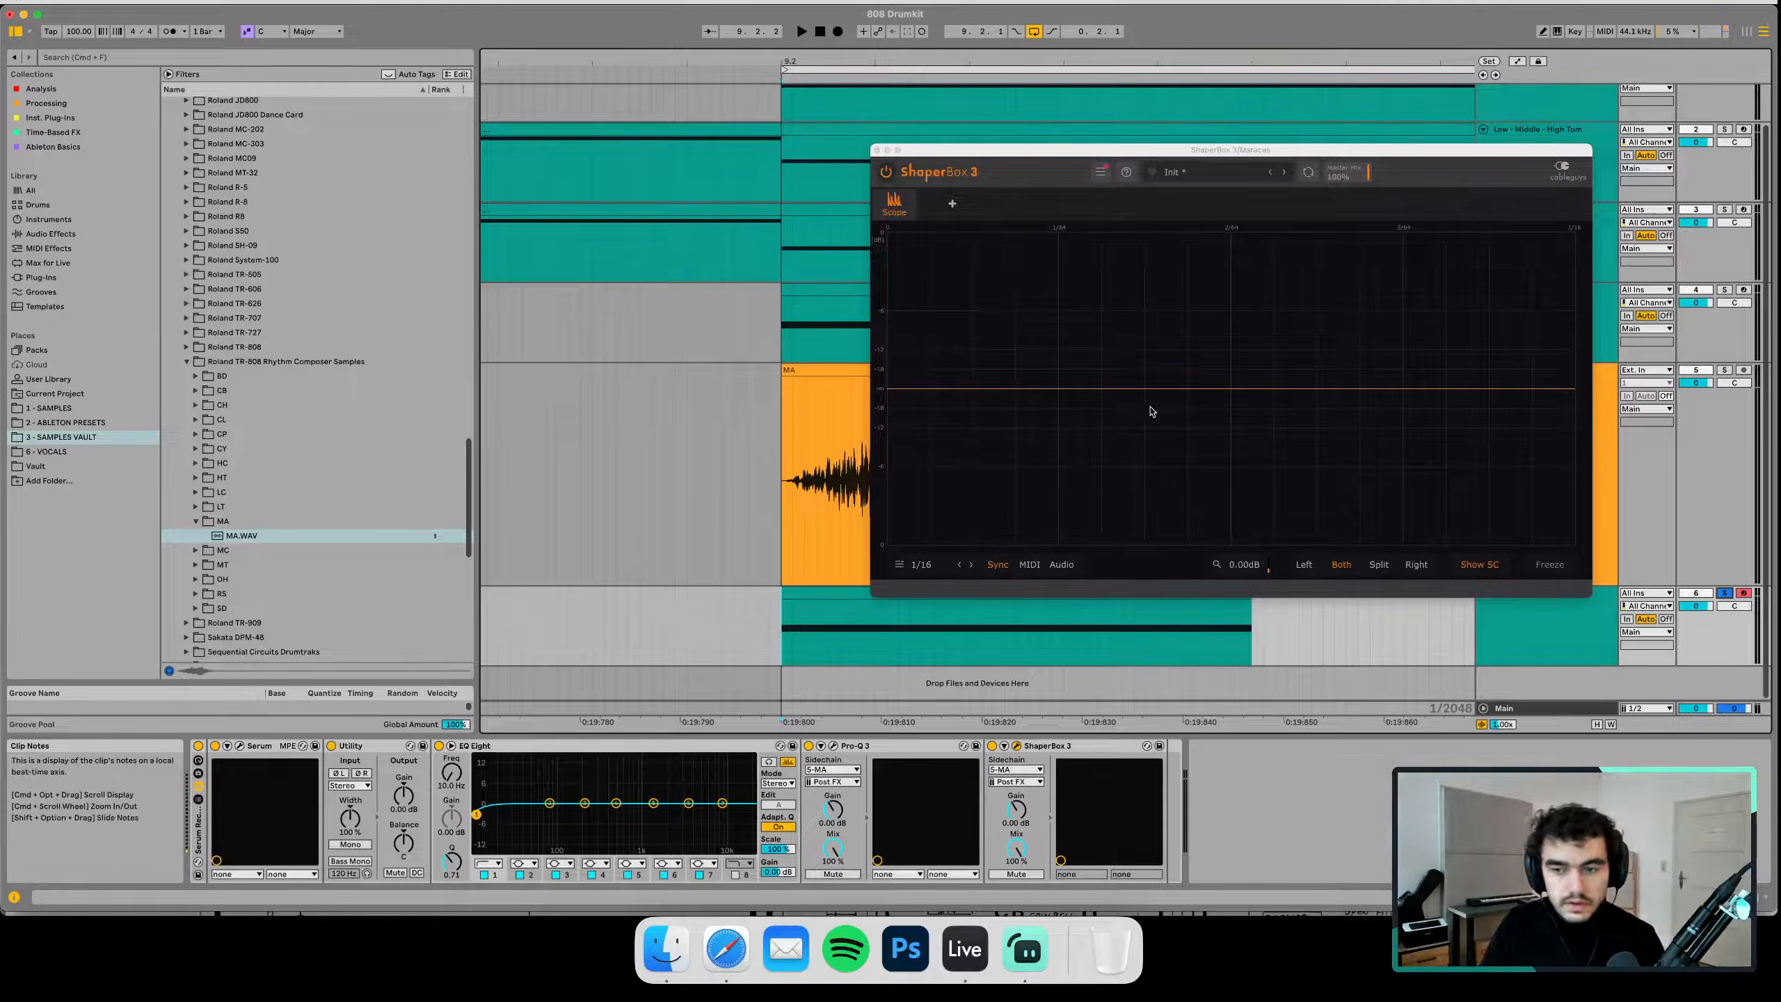
Close the ShaperBox 3 window and rename the Serum maracas track Maracas Alpha
left_click(877, 151)
left_click(1514, 622)
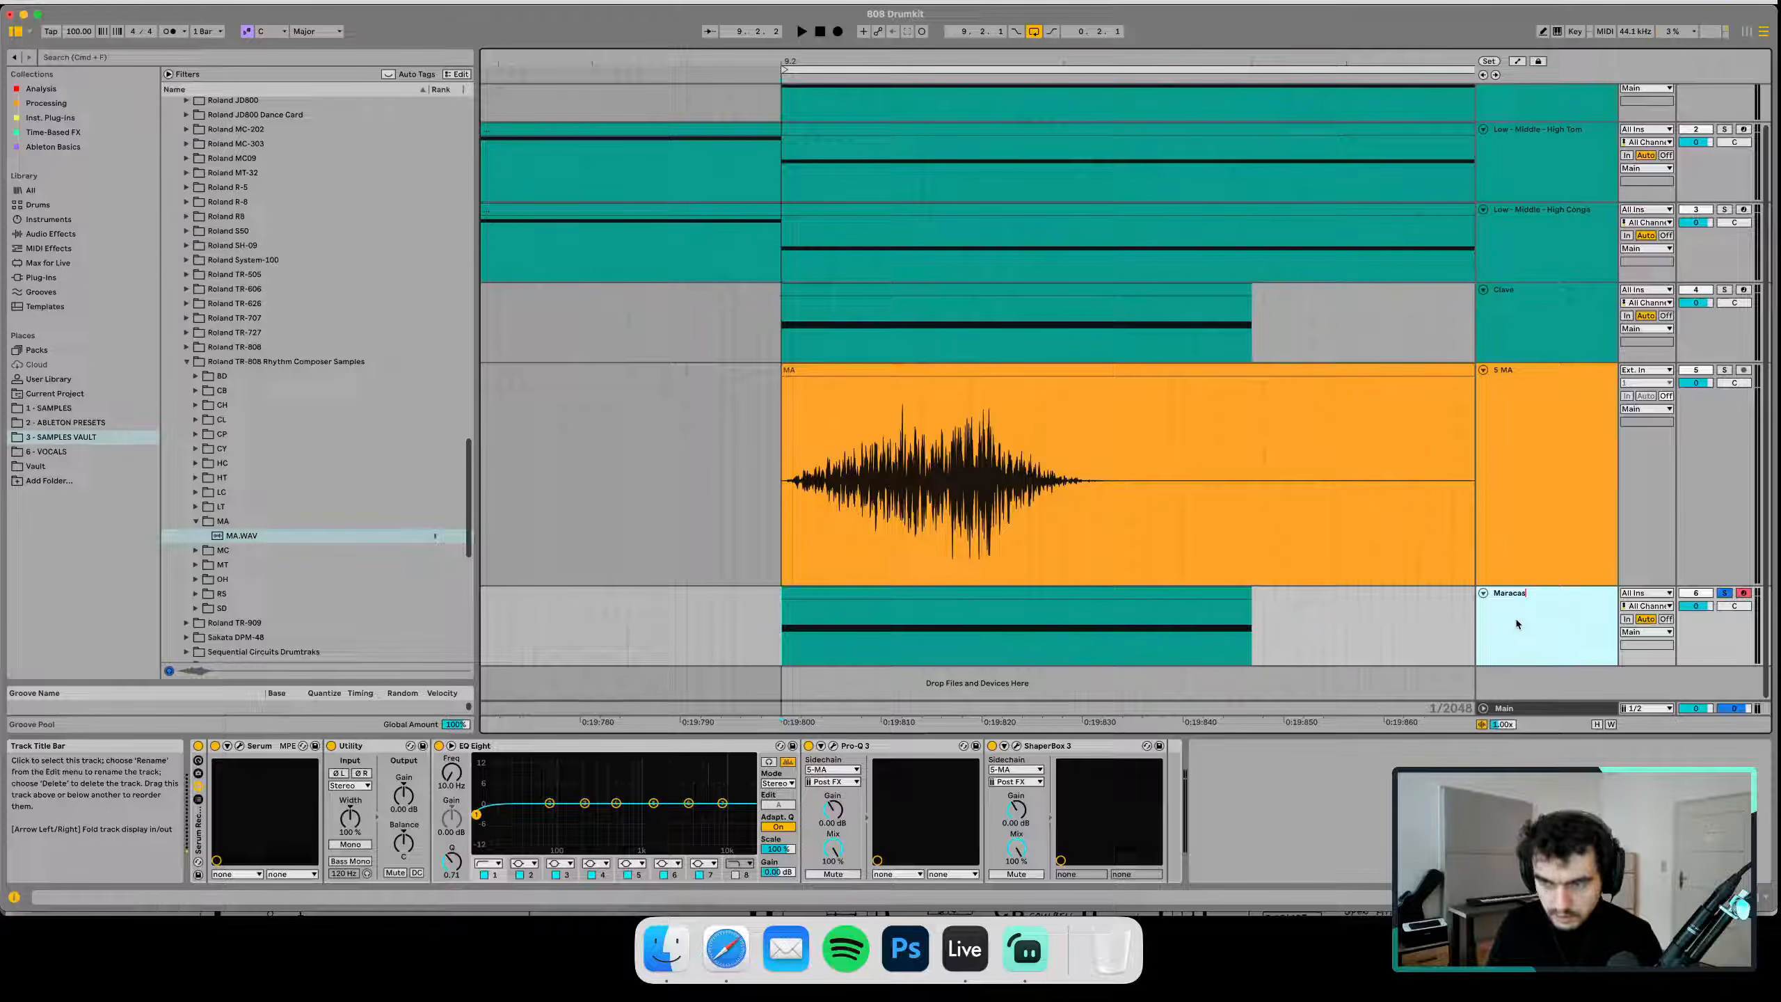
key("super+r")
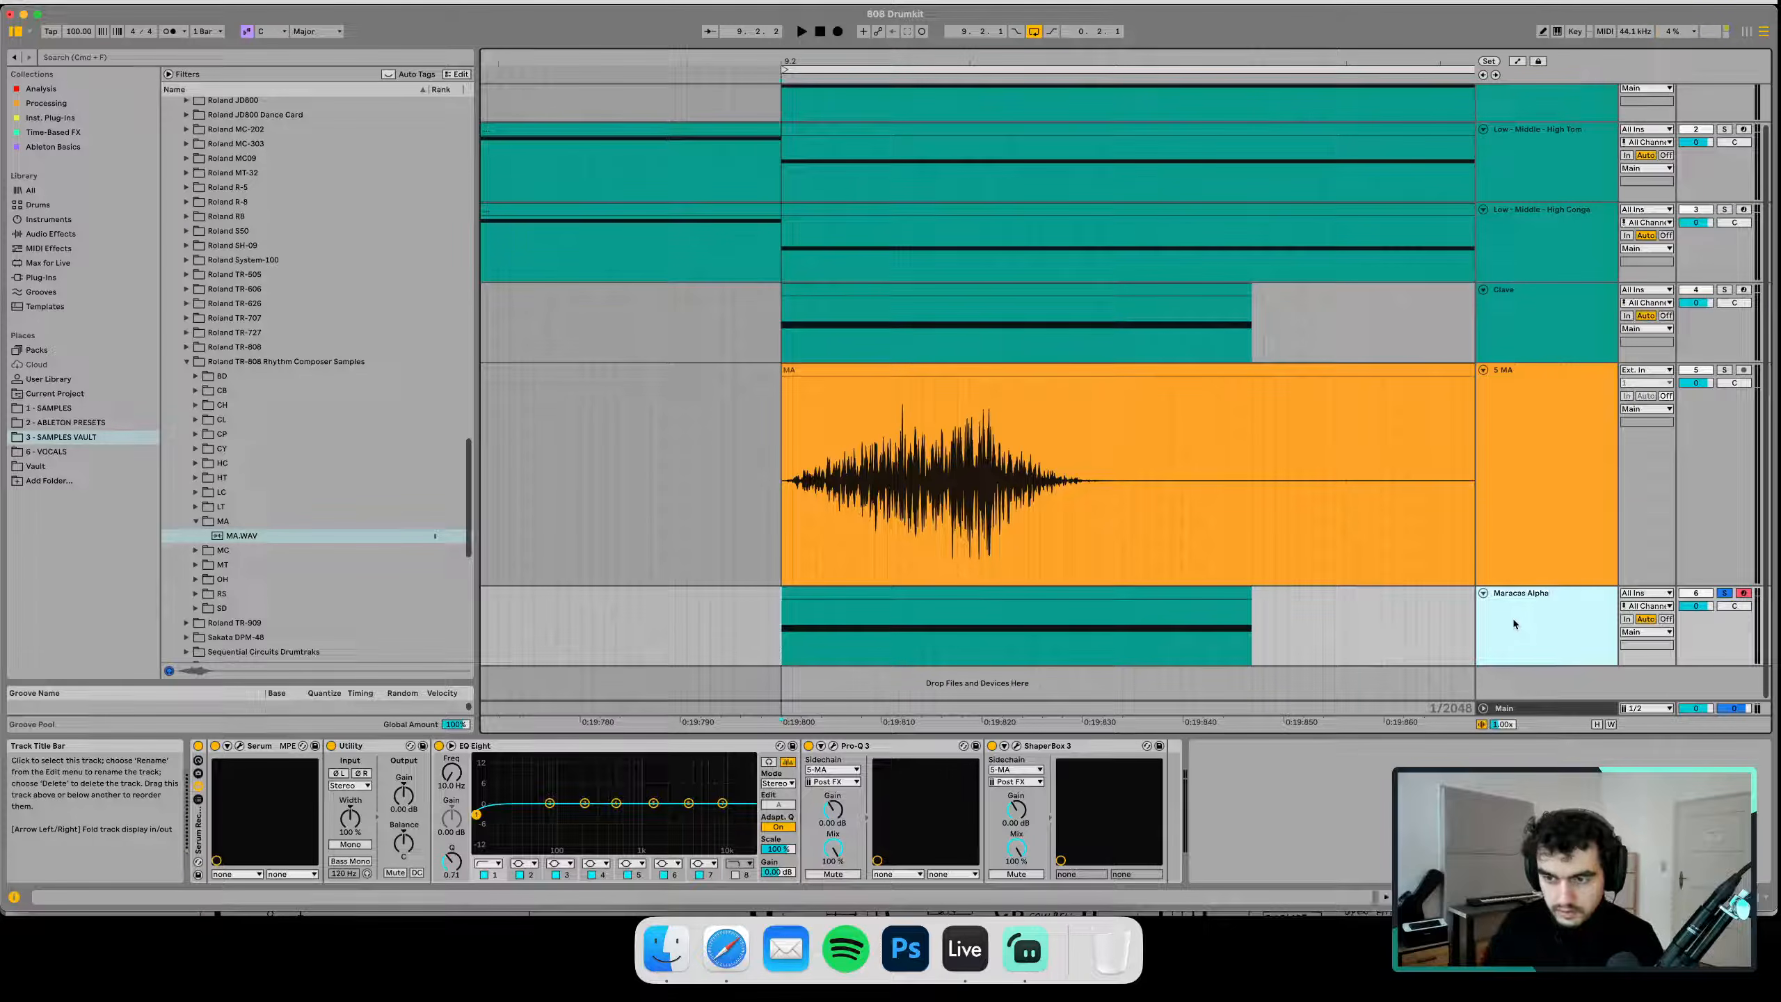
Duplicate the Maracas Alpha track, solo the copy and shorten its name to Maracas
key("super+d")
left_click(1722, 629)
left_click(1565, 655)
key("super+r")
key("Right")
key("BackSpace")
key("BackSpace")
key("BackSpace")
key("BackSpace")
key("BackSpace")
key("BackSpace")
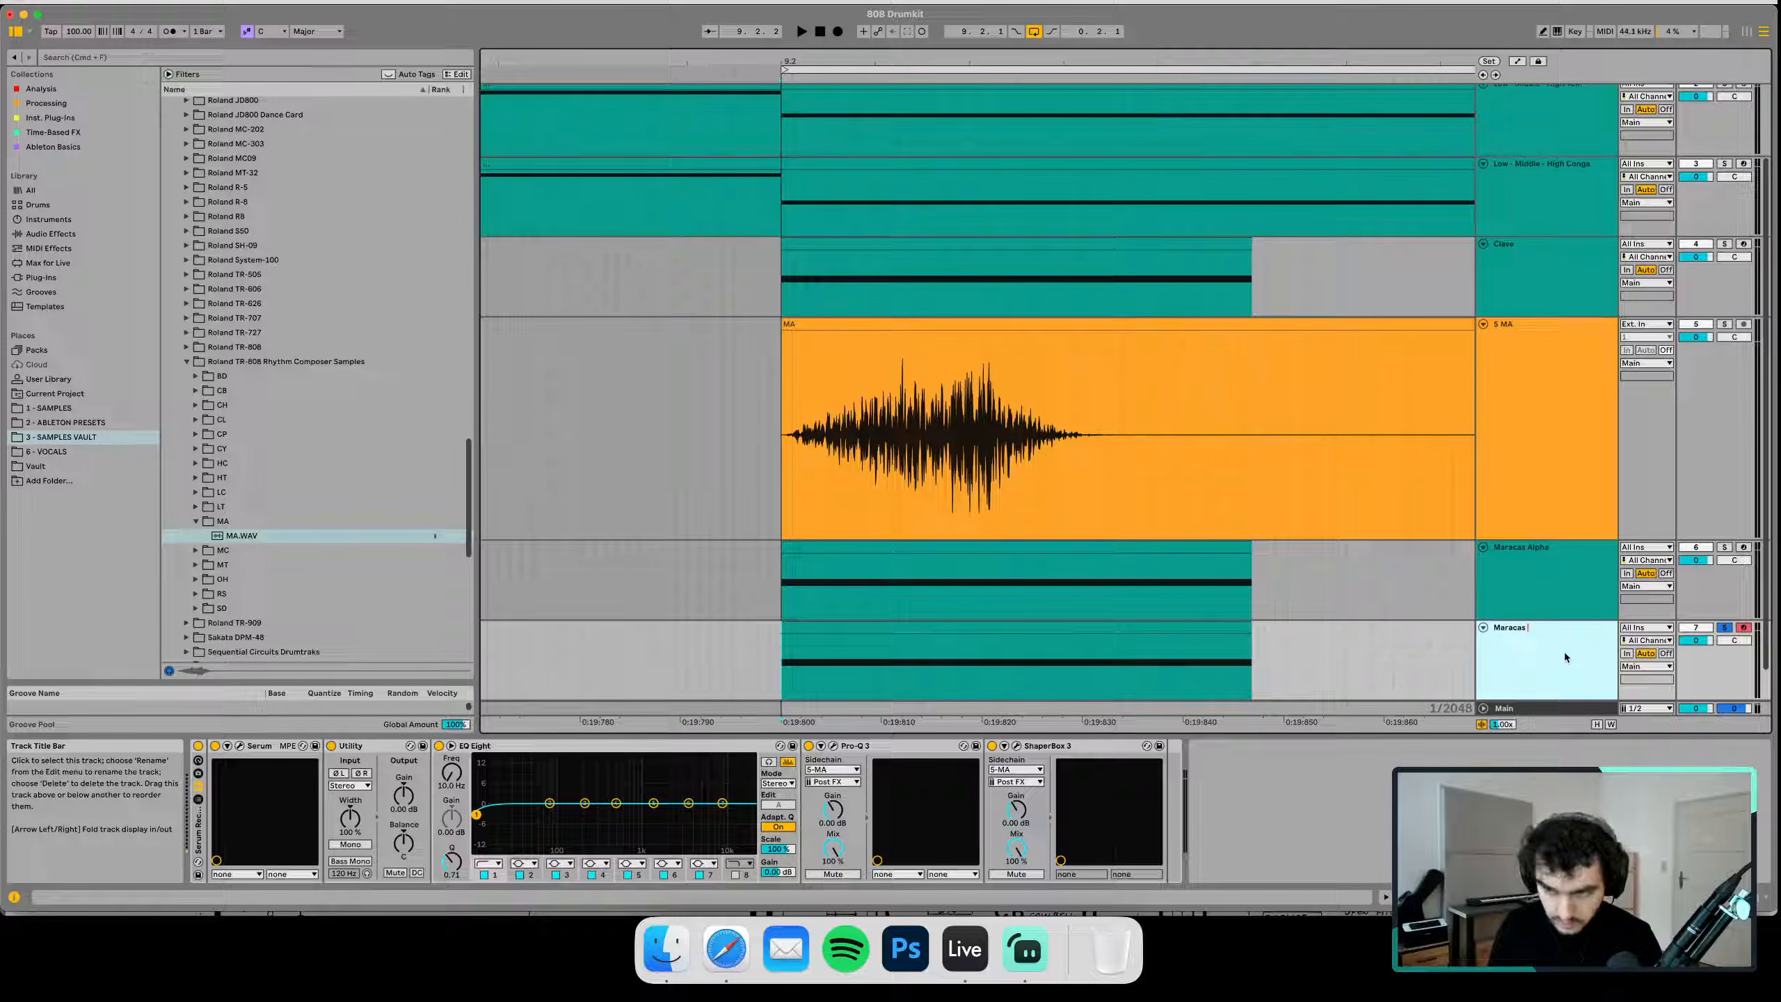
Set the duplicate's Serum noise oscillator to ARP circuit and rename the track Maracas Circuit
left_click(239, 746)
left_click(234, 243)
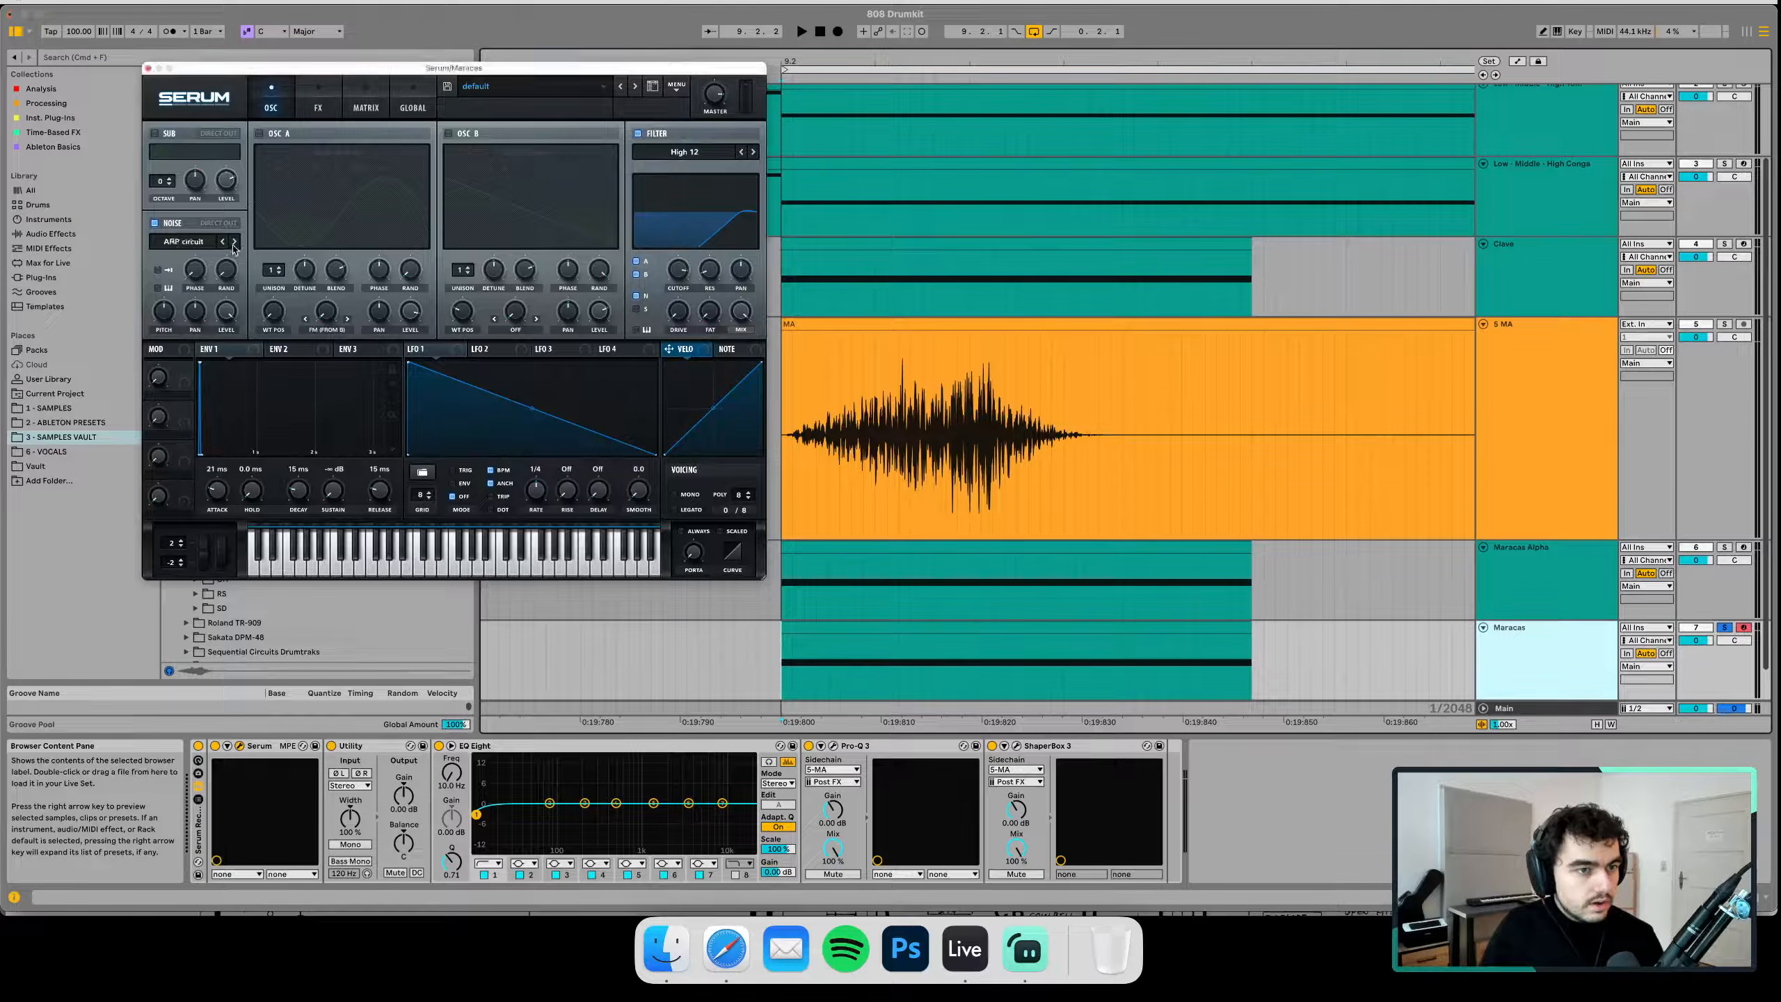
left_click(1547, 667)
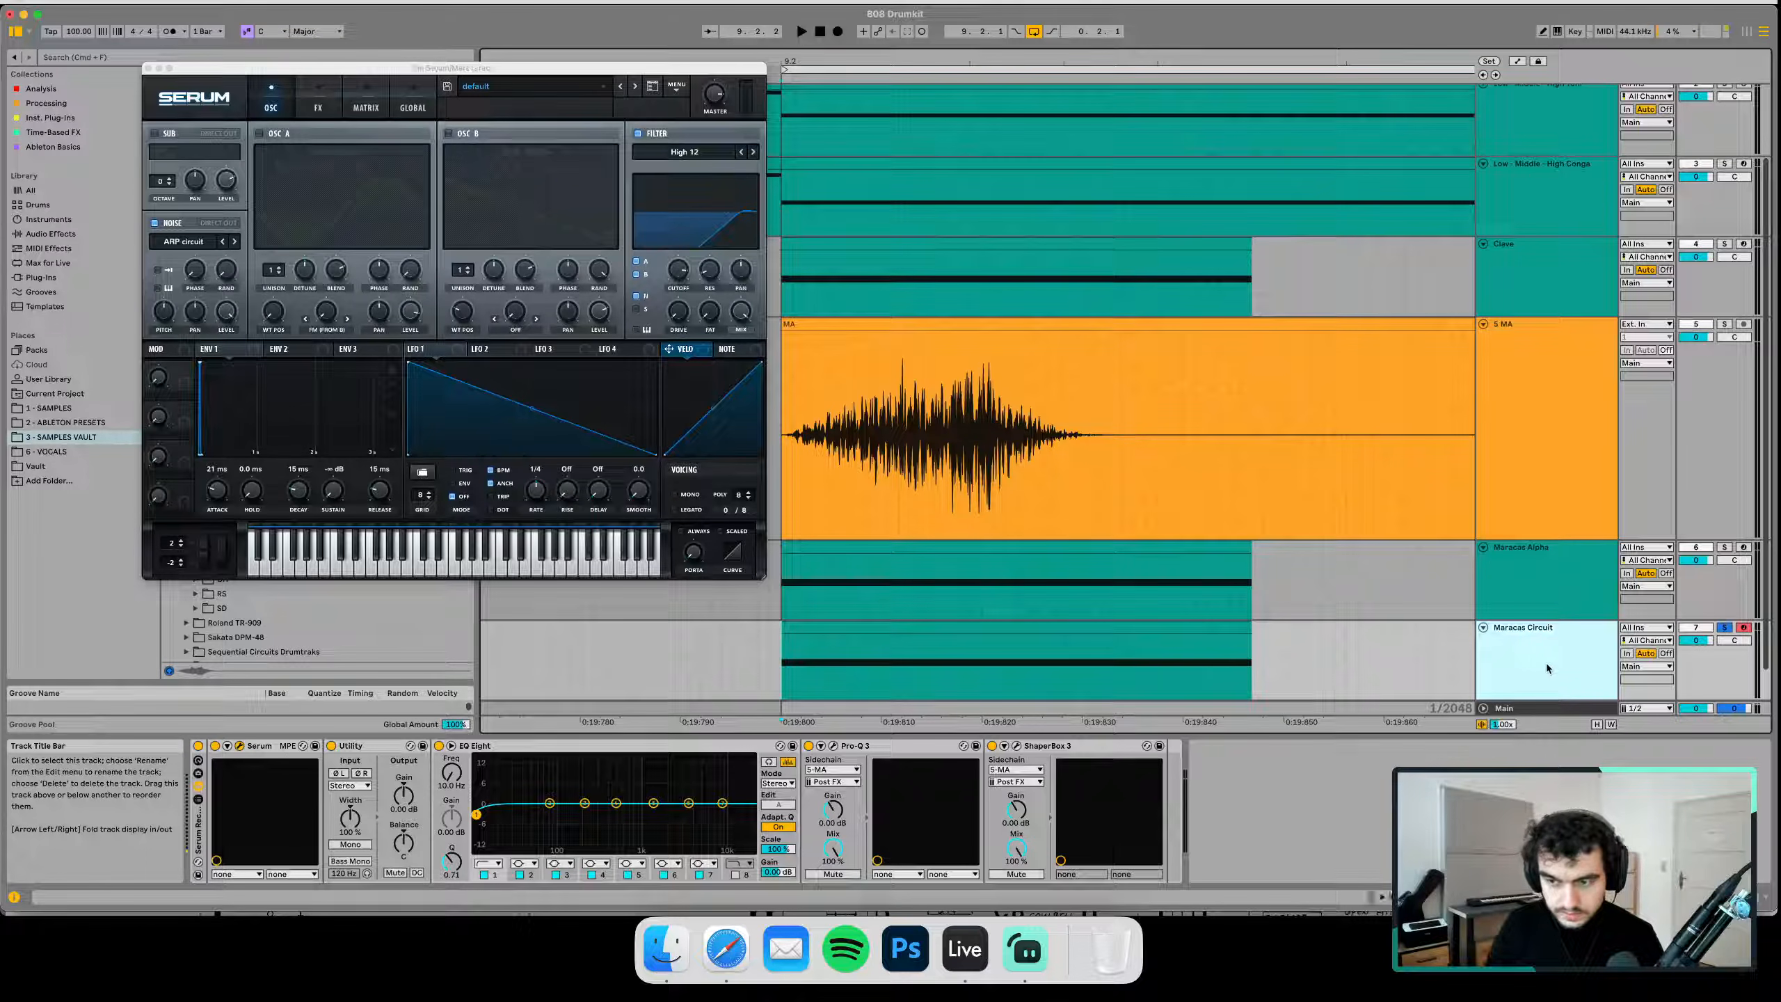
Open Pro-Q 3 on Maracas Circuit and adjust Serum's EQ during playback, with high gain about 1.6 dB and low Q about 30%
left_click(836, 746)
left_click(388, 75)
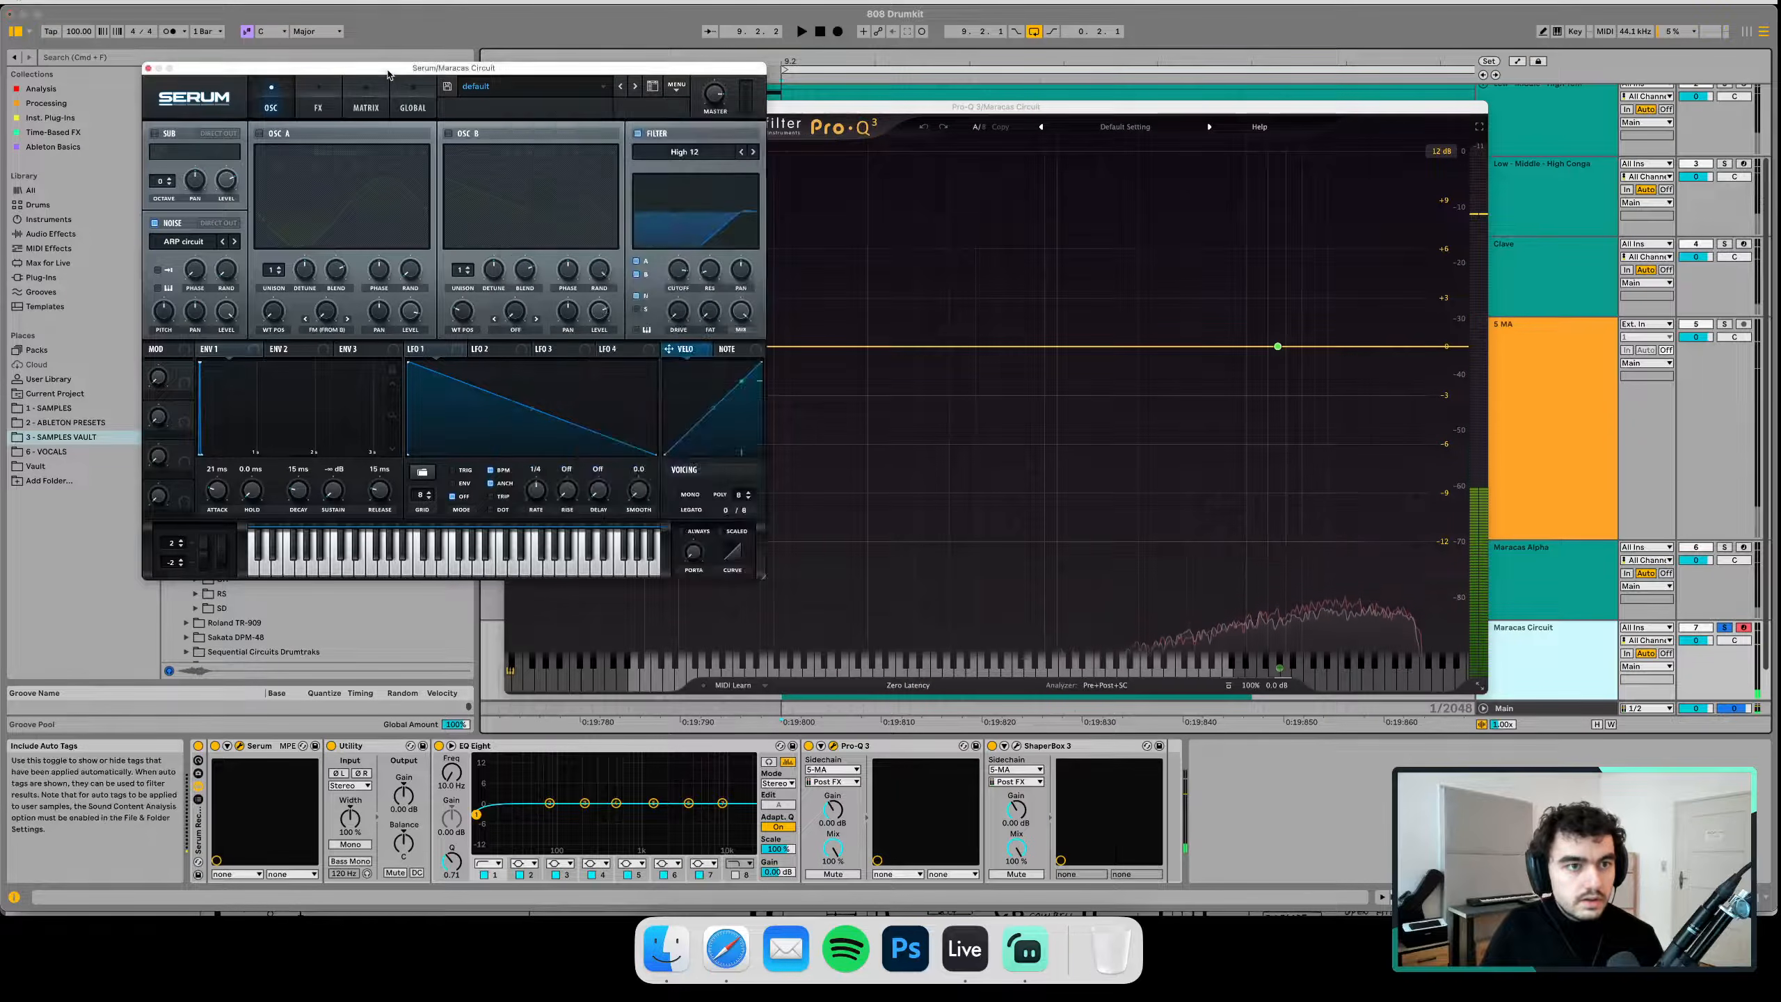
left_click(318, 107)
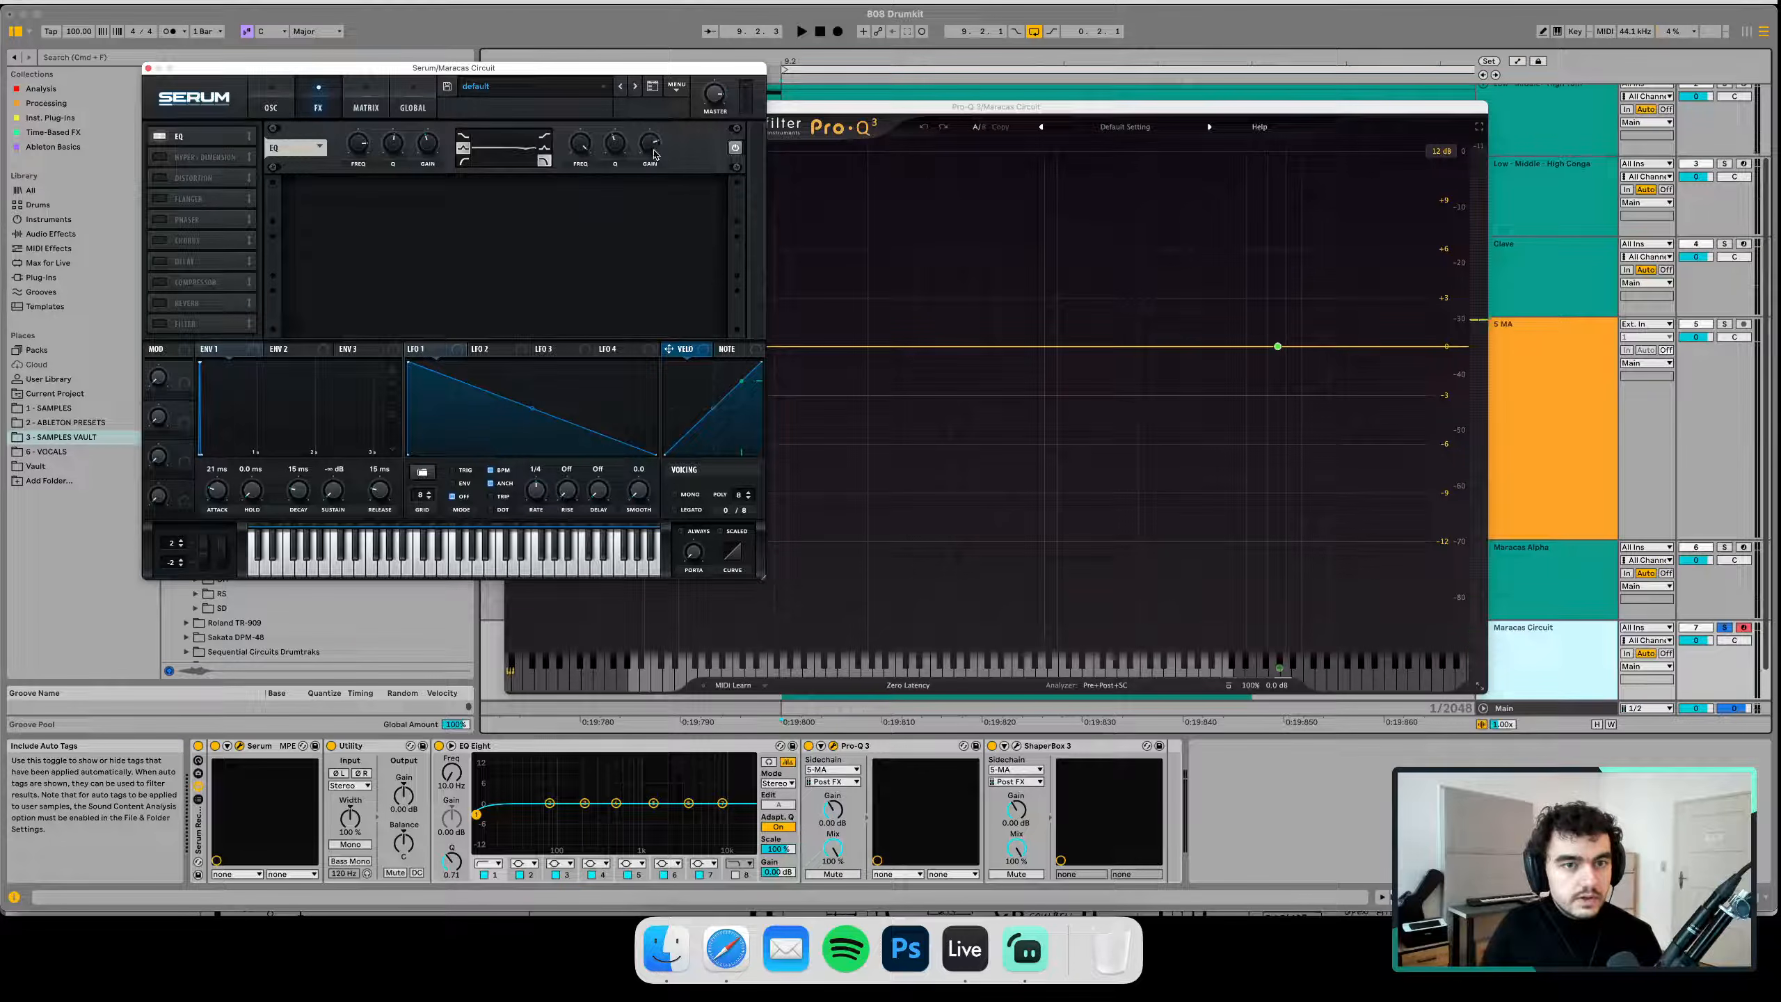
key("space")
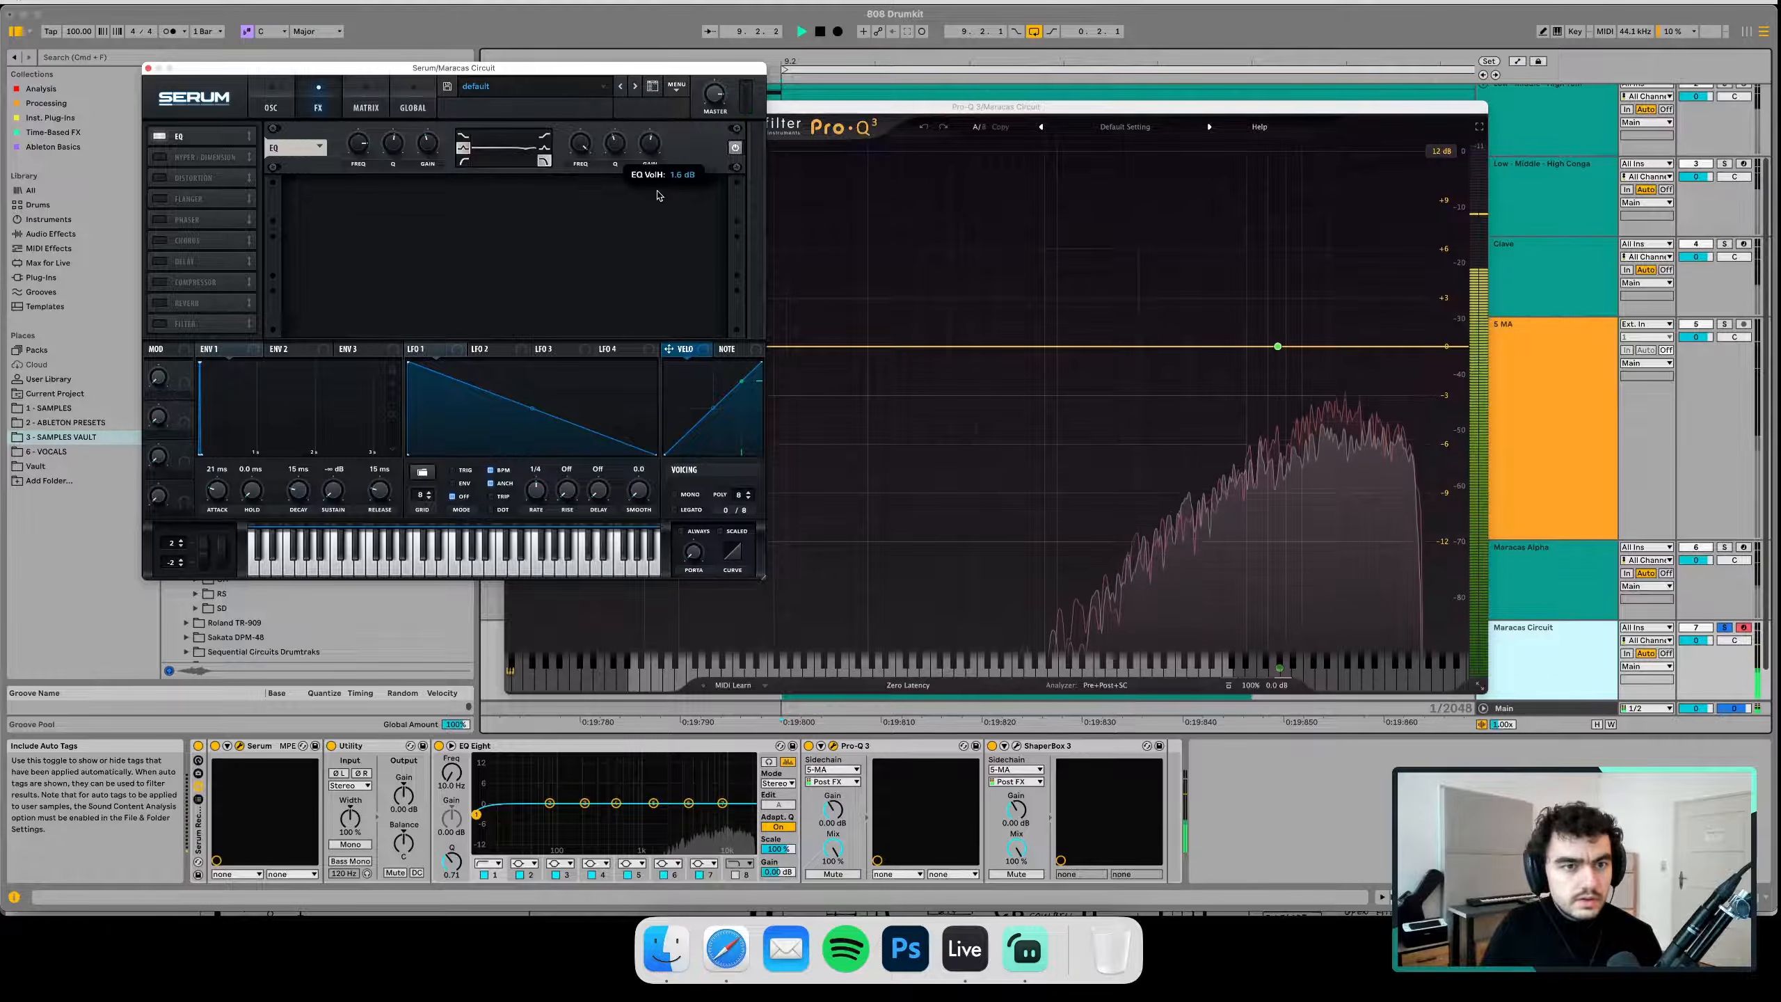
mouse_move(396, 150)
left_mouse_down()
mouse_move(438, 105)
mouse_move(395, 156)
mouse_move(364, 137)
left_mouse_up()
mouse_move(366, 145)
key("space")
key("space")
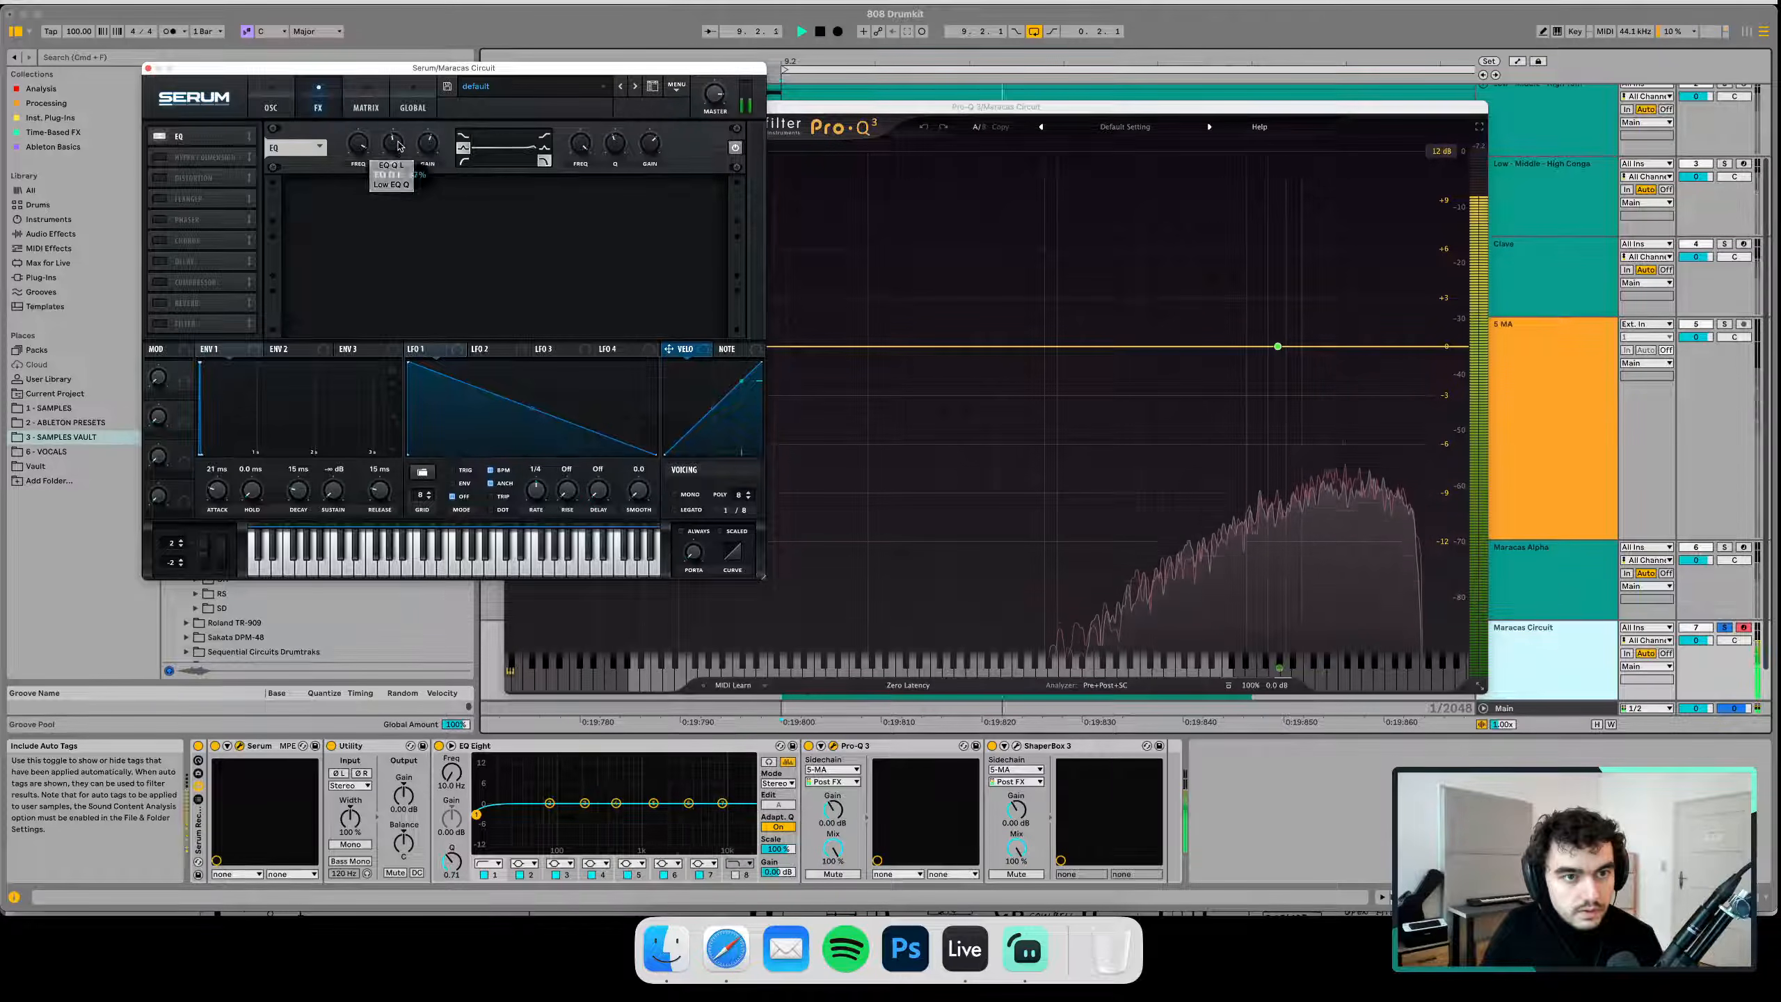
left_click_drag(397, 152, 396, 158)
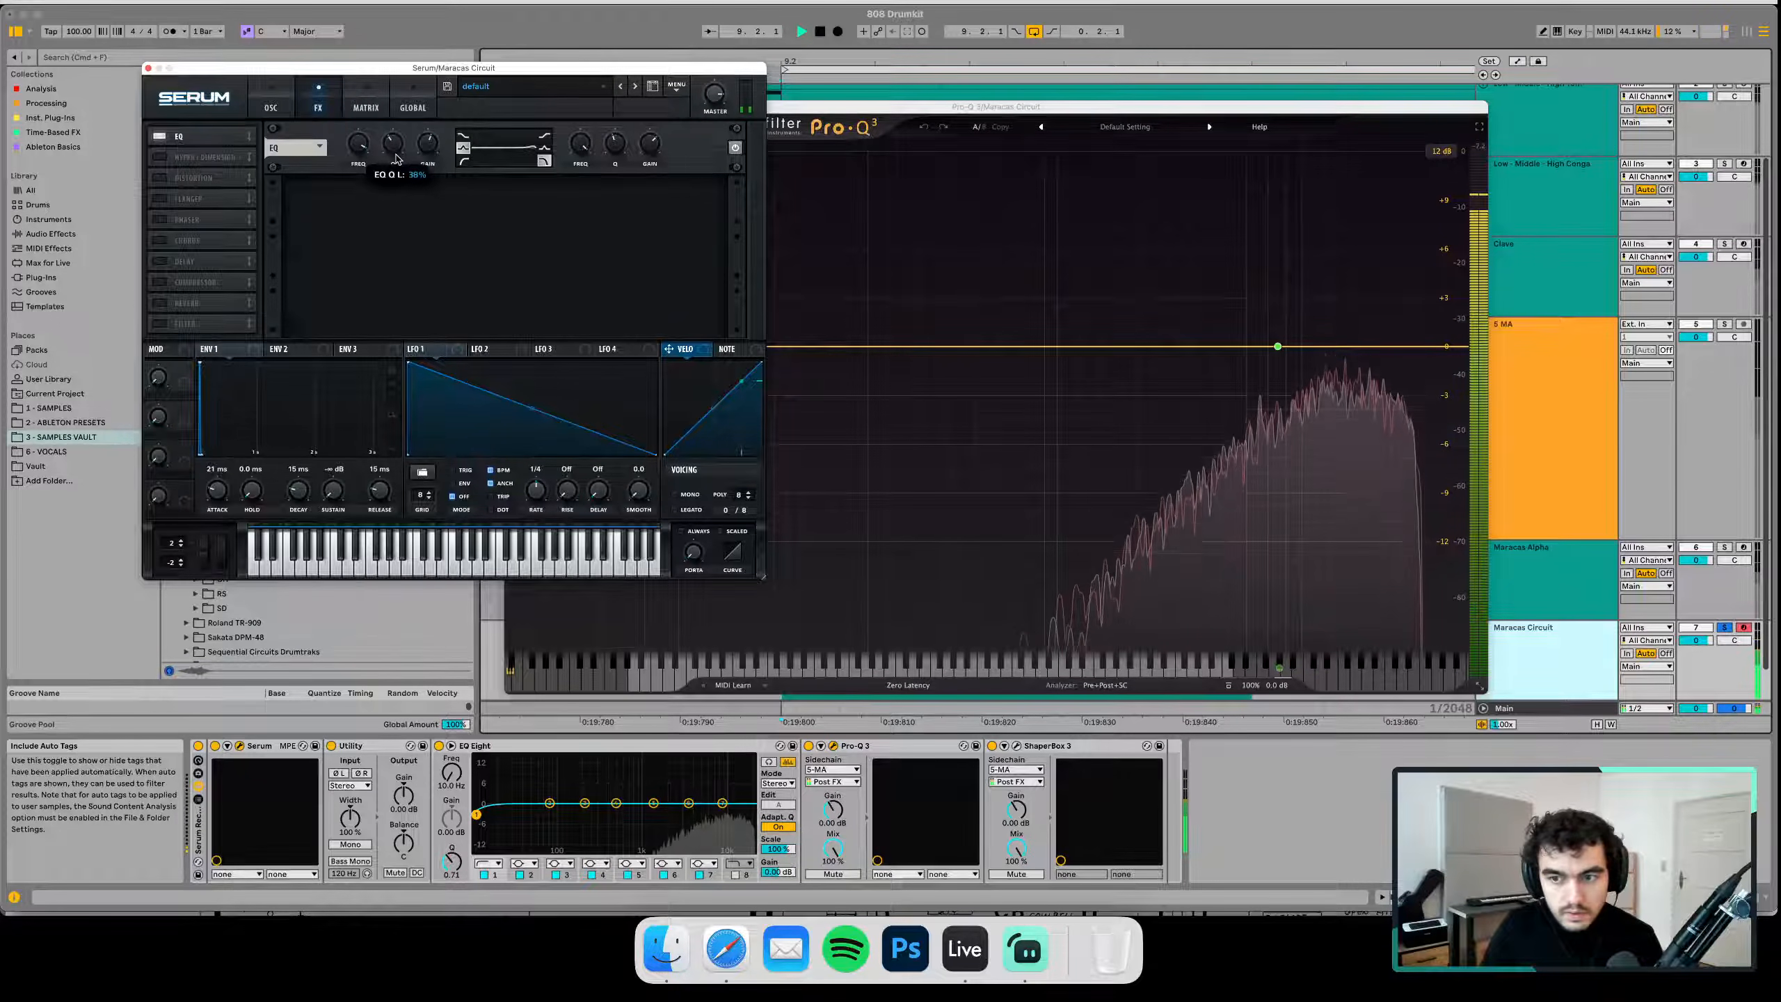
left_click(1344, 346)
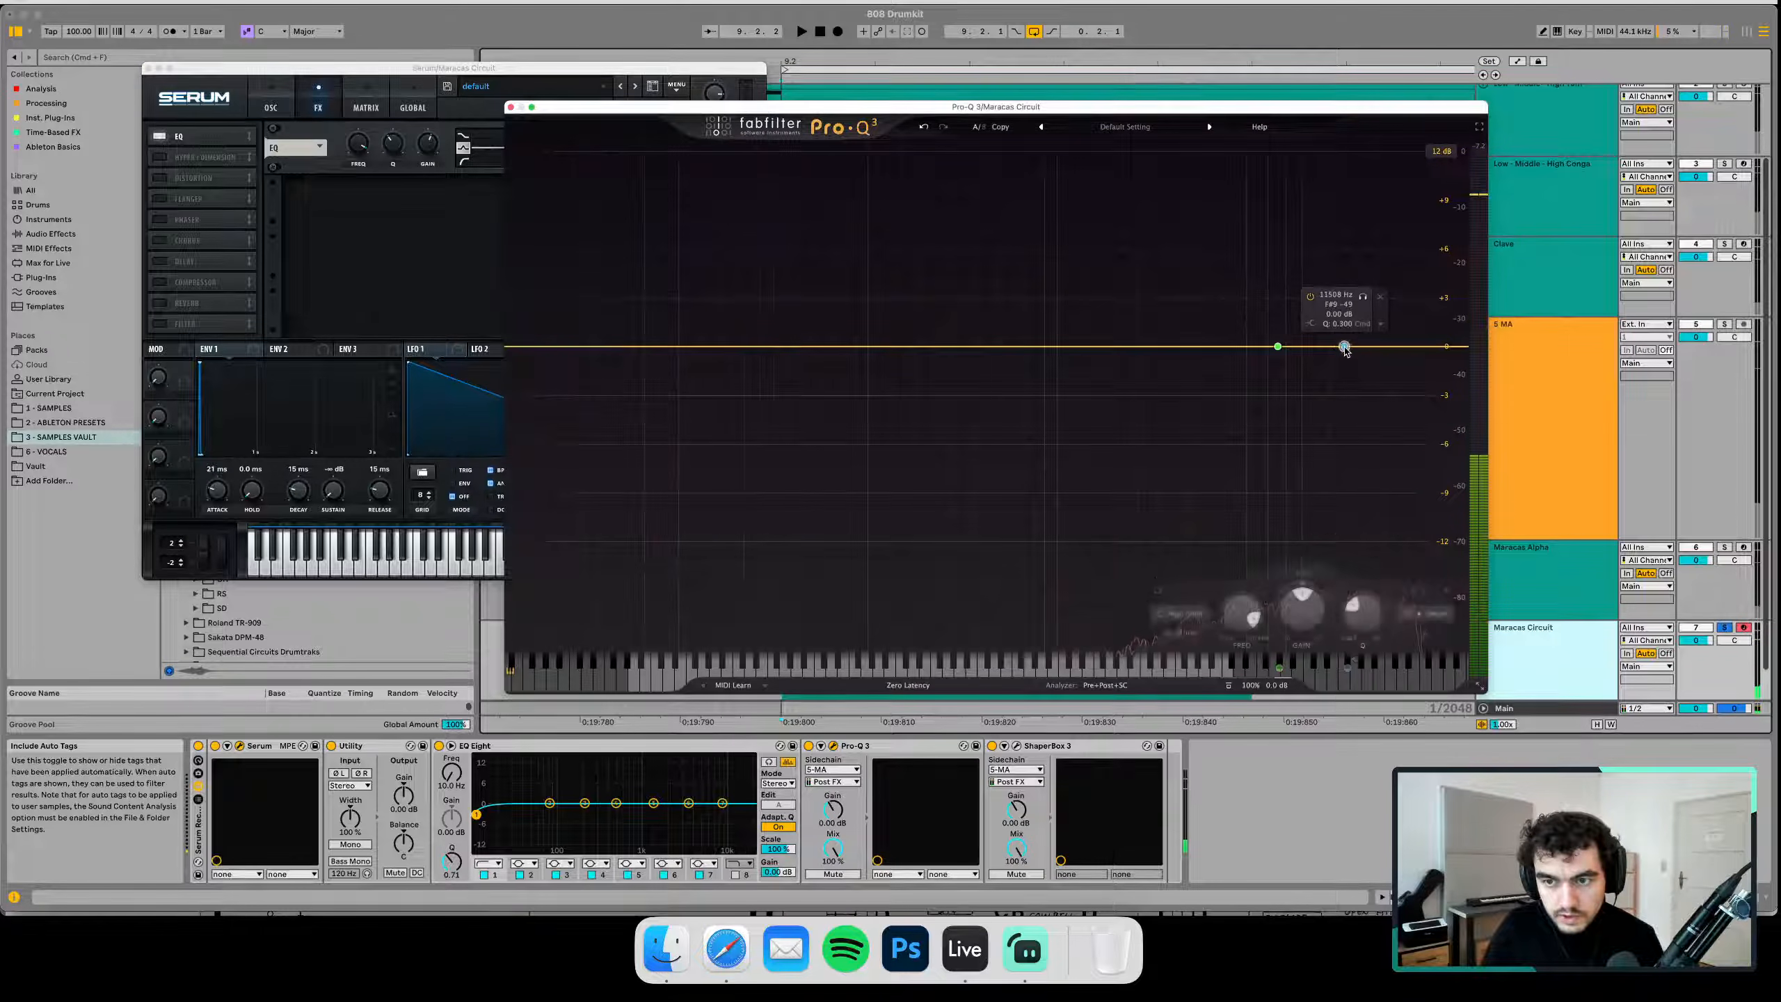
left_click(1379, 298)
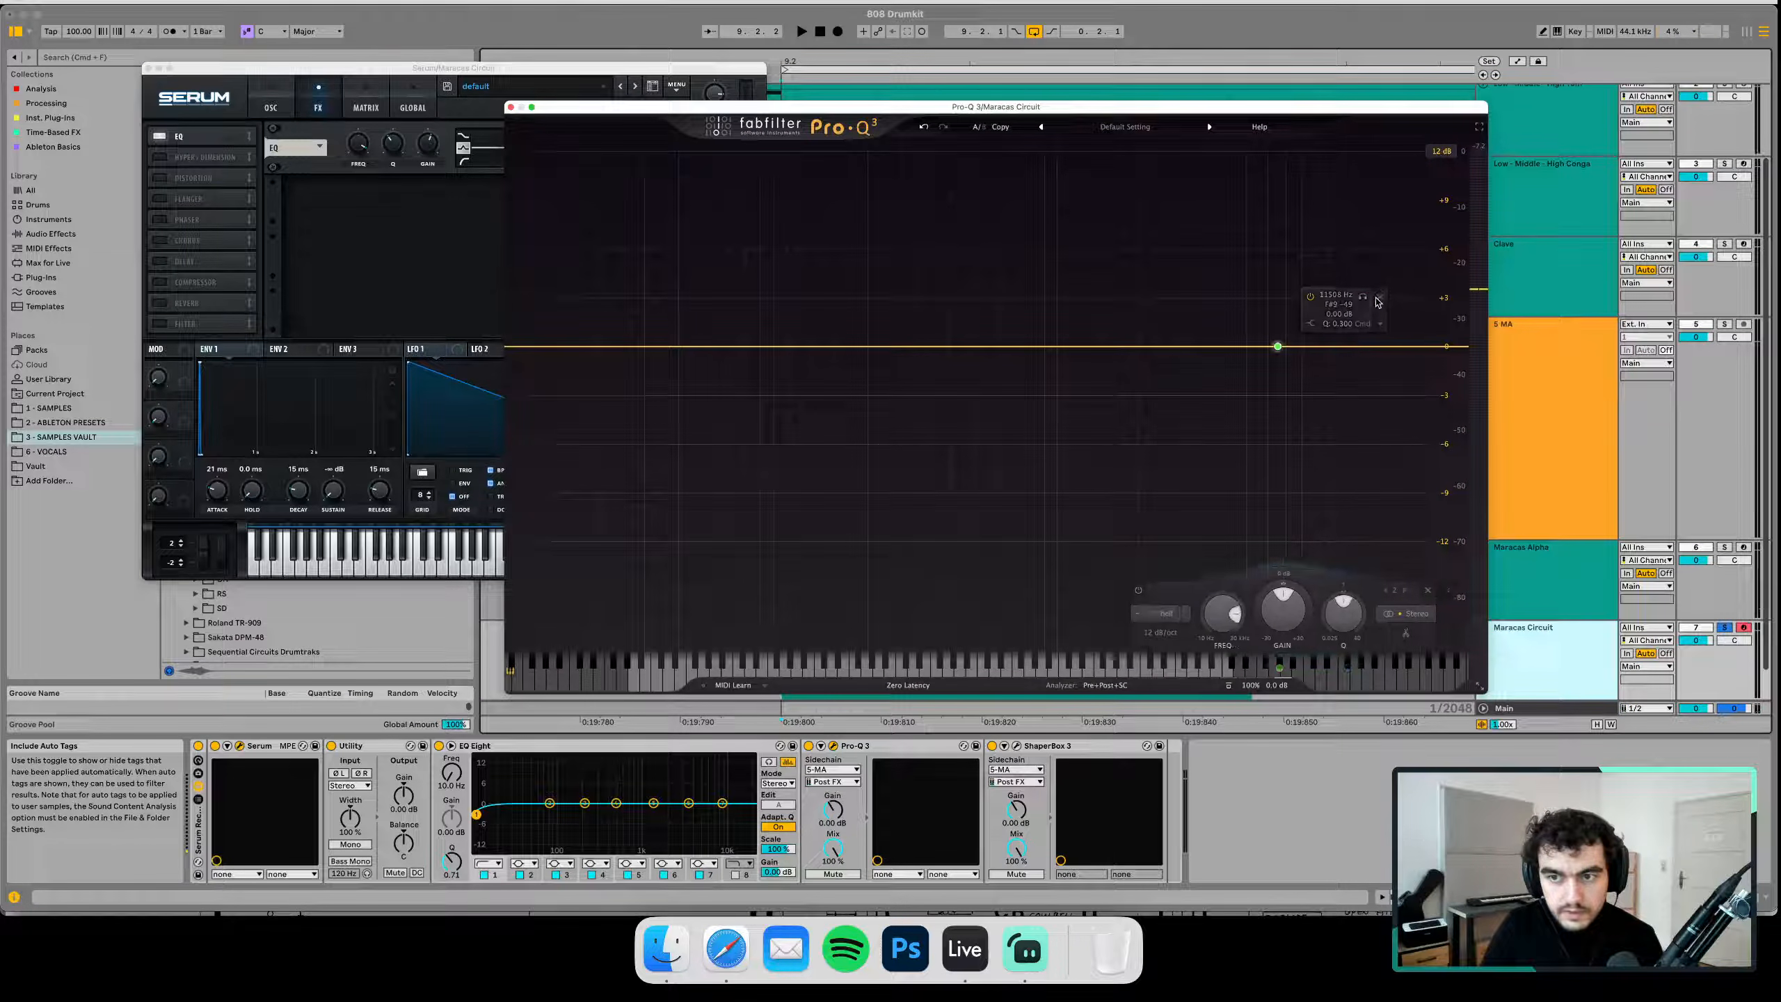
left_click(365, 146)
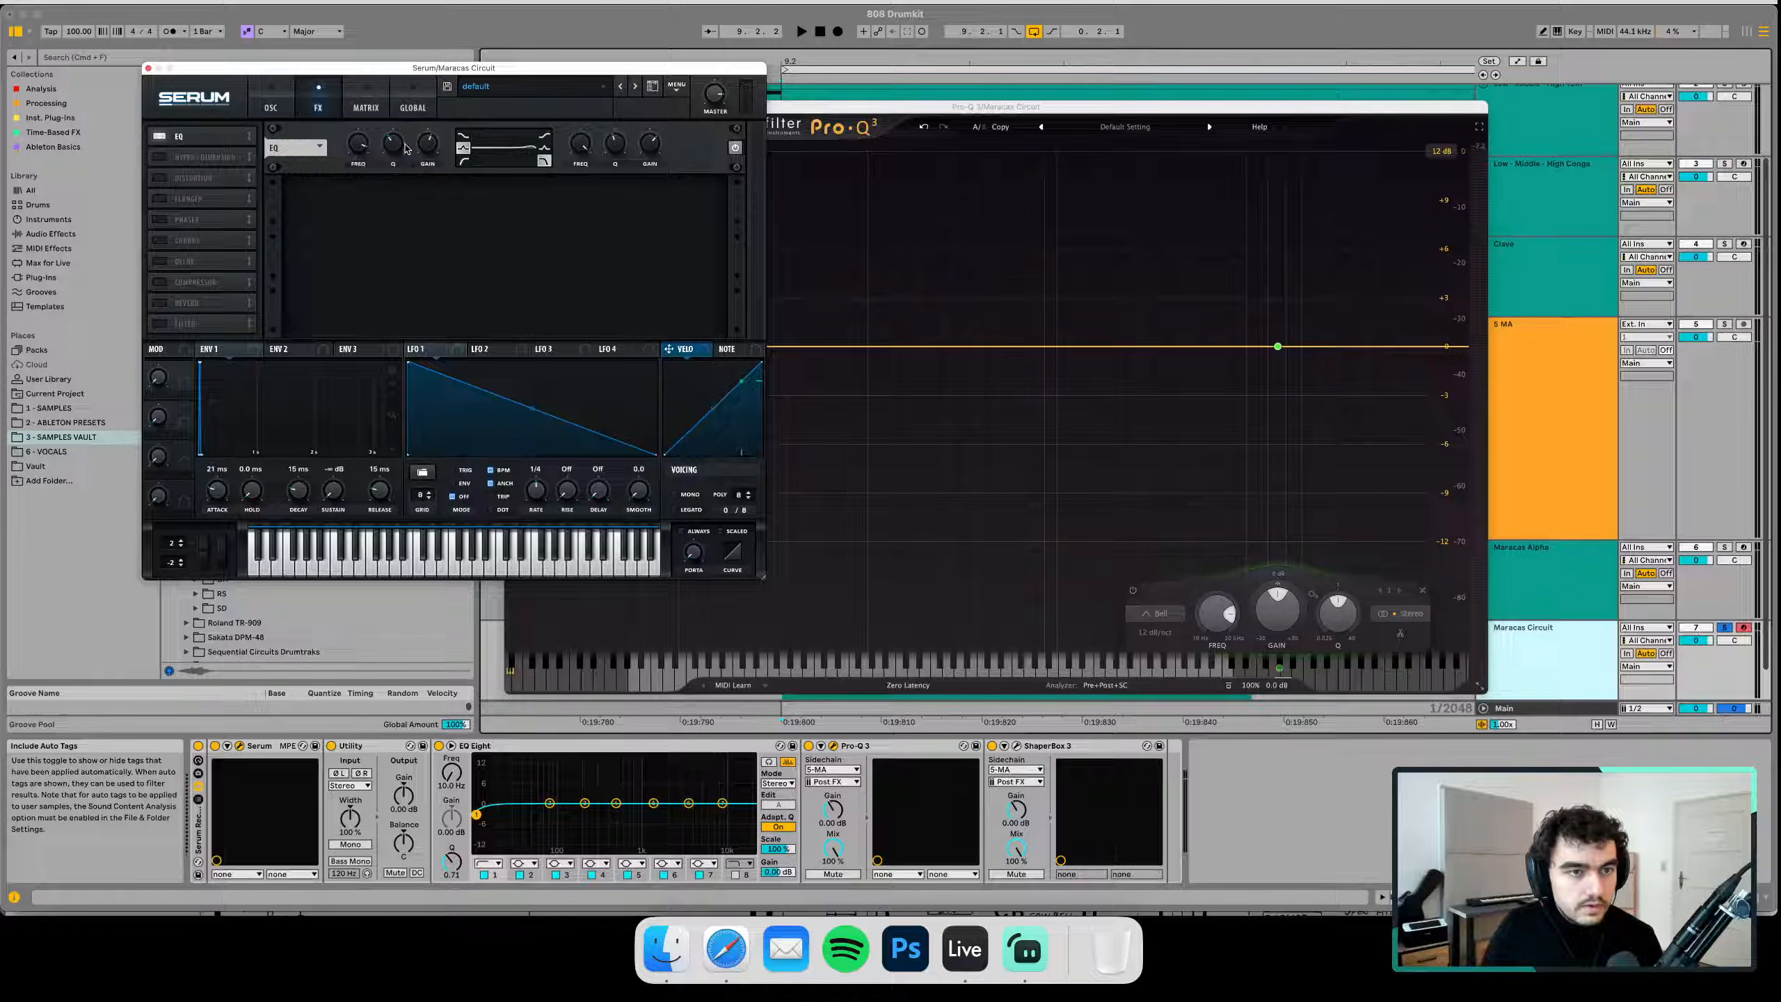
key("space")
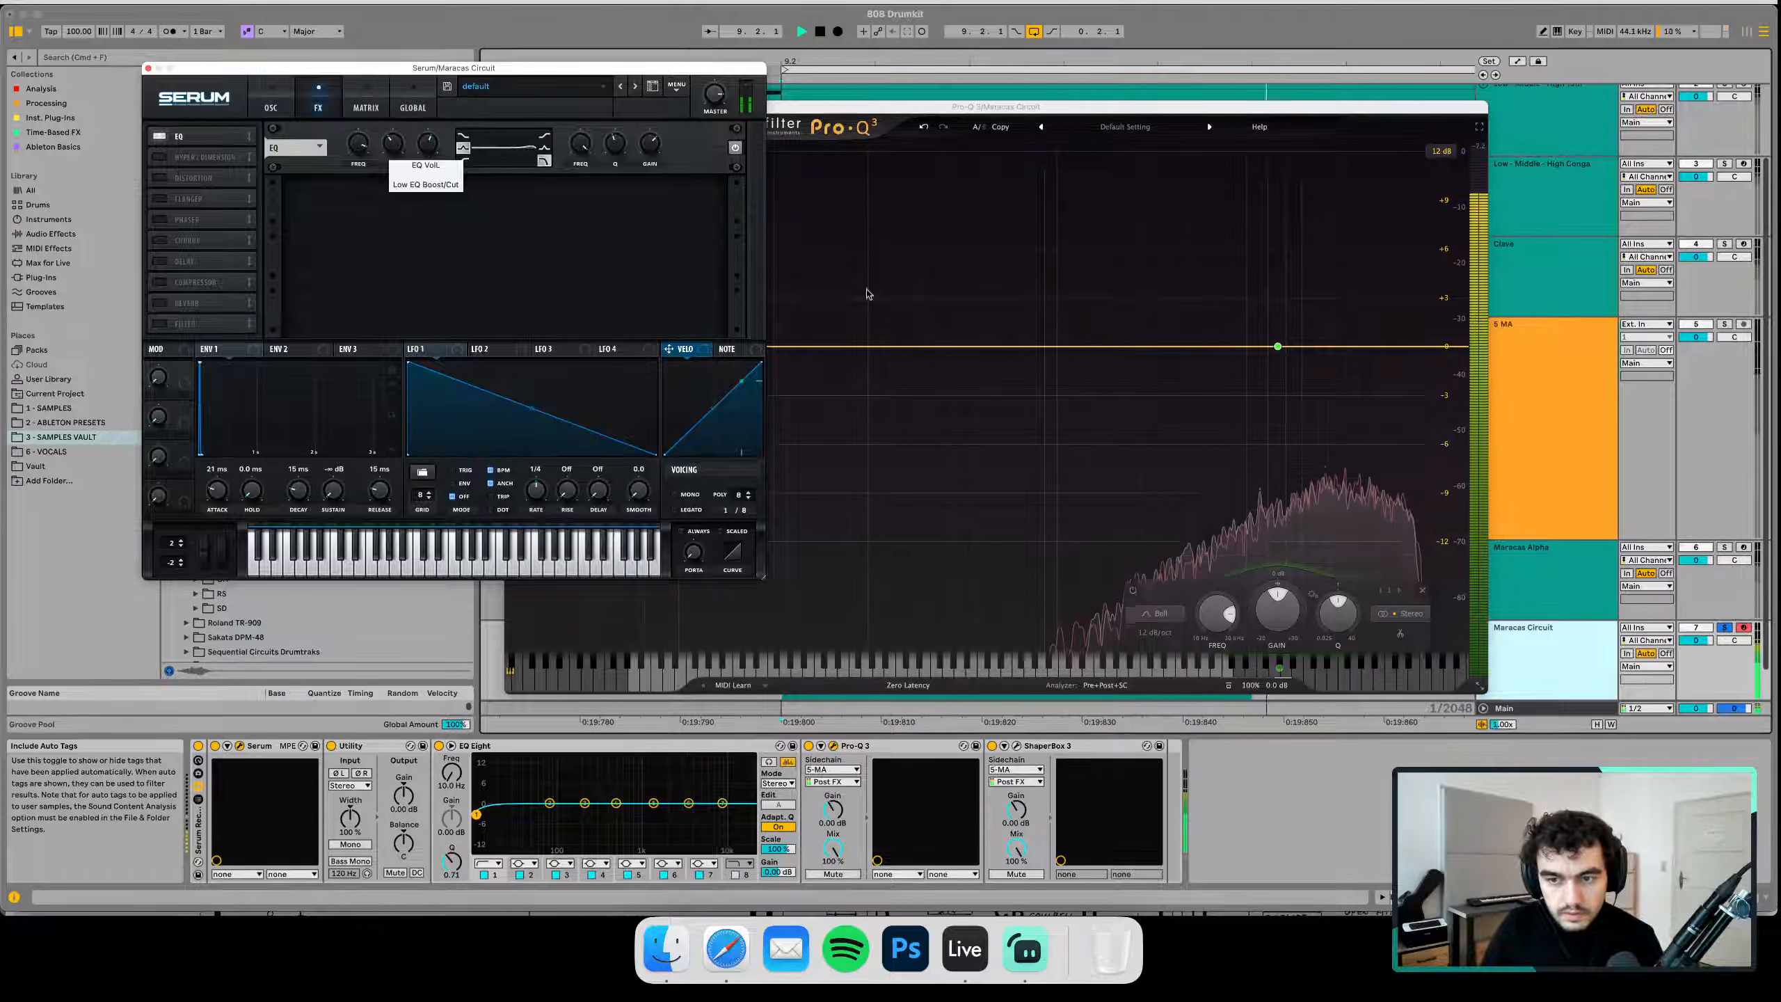
Try a Pro-Q 3 bell cut of about 3 dB near 2910 Hz, comparing the soloed maracas and MA tracks, and remove it
left_click_drag(1190, 349, 1182, 396)
left_click(1724, 547)
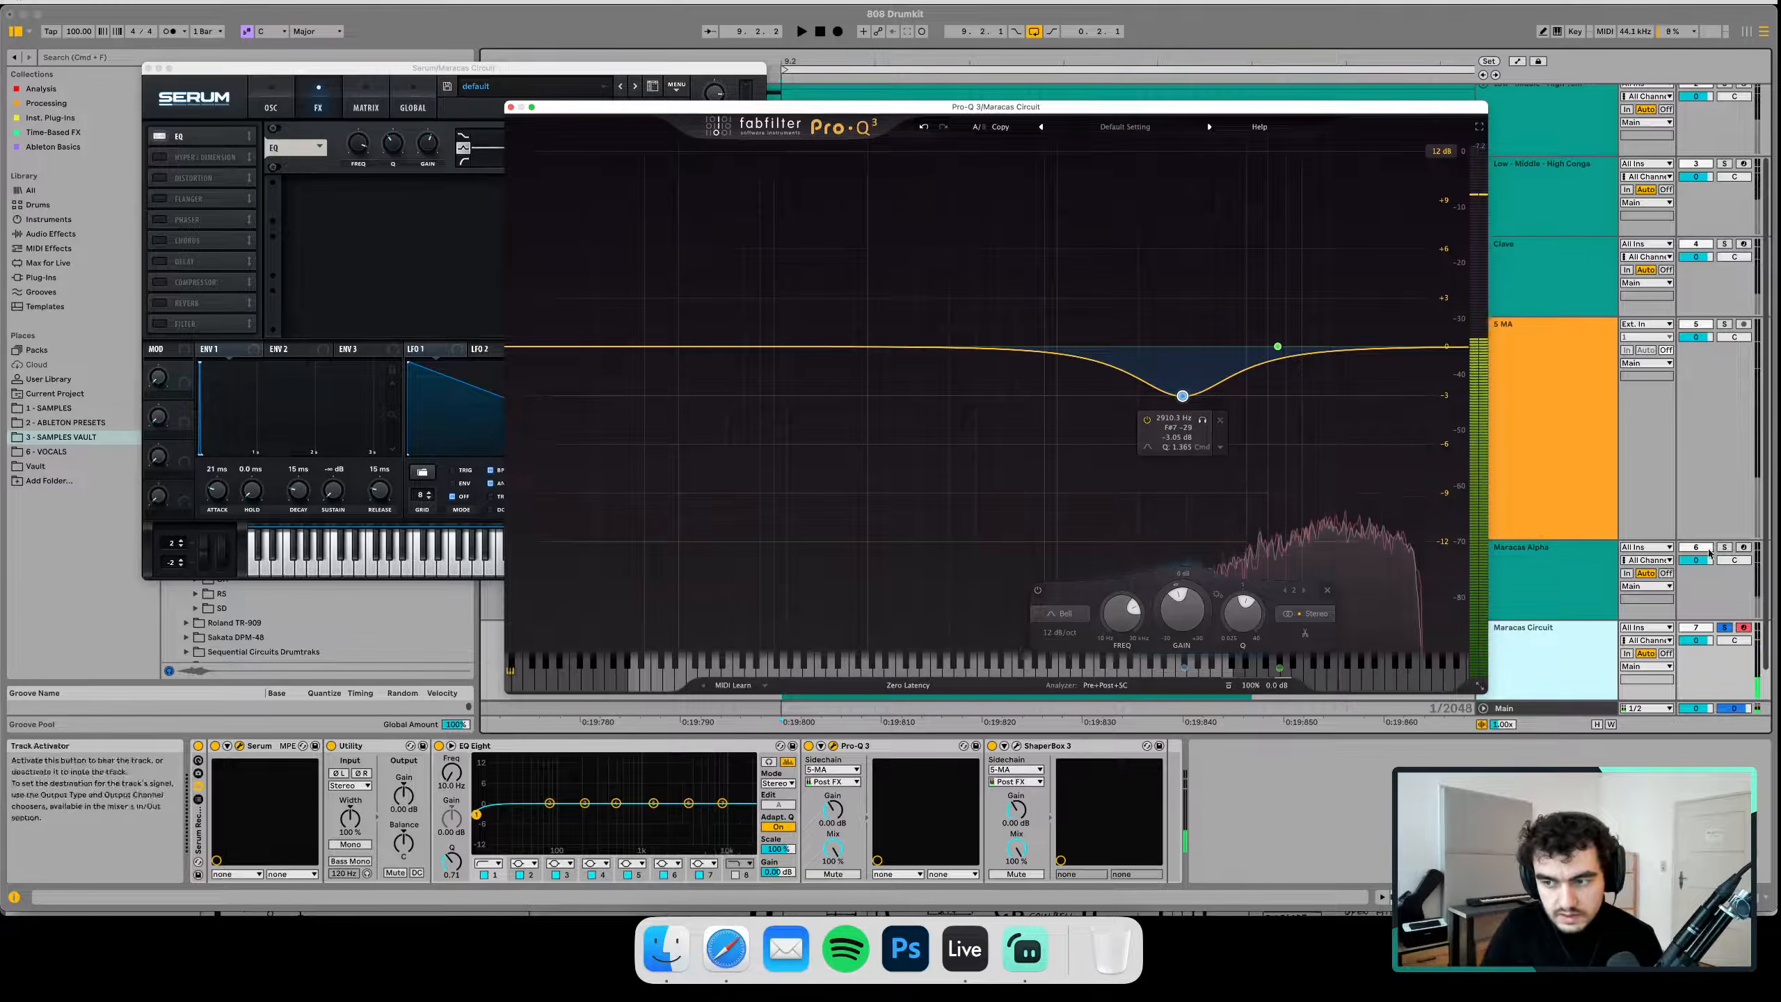
left_click(1743, 547)
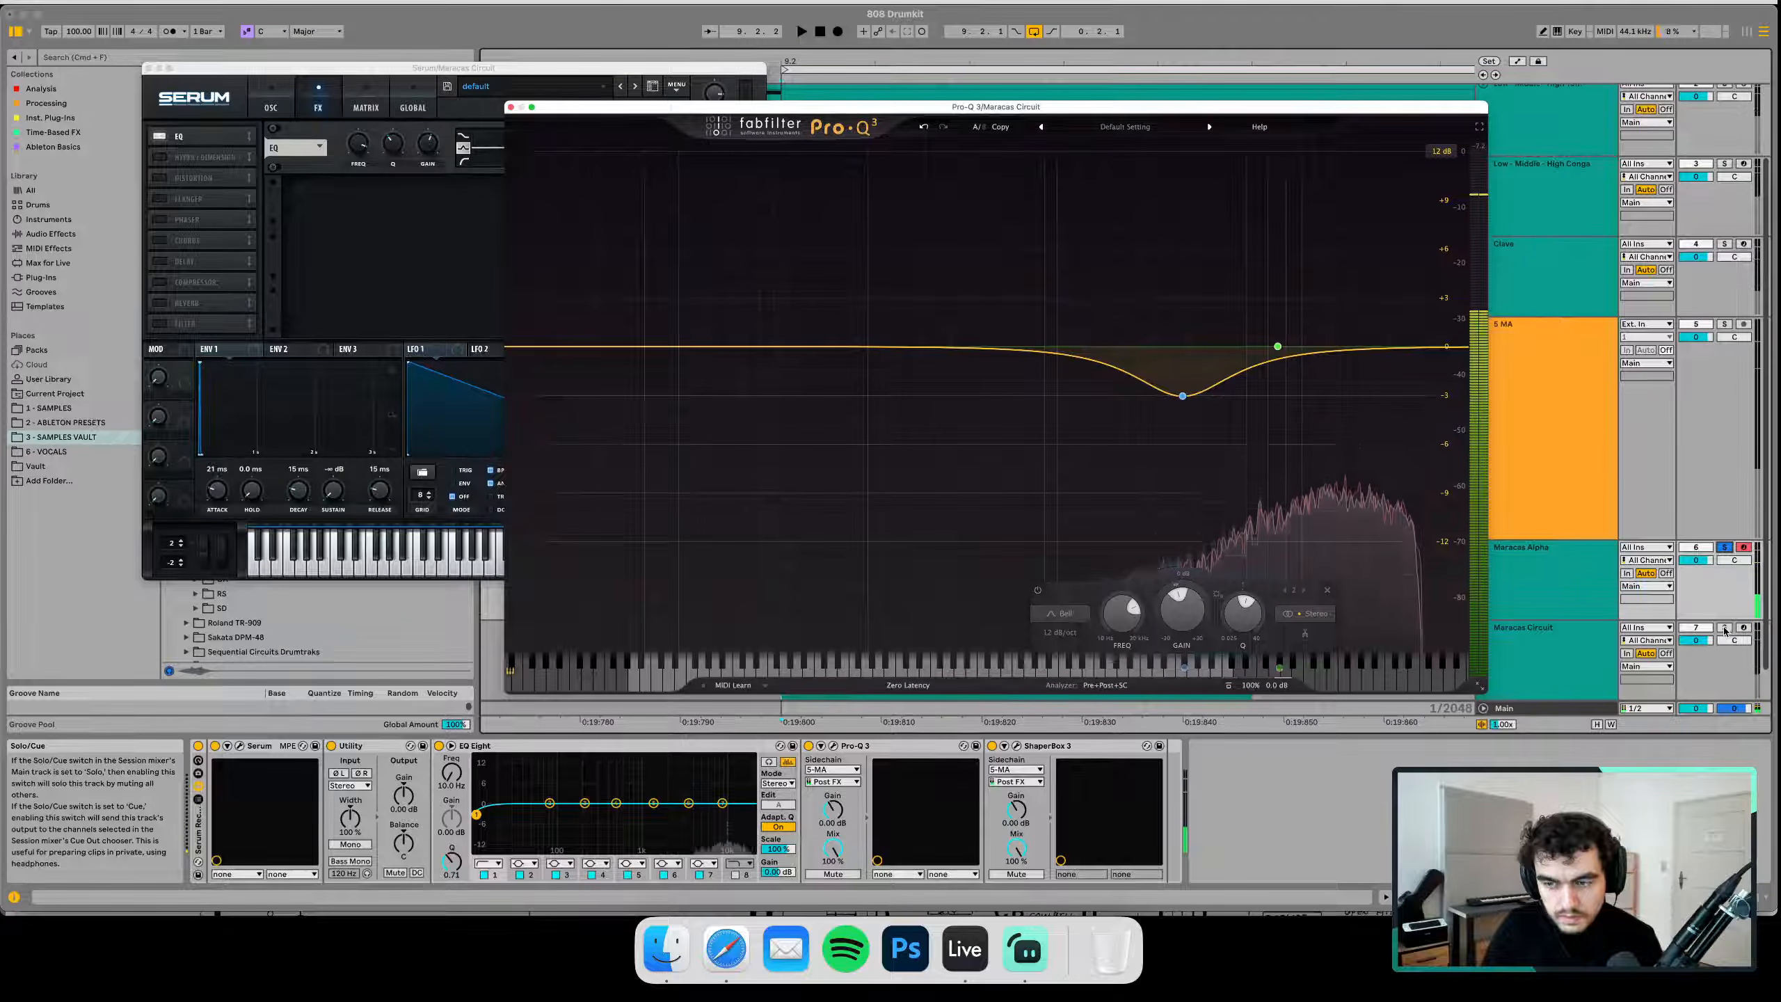
left_click(1724, 627)
key("space")
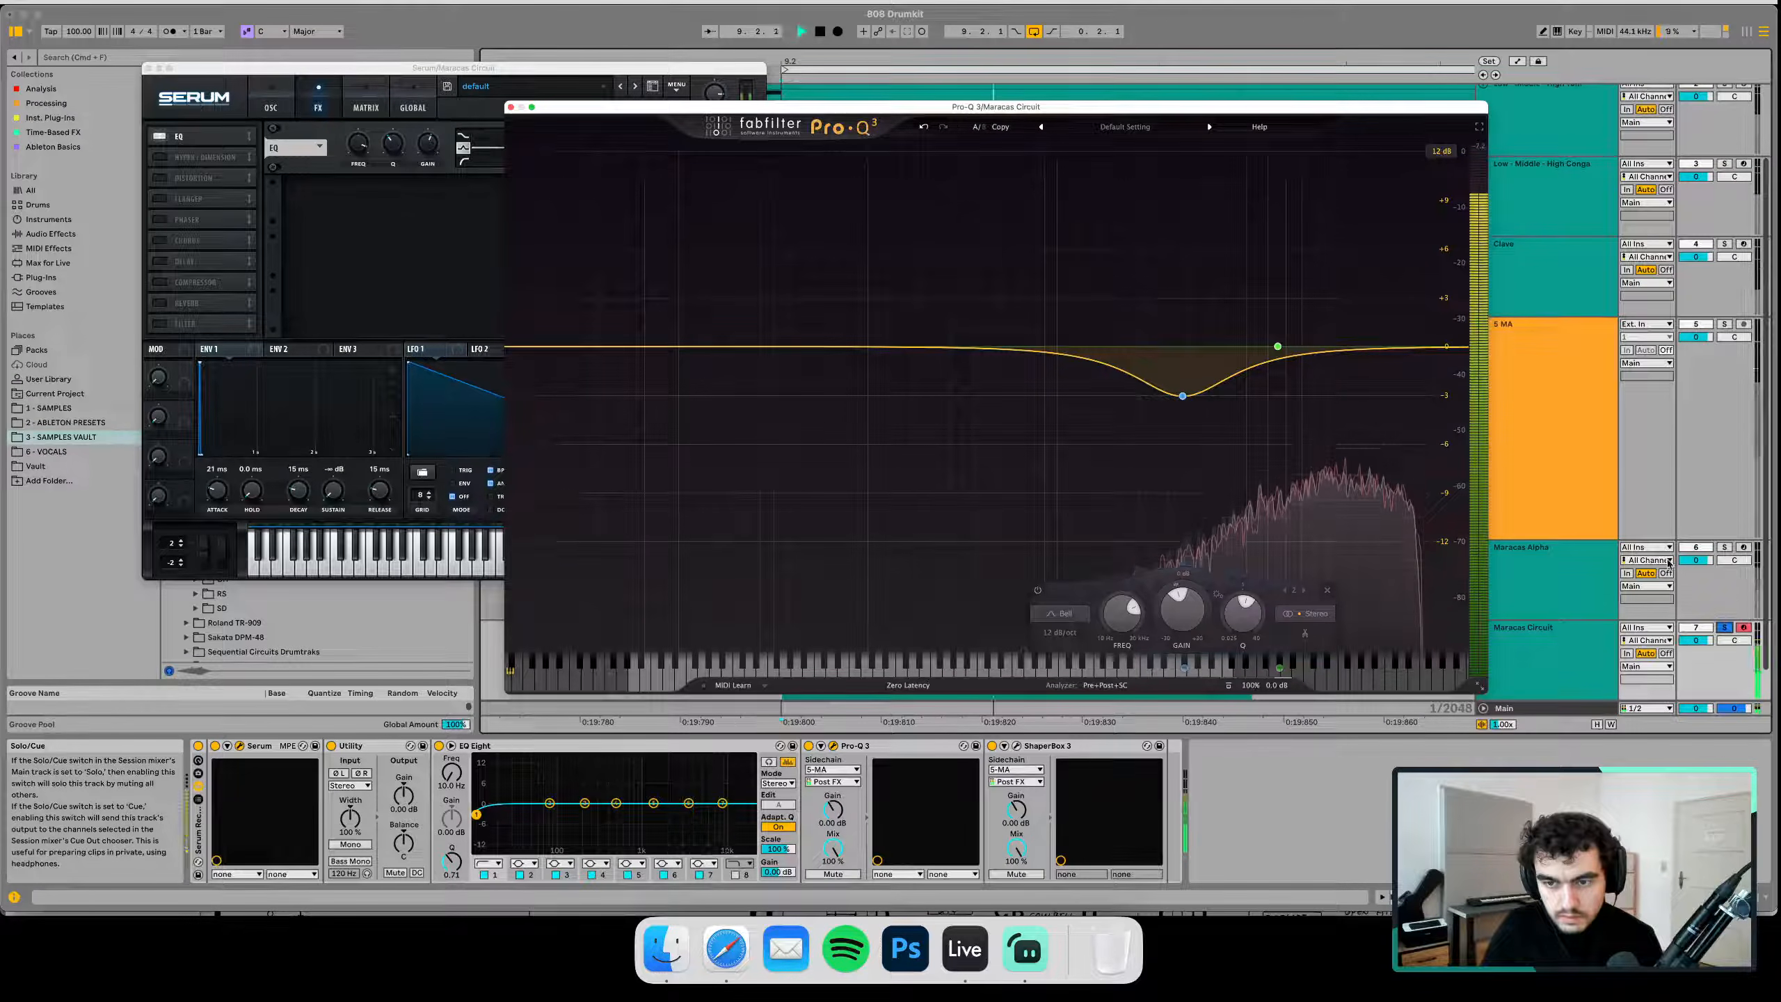
left_click(1724, 547)
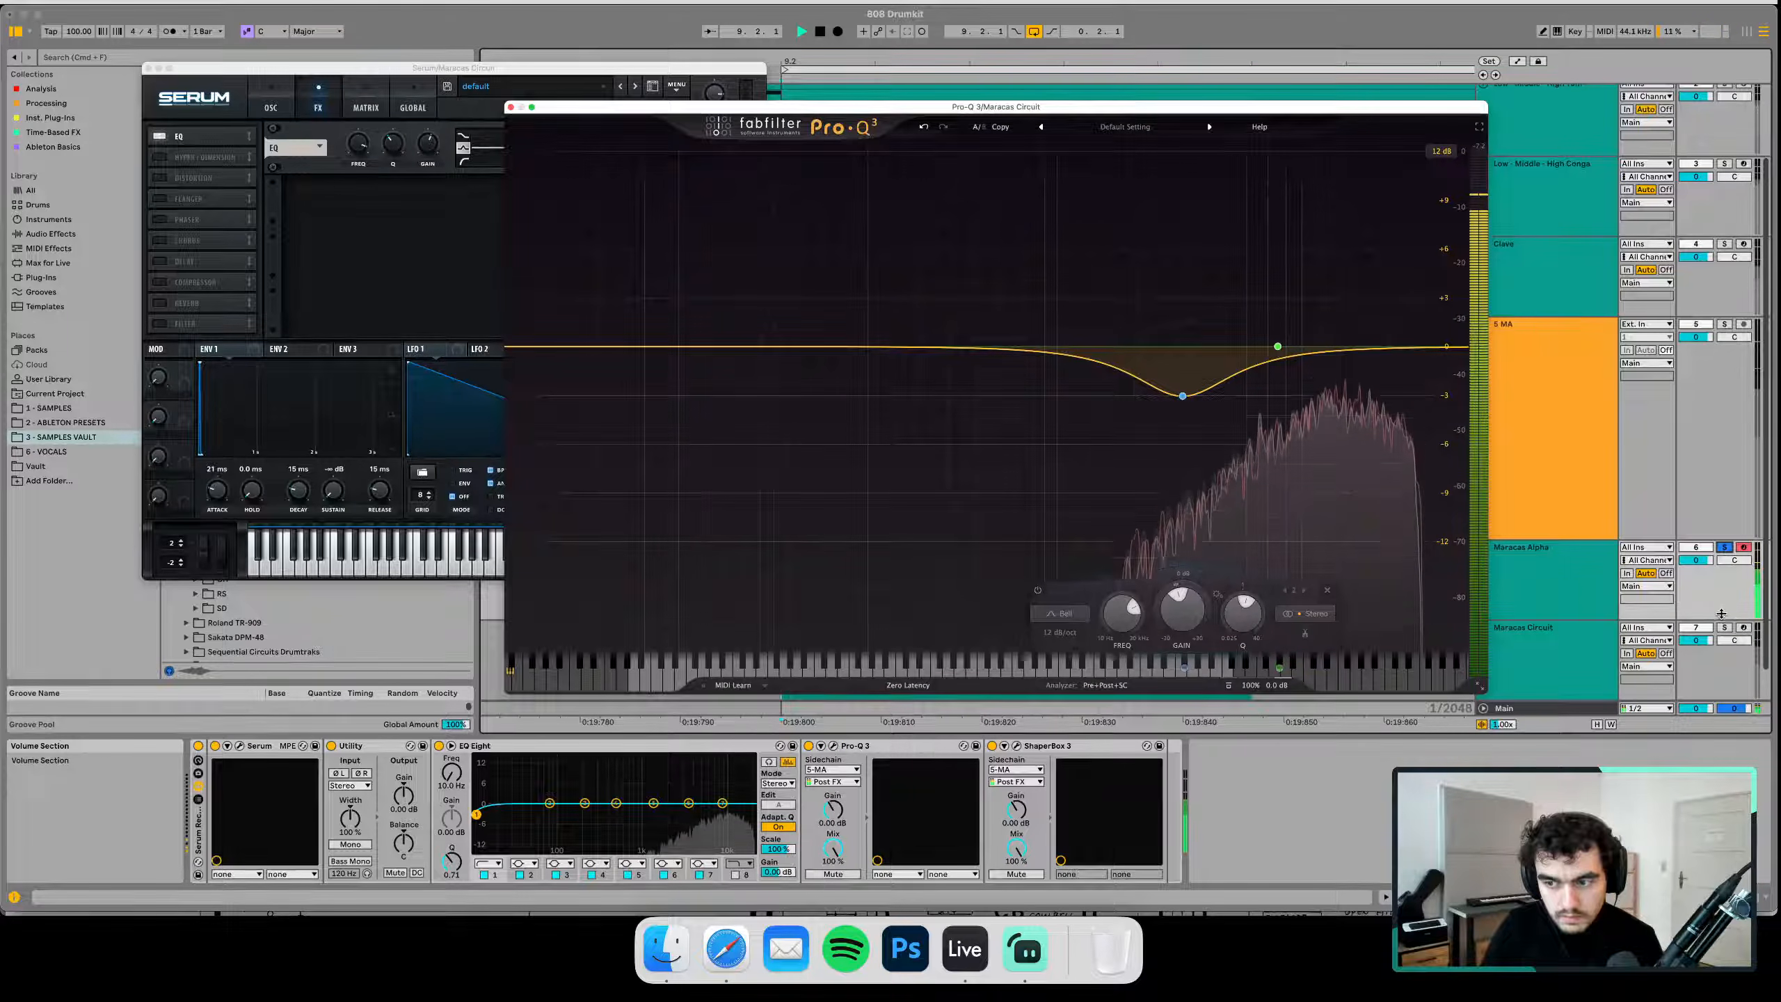
key("space")
left_click(1724, 324)
key("space")
key("space")
key("space")
key("space")
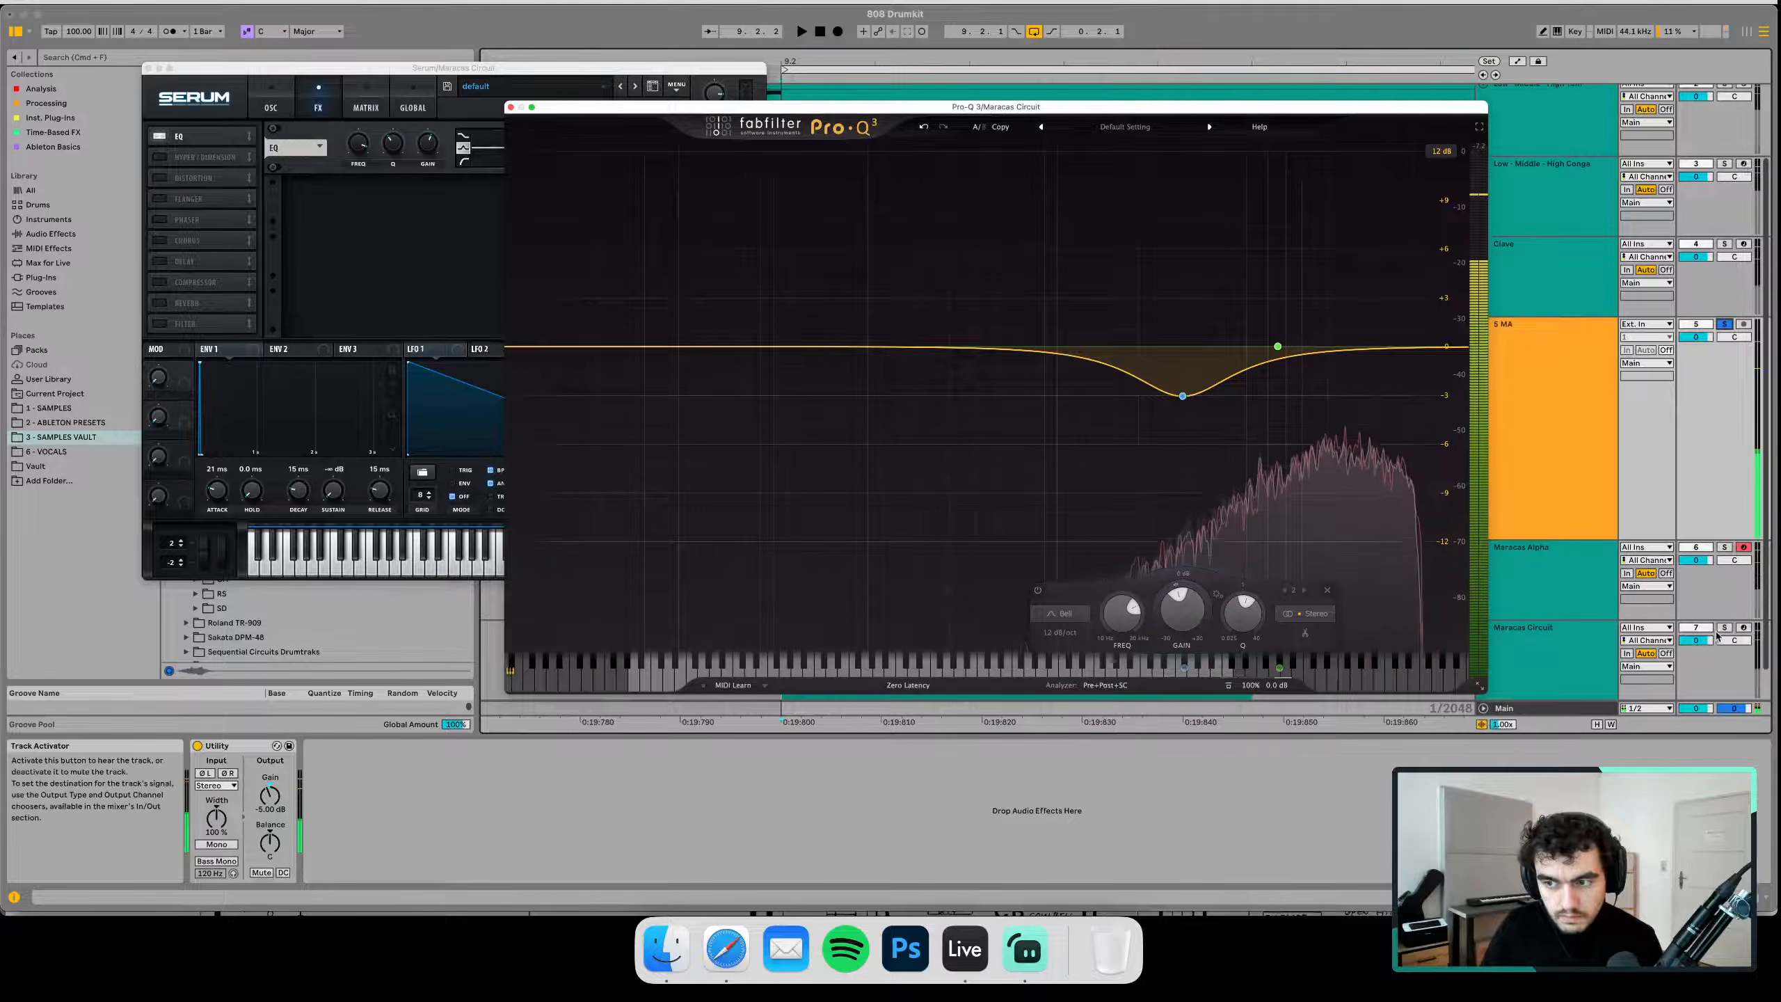
left_click(1724, 628)
key("space")
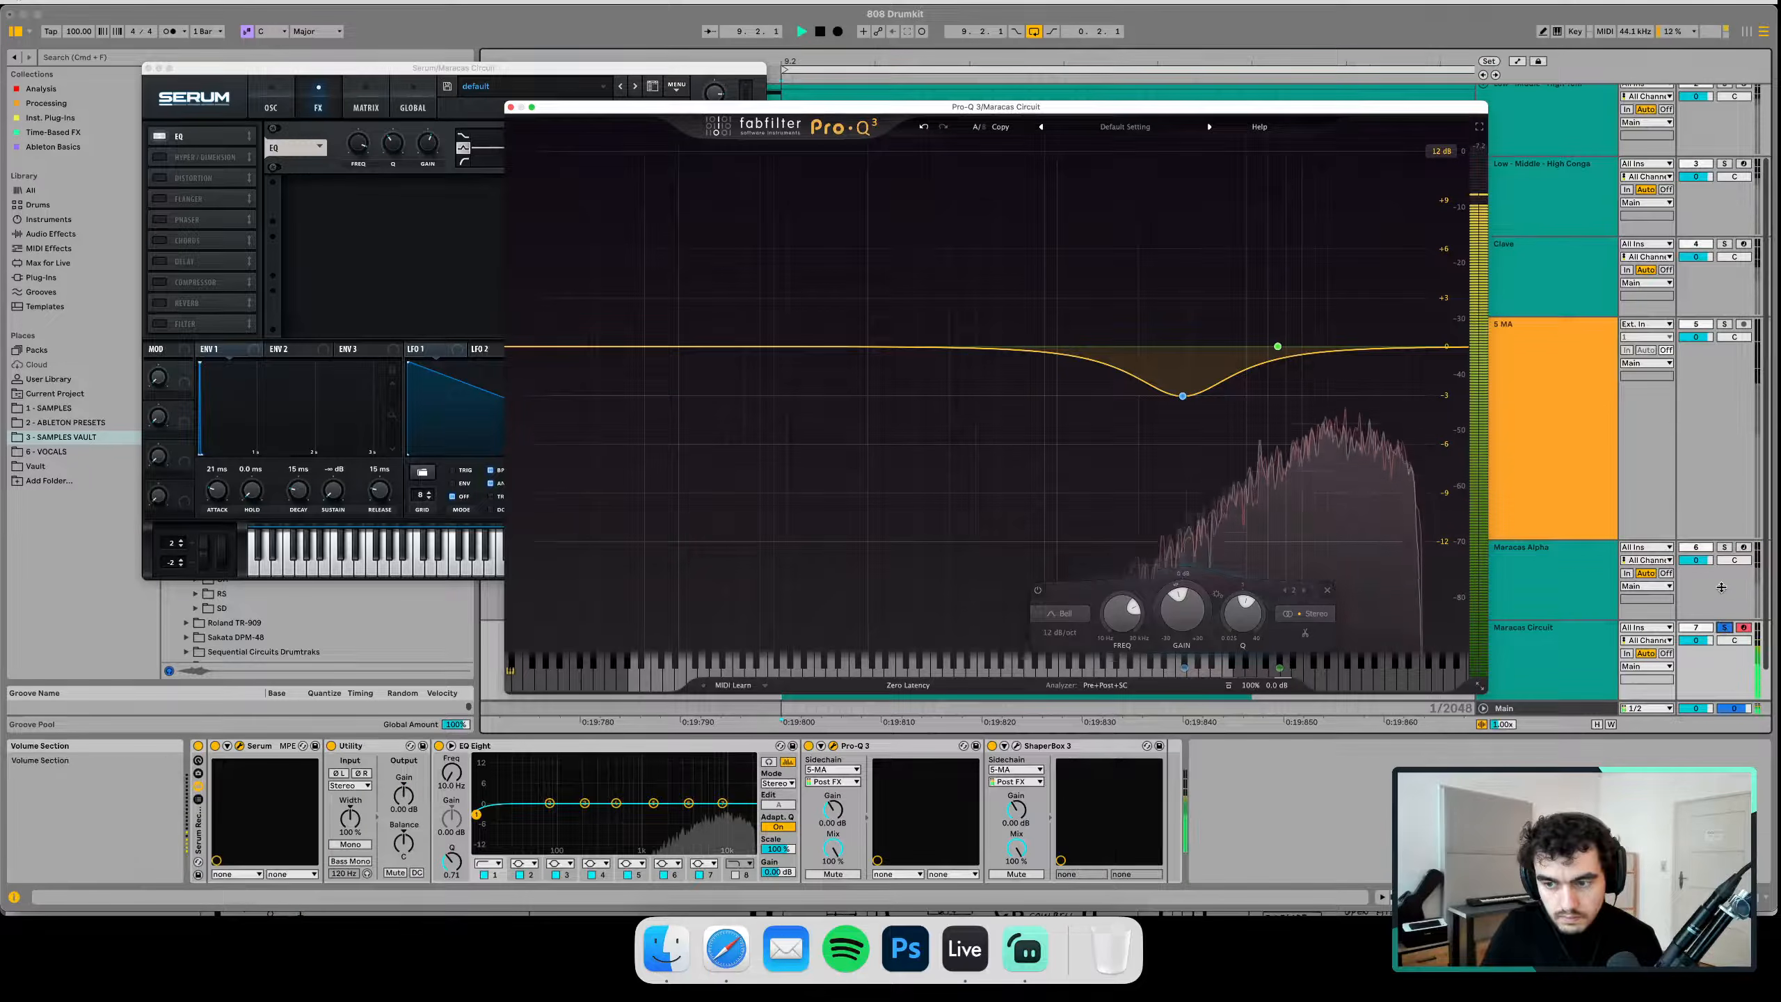
left_click(1724, 547)
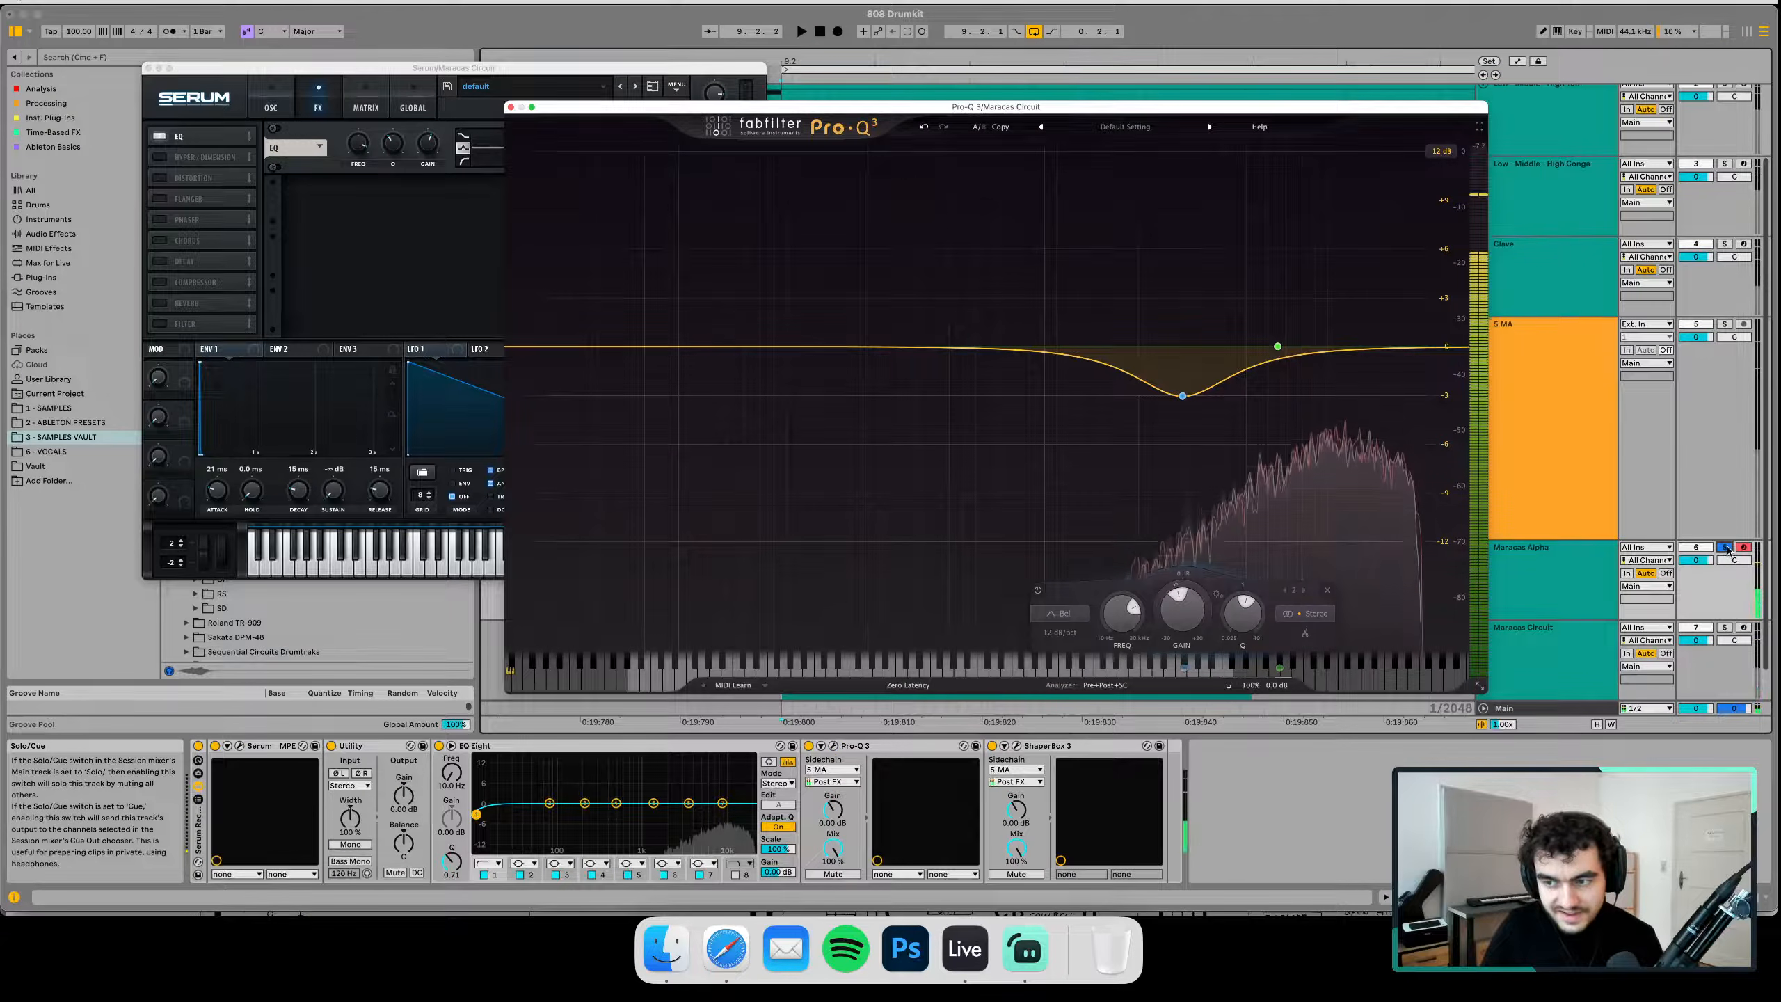
mouse_move(1178, 398)
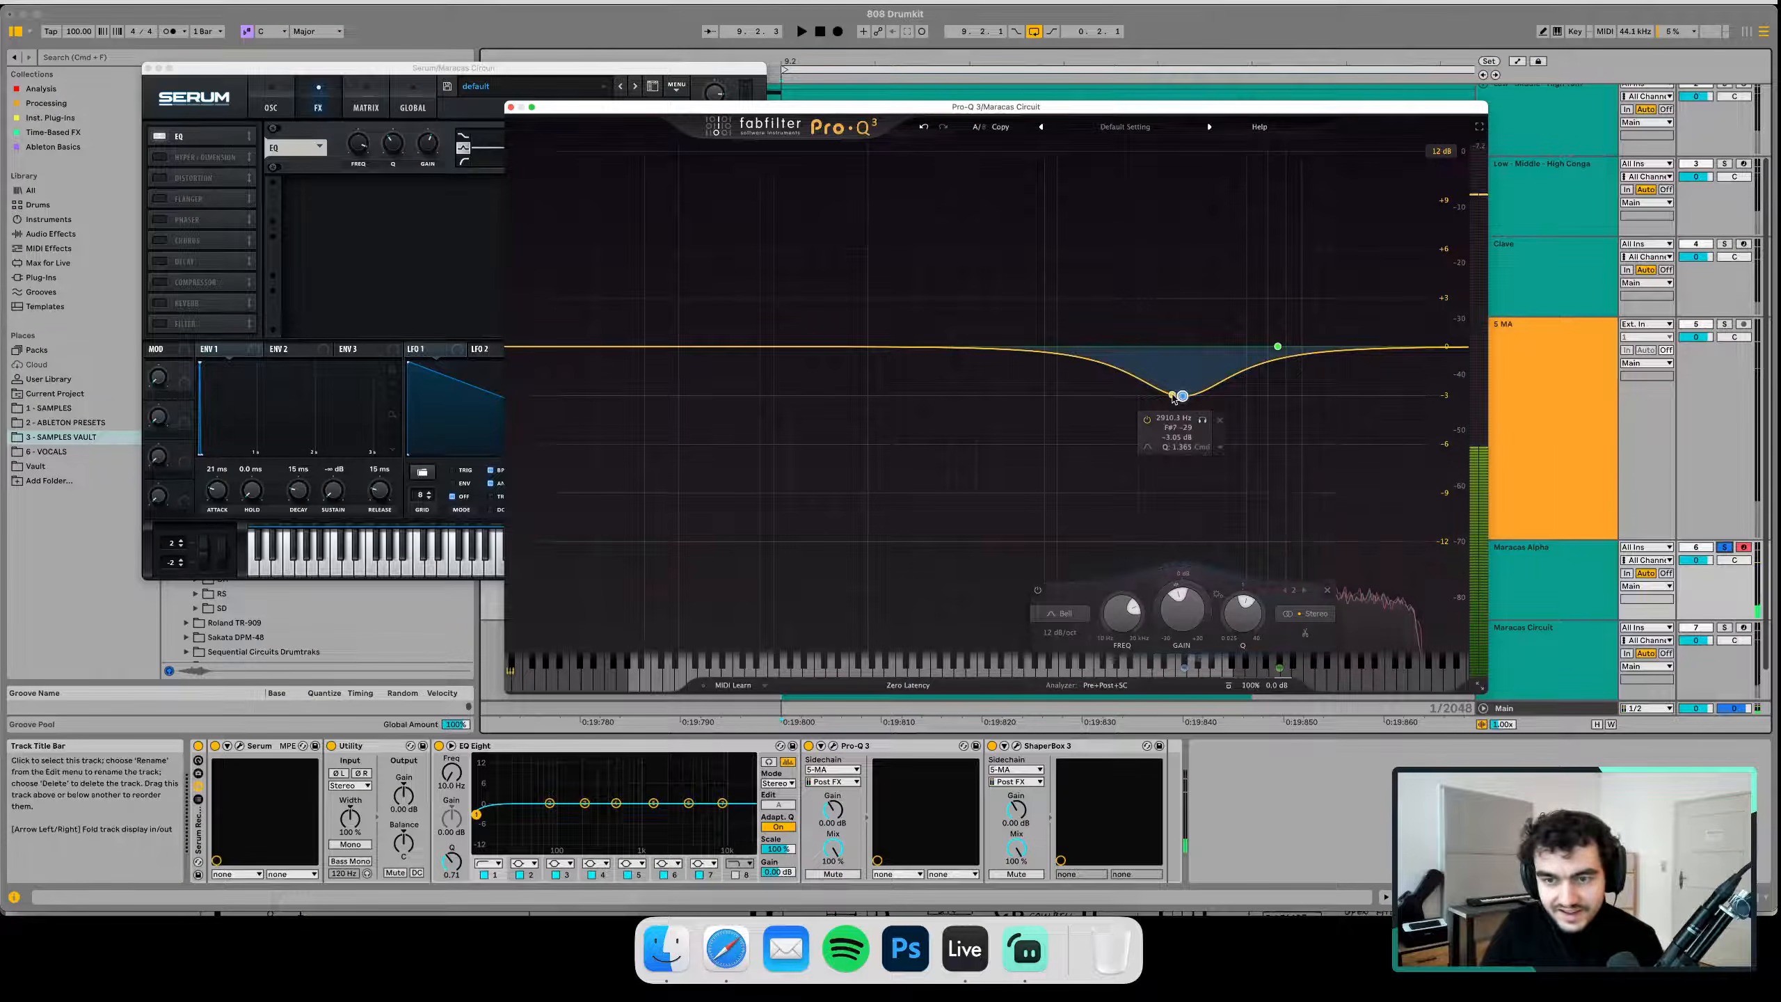
key("Delete")
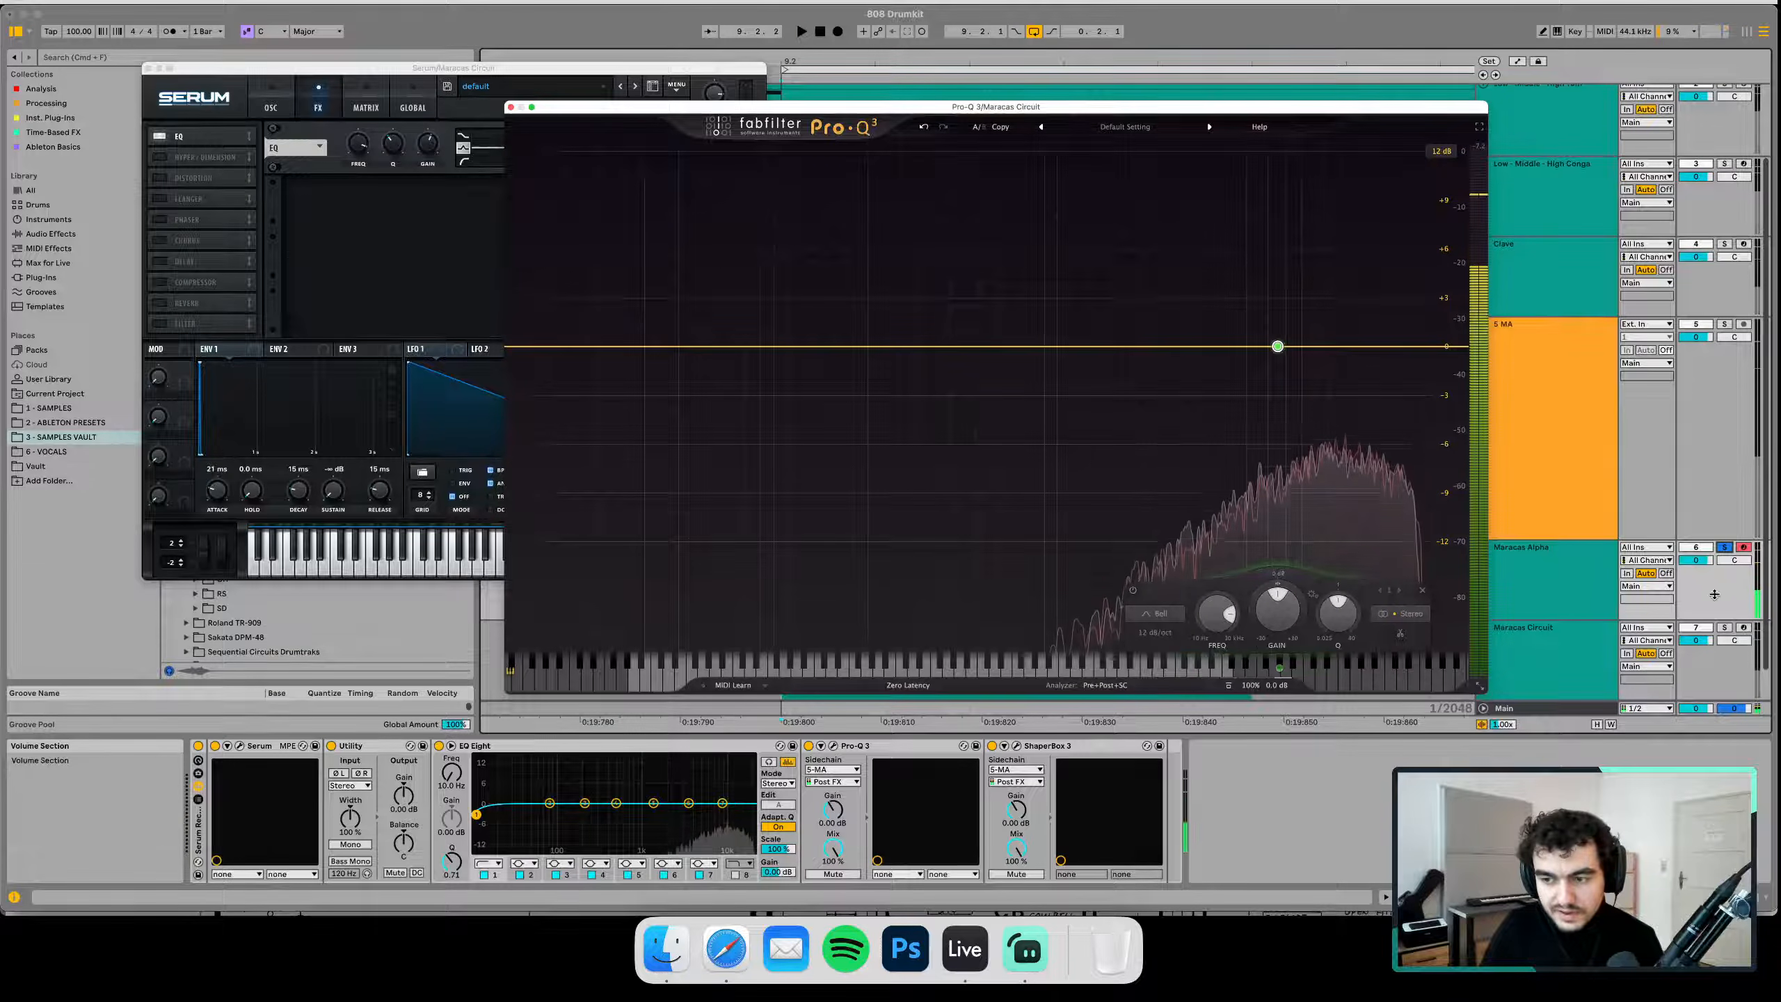
Compare the spectra of Maracas Circuit, the MA sample and Maracas Alpha by soloing each track during playback
left_click(1725, 628)
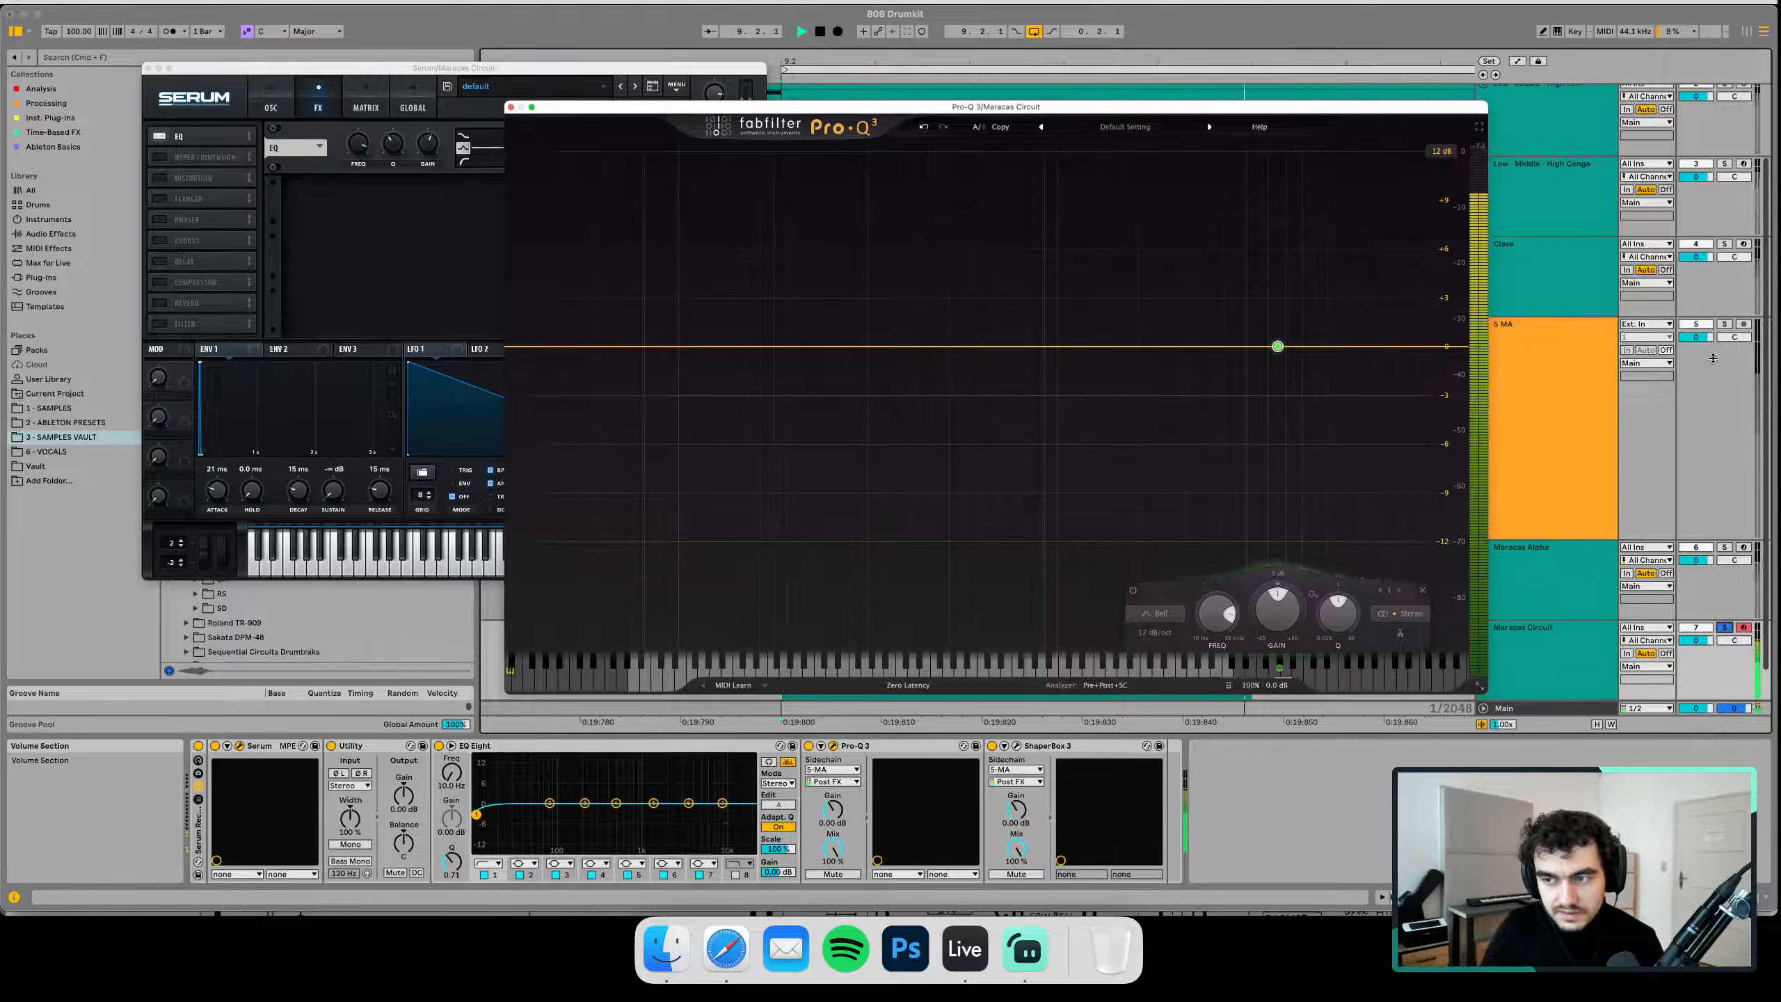
left_click(1724, 325)
key("space")
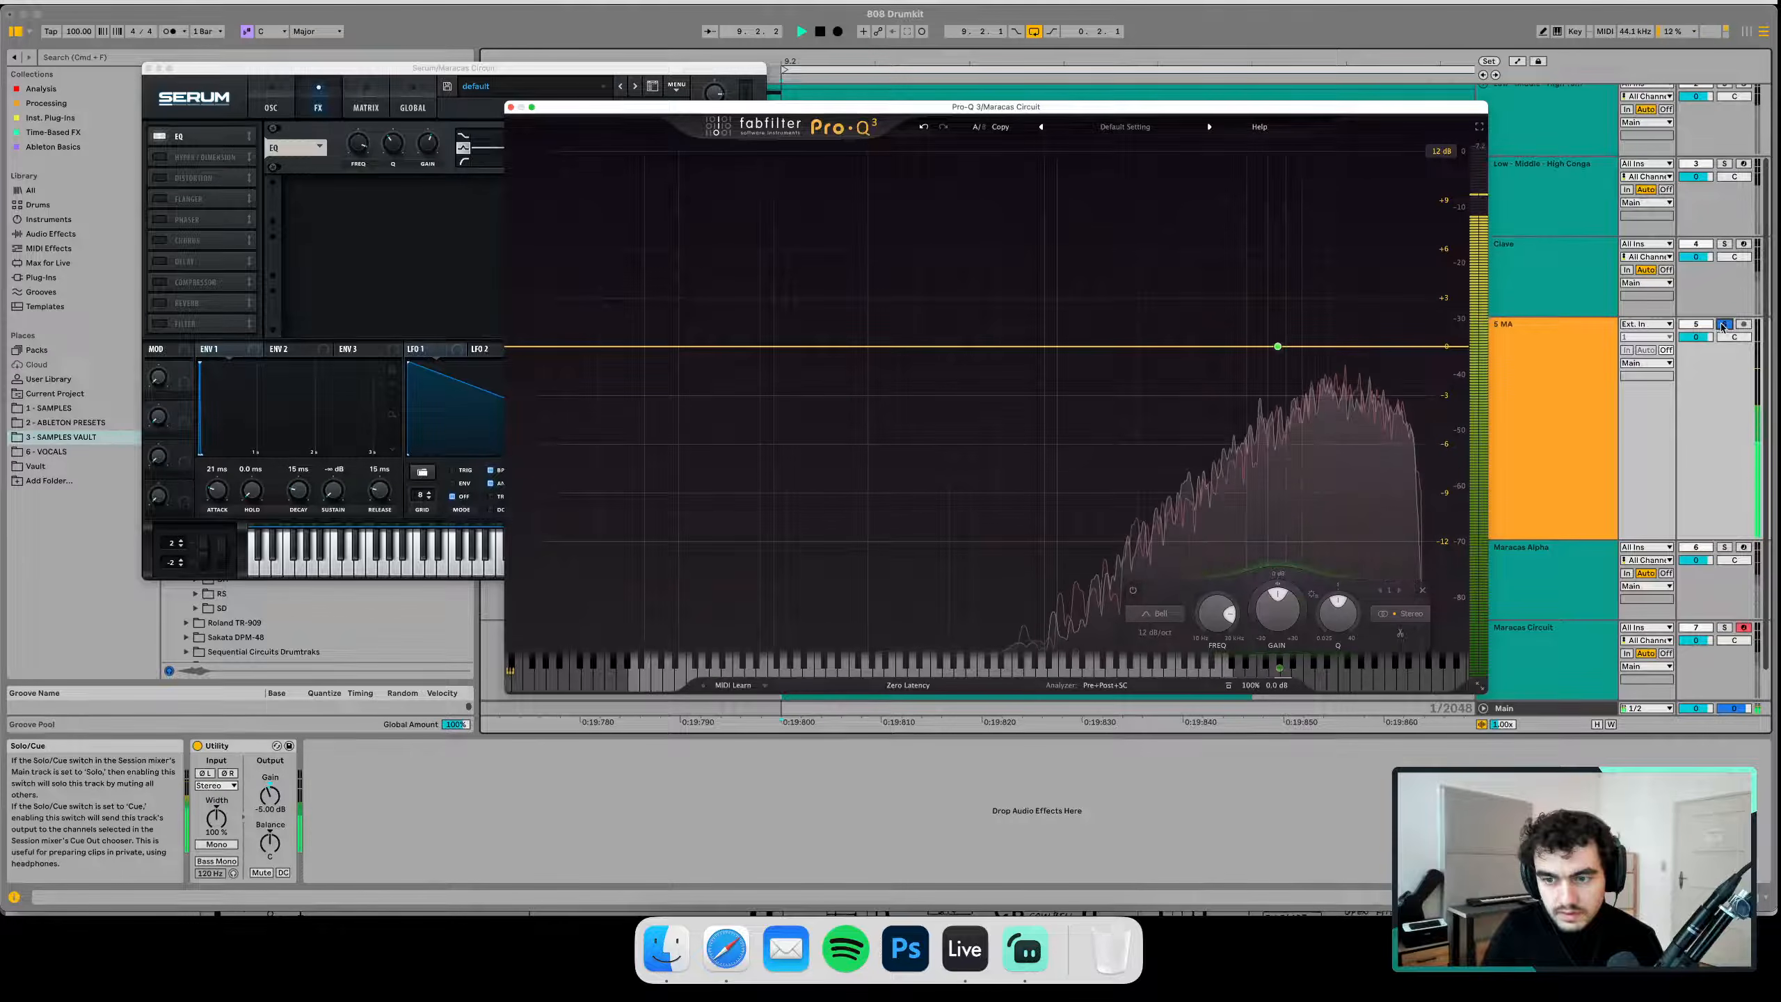
left_click(1725, 547)
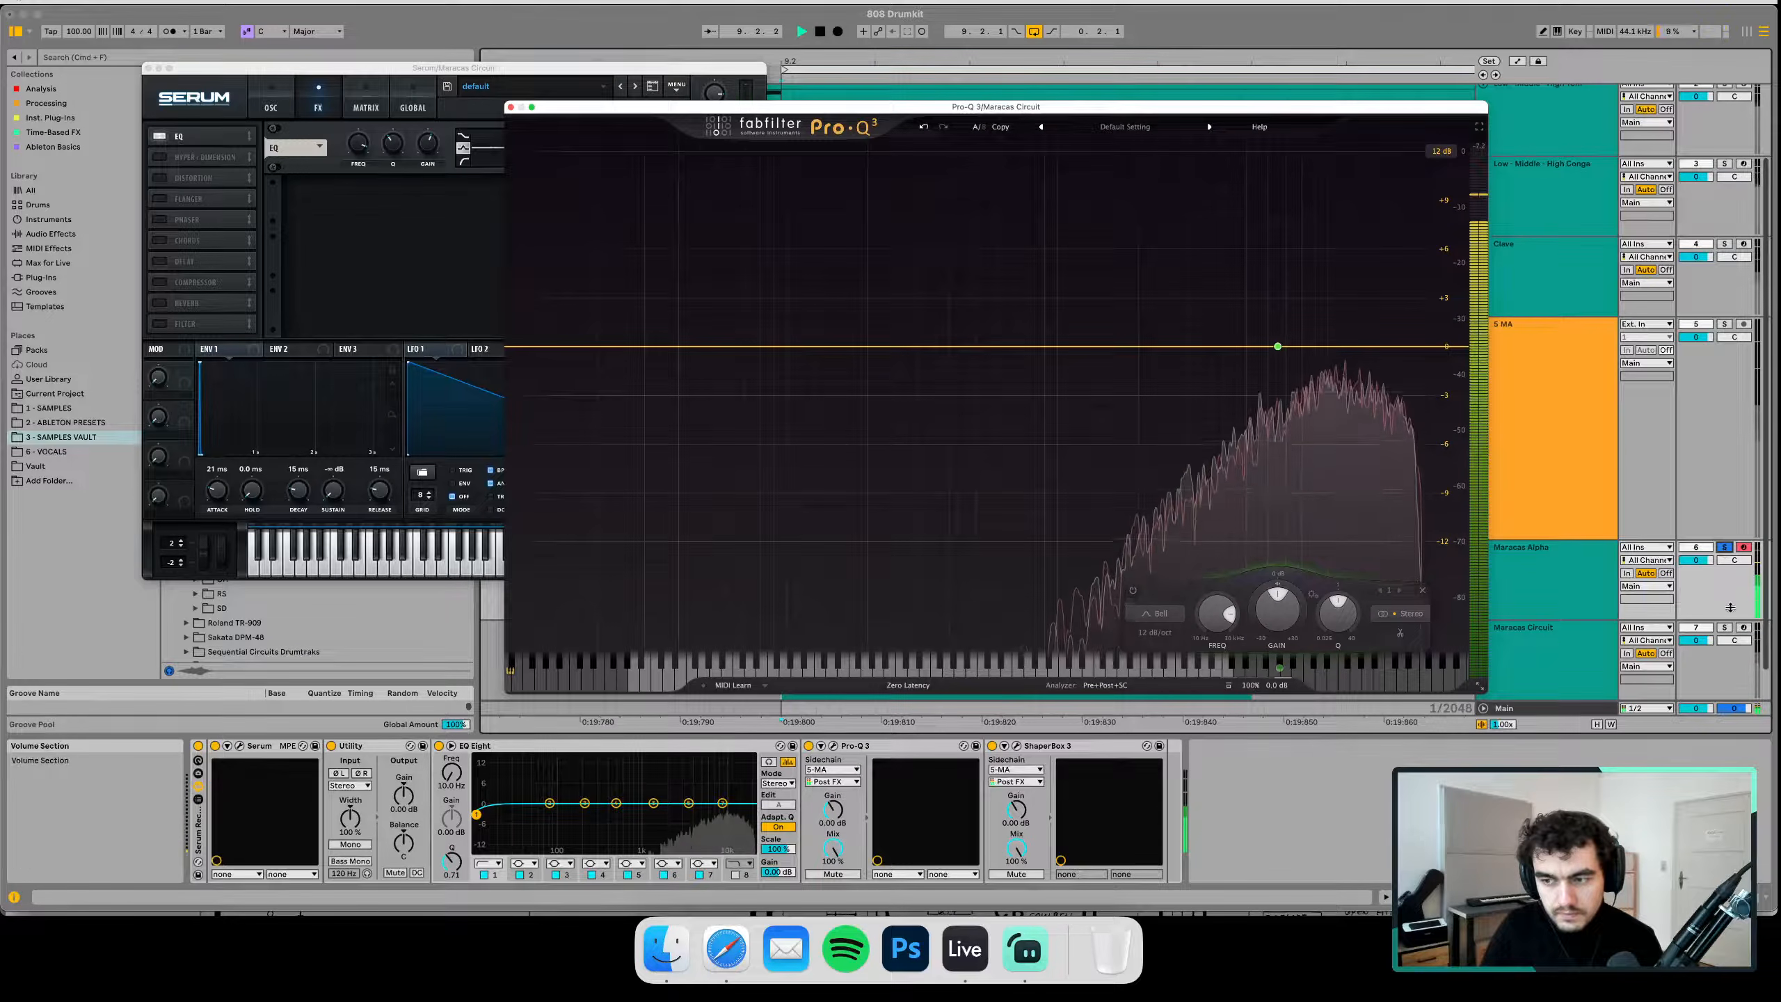
left_click(1724, 627)
Change the Maracas Circuit noise source in Serum to ARP pink and audition it, rechecking the EQ effect
left_click(1574, 648)
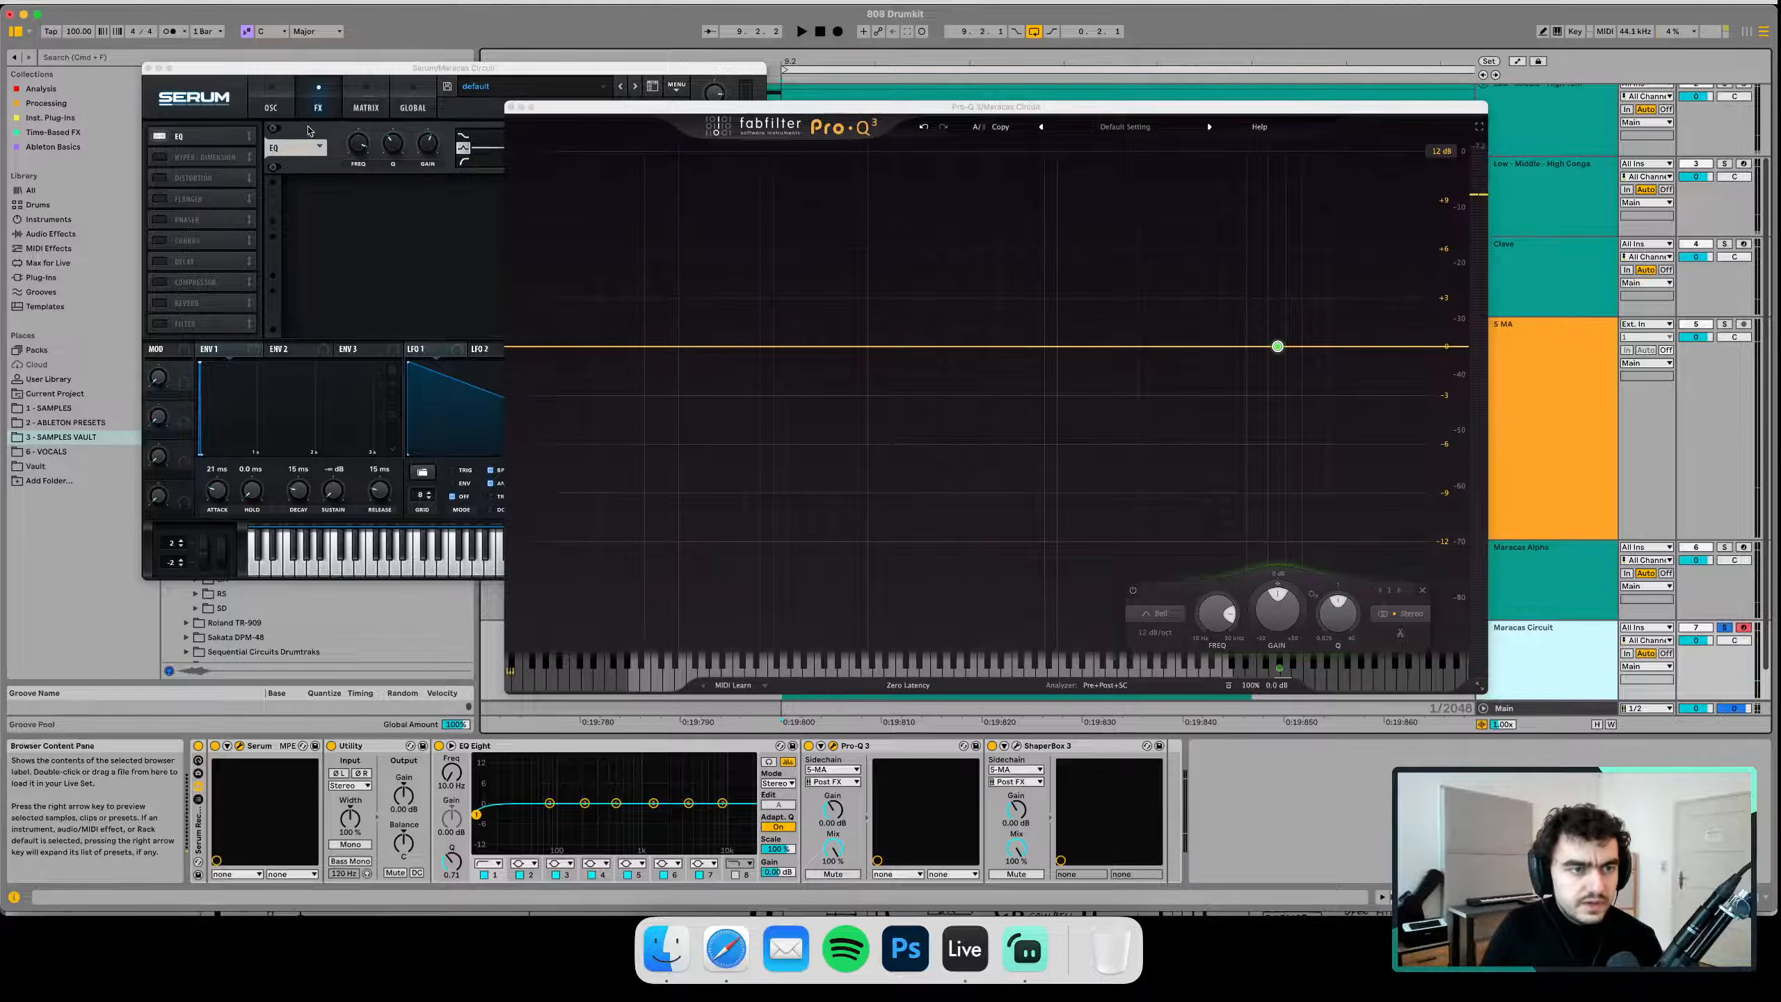
left_click(271, 106)
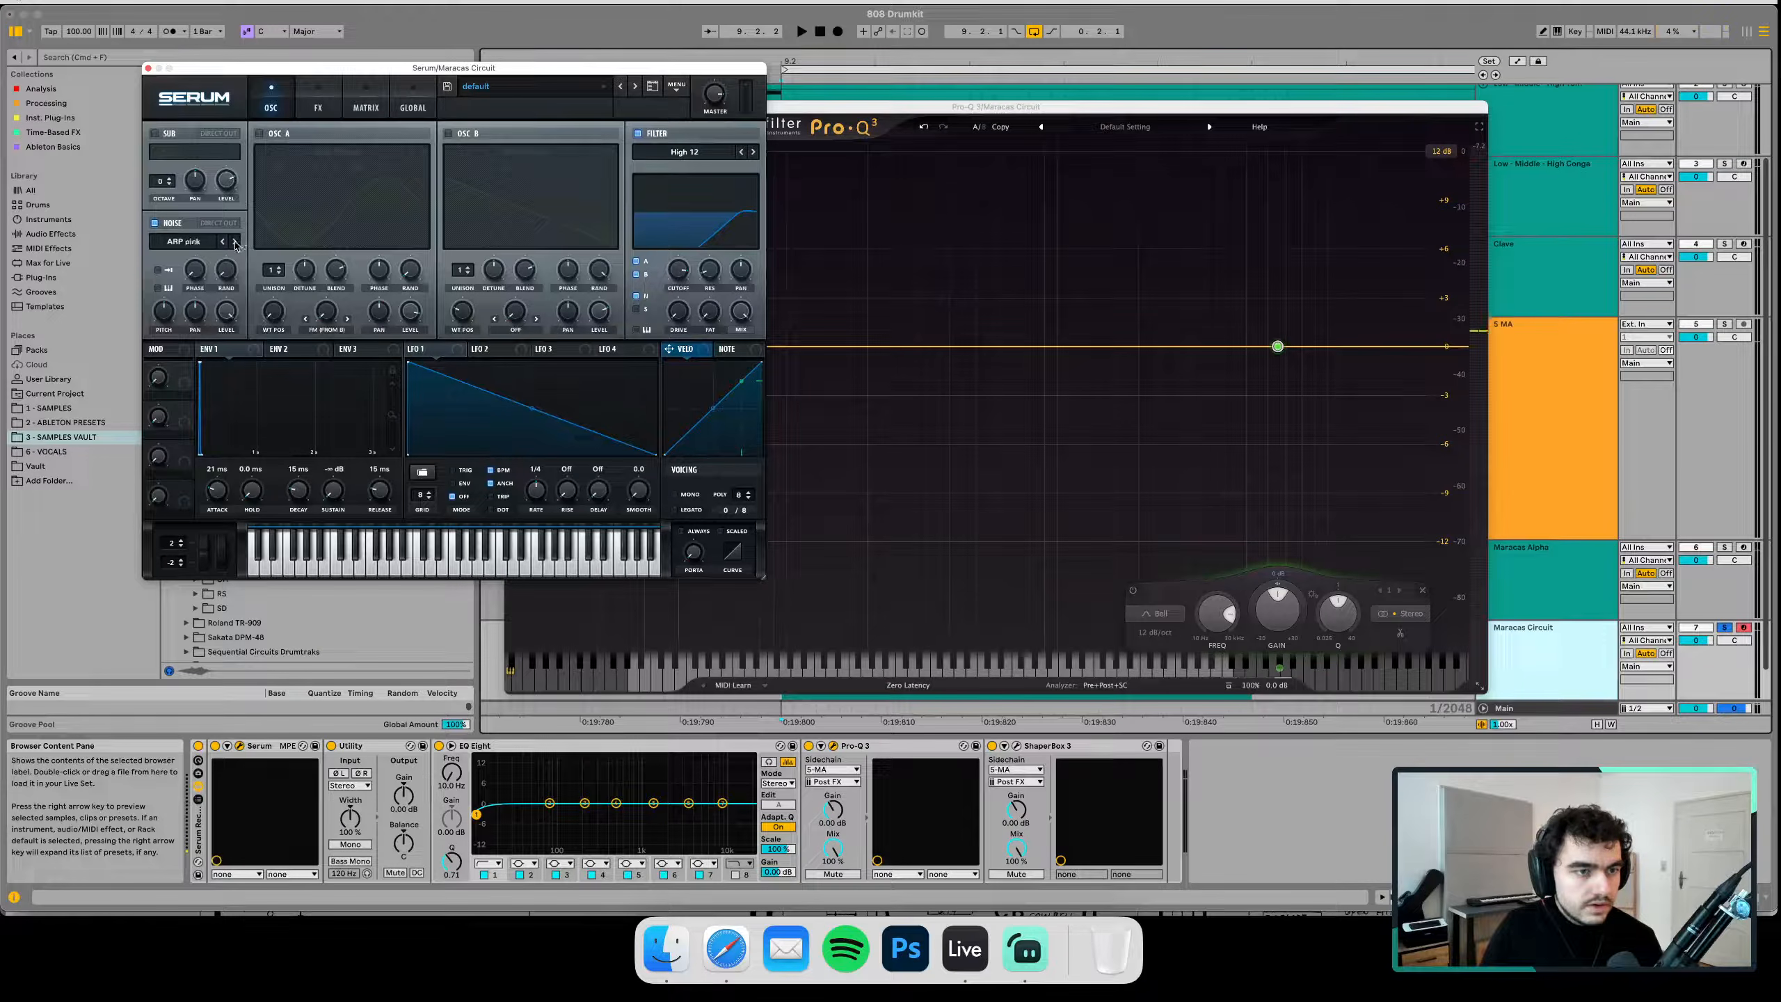
key("space")
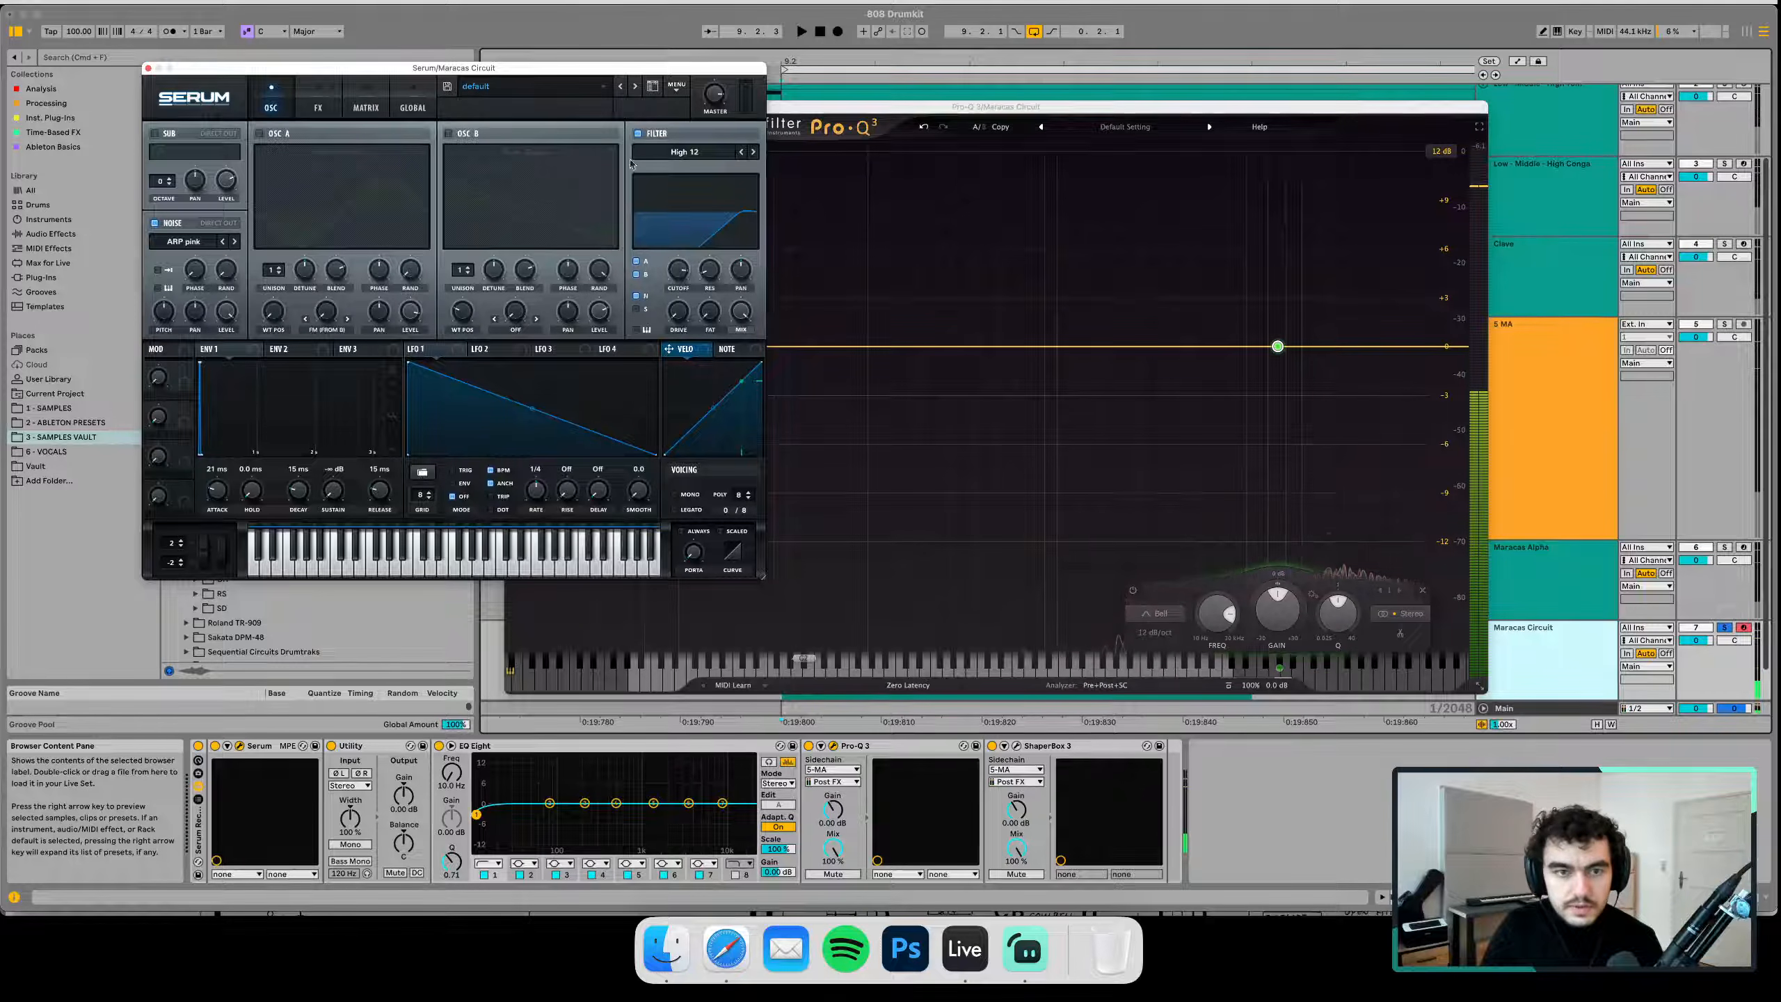
left_click(318, 107)
key("space")
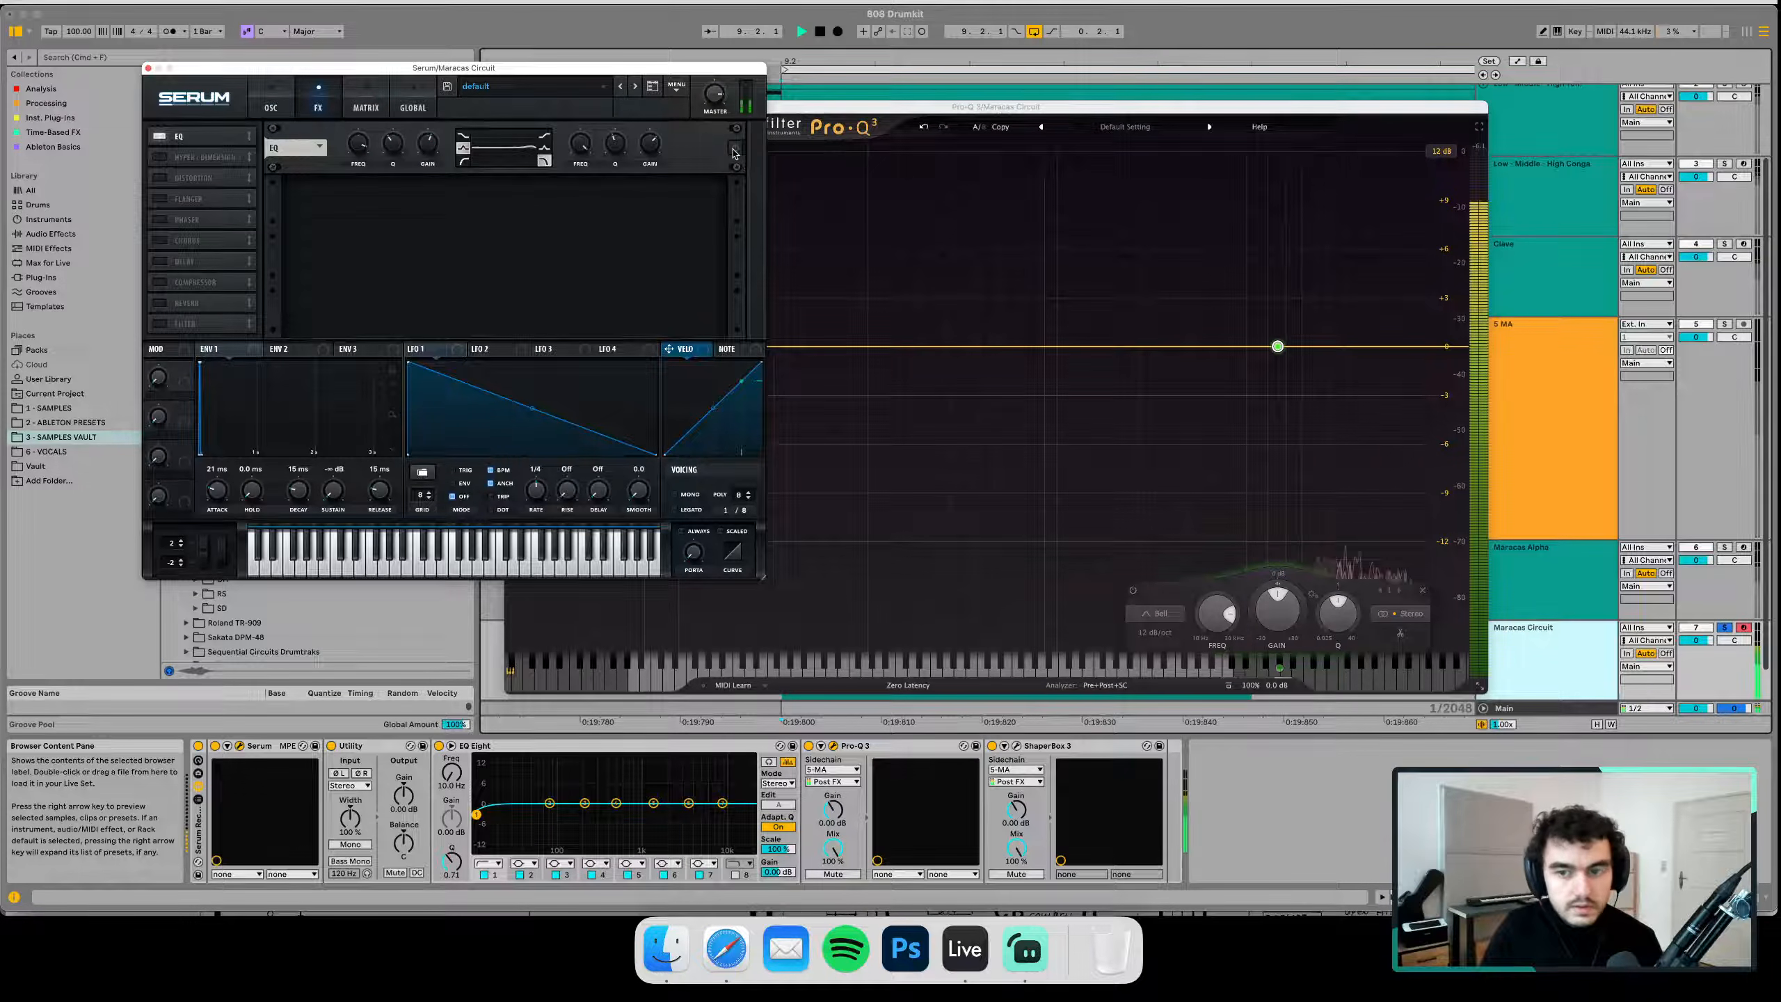
Adjust Serum's High 12 filter on Maracas Circuit during playback, tuning the cutoff and resonance and raising the drive to about 15%
left_click(270, 108)
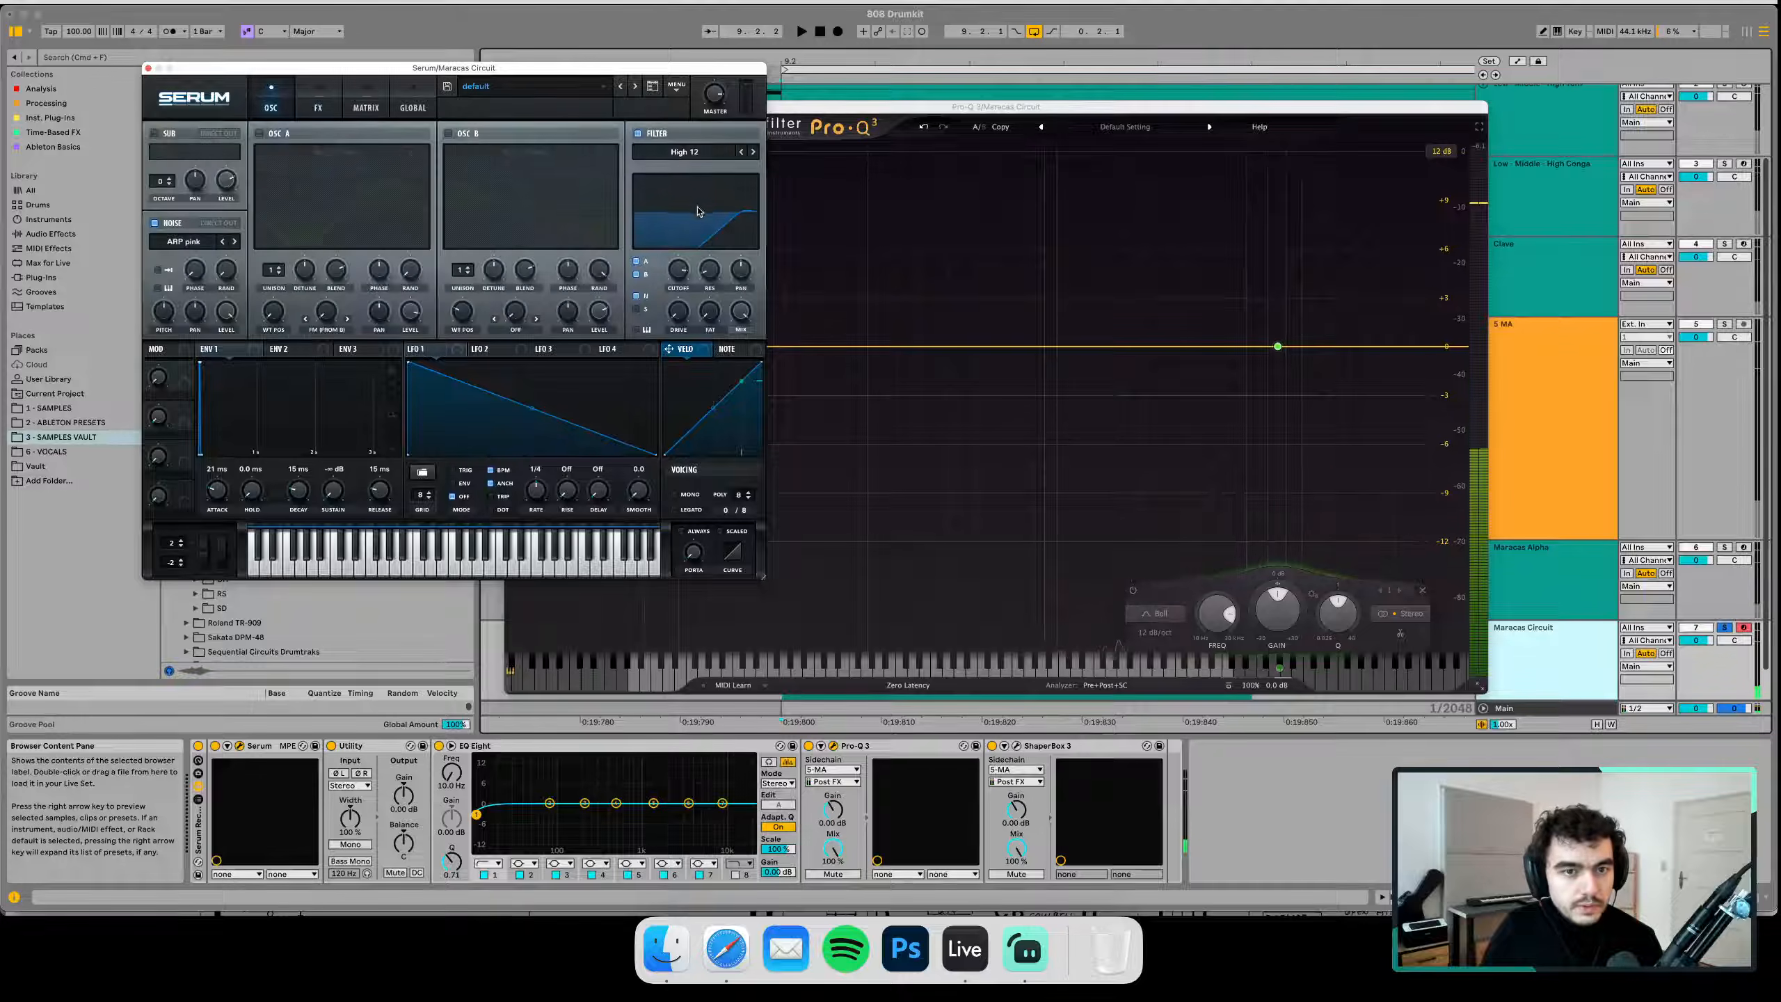
mouse_move(710, 256)
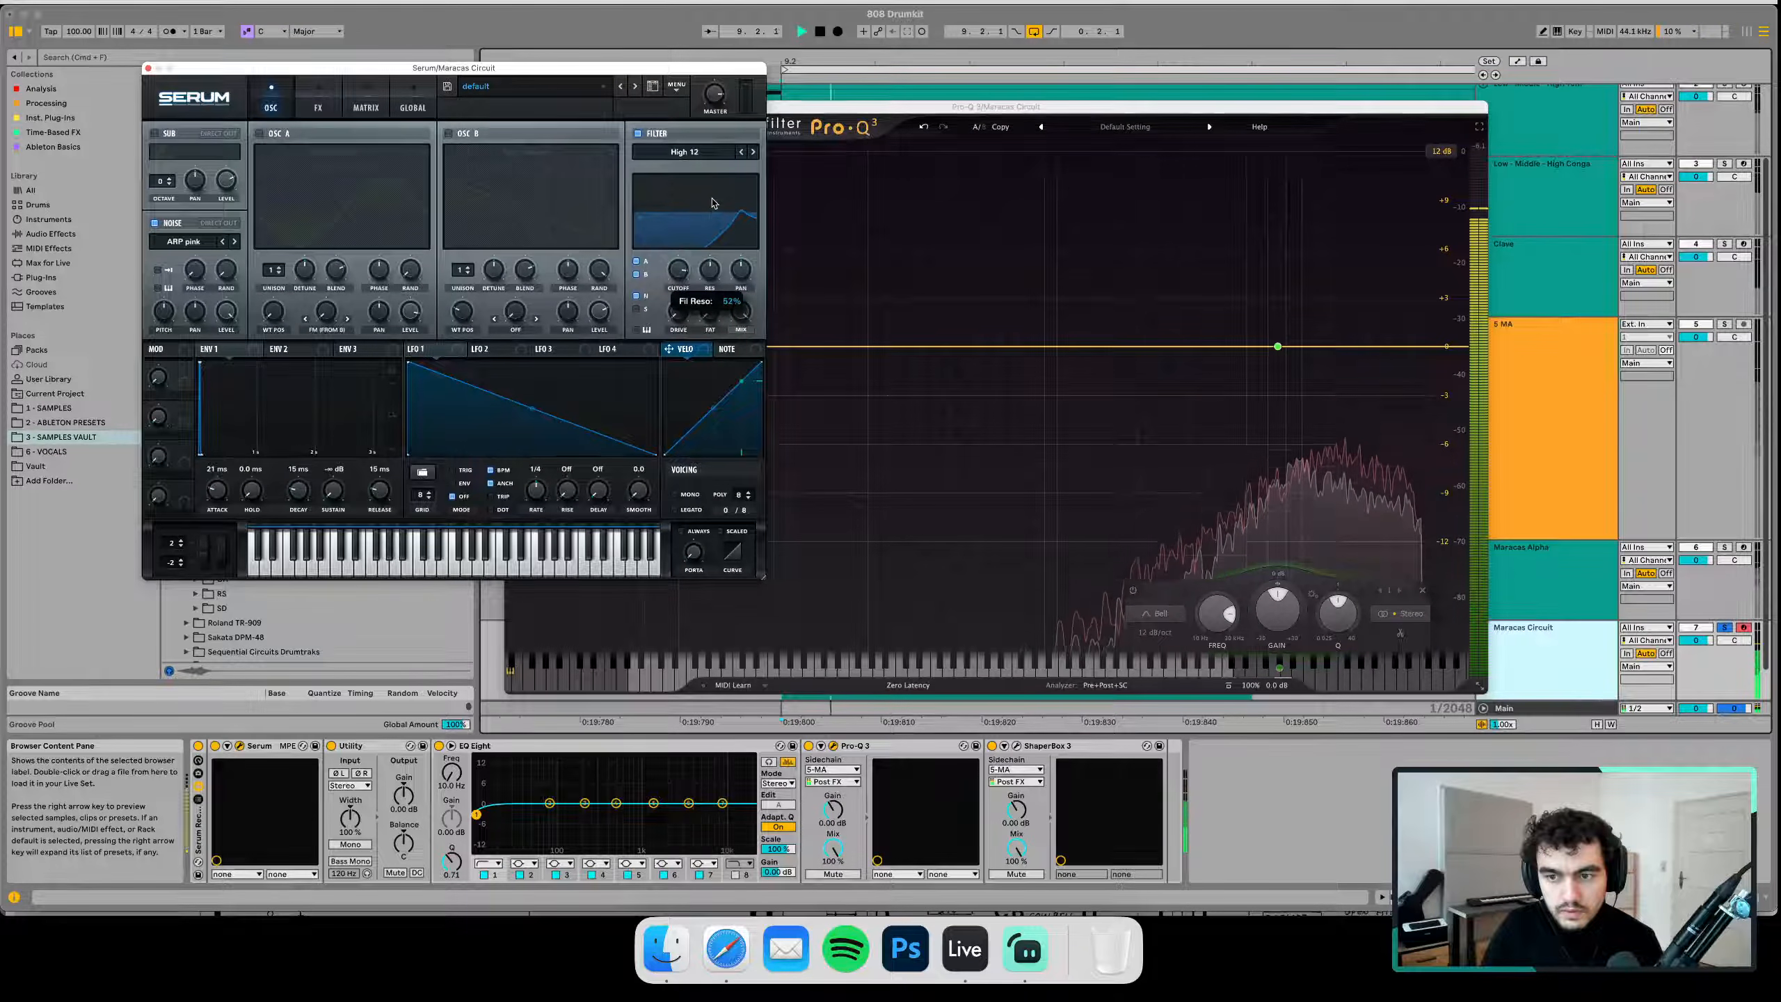
left_click_drag(671, 278, 671, 273)
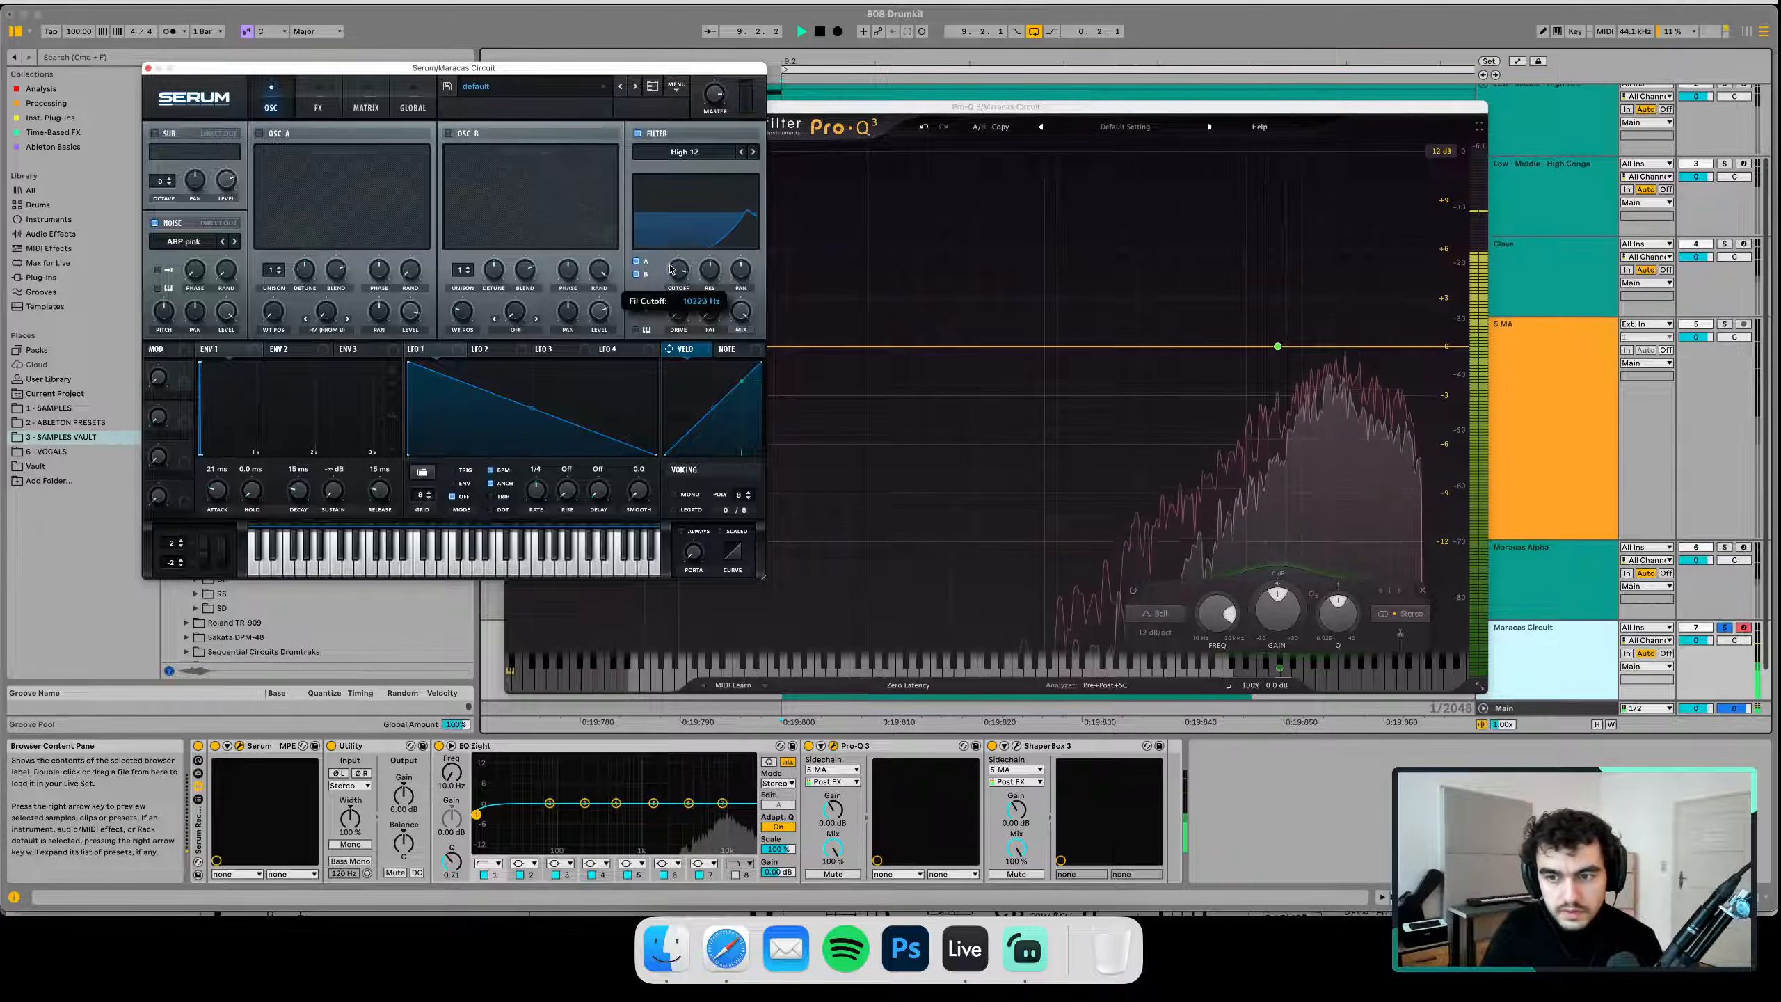
left_click_drag(711, 284, 715, 278)
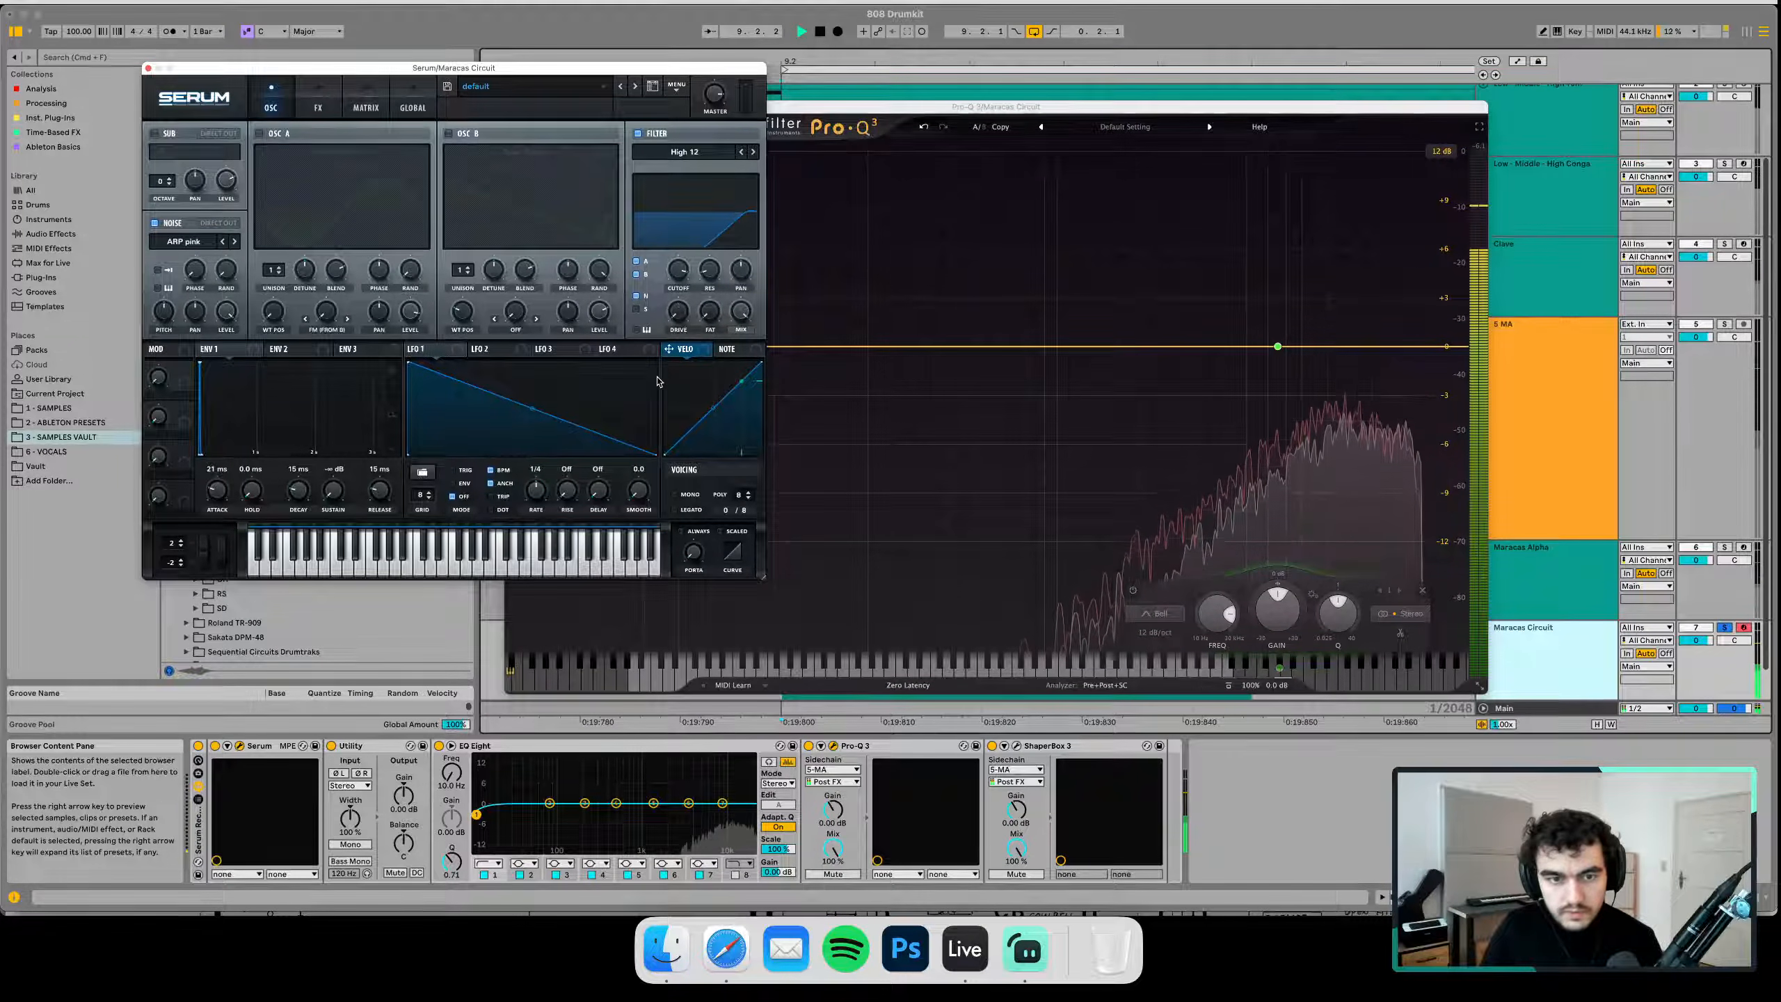
left_click_drag(675, 311, 677, 288)
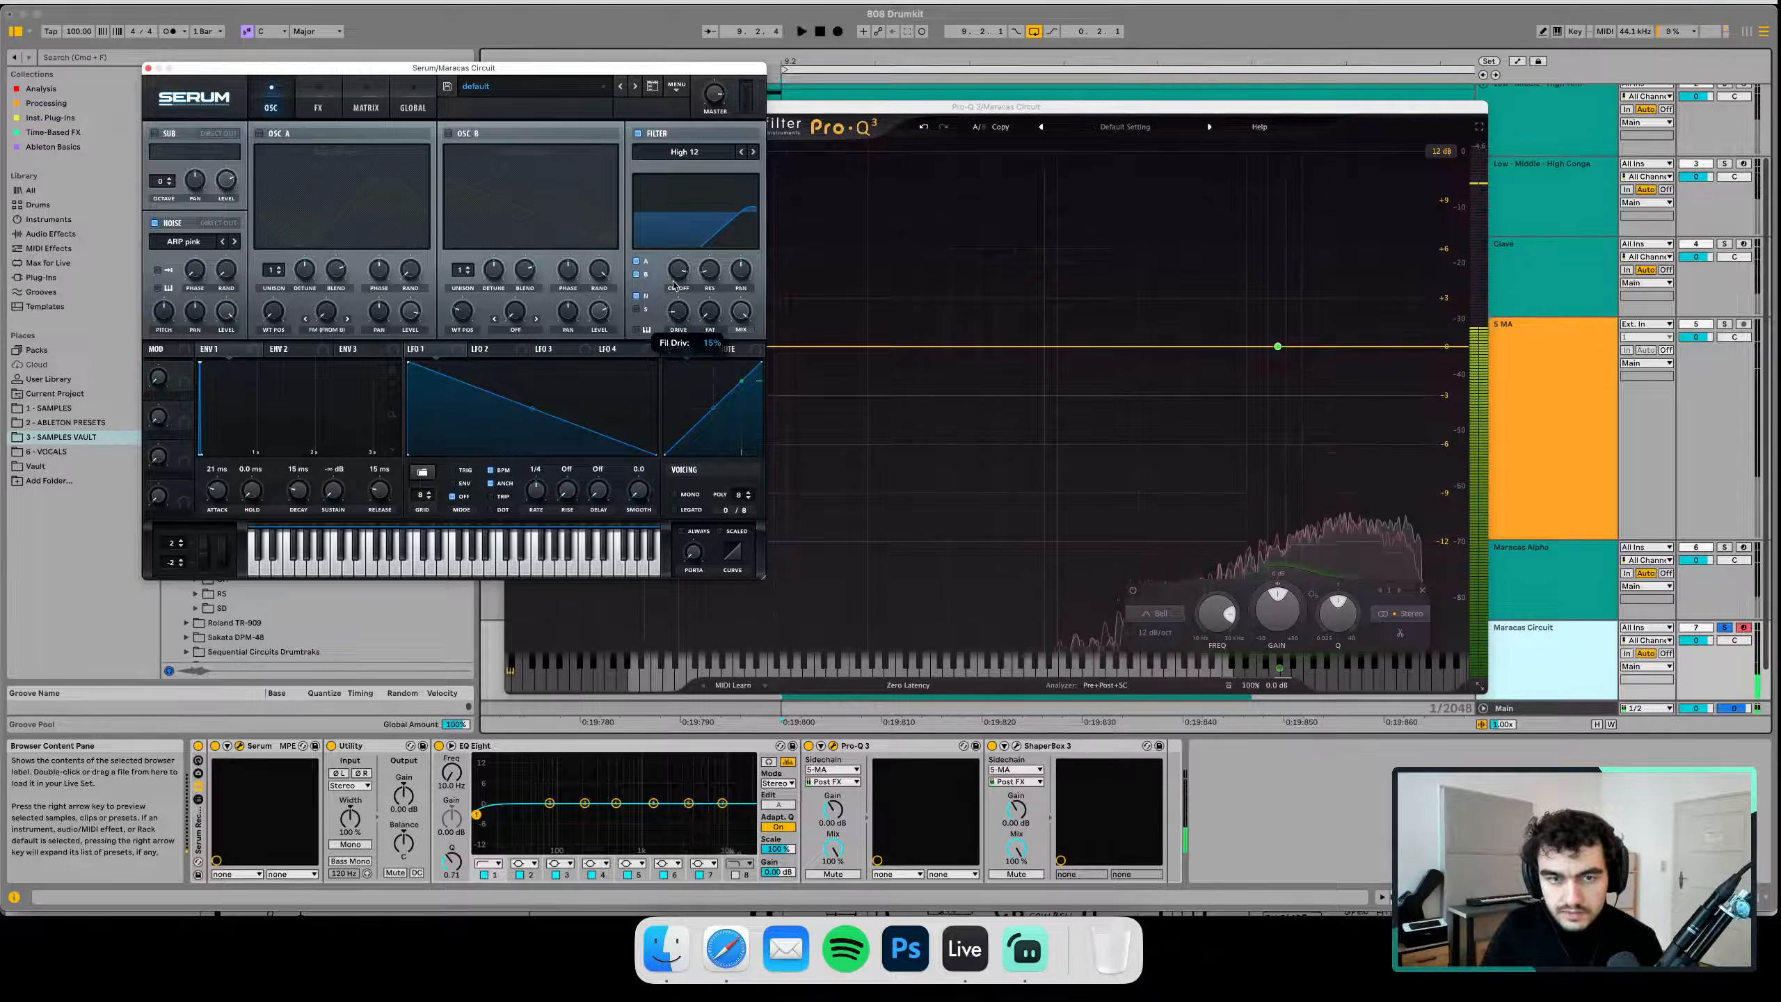
Fine-tune the High 12 filter's resonance on Maracas Circuit and set its cutoff to about 9900 Hz during playback
mouse_move(709, 274)
key("space")
left_click_drag(709, 279, 707, 286)
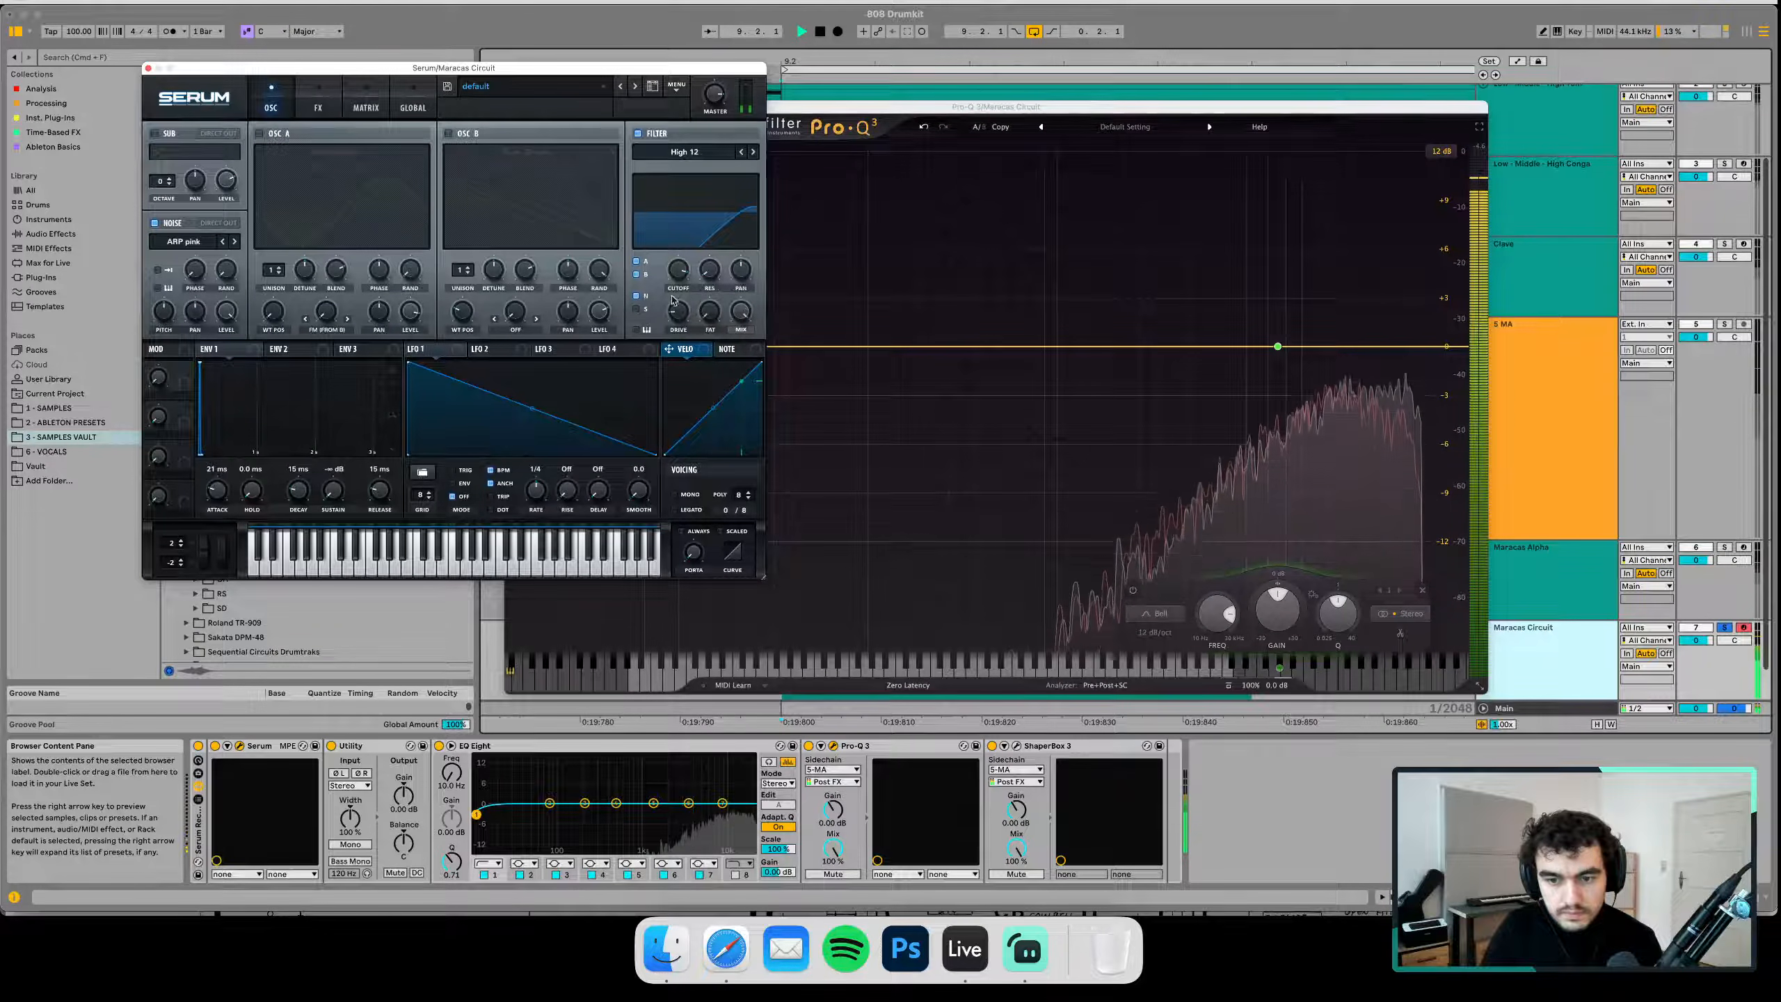
mouse_move(679, 280)
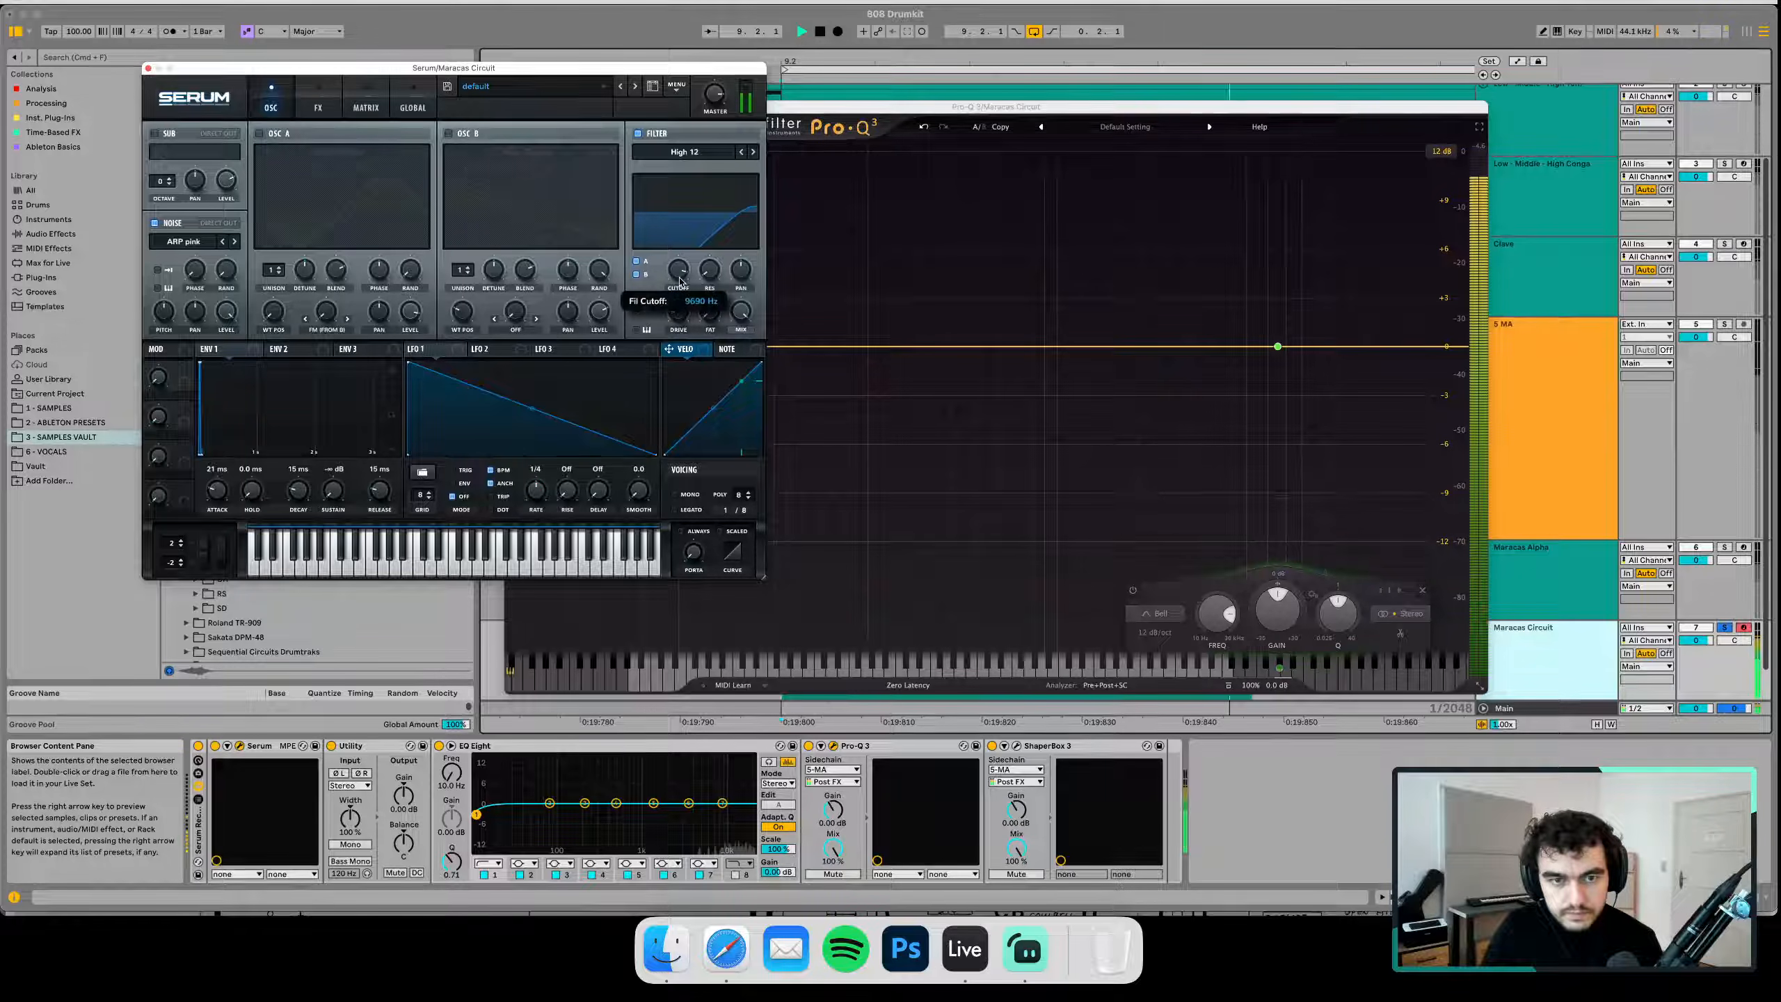
left_click_drag(679, 280, 678, 280)
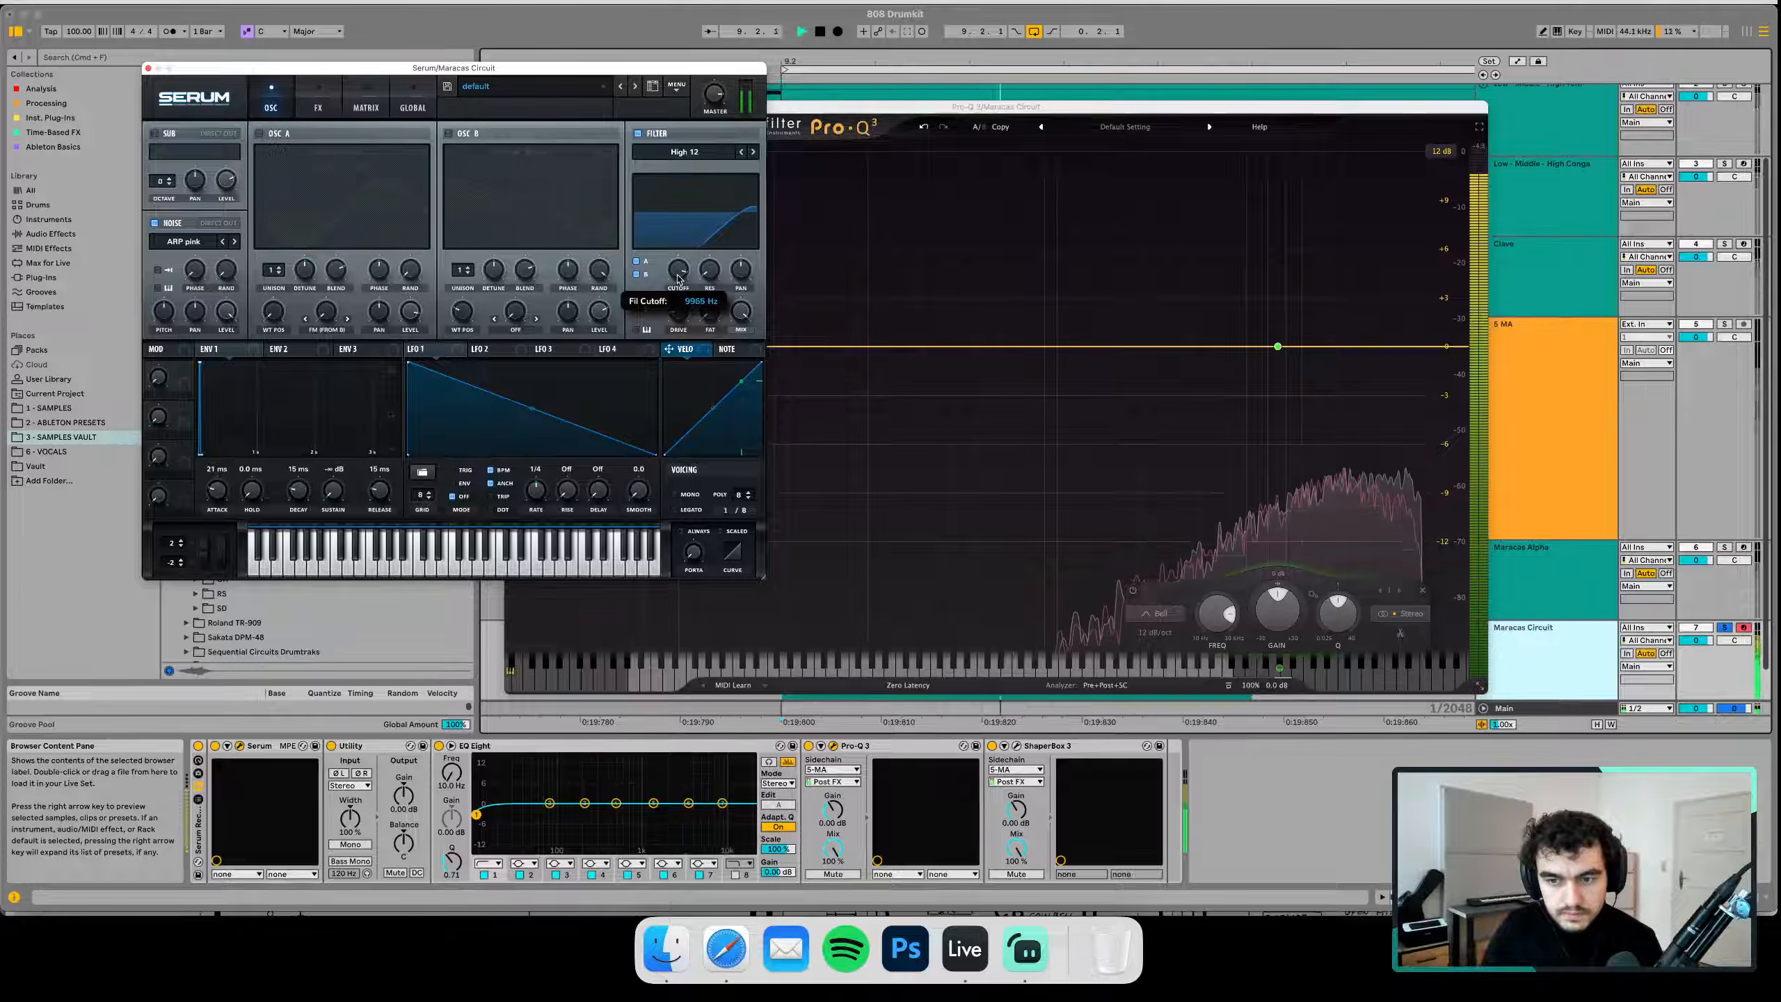
key("space")
In Serum's EQ effect for Maracas Circuit, adjust the low band's gain and make the high band a low-pass near 786 Hz
left_click(318, 97)
left_click(546, 161)
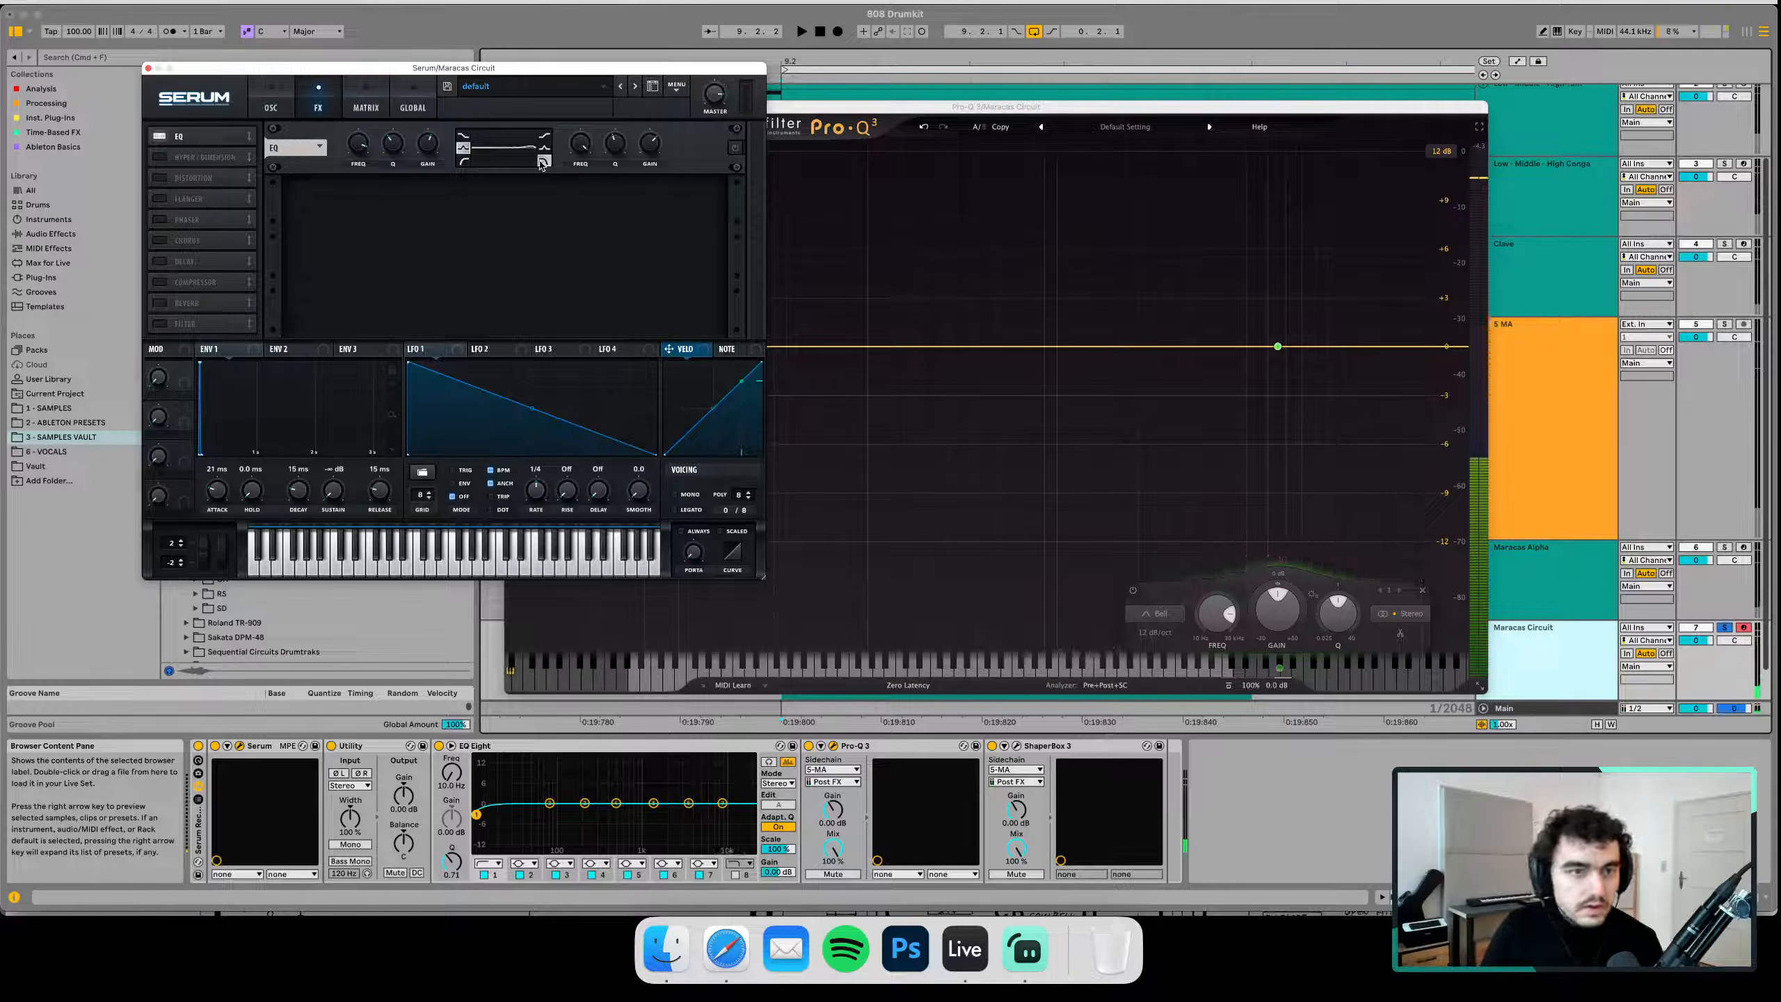
left_click_drag(434, 154, 431, 161)
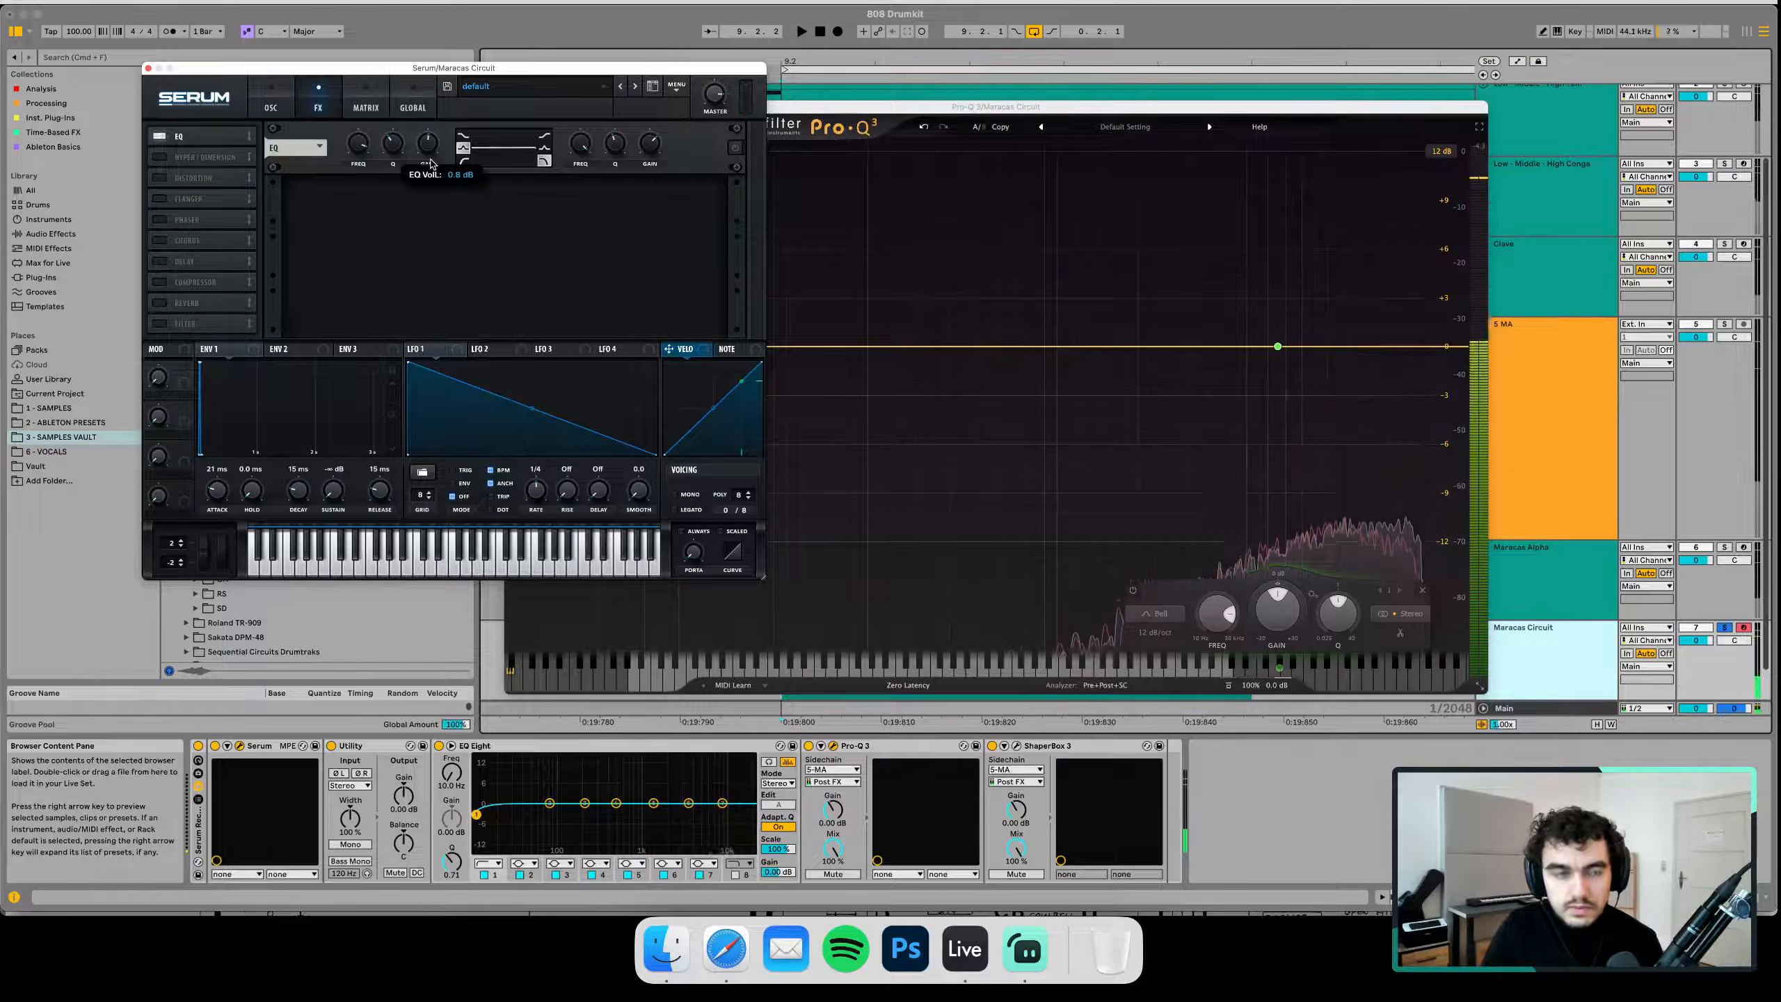
key("space")
left_click_drag(579, 146, 579, 158)
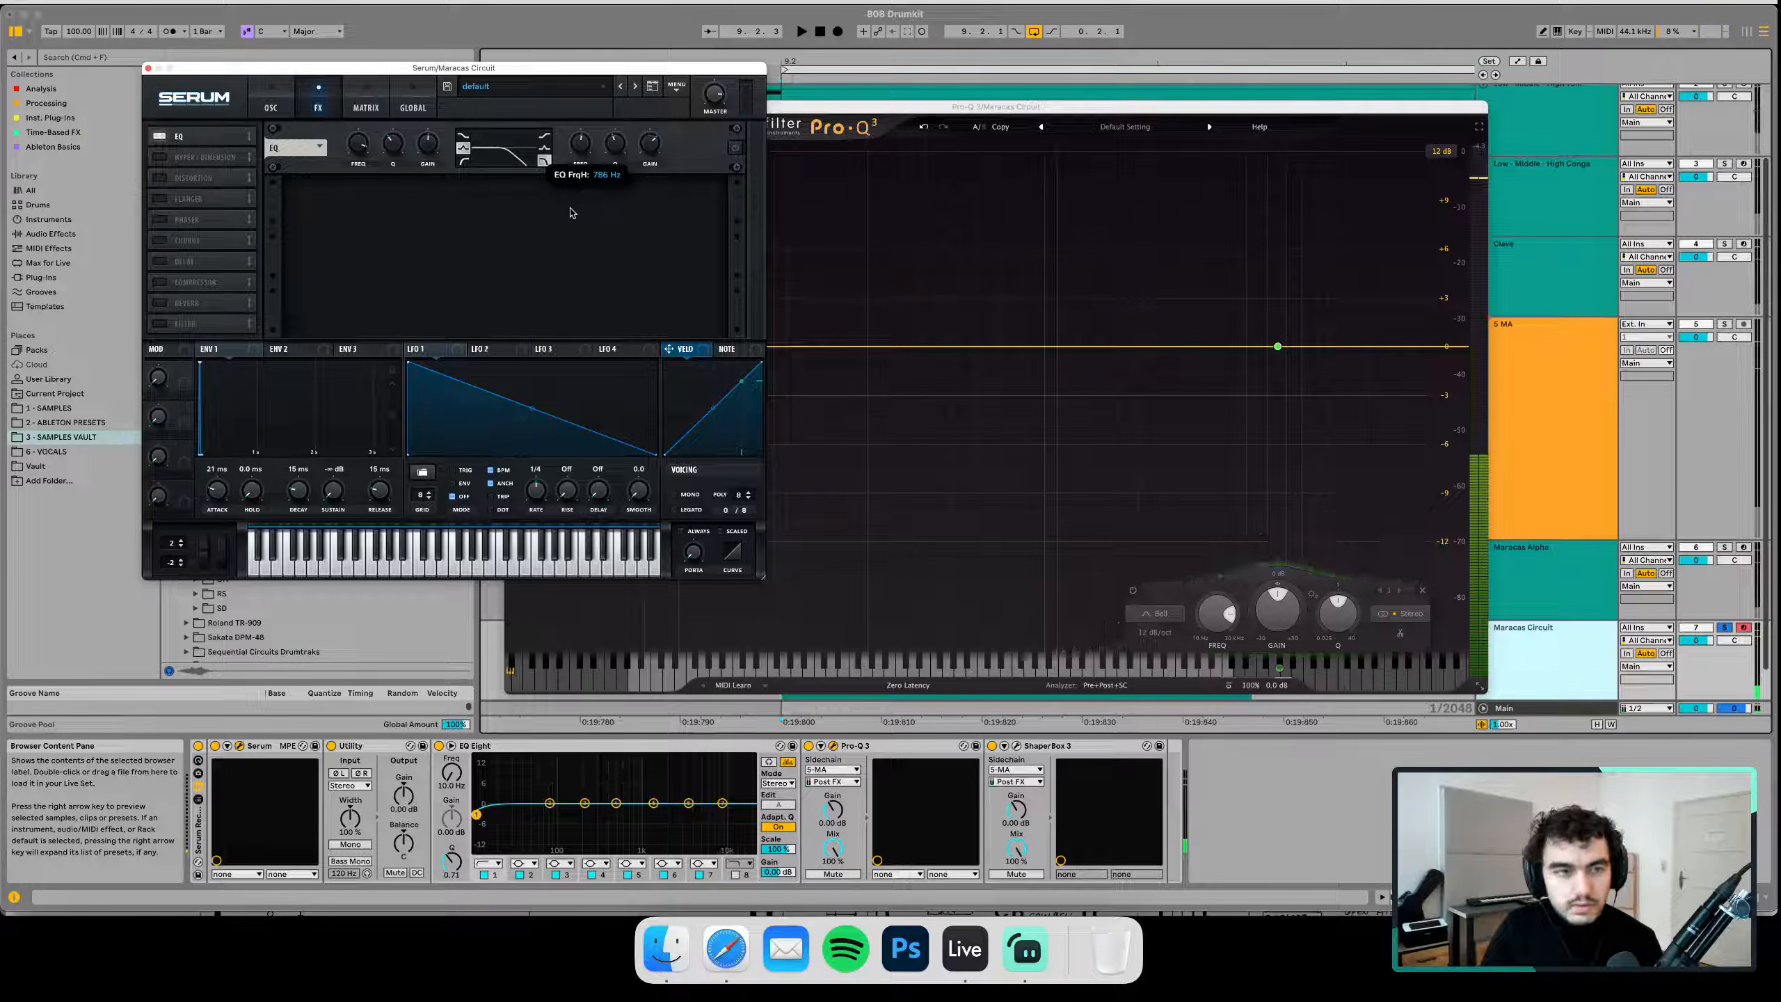
key("space")
key("space")
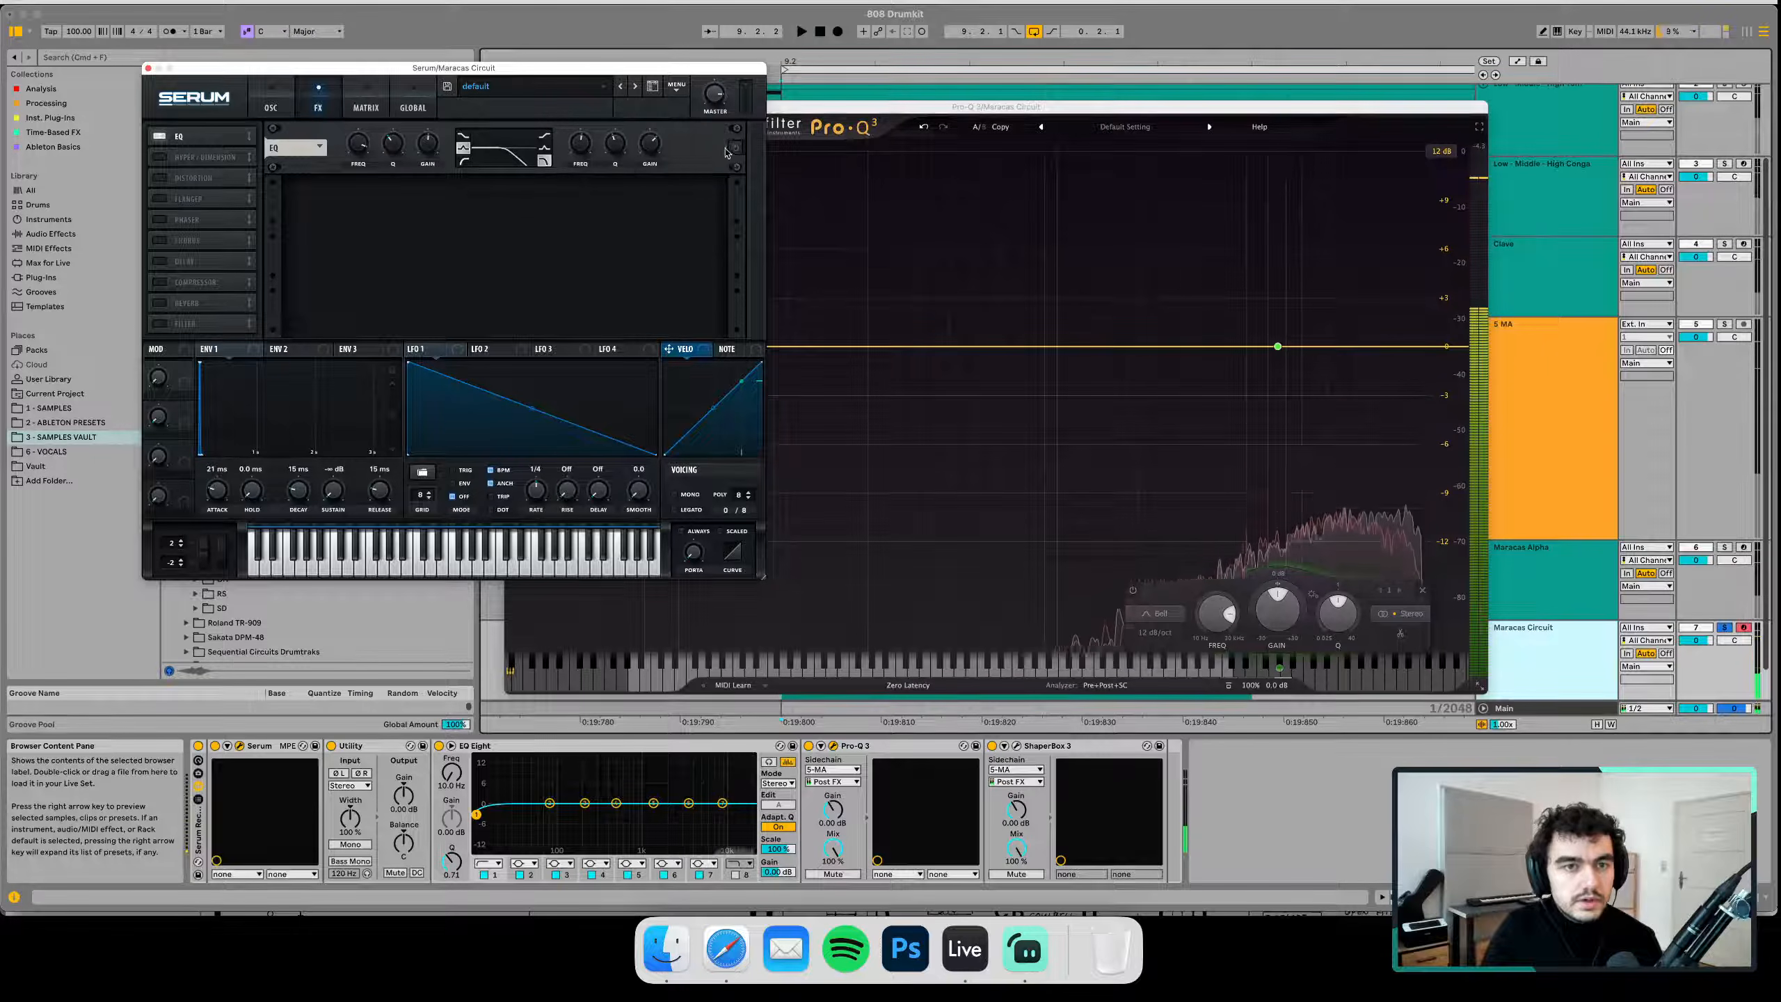
Enable Serum's EQ effect and raise the high band's low-pass frequency to about 15968 Hz, auditioning the maracas
left_click(734, 148)
left_click_drag(588, 156, 582, 70)
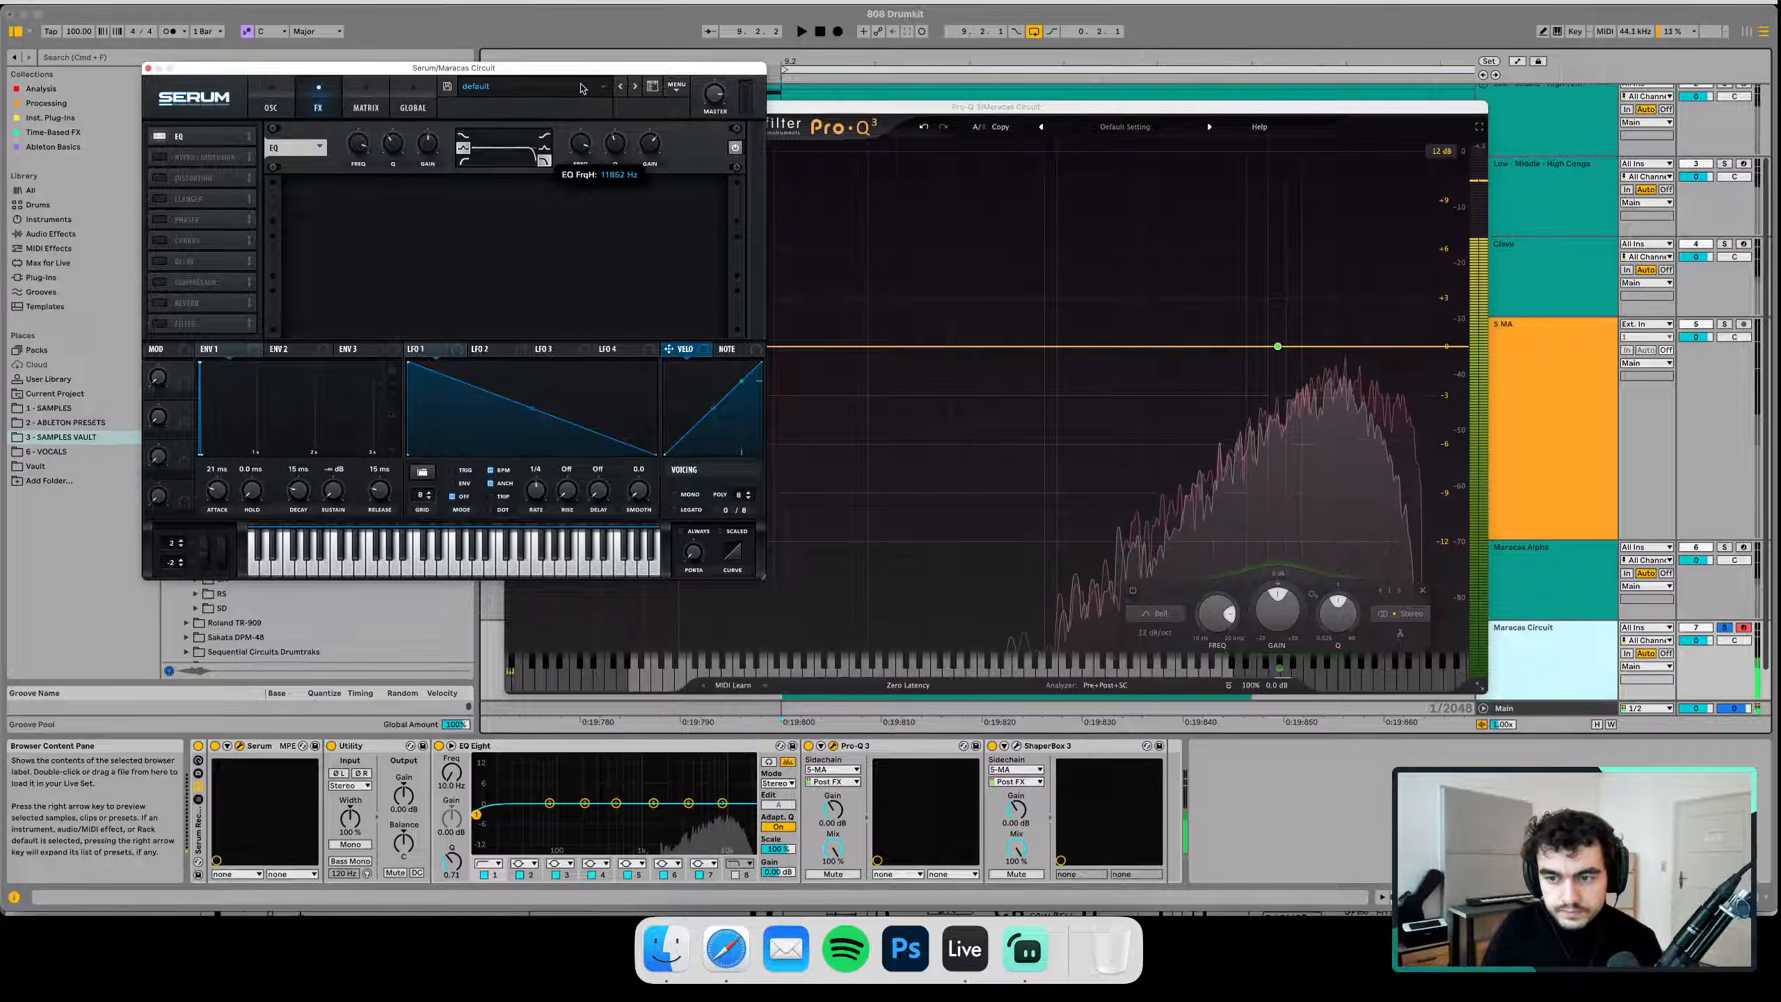
left_click_drag(580, 83, 580, 81)
key("space")
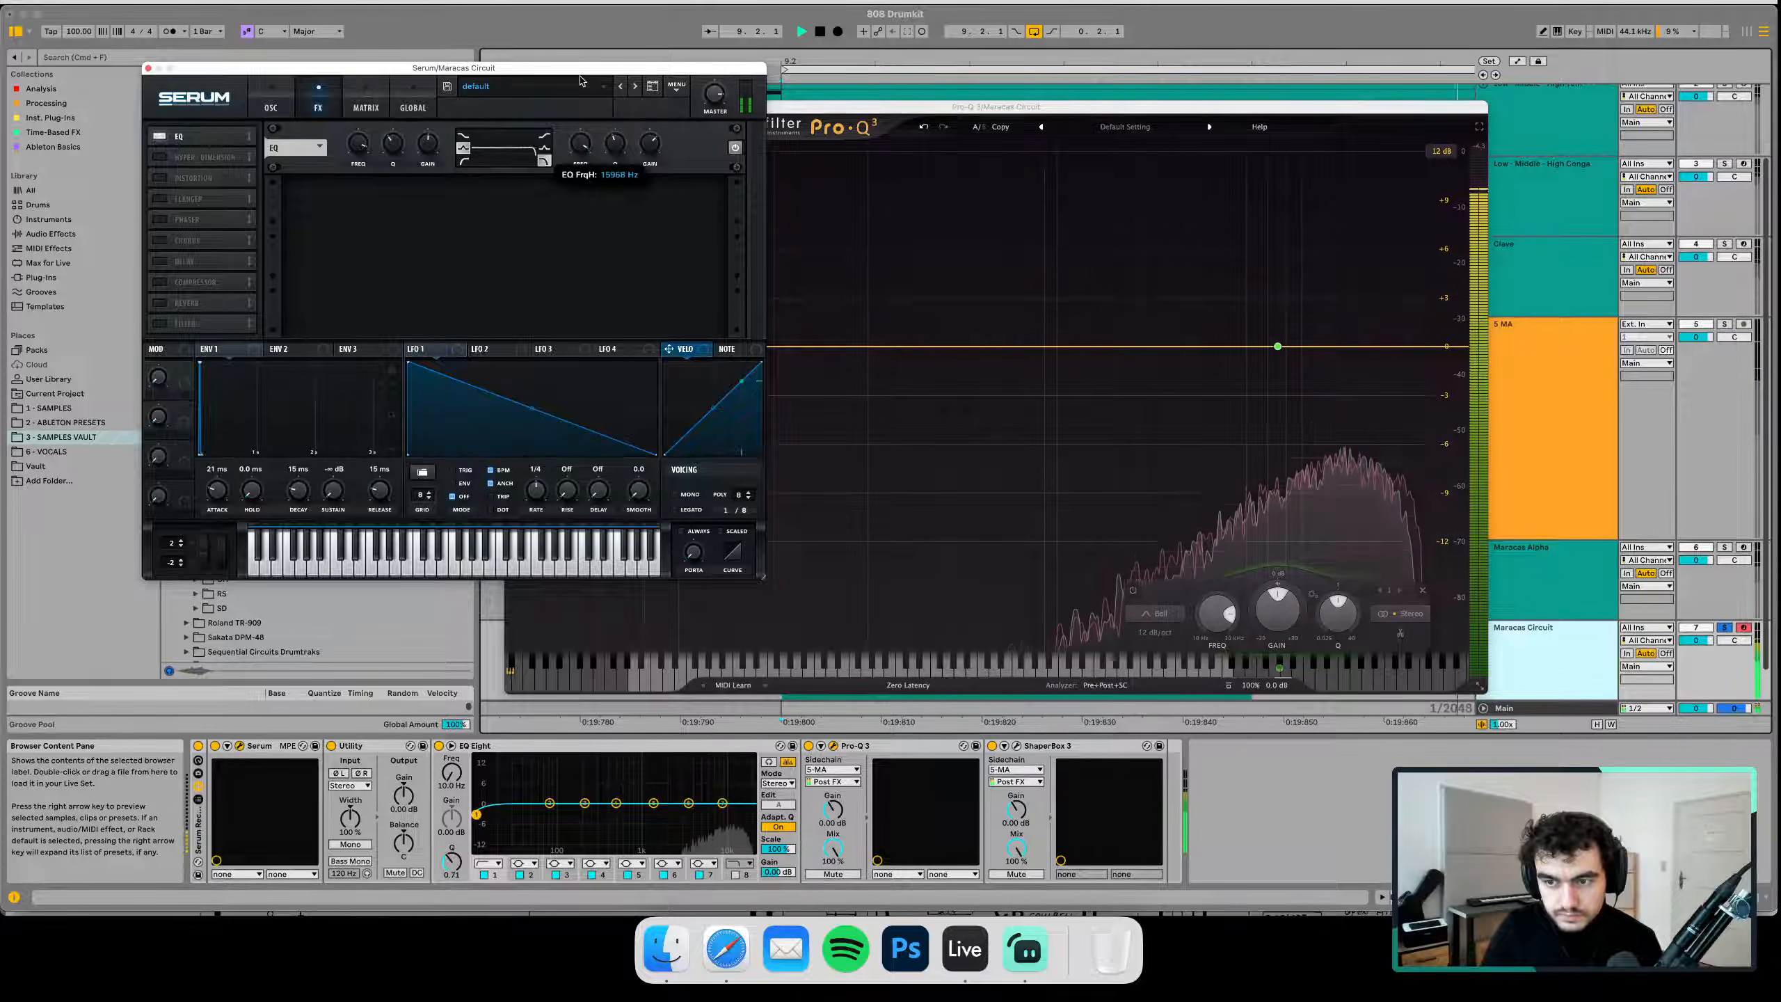
key("space")
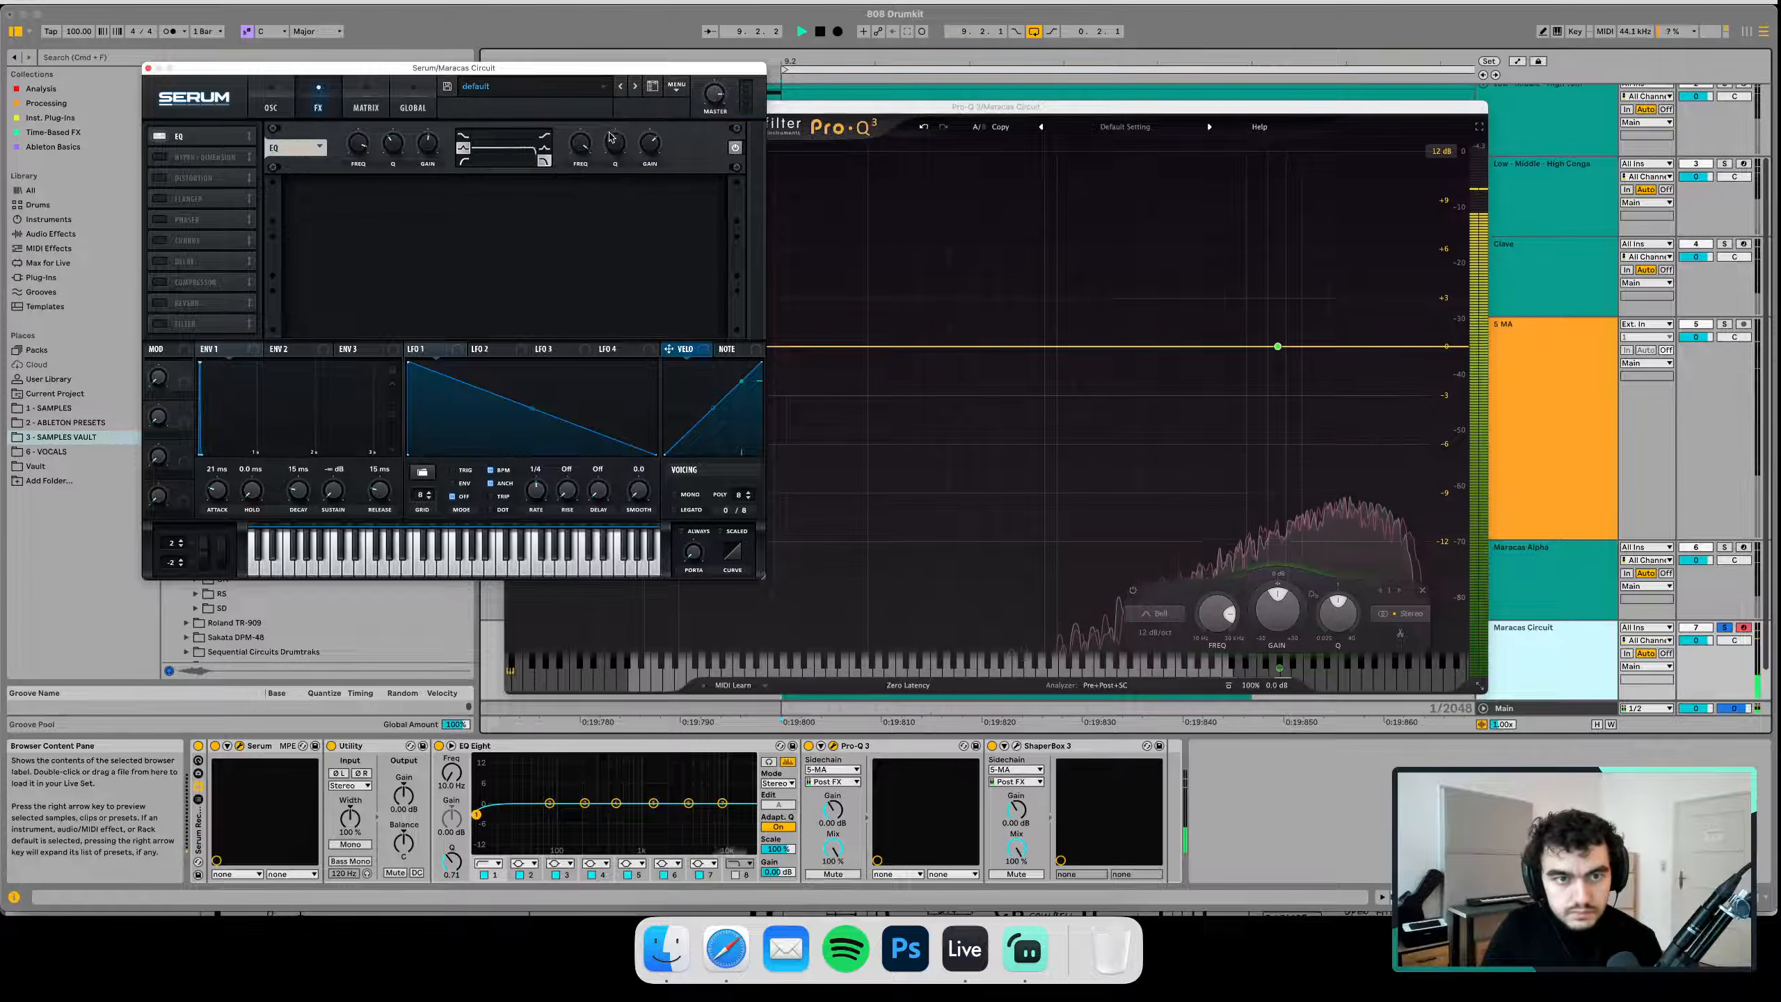
Set the Q of the EQ's high band to about 28% and audition the Maracas Circuit sound repeatedly
key("space")
mouse_move(614, 151)
left_mouse_down()
mouse_move(580, 144)
mouse_move(610, 157)
left_mouse_up()
key("space")
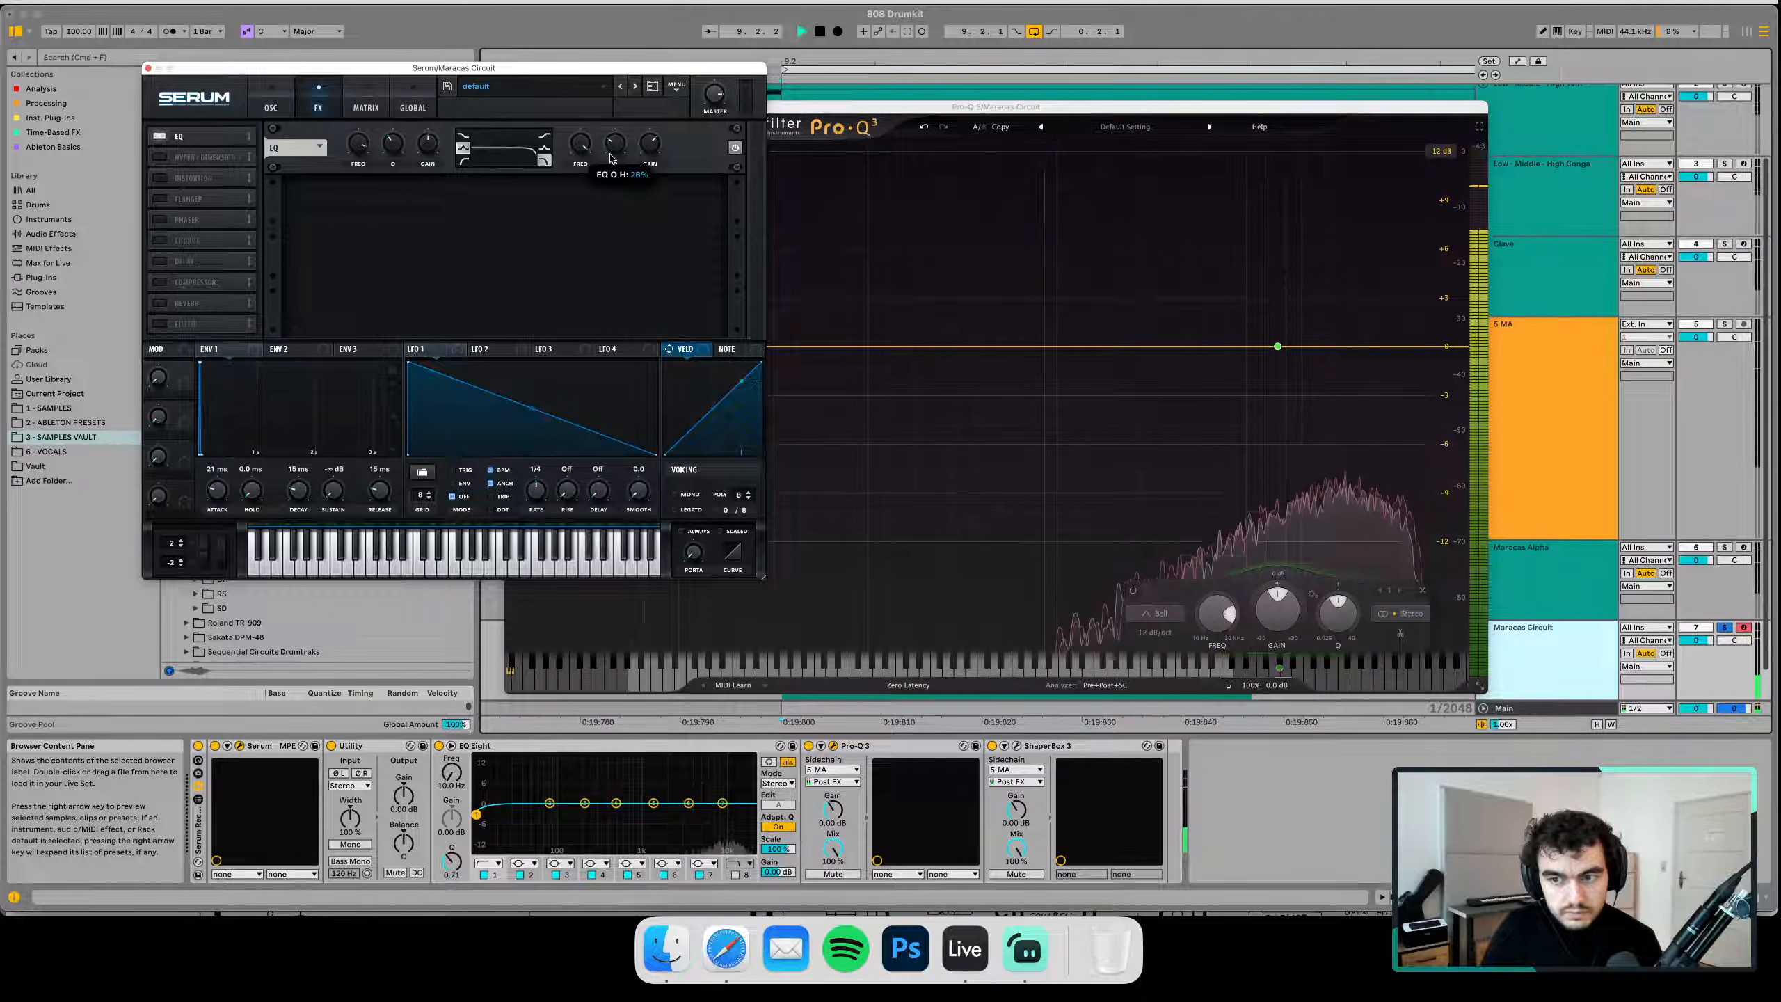
key("space")
key("space")
key("space")
key("space")
key("space")
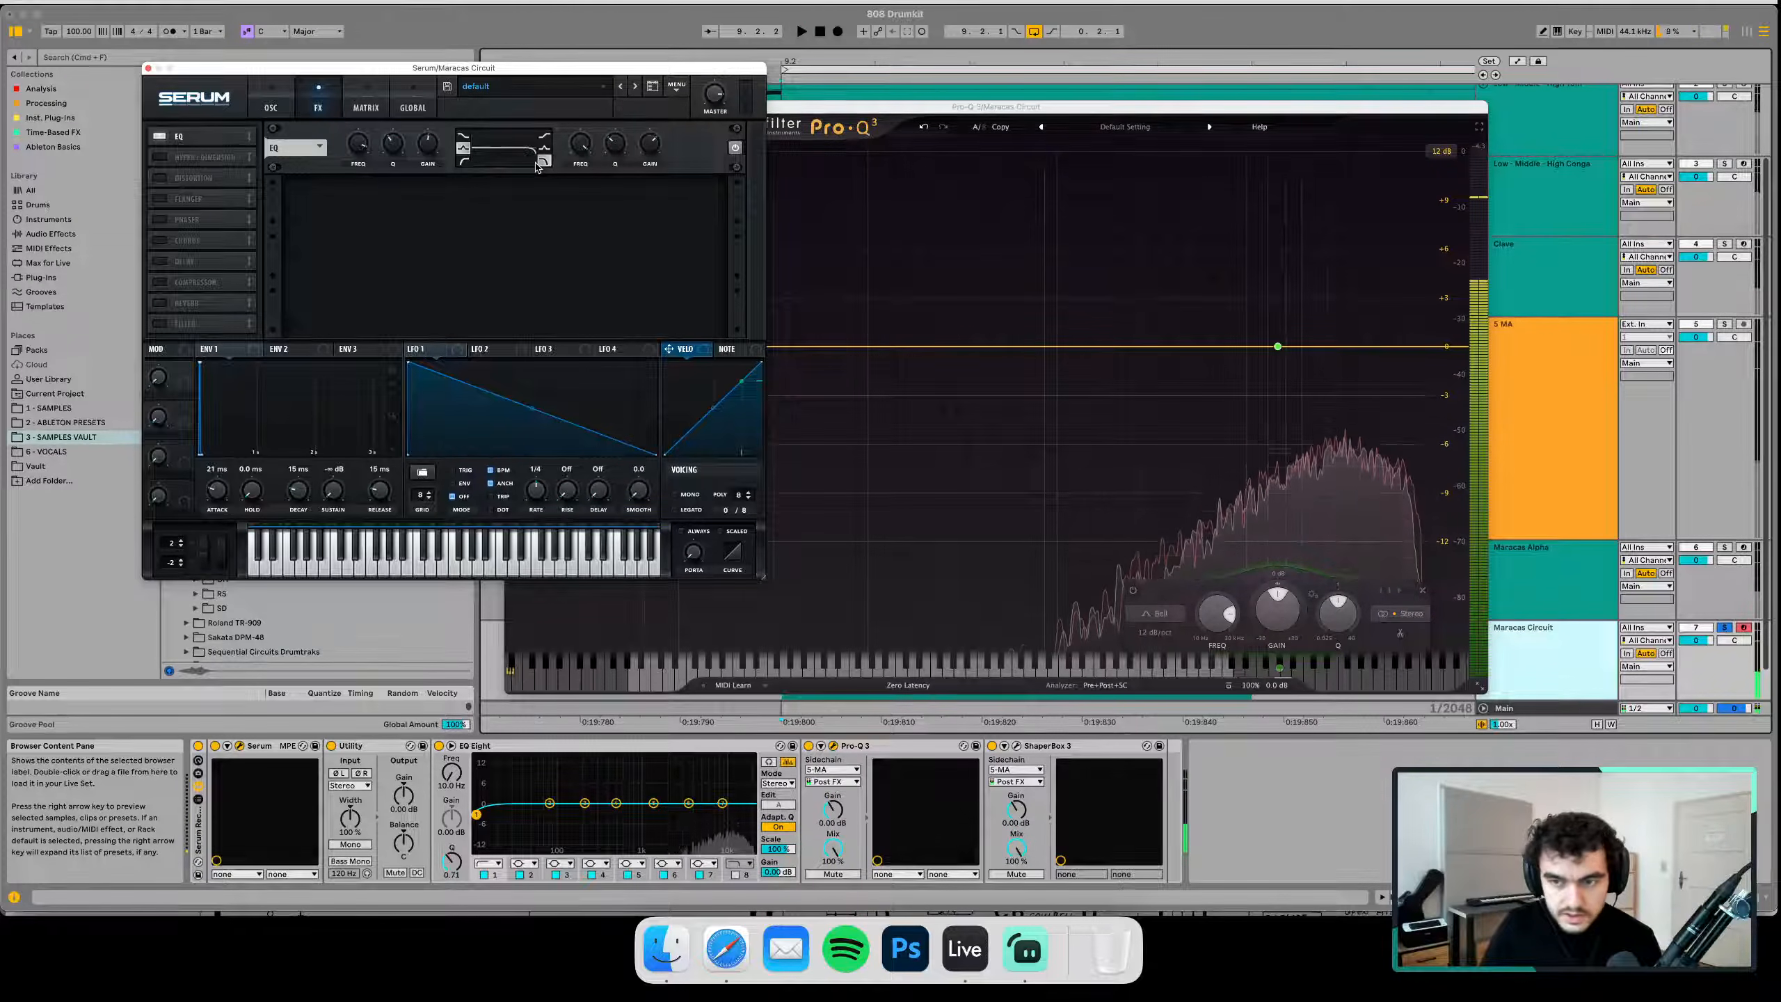
key("space")
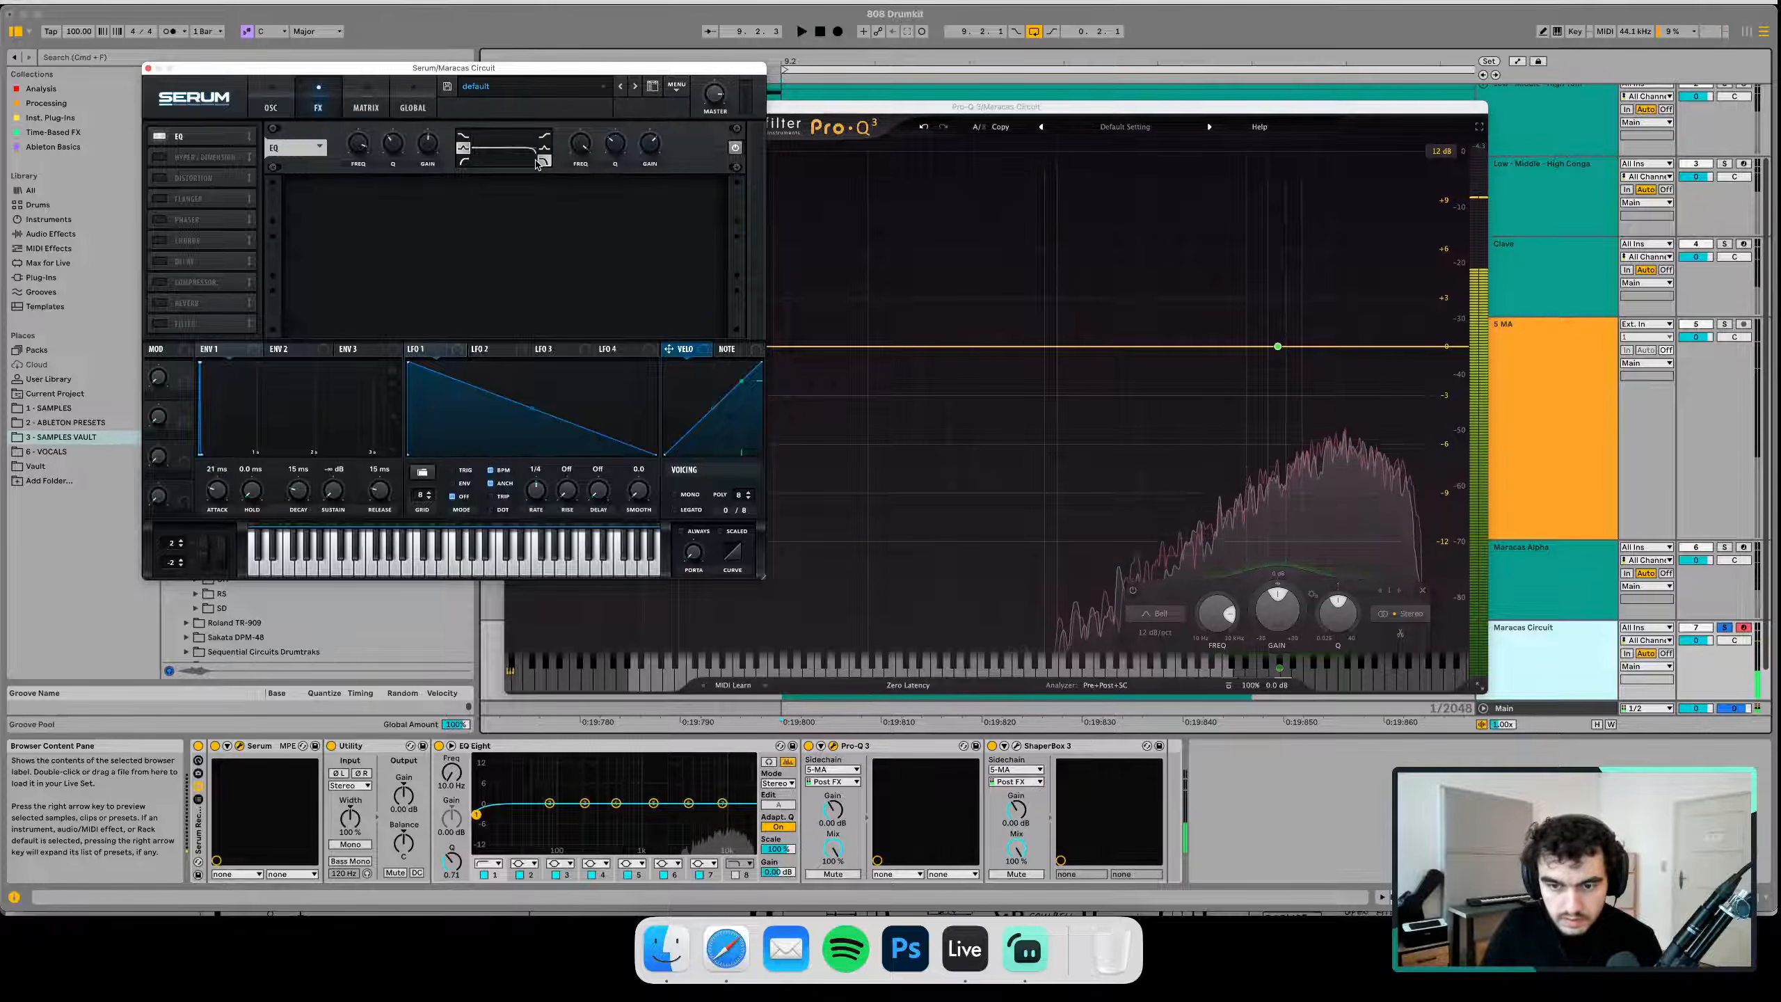
Tune the gain, Q and frequency of the EQ effect's low band while watching the Maracas Circuit spectrum
mouse_move(425, 153)
left_mouse_down()
mouse_move(428, 131)
mouse_move(356, 178)
mouse_move(426, 175)
left_mouse_up()
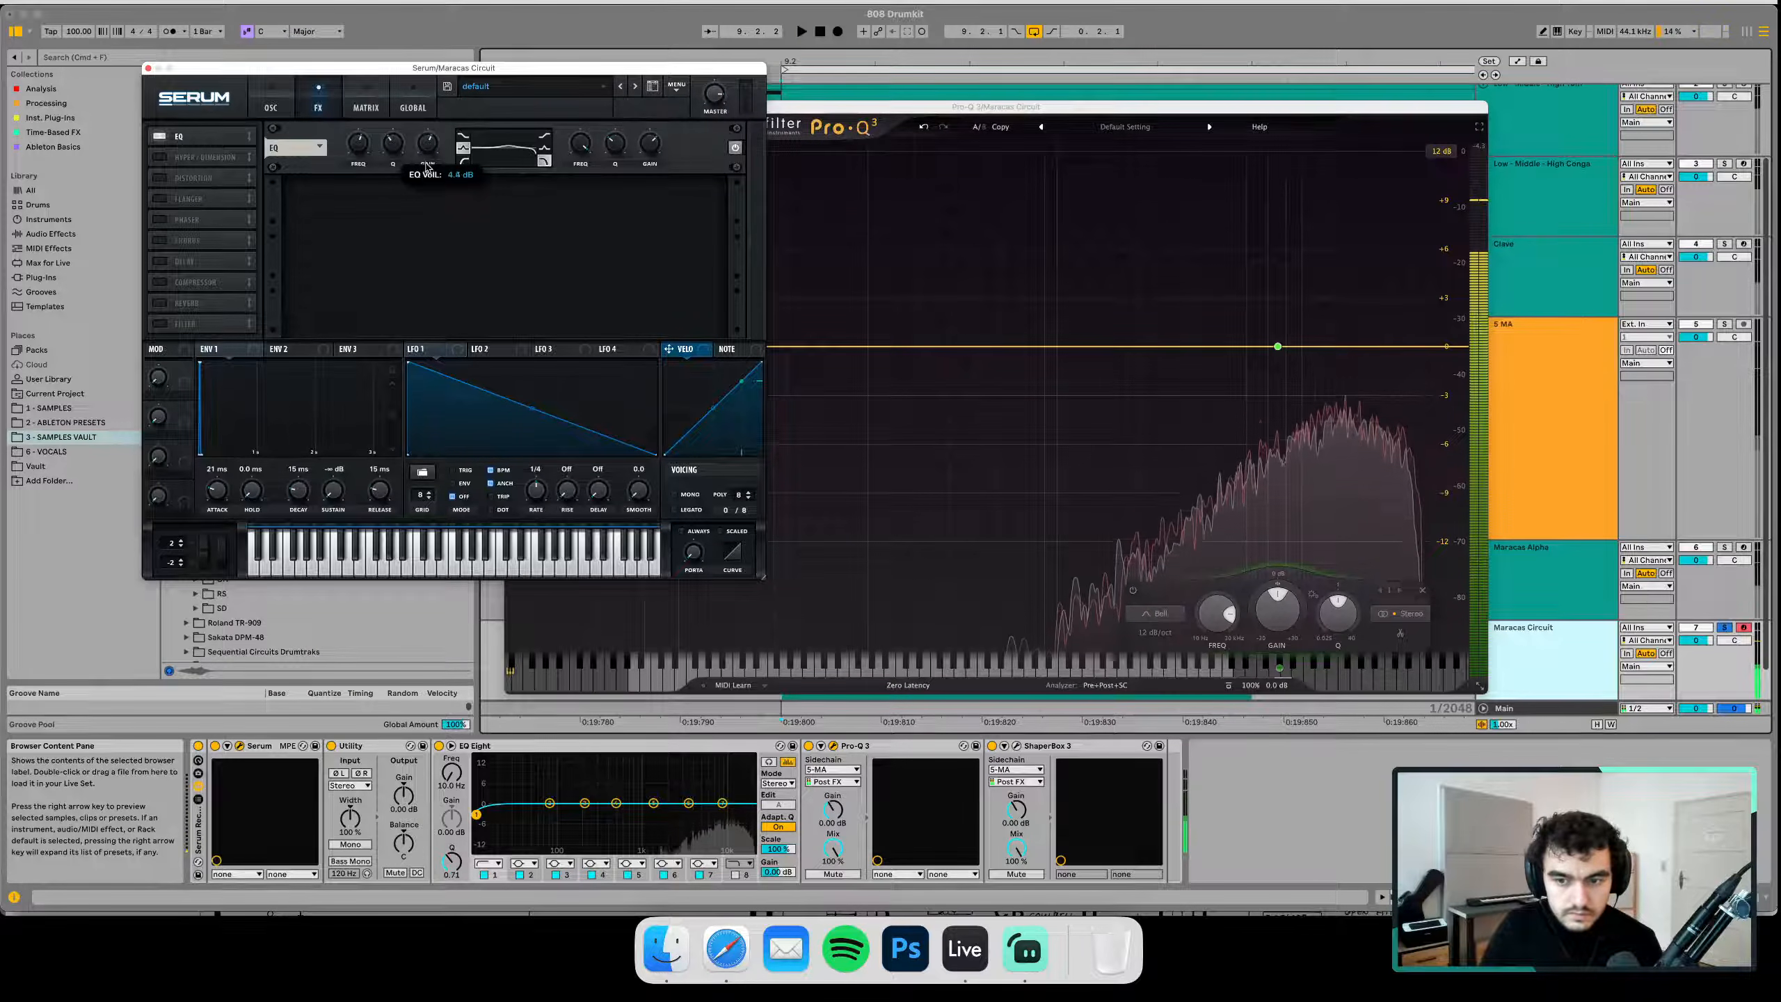
left_click_drag(391, 154, 362, 151)
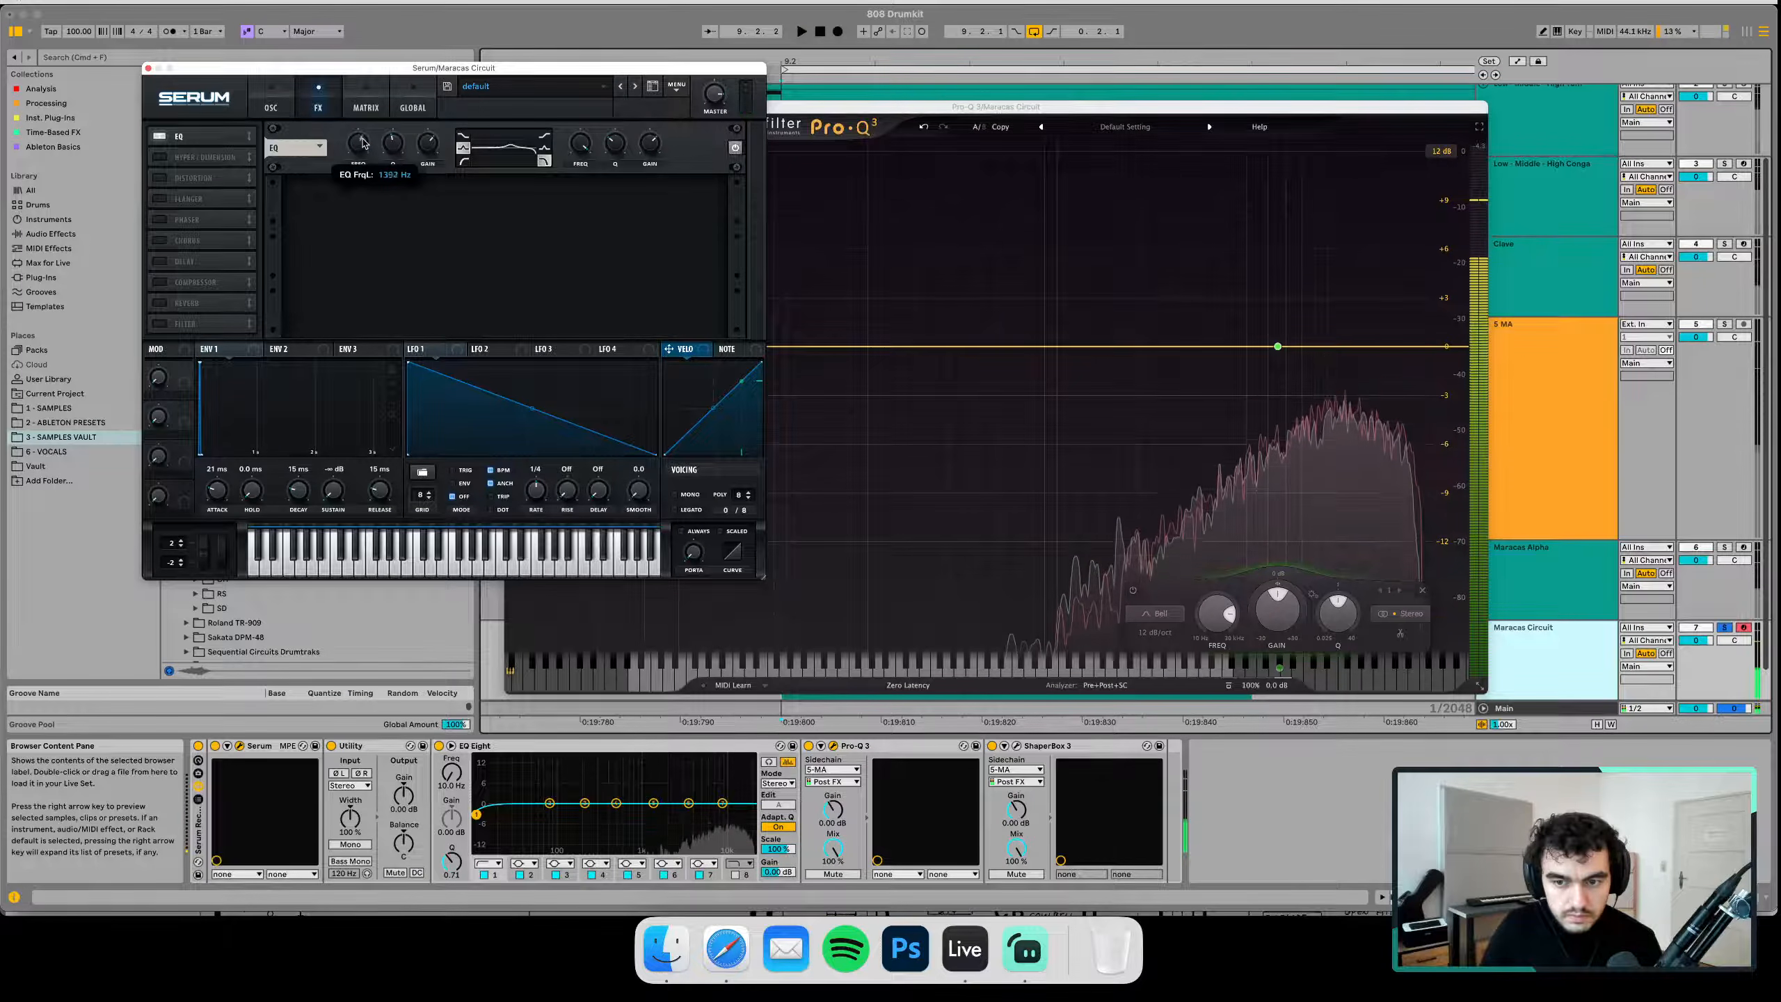
left_click_drag(363, 138, 429, 157)
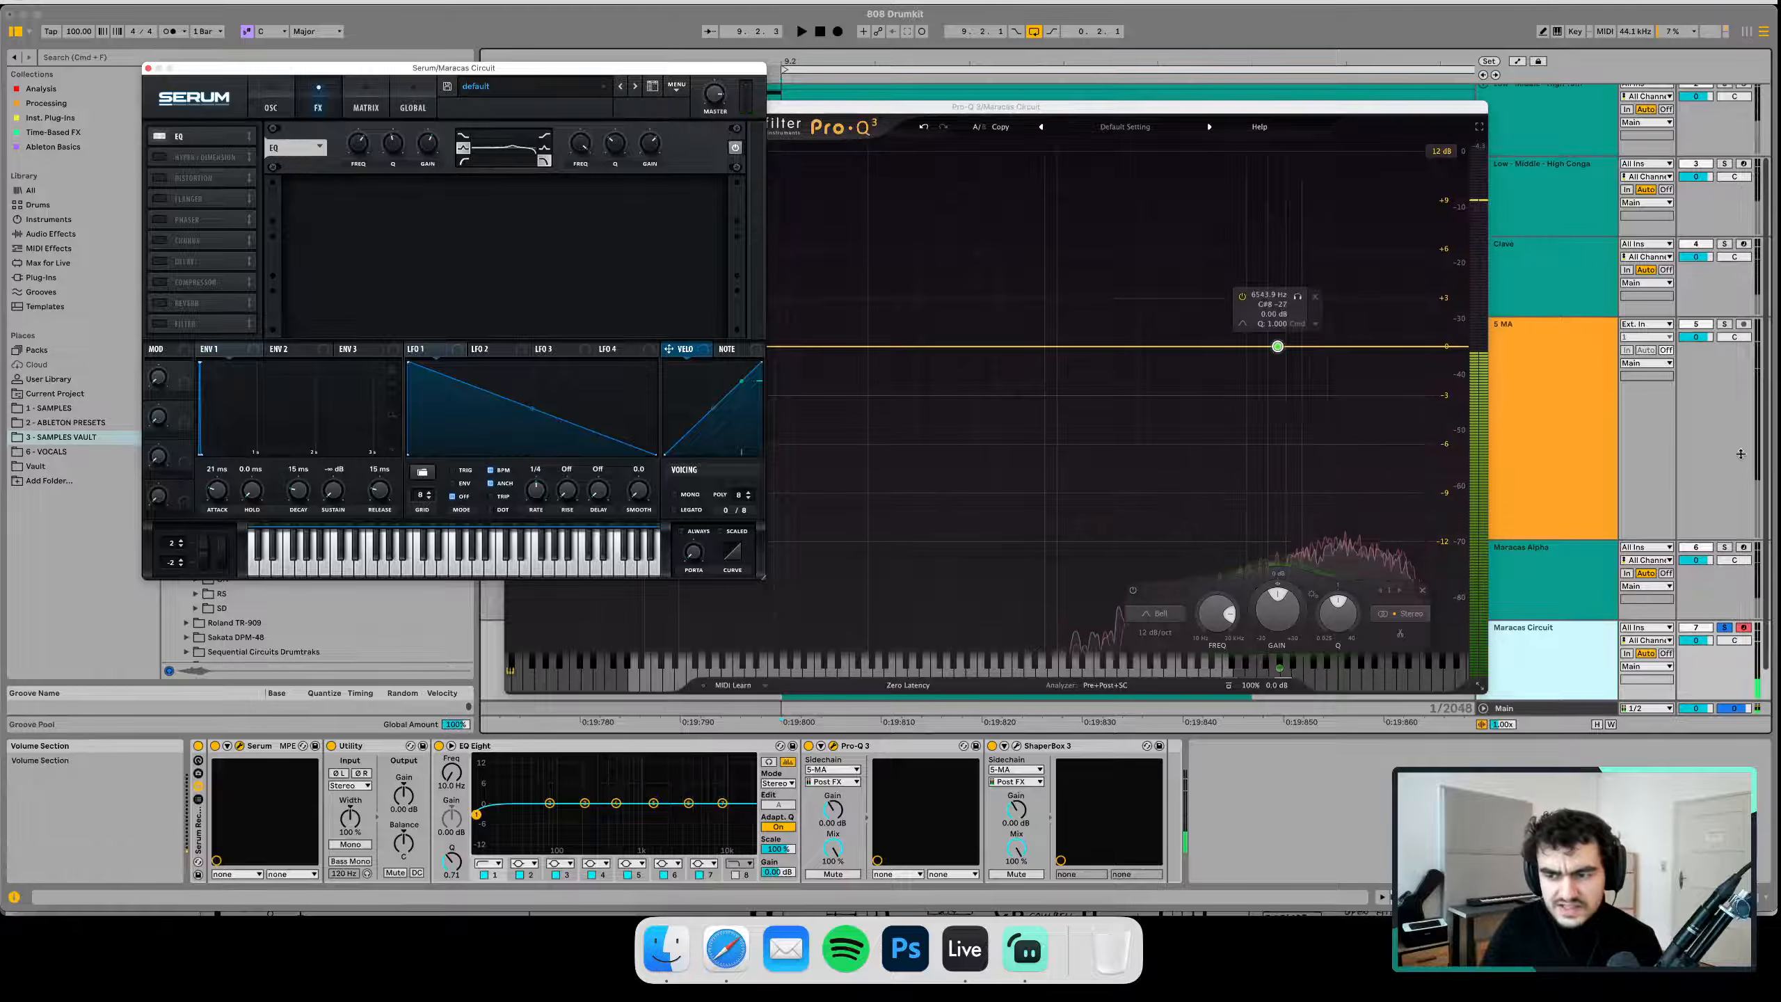
Compare Maracas Alpha, Maracas Circuit and the MA sample by soloing each track in turn, ending on Maracas Circuit
left_click(1724, 547)
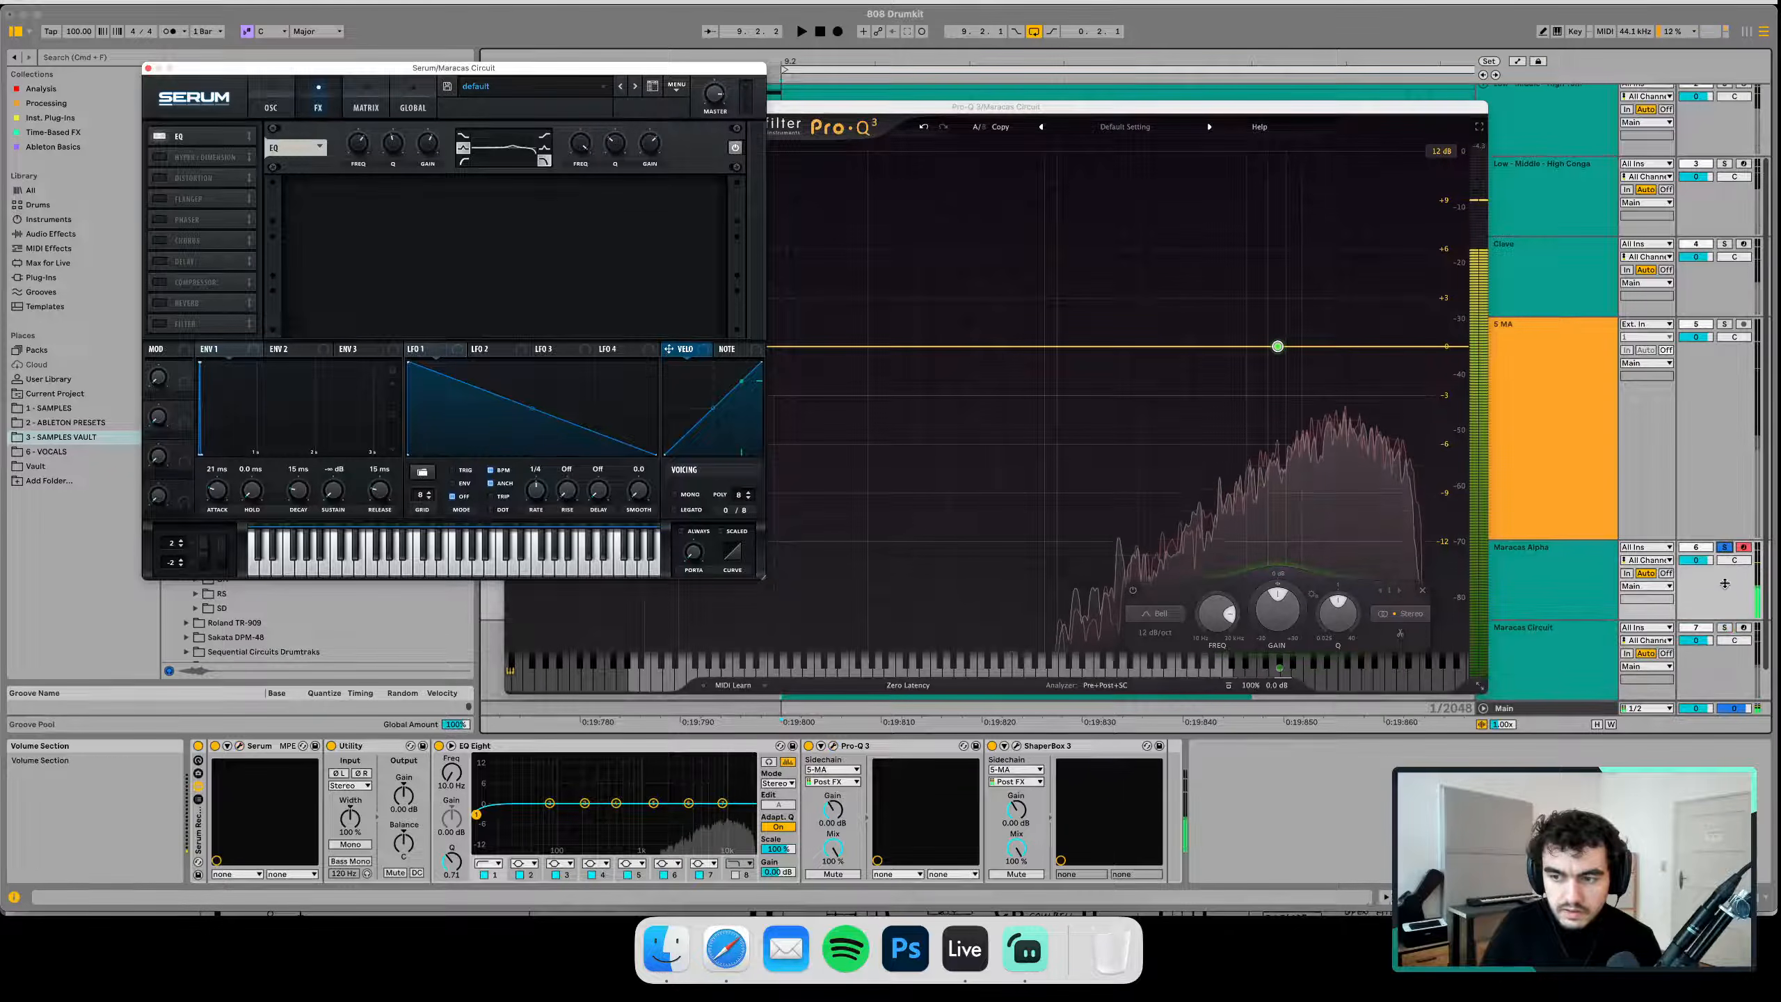
left_click(1724, 628)
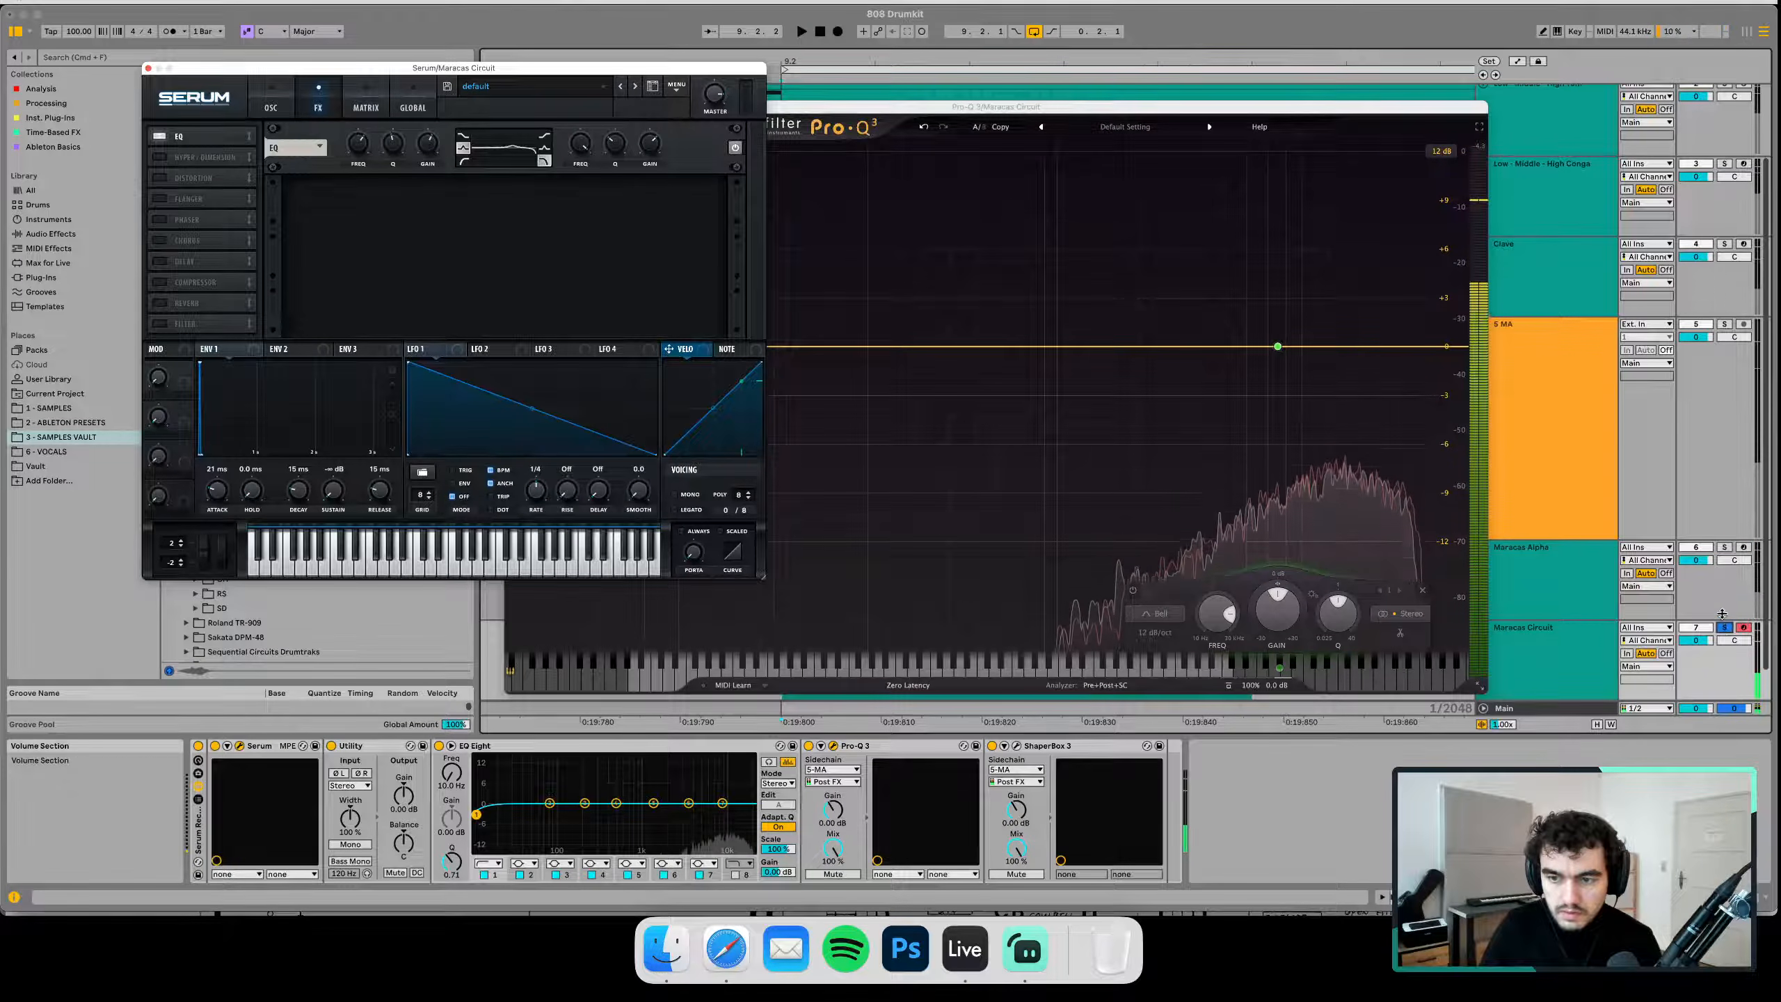
left_click(1724, 324)
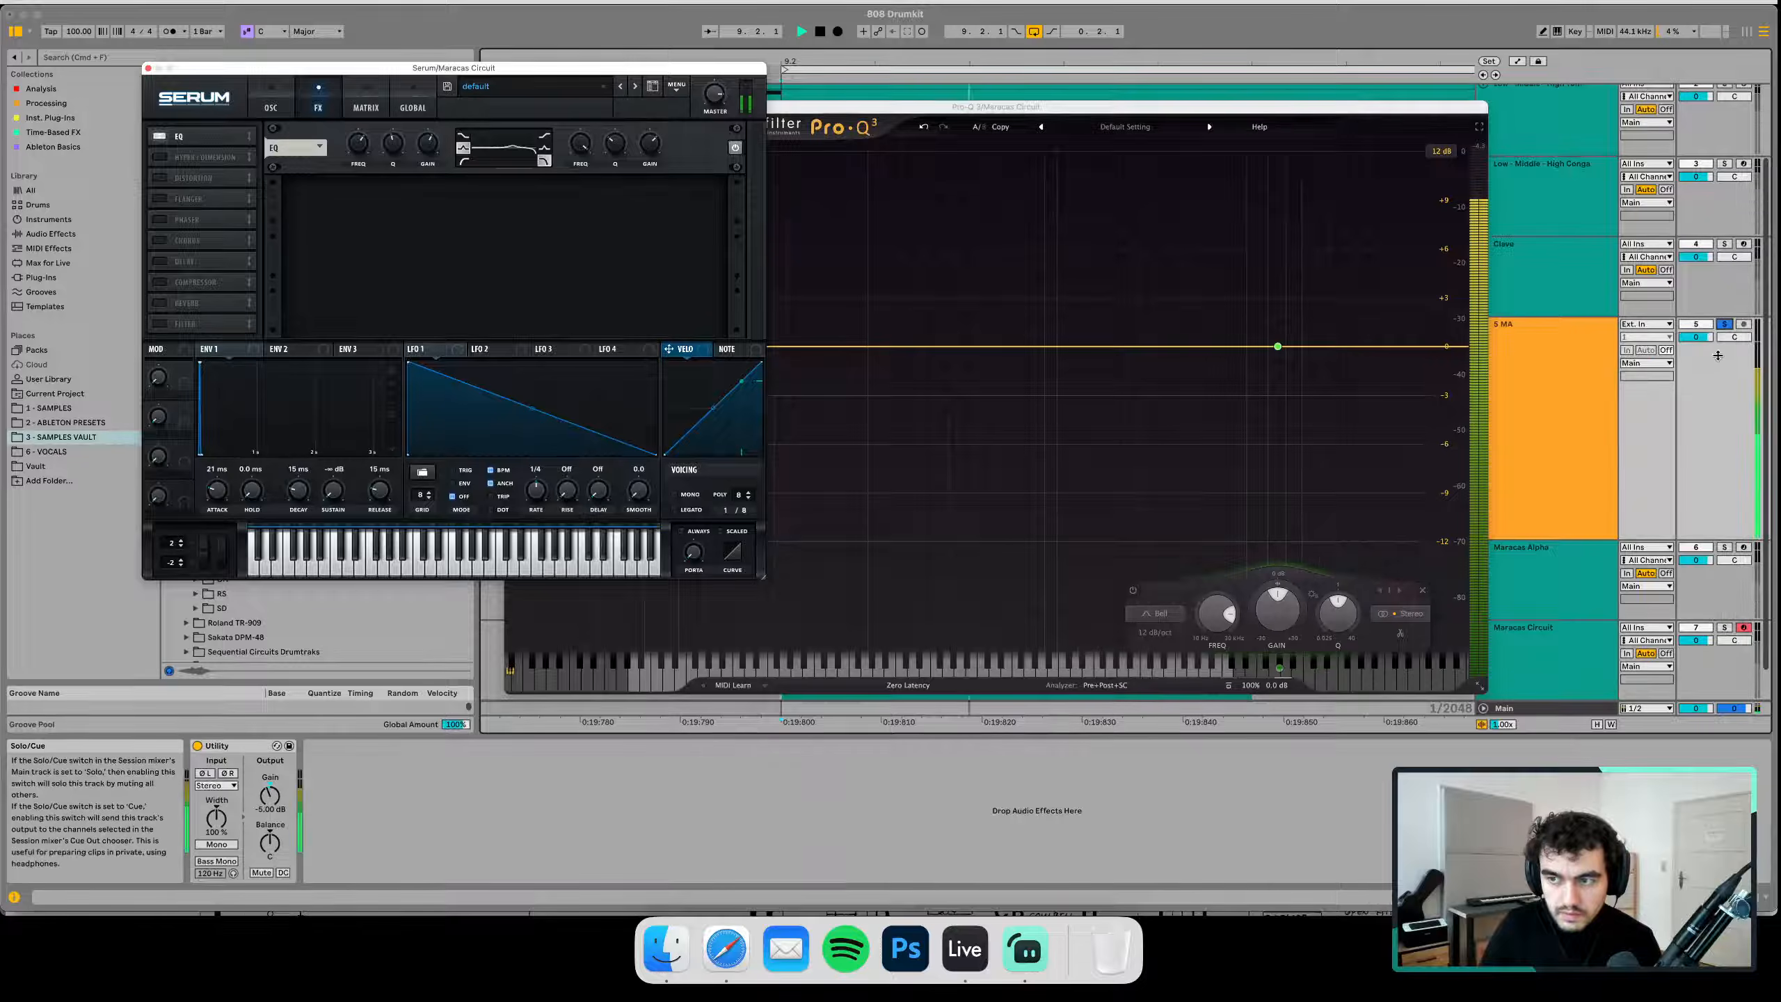
left_click(1724, 547)
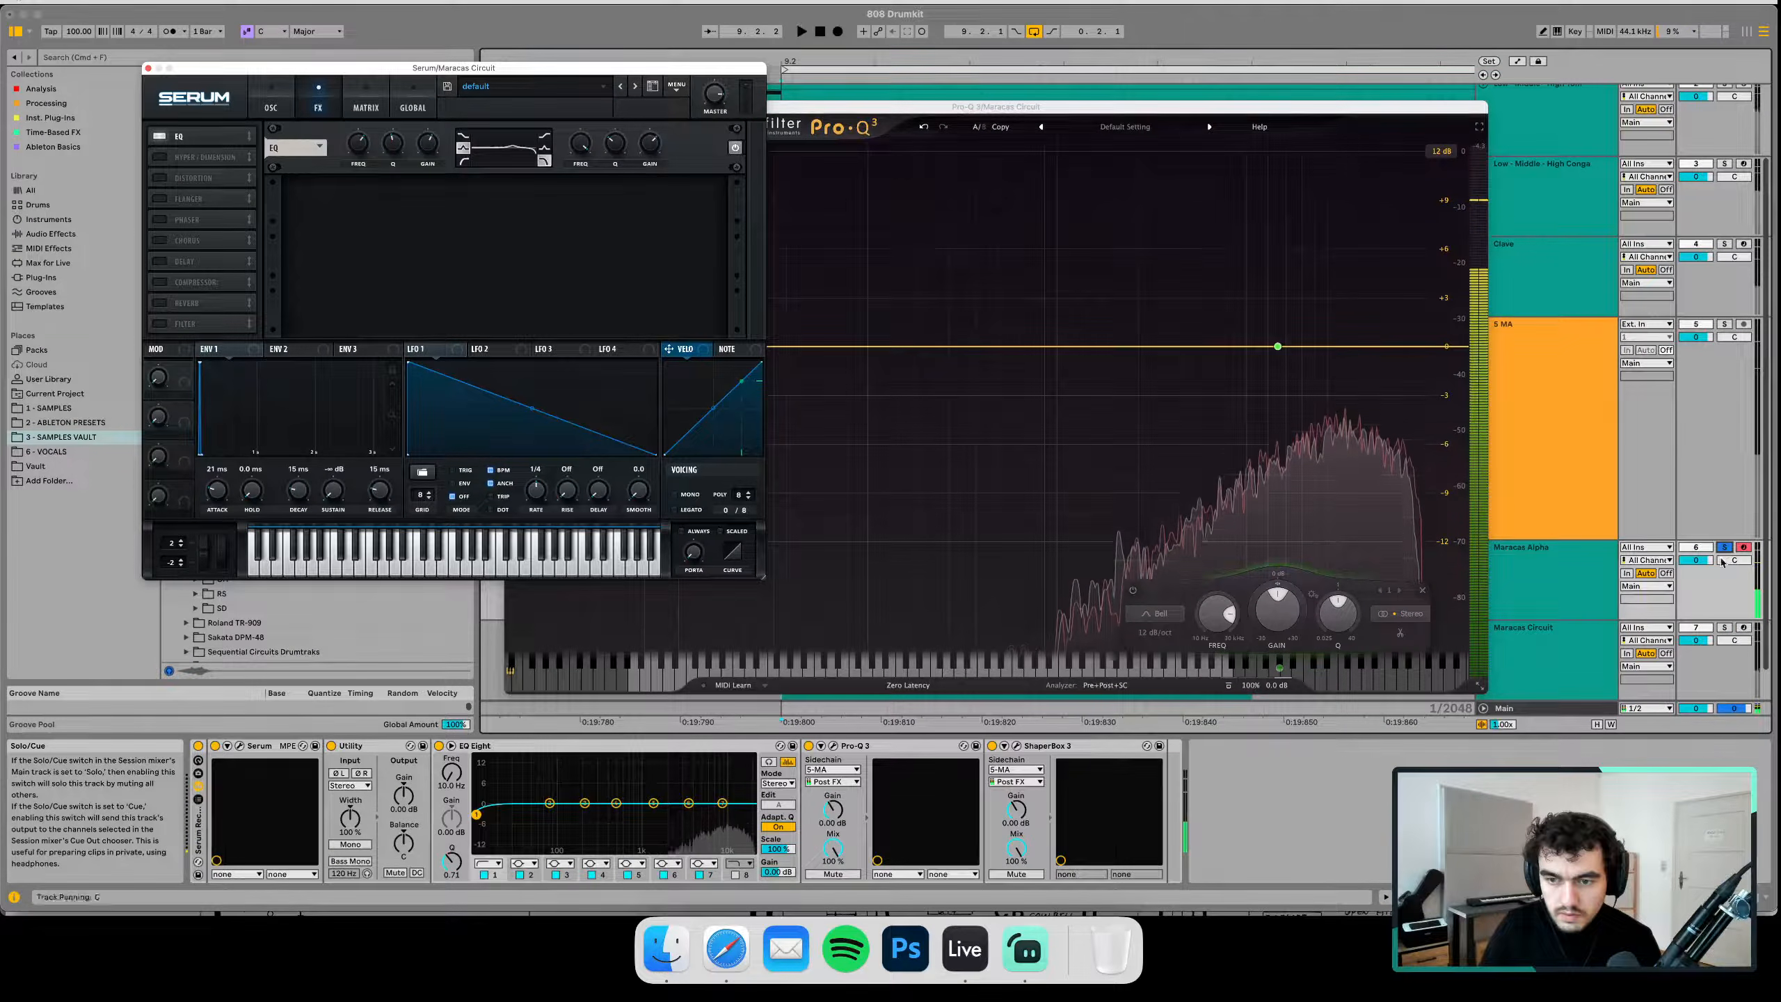
left_click(1724, 628)
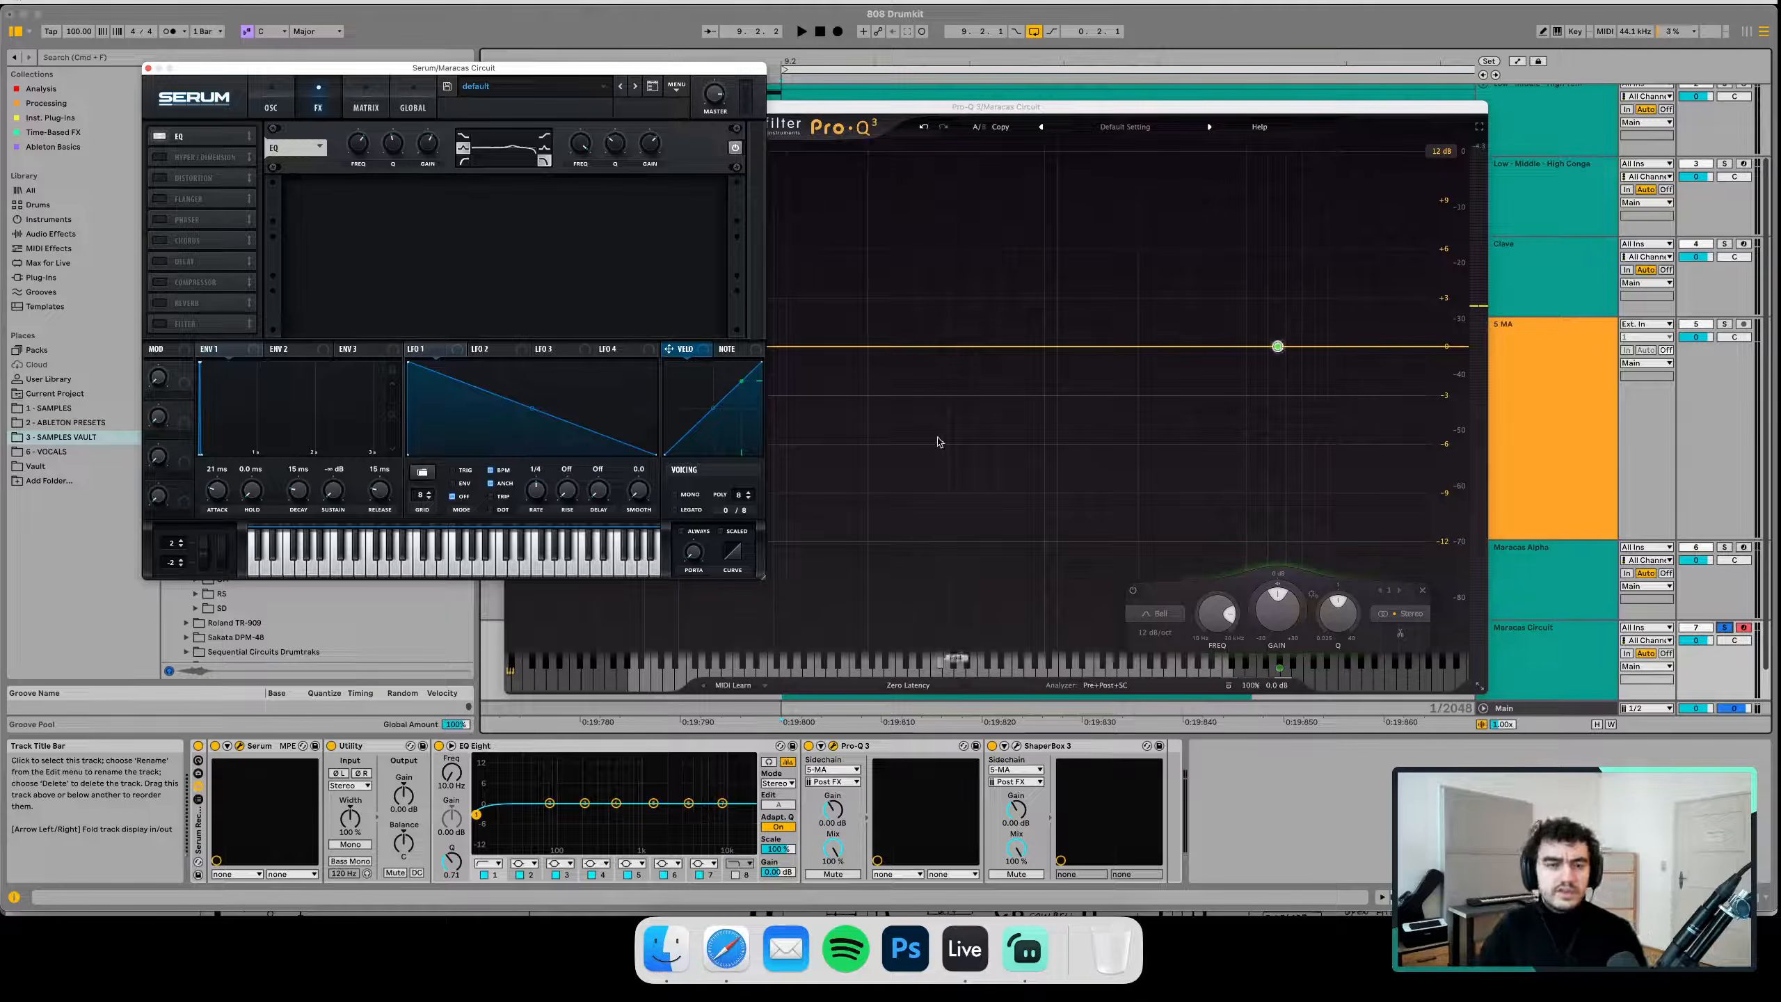
Close the Maracas Circuit plug-in windows, solo and select Maracas Alpha, and open its Serum instance
left_click(148, 67)
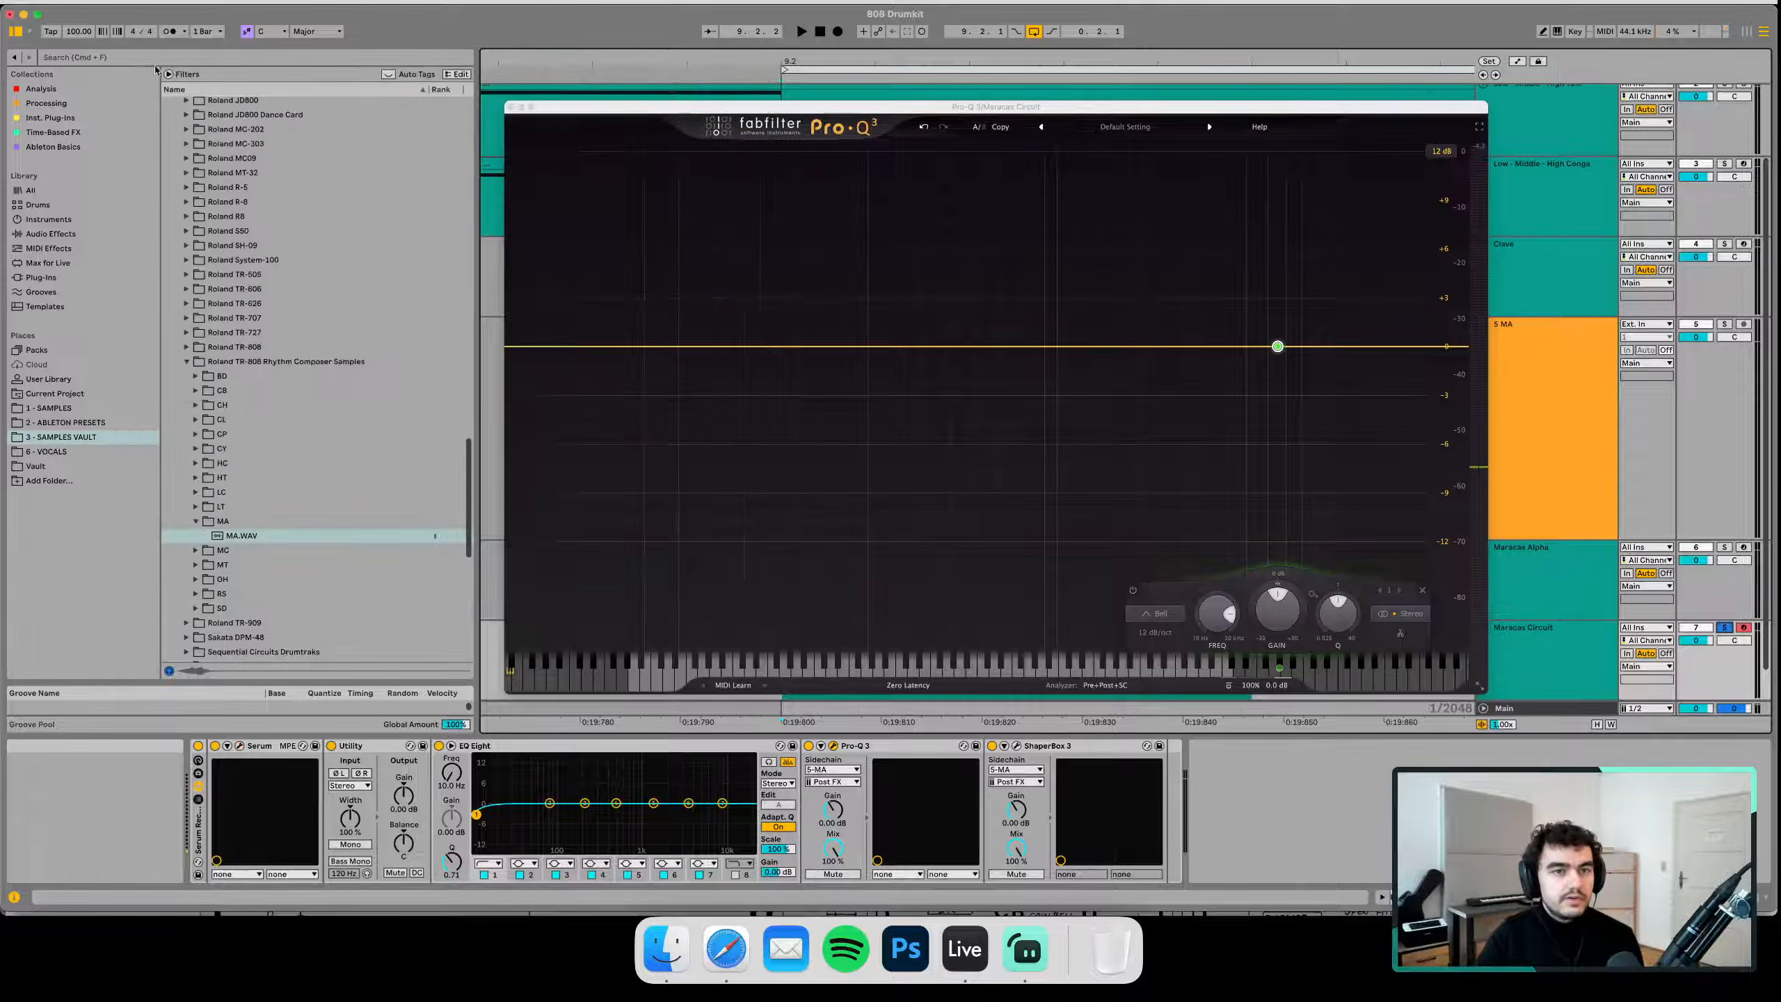
left_click(510, 106)
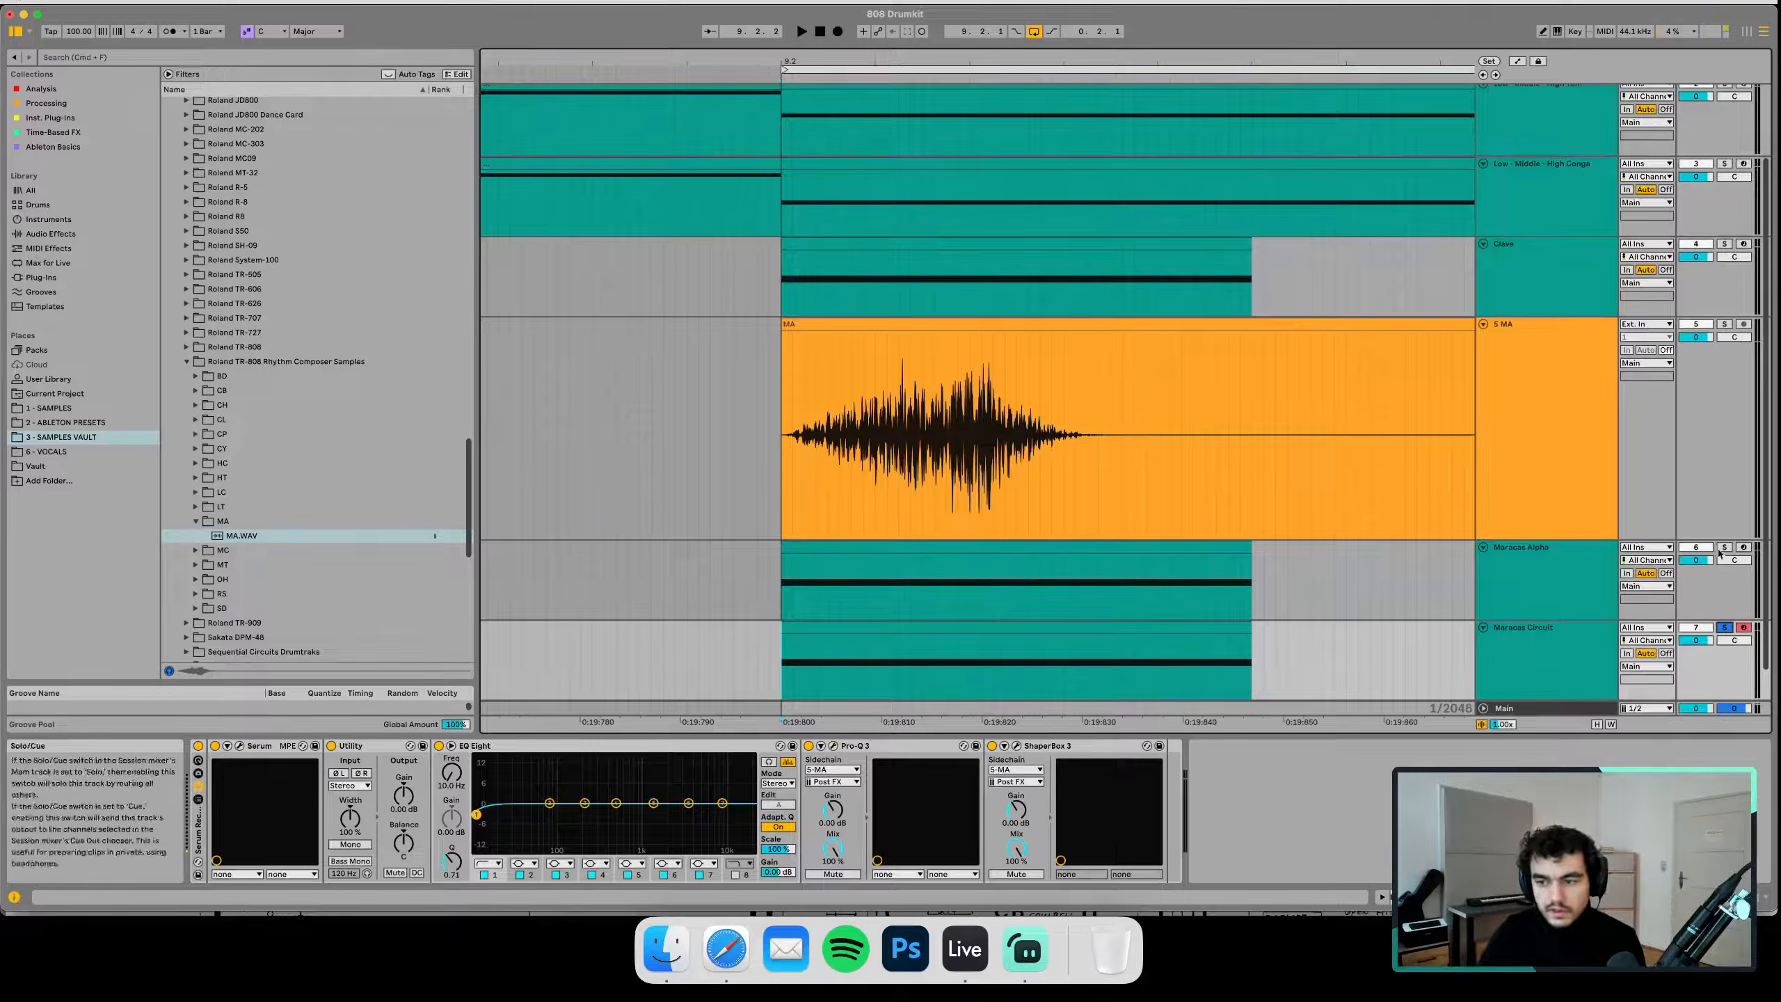
left_click(1723, 547)
left_click(1568, 594)
key("space")
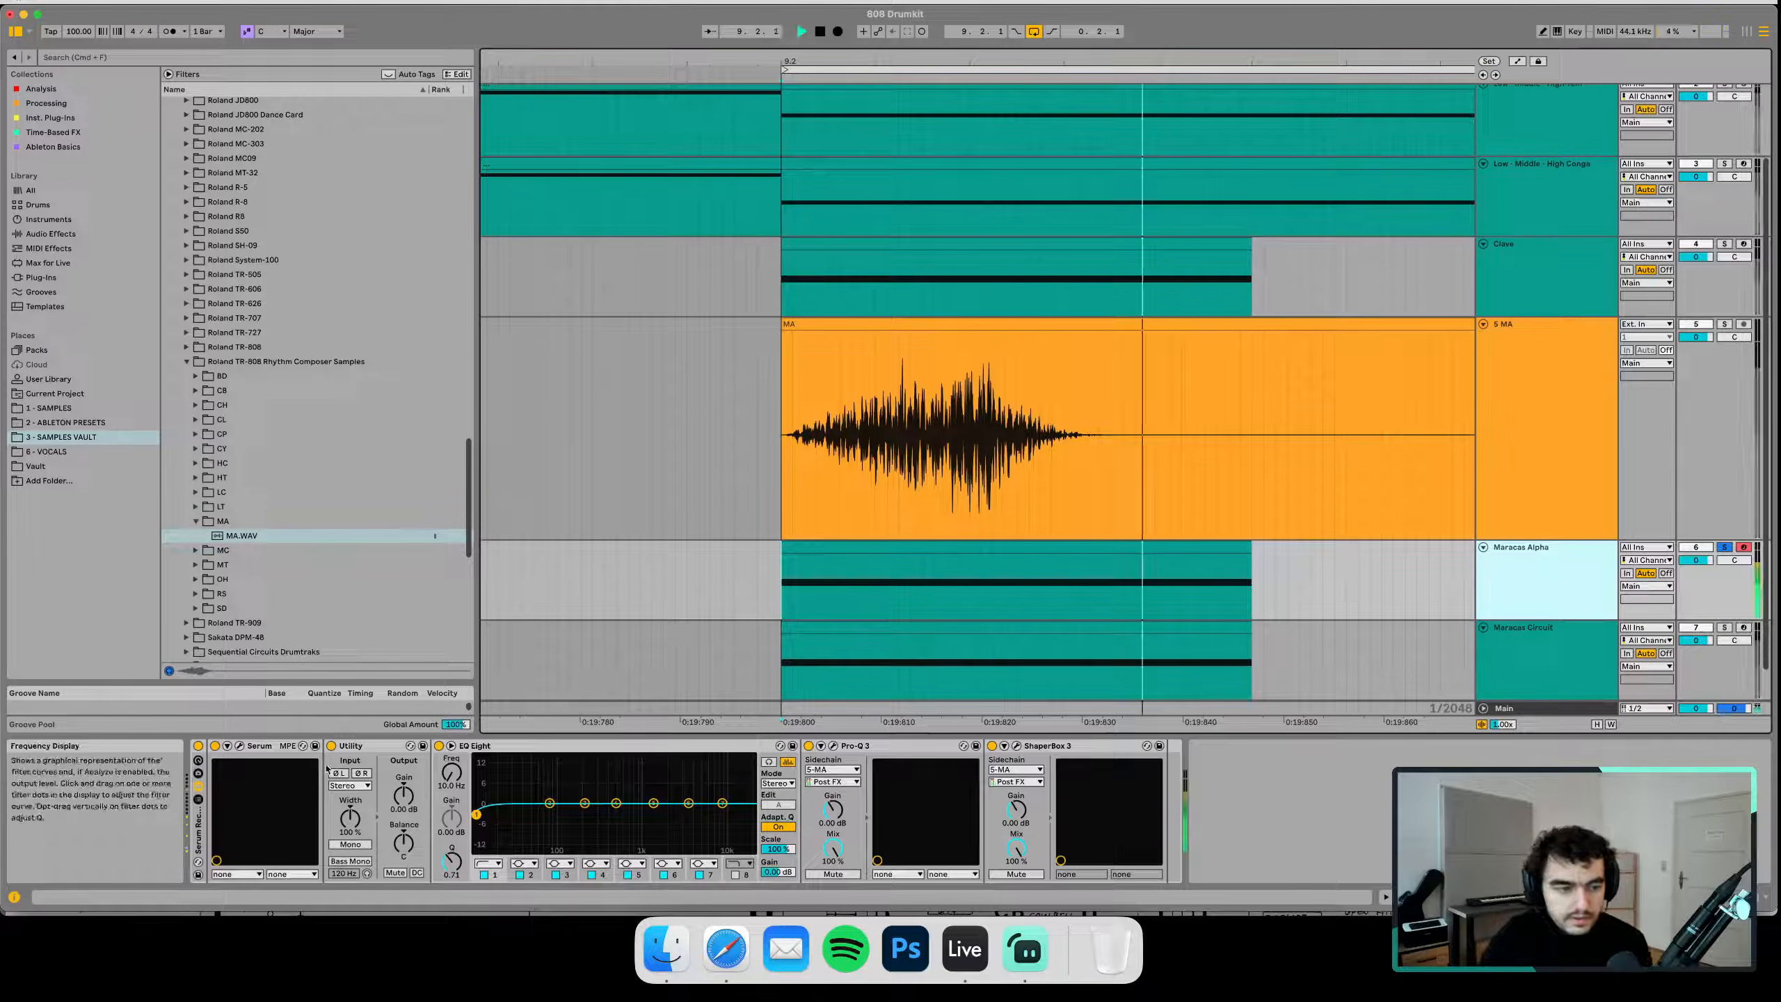
left_click(239, 745)
key("space")
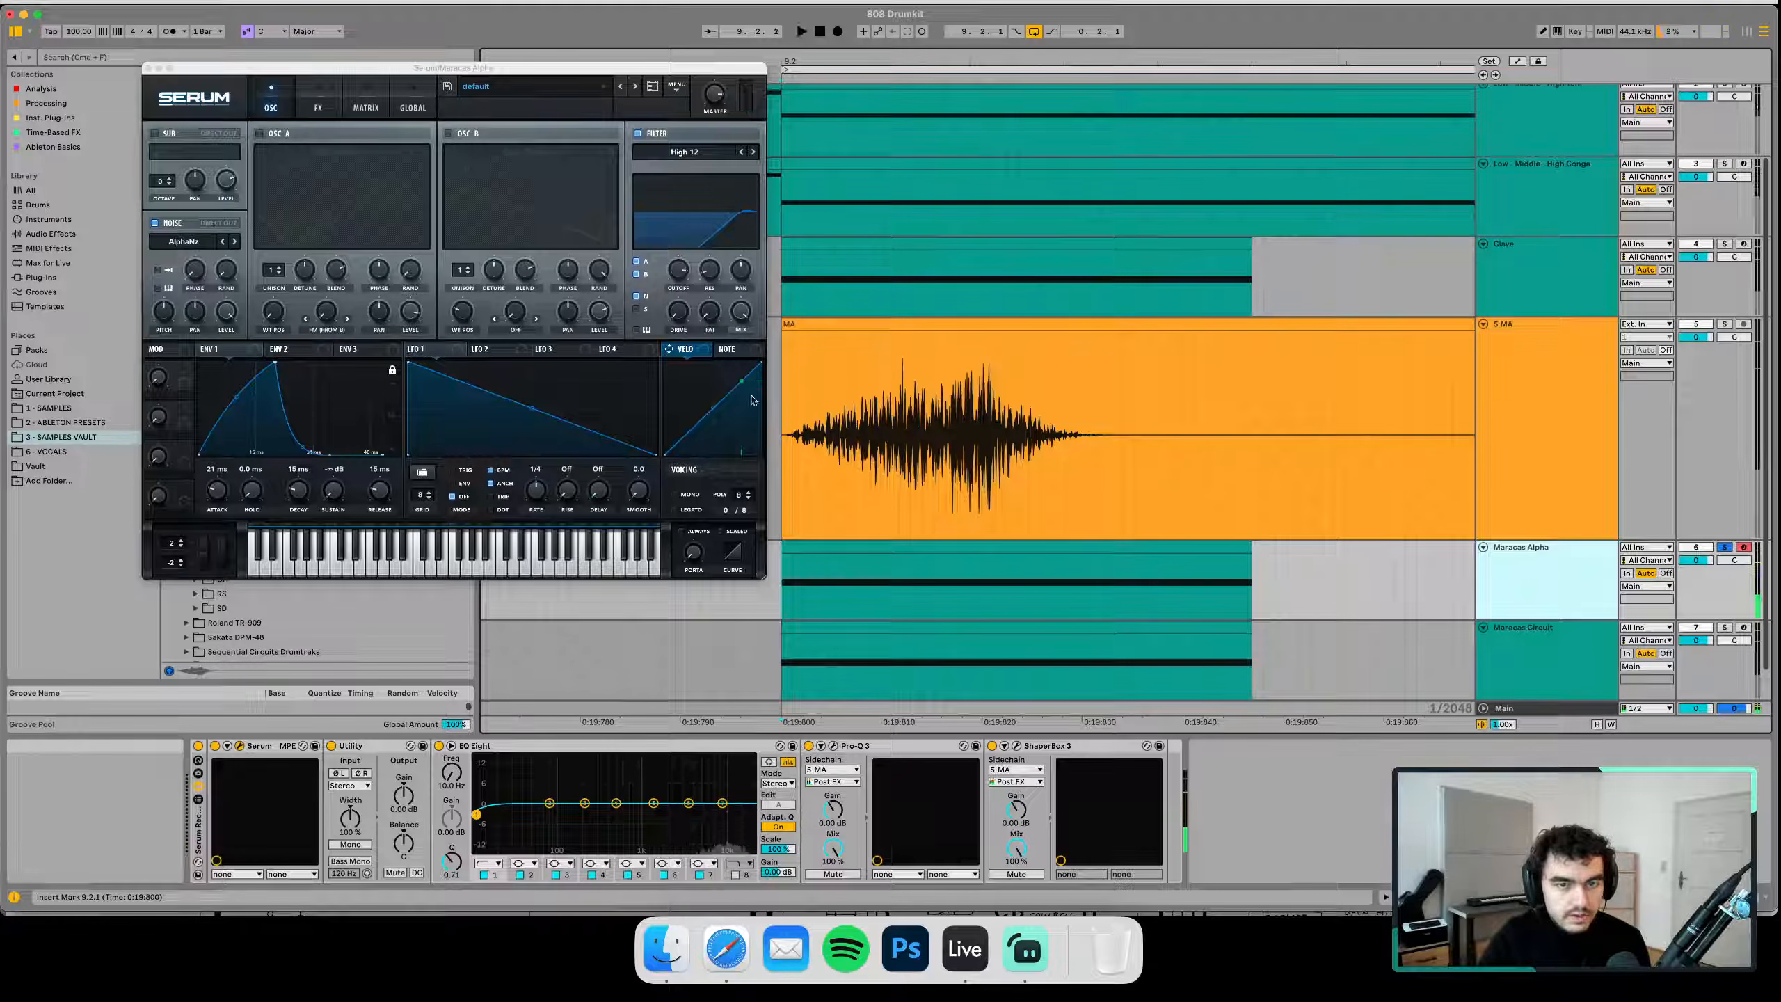
Audition the soloed MA sample against Maracas Alpha, returning the solo and track selection to Maracas Alpha
left_click(1724, 323)
key("space")
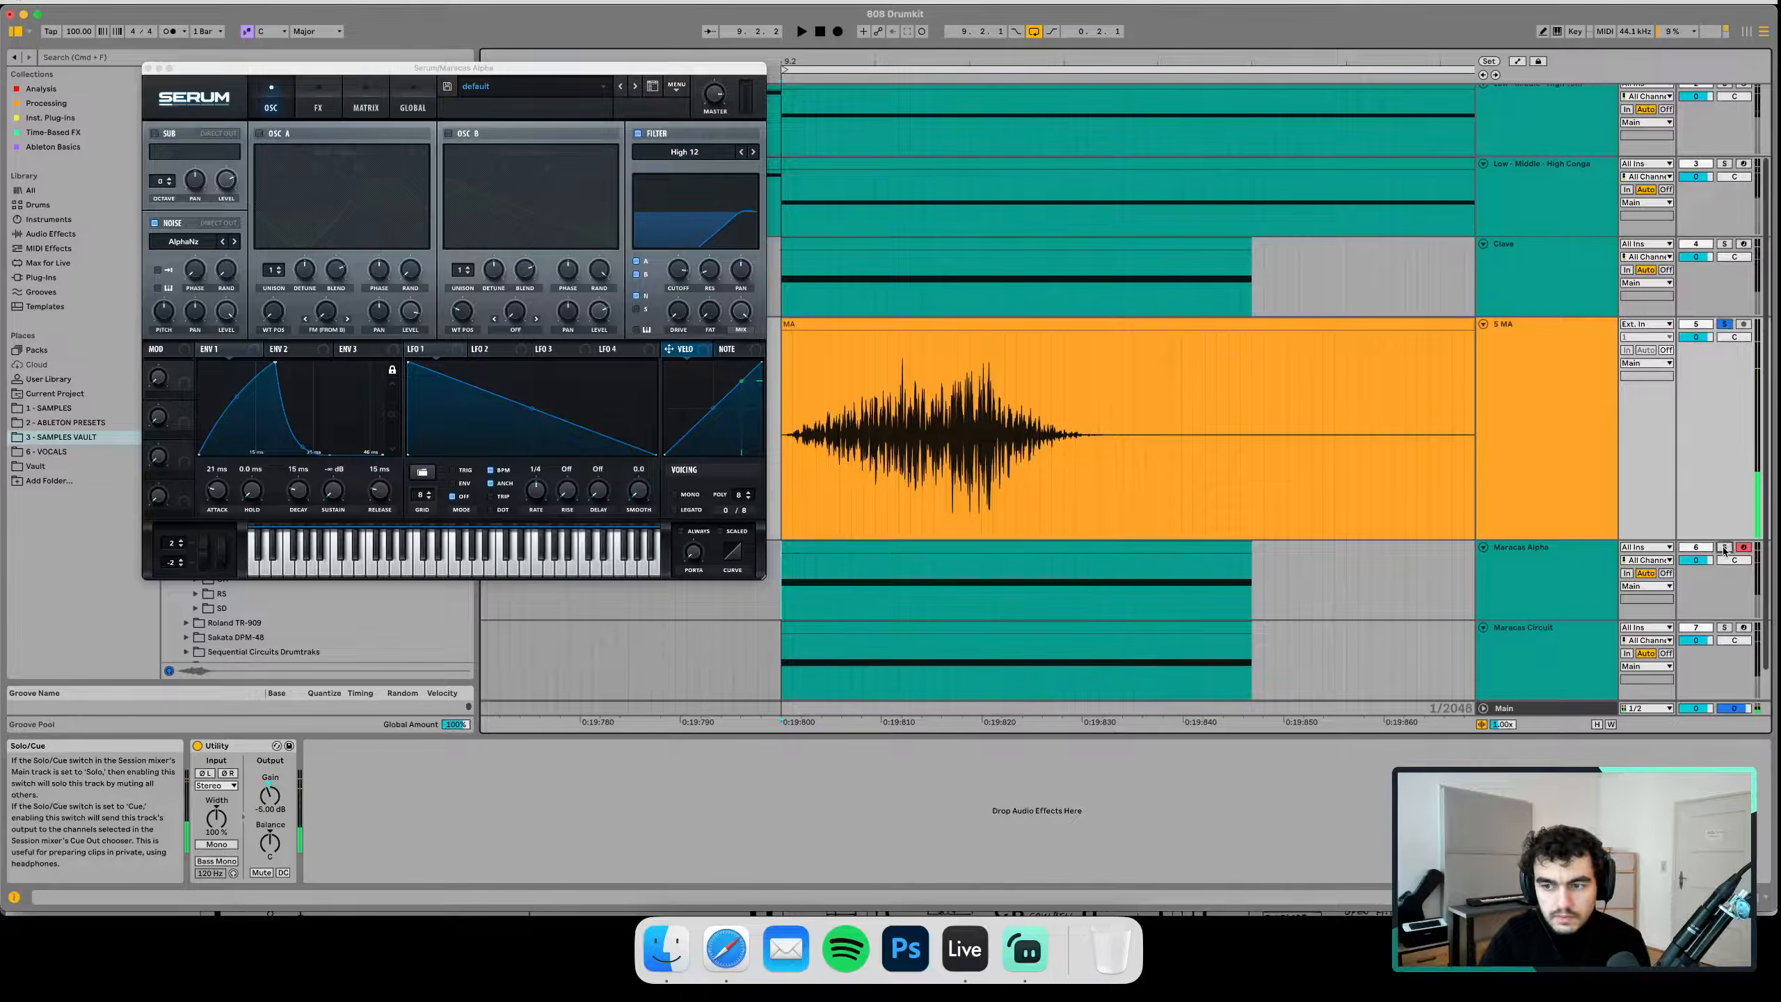
left_click(1724, 549)
key("space")
left_click(1556, 581)
left_click(1380, 582)
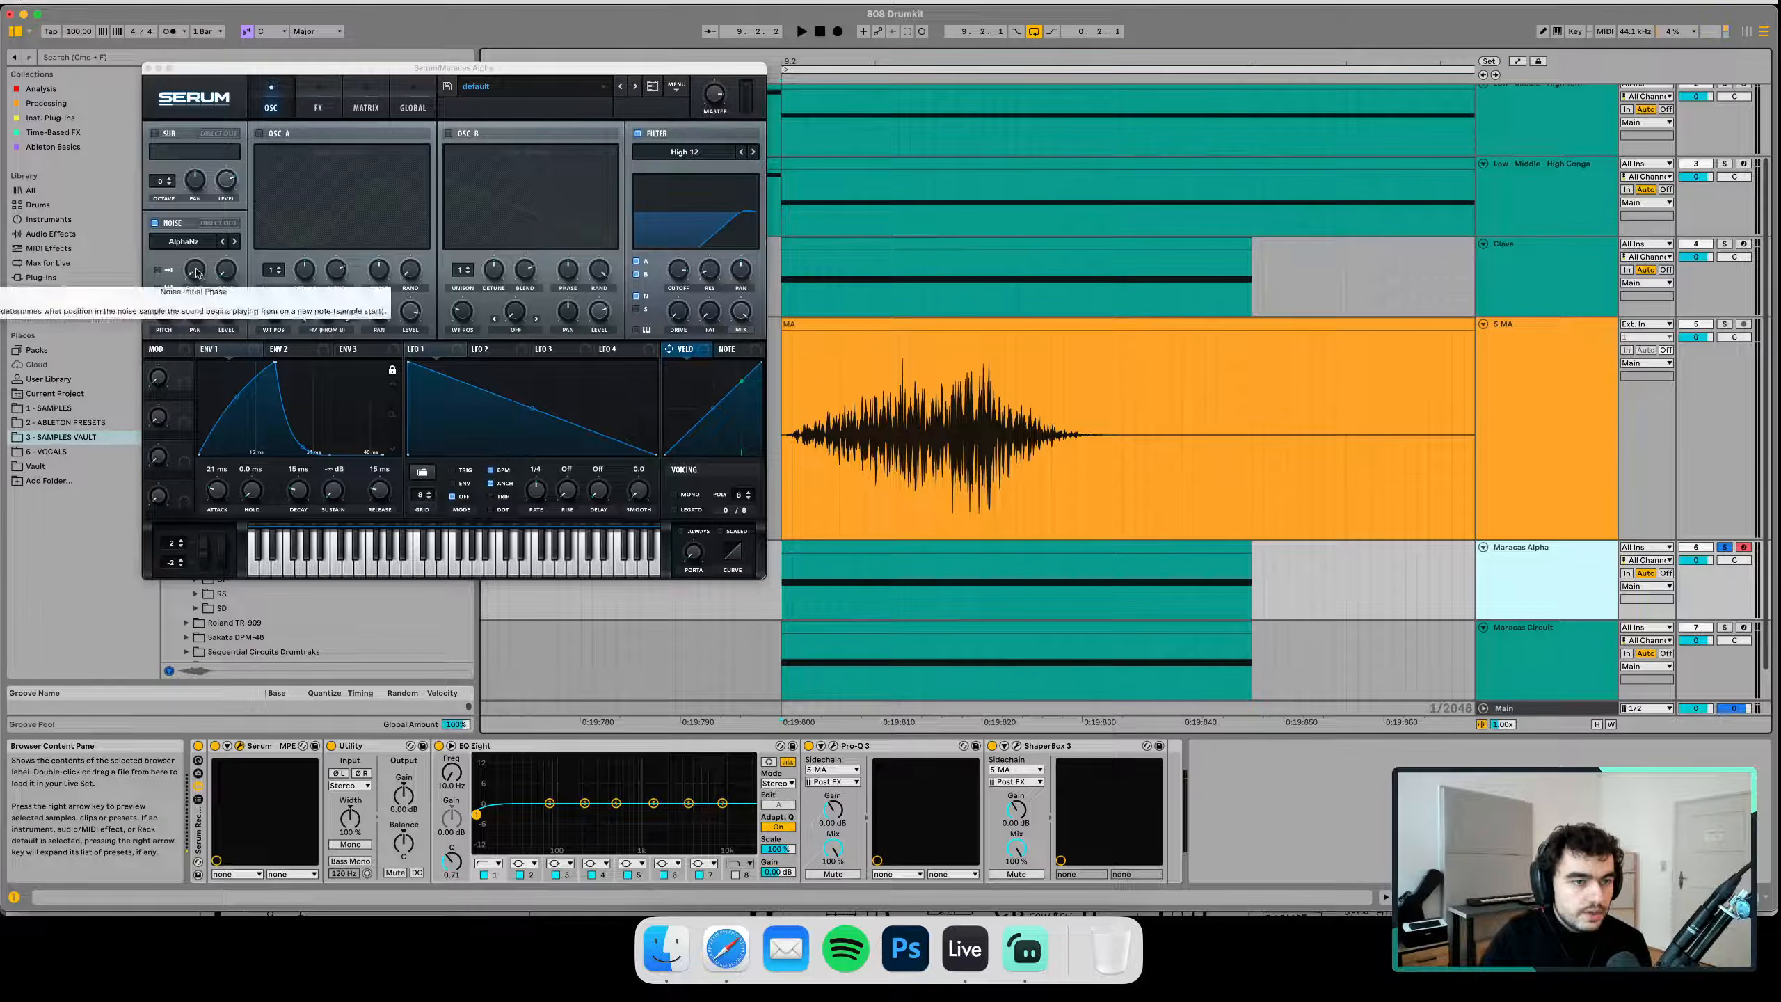
Adjust Maracas Alpha's noise phase to about 22% with Pro-Q 3 open, comparing its spectrum with the soloed MA sample
left_click_drag(197, 274, 207, 186)
left_click(832, 746)
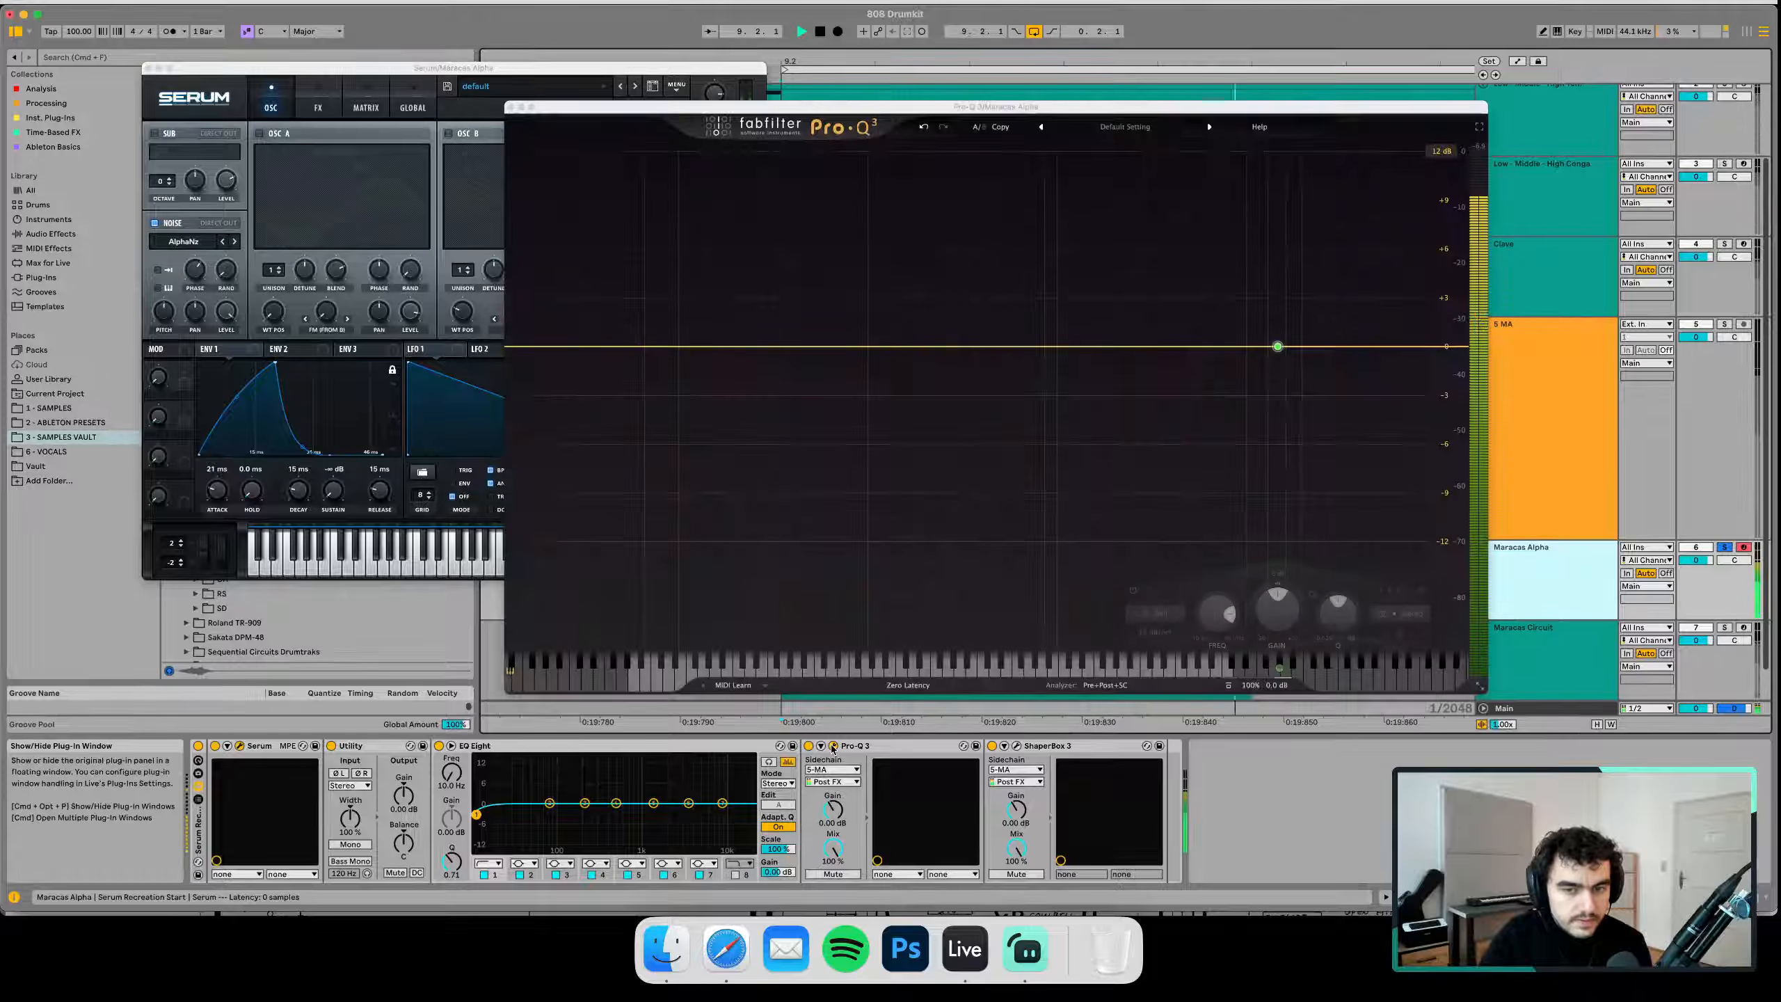
left_click_drag(193, 266, 195, 295)
key("space")
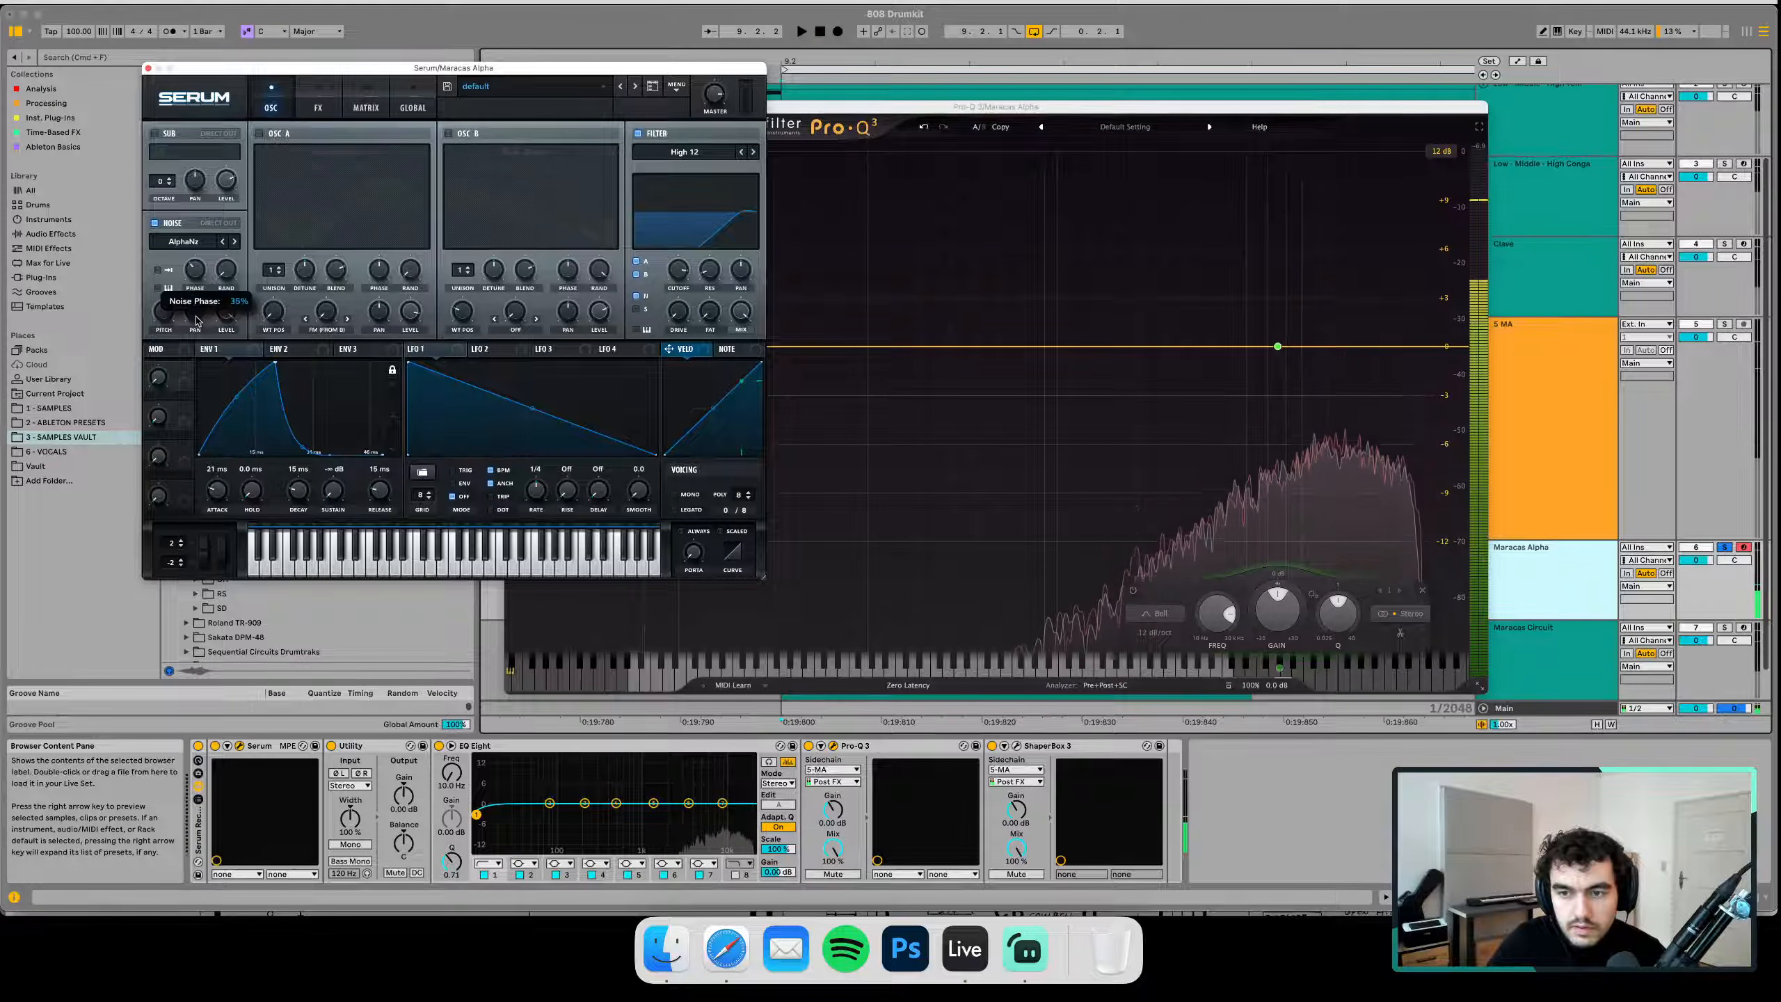
left_click_drag(209, 413, 217, 359)
key("space")
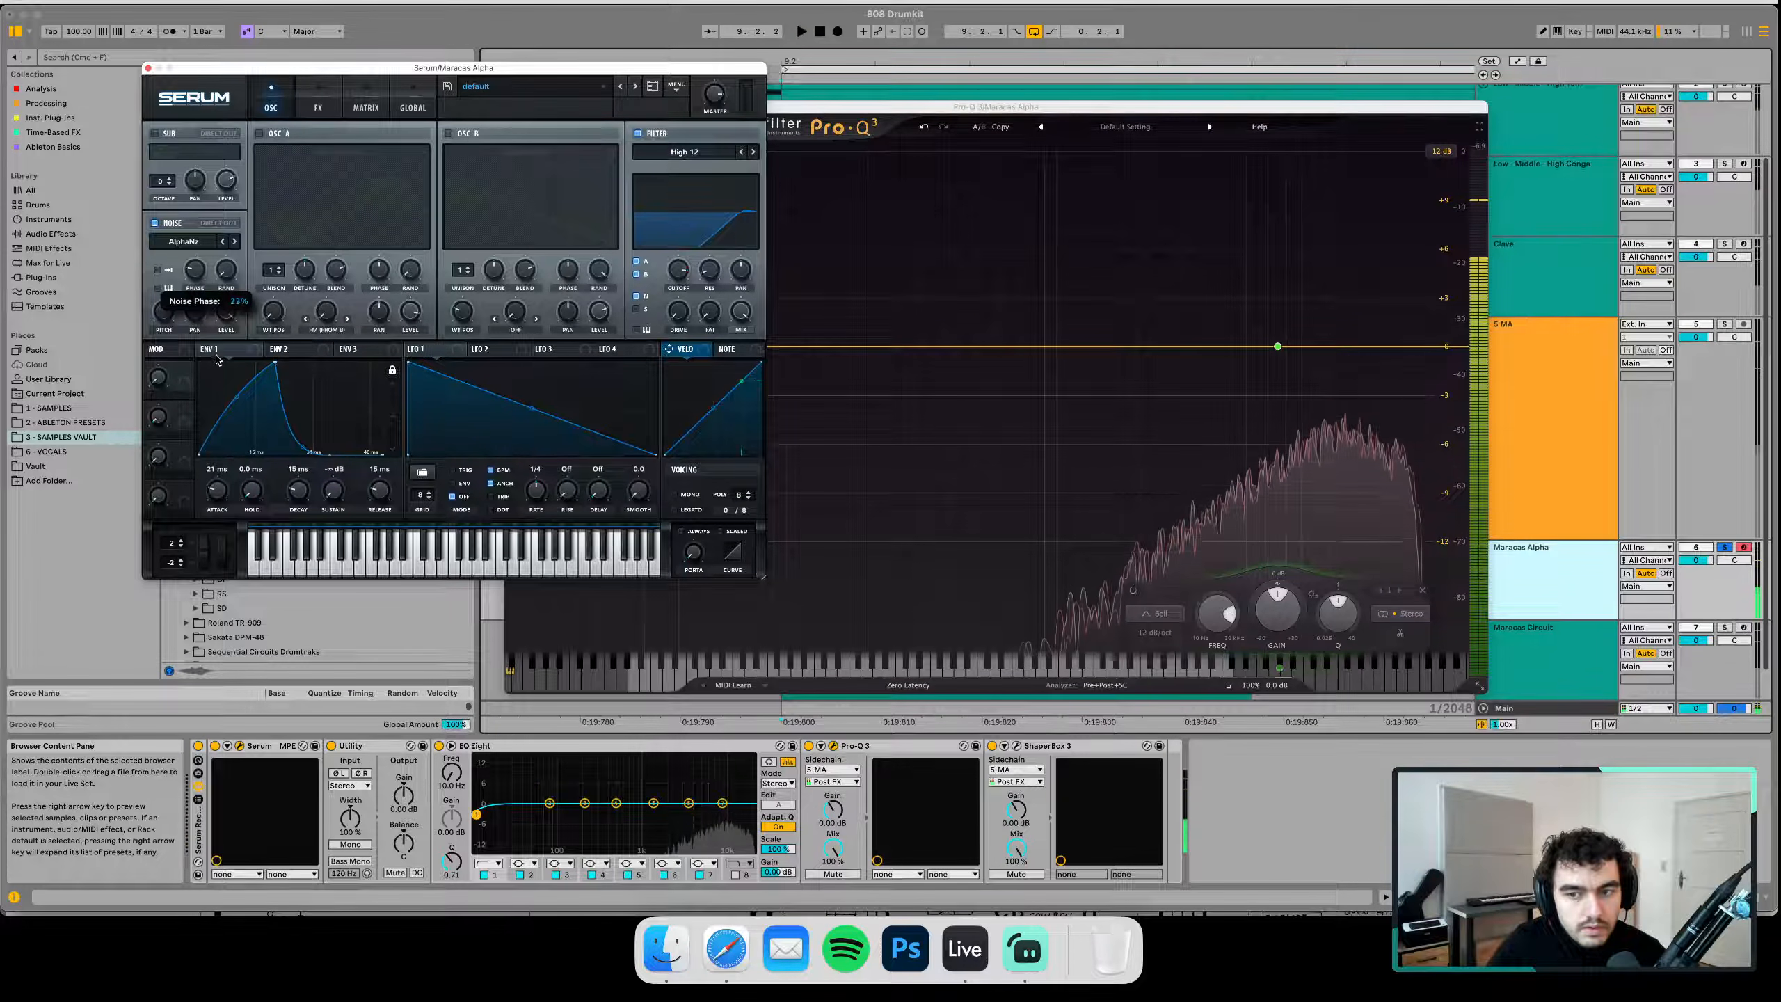
left_click(1724, 325)
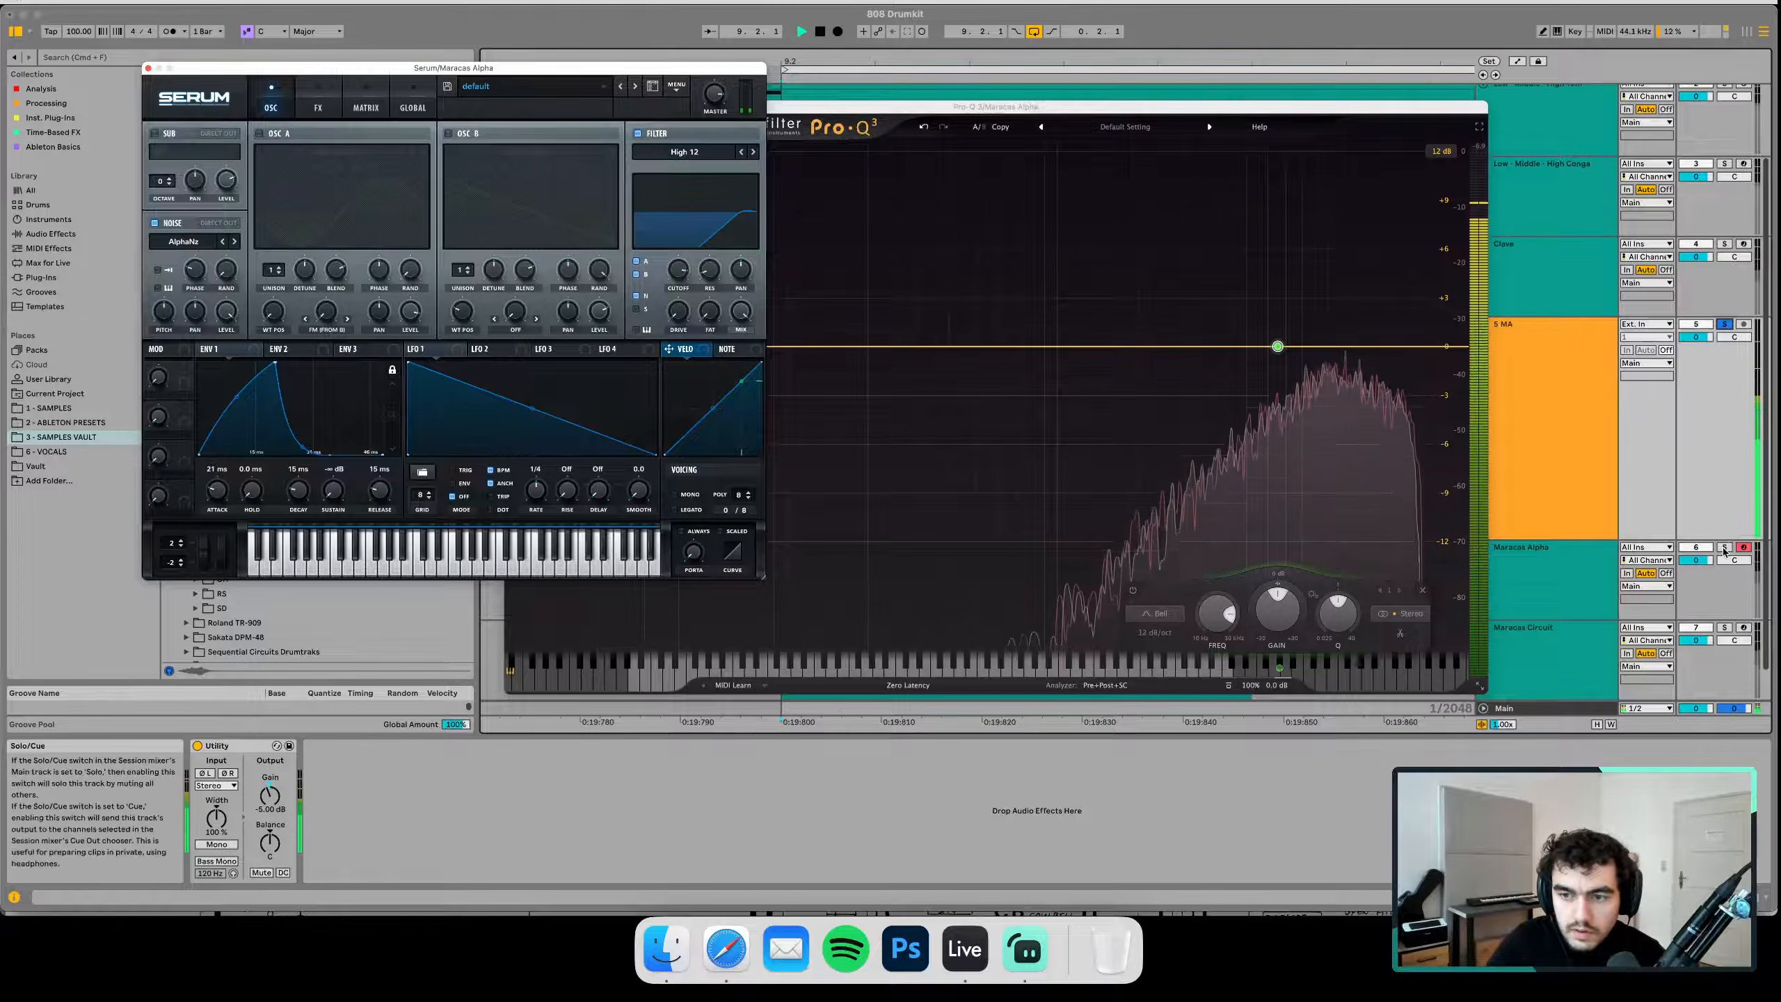
left_click(1724, 548)
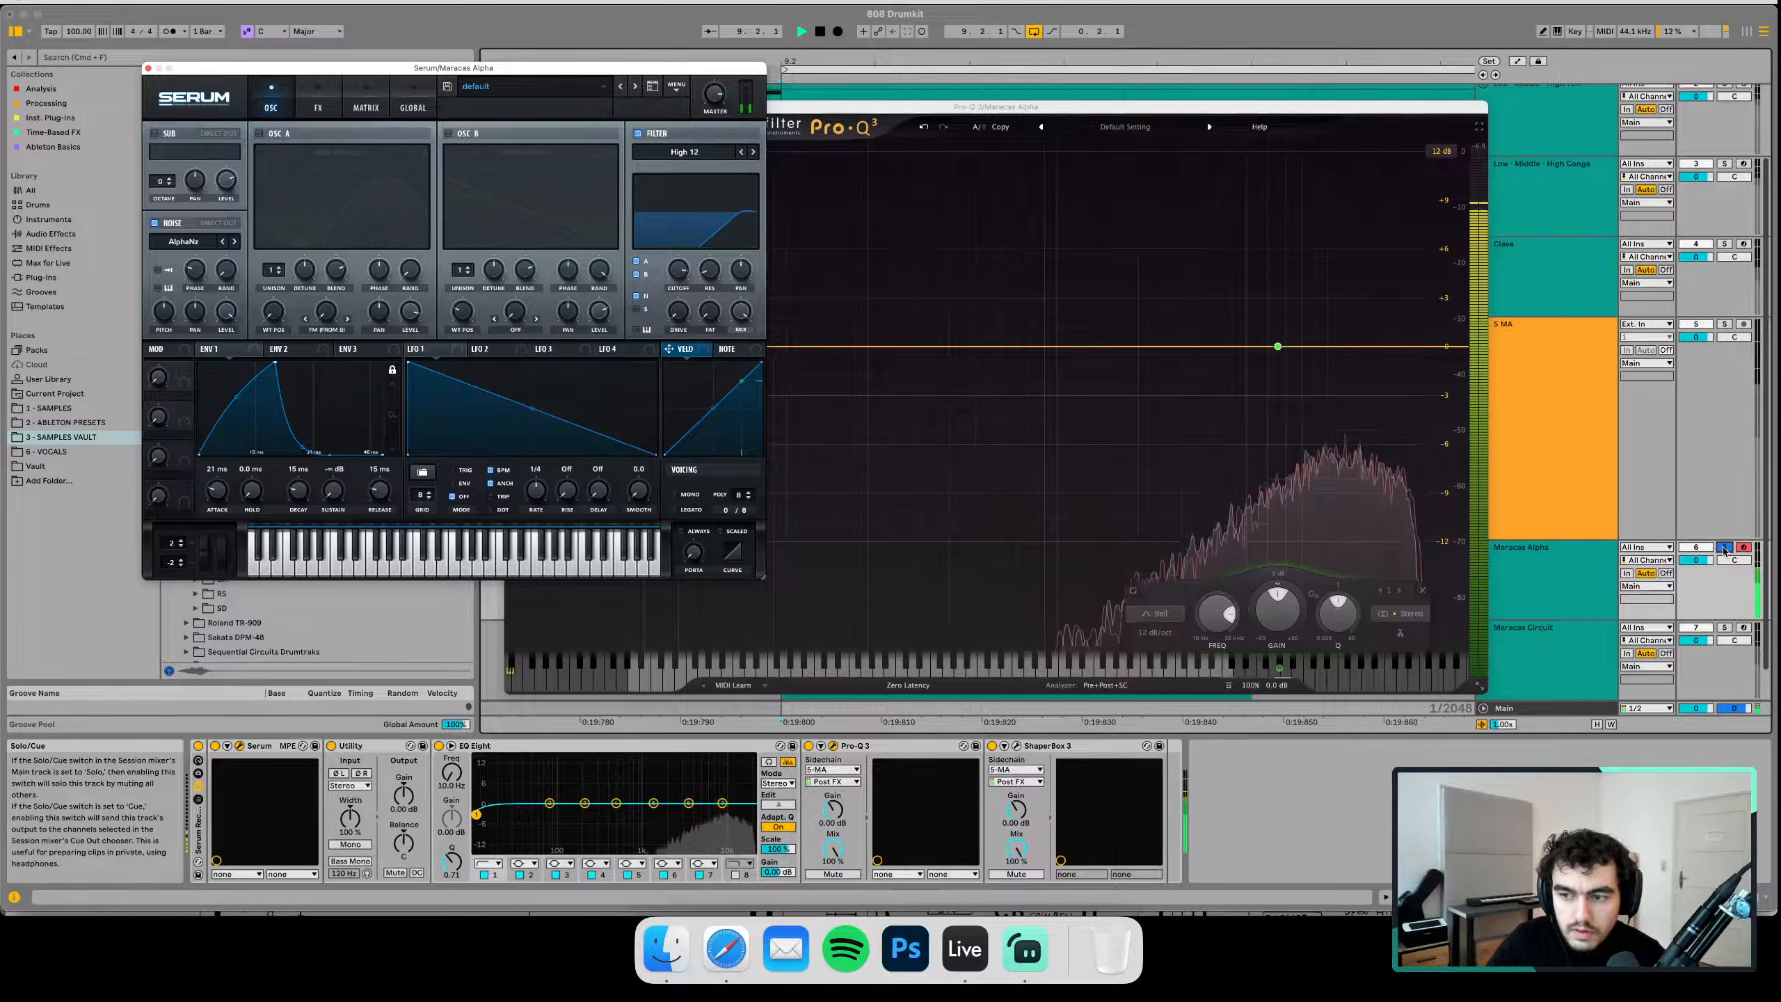
Readjust Maracas Alpha's noise phase during playback, and close its Serum and Pro-Q 3 windows
left_click_drag(195, 270, 186, 336)
key("space")
key("space")
key("space")
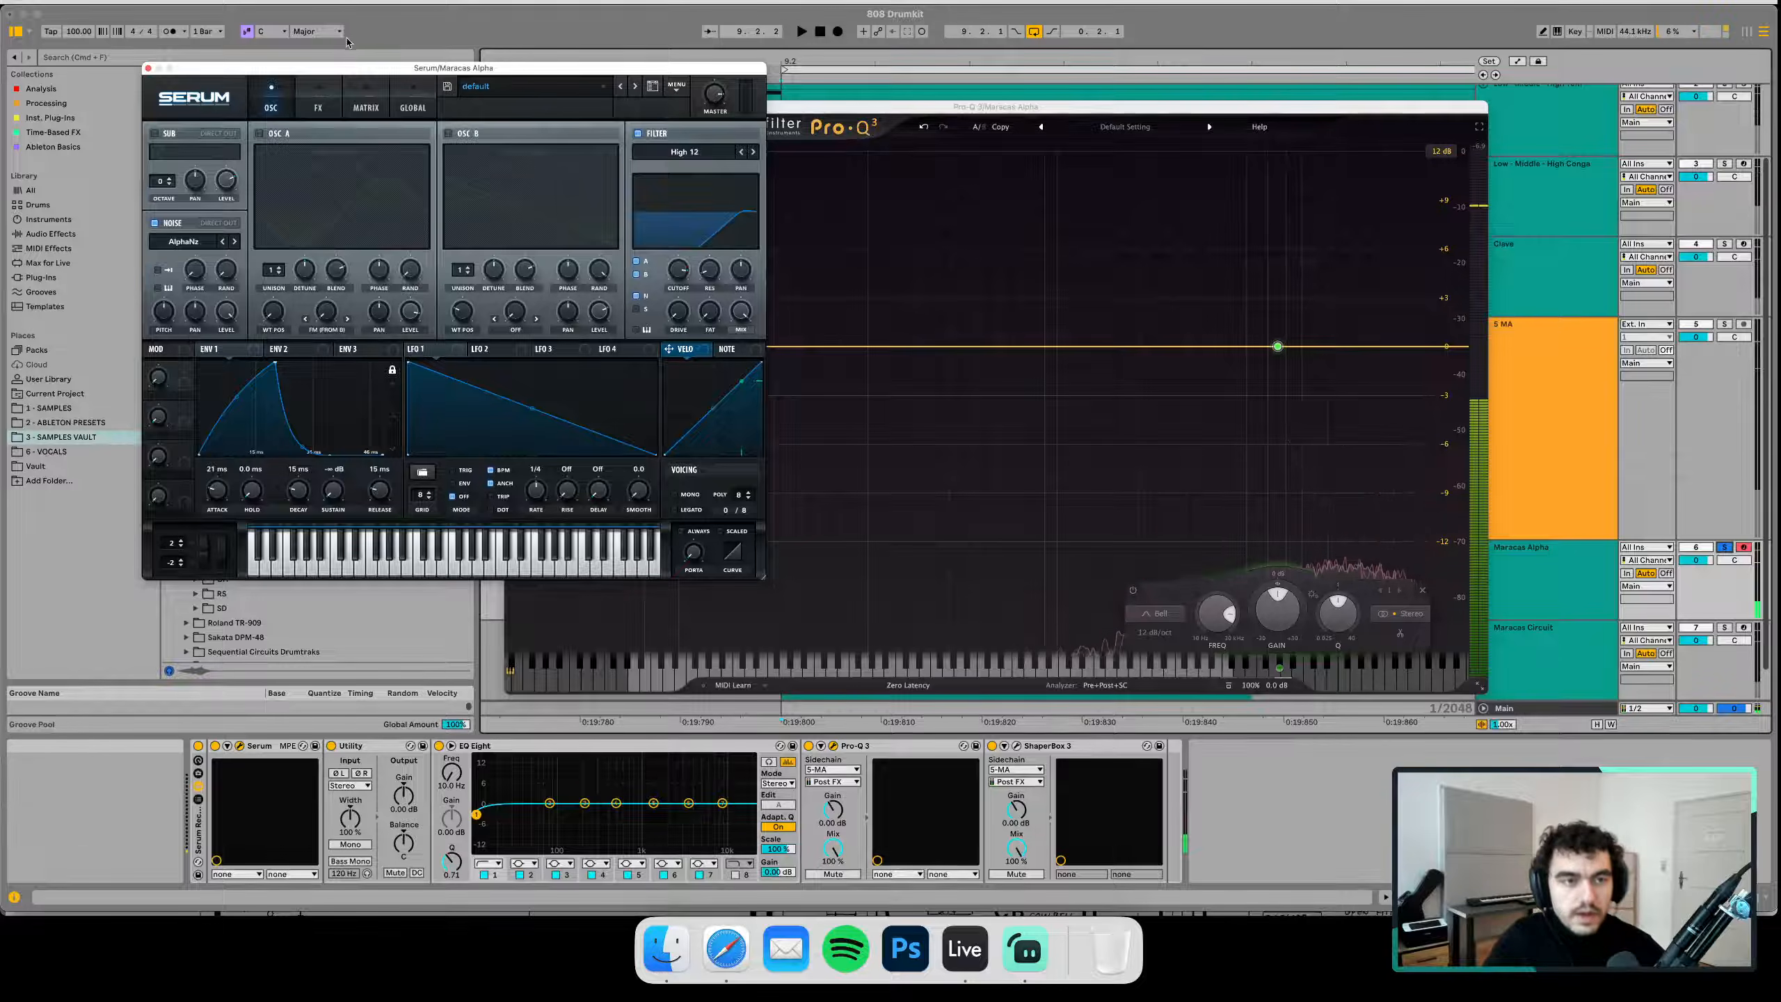
left_click(148, 68)
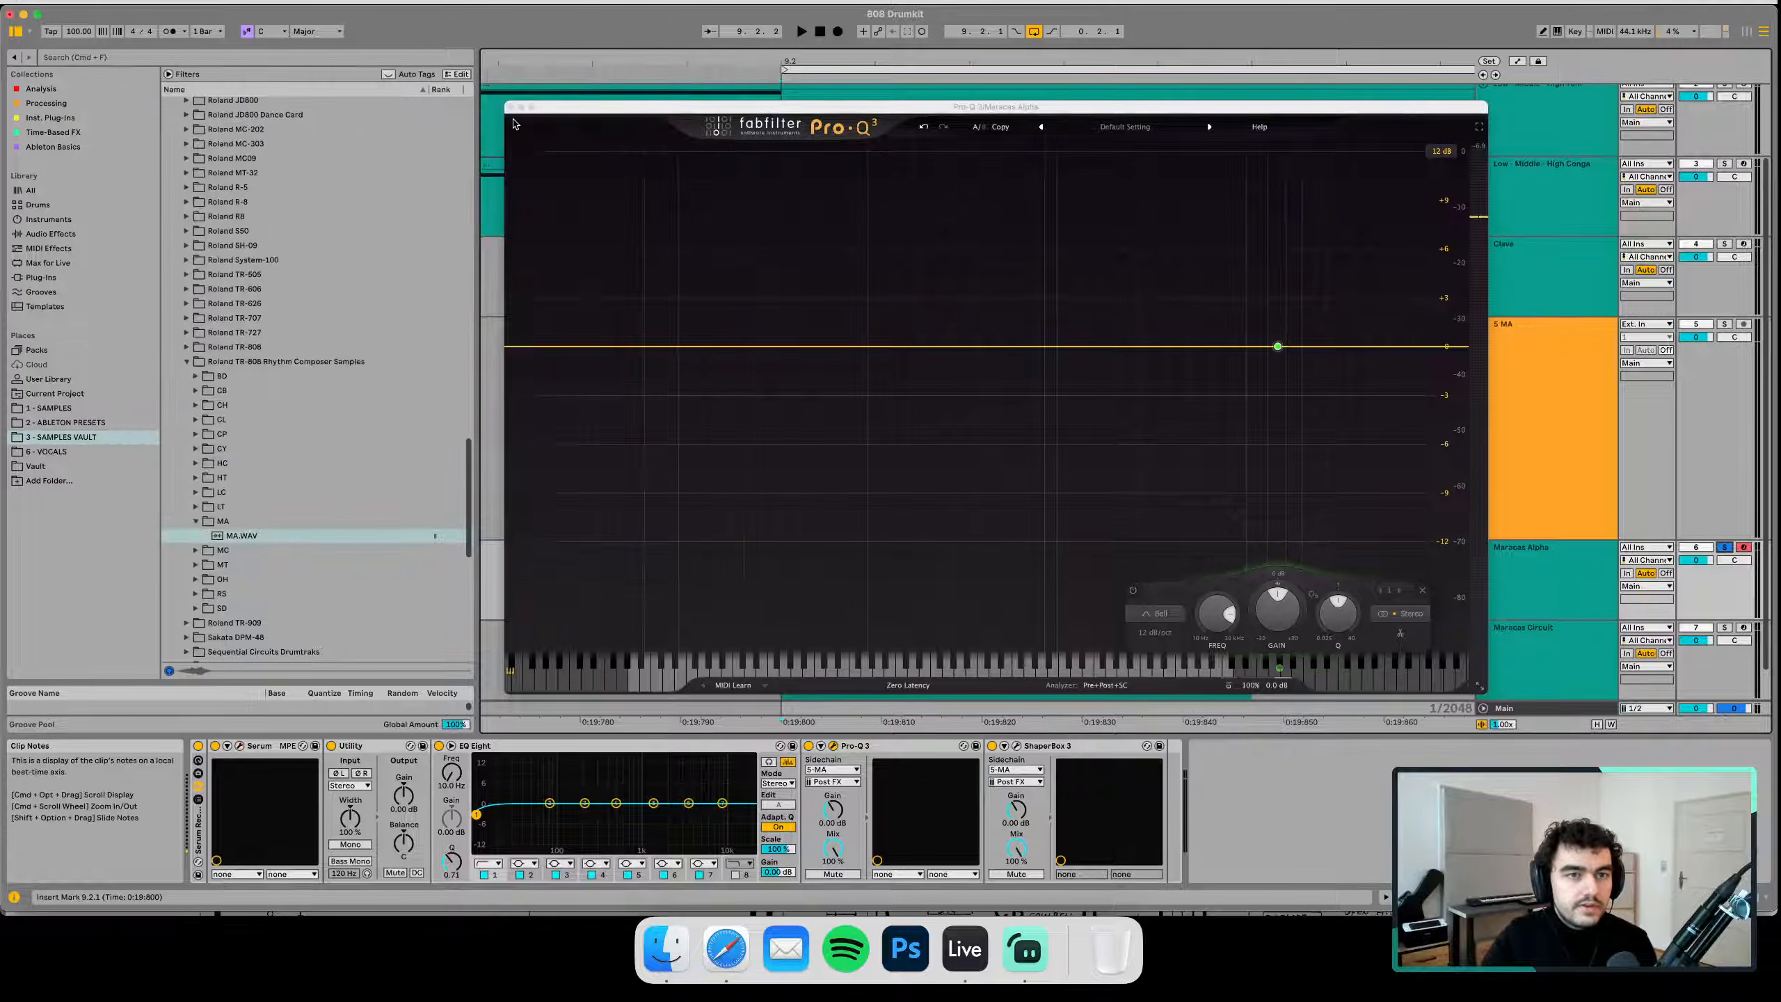
left_click(512, 109)
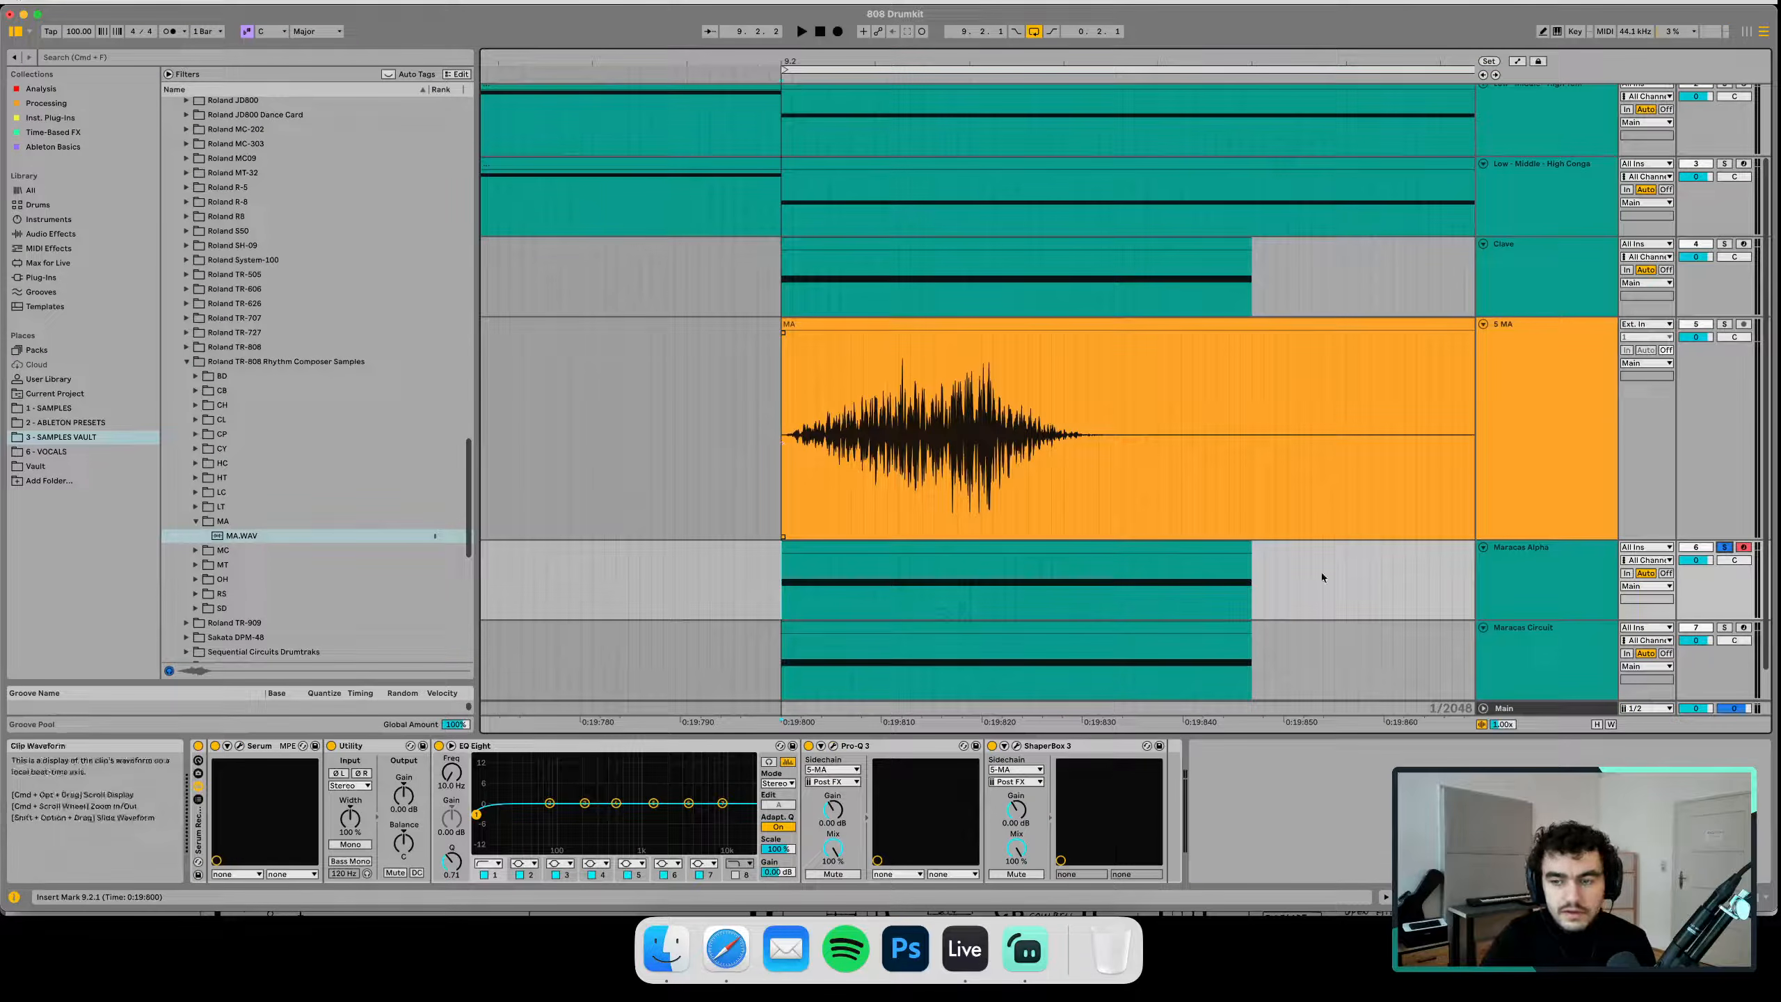
Audition Maracas Circuit against Maracas Alpha, alternating the solo between the two tracks and ending on Maracas Circuit
left_click(1551, 602)
left_click(1724, 627)
key("space")
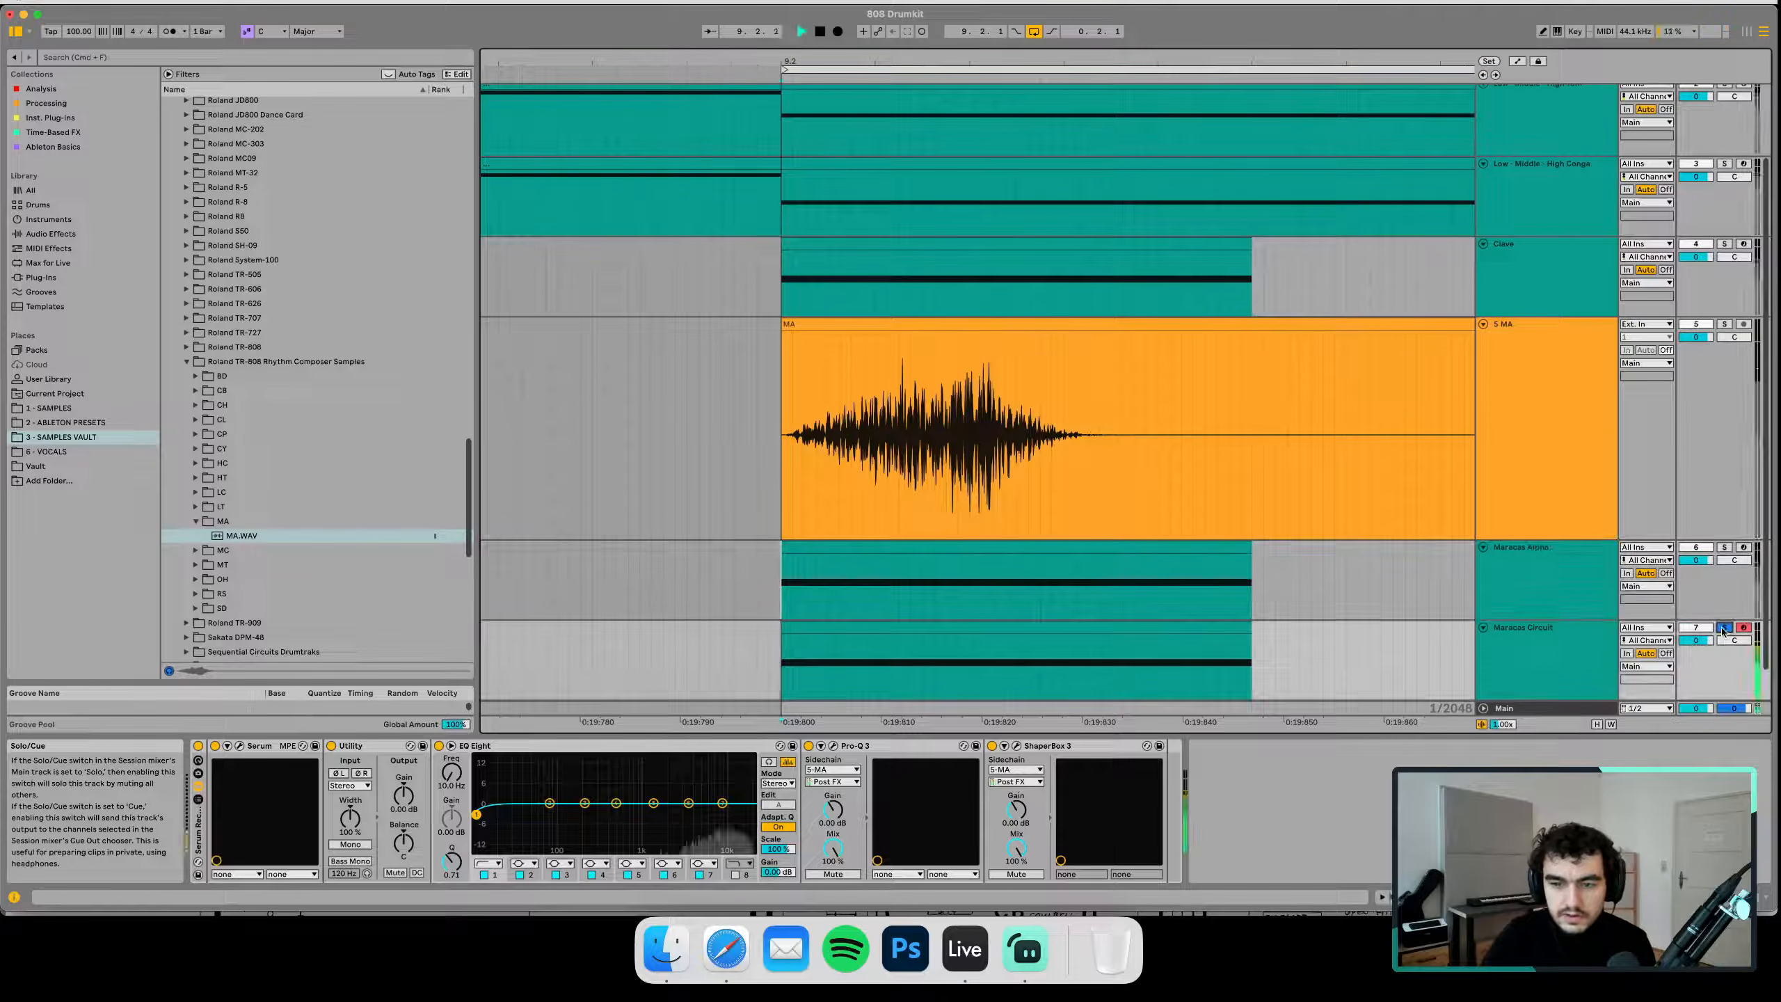
left_click(1724, 546)
key("space")
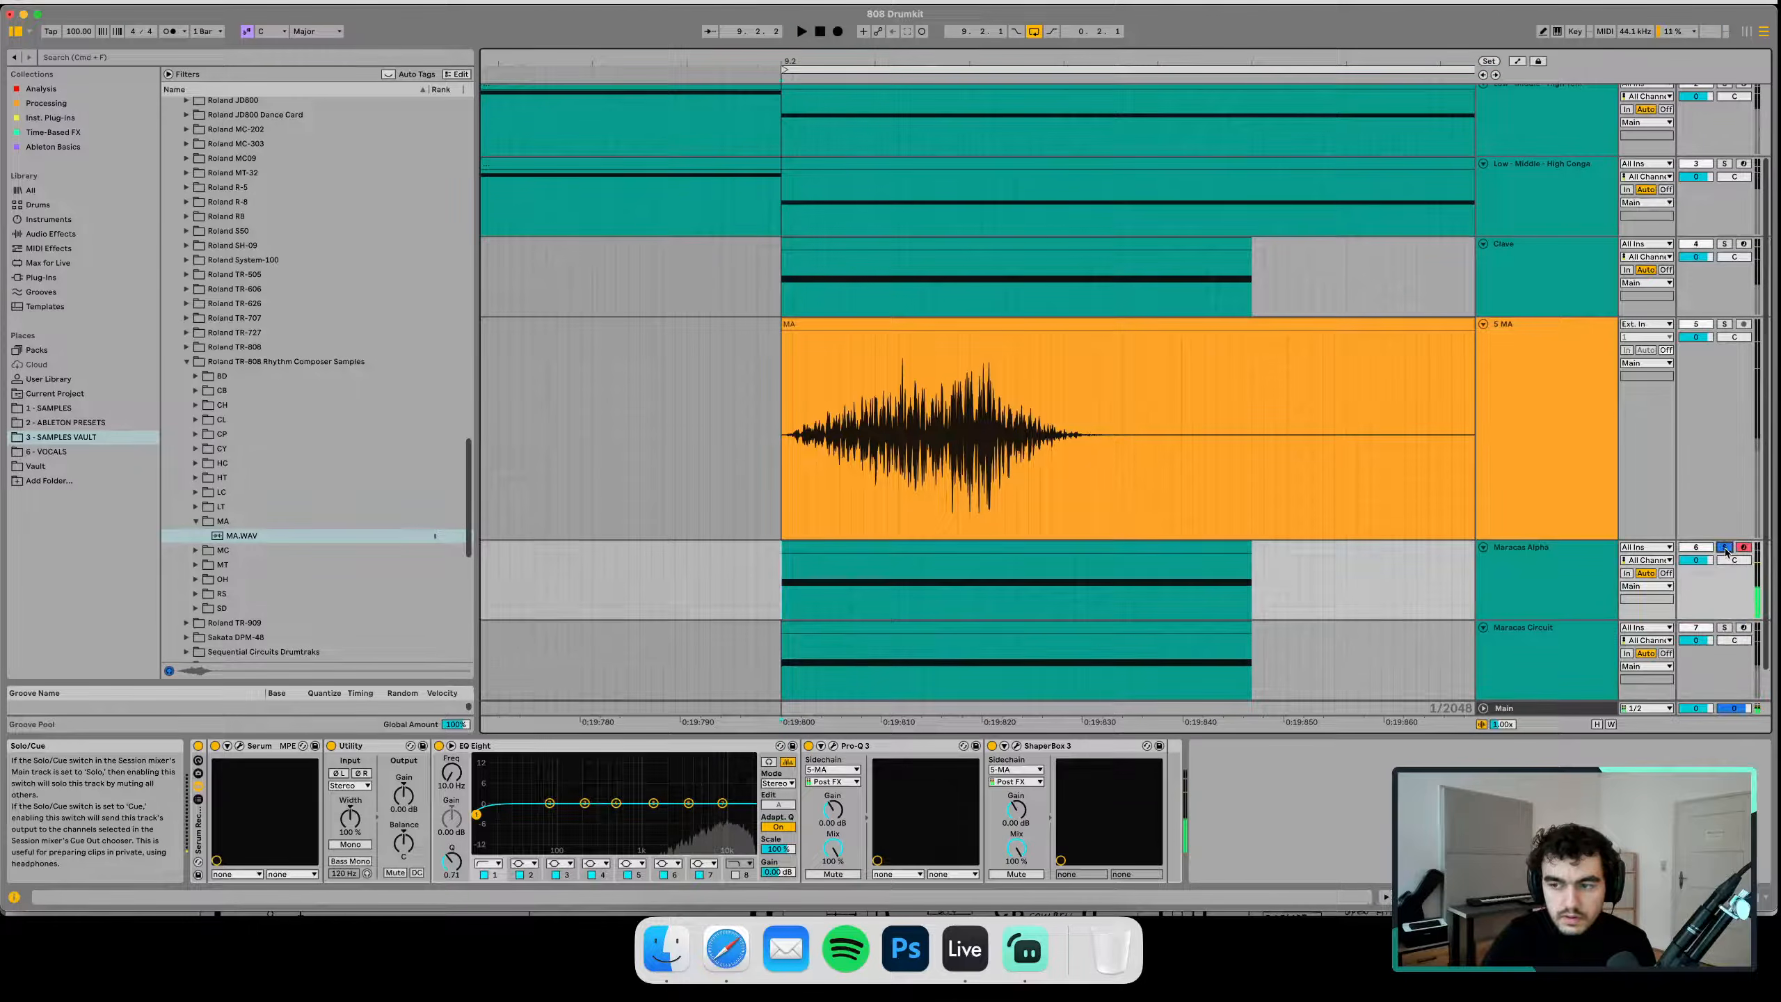
left_click(1724, 627)
key("space")
key("space")
Check the noise source in Maracas Circuit's Serum instance, close it, and rename the track Maracas Pink
left_click(1550, 654)
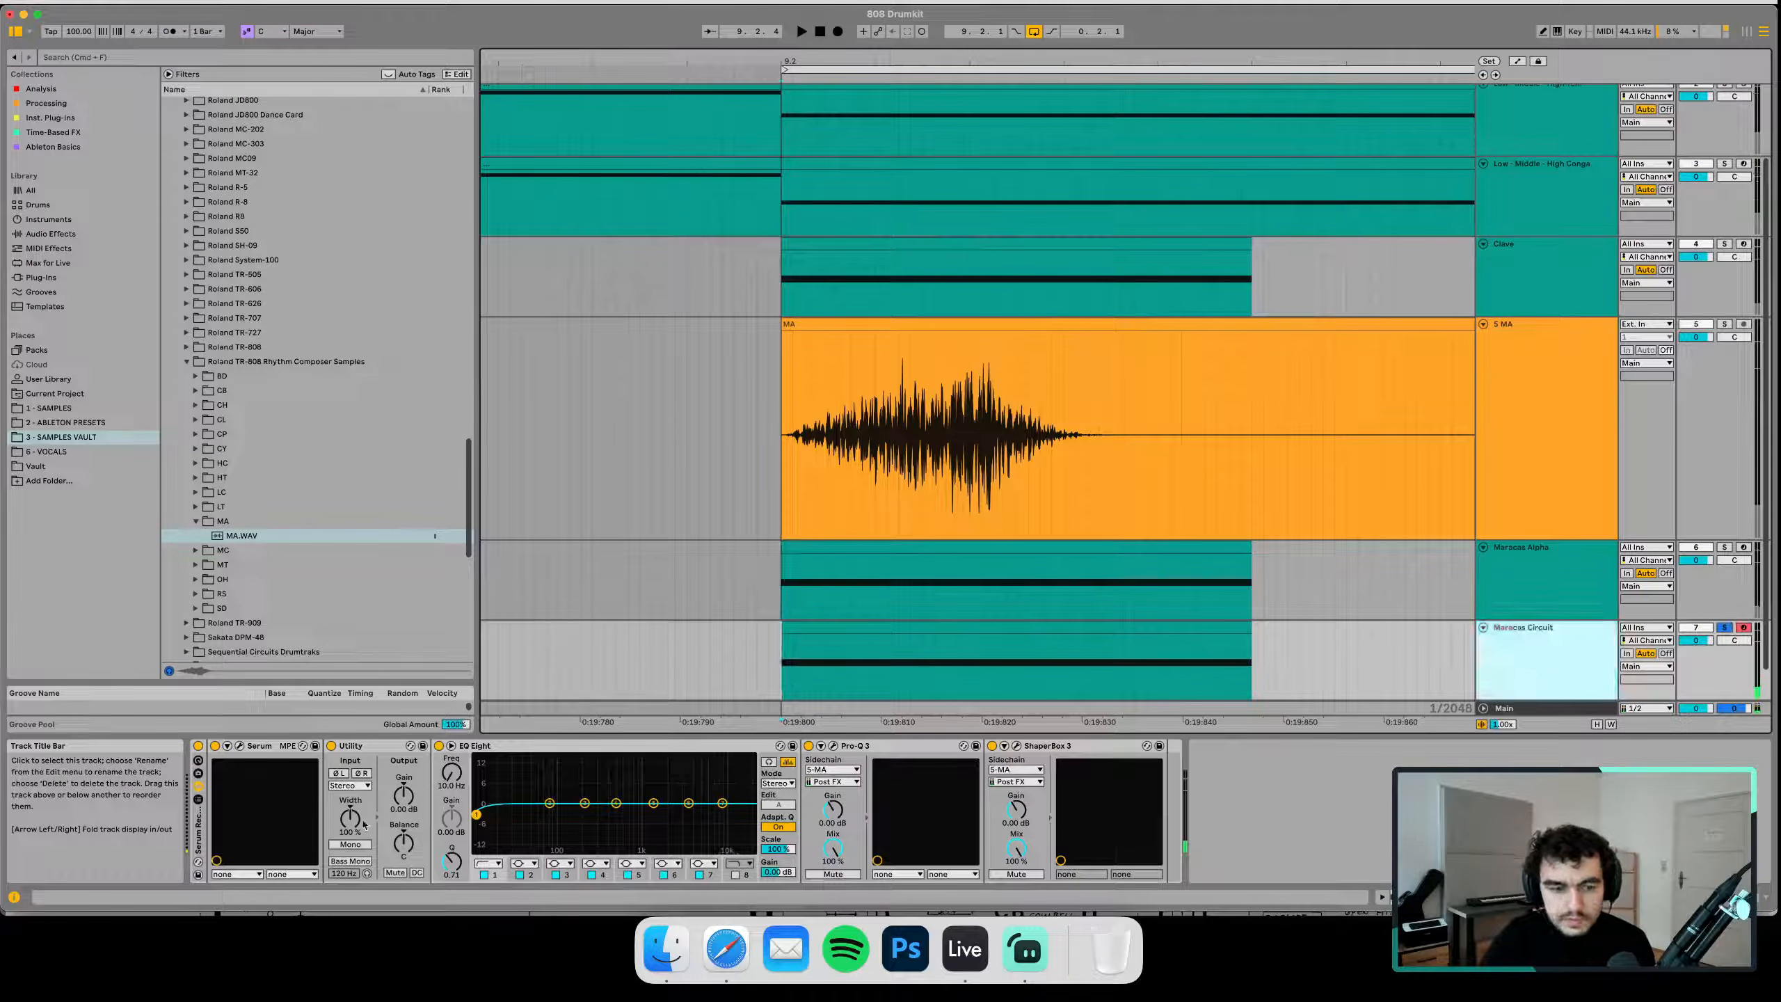
left_click(239, 746)
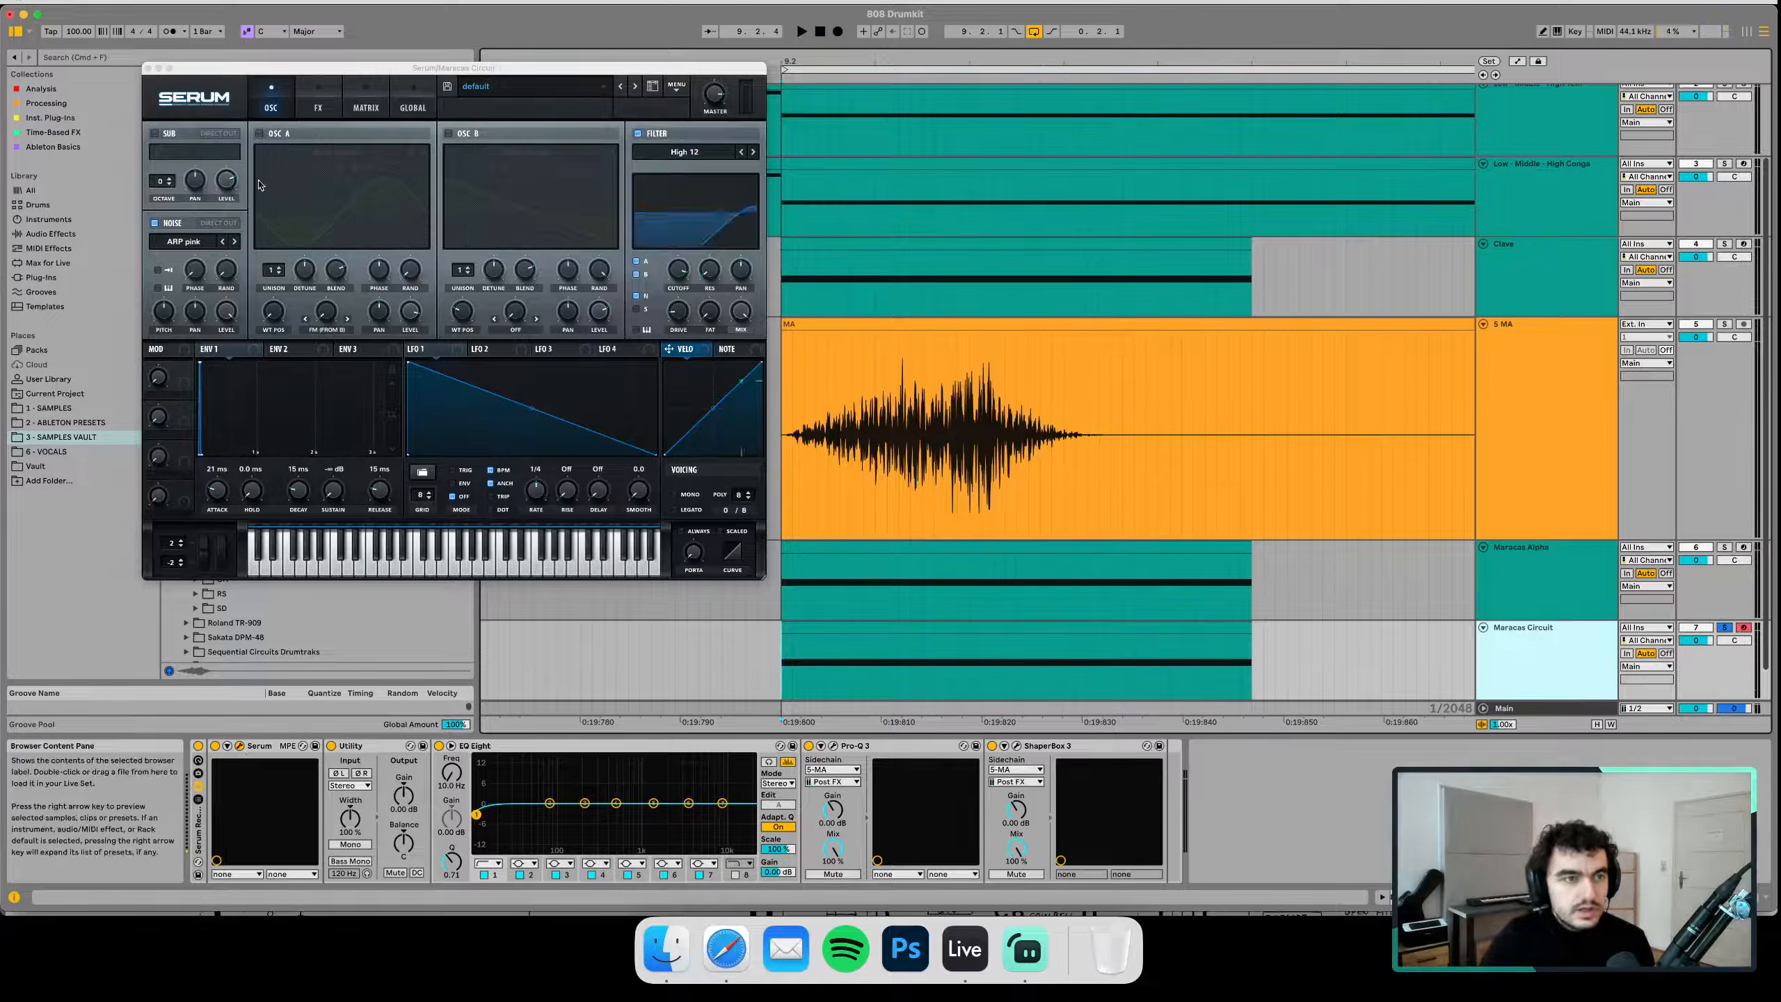
left_click(148, 68)
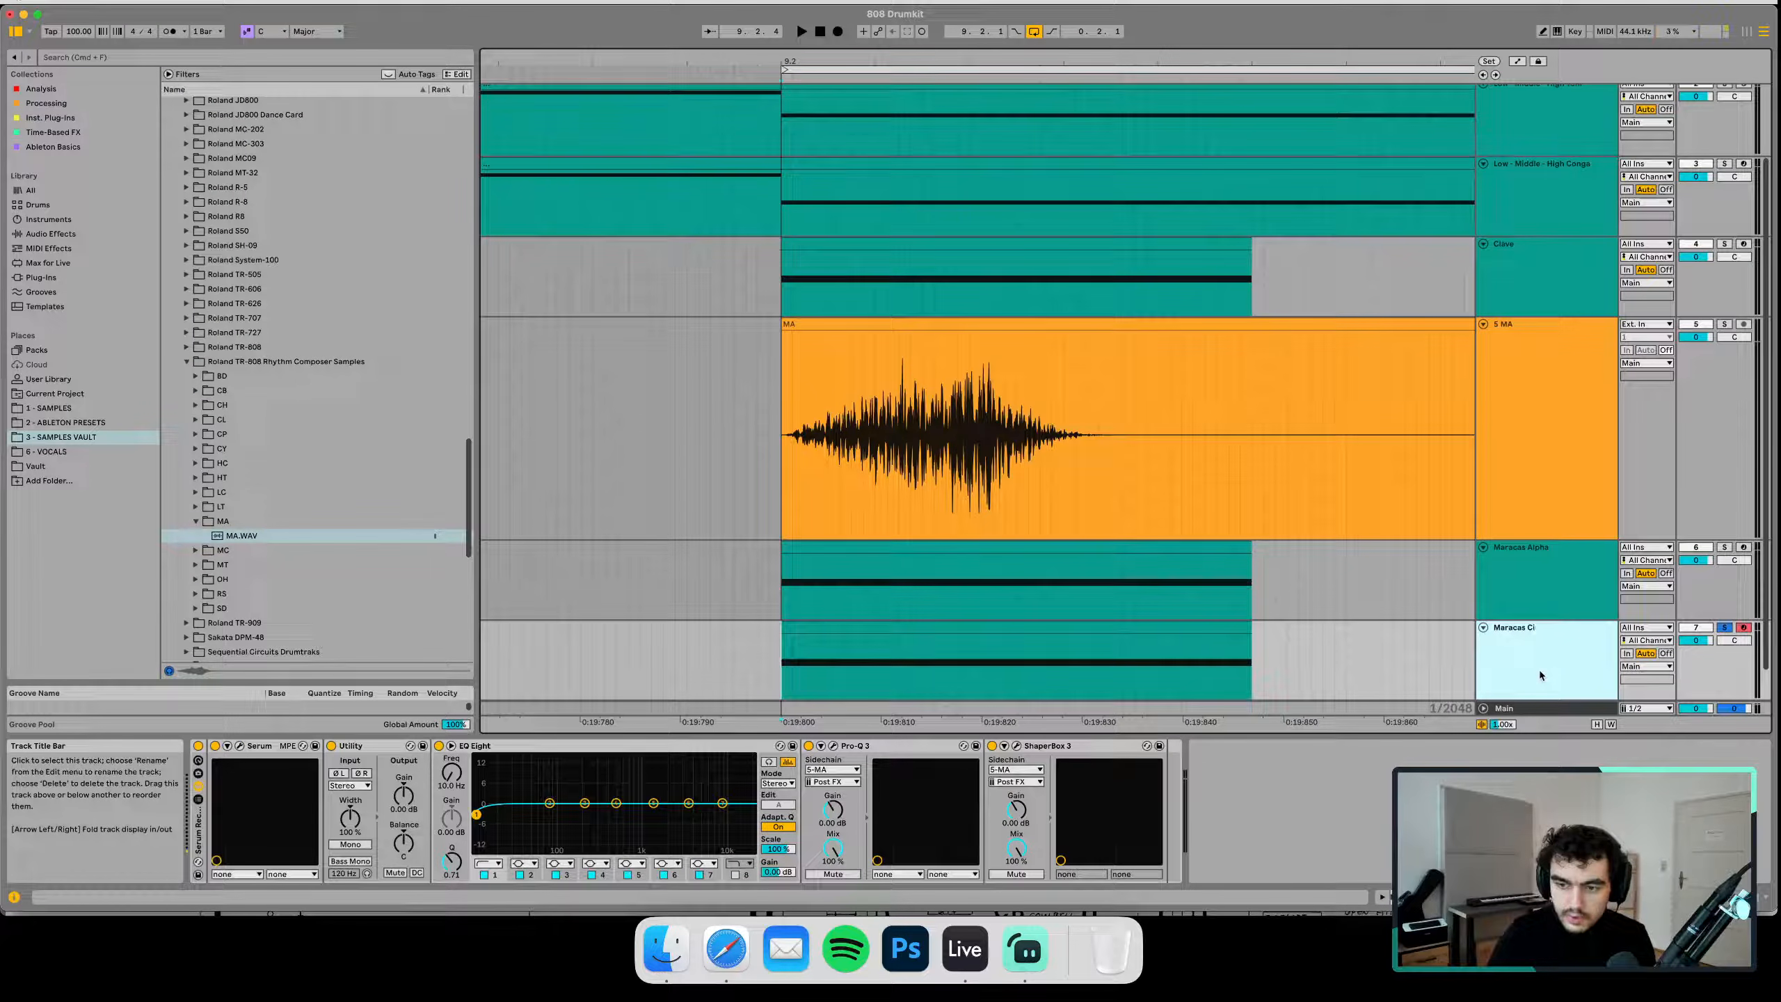
type("nk")
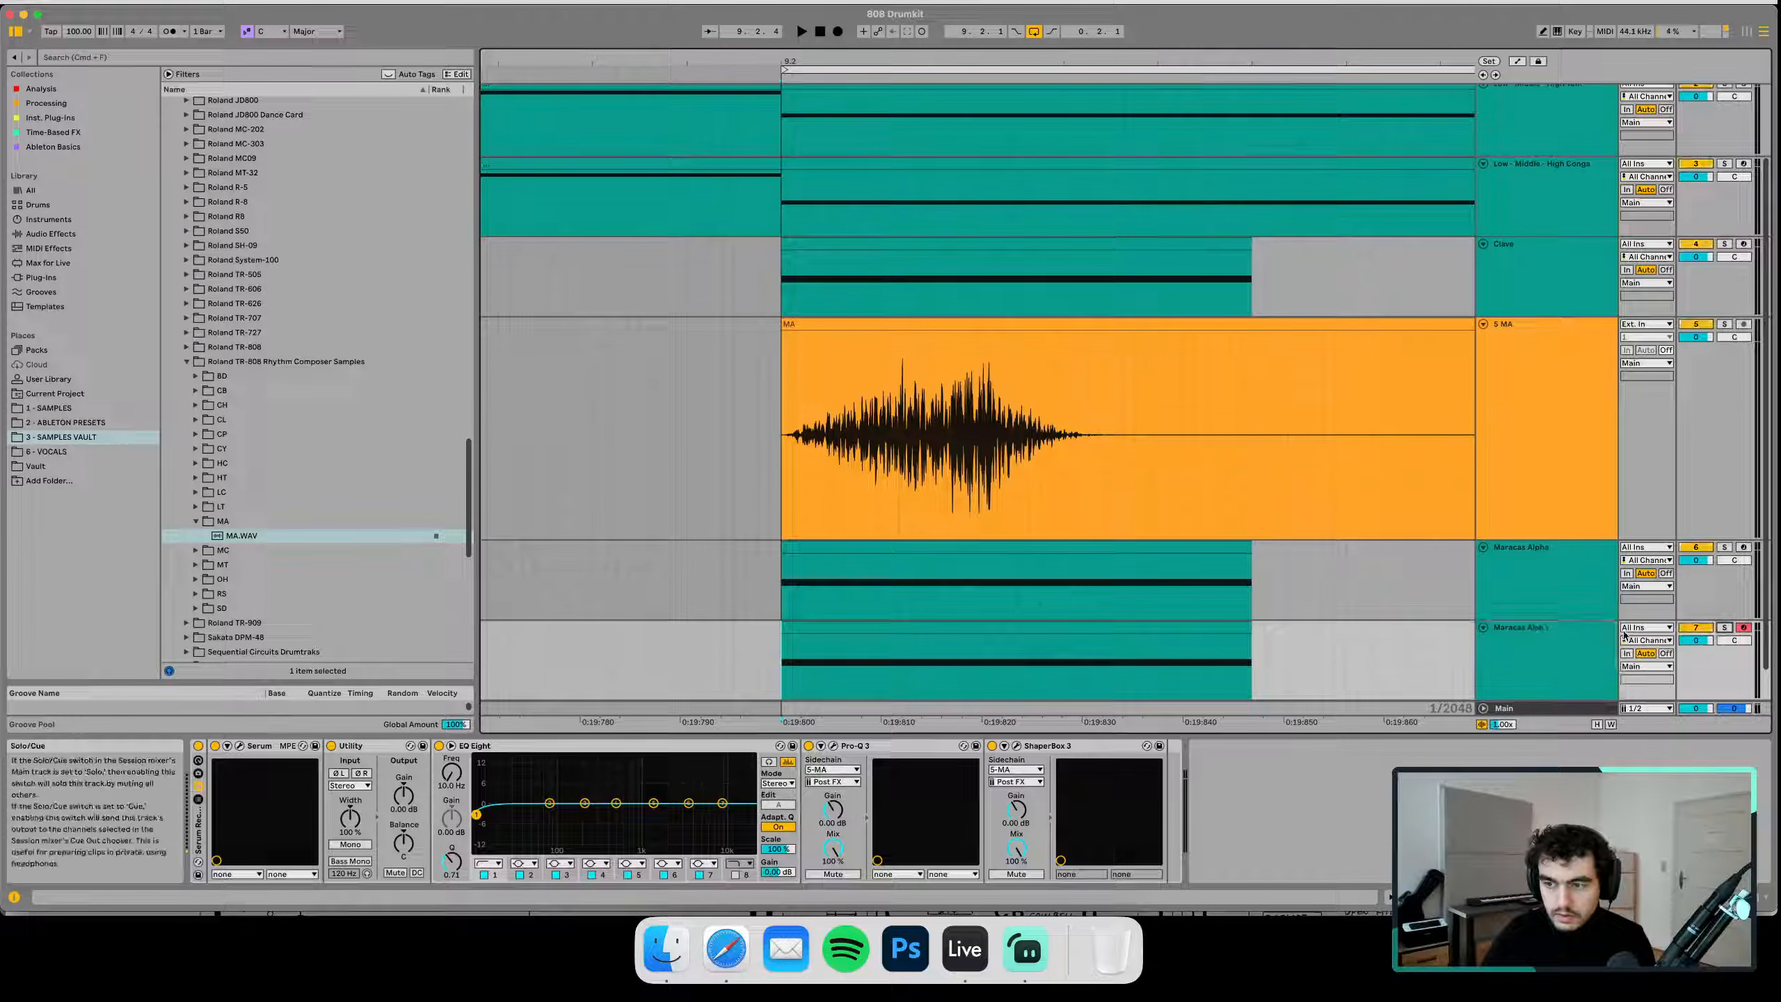
Move the Maracas Alpha and Maracas Pink tracks above the MA sample track, directly below Clave
left_click(1541, 569, "shift")
left_click_drag(1541, 569, 1534, 320)
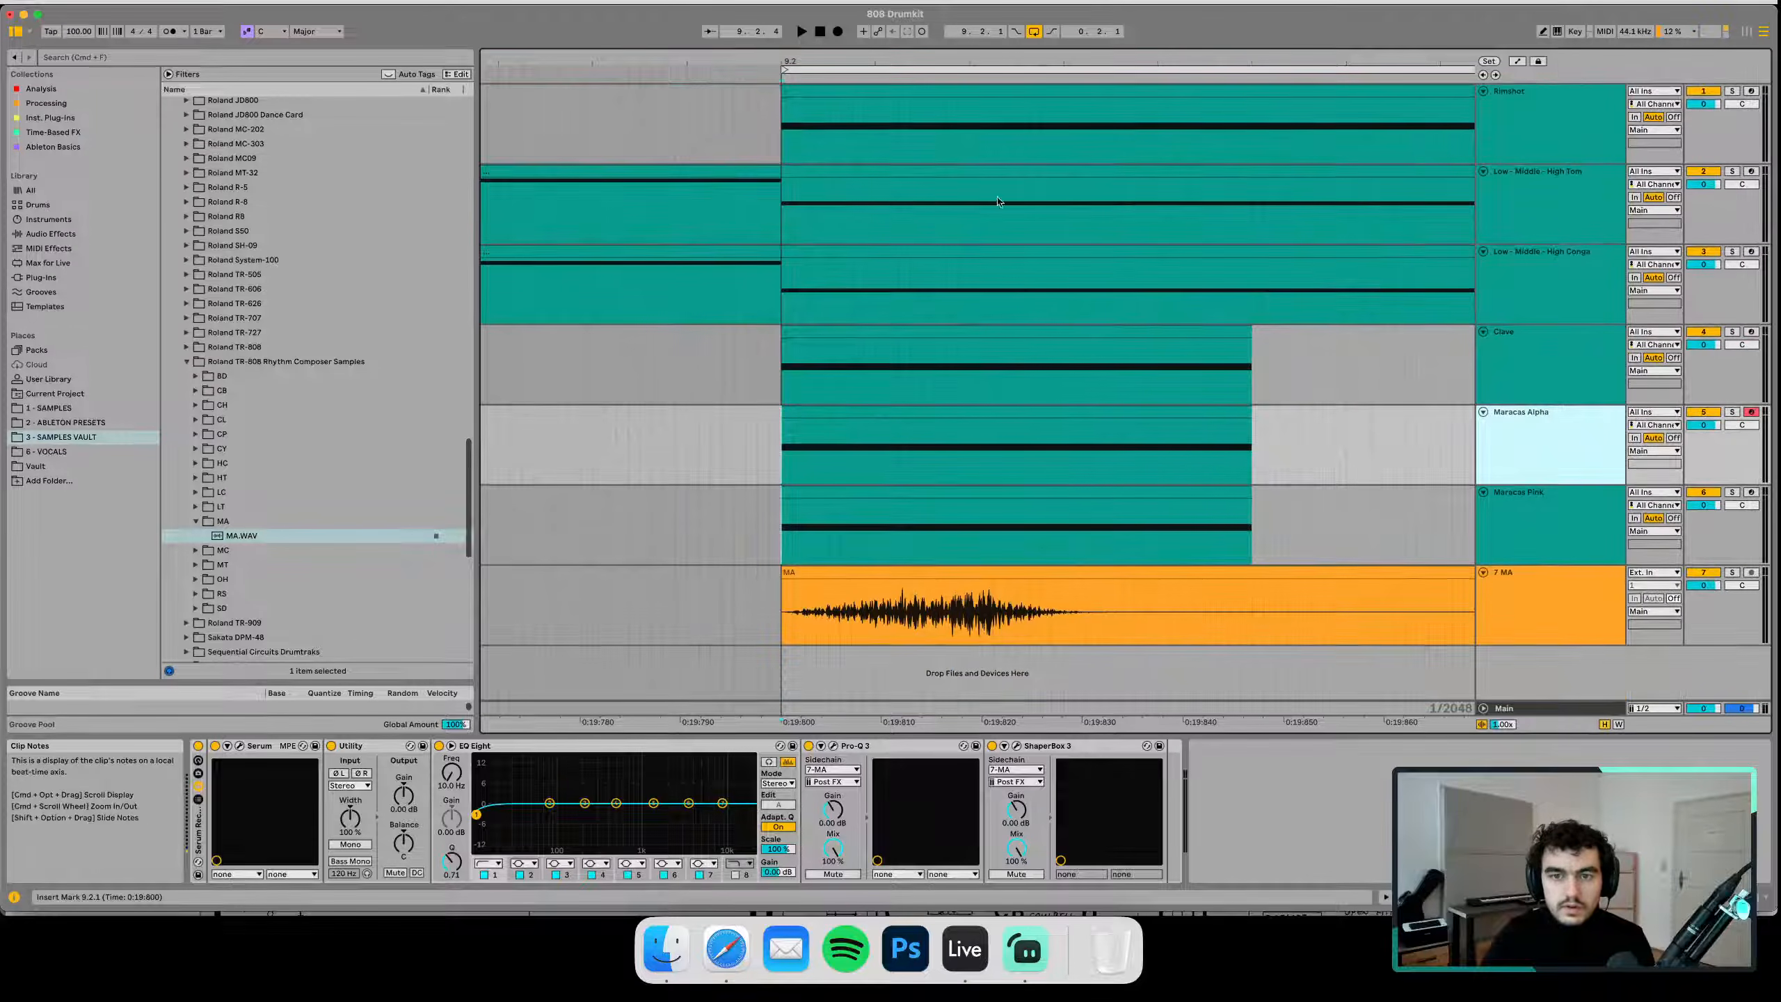
left_click_drag(942, 61, 877, 61)
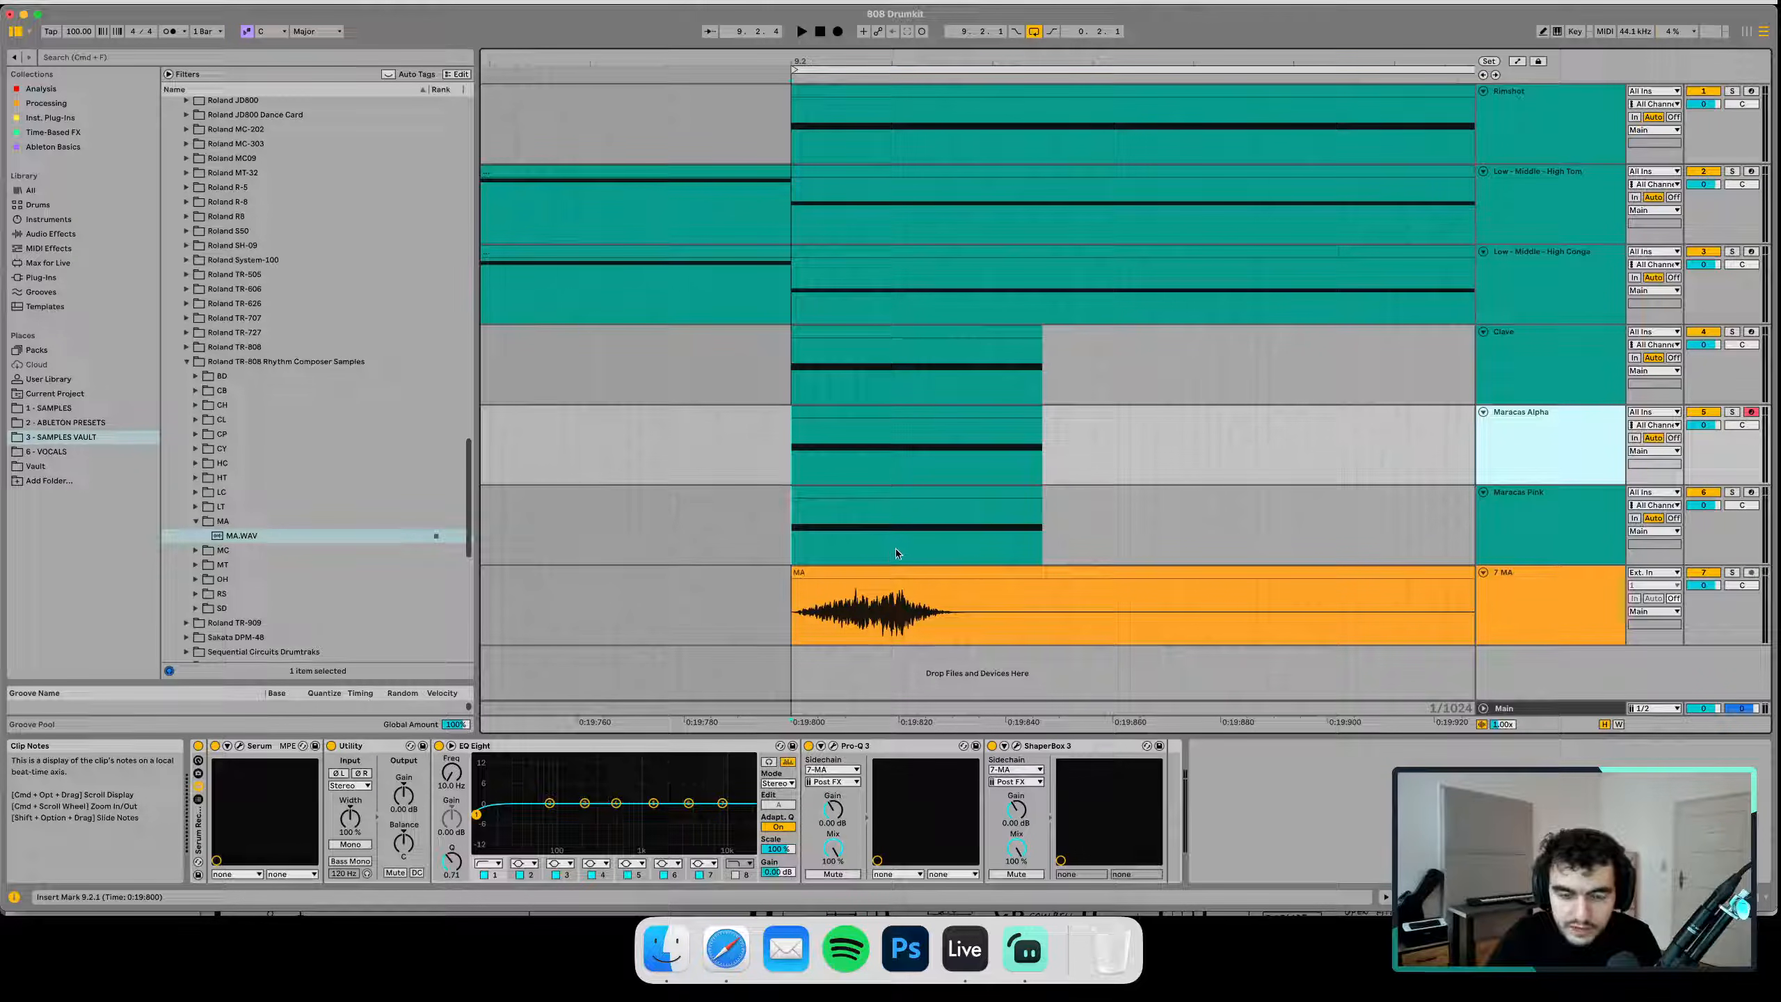
Play the drum kit from the start of the MA clip, and deactivate the MA sample track
left_click(810, 627)
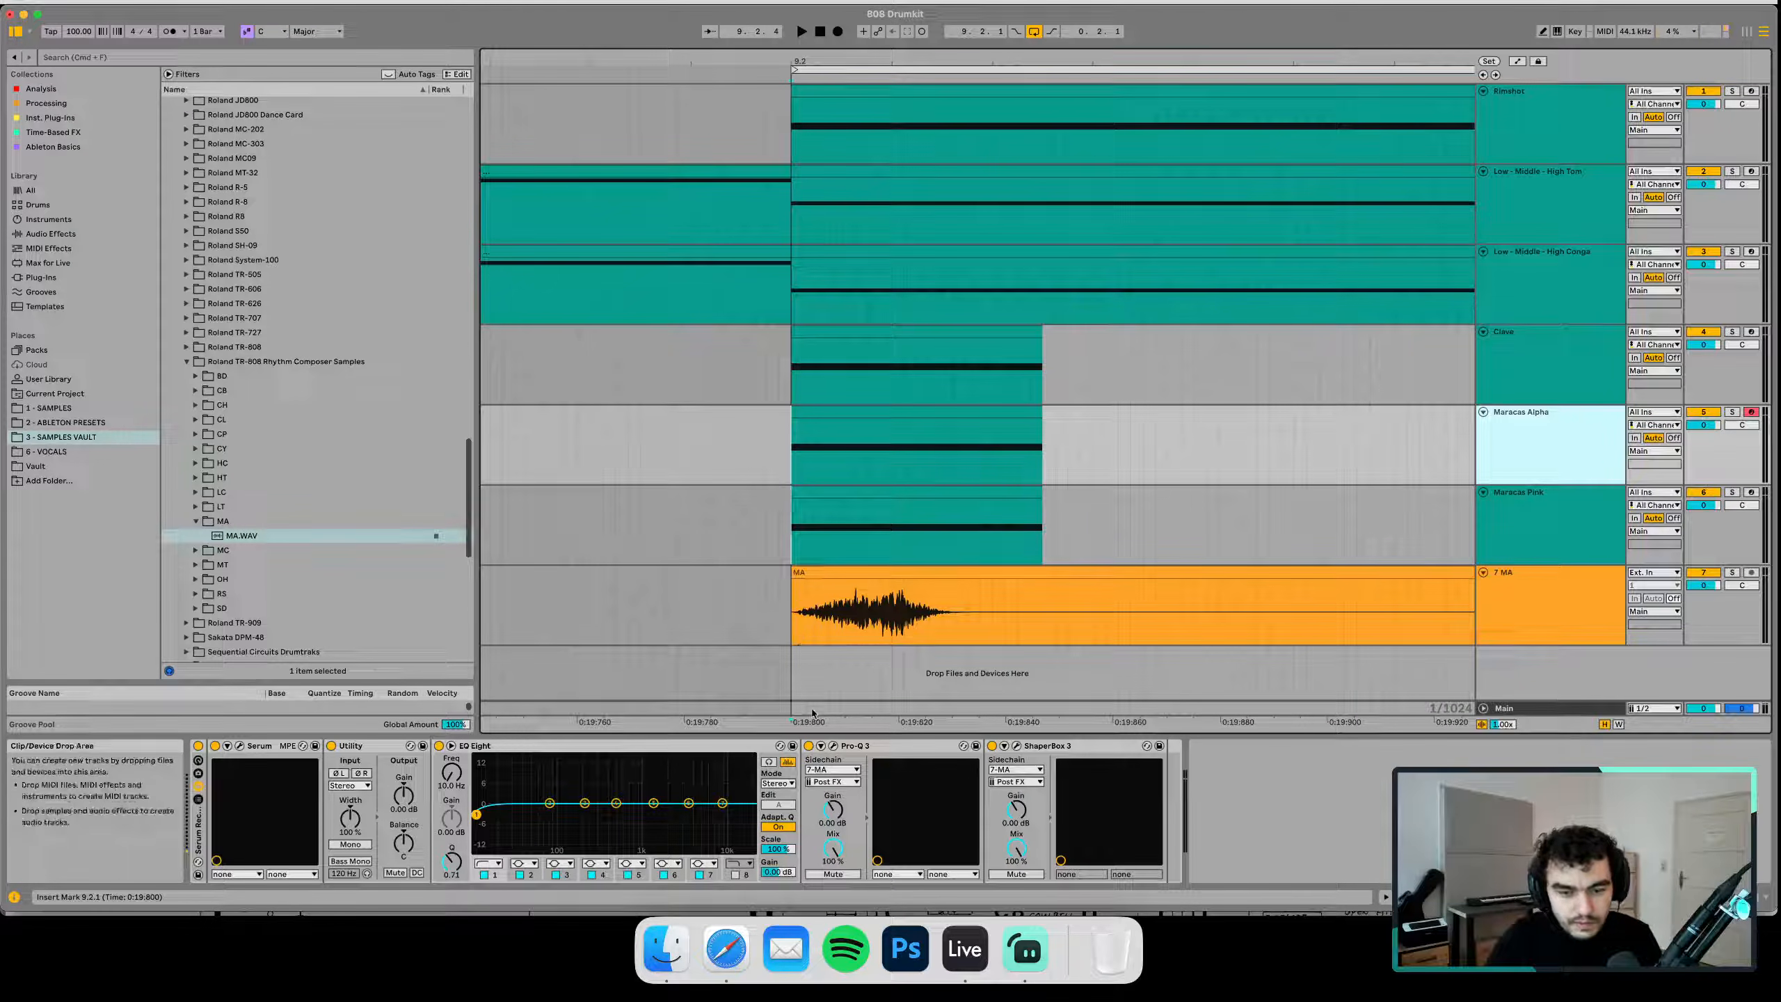
left_click(1509, 616)
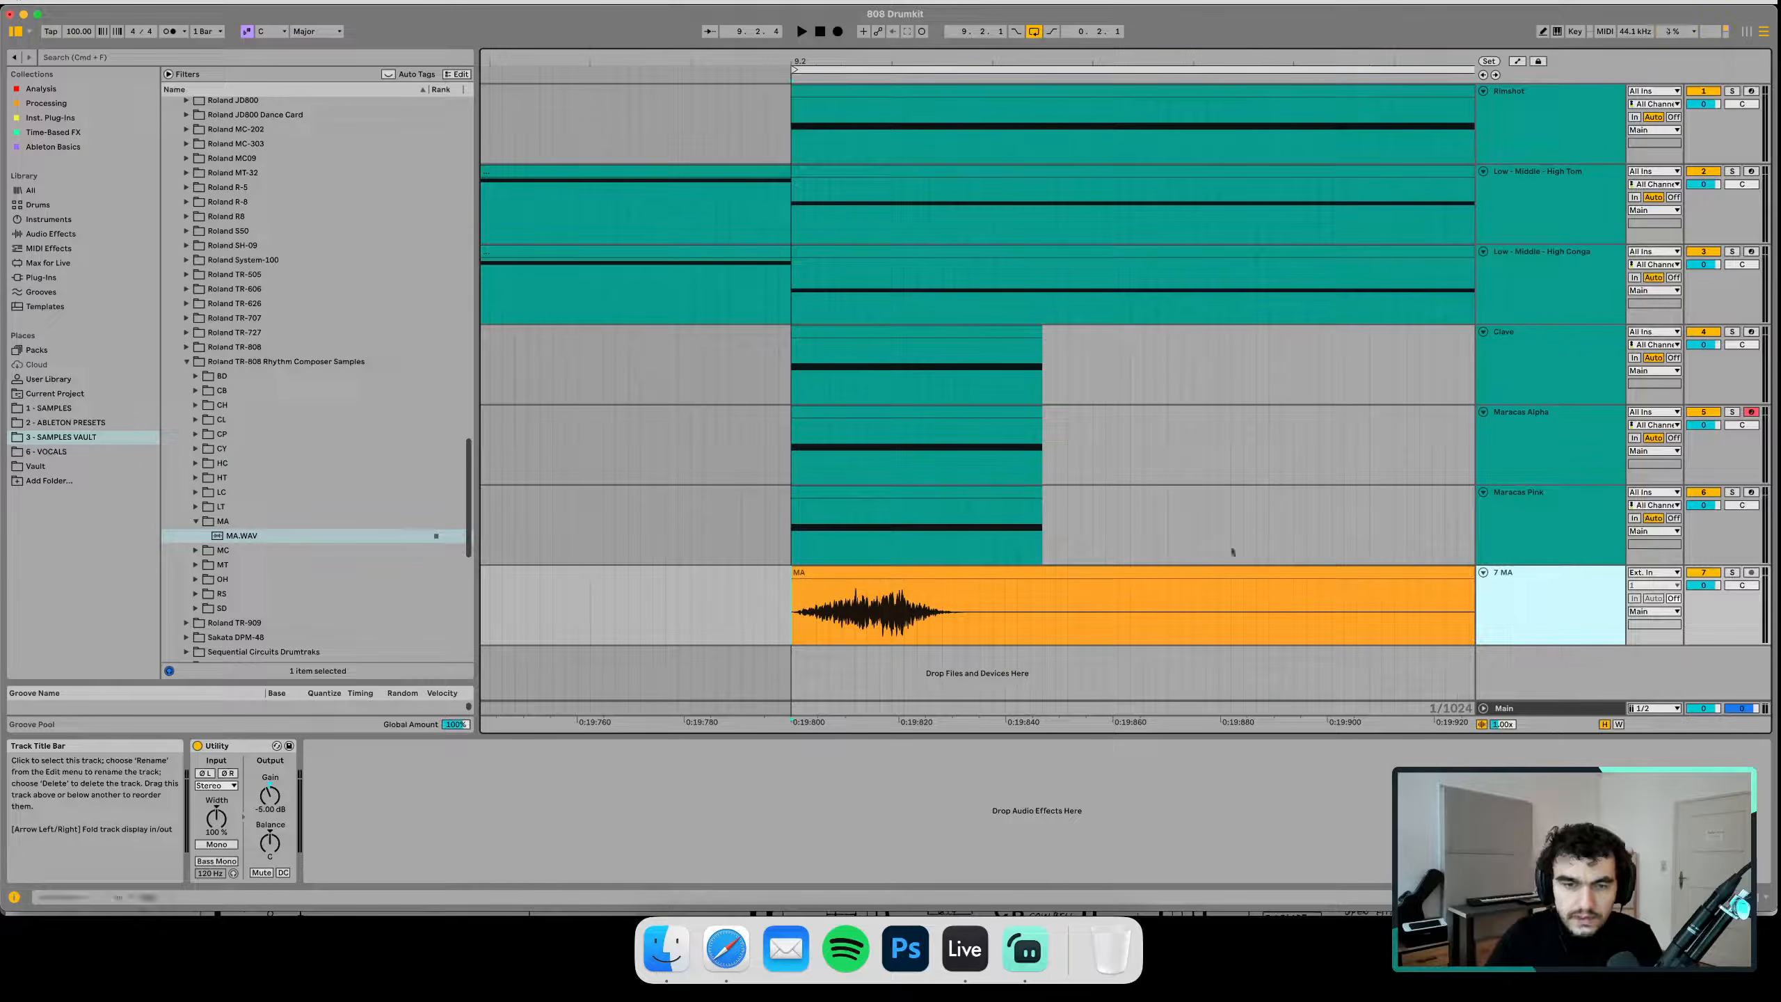
left_click(797, 631)
key("space")
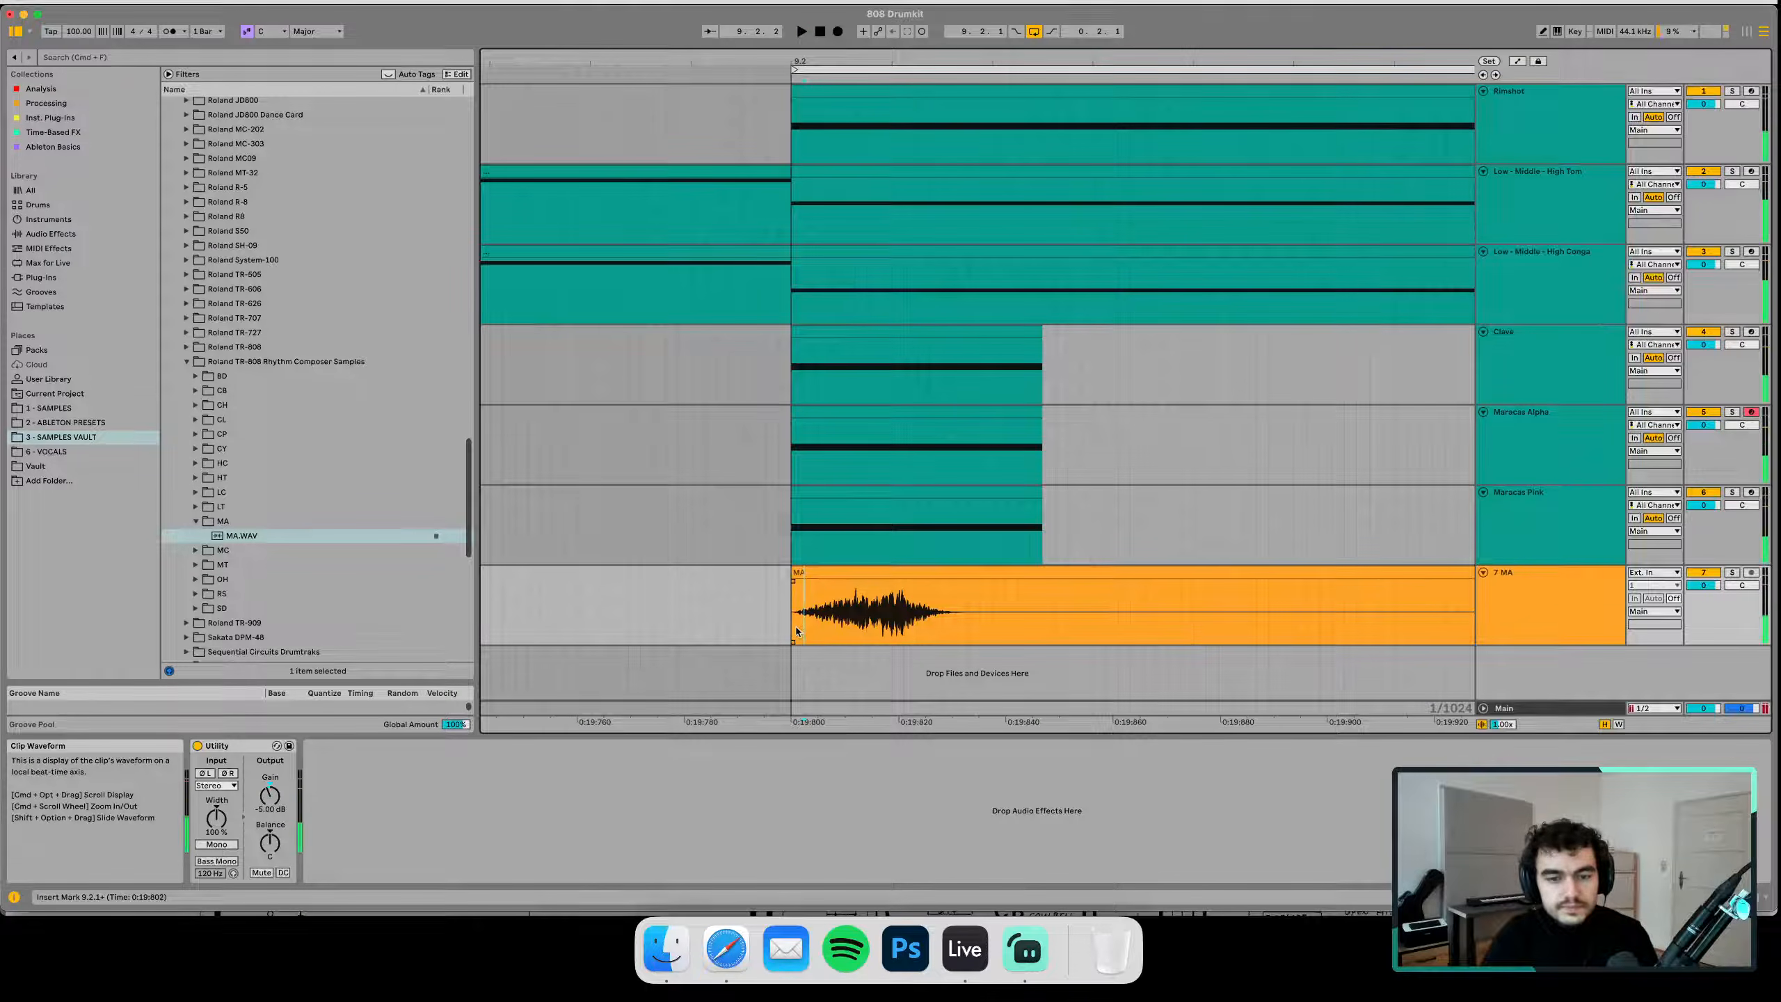
left_click(1701, 574)
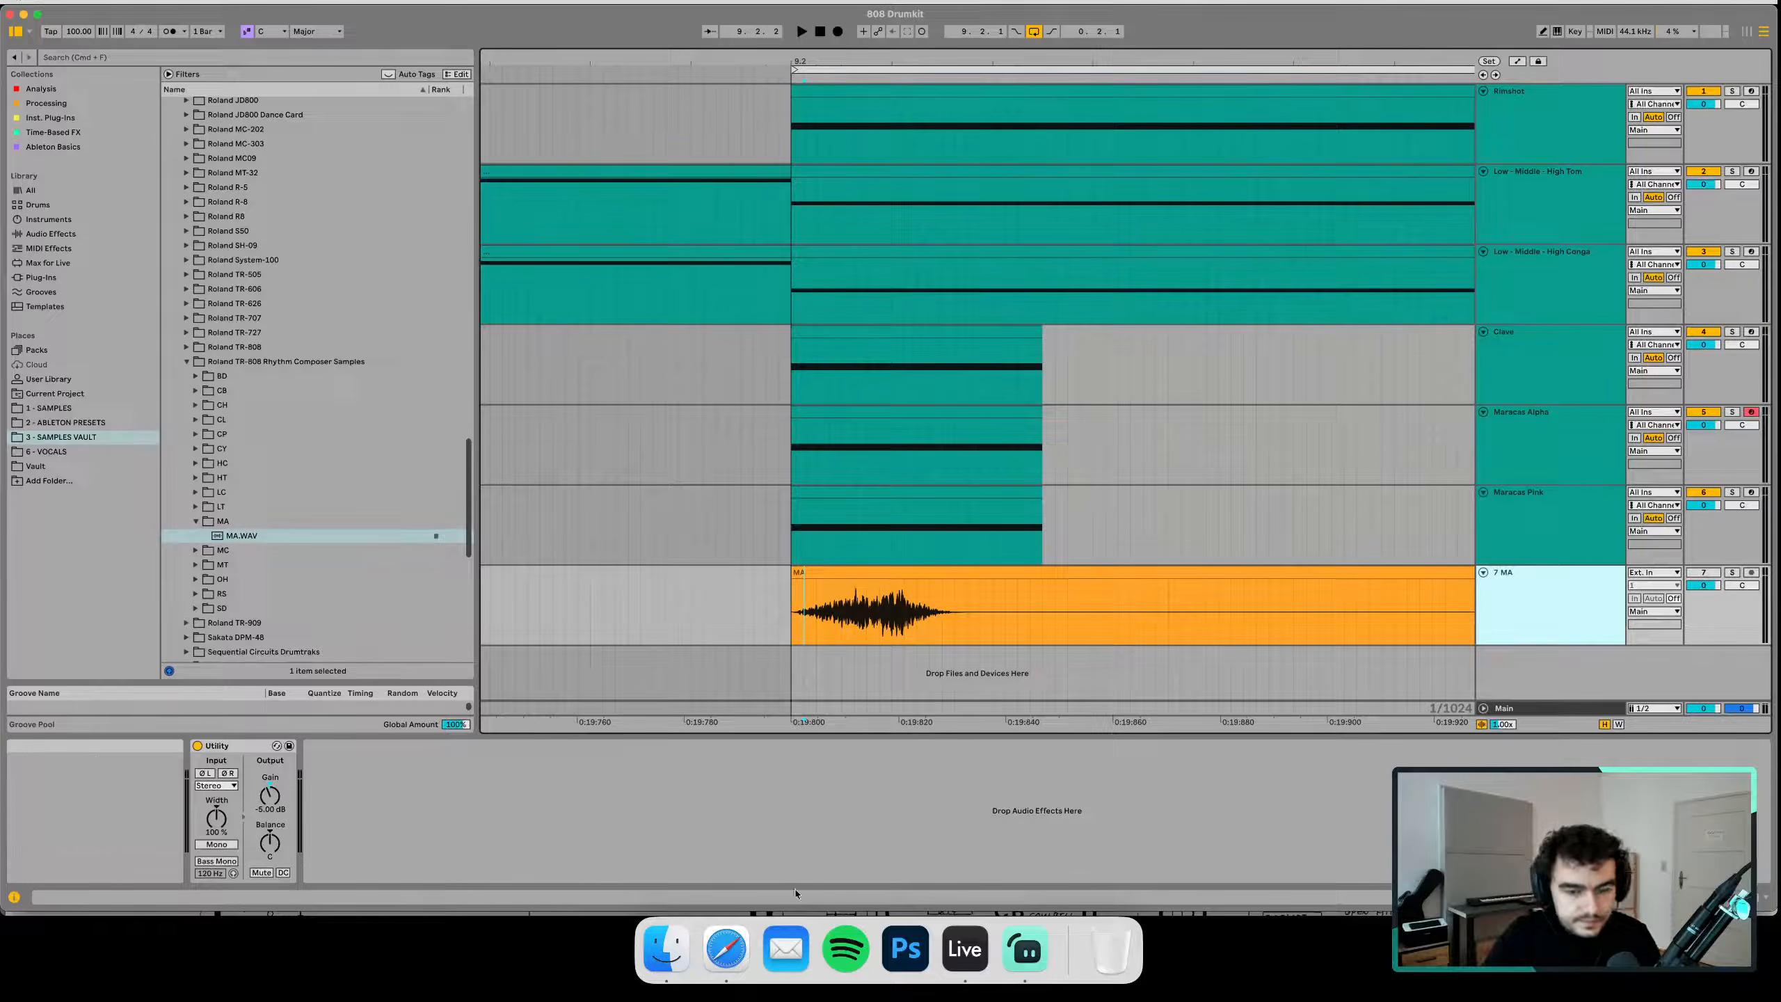
Switch to Streamlabs Desktop to read the live chat
left_click(1025, 949)
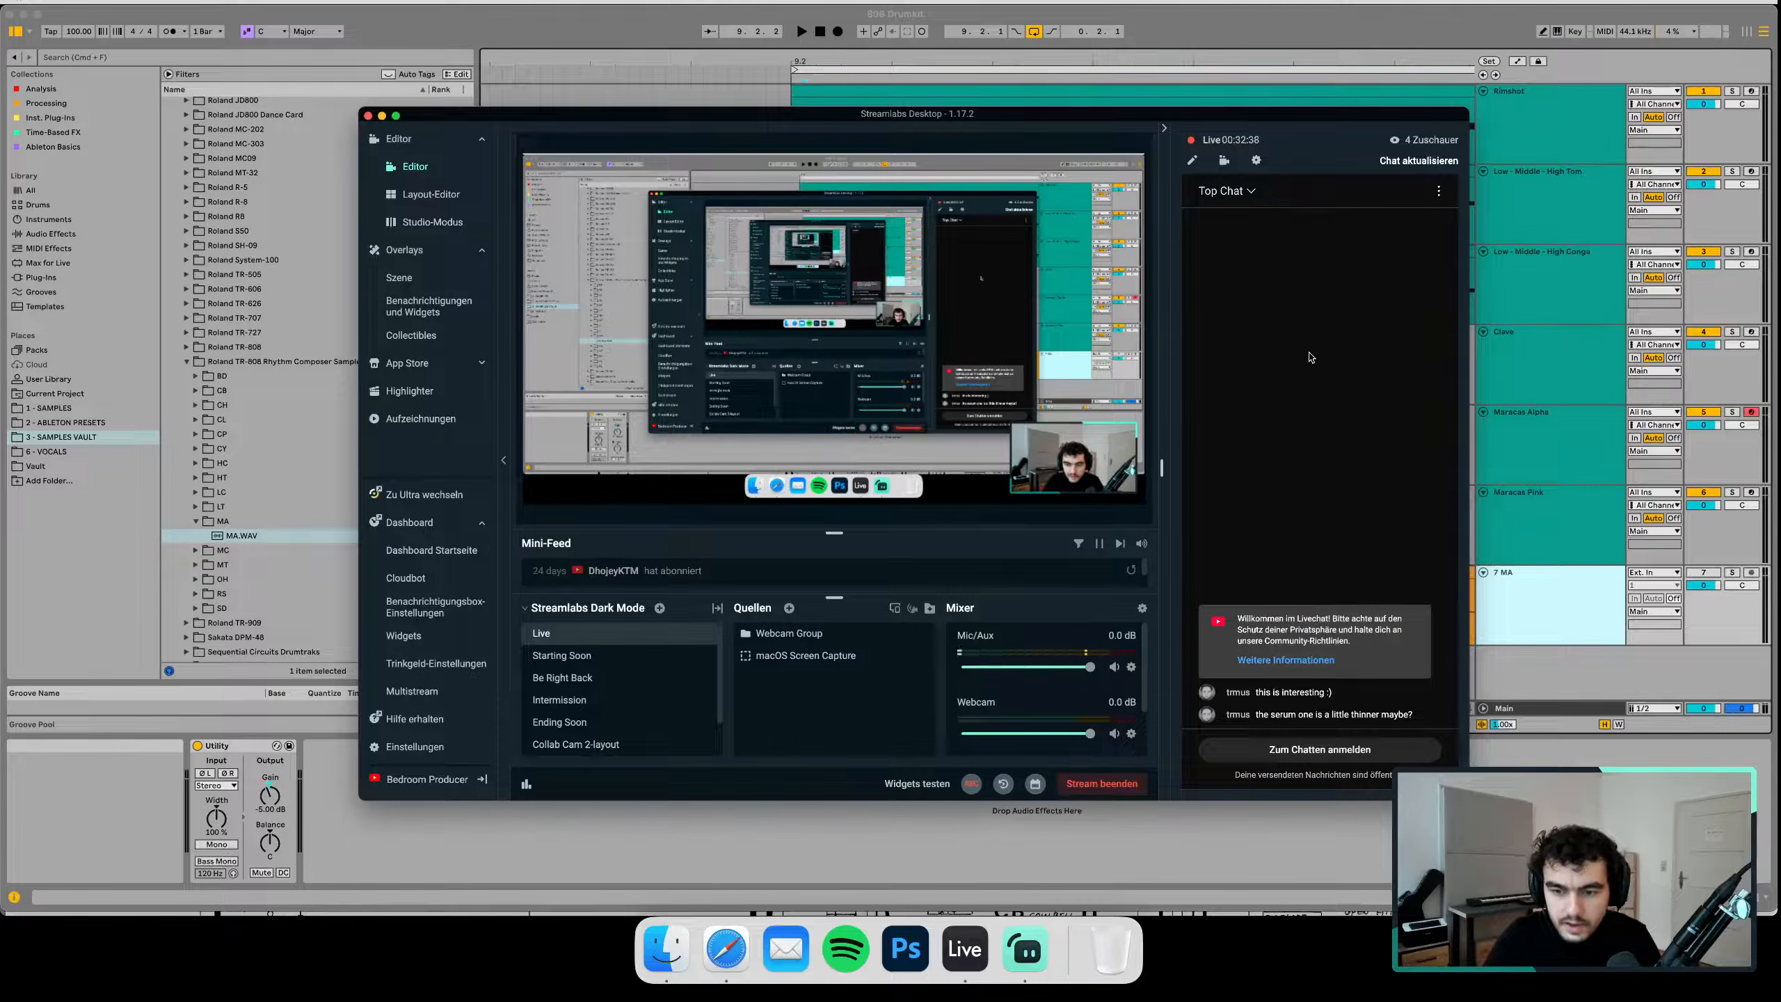